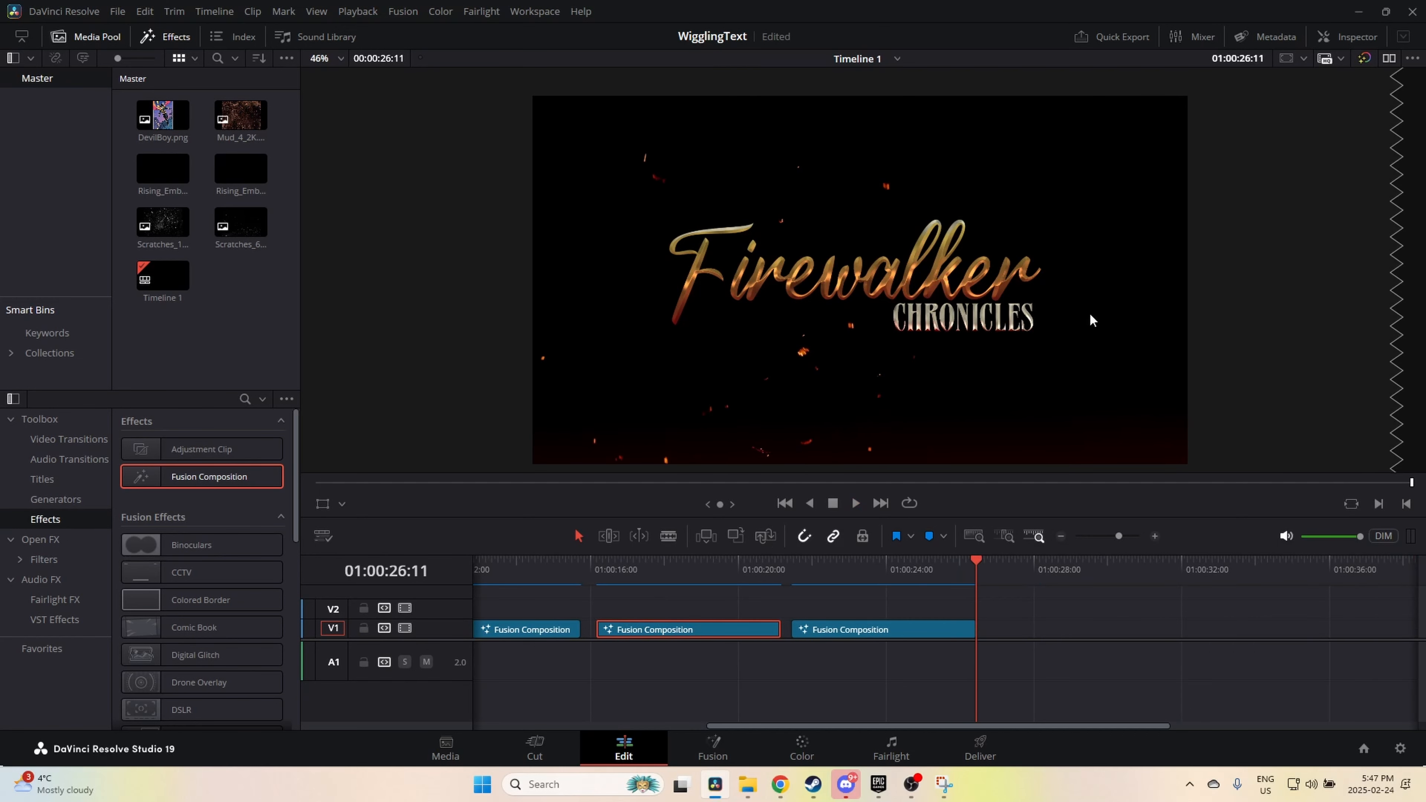
# Step: Play back the first title clip from the start of the timeline
pyautogui.moveTo(975, 562); pyautogui.dragTo(29, 563)
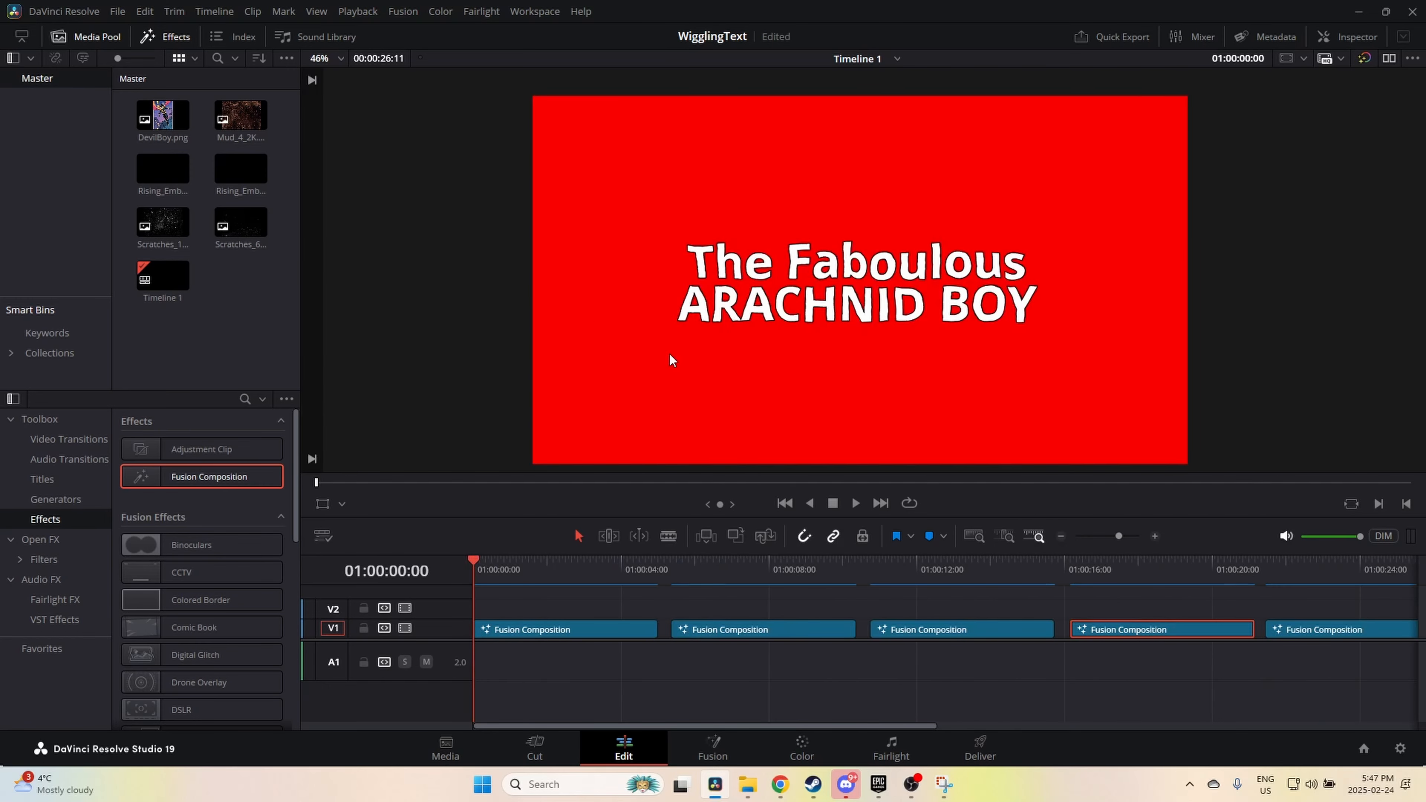
pyautogui.press('space')
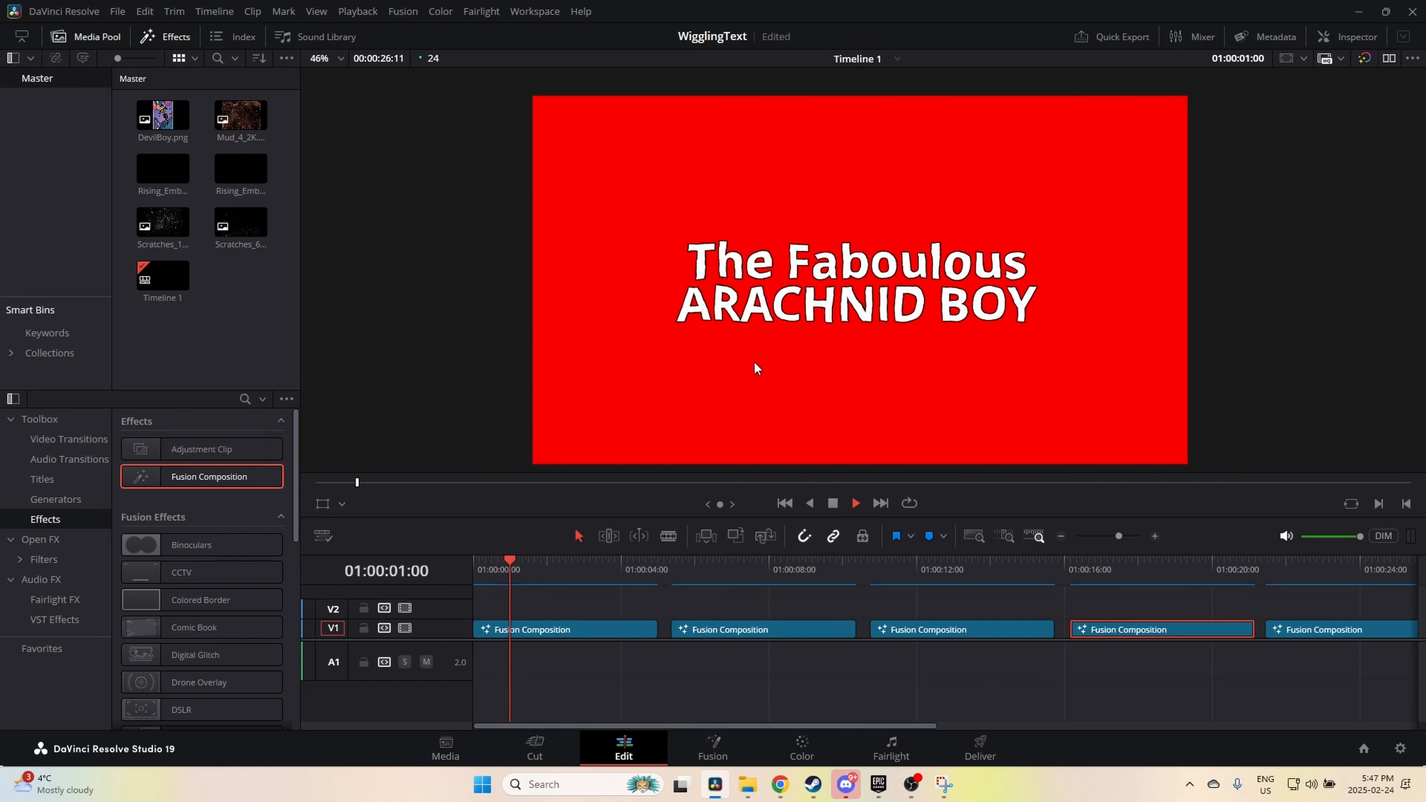
pyautogui.press('space')
# Step: Add a new Fusion Composition after the last clip on video track 1 and open it for node editing
pyautogui.scroll(-3, 665, 576)
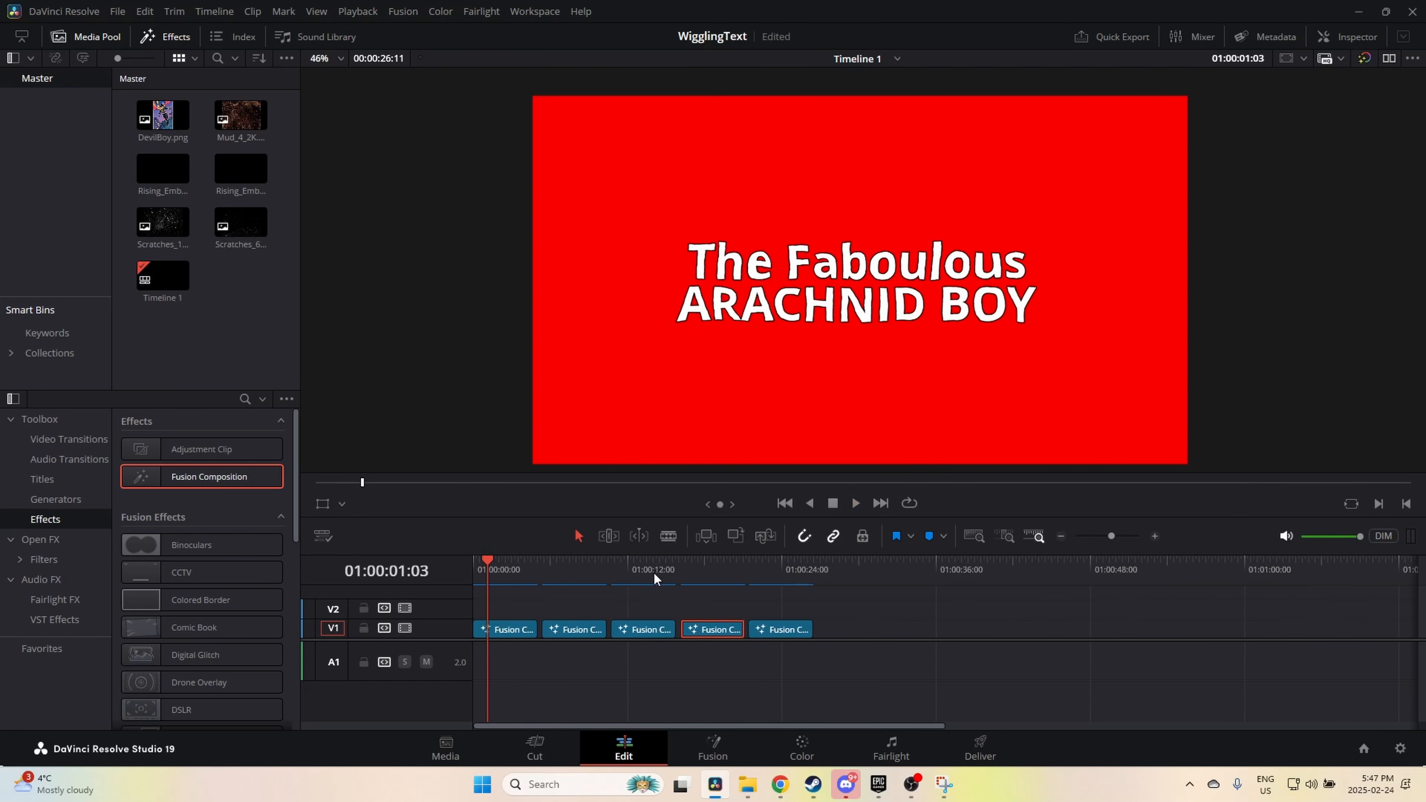
pyautogui.moveTo(238, 477); pyautogui.dragTo(847, 628)
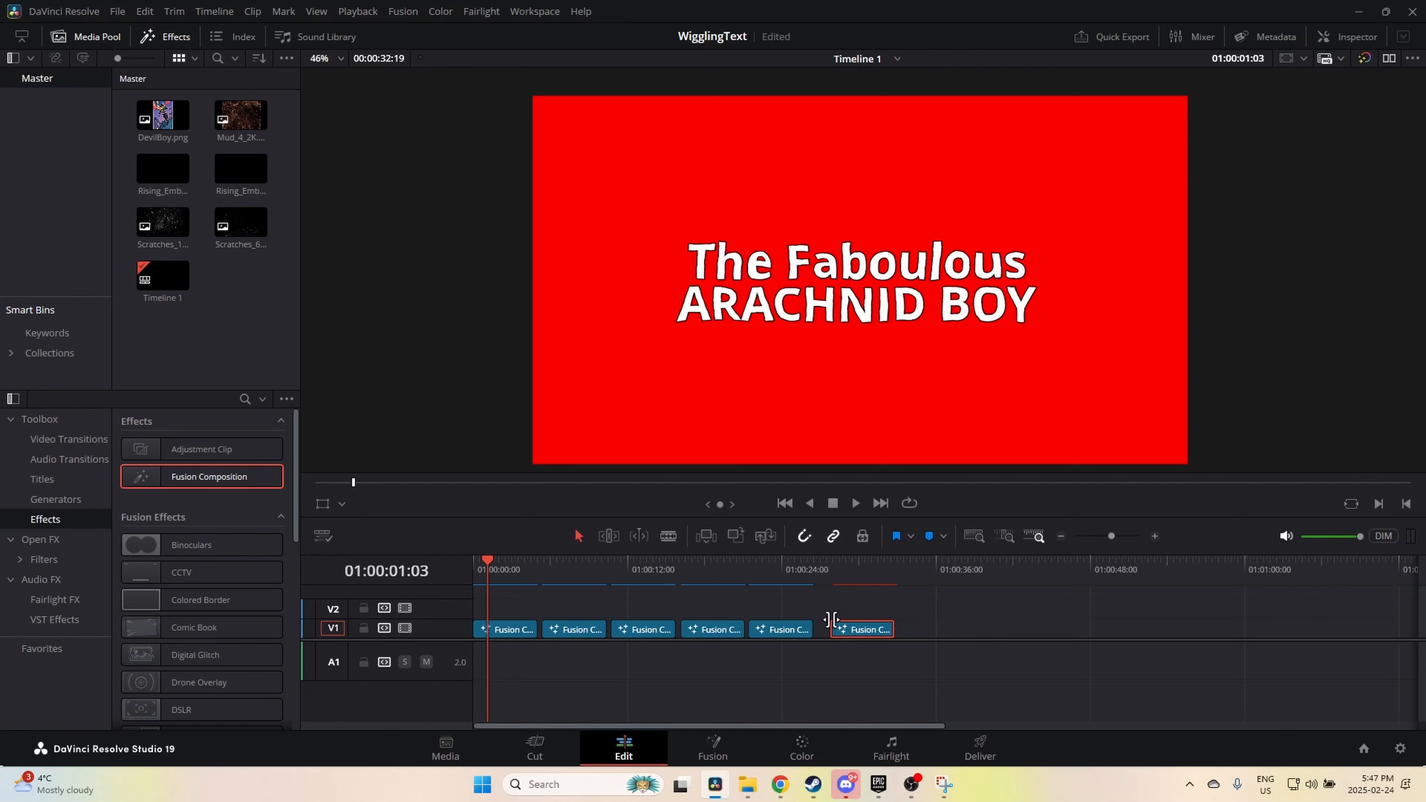
pyautogui.click(840, 584)
pyautogui.rightClick(863, 633)
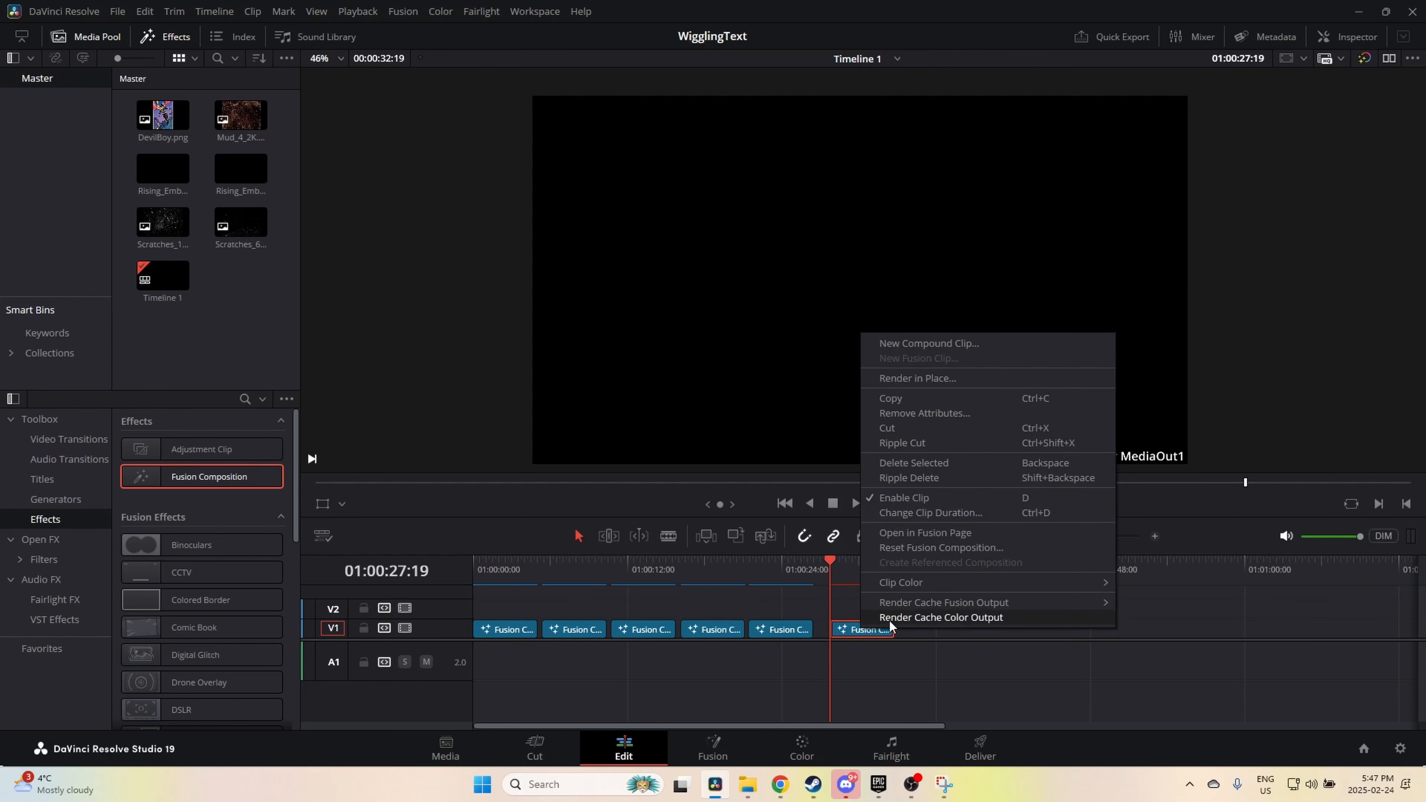
pyautogui.click(929, 531)
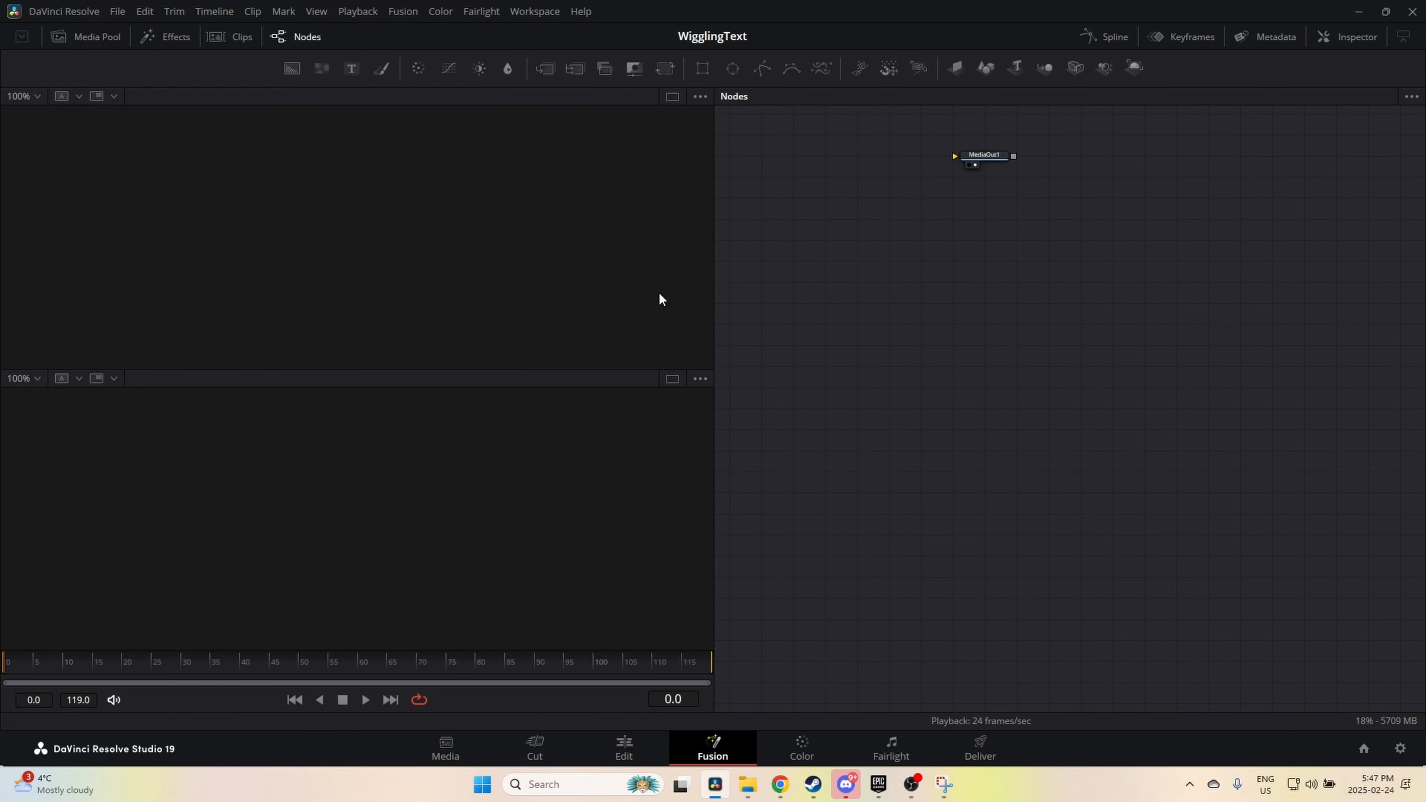
# Step: Switch to a single viewer, move MediaOut1 lower in the node graph, and connect a new Background node to it
pyautogui.click(671, 96)
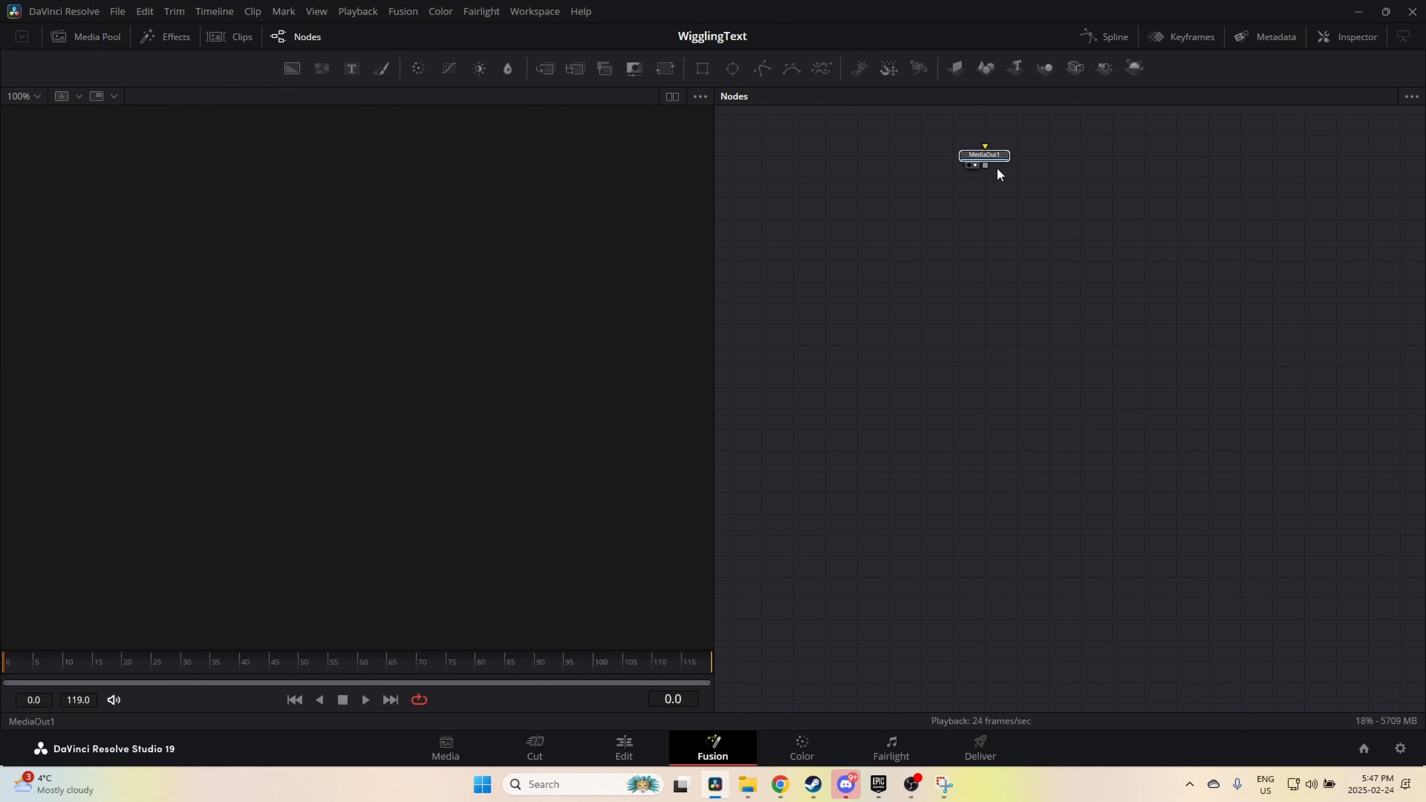
pyautogui.moveTo(989, 156); pyautogui.dragTo(1212, 409)
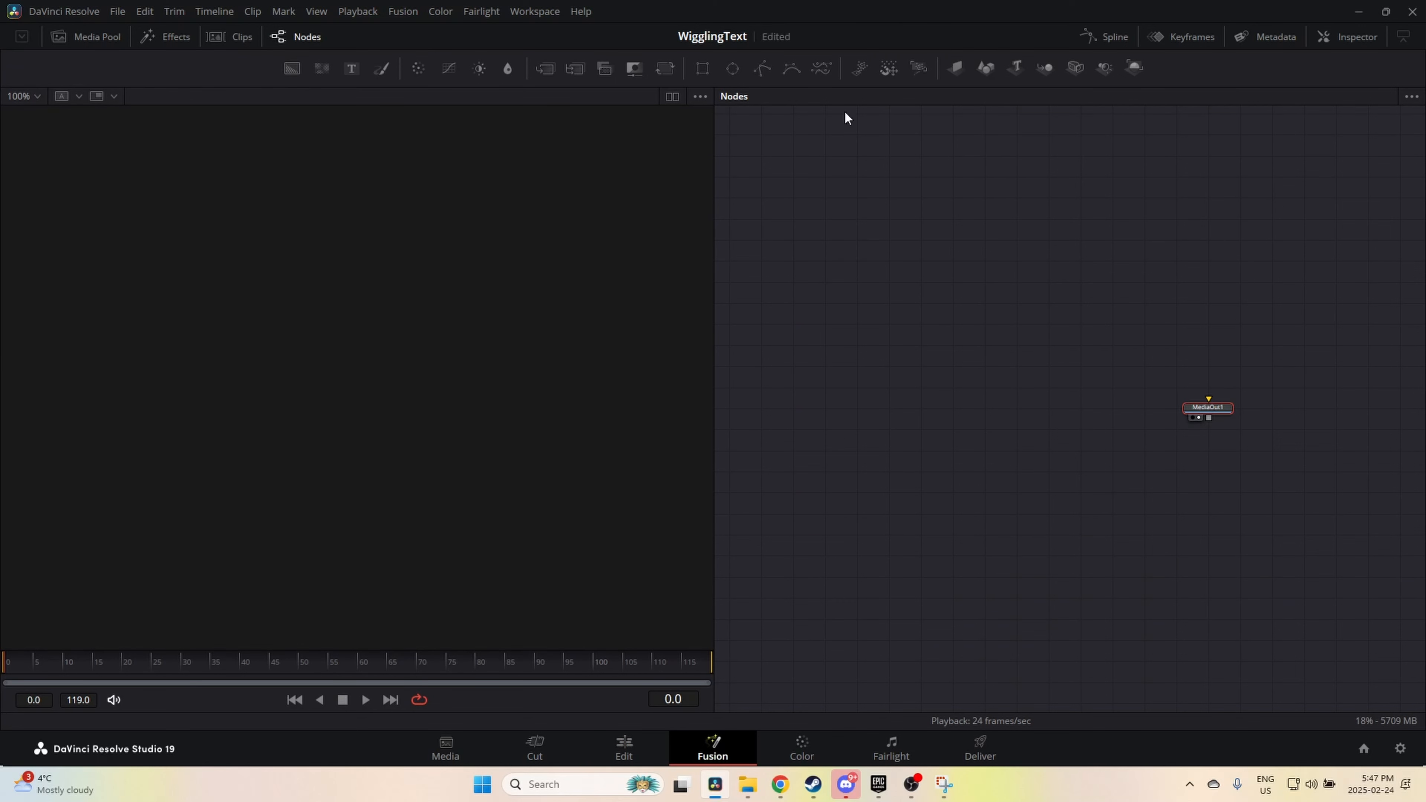
pyautogui.moveTo(293, 66); pyautogui.dragTo(1209, 415)
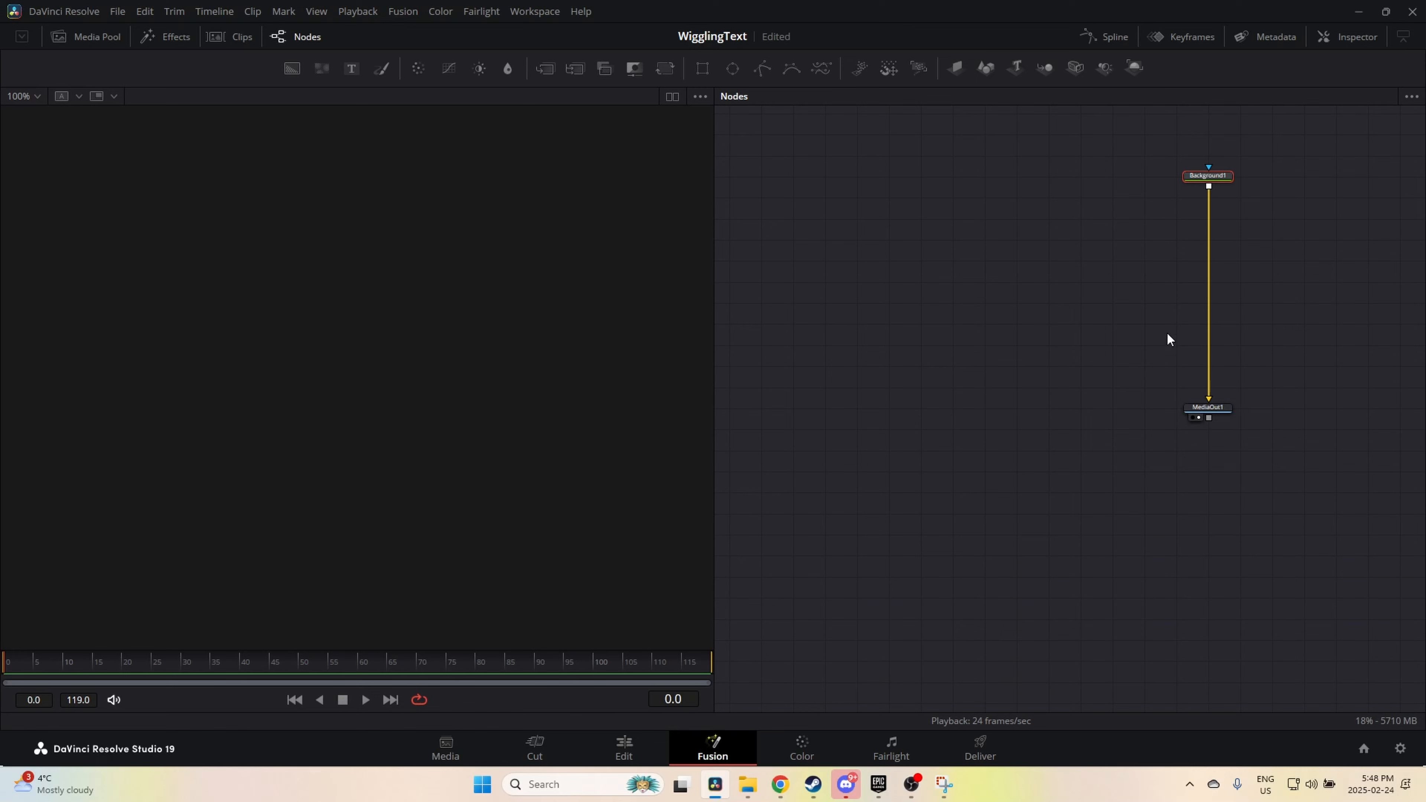
# Step: Colour the background pure red with Red at 1.0, and display MediaOut1 in the viewer
pyautogui.click(1353, 38)
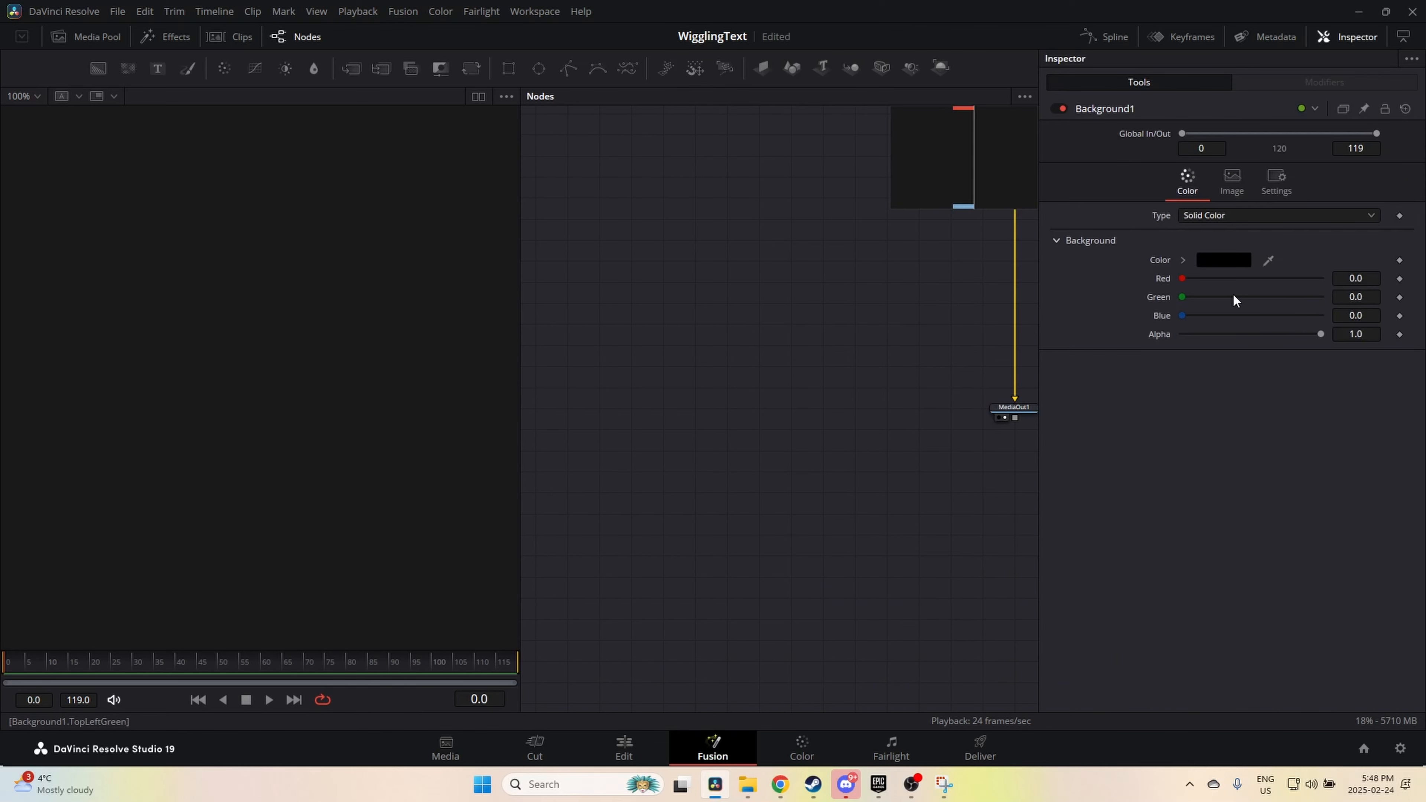
pyautogui.moveTo(1180, 278); pyautogui.dragTo(1400, 279)
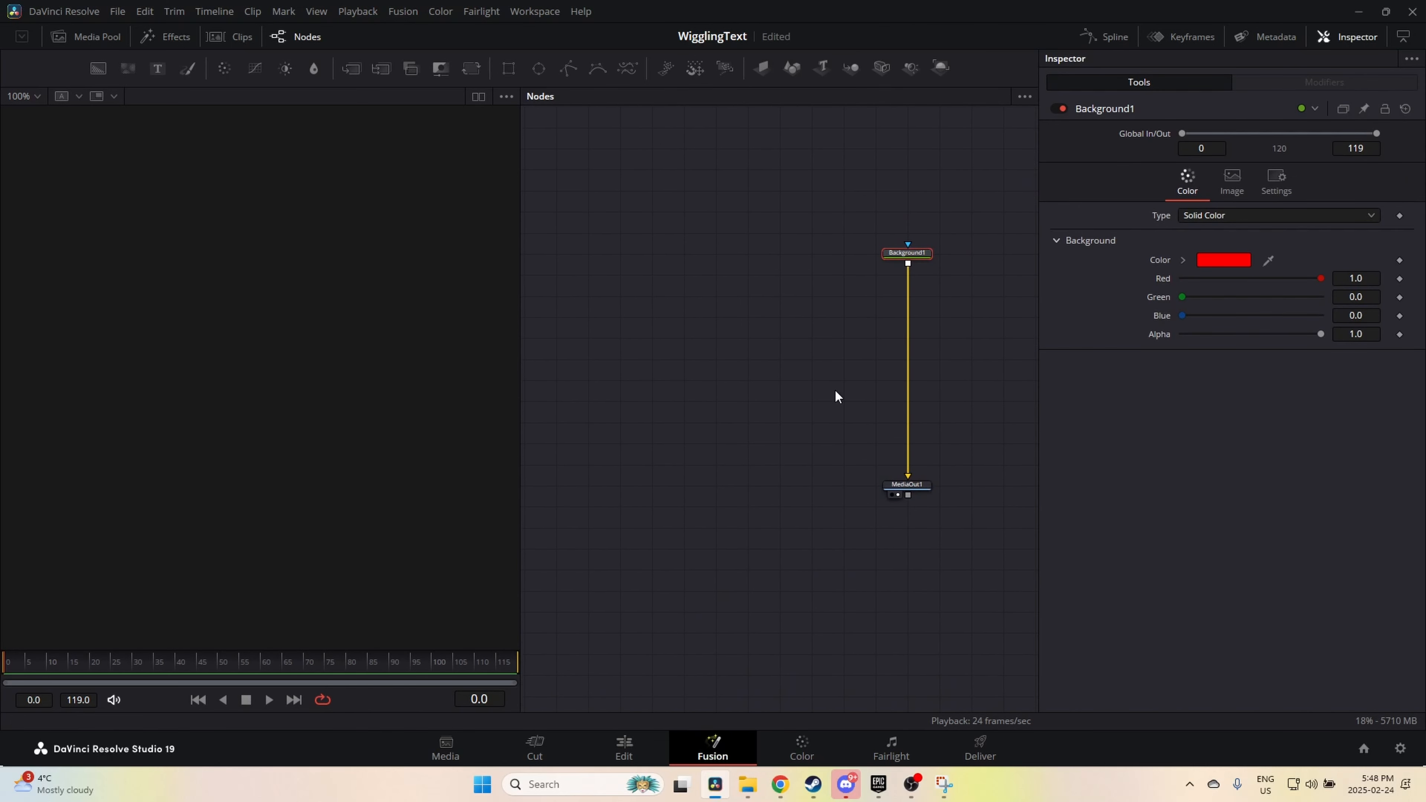
pyautogui.moveTo(910, 490); pyautogui.dragTo(276, 418)
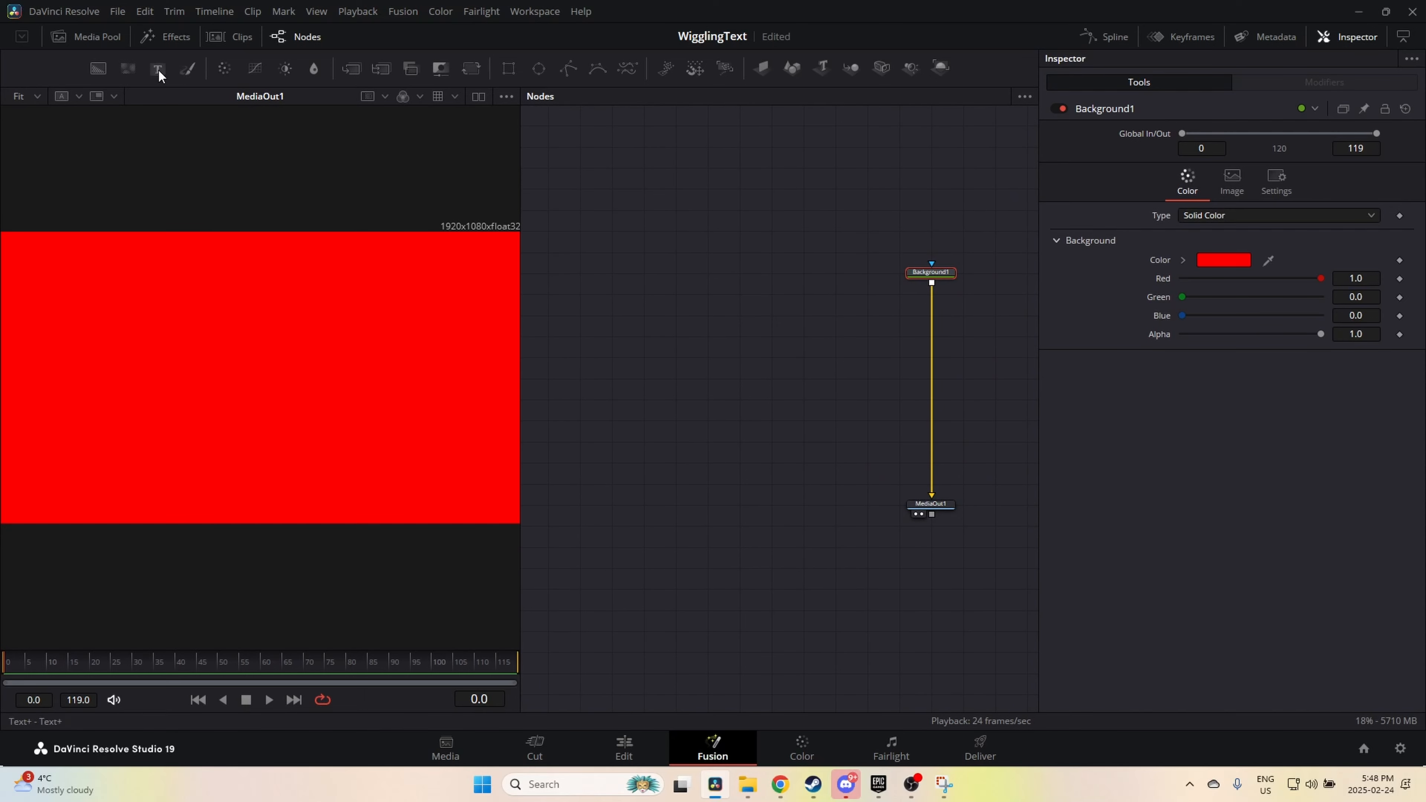
# Step: Merge a new Text+ node over the background, and line up the Text1 and Merge1 nodes horizontally
pyautogui.moveTo(595, 314); pyautogui.dragTo(932, 284)
pyautogui.moveTo(606, 326); pyautogui.dragTo(614, 385)
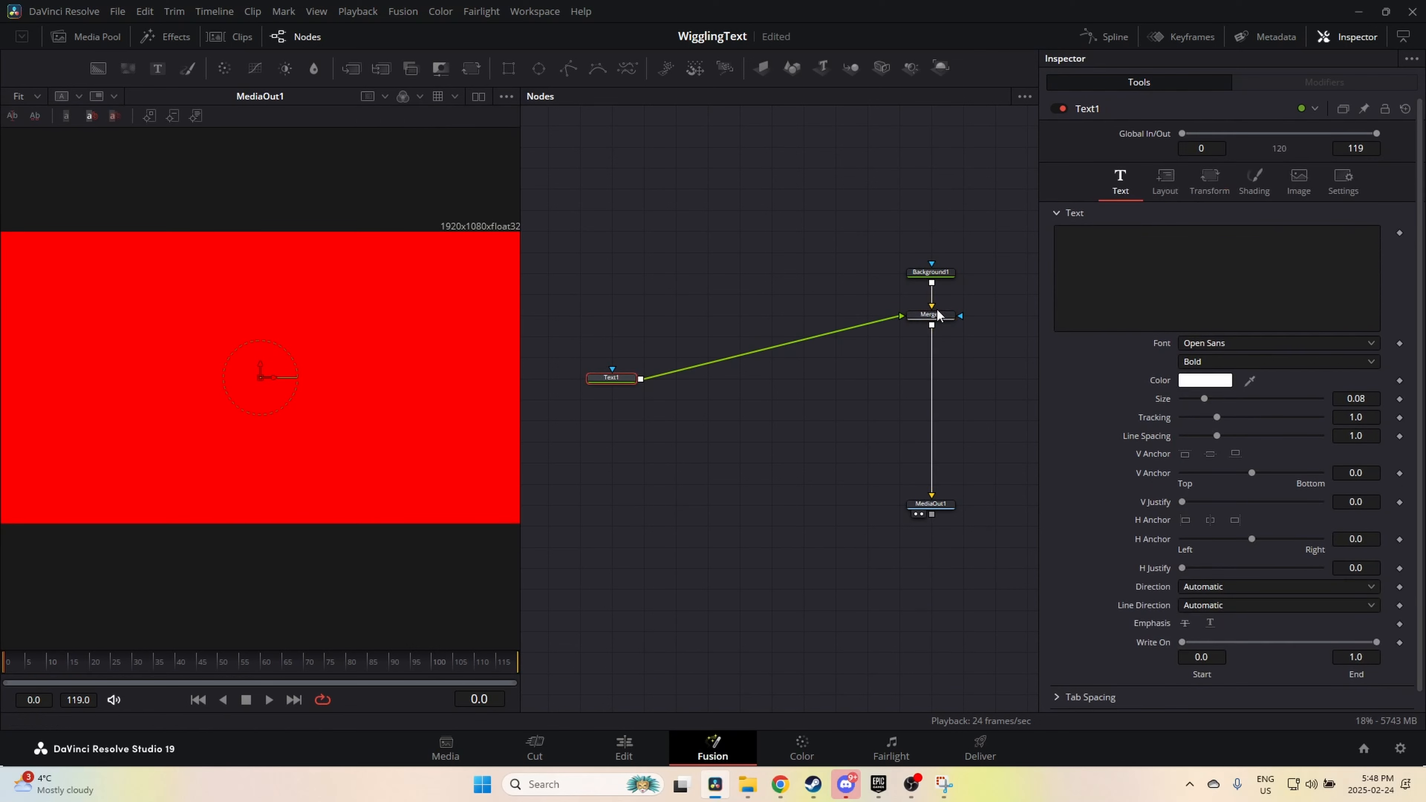
pyautogui.moveTo(933, 313); pyautogui.dragTo(930, 405)
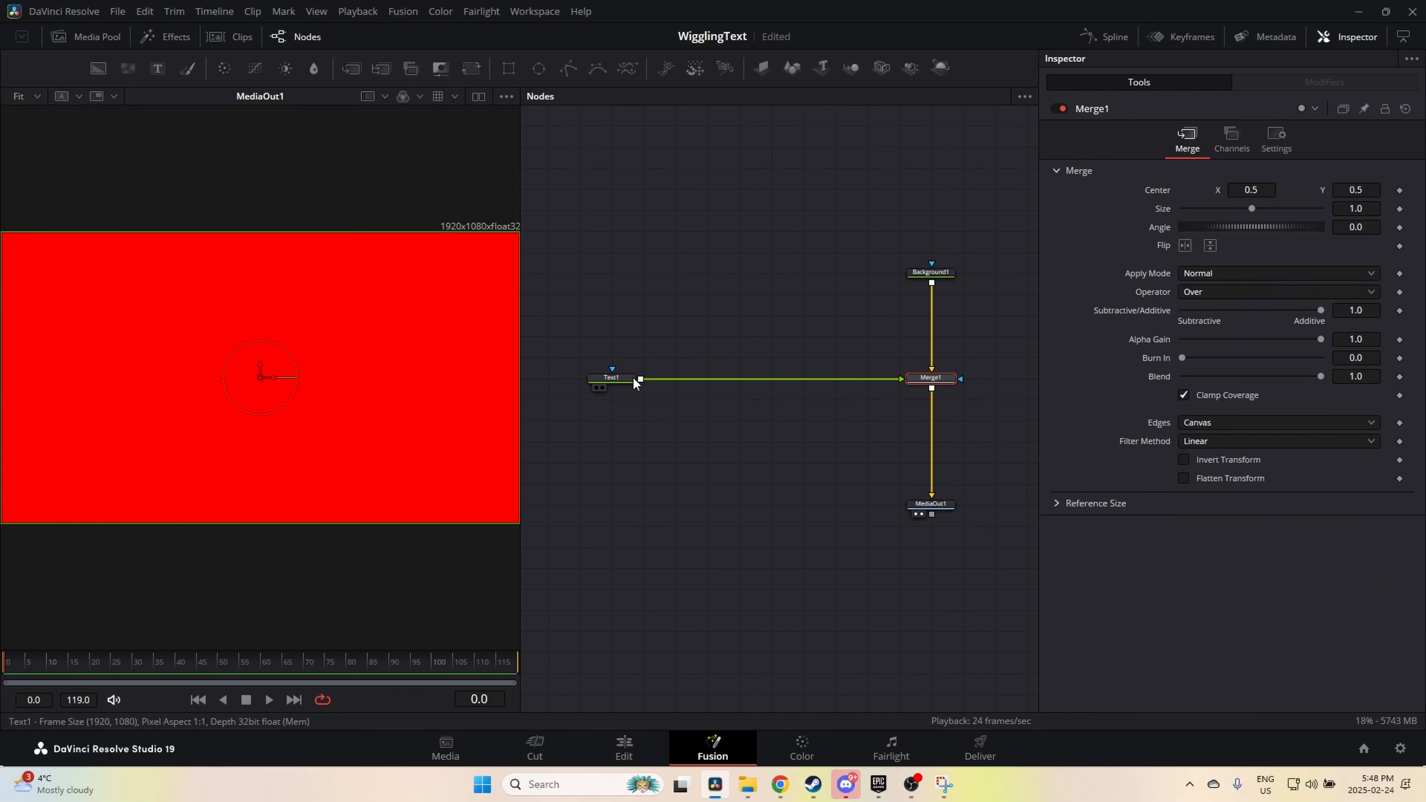
# Step: Enter "Nevermore" as the content of the Text1 node
pyautogui.click(616, 381)
pyautogui.click(1259, 262)
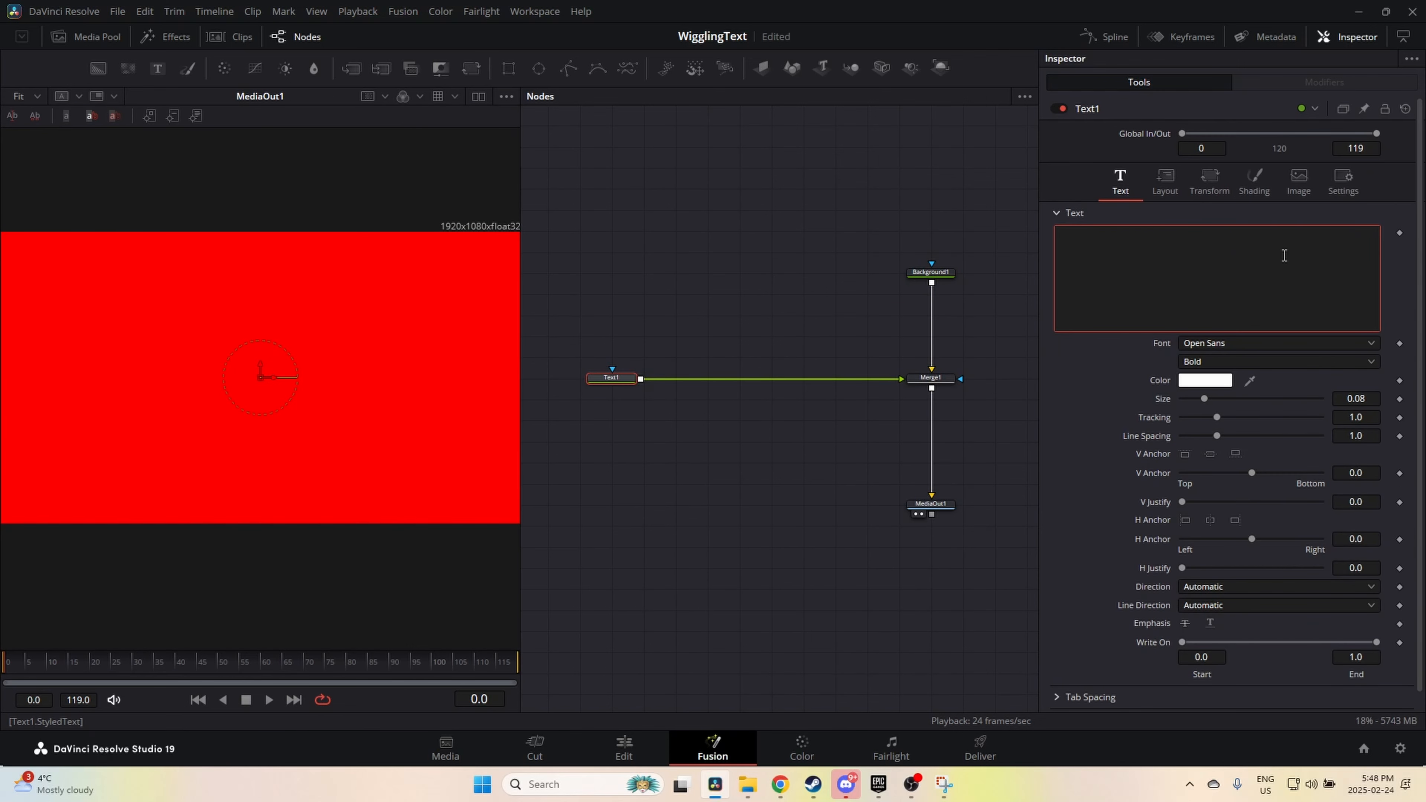
pyautogui.write('Never')
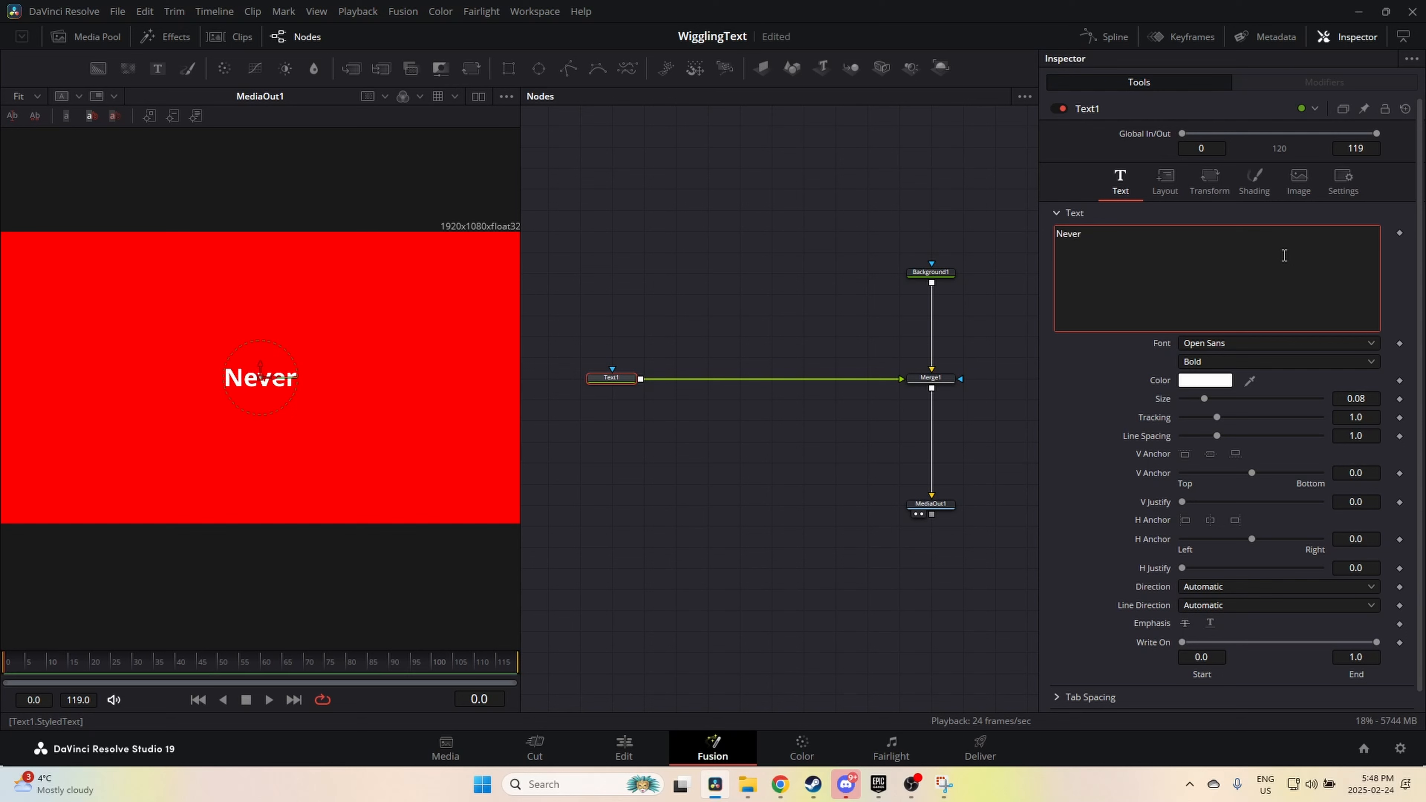
pyautogui.write('more')
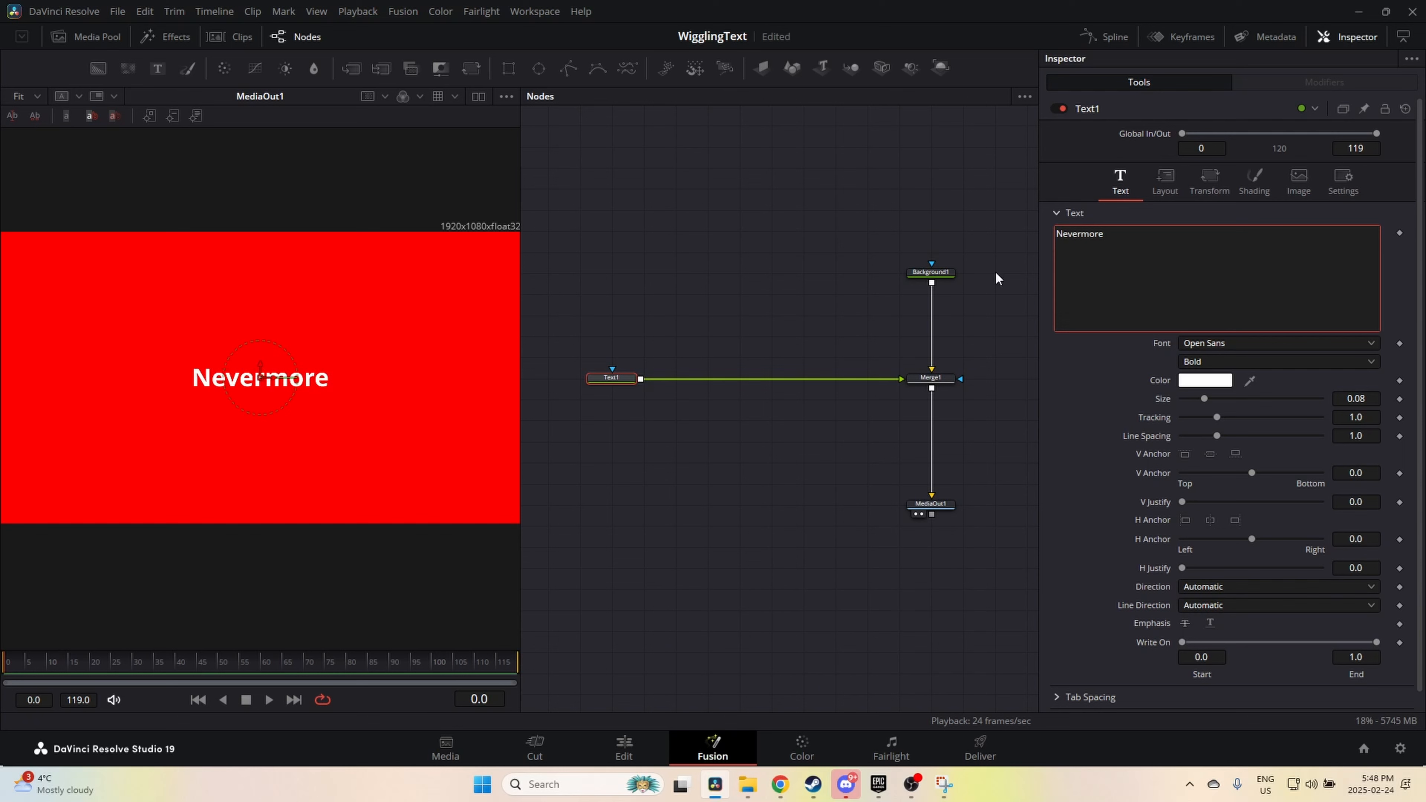
# Step: Try the fonts "a Antara Distance" and "a dripping marker" on the Nevermore text and inspect the lettering
pyautogui.click(1240, 343)
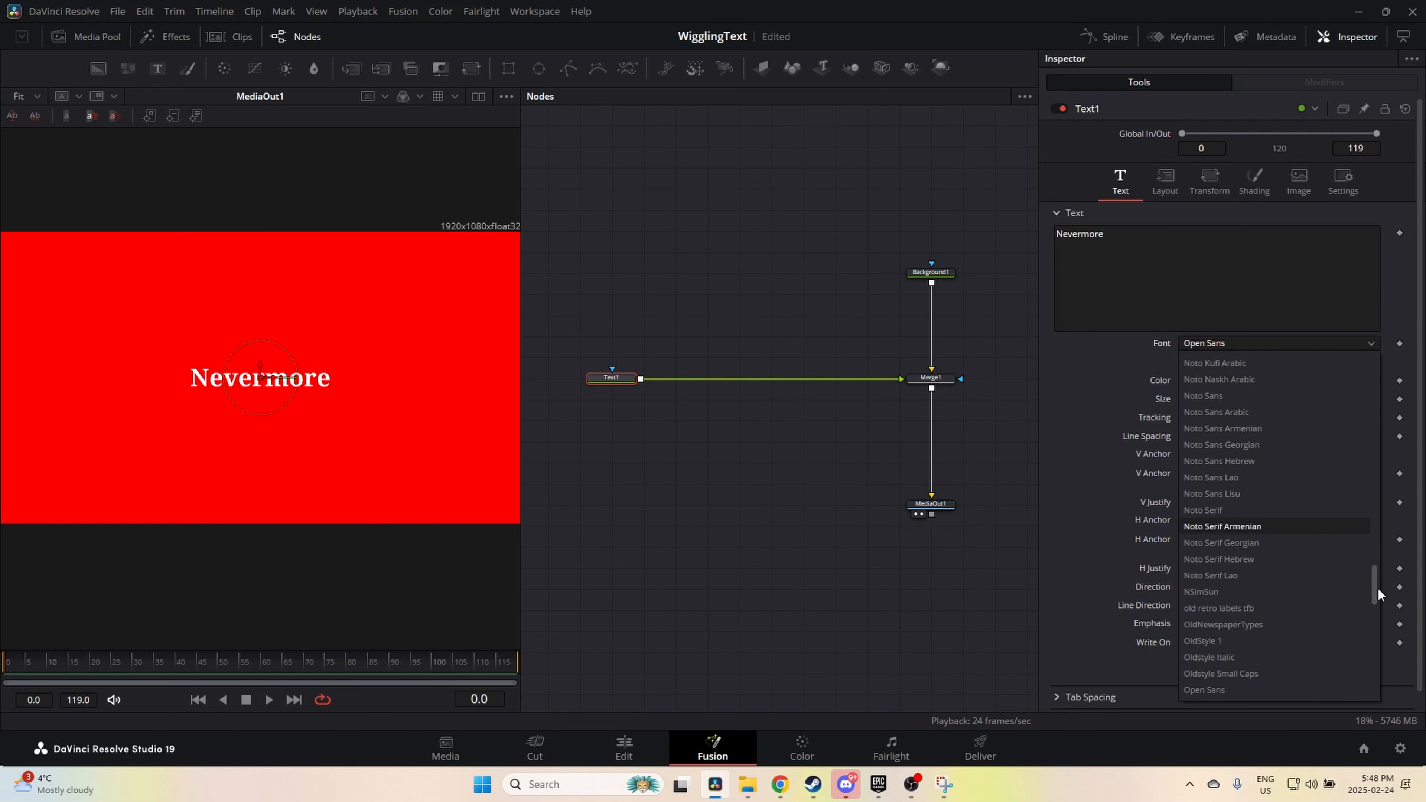
pyautogui.moveTo(1376, 586); pyautogui.dragTo(1376, 377)
pyautogui.click(1266, 359)
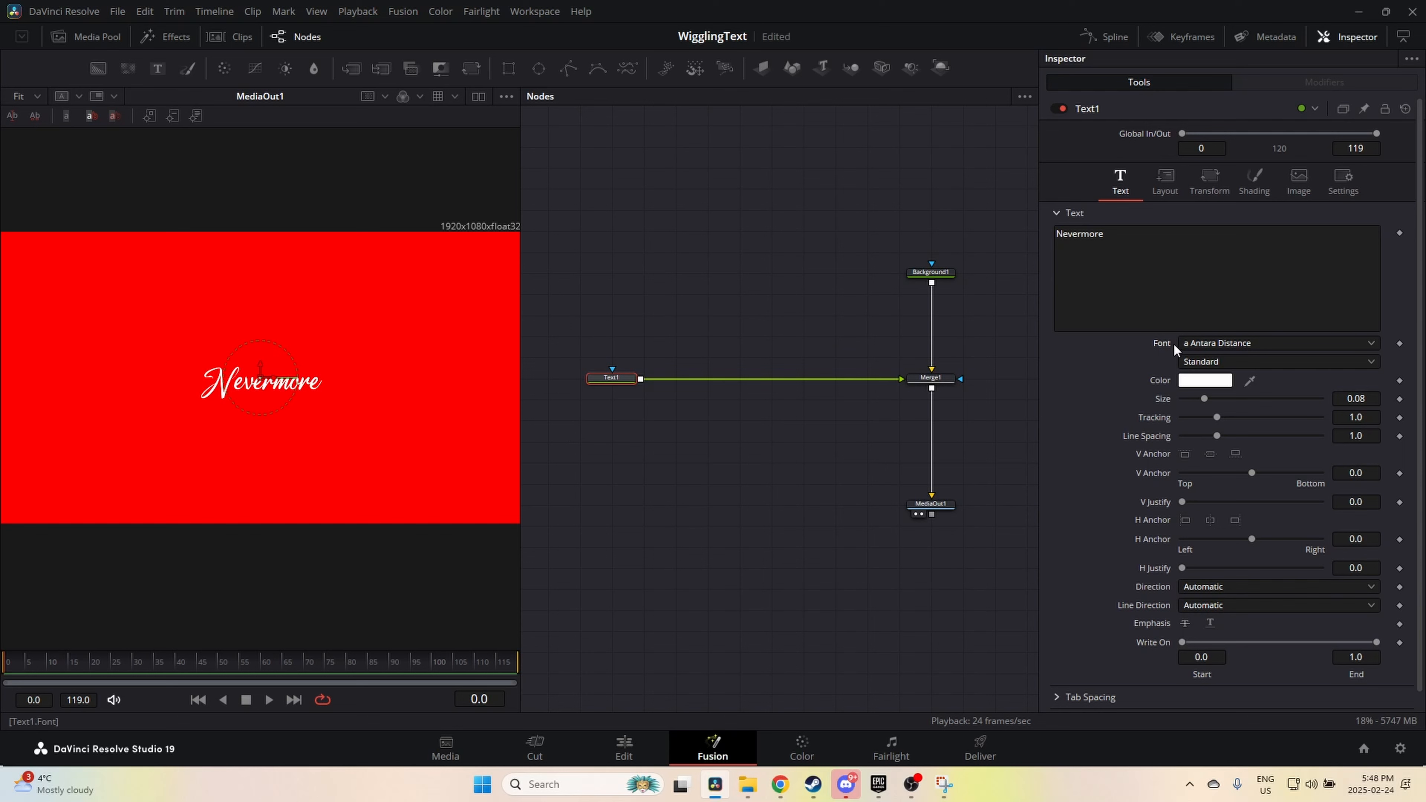
pyautogui.click(1287, 341)
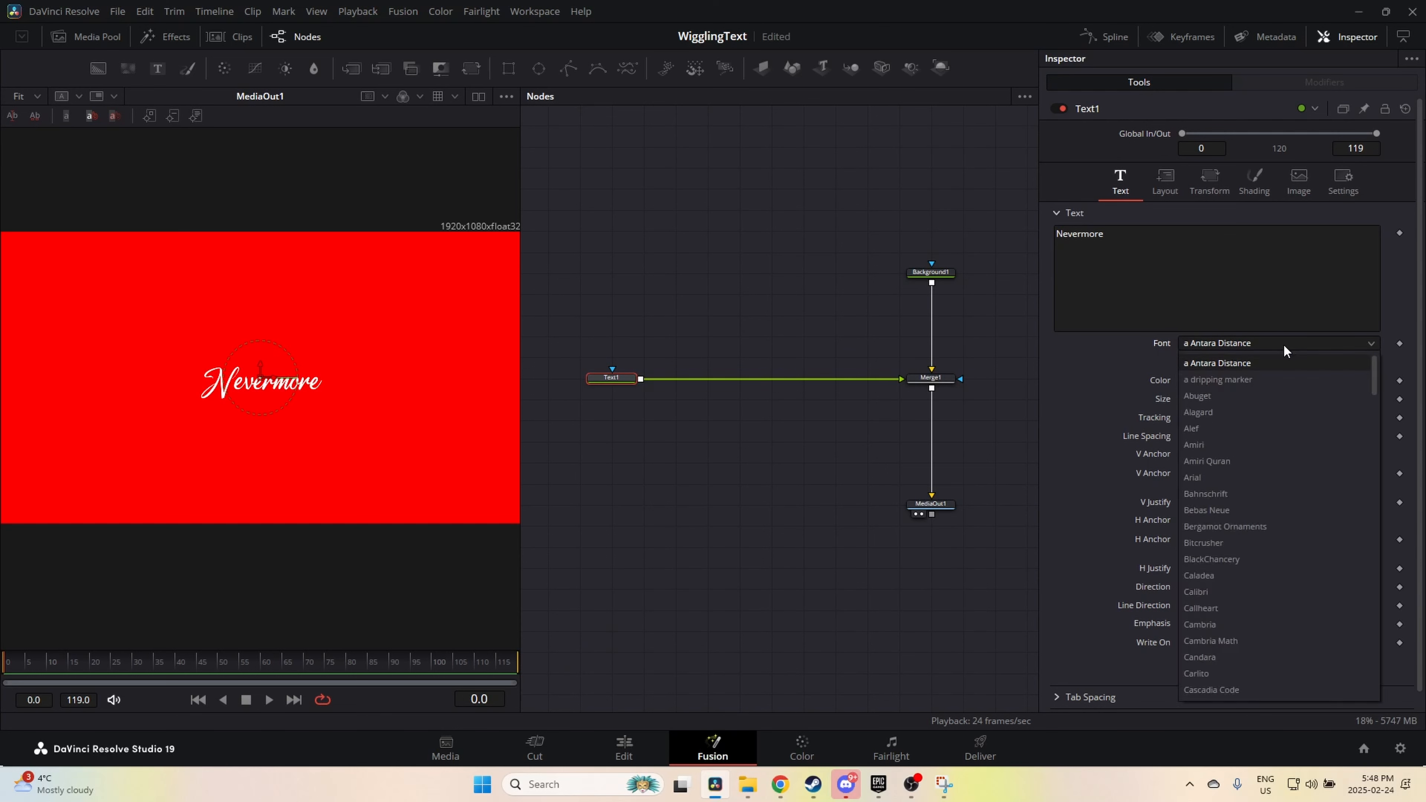
pyautogui.click(1286, 352)
pyautogui.scroll(-1, 1285, 347)
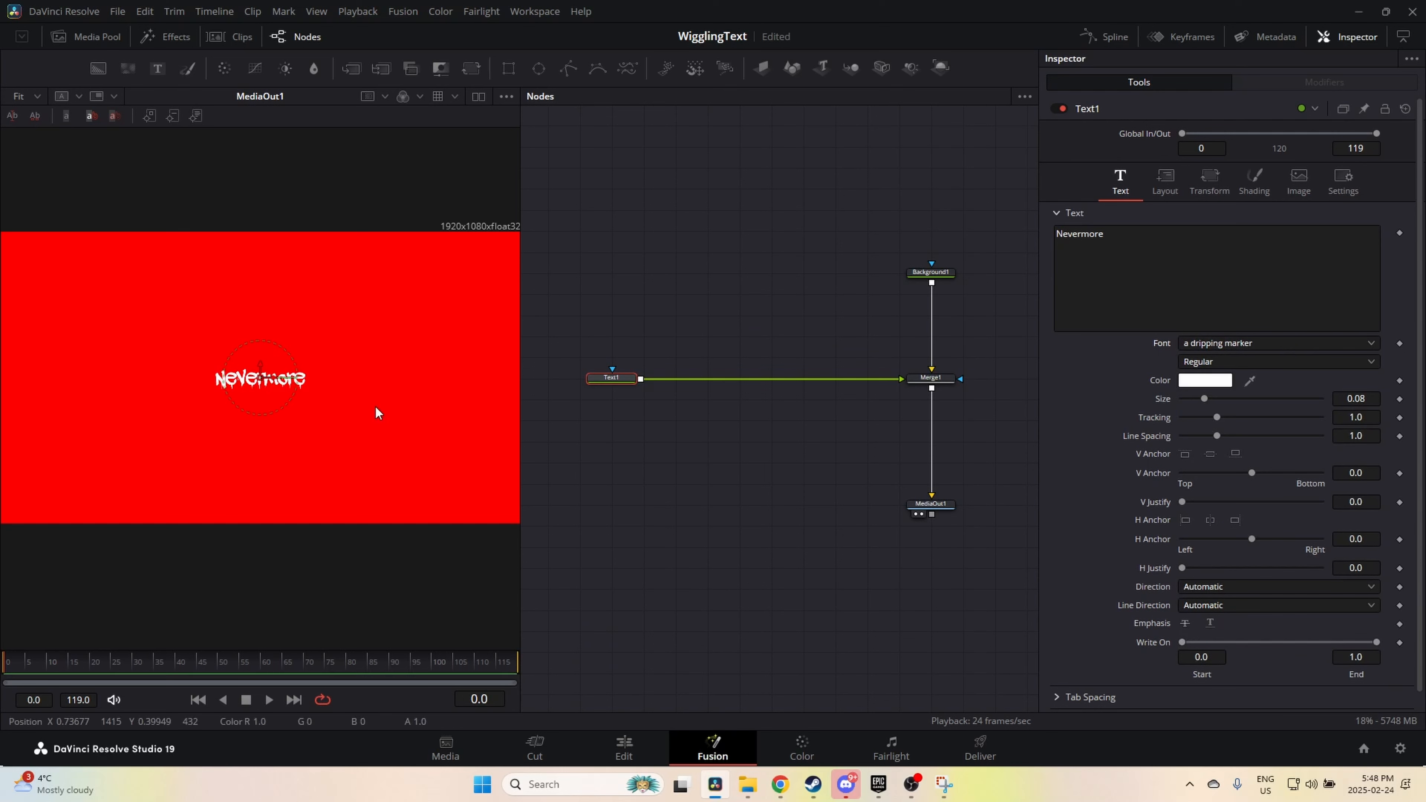
pyautogui.scroll(4, 297, 395)
pyautogui.scroll(-5, 288, 393)
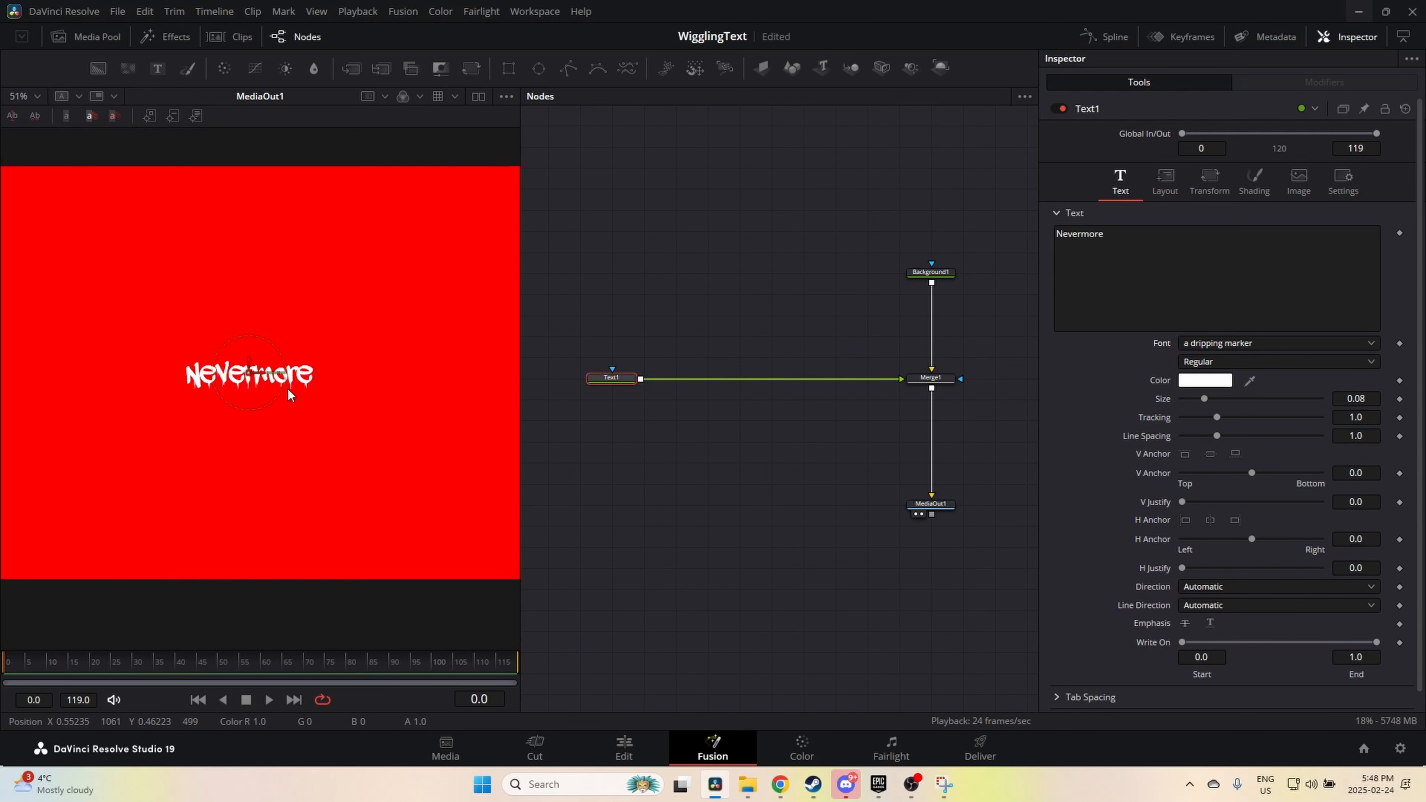
pyautogui.scroll(1, 288, 391)
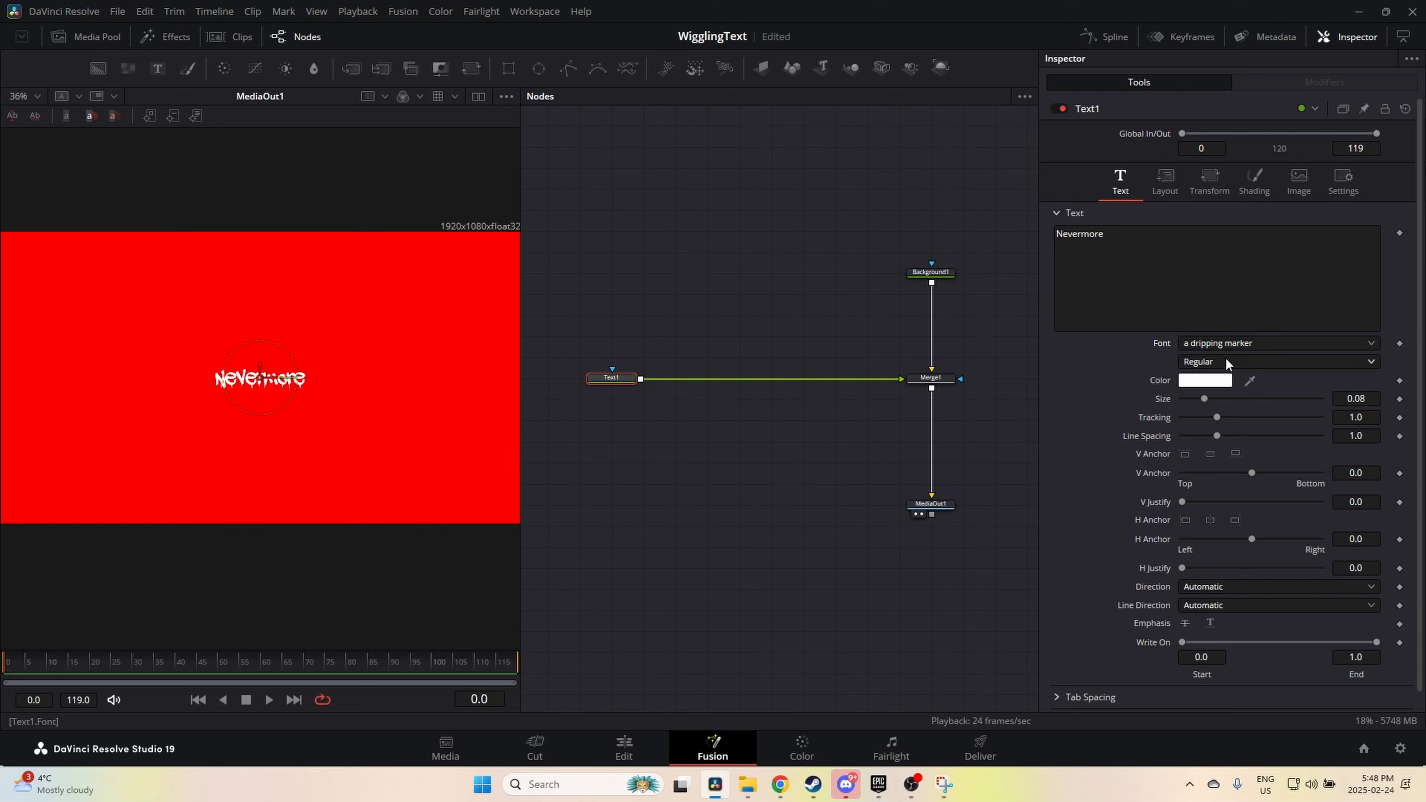
# Step: Set the Nevermore text's font to Fake Serif and enlarge its size to about 0.27
pyautogui.click(1235, 341)
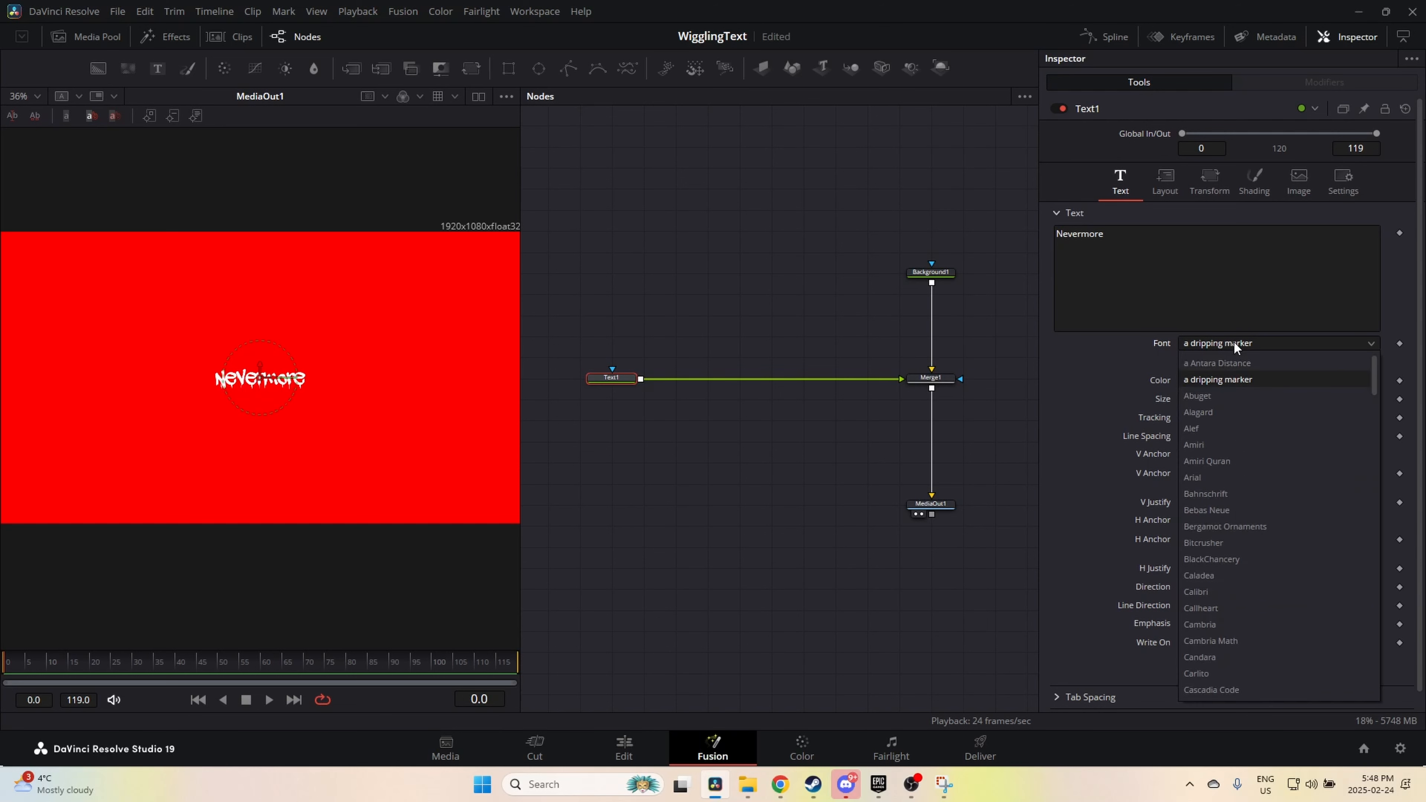
pyautogui.scroll(-5, 1235, 450)
pyautogui.scroll(-3, 1224, 433)
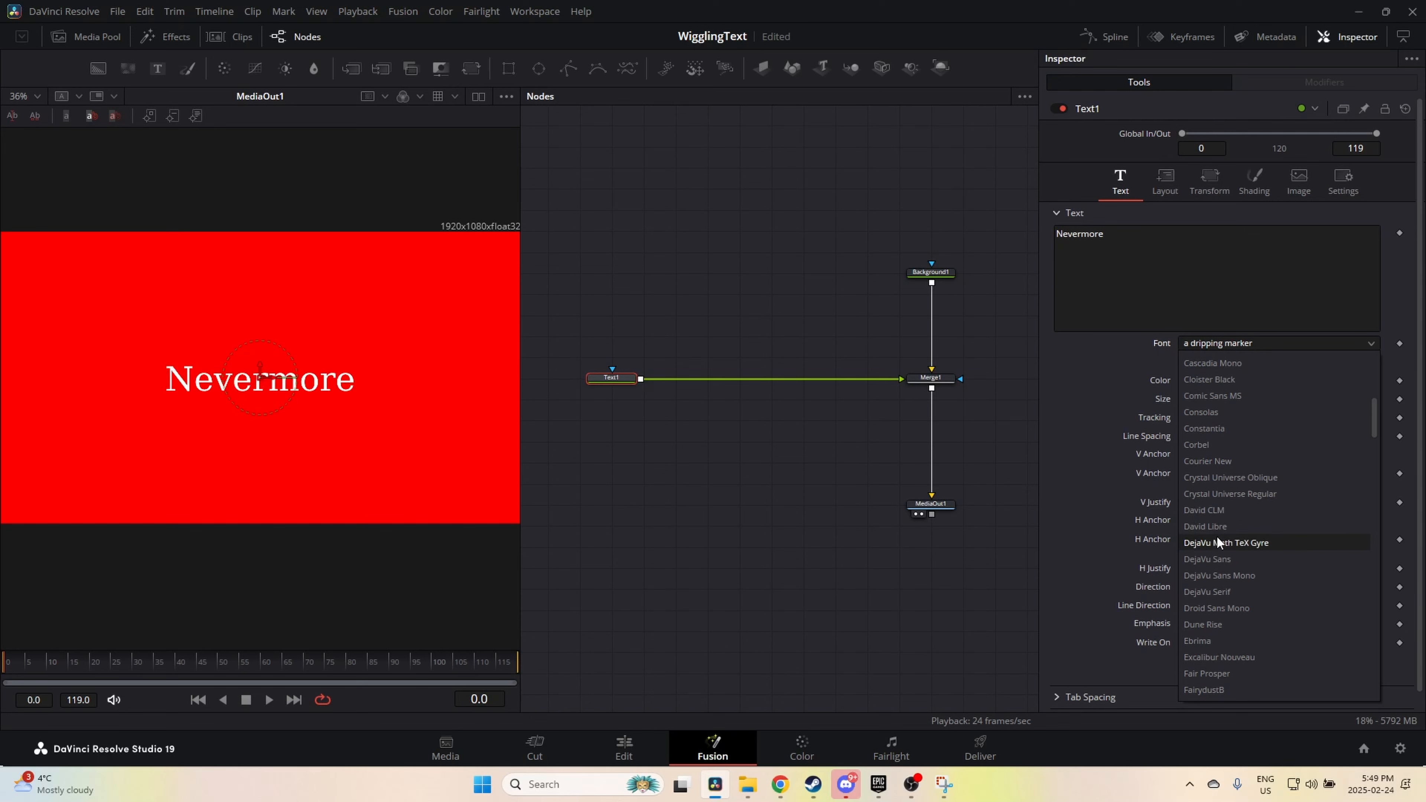
pyautogui.scroll(-2, 1216, 536)
pyautogui.scroll(-1, 1220, 536)
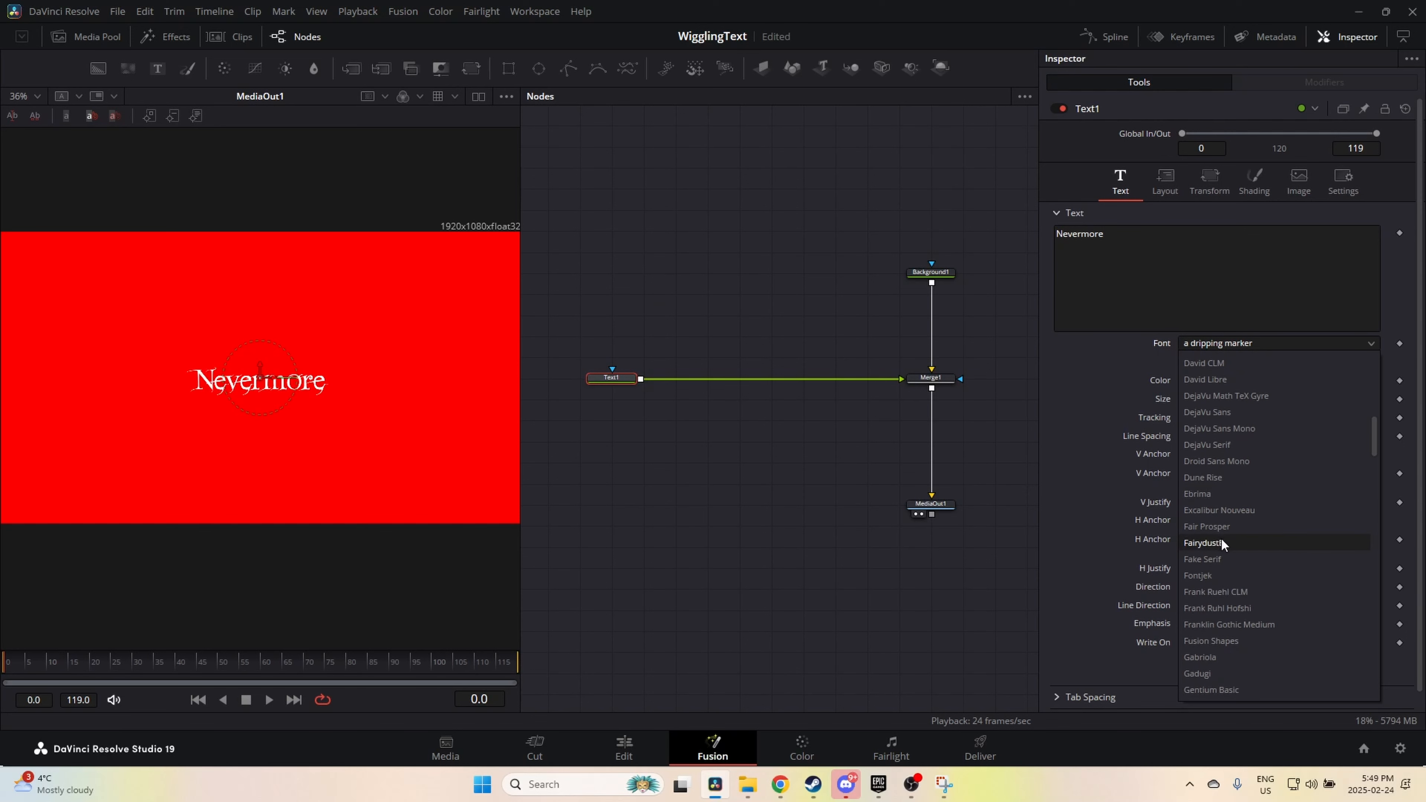
pyautogui.click(1223, 559)
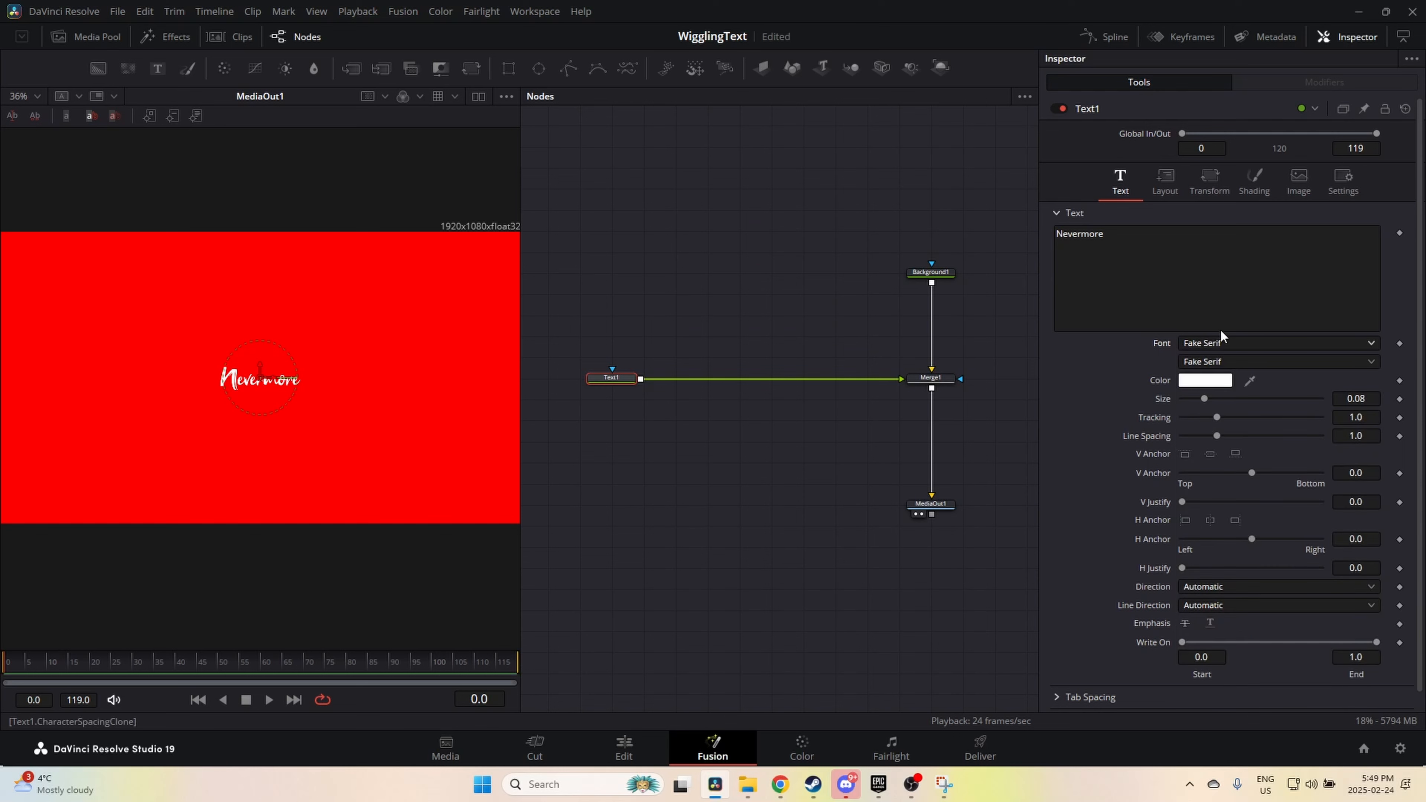
pyautogui.moveTo(1204, 399); pyautogui.dragTo(1259, 400)
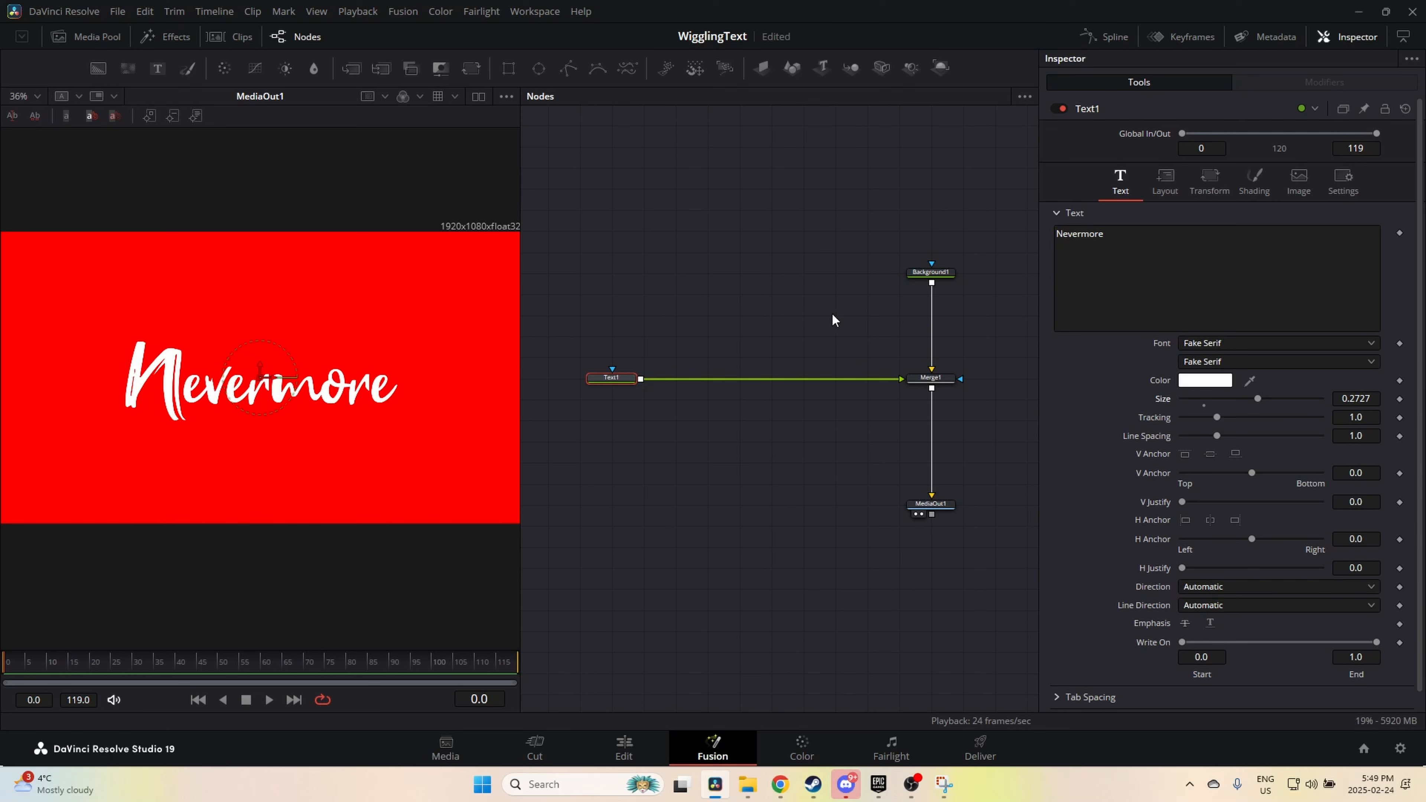
# Step: Insert a Displace node between Text1 and Merge1
pyautogui.moveTo(343, 344)
pyautogui.mouseDown()
pyautogui.moveTo(390, 328)
pyautogui.moveTo(368, 337)
pyautogui.mouseUp()
pyautogui.moveTo(784, 301); pyautogui.dragTo(767, 305)
pyautogui.hotkey('shift', 'space')
pyautogui.write('DISPLACE')
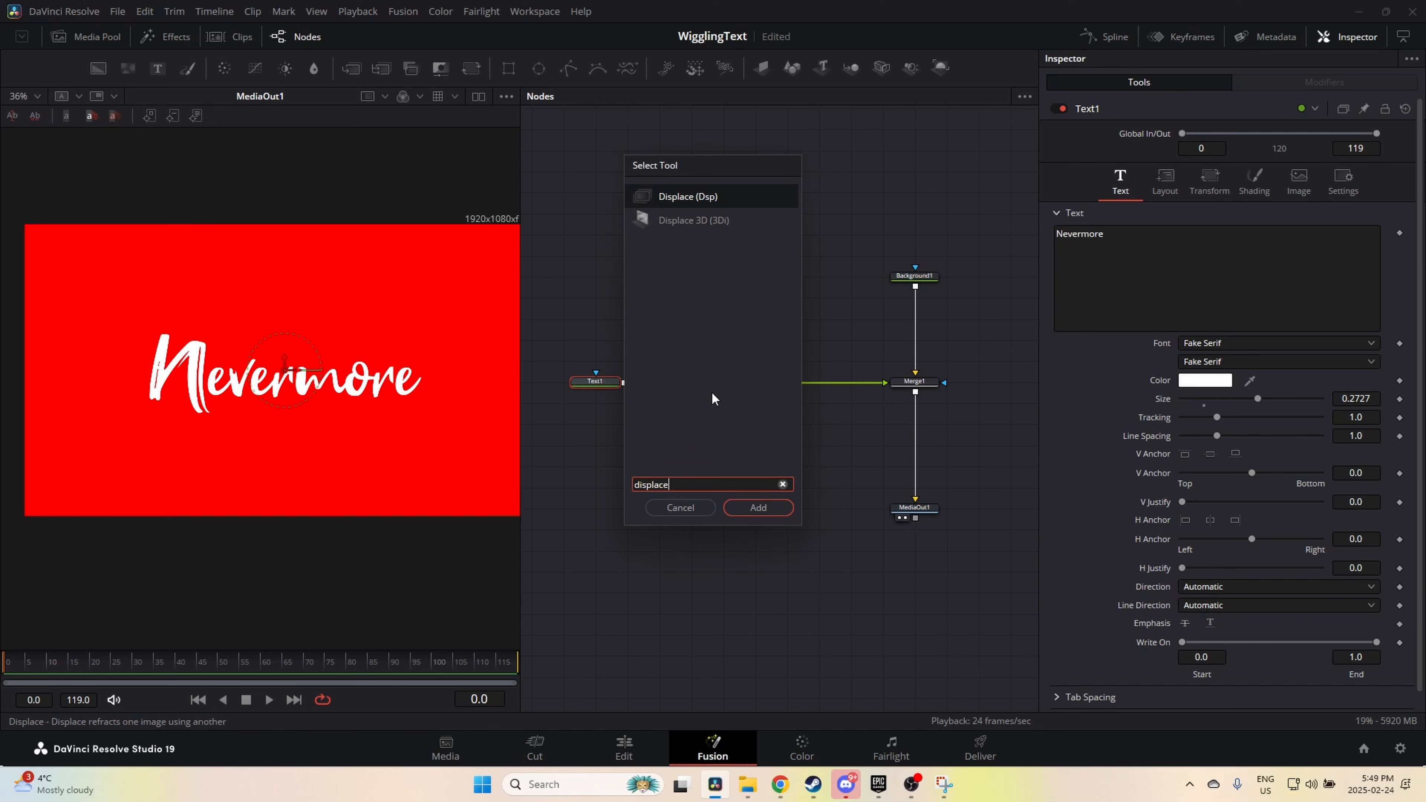
pyautogui.press('Return')
pyautogui.moveTo(667, 381); pyautogui.dragTo(699, 383)
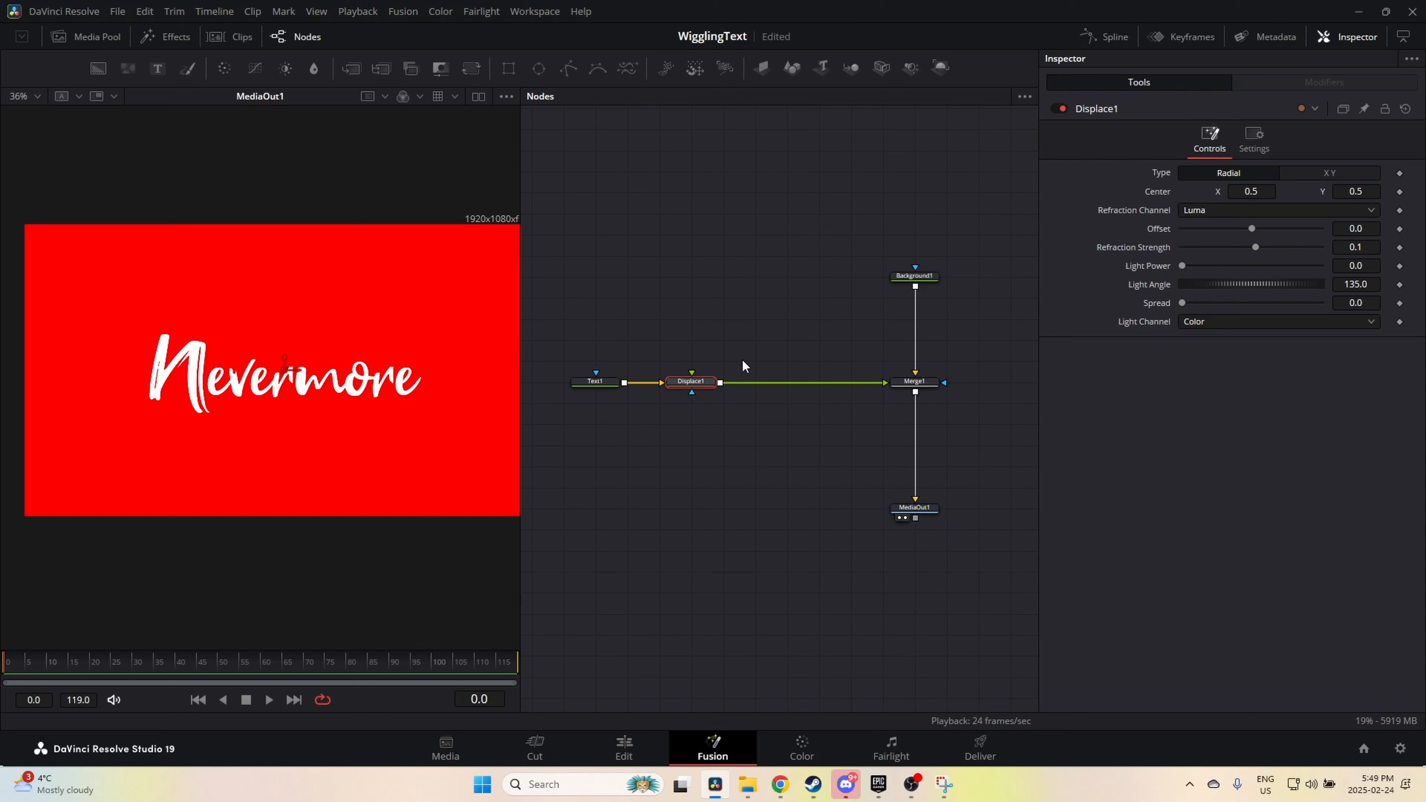
# Step: Connect a new Fast Noise node to the Displace node's foreground input, and try its Seethe Rate before returning it to 0.0
pyautogui.moveTo(128, 68); pyautogui.dragTo(693, 374)
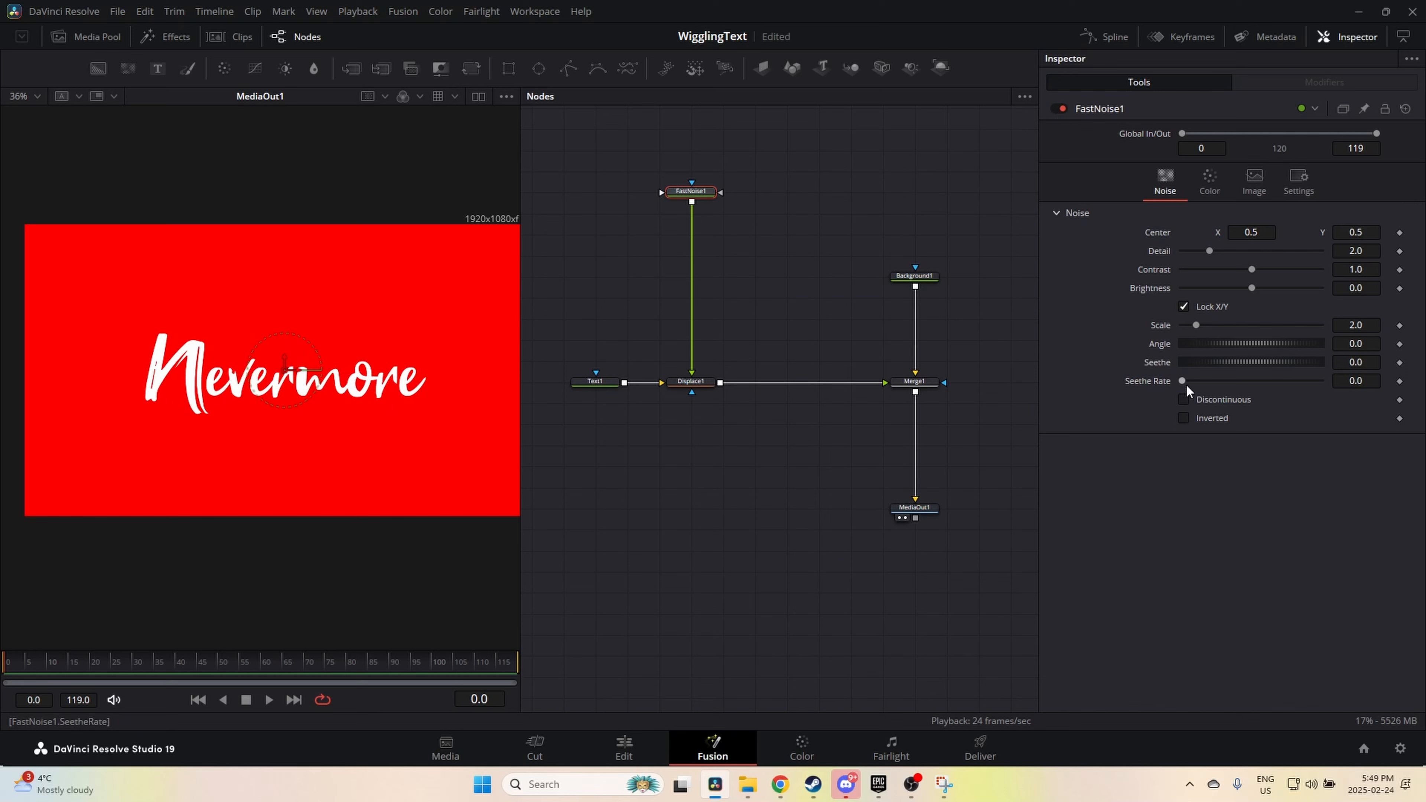
pyautogui.moveTo(1185, 383); pyautogui.dragTo(1151, 384)
pyautogui.moveTo(1265, 386); pyautogui.dragTo(1131, 385)
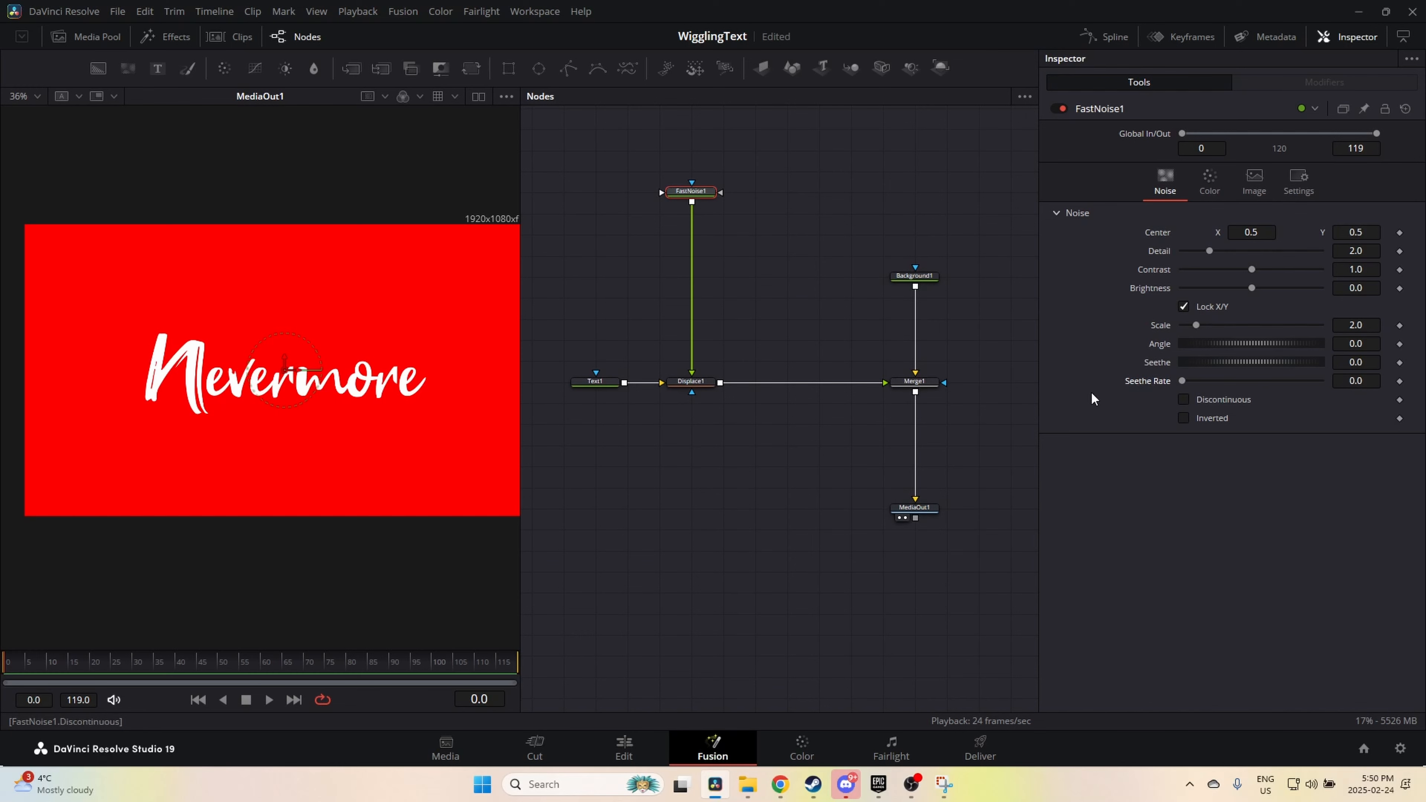
# Step: Split the display into two viewers and show the FastNoise1 output in one of them
pyautogui.click(479, 96)
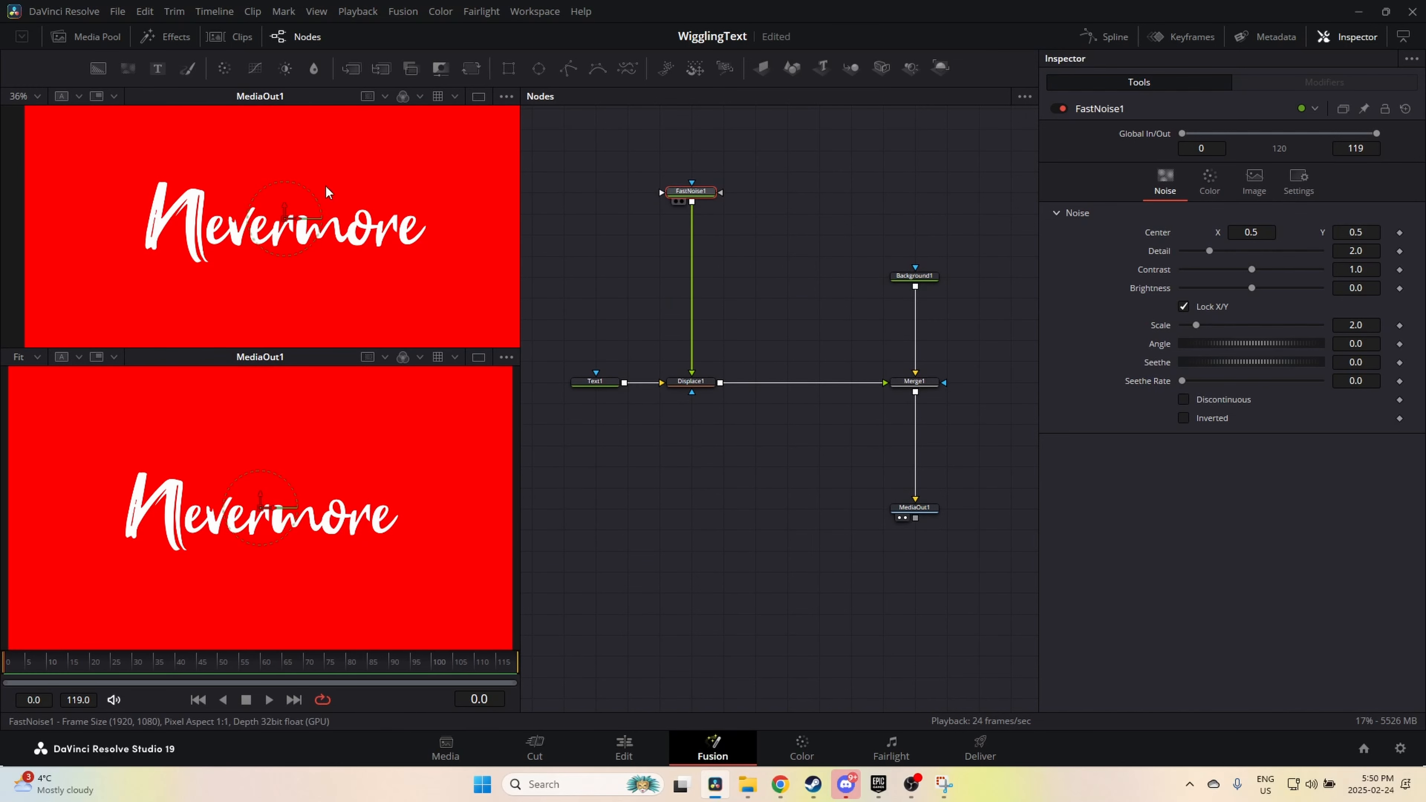
pyautogui.press('1')
pyautogui.scroll(-2, 292, 219)
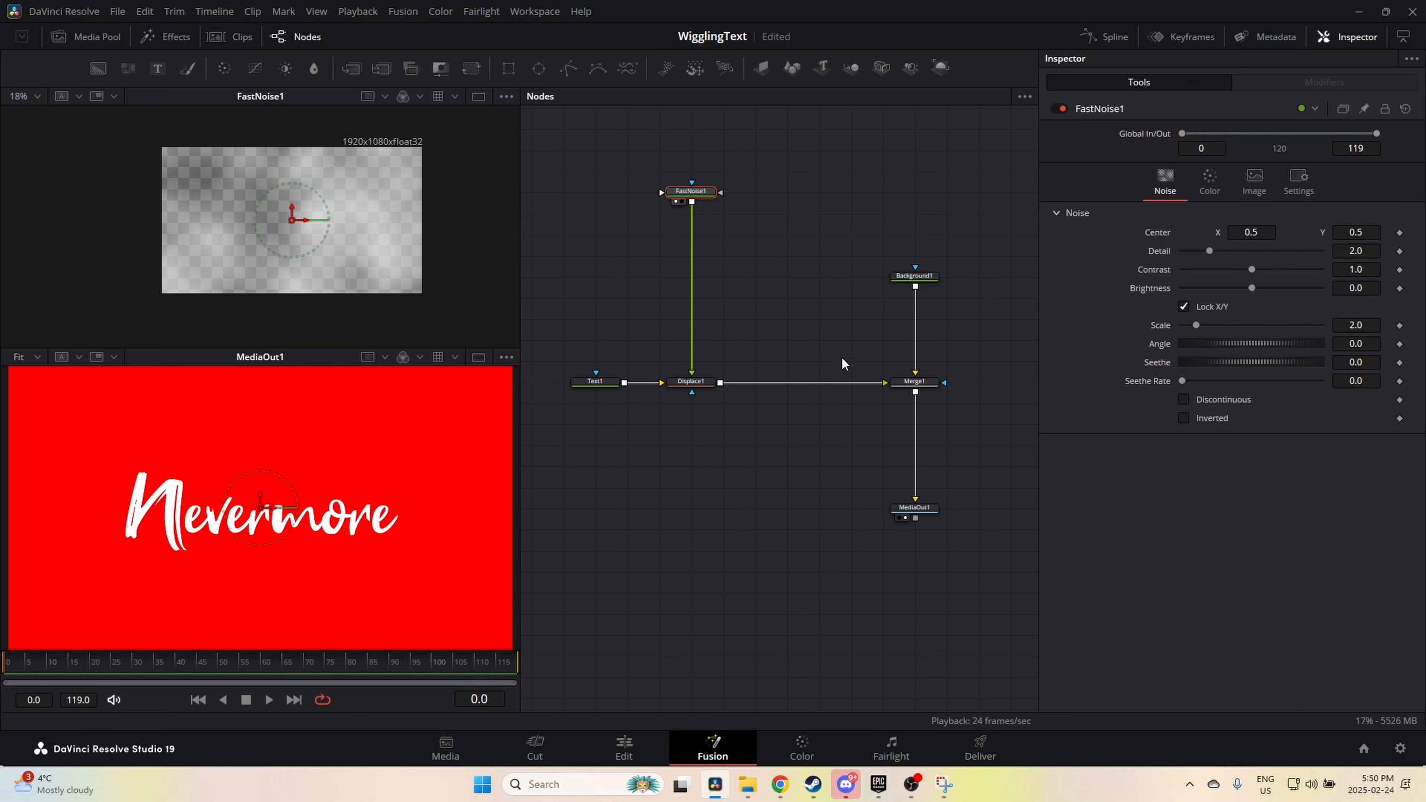
# Step: Try a Refraction Strength of about 1.61 on the Displace1 node and show the FastNoise1 view without transparency
pyautogui.click(691, 382)
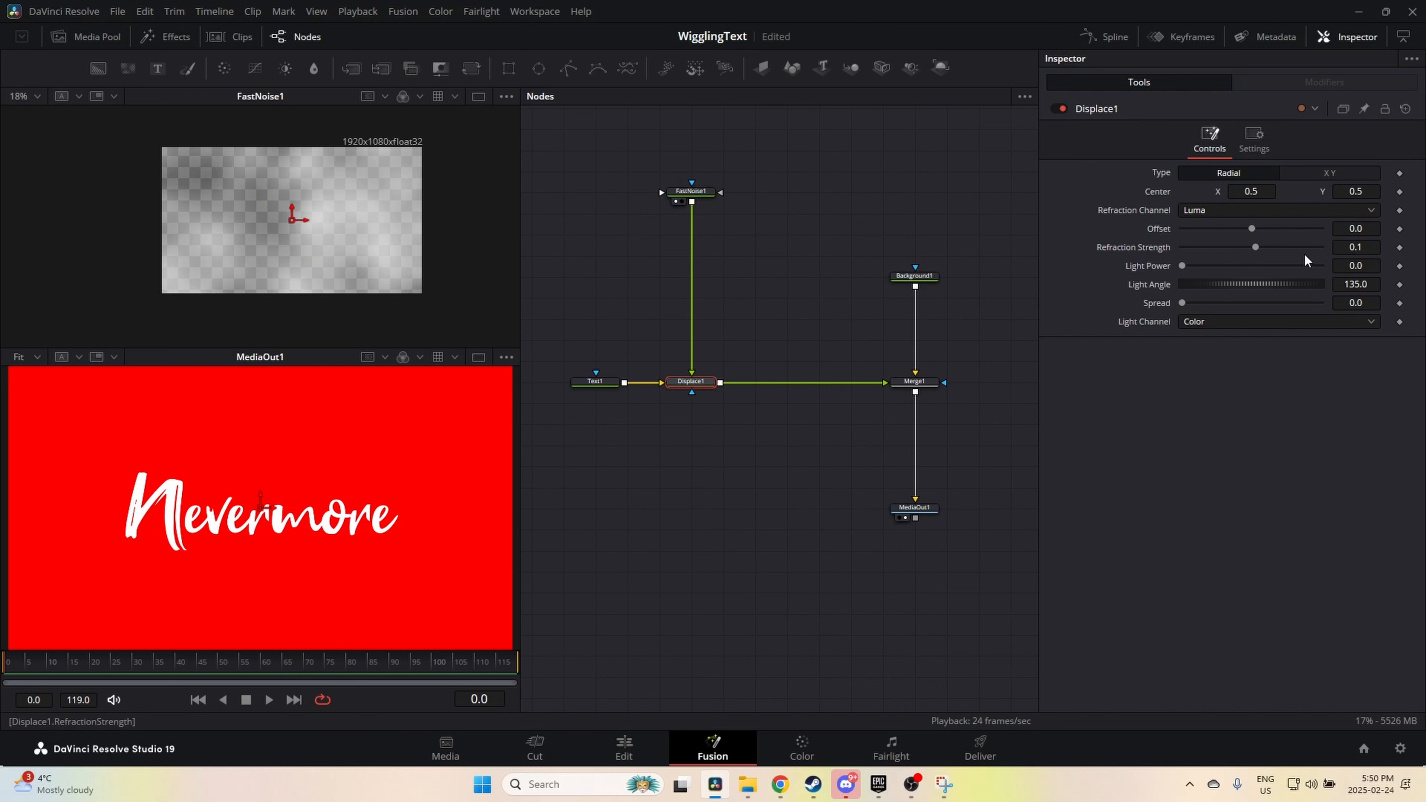
pyautogui.moveTo(1257, 248); pyautogui.dragTo(1310, 248)
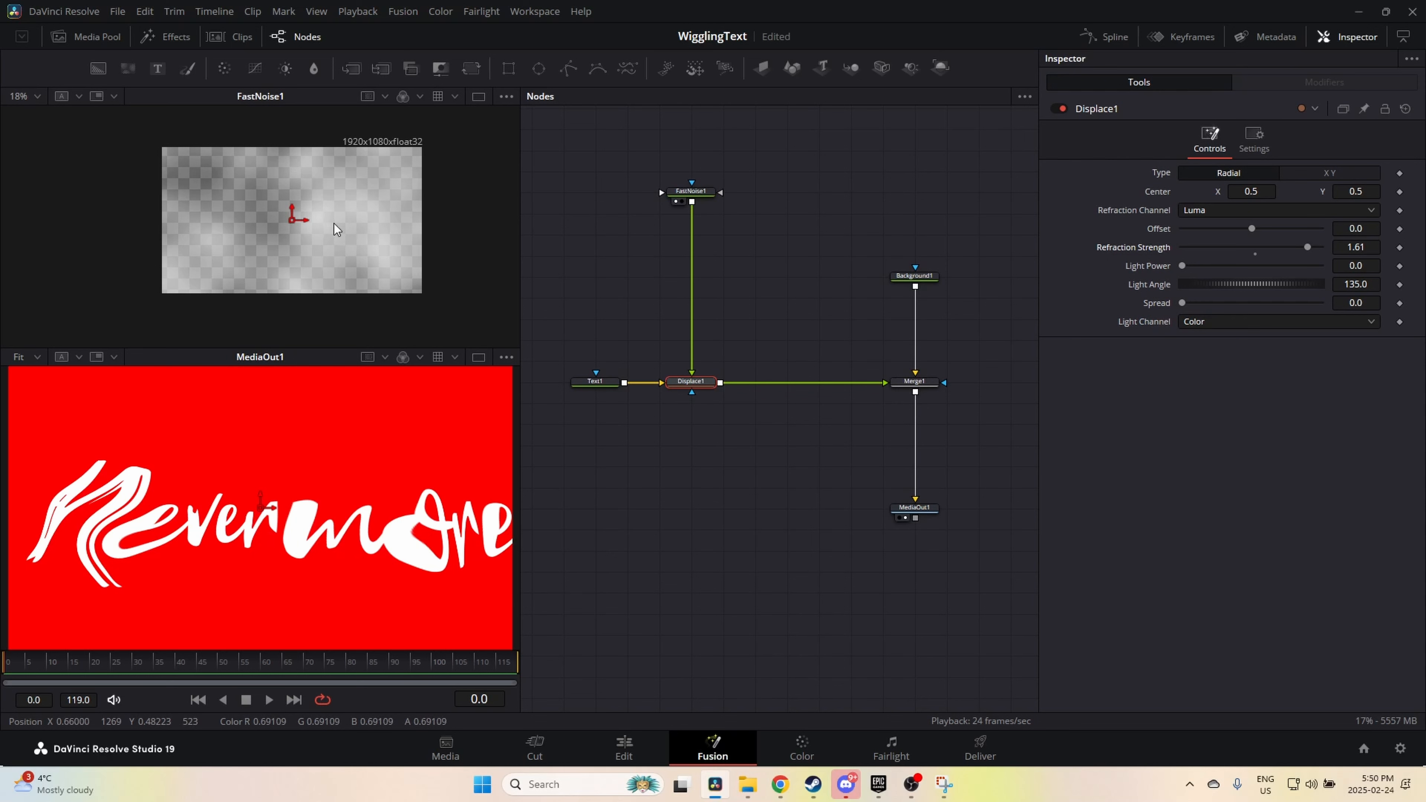
pyautogui.click(400, 96)
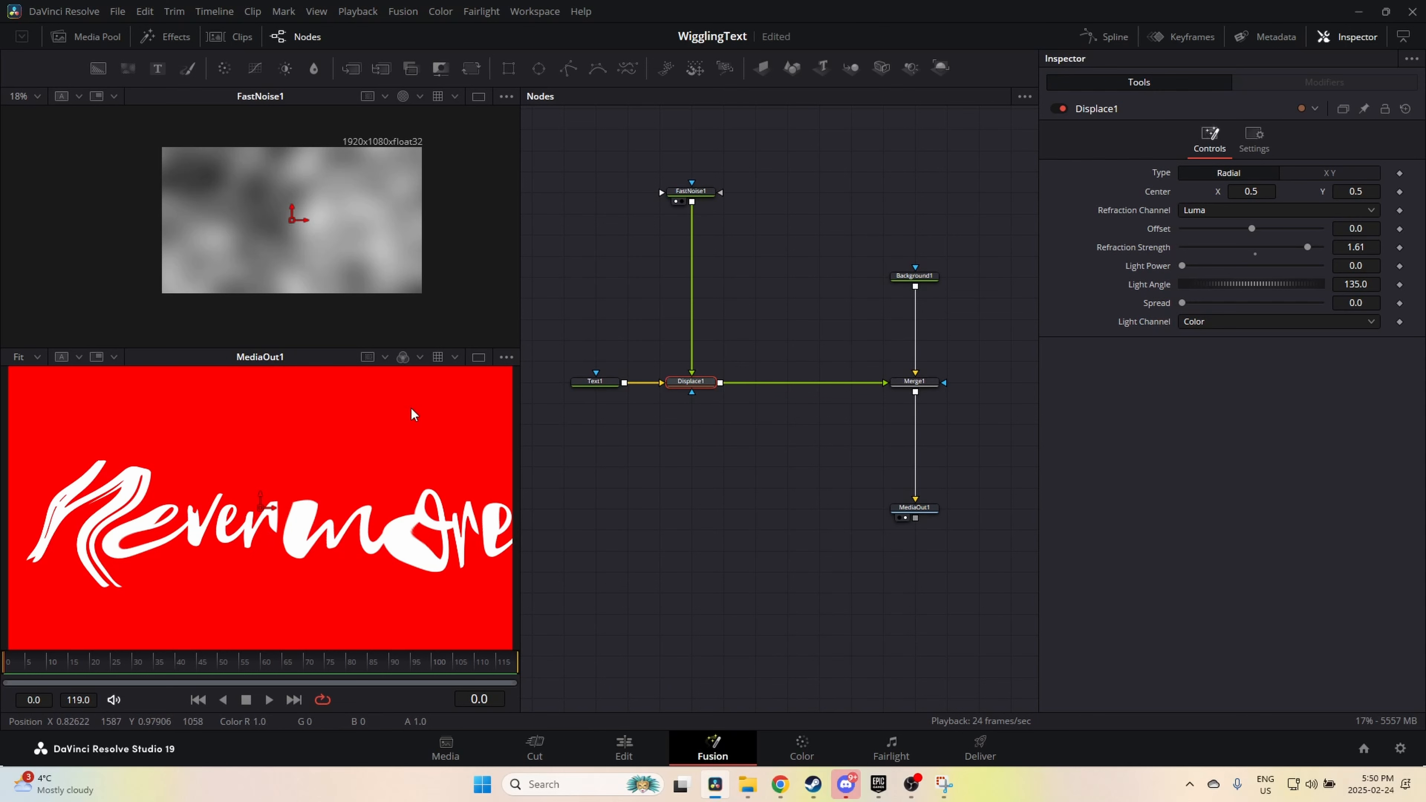
pyautogui.scroll(-1, 412, 432)
pyautogui.scroll(1, 413, 429)
pyautogui.scroll(-1, 412, 429)
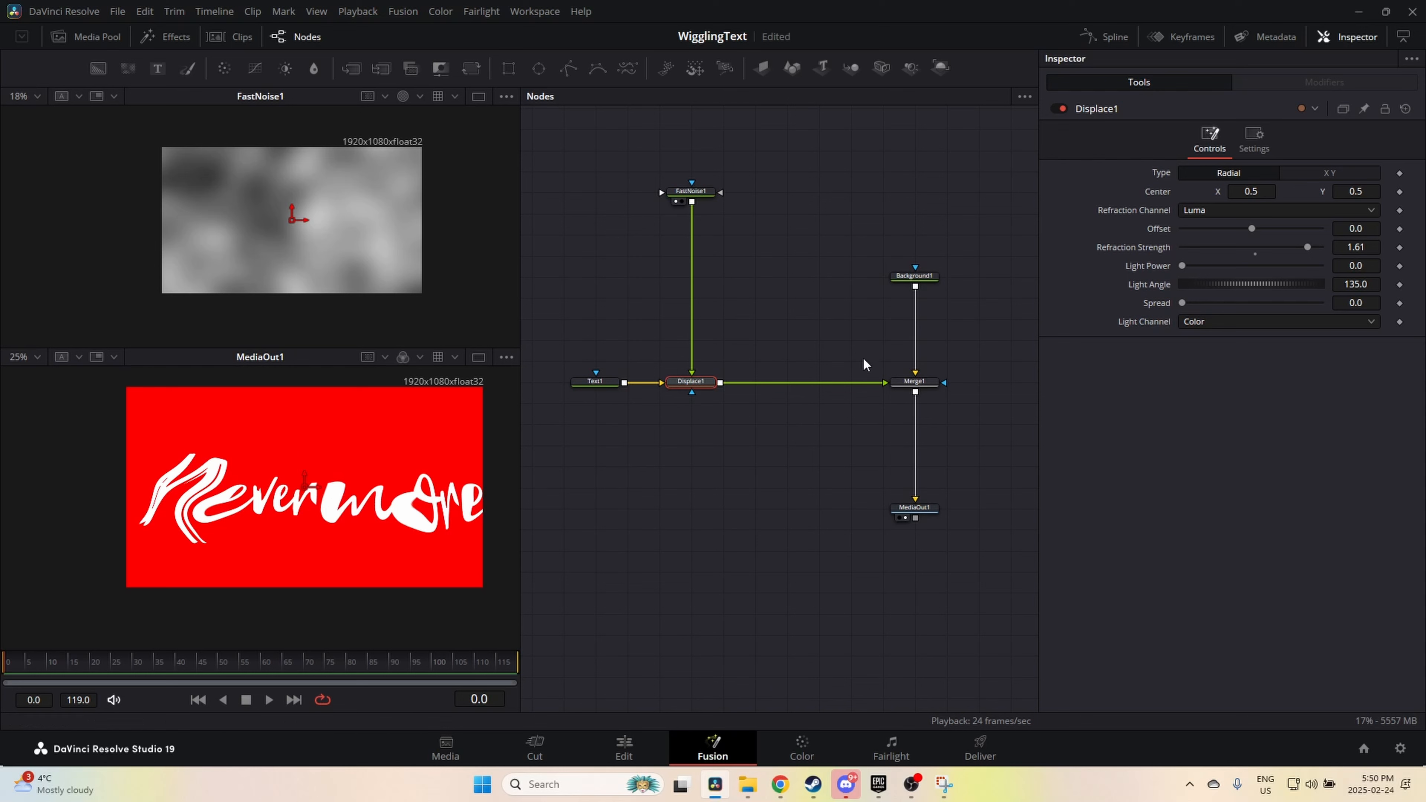
# Step: Switch the Displace1 node to the XY type and set both X Refraction and Y Refraction to 0.1
pyautogui.click(1330, 173)
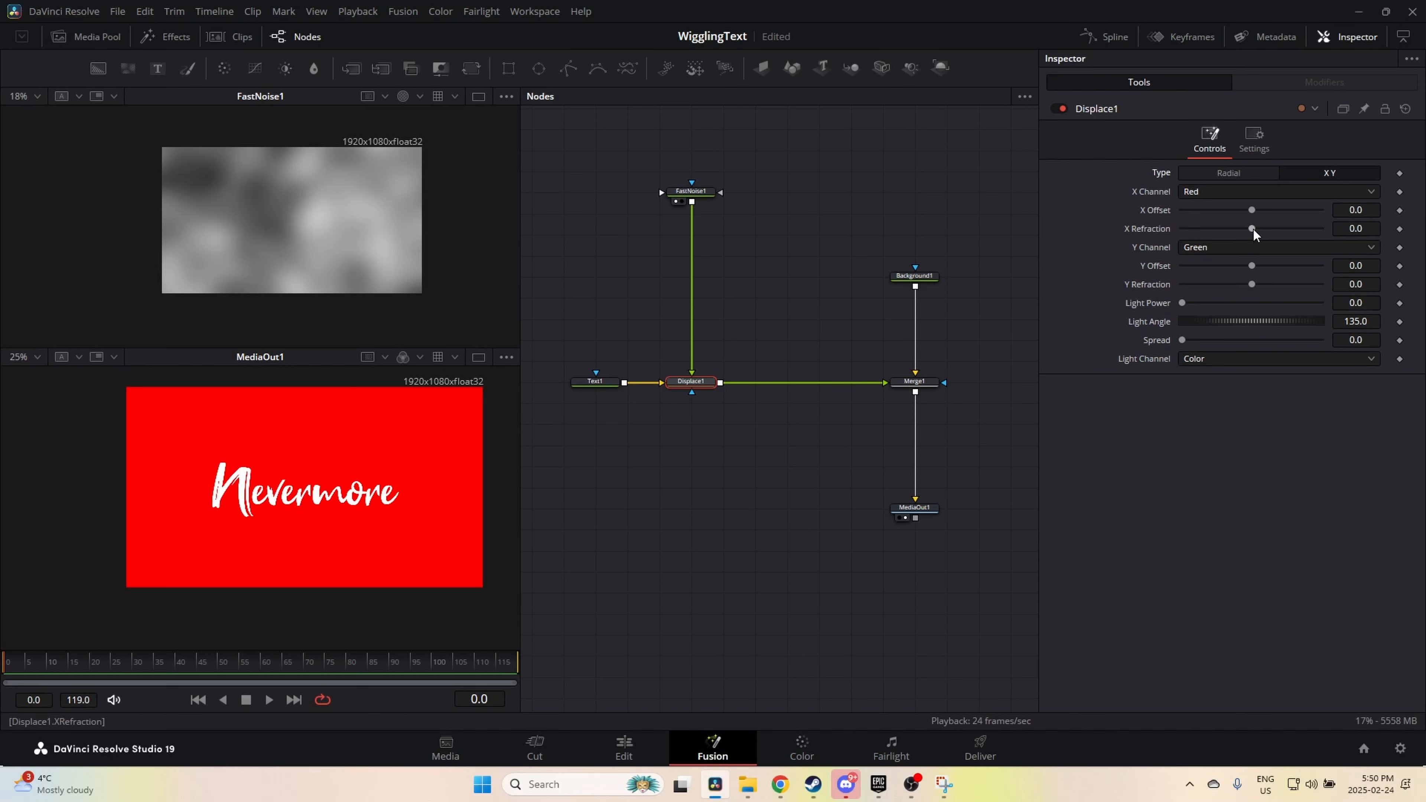
pyautogui.moveTo(1253, 229); pyautogui.dragTo(1331, 228)
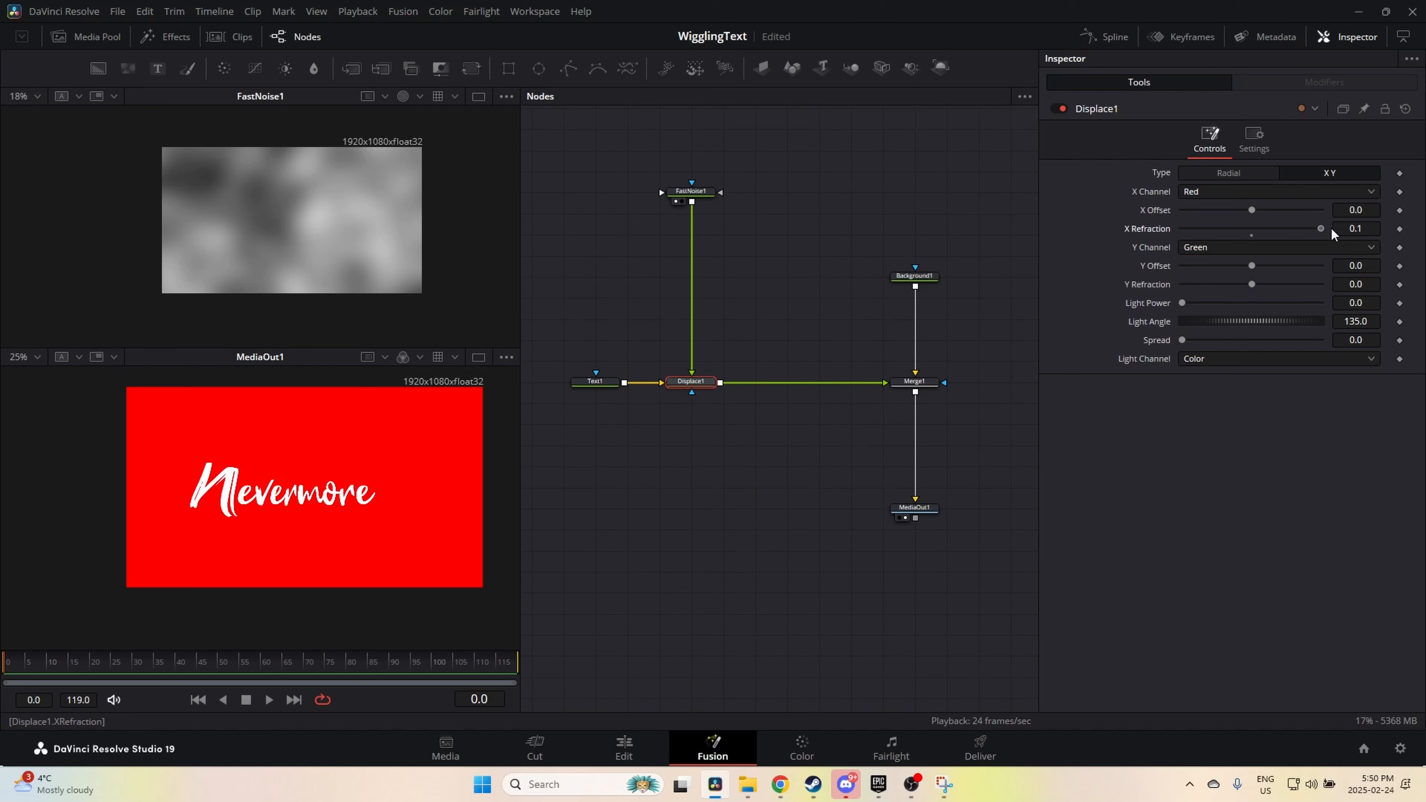
pyautogui.moveTo(1253, 285); pyautogui.dragTo(1328, 284)
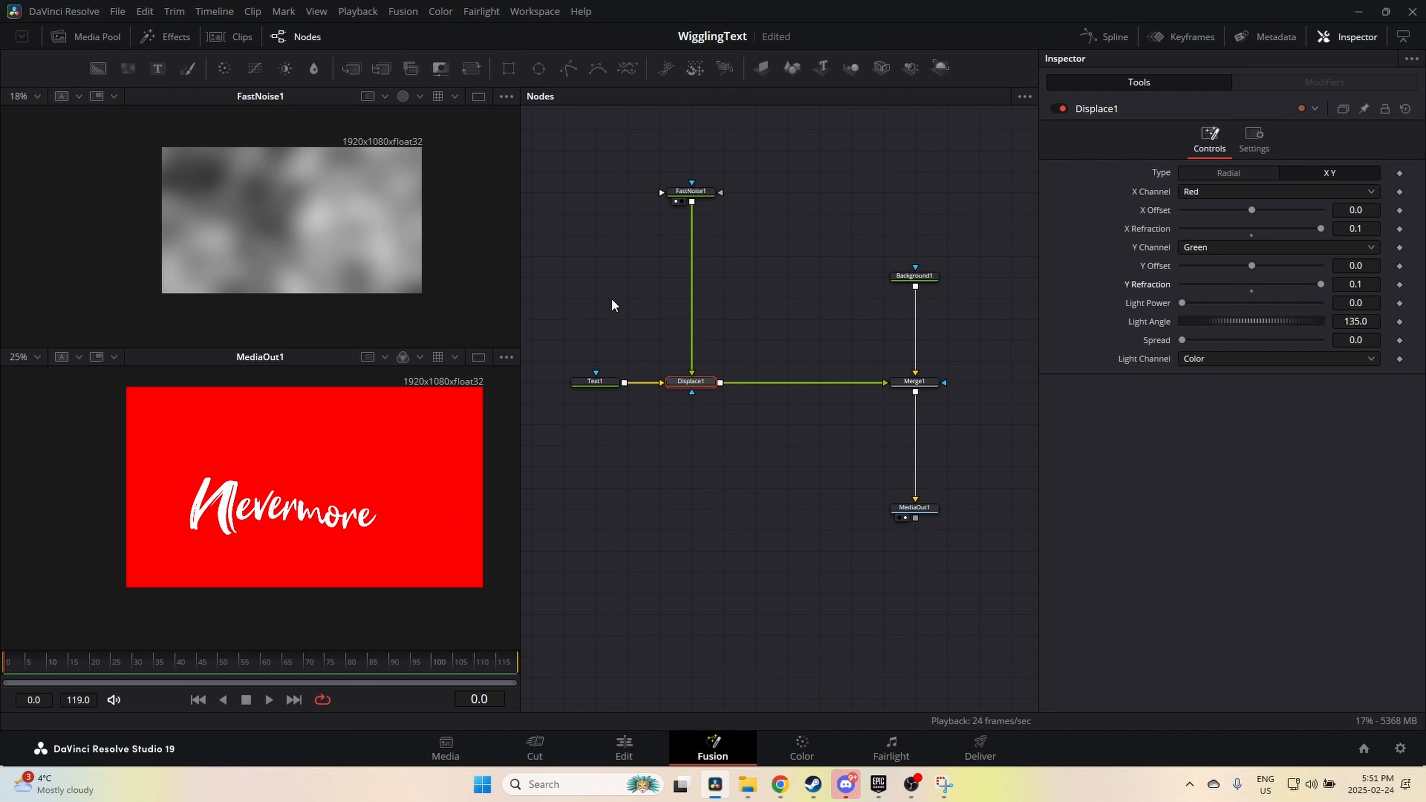
# Step: Set the FastNoise1 Seethe Rate to about 0.171 and preview the motion, ending at frame 0
pyautogui.click(705, 191)
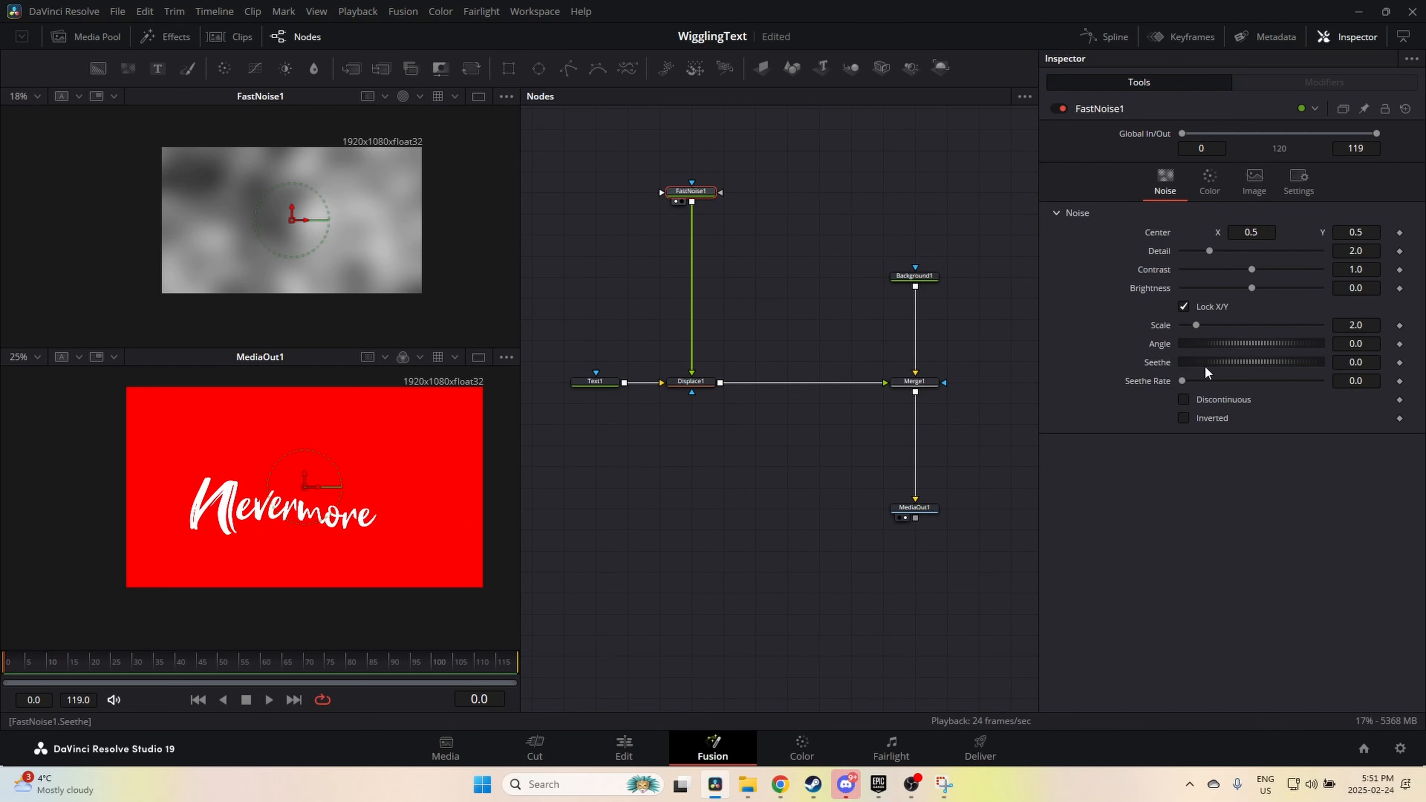
pyautogui.moveTo(1193, 381); pyautogui.dragTo(1205, 380)
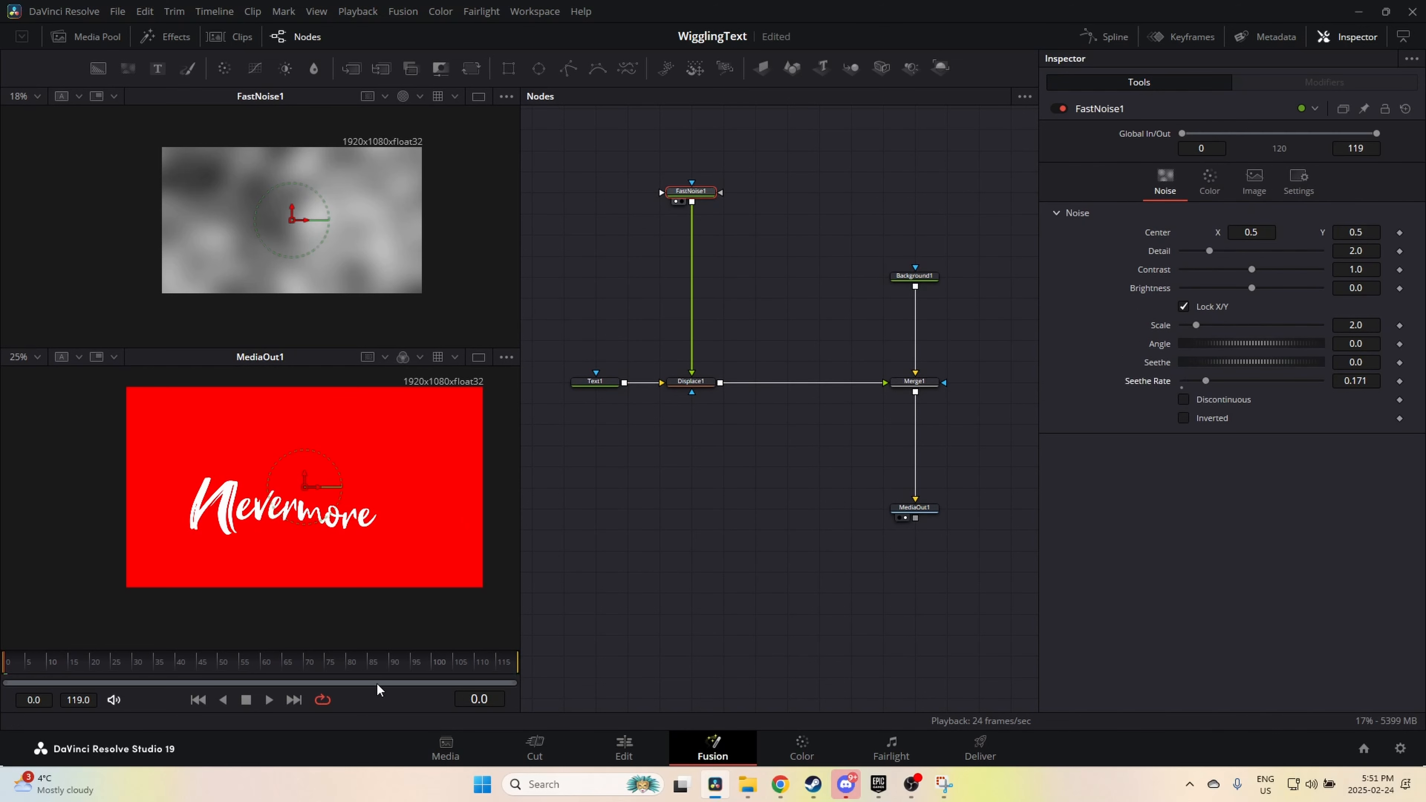
pyautogui.moveTo(61, 676); pyautogui.dragTo(2, 684)
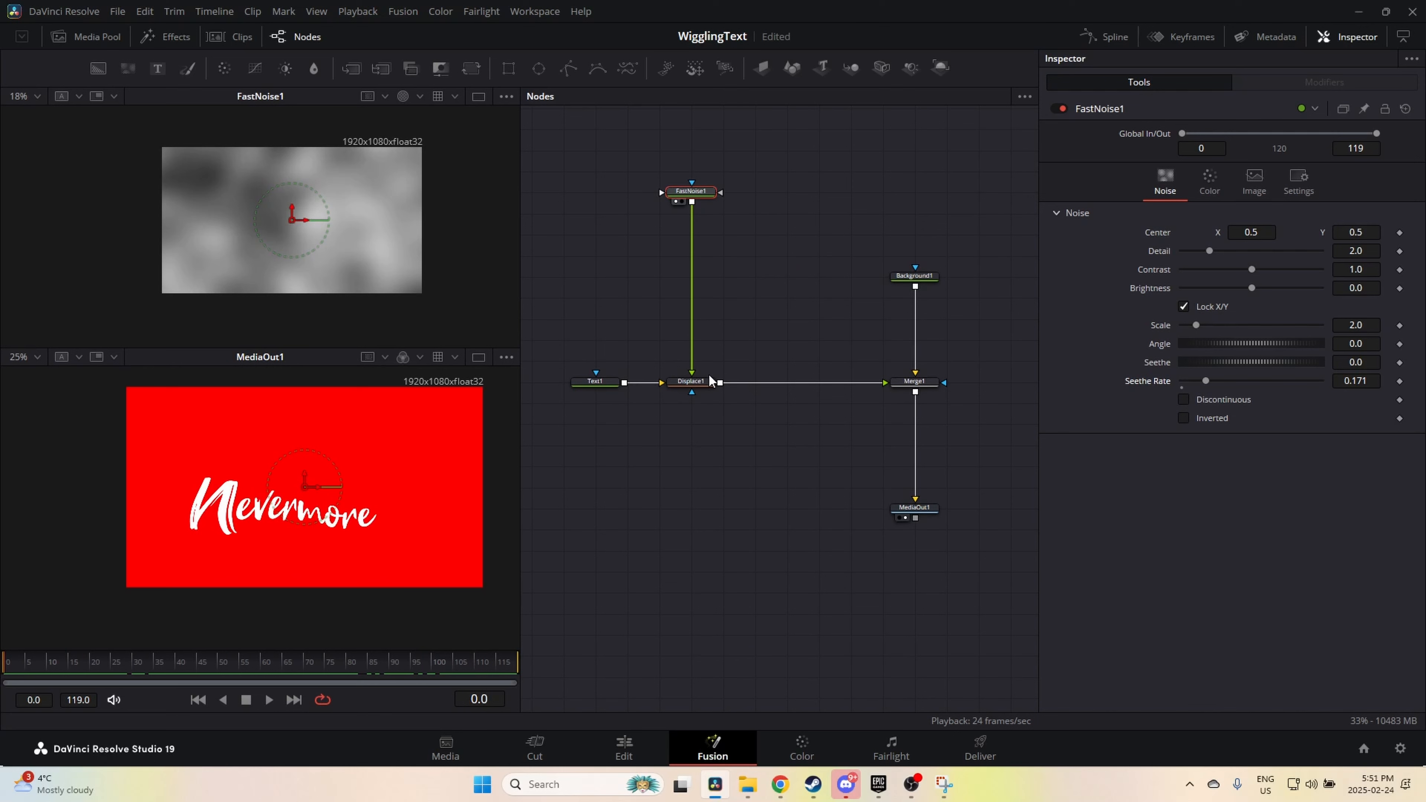
# Step: Move FastNoise1 closer to Displace1 and set its Detail to about 3.58, Contrast 0.43, Scale 4.92 and Brightness -0.56
pyautogui.click(692, 383)
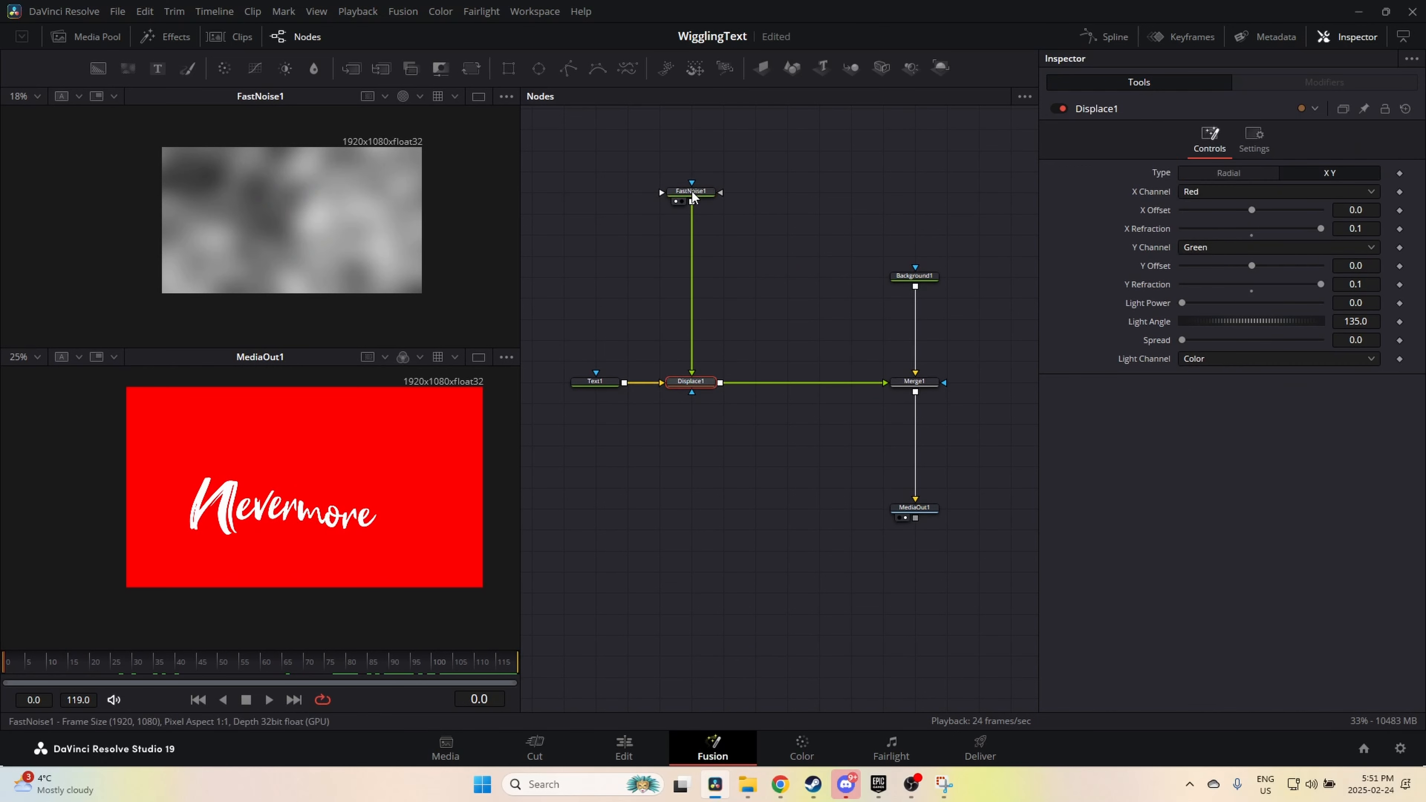
pyautogui.moveTo(699, 193); pyautogui.dragTo(701, 278)
pyautogui.click(681, 306)
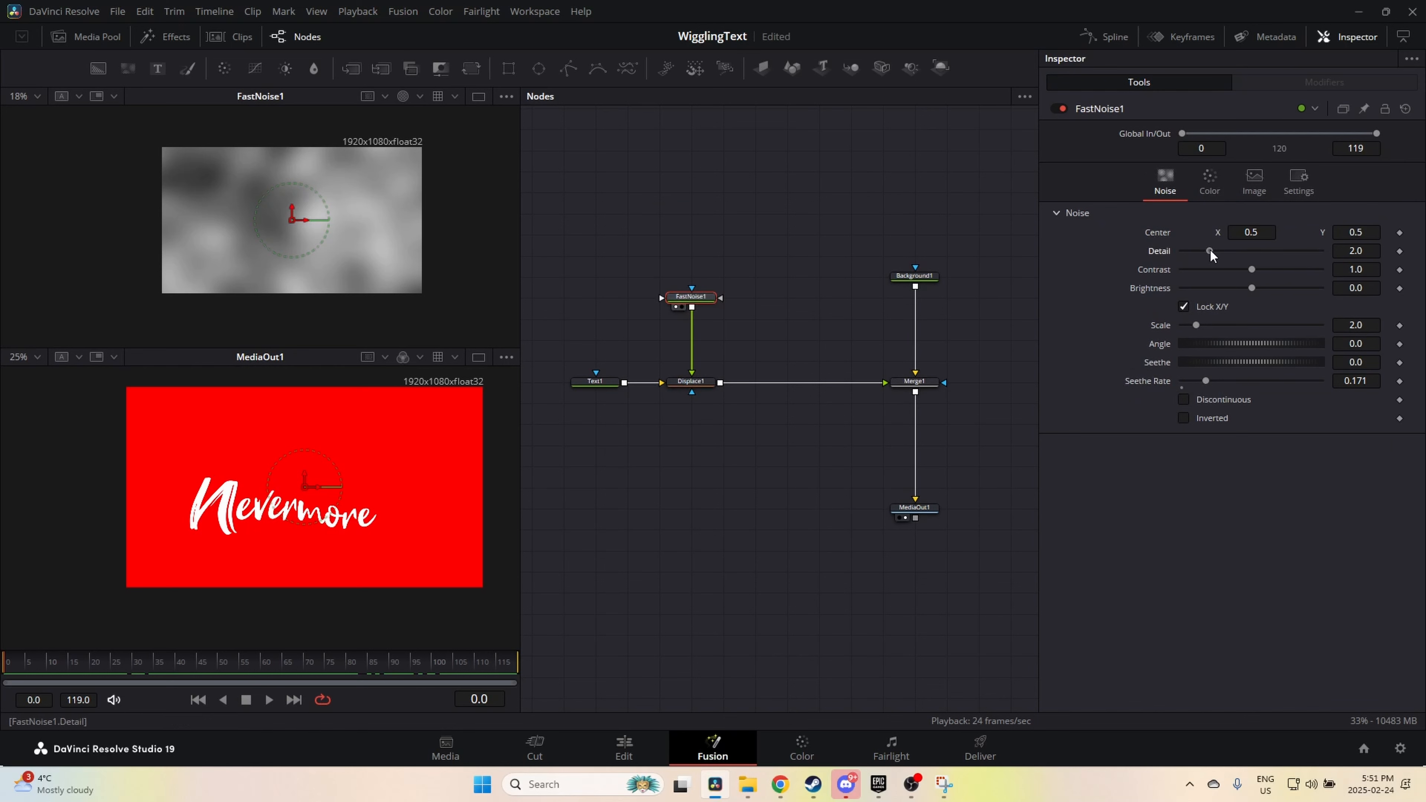
pyautogui.moveTo(1210, 251)
pyautogui.mouseDown()
pyautogui.moveTo(1319, 250)
pyautogui.moveTo(1231, 253)
pyautogui.moveTo(1212, 269)
pyautogui.mouseUp()
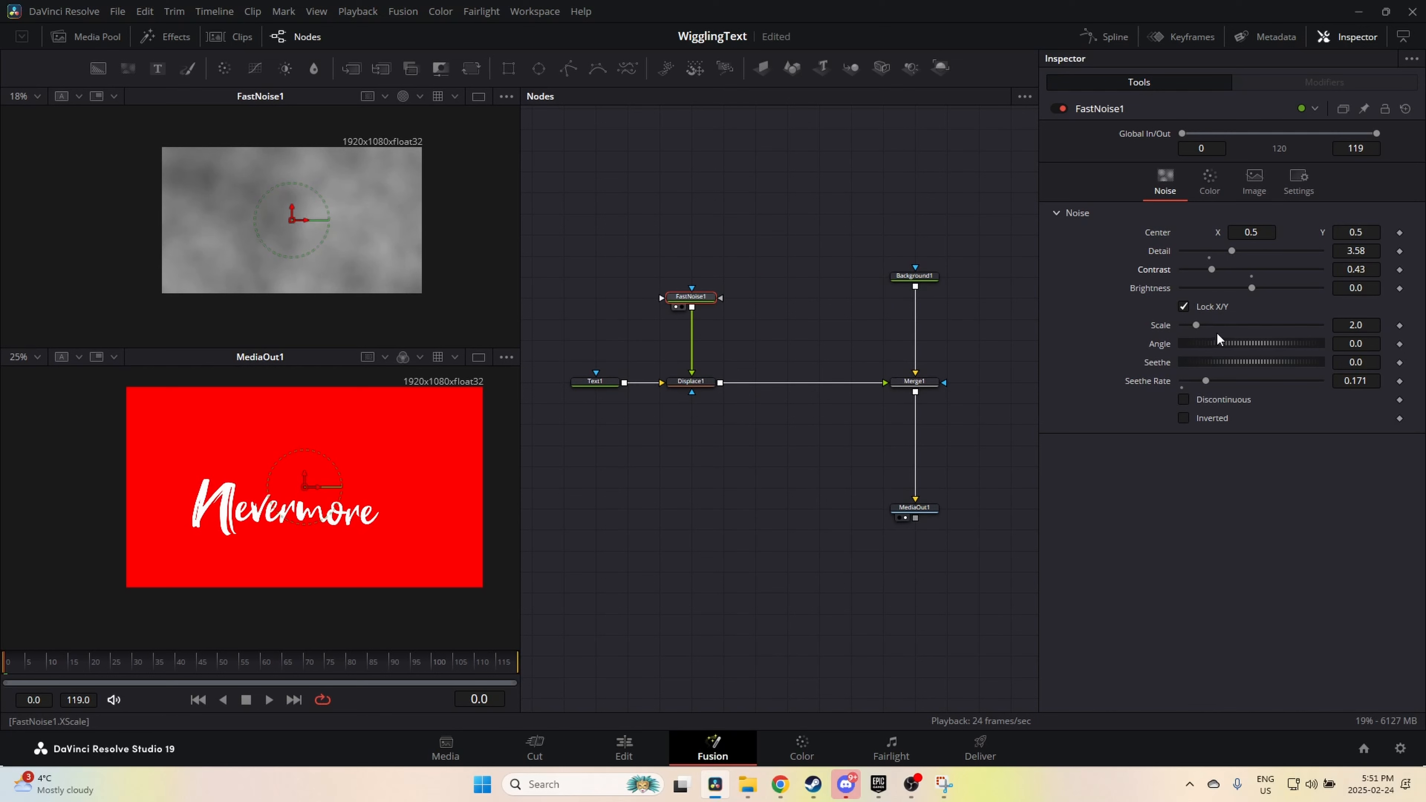
pyautogui.moveTo(1197, 325); pyautogui.dragTo(1212, 288)
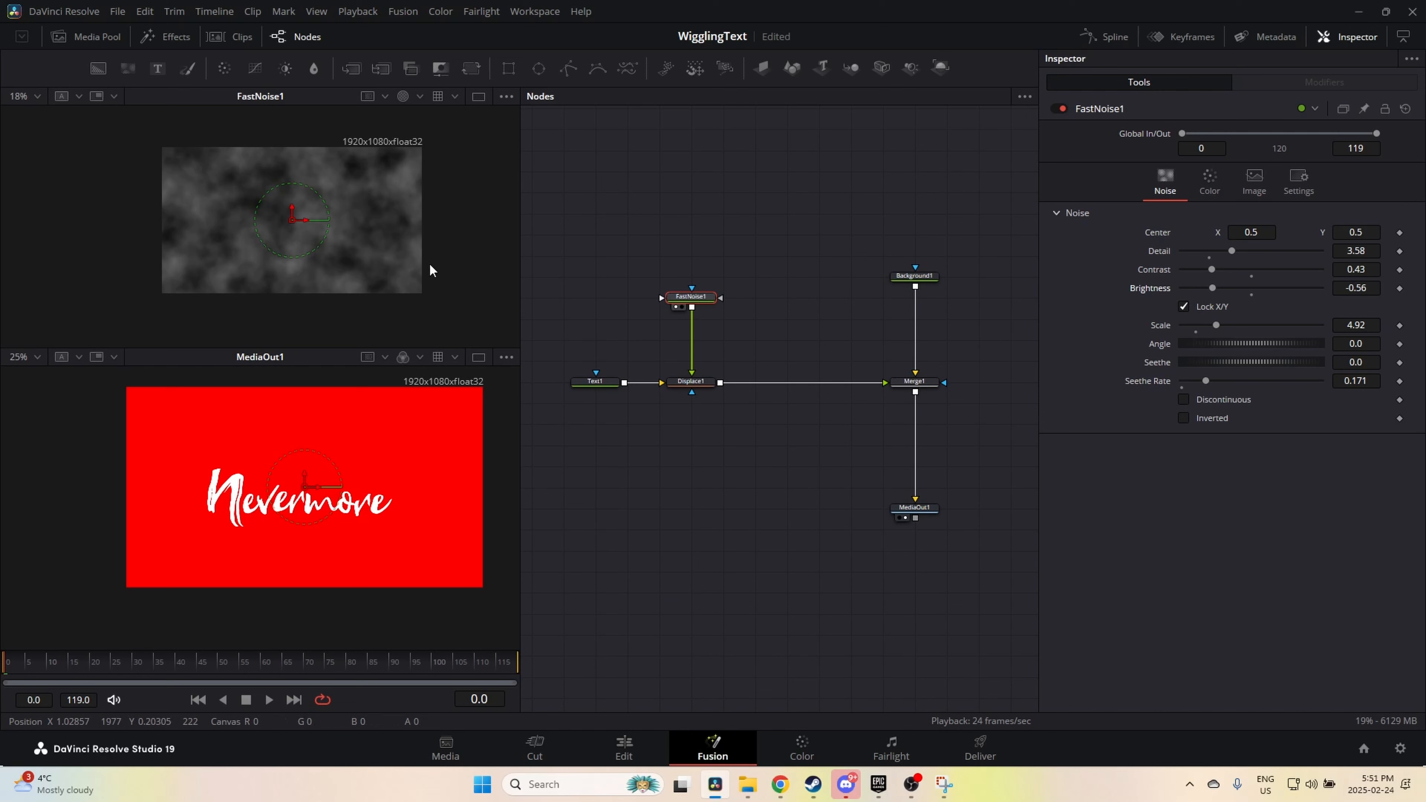
# Step: Preview the animation, lower the FastNoise1 Seethe Rate to about 0.059 and play it again
pyautogui.press('space')
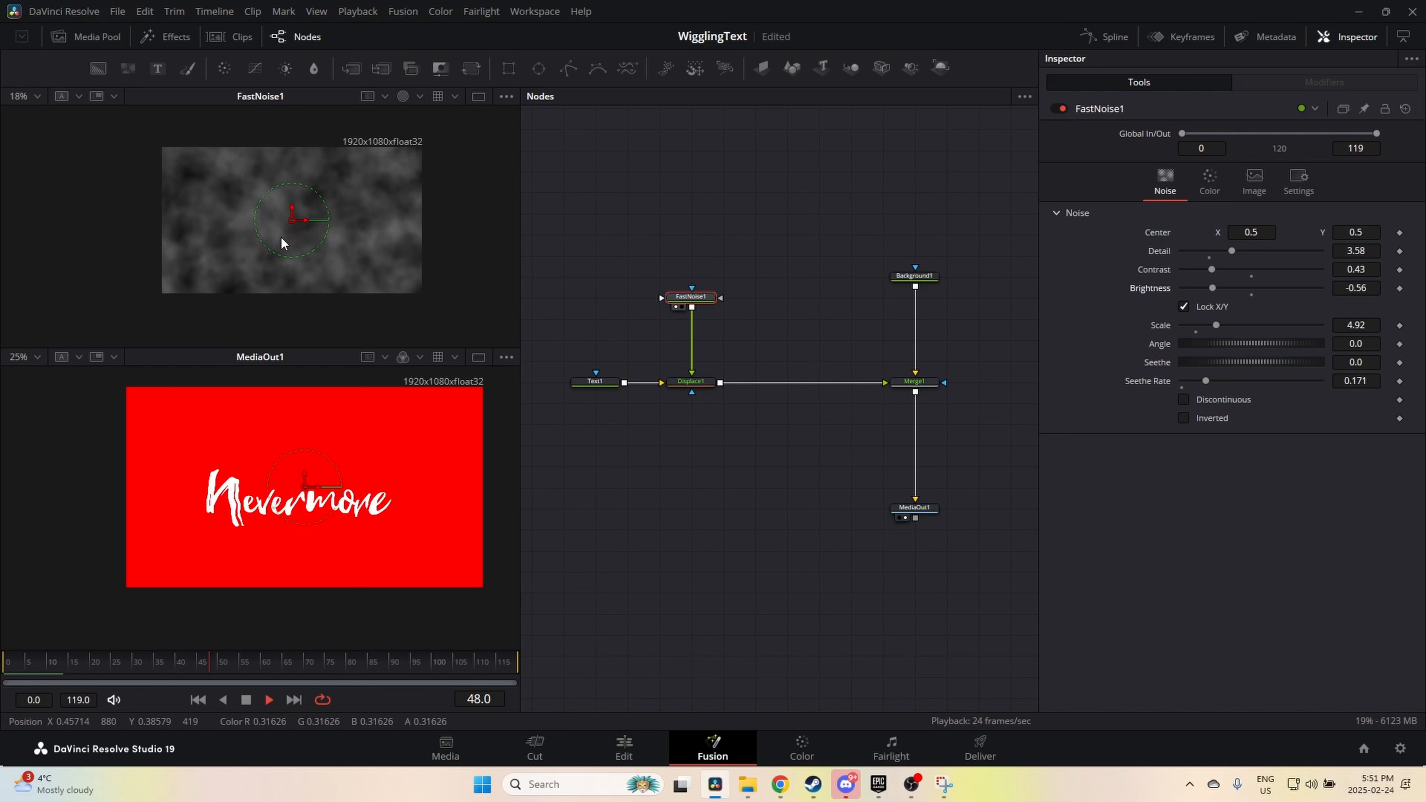
pyautogui.press('space')
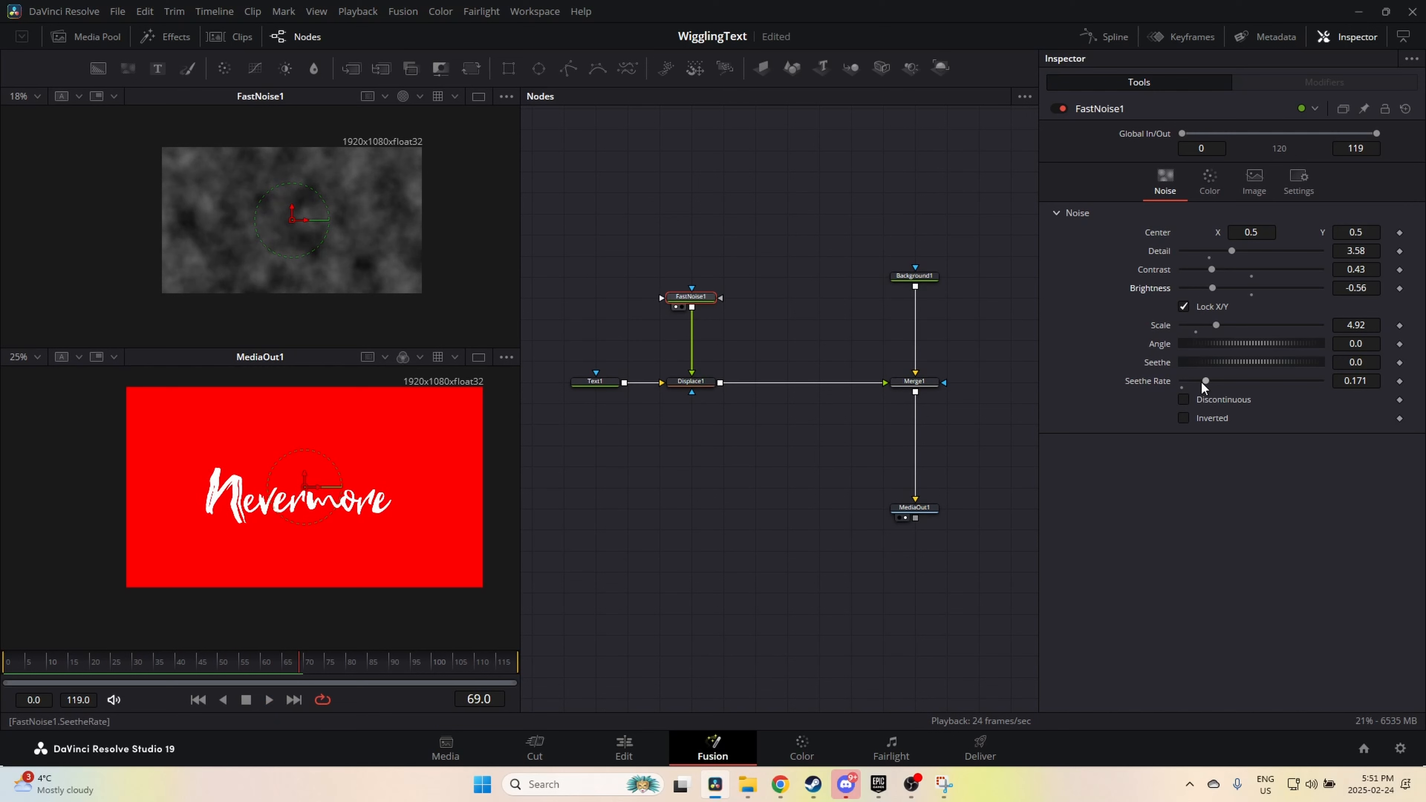
pyautogui.moveTo(1204, 383); pyautogui.dragTo(1189, 384)
pyautogui.press('space')
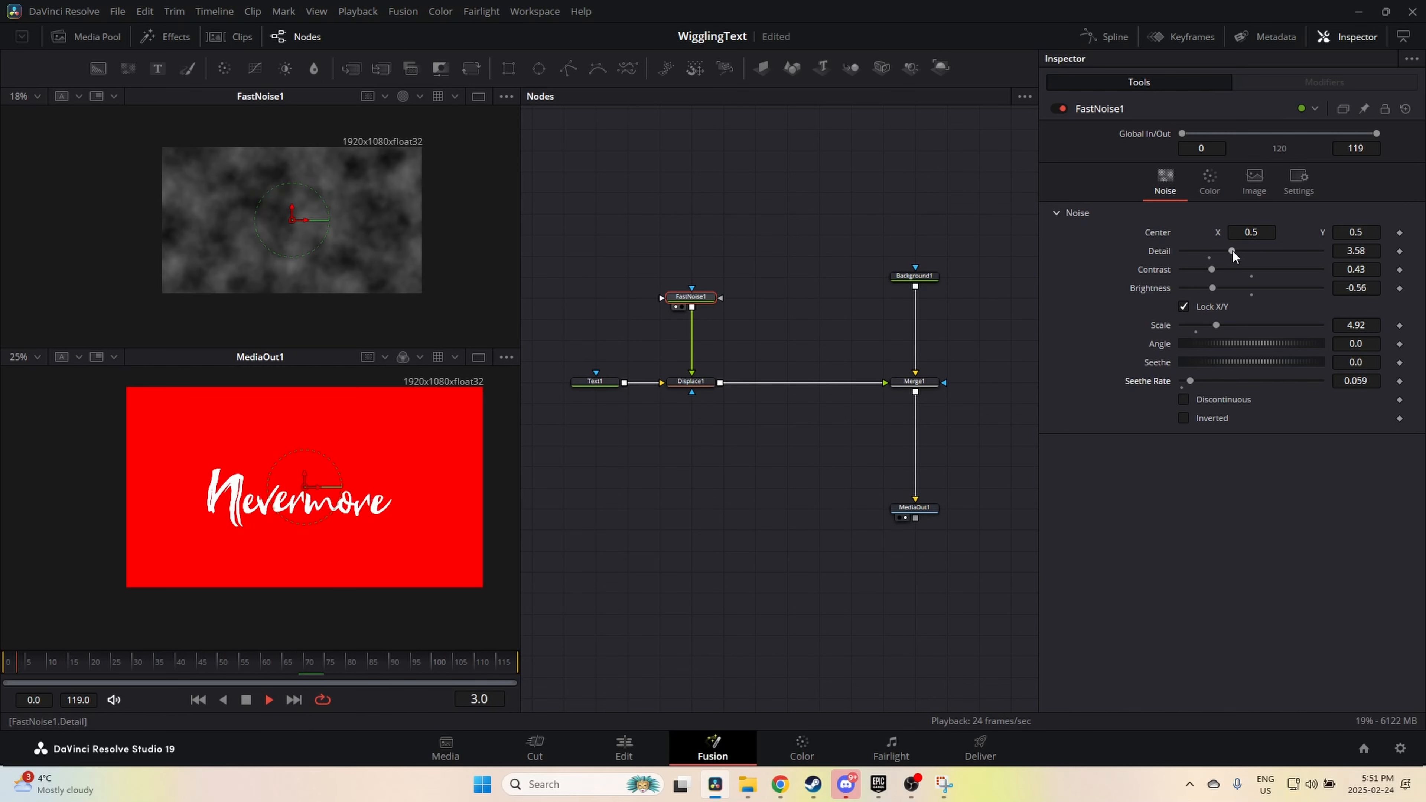
# Step: Fine-tune FastNoise1 during playback to Detail about 2.57, Contrast 0.41, Brightness -1.0 and Scale 5.03
pyautogui.moveTo(1233, 249)
pyautogui.mouseDown()
pyautogui.moveTo(1256, 249)
pyautogui.moveTo(1198, 250)
pyautogui.moveTo(1219, 251)
pyautogui.mouseUp()
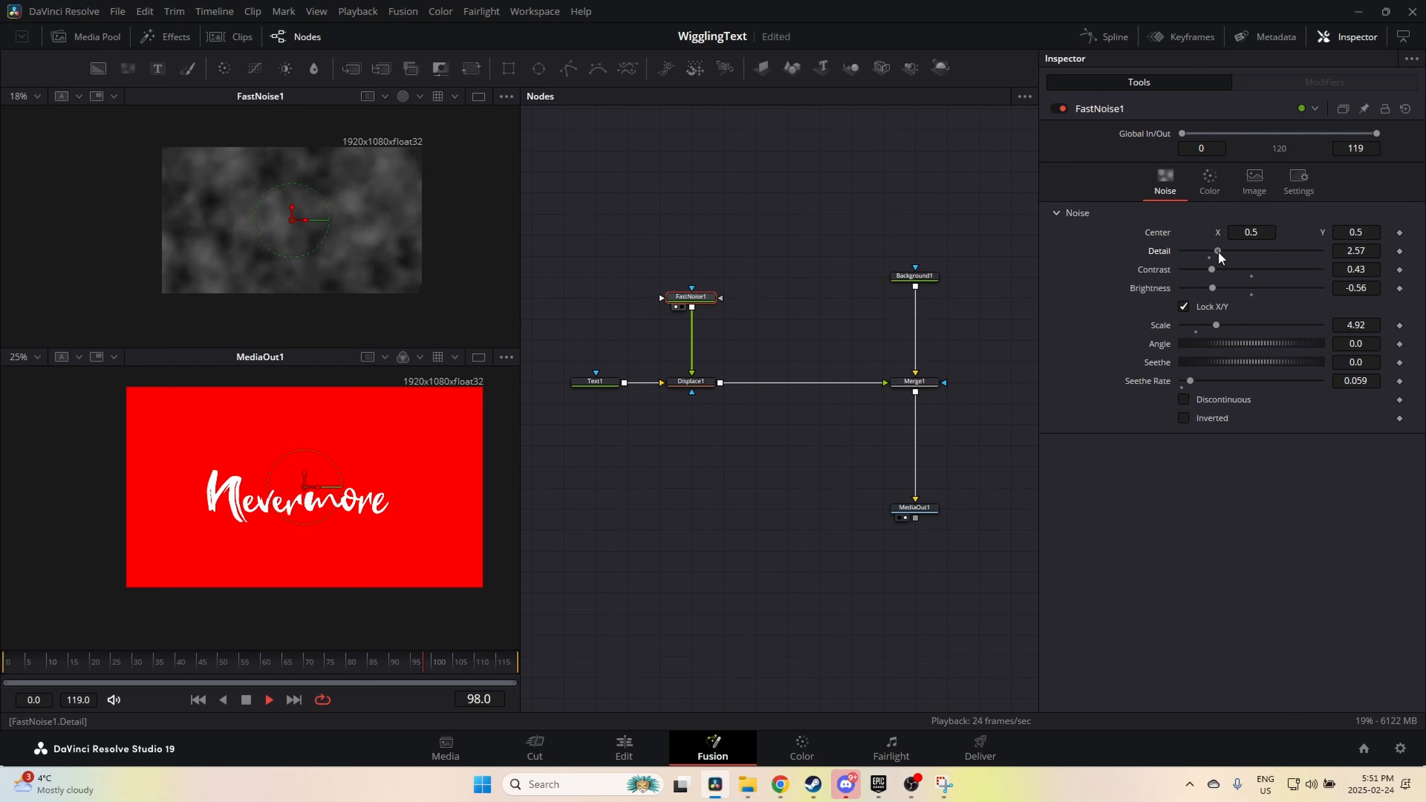
pyautogui.scroll(2, 374, 484)
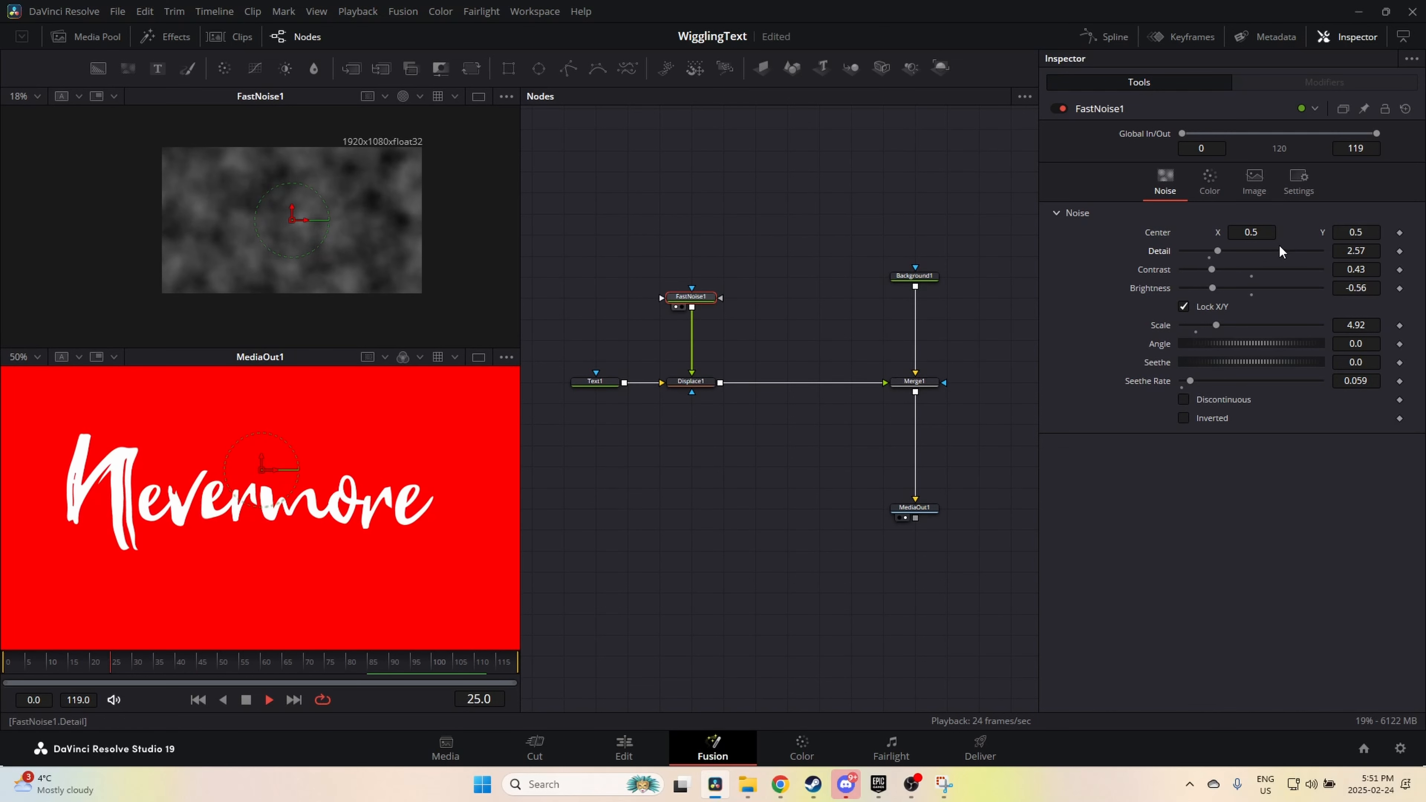
pyautogui.moveTo(1212, 269)
pyautogui.mouseDown()
pyautogui.moveTo(1193, 269)
pyautogui.moveTo(1216, 265)
pyautogui.moveTo(1211, 288)
pyautogui.moveTo(1180, 287)
pyautogui.moveTo(1213, 270)
pyautogui.mouseUp()
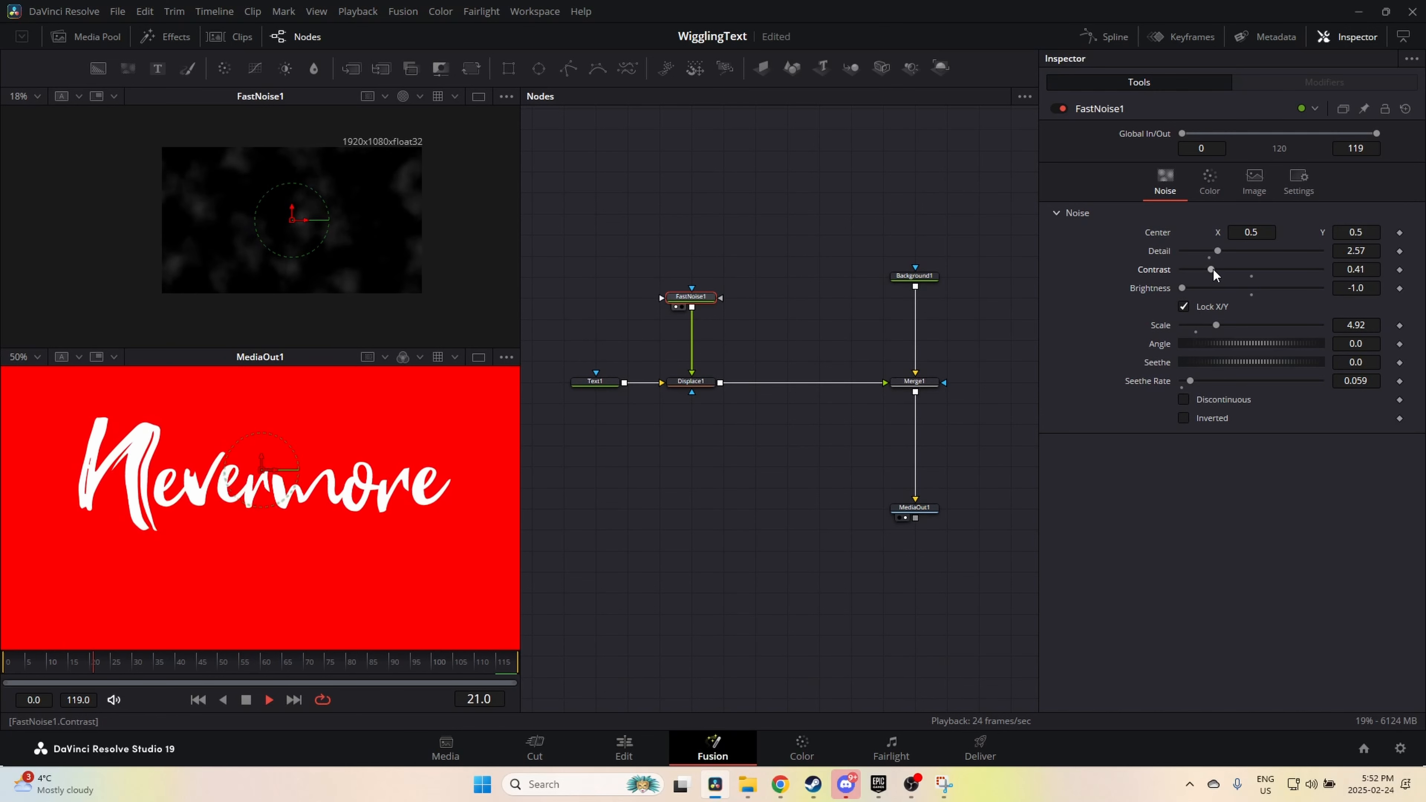
pyautogui.moveTo(1216, 325)
pyautogui.mouseDown()
pyautogui.moveTo(1228, 326)
pyautogui.moveTo(1216, 328)
pyautogui.mouseUp()
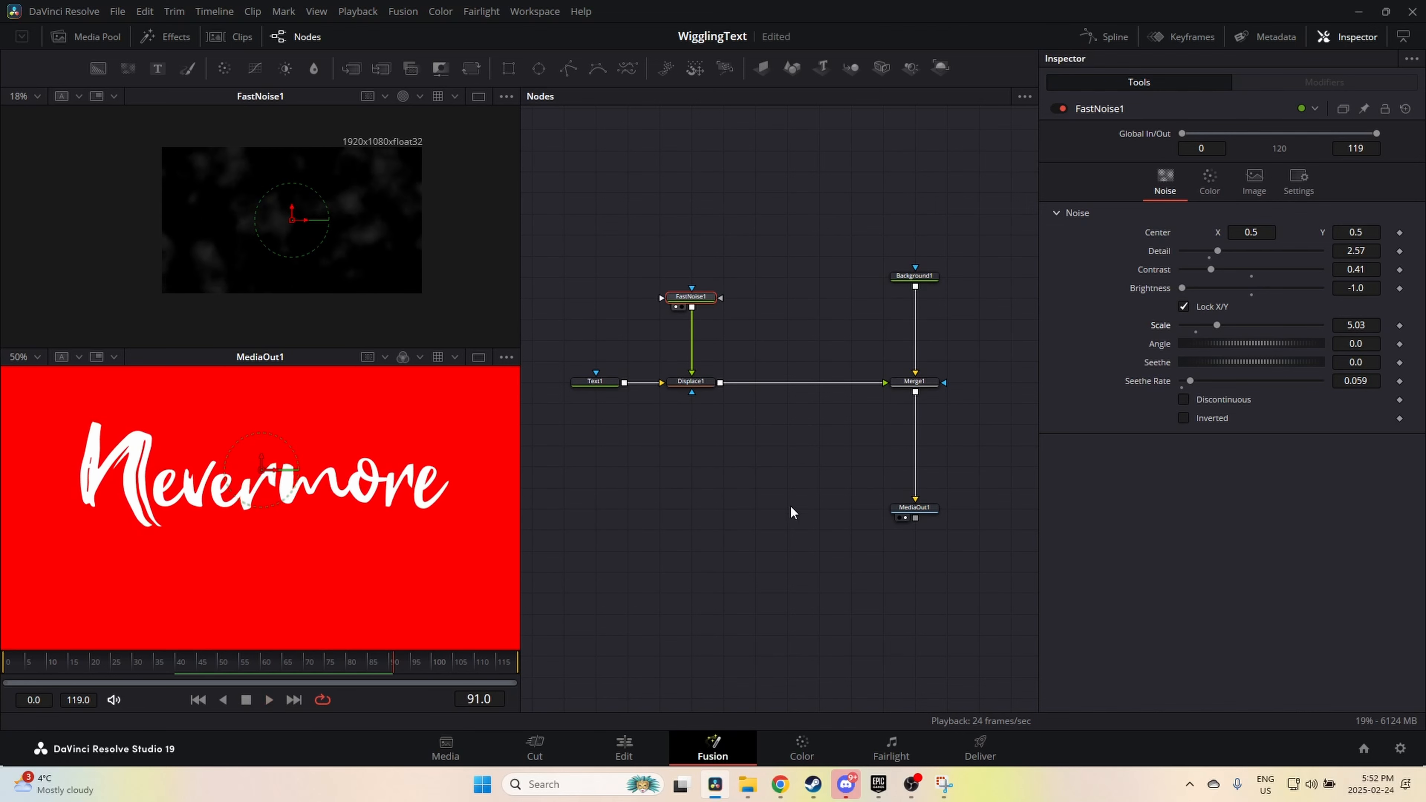
# Step: Enable shading element 2 on Text1 as a black outline with a thickness of about 0.031, and play the animation
pyautogui.click(601, 382)
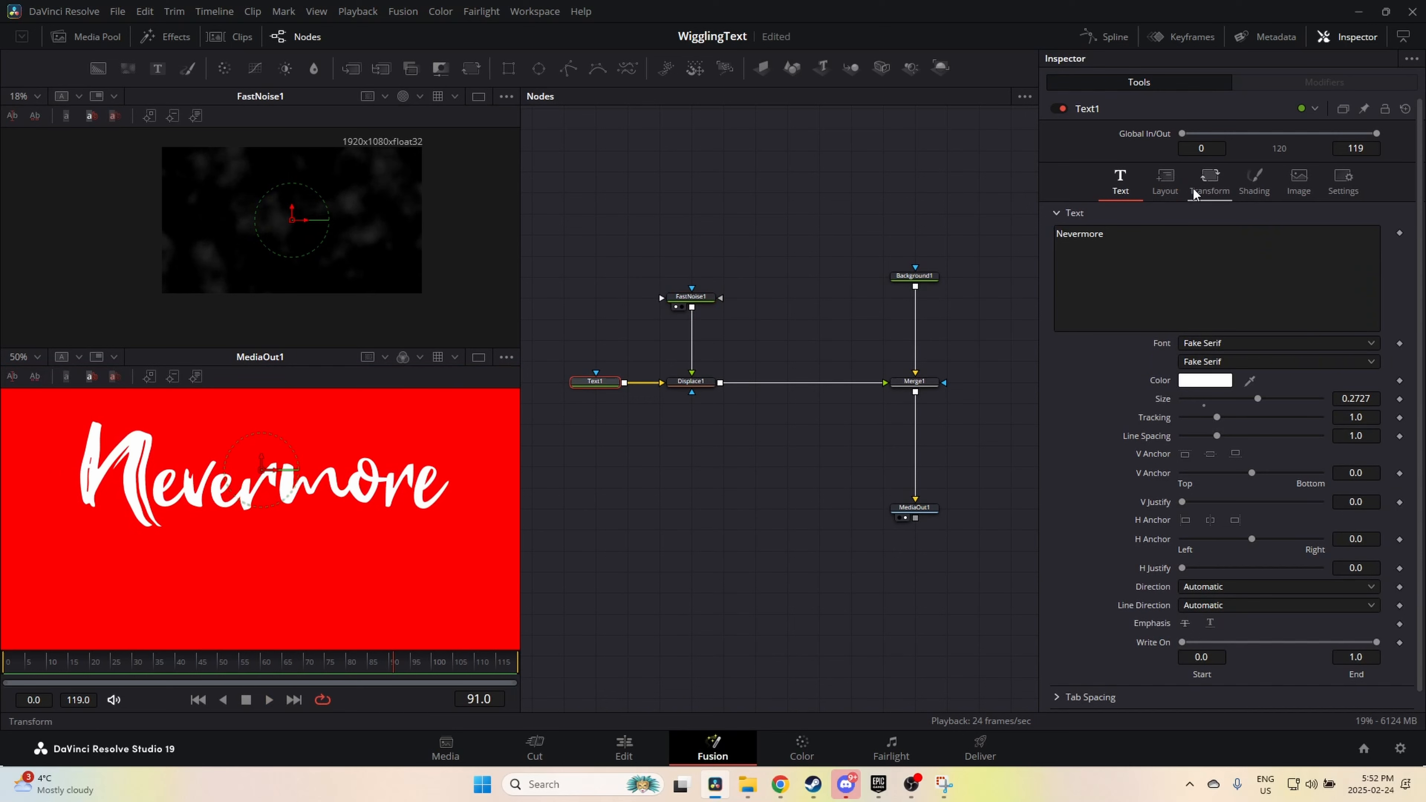
pyautogui.click(1239, 176)
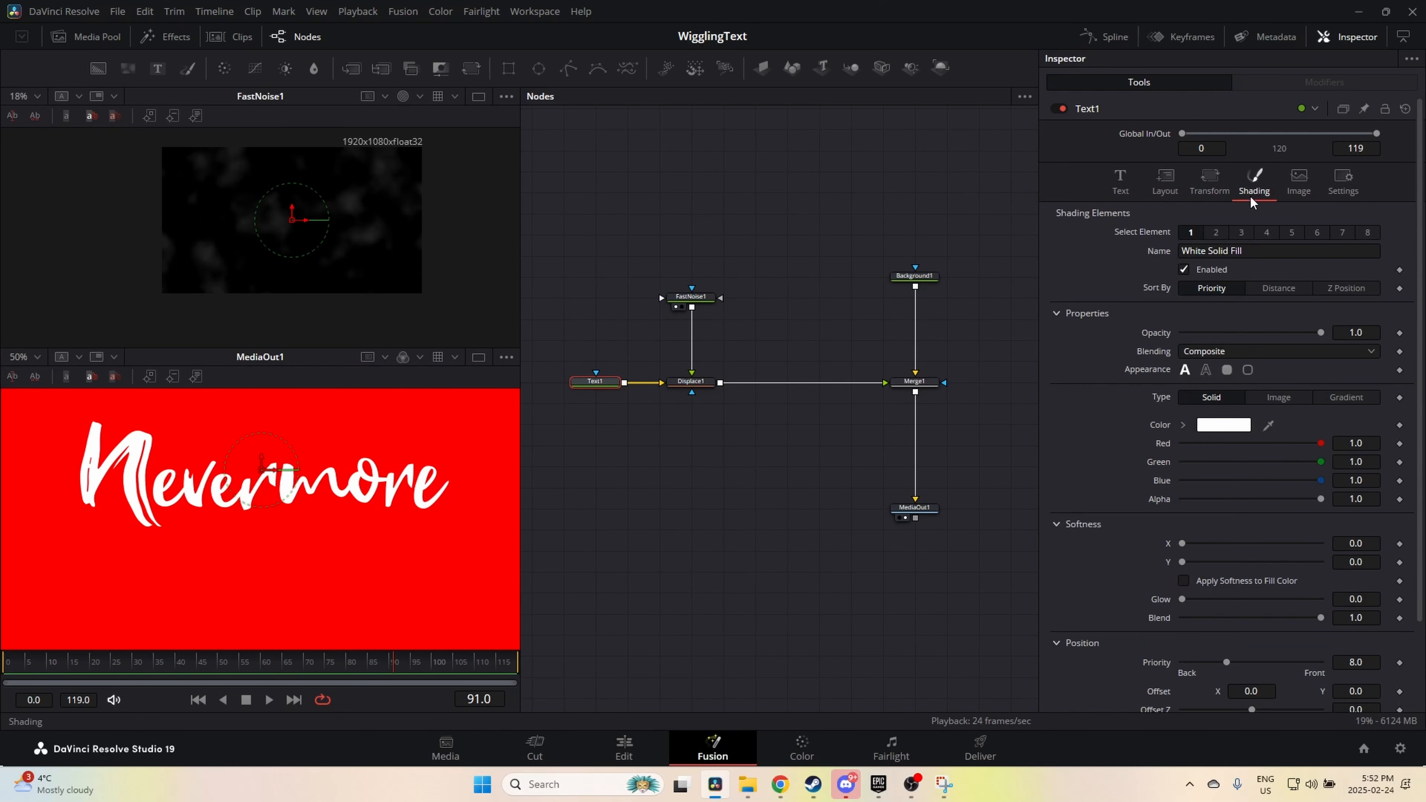
pyautogui.click(1218, 233)
pyautogui.click(1185, 268)
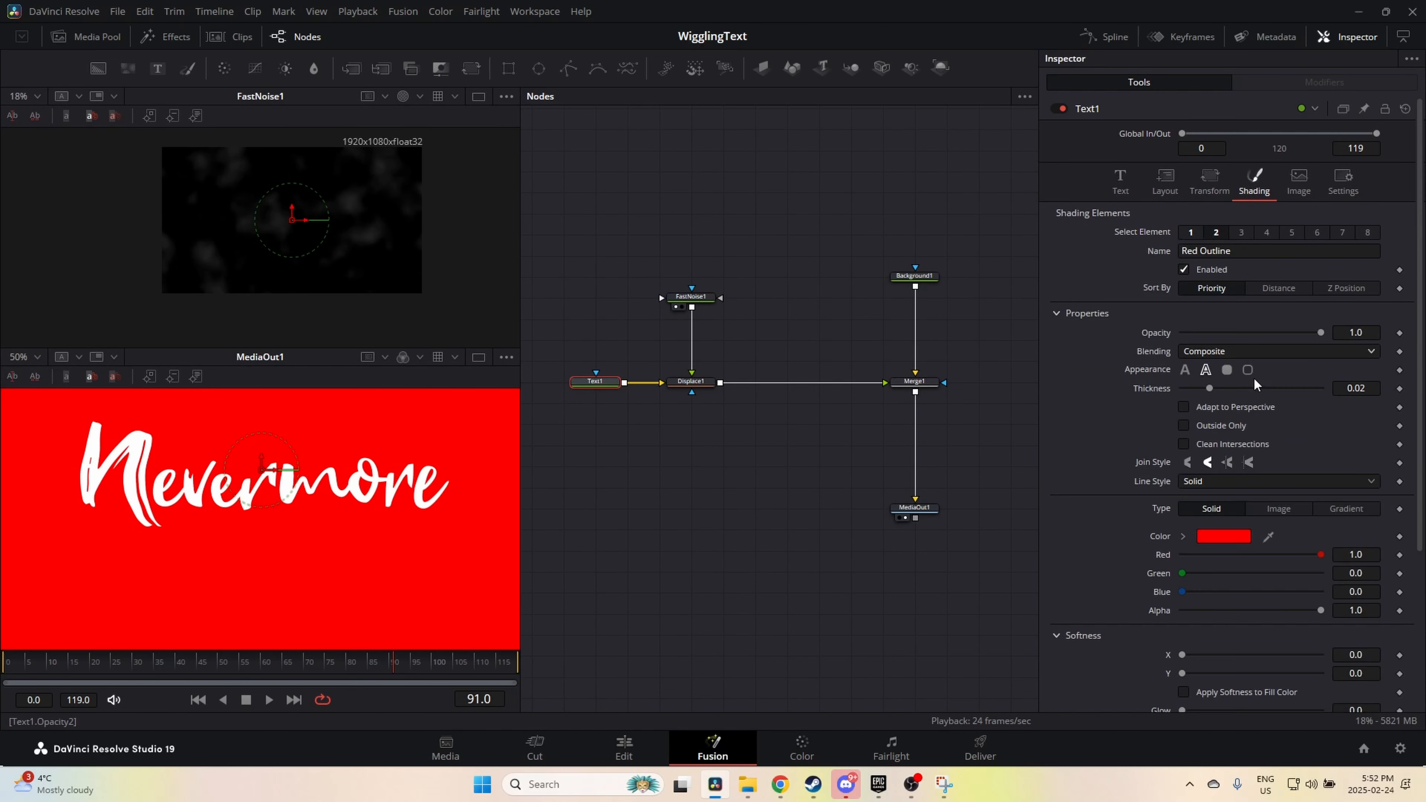
pyautogui.click(1207, 536)
pyautogui.click(886, 413)
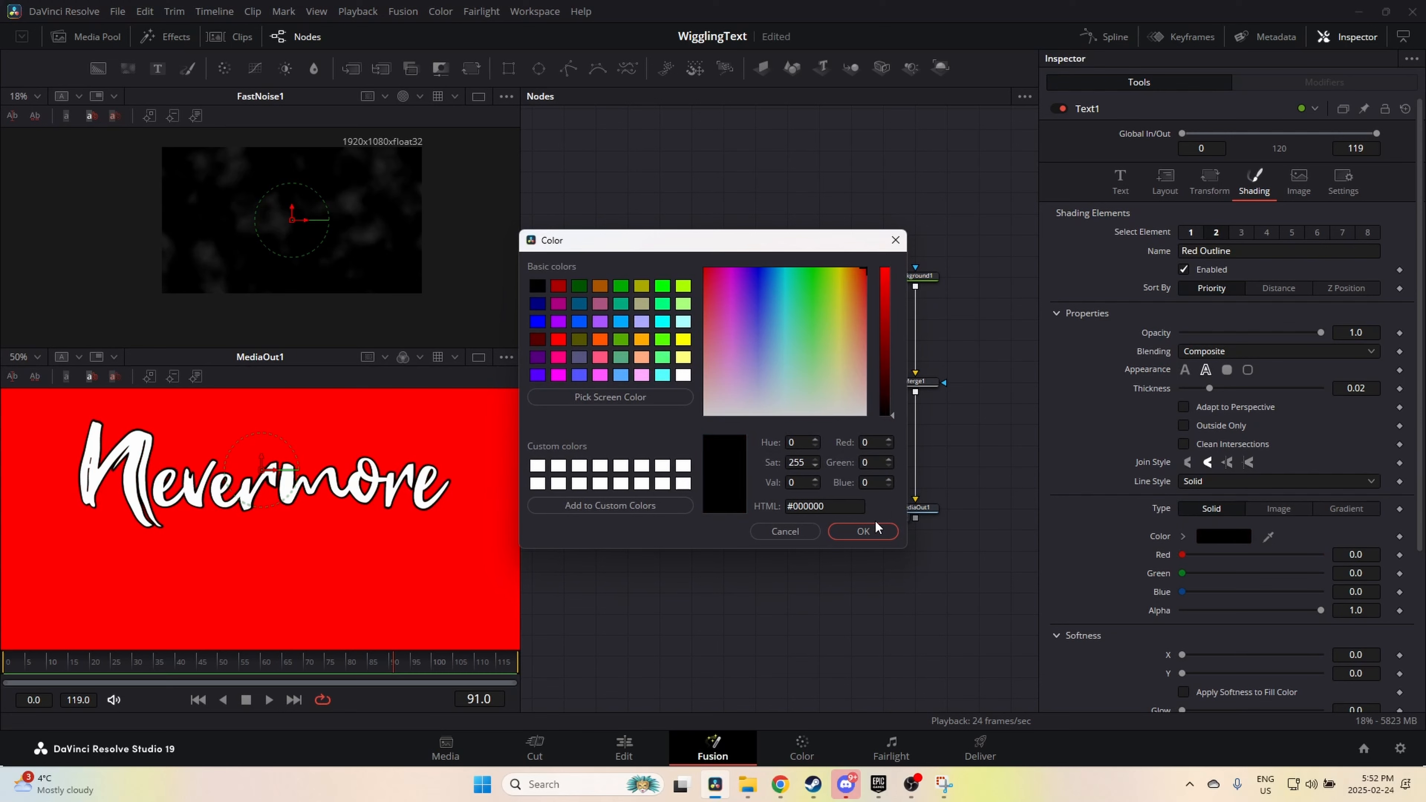
pyautogui.click(864, 531)
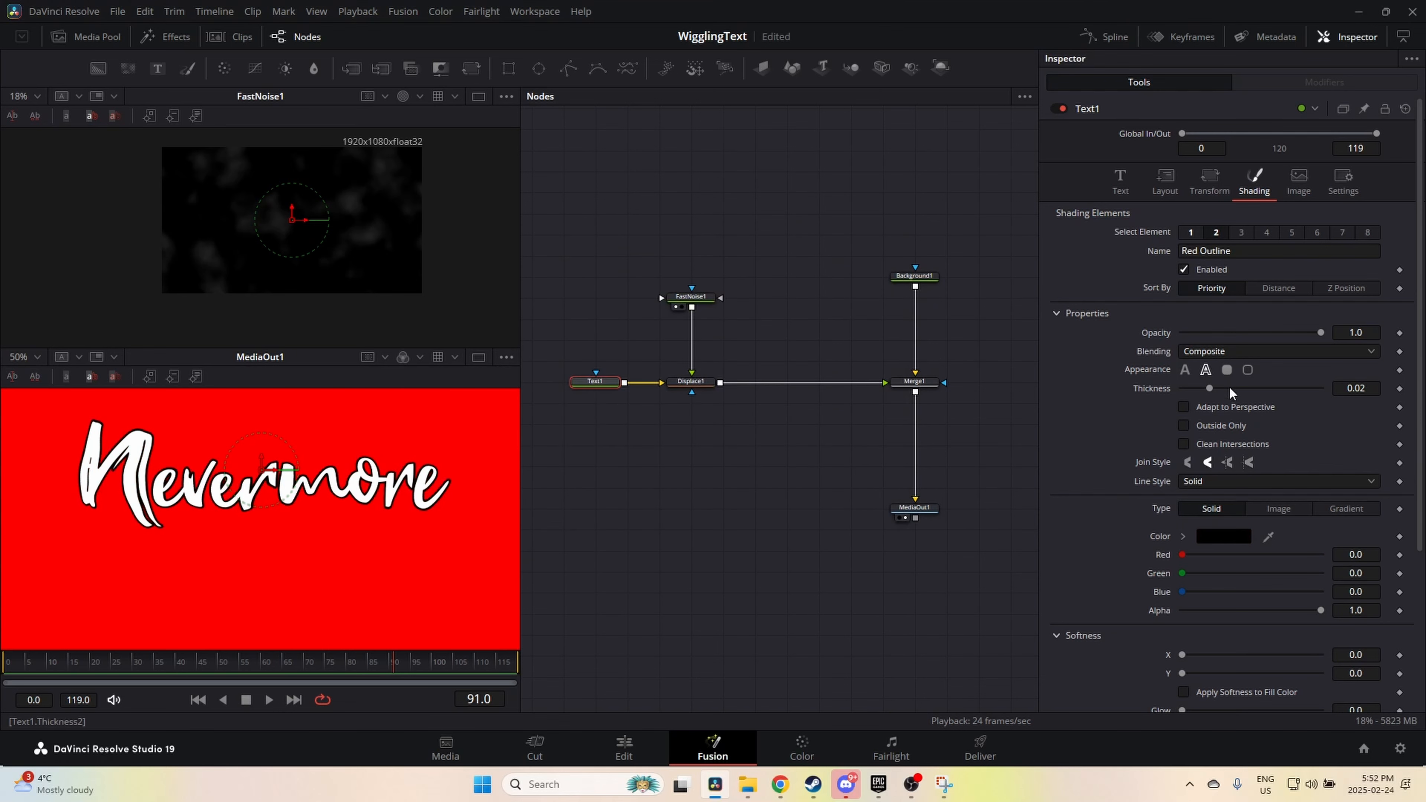
pyautogui.moveTo(1216, 388)
pyautogui.mouseDown()
pyautogui.moveTo(1244, 388)
pyautogui.moveTo(1228, 388)
pyautogui.mouseUp()
pyautogui.press('space')
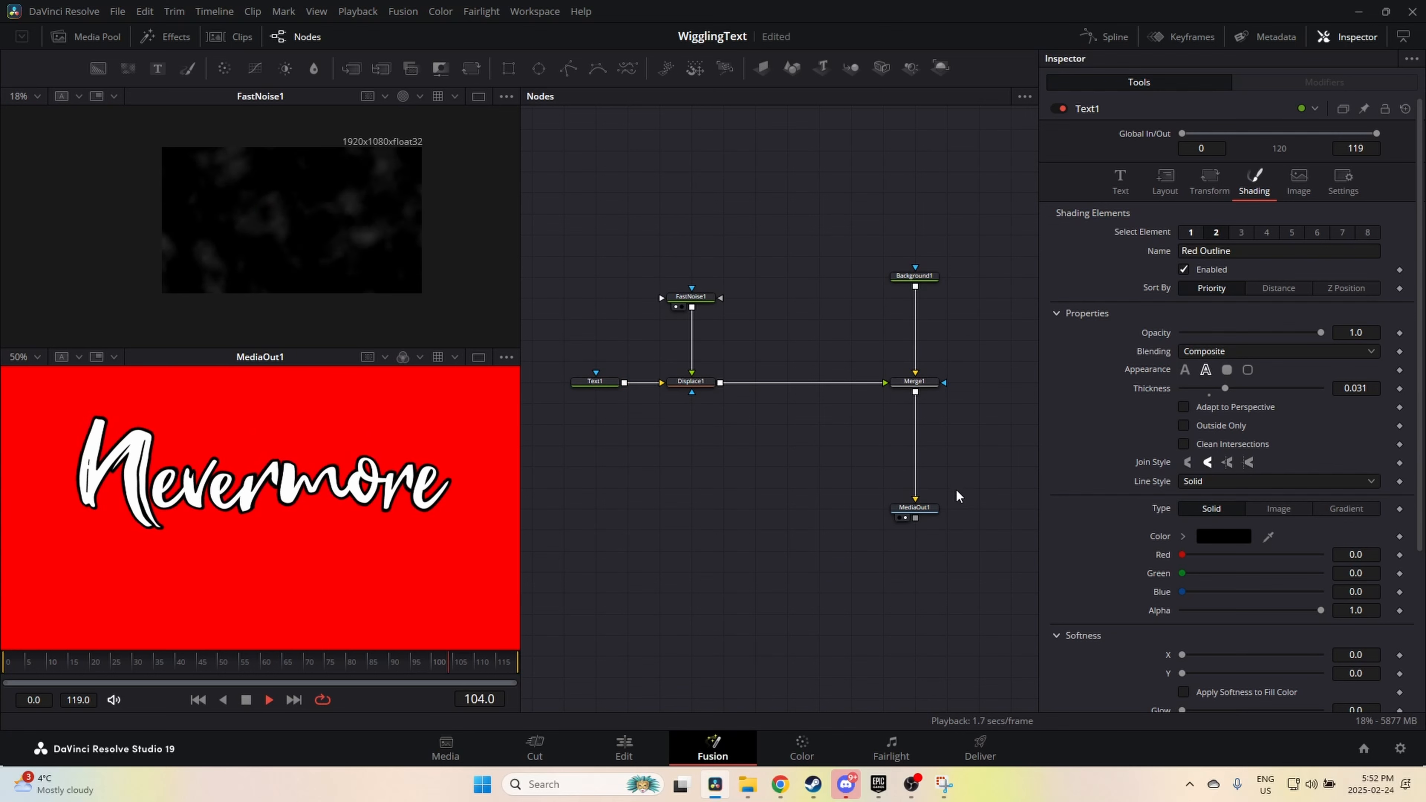
# Step: Move the FastNoise1 node slightly farther above the Displace1 node to make room between them
pyautogui.scroll(-2, 395, 488)
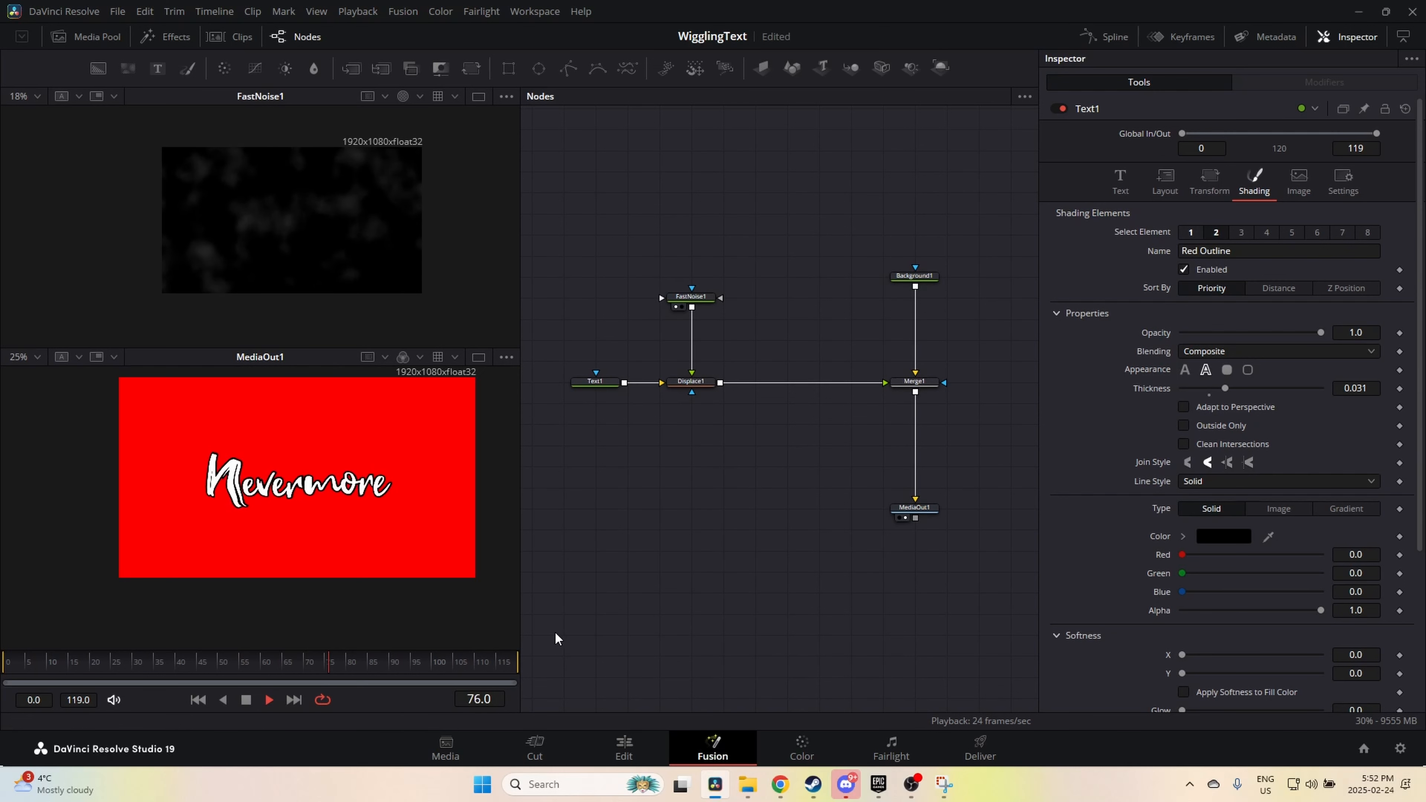
pyautogui.moveTo(693, 298); pyautogui.dragTo(693, 277)
pyautogui.hotkey('shift', 'space')
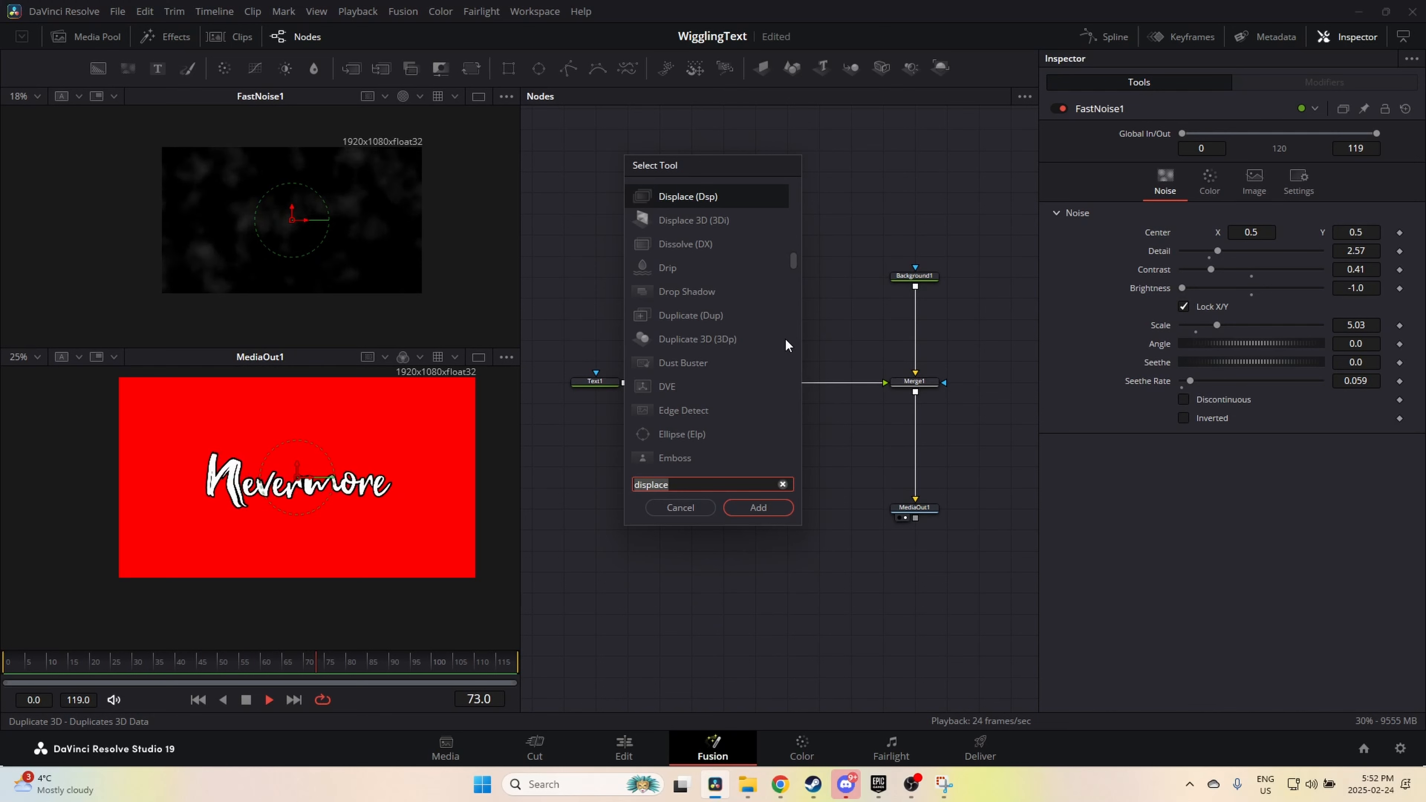
pyautogui.press('BackSpace')
pyautogui.press('BackSpace')
pyautogui.press('BackSpace')
pyautogui.press('BackSpace')
pyautogui.press('BackSpace')
pyautogui.press('BackSpace')
pyautogui.press('BackSpace')
pyautogui.press('BackSpace')
pyautogui.write('time')
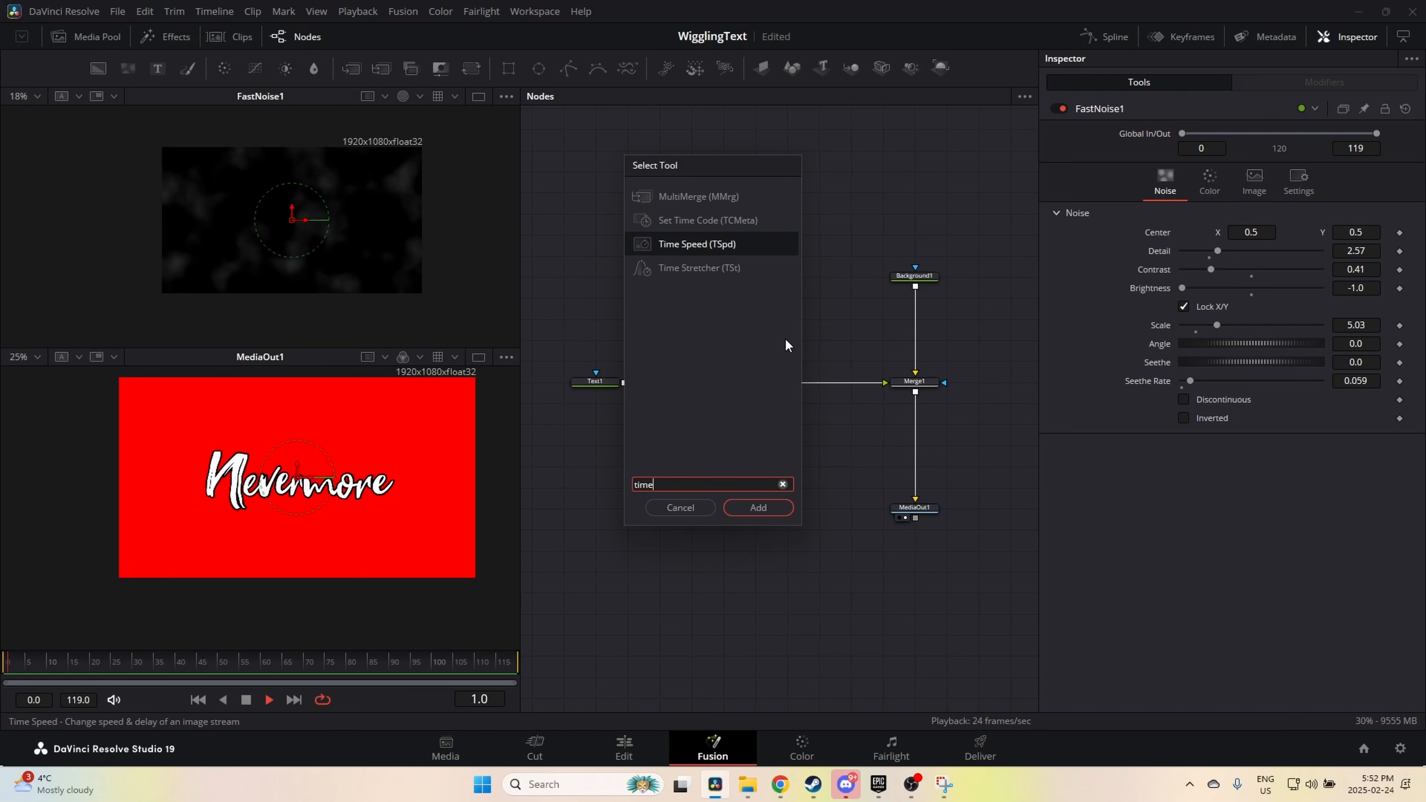
pyautogui.press('Escape')
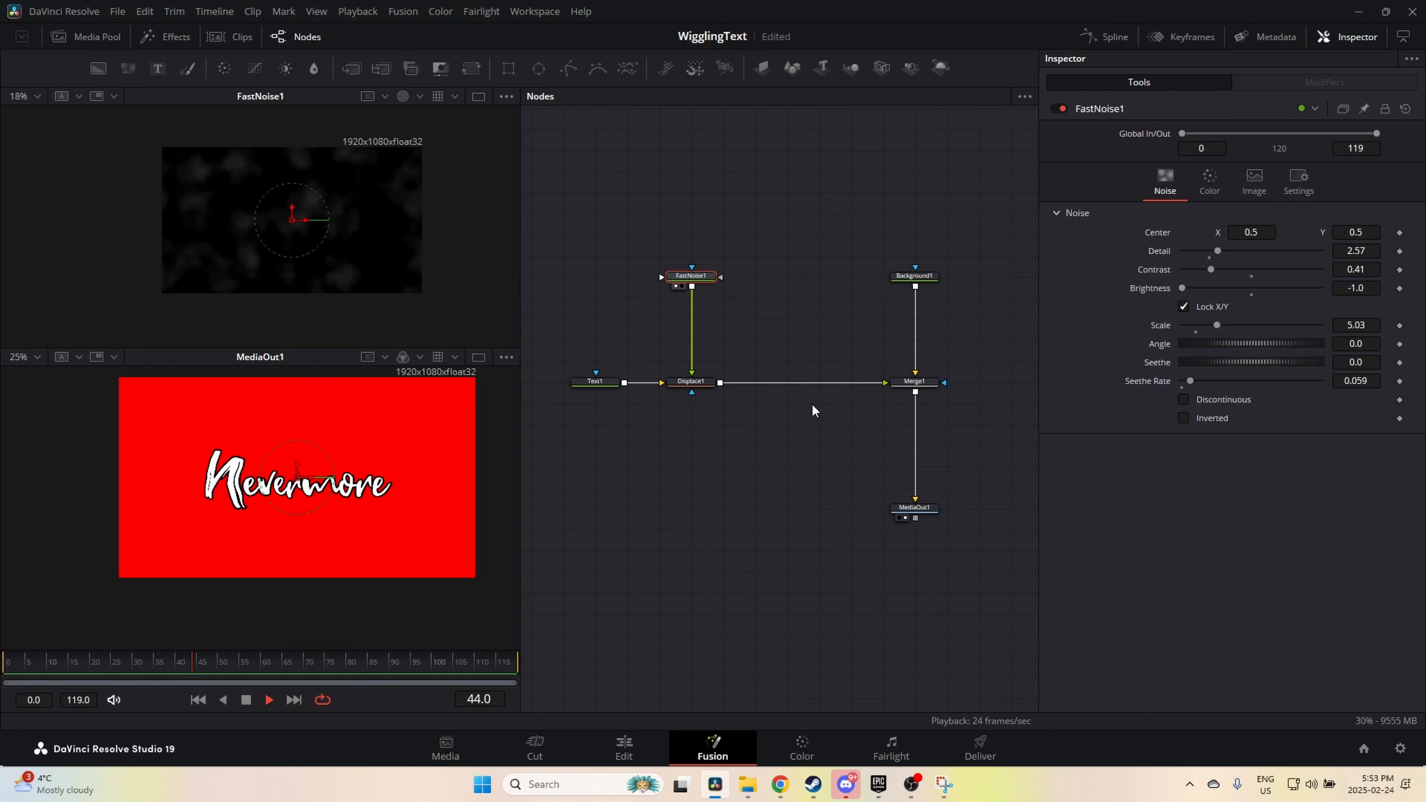
# Step: Insert a Stop Motion node with Frame Repeat at 5 between FastNoise1 and Displace1, and return the playhead to frame 0
pyautogui.hotkey('shift', 'space')
pyautogui.write('stop')
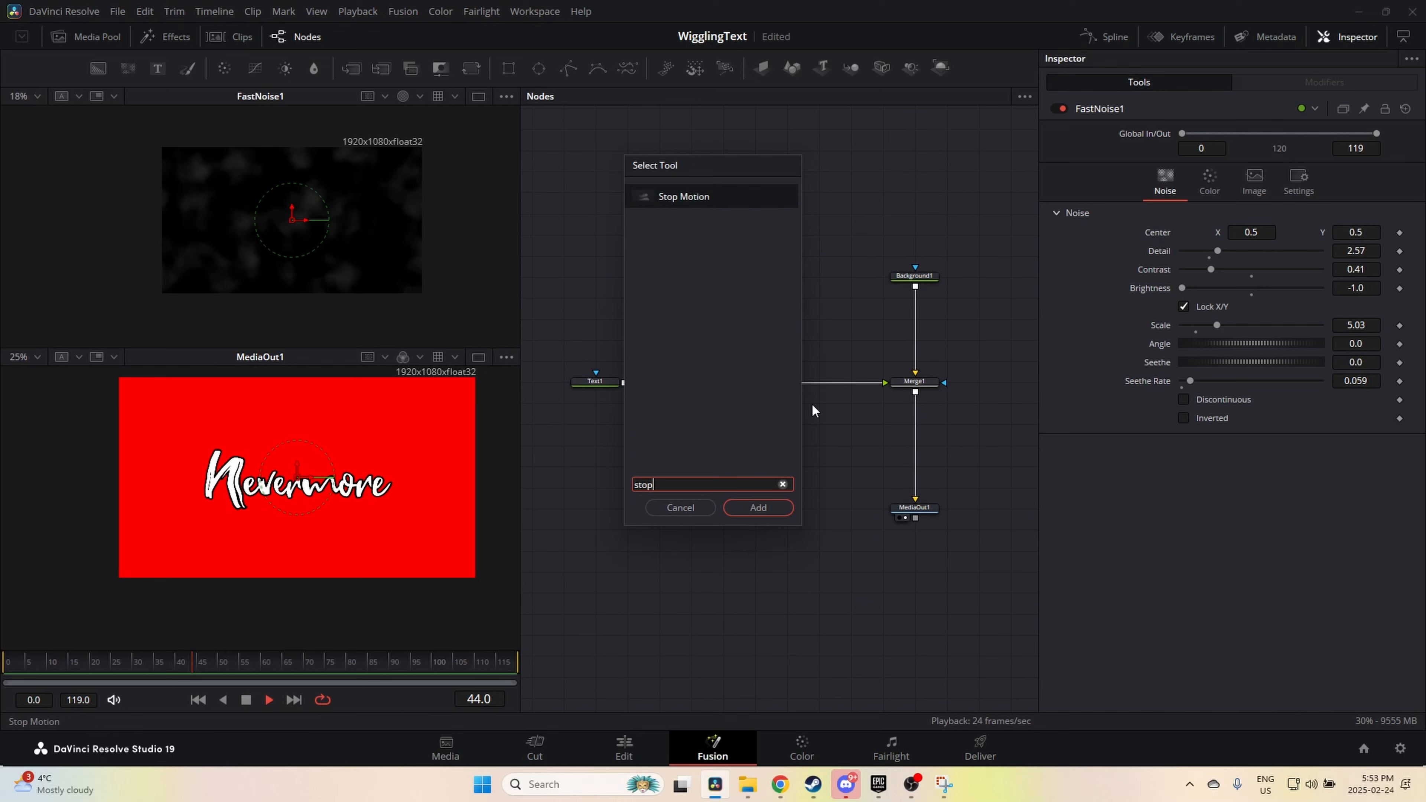
pyautogui.press('Return')
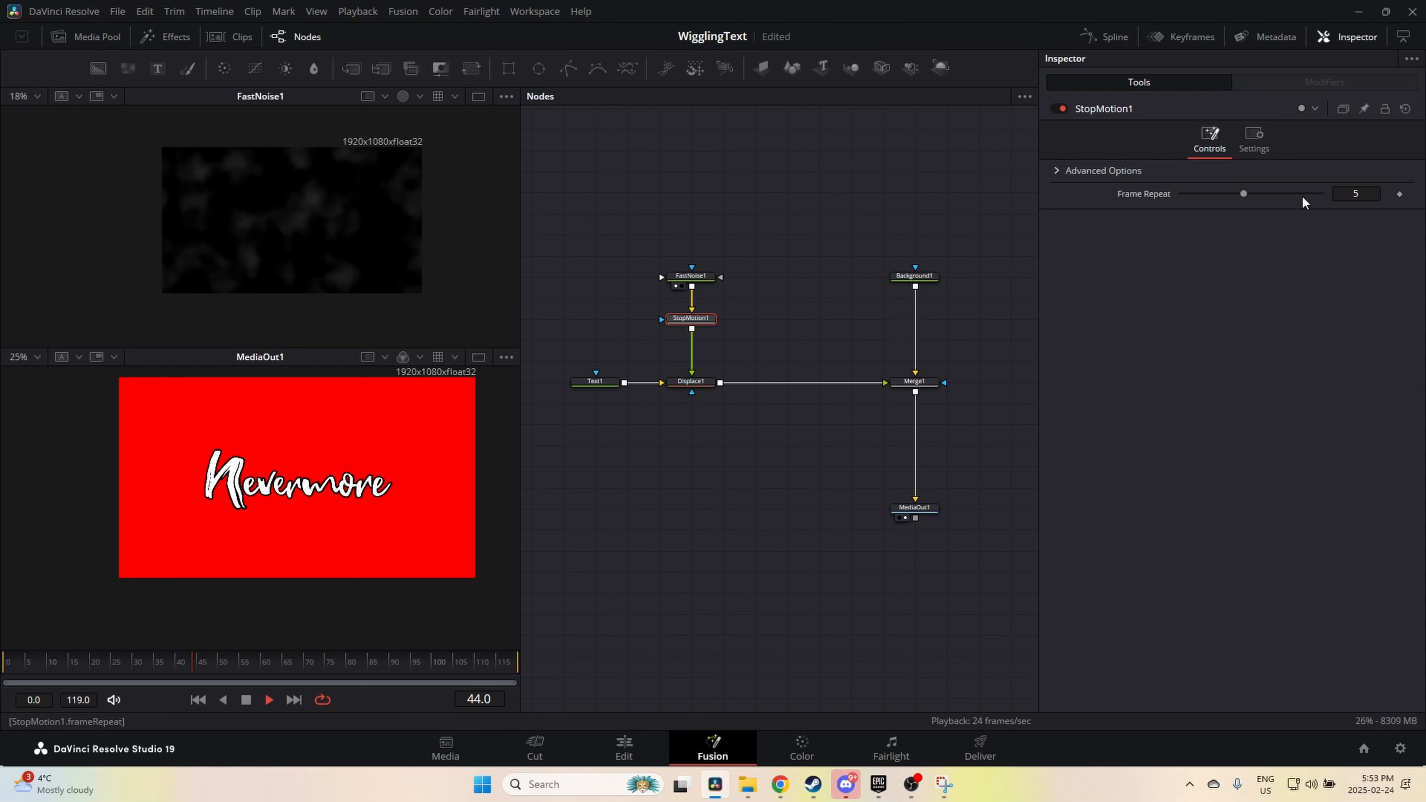
pyautogui.moveTo(1244, 193); pyautogui.dragTo(1098, 201)
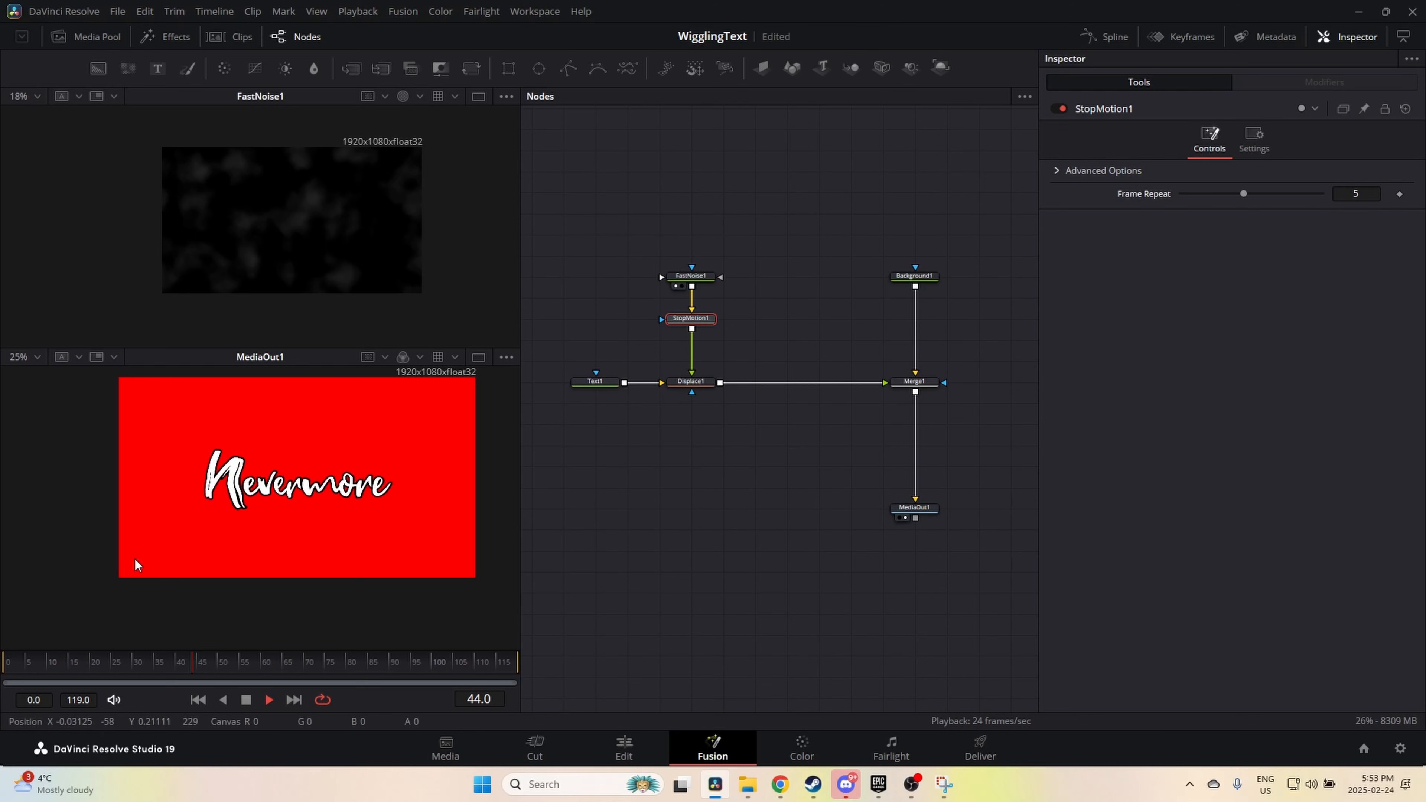
pyautogui.moveTo(81, 662); pyautogui.dragTo(2, 667)
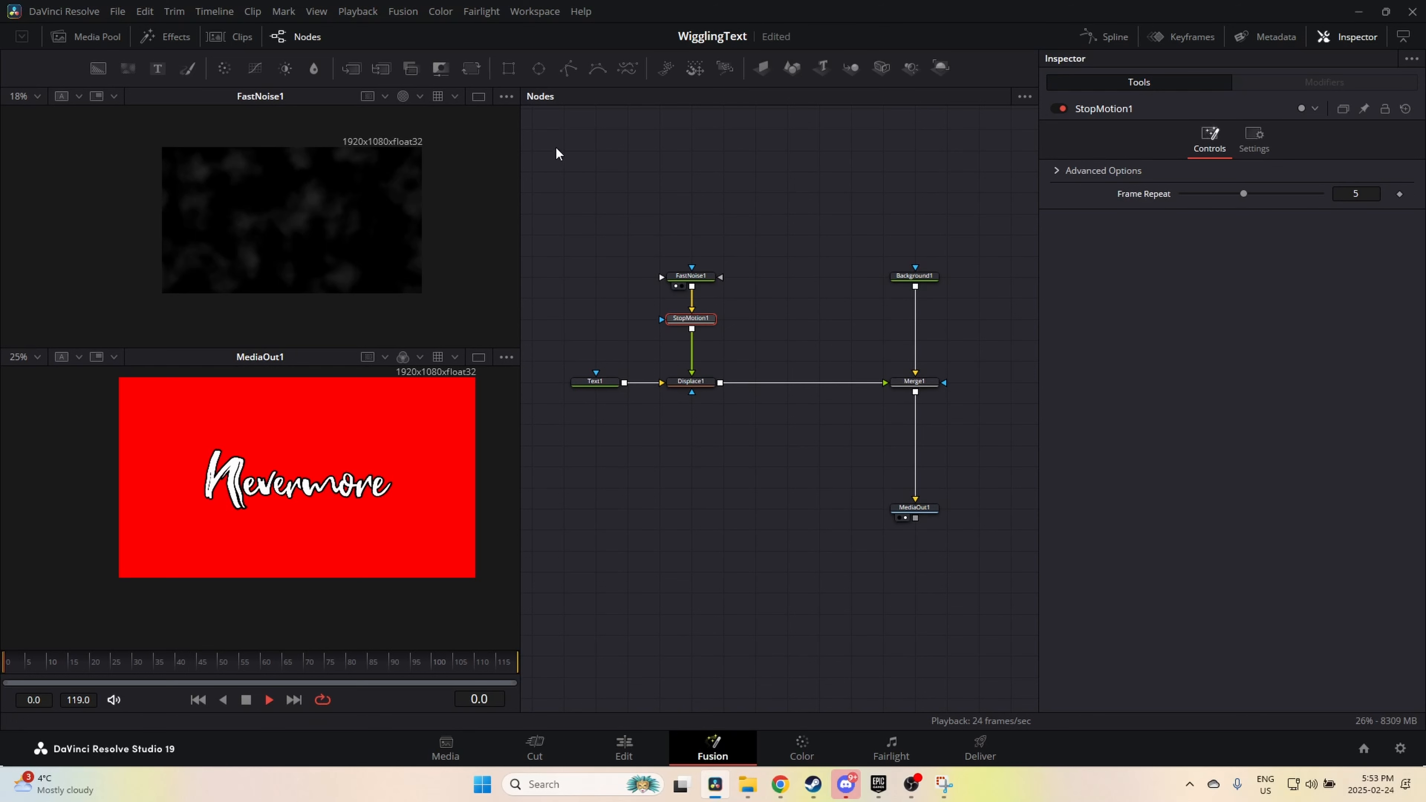
# Step: Show only the MediaOut1 viewer with its image scaled to fit, and play the animation
pyautogui.click(478, 97)
pyautogui.click(477, 98)
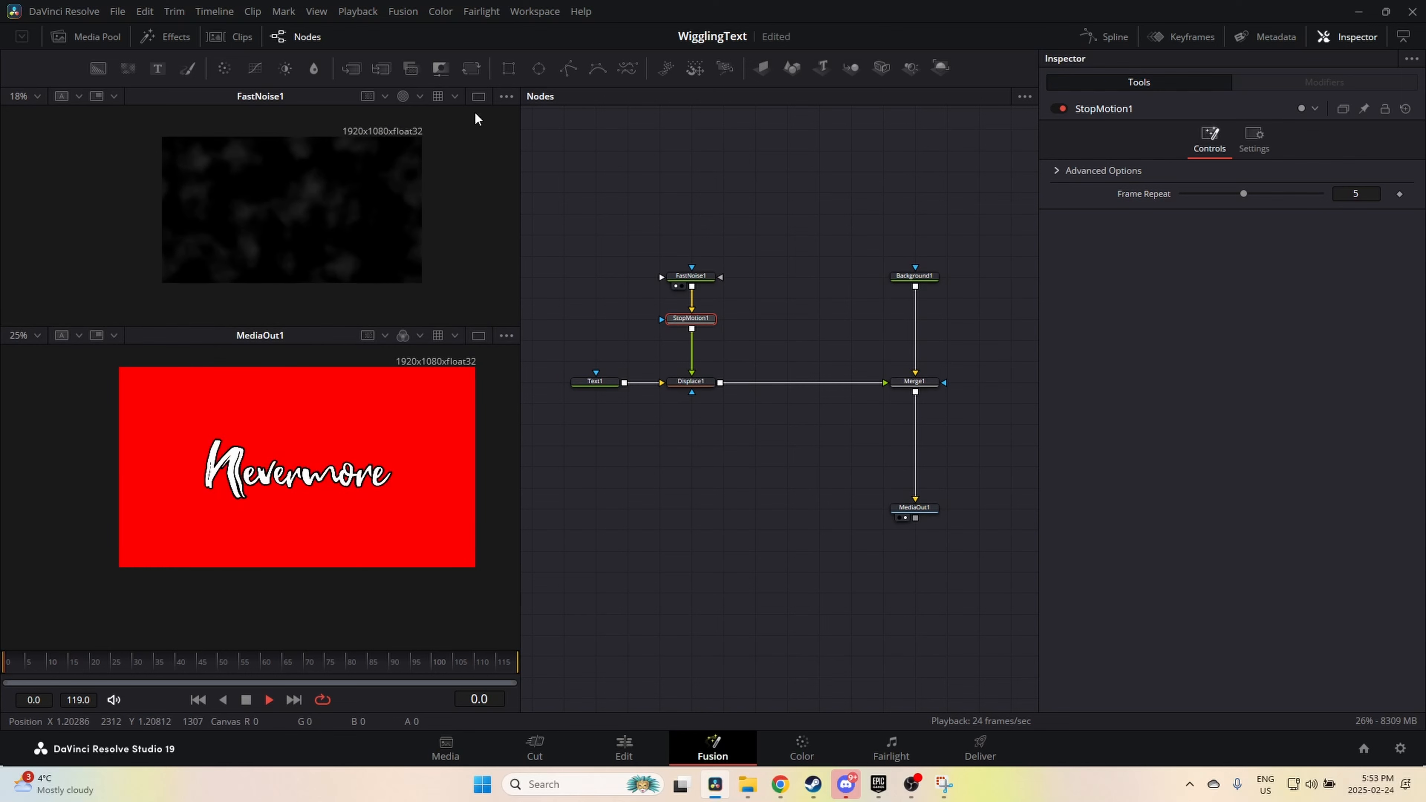
pyautogui.click(481, 337)
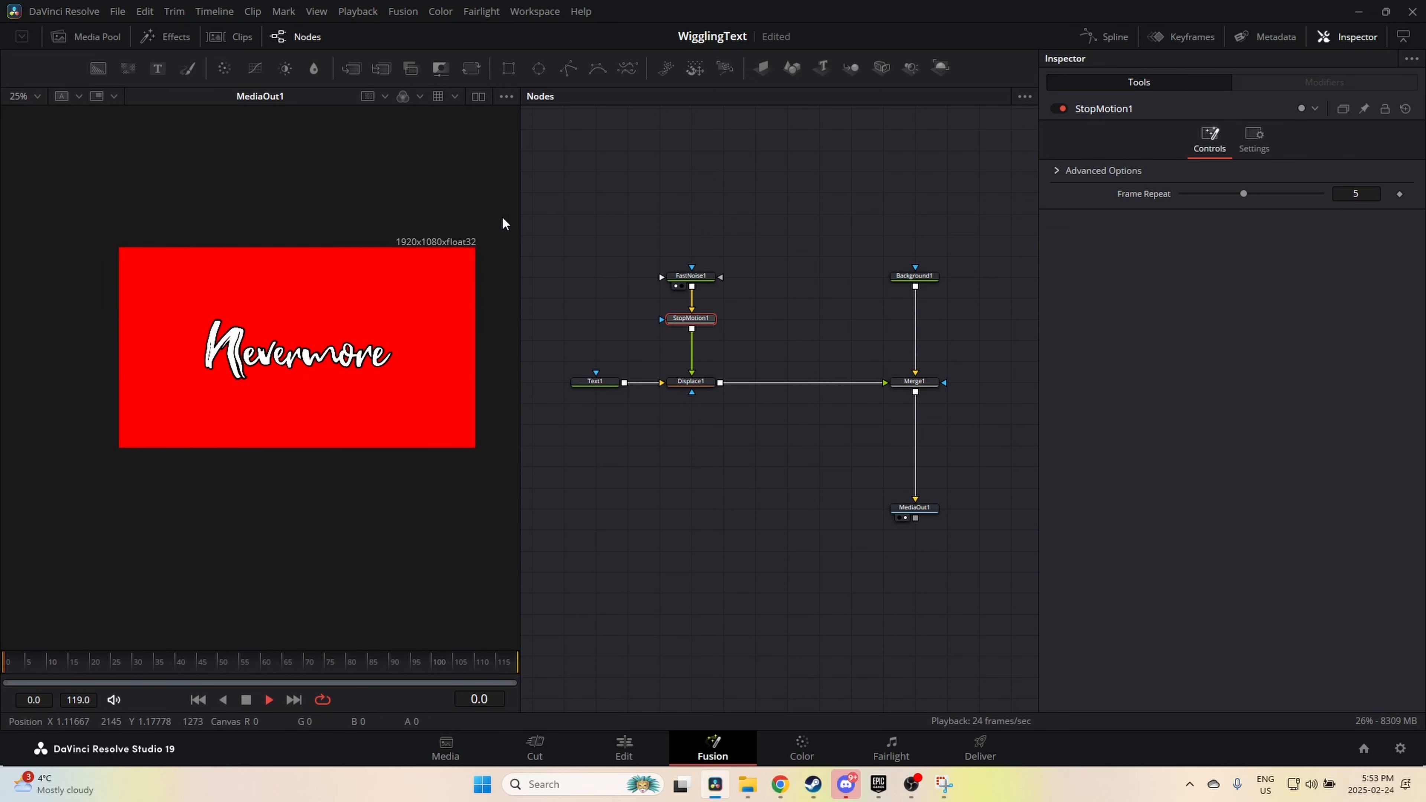
pyautogui.rightClick(470, 179)
pyautogui.click(537, 213)
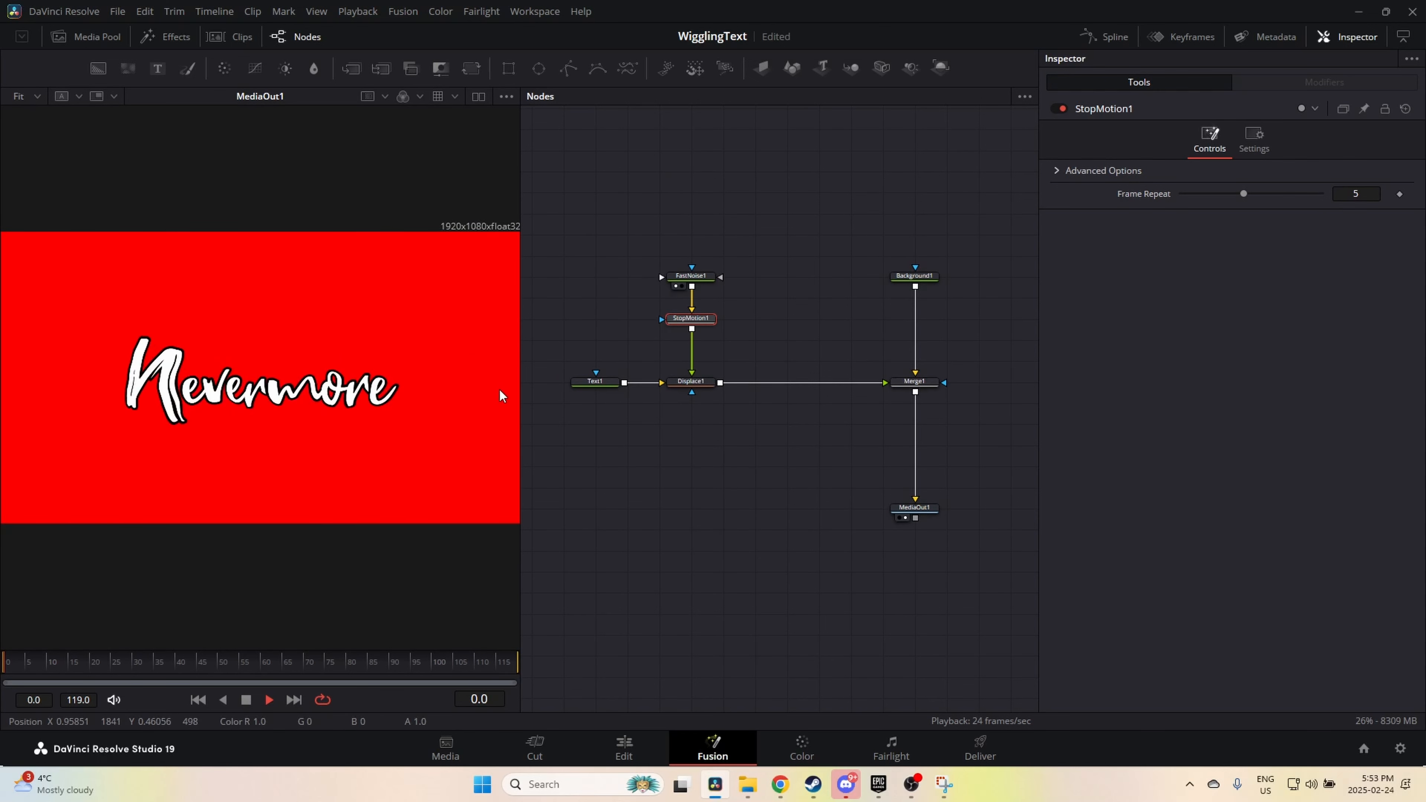
pyautogui.press('space')
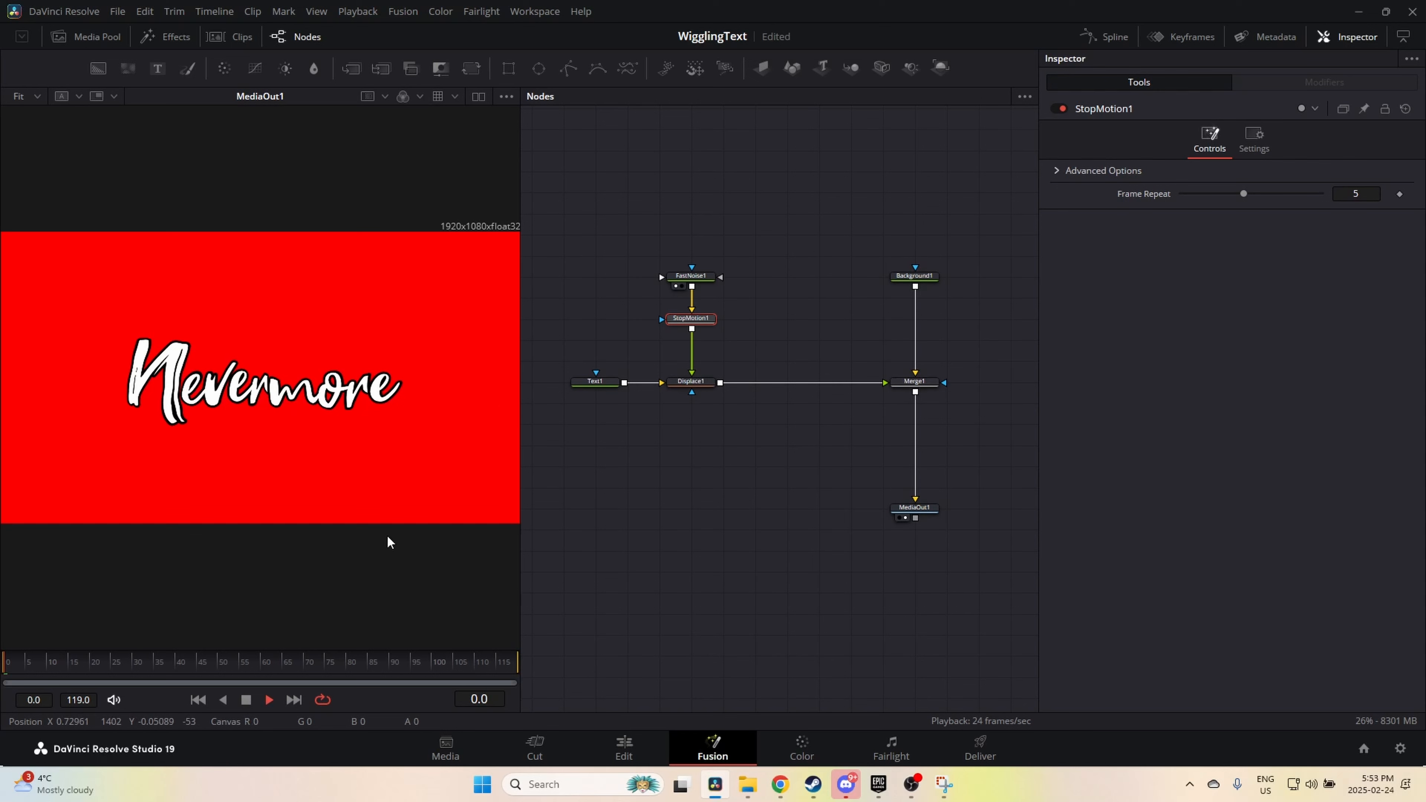
pyautogui.press('space')
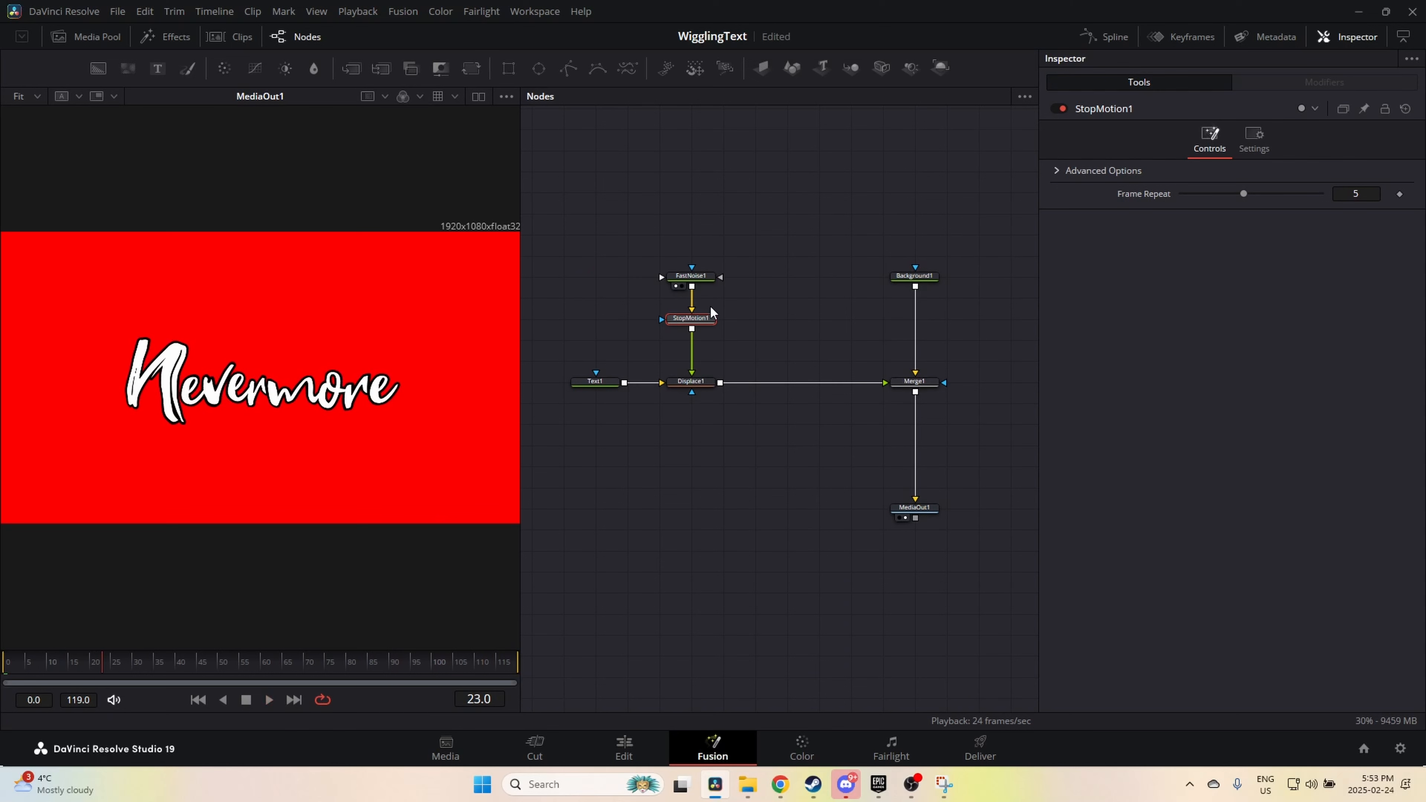
# Step: Set FastNoise1's Detail to about 0.37 and Scale to 20.0 while playing the animation
pyautogui.press('space')
pyautogui.click(691, 276)
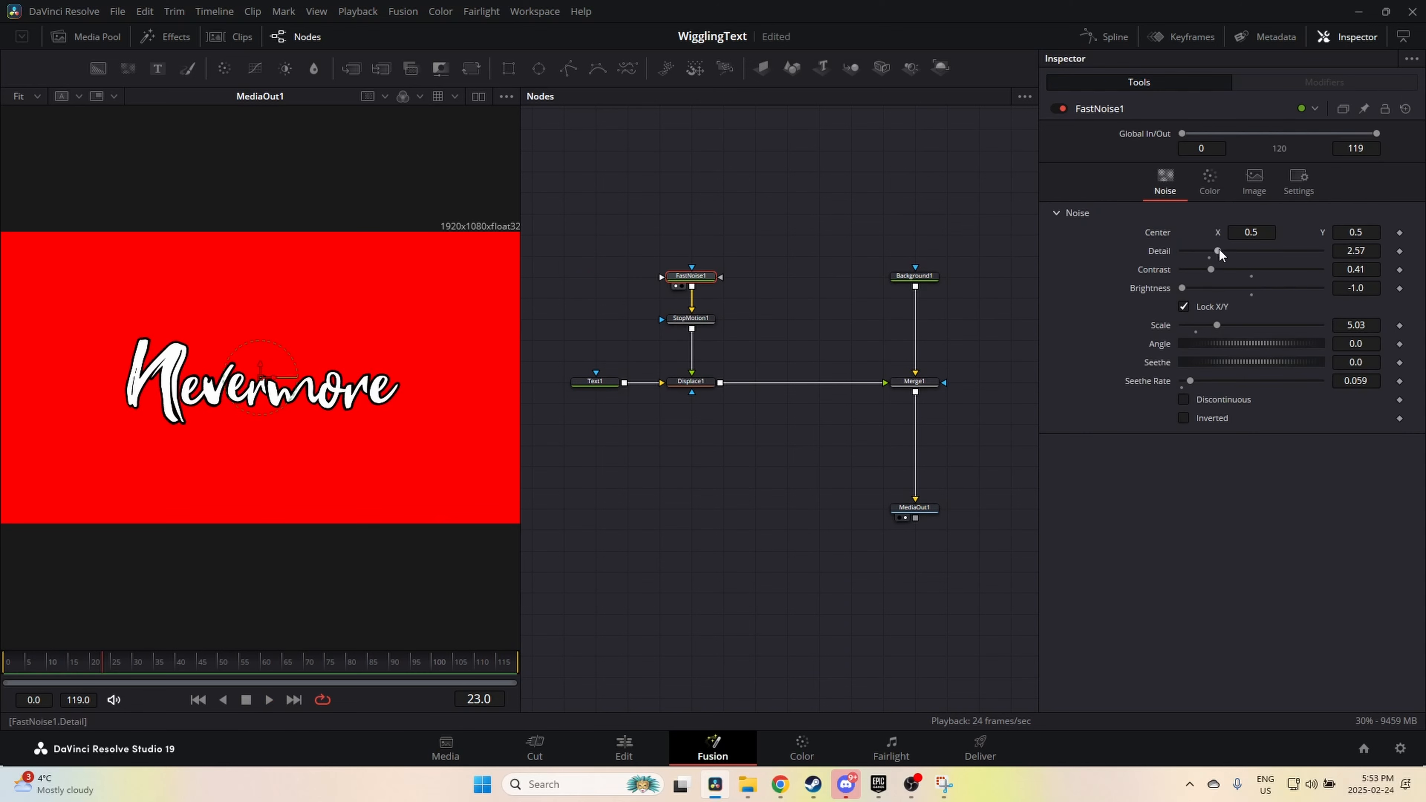
pyautogui.moveTo(1220, 248); pyautogui.dragTo(1184, 248)
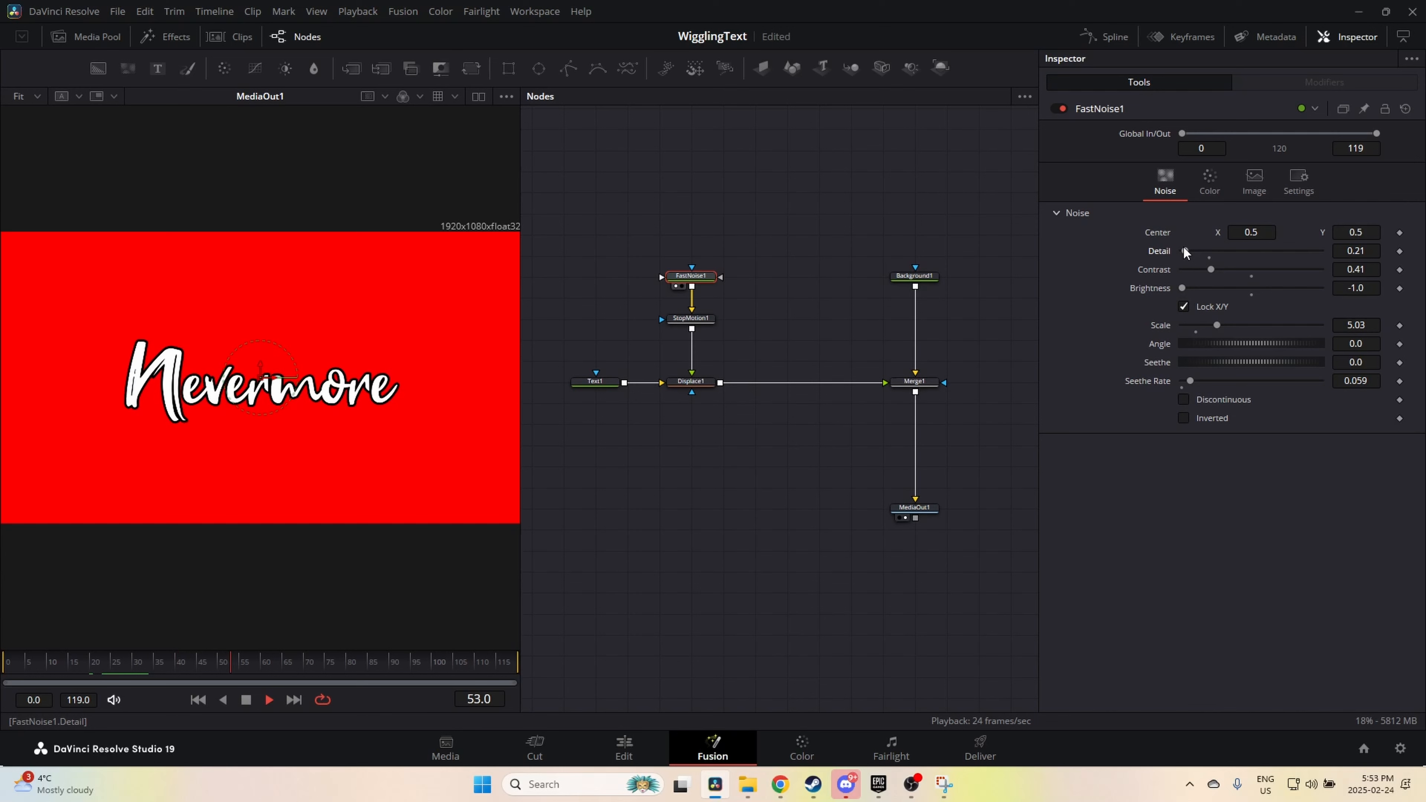
pyautogui.press('space')
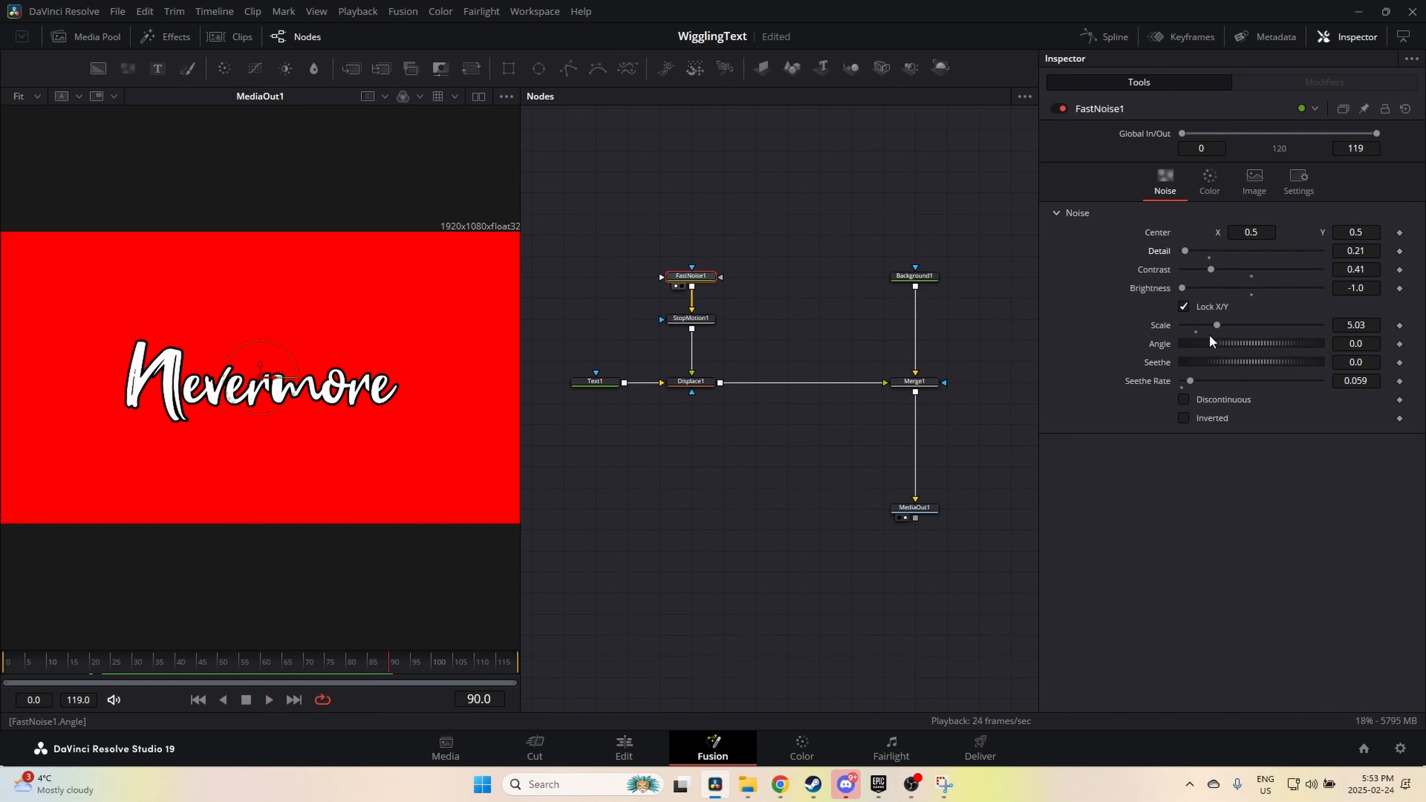
pyautogui.moveTo(1255, 319); pyautogui.dragTo(1400, 312)
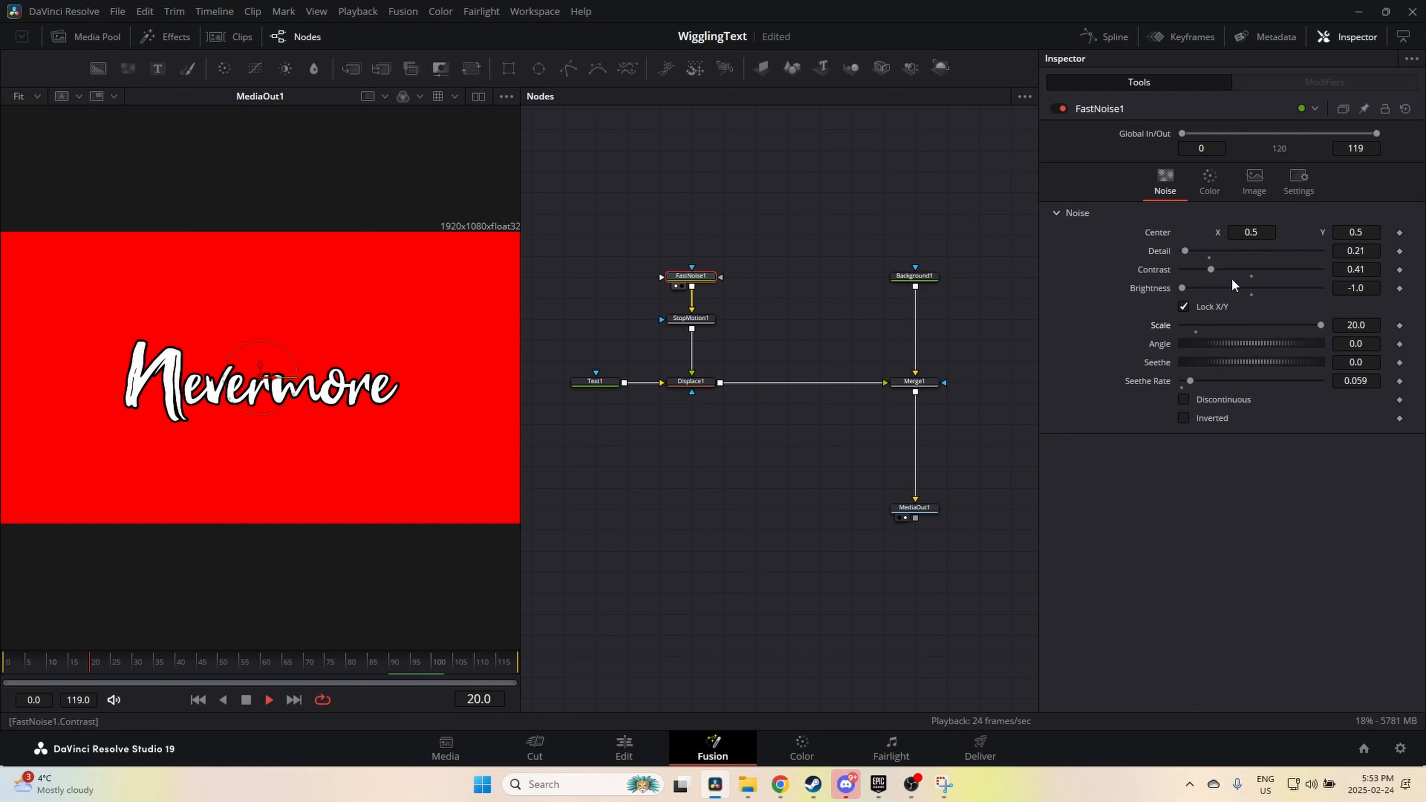
pyautogui.moveTo(1186, 249); pyautogui.dragTo(1189, 249)
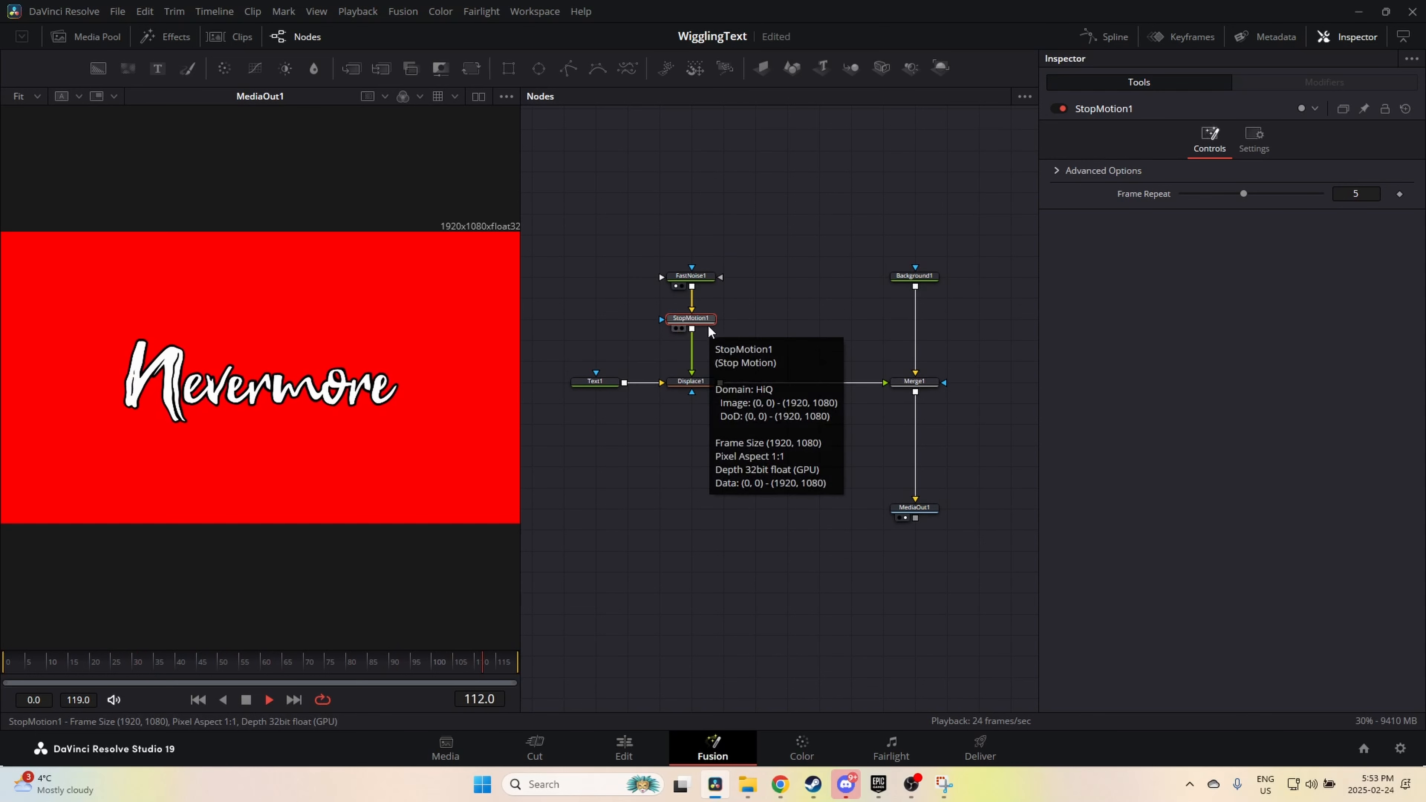
# Step: Raise FastNoise1's Seethe Rate to about 0.647, previewing the animation between adjustments
pyautogui.press('space')
pyautogui.click(690, 384)
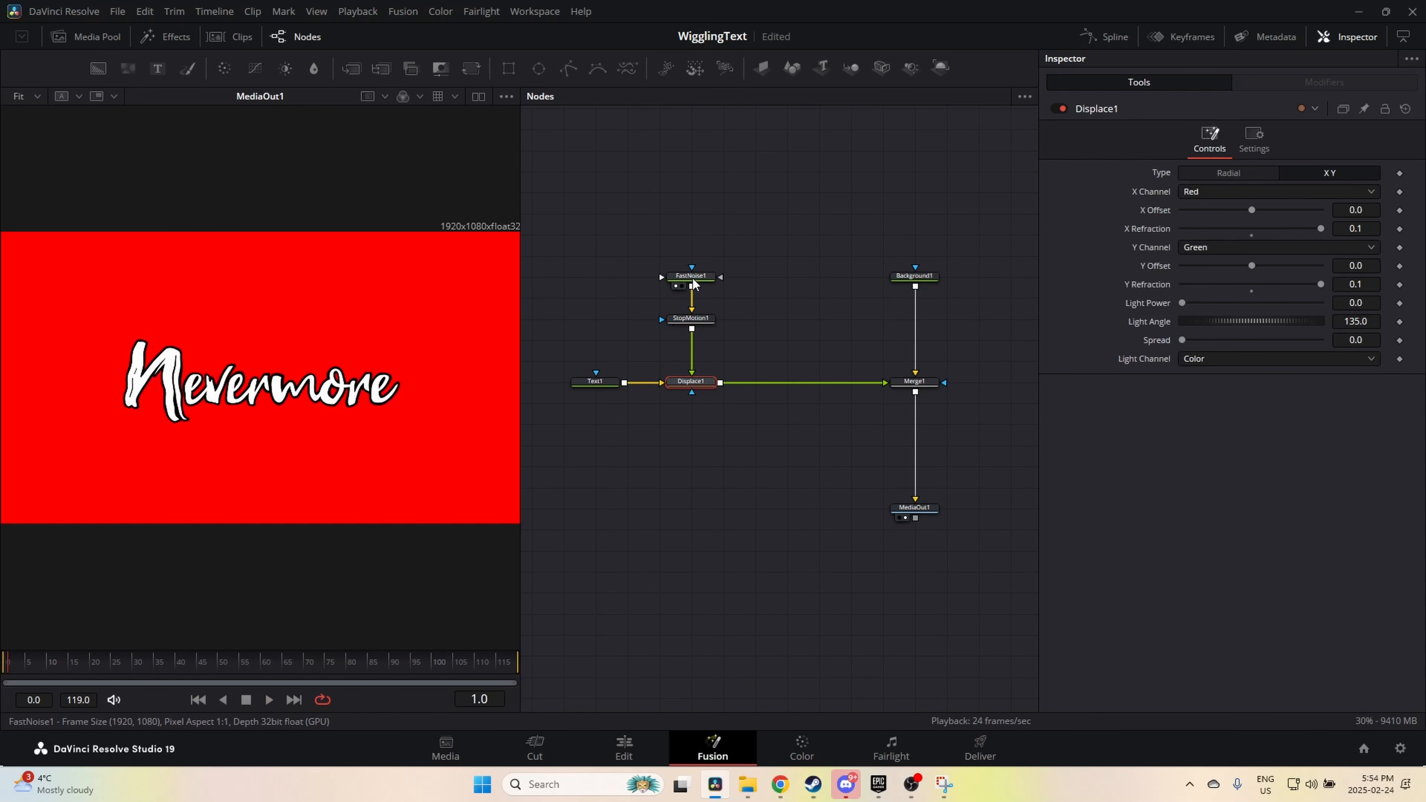
pyautogui.click(691, 276)
pyautogui.moveTo(1190, 382); pyautogui.dragTo(1230, 380)
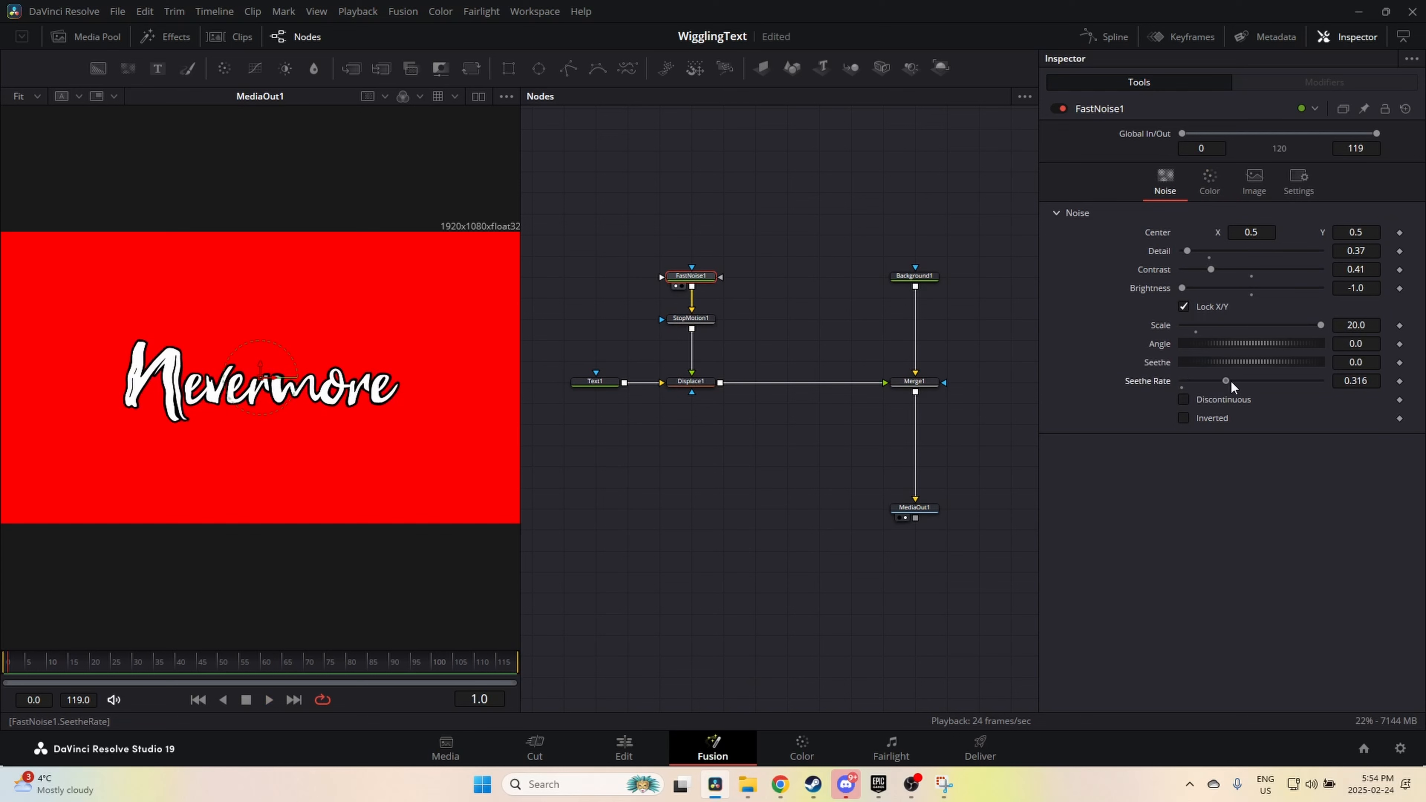
pyautogui.press('space')
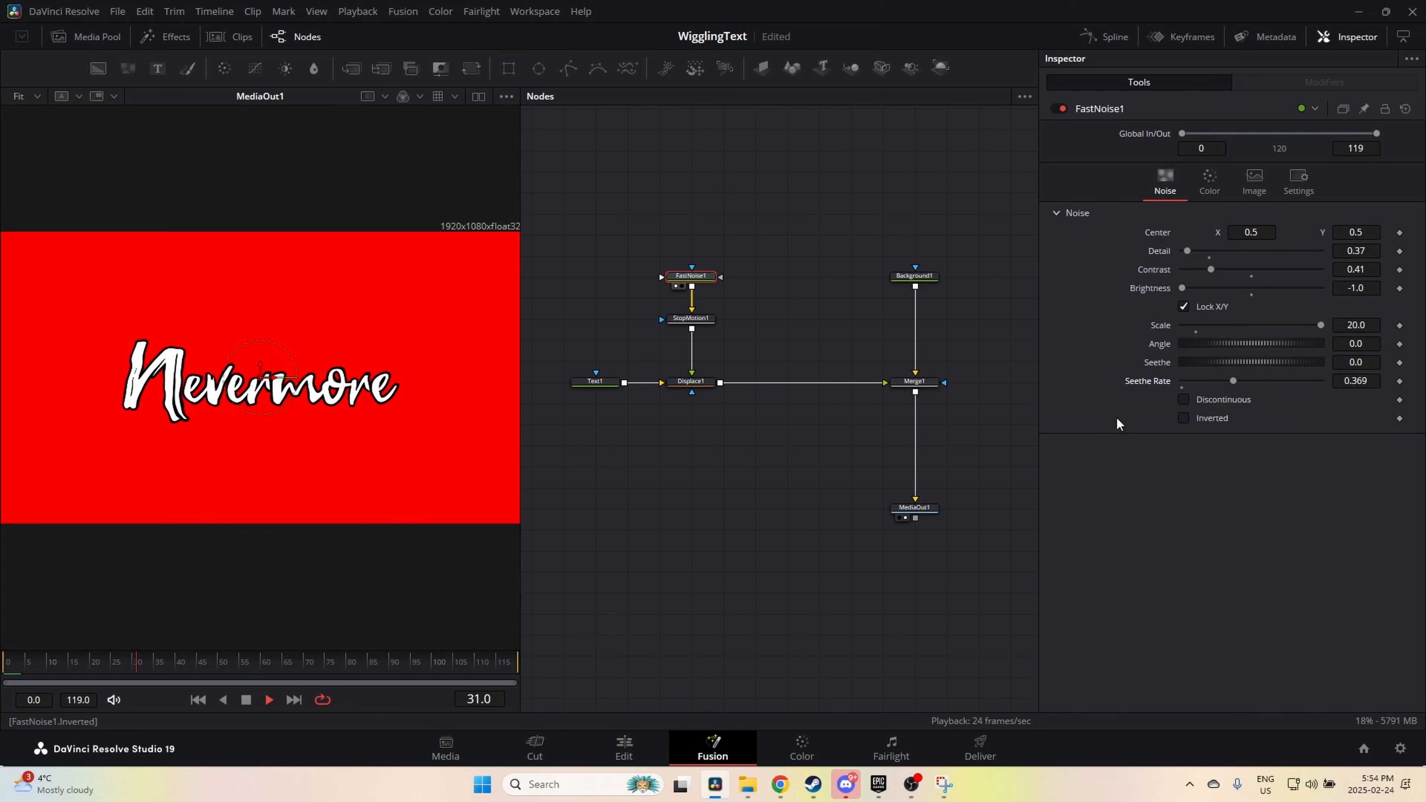
pyautogui.moveTo(1234, 380); pyautogui.dragTo(1264, 381)
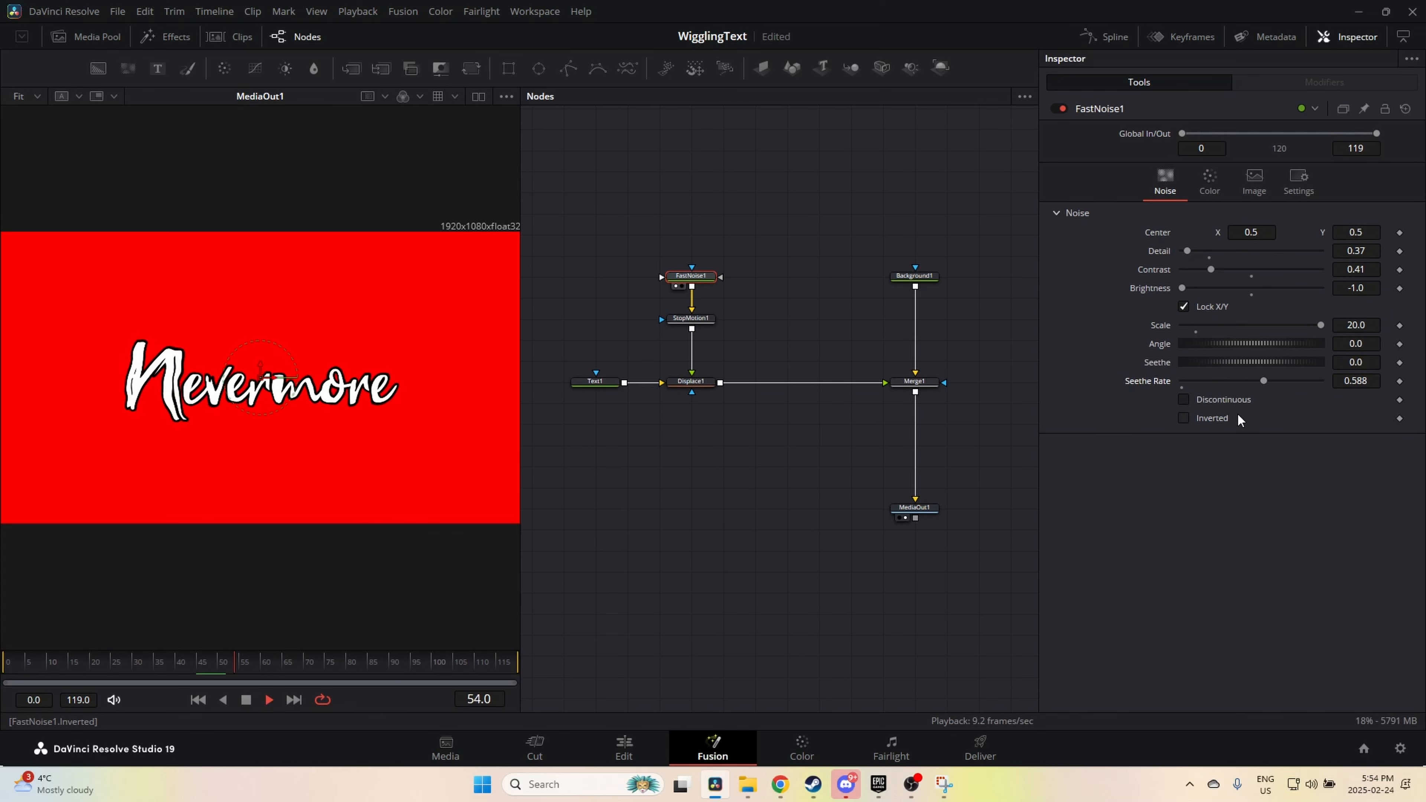
pyautogui.press('space')
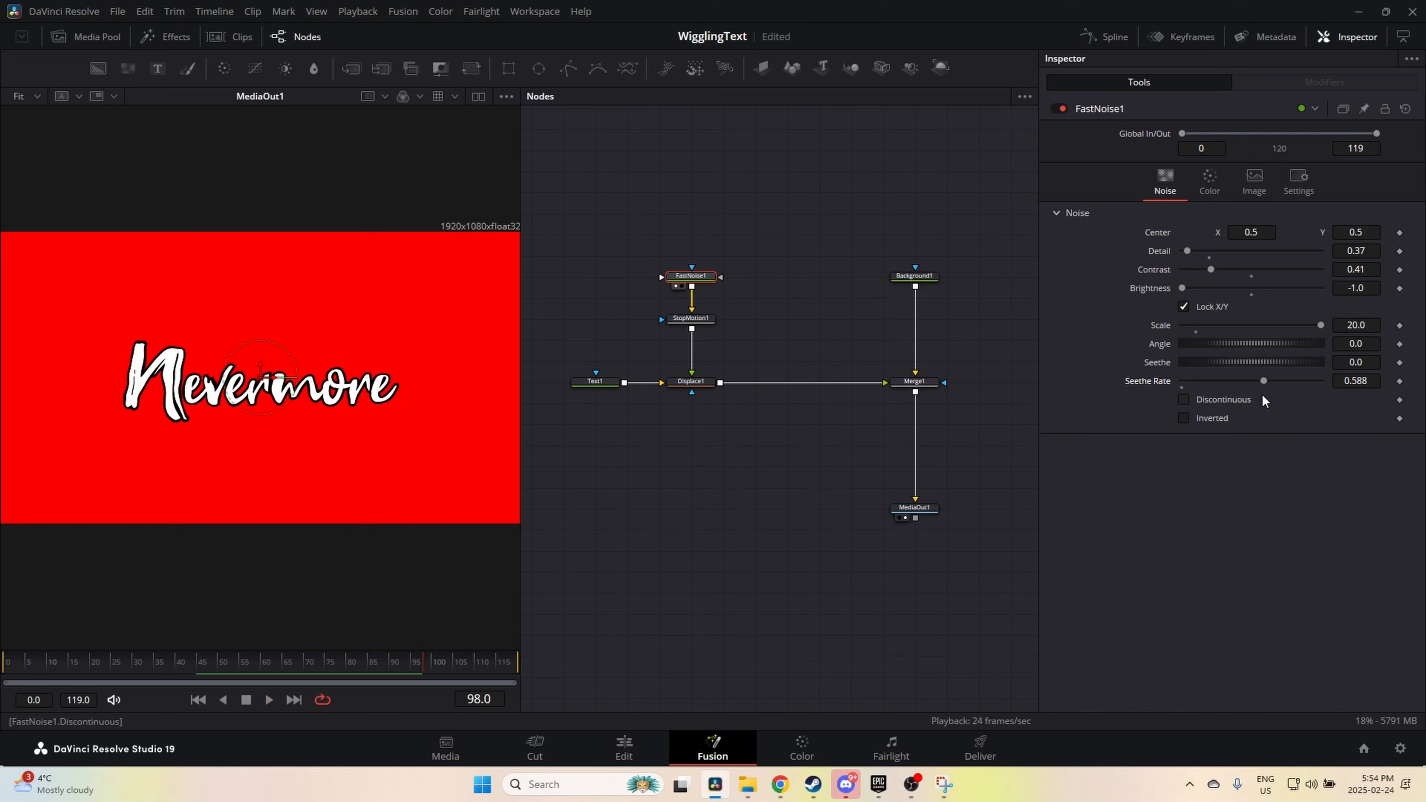
pyautogui.moveTo(1265, 381); pyautogui.dragTo(1272, 380)
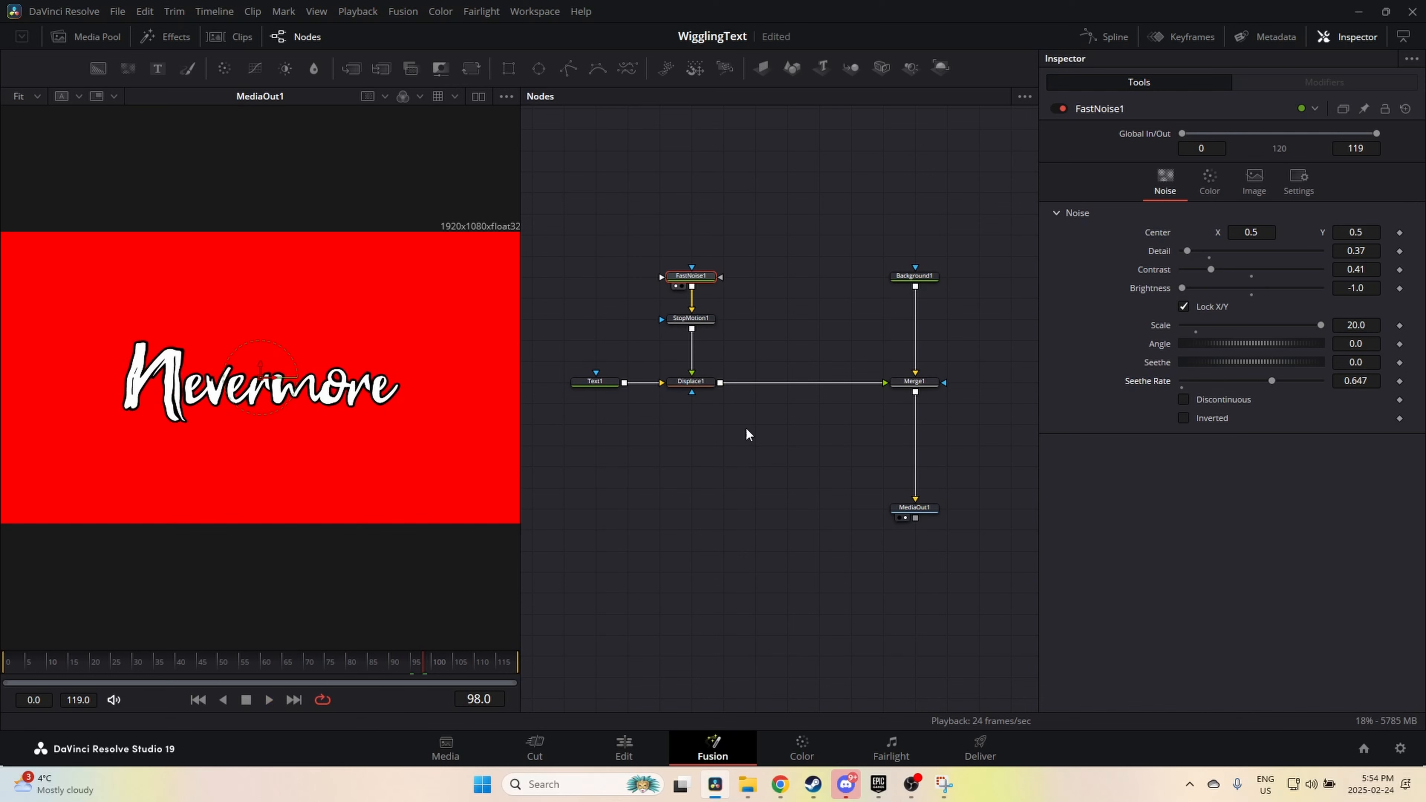
pyautogui.press('space')
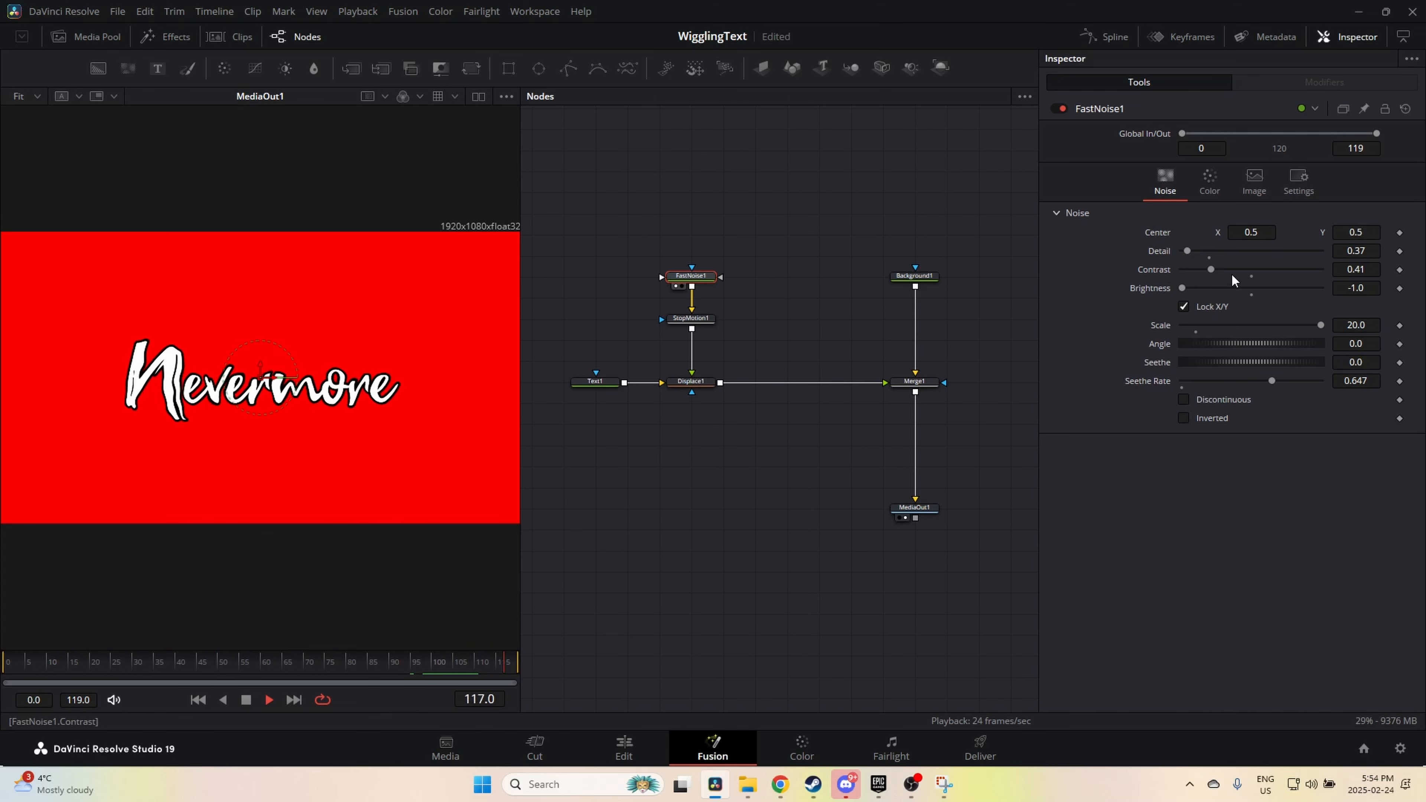
# Step: Set FastNoise1's Scale to about 11.23, Detail to about 0.53 and Seethe Rate to 1.0 during playback
pyautogui.moveTo(1322, 325); pyautogui.dragTo(1263, 328)
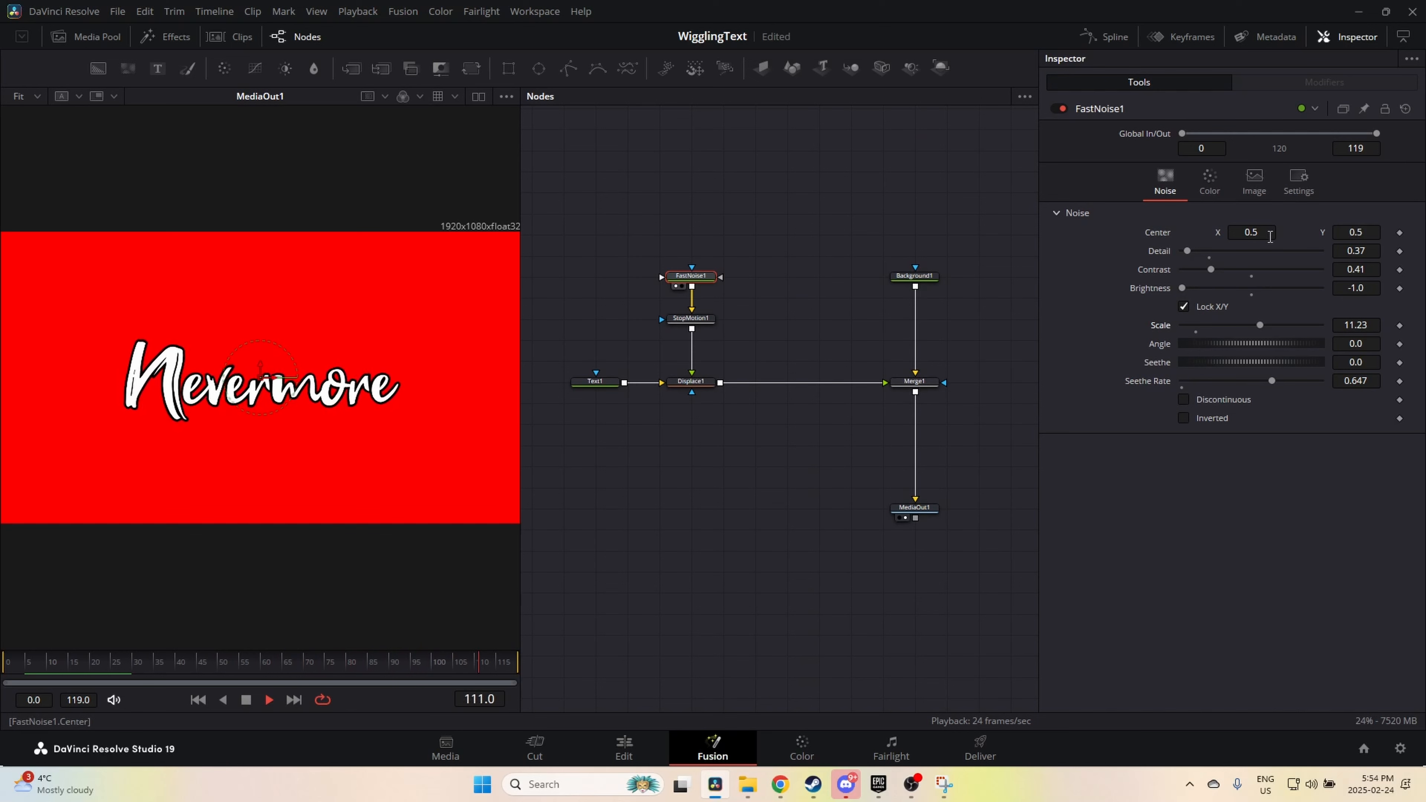
pyautogui.moveTo(1189, 252)
pyautogui.mouseDown()
pyautogui.moveTo(1263, 248)
pyautogui.moveTo(1194, 253)
pyautogui.mouseUp()
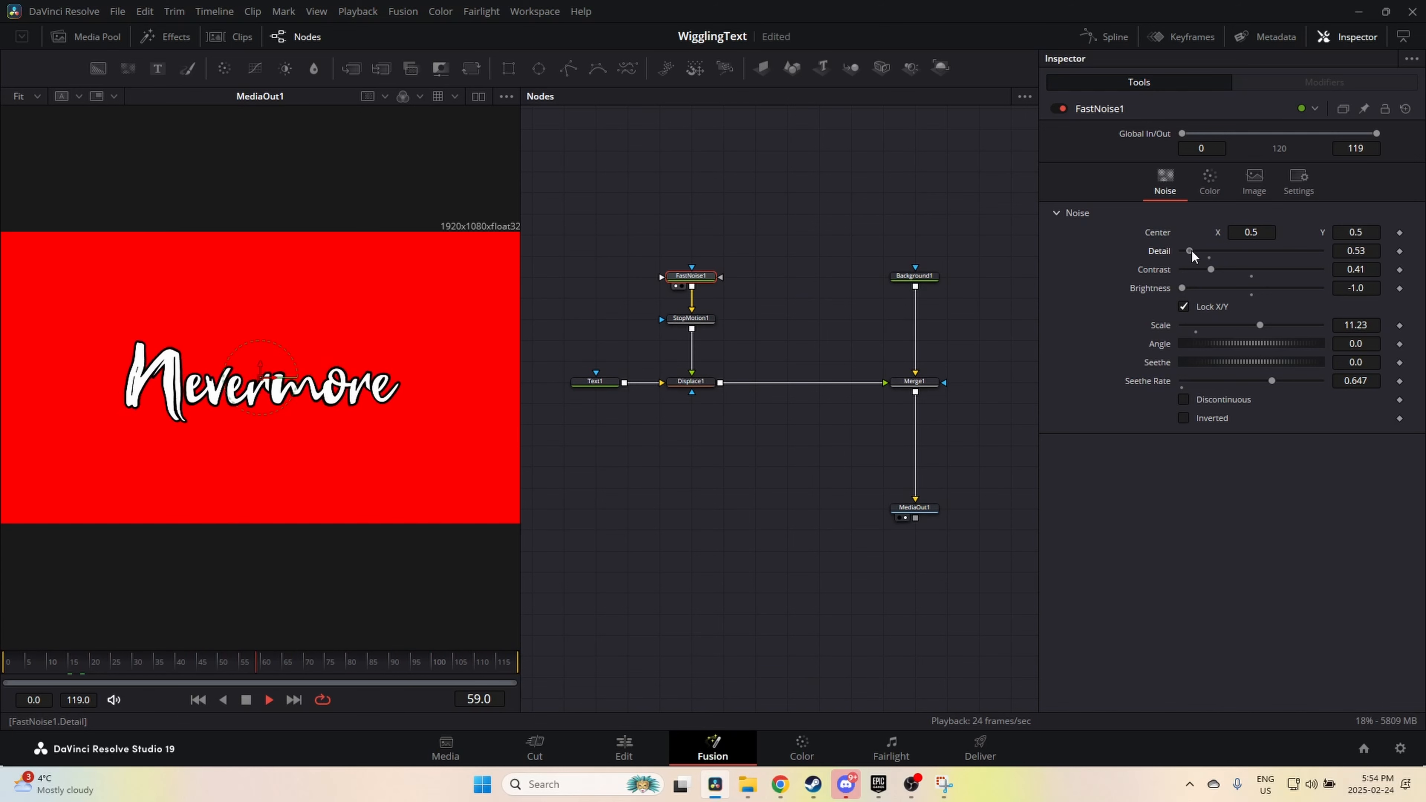
pyautogui.moveTo(1270, 382); pyautogui.dragTo(1360, 381)
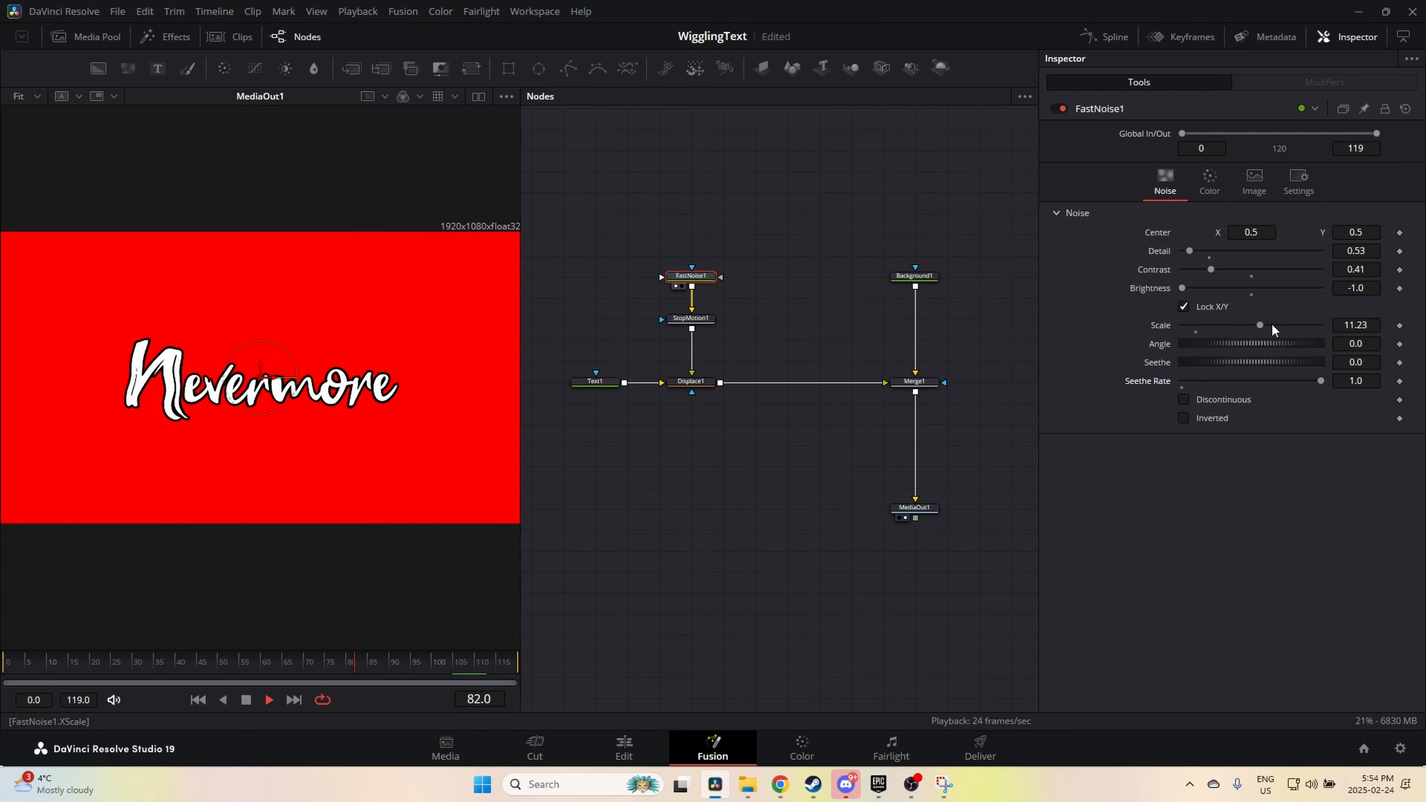
pyautogui.press('space')
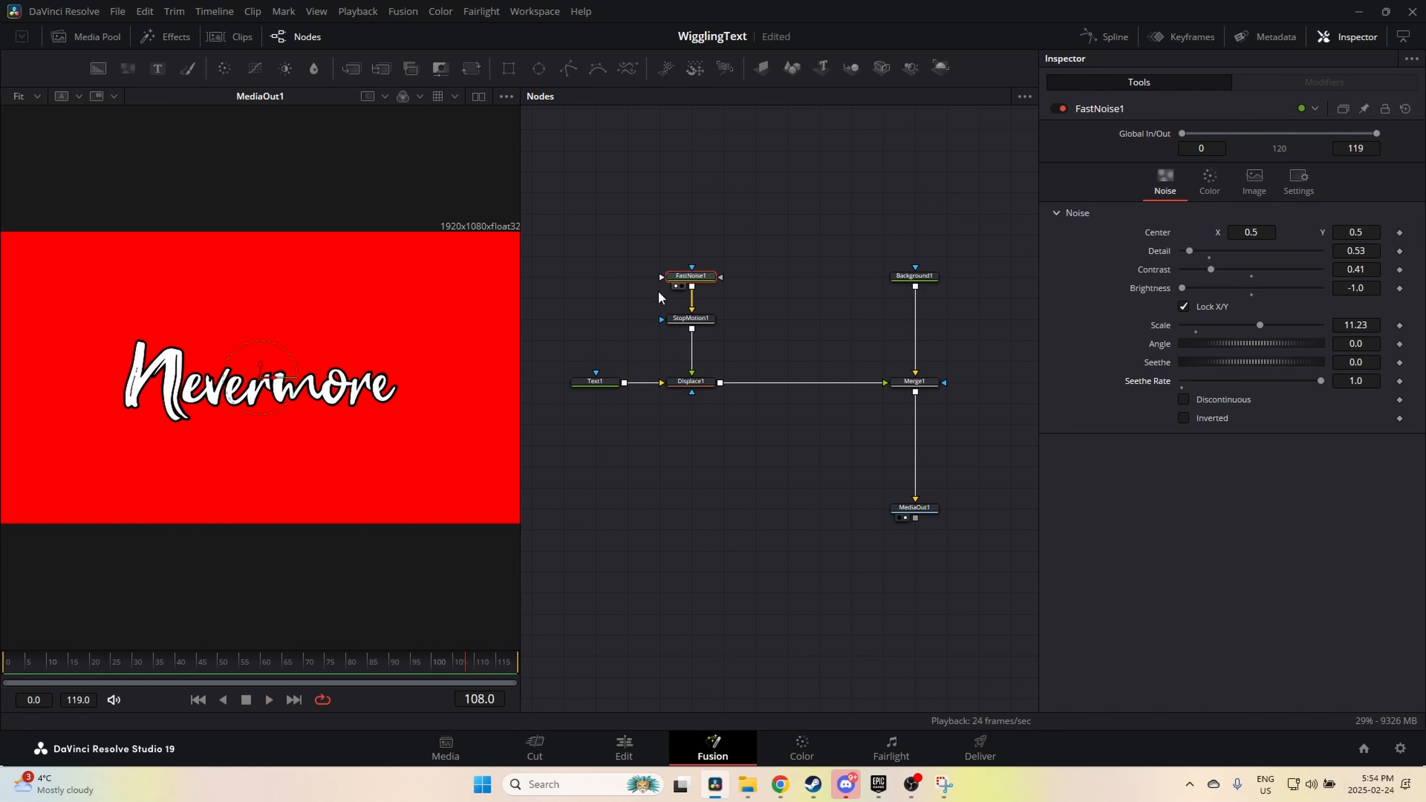
# Step: Compare different Frame Repeat values on StopMotion1 during playback and settle on 7
pyautogui.click(702, 324)
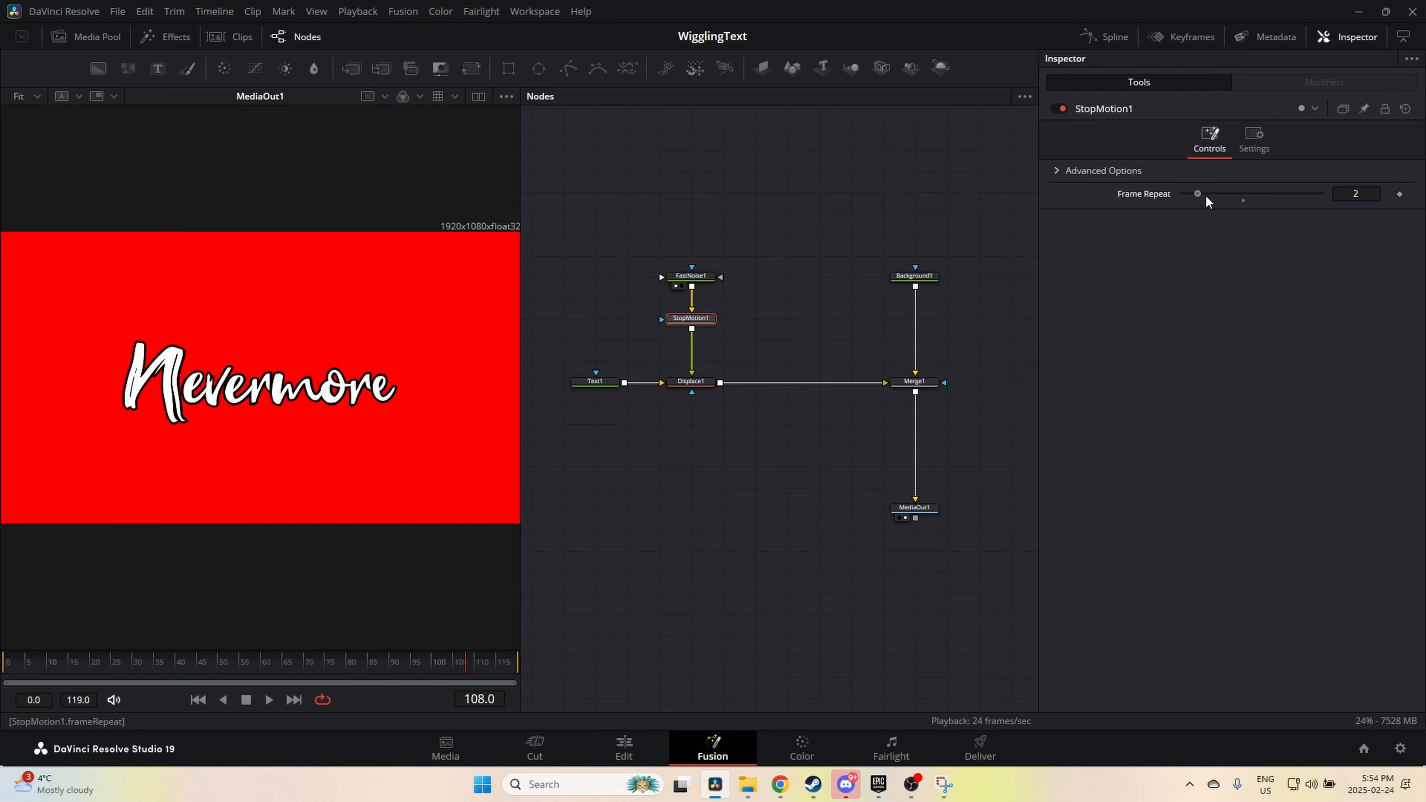
pyautogui.press('space')
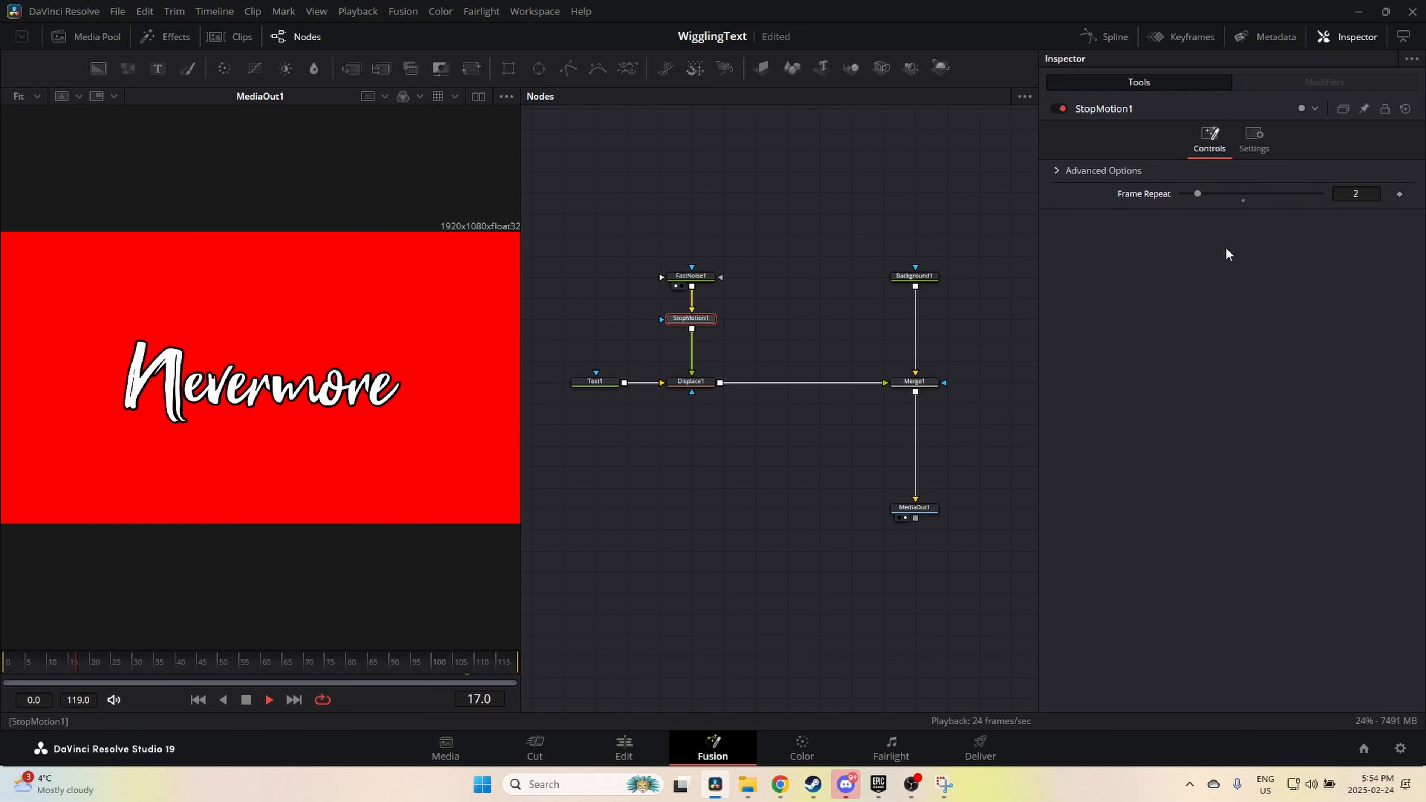
pyautogui.moveTo(1202, 191); pyautogui.dragTo(1333, 214)
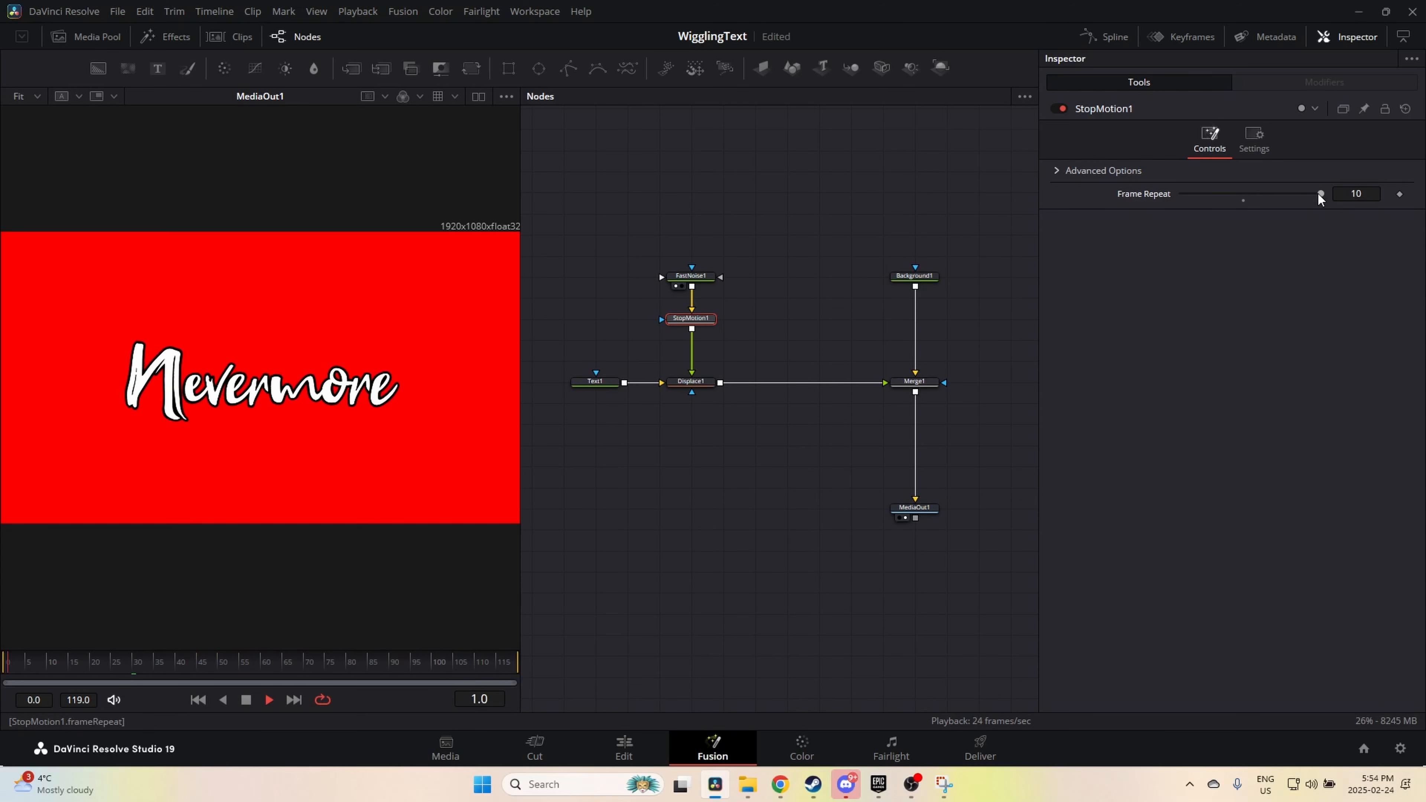
pyautogui.moveTo(1320, 193); pyautogui.dragTo(1249, 194)
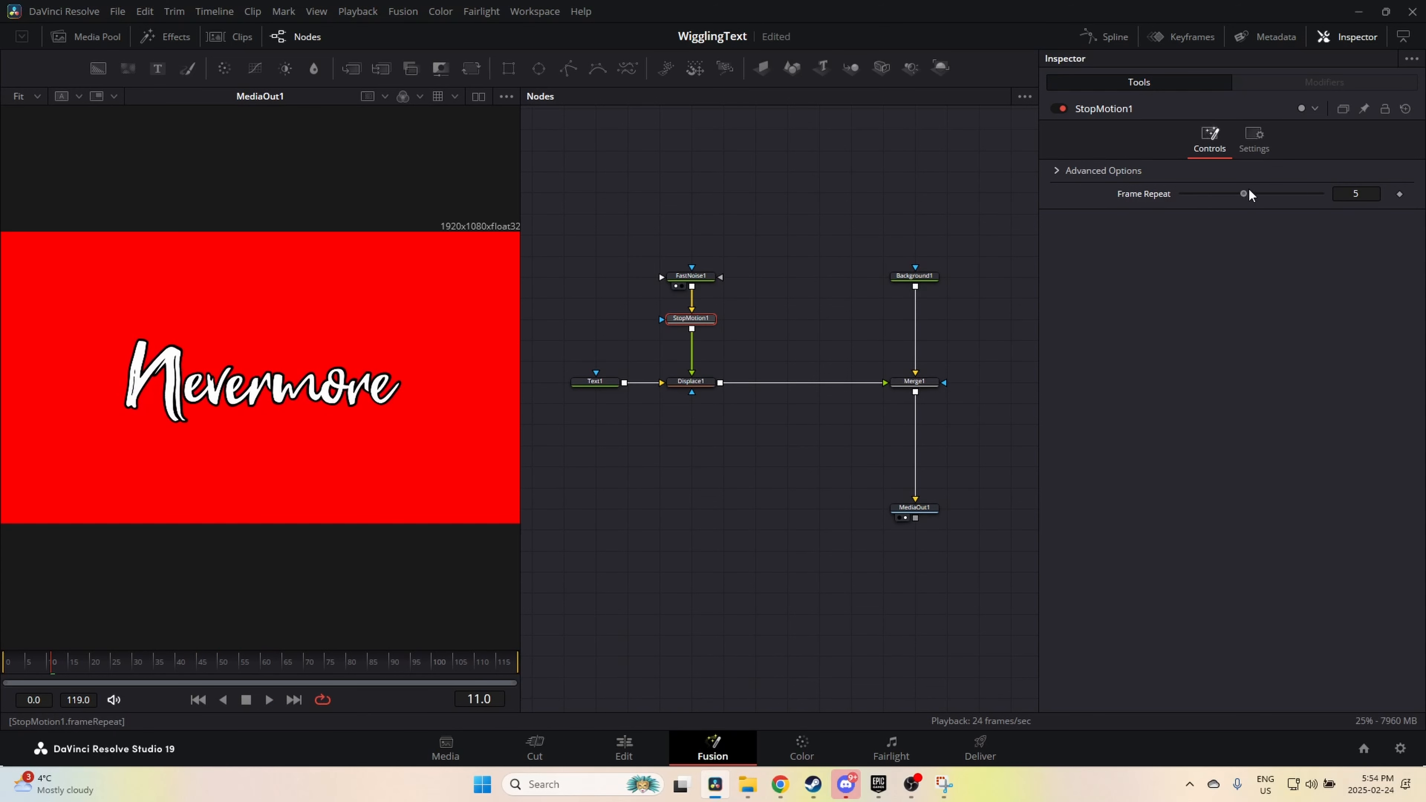
pyautogui.press('space')
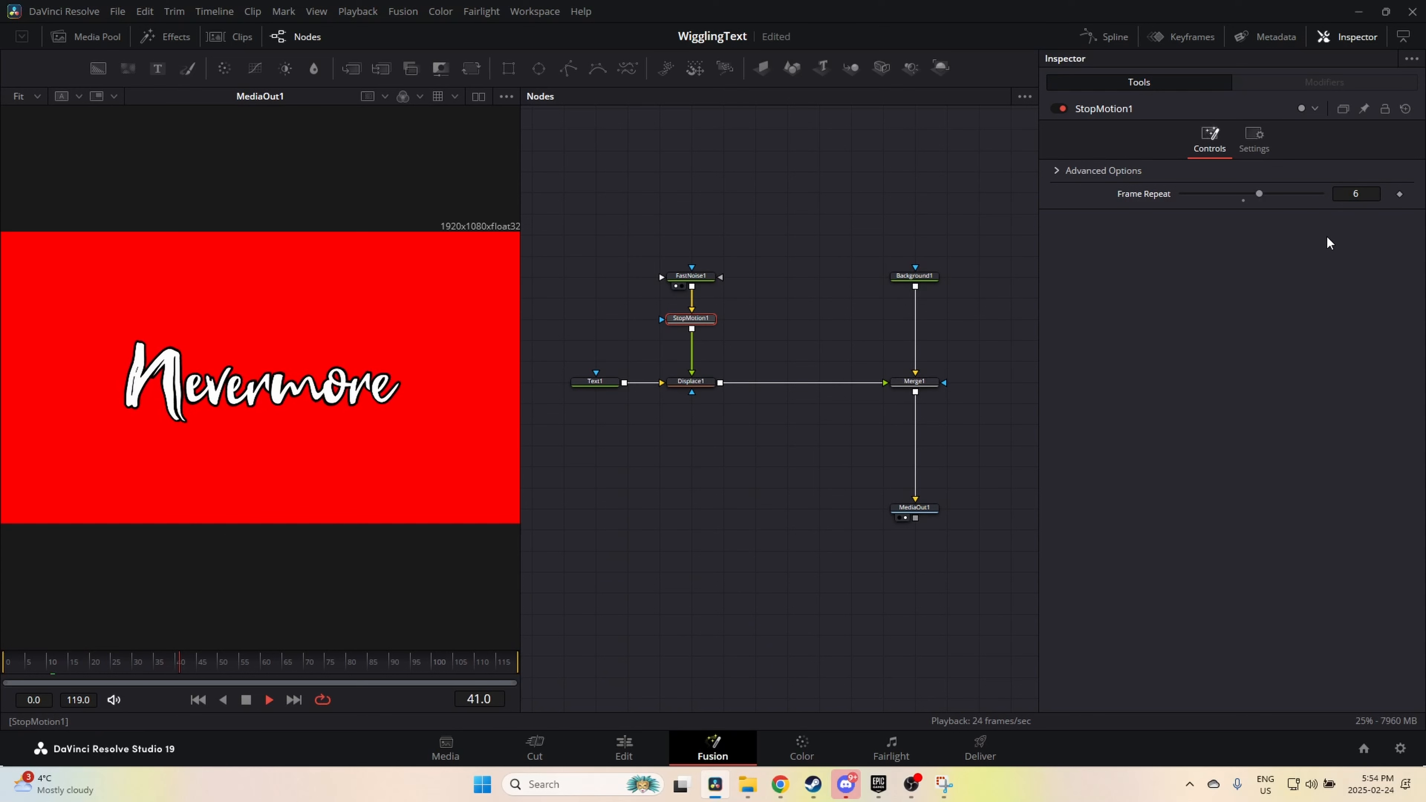
pyautogui.moveTo(1293, 205); pyautogui.dragTo(1245, 195)
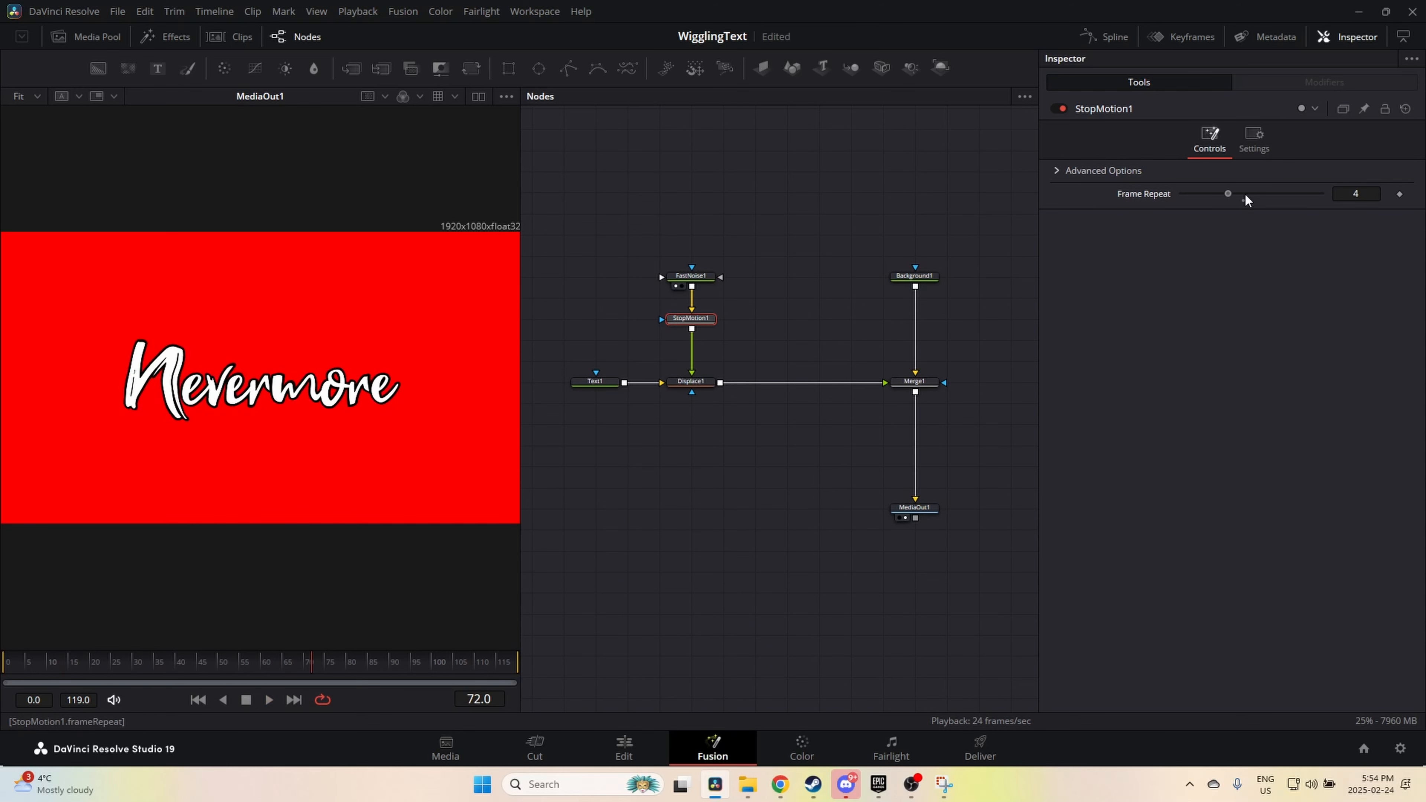
pyautogui.press('space')
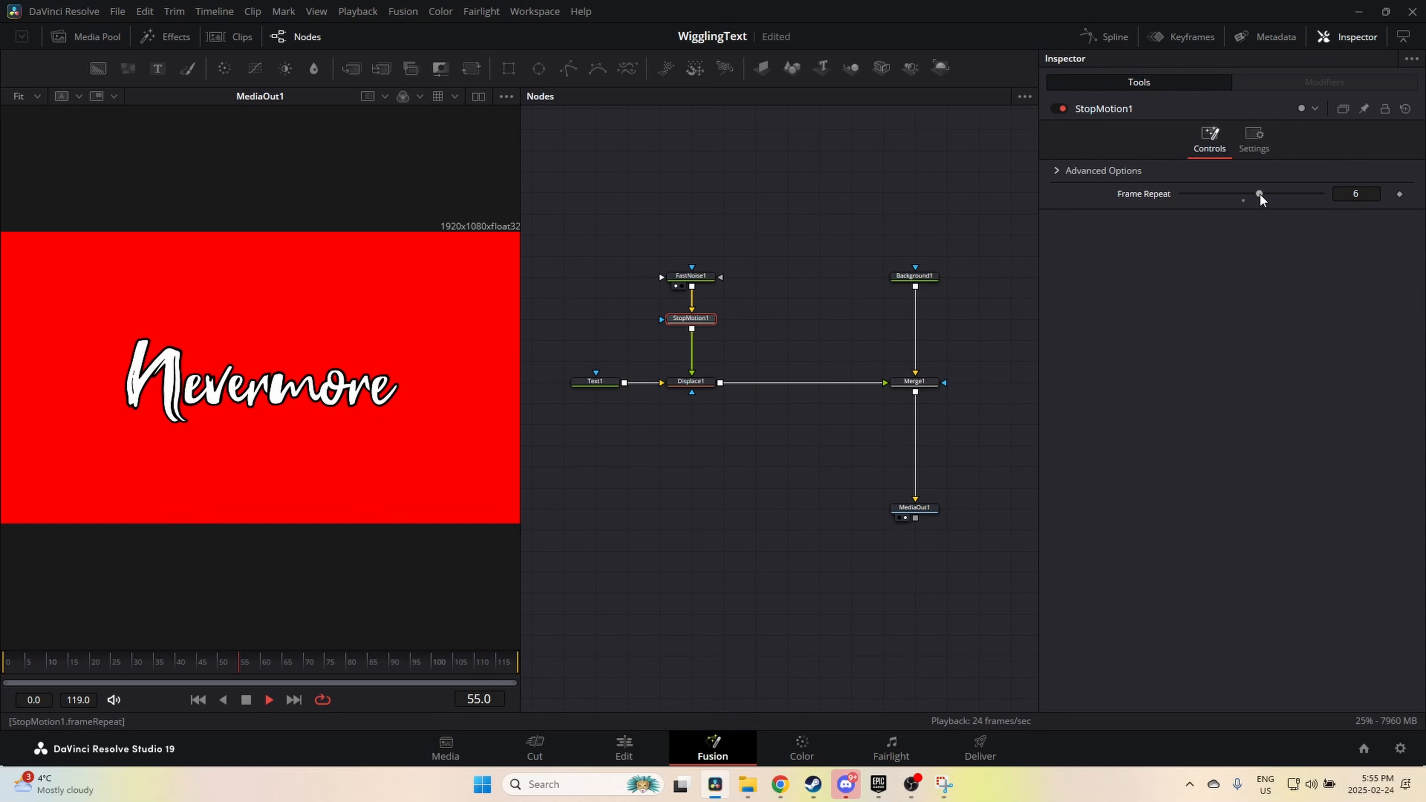
pyautogui.moveTo(1260, 194); pyautogui.dragTo(1275, 195)
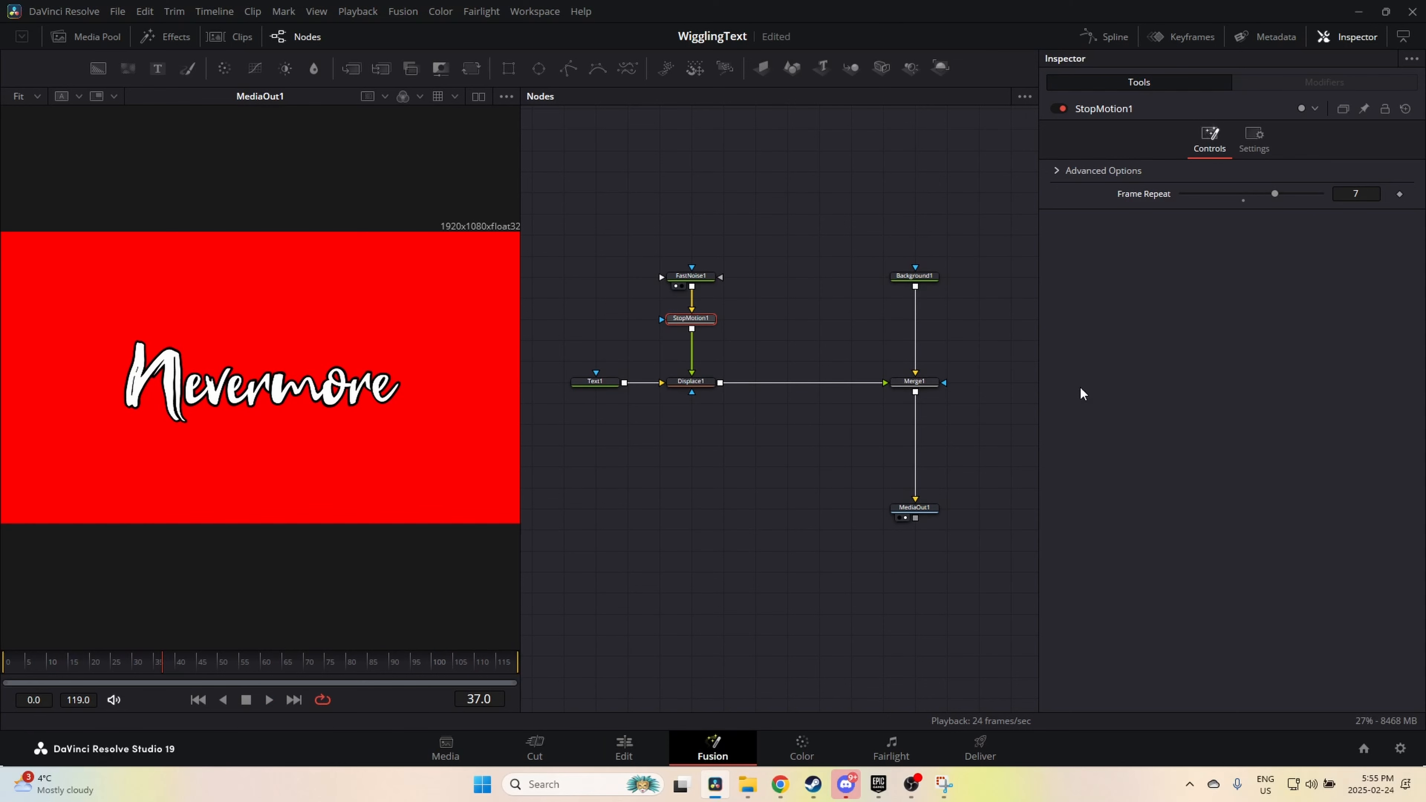
# Step: On the Edit page, add a new Fusion Composition on track V1 directly after the last clip
pyautogui.click(624, 747)
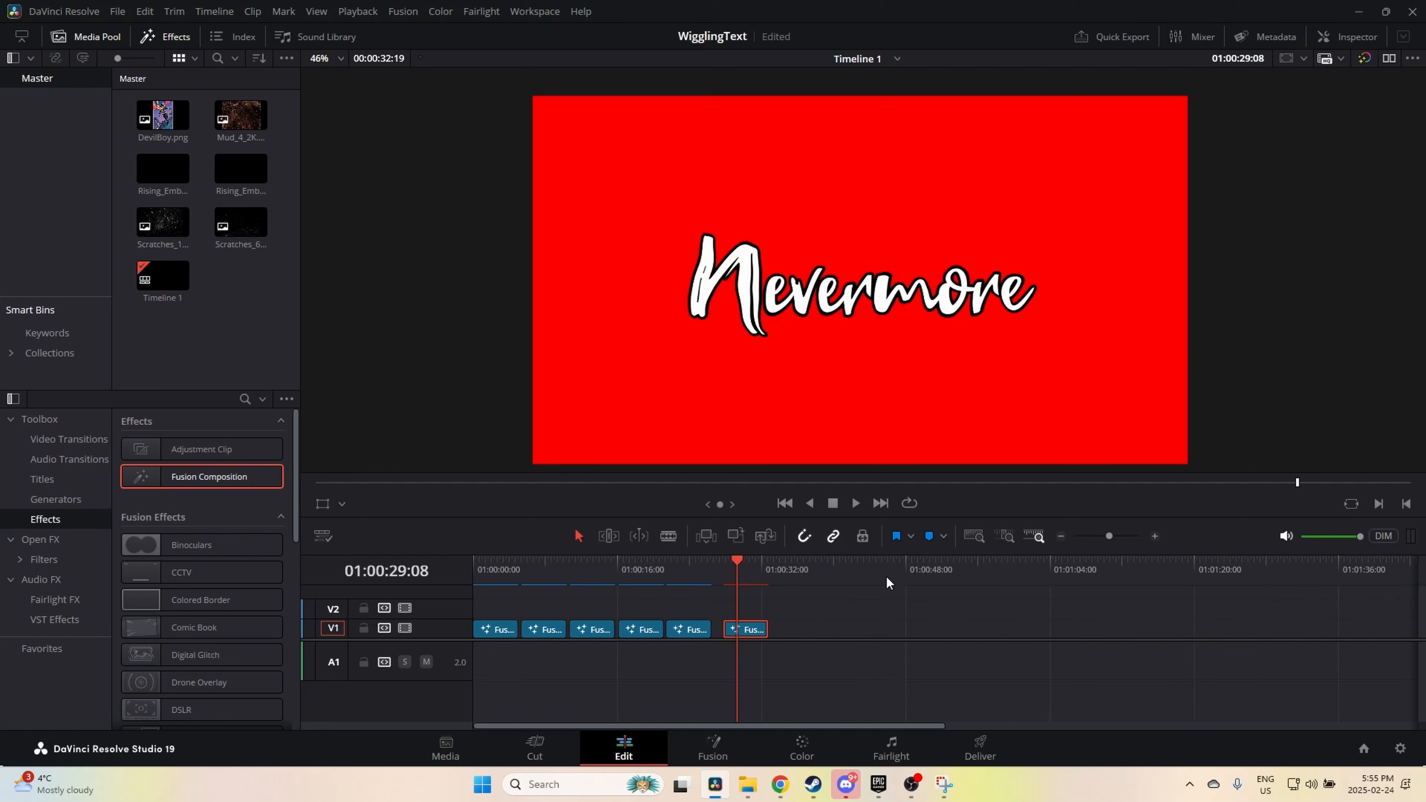
pyautogui.moveTo(541, 576); pyautogui.dragTo(769, 574)
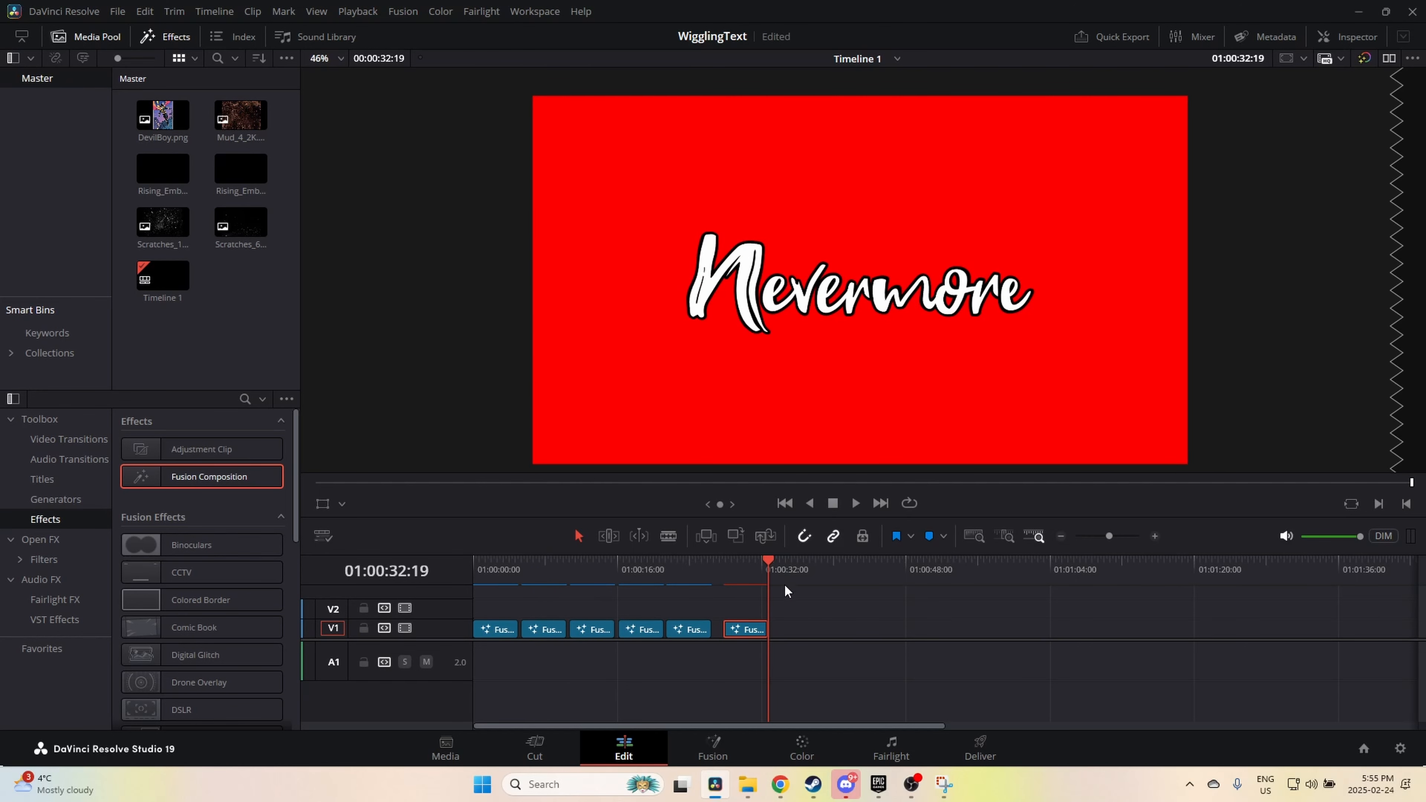
pyautogui.press('Right')
pyautogui.press('Right')
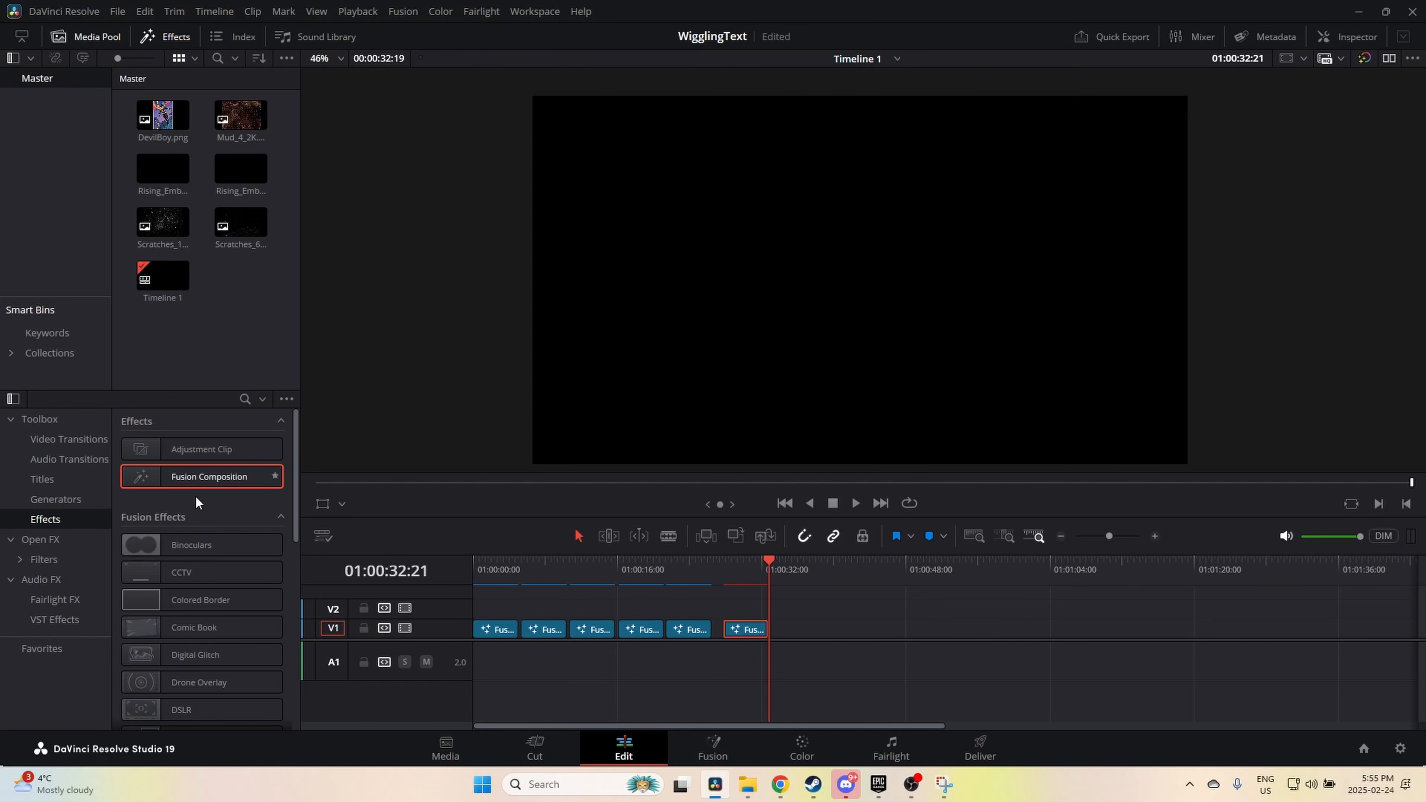
pyautogui.moveTo(236, 480); pyautogui.dragTo(775, 649)
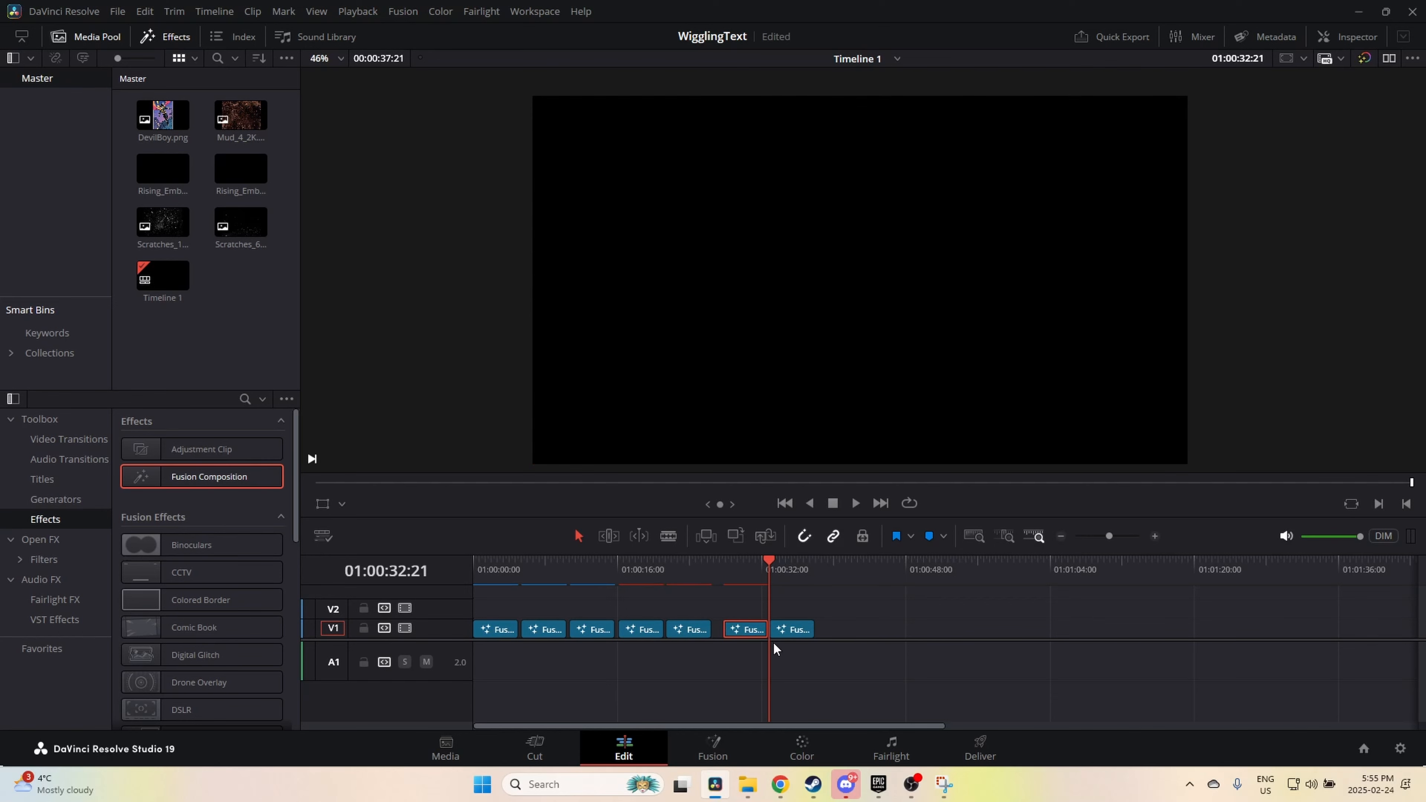
# Step: Open the newly added Fusion Composition clip on the Fusion page
pyautogui.scroll(5, 775, 649)
pyautogui.rightClick(1003, 630)
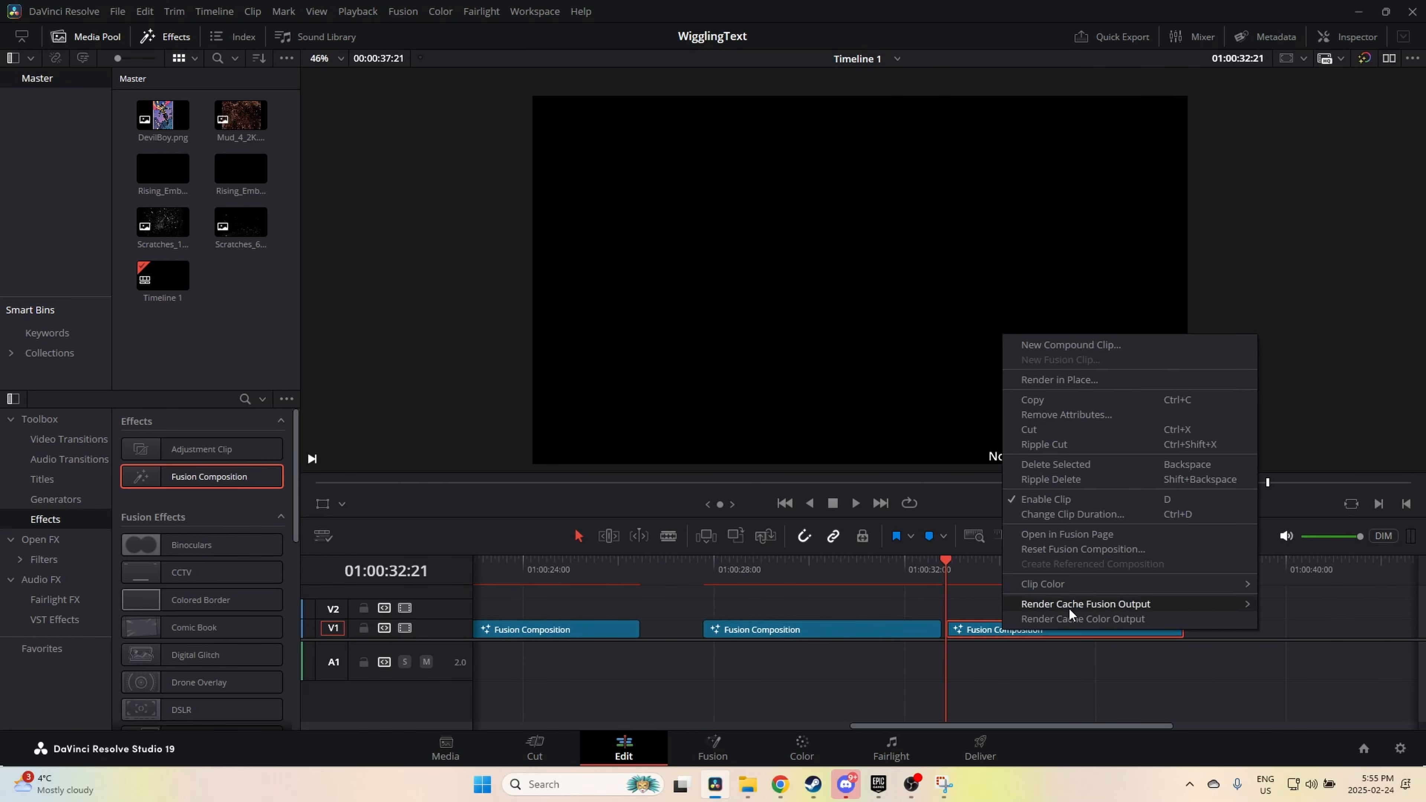
pyautogui.click(1094, 534)
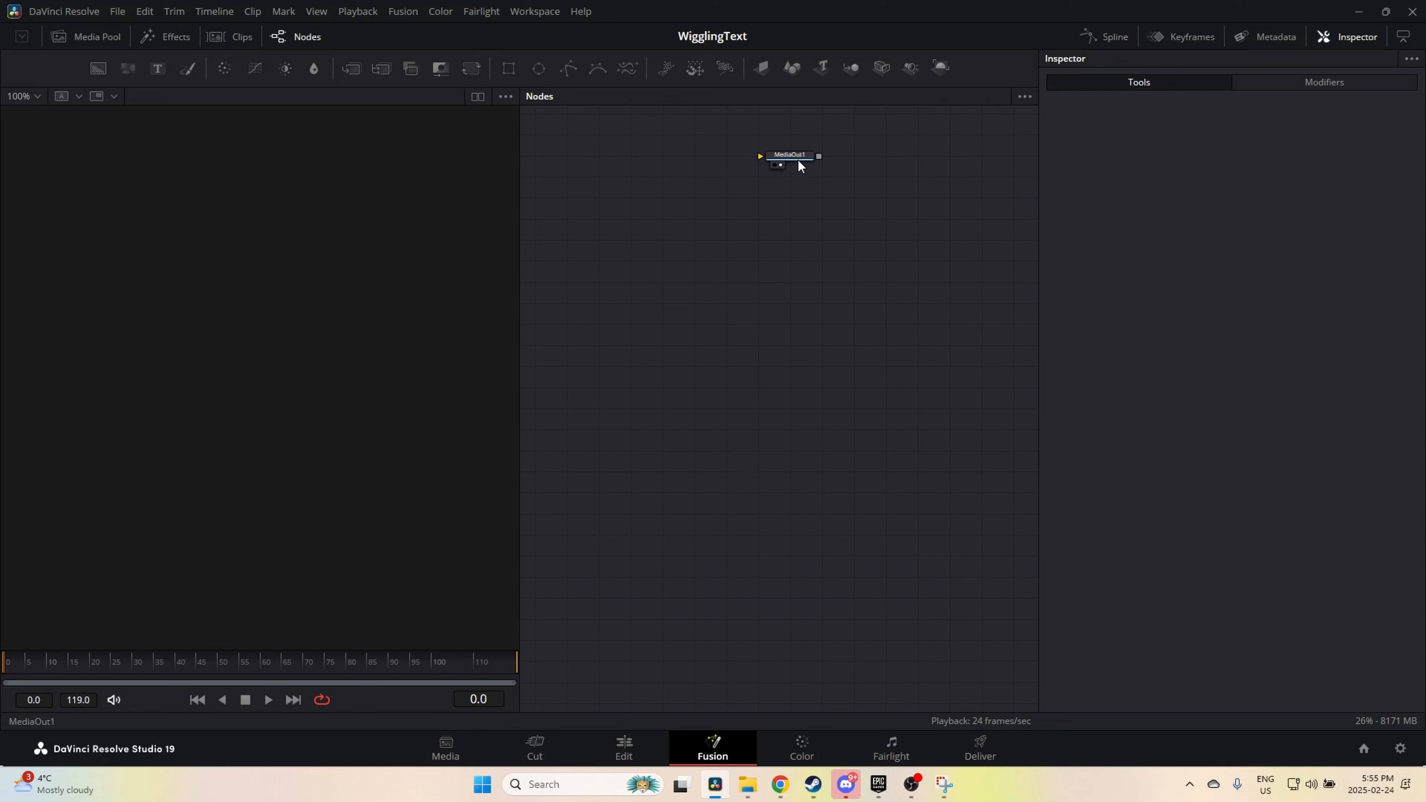
# Step: Add a Background node above MediaOut1 and connect its output to MediaOut1
pyautogui.moveTo(798, 158); pyautogui.dragTo(894, 432)
pyautogui.moveTo(98, 68); pyautogui.dragTo(897, 256)
pyautogui.moveTo(899, 391); pyautogui.dragTo(886, 421)
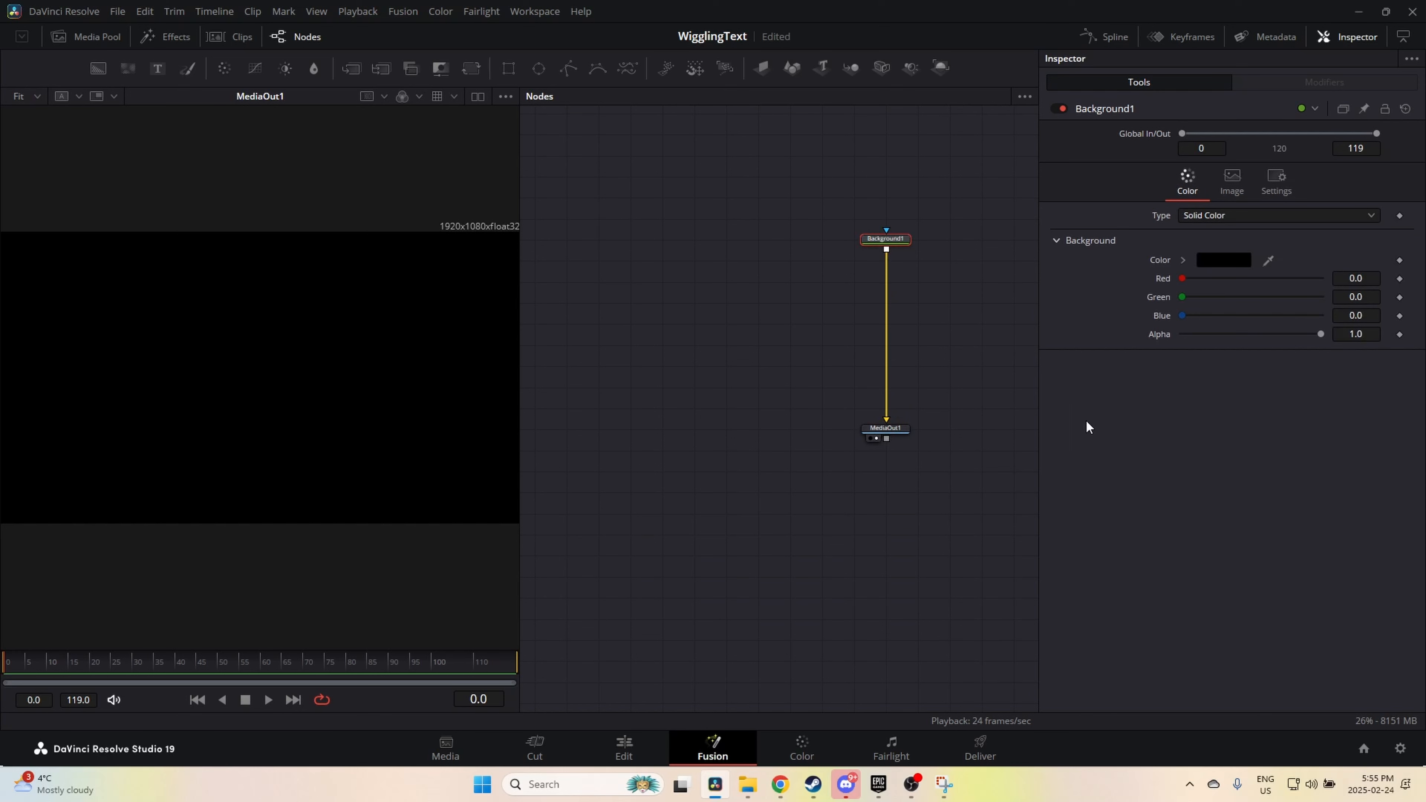
pyautogui.moveTo(819, 410); pyautogui.dragTo(846, 503)
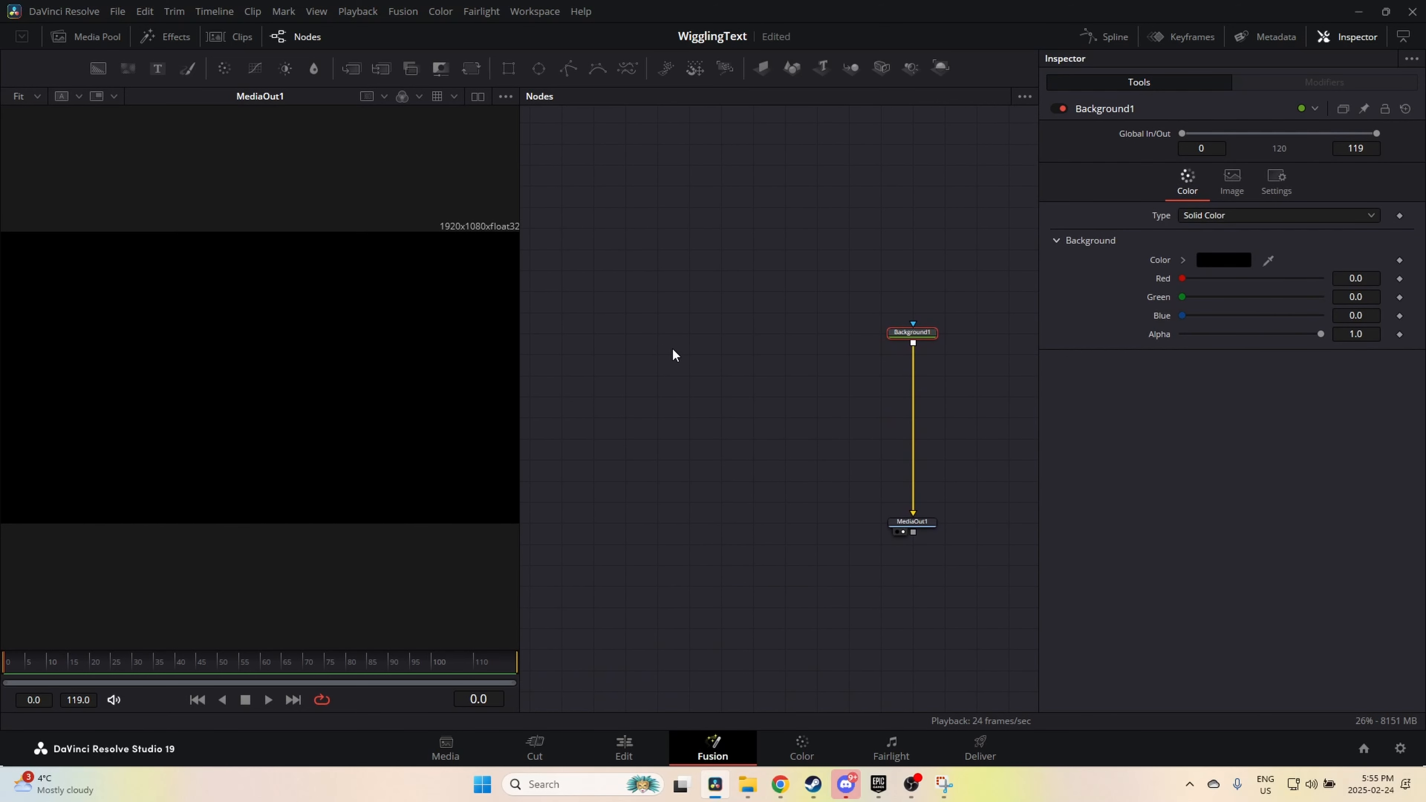
# Step: Add an sText node beside Background1 and try to merge it directly with Background1's output
pyautogui.hotkey('shift', 'space')
pyautogui.write('stop')
pyautogui.press('BackSpace')
pyautogui.press('BackSpace')
pyautogui.press('BackSpace')
pyautogui.press('BackSpace')
pyautogui.write('sTex')
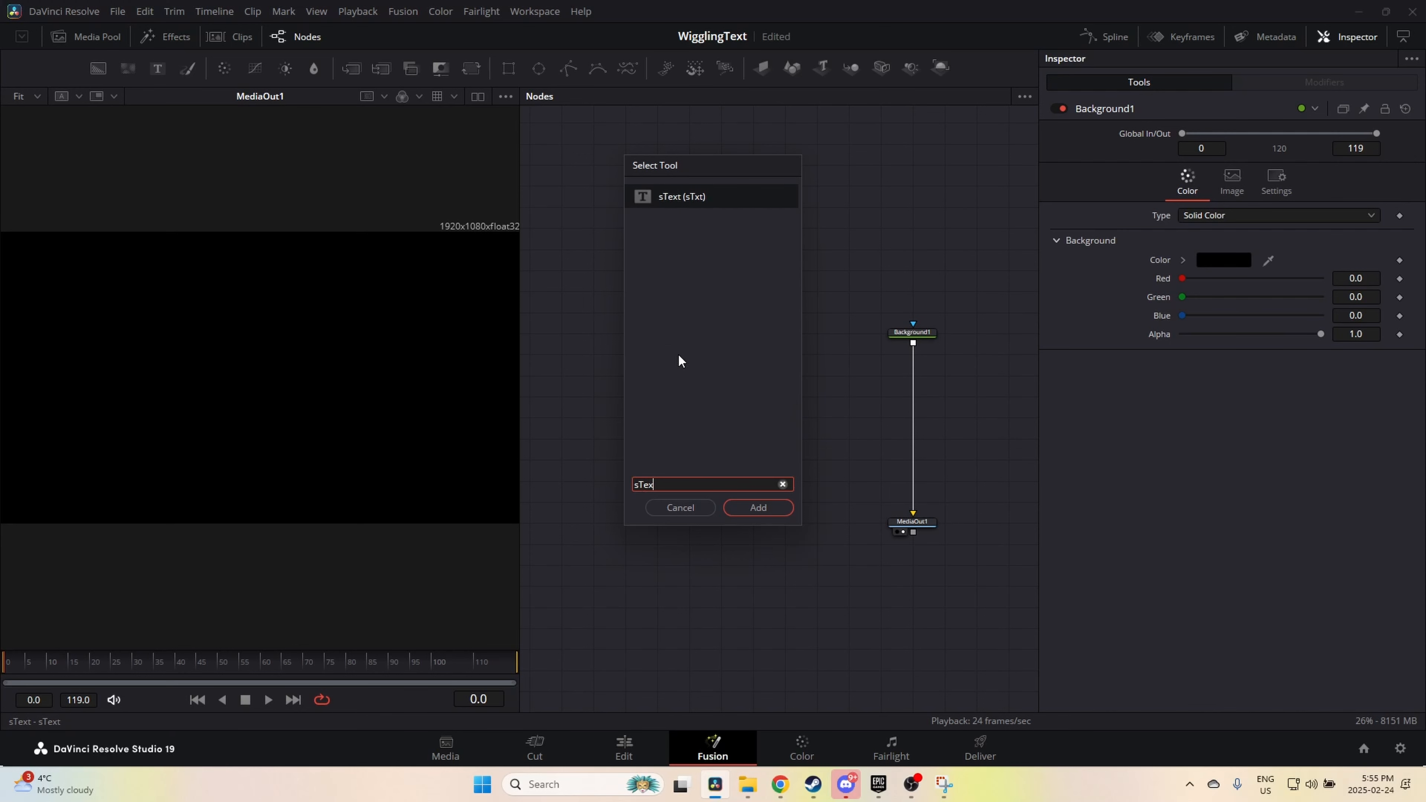
pyautogui.press('Return')
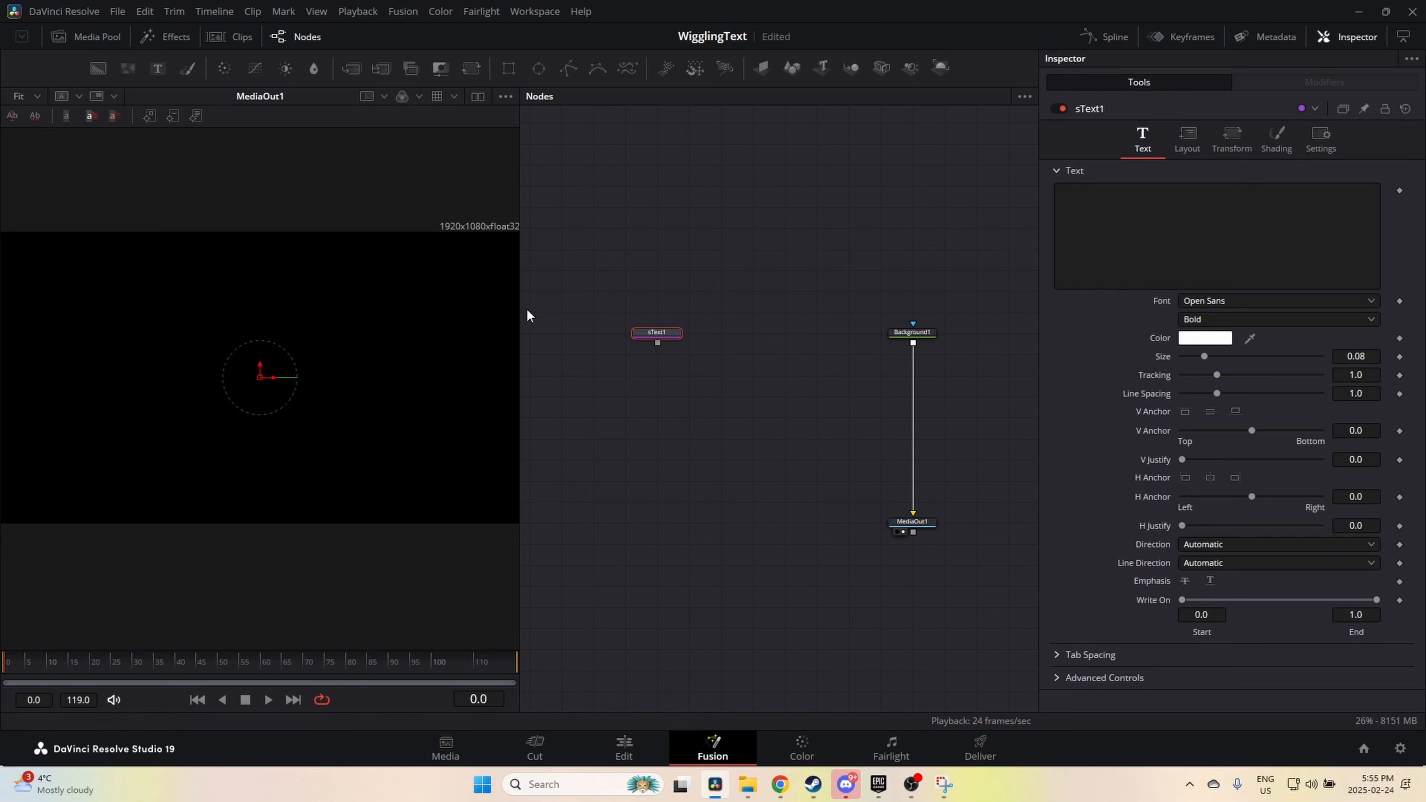
pyautogui.moveTo(653, 332); pyautogui.dragTo(669, 365)
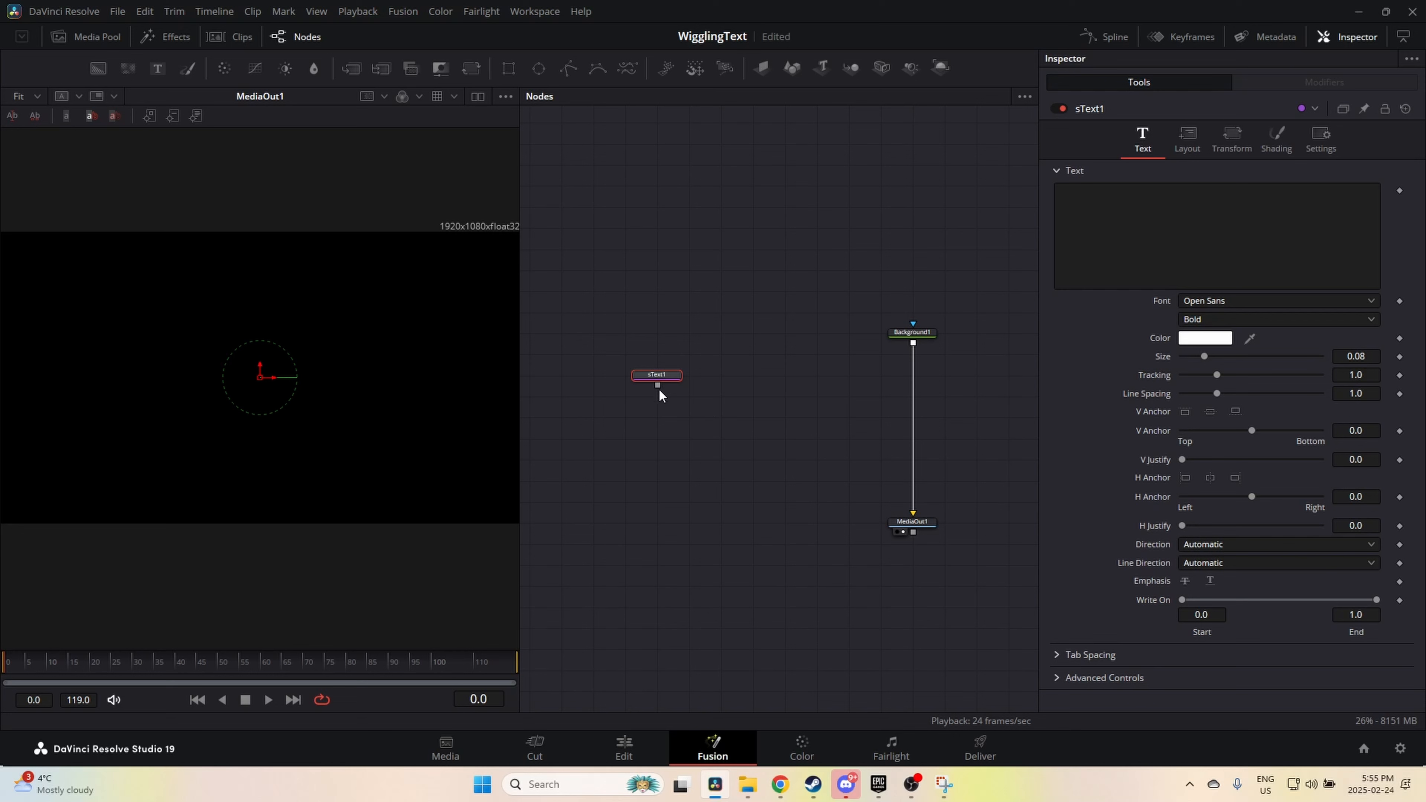
pyautogui.moveTo(658, 386); pyautogui.dragTo(915, 348)
# Step: Enter "Oldies 106.5" as sText1's text and show that node in the viewer
pyautogui.click(1179, 245)
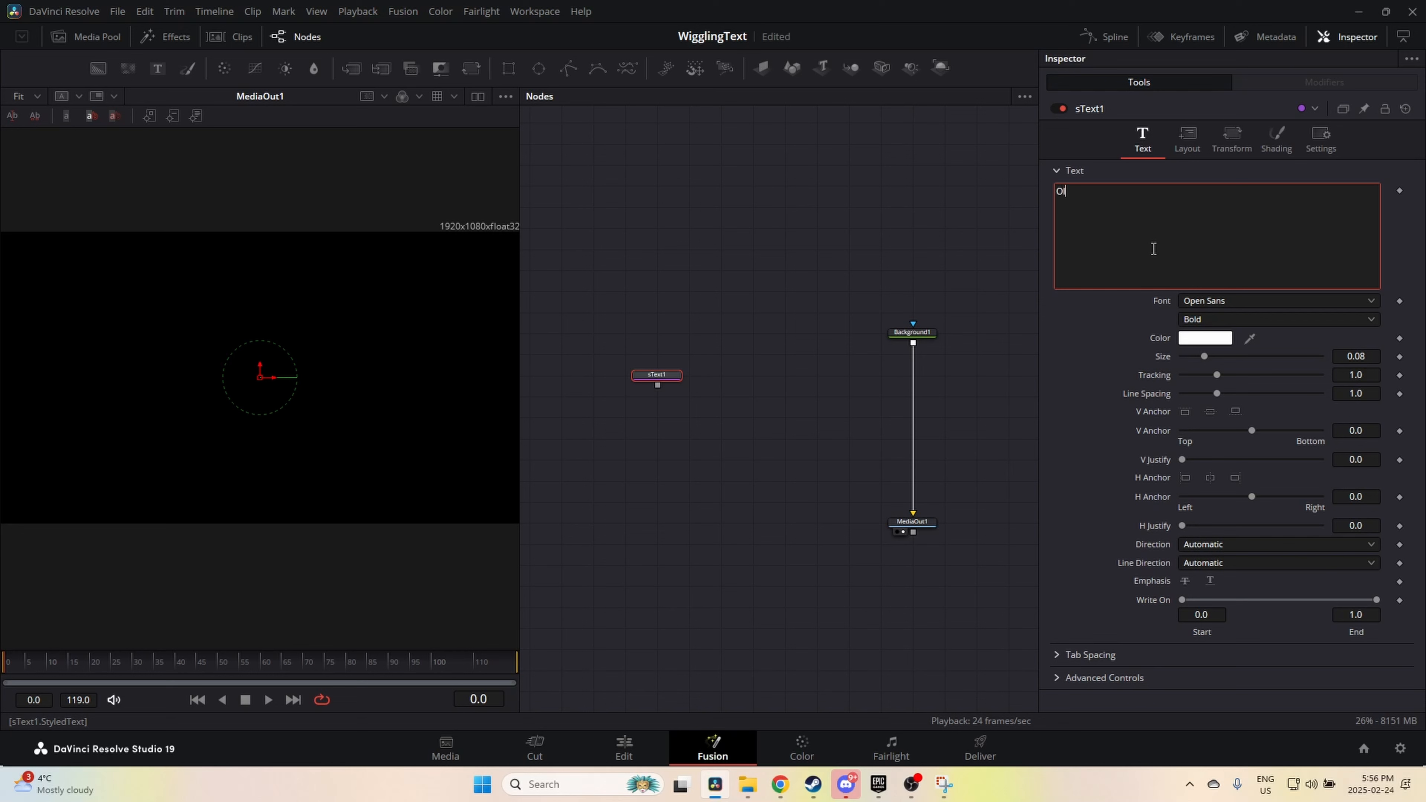
pyautogui.write('06.51')
# Step: Browse the available fonts for sText1 and preview several of them on the Oldies 106.5 text
pyautogui.click(1262, 304)
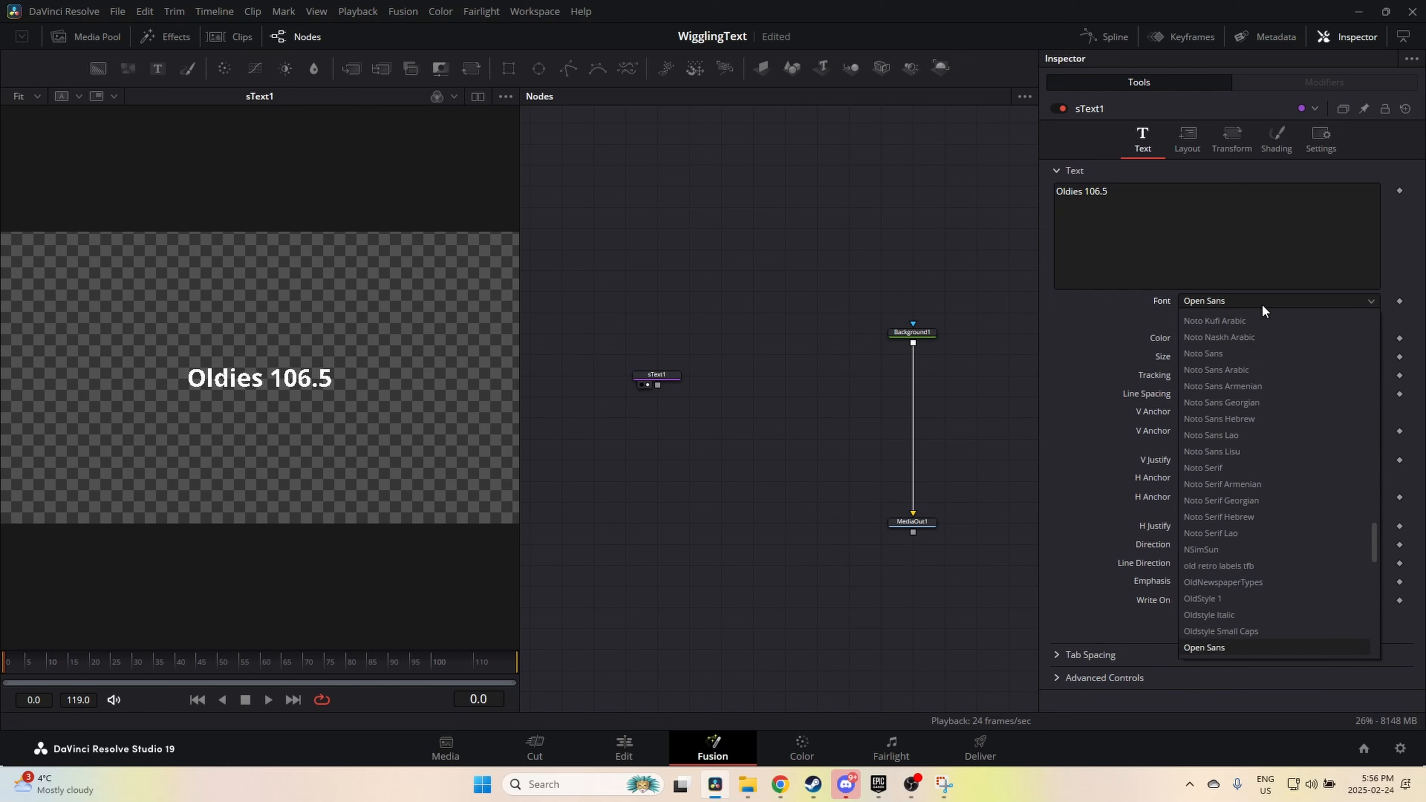
pyautogui.scroll(5, 1274, 336)
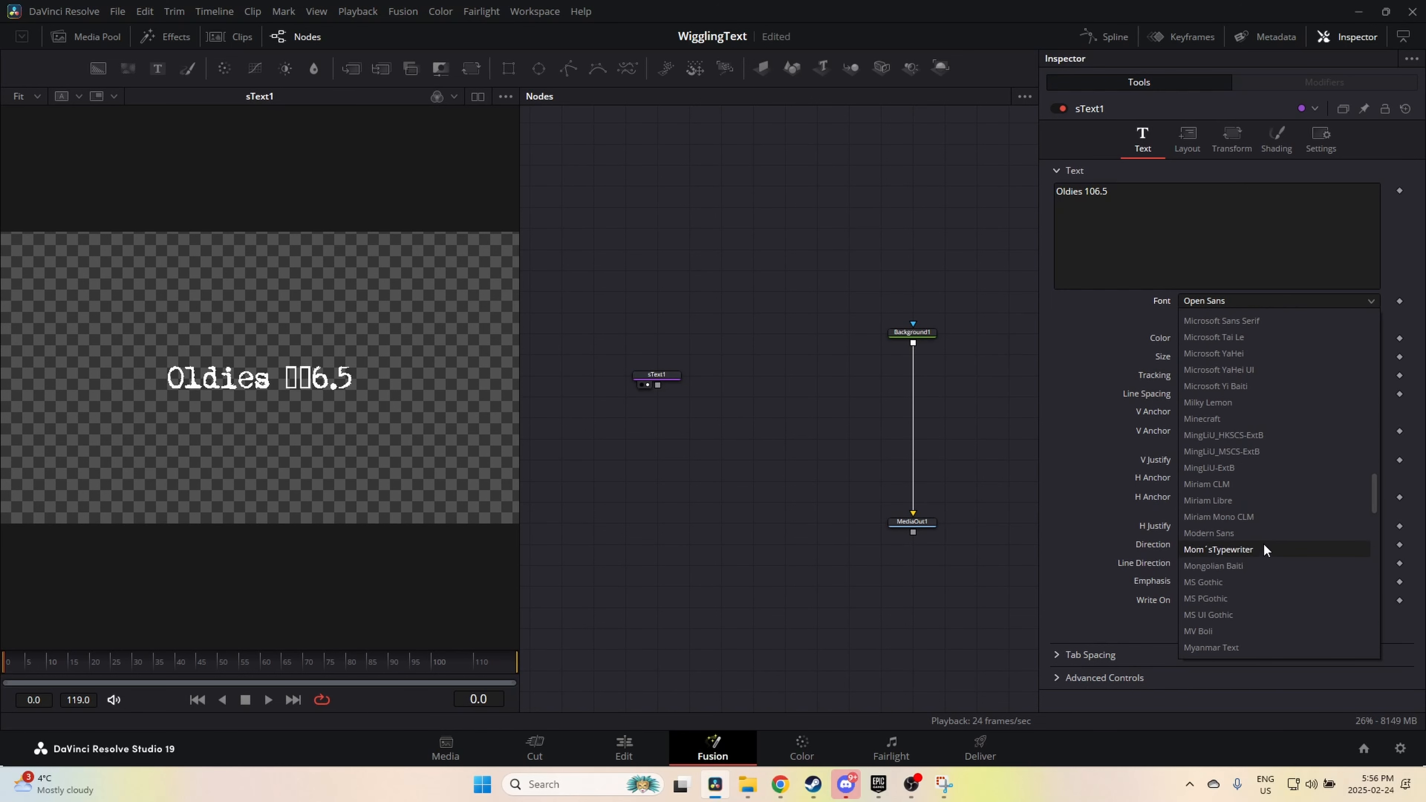
pyautogui.scroll(-5, 1264, 543)
pyautogui.scroll(-10, 1258, 540)
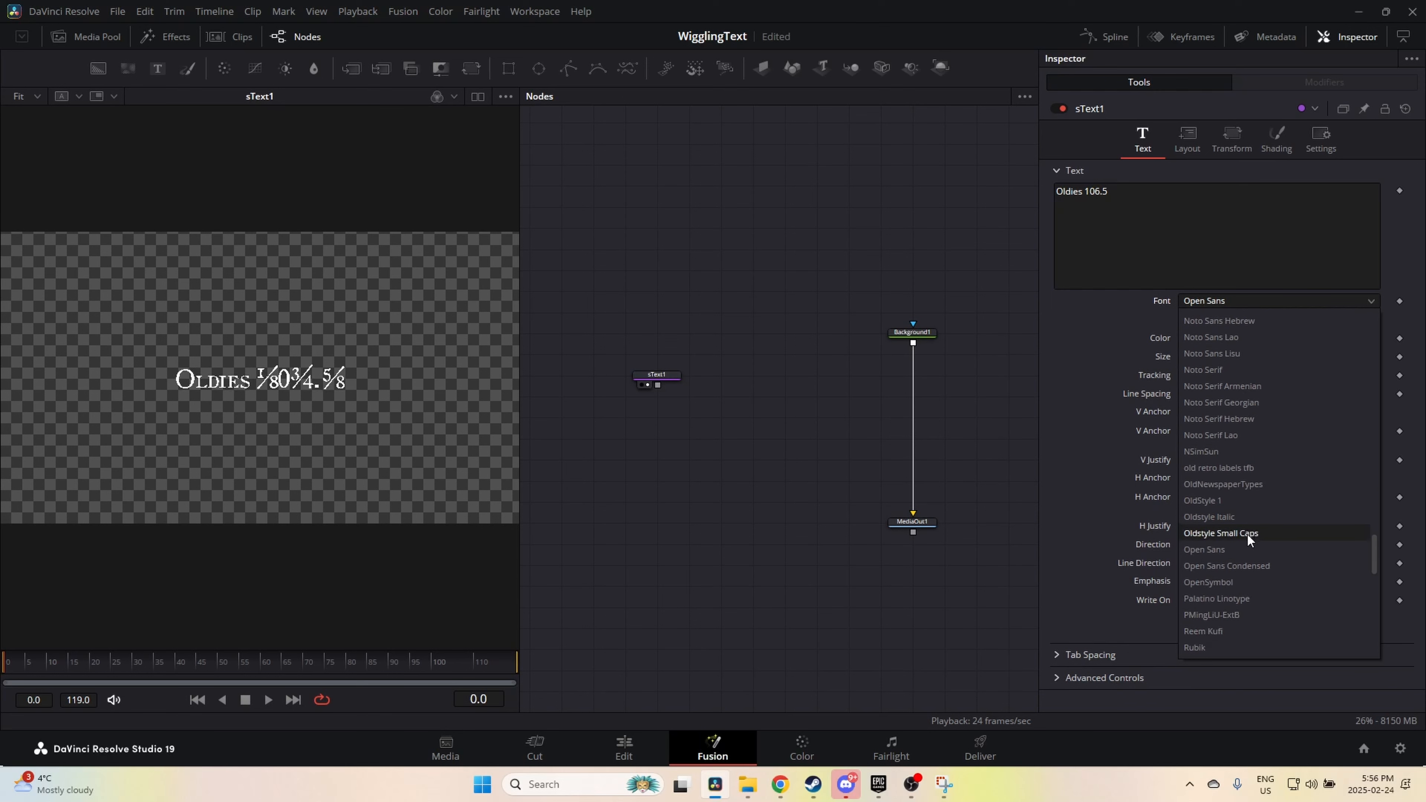
pyautogui.scroll(-3, 1248, 525)
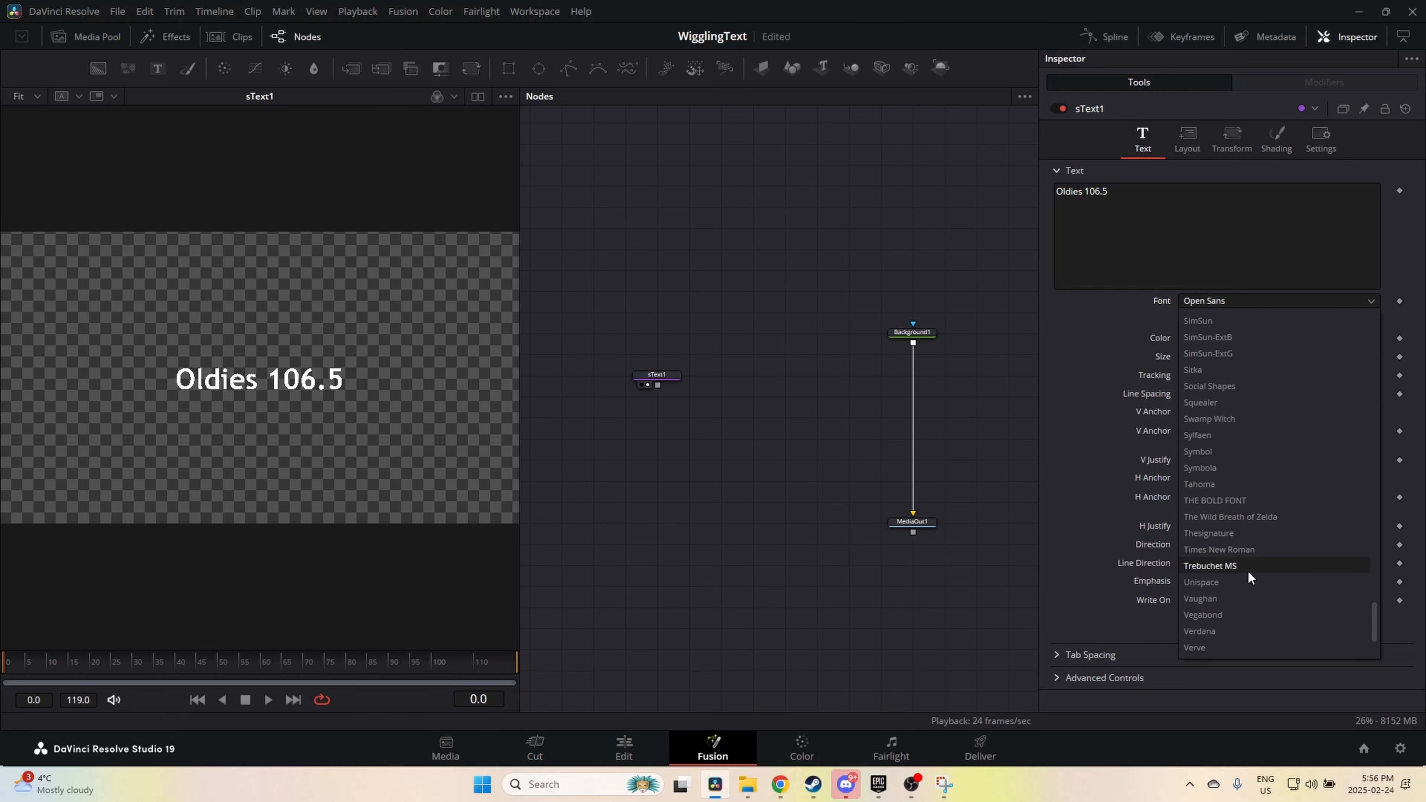
pyautogui.scroll(-2, 1244, 602)
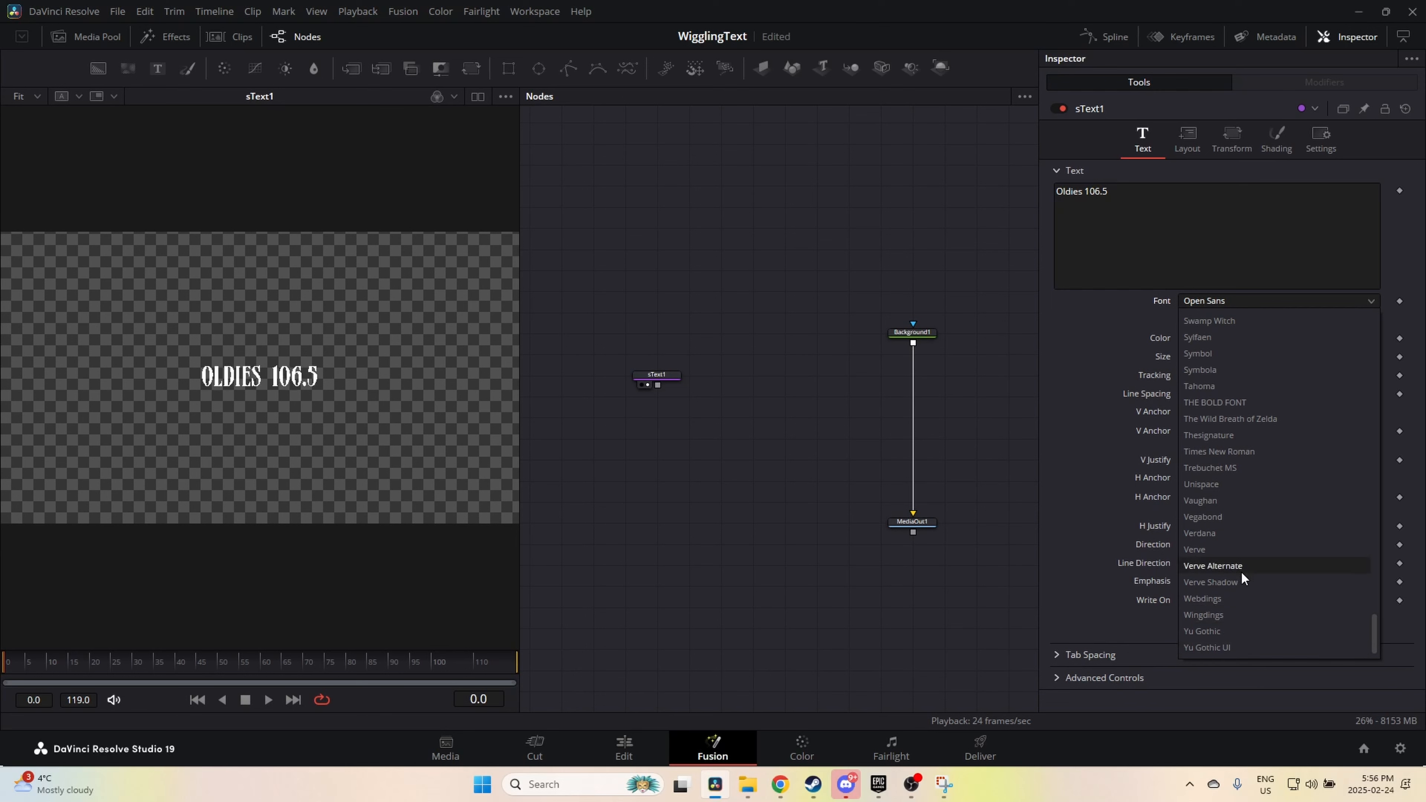
pyautogui.scroll(10, 1234, 383)
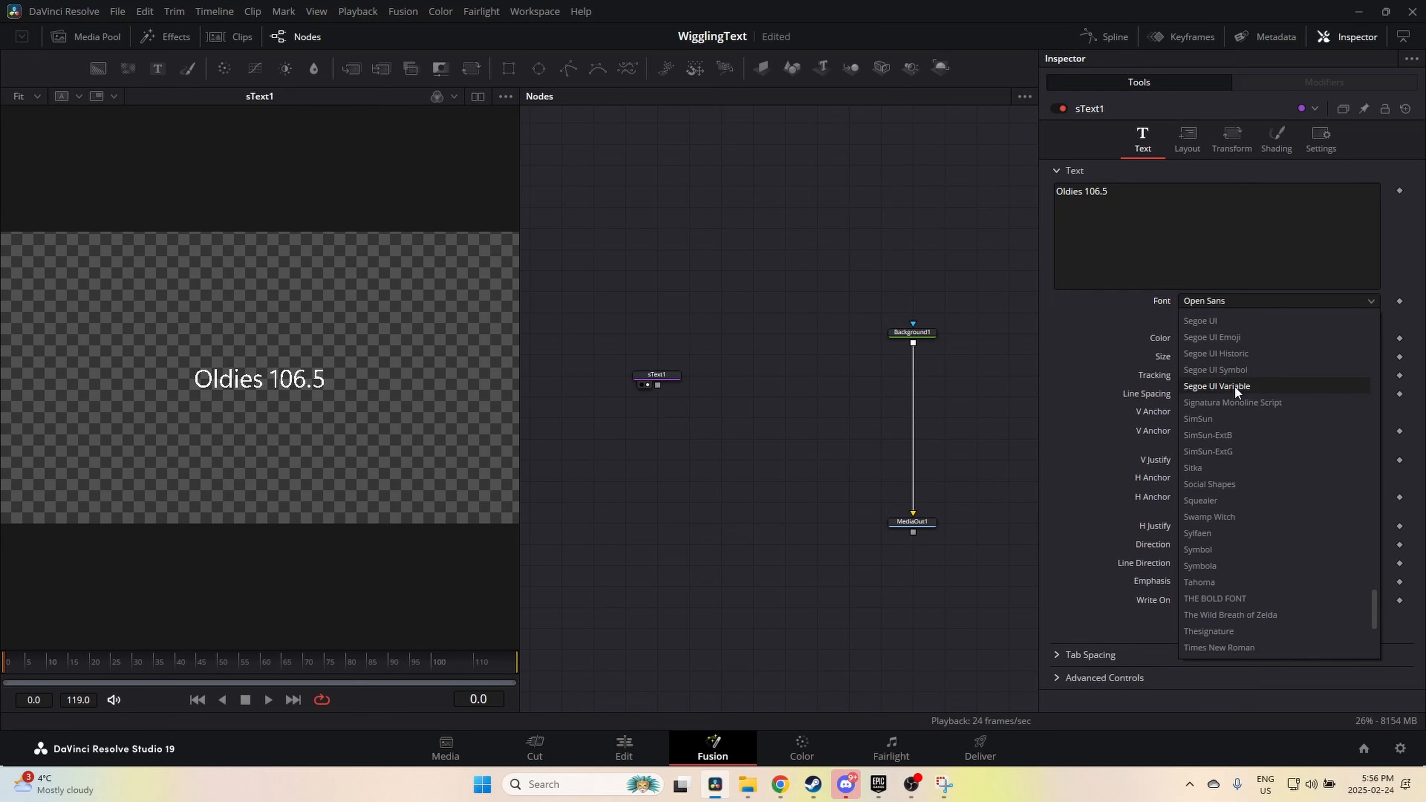
pyautogui.moveTo(1374, 563); pyautogui.dragTo(1345, 254)
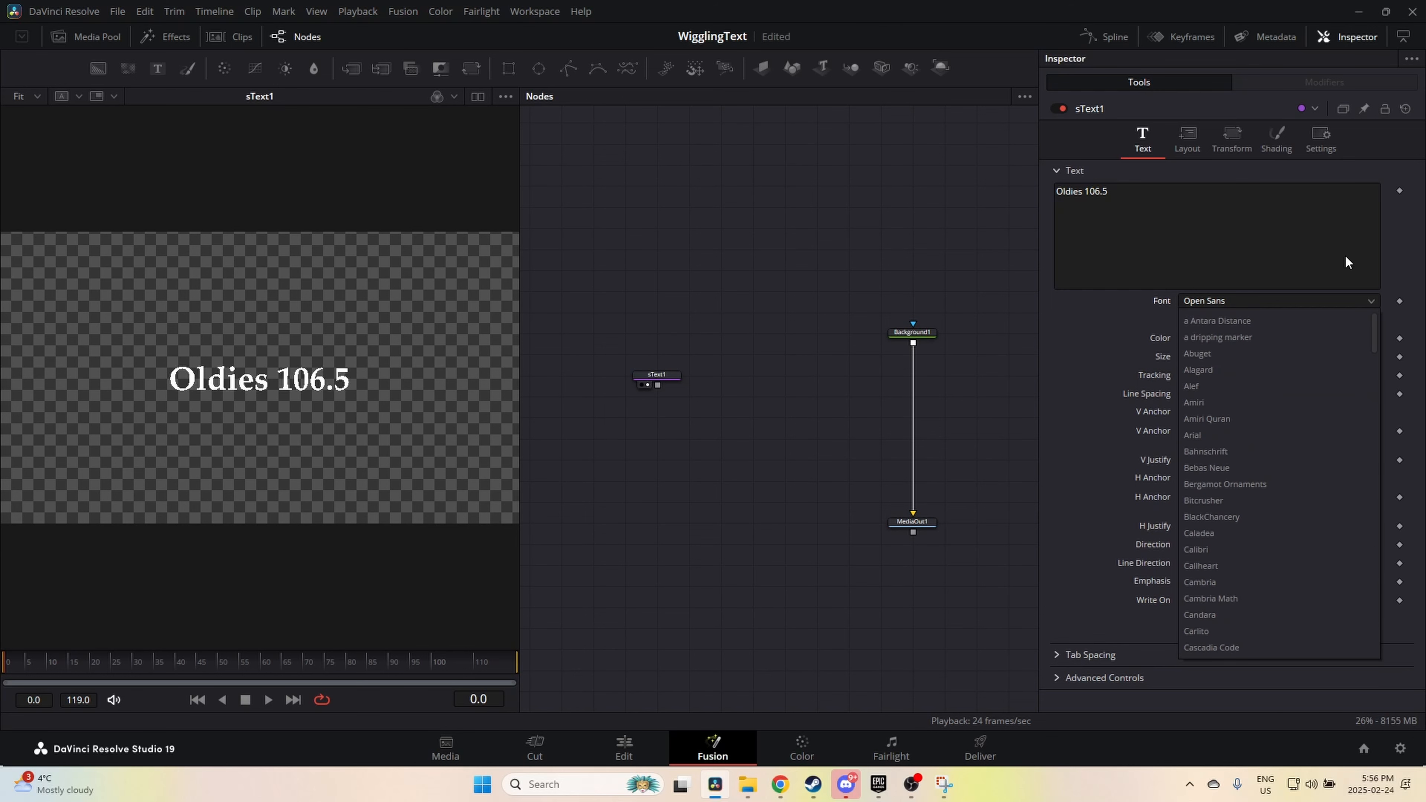
pyautogui.click(1256, 301)
pyautogui.click(1256, 301)
pyautogui.click(1256, 318)
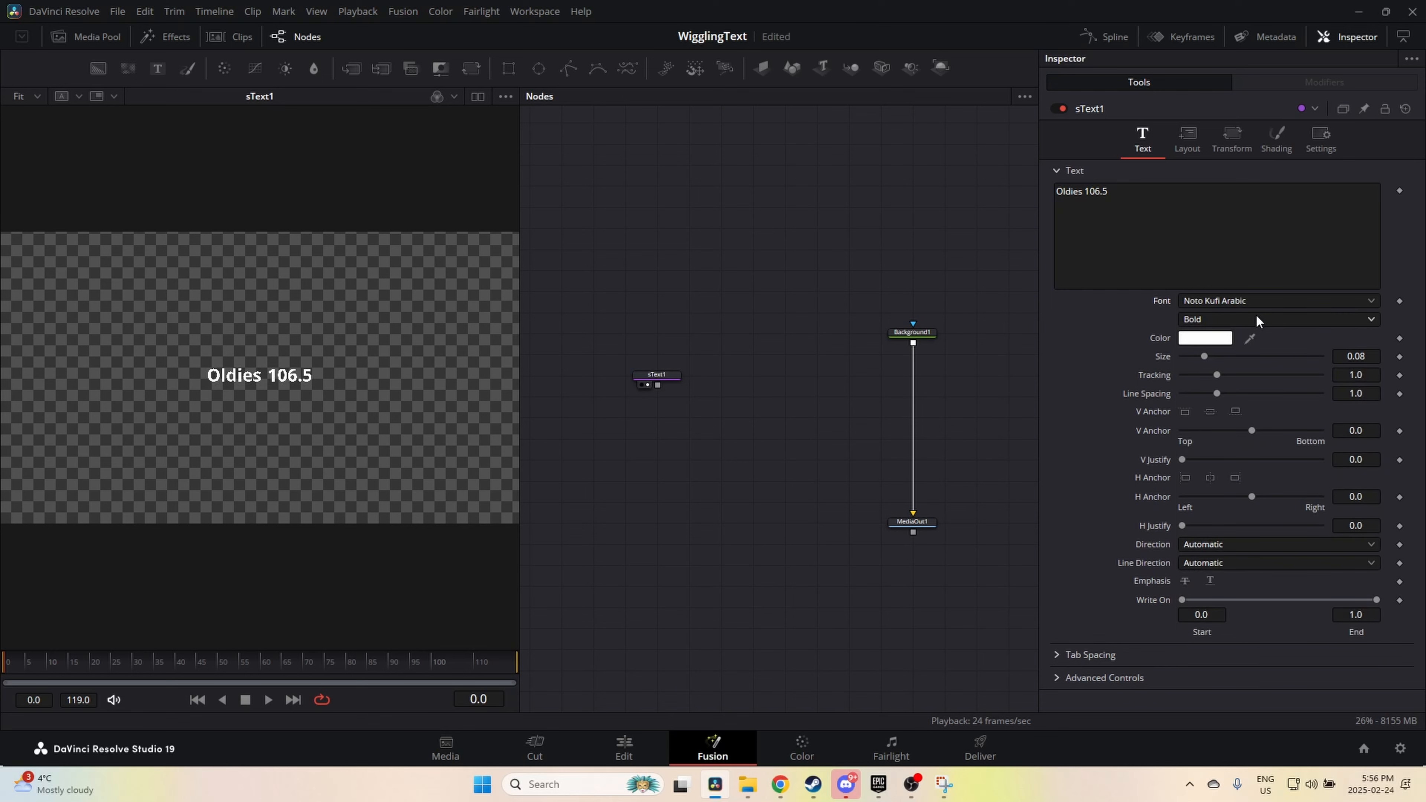
# Step: Try sText1's fonts one after another from a Antara Distance onward and settle on Excalibur Nouveau
pyautogui.click(1375, 302)
pyautogui.moveTo(1375, 556); pyautogui.dragTo(1364, 295)
pyautogui.click(1267, 320)
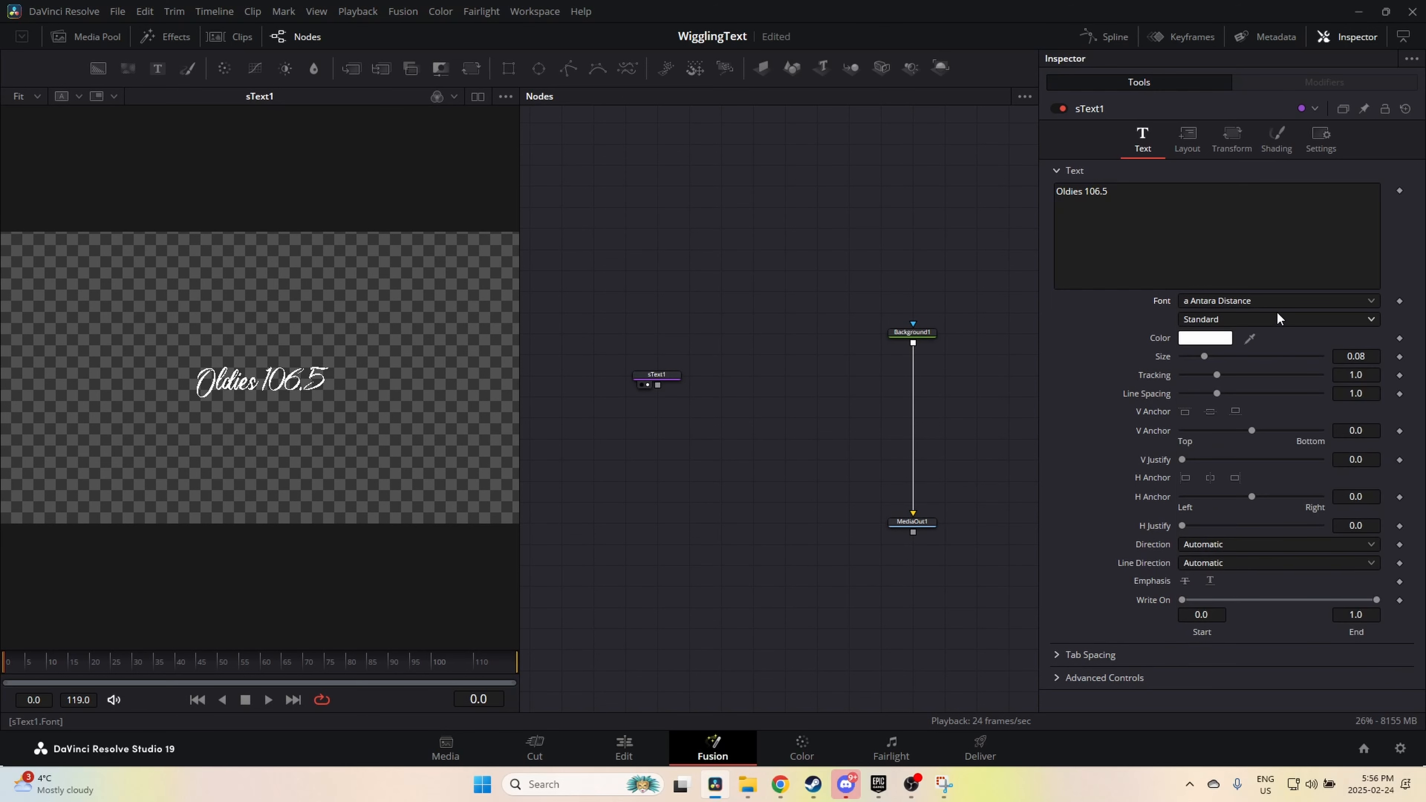
pyautogui.press('Down')
pyautogui.press('Down')
pyautogui.press('Down')
pyautogui.press('Down')
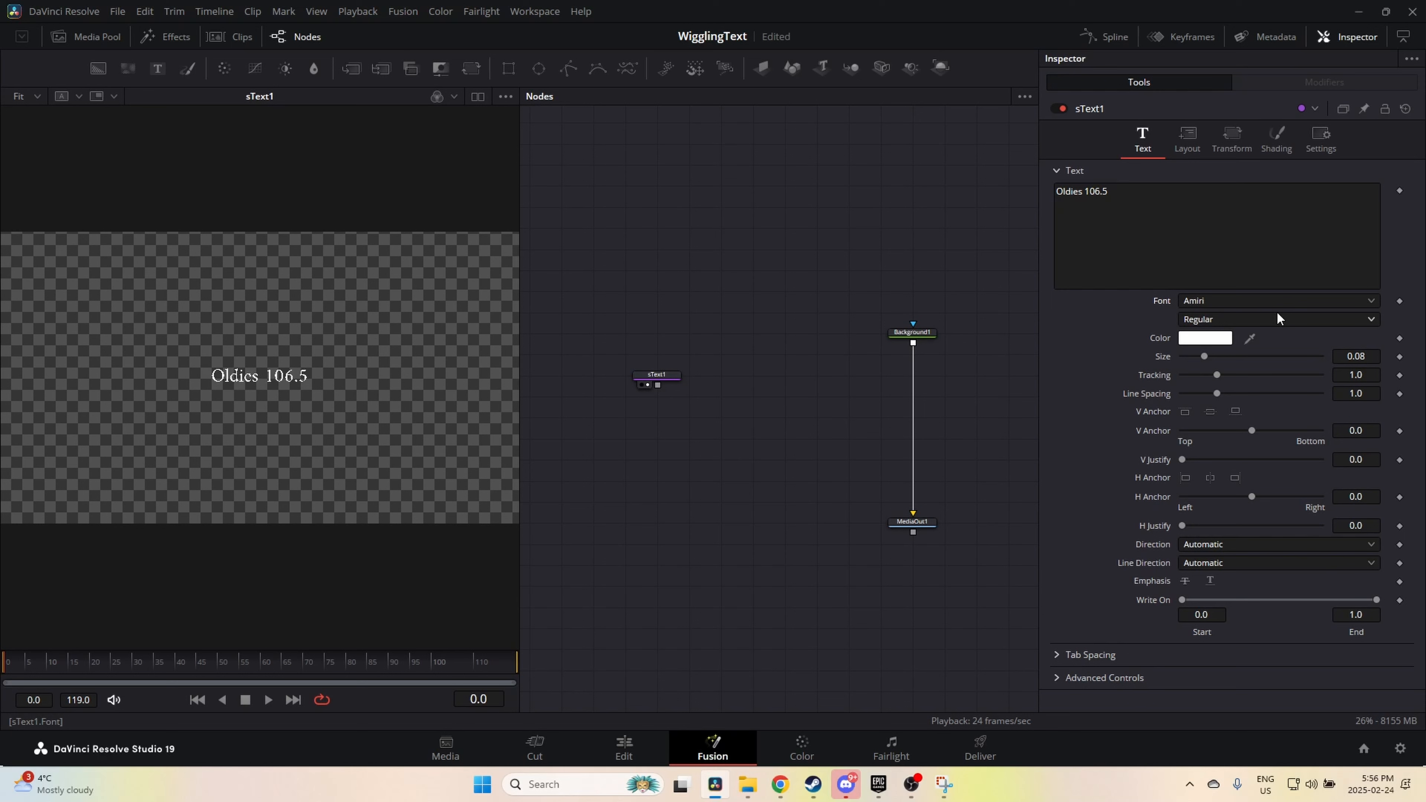
pyautogui.press('Down')
pyautogui.press('Down')
pyautogui.press('Down')
pyautogui.press('Down')
pyautogui.press('Down')
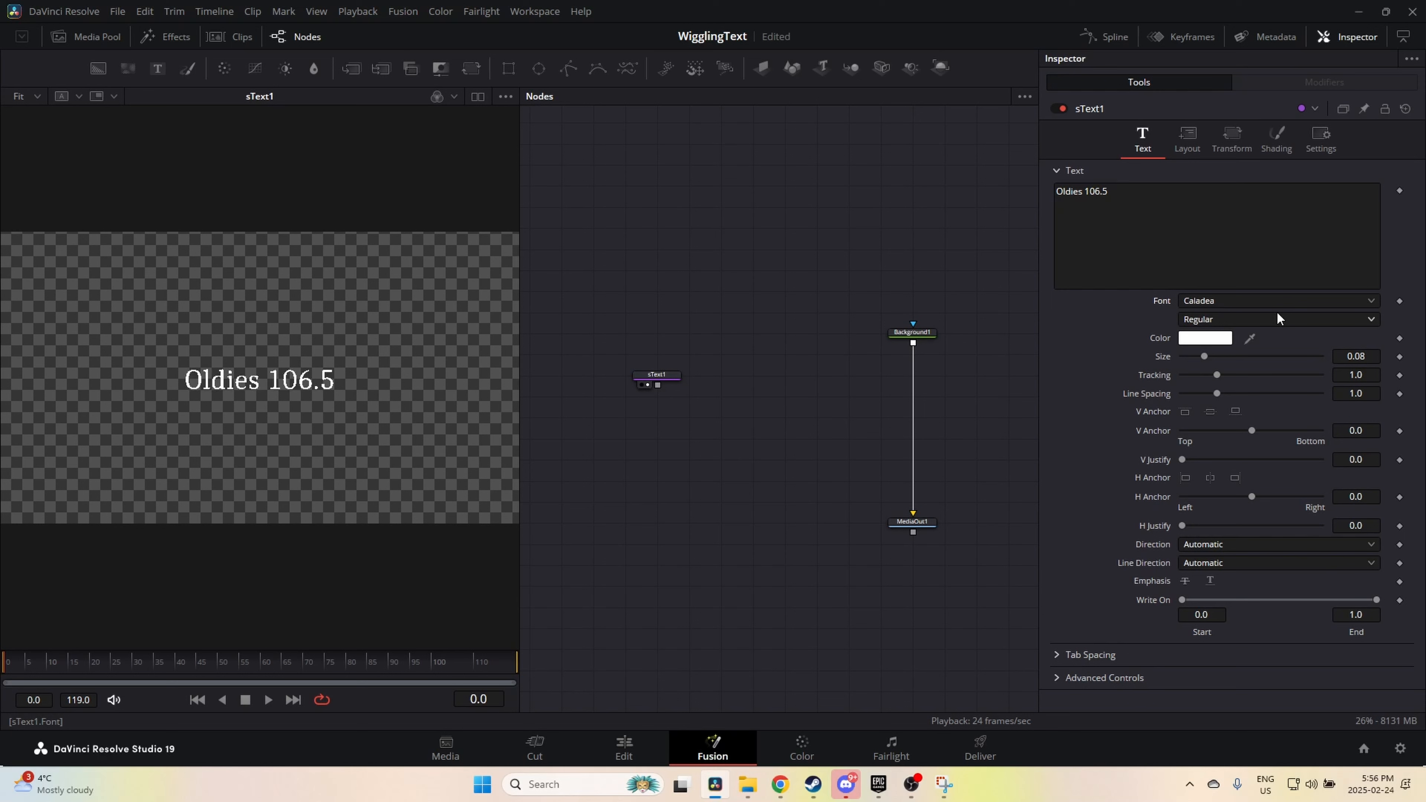
pyautogui.press('Down')
pyautogui.press('Down')
pyautogui.press('Down')
pyautogui.press('Down')
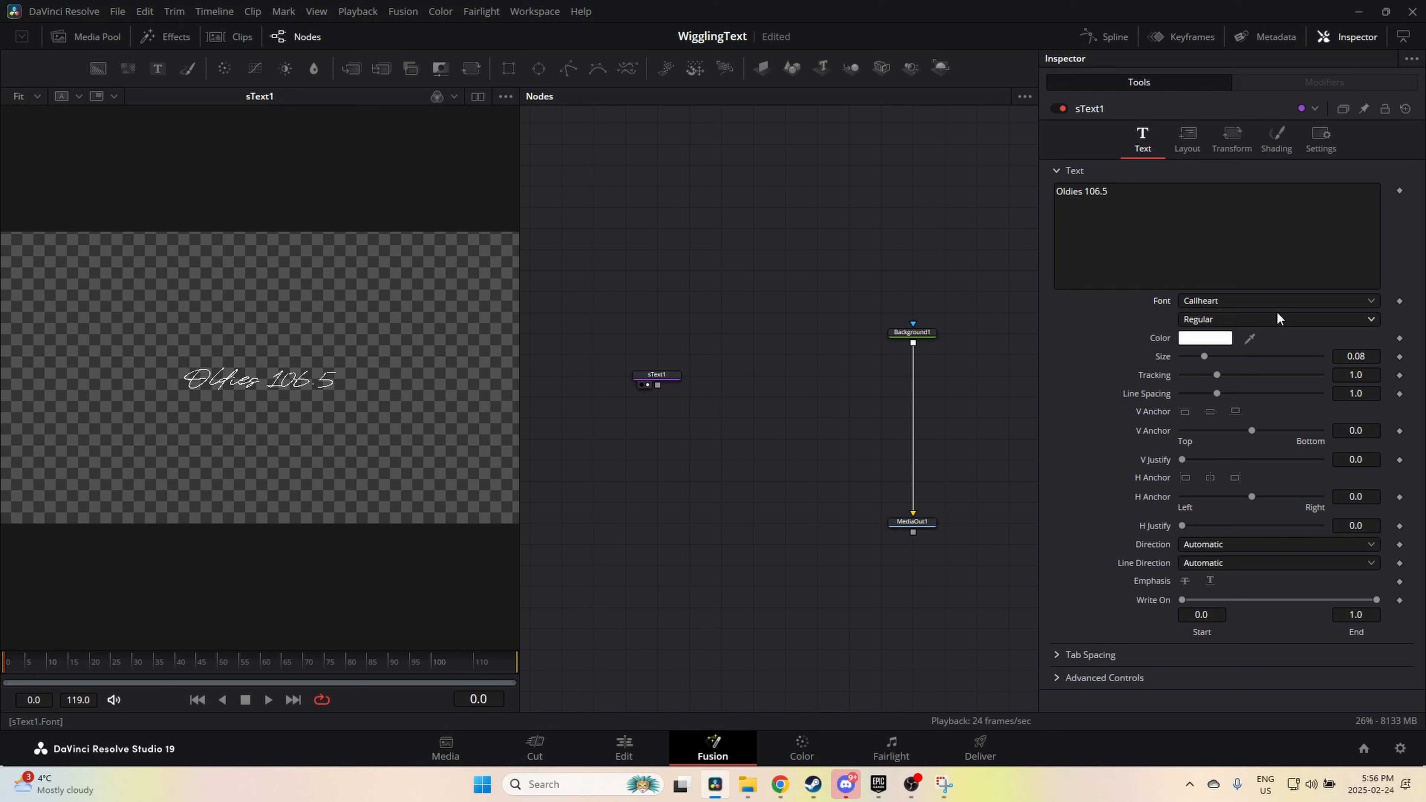
pyautogui.press('Down')
pyautogui.press('Down')
pyautogui.press('Down')
pyautogui.press('Down')
pyautogui.press('Down')
pyautogui.press('Down')
pyautogui.press('Down')
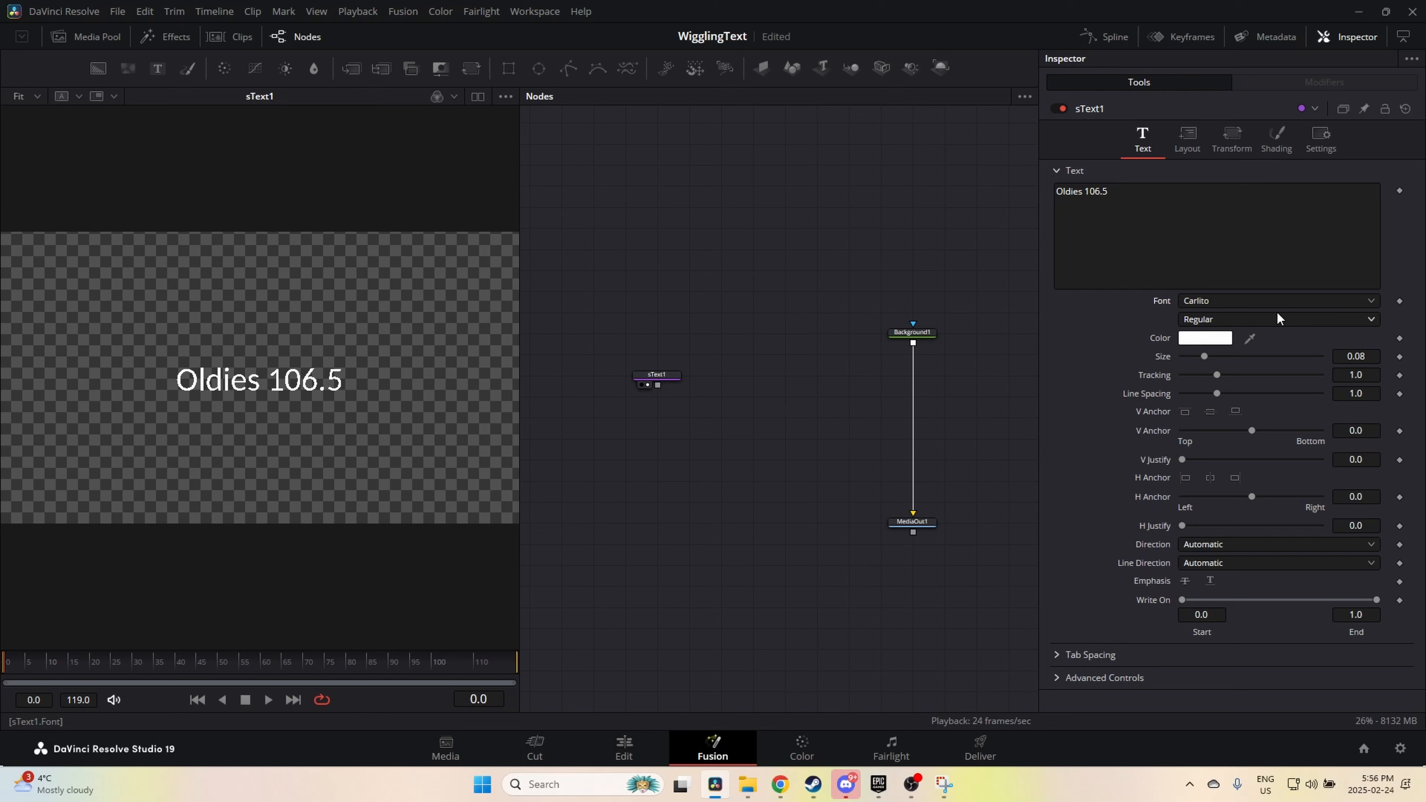
pyautogui.press('Down')
pyautogui.press('Down')
pyautogui.press('Down')
pyautogui.press('Down')
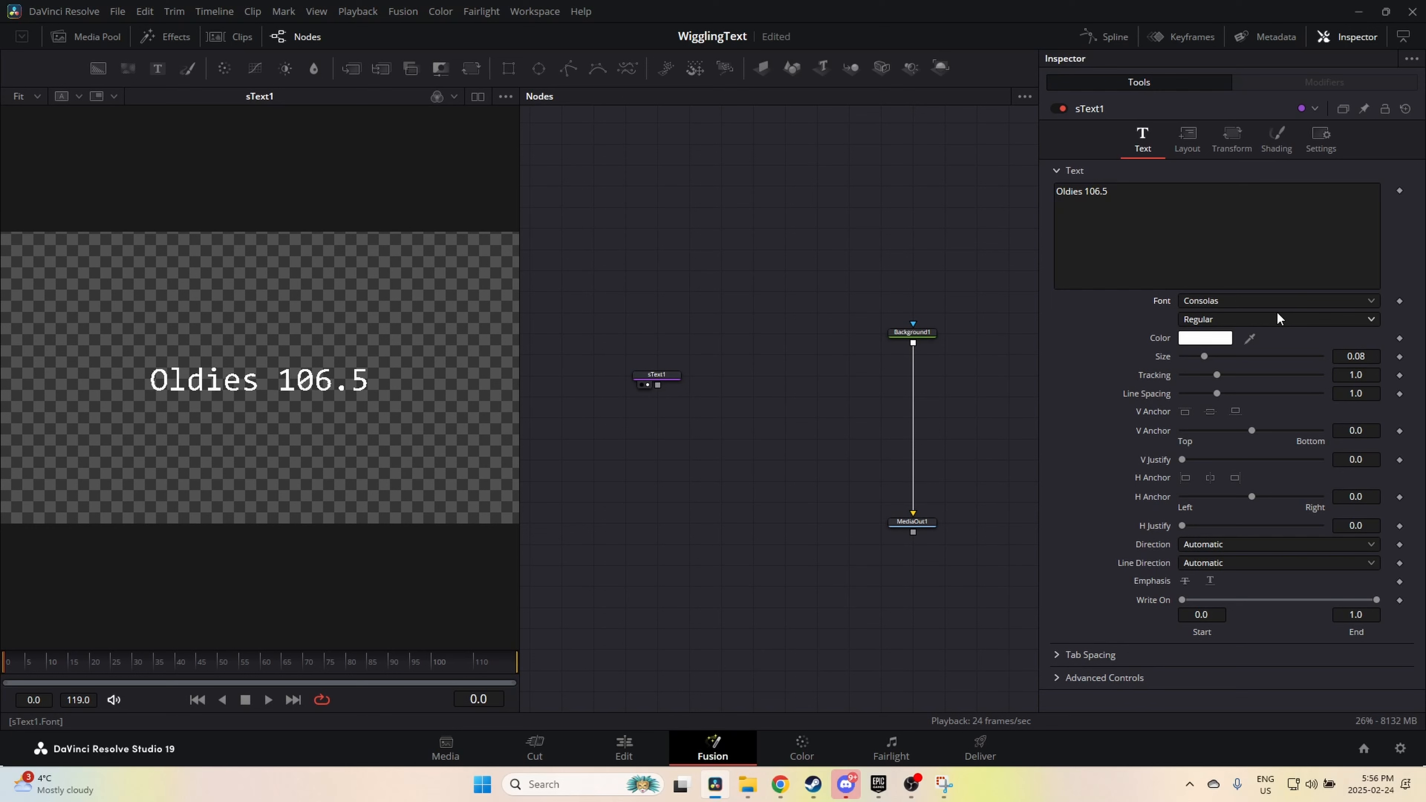
pyautogui.press('Down')
pyautogui.press('Down')
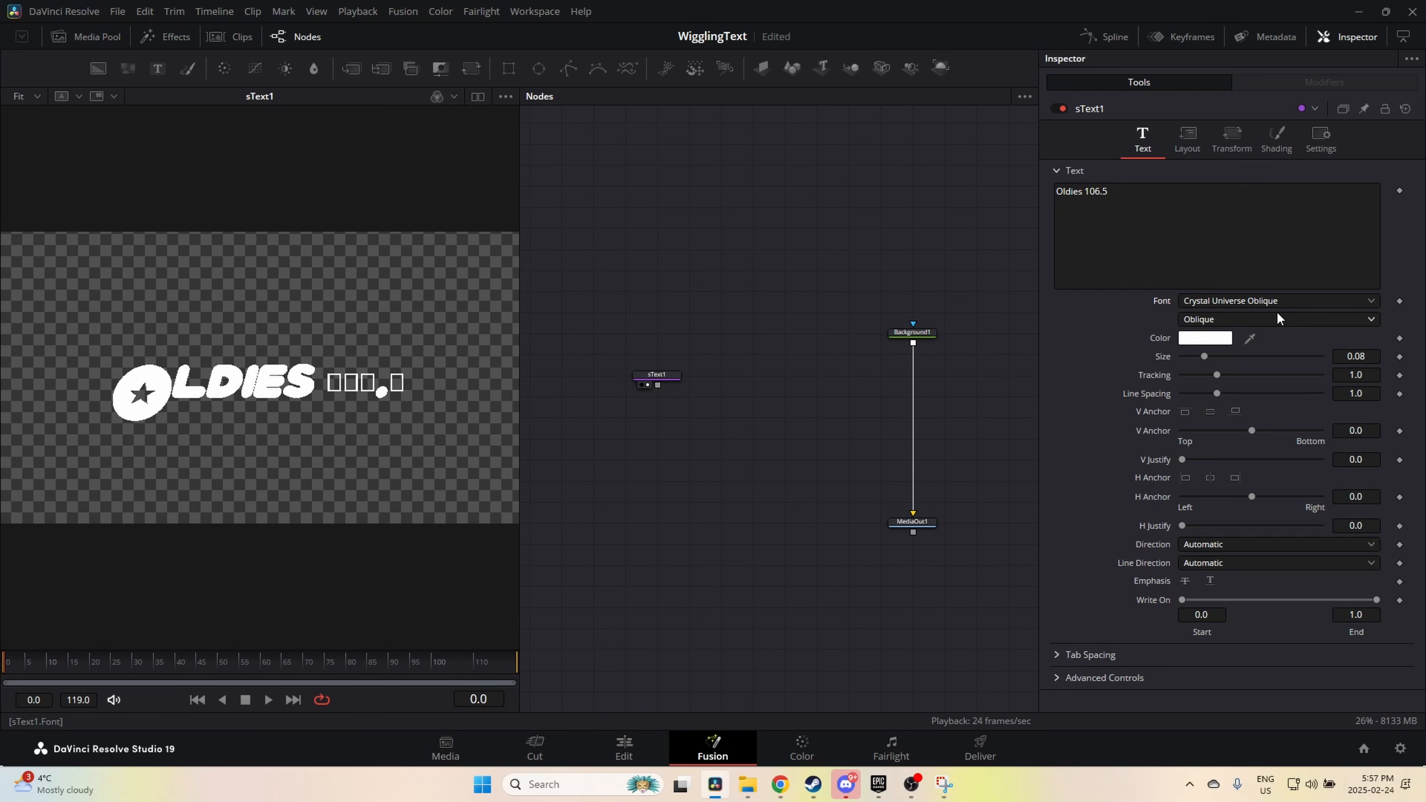
pyautogui.press('Down')
pyautogui.press('Down')
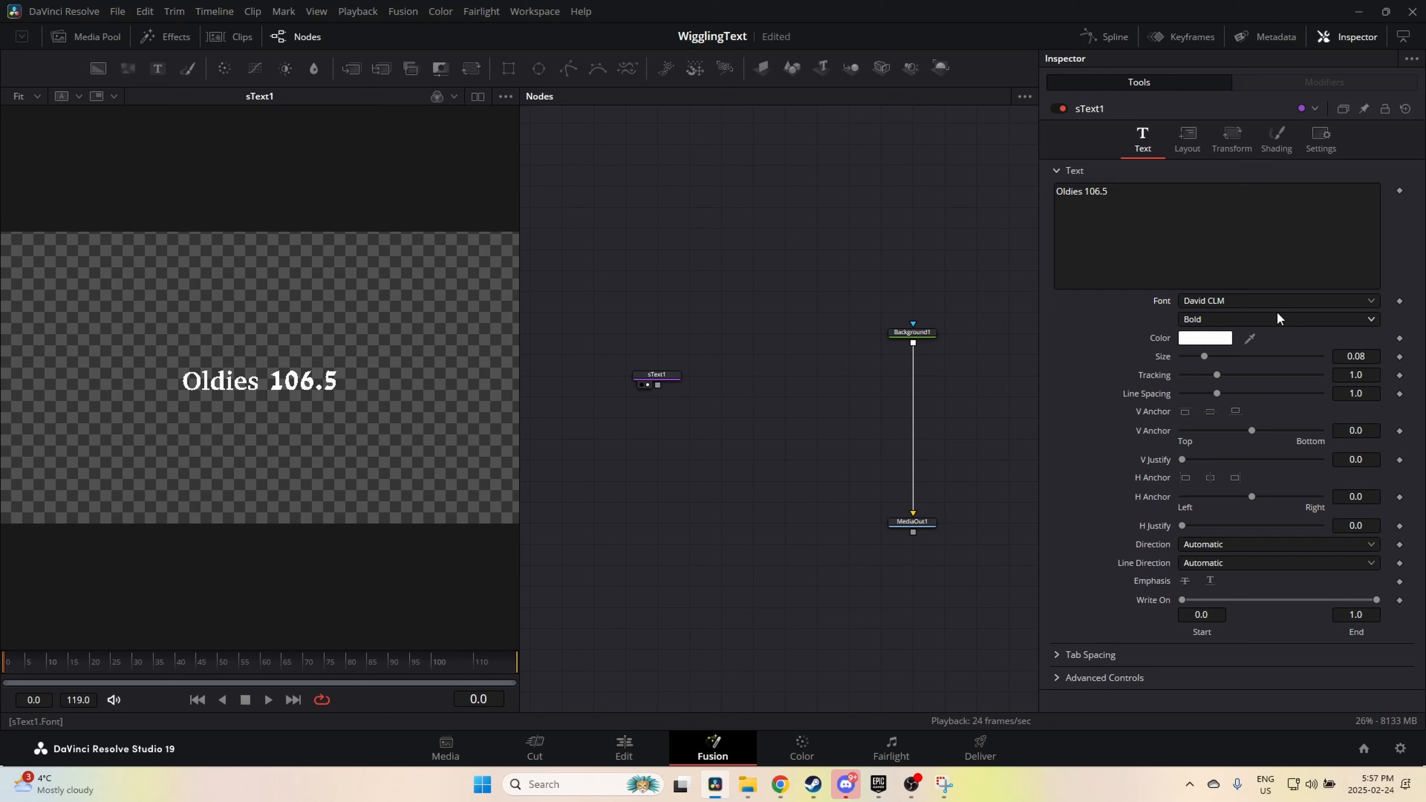
pyautogui.press('Down')
pyautogui.press('Down')
pyautogui.press('Down')
pyautogui.press('Down')
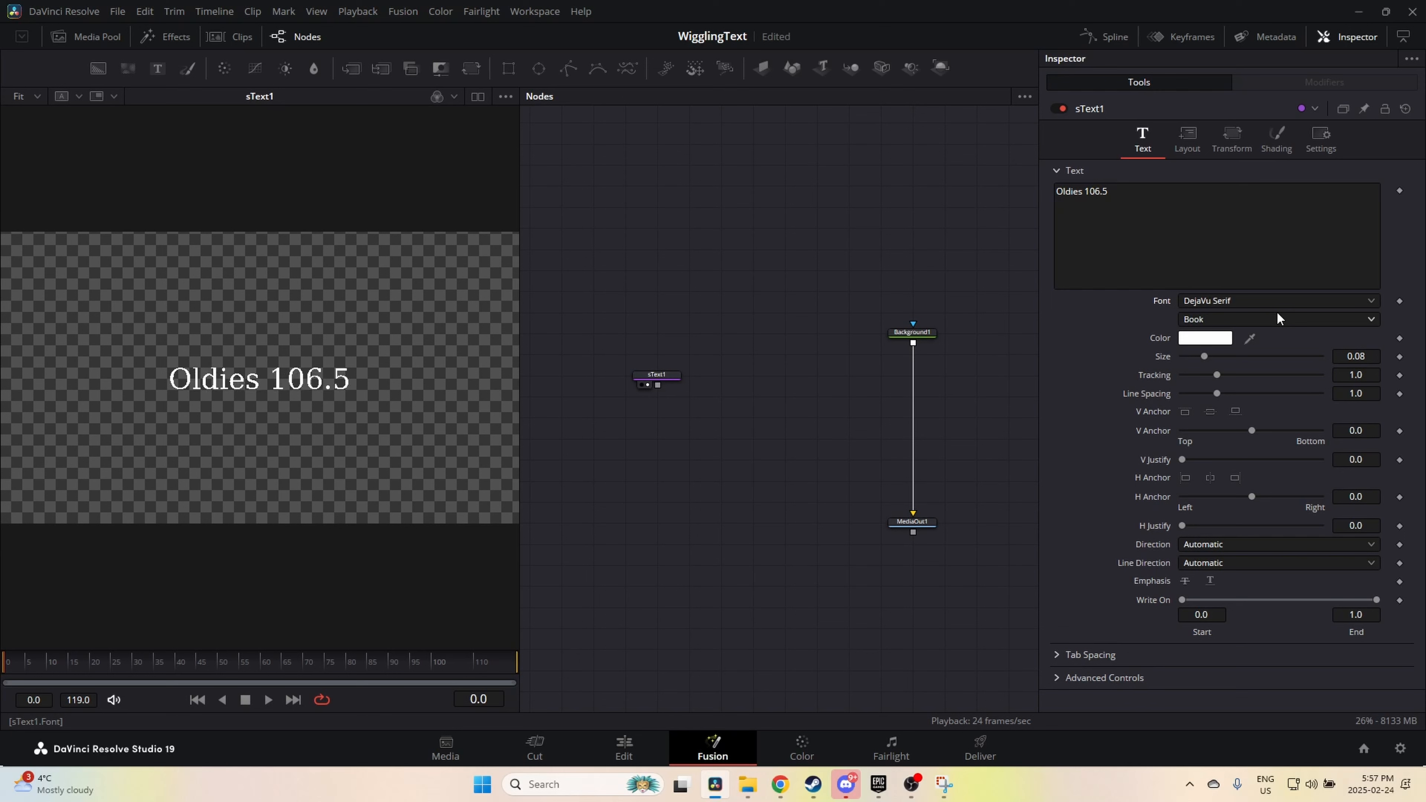
pyautogui.press('Down')
pyautogui.press('Down')
pyautogui.press('Down')
pyautogui.press('Down')
pyautogui.press('Down')
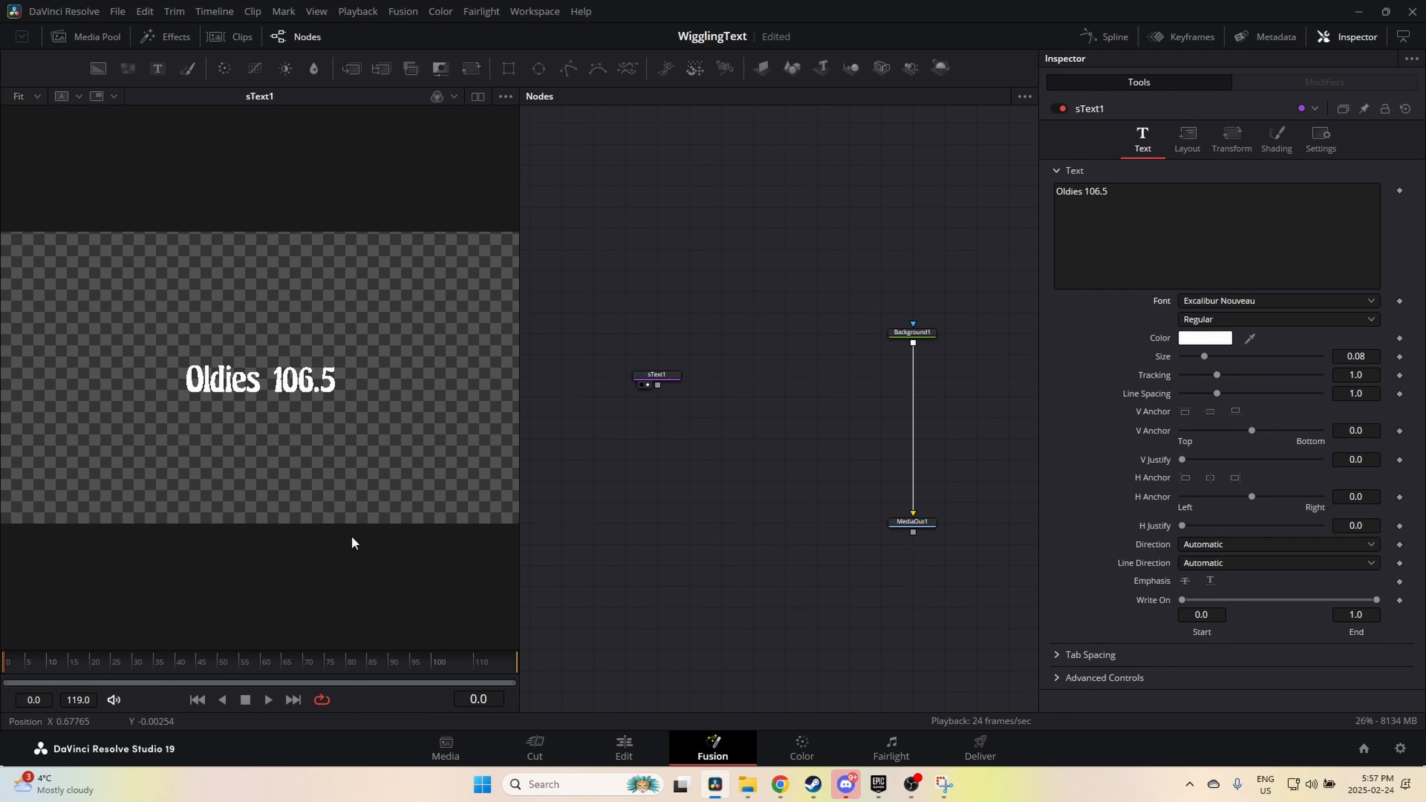
pyautogui.scroll(2, 229, 374)
pyautogui.scroll(-2, 204, 379)
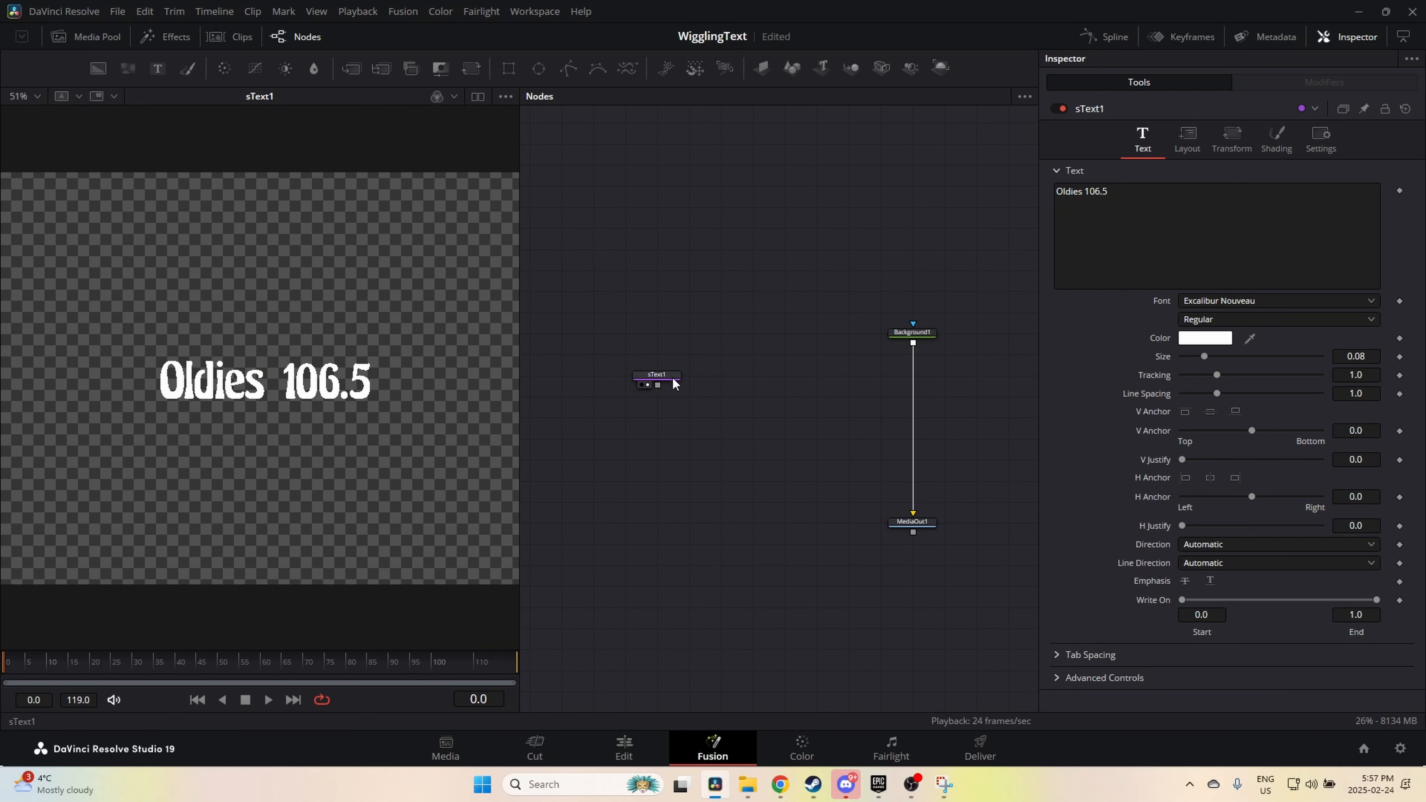
# Step: Add an sRender node after sText1, merge its output over Background1, and show MediaOut1 in the viewer
pyautogui.moveTo(667, 382); pyautogui.dragTo(652, 358)
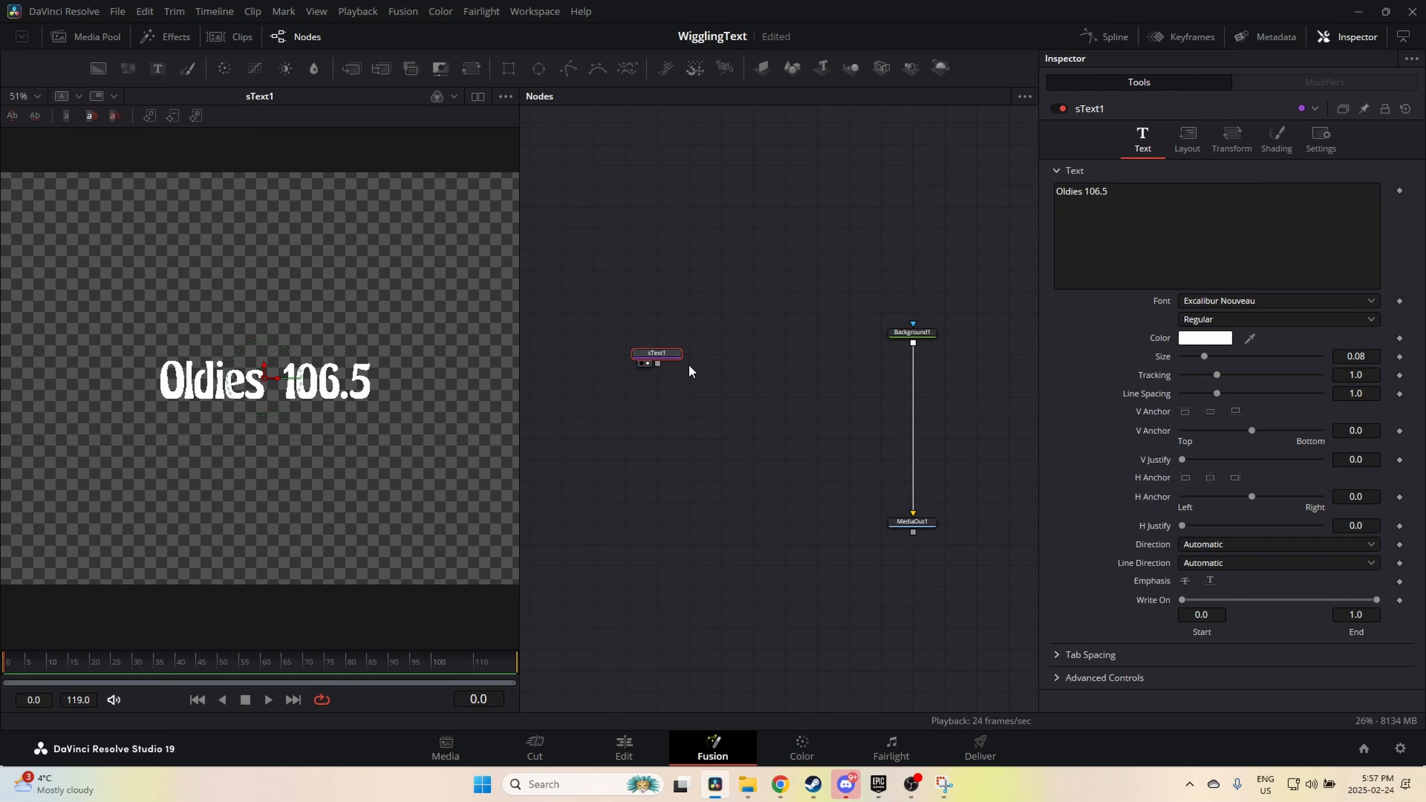
pyautogui.hotkey('shift', 'space')
pyautogui.write('sTexsrend')
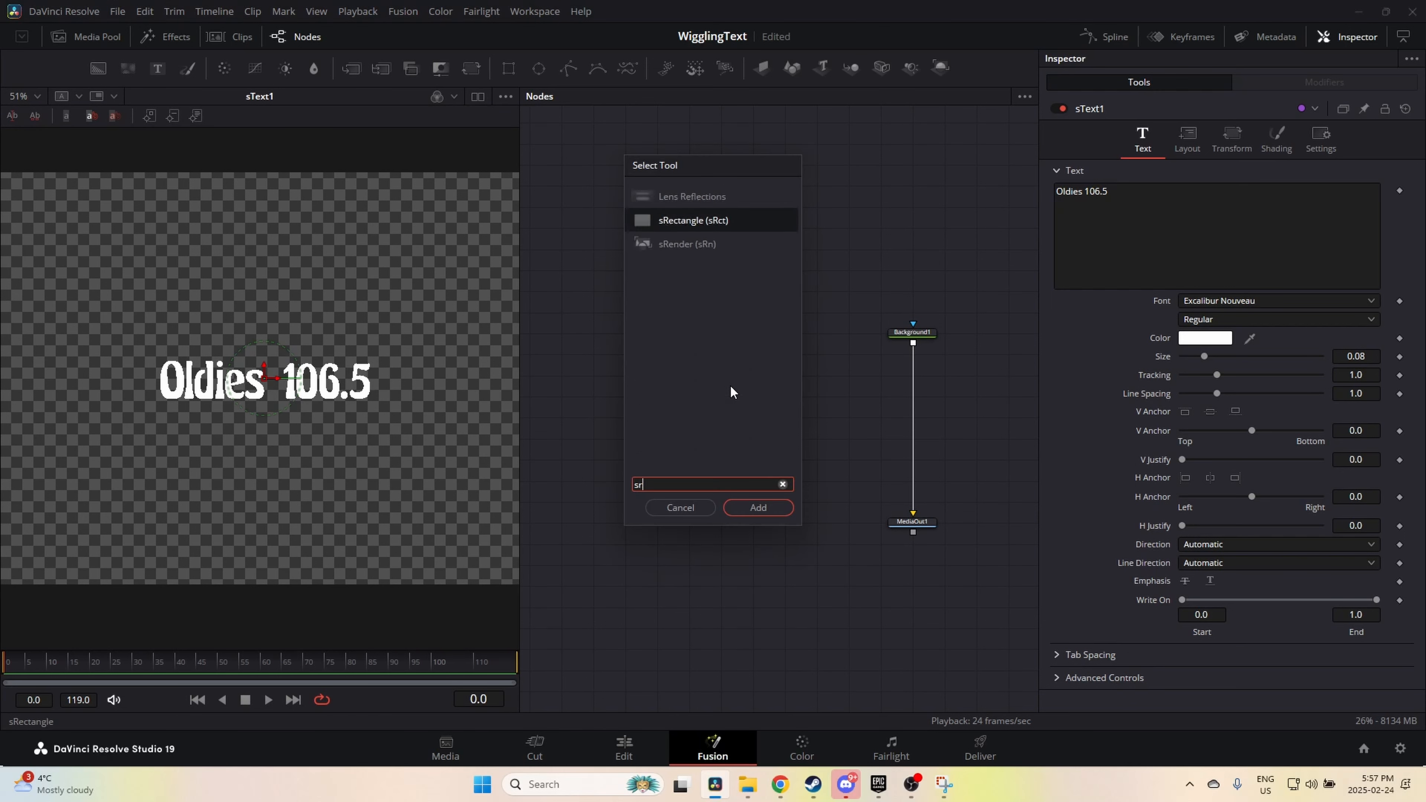
pyautogui.press('Return')
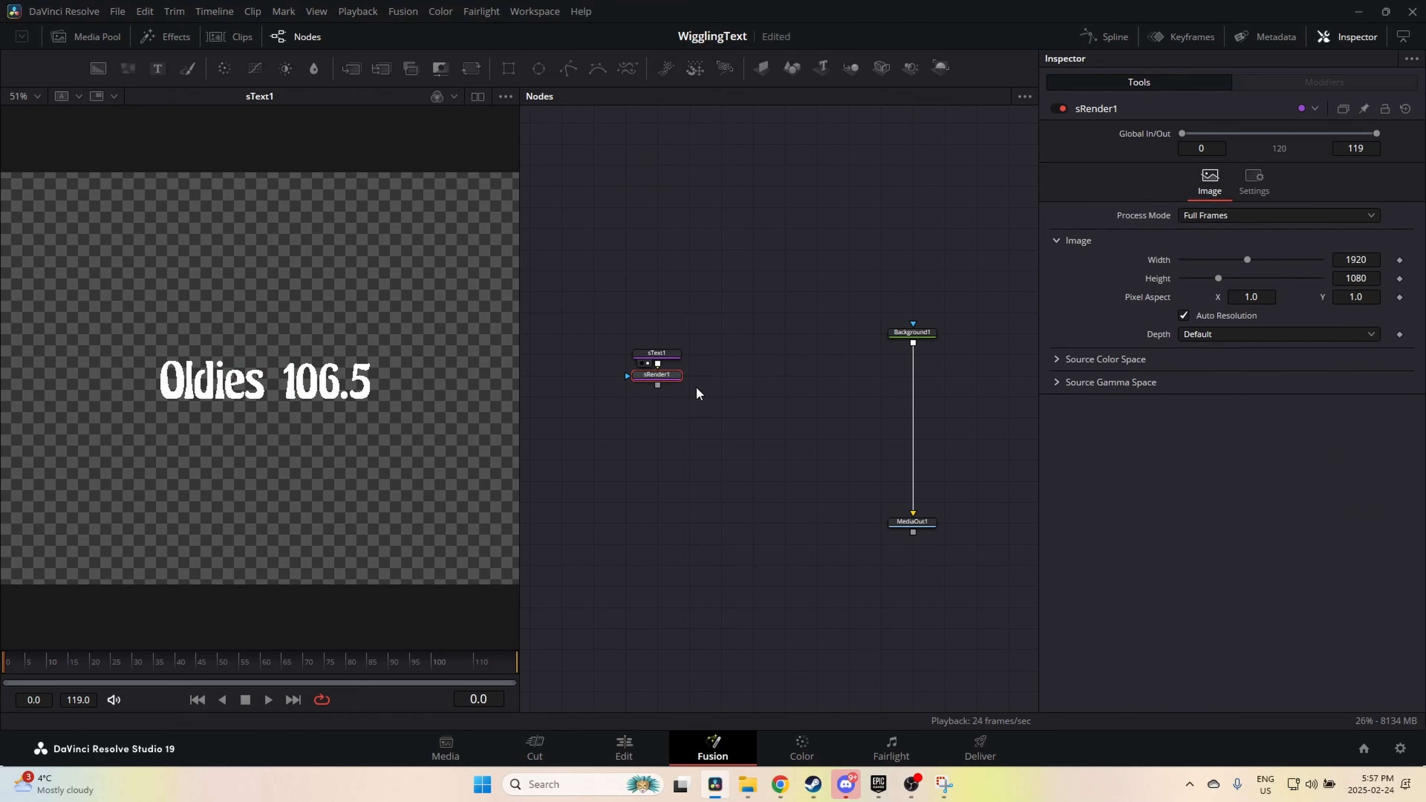
pyautogui.moveTo(677, 380); pyautogui.dragTo(915, 342)
pyautogui.click(905, 529)
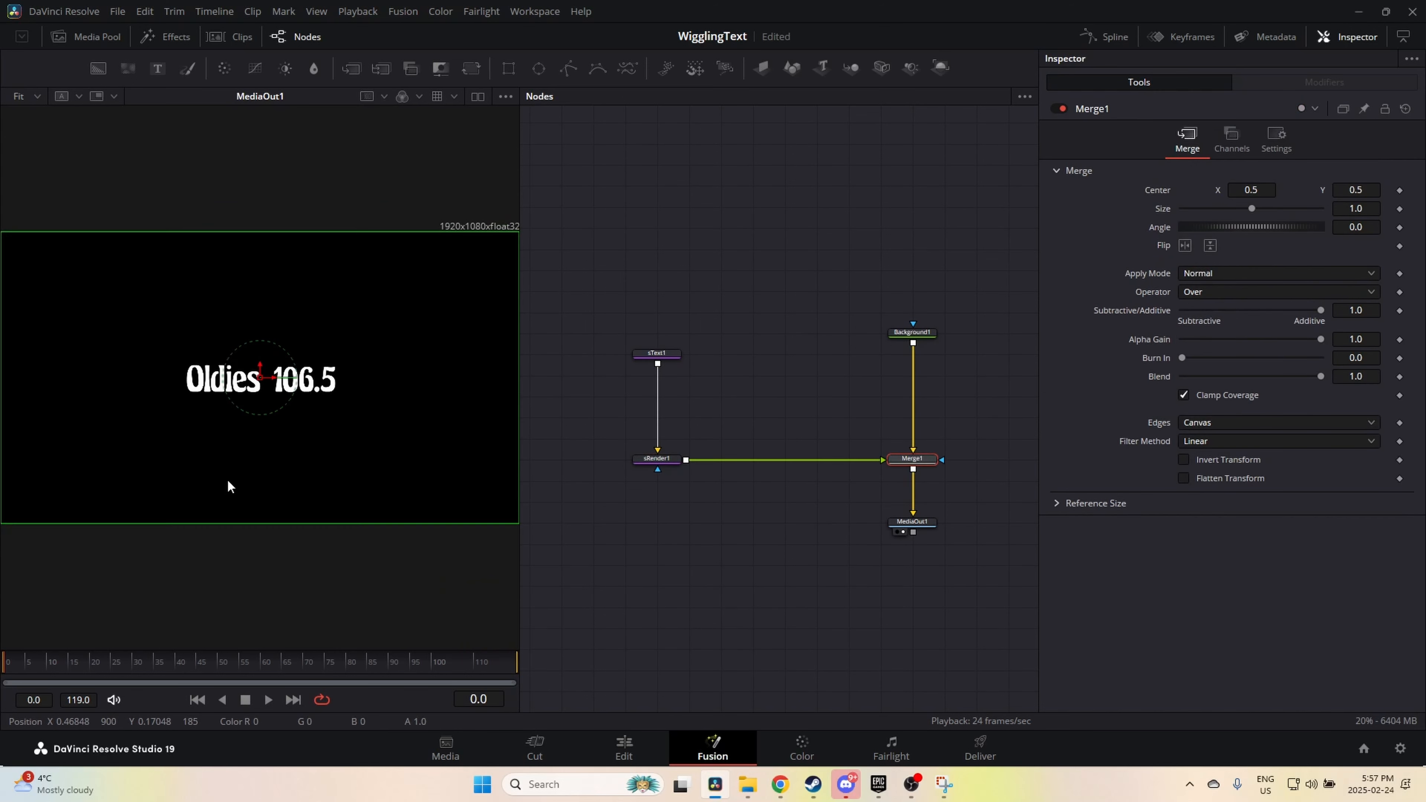
# Step: Save the project and insert an sOutline node between sText1 and sRender1, displaying the outline node in the viewer
pyautogui.scroll(2, 371, 394)
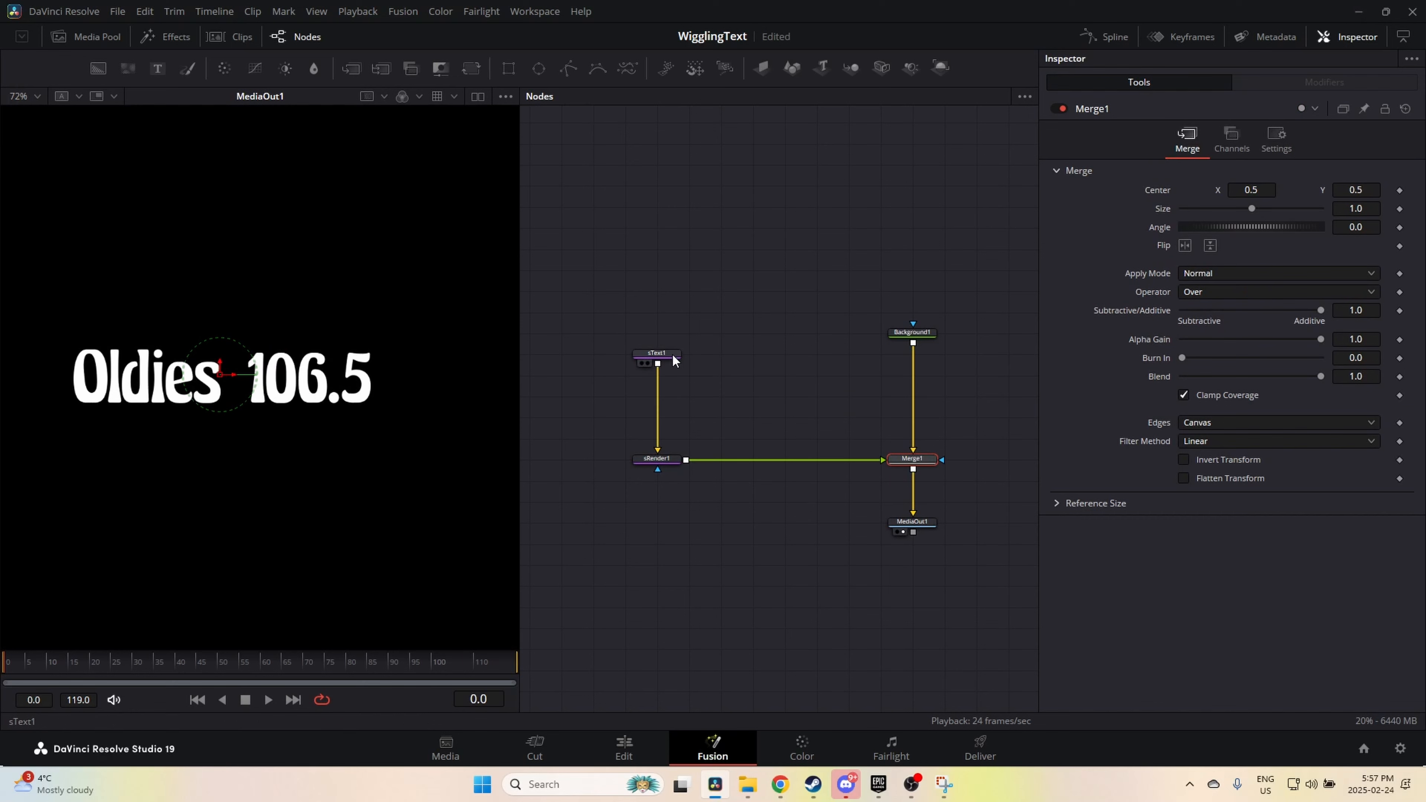
pyautogui.moveTo(673, 353); pyautogui.dragTo(667, 276)
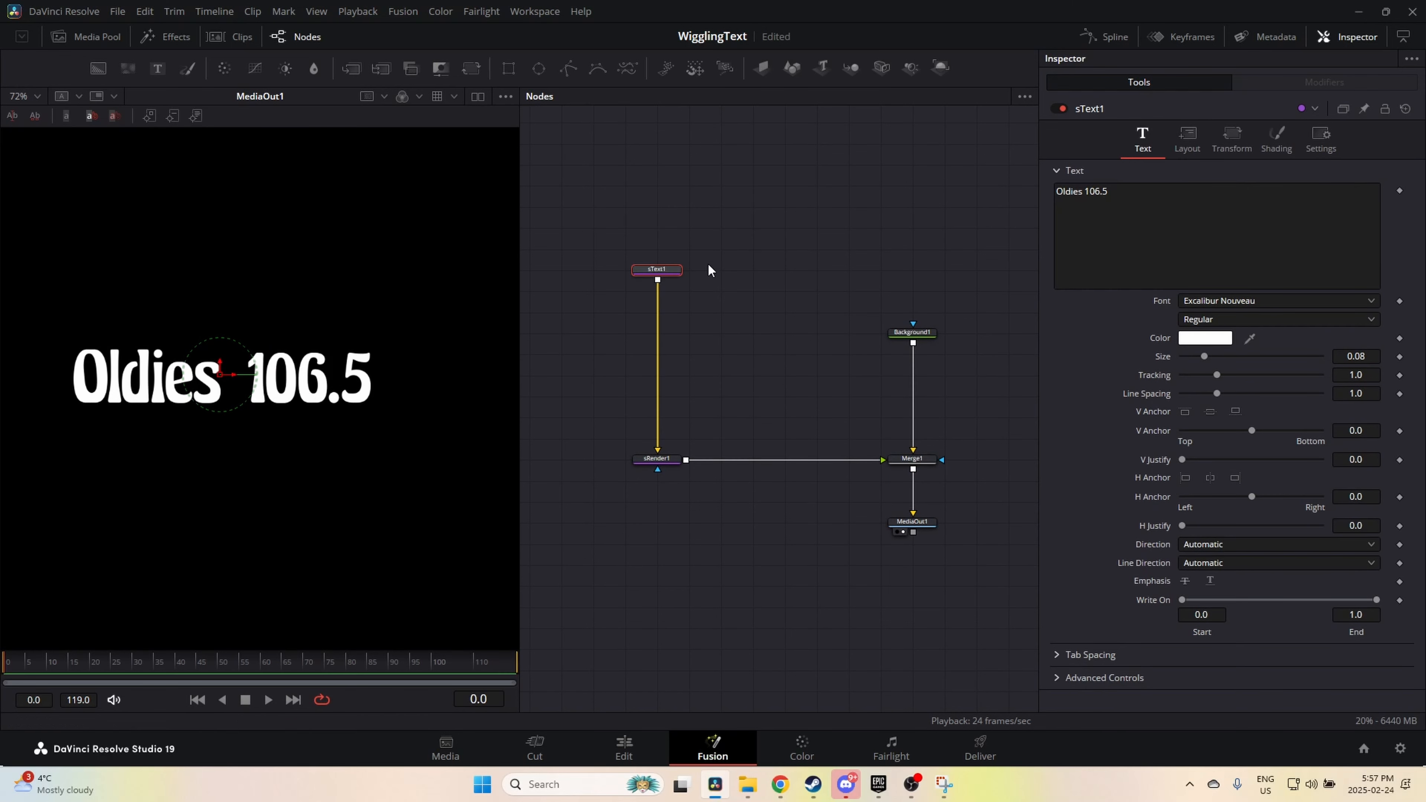
pyautogui.hotkey('ctrl', 's')
pyautogui.hotkey('shift', 'space')
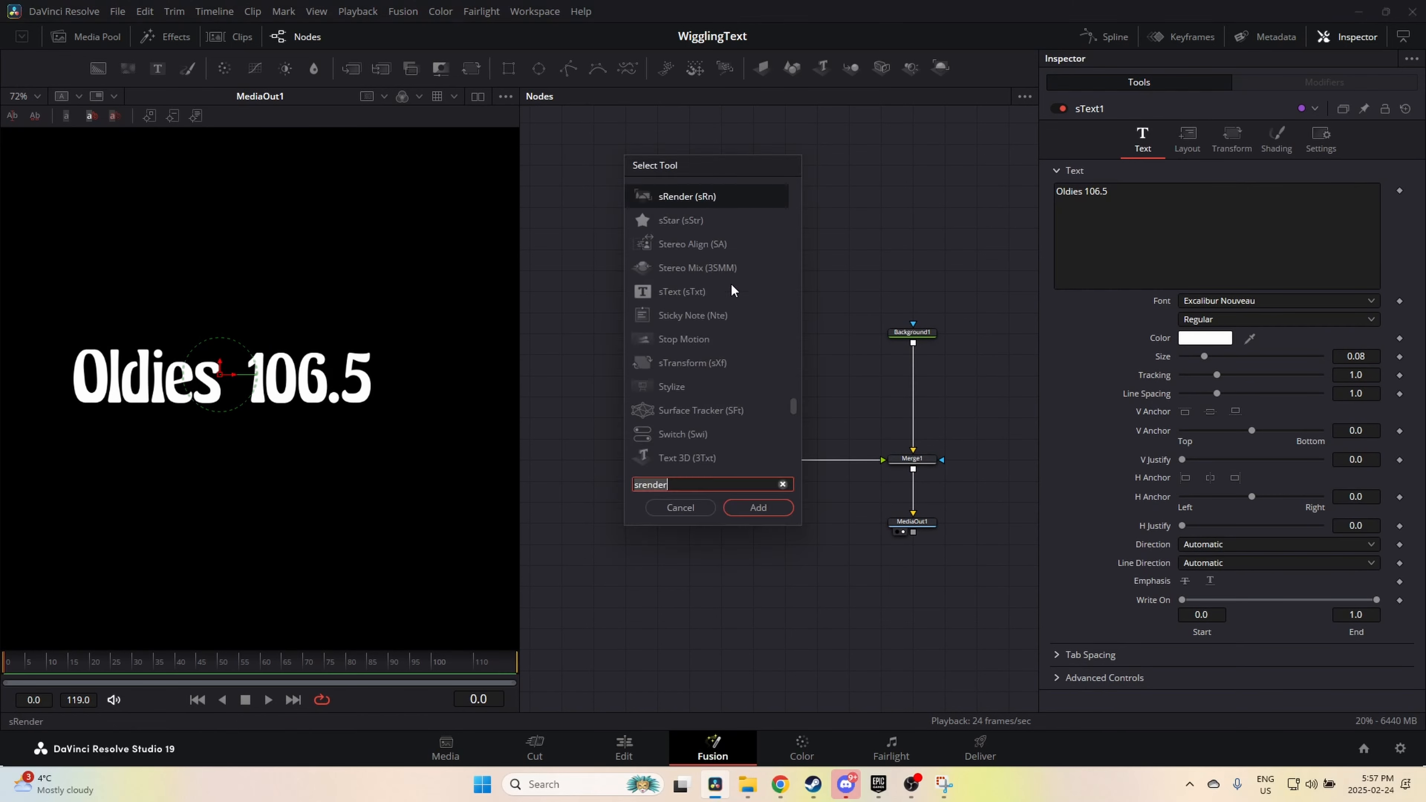
pyautogui.write('sOutline')
pyautogui.press('Return')
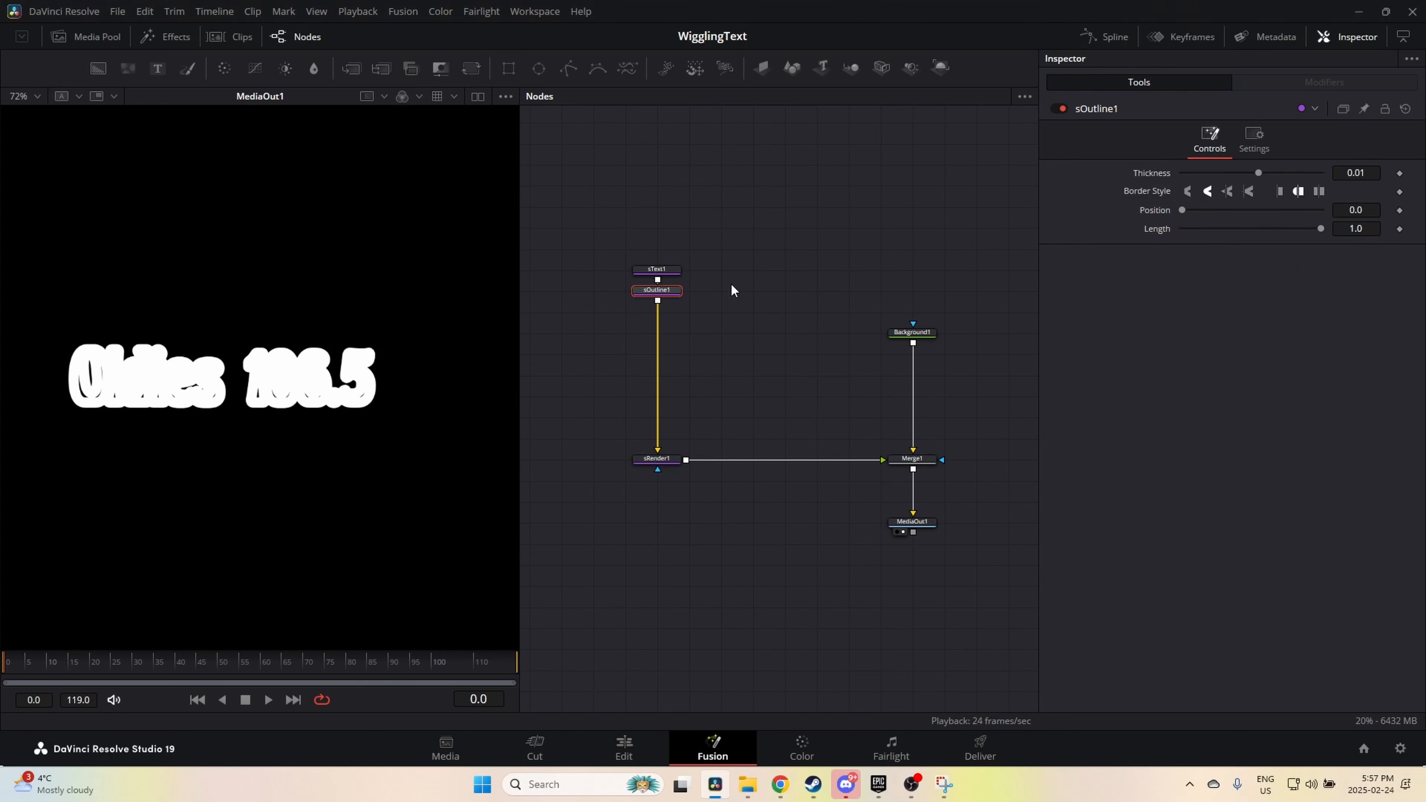
pyautogui.moveTo(656, 303); pyautogui.dragTo(658, 323)
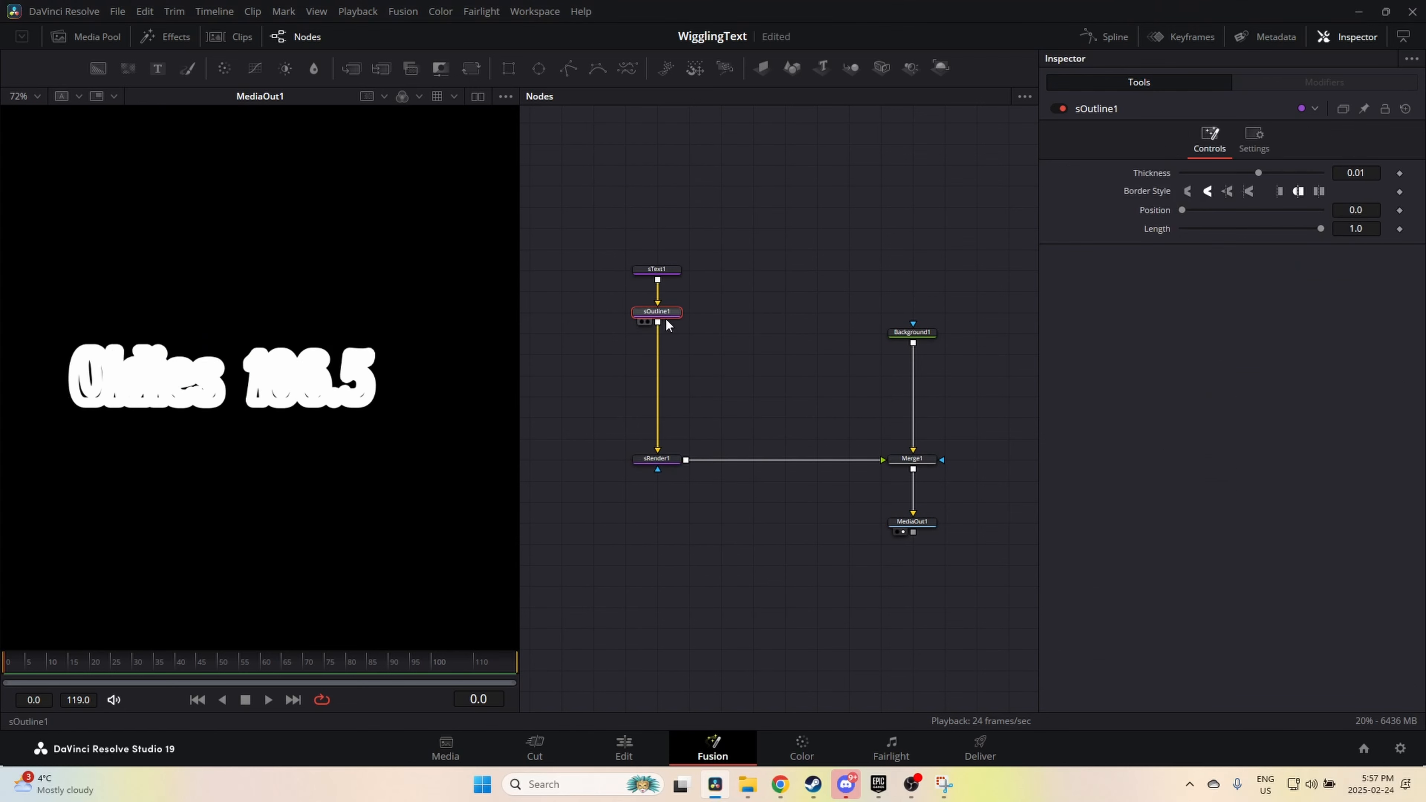
pyautogui.press('1')
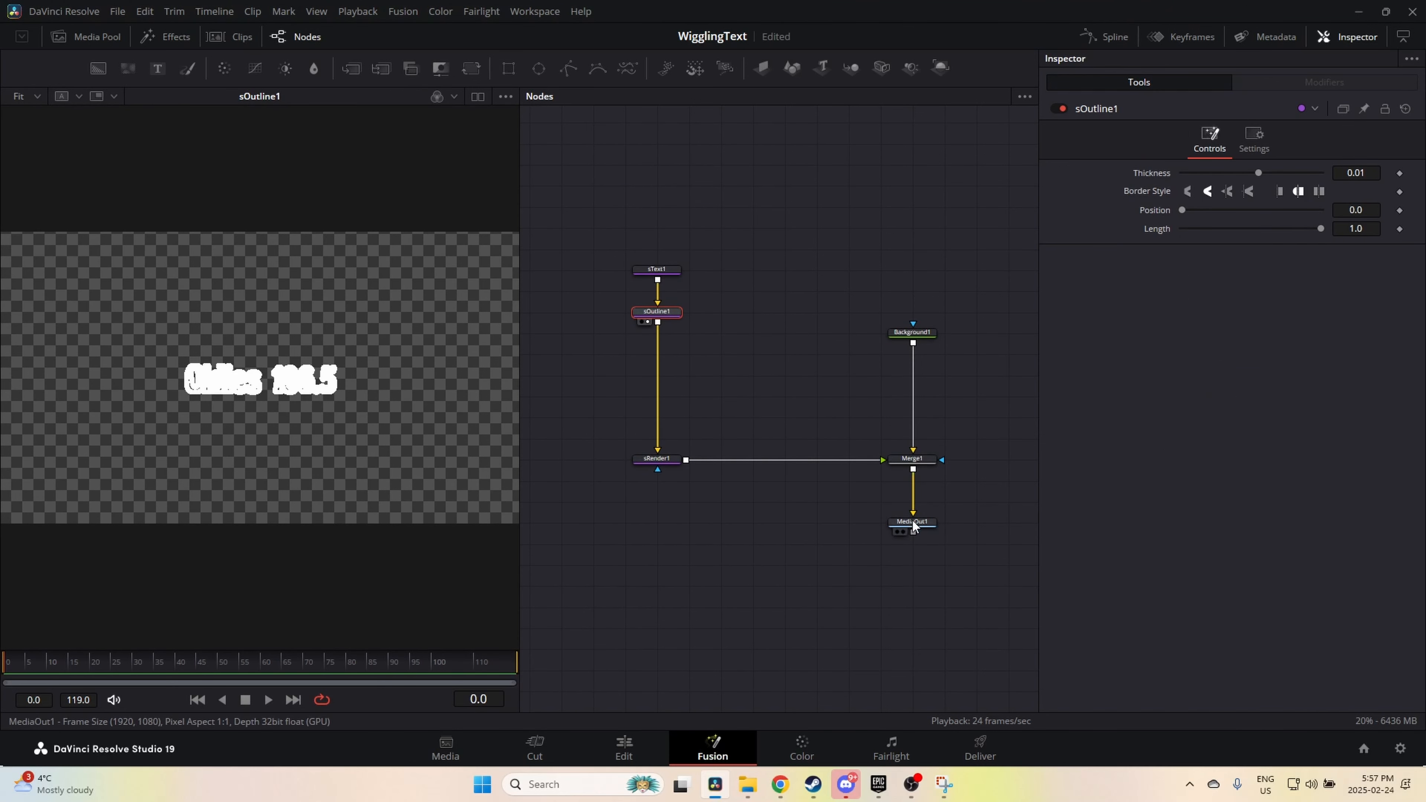
# Step: Show MediaOut1 in the viewer and set sOutline1's thickness to 0.0018
pyautogui.moveTo(913, 522); pyautogui.dragTo(508, 403)
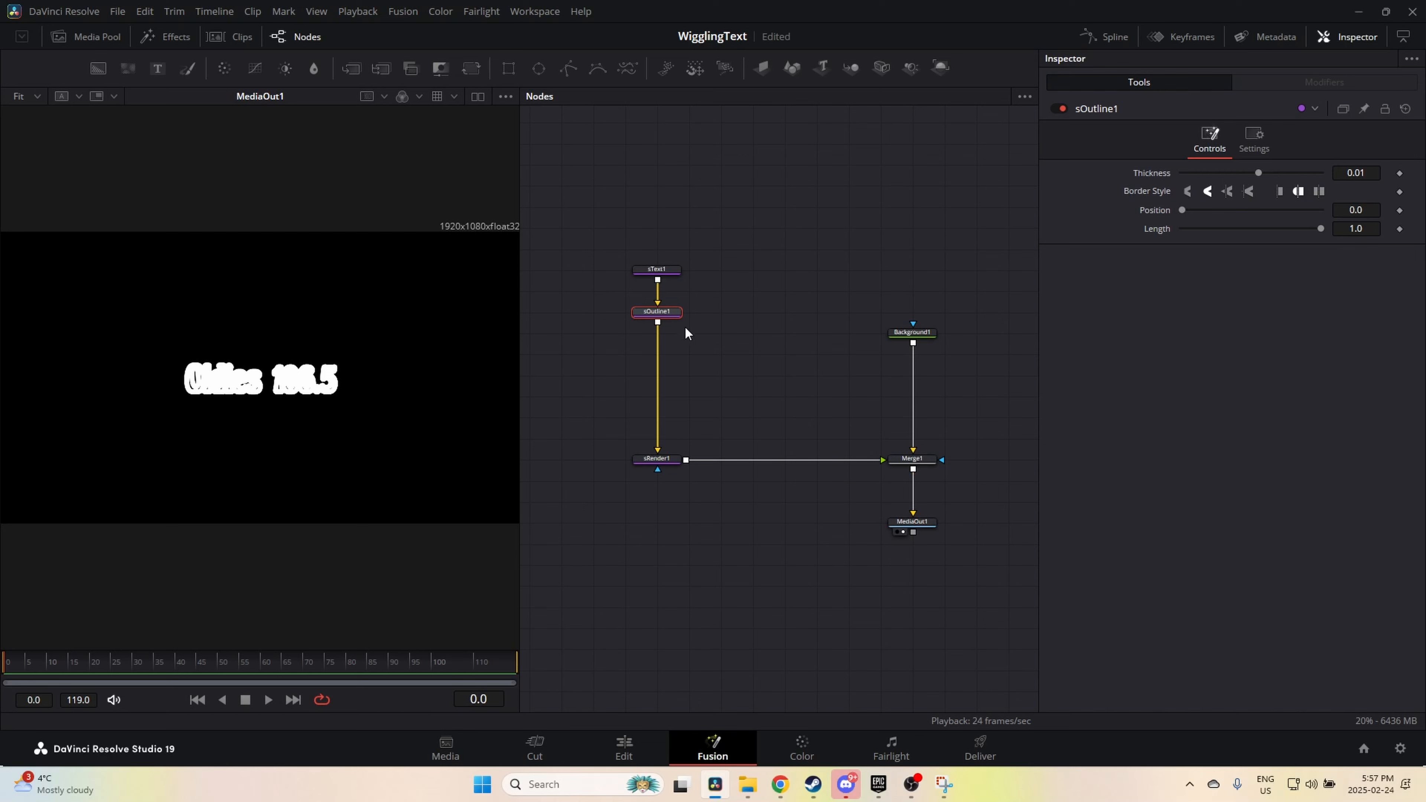
pyautogui.scroll(2, 271, 383)
pyautogui.scroll(-2, 271, 382)
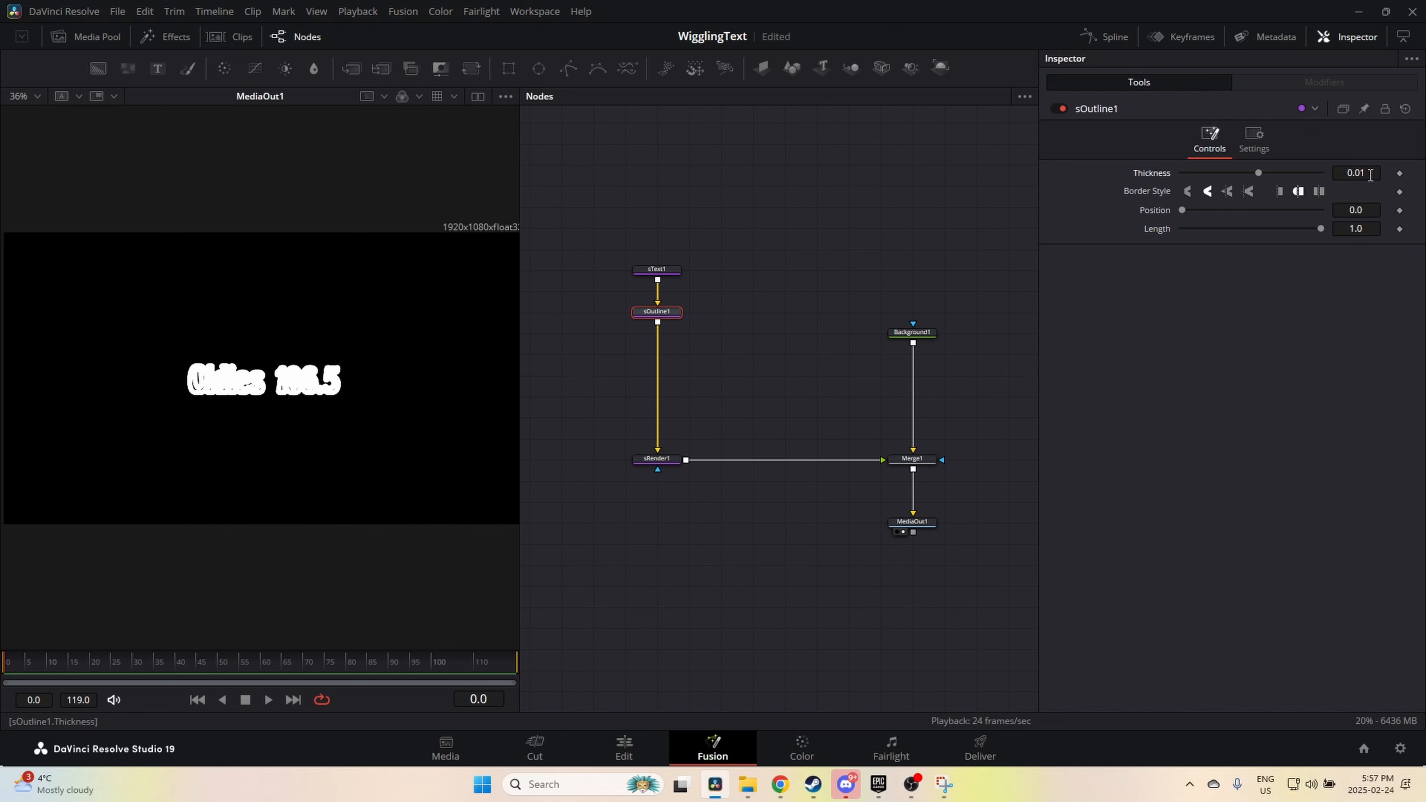
pyautogui.moveTo(1371, 175); pyautogui.dragTo(1315, 176)
pyautogui.scroll(3, 314, 327)
pyautogui.scroll(-1, 316, 377)
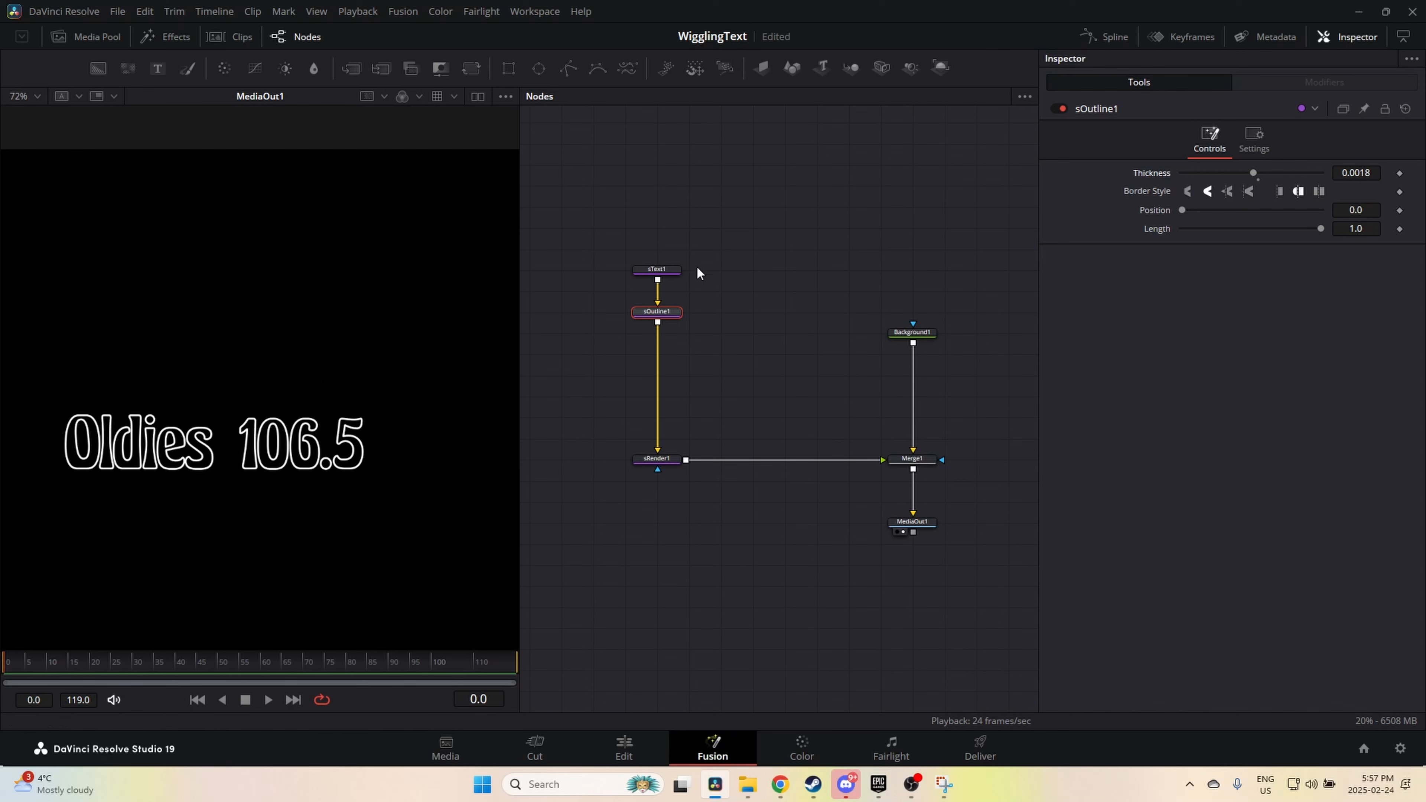
# Step: Enlarge the Oldies 106.5 text by setting sText1's size to 0.1631
pyautogui.click(668, 270)
pyautogui.moveTo(1209, 356); pyautogui.dragTo(1216, 357)
pyautogui.scroll(-3, 89, 372)
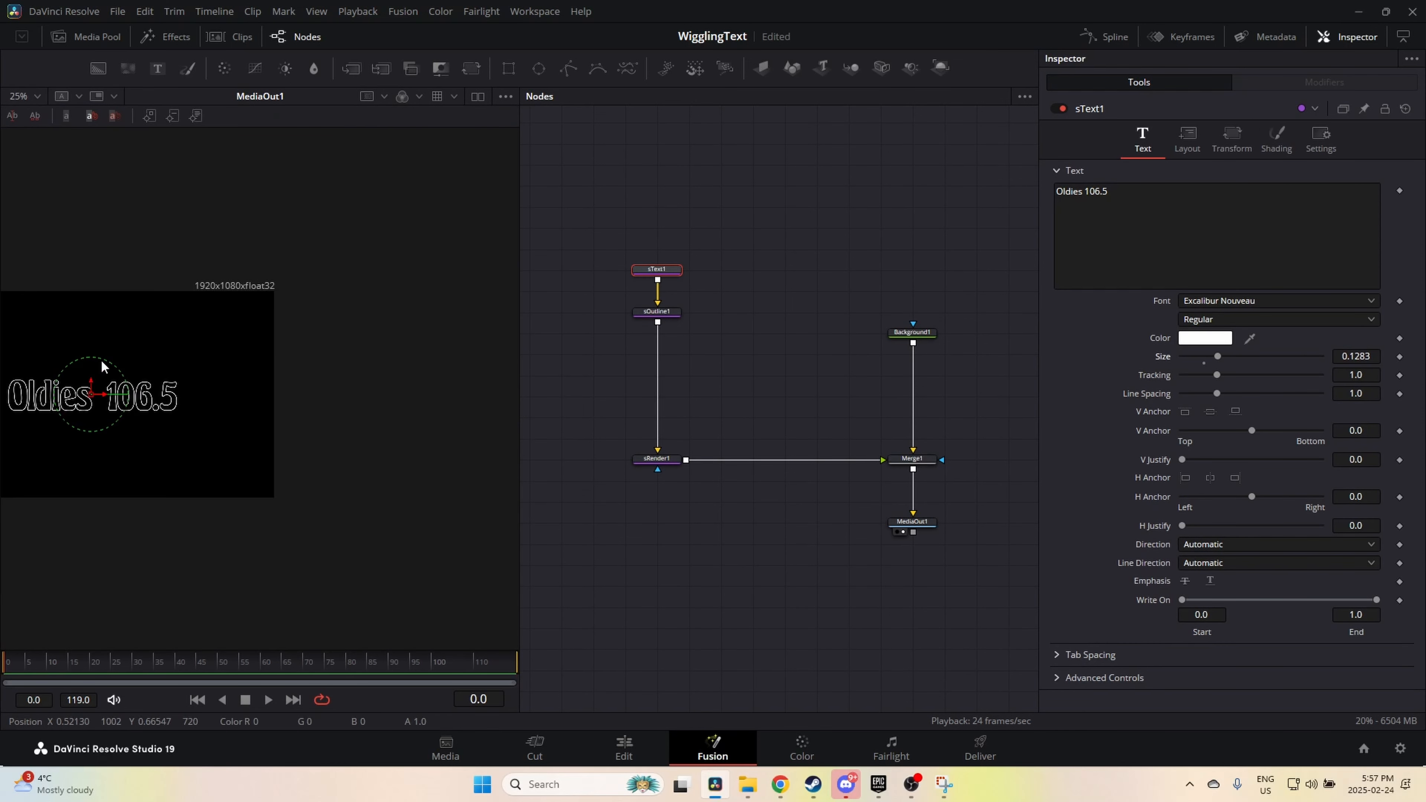
pyautogui.moveTo(102, 362); pyautogui.dragTo(290, 429)
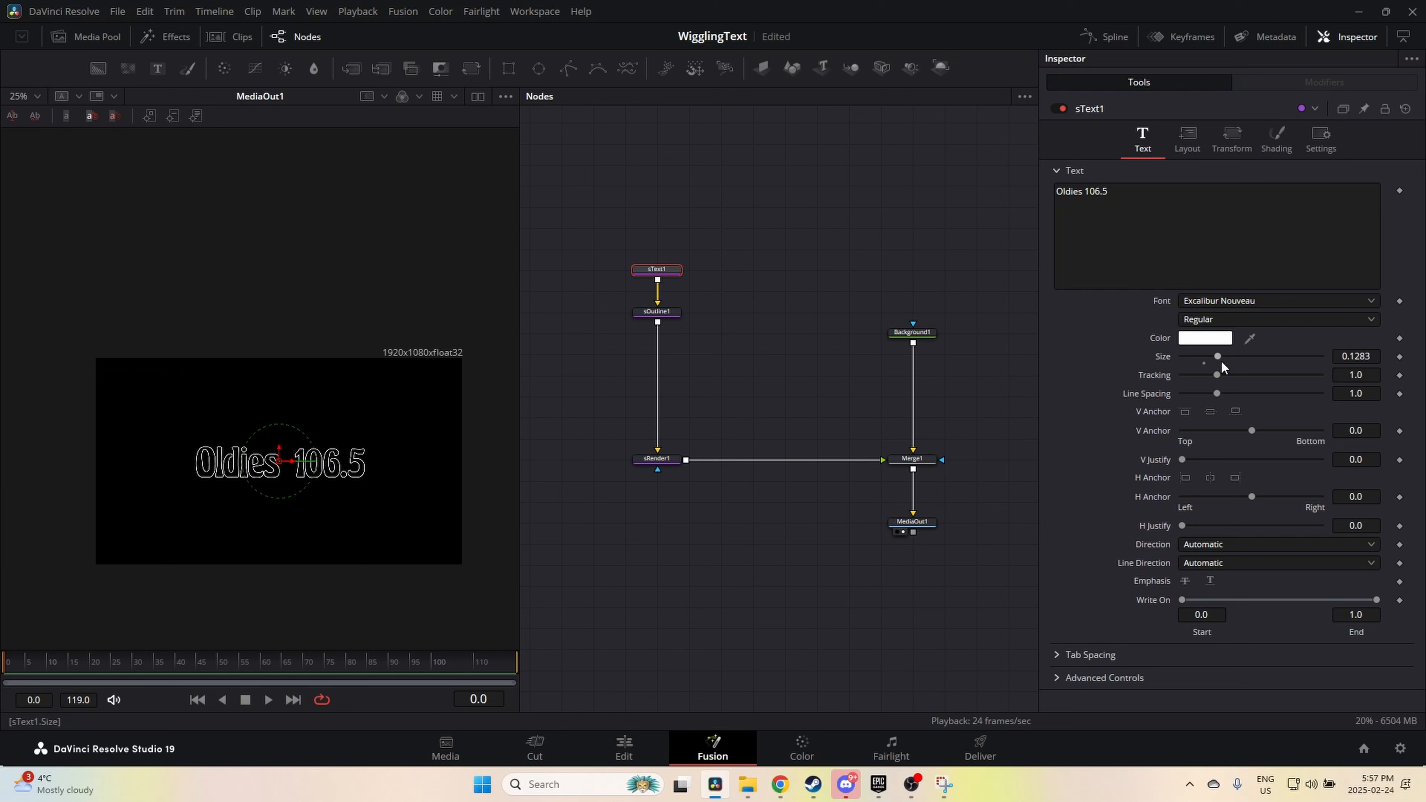
pyautogui.moveTo(1222, 358); pyautogui.dragTo(1229, 356)
pyautogui.scroll(2, 432, 488)
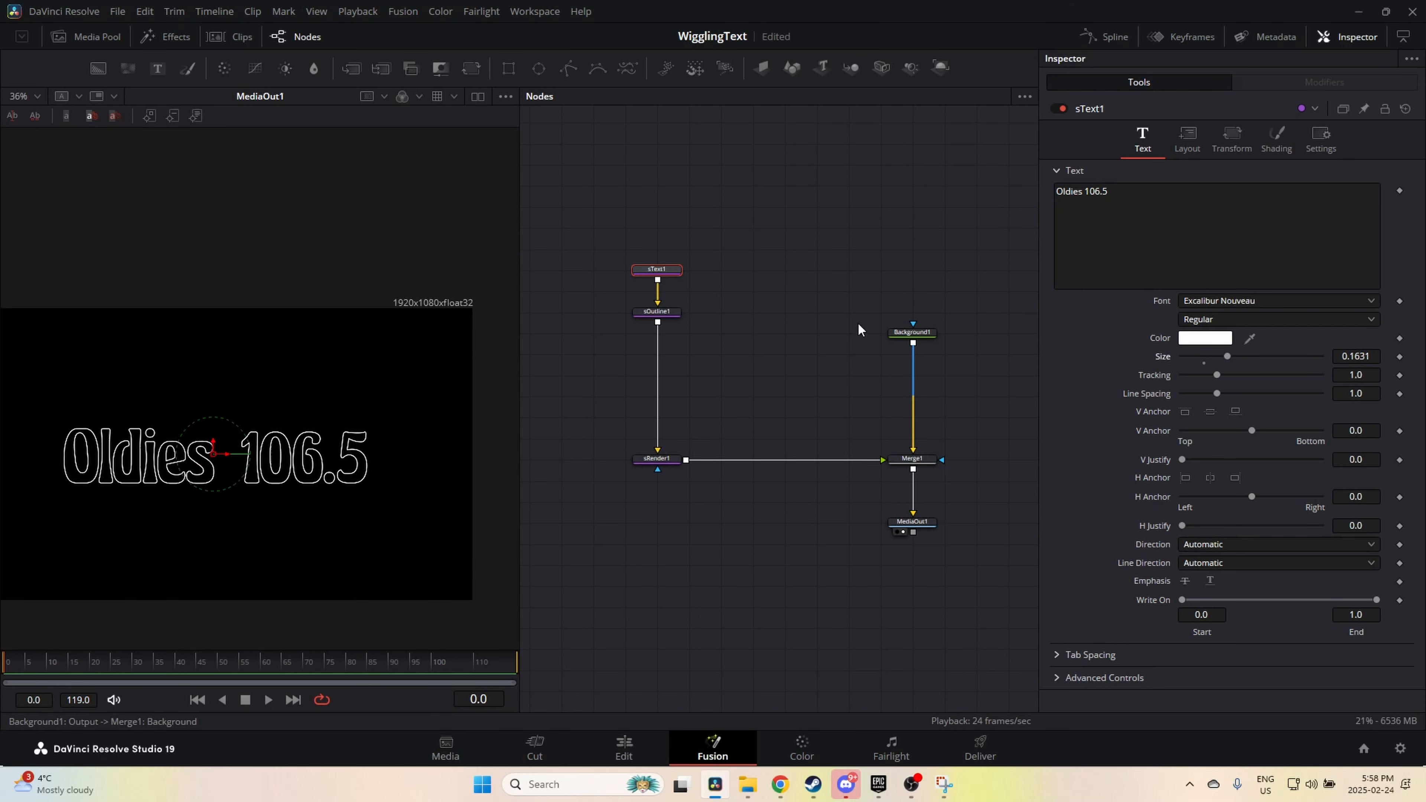
# Step: Thicken the text outline by setting sOutline1's thickness to 0.0023
pyautogui.click(657, 312)
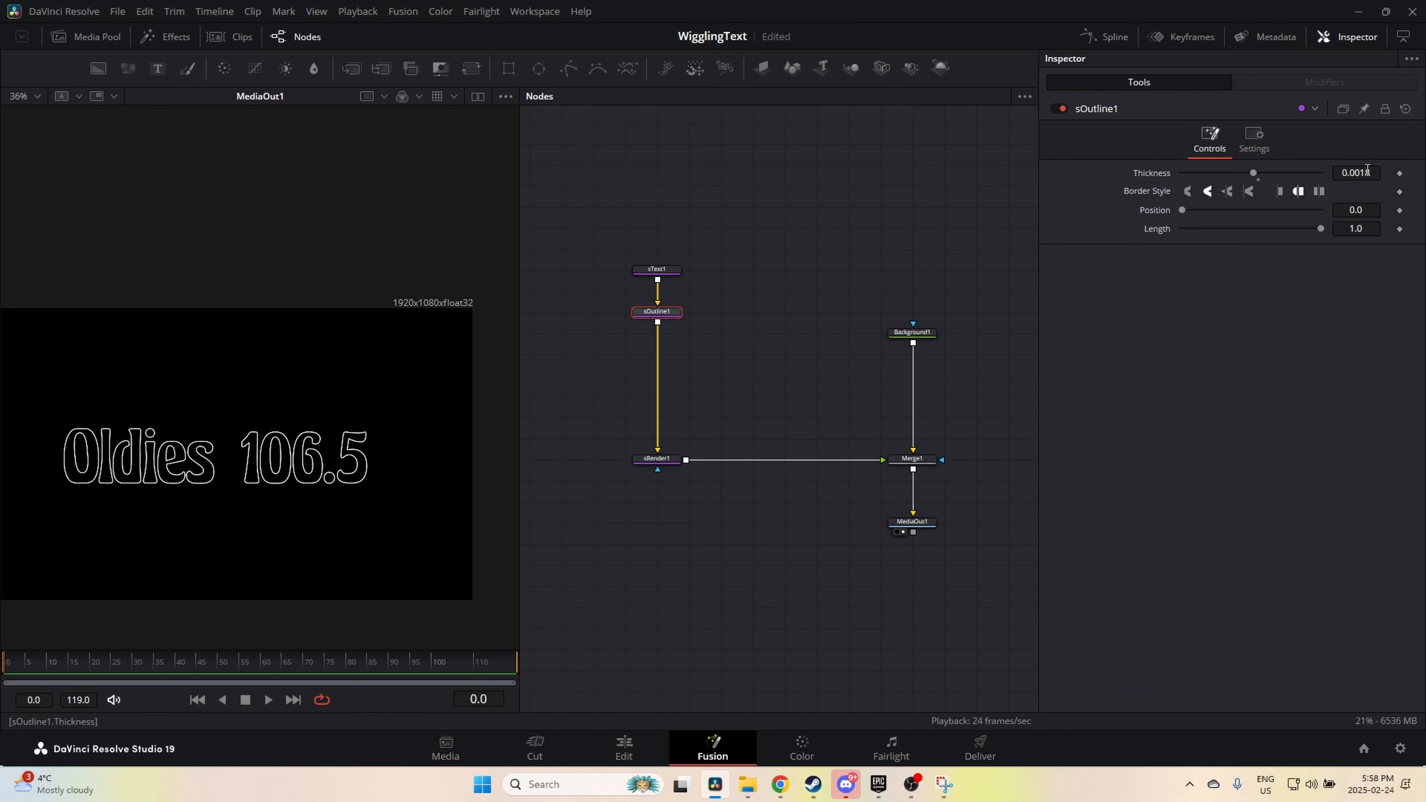
pyautogui.moveTo(1359, 172); pyautogui.dragTo(1361, 172)
pyautogui.scroll(2, 296, 462)
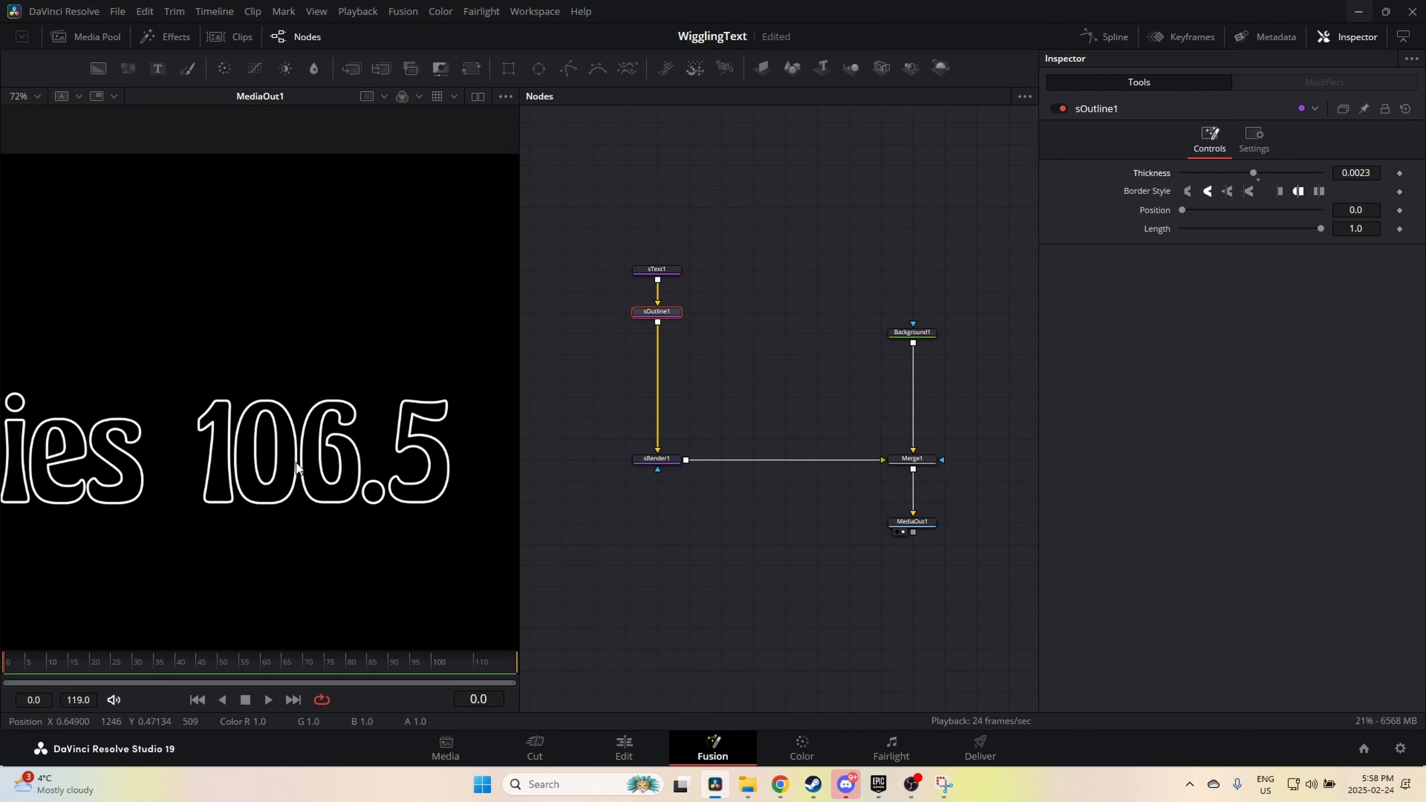
pyautogui.scroll(-3, 296, 463)
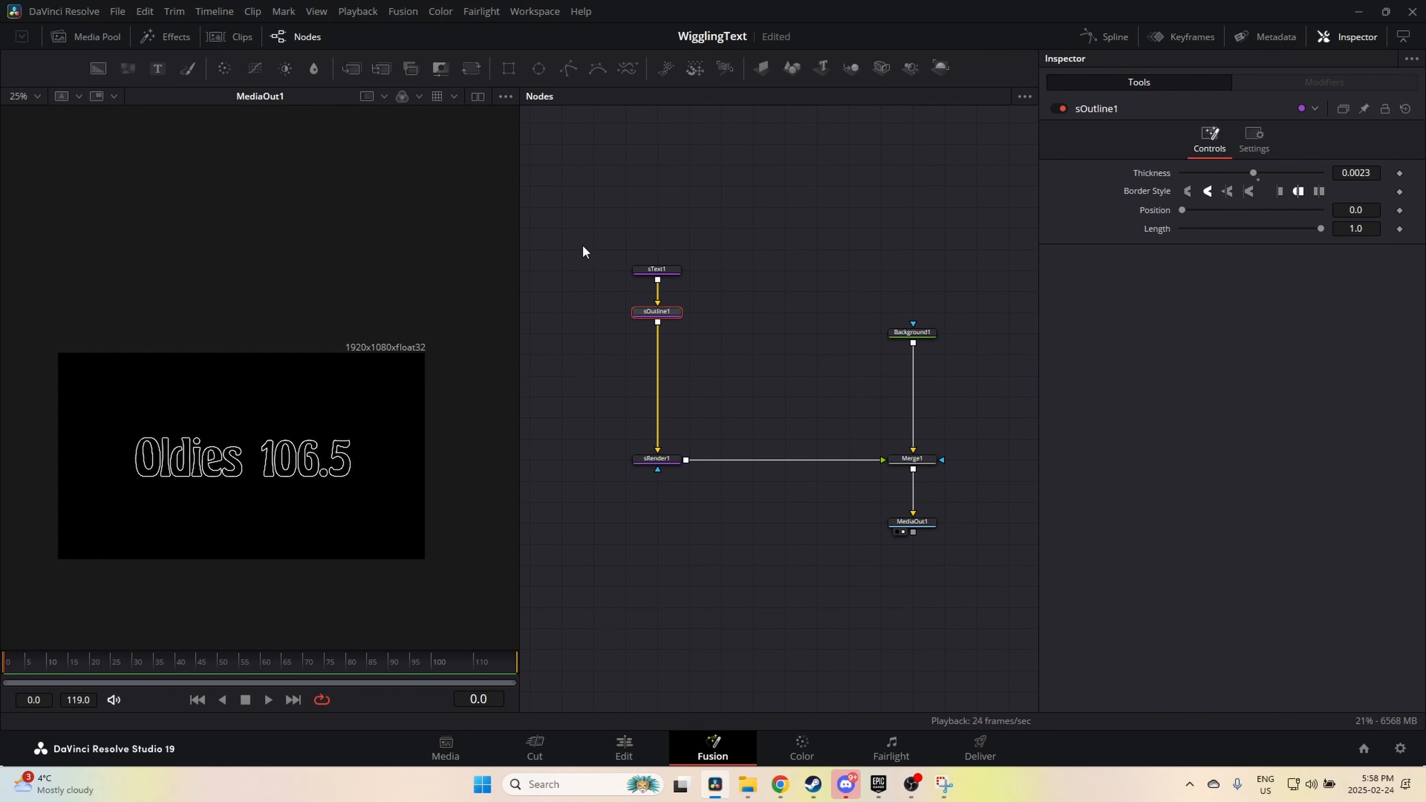
# Step: Rearrange the node graph so sText1, sOutline1, sRender1 and Merge1 sit in one horizontal row with space between them
pyautogui.moveTo(582, 245); pyautogui.dragTo(720, 448)
pyautogui.moveTo(646, 312); pyautogui.dragTo(561, 454)
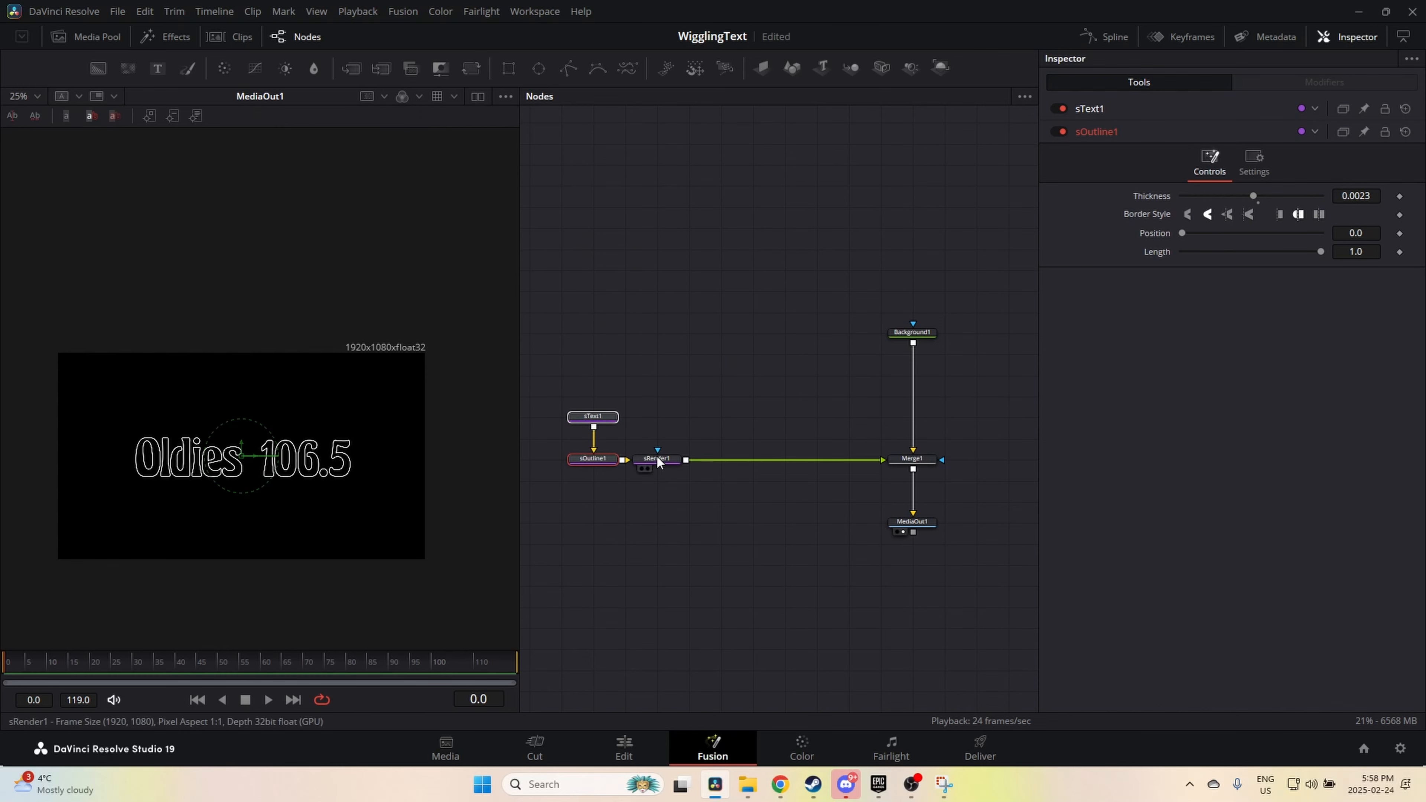
pyautogui.moveTo(756, 497); pyautogui.dragTo(582, 445)
pyautogui.moveTo(709, 504); pyautogui.dragTo(543, 403)
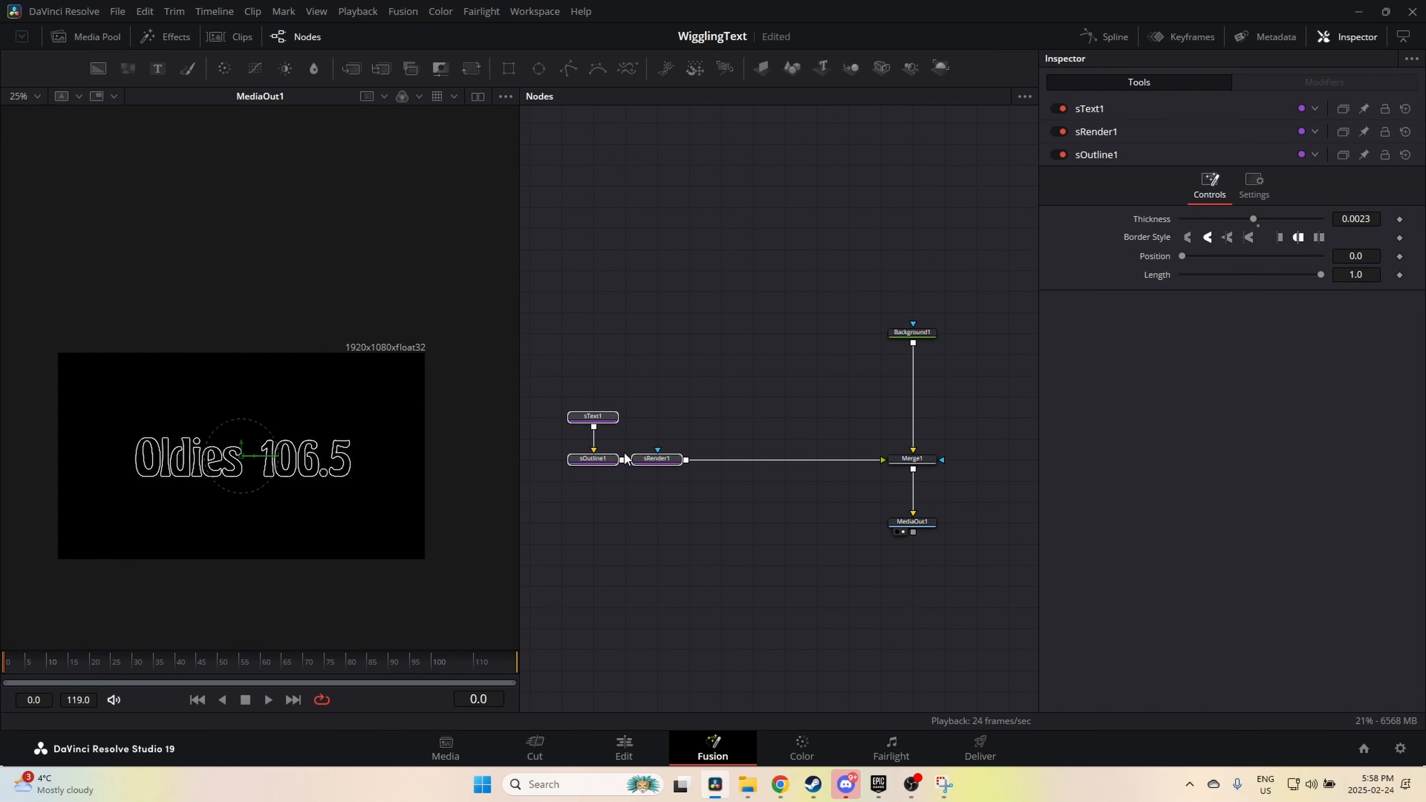
pyautogui.moveTo(625, 460); pyautogui.dragTo(721, 397)
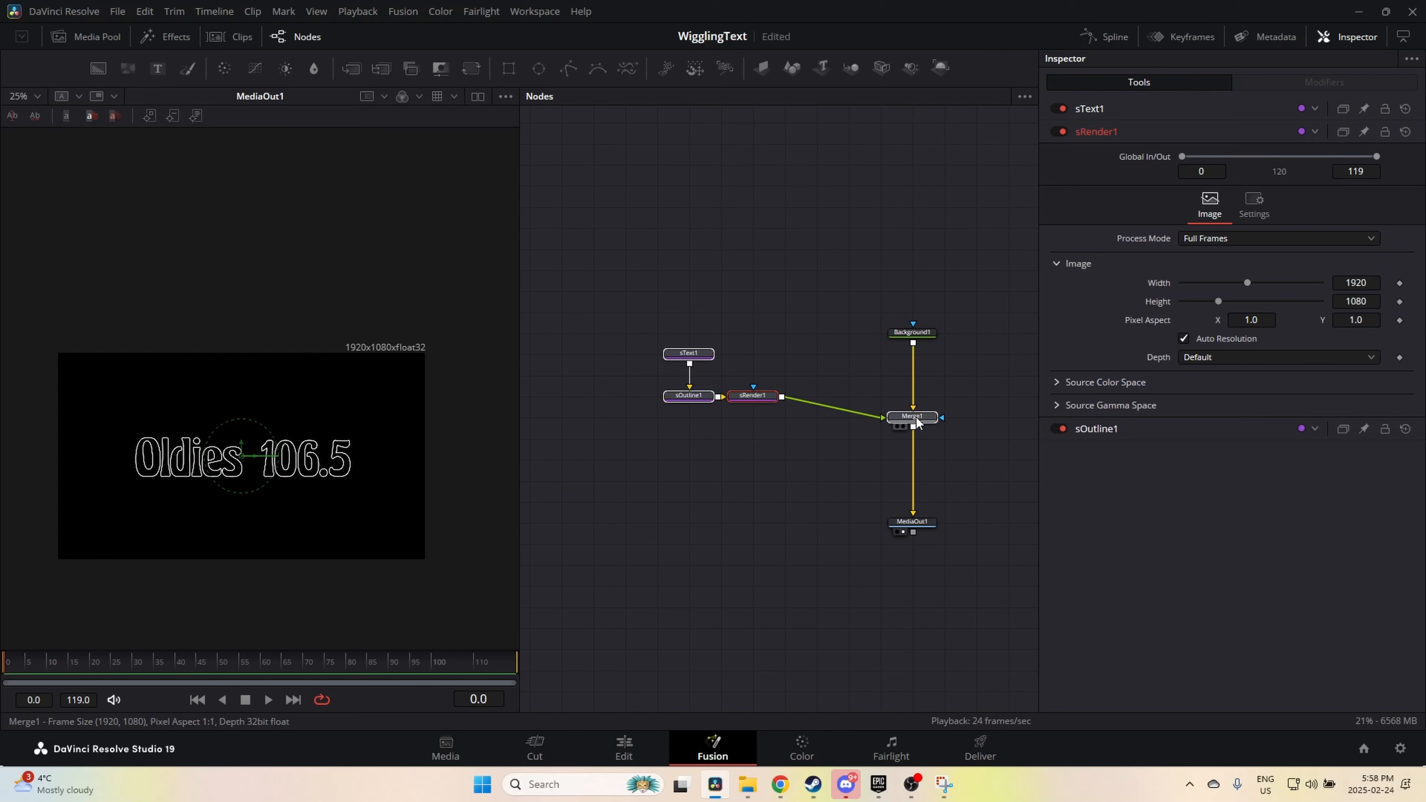
pyautogui.moveTo(916, 421); pyautogui.dragTo(914, 400)
pyautogui.moveTo(639, 360); pyautogui.dragTo(547, 400)
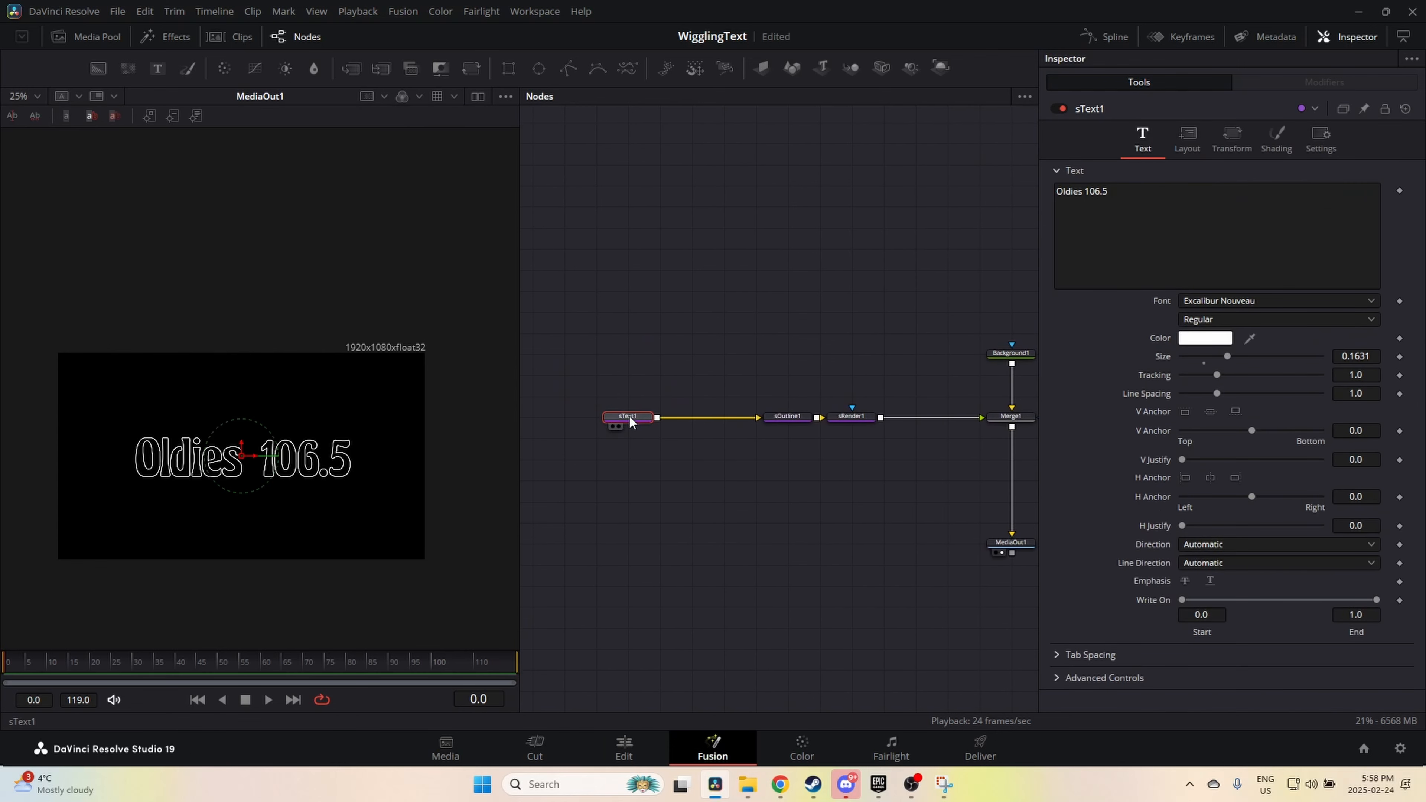
pyautogui.moveTo(631, 416); pyautogui.dragTo(663, 417)
pyautogui.moveTo(787, 417); pyautogui.dragTo(756, 416)
pyautogui.moveTo(661, 422); pyautogui.dragTo(631, 421)
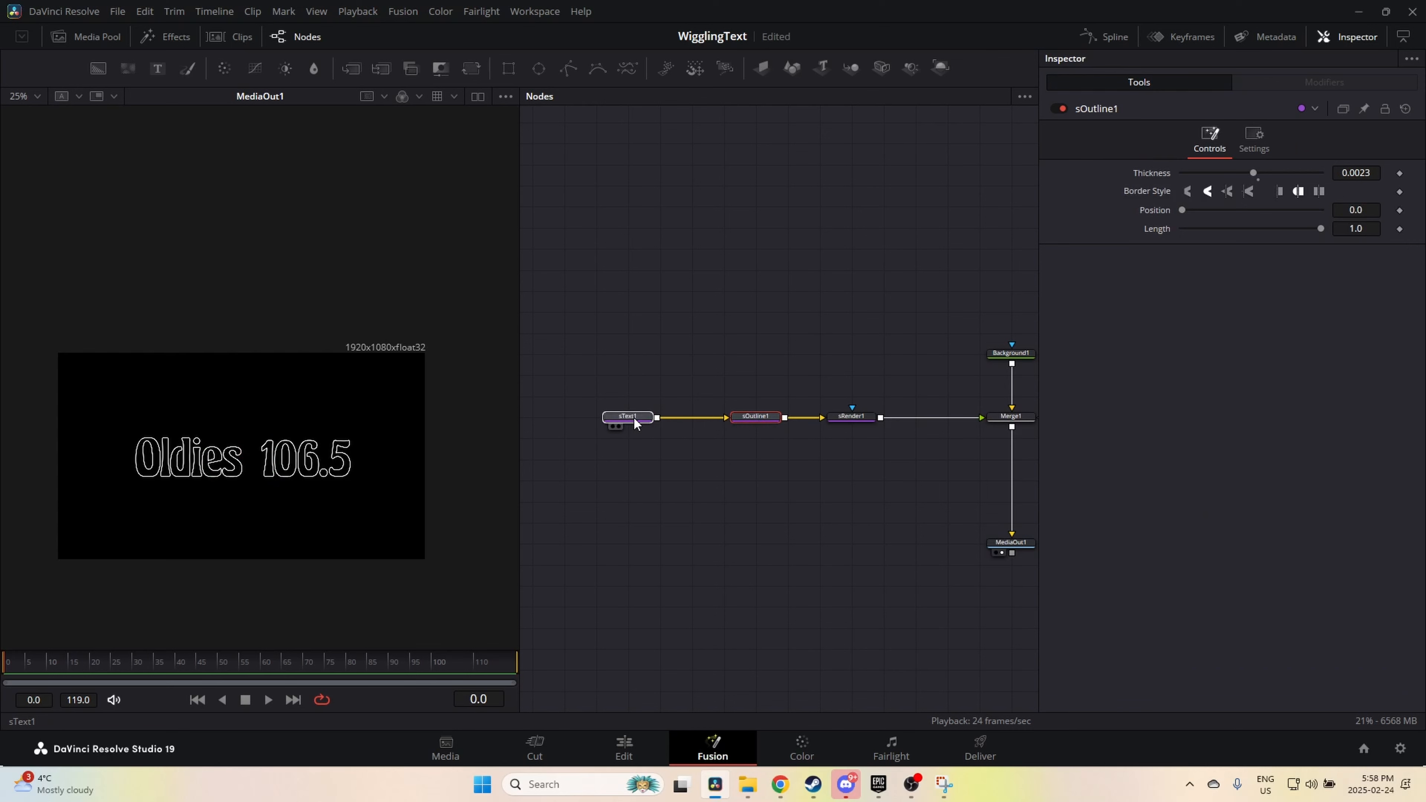
pyautogui.moveTo(751, 416); pyautogui.dragTo(719, 417)
pyautogui.click(705, 475)
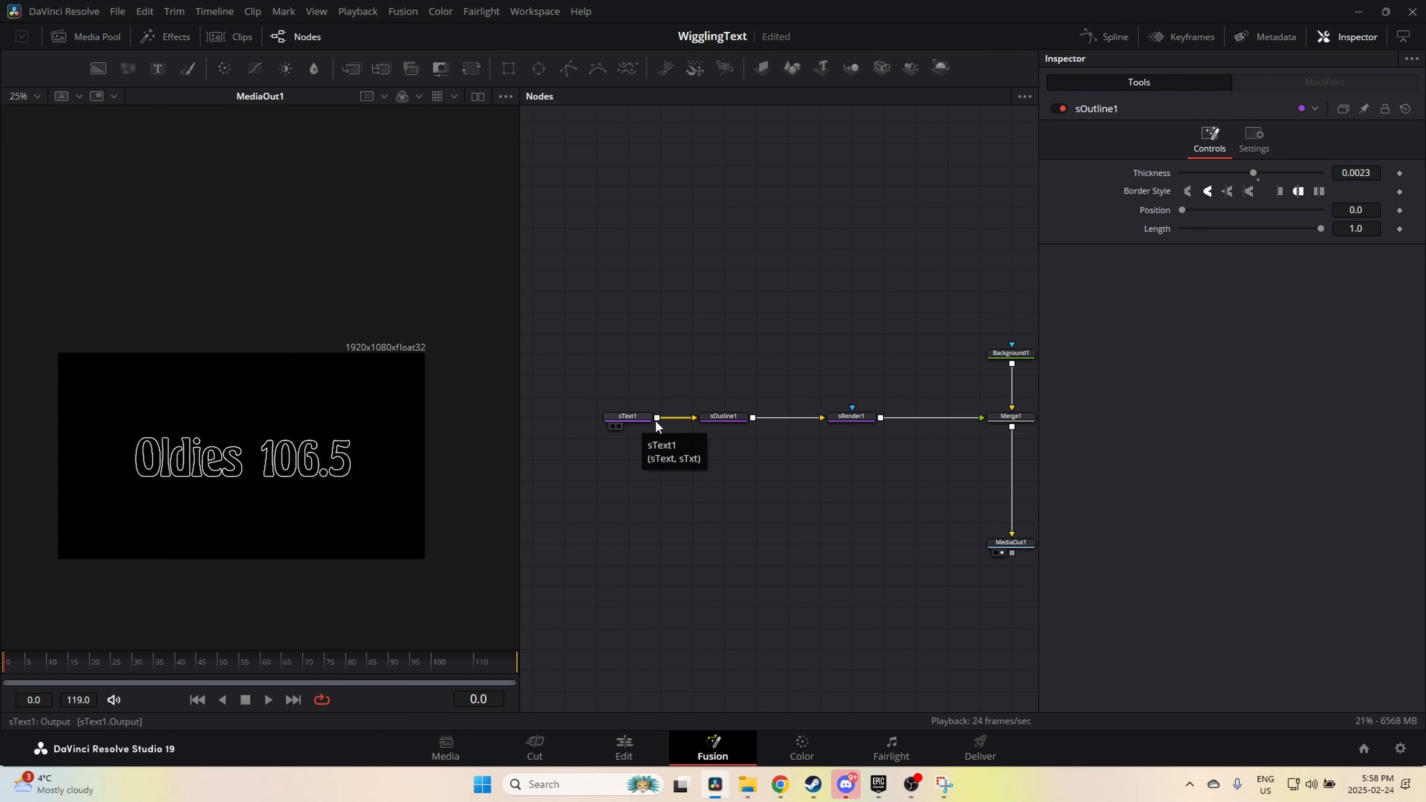
# Step: Paste a copy of sOutline1 below the original and feed it from sText1's output
pyautogui.click(721, 421)
pyautogui.click(746, 498)
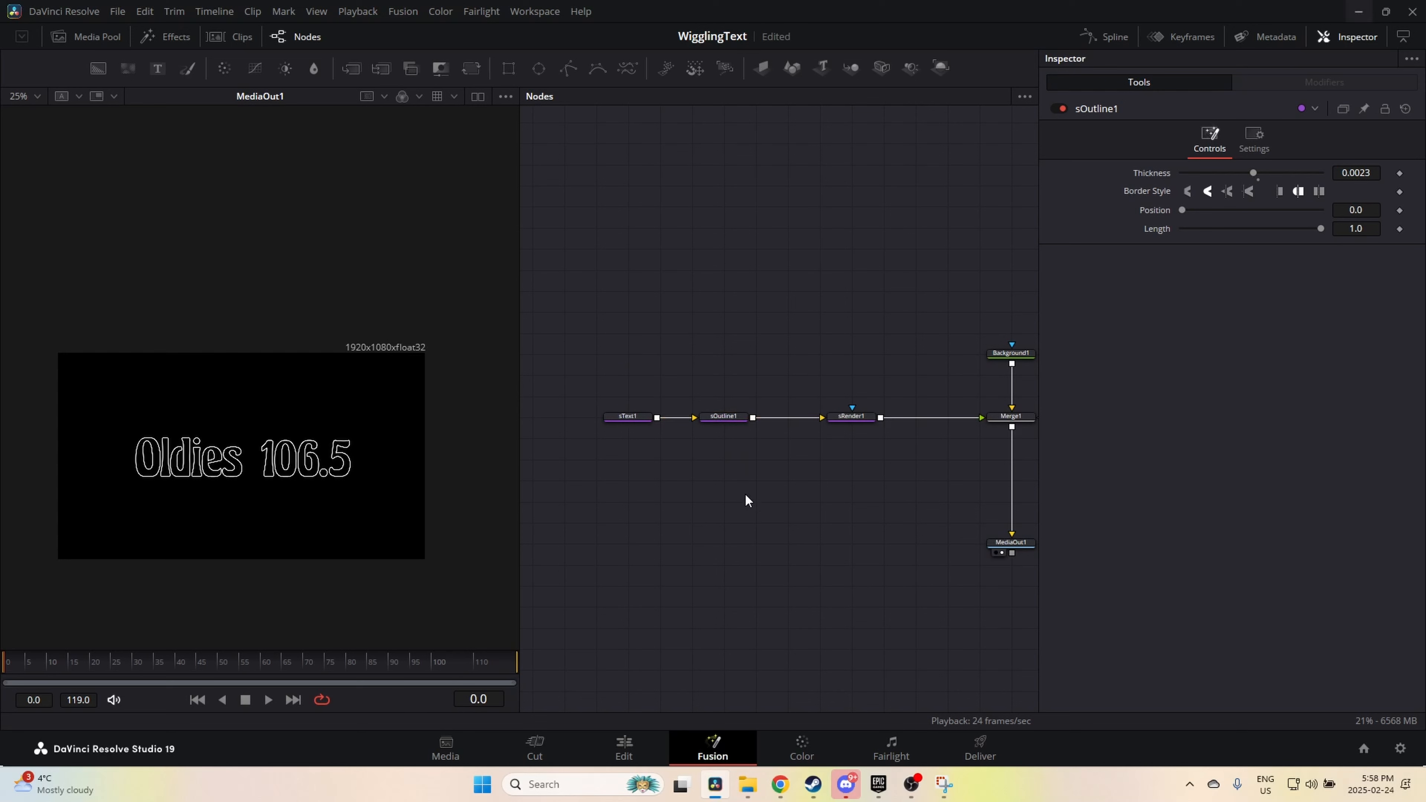
pyautogui.hotkey('ctrl', 'v')
pyautogui.moveTo(764, 512); pyautogui.dragTo(734, 471)
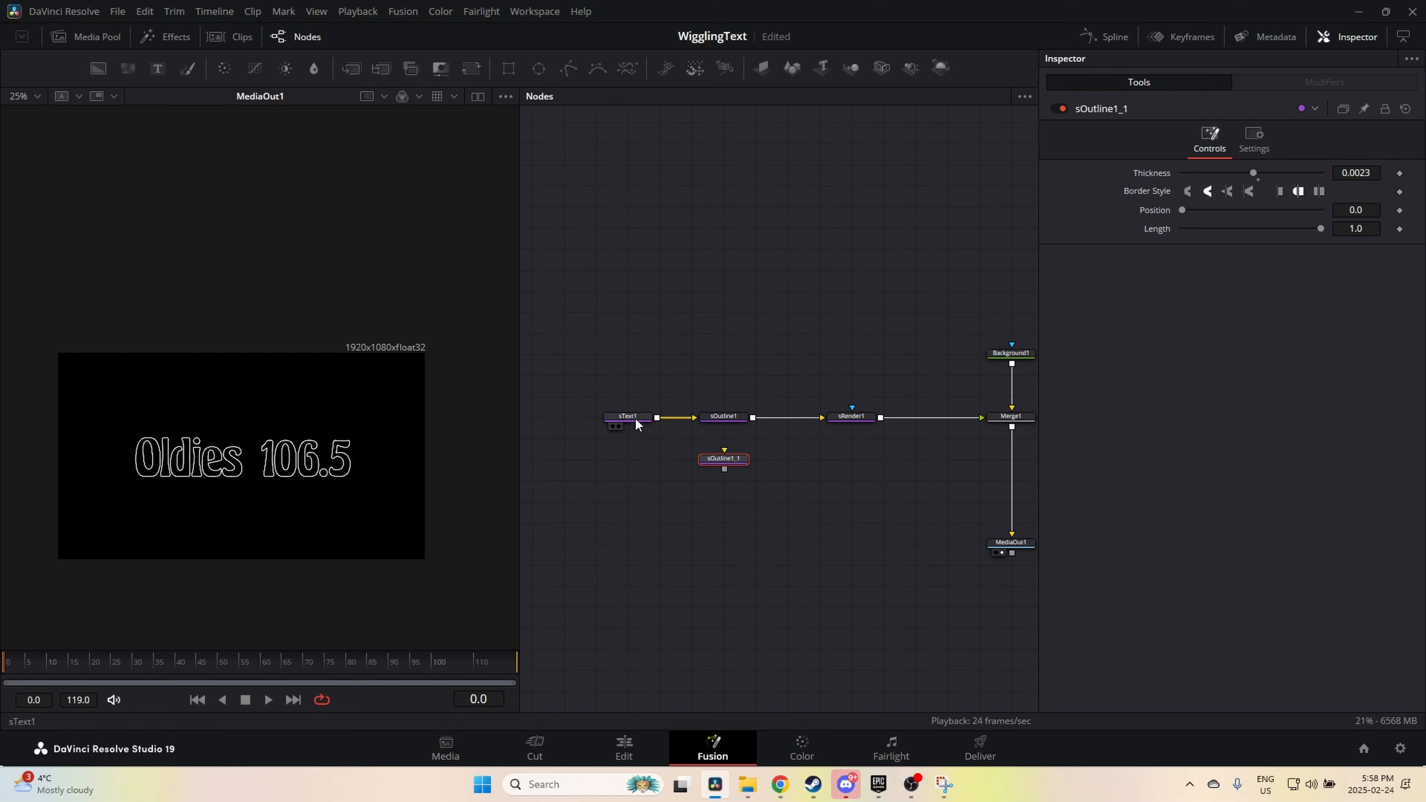
pyautogui.moveTo(636, 419); pyautogui.dragTo(724, 459)
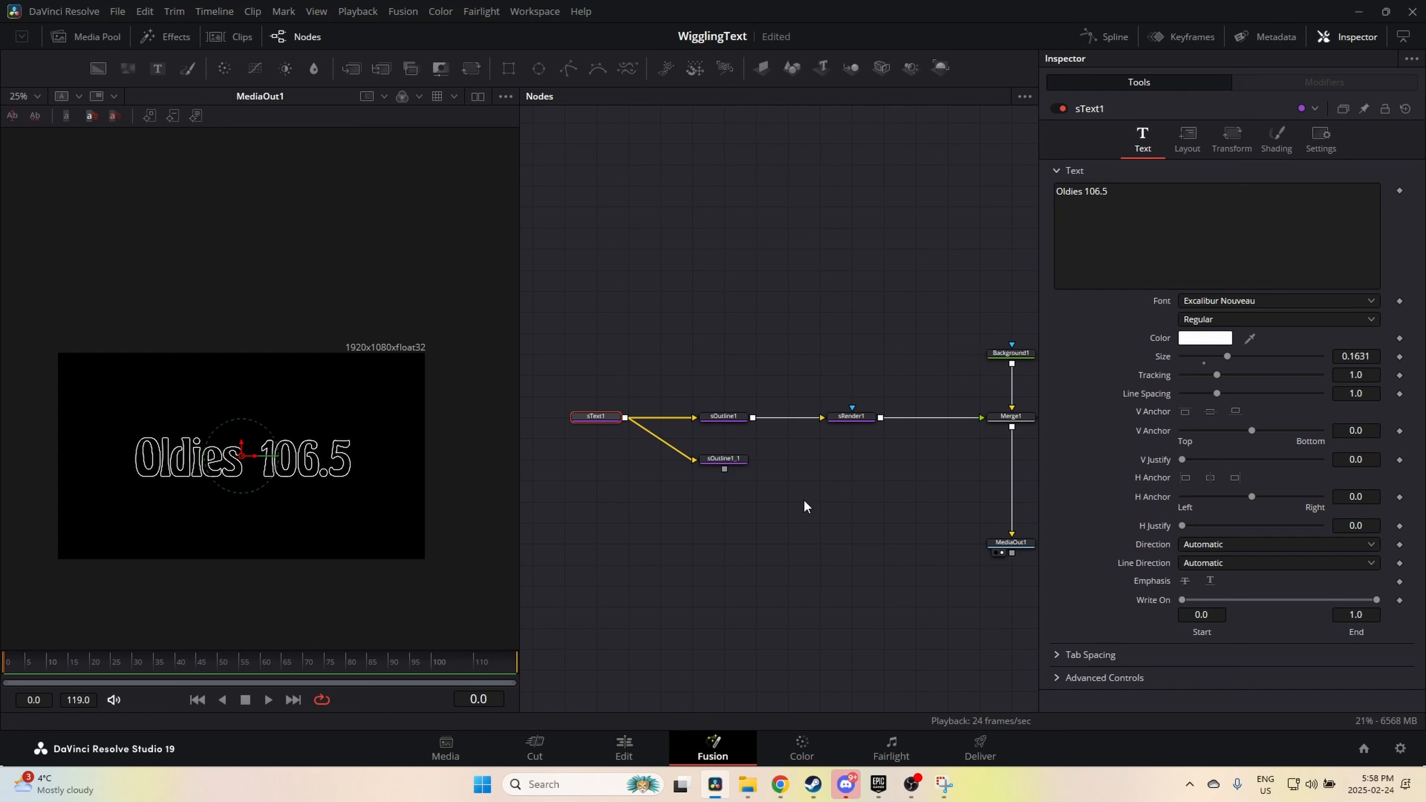
pyautogui.click(724, 438)
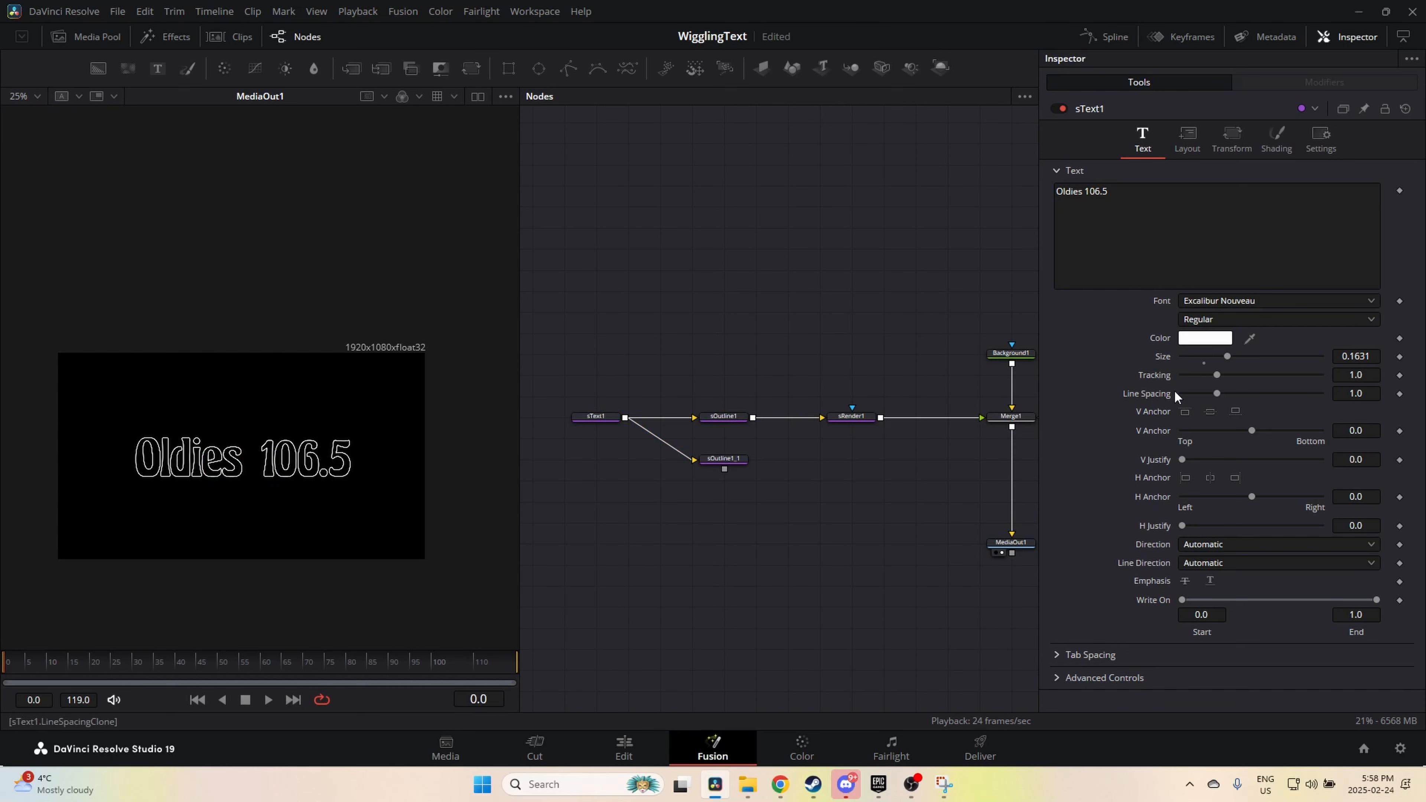
# Step: Keyframe sOutline1's Length at 0.0 on frame 0 and switch its line ends to the flat cap style
pyautogui.click(722, 423)
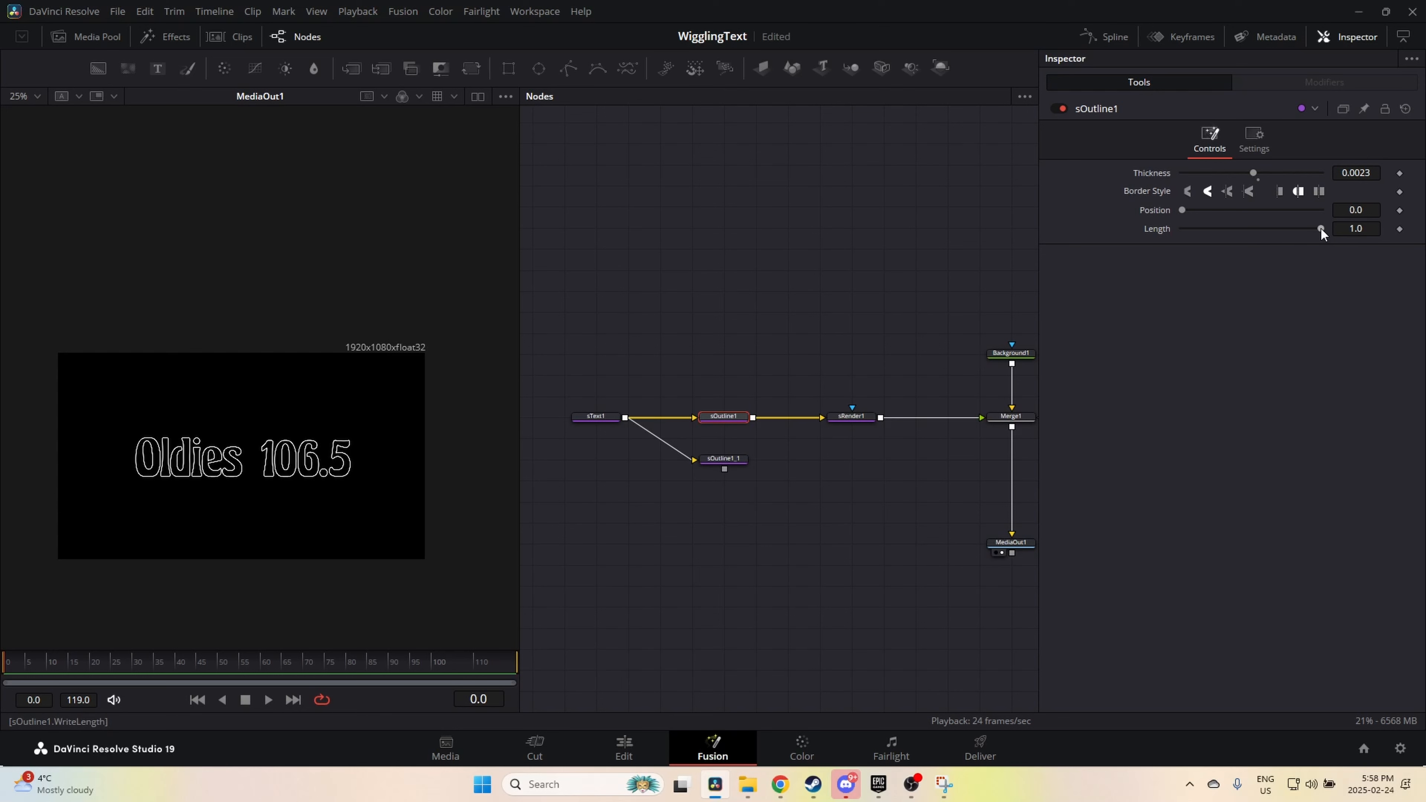
pyautogui.moveTo(1320, 228); pyautogui.dragTo(955, 244)
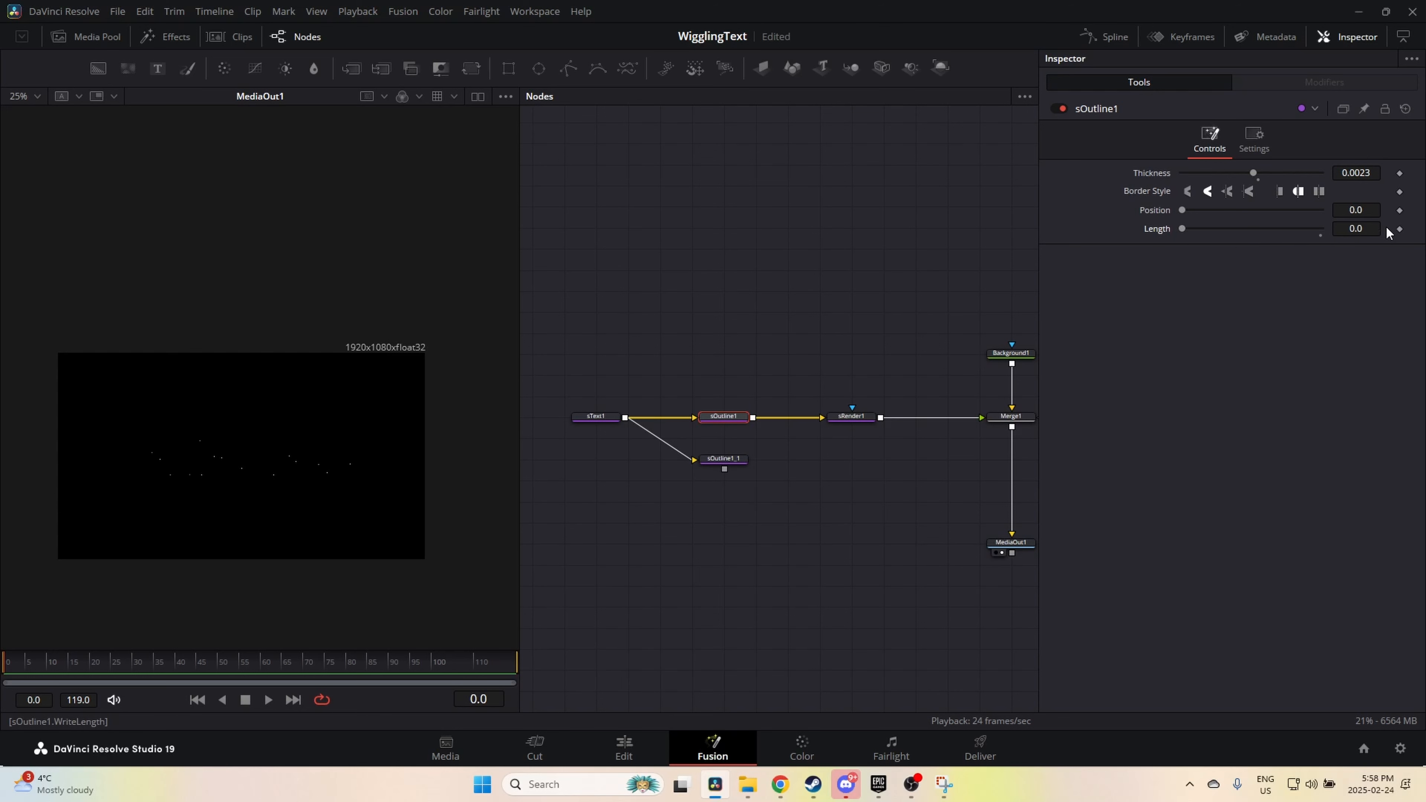
pyautogui.click(1399, 229)
pyautogui.scroll(5, 285, 472)
pyautogui.scroll(4, 286, 466)
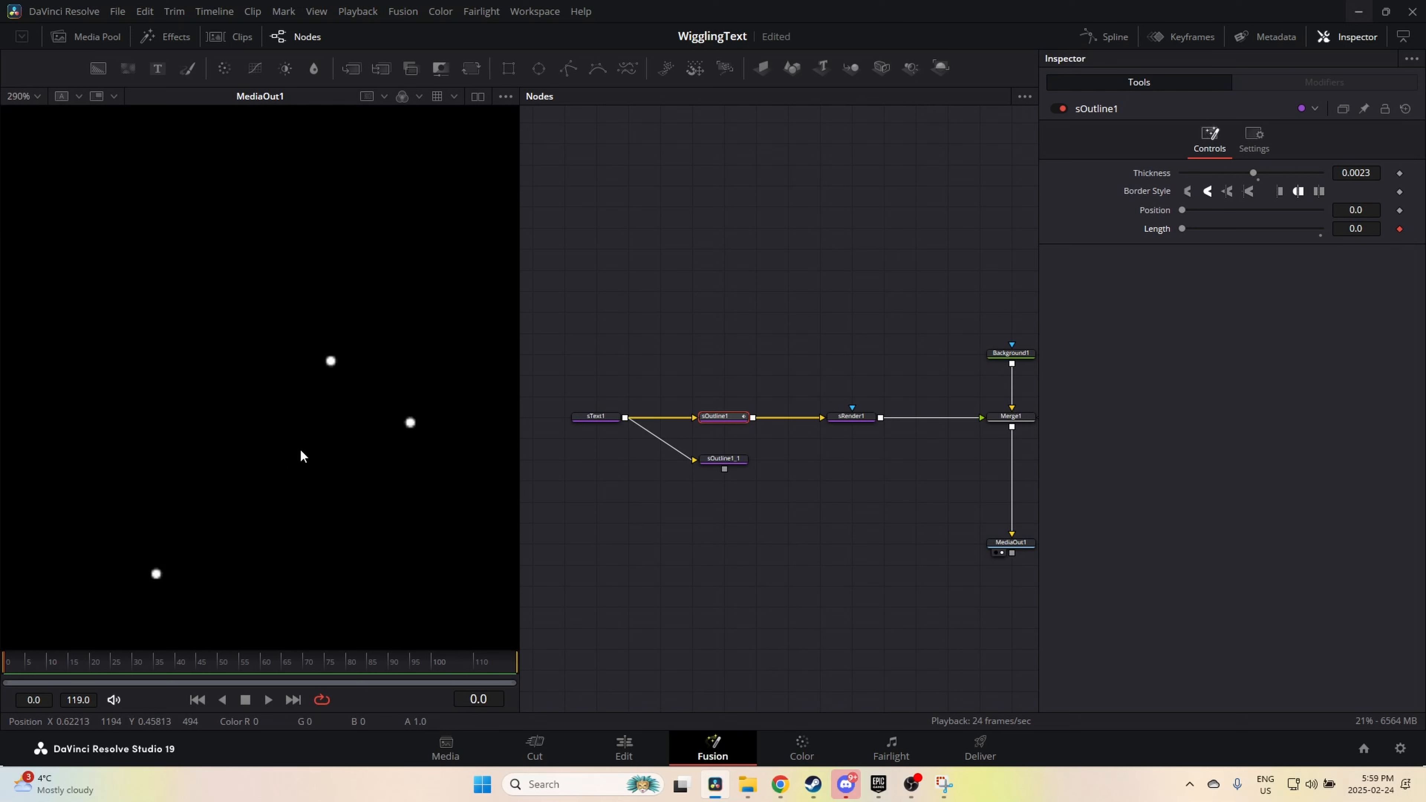
pyautogui.click(1280, 192)
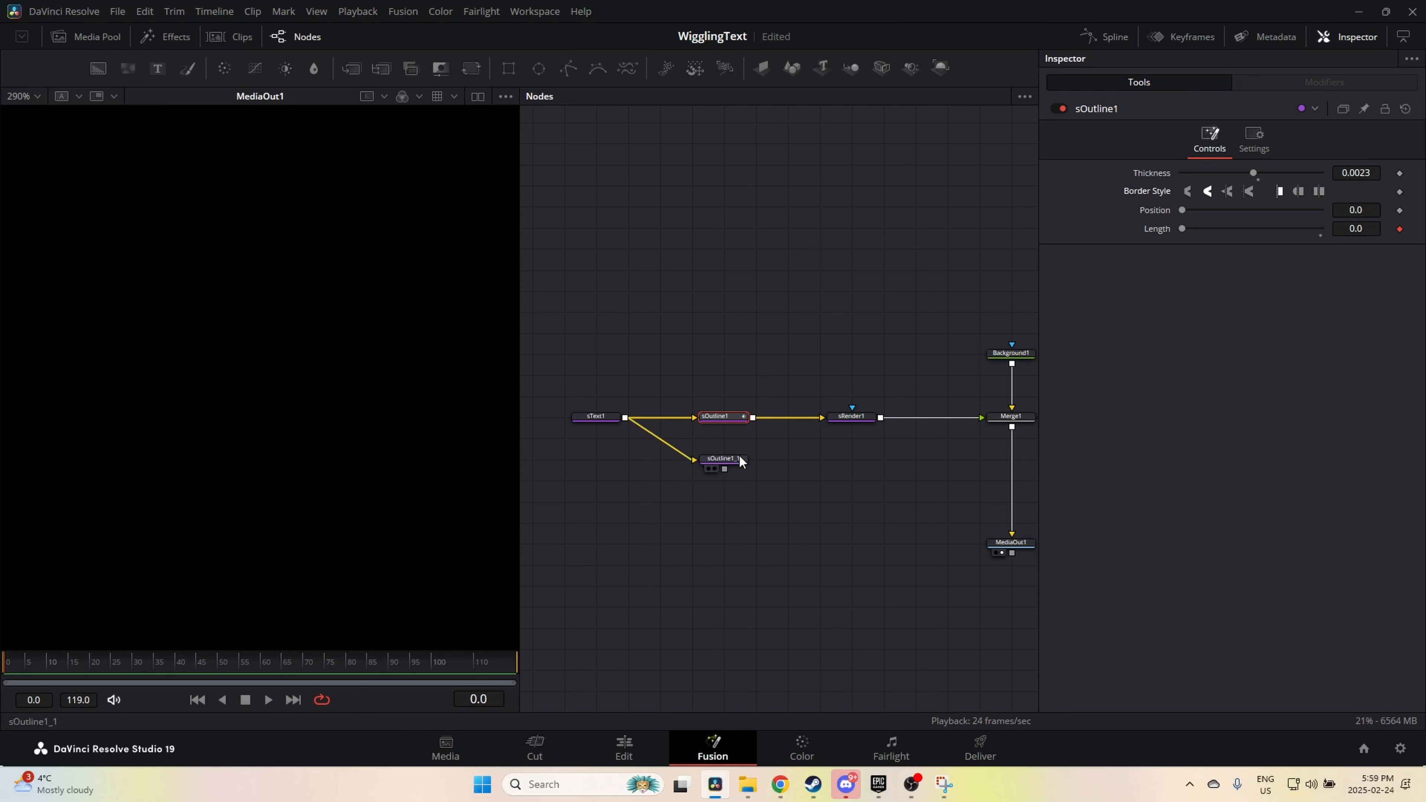
pyautogui.scroll(-10, 469, 461)
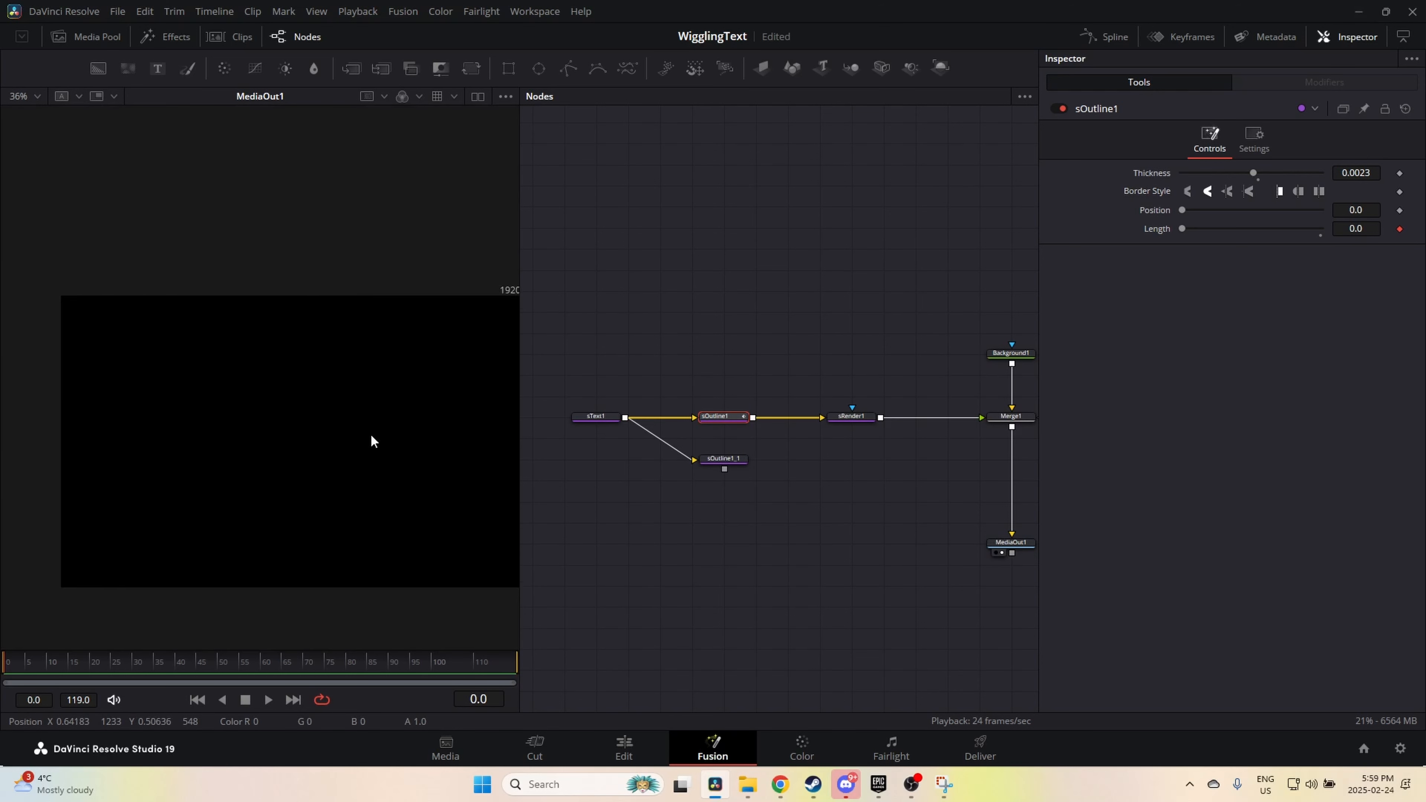
pyautogui.moveTo(371, 436); pyautogui.dragTo(332, 393)
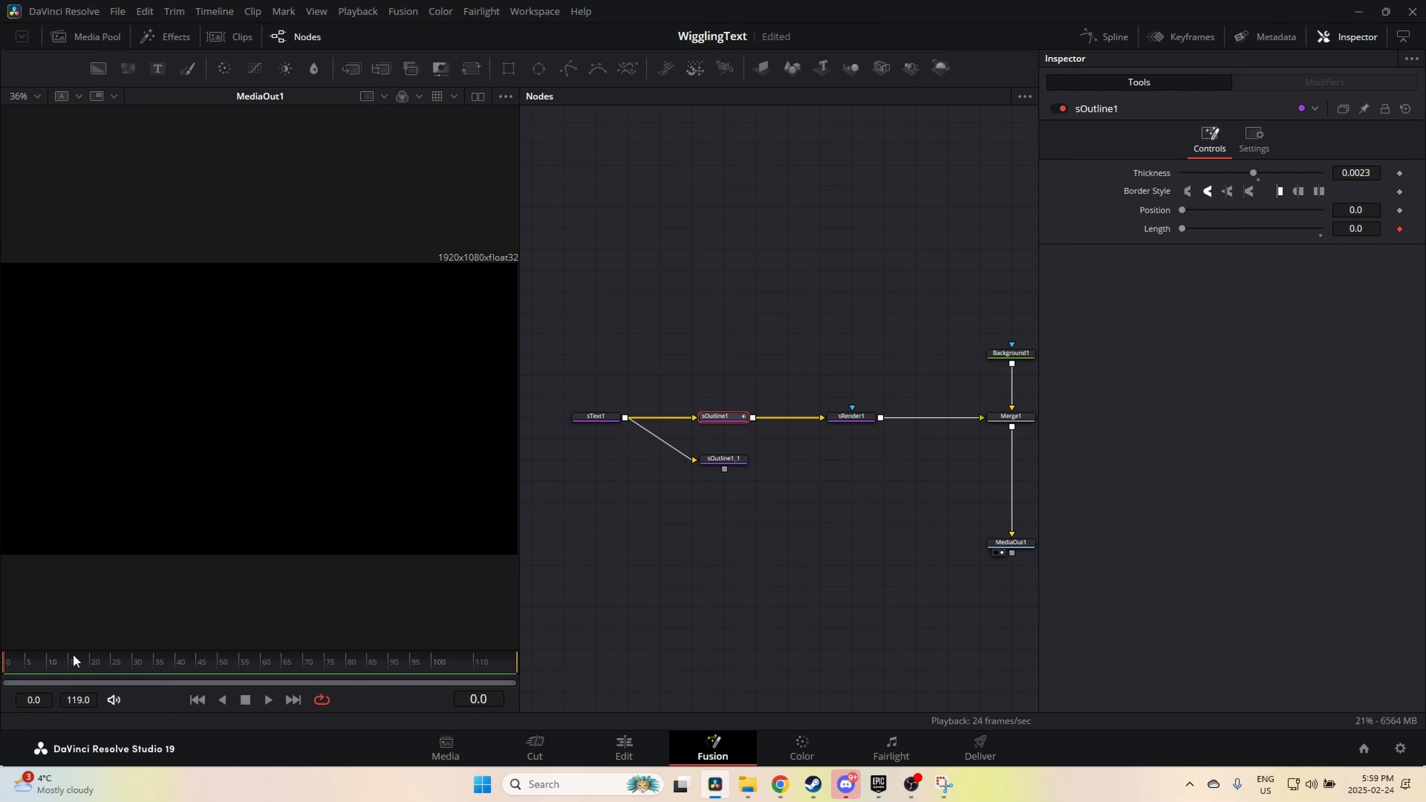
# Step: Set sOutline1's Length to 1.0 at frame 60 and play the write-on animation from the start
pyautogui.moveTo(200, 657); pyautogui.dragTo(260, 662)
pyautogui.moveTo(1183, 229); pyautogui.dragTo(1321, 229)
pyautogui.click(106, 664)
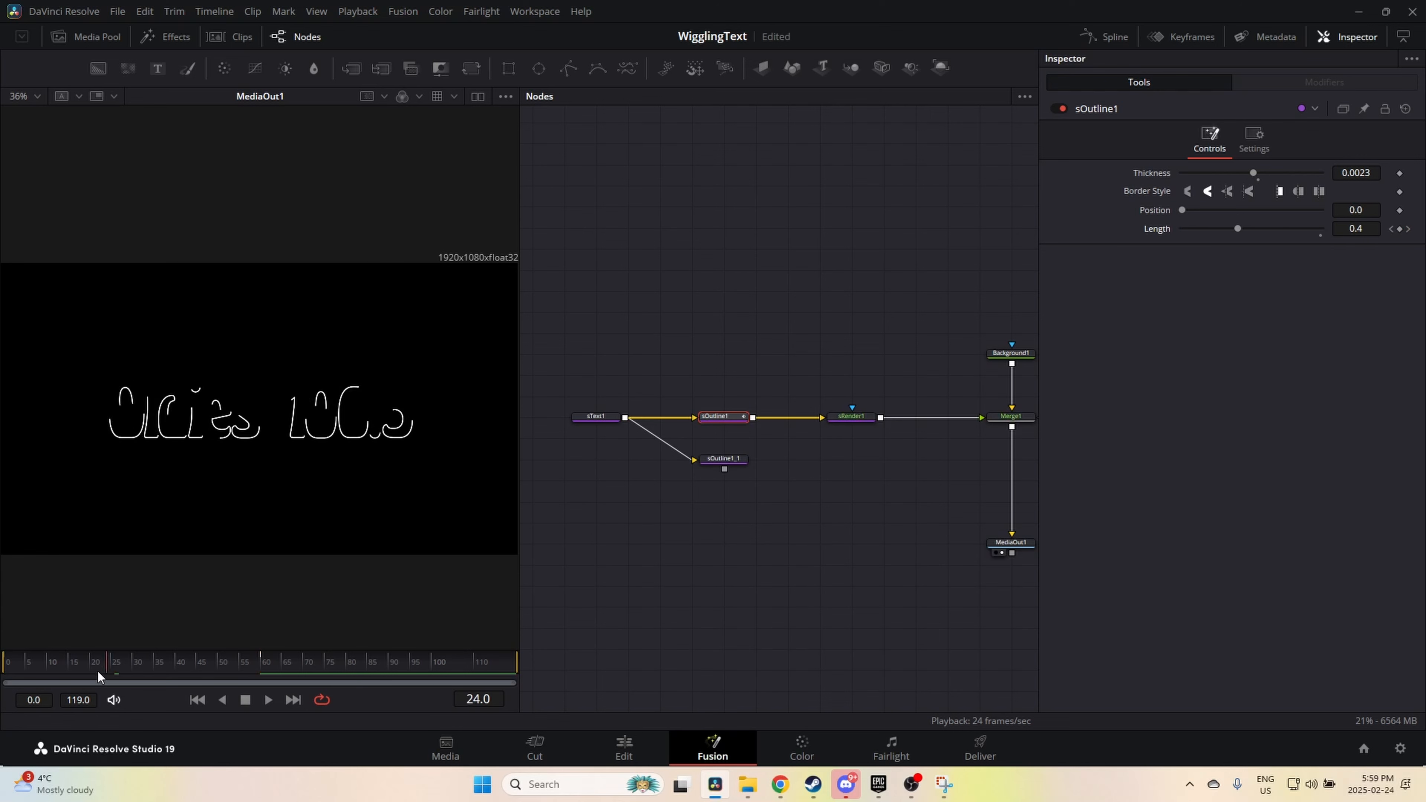
pyautogui.moveTo(97, 671); pyautogui.dragTo(3, 672)
pyautogui.press('space')
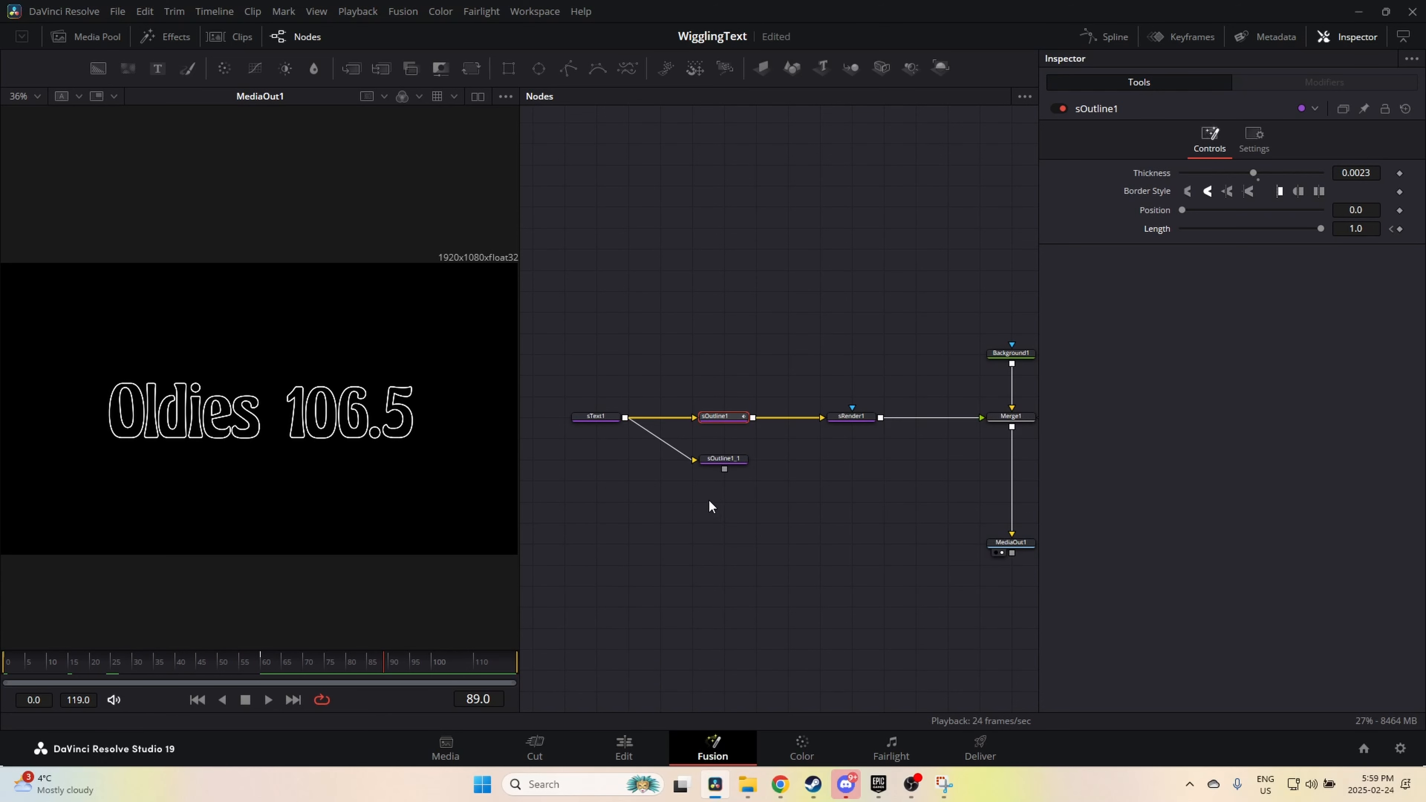
# Step: Move the playhead to frame 60 and display the copied outline node sOutline1_1 in the viewer
pyautogui.scroll(2, 709, 500)
pyautogui.click(723, 485)
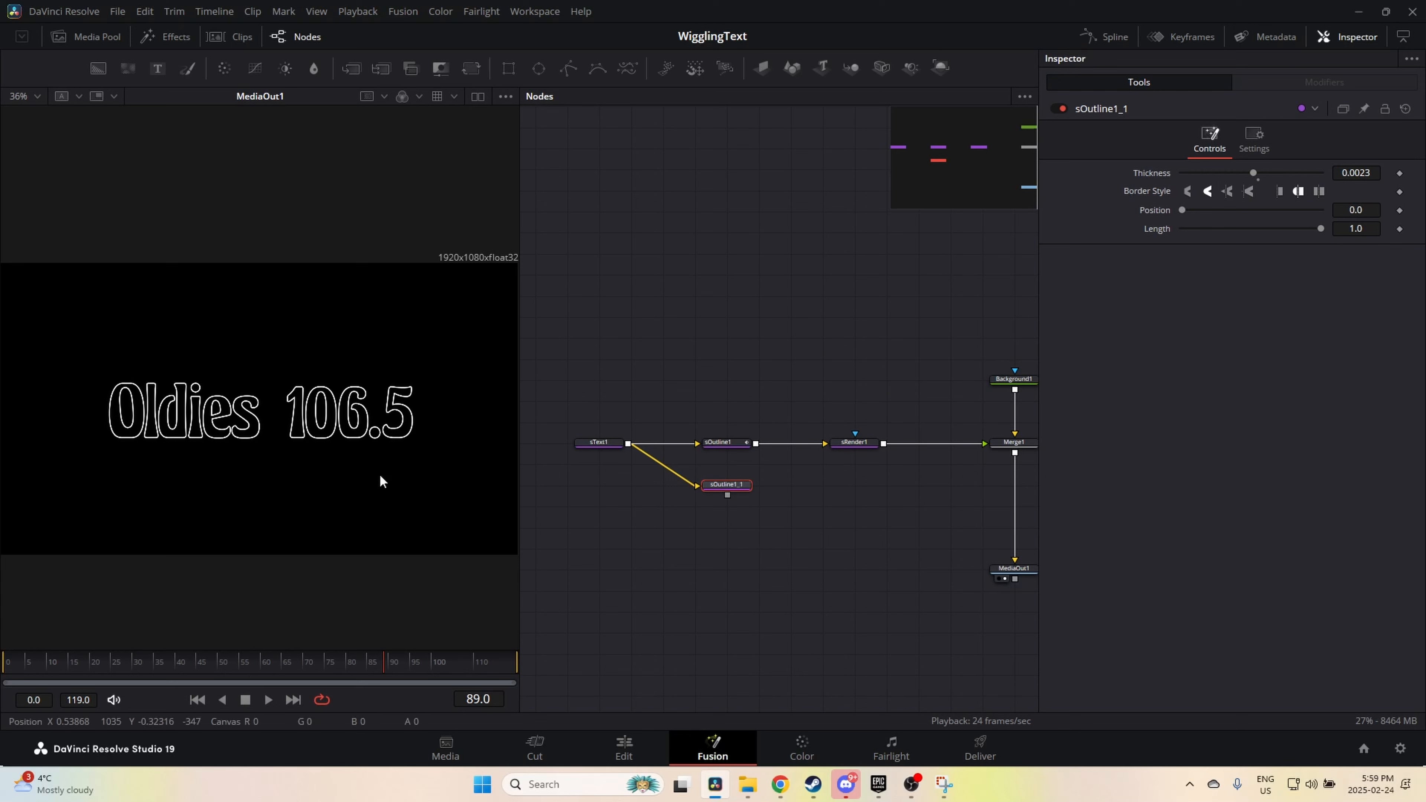
pyautogui.click(730, 443)
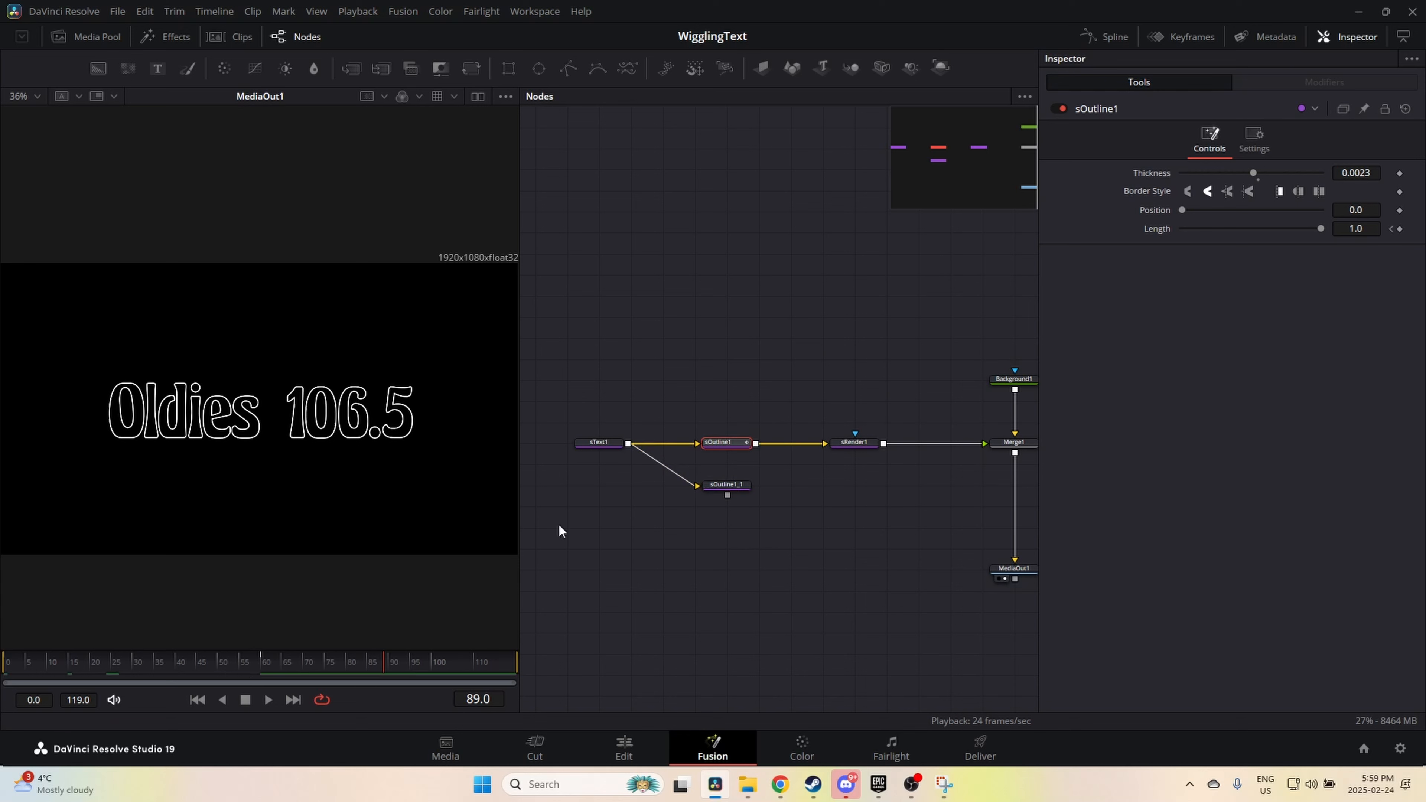
pyautogui.click(364, 666)
pyautogui.click(260, 666)
pyautogui.click(727, 485)
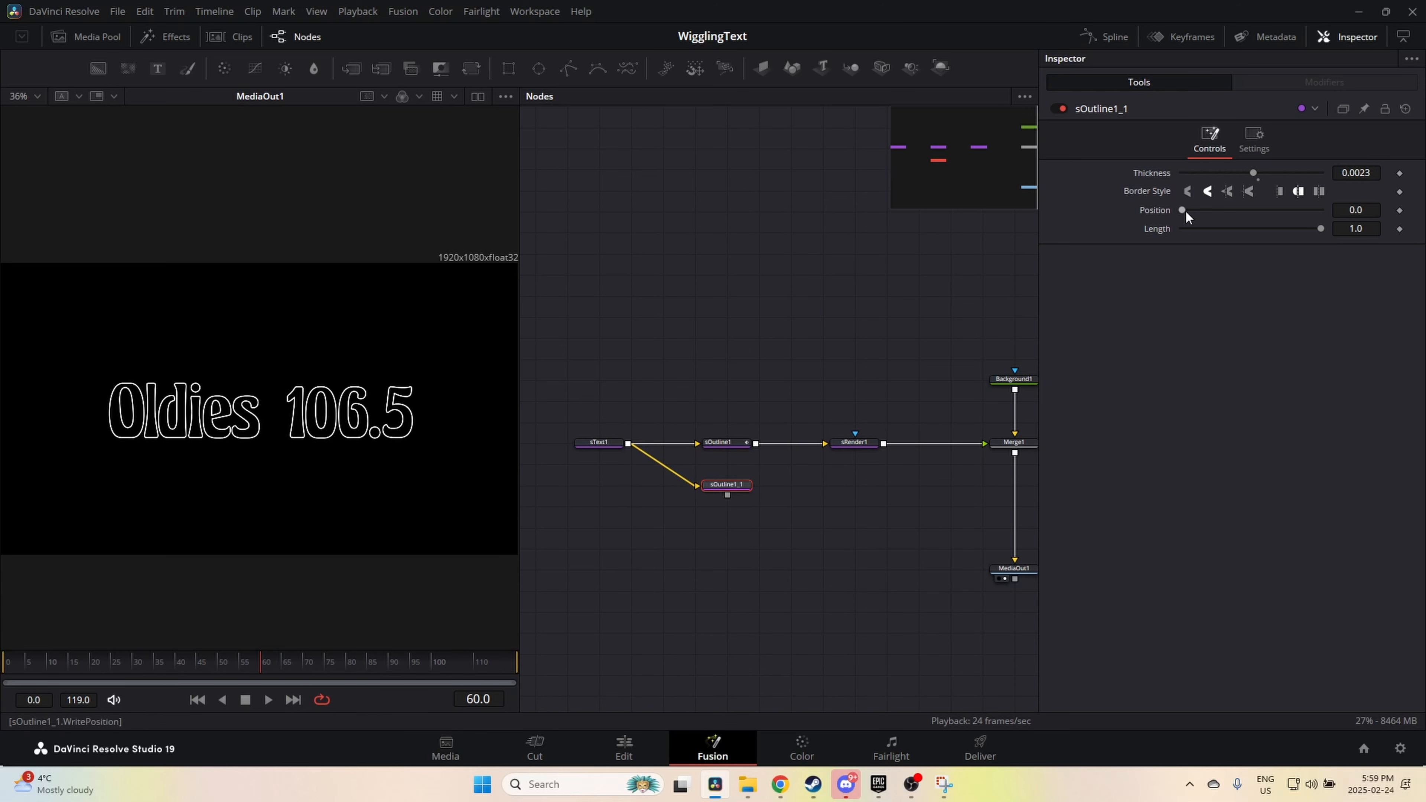
pyautogui.moveTo(730, 488); pyautogui.dragTo(296, 463)
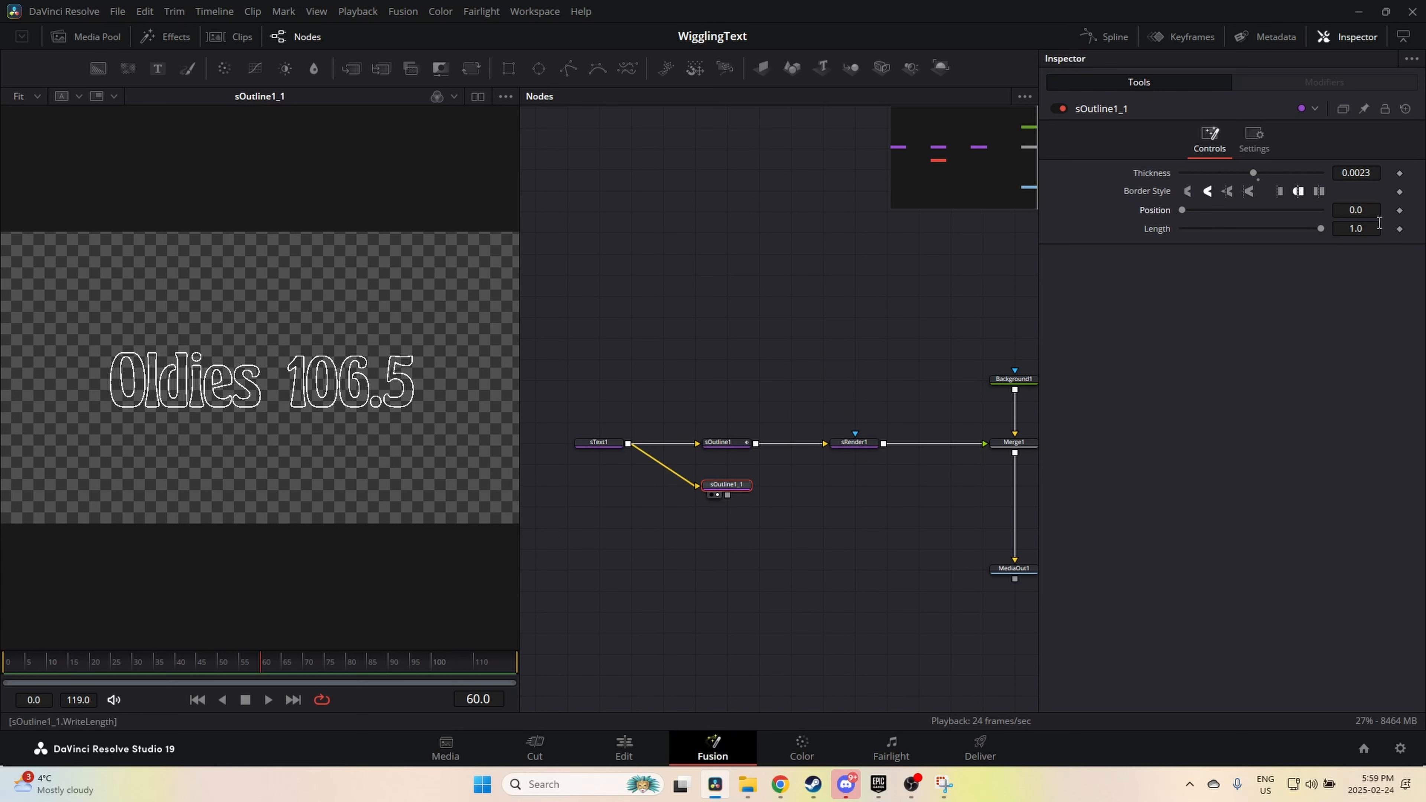
# Step: Keyframe sOutline1_1's Position at 0.0 on frame 60 and reduce its Length to 0.0
pyautogui.click(1399, 212)
pyautogui.scroll(5, 499, 406)
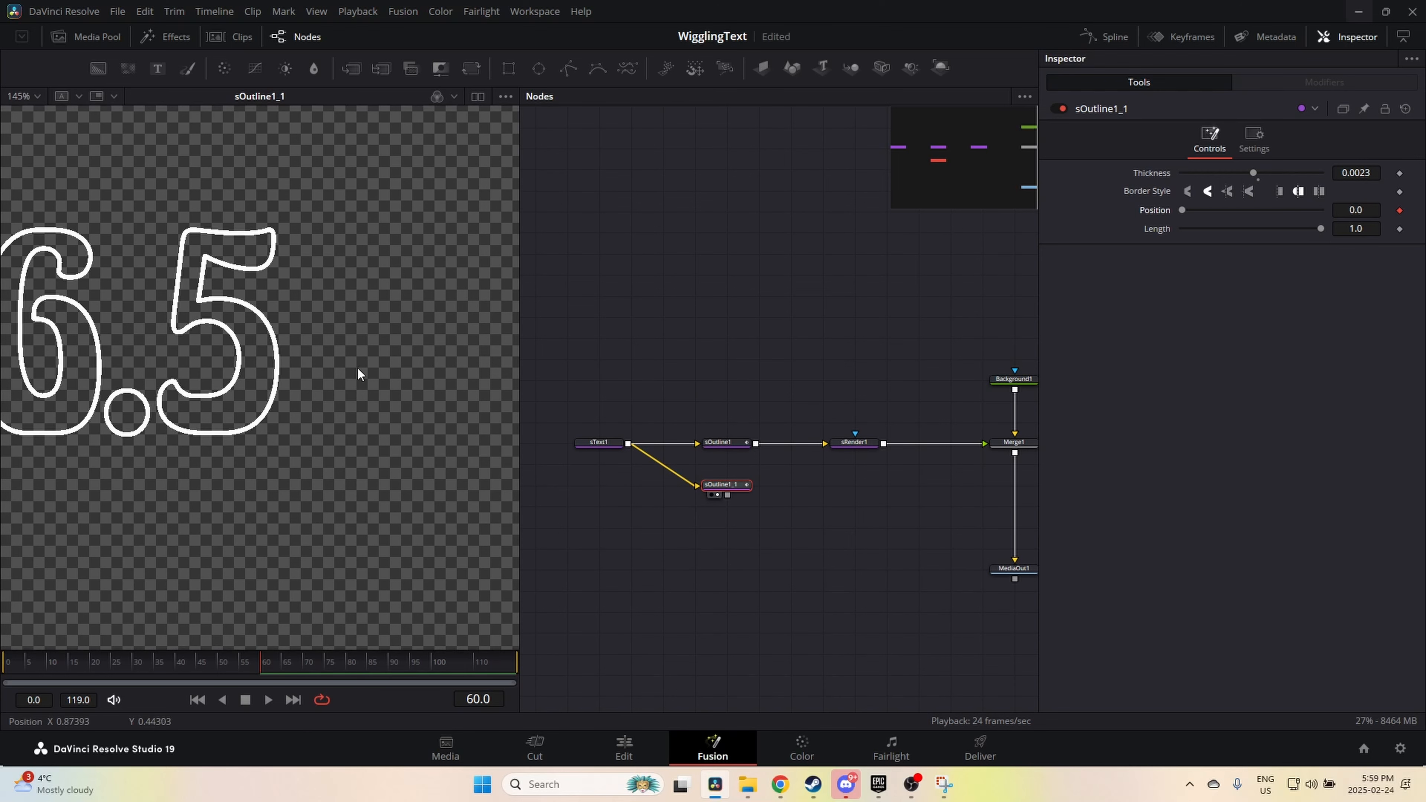
pyautogui.moveTo(1317, 225); pyautogui.dragTo(1180, 248)
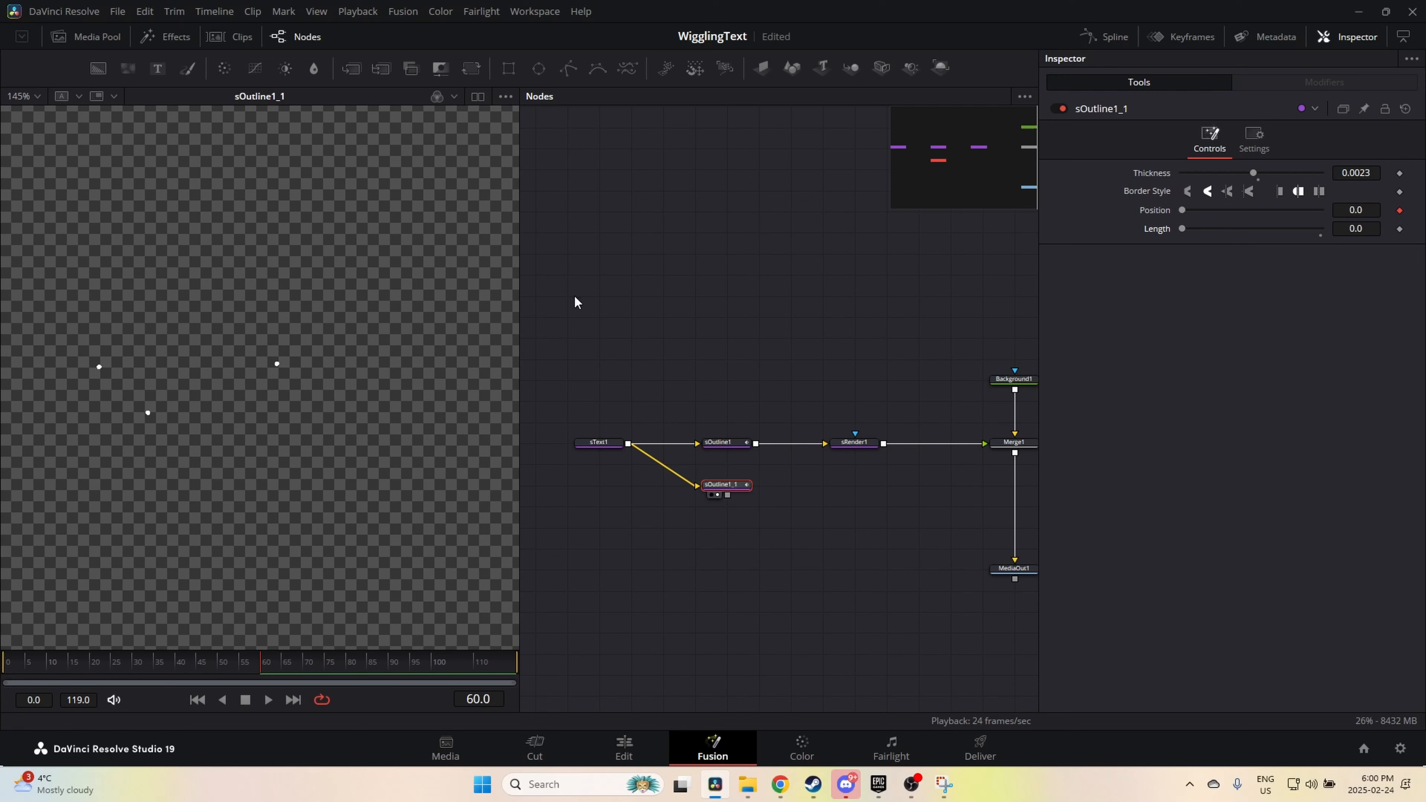
# Step: Try a thickness of 0.011 on sOutline1_1 and undo the change
pyautogui.scroll(4, 275, 374)
pyautogui.moveTo(1256, 172); pyautogui.dragTo(1263, 172)
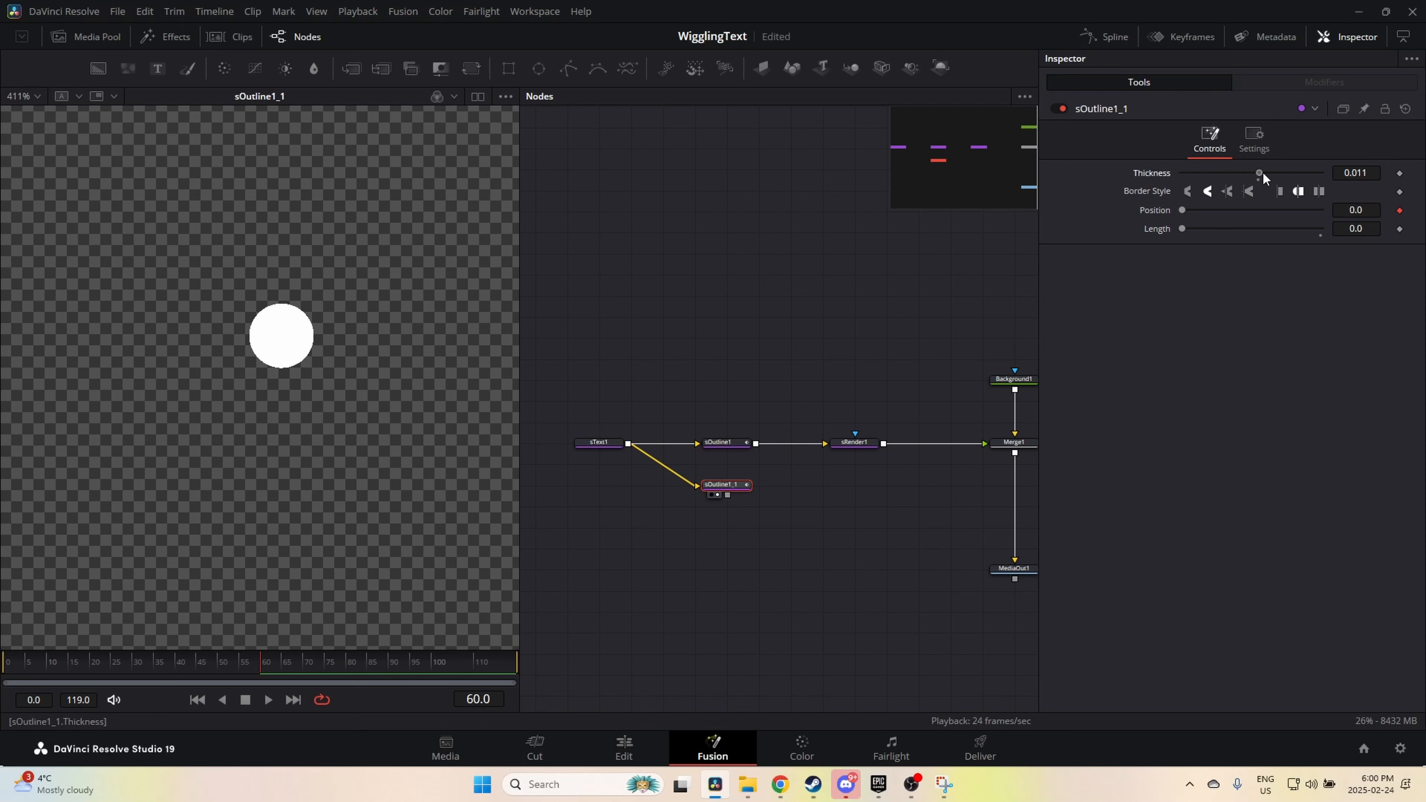
pyautogui.hotkey('ctrl', 'z')
# Step: Set sOutline1_1's Thickness to 0.005
pyautogui.click(1370, 174)
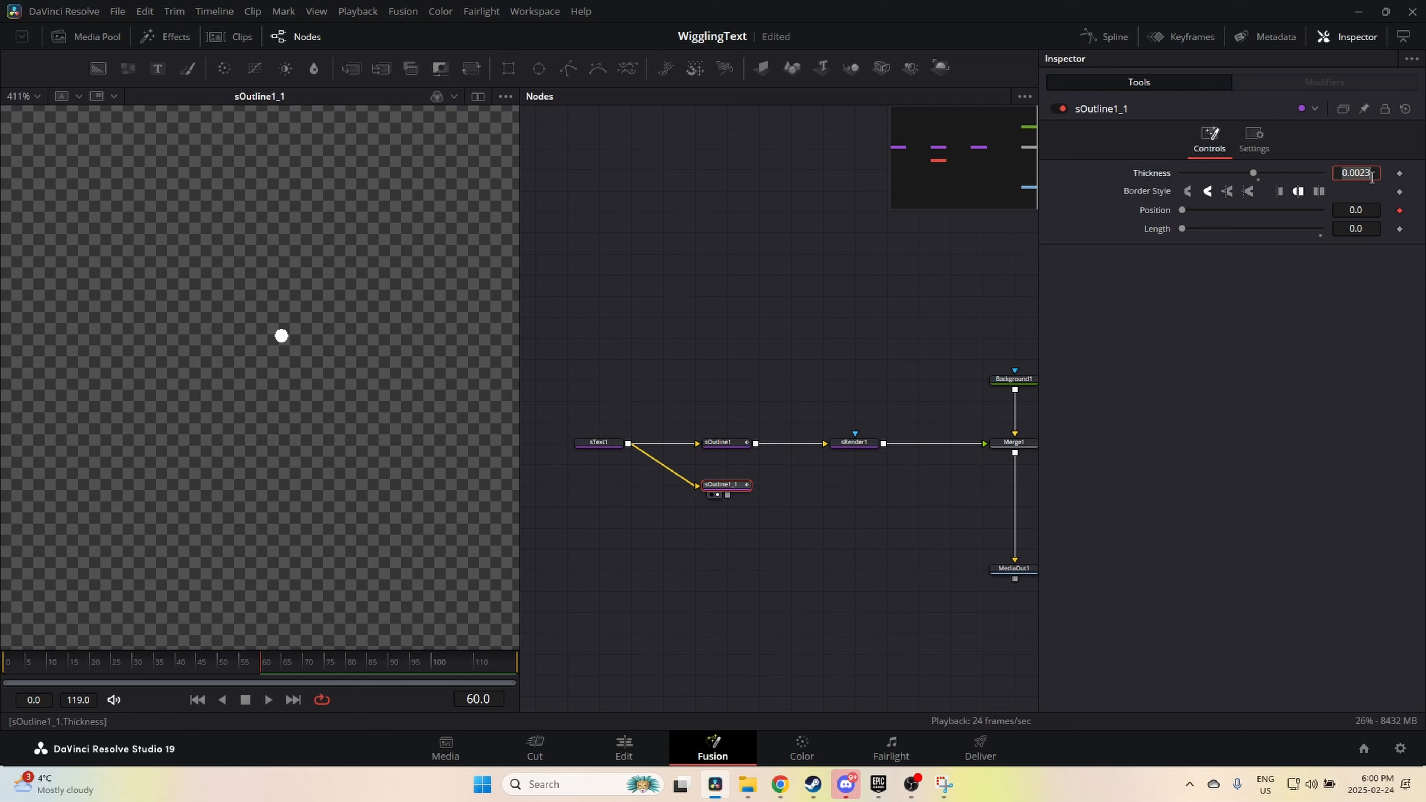
pyautogui.press('Right')
pyautogui.write('5')
pyautogui.press('Tab')
pyautogui.scroll(-8, 332, 410)
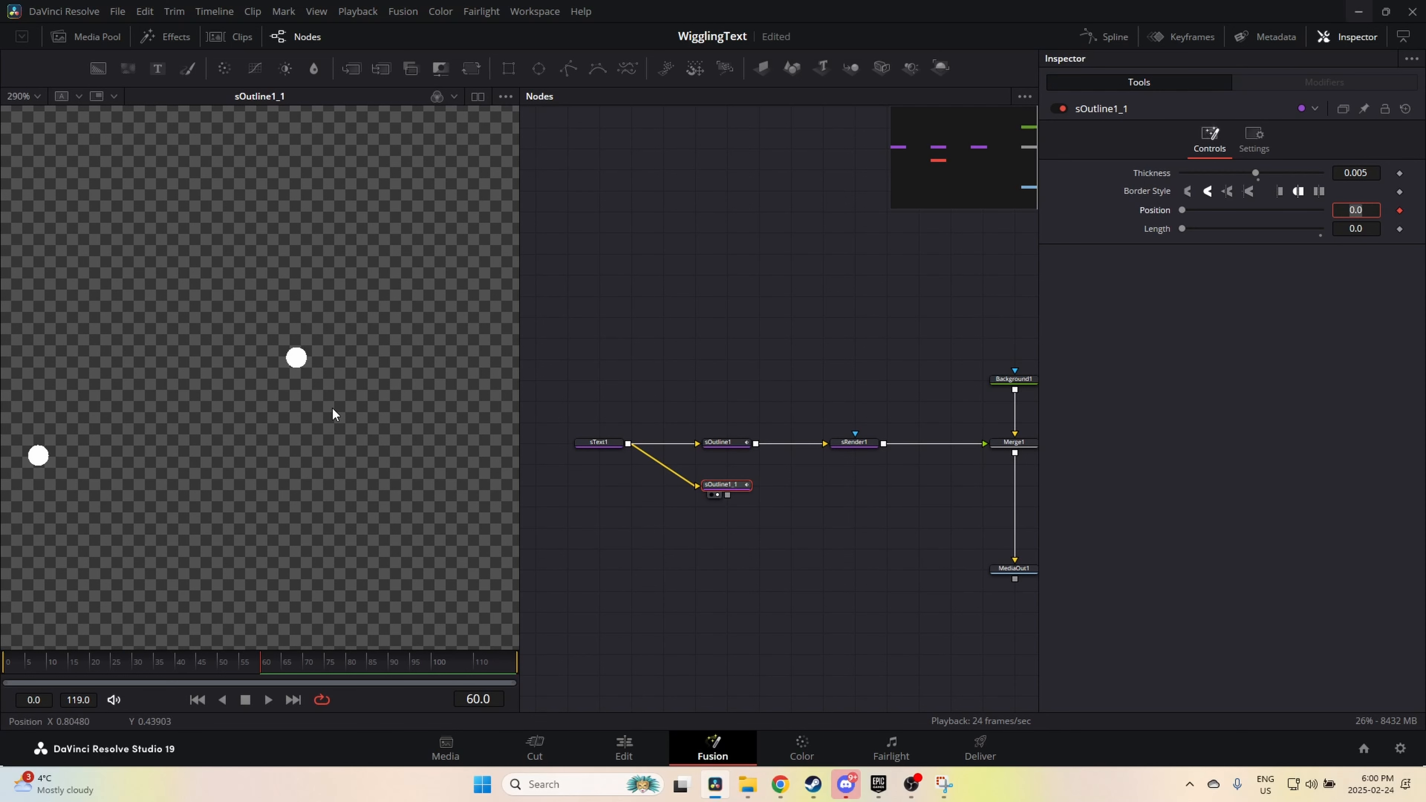
pyautogui.scroll(-2, 406, 409)
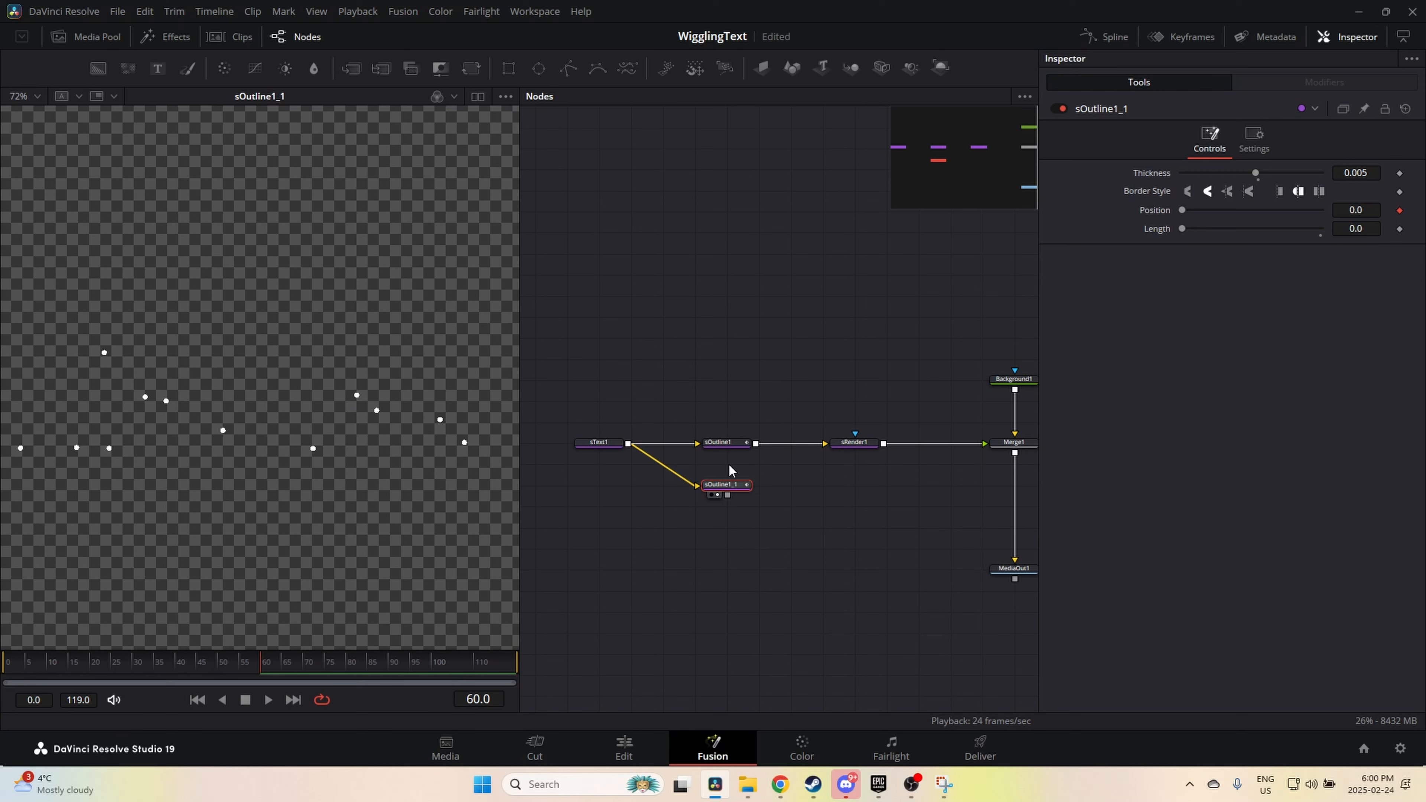
# Step: Animate sOutline1_1's Position from 0.0 on frame 0 to 1.0 on frame 60
pyautogui.moveTo(1183, 211); pyautogui.dragTo(1338, 212)
pyautogui.moveTo(258, 663); pyautogui.dragTo(2, 669)
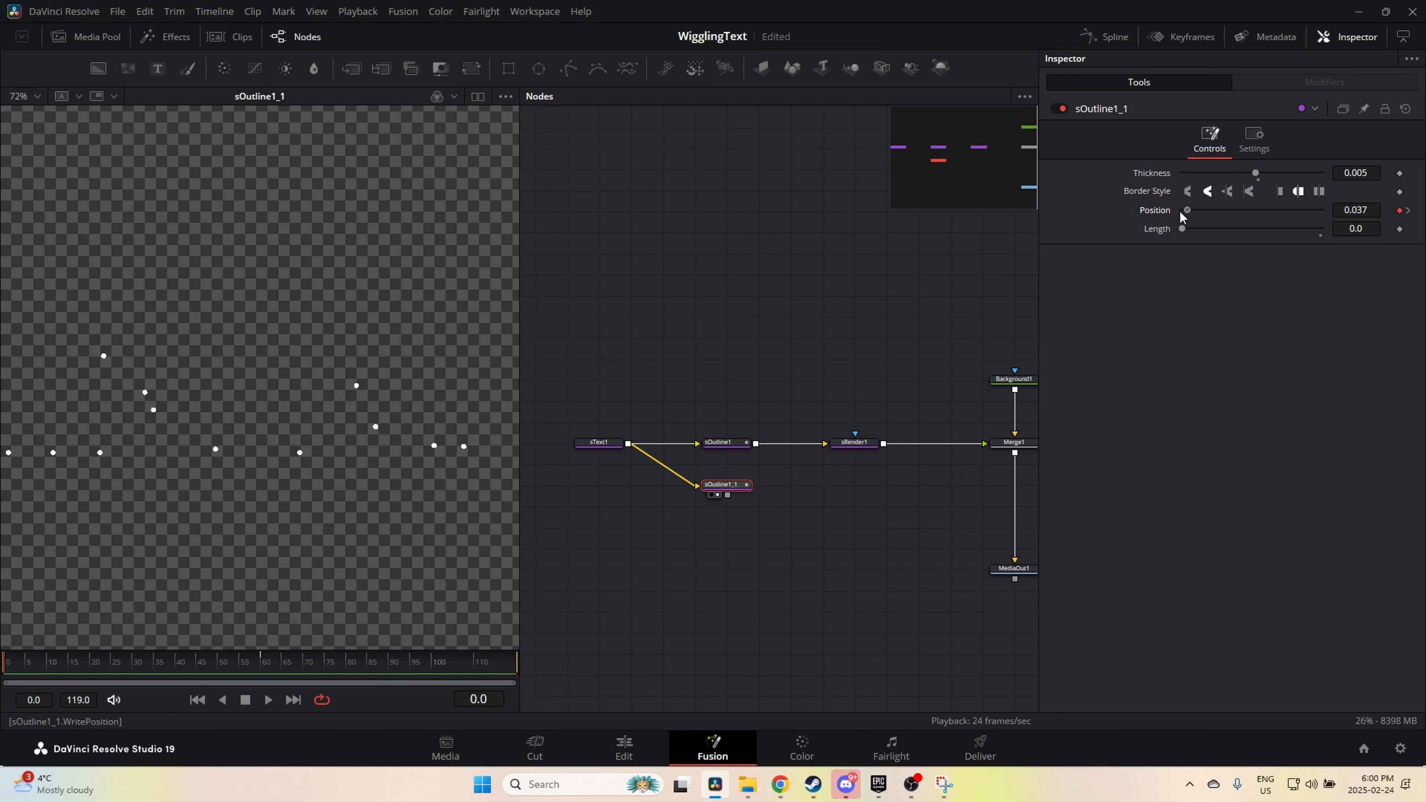
pyautogui.moveTo(1181, 215); pyautogui.dragTo(1175, 214)
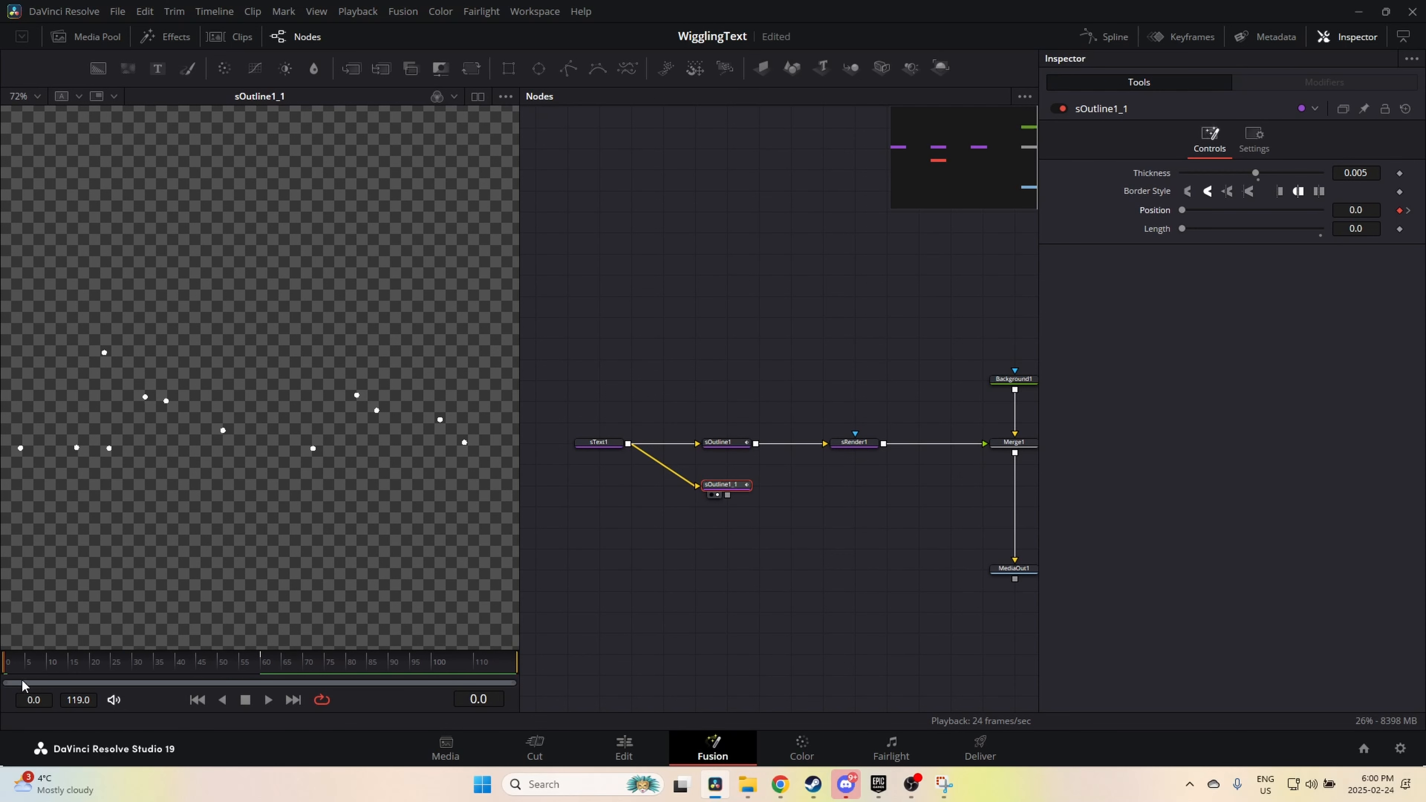
pyautogui.moveTo(7, 672)
pyautogui.mouseDown()
pyautogui.moveTo(256, 665)
pyautogui.moveTo(2, 676)
pyautogui.mouseUp()
# Step: Add an sRender node after sOutline1_1 and merge its output over Merge1's result before MediaOut1
pyautogui.moveTo(728, 495); pyautogui.dragTo(1004, 457)
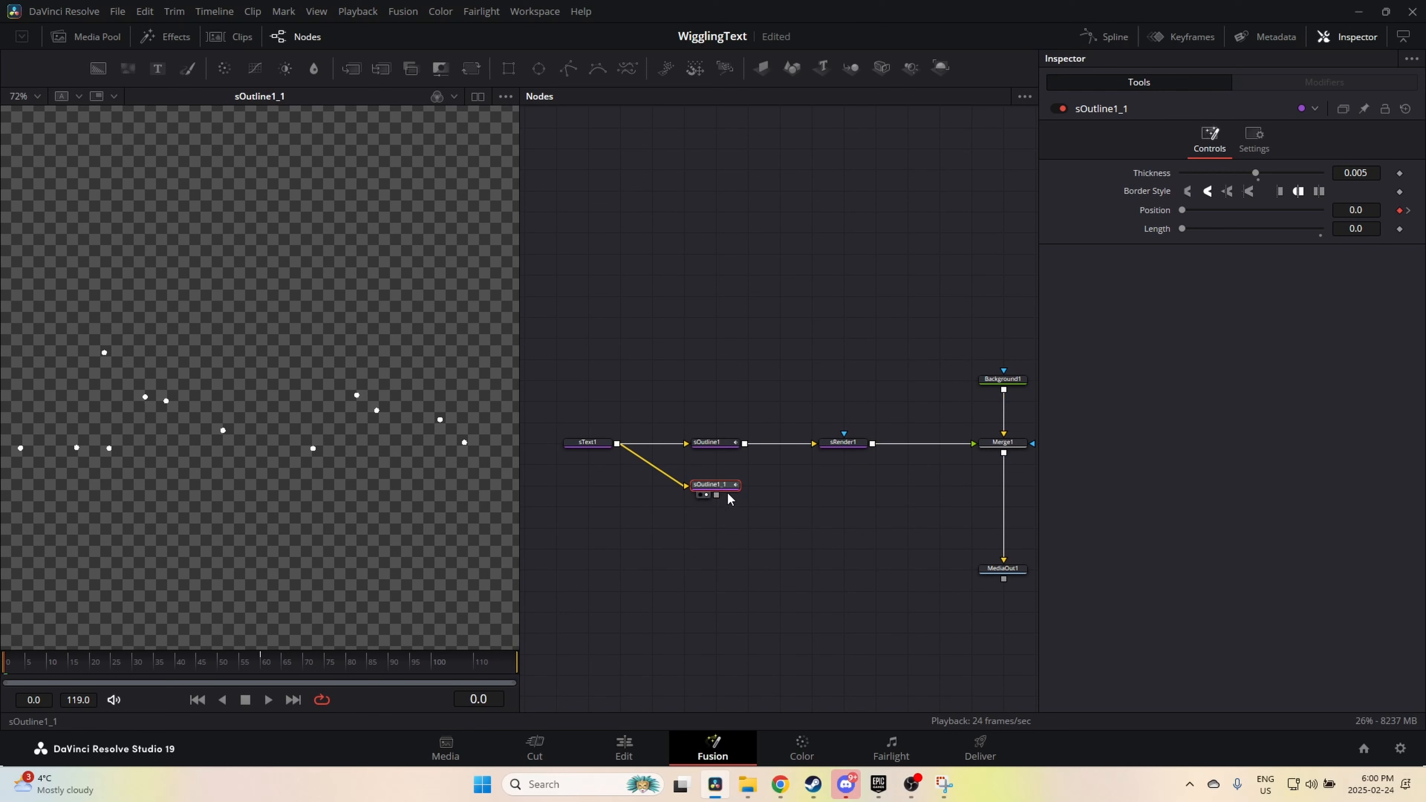
pyautogui.hotkey('shift', 'space')
pyautogui.write('s')
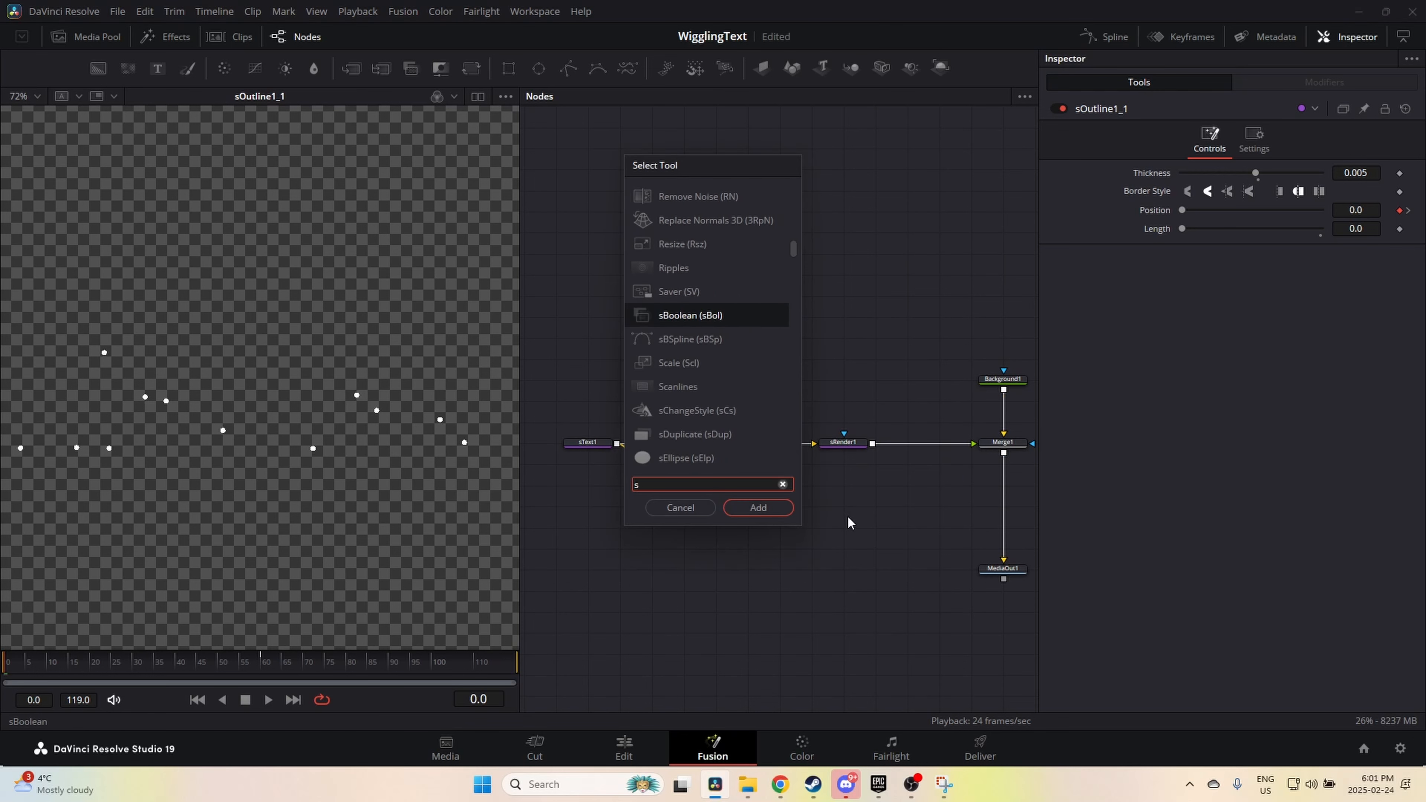
pyautogui.write('ren')
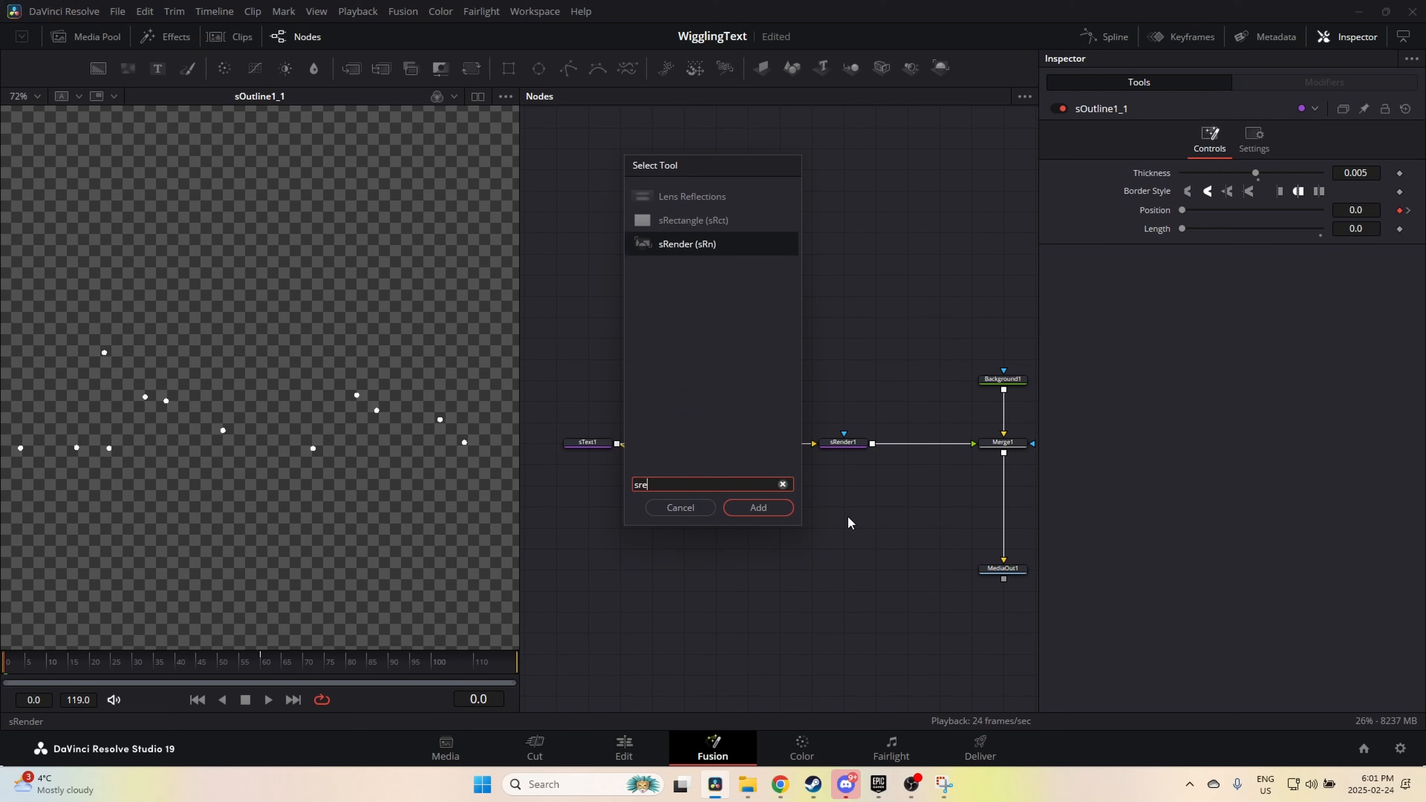
pyautogui.press('Return')
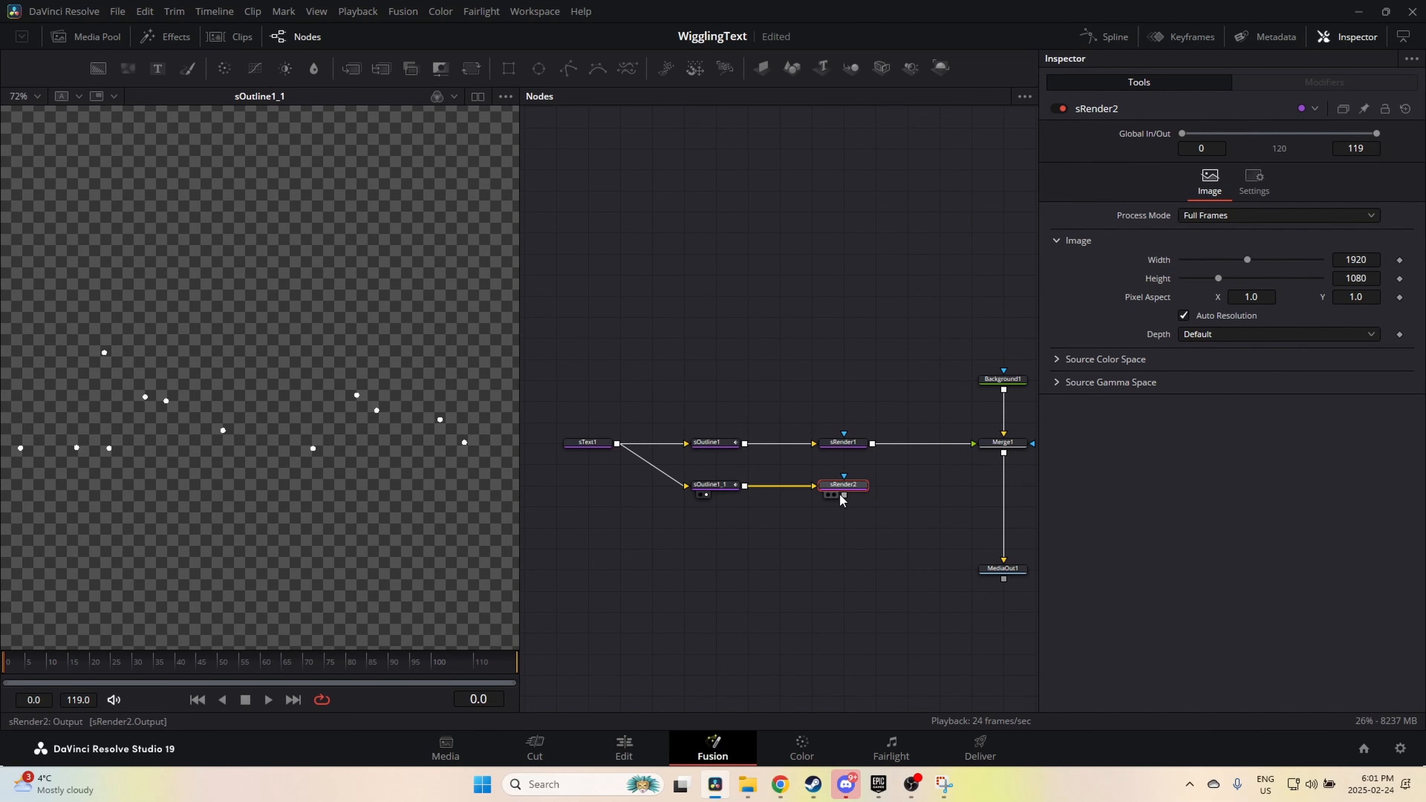
pyautogui.moveTo(845, 495); pyautogui.dragTo(1004, 453)
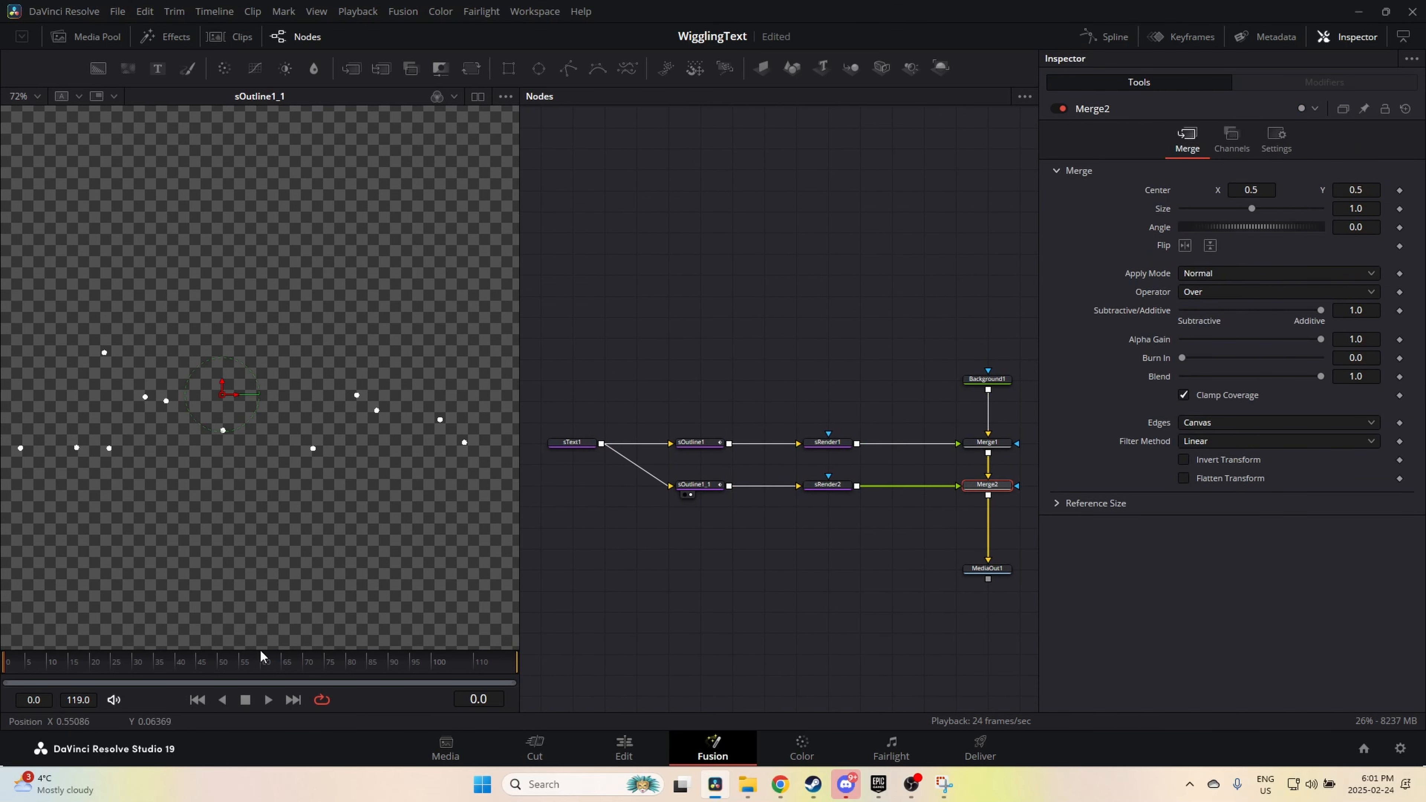
# Step: Return the playhead to frame 0 and compare the settings of sOutline1_1 and sOutline1
pyautogui.click(151, 663)
pyautogui.moveTo(11, 670); pyautogui.dragTo(5, 669)
pyautogui.click(696, 485)
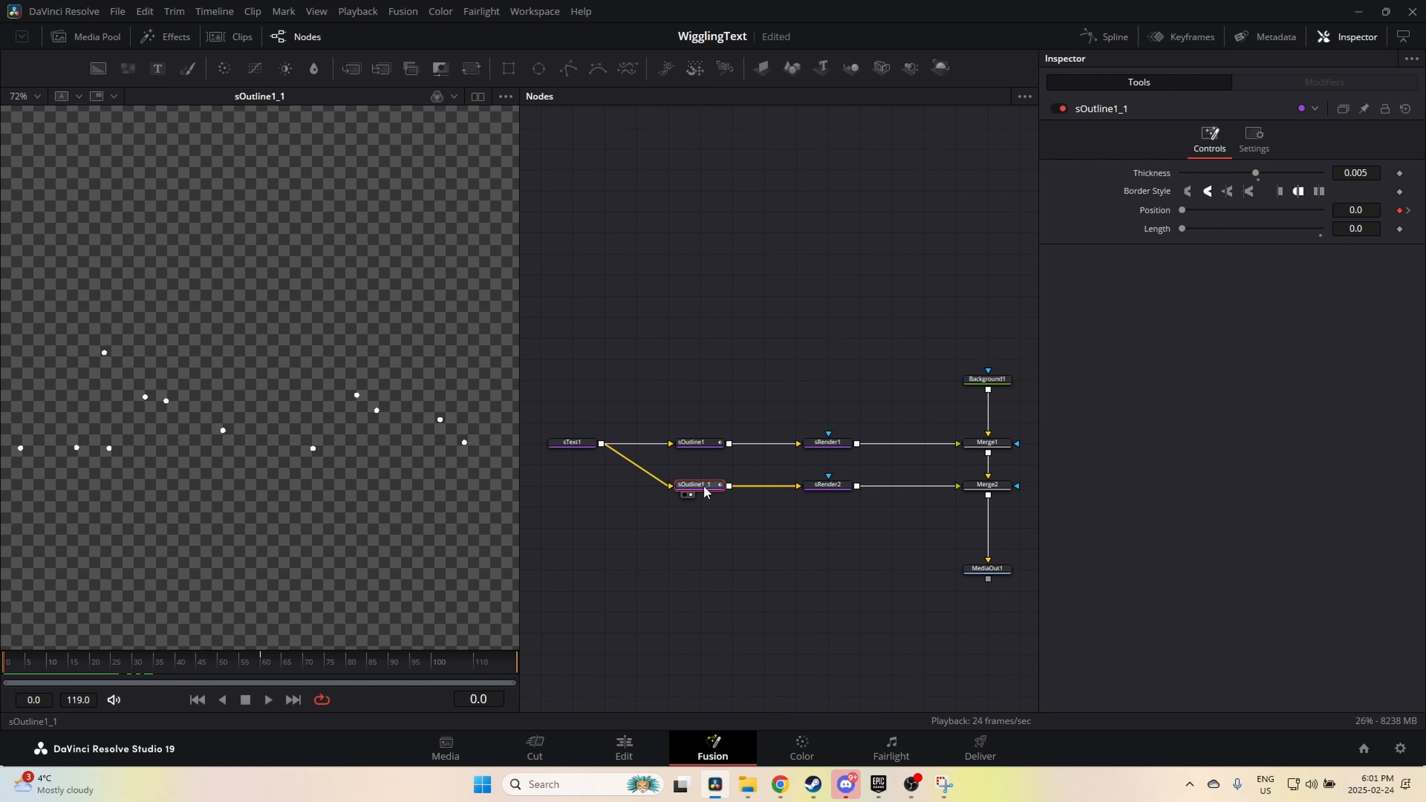
pyautogui.click(700, 445)
pyautogui.moveTo(835, 451)
pyautogui.mouseDown()
pyautogui.moveTo(844, 404)
pyautogui.moveTo(835, 452)
pyautogui.mouseUp()
pyautogui.click(686, 448)
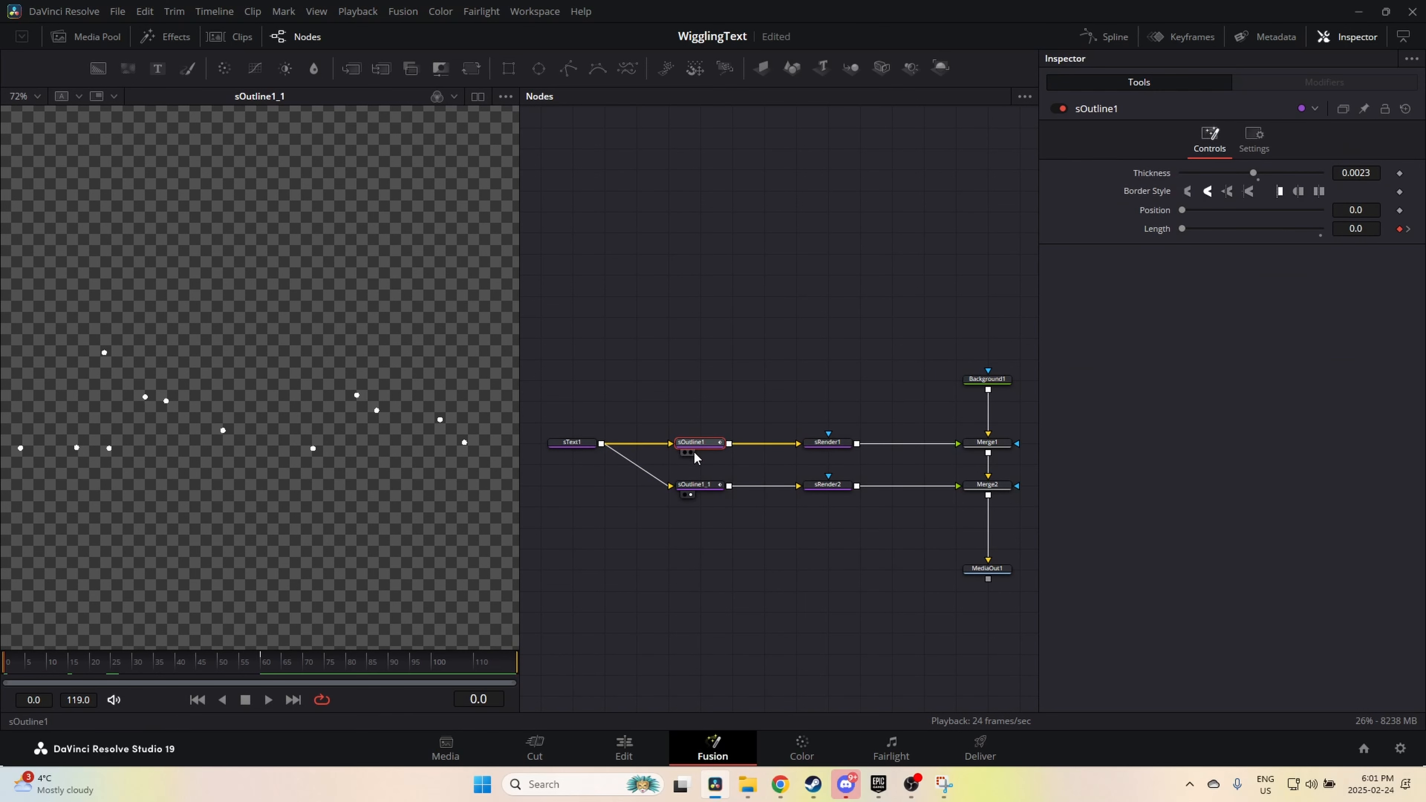
# Step: Display MediaOut1 in the viewer and scrub the combined outline and dot animation back to frame 0
pyautogui.moveTo(32, 663); pyautogui.dragTo(236, 671)
pyautogui.click(974, 578)
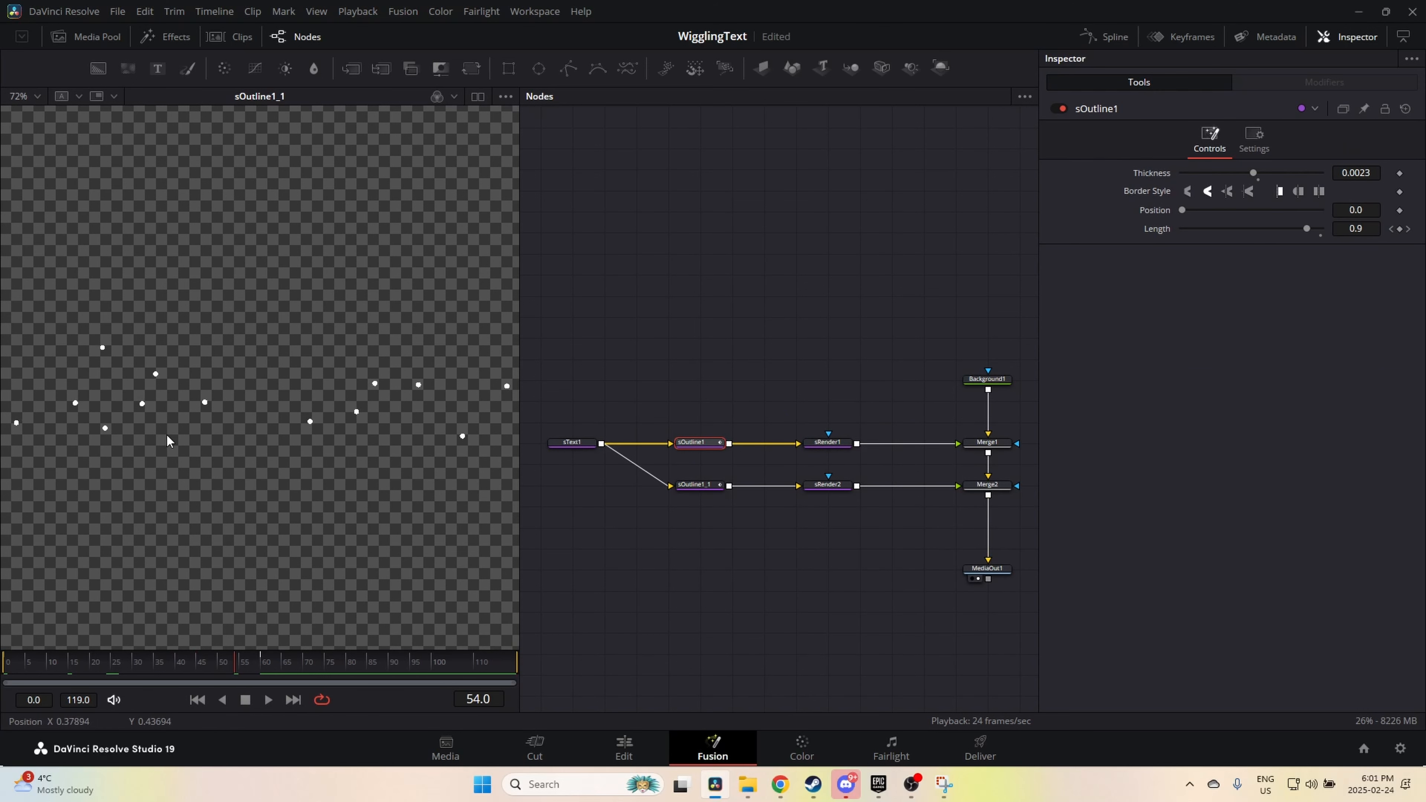
pyautogui.click(137, 663)
pyautogui.moveTo(137, 664)
pyautogui.mouseDown()
pyautogui.moveTo(5, 666)
pyautogui.moveTo(290, 653)
pyautogui.moveTo(5, 662)
pyautogui.mouseUp()
pyautogui.scroll(3, 327, 452)
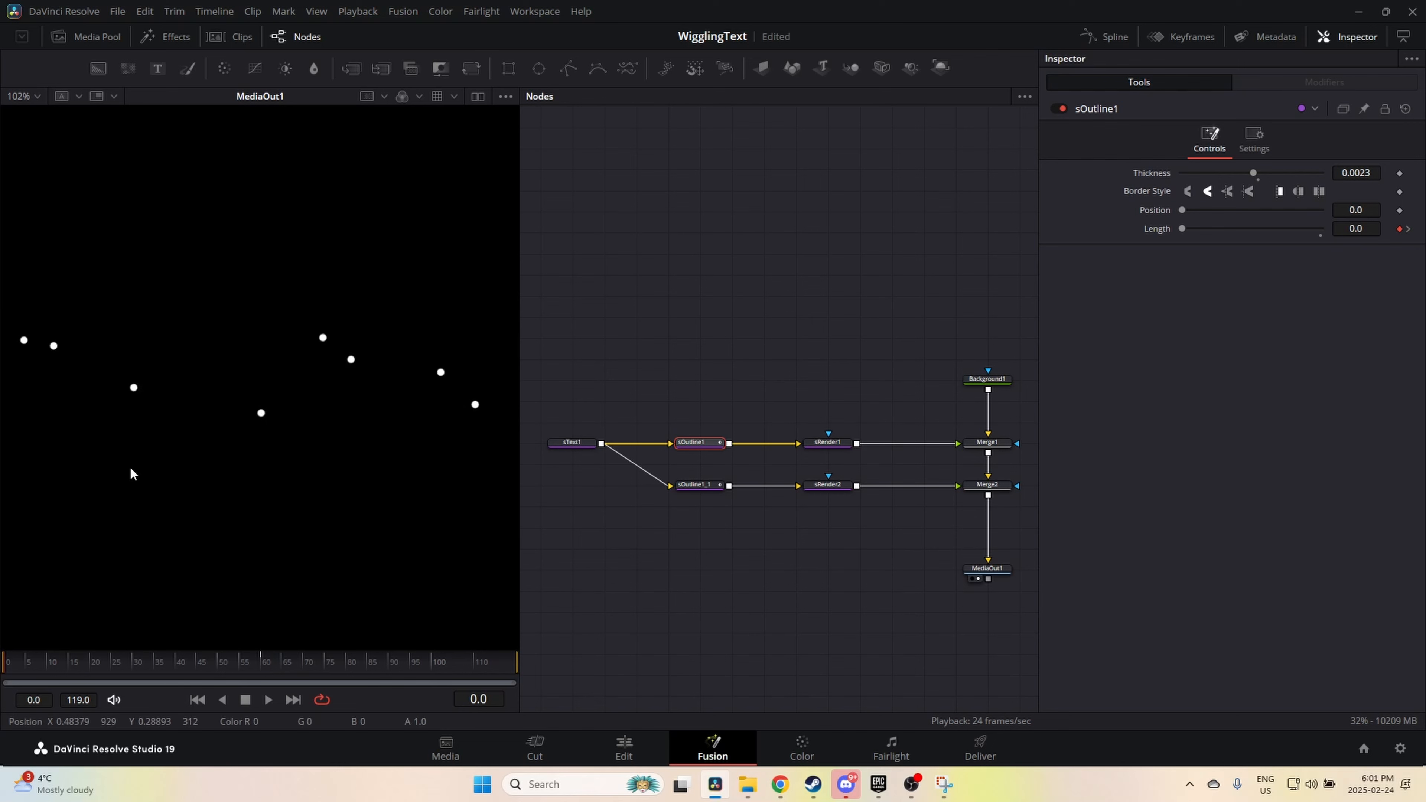
pyautogui.scroll(-2, 271, 472)
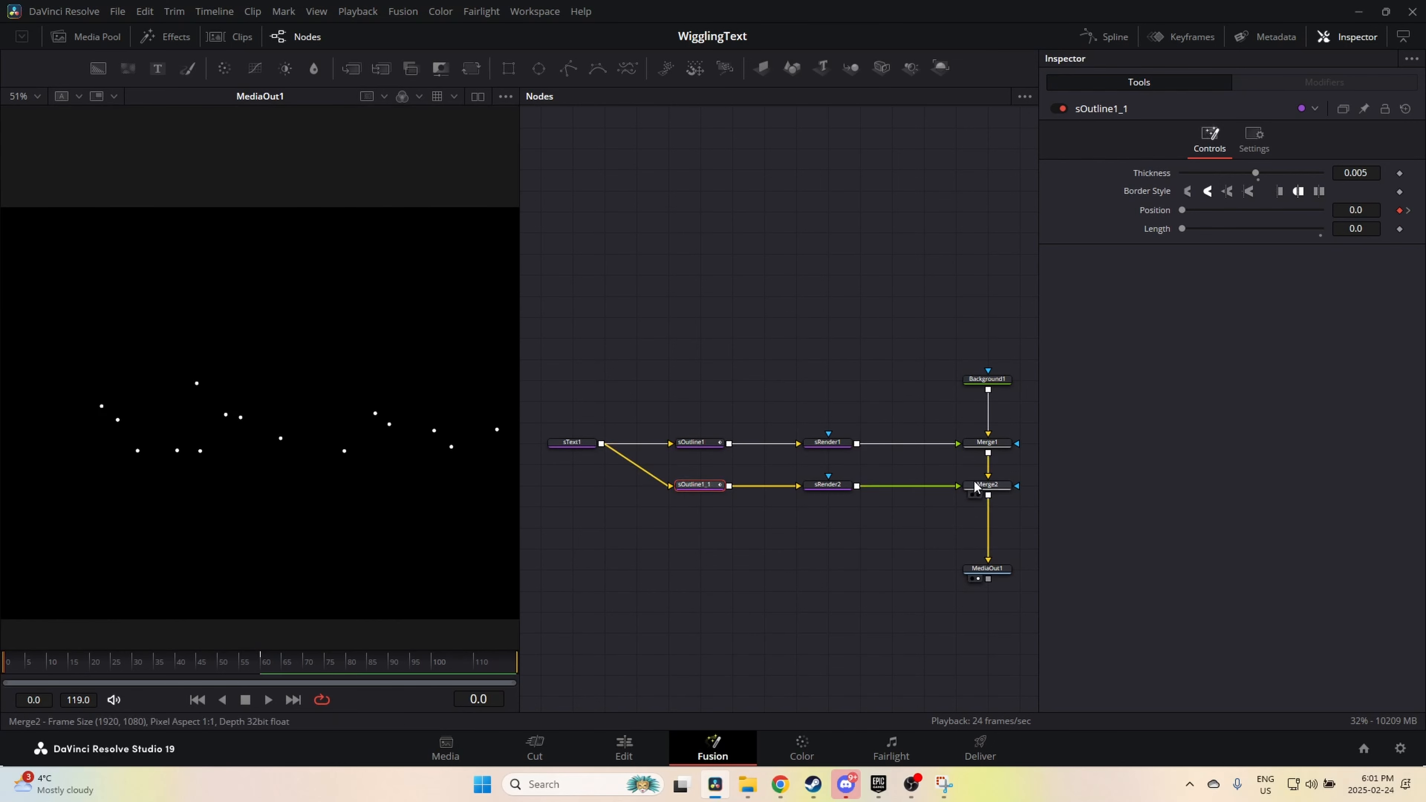
# Step: Keyframe Merge2's Blend at 0.0 on frame 0 and at 1.0 on frame 3
pyautogui.click(988, 485)
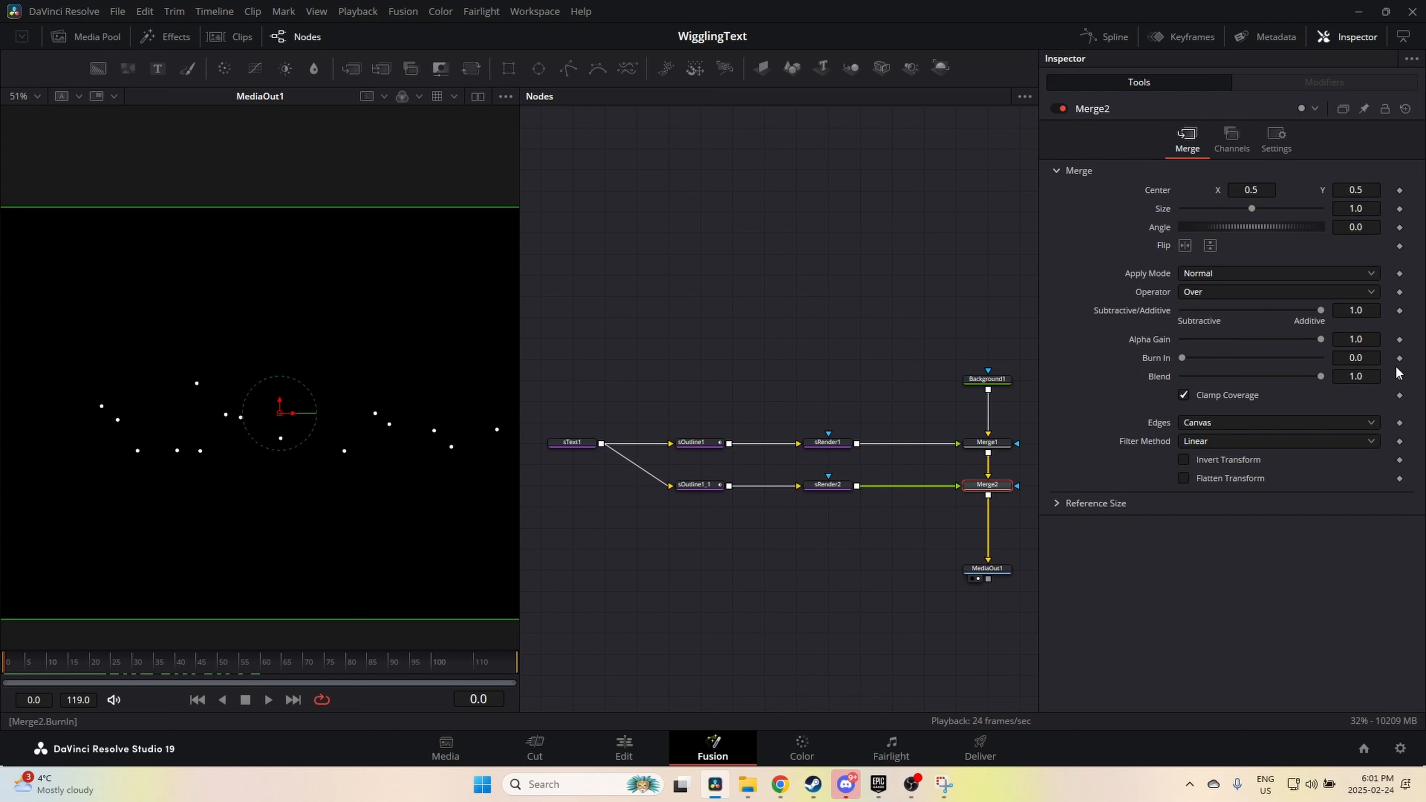
pyautogui.moveTo(1321, 380); pyautogui.dragTo(1182, 377)
pyautogui.click(1399, 376)
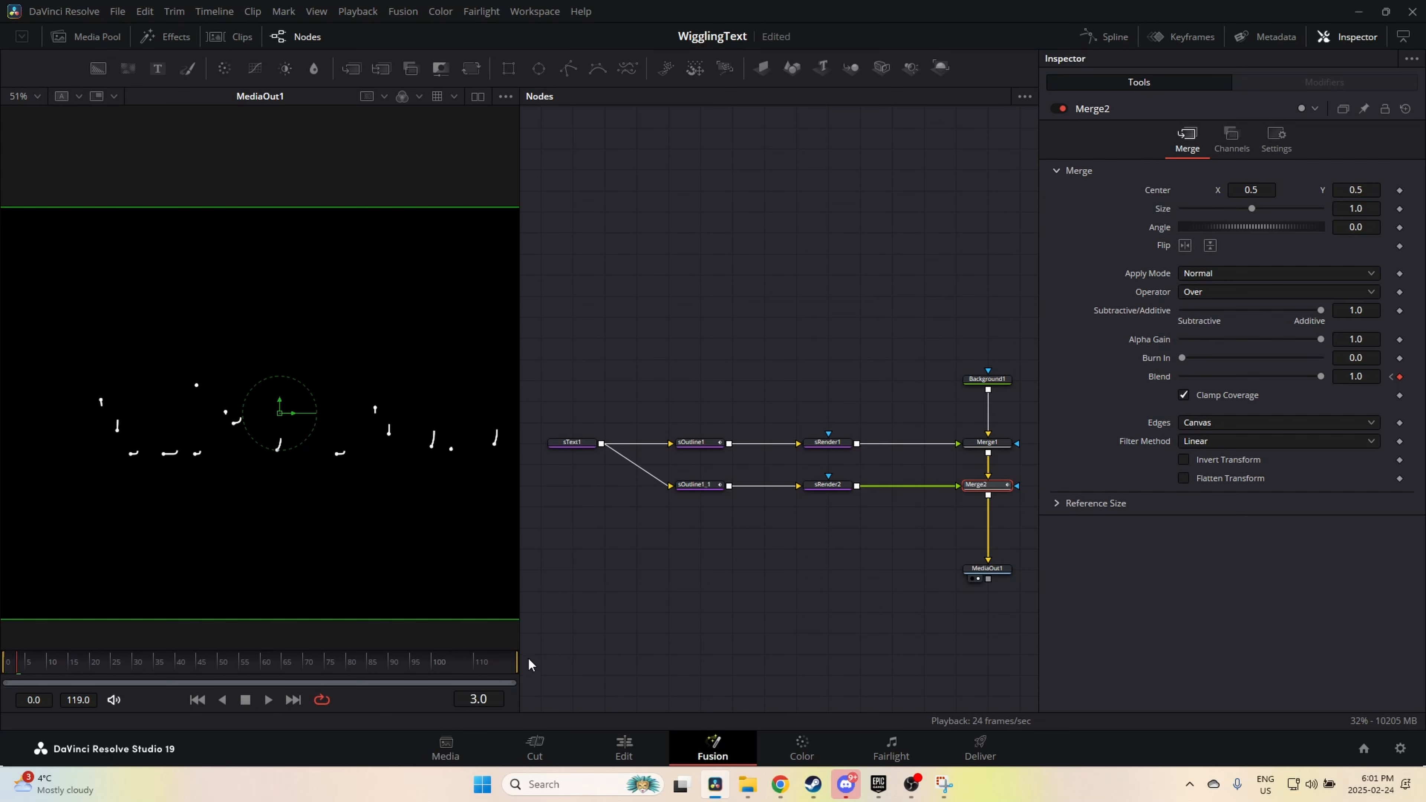
# Step: Keyframe Merge2's Blend at 1.0 on frame 60 and 0.0 a few frames further on, and play the animation
pyautogui.moveTo(196, 671); pyautogui.dragTo(262, 667)
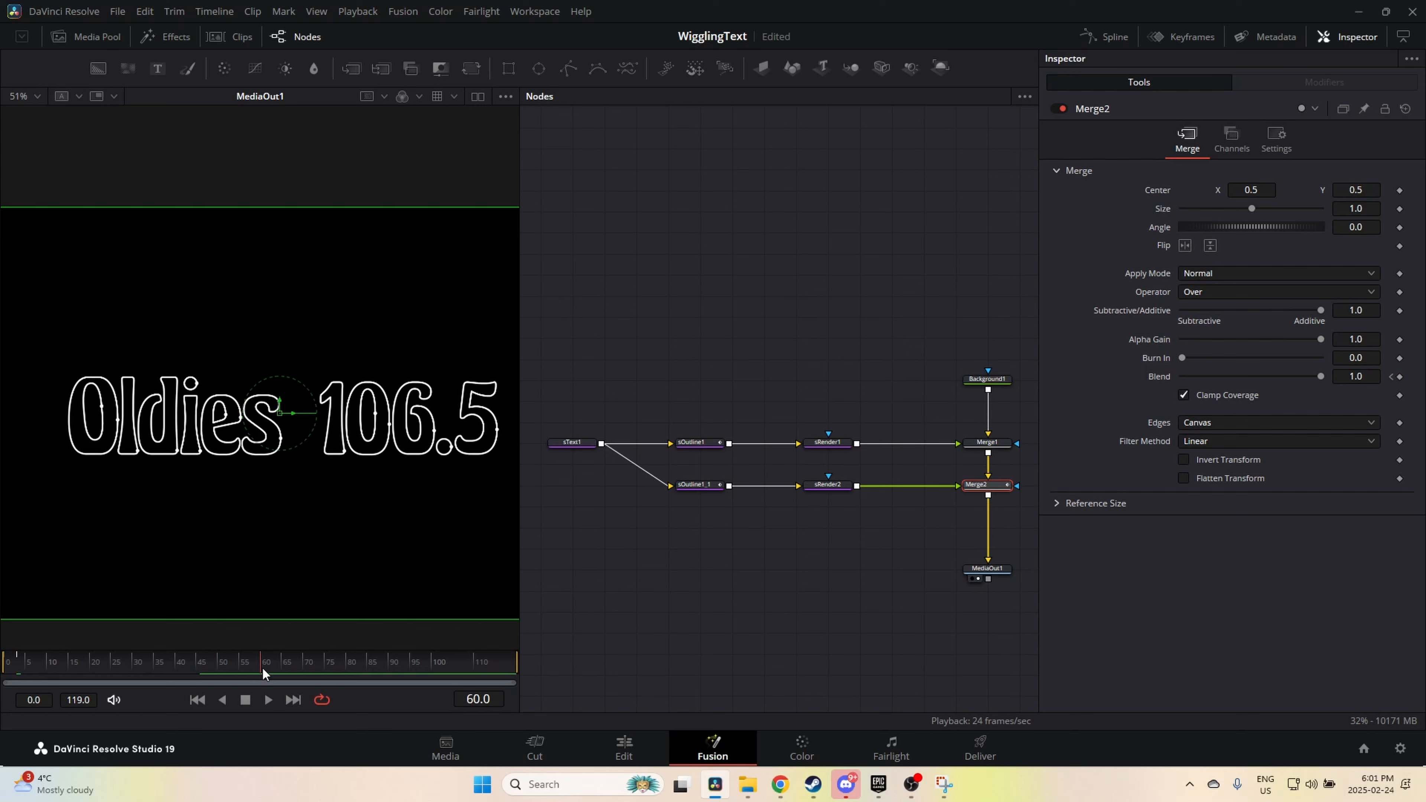
pyautogui.click(1400, 377)
pyautogui.moveTo(1320, 377); pyautogui.dragTo(795, 510)
pyautogui.moveTo(231, 673); pyautogui.dragTo(1, 672)
pyautogui.press('space')
pyautogui.press('space')
pyautogui.moveTo(356, 663); pyautogui.dragTo(17, 665)
# Step: Set sOutline1_1's Thickness to 0.0064 and play the animation to check the dot size
pyautogui.click(714, 486)
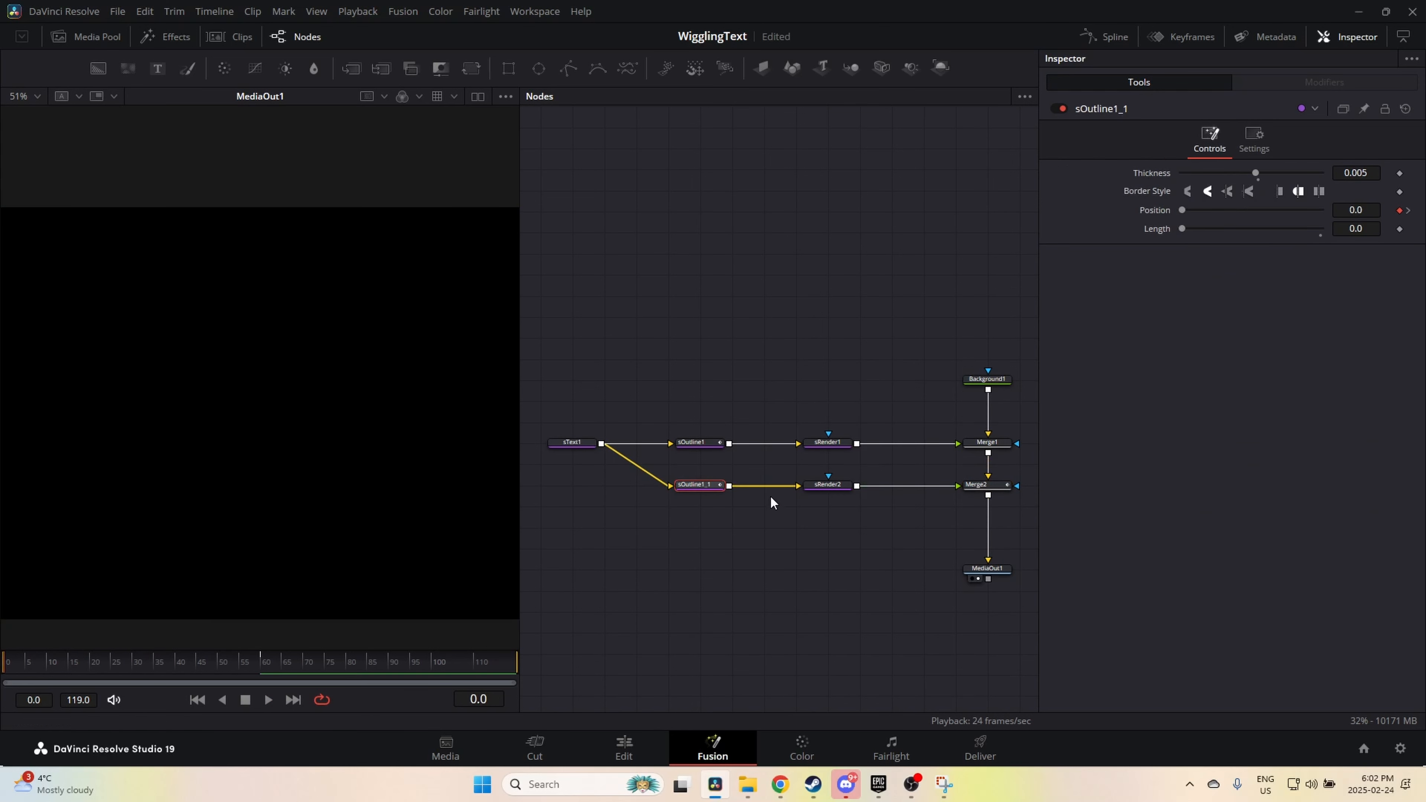
pyautogui.click(231, 665)
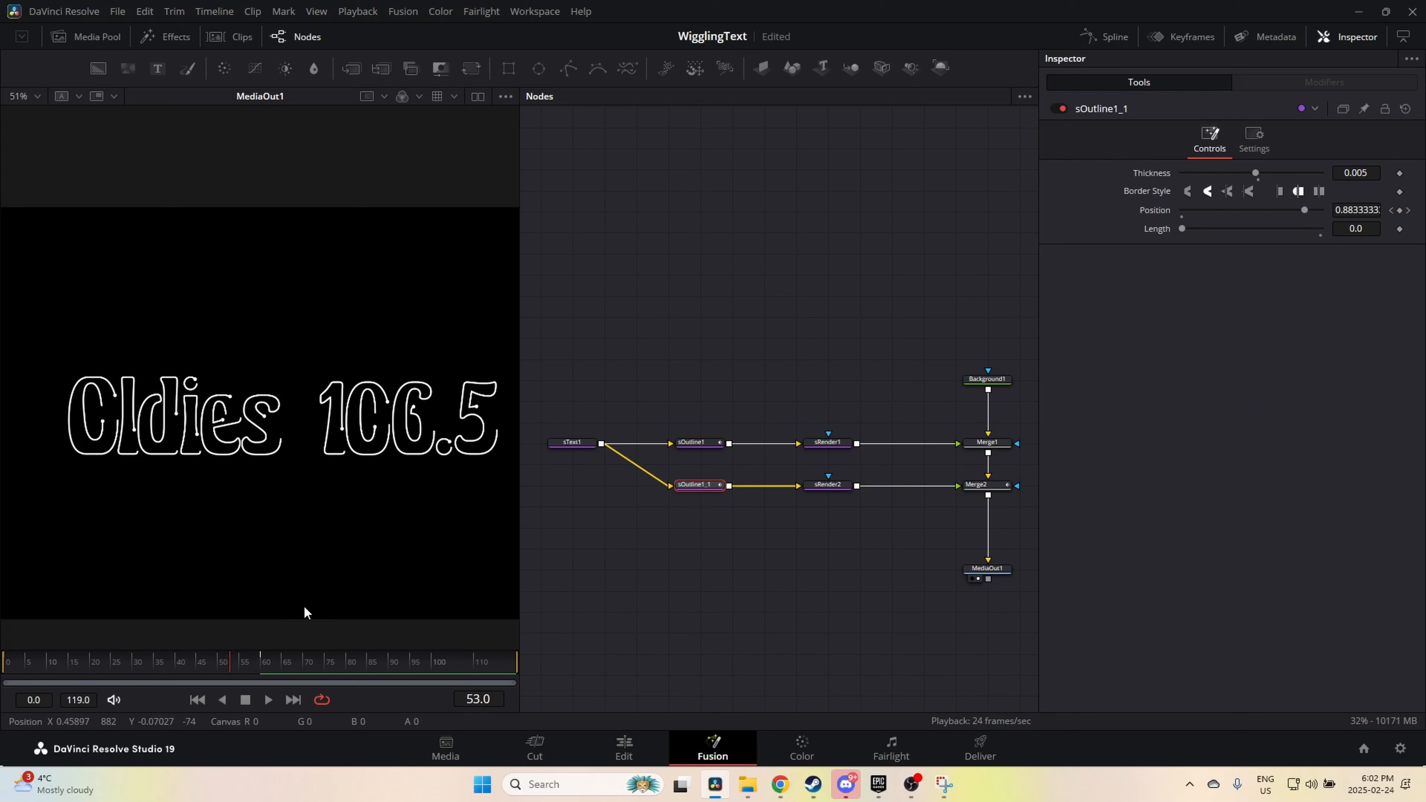
pyautogui.click(1347, 173)
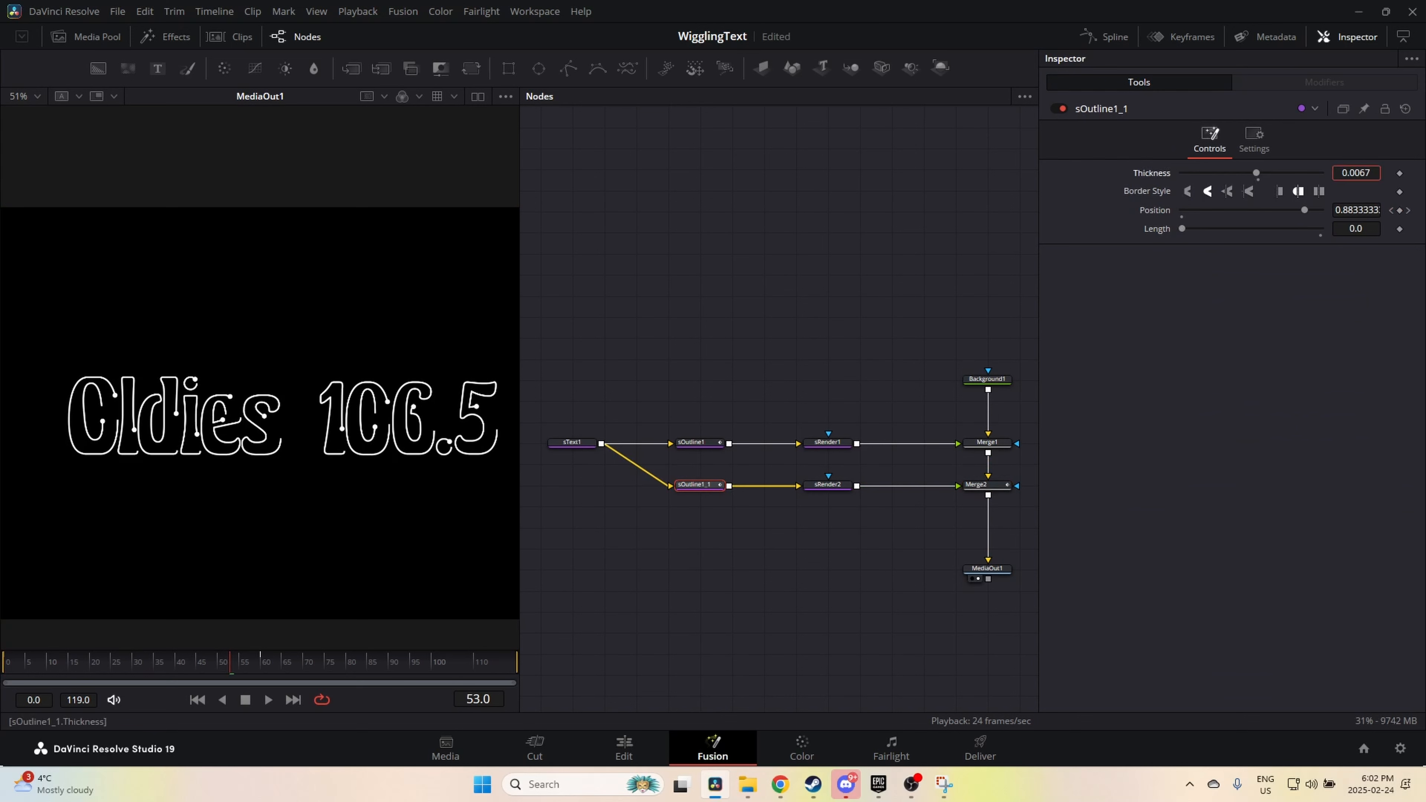
pyautogui.press('space')
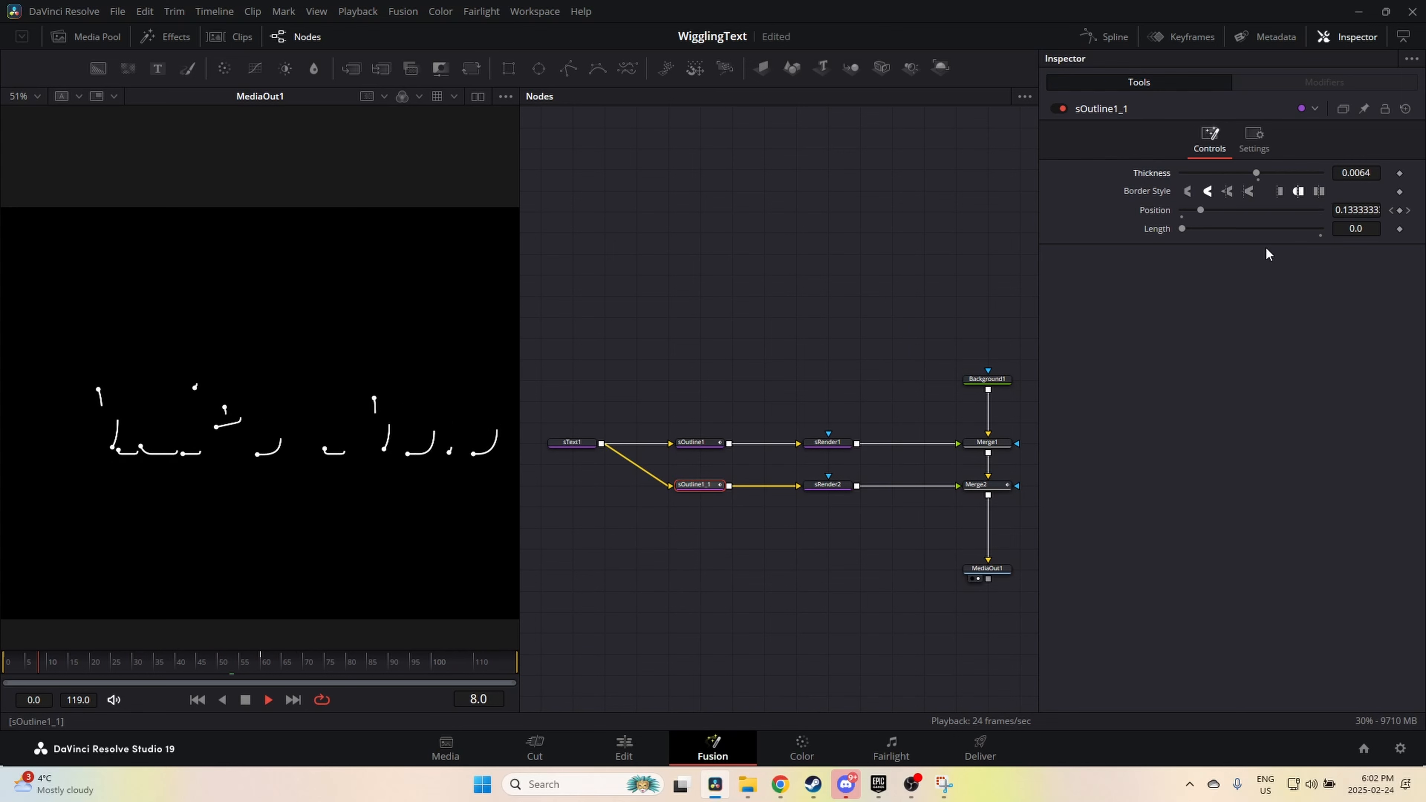
pyautogui.press('space')
# Step: Try motion blur with Quality 10 on Merge2, play the animation zoomed in, and turn the motion blur off again
pyautogui.click(994, 486)
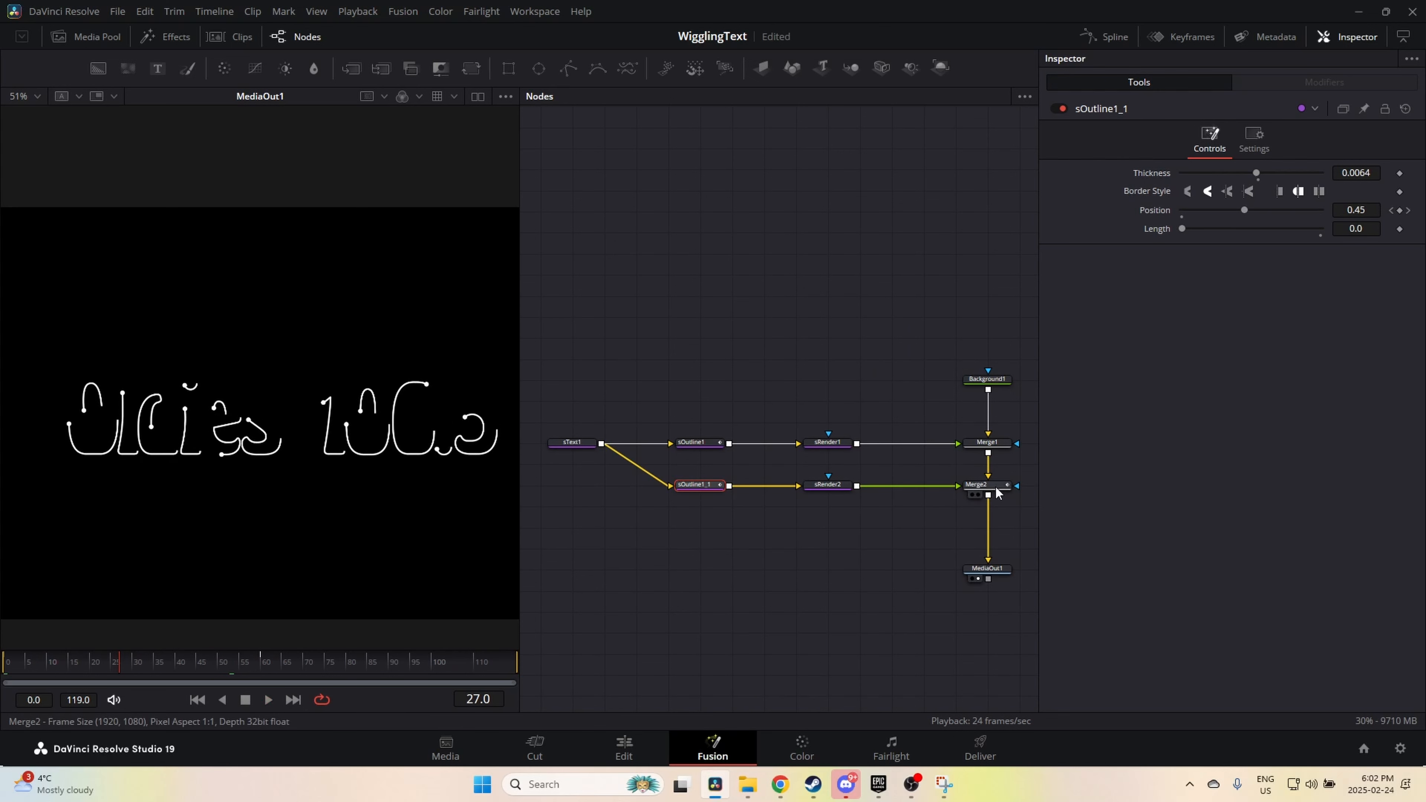
pyautogui.click(1290, 137)
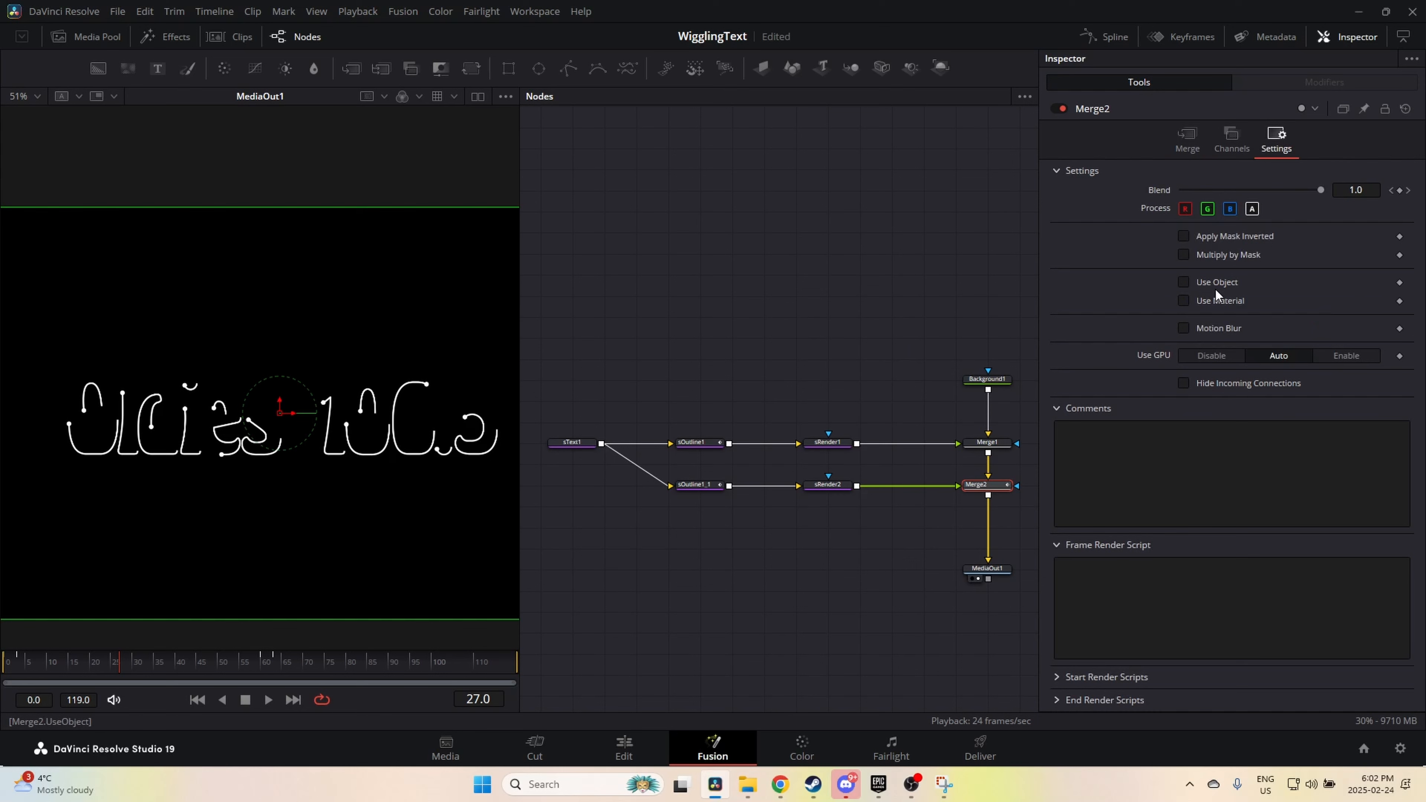
pyautogui.click(1199, 330)
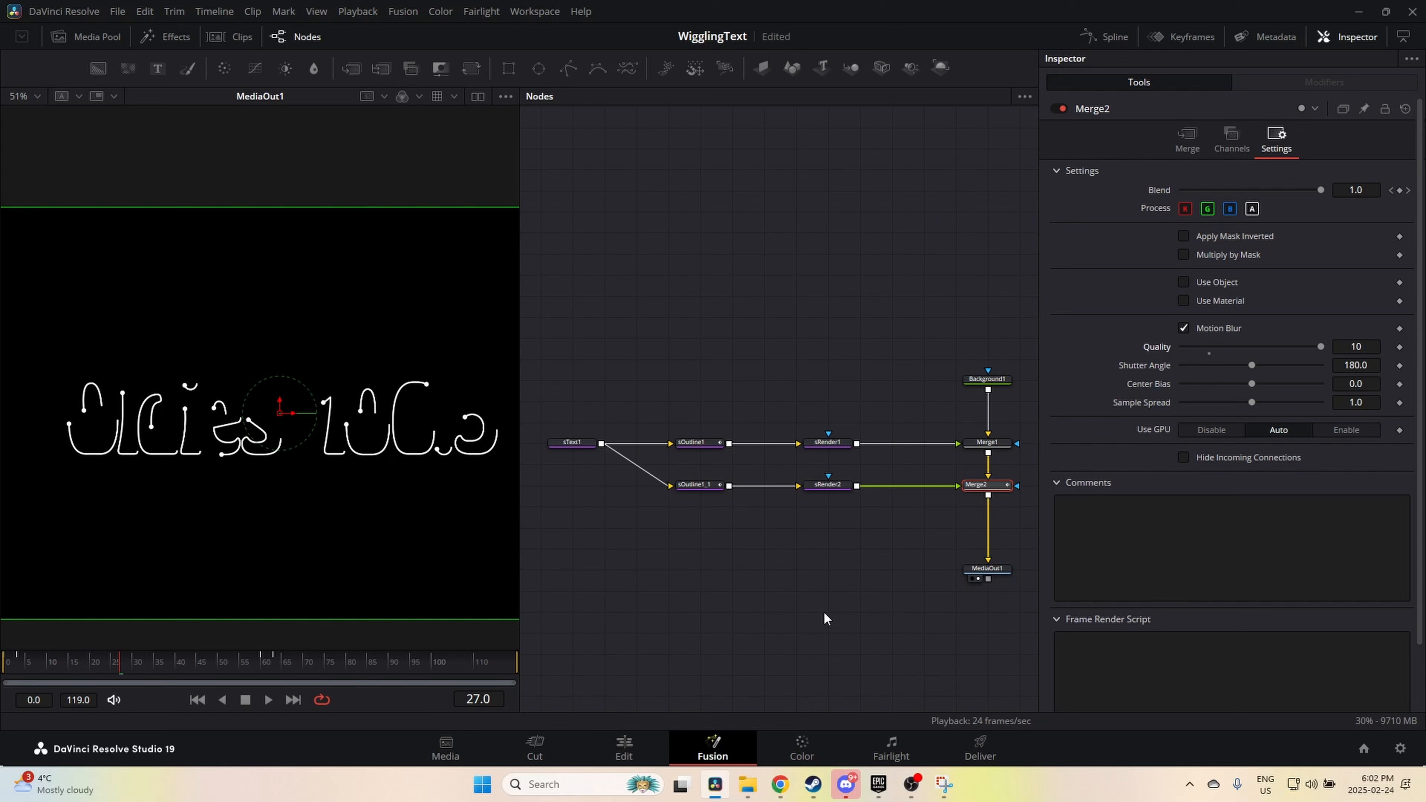
pyautogui.press('space')
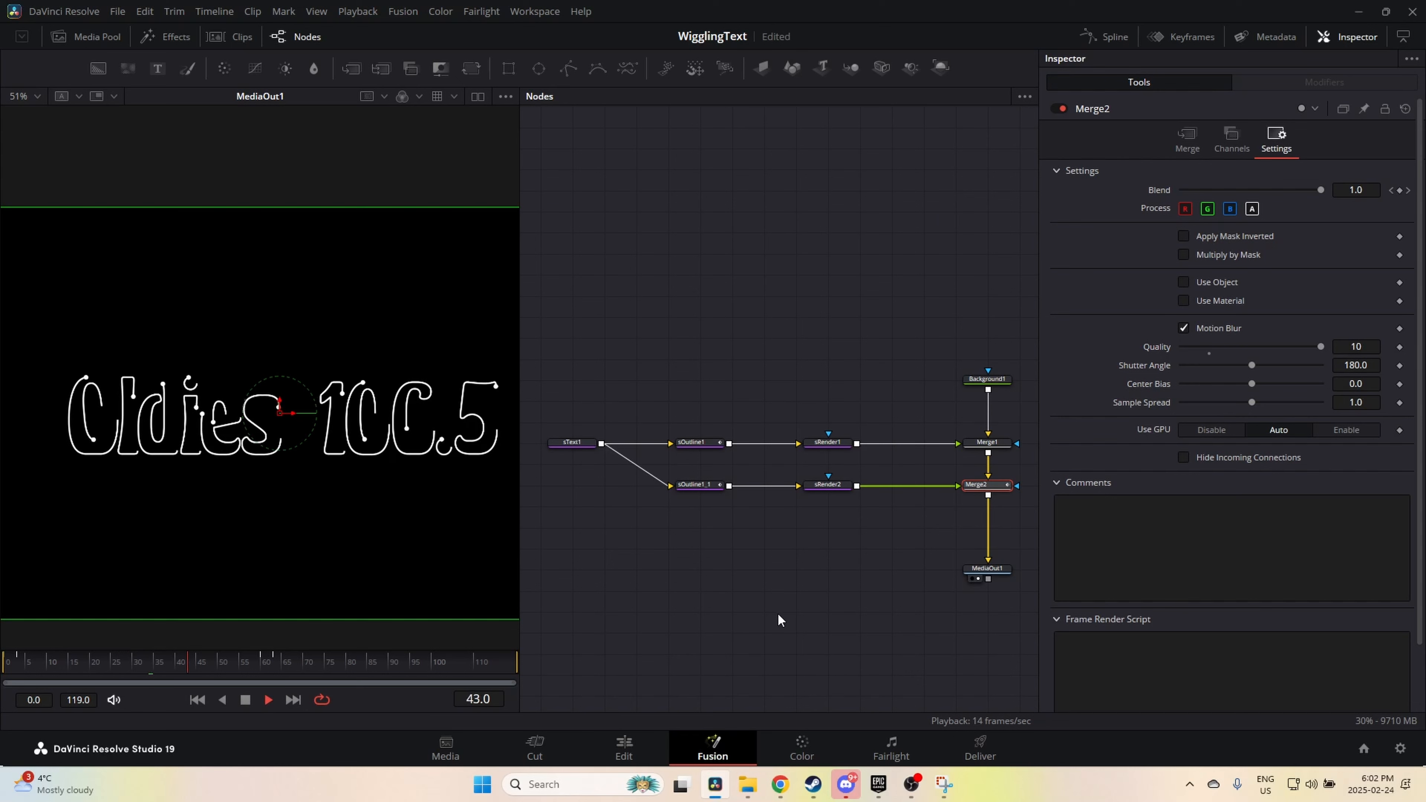
pyautogui.scroll(5, 457, 414)
pyautogui.press('space')
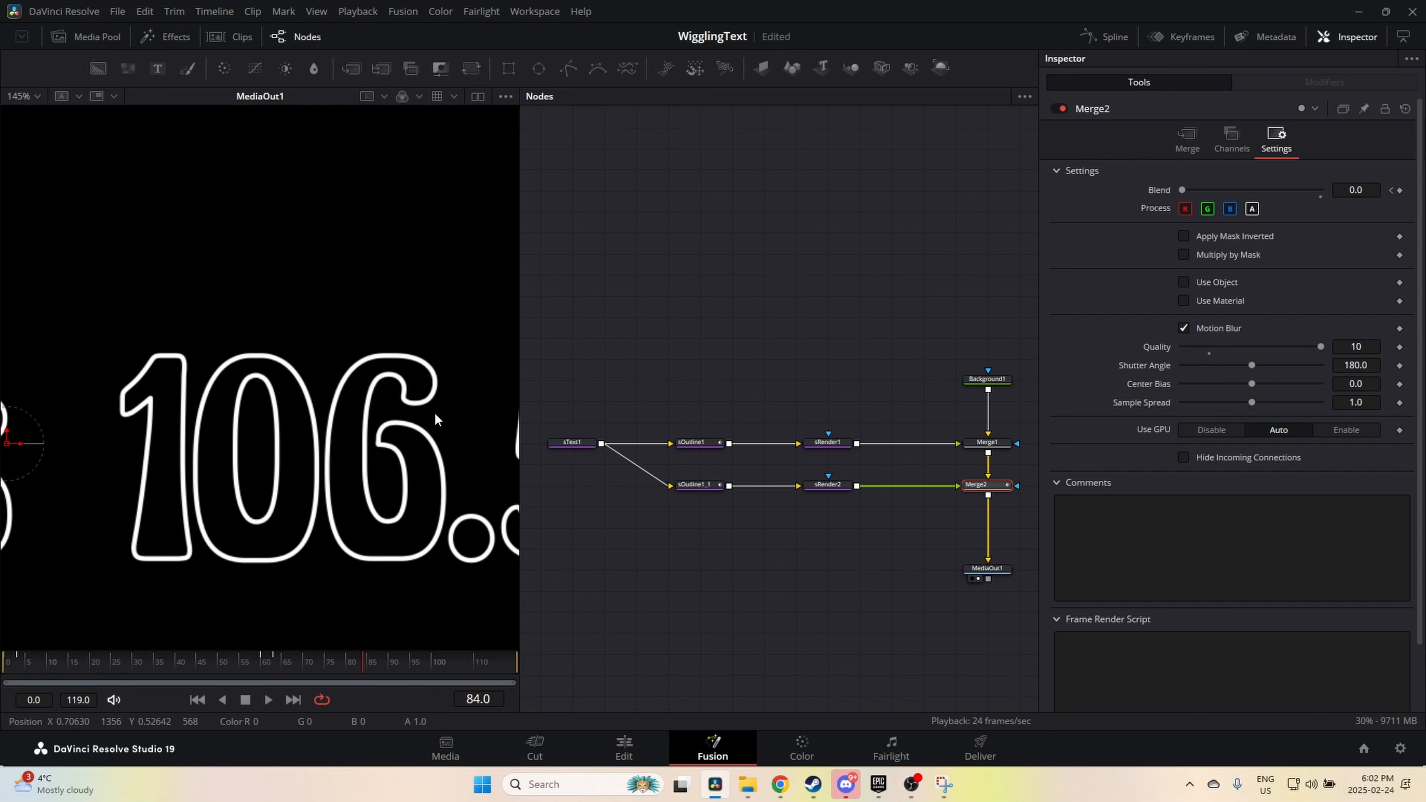
pyautogui.press('space')
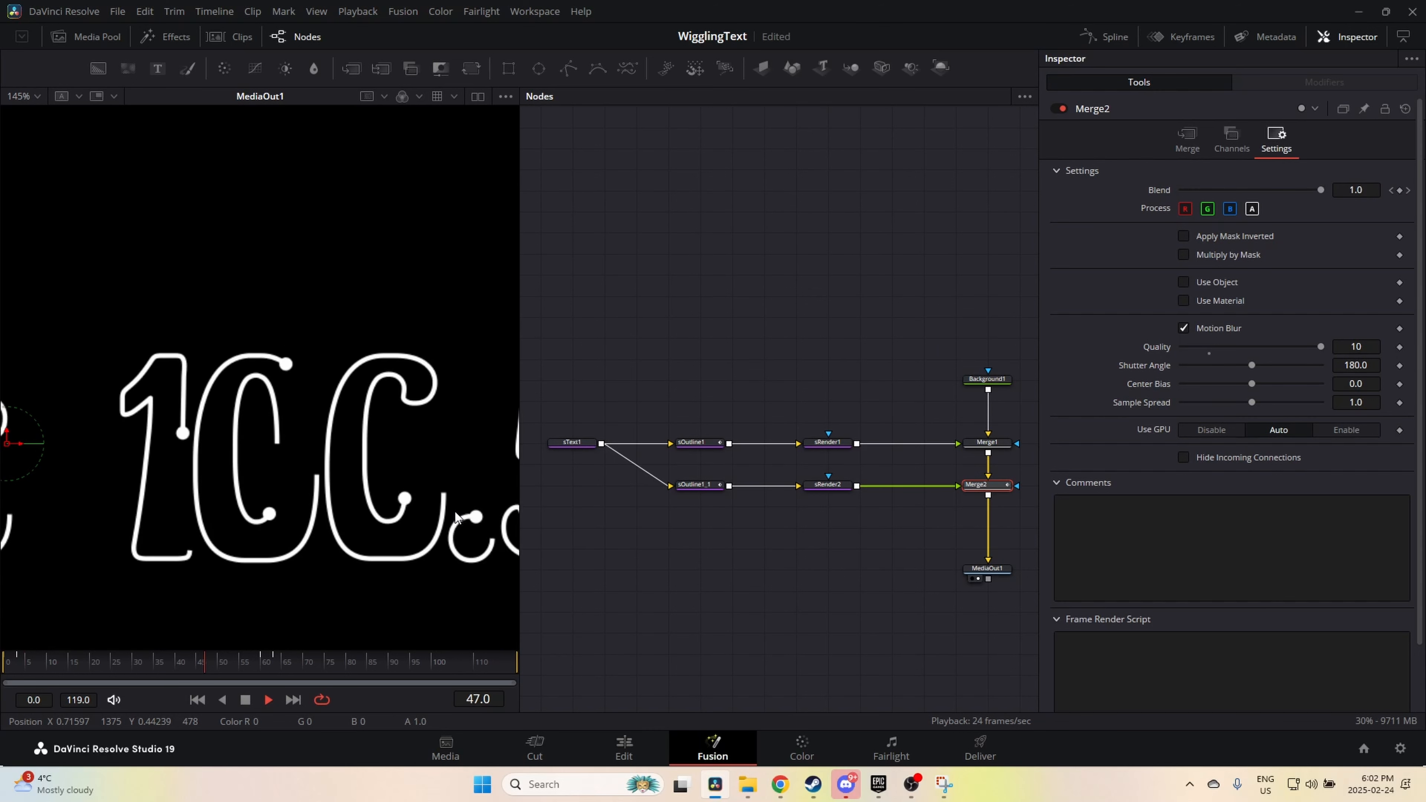
pyautogui.press('space')
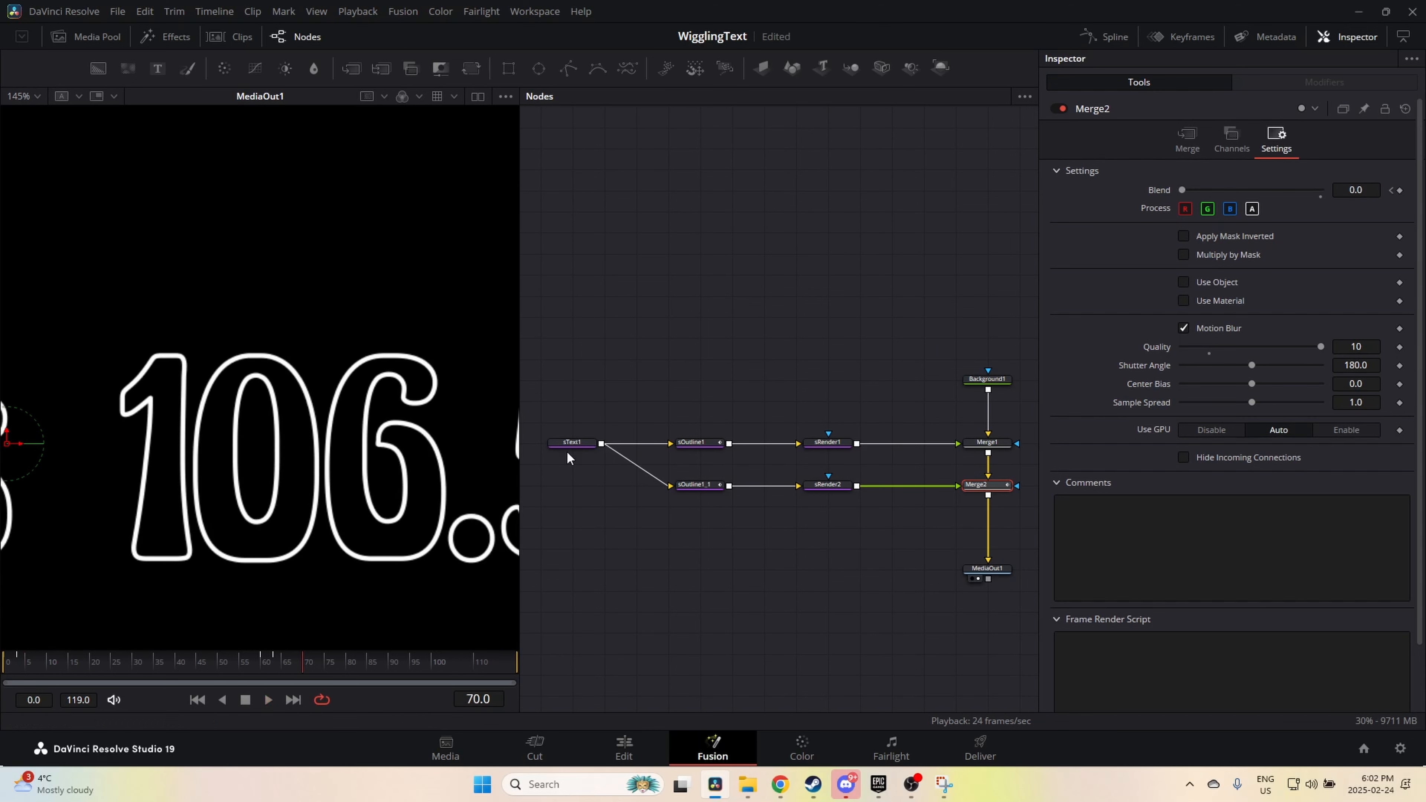
pyautogui.click(1185, 329)
# Step: Enable motion blur with Quality 10 on sRender2 and play the animation from frame 0 with the whole frame in view
pyautogui.click(827, 493)
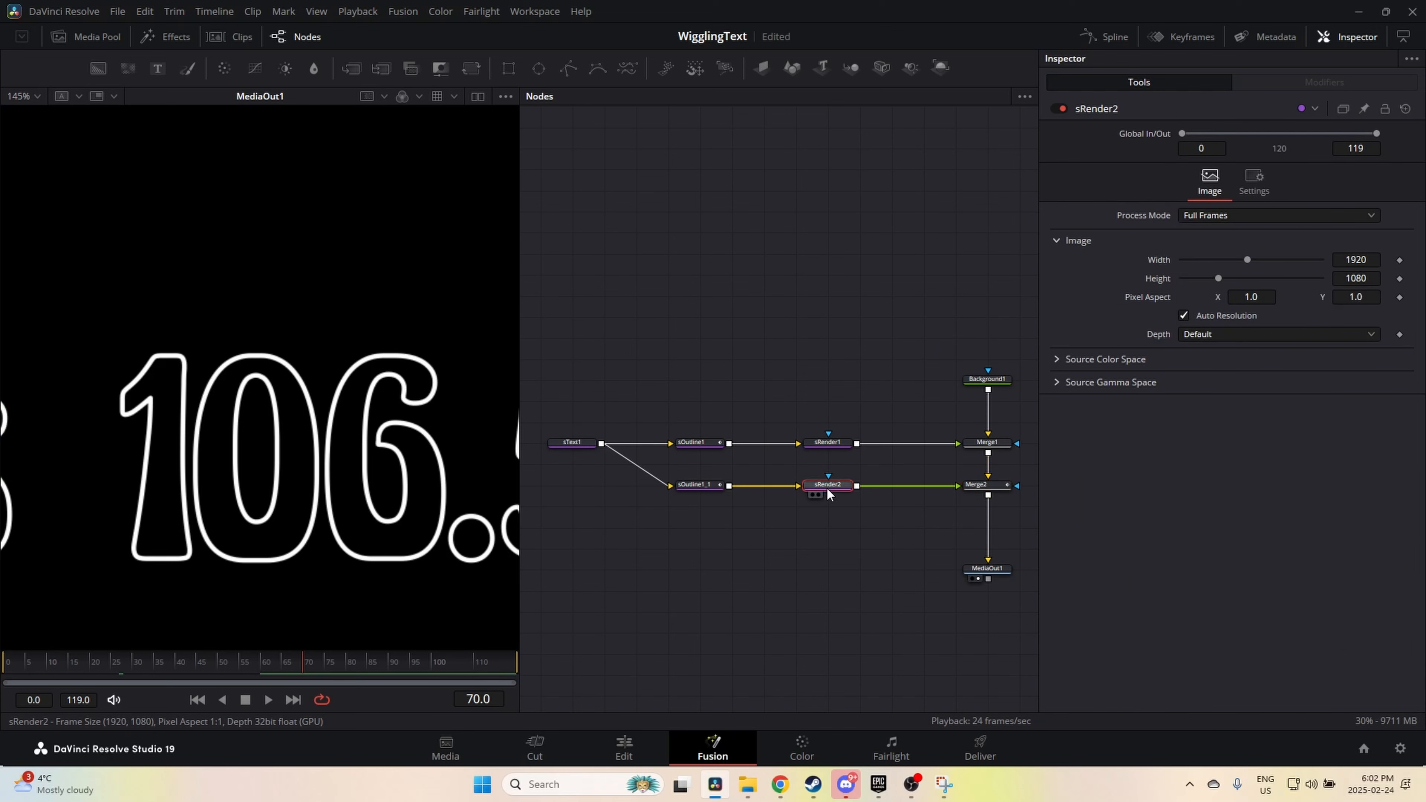
pyautogui.click(1257, 186)
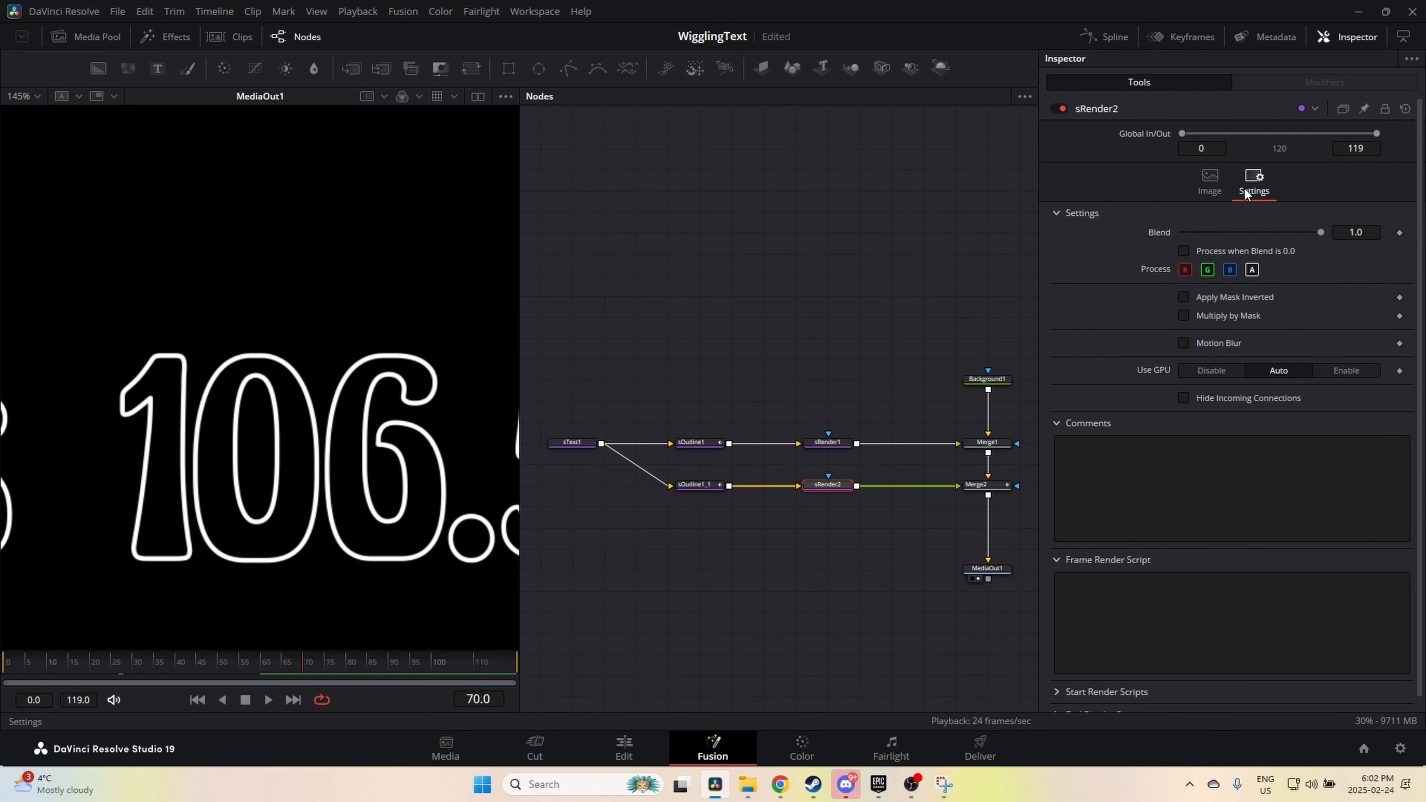
pyautogui.click(1185, 343)
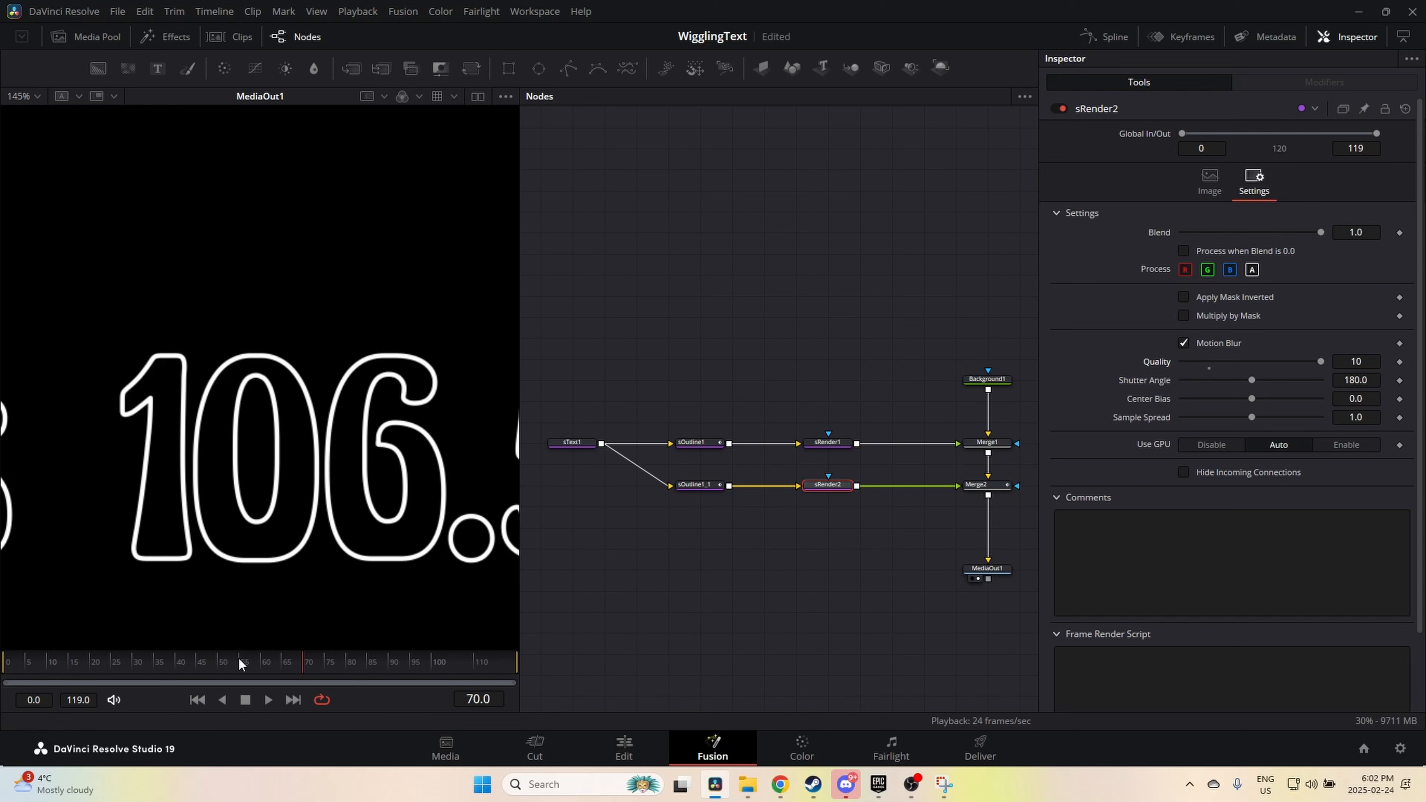
pyautogui.moveTo(238, 660); pyautogui.dragTo(2, 675)
pyautogui.press('space')
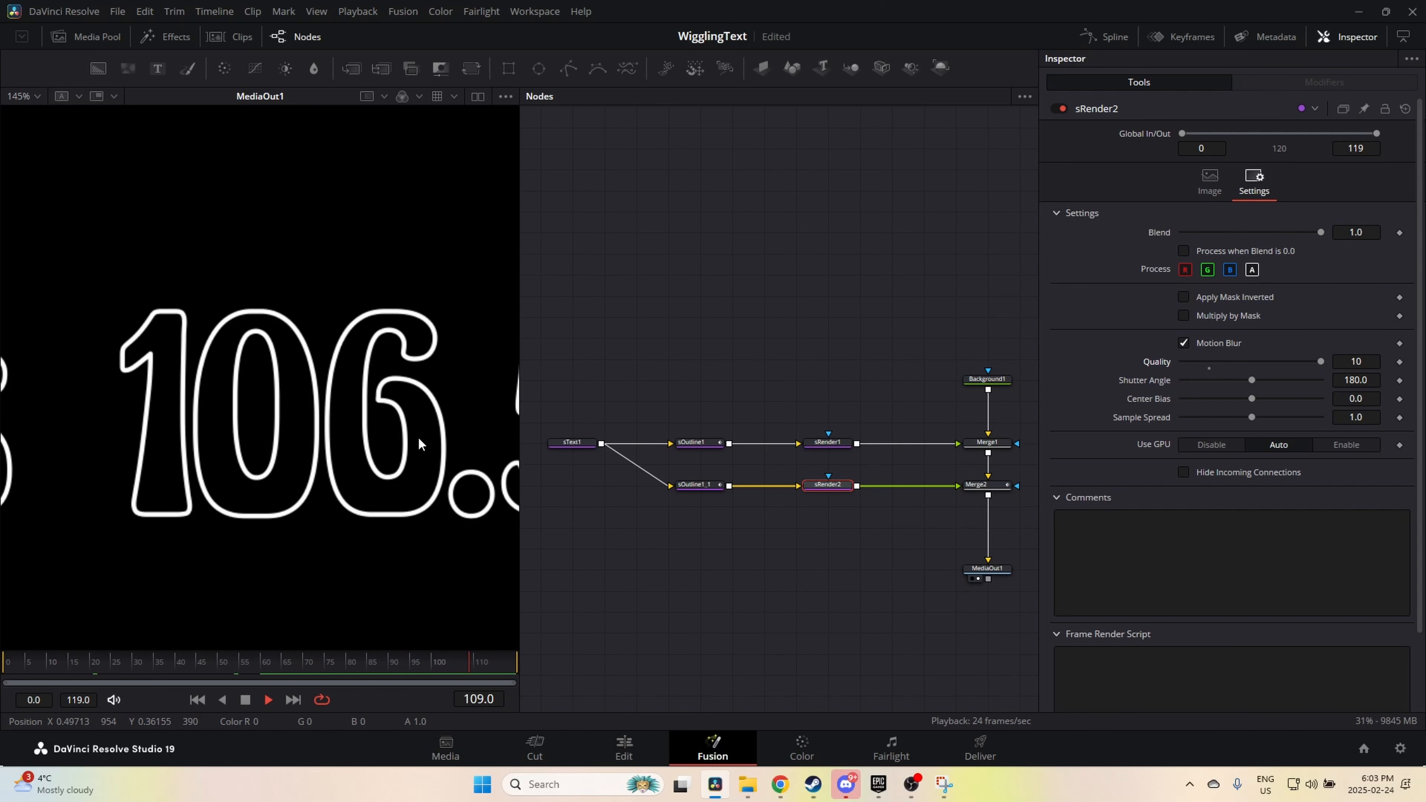
pyautogui.hotkey('ctrl', 'f')
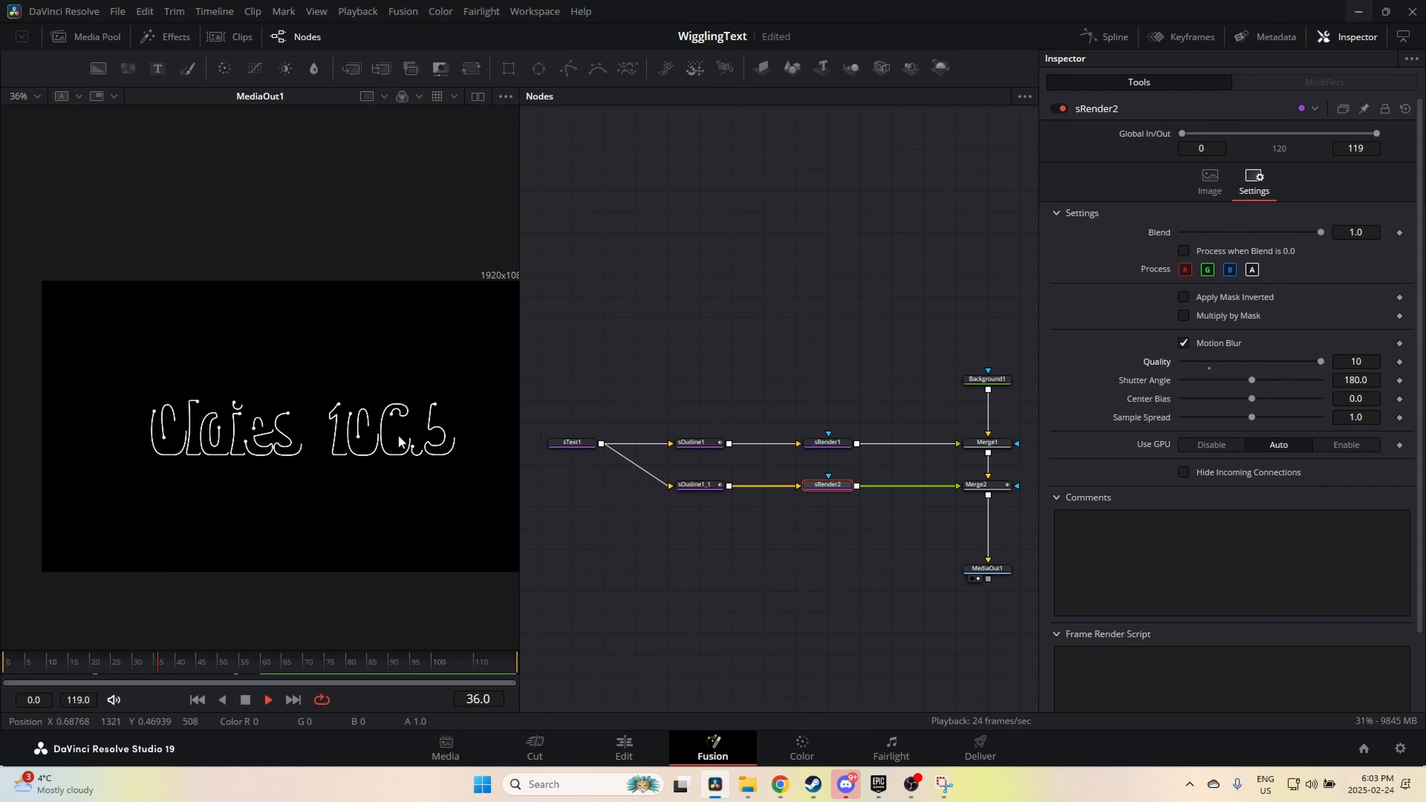
pyautogui.scroll(2, 338, 432)
pyautogui.hotkey('ctrl', 'f')
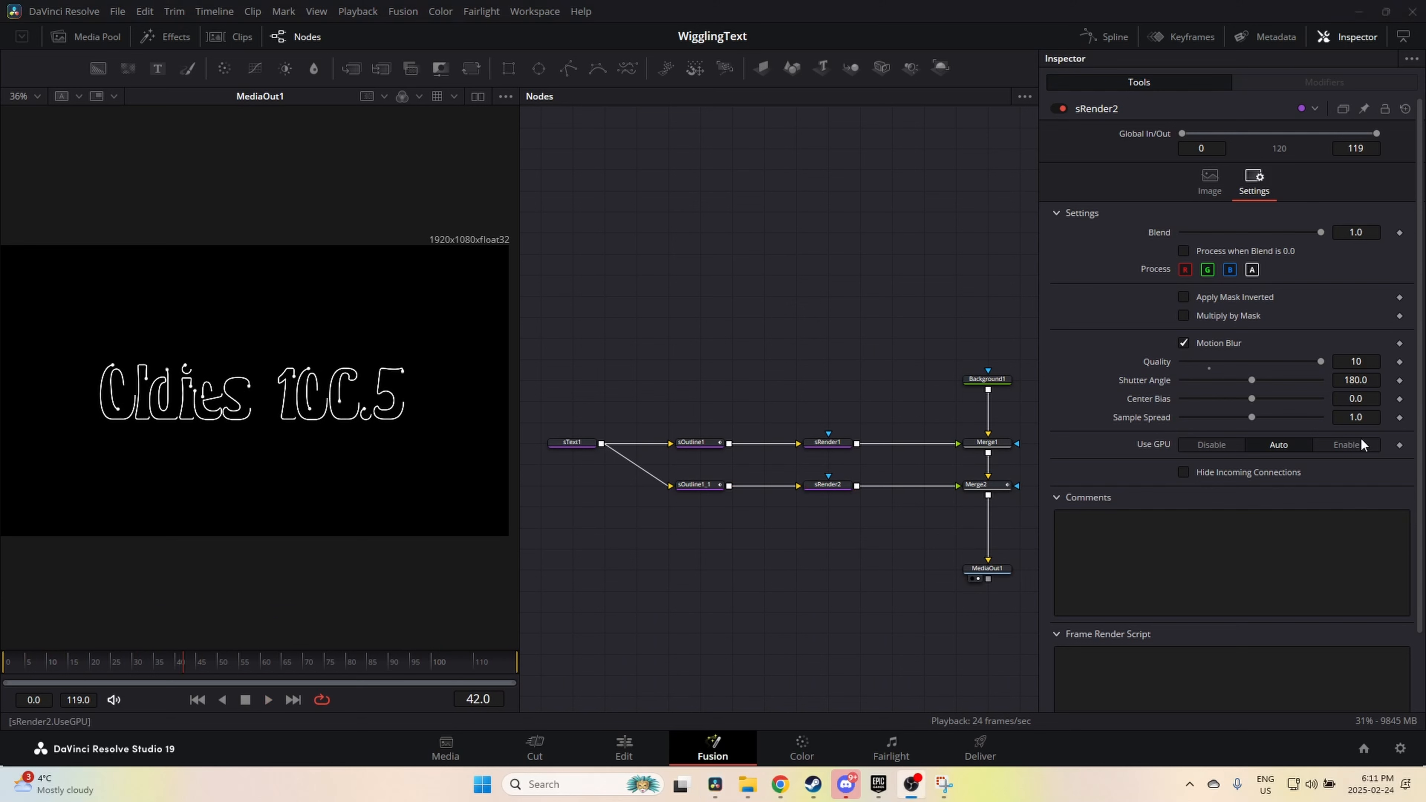
pyautogui.press('space')
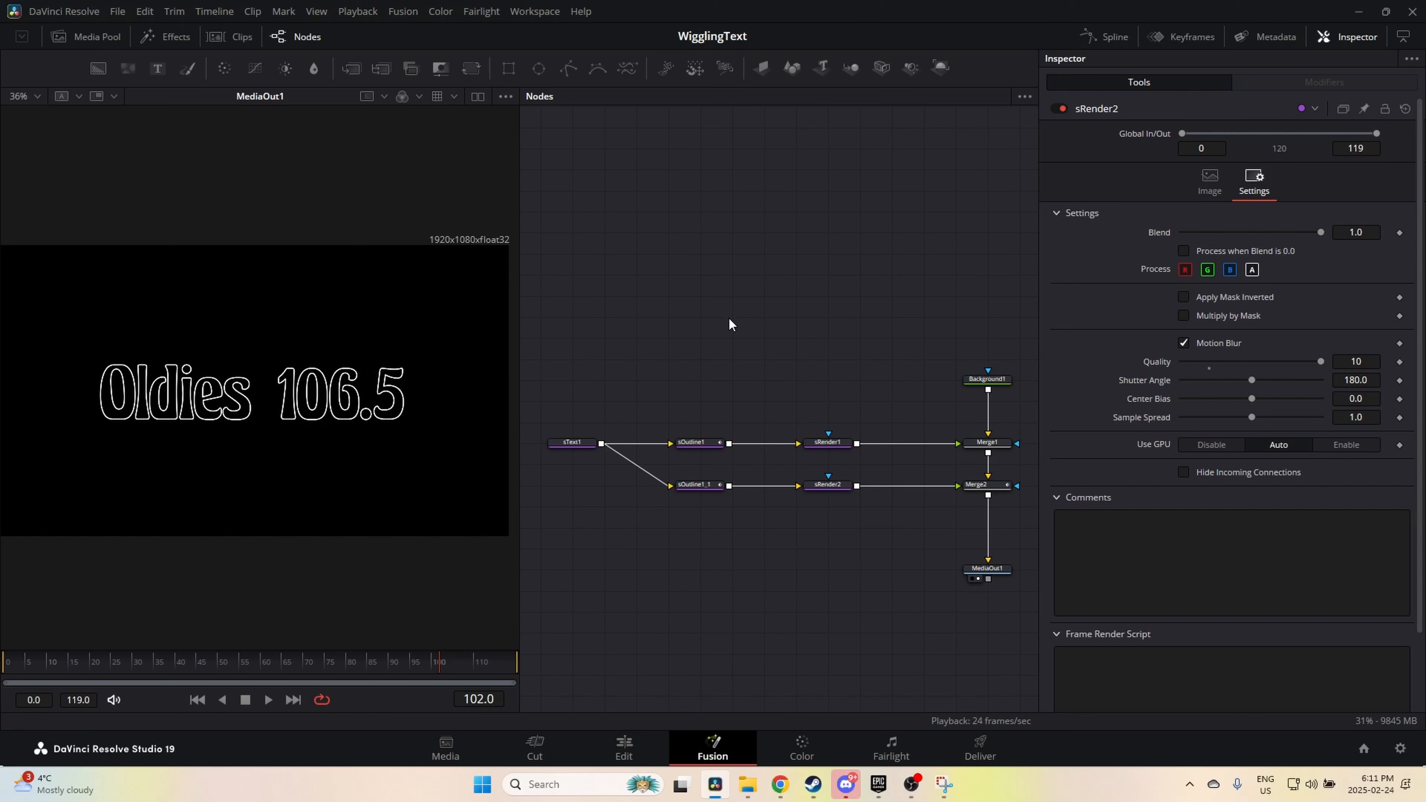
pyautogui.hotkey('shift', 'space')
pyautogui.write('sre')
pyautogui.press('Escape')
# Step: Duplicate sRender1 above the original, feed it from sText1, and merge its output between Background1 and Merge1
pyautogui.click(831, 443)
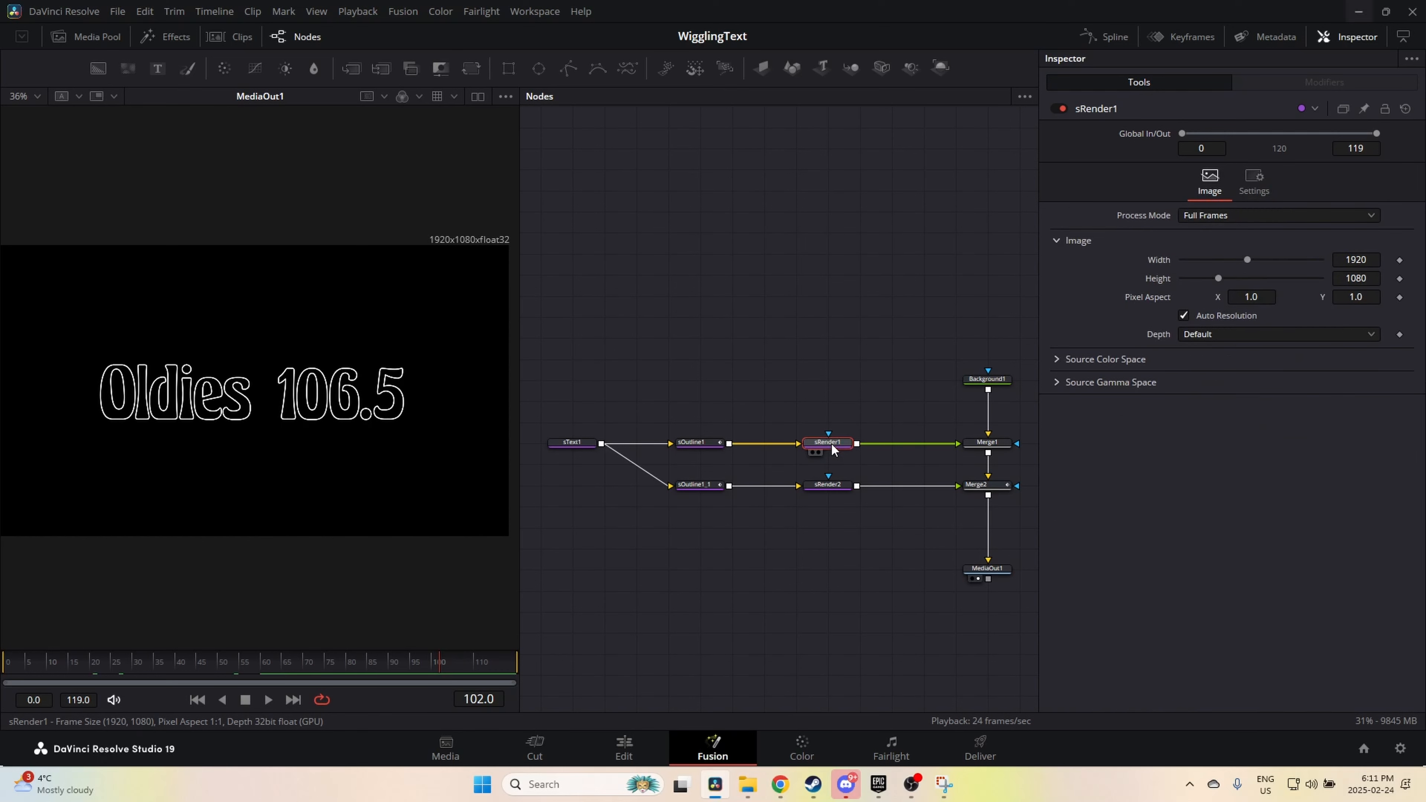
pyautogui.hotkey('ctrl', 'c')
pyautogui.click(826, 366)
pyautogui.hotkey('ctrl', 'v')
pyautogui.moveTo(828, 358); pyautogui.dragTo(828, 400)
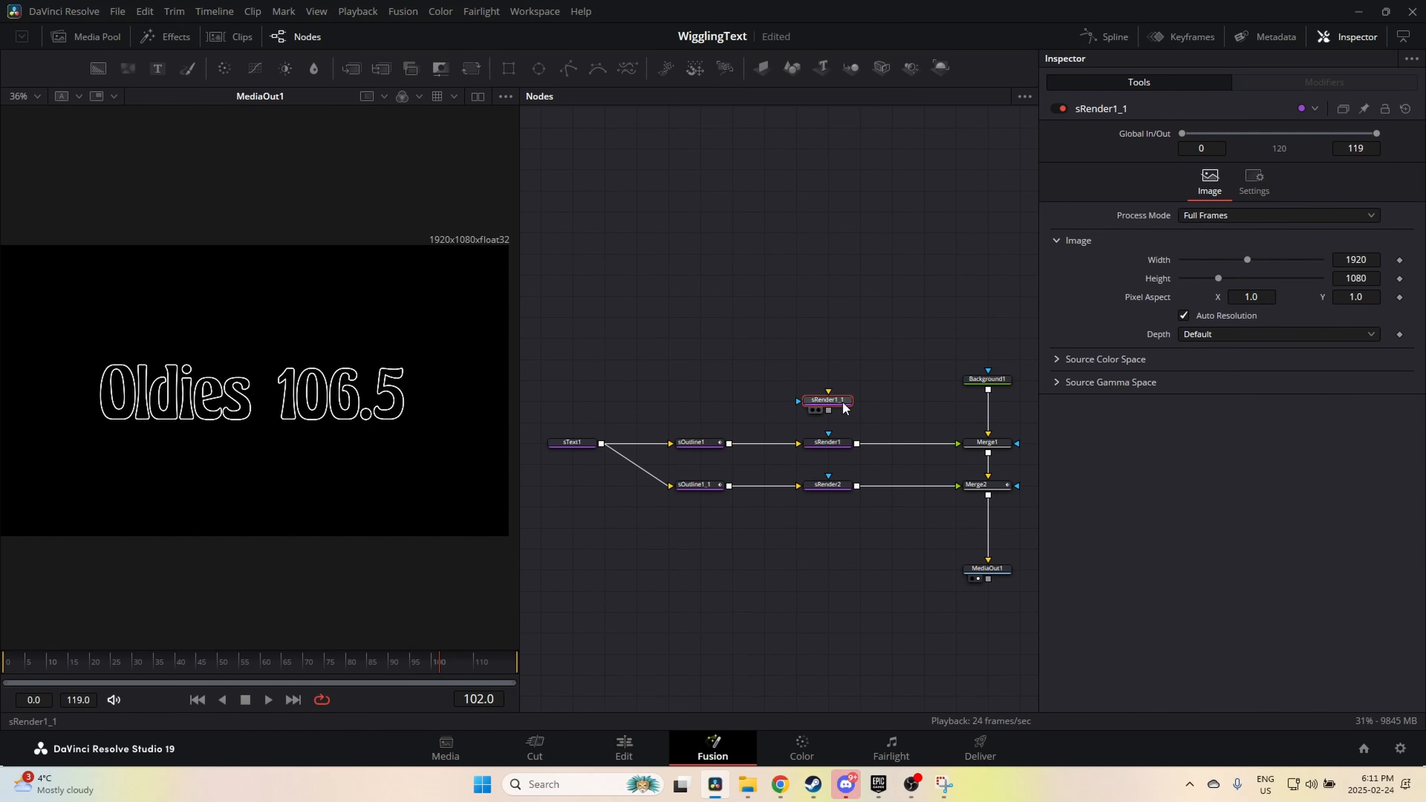
pyautogui.moveTo(602, 444); pyautogui.dragTo(984, 357)
pyautogui.click(987, 400)
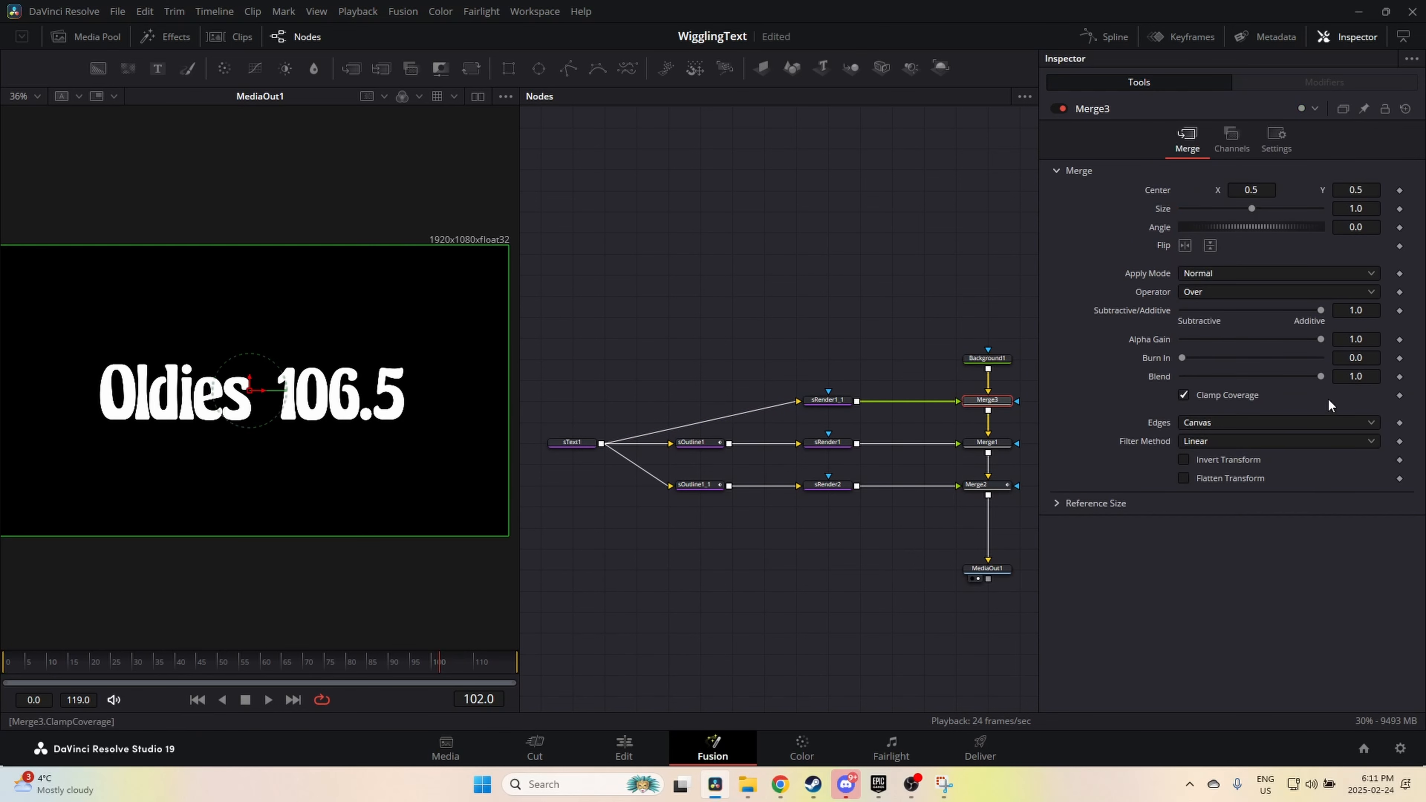
# Step: Scrub through the outline animation to frame 58 with Merge3 disabled, and re-enable Merge3
pyautogui.moveTo(253, 672); pyautogui.dragTo(99, 666)
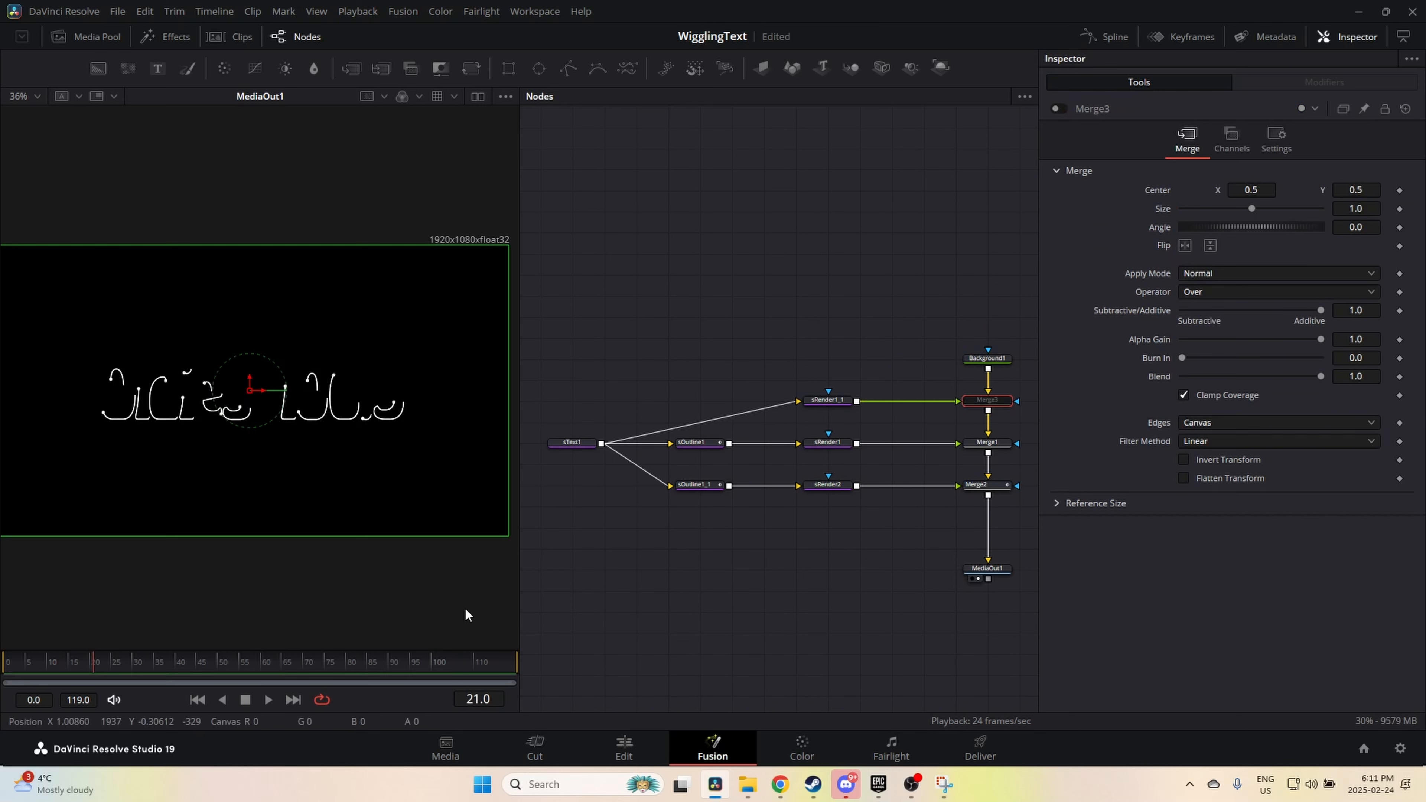
pyautogui.moveTo(138, 663); pyautogui.dragTo(254, 666)
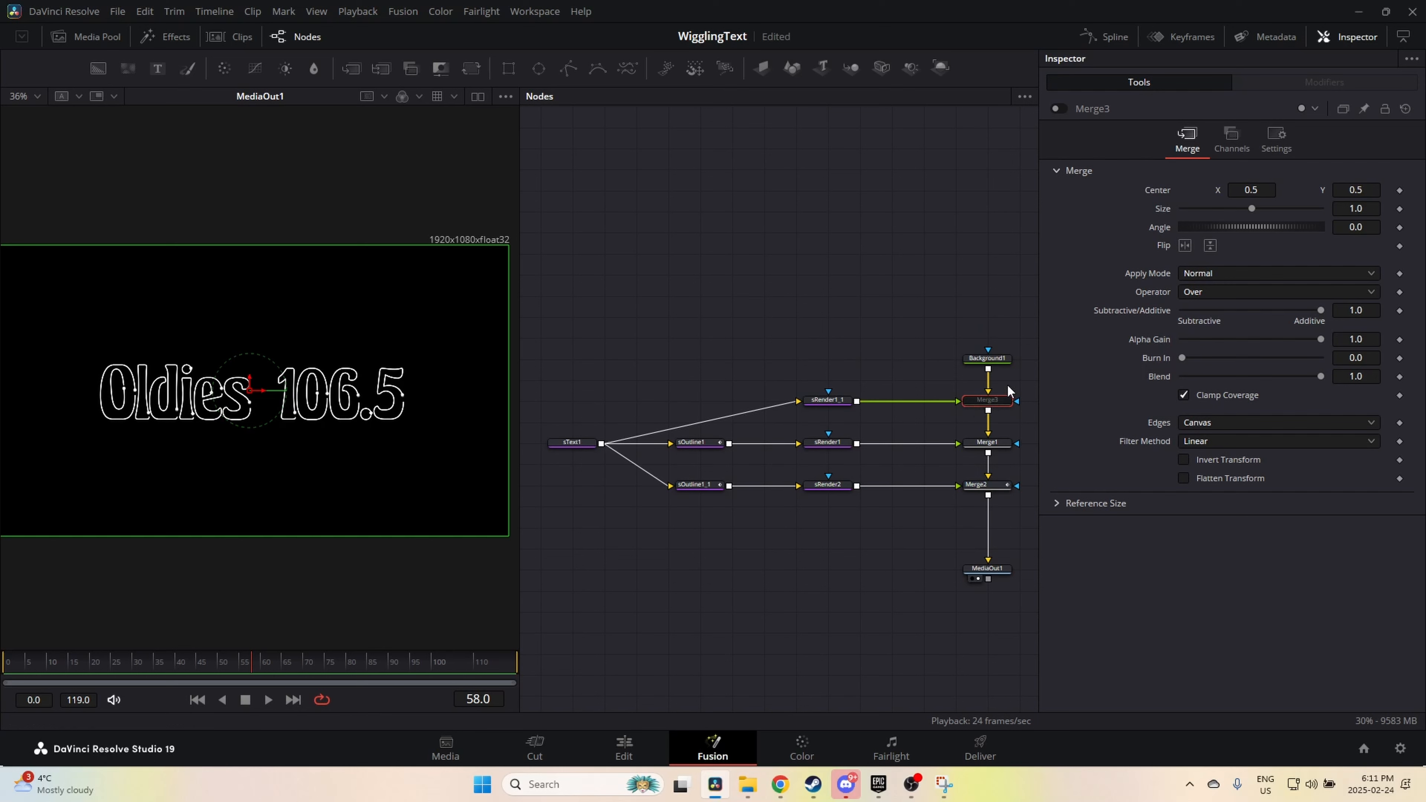
pyautogui.click(1060, 108)
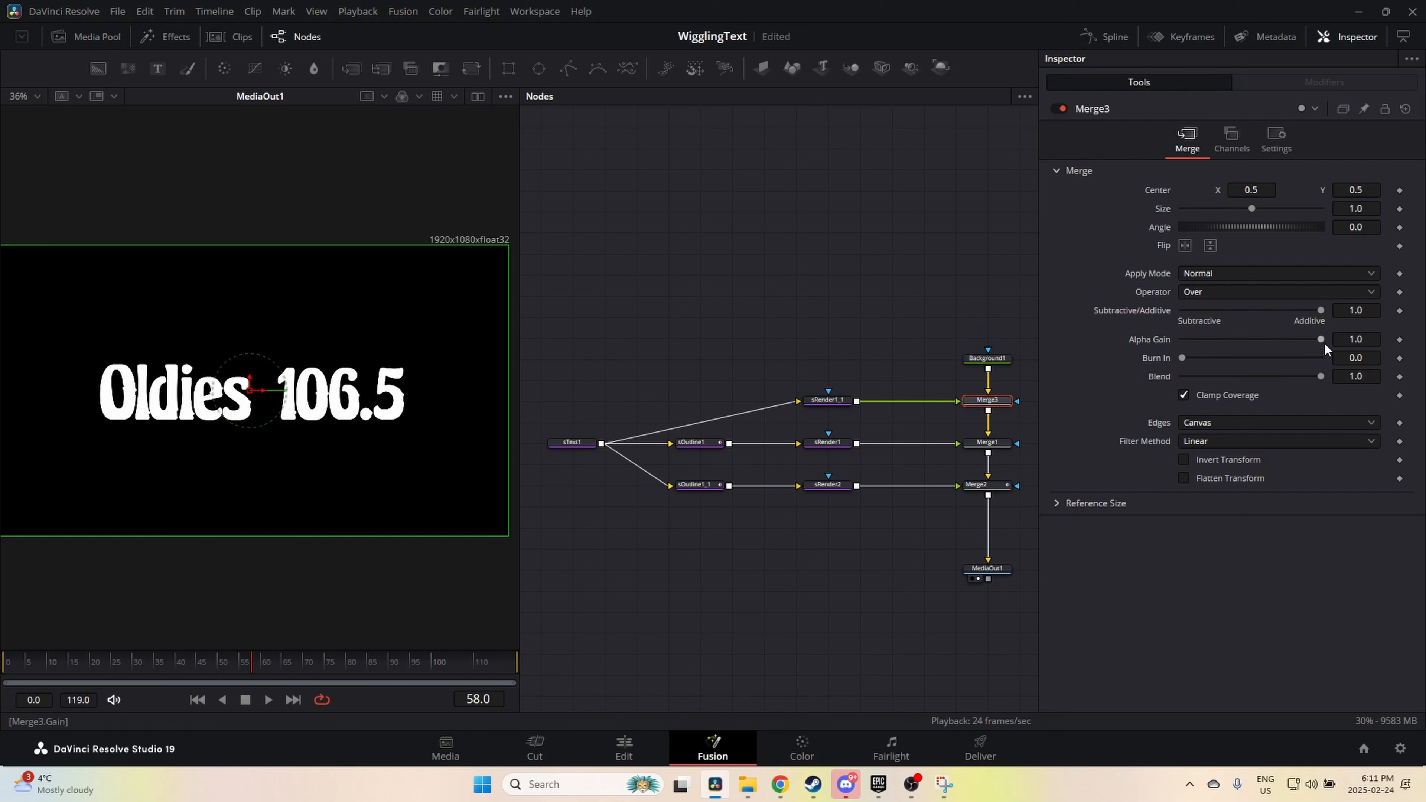
# Step: Keyframe Merge3's Blend at 0.0 on frame 58 and 1.0 on frame 64, and play the animation from the start
pyautogui.moveTo(1319, 378); pyautogui.dragTo(985, 355)
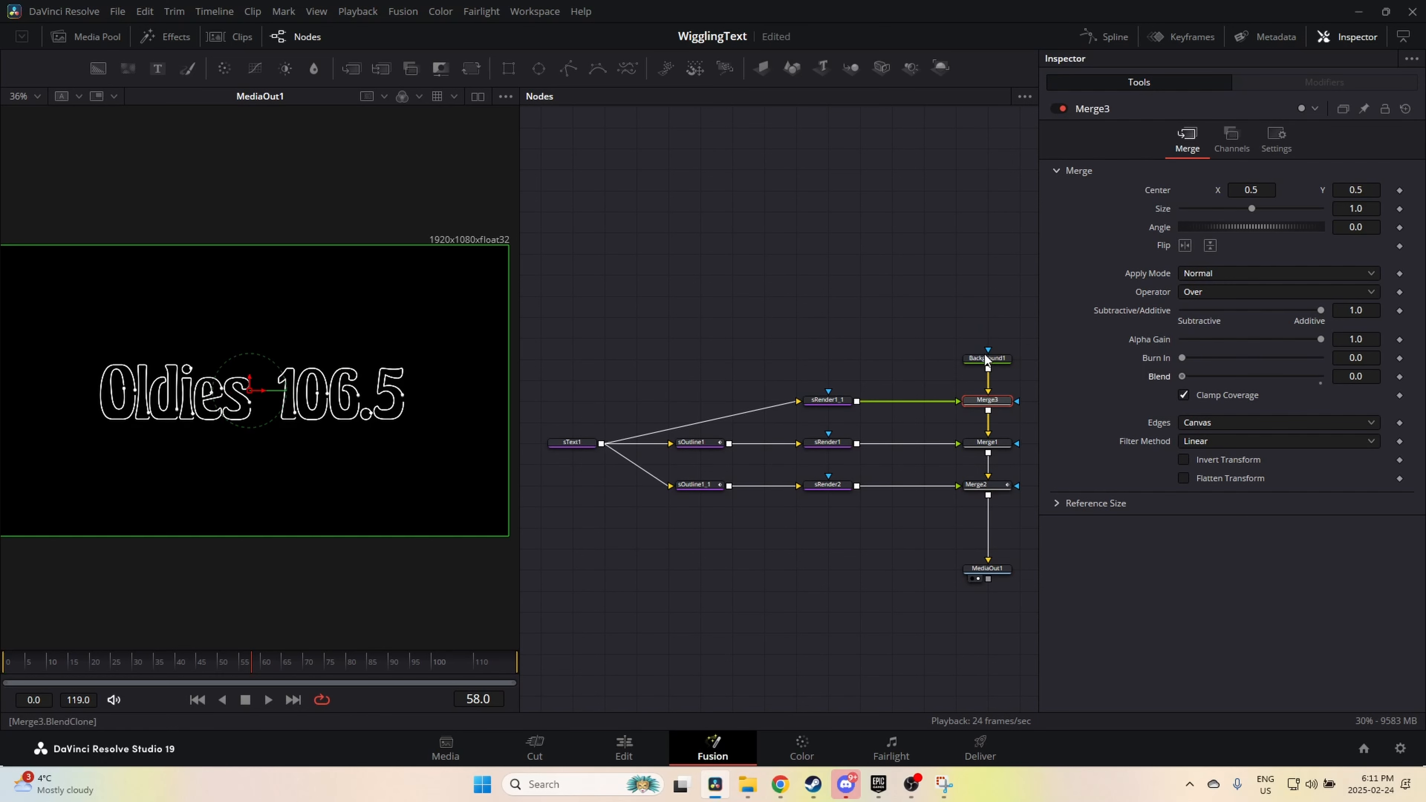
pyautogui.click(1400, 377)
pyautogui.moveTo(252, 662); pyautogui.dragTo(276, 664)
pyautogui.moveTo(1183, 377); pyautogui.dragTo(1368, 389)
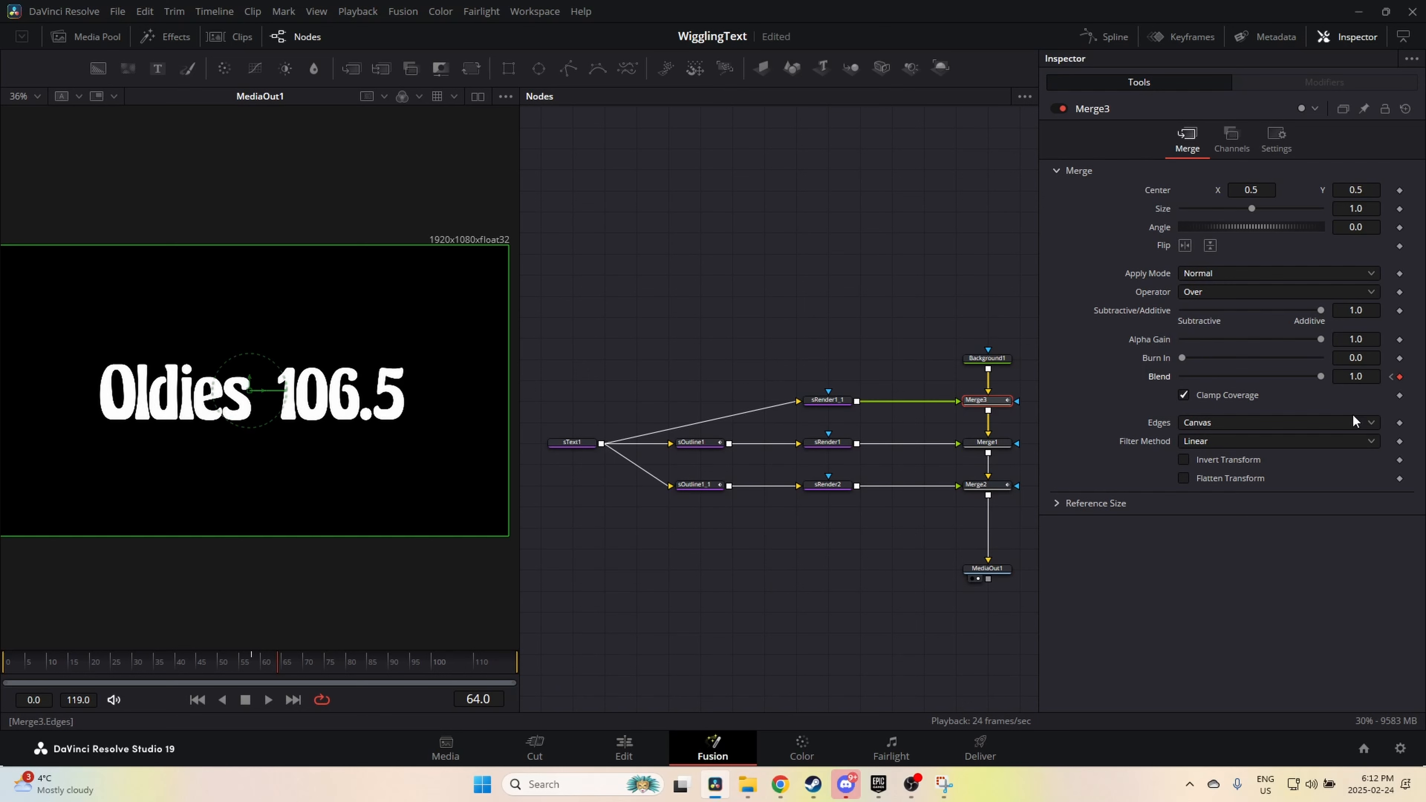
pyautogui.moveTo(269, 663); pyautogui.dragTo(2, 669)
pyautogui.press('space')
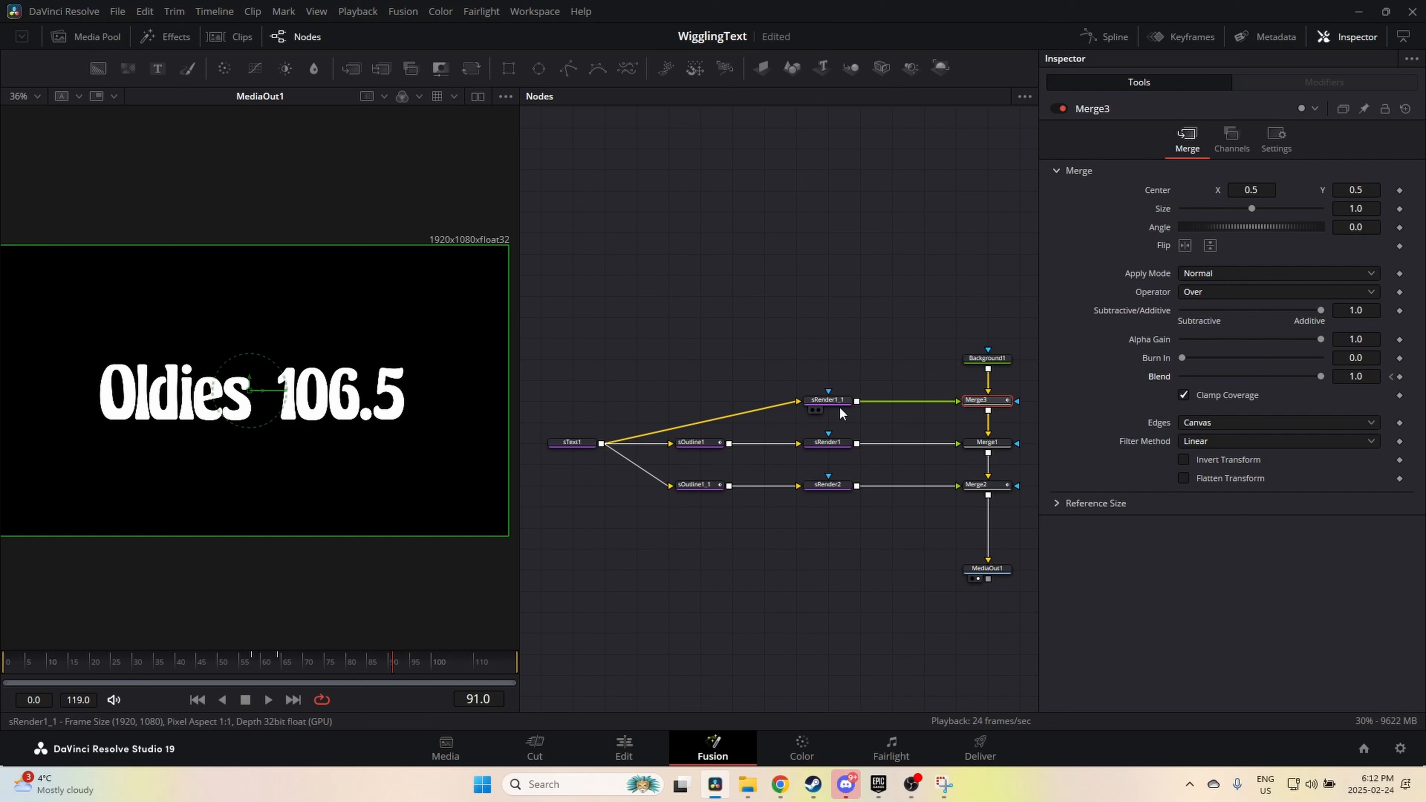
# Step: Align sRender1_1 above sOutline1, bring the background and merge column closer to the render nodes, and lower MediaOut1 to make room below Merge2
pyautogui.moveTo(839, 406); pyautogui.dragTo(712, 406)
pyautogui.moveTo(854, 503); pyautogui.dragTo(720, 465)
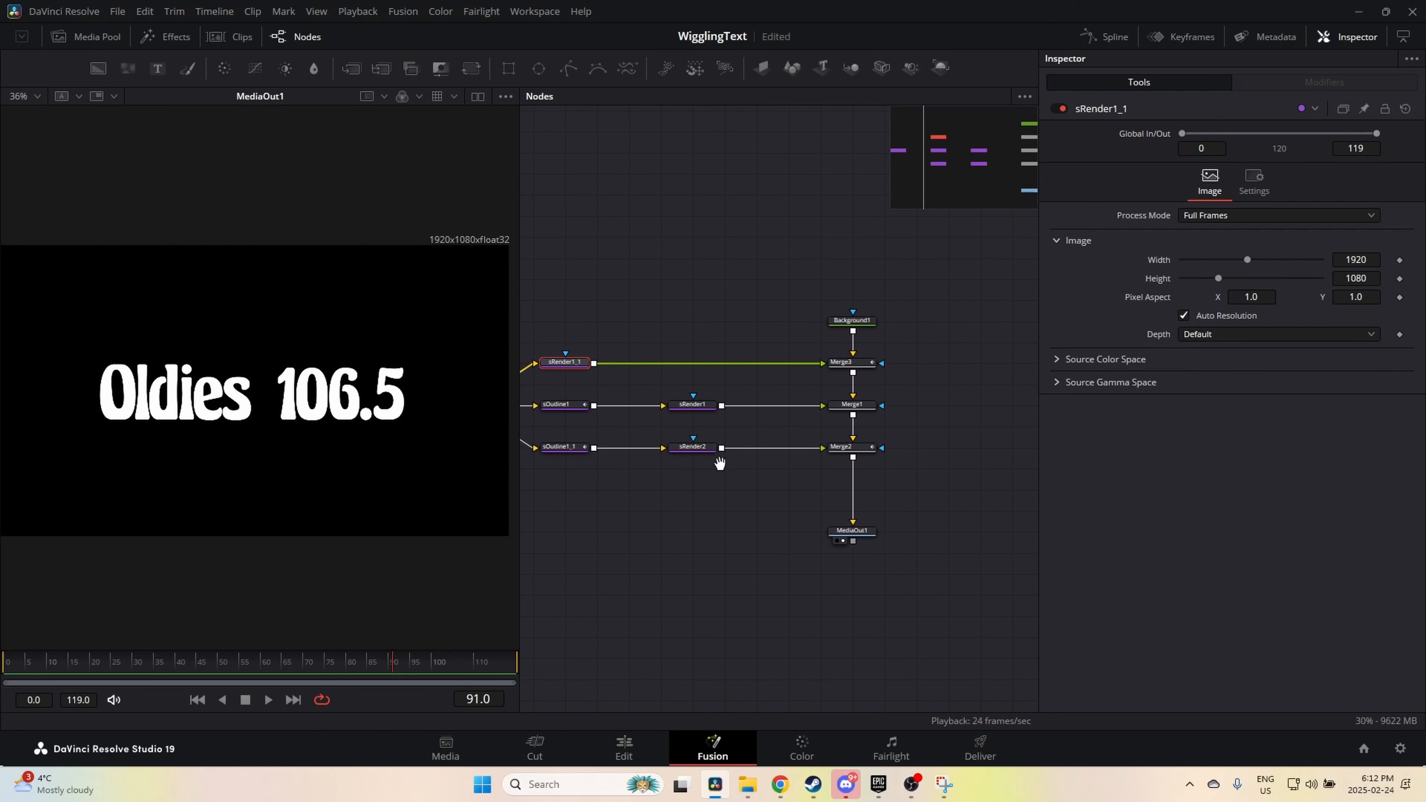
pyautogui.moveTo(900, 561); pyautogui.dragTo(826, 300)
pyautogui.moveTo(869, 449); pyautogui.dragTo(965, 449)
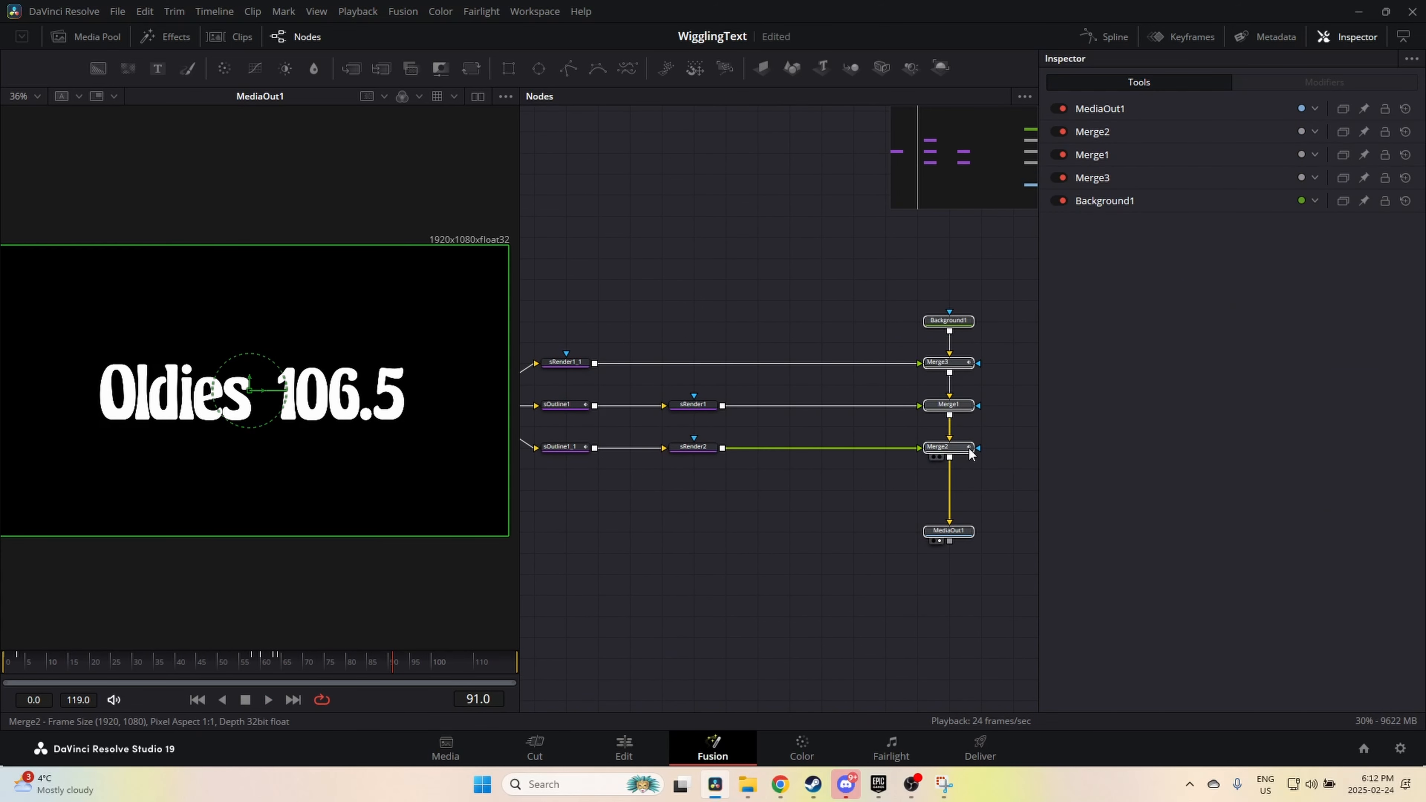
pyautogui.click(966, 449)
pyautogui.moveTo(885, 474); pyautogui.dragTo(851, 487)
pyautogui.moveTo(865, 294); pyautogui.dragTo(976, 597)
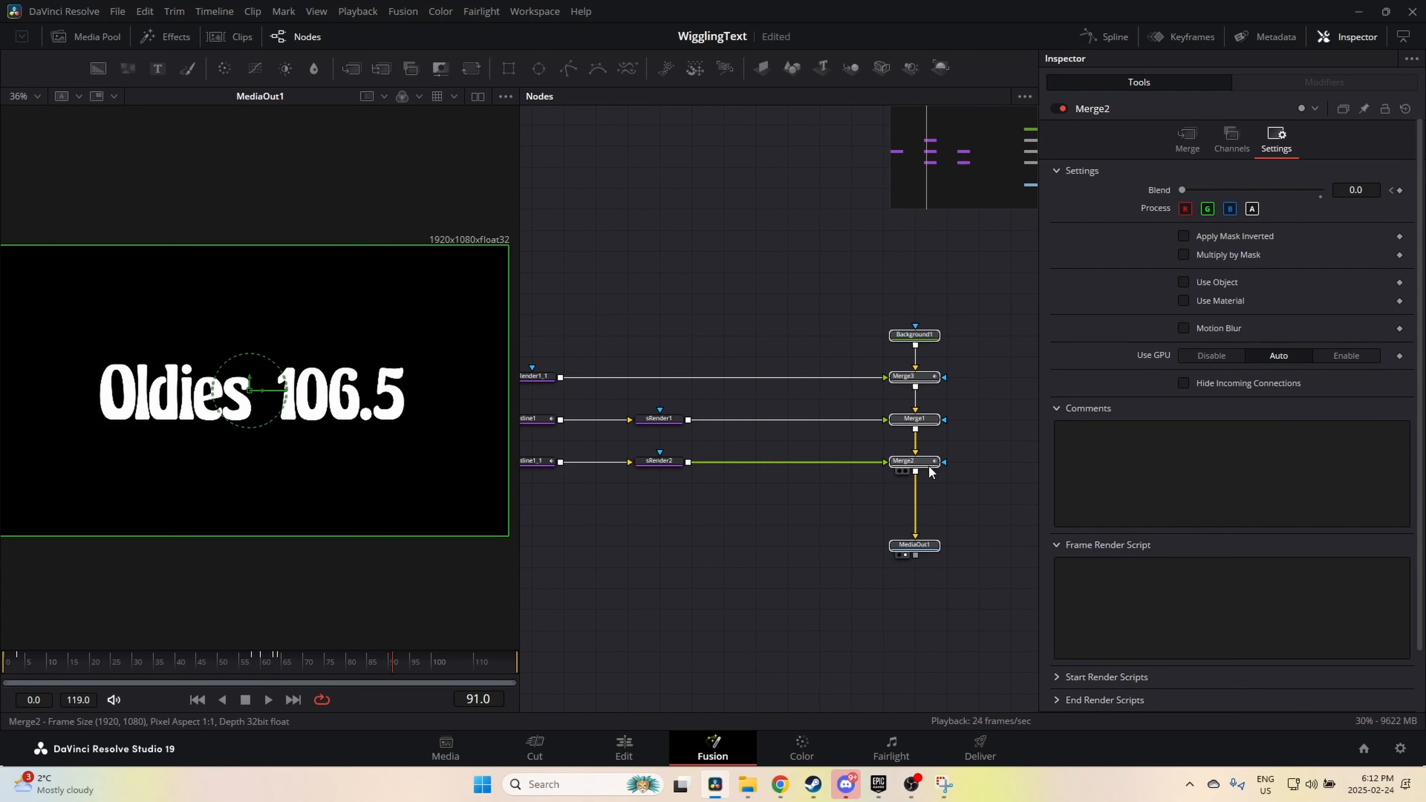
pyautogui.moveTo(892, 464); pyautogui.dragTo(764, 464)
pyautogui.click(822, 483)
pyautogui.moveTo(800, 546); pyautogui.dragTo(800, 609)
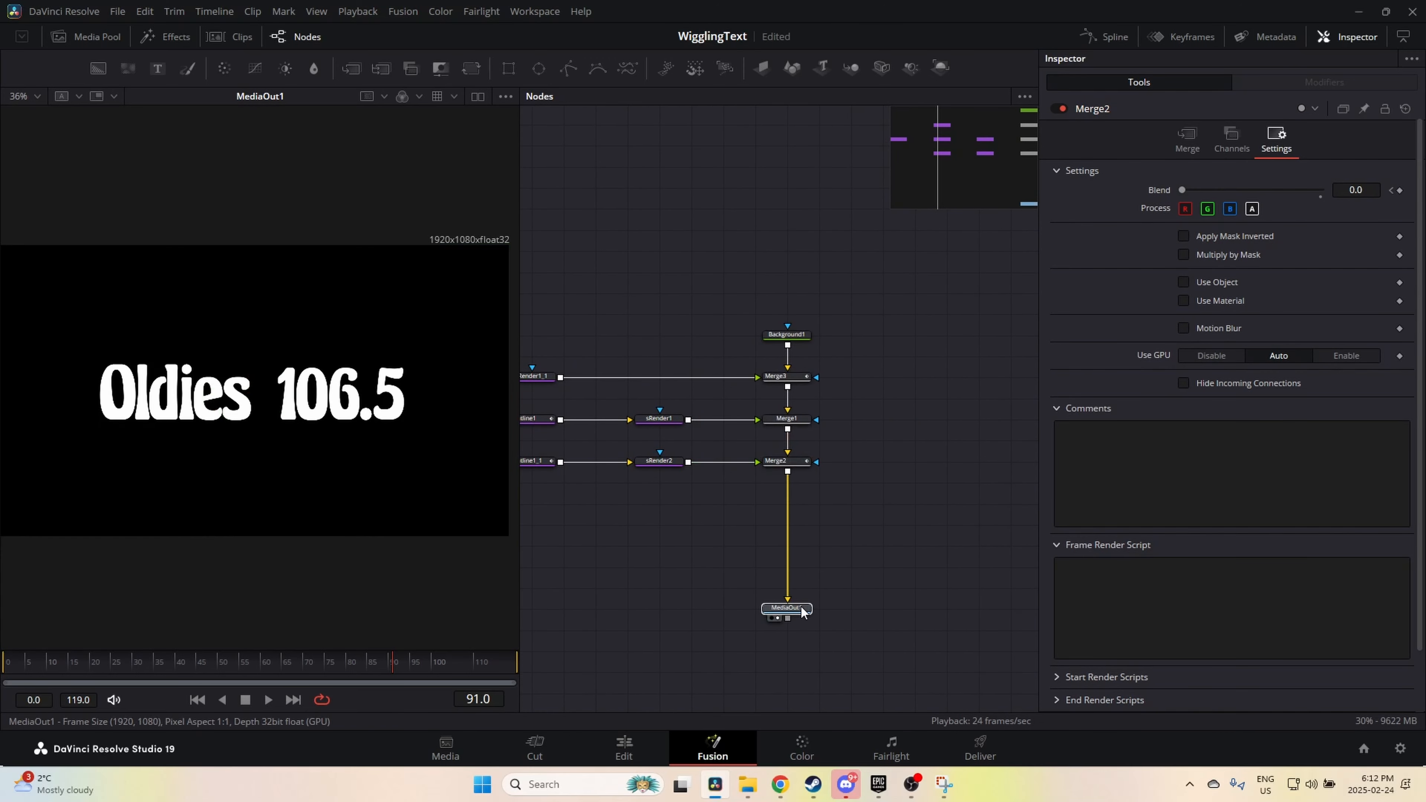
# Step: Insert a Blur node between Merge2 and MediaOut1 and set its Blur Size to 1.2
pyautogui.click(798, 462)
pyautogui.hotkey('shift', 'space')
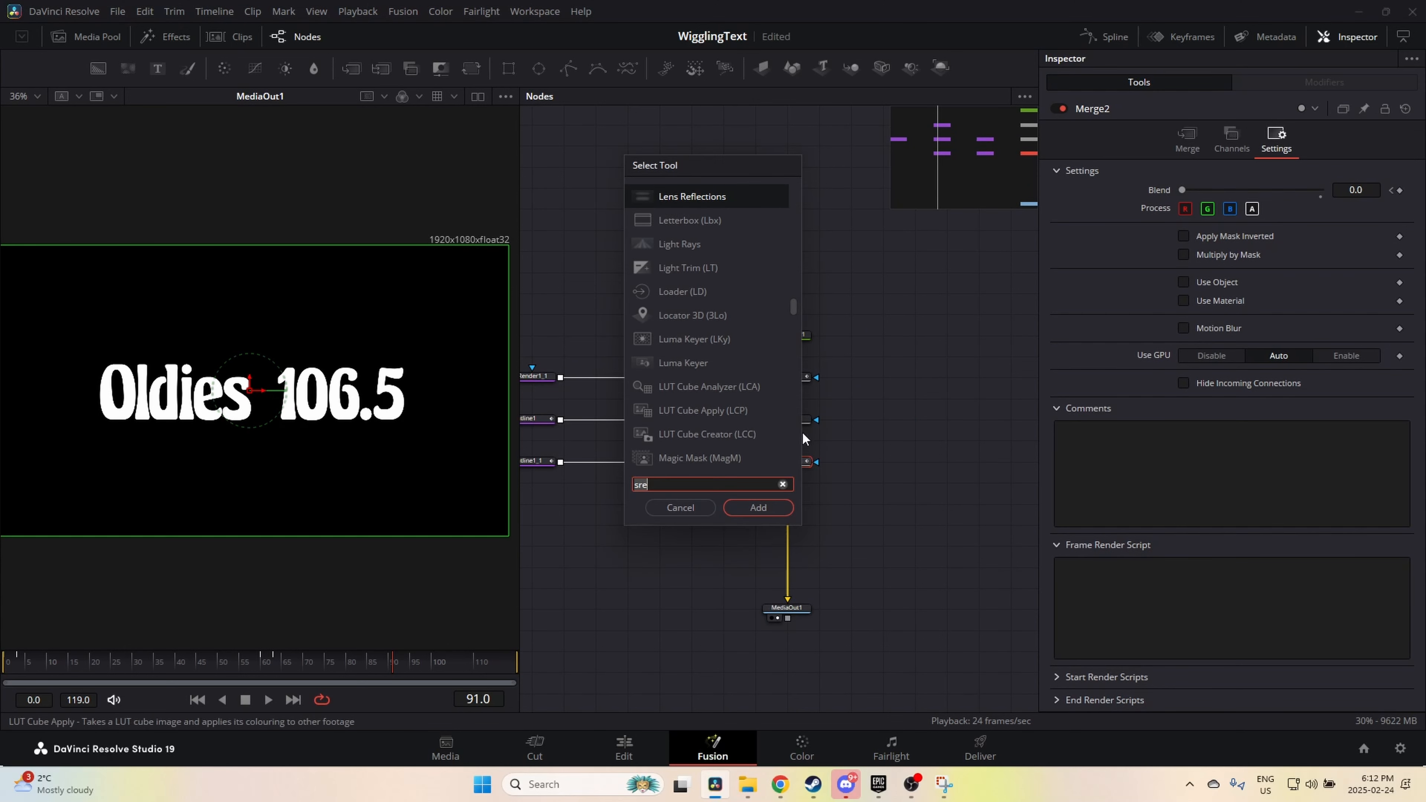
pyautogui.write('blur')
pyautogui.press('Return')
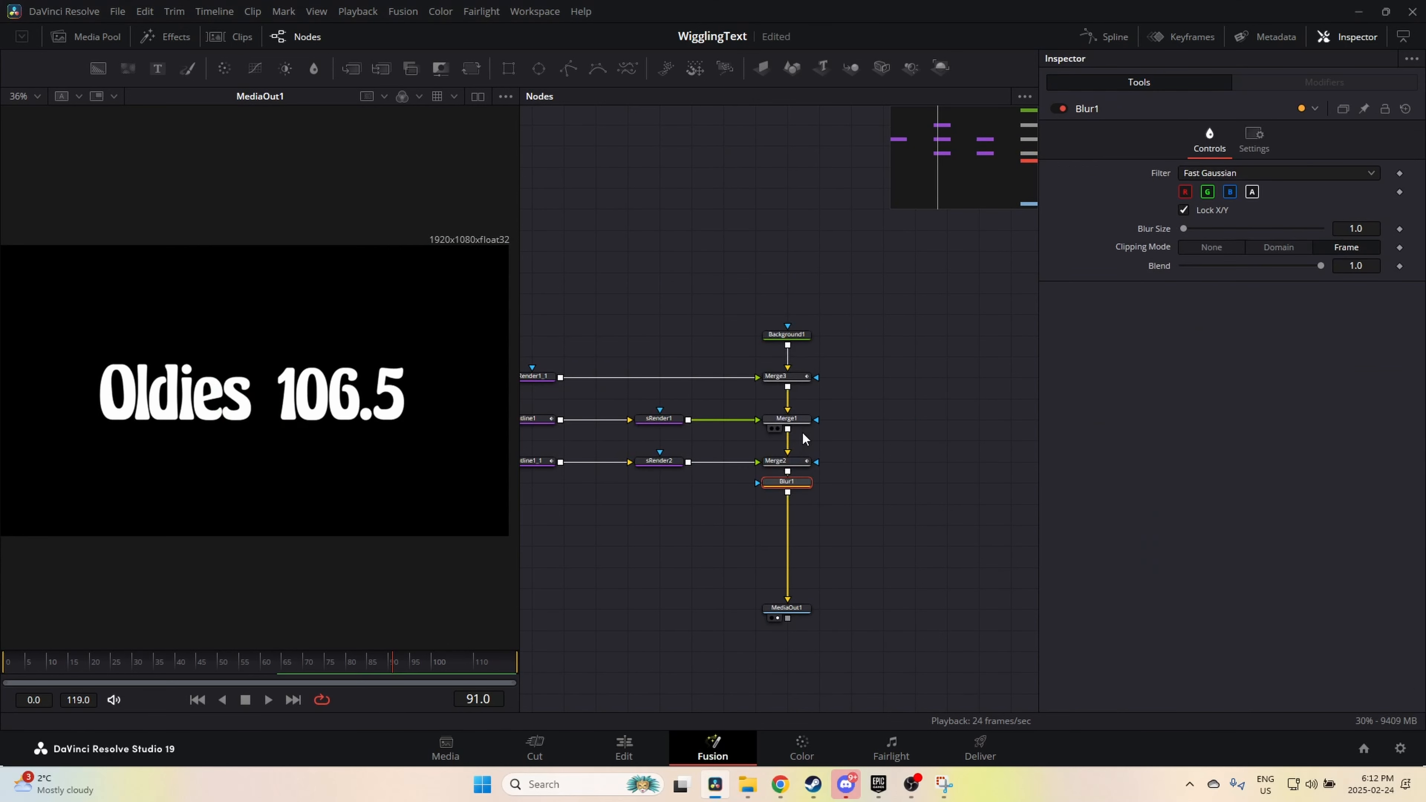
pyautogui.moveTo(785, 486); pyautogui.dragTo(789, 508)
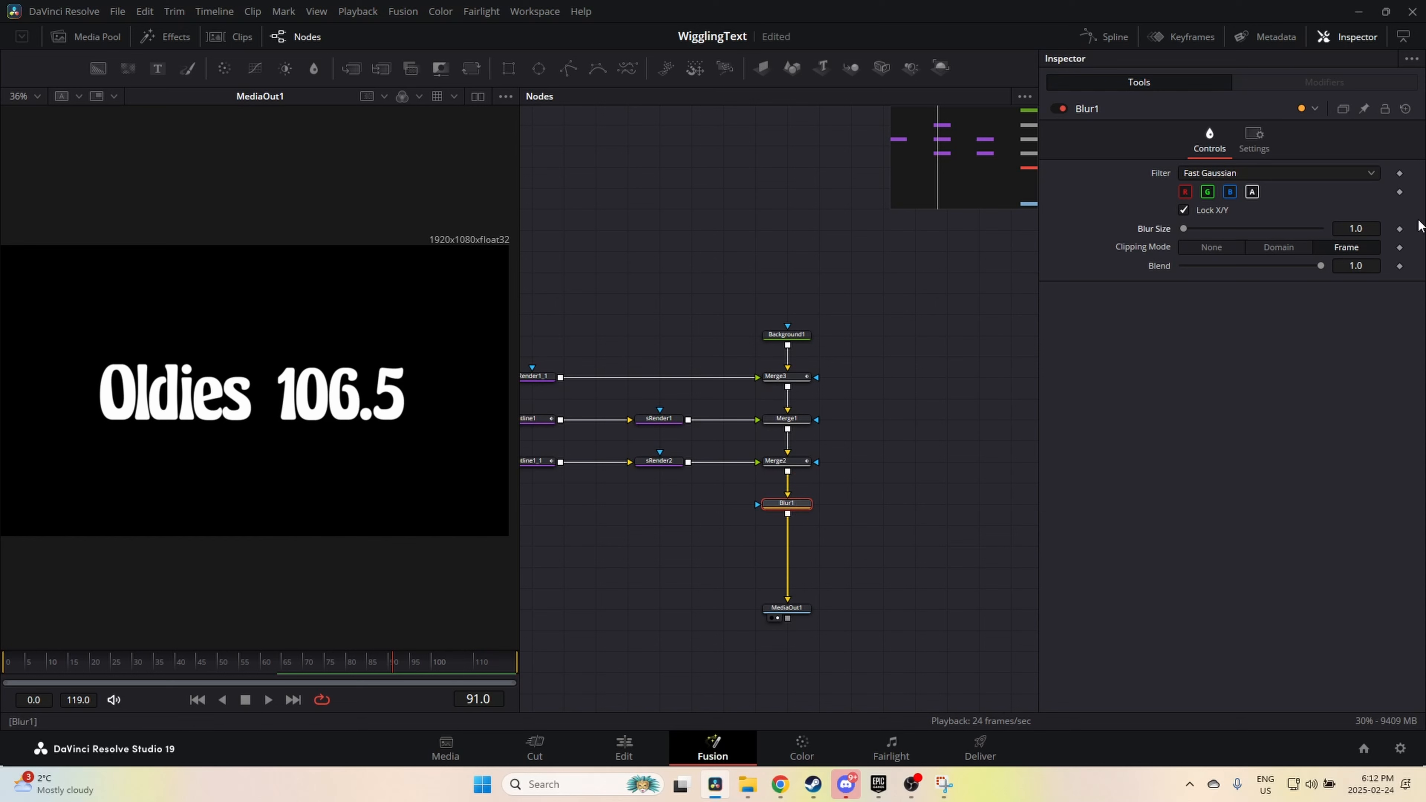
pyautogui.moveTo(1373, 226); pyautogui.dragTo(1381, 225)
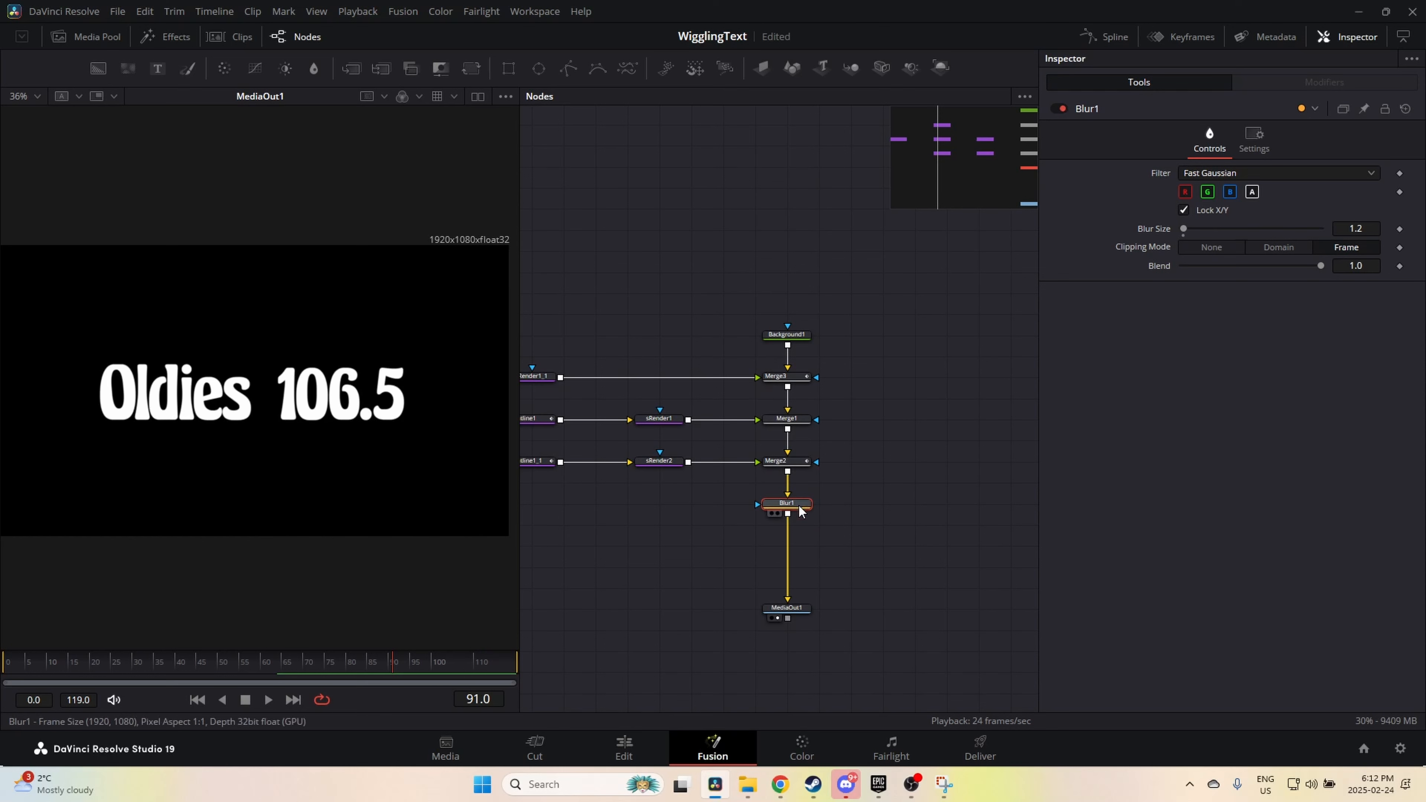
# Step: Add a Soft Glow node after Blur1 with Glow Size 5.3 and Gain 1.203
pyautogui.hotkey('shift', 'space')
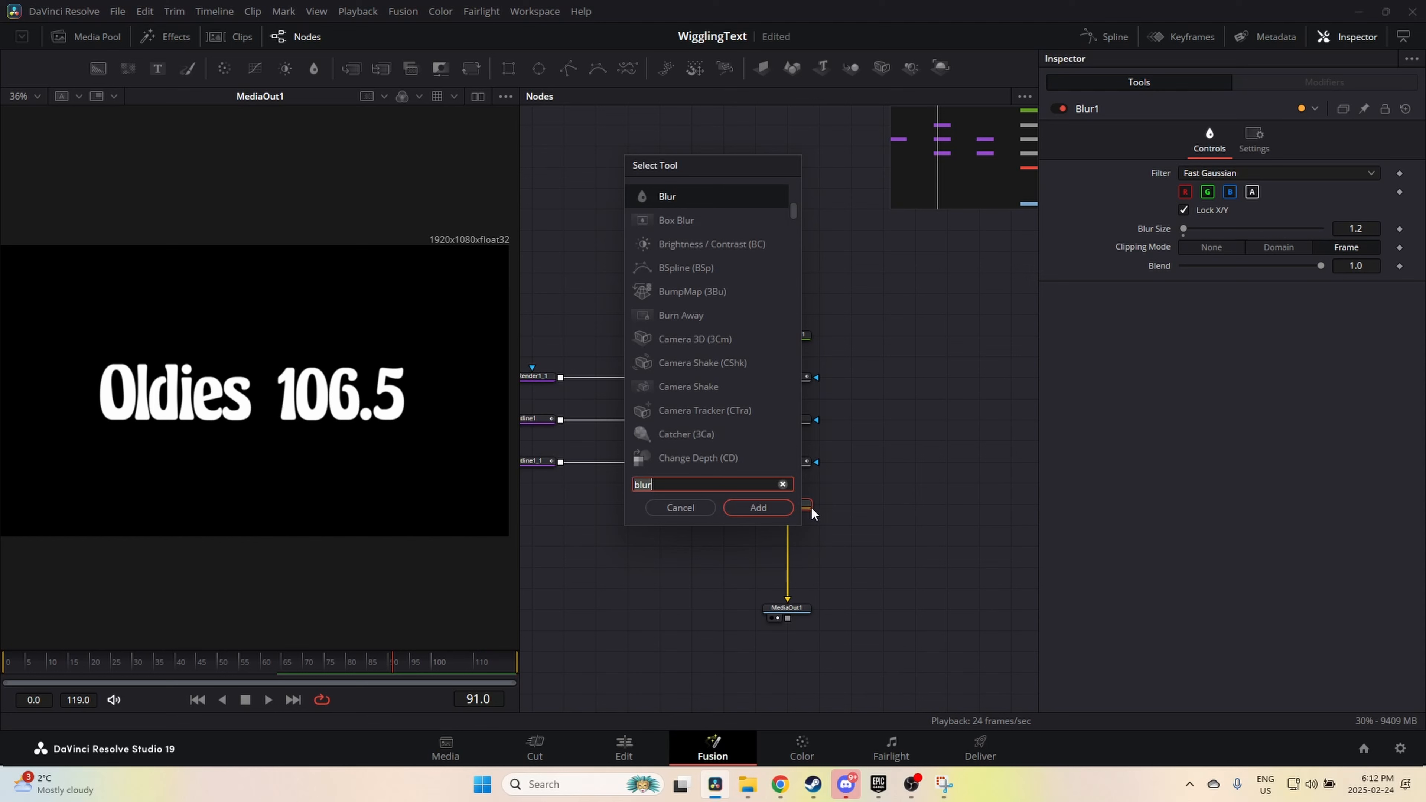
pyautogui.write('soft')
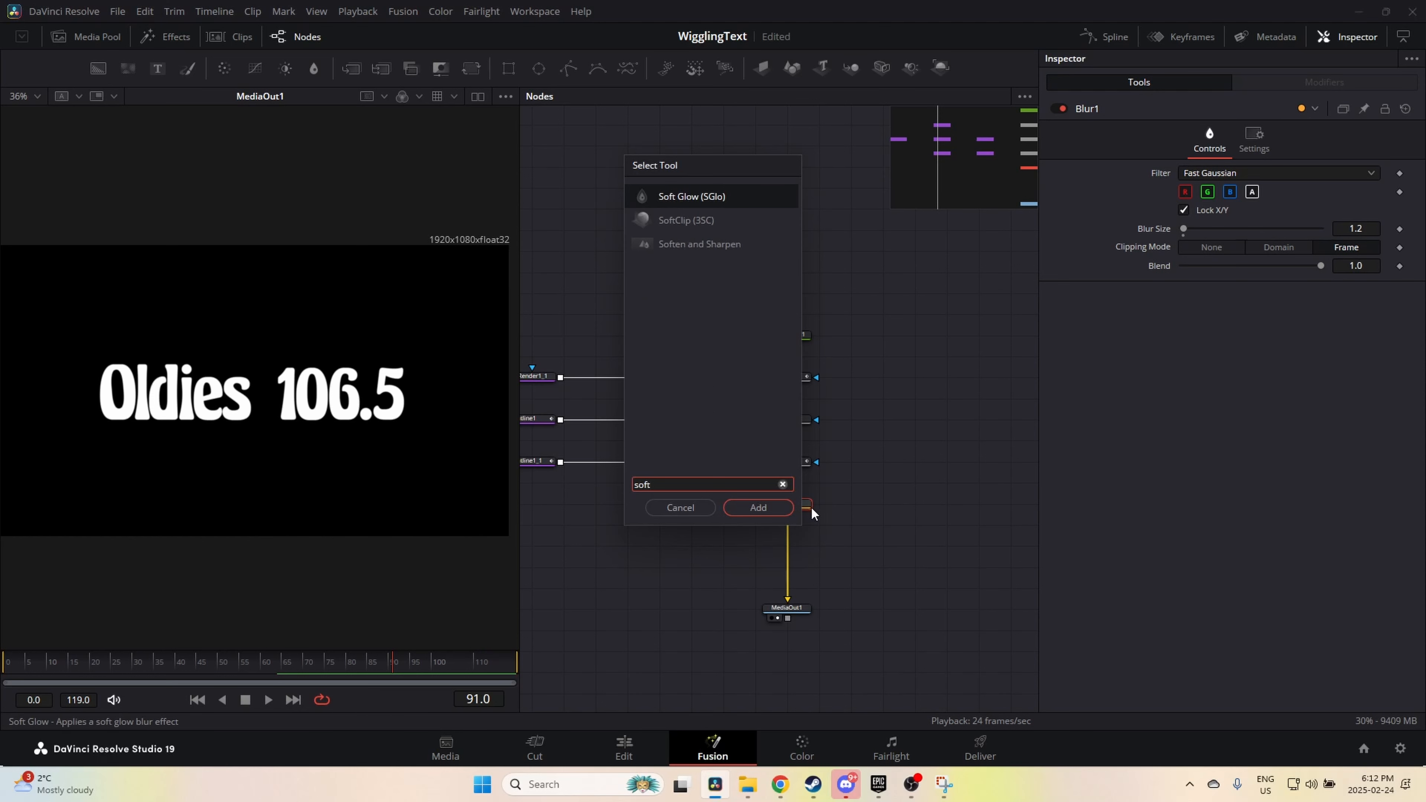
pyautogui.press('Return')
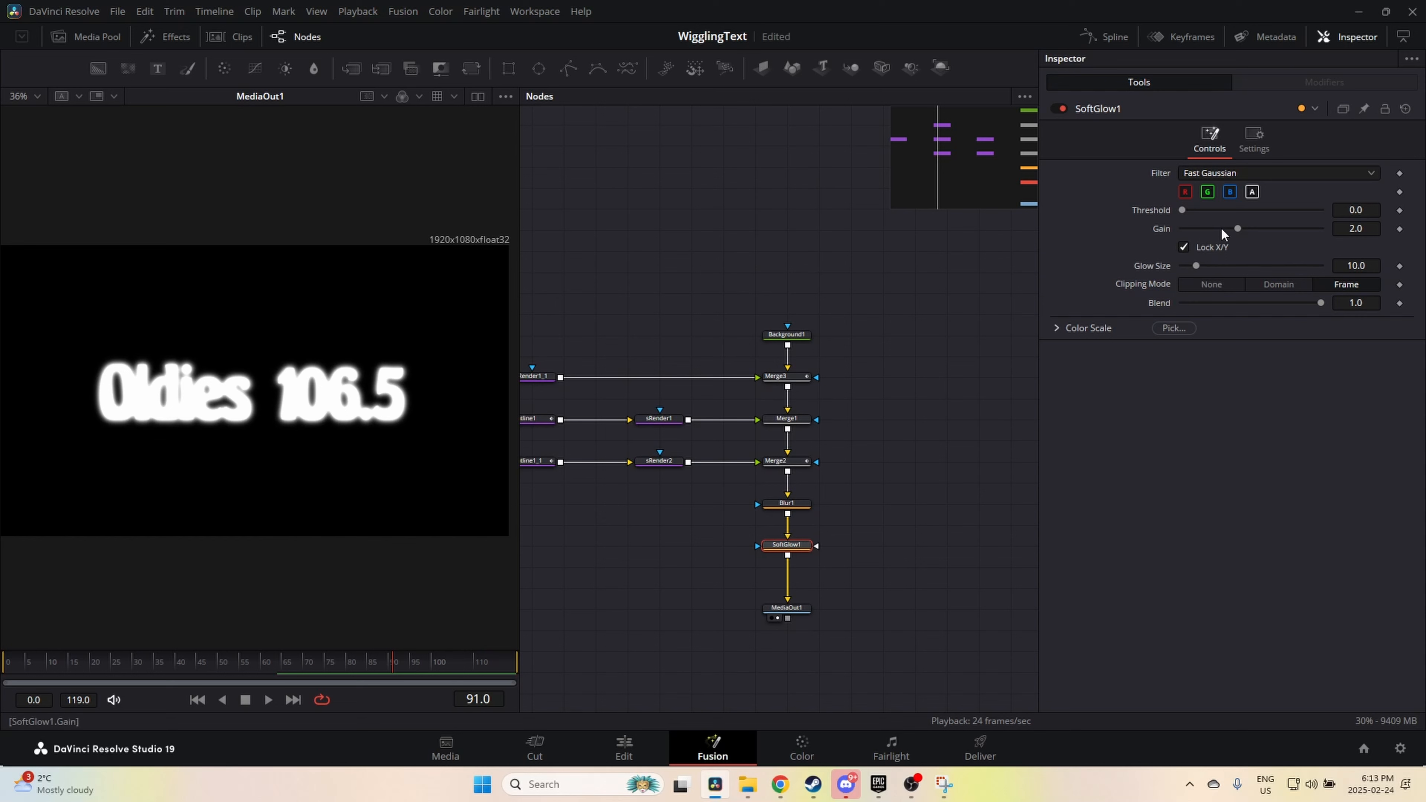
pyautogui.moveTo(1193, 264); pyautogui.dragTo(1213, 230)
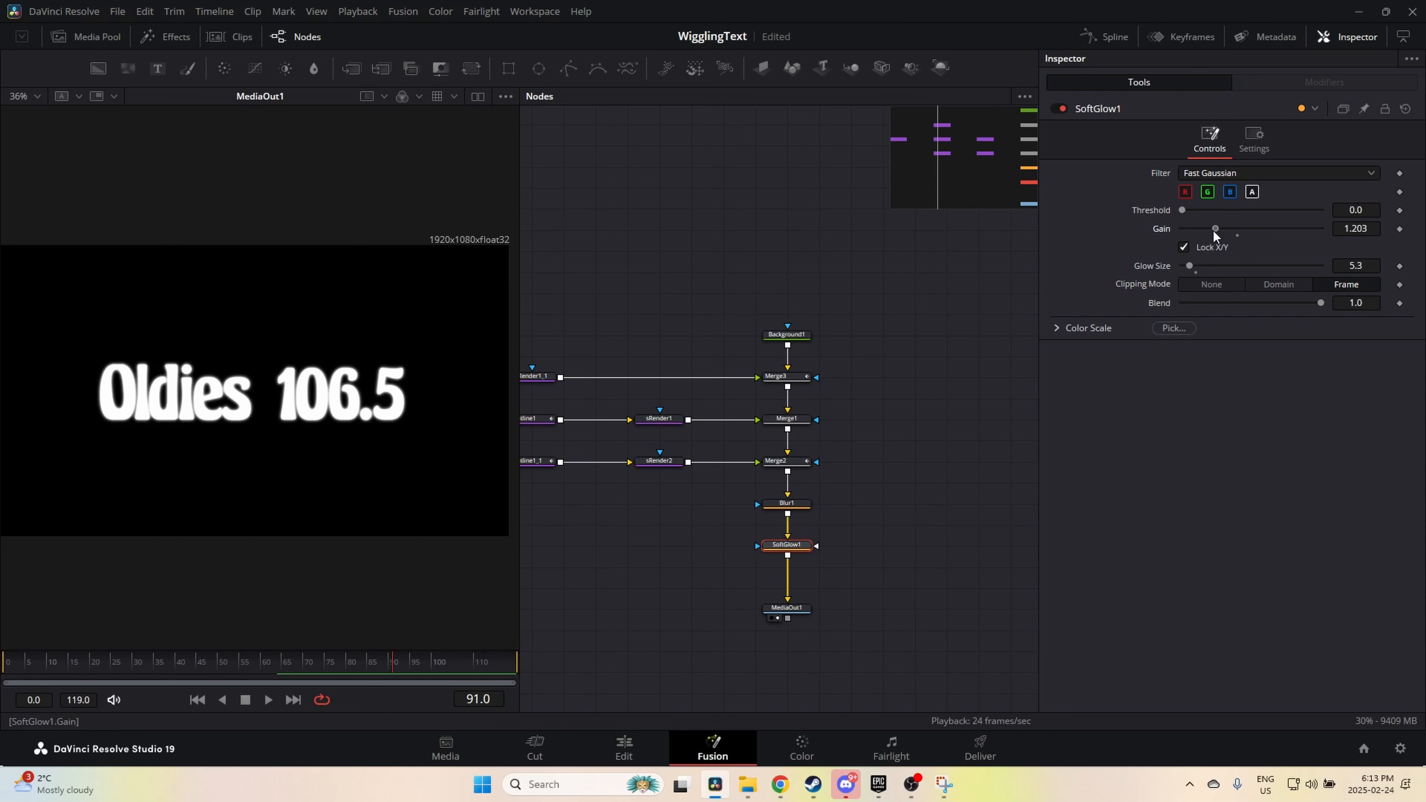
# Step: Reduce SoftGlow1's Glow Size to 4.8 and play the glowing animation from frame 0
pyautogui.moveTo(242, 668); pyautogui.dragTo(14, 680)
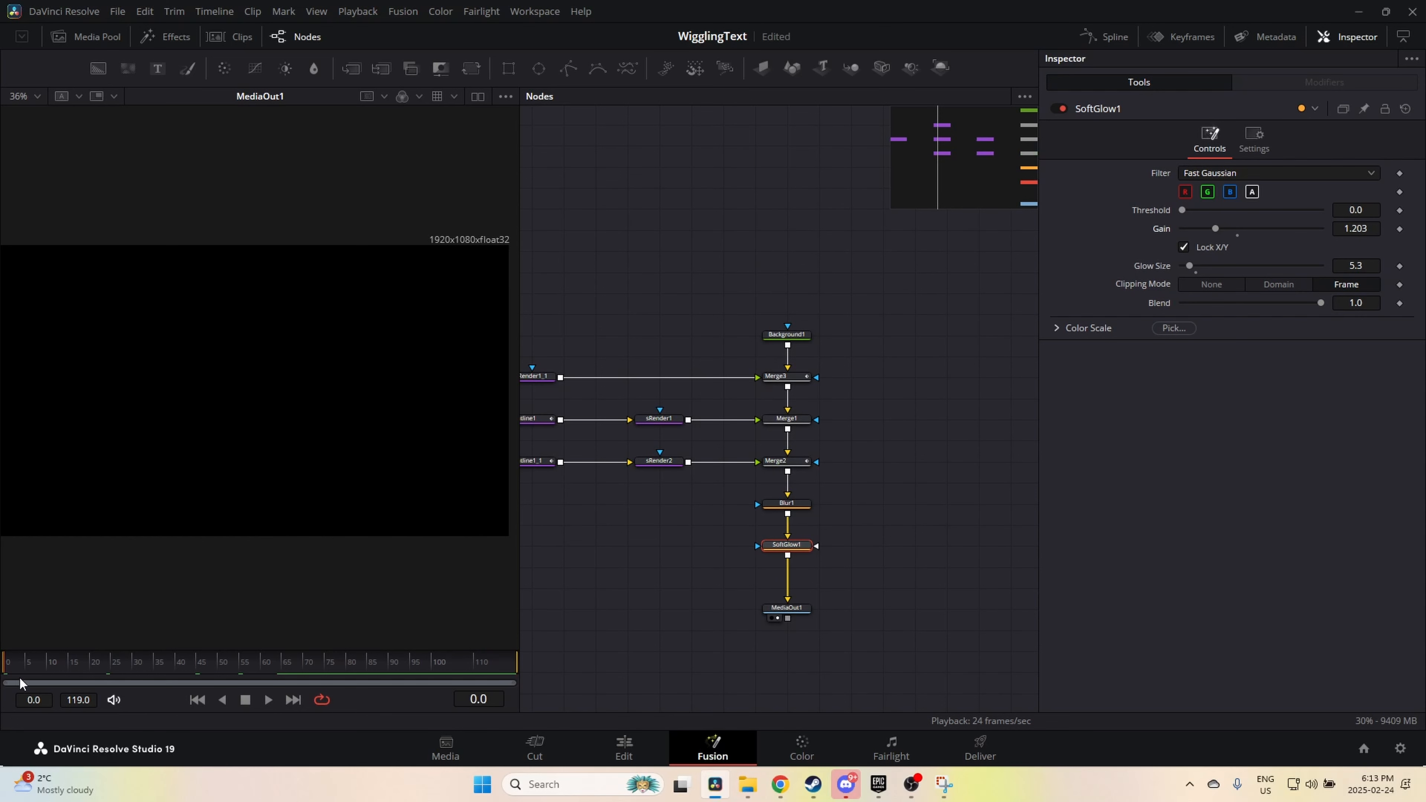
pyautogui.press('space')
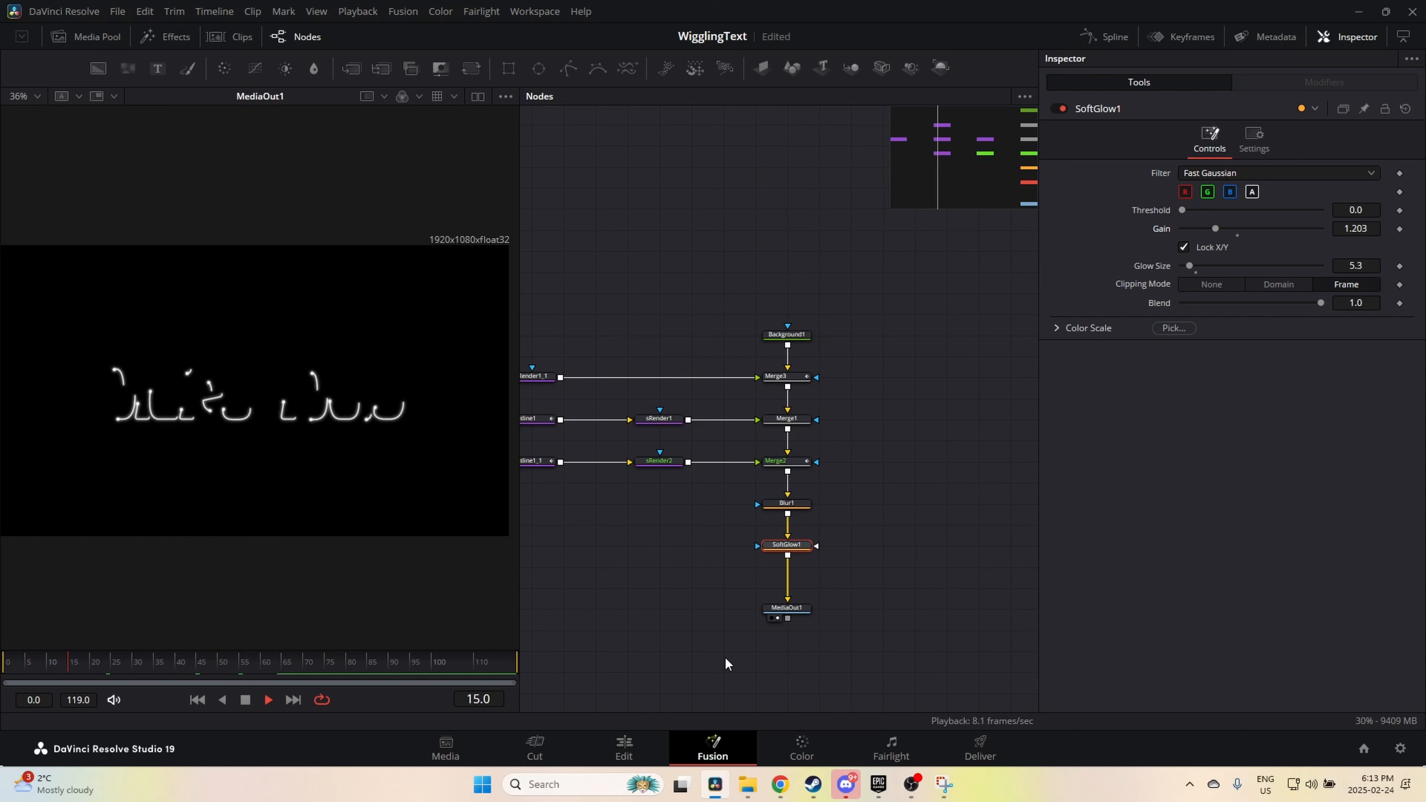
pyautogui.press('space')
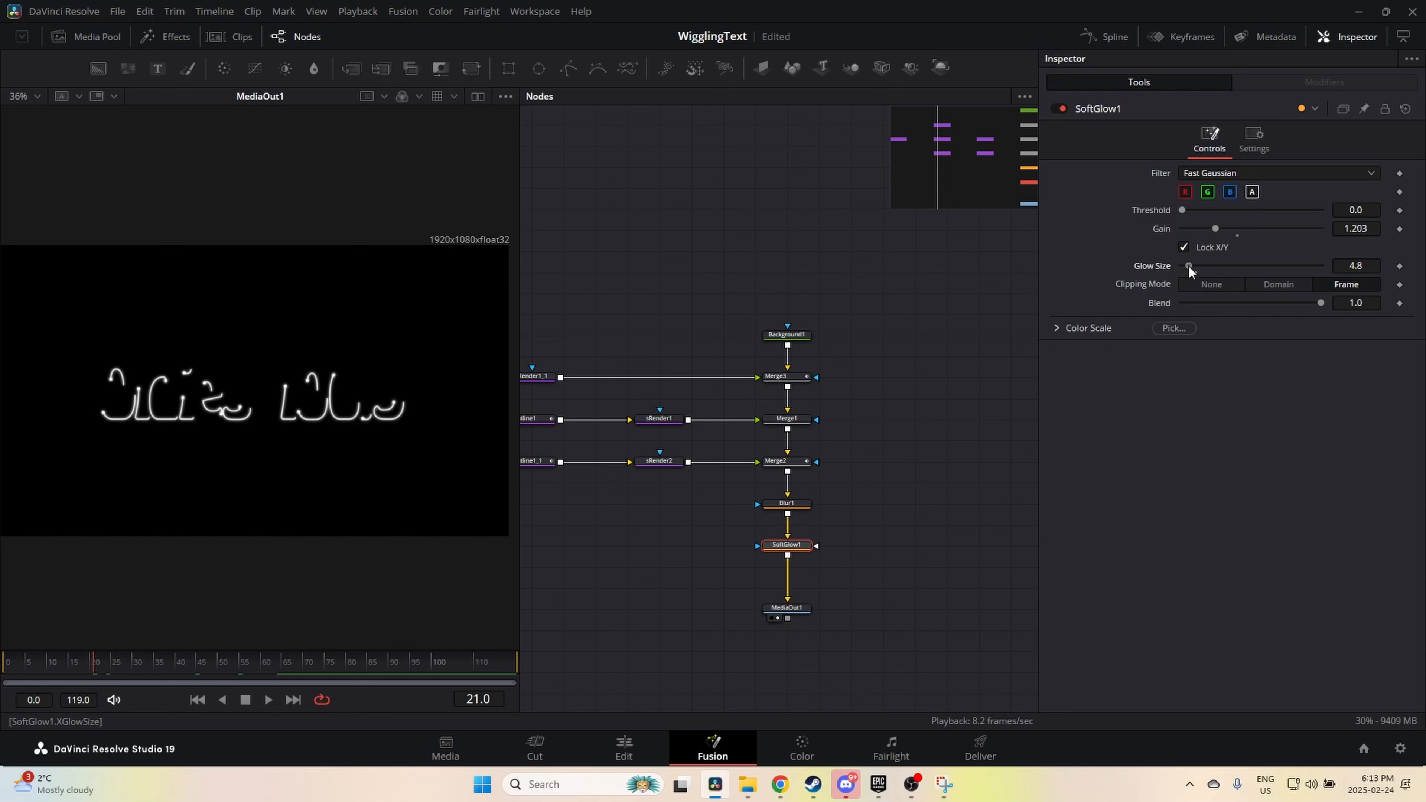
pyautogui.press('space')
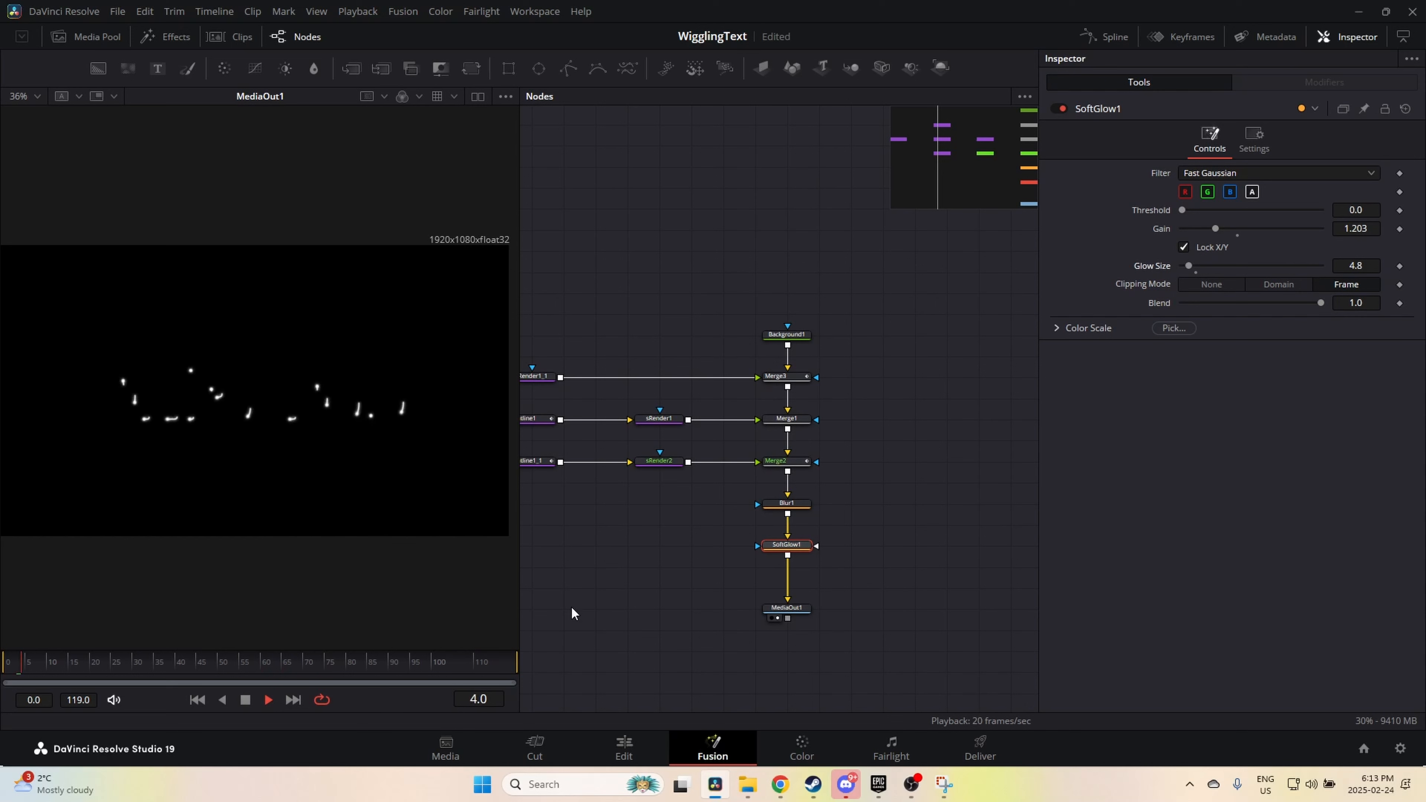
pyautogui.press('space')
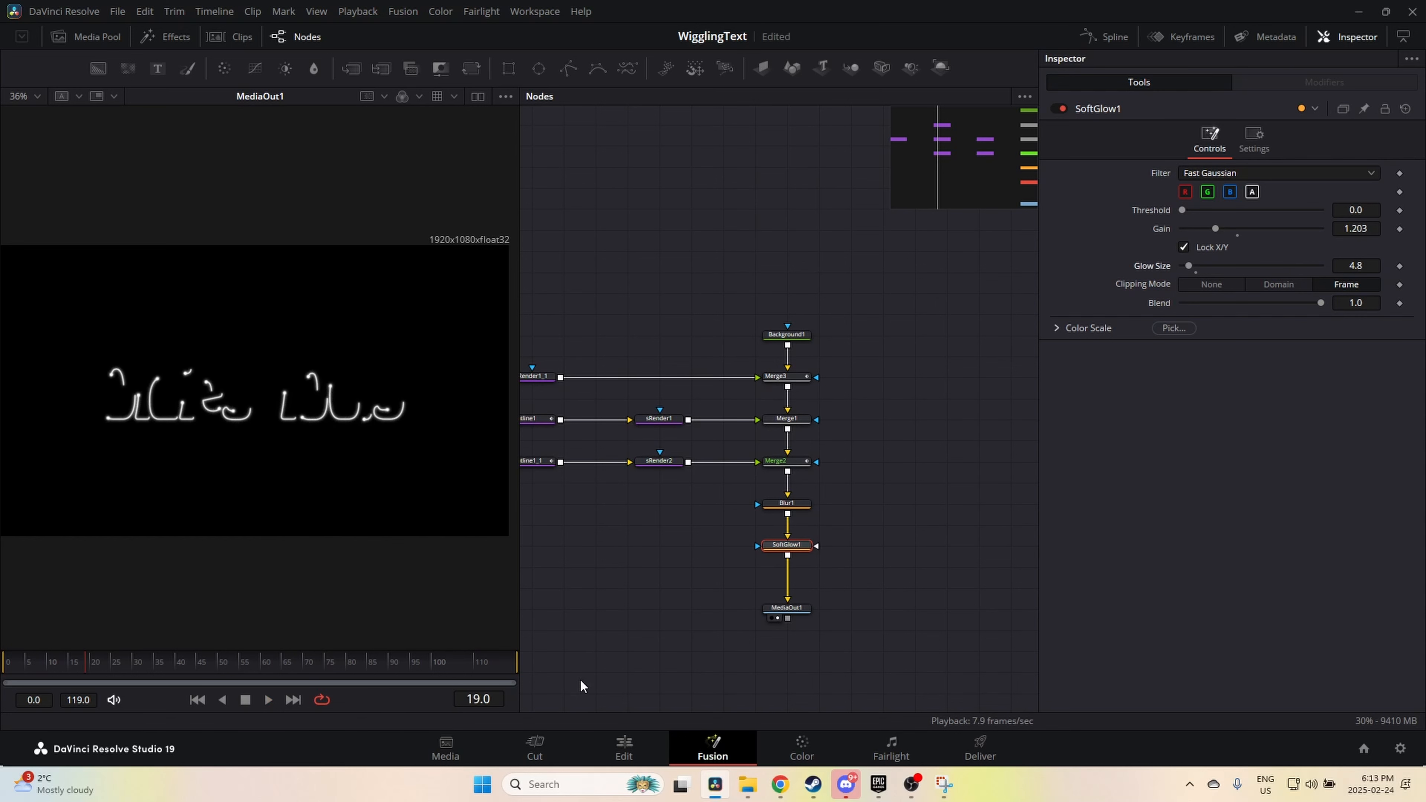
# Step: Toggle the Auto Proxy playback option and play the whole animation
pyautogui.rightClick(424, 699)
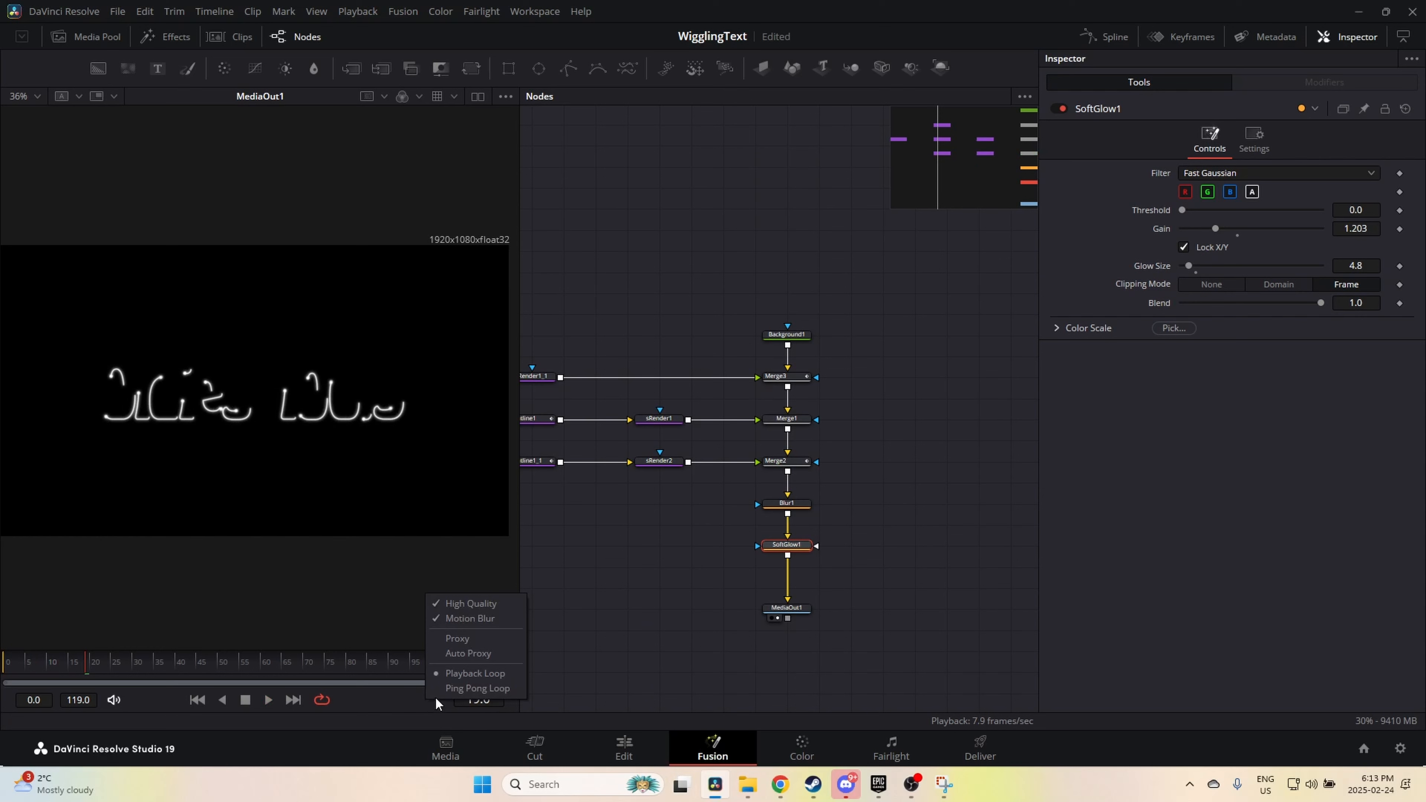
pyautogui.click(490, 657)
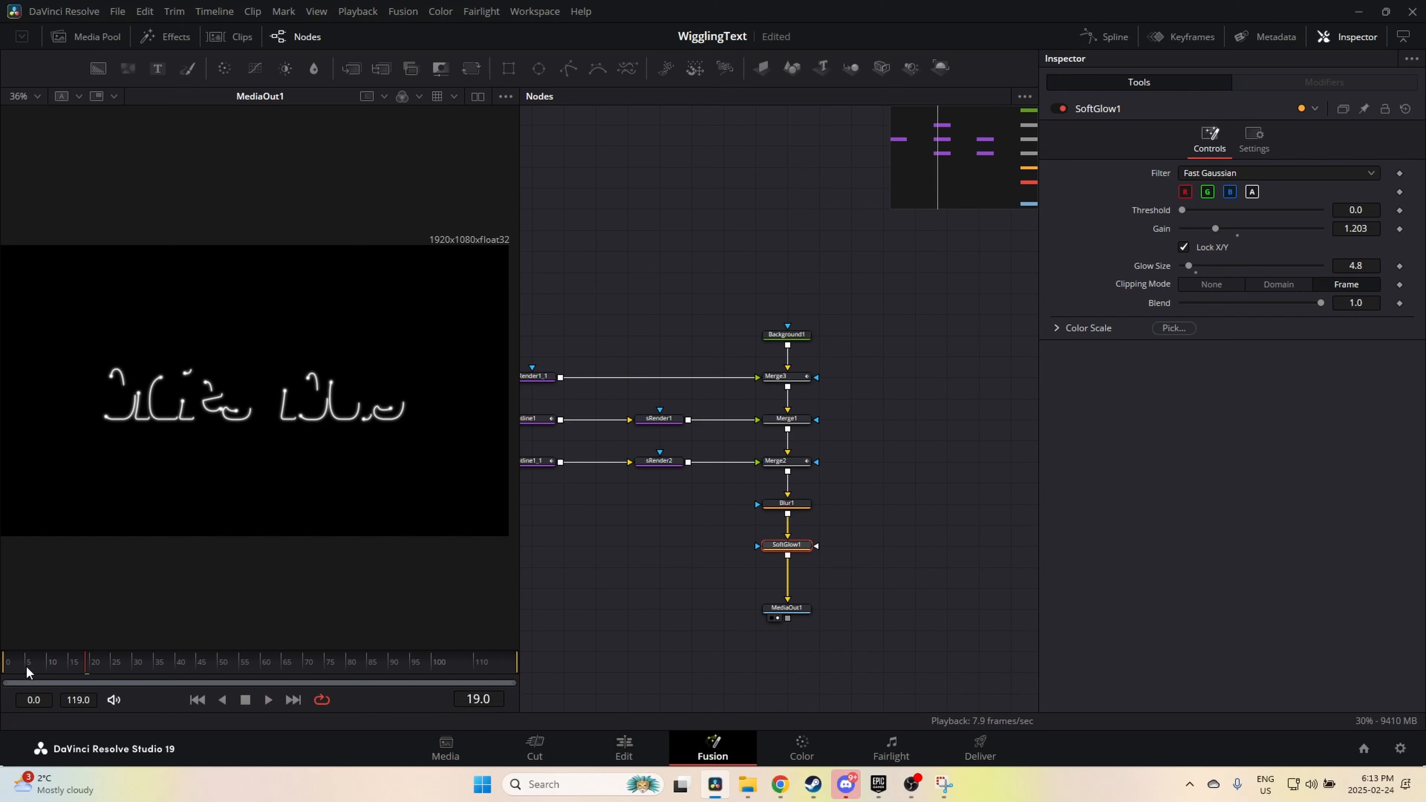
pyautogui.press('space')
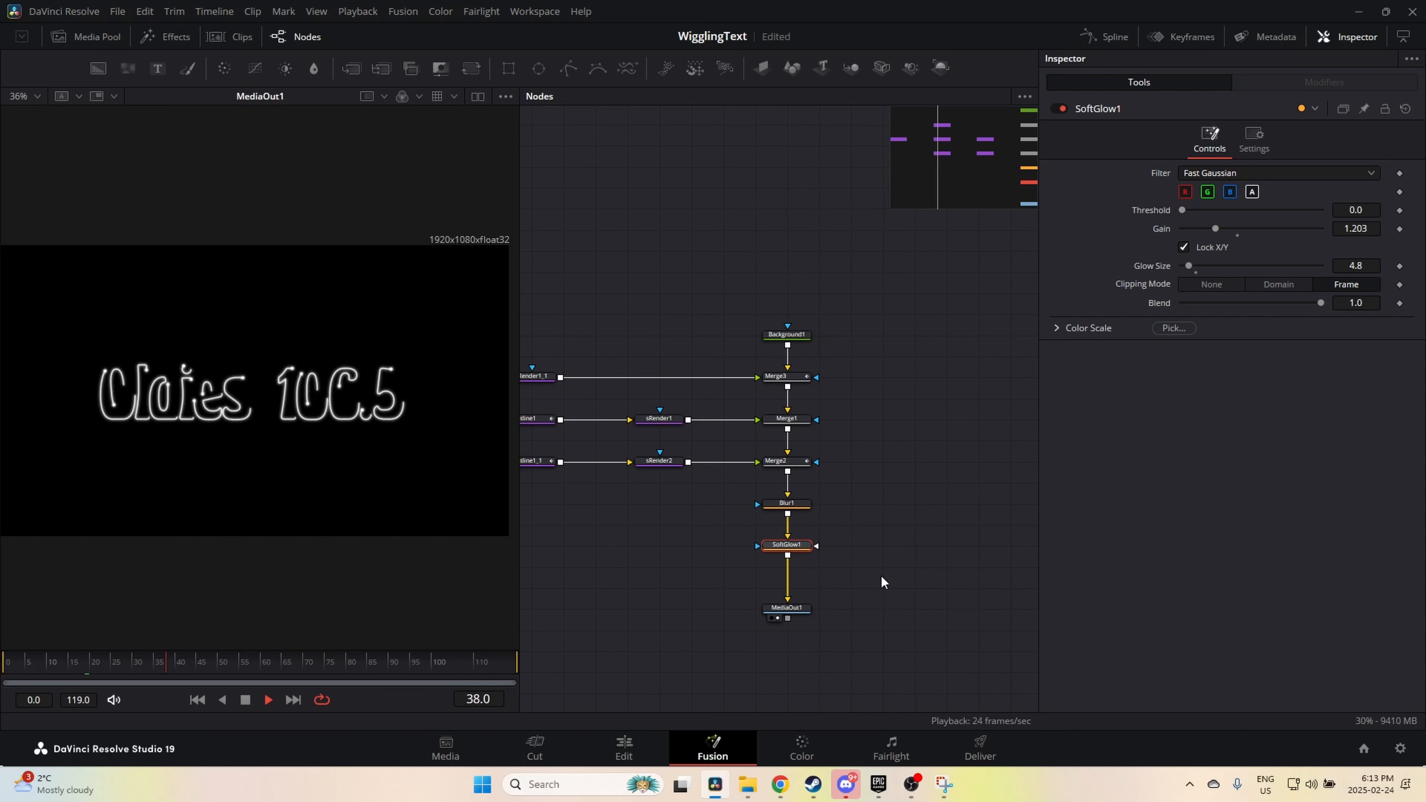
pyautogui.press('space')
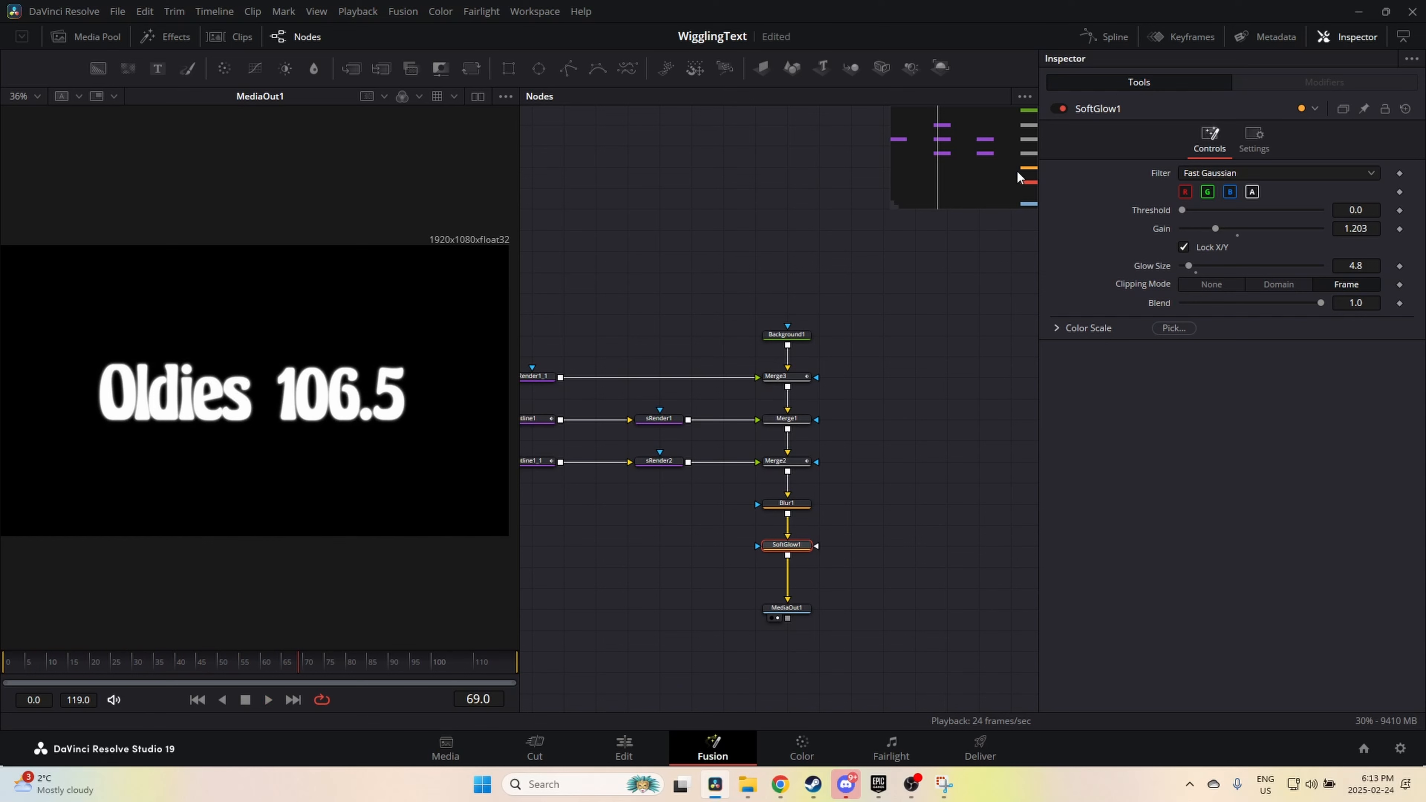
# Step: Open the Spline editor and shrink it so the viewer and the node graph have more room
pyautogui.click(1103, 34)
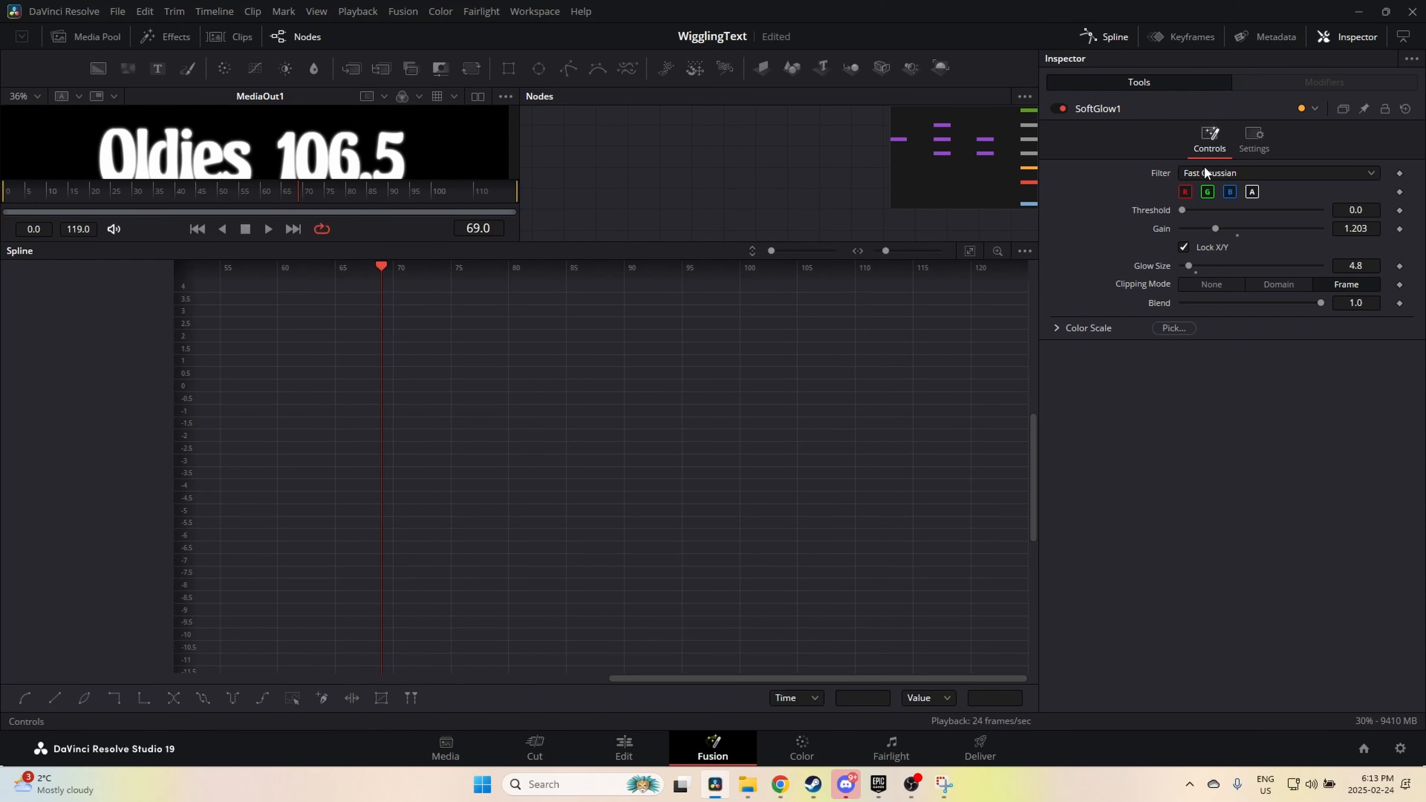
pyautogui.click(1025, 251)
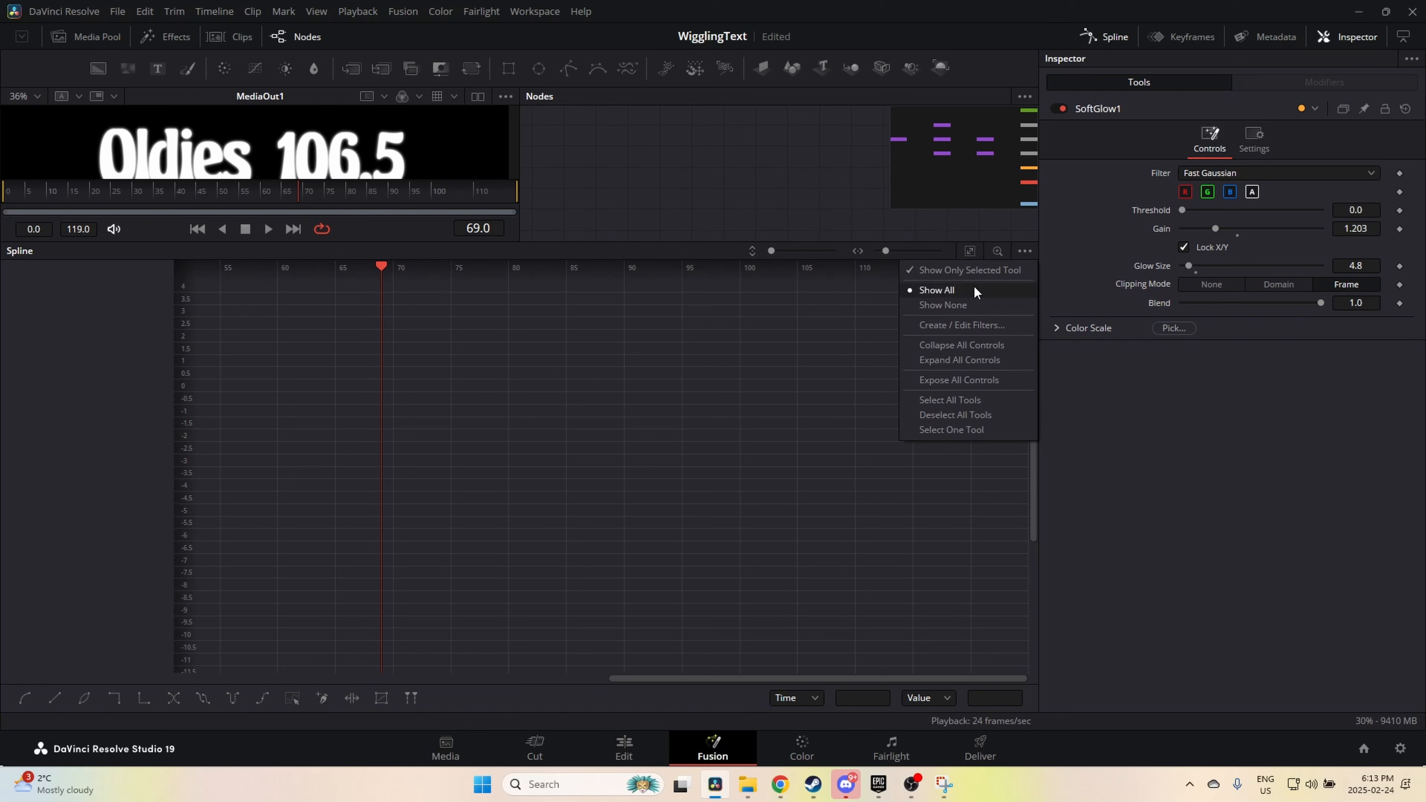
pyautogui.click(799, 209)
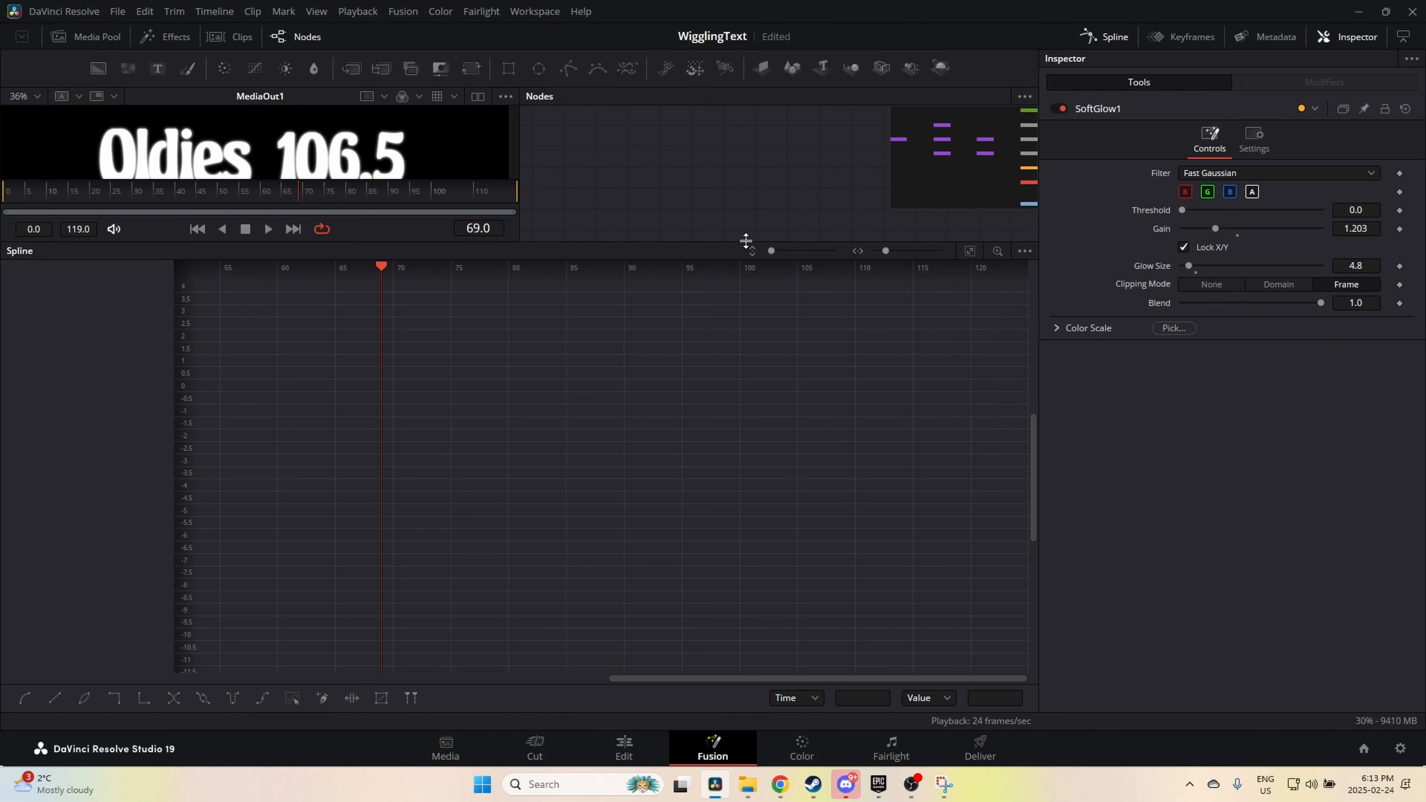
pyautogui.moveTo(746, 240); pyautogui.dragTo(769, 450)
pyautogui.scroll(3, 793, 194)
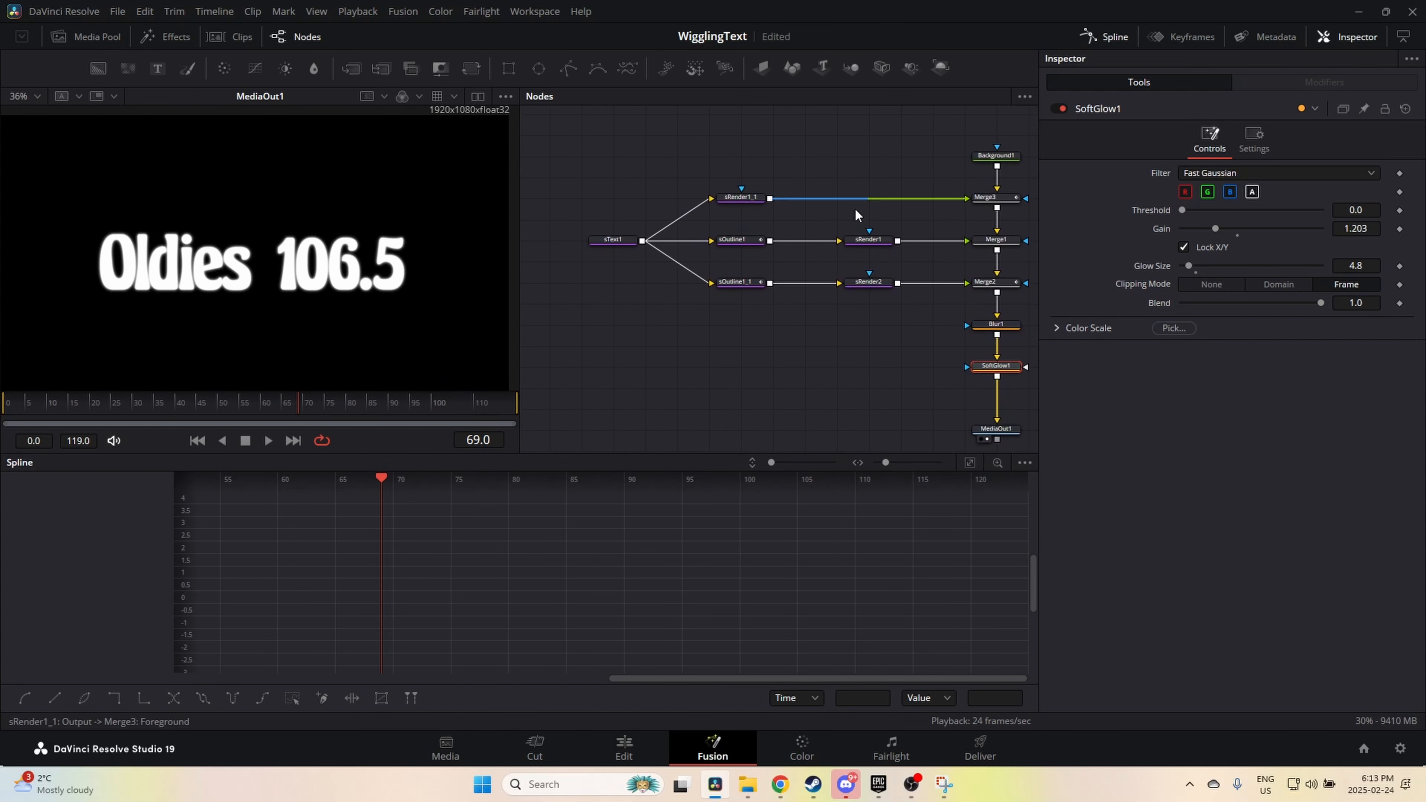
# Step: Show sOutline1's Length curve in the Spline editor and smooth its keyframes for an eased write-on
pyautogui.click(747, 258)
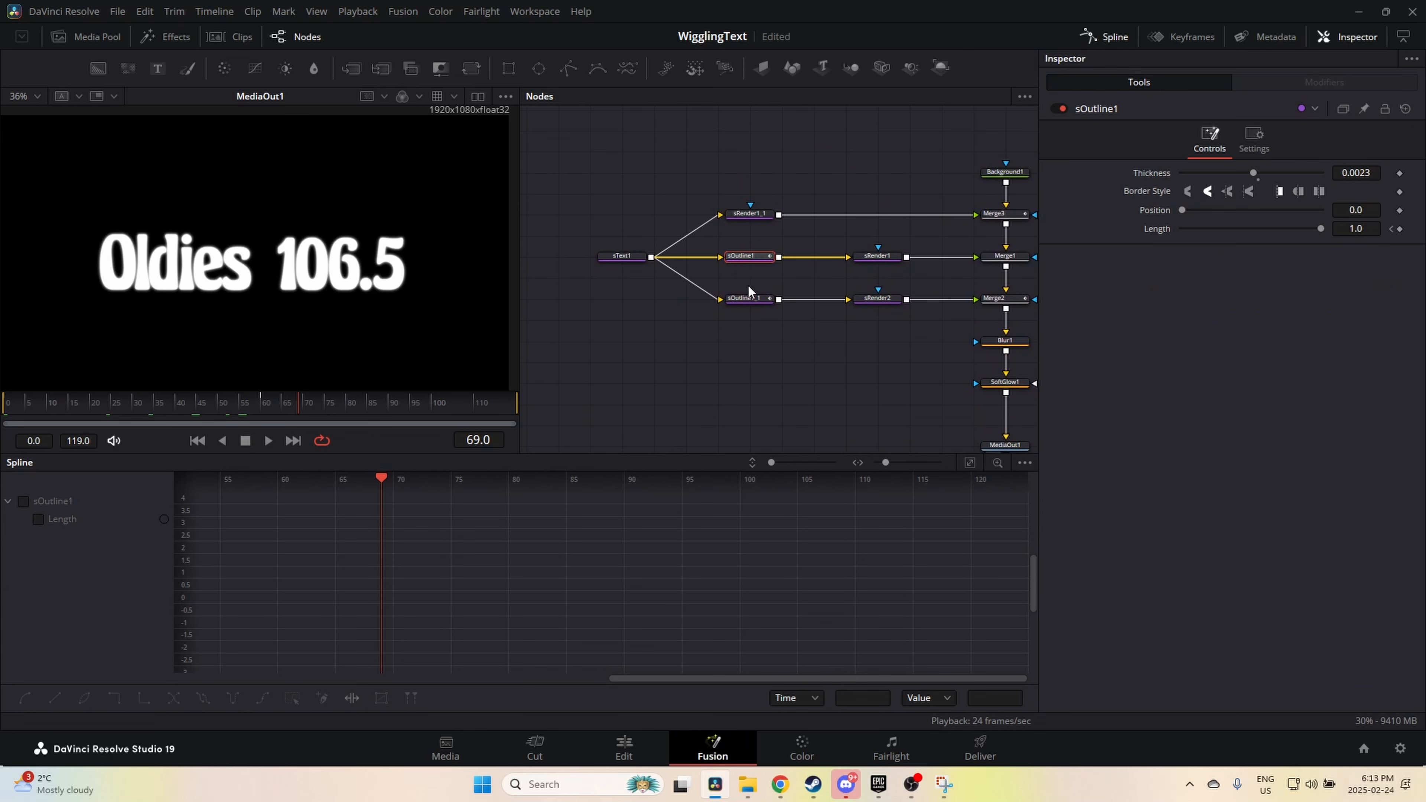
pyautogui.click(25, 503)
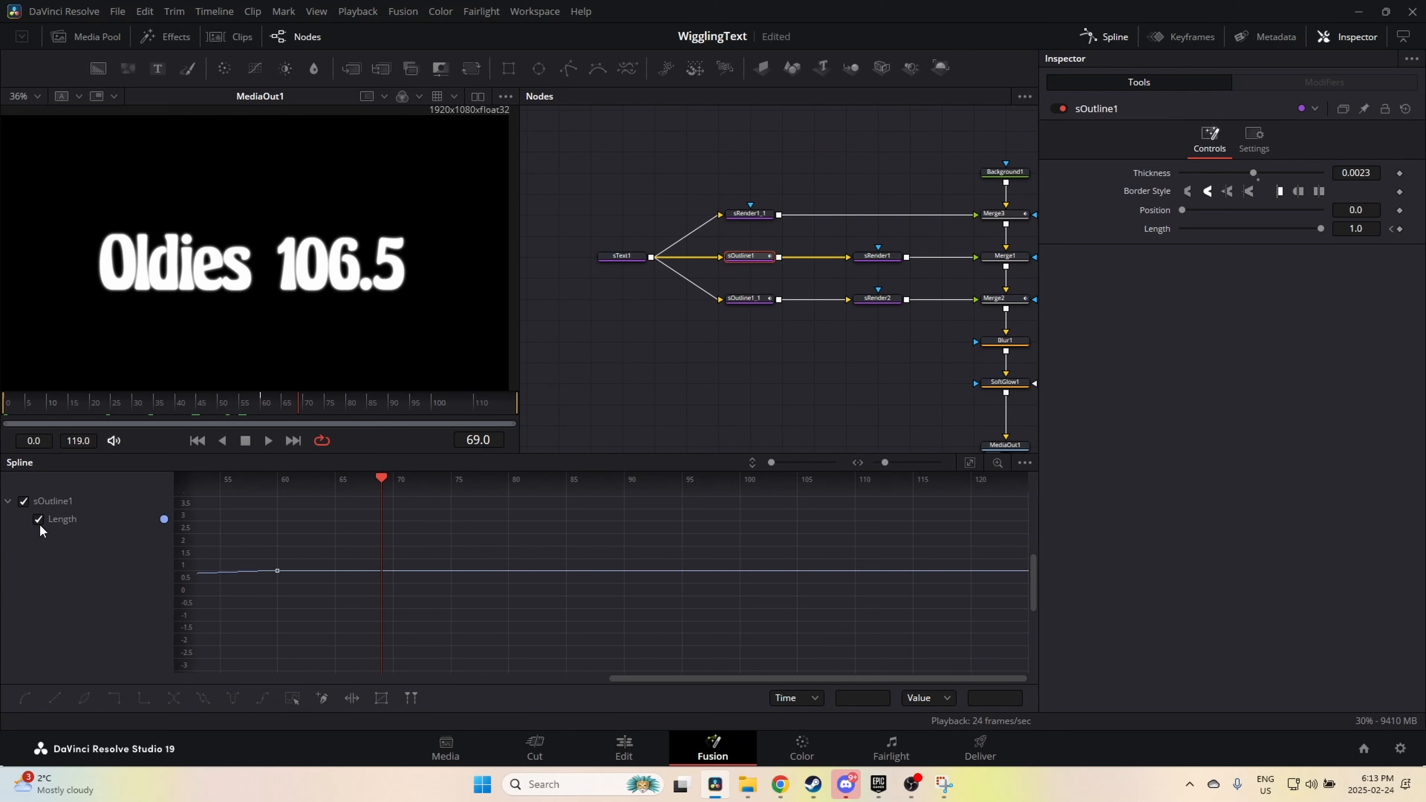
pyautogui.moveTo(313, 541); pyautogui.dragTo(815, 536)
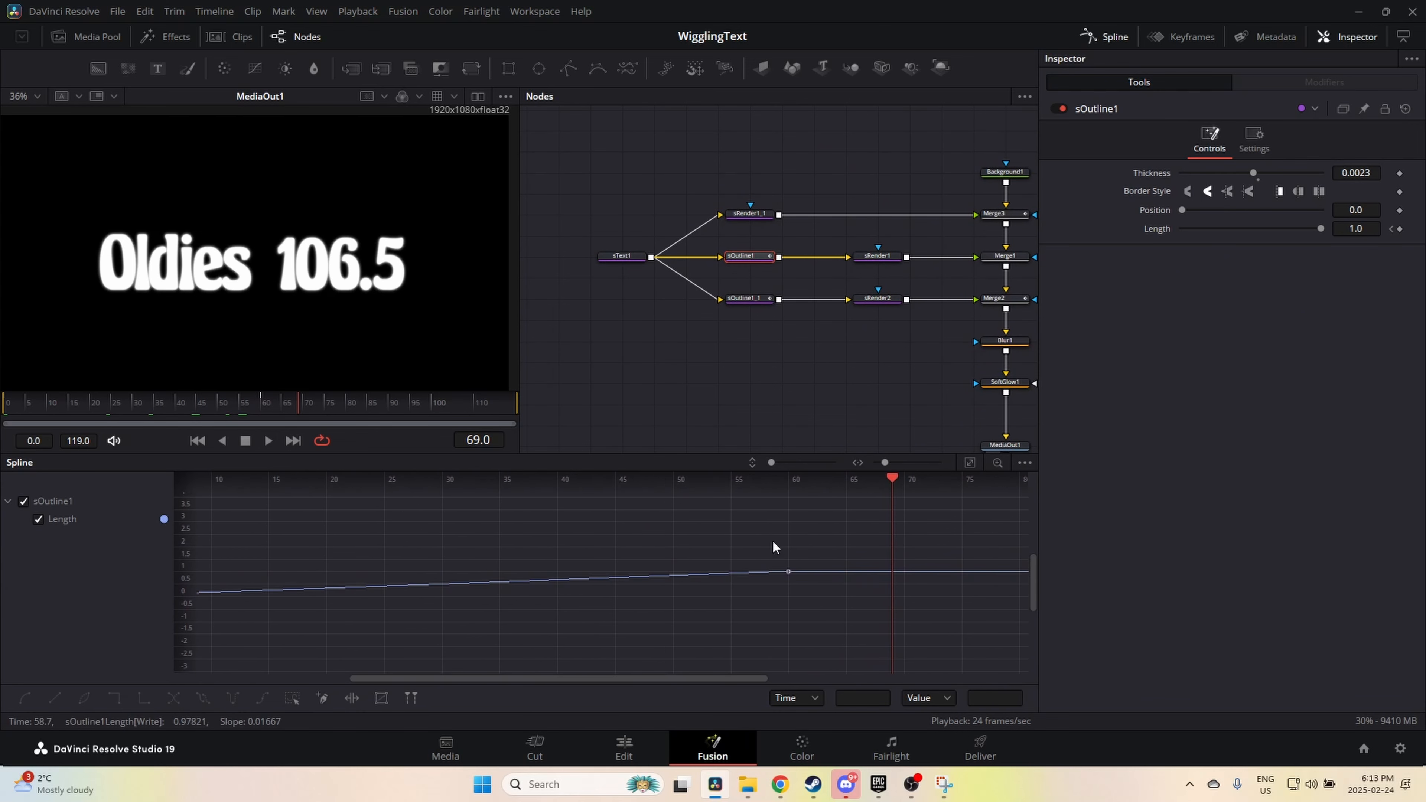
pyautogui.scroll(-2, 702, 548)
pyautogui.moveTo(238, 500); pyautogui.dragTo(876, 646)
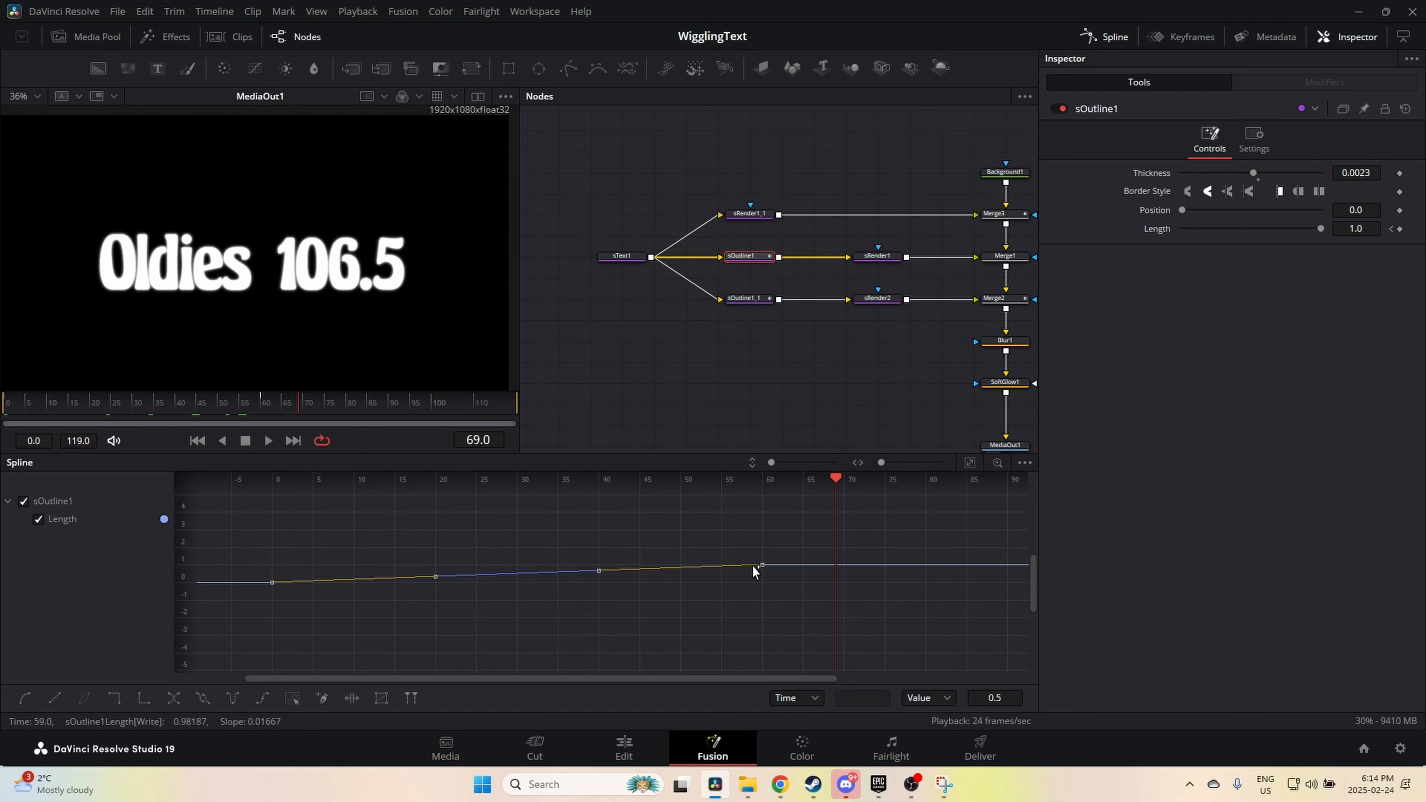
pyautogui.click(26, 700)
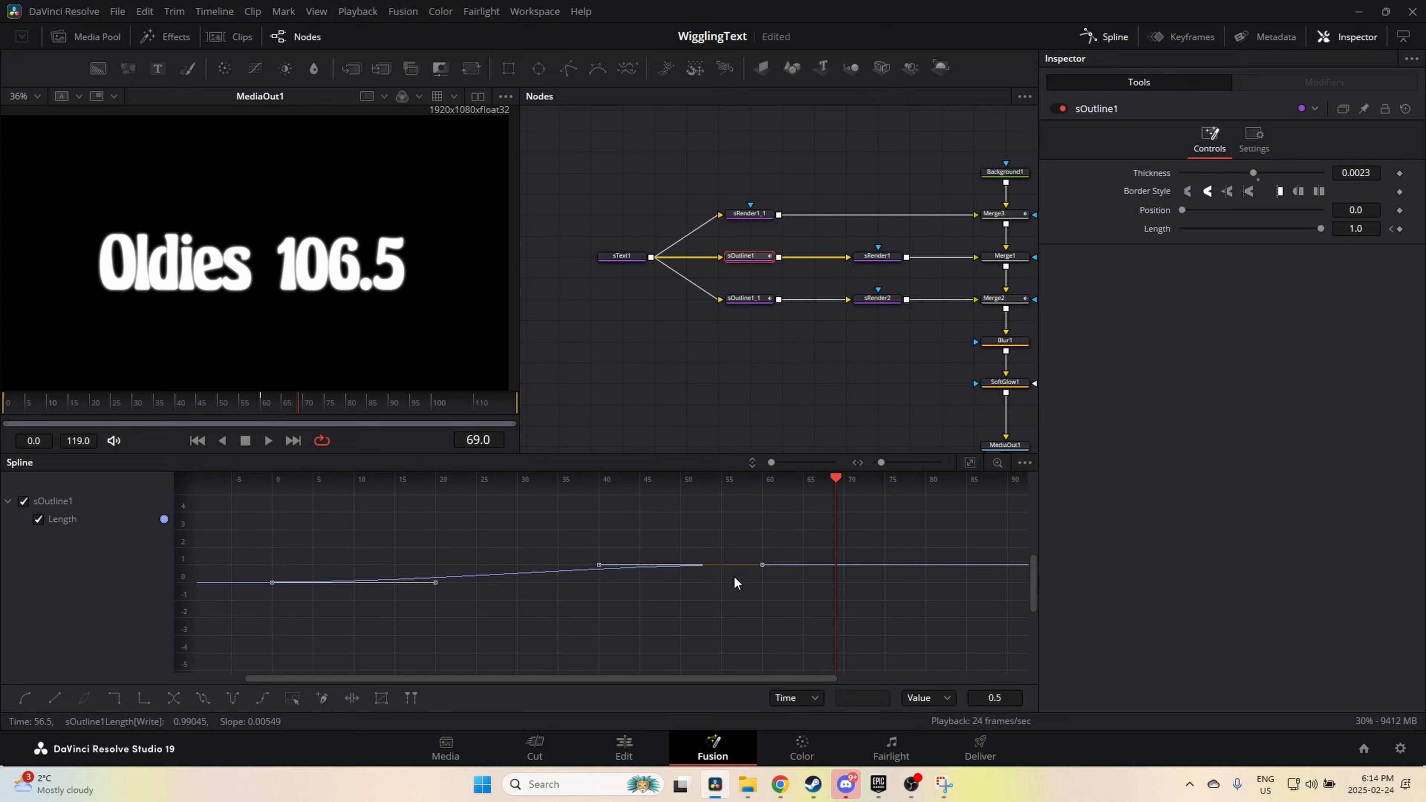
# Step: Show sOutline1_1's Position curve in the Spline editor and smooth its keyframes so the moving dots ease in and out
pyautogui.click(753, 300)
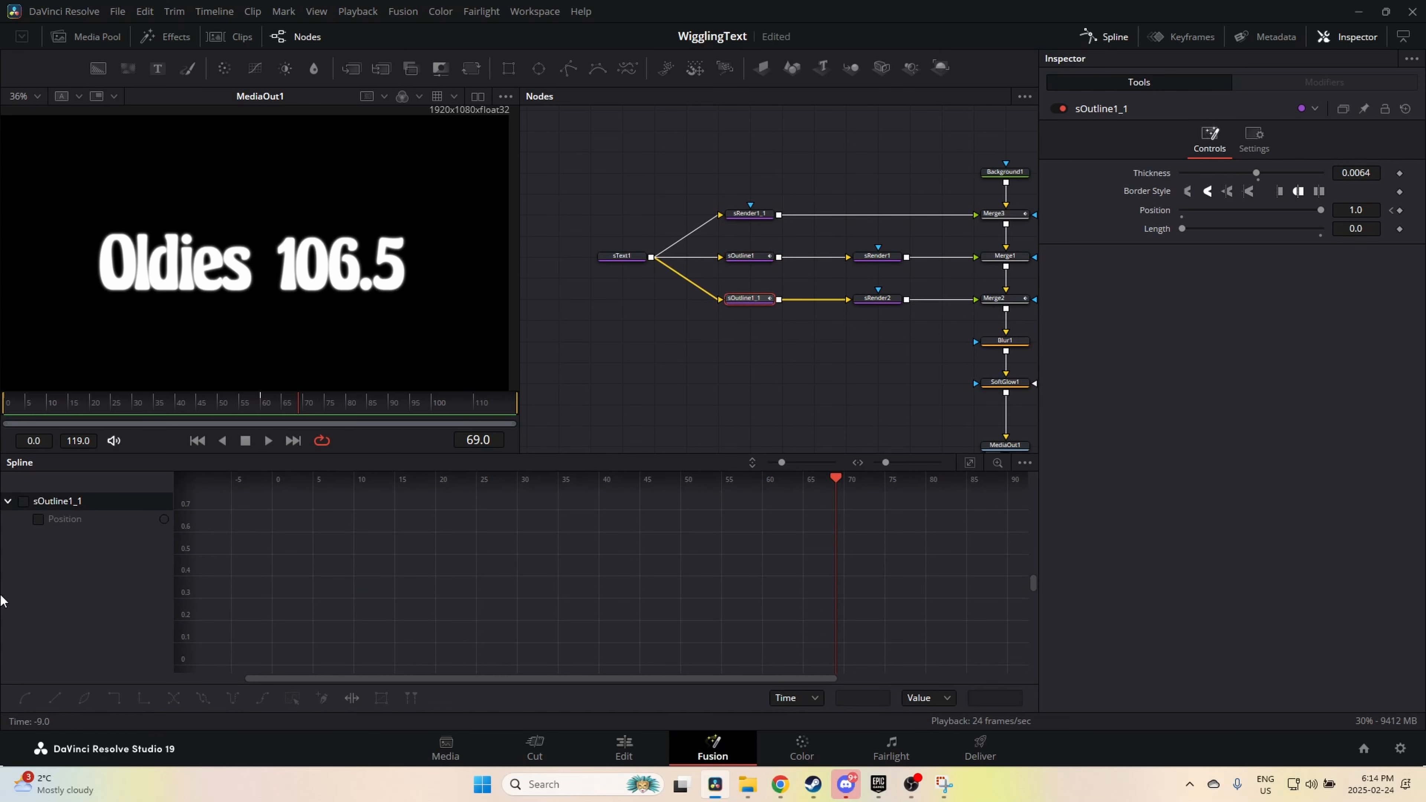
pyautogui.click(23, 501)
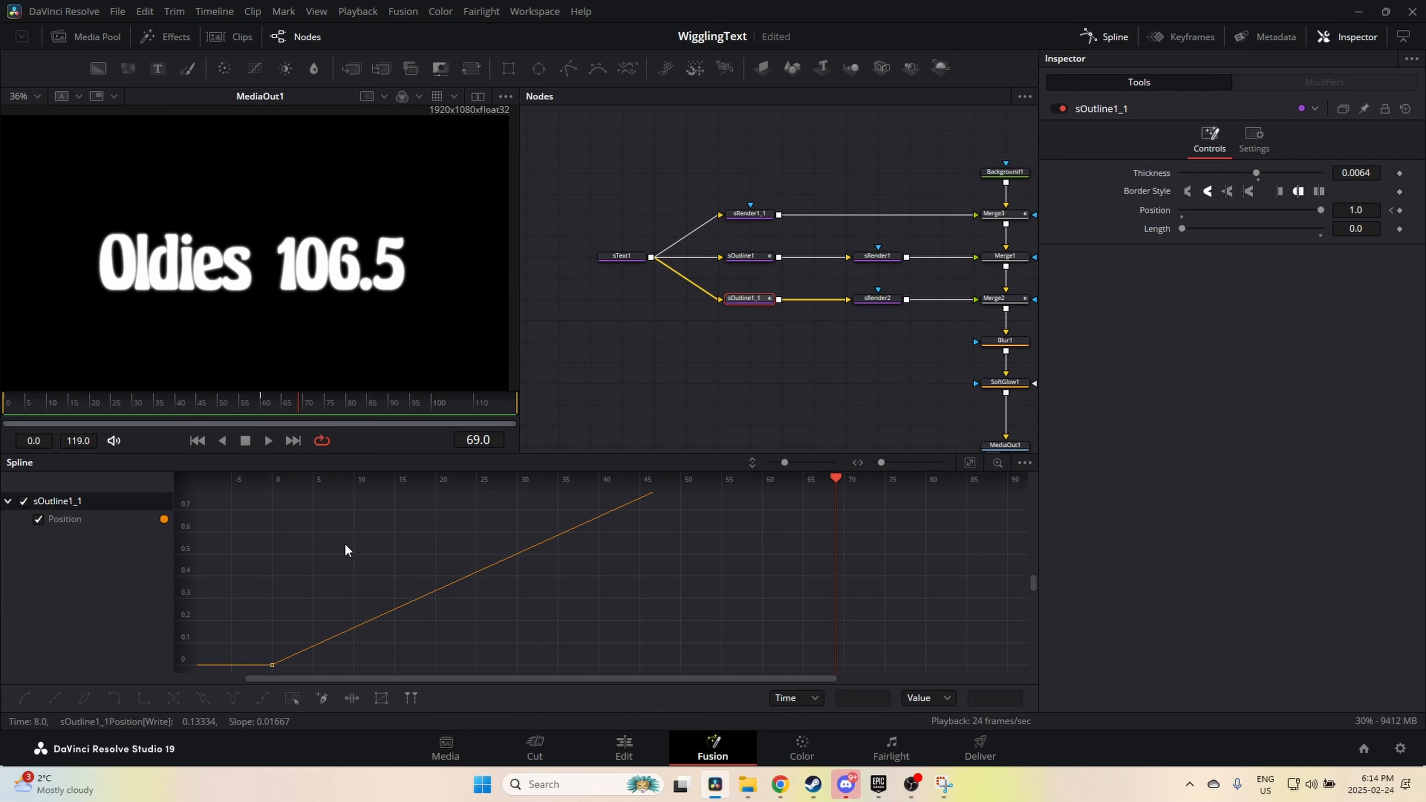
pyautogui.scroll(-3, 484, 566)
pyautogui.scroll(1, 494, 568)
pyautogui.moveTo(305, 500); pyautogui.dragTo(667, 676)
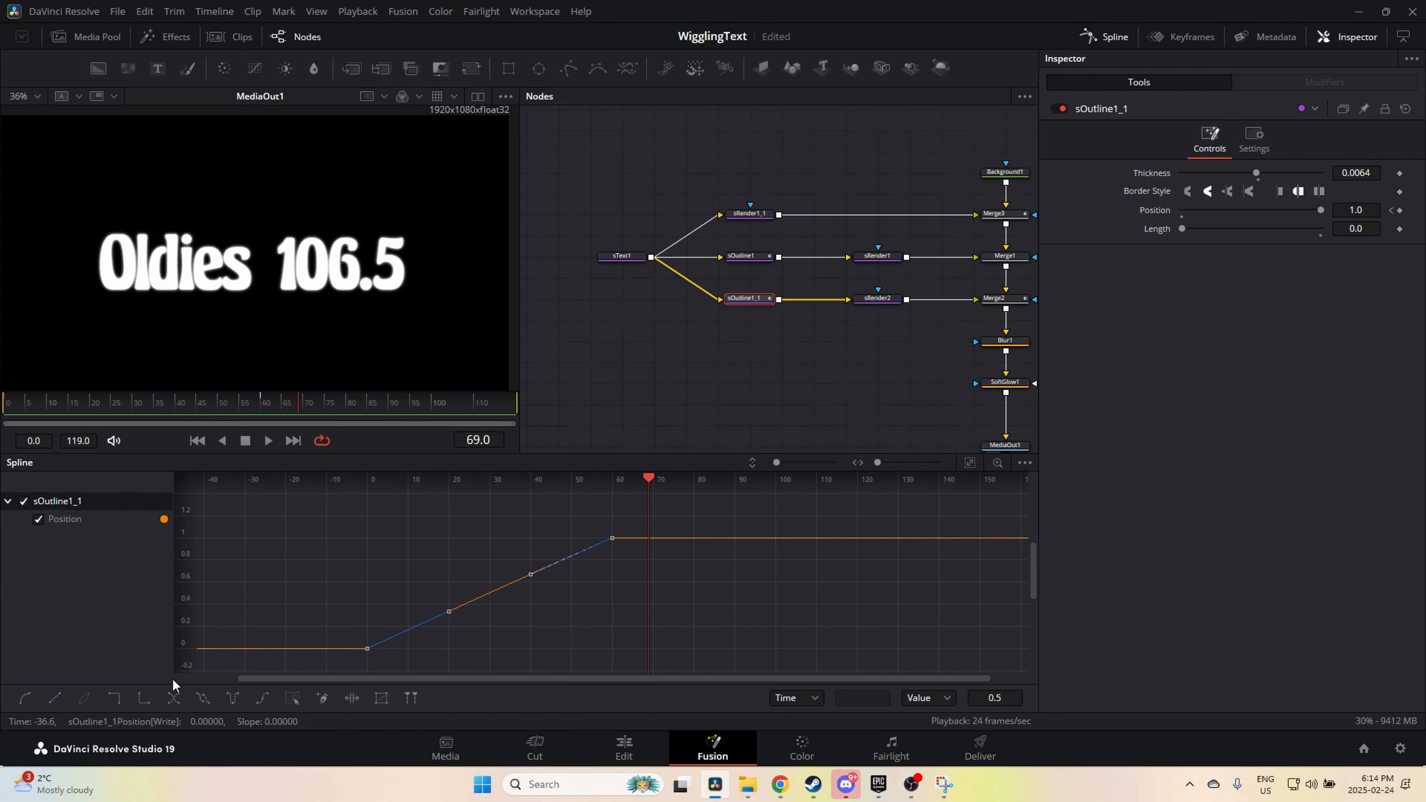
pyautogui.click(26, 699)
pyautogui.click(713, 589)
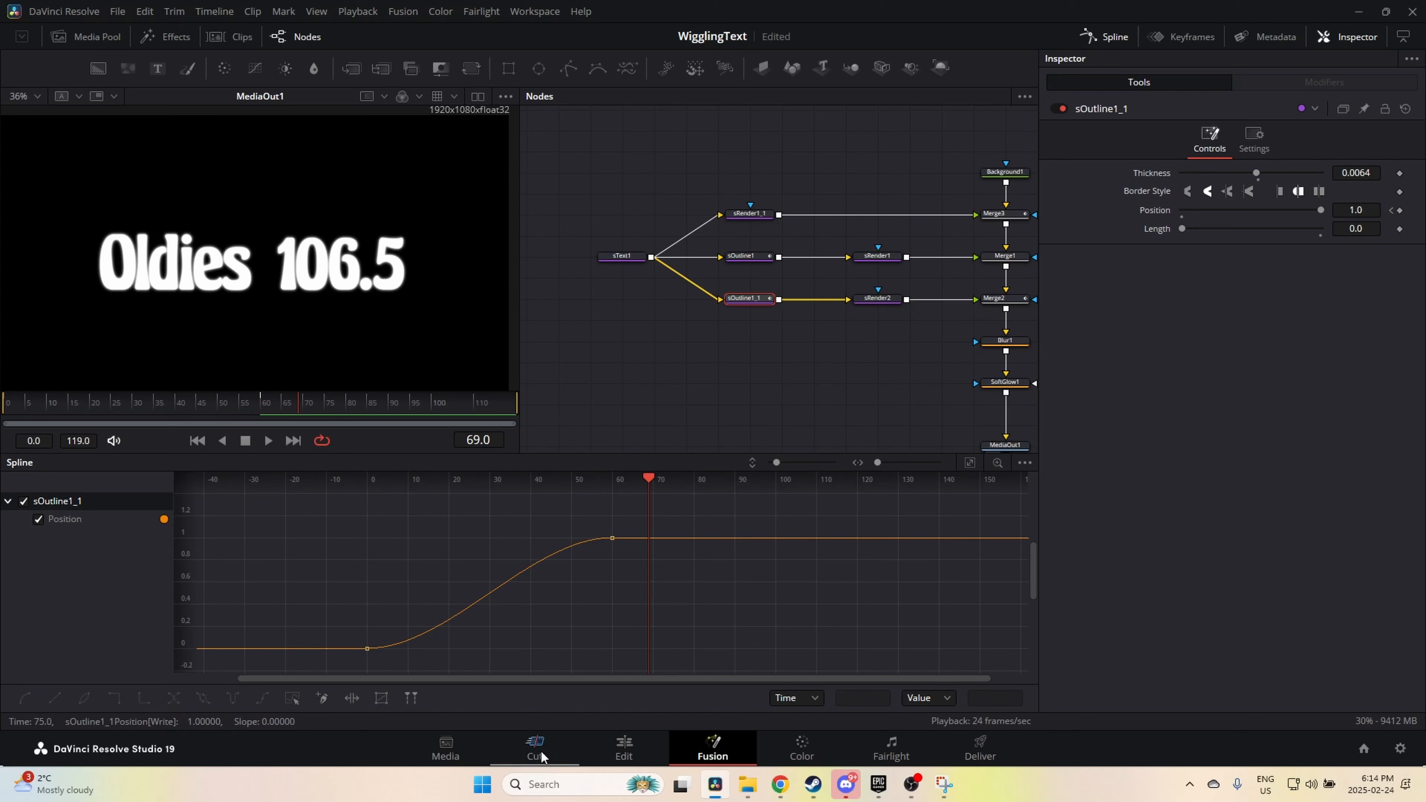
# Step: Play the eased animation from the start and close the Spline editor
pyautogui.moveTo(105, 409); pyautogui.dragTo(20, 429)
pyautogui.press('space')
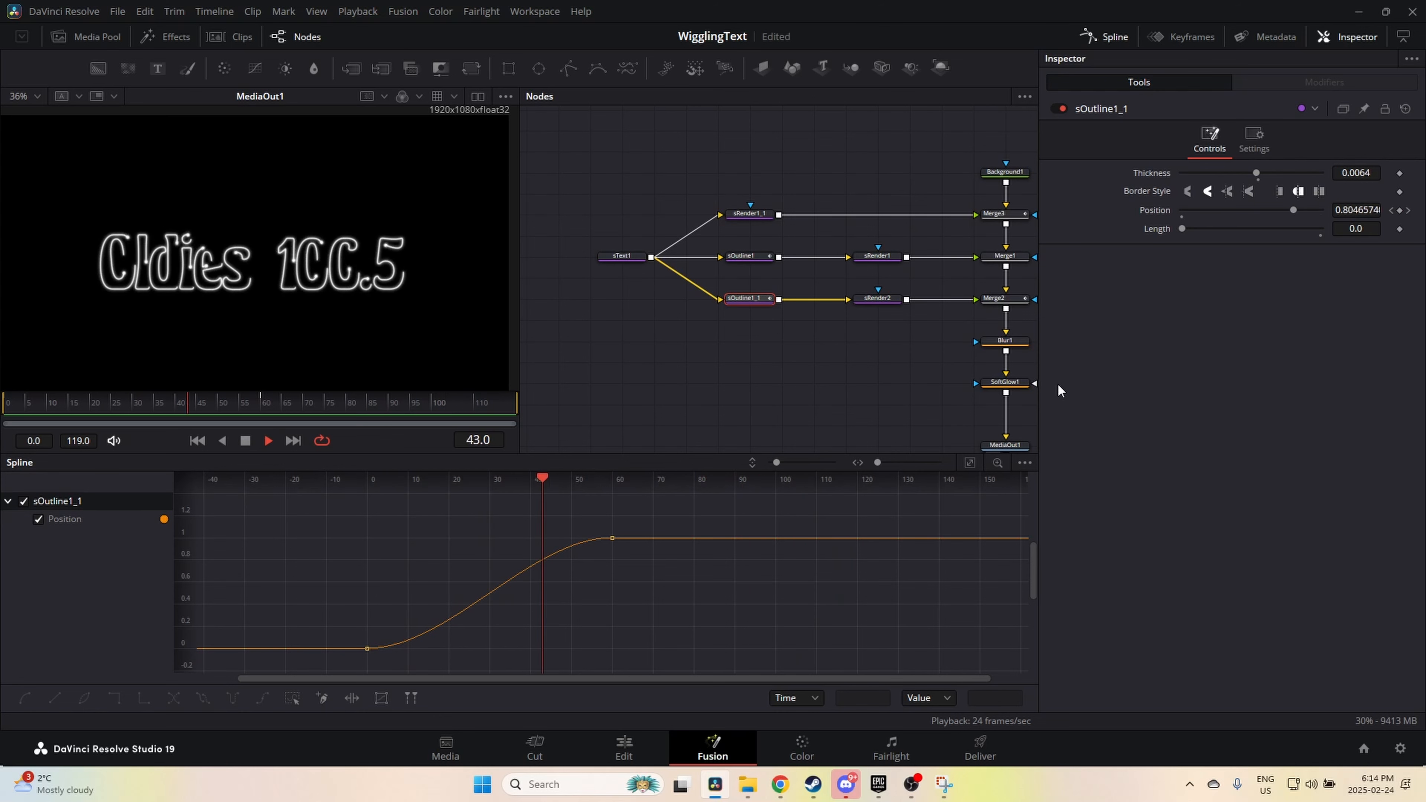
pyautogui.press('space')
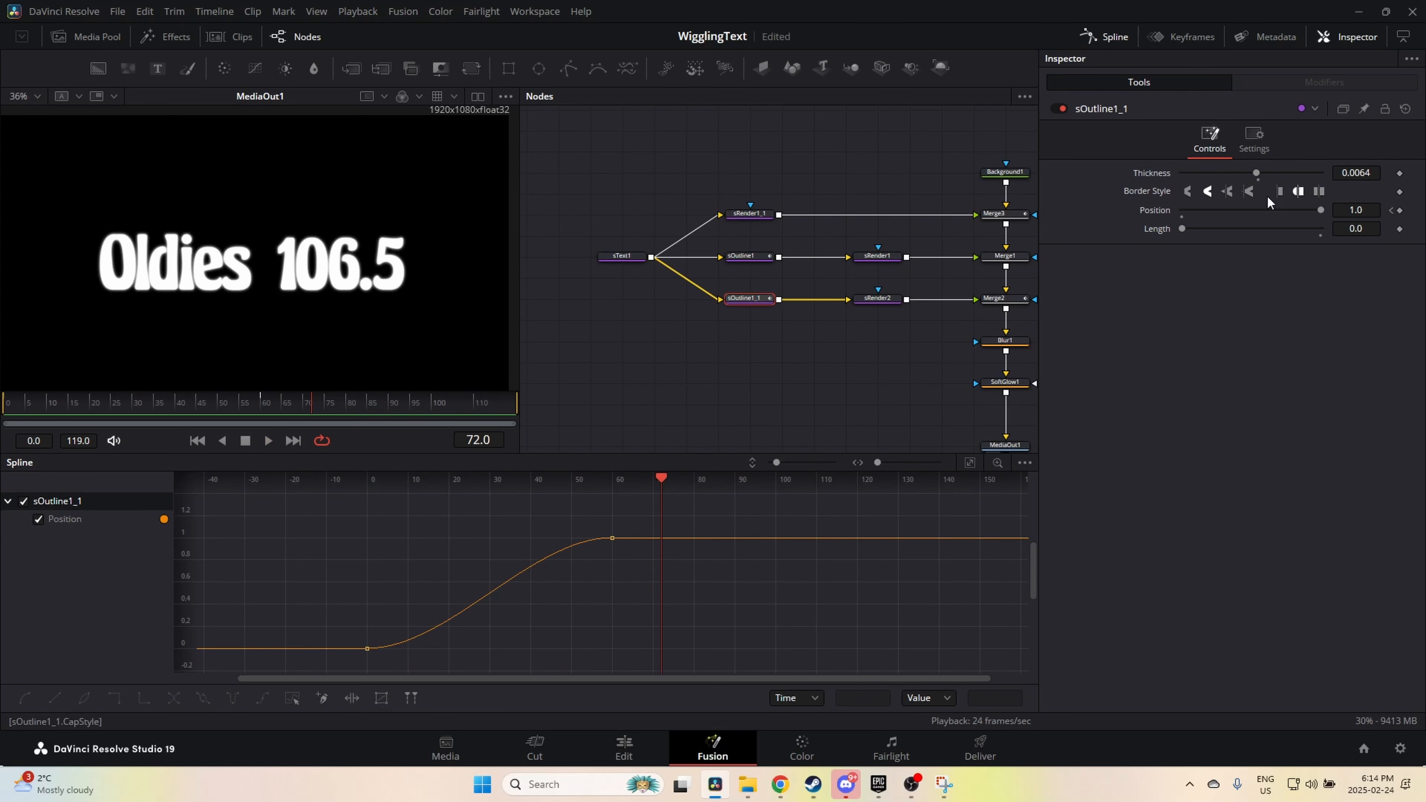
pyautogui.click(1092, 35)
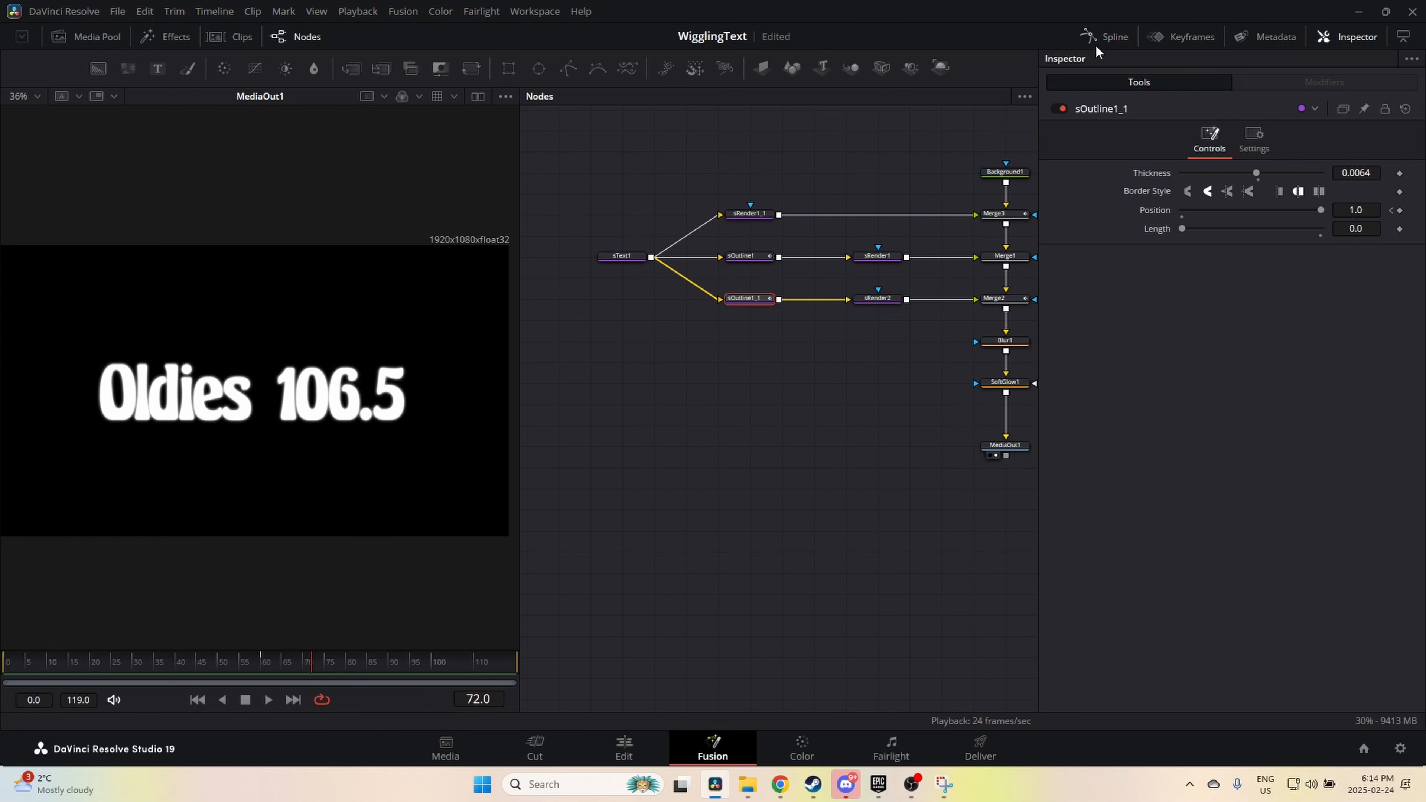
# Step: Open the second Fusion composition on the timeline in the Fusion page to examine its blur and glow node layout
pyautogui.click(619, 756)
pyautogui.moveTo(1014, 570); pyautogui.dragTo(803, 594)
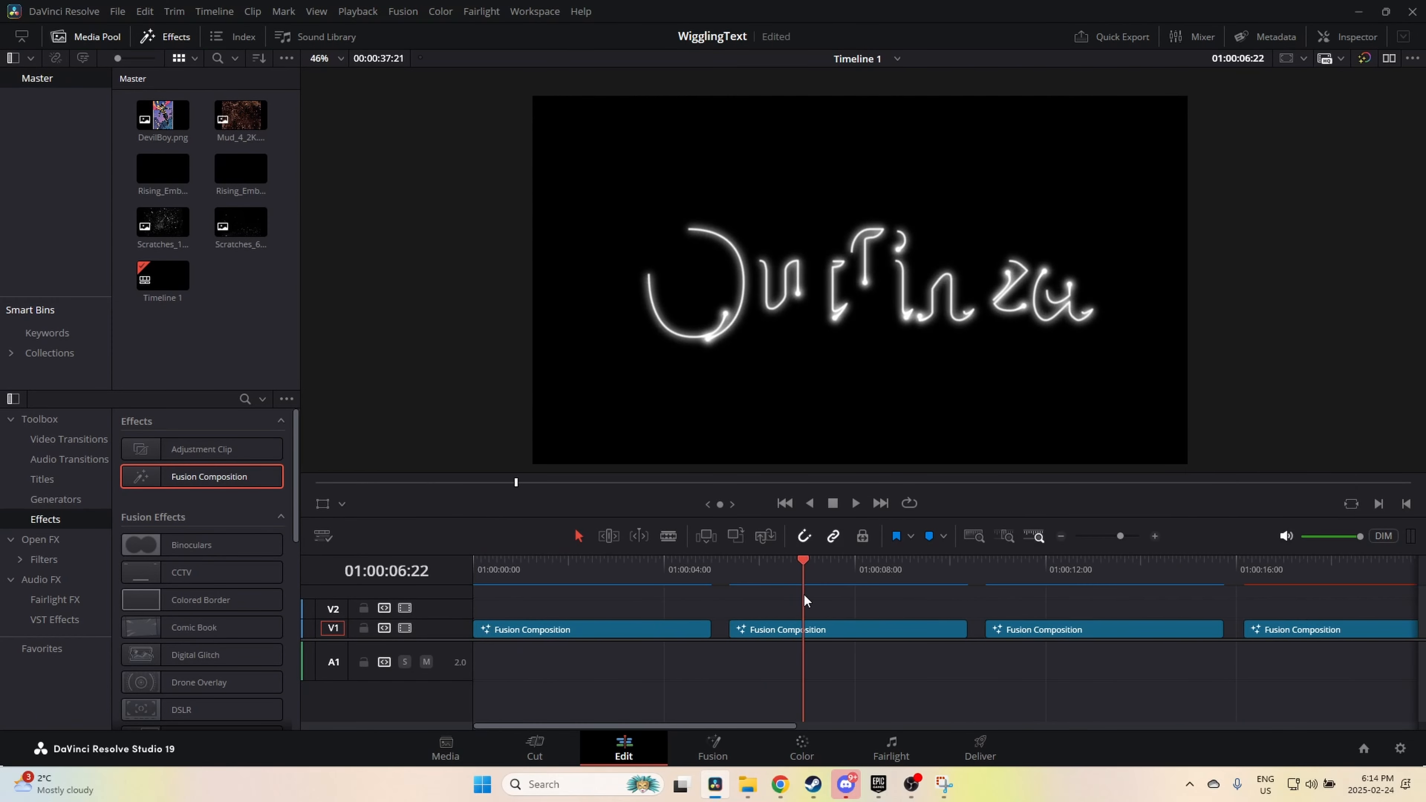
pyautogui.click(838, 628)
pyautogui.rightClick(842, 630)
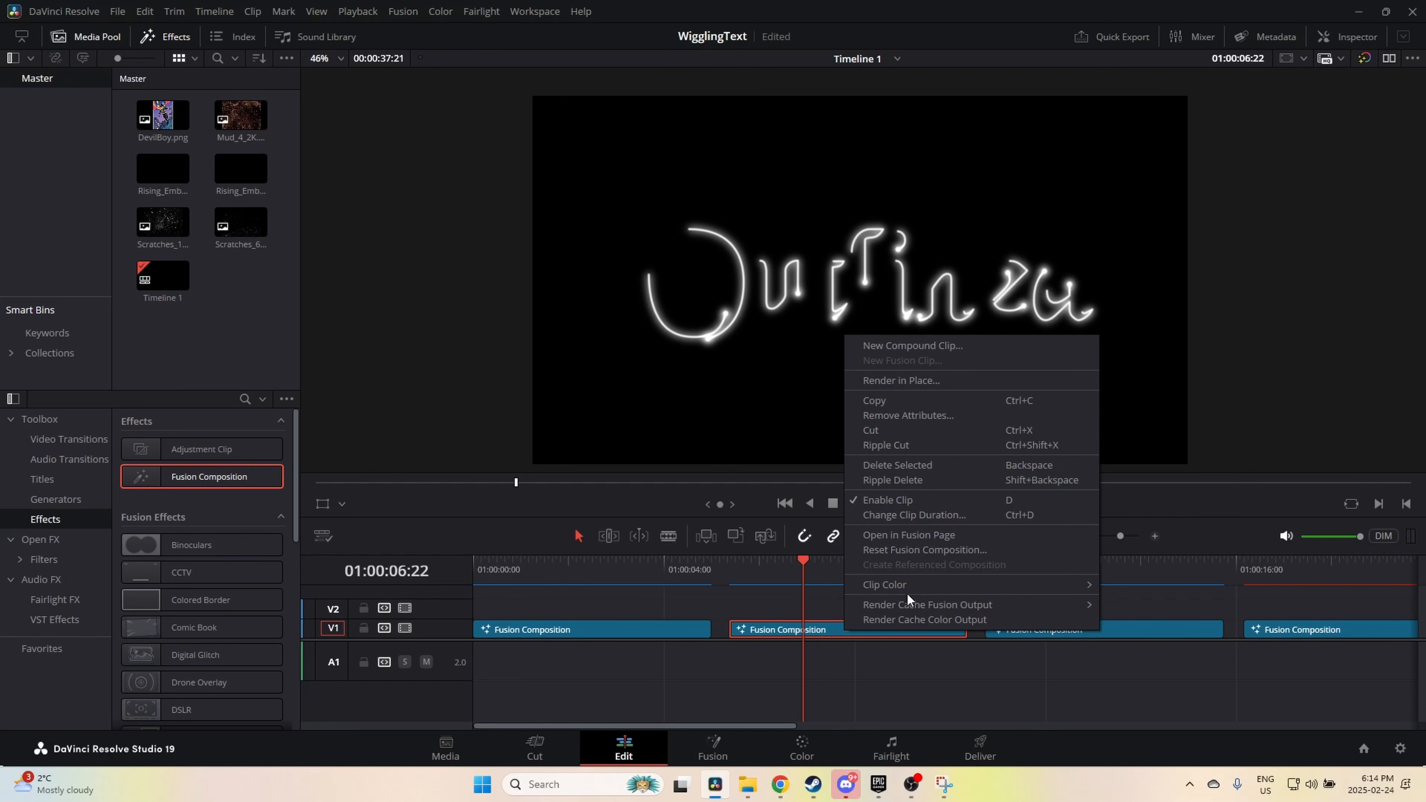
pyautogui.click(929, 534)
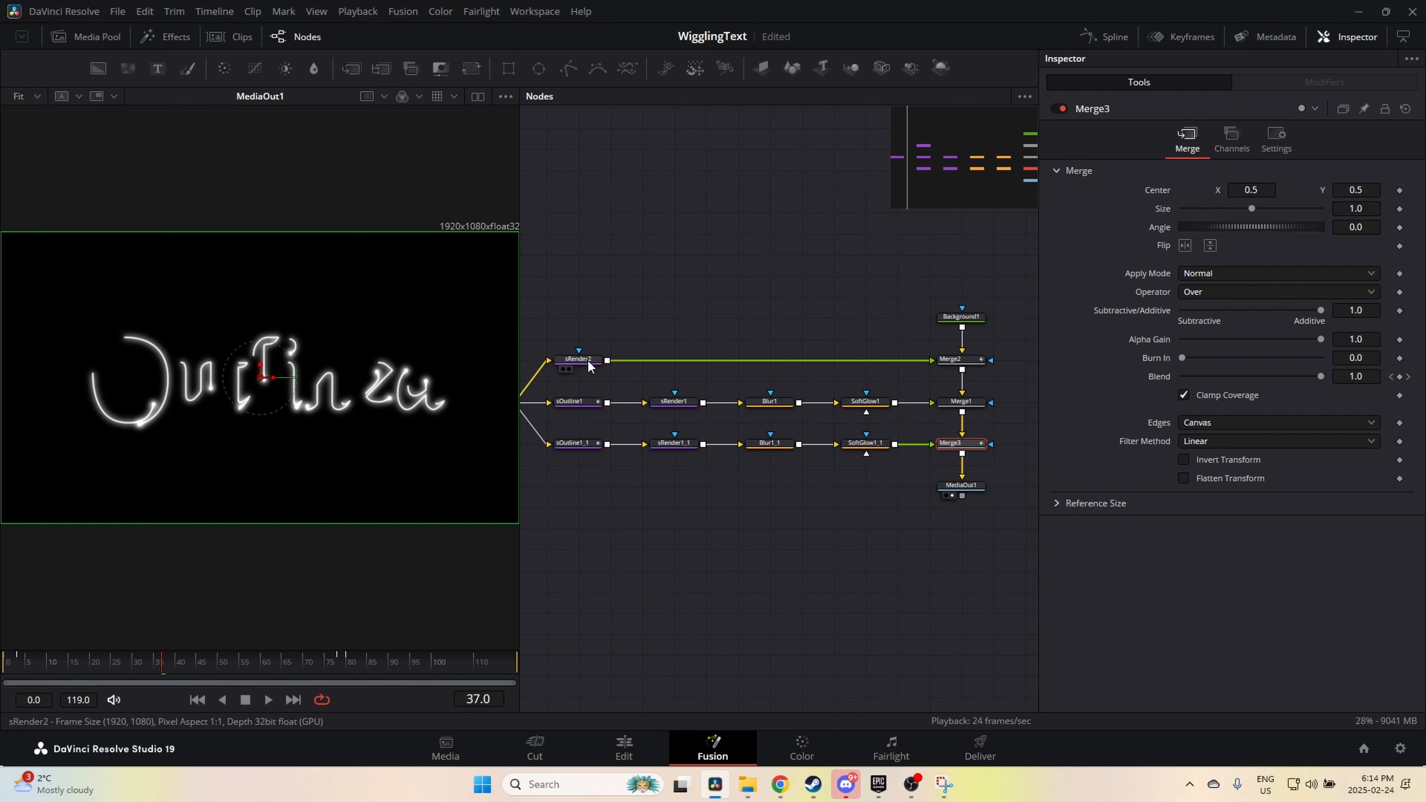
# Step: Return to the timeline and reopen the last composition, "Oldies 106.5", in the Fusion page
pyautogui.click(631, 756)
pyautogui.hscroll(-3, 706, 630)
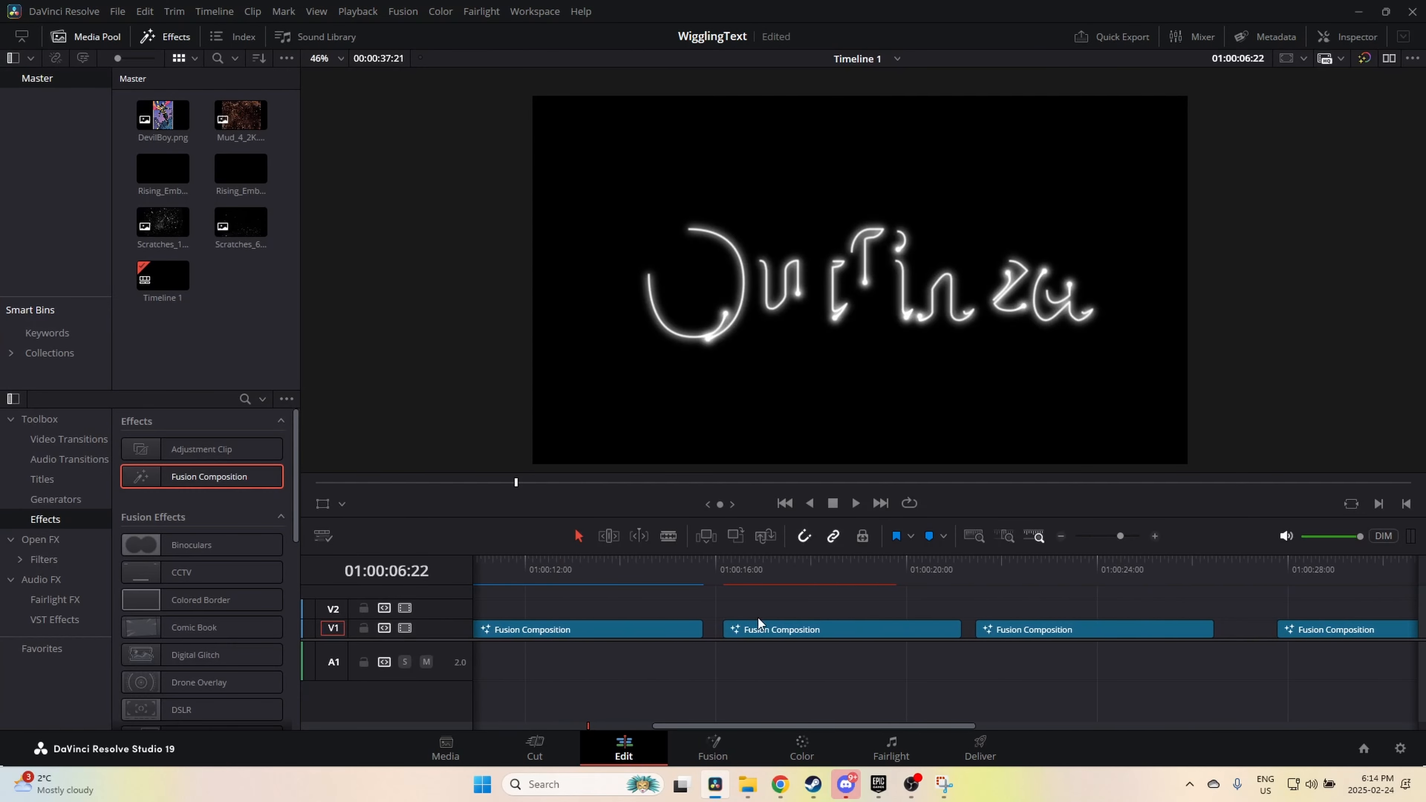
pyautogui.hscroll(5, 758, 622)
pyautogui.click(1048, 579)
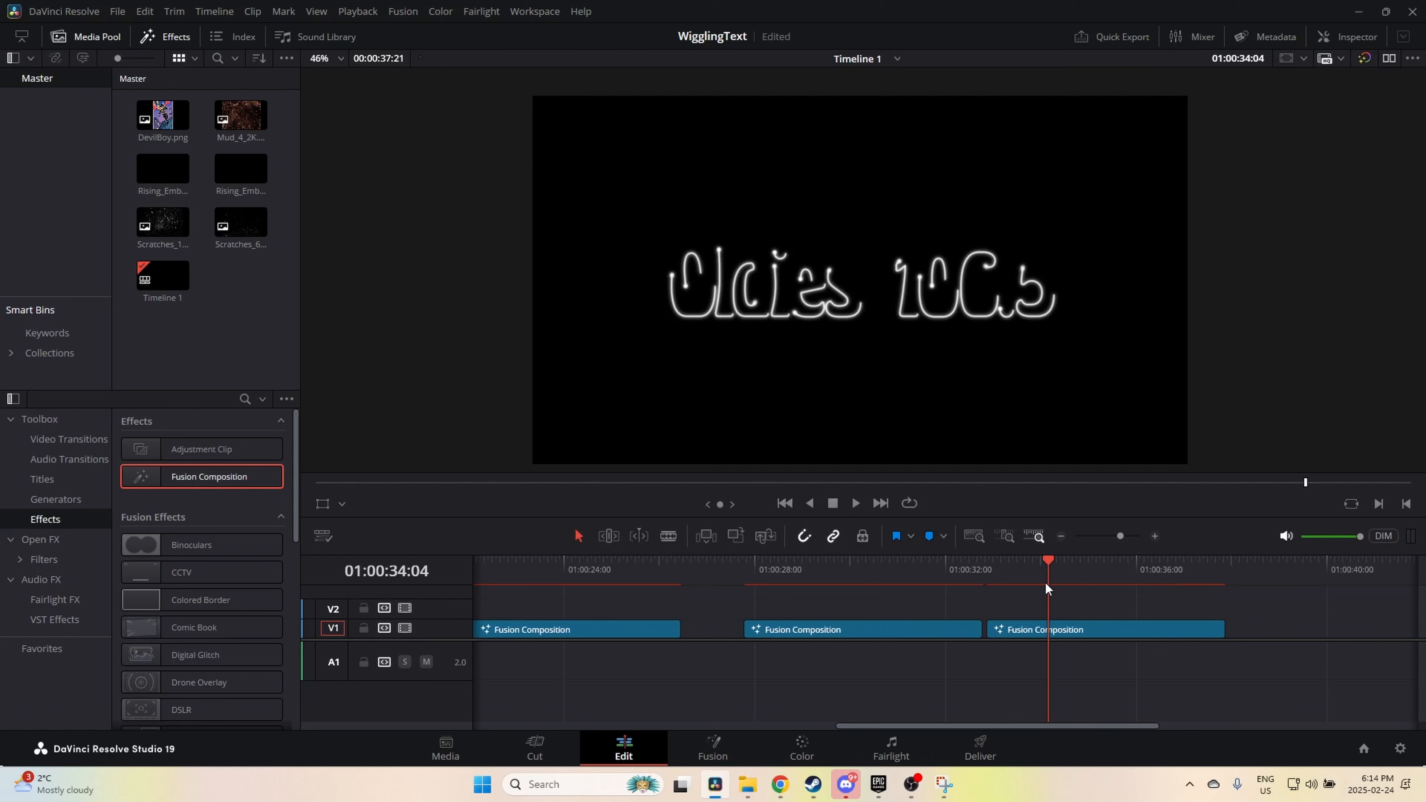
pyautogui.rightClick(1052, 635)
pyautogui.click(1120, 536)
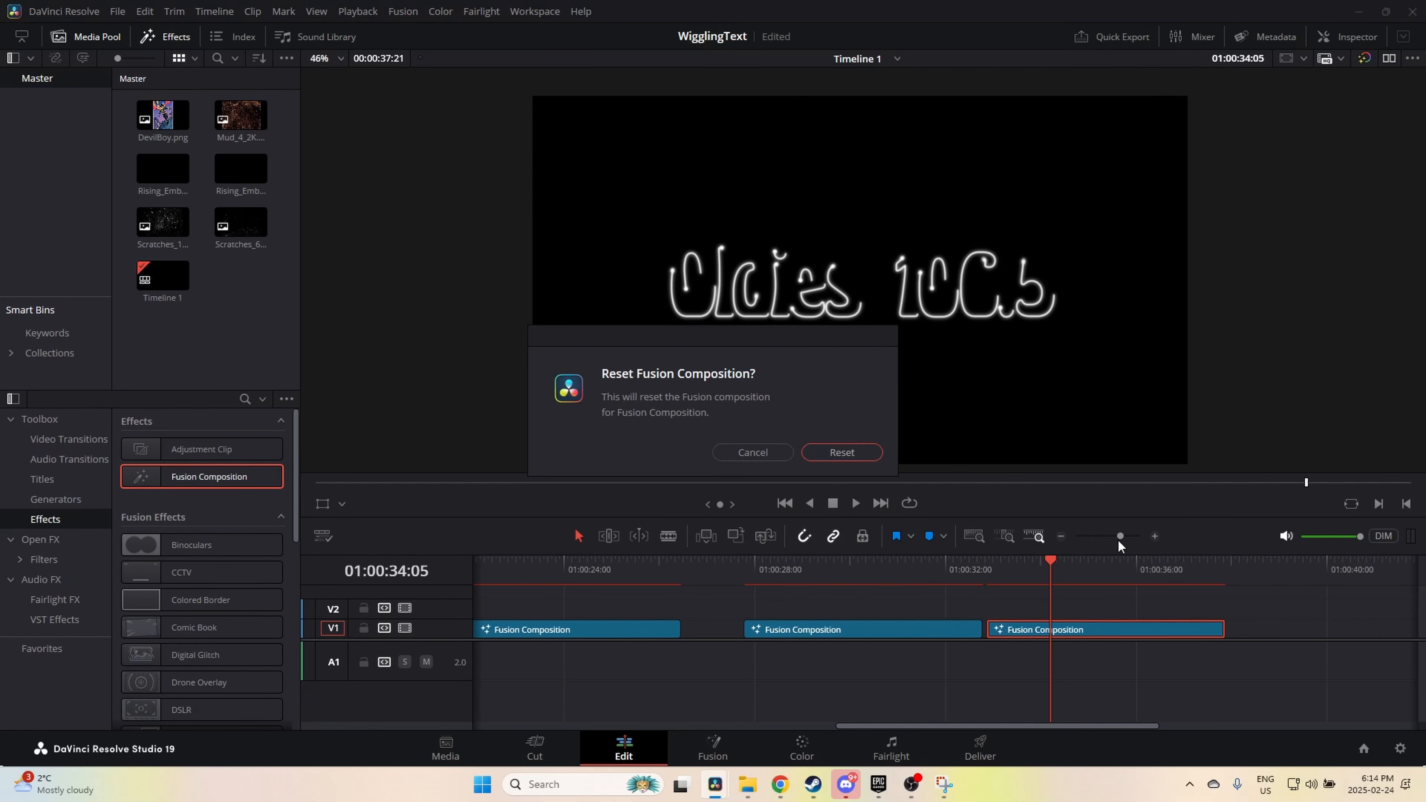
pyautogui.press('Return')
pyautogui.rightClick(1108, 639)
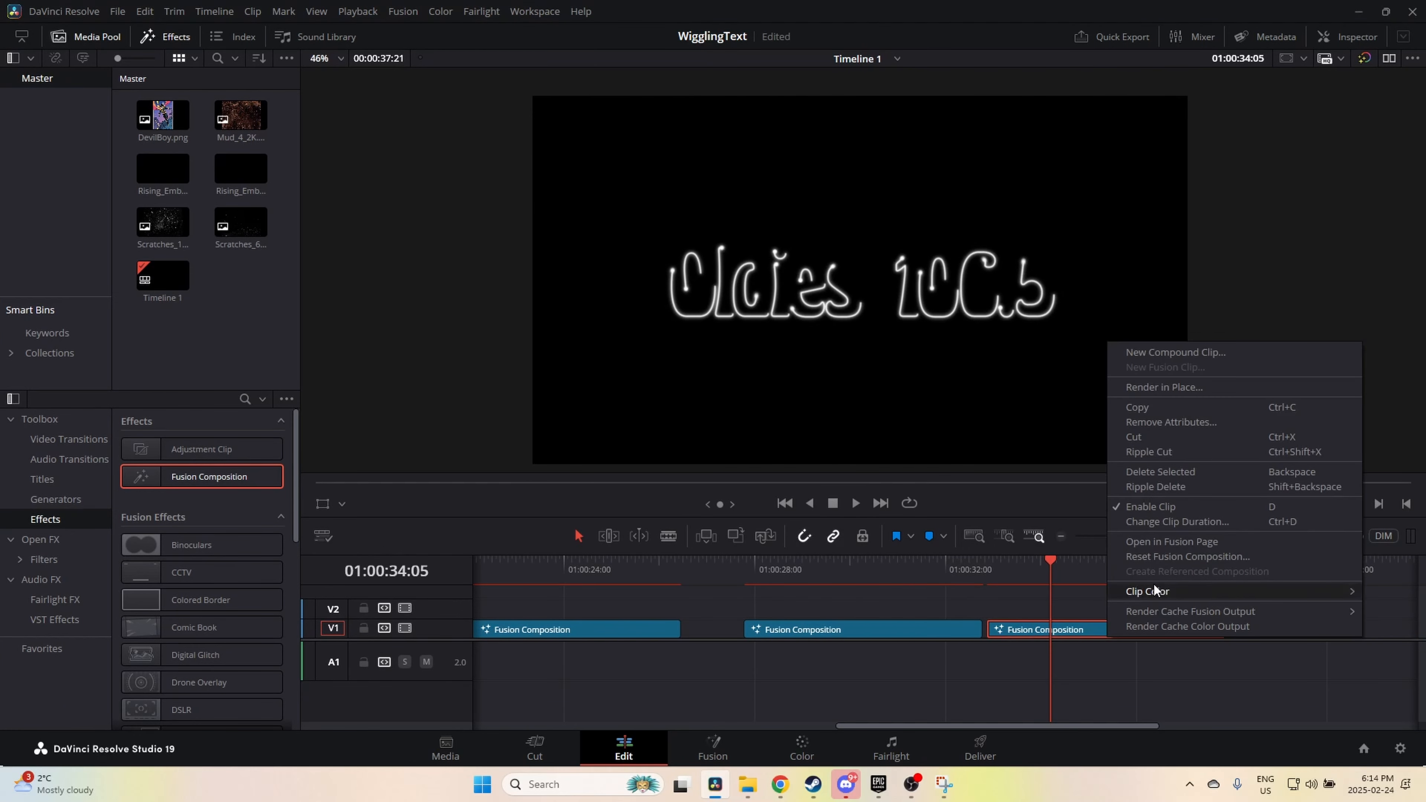
pyautogui.click(1172, 542)
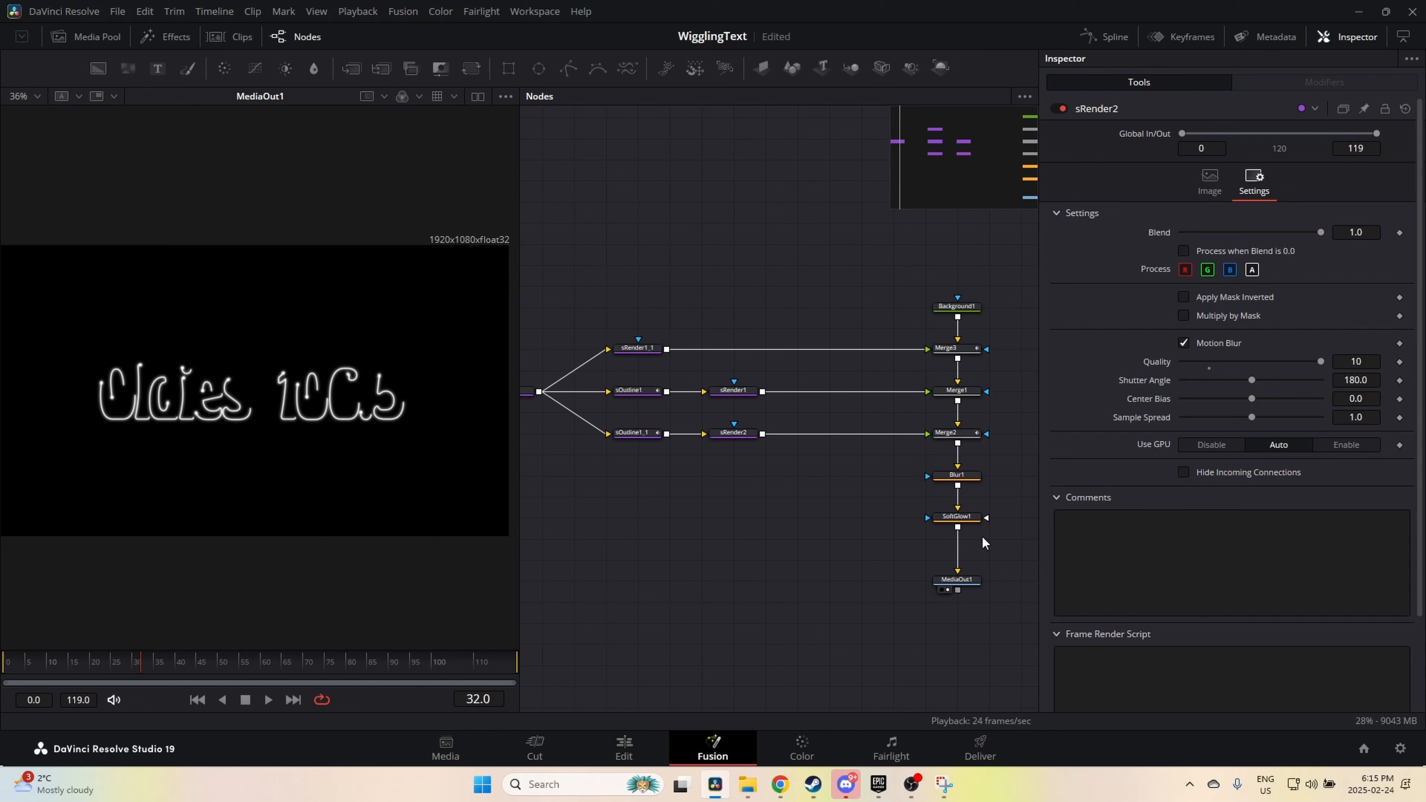
# Step: Copy Blur1 and SoftGlow1 and insert the copies in sequence between sRender2 and Merge2
pyautogui.moveTo(983, 543); pyautogui.dragTo(897, 460)
pyautogui.hotkey('ctrl', 'c')
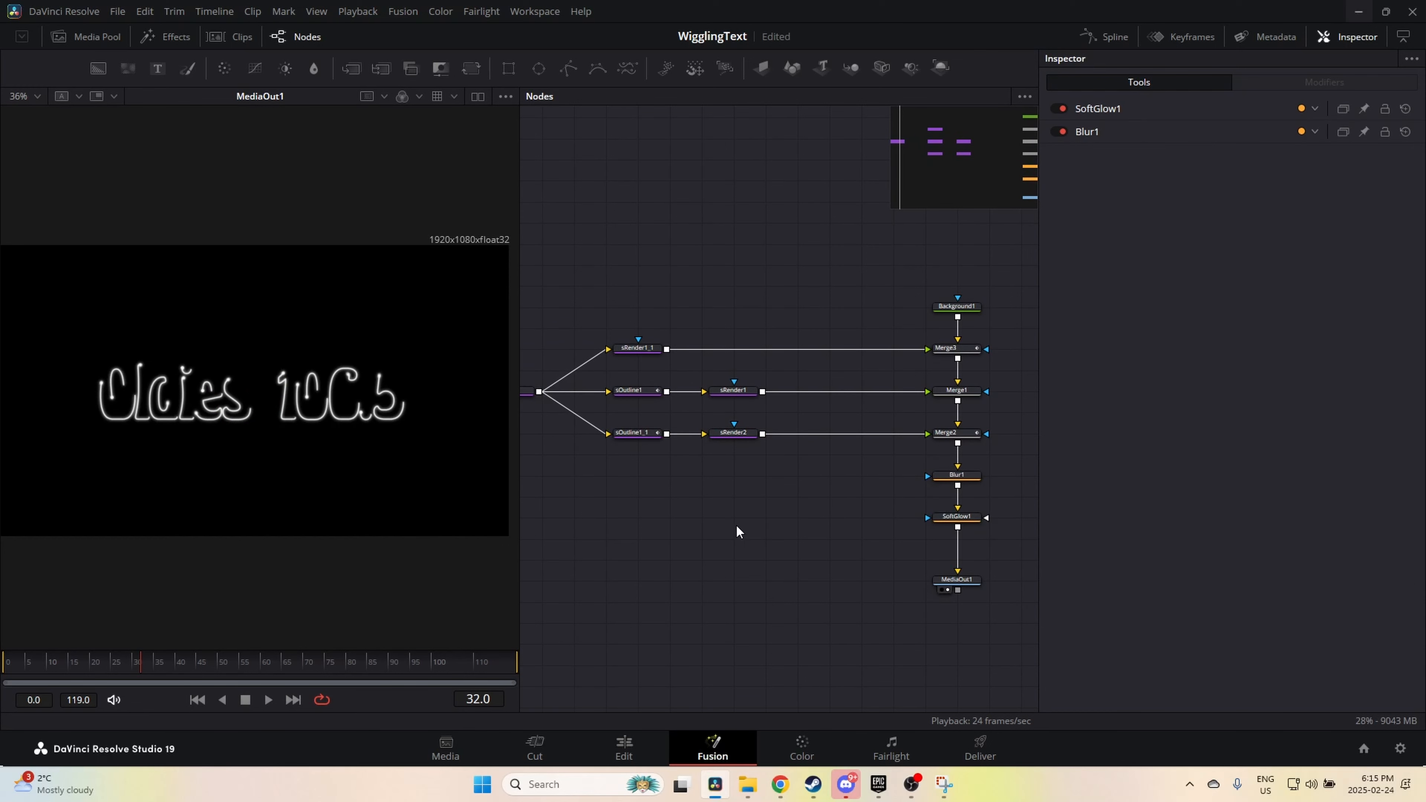
pyautogui.hotkey('ctrl', 'v')
pyautogui.moveTo(766, 485); pyautogui.dragTo(848, 434)
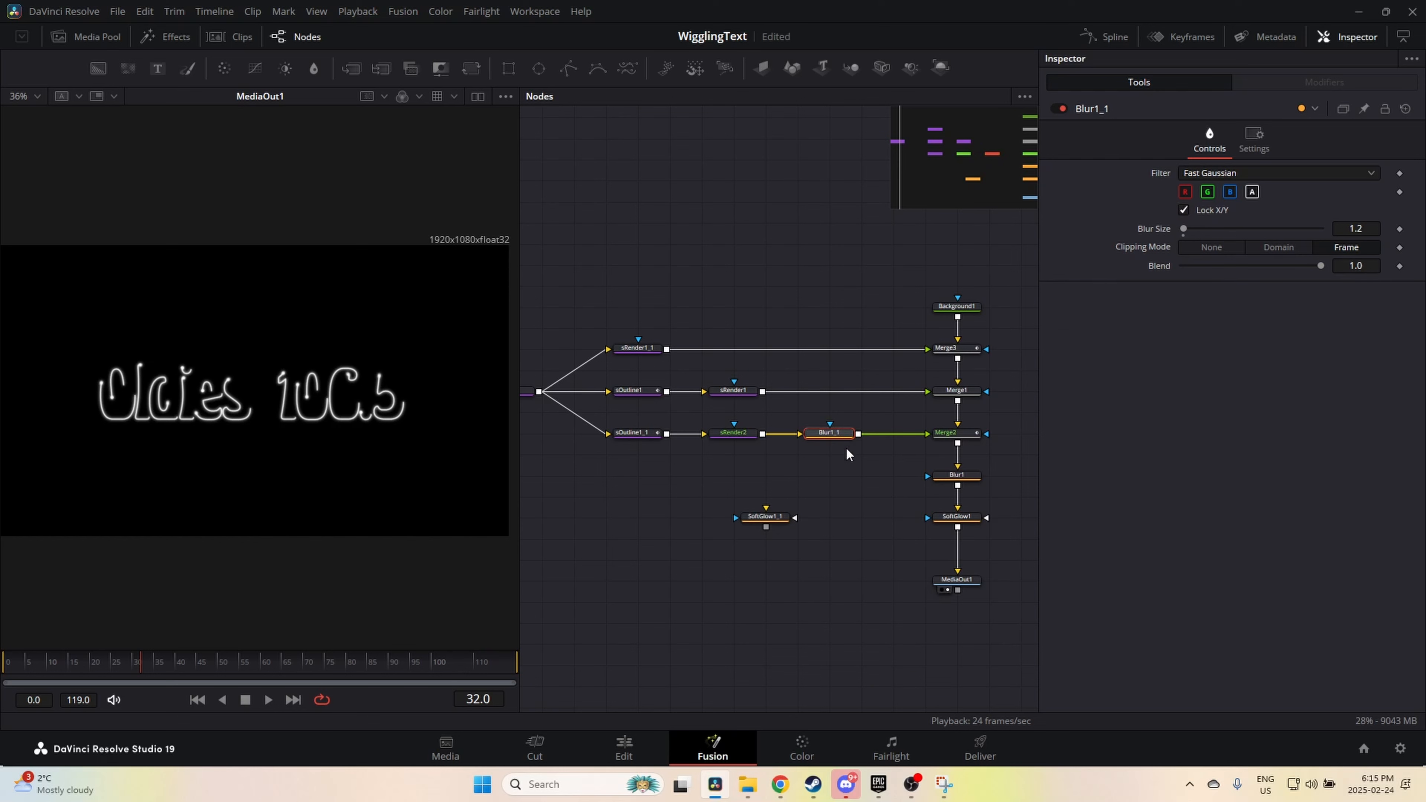
pyautogui.moveTo(766, 517); pyautogui.dragTo(900, 437)
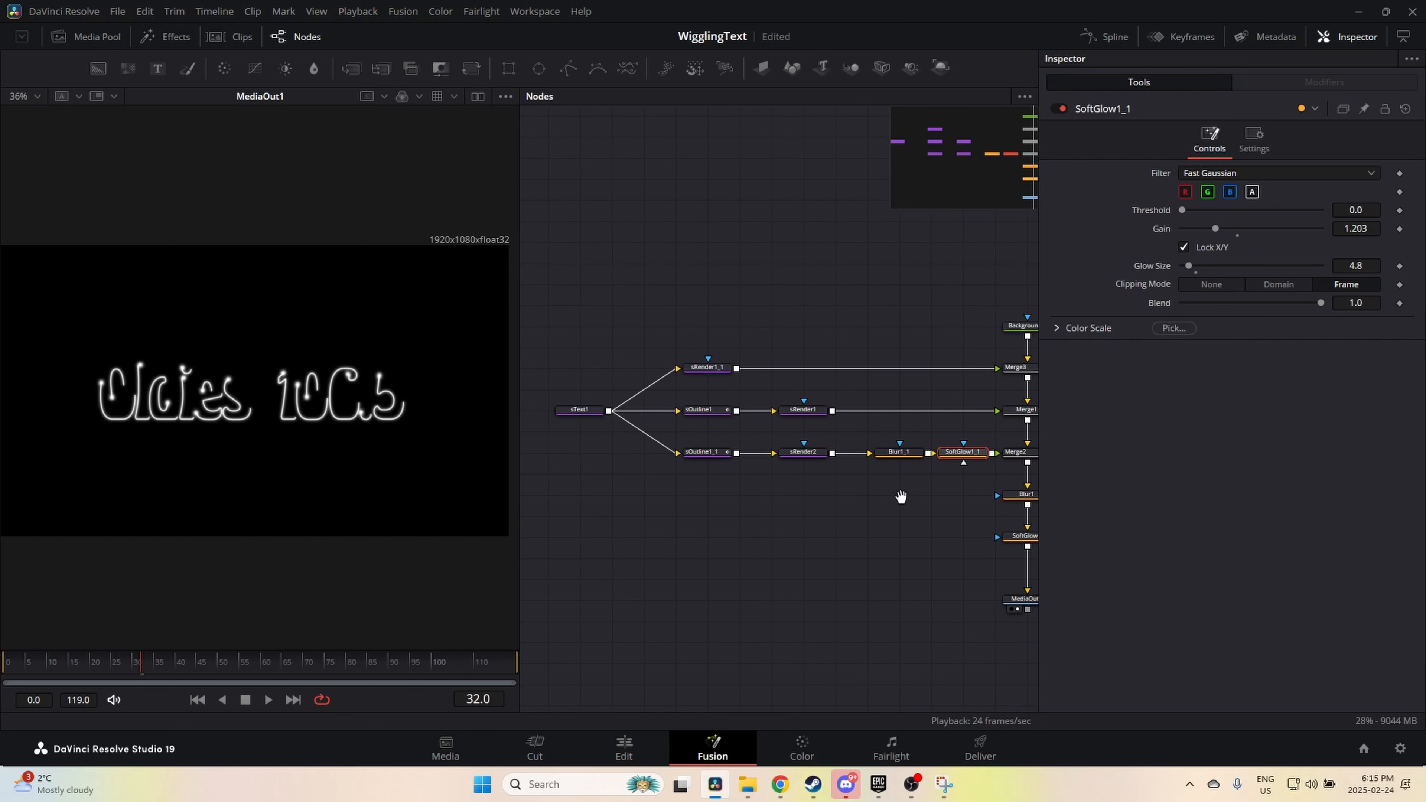
# Step: Move the text, outline and render nodes farther from the merge column and space Blur1_1 and SoftGlow1_1 evenly before Merge2
pyautogui.moveTo(901, 497); pyautogui.dragTo(915, 498)
pyautogui.moveTo(987, 481); pyautogui.dragTo(898, 448)
pyautogui.click(973, 485)
pyautogui.moveTo(986, 472); pyautogui.dragTo(605, 351)
pyautogui.moveTo(817, 456); pyautogui.dragTo(747, 458)
pyautogui.click(778, 458)
pyautogui.click(917, 486)
pyautogui.moveTo(917, 457); pyautogui.dragTo(960, 411)
# Step: Paste another Blur and Soft Glow pair after sRender1 so both feed into Merge1
pyautogui.click(764, 412)
pyautogui.hotkey('ctrl', 'v')
pyautogui.keyDown('ctrl'); pyautogui.click(859, 411); pyautogui.keyUp('ctrl')
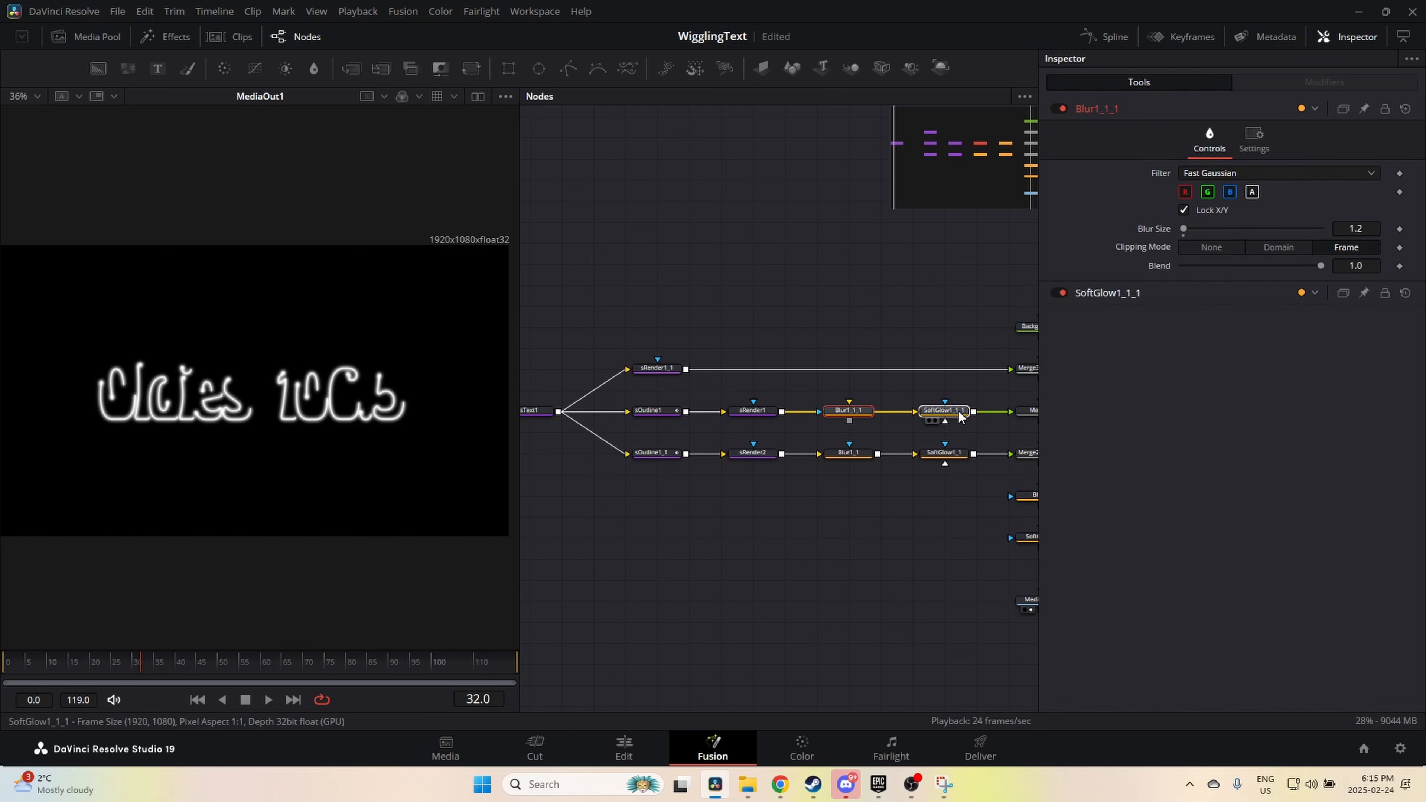
pyautogui.click(904, 395)
pyautogui.moveTo(850, 414); pyautogui.dragTo(855, 417)
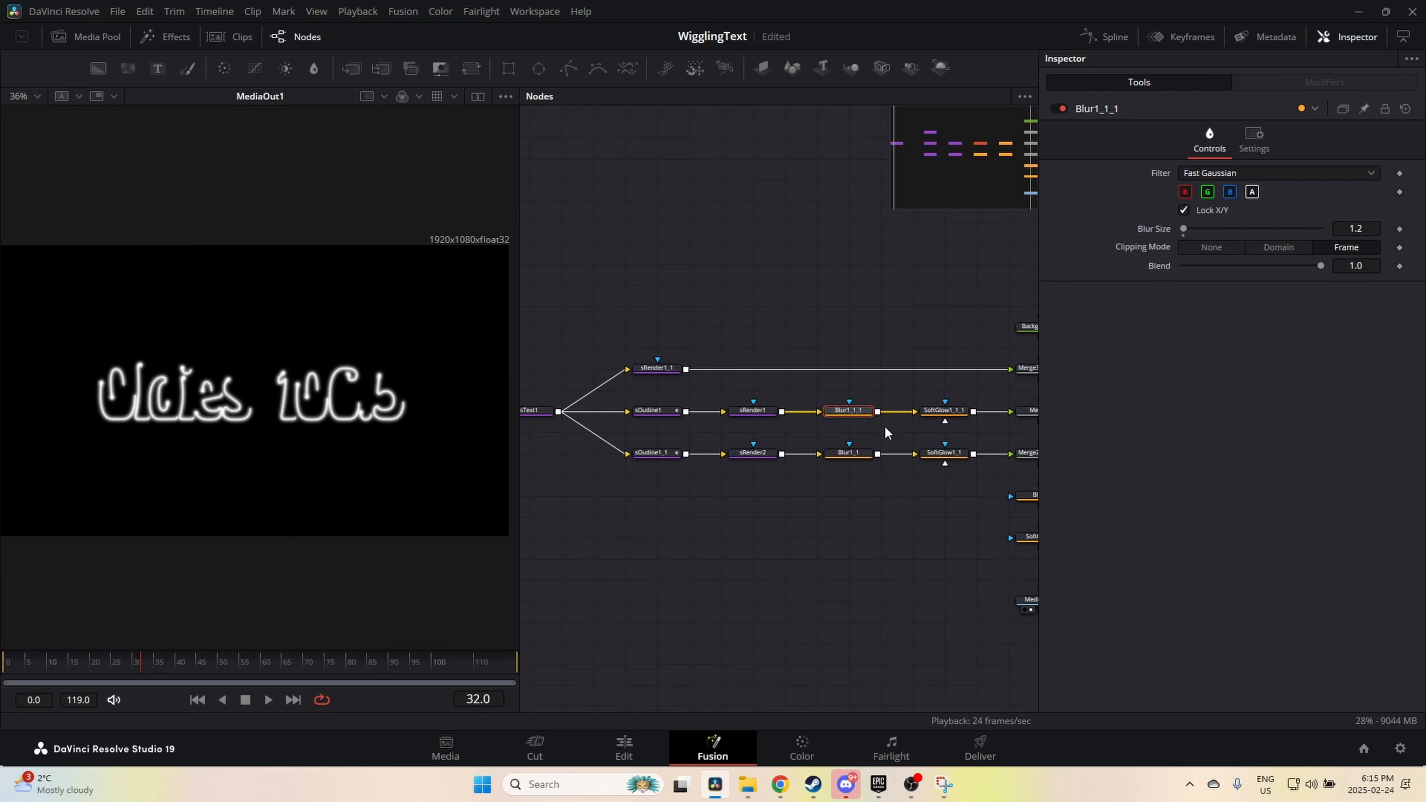
# Step: Delete the original Blur1 and SoftGlow1 nodes between Merge2 and MediaOut1
pyautogui.moveTo(964, 484); pyautogui.dragTo(774, 388)
pyautogui.moveTo(915, 463); pyautogui.dragTo(770, 390)
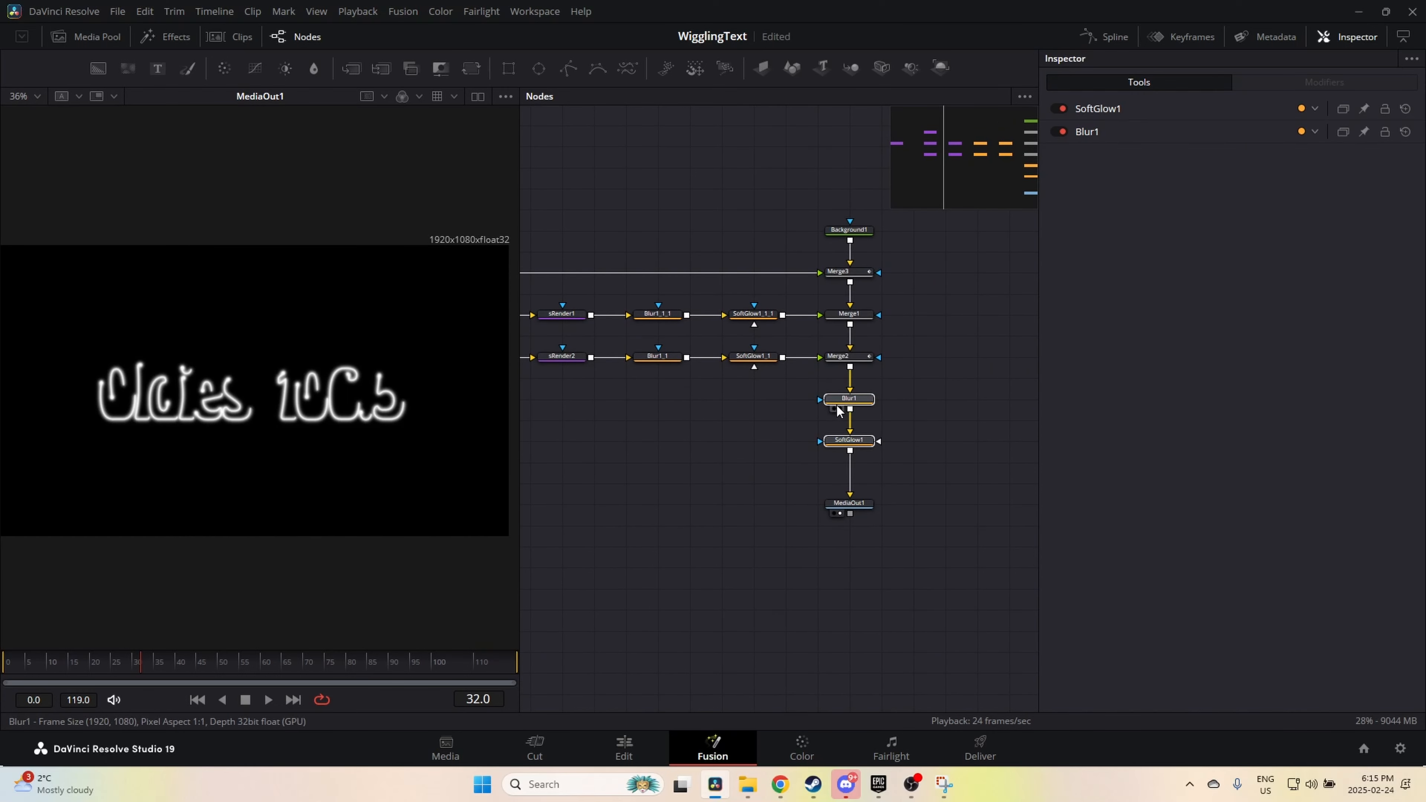
pyautogui.press('Delete')
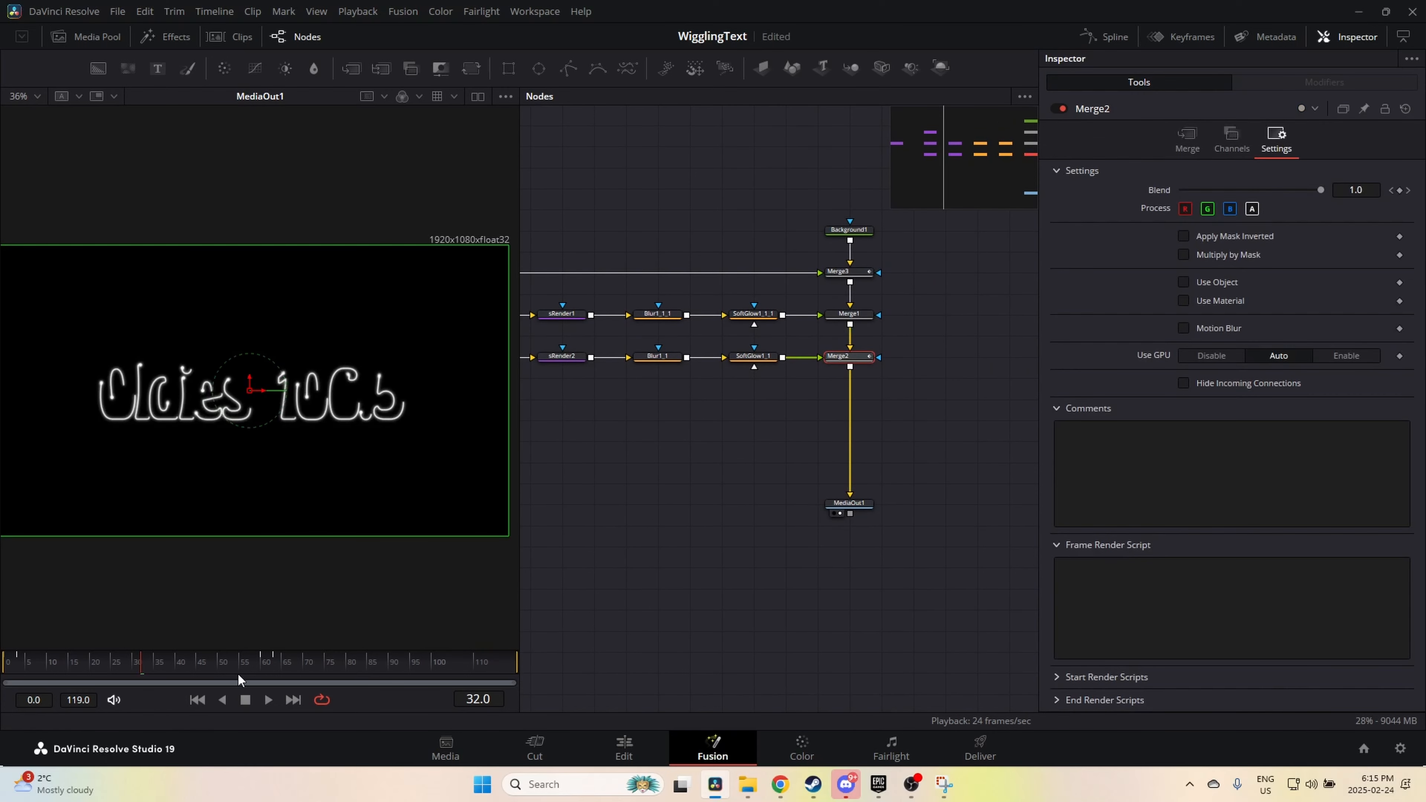
# Step: Play the reworked animation from frame 0 and return to the Edit page timeline
pyautogui.moveTo(138, 666); pyautogui.dragTo(2, 657)
pyautogui.press('space')
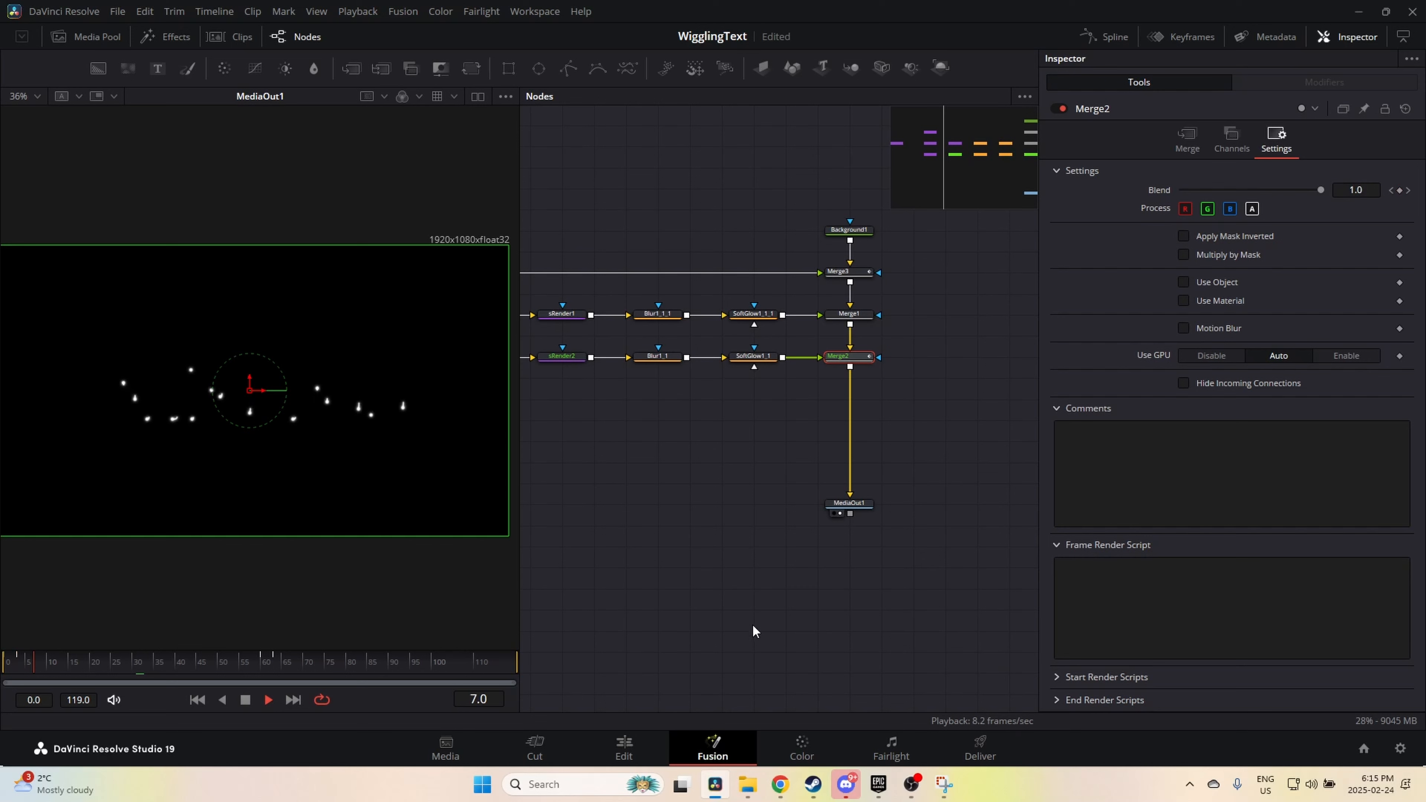
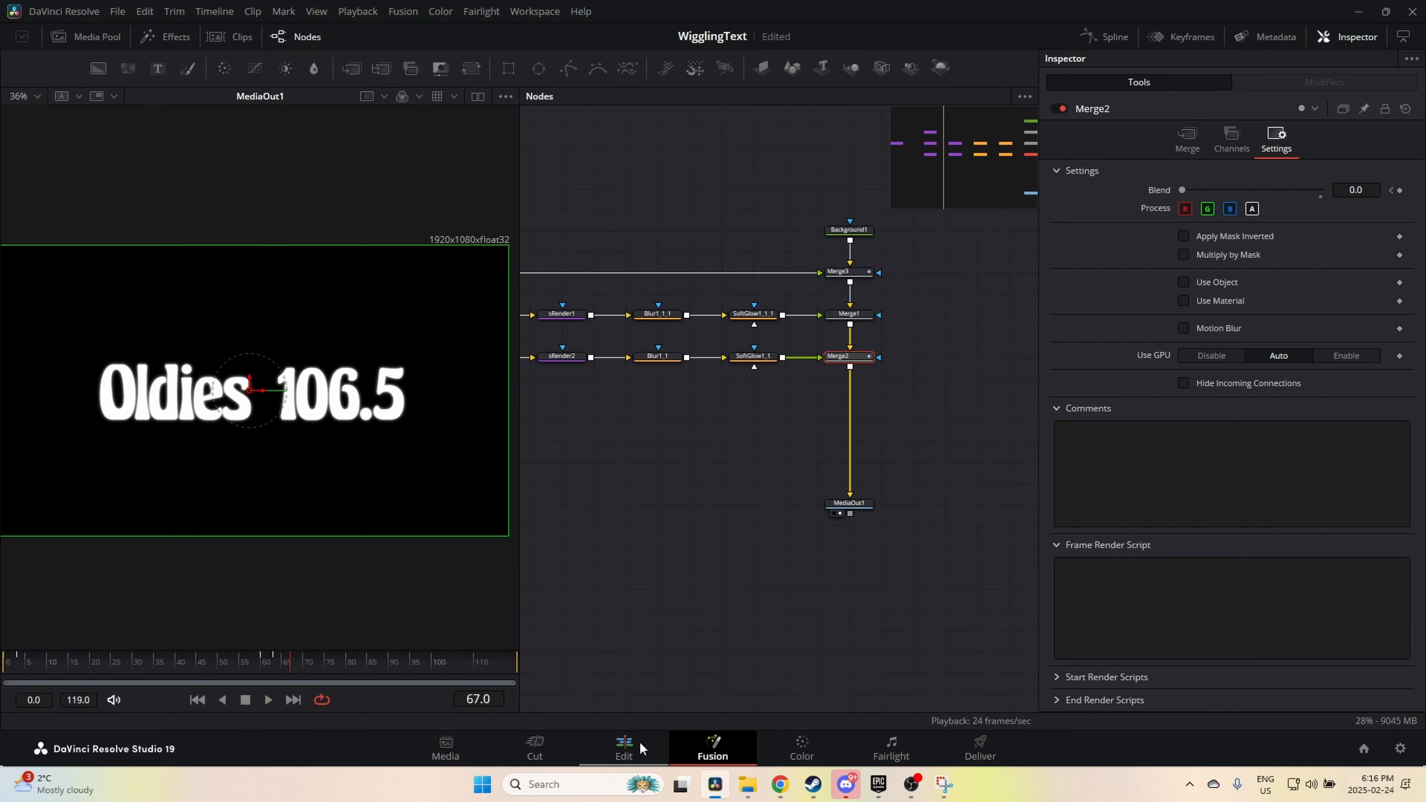
pyautogui.click(628, 746)
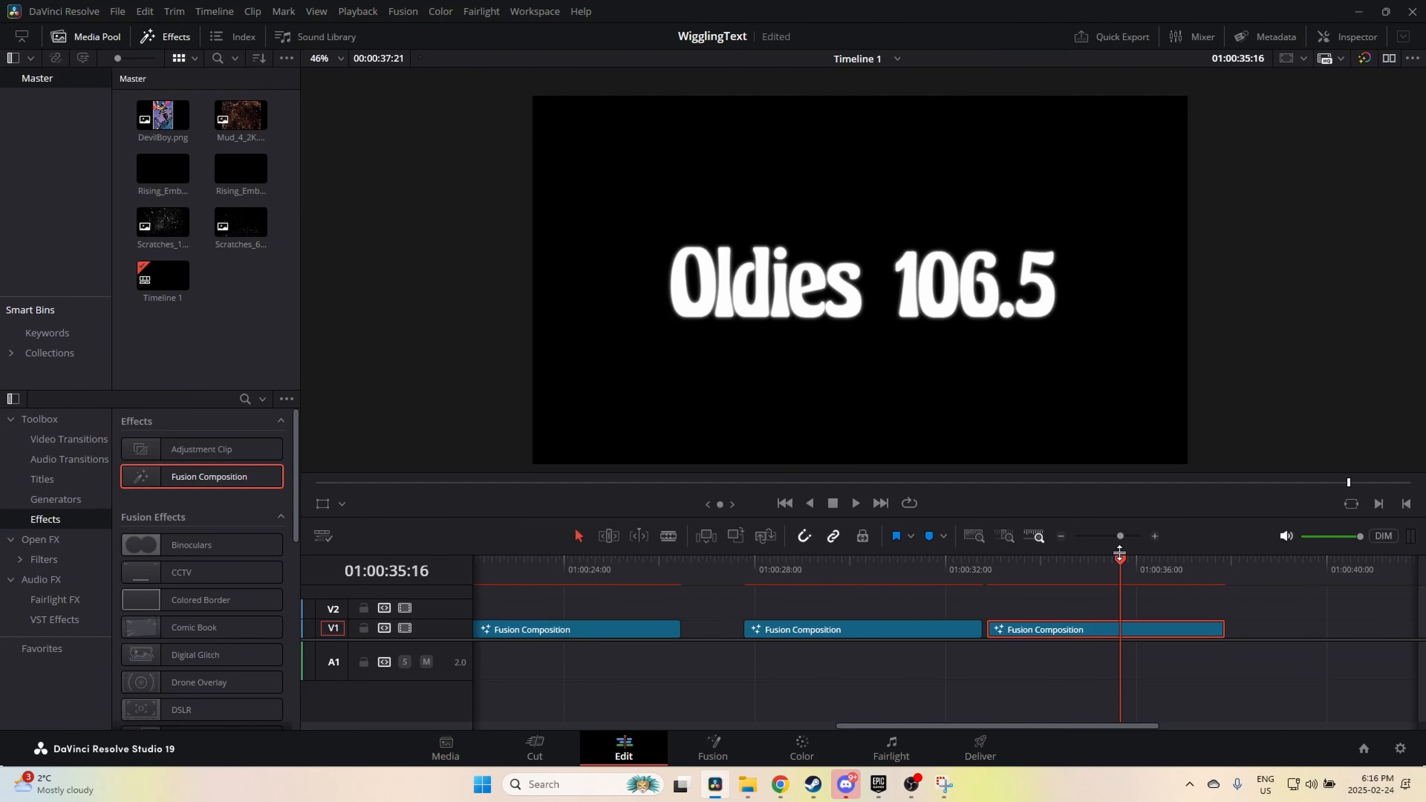
# Step: Add a Fusion Composition after the last clip on track V1 and open it in the Fusion page
pyautogui.moveTo(1120, 553); pyautogui.dragTo(1110, 599)
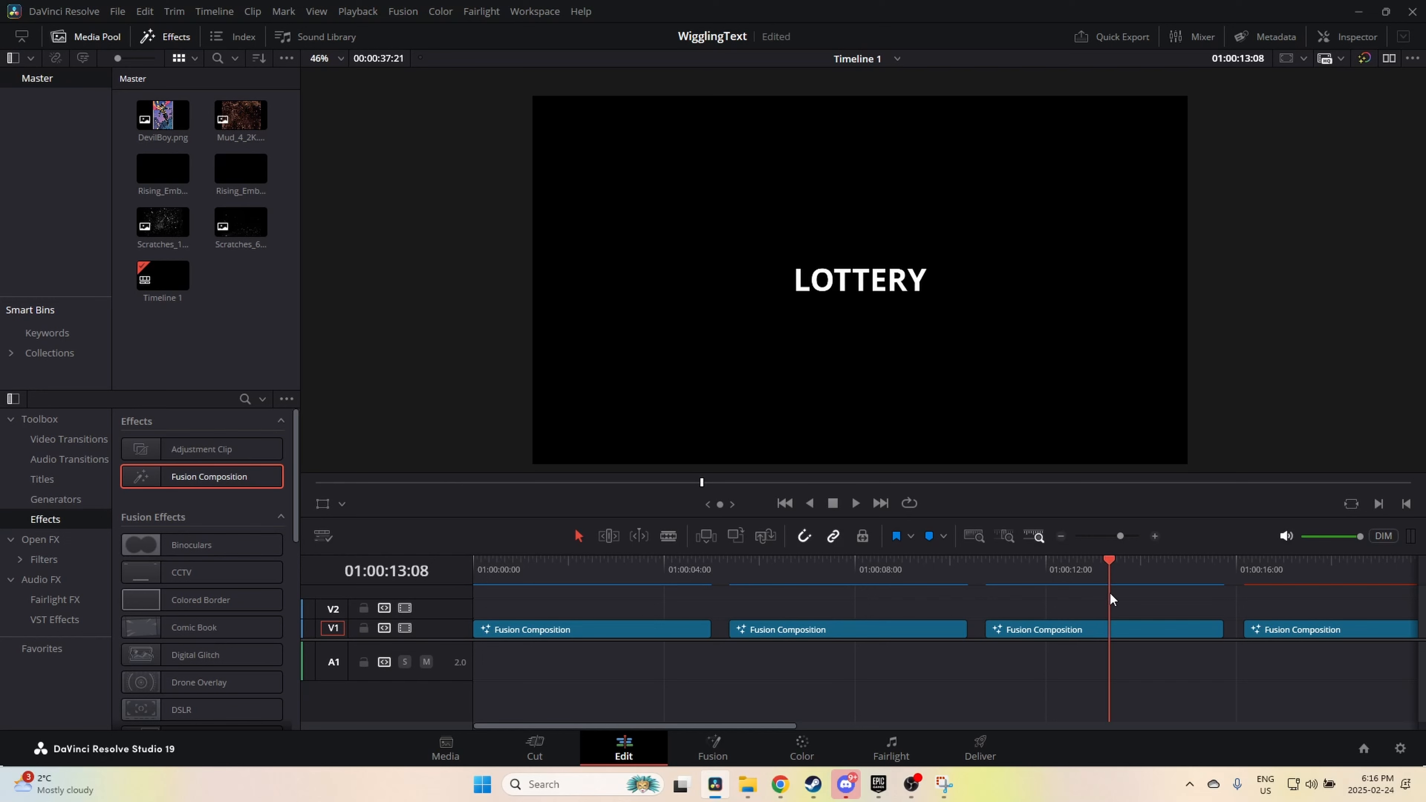
pyautogui.hscroll(3, 1149, 602)
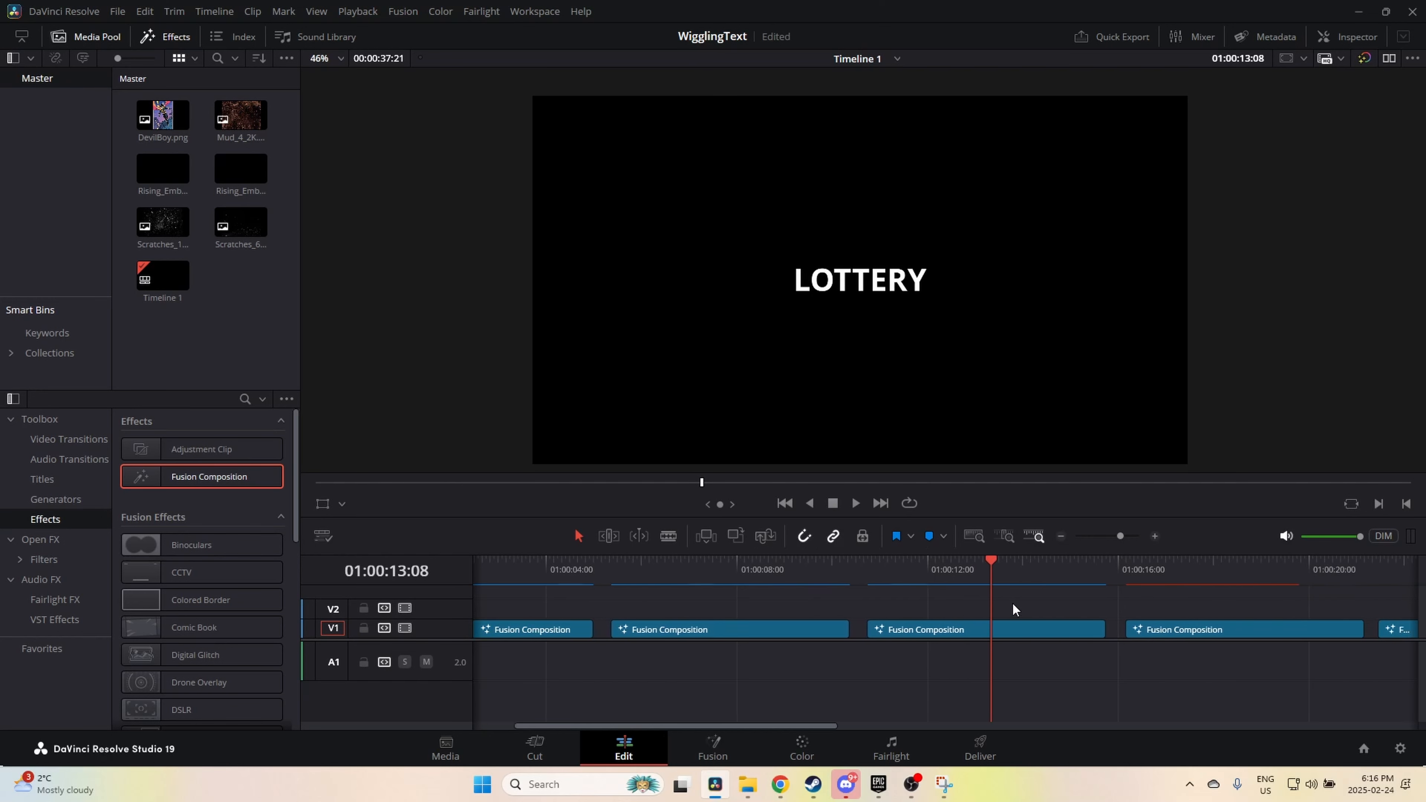
pyautogui.hscroll(20, 1014, 610)
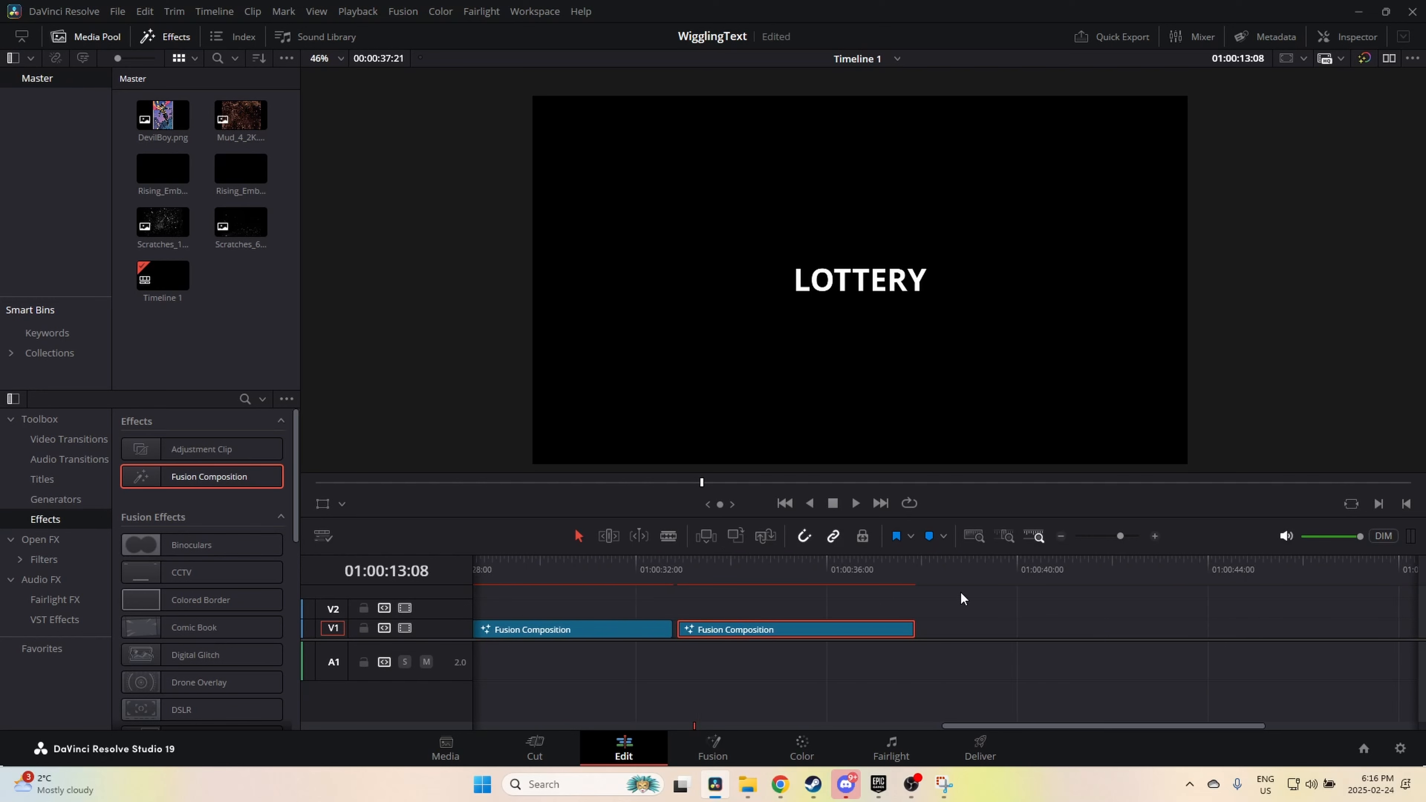
pyautogui.moveTo(192, 483); pyautogui.dragTo(887, 629)
pyautogui.click(962, 629)
pyautogui.moveTo(1010, 628); pyautogui.dragTo(1024, 627)
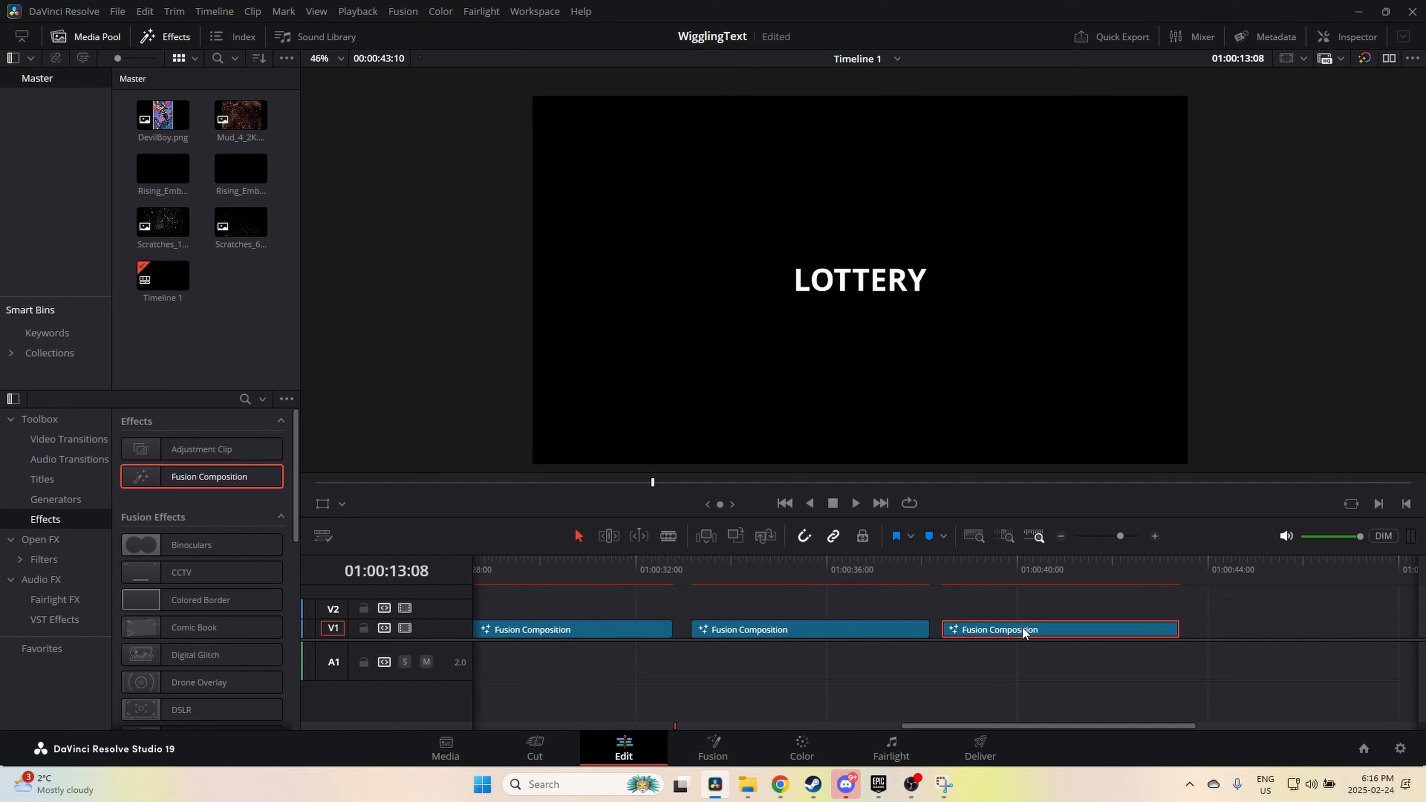
pyautogui.rightClick(1023, 630)
pyautogui.click(1089, 531)
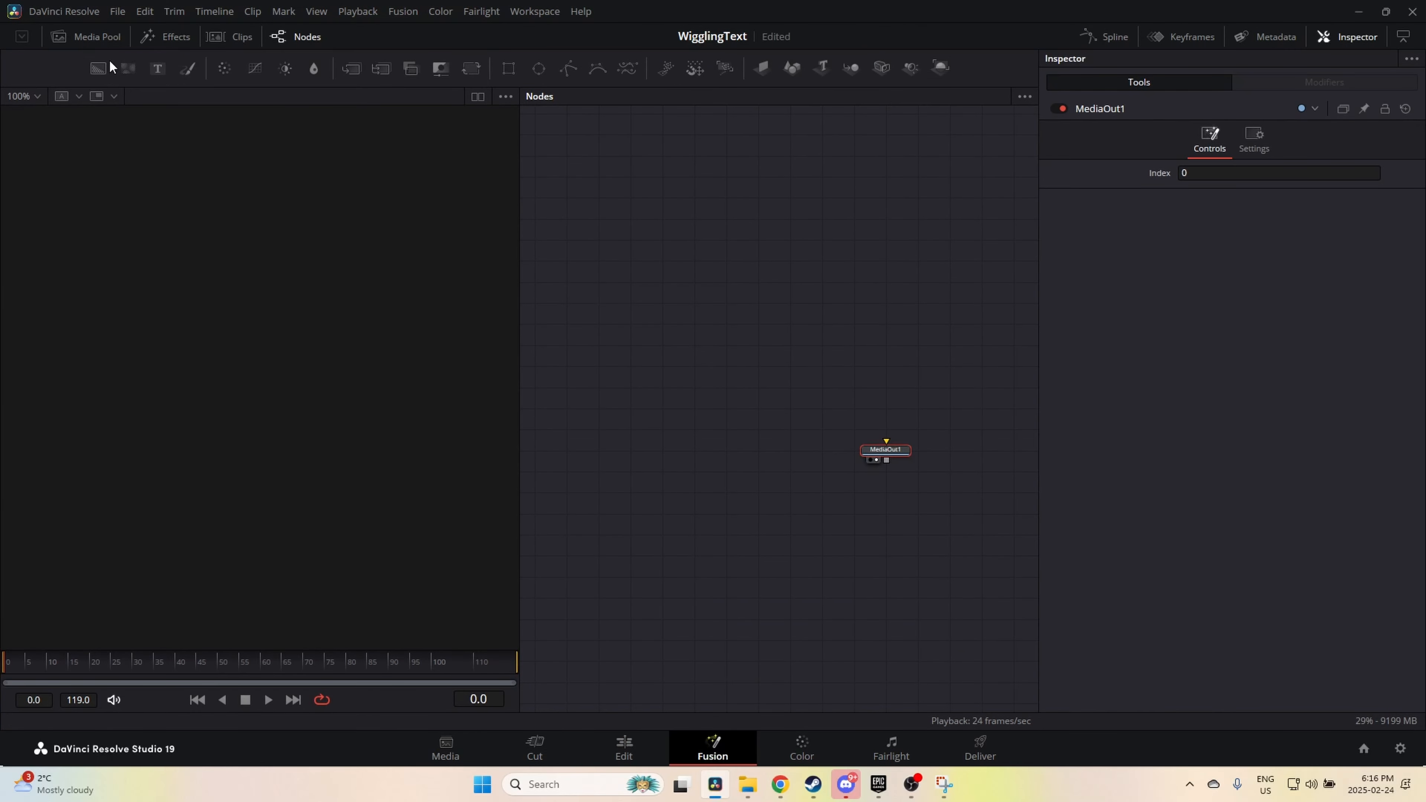
# Step: Connect a Background node to MediaOut1 and merge a Text+ node over it
pyautogui.moveTo(98, 68); pyautogui.dragTo(889, 446)
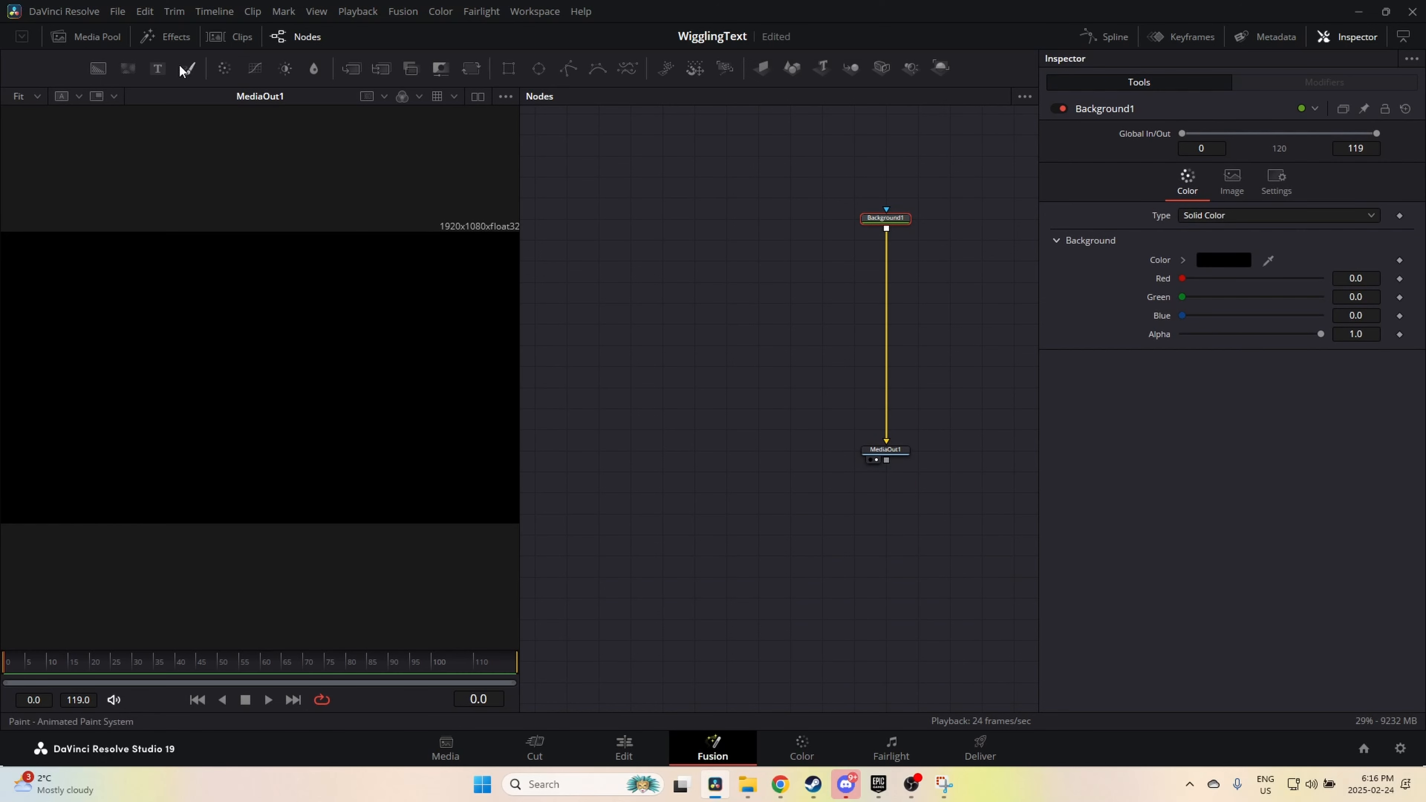
pyautogui.moveTo(158, 68); pyautogui.dragTo(889, 225)
pyautogui.click(630, 281)
# Step: Enter "RANDOM LOTTERY" as the text of the Text1 node
pyautogui.click(1250, 276)
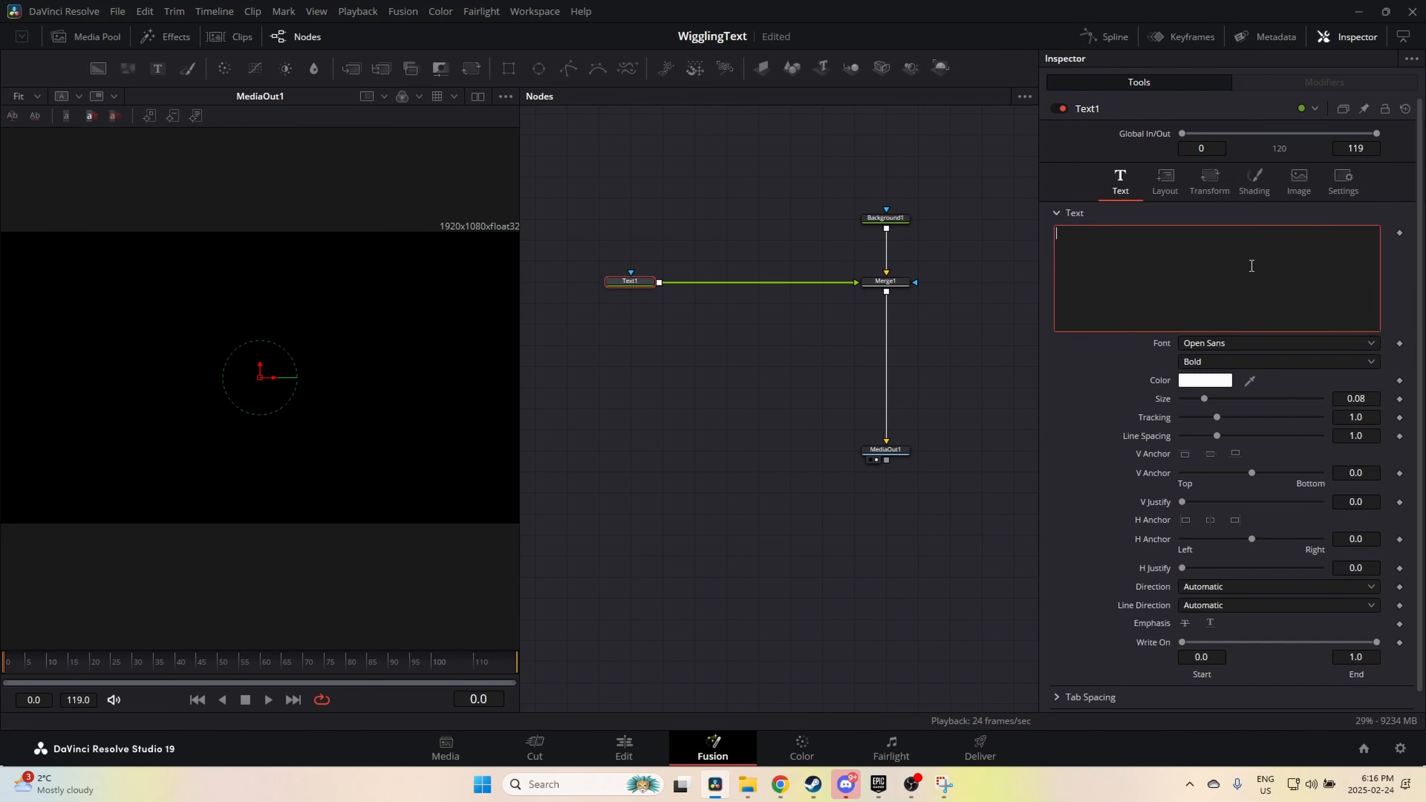
pyautogui.write('LOTTERY')
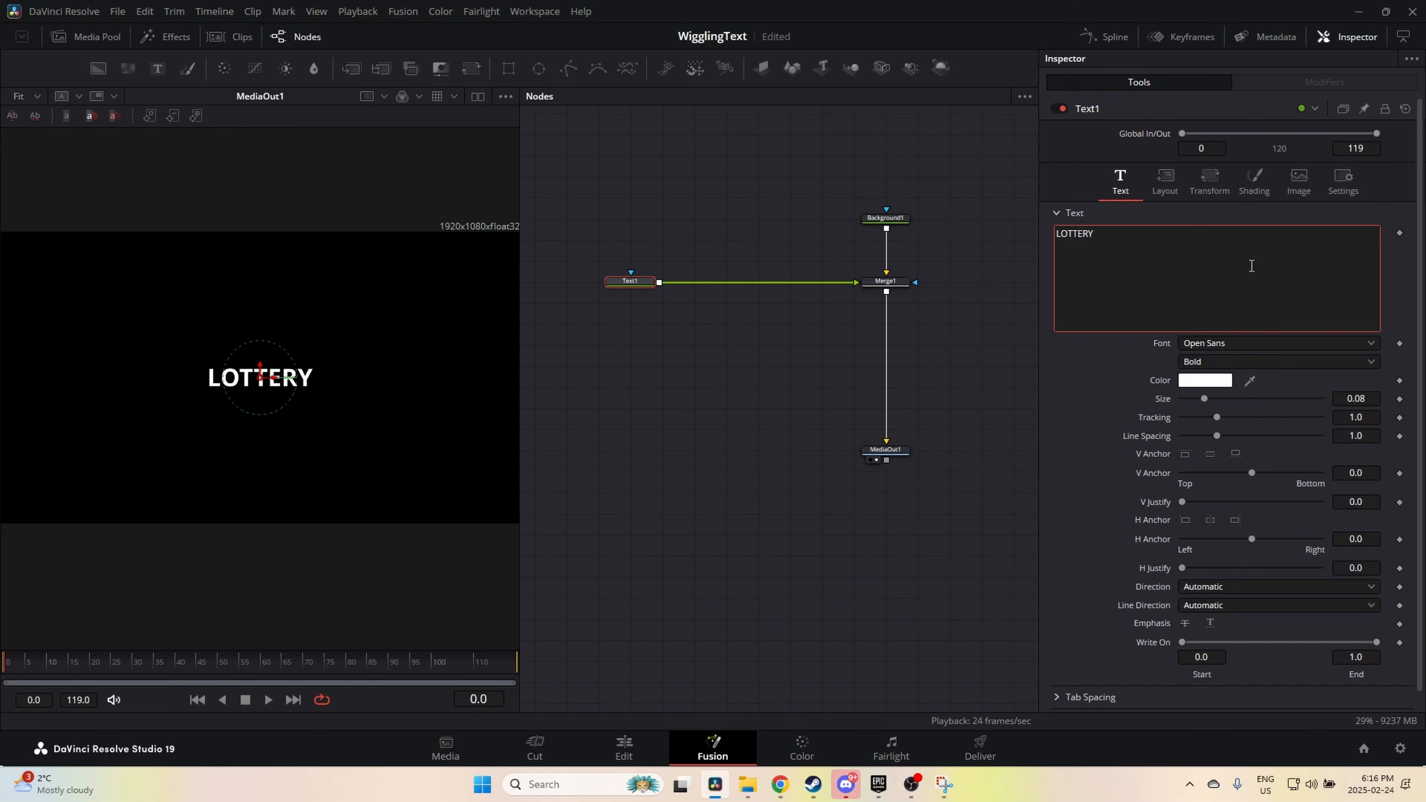
pyautogui.press('Home')
pyautogui.write('RANDOM')
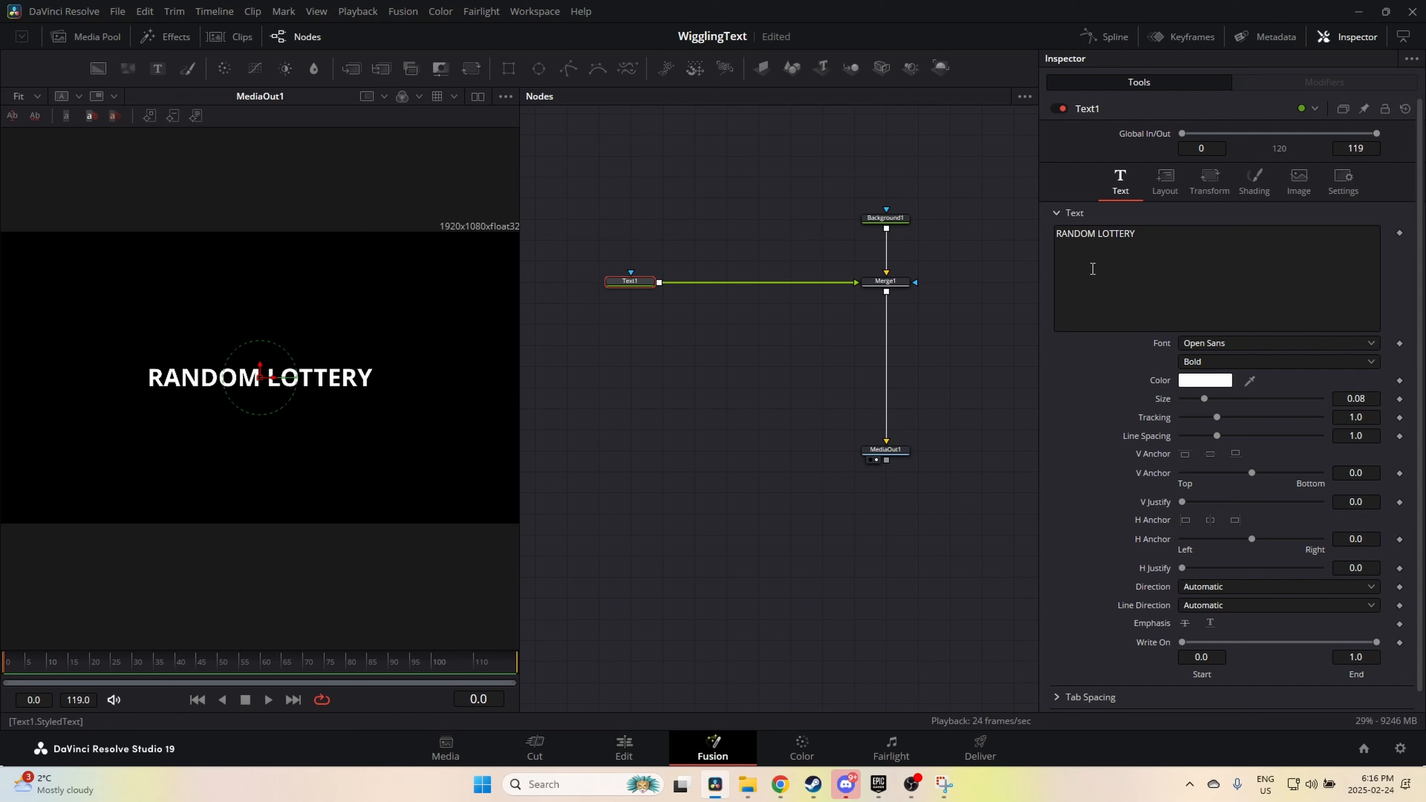
# Step: Apply a TextScramble modifier to Text1's styled text and show the modifier's controls
pyautogui.click(1092, 269)
pyautogui.rightClick(1079, 260)
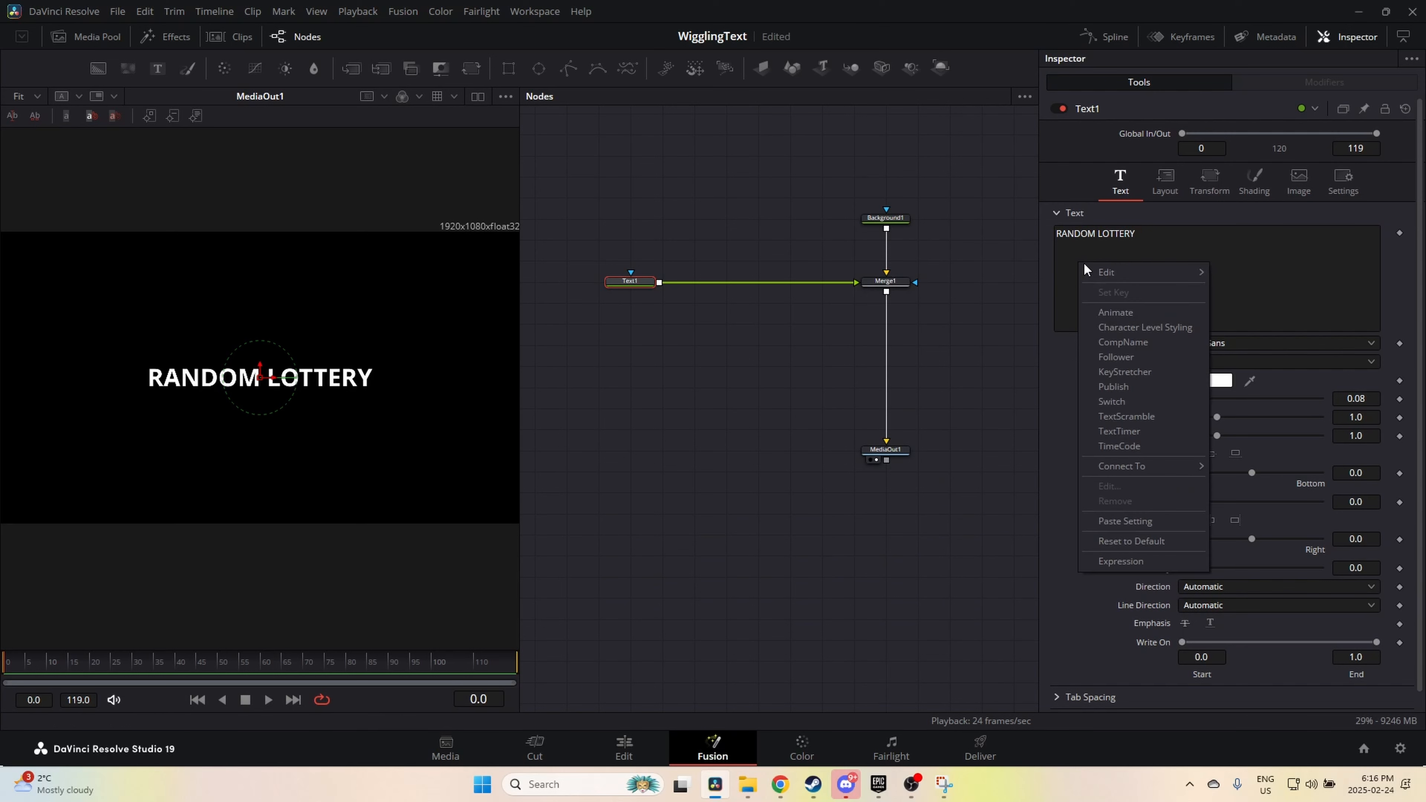
pyautogui.click(1239, 251)
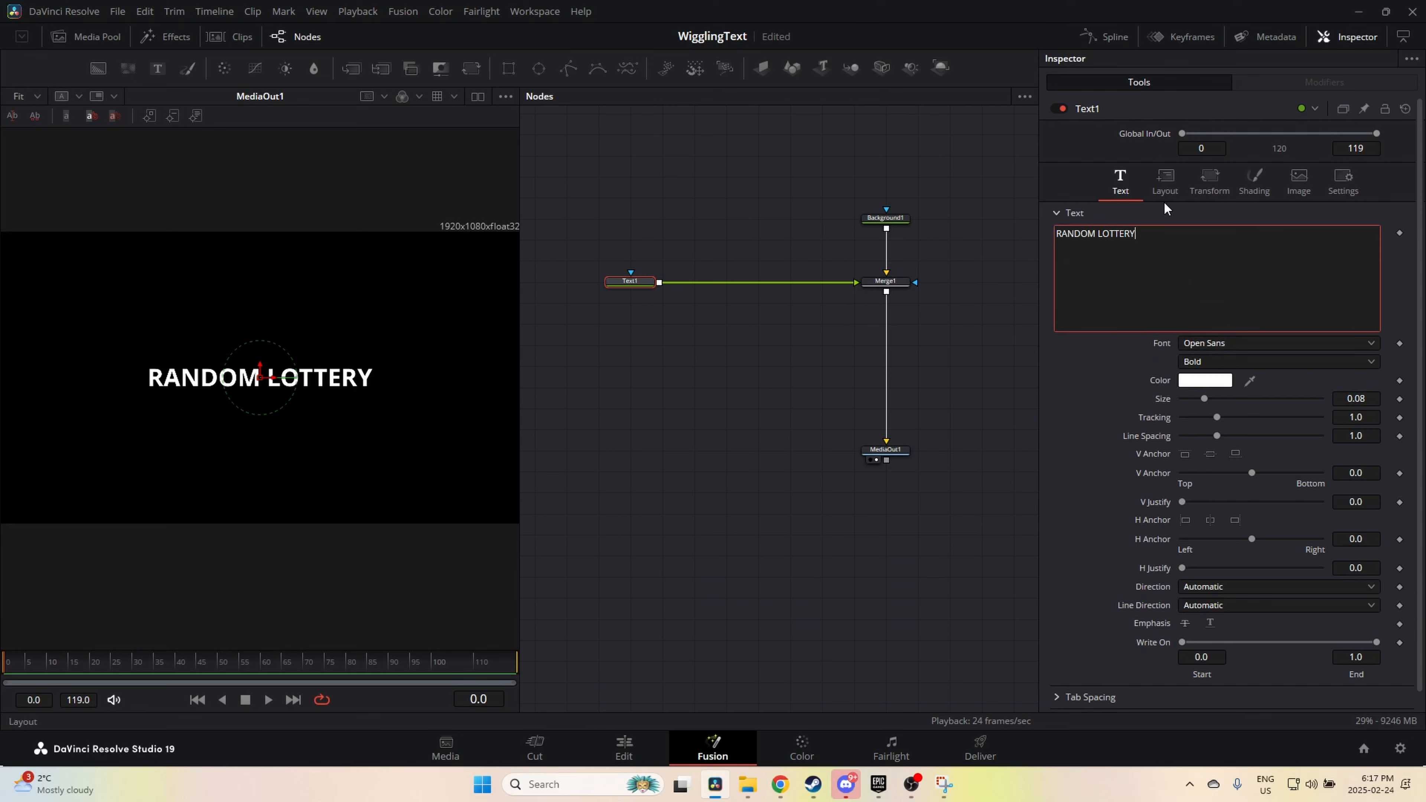
pyautogui.rightClick(1120, 278)
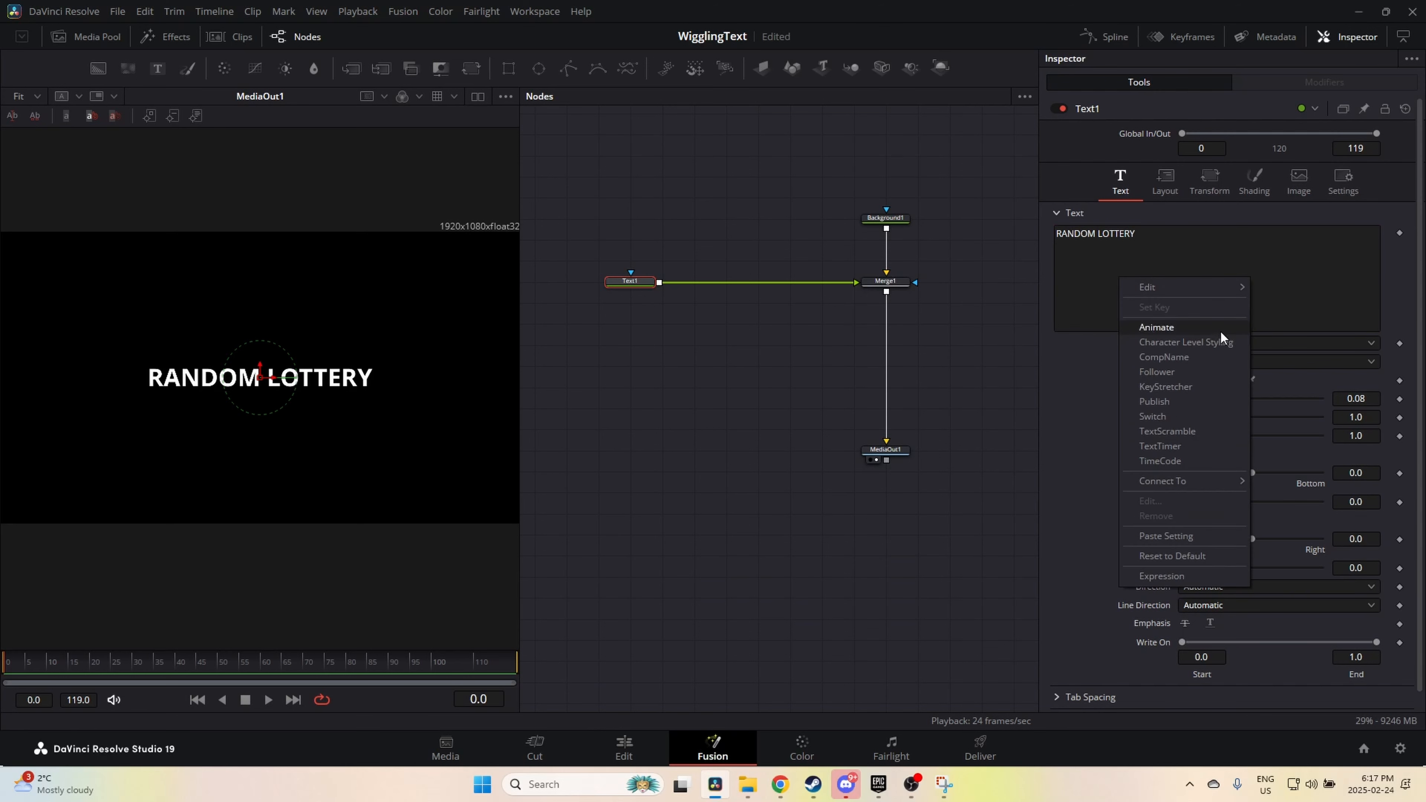
pyautogui.click(1189, 430)
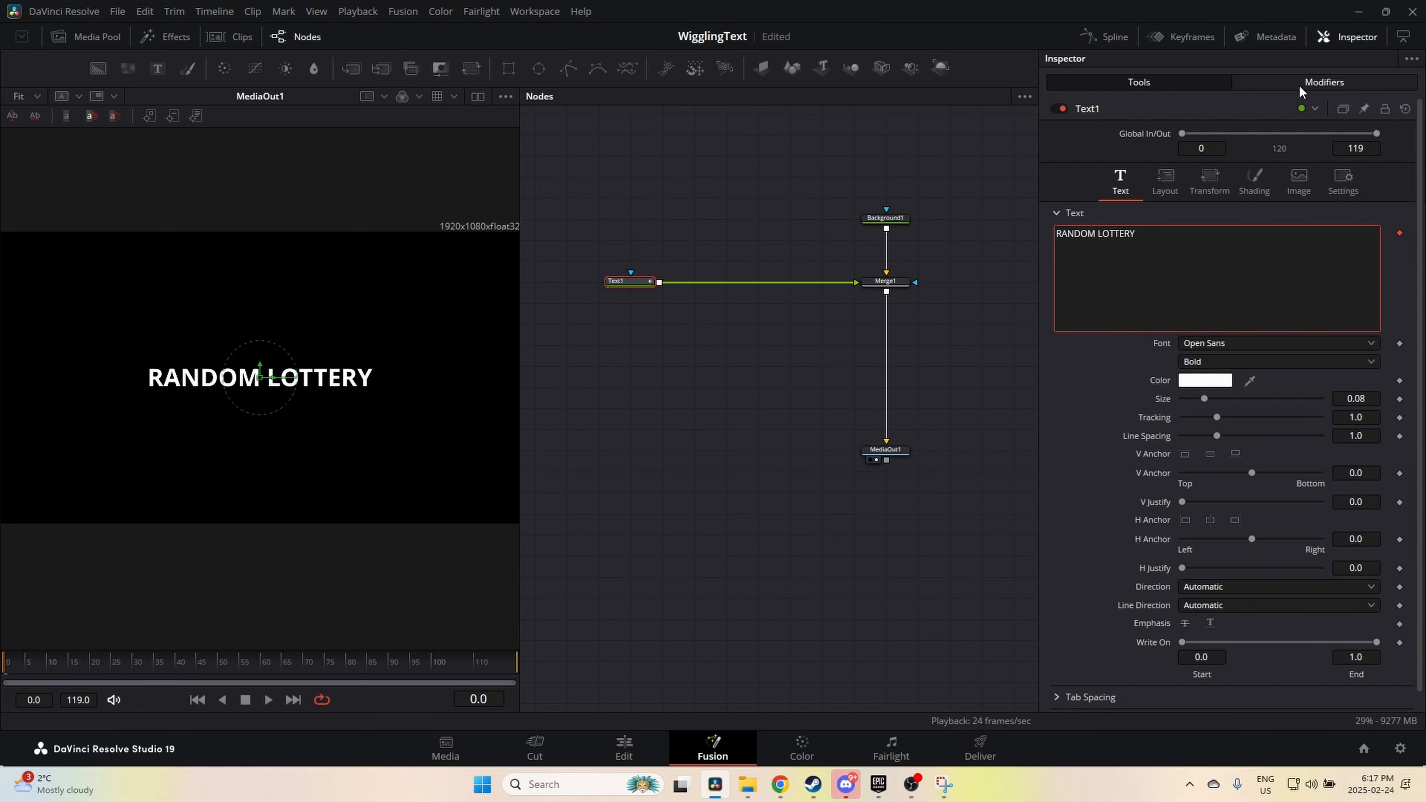
pyautogui.click(1328, 81)
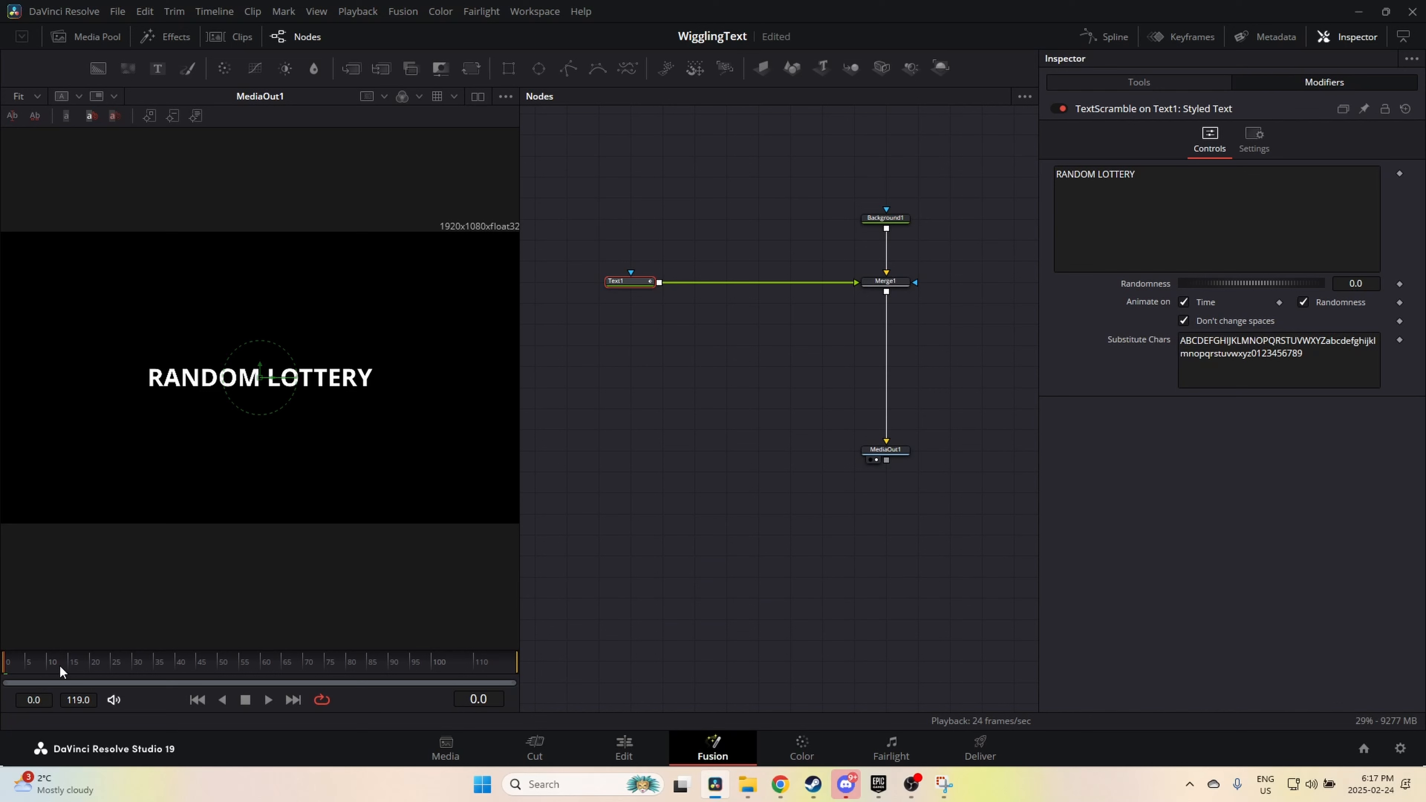
# Step: Keyframe the TextScramble Randomness at 0.0 on frames 0 and 60
pyautogui.click(1399, 285)
pyautogui.moveTo(344, 673); pyautogui.dragTo(261, 676)
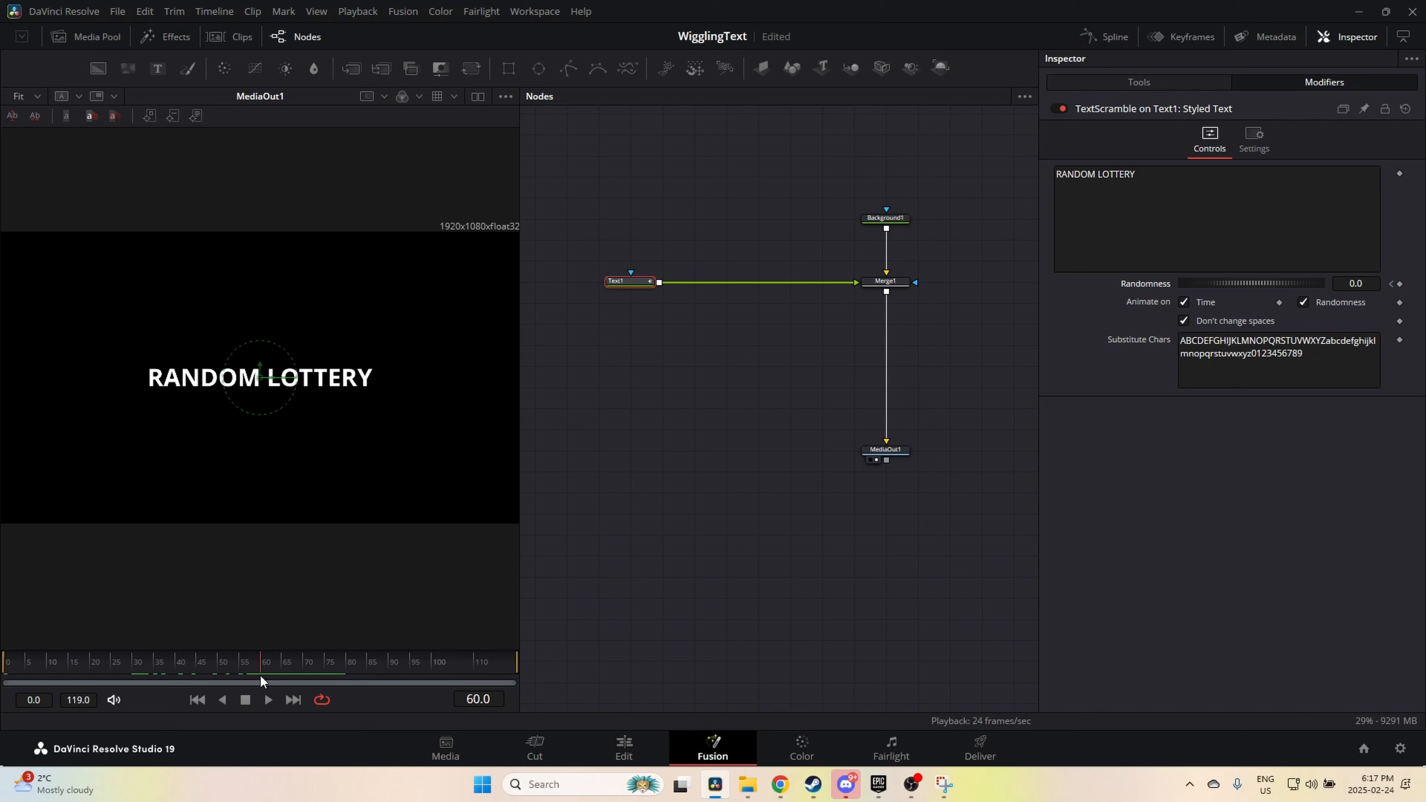
pyautogui.click(1399, 285)
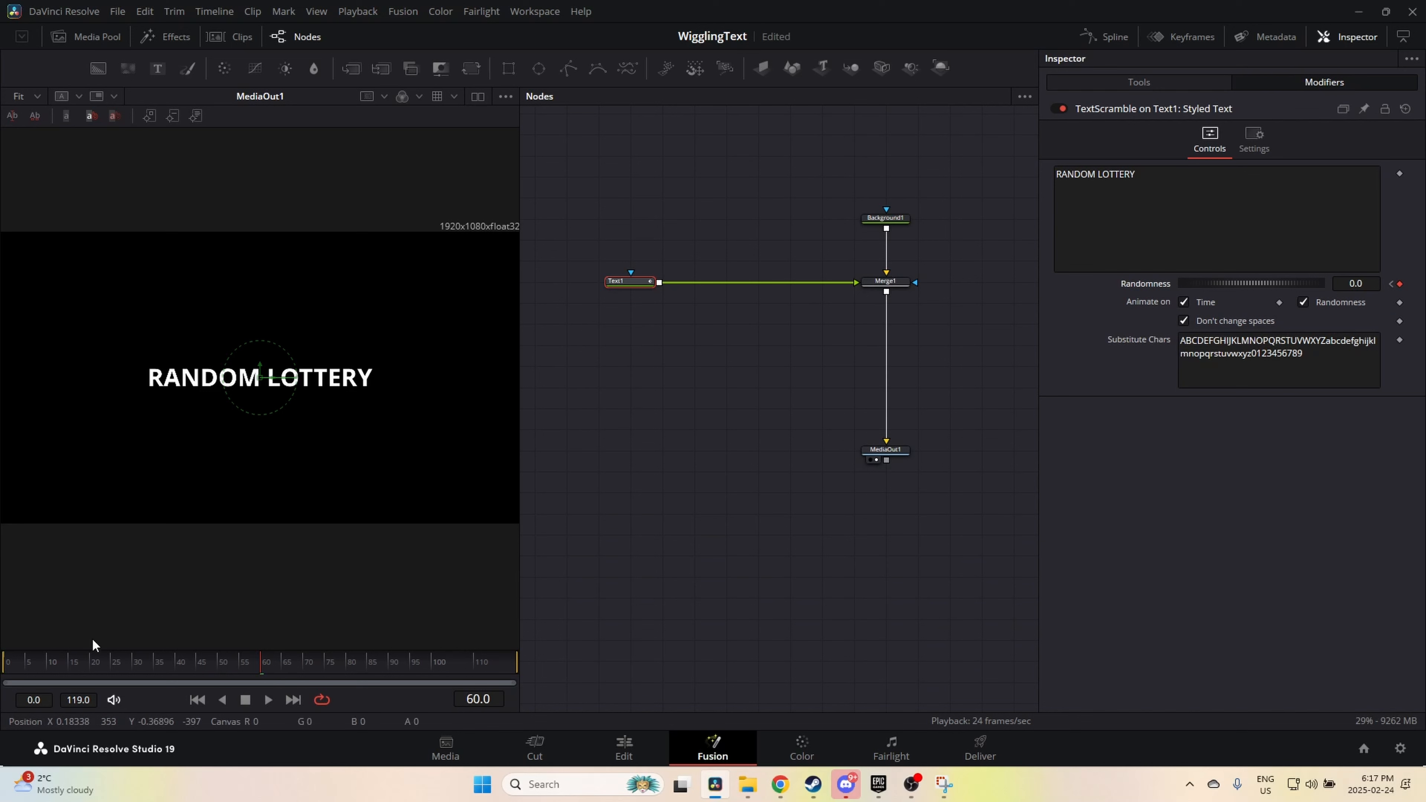
# Step: Set the Randomness keyframe at frame 0 to 5 and play the animation
pyautogui.moveTo(124, 668); pyautogui.dragTo(2, 675)
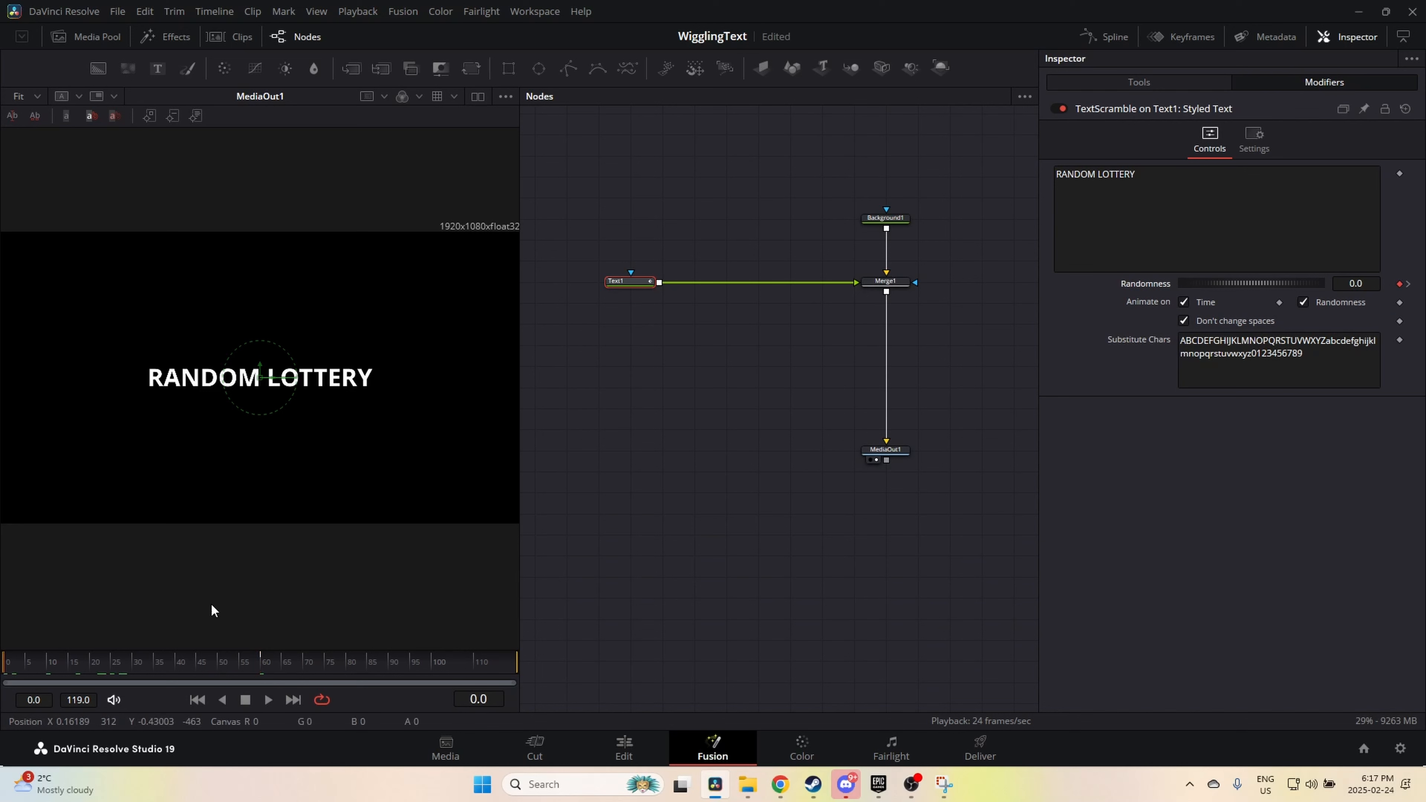
pyautogui.click(1359, 283)
pyautogui.write('5')
pyautogui.press('Return')
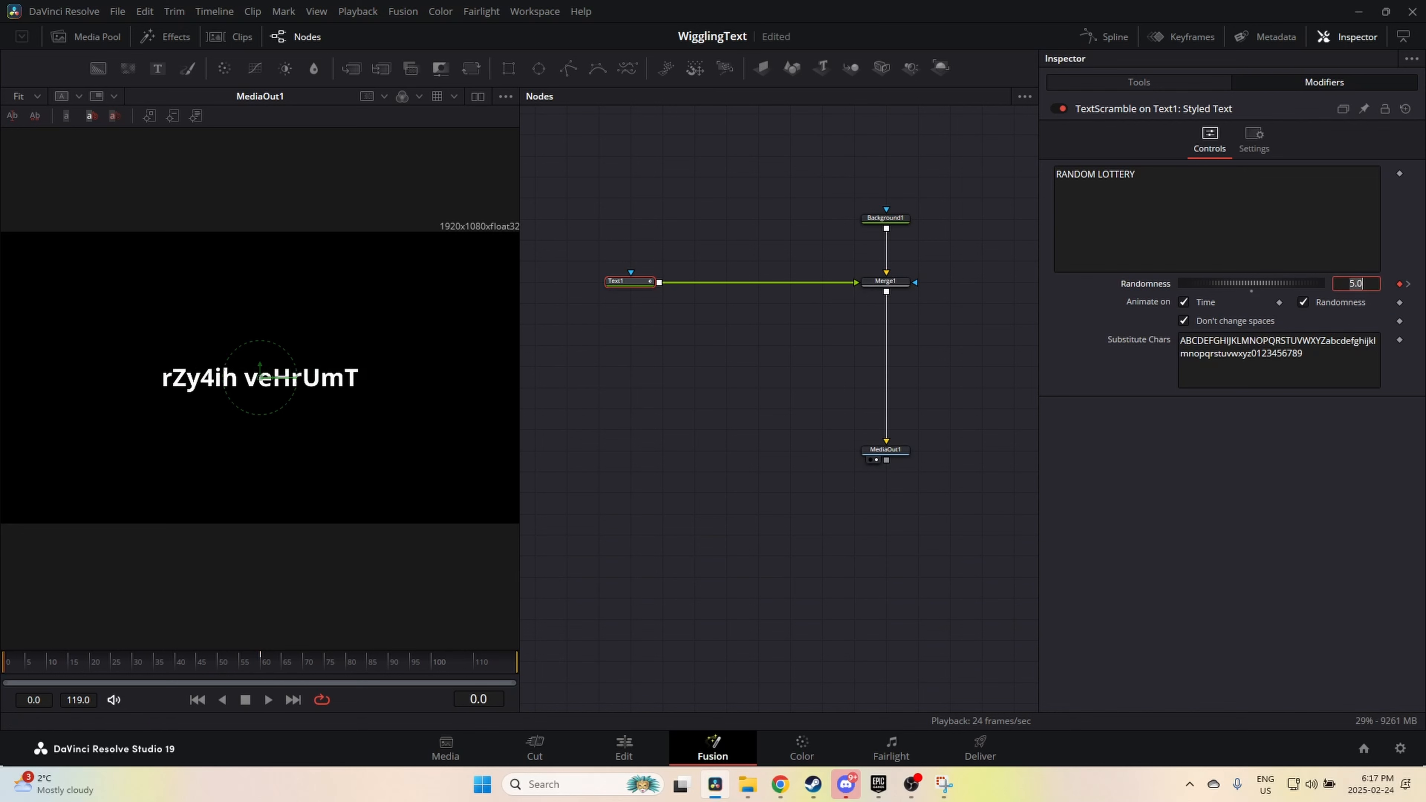
pyautogui.click(25, 666)
pyautogui.press('space')
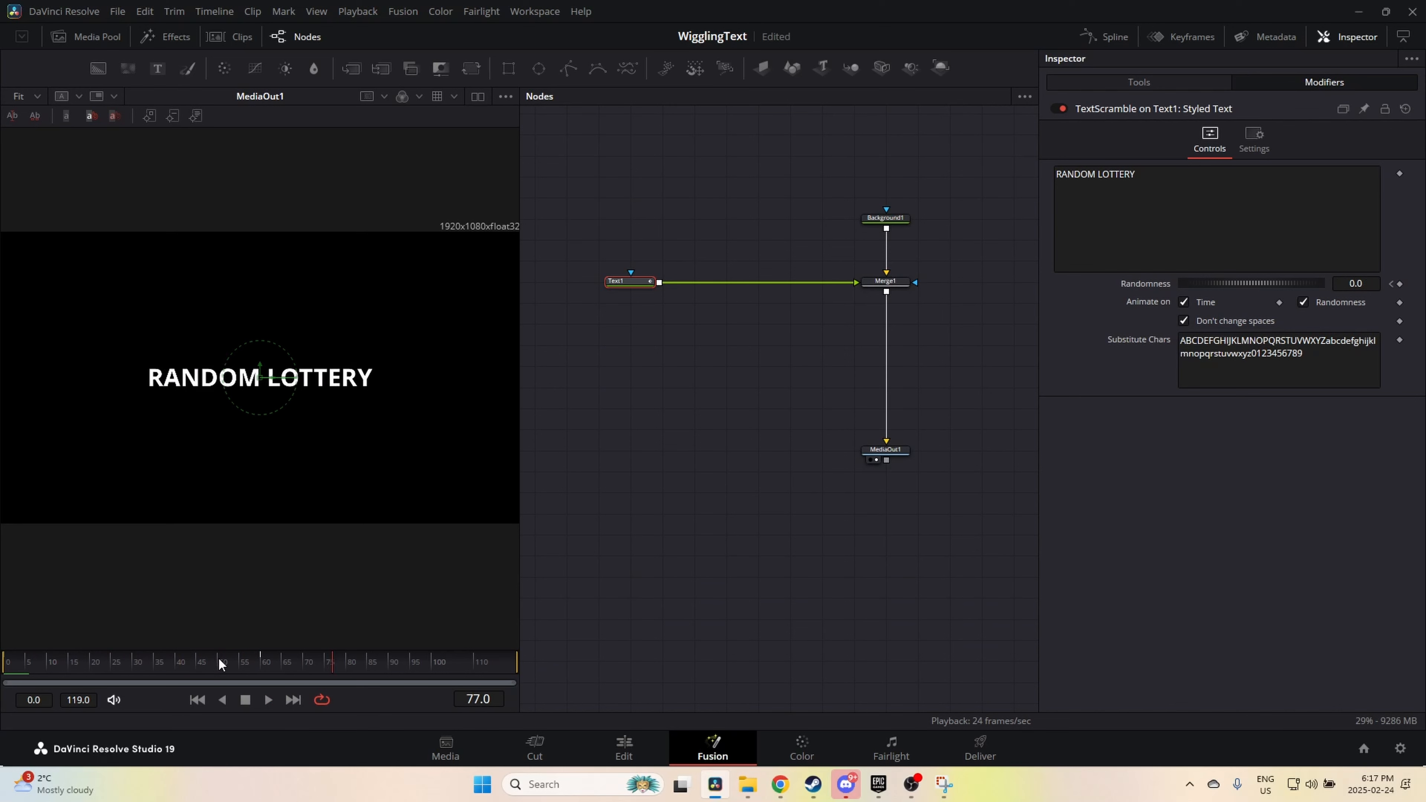
# Step: Set the Randomness keyframe at frame 0 to 1 and play the scramble animation
pyautogui.moveTo(219, 657); pyautogui.dragTo(3, 655)
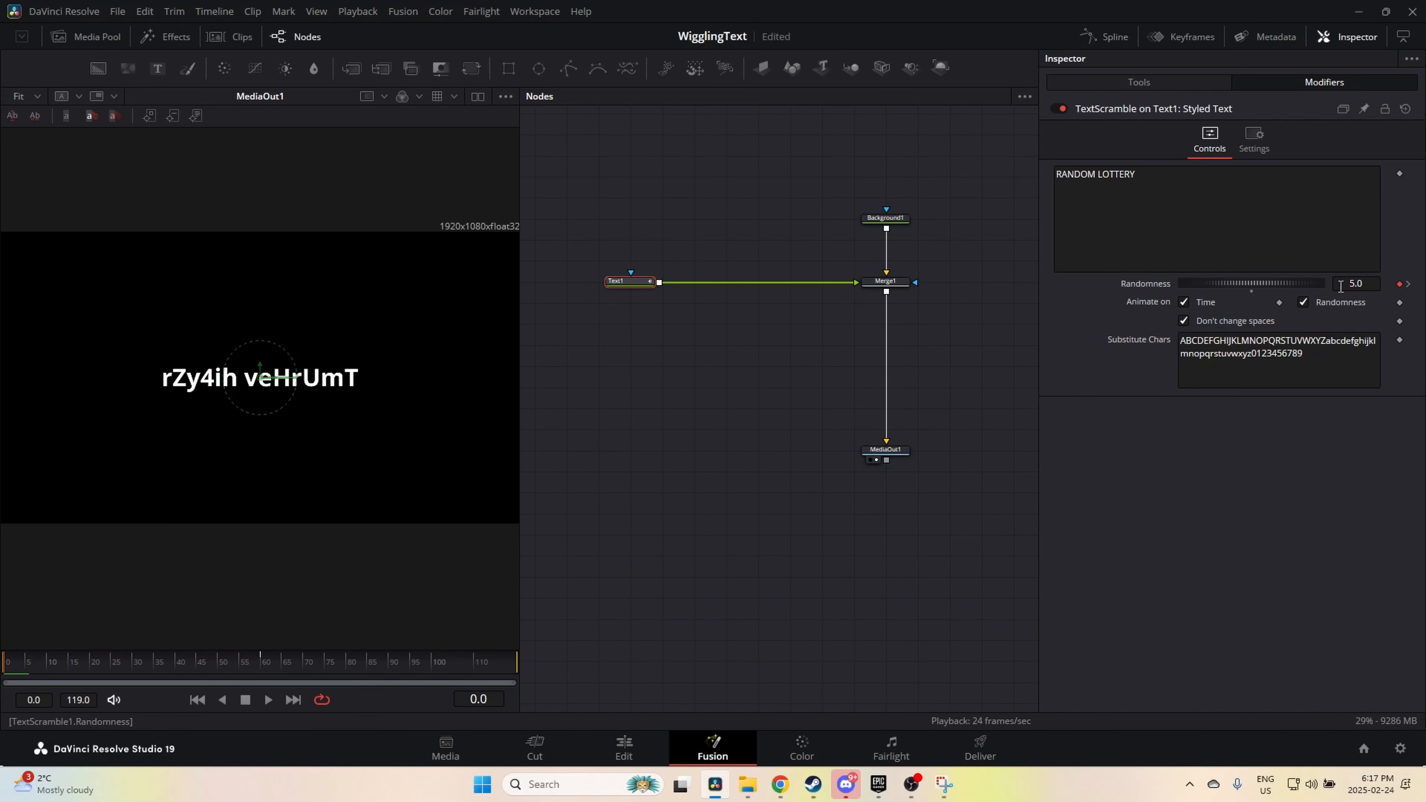
pyautogui.doubleClick(1353, 284)
pyautogui.write('1')
pyautogui.press('Return')
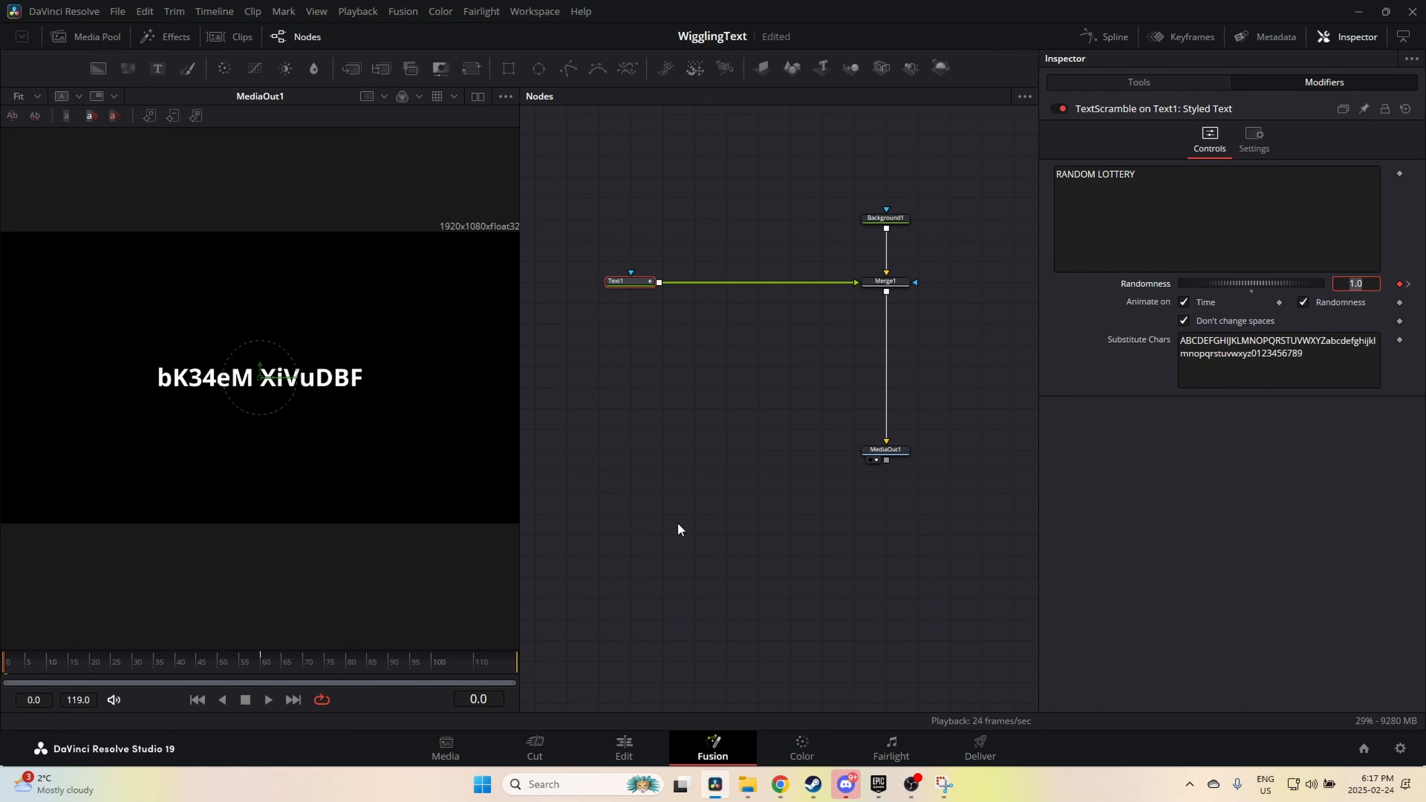
pyautogui.click(639, 581)
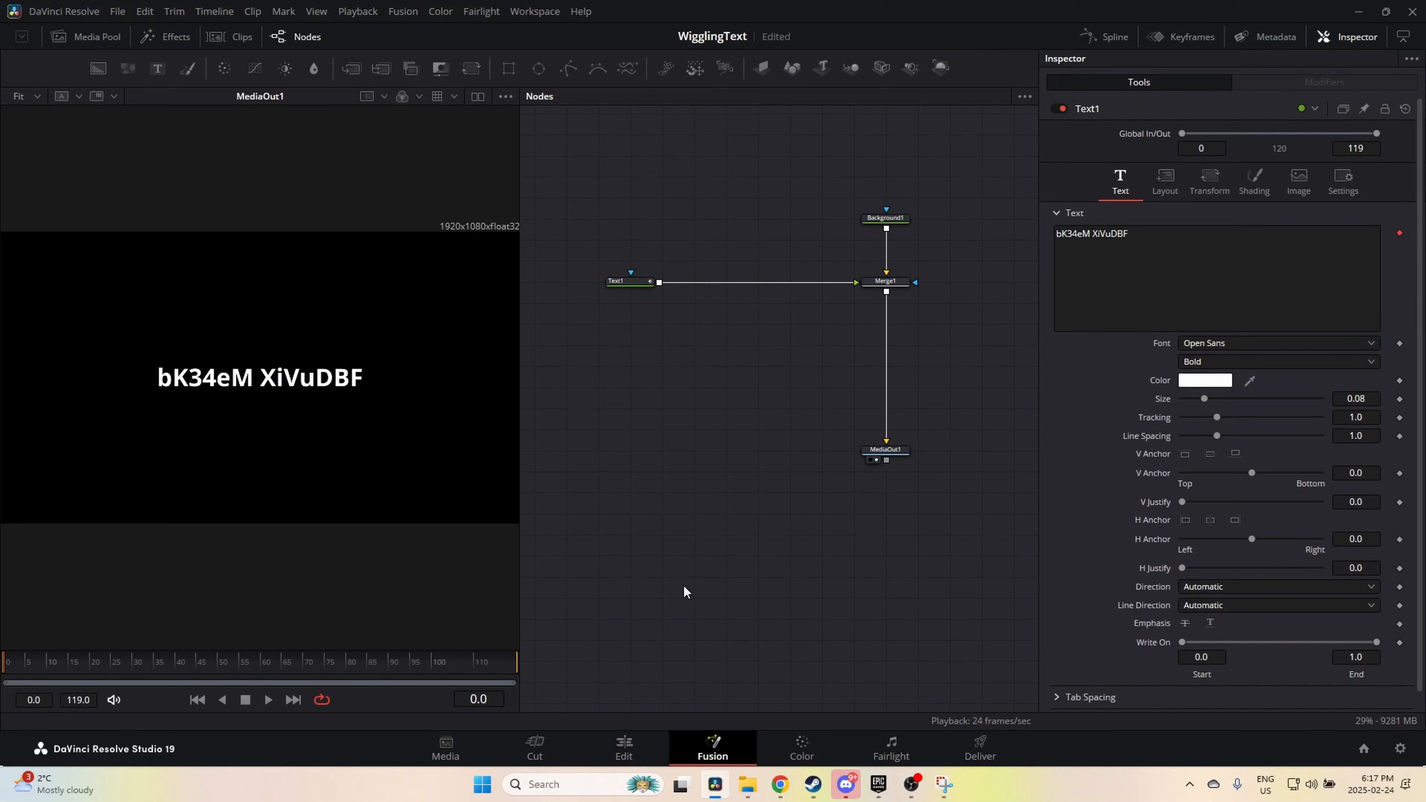
pyautogui.press('space')
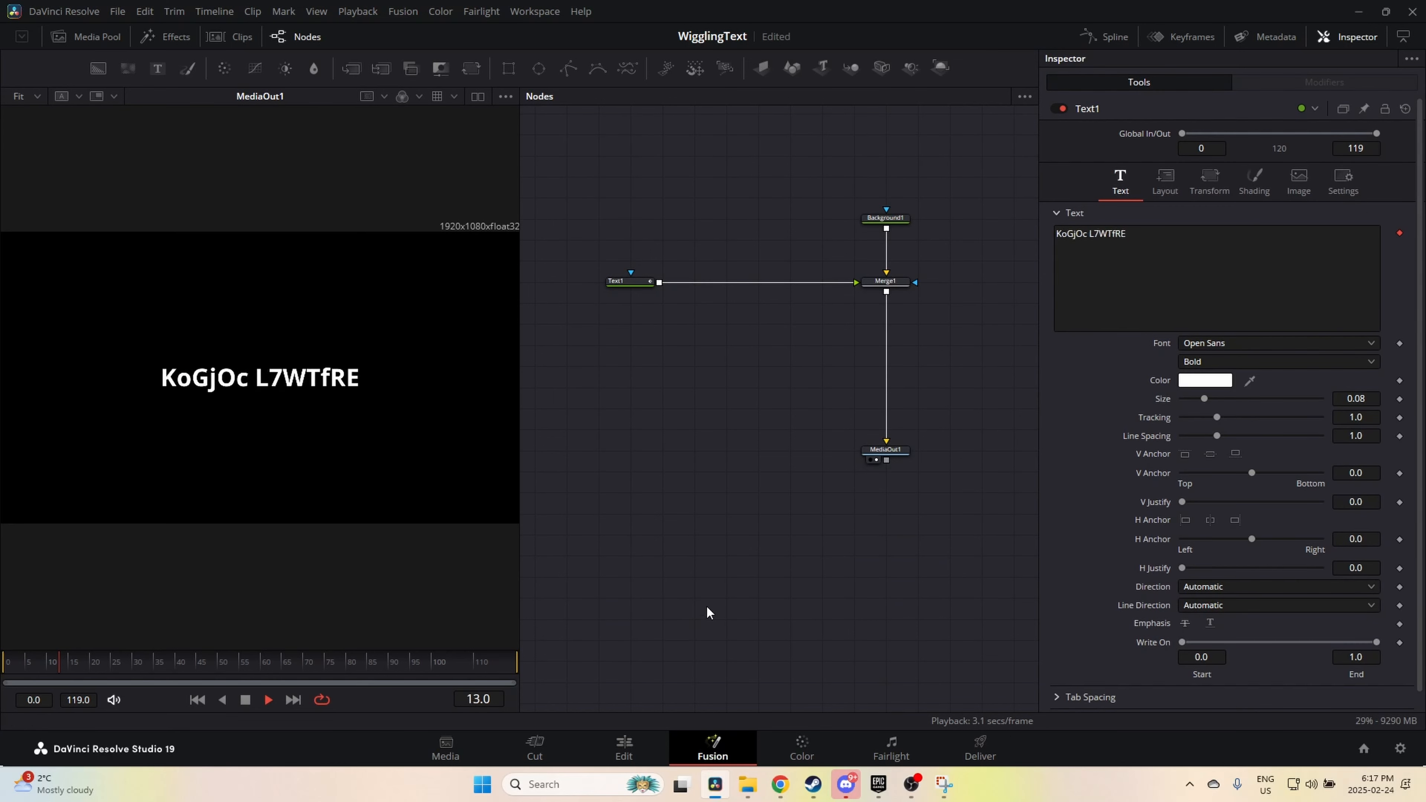
pyautogui.press('space')
# Step: Turn off Animate on Time in Text1's TextScramble modifier, preview the animation, and return to frame 0
pyautogui.click(629, 281)
pyautogui.click(1324, 81)
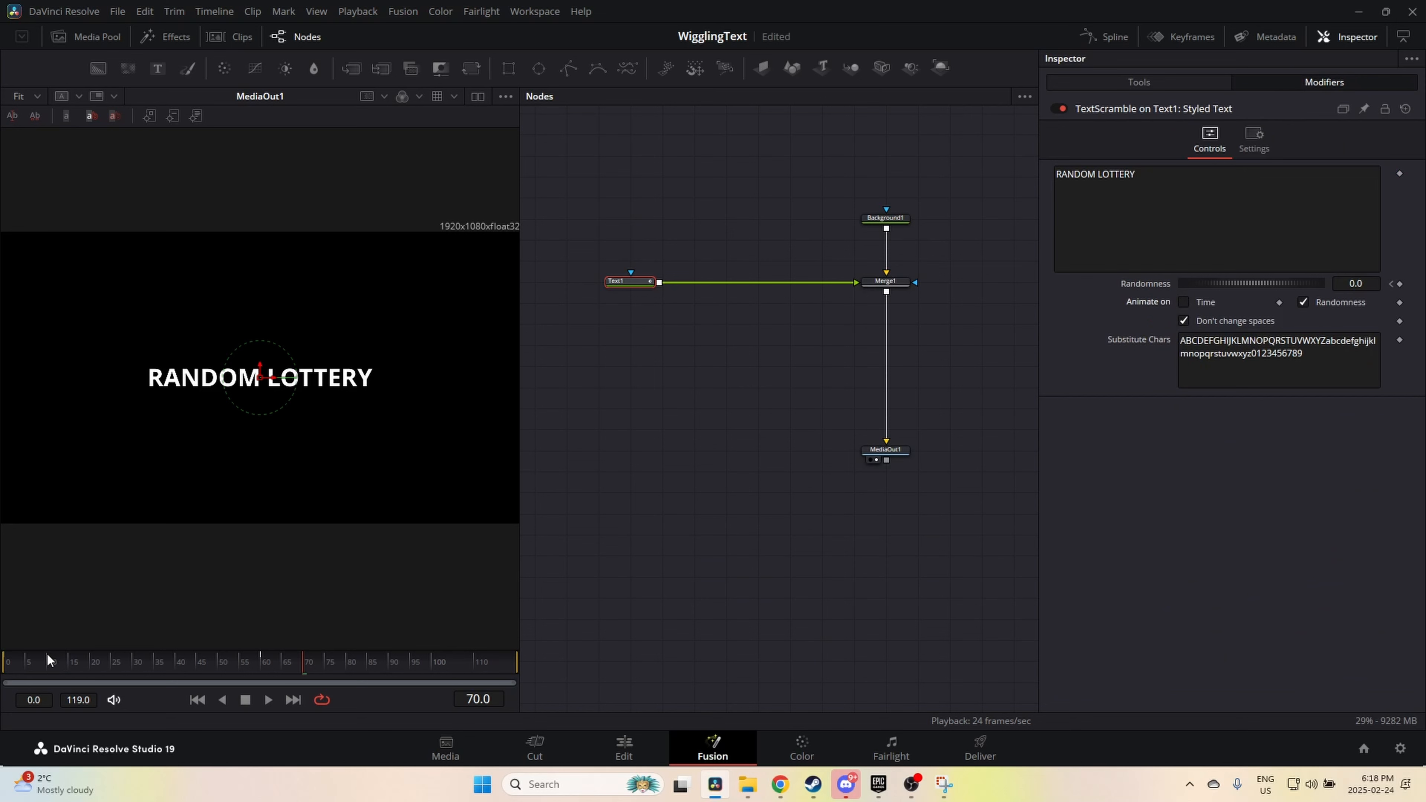
pyautogui.moveTo(47, 659); pyautogui.dragTo(2, 676)
pyautogui.press('space')
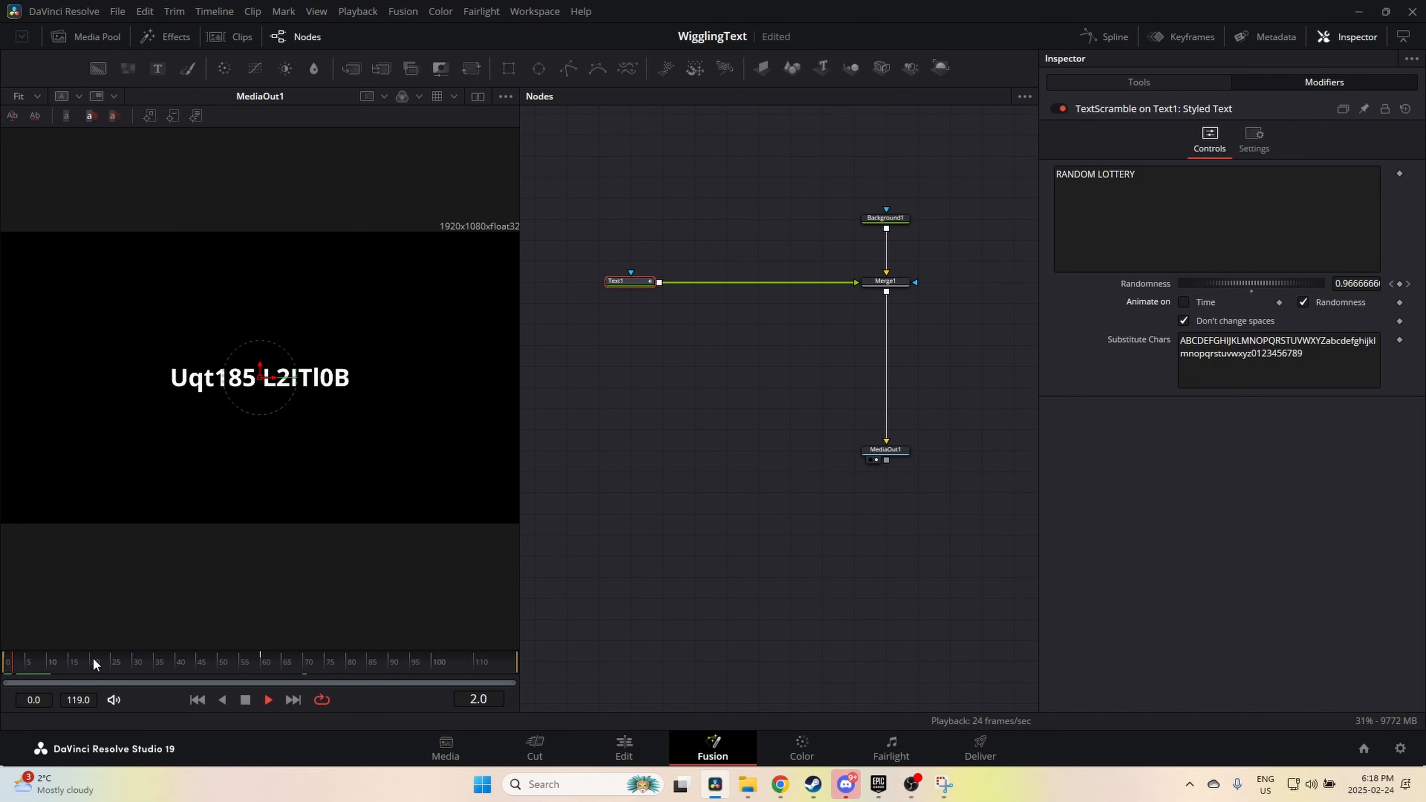
pyautogui.moveTo(92, 658); pyautogui.dragTo(155, 661)
pyautogui.click(198, 700)
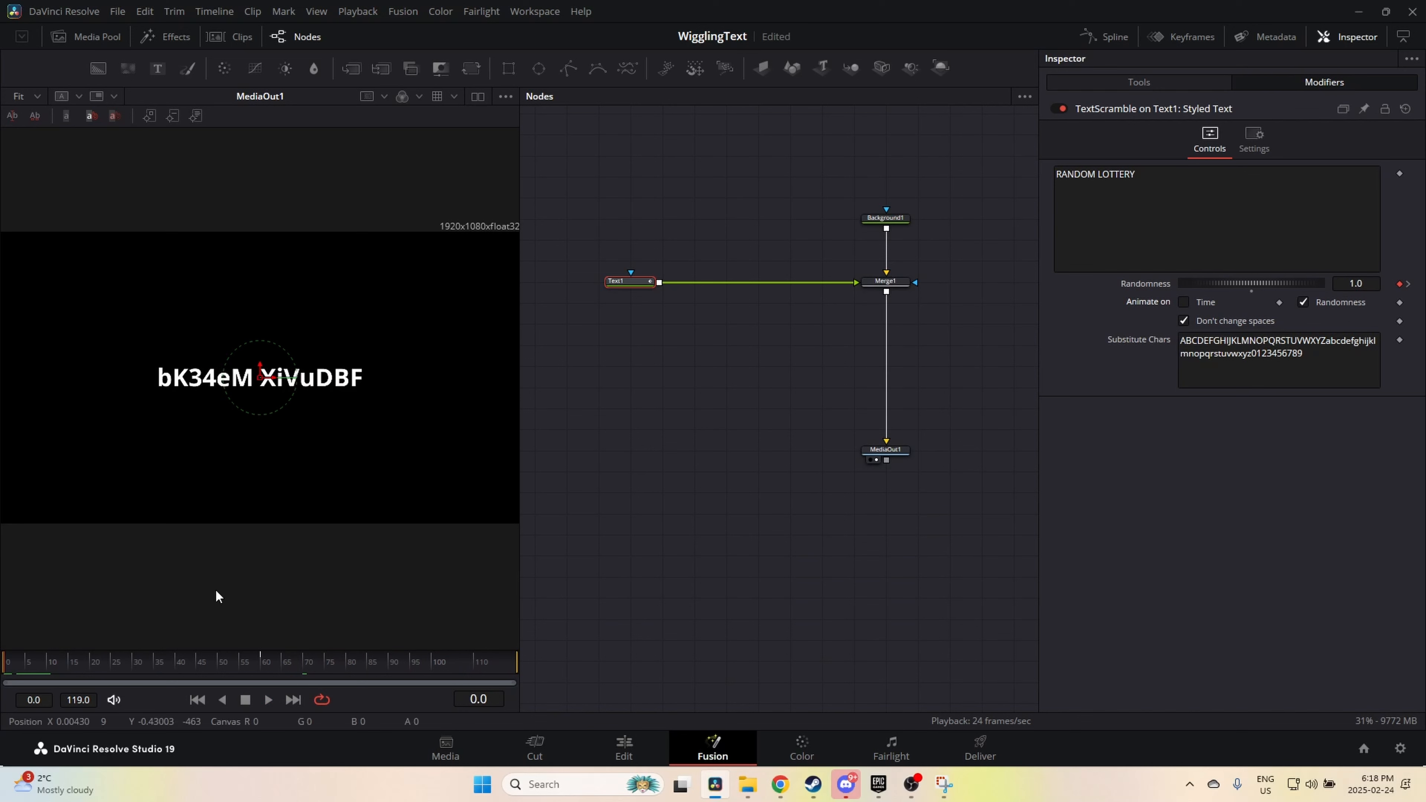
# Step: Turn Animate on Time back on for the TextScramble modifier and play the animation from frame 0
pyautogui.click(1185, 303)
pyautogui.moveTo(106, 663); pyautogui.dragTo(4, 663)
pyautogui.press('space')
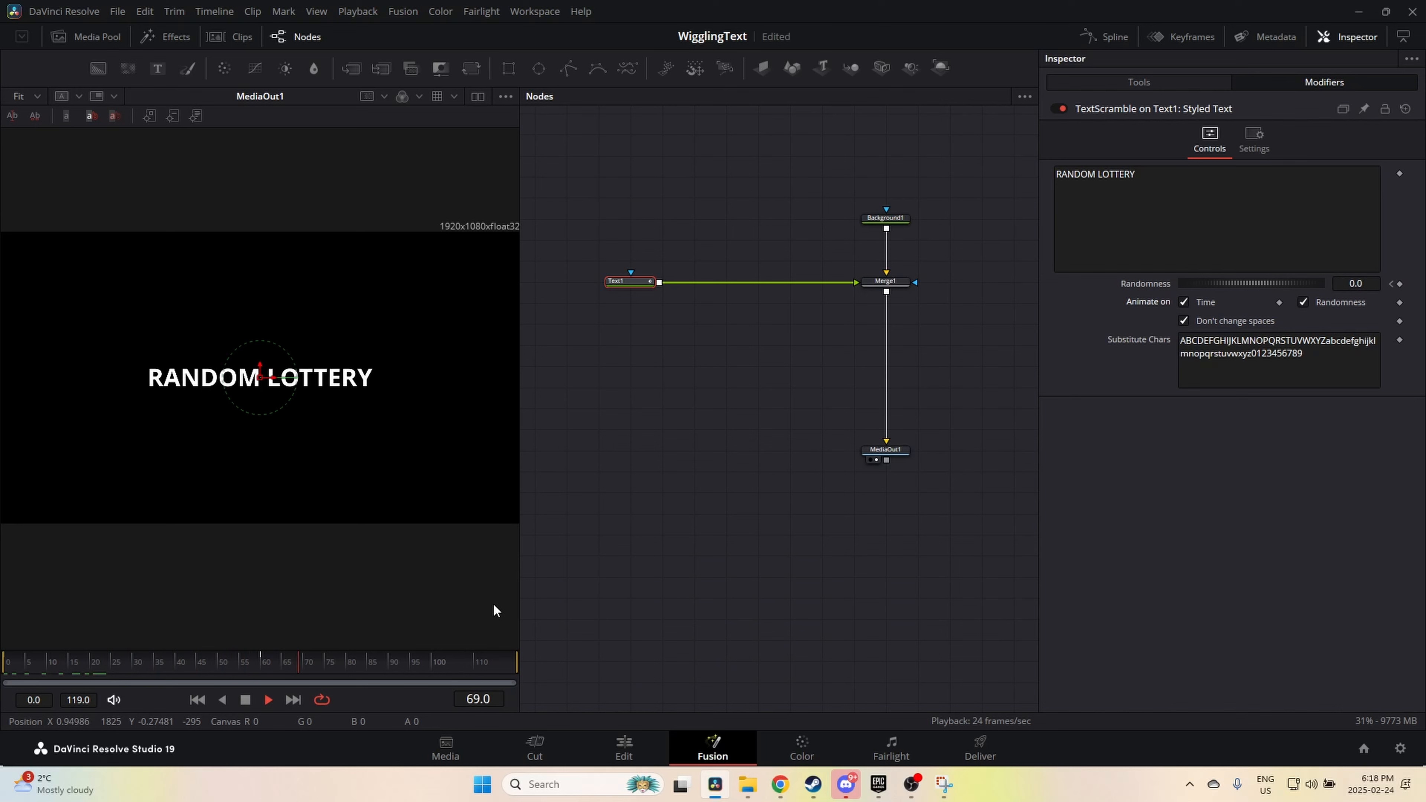
pyautogui.press('space')
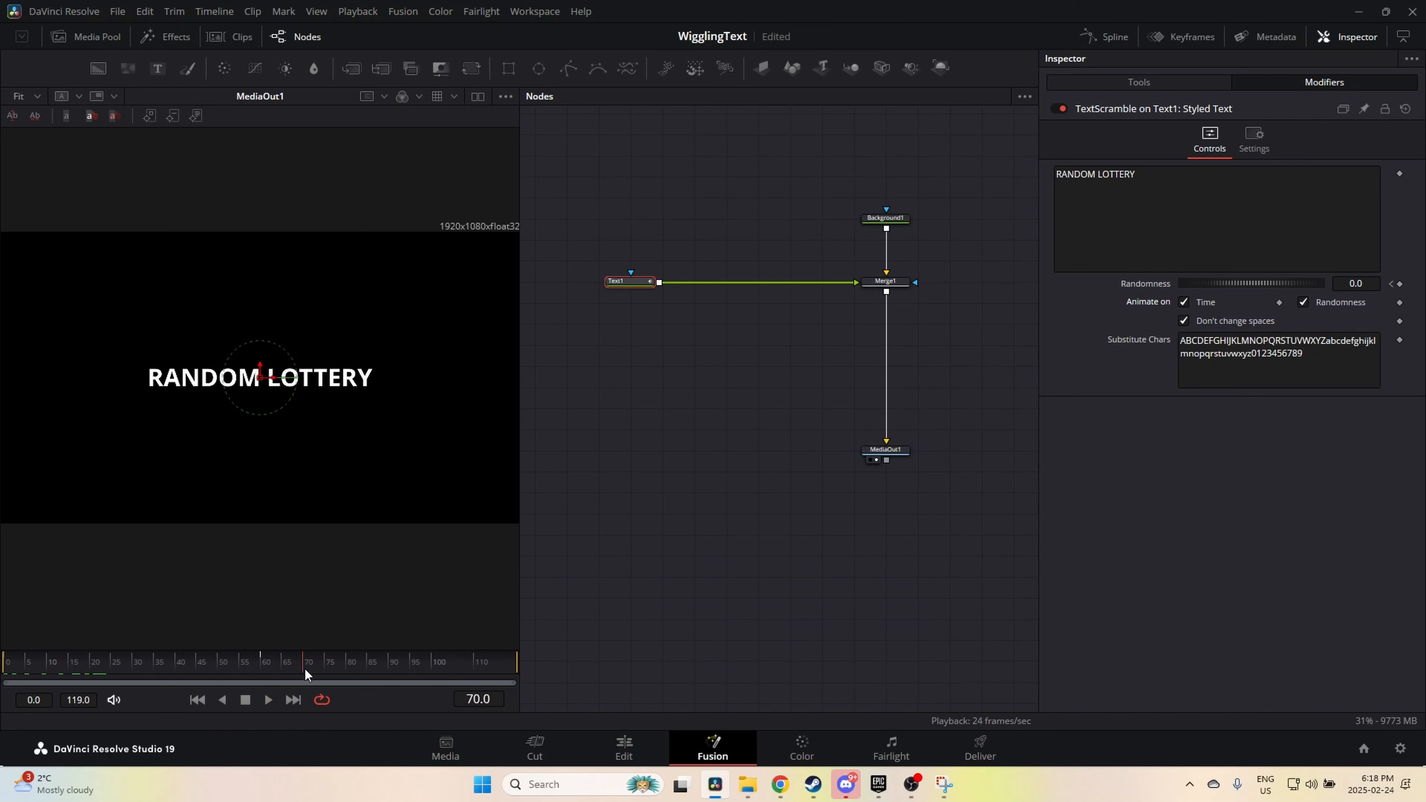
pyautogui.moveTo(307, 674); pyautogui.dragTo(248, 662)
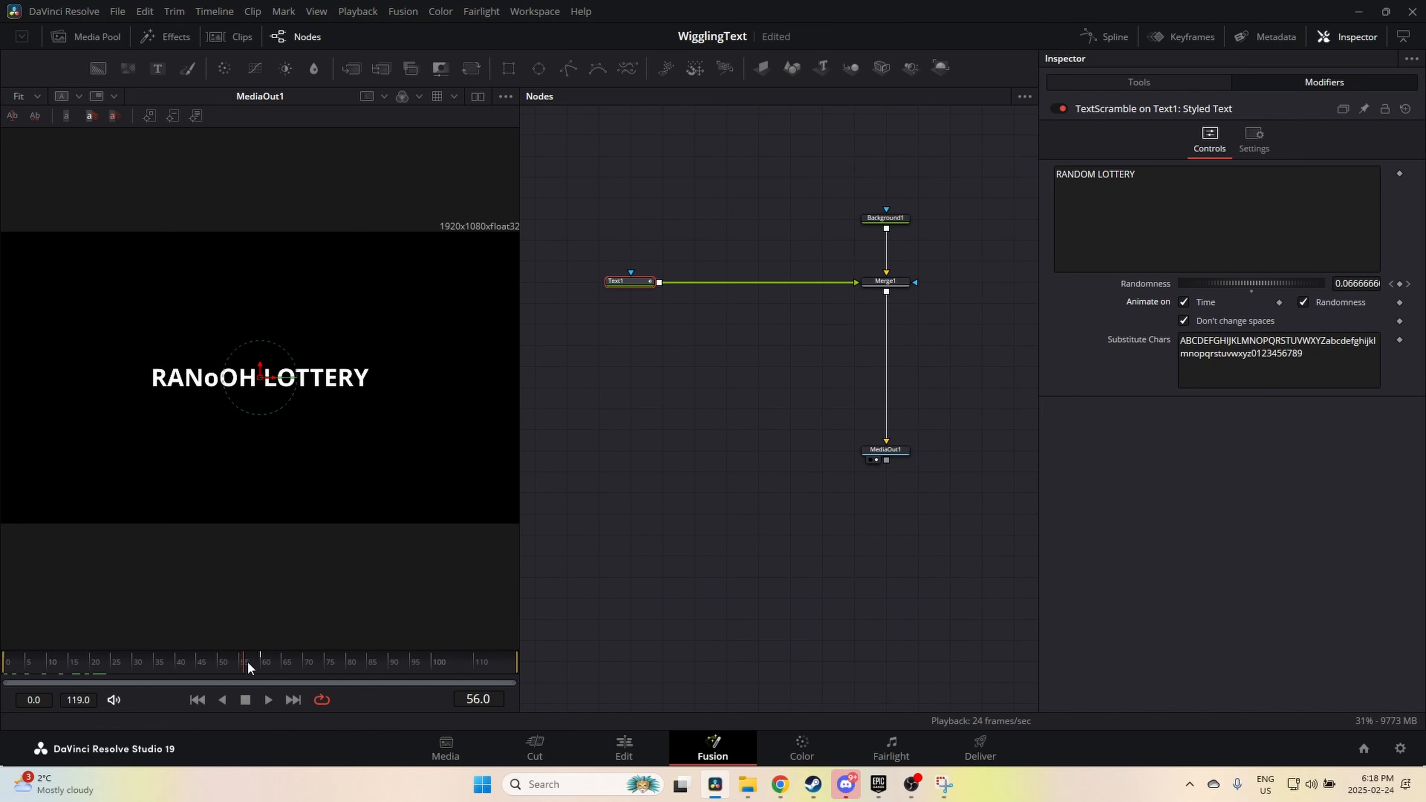
# Step: Smooth both keyframes of Text1's Randomness curve in the Spline editor, scaling the curve to fit, and close the editor
pyautogui.click(1120, 34)
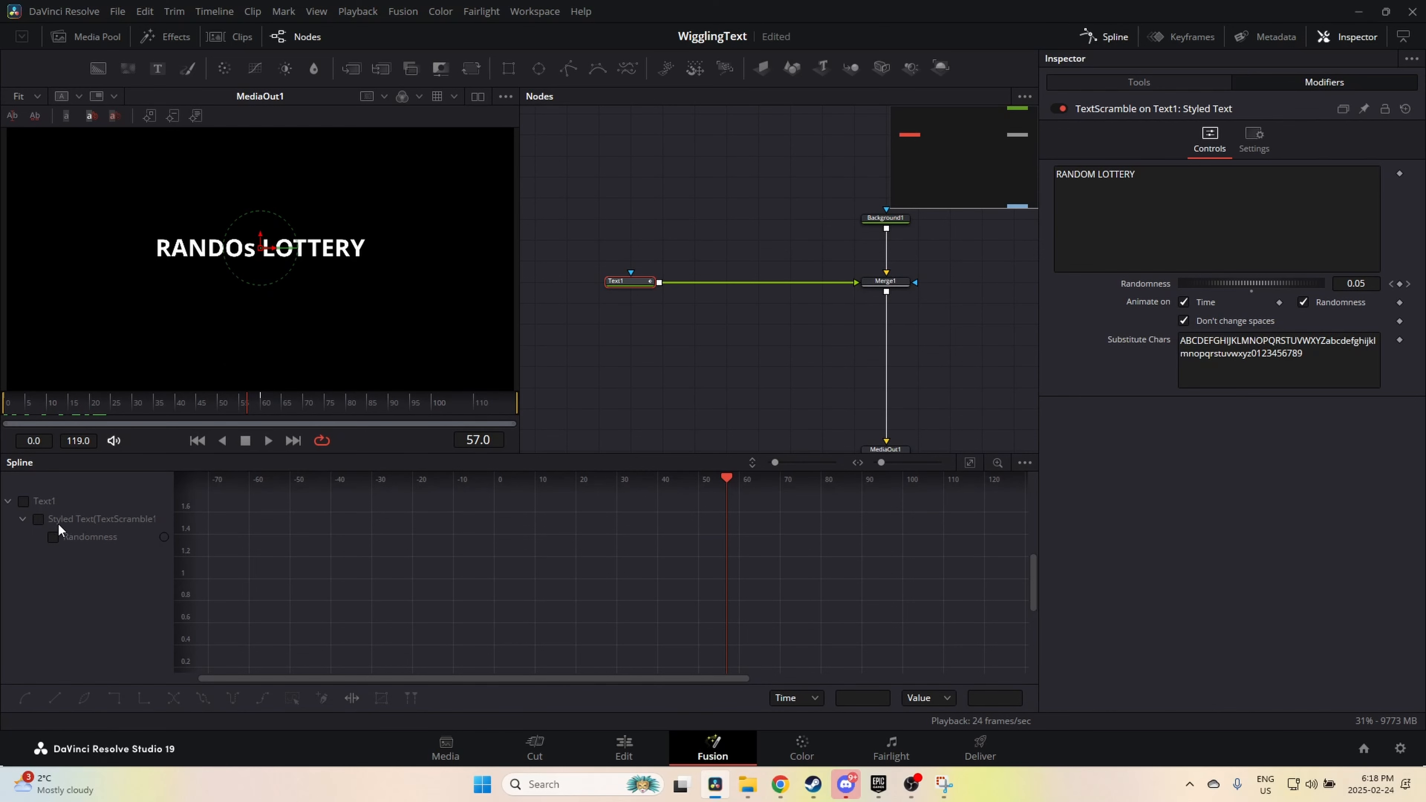
pyautogui.click(61, 535)
pyautogui.scroll(-2, 598, 536)
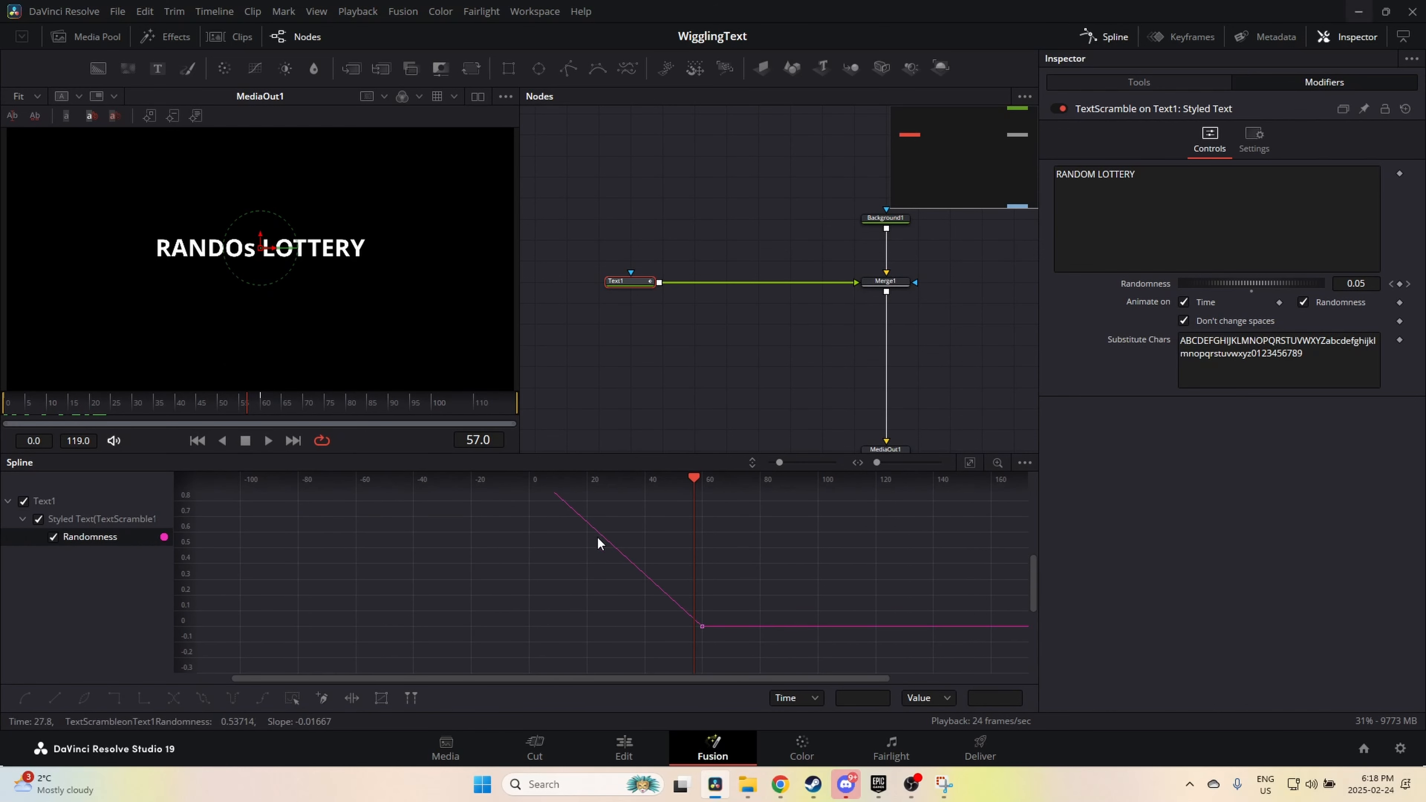
pyautogui.rightClick(545, 565)
pyautogui.moveTo(606, 15)
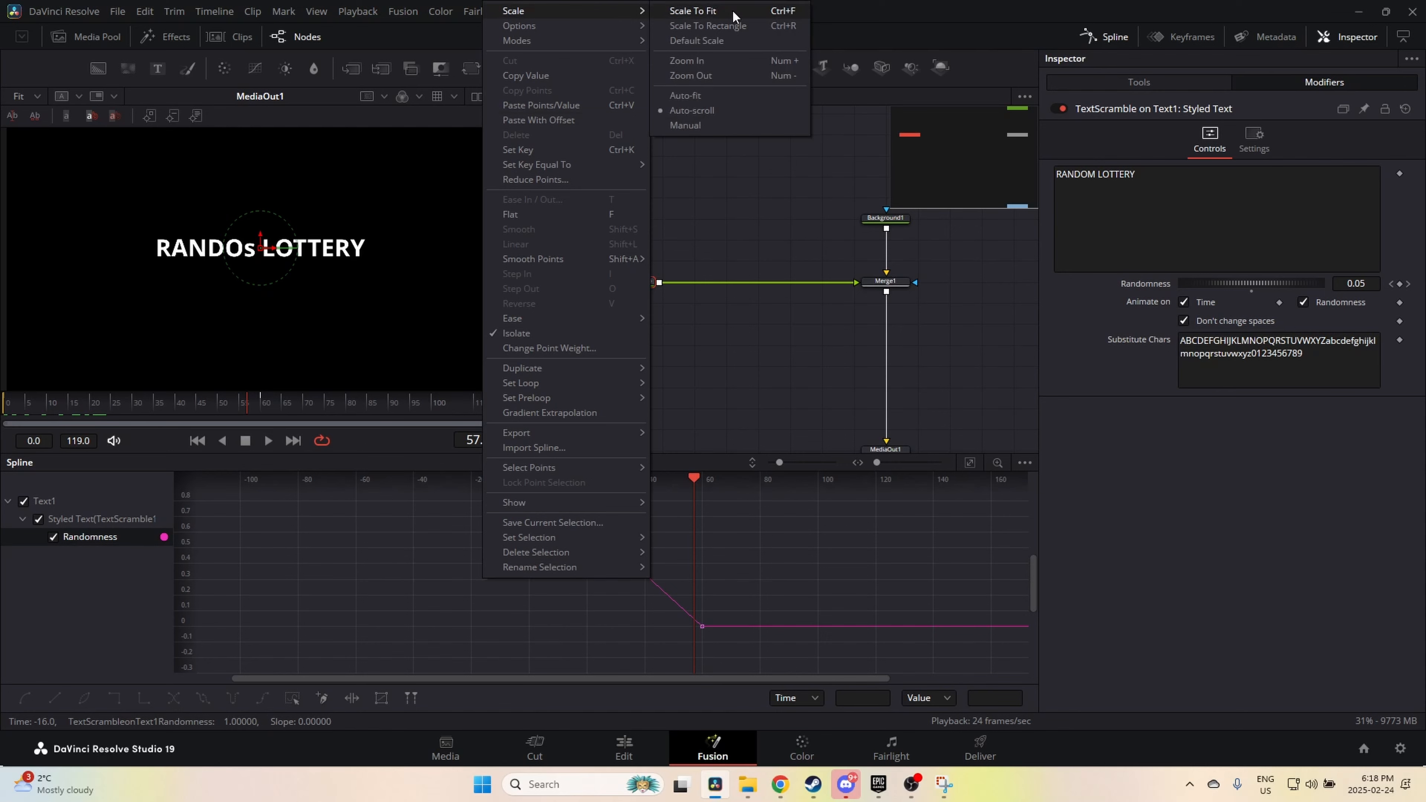
pyautogui.click(693, 11)
pyautogui.moveTo(325, 496); pyautogui.dragTo(878, 667)
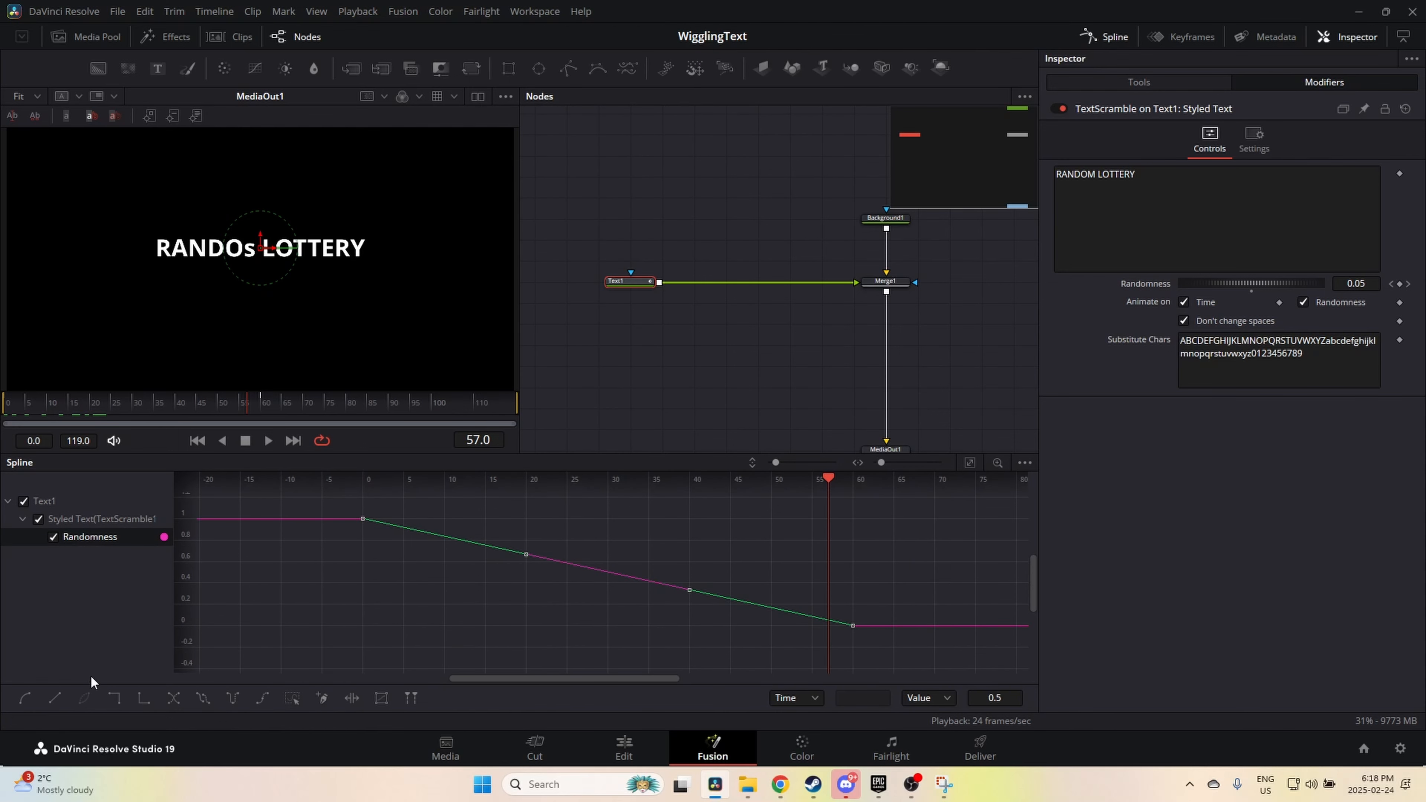
pyautogui.click(26, 699)
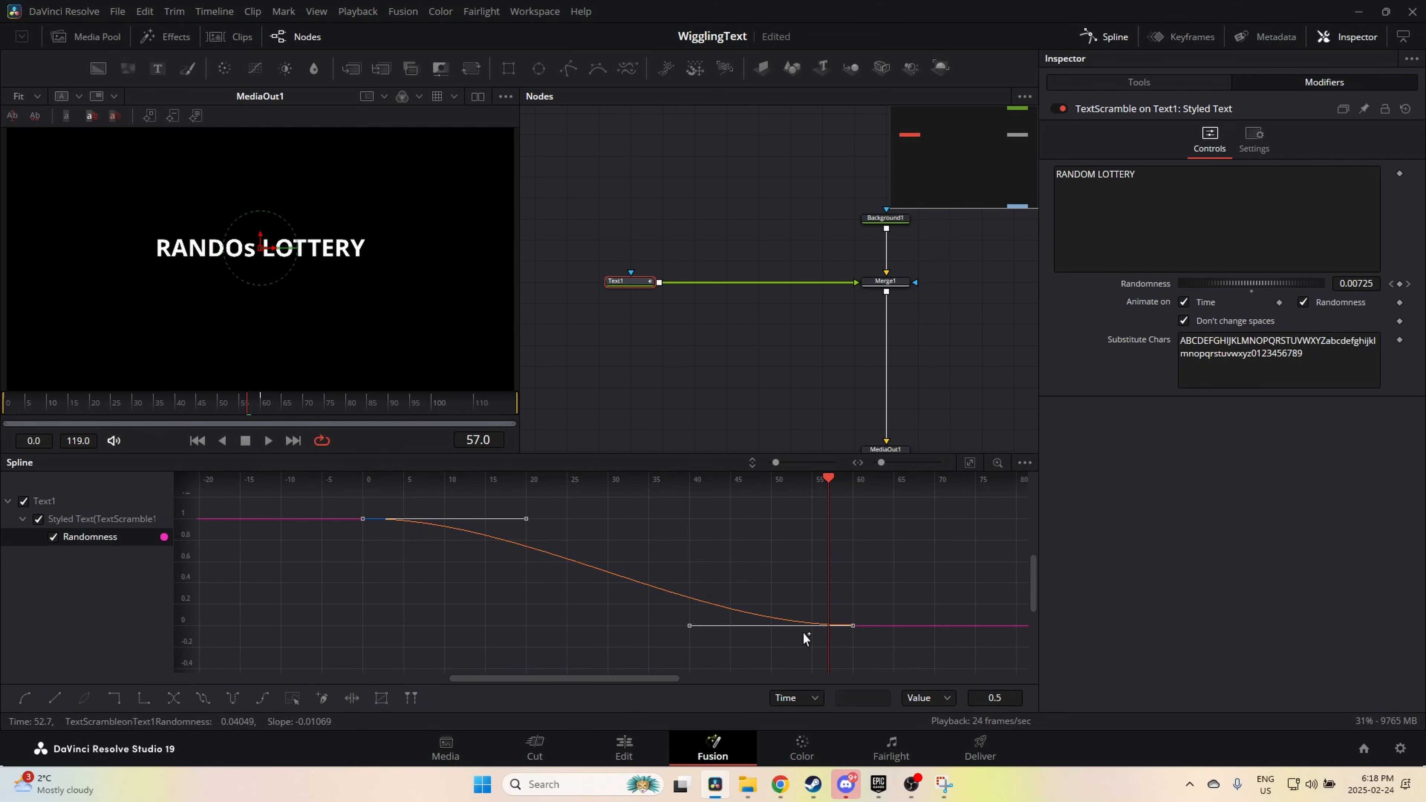
pyautogui.click(1109, 38)
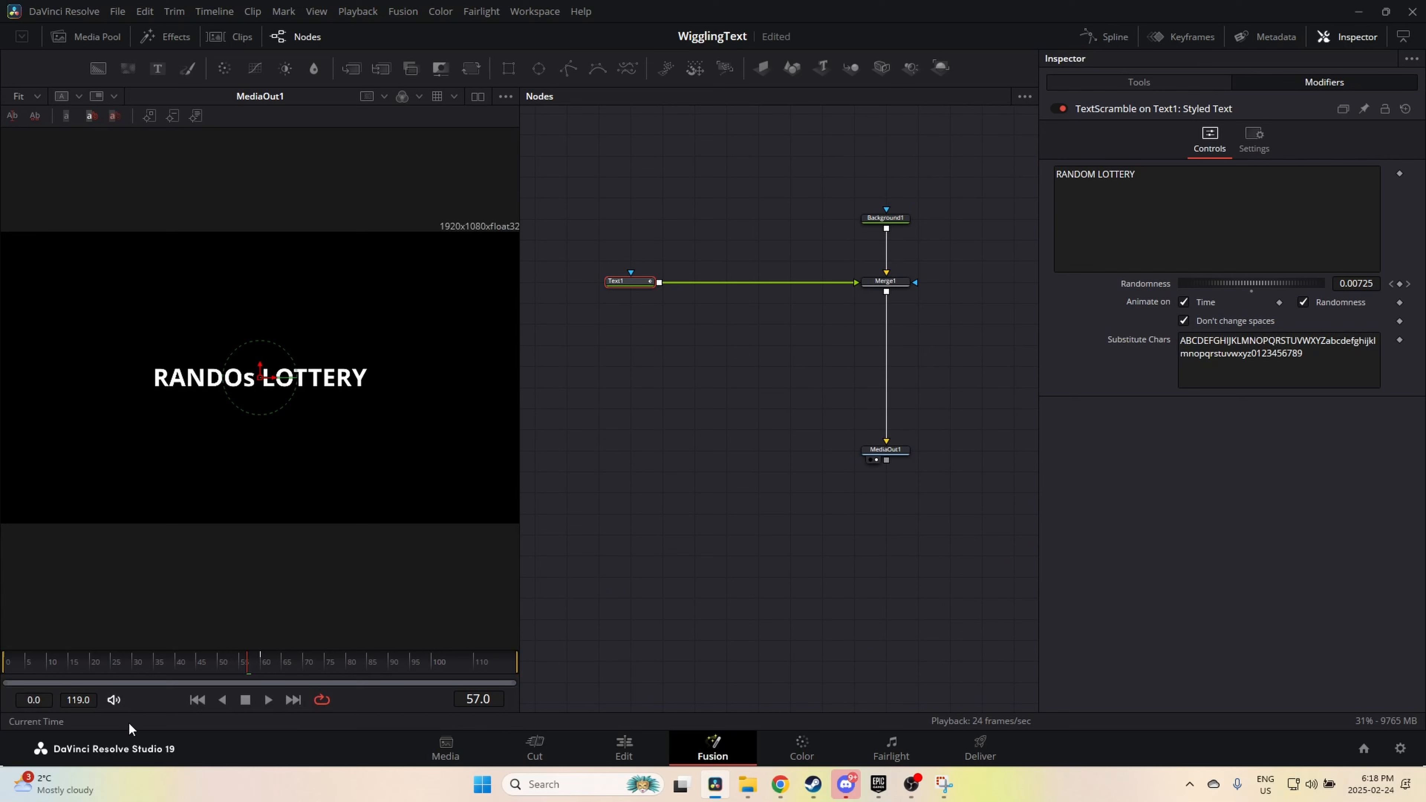
# Step: Play the scramble animation from frame 0 and stop playback after the text has resolved
pyautogui.moveTo(59, 659); pyautogui.dragTo(2, 668)
pyautogui.press('space')
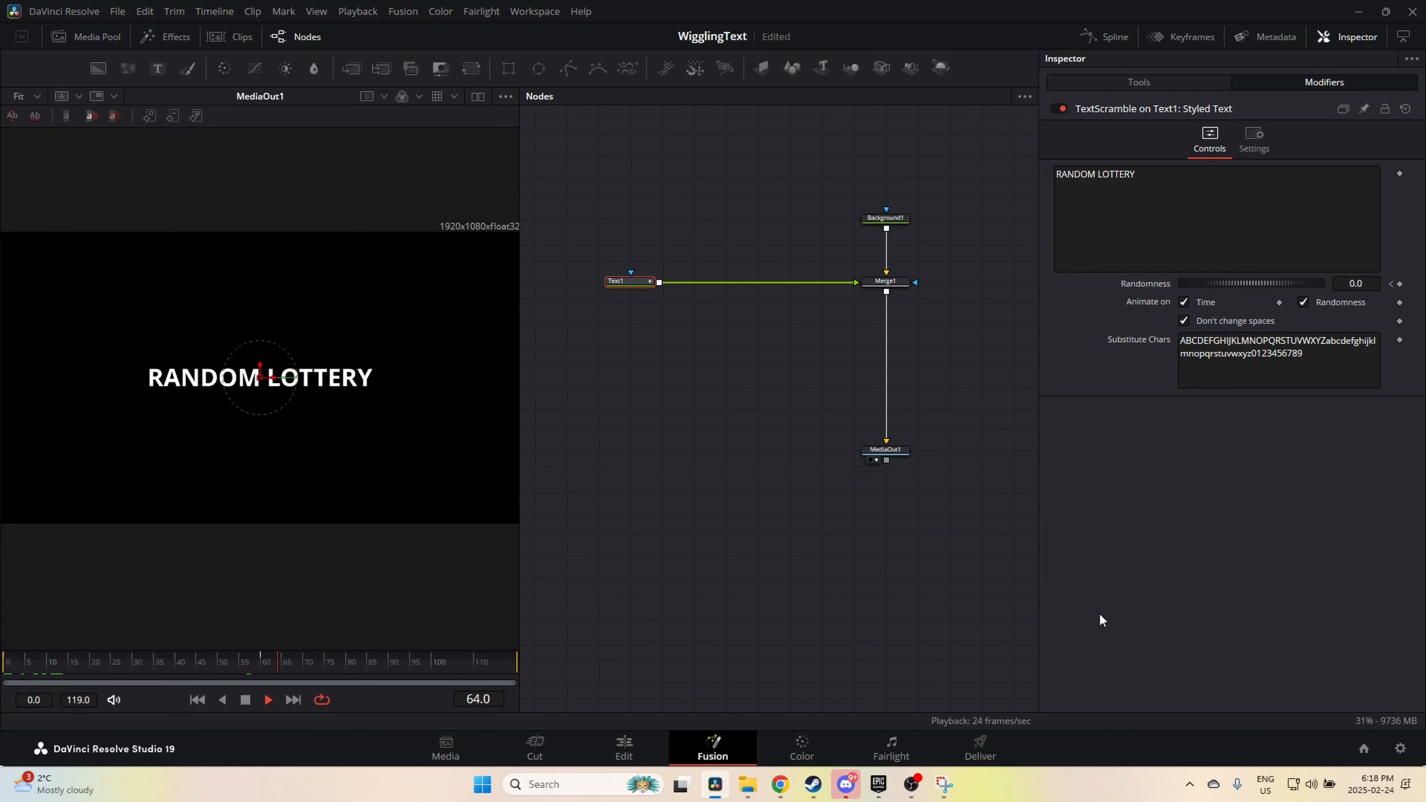
pyautogui.press('space')
# Step: Add a Randomness keyframe of 0.02 at frame 50 in Text1's TextScramble modifier and scrub through the frames around it
pyautogui.moveTo(278, 677); pyautogui.dragTo(220, 676)
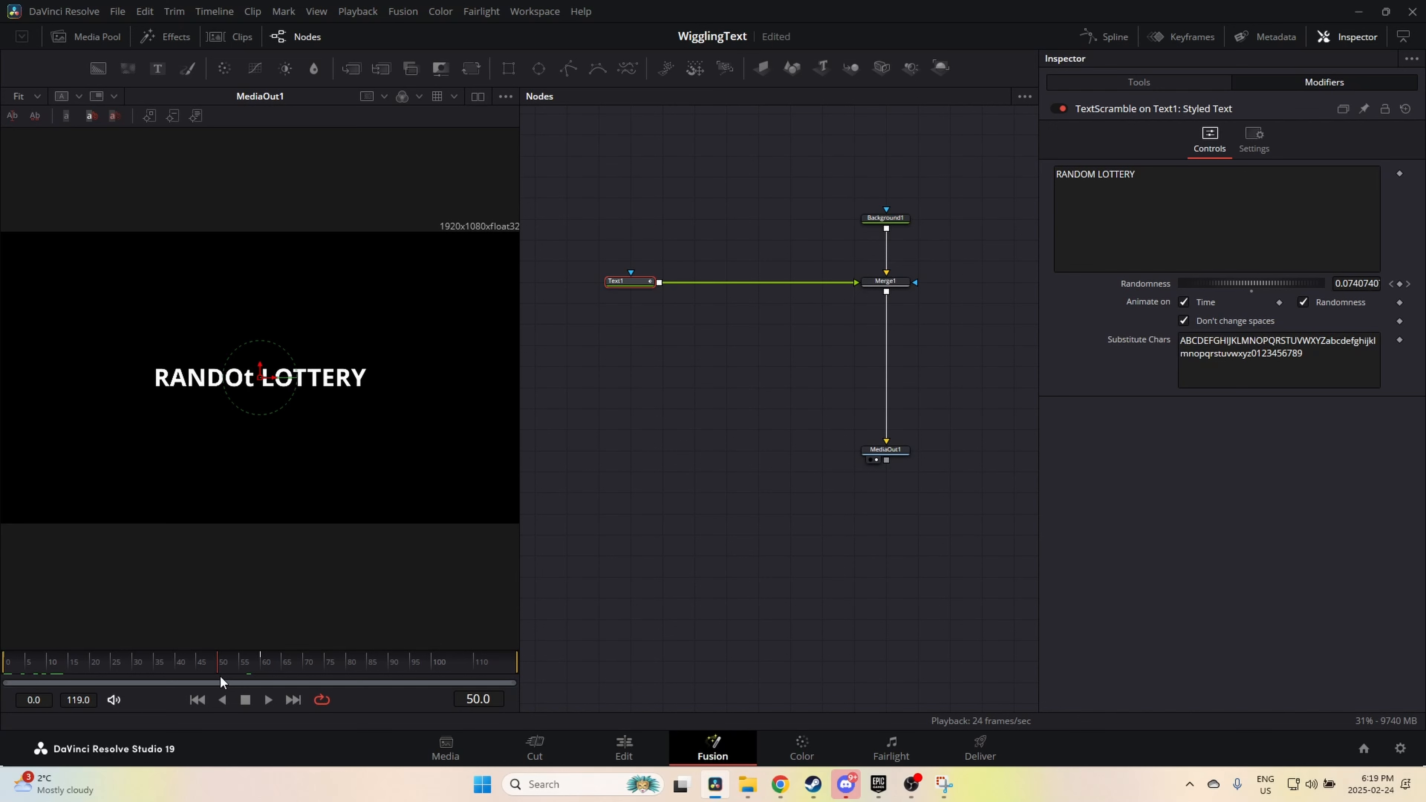
pyautogui.click(1353, 284)
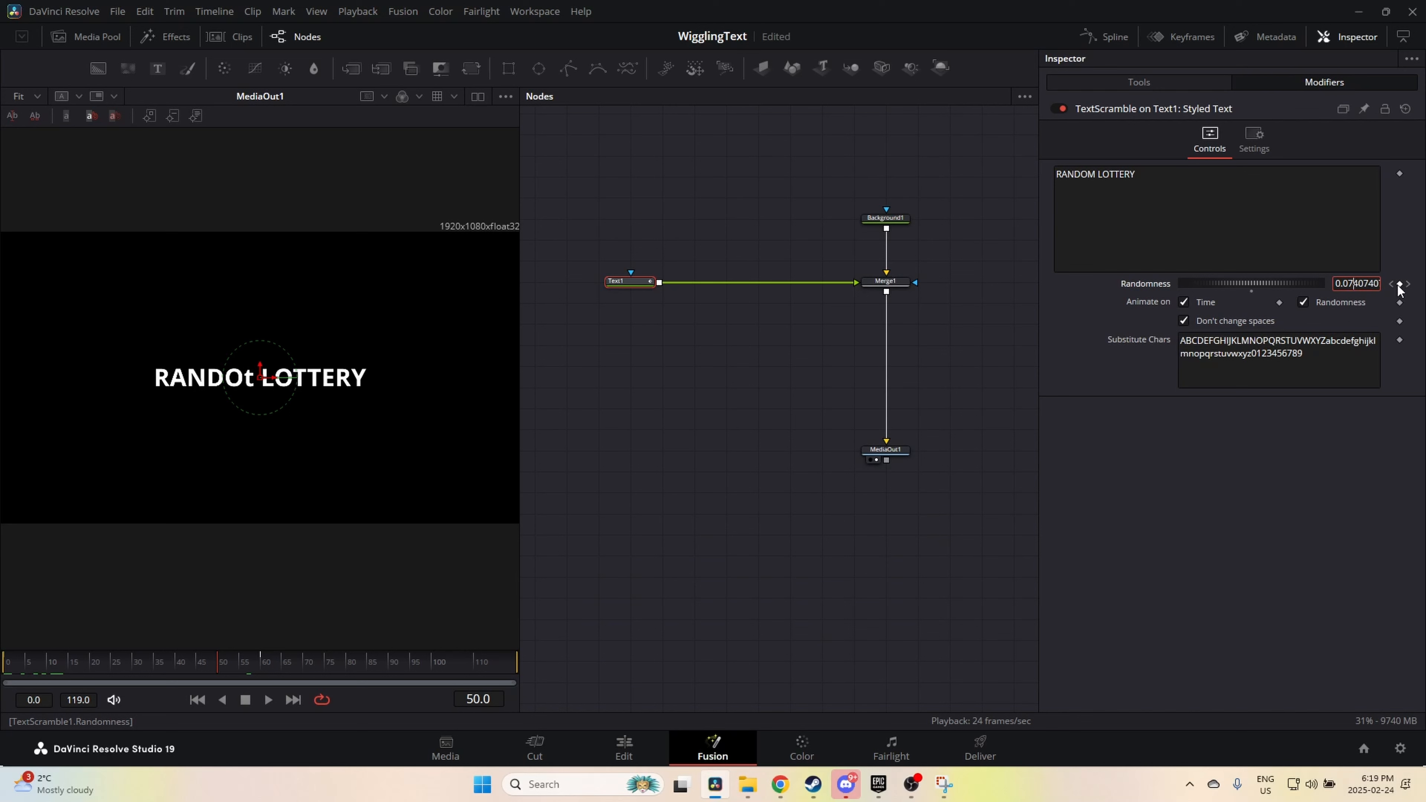
pyautogui.click(1400, 286)
pyautogui.click(1351, 285)
pyautogui.hotkey('shift', 'End')
pyautogui.press('Delete')
pyautogui.press('Return')
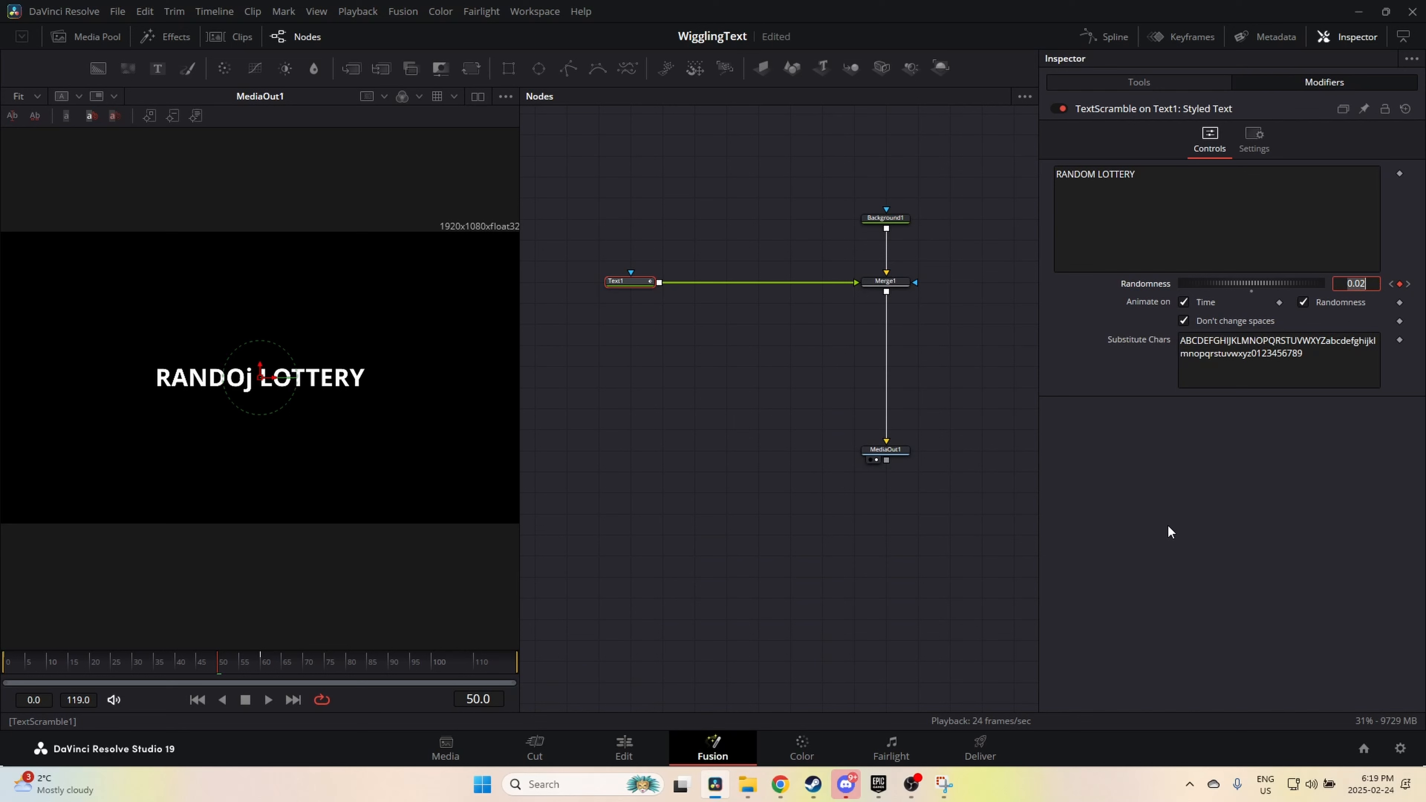
pyautogui.click(395, 697)
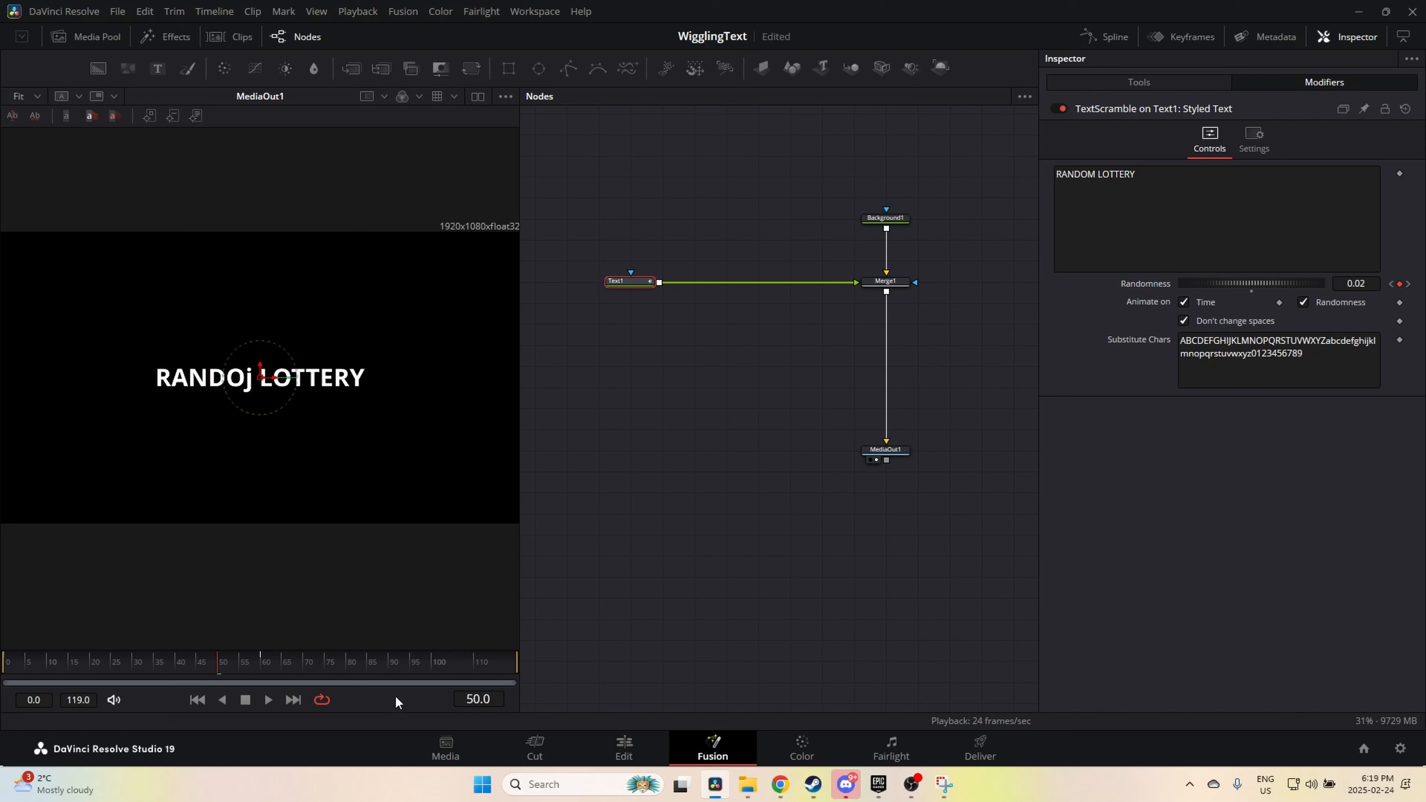
pyautogui.moveTo(219, 664)
pyautogui.mouseDown()
pyautogui.moveTo(261, 663)
pyautogui.moveTo(212, 663)
pyautogui.moveTo(241, 678)
pyautogui.mouseUp()
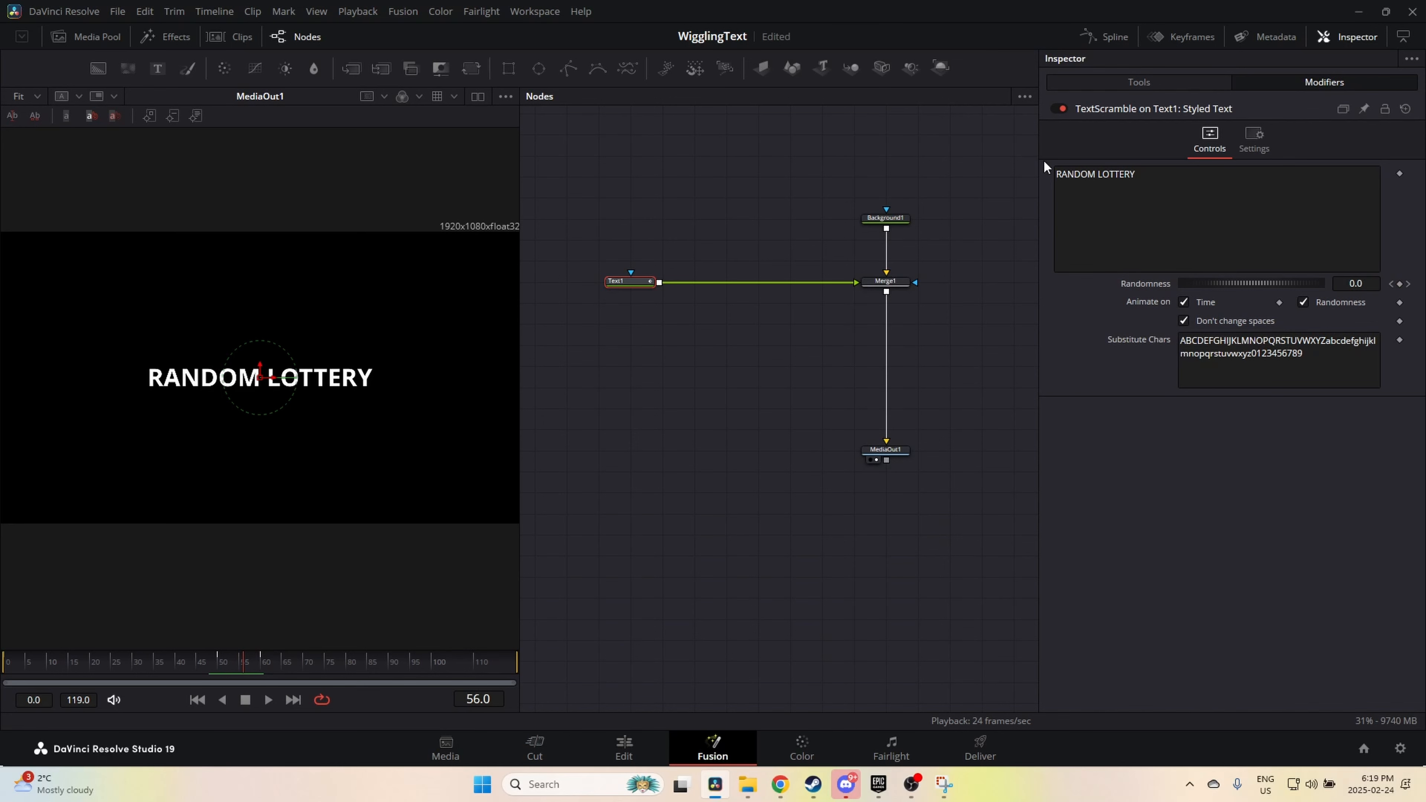
# Step: Smooth all keyframes of Text1's Randomness curve in the Spline editor and clear the selection
pyautogui.click(1122, 36)
pyautogui.moveTo(907, 666); pyautogui.dragTo(263, 519)
pyautogui.click(30, 702)
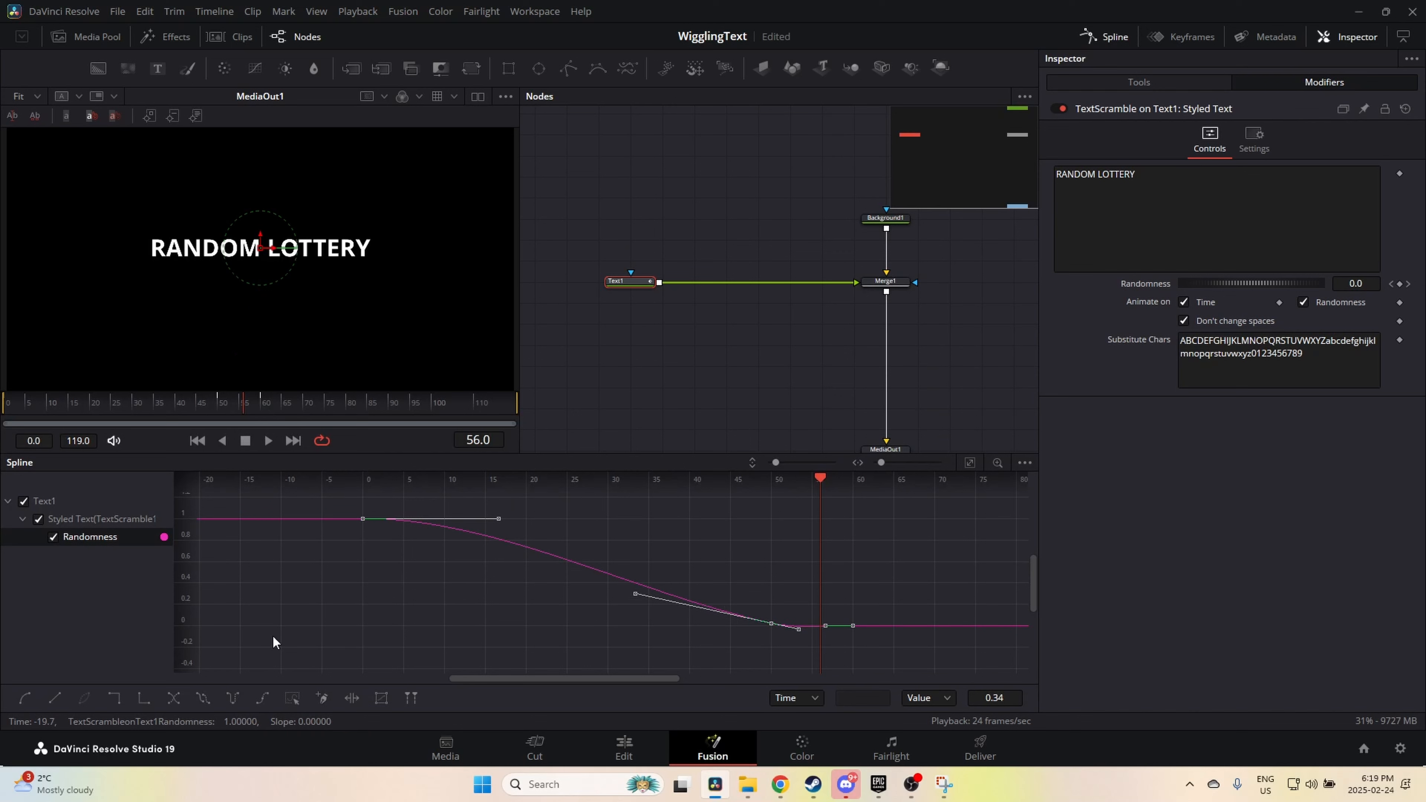
pyautogui.click(641, 527)
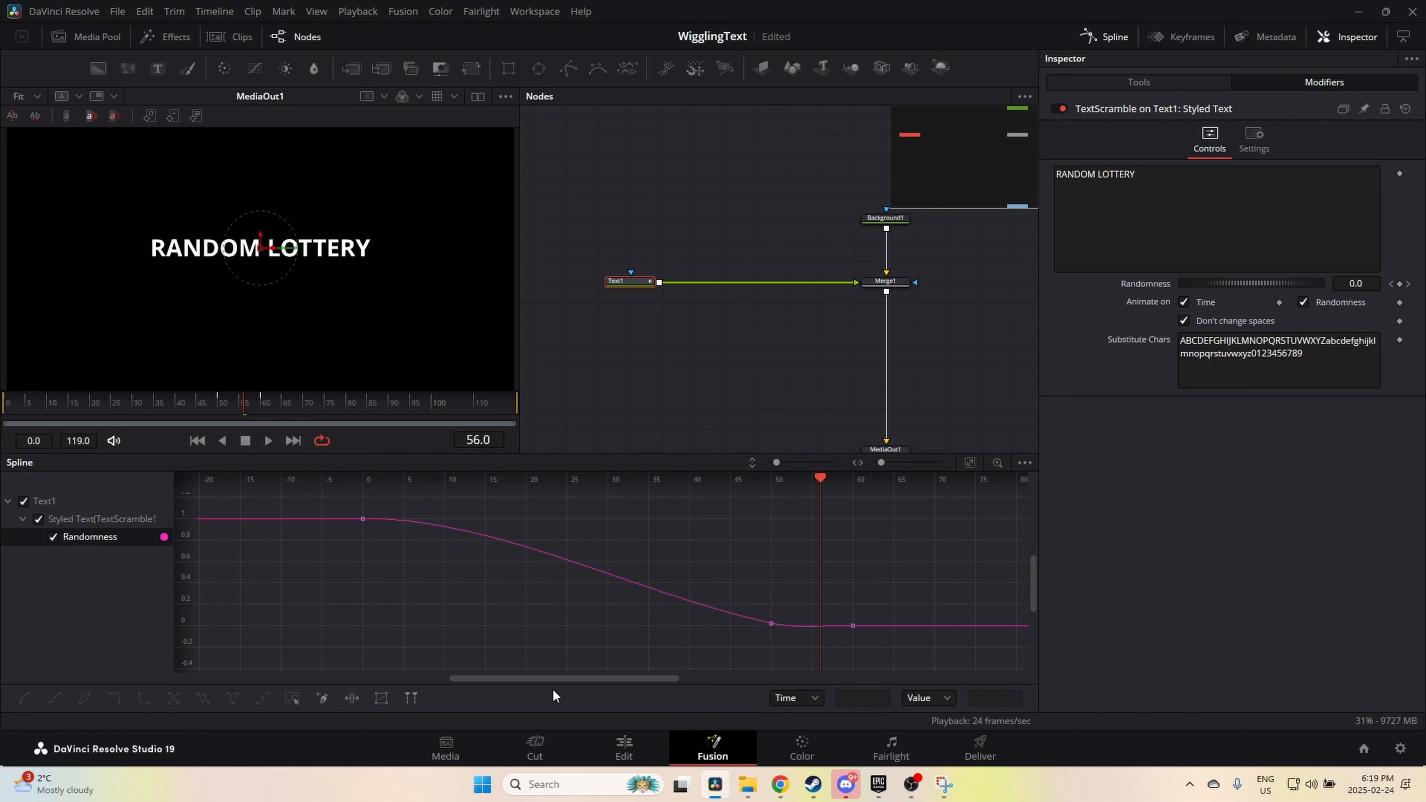
# Step: Return to the Edit page and play the RANDOM LOTTERY composition from its start on the timeline
pyautogui.click(1139, 81)
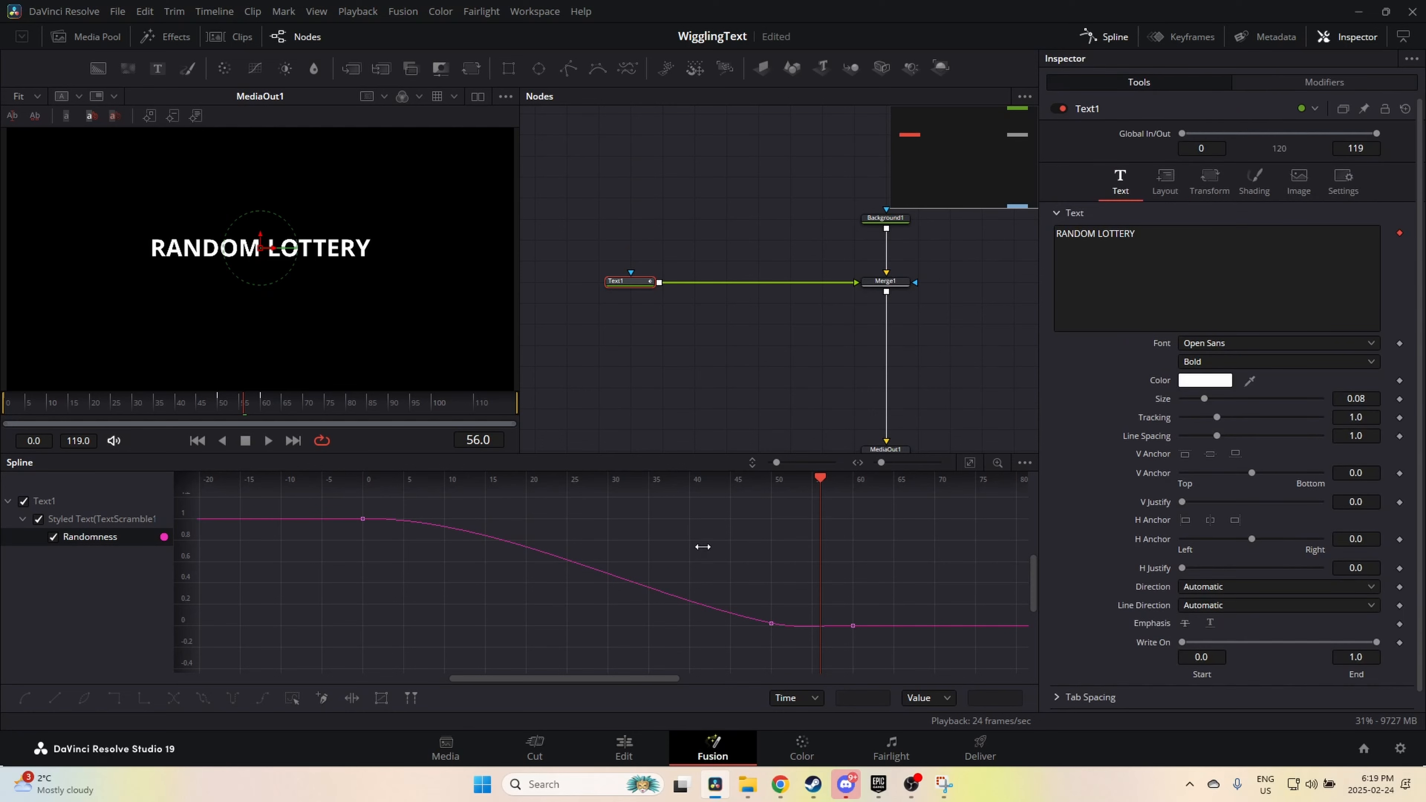
pyautogui.click(627, 747)
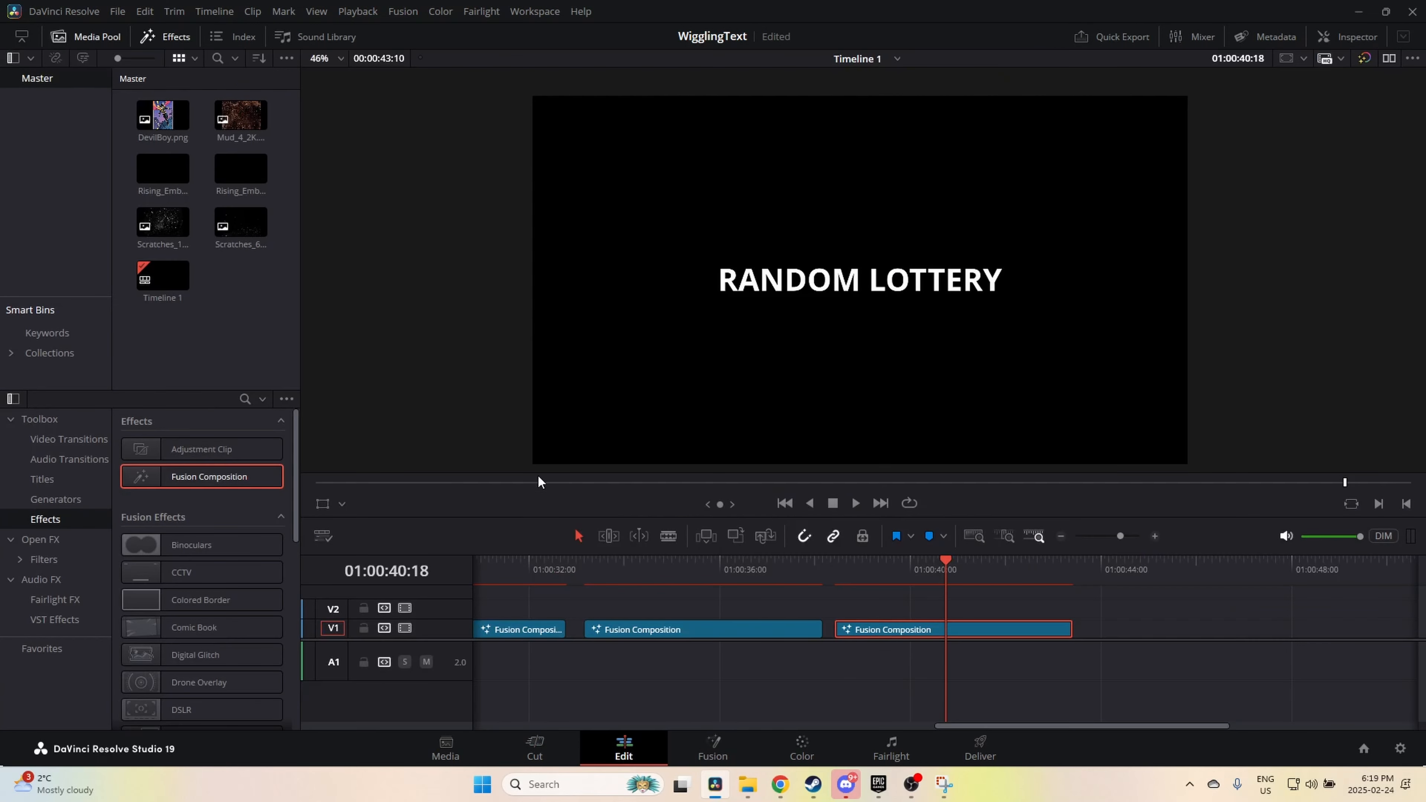
pyautogui.click(839, 564)
pyautogui.press('space')
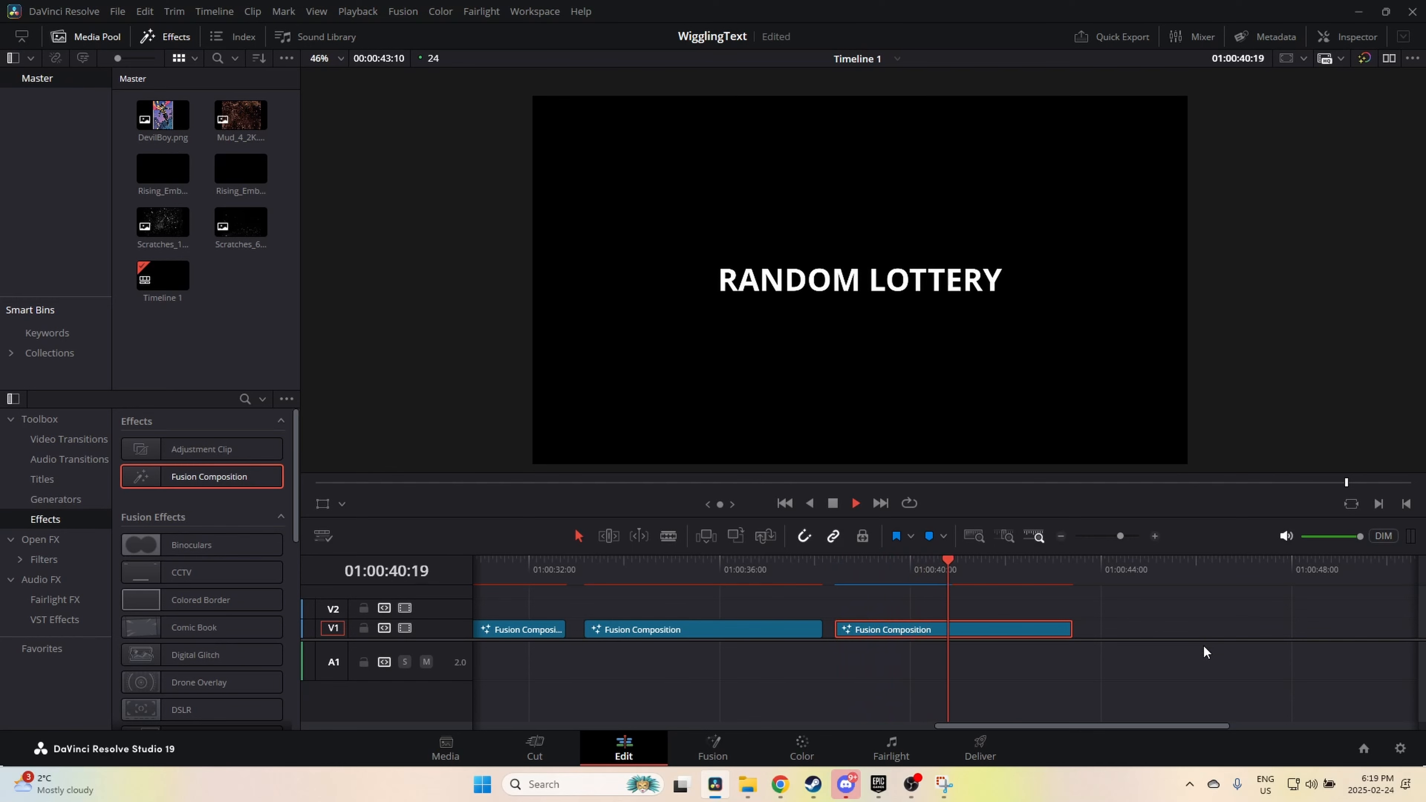
pyautogui.press('space')
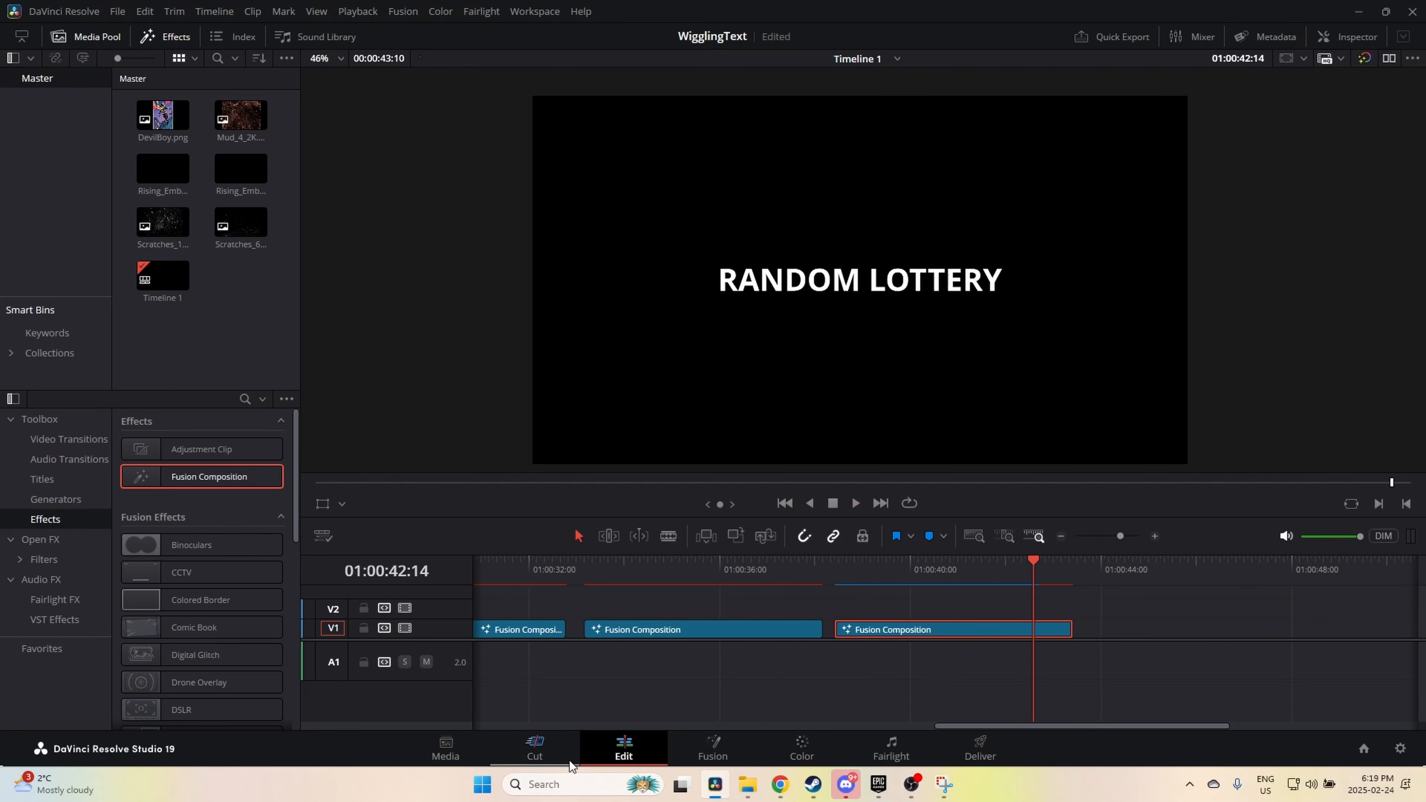
pyautogui.click(548, 762)
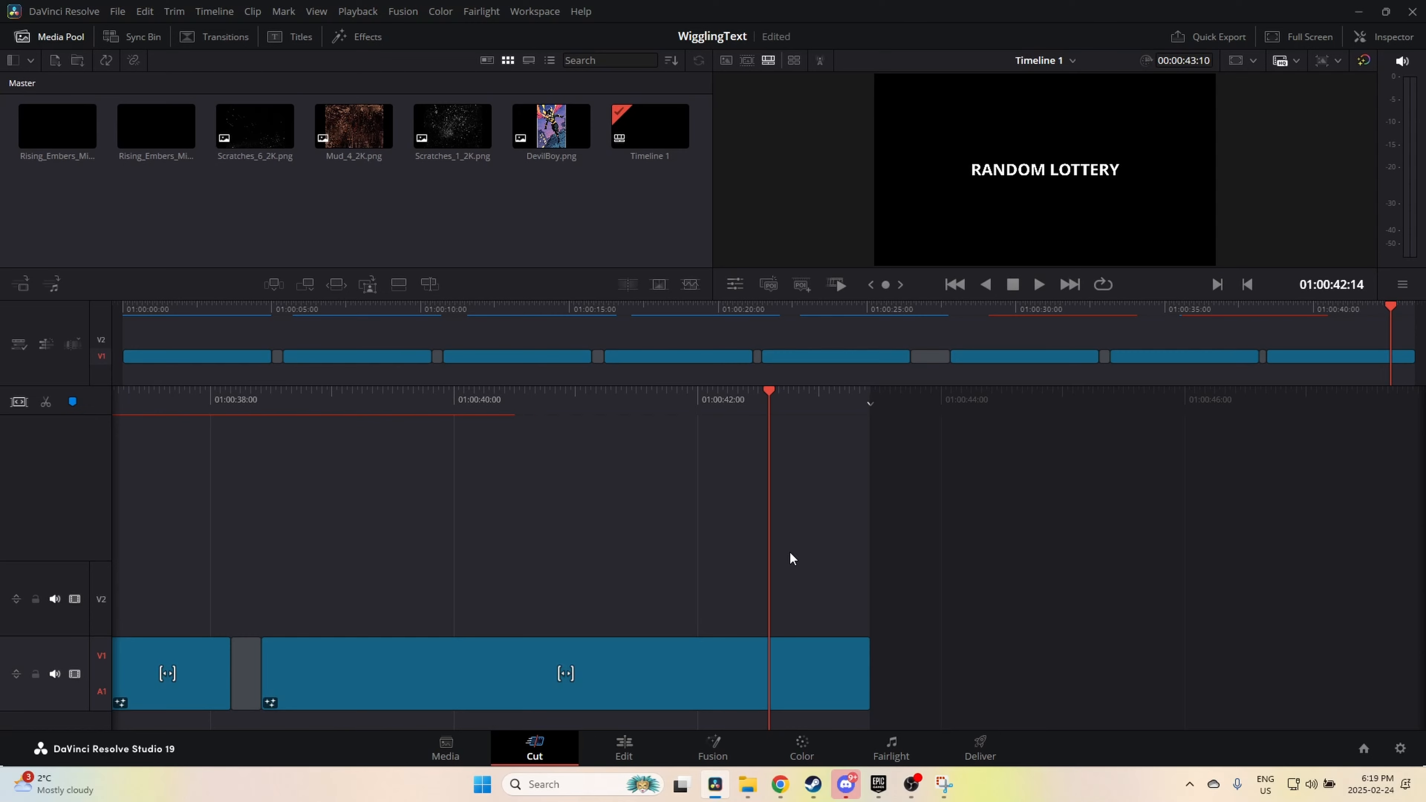
pyautogui.click(709, 747)
pyautogui.click(624, 749)
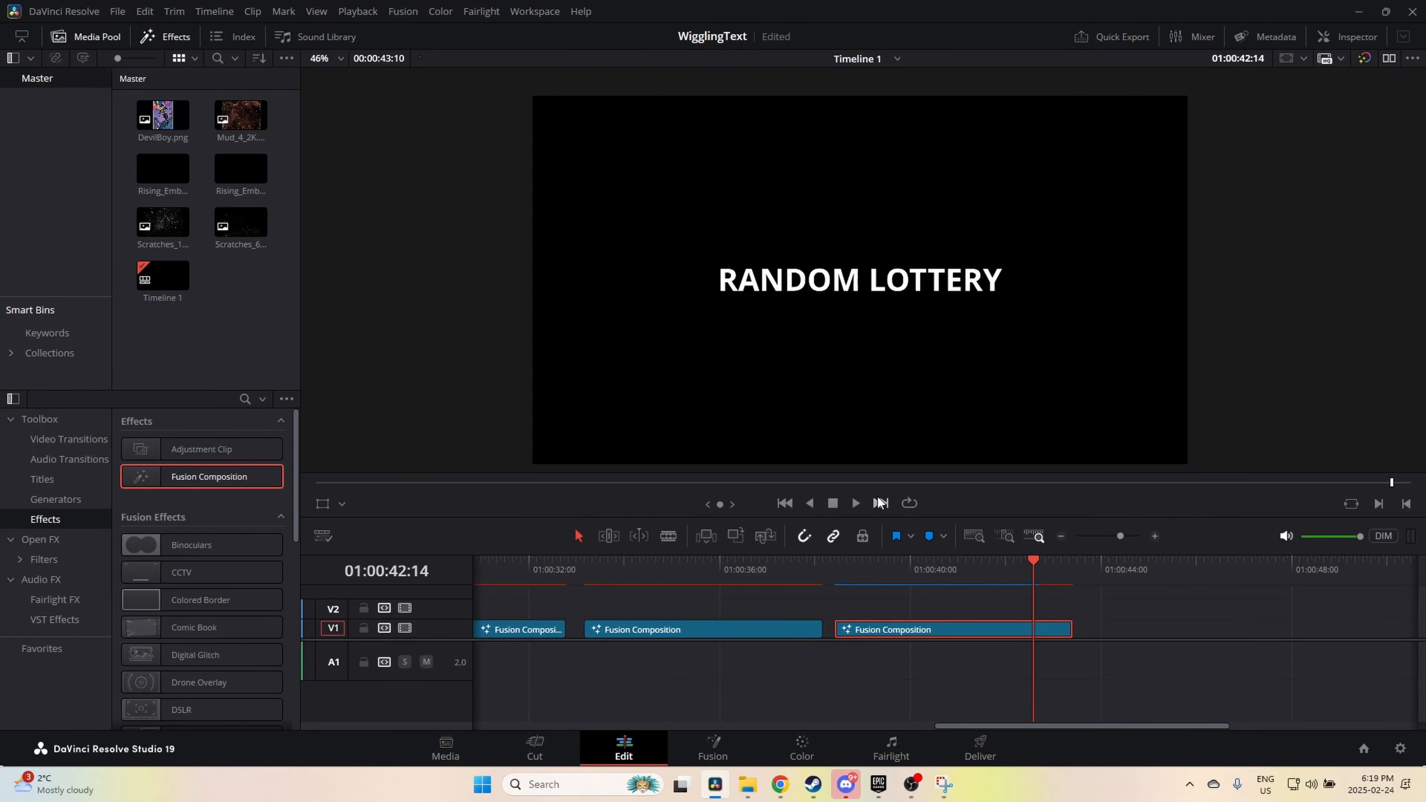
# Step: Move the playhead to the start of the BURN AWAY composition at 01:00:16:04 and play it
pyautogui.moveTo(876, 567)
pyautogui.mouseDown()
pyautogui.moveTo(503, 569)
pyautogui.moveTo(662, 591)
pyautogui.moveTo(1244, 590)
pyautogui.mouseUp()
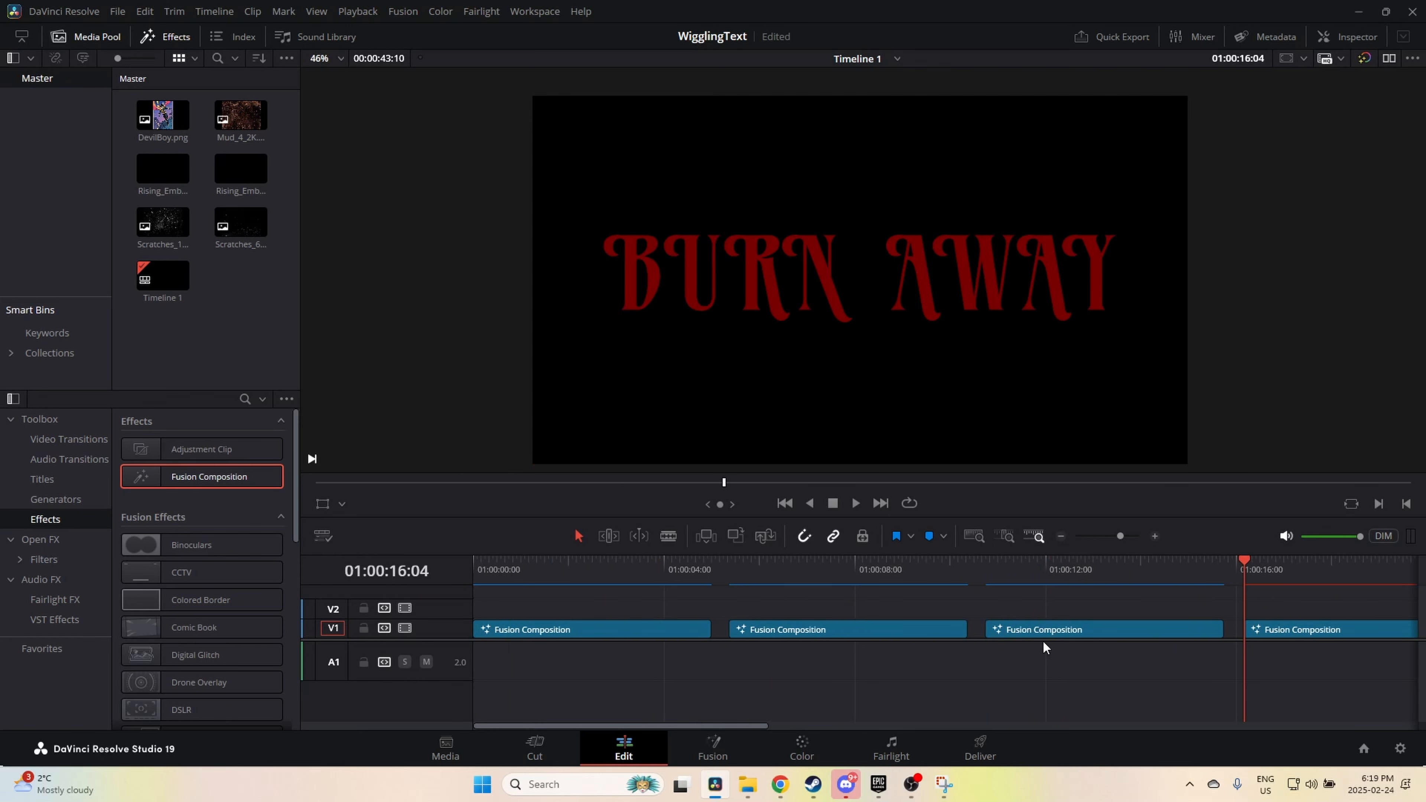
pyautogui.scroll(-3, 1033, 600)
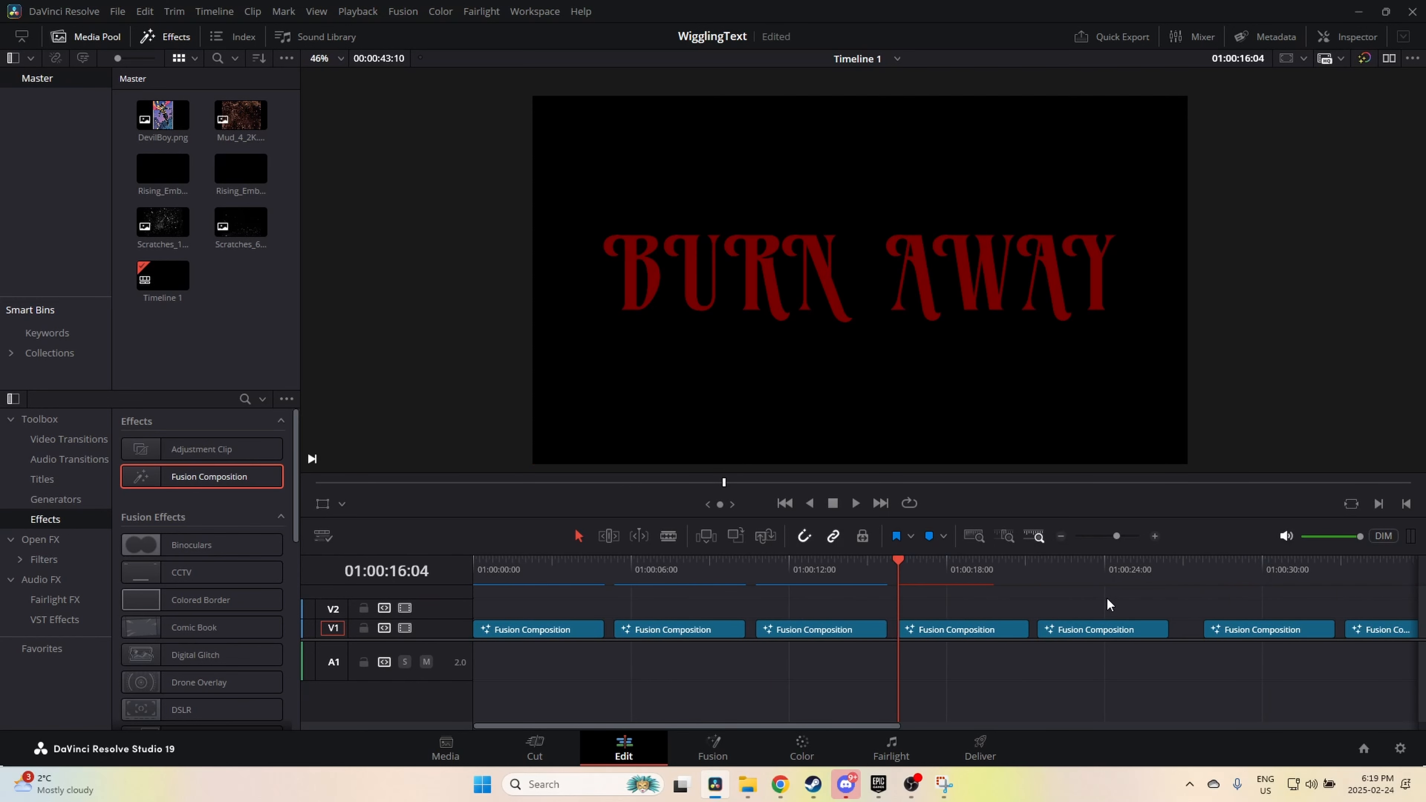
pyautogui.scroll(2, 1107, 604)
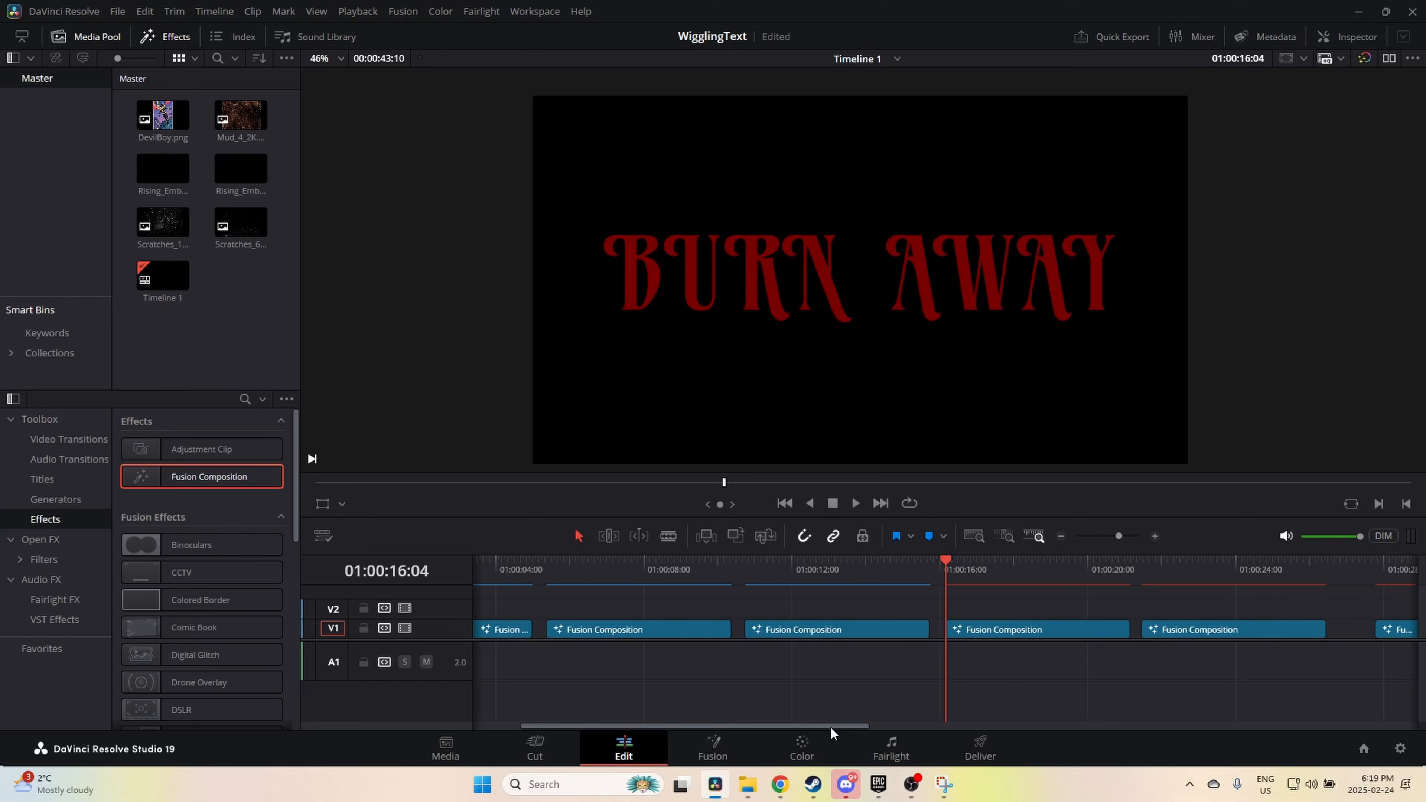
pyautogui.moveTo(832, 729); pyautogui.dragTo(958, 733)
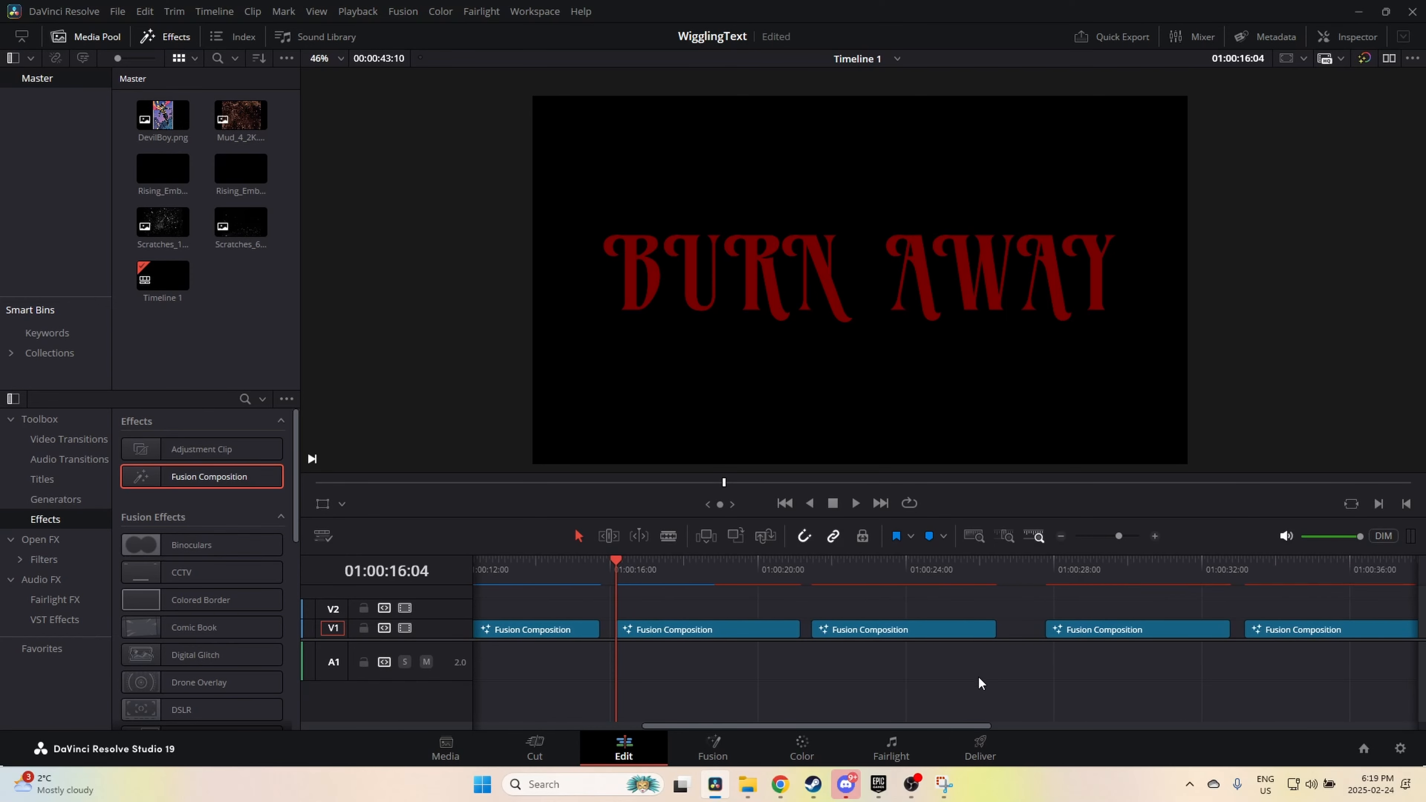
pyautogui.press('space')
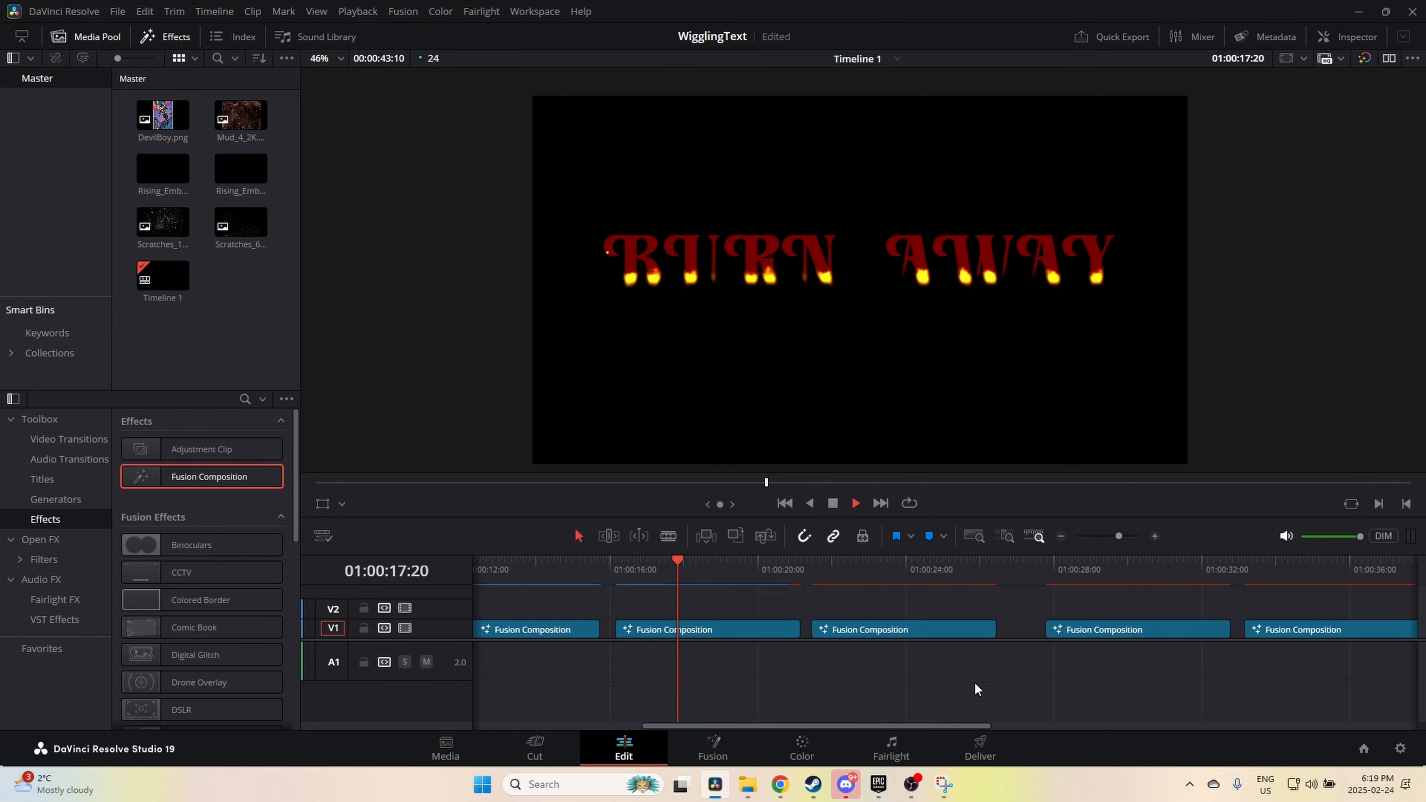
pyautogui.press('space')
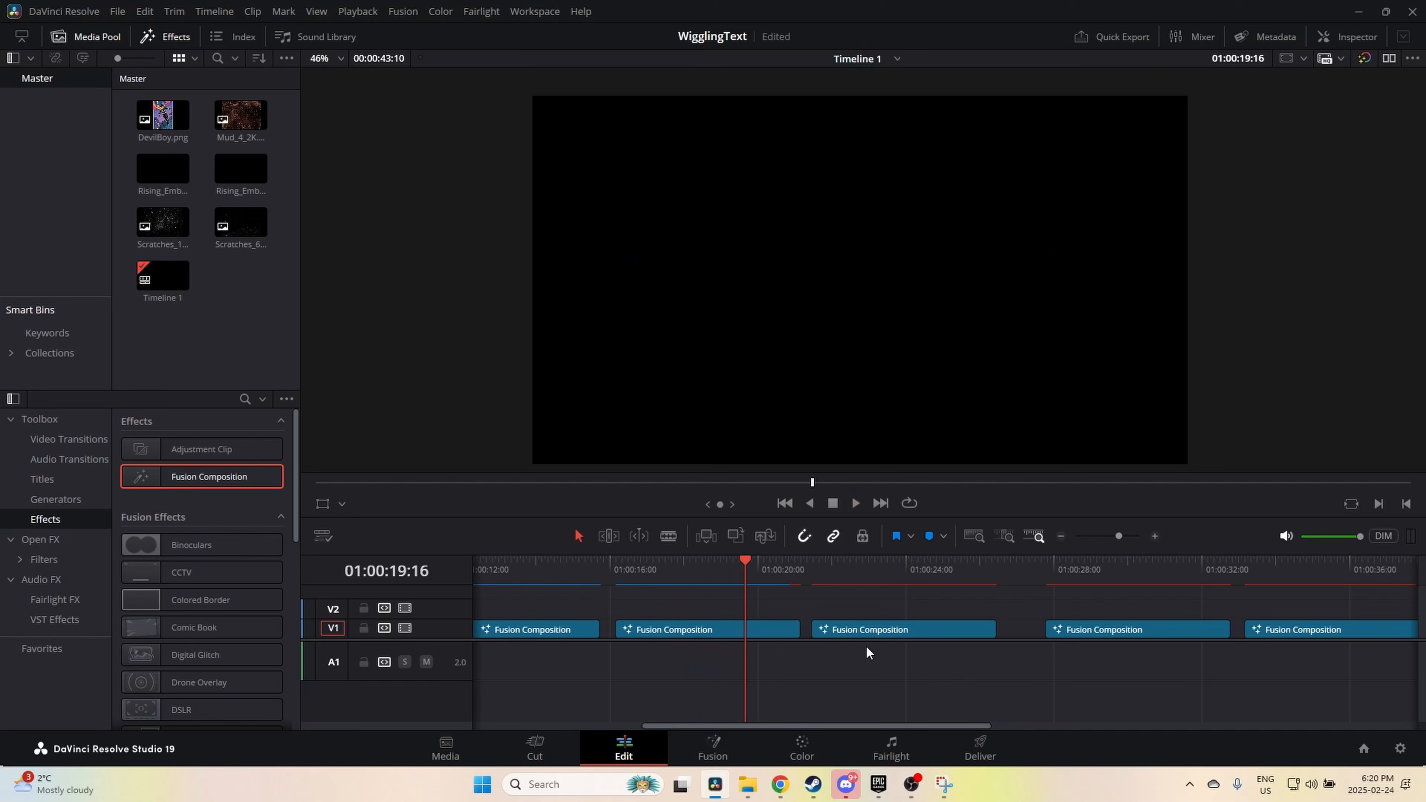
# Step: Add a new Fusion Composition after the last clip on track V1 and open it on the Fusion page
pyautogui.moveTo(879, 725); pyautogui.dragTo(1121, 702)
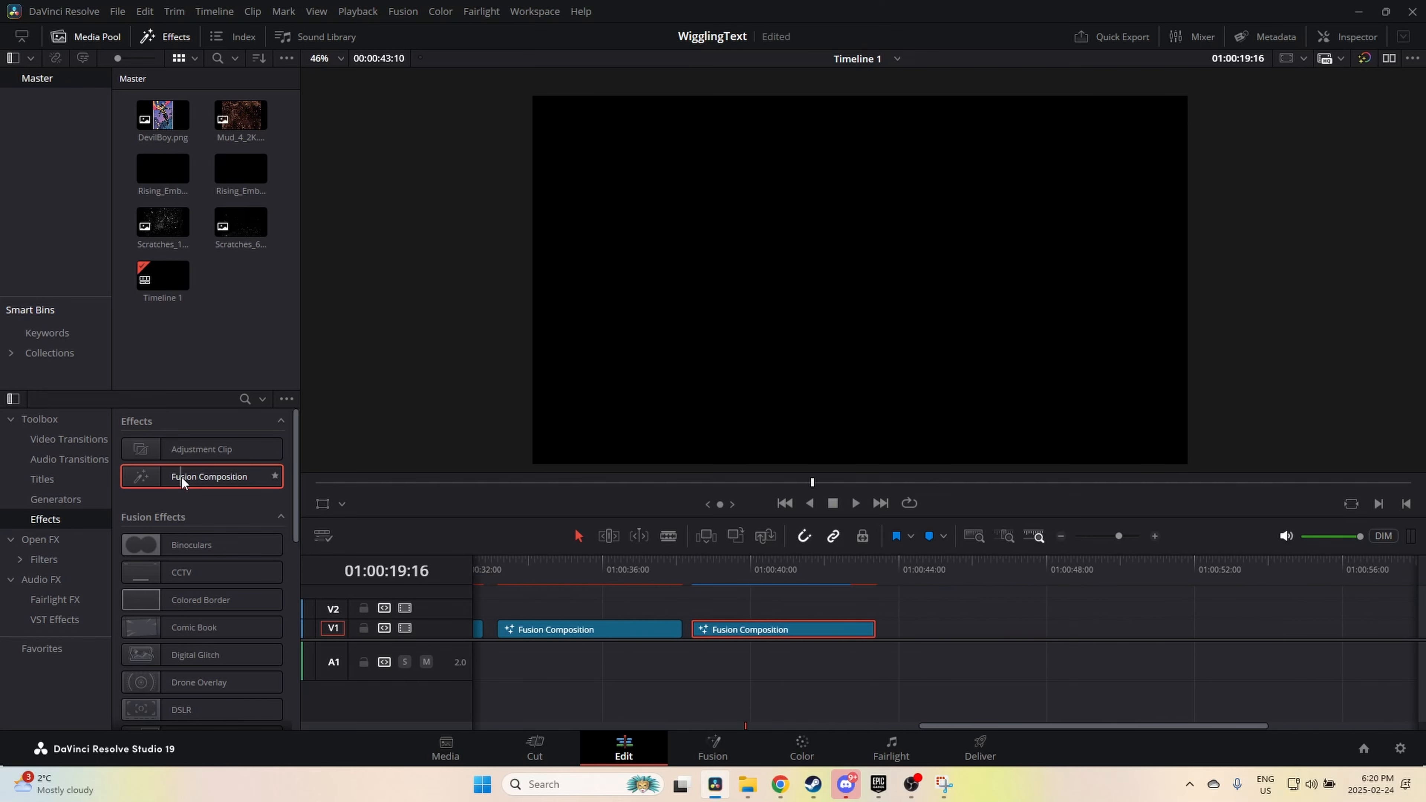
pyautogui.moveTo(183, 482); pyautogui.dragTo(904, 634)
pyautogui.click(906, 567)
pyautogui.click(712, 749)
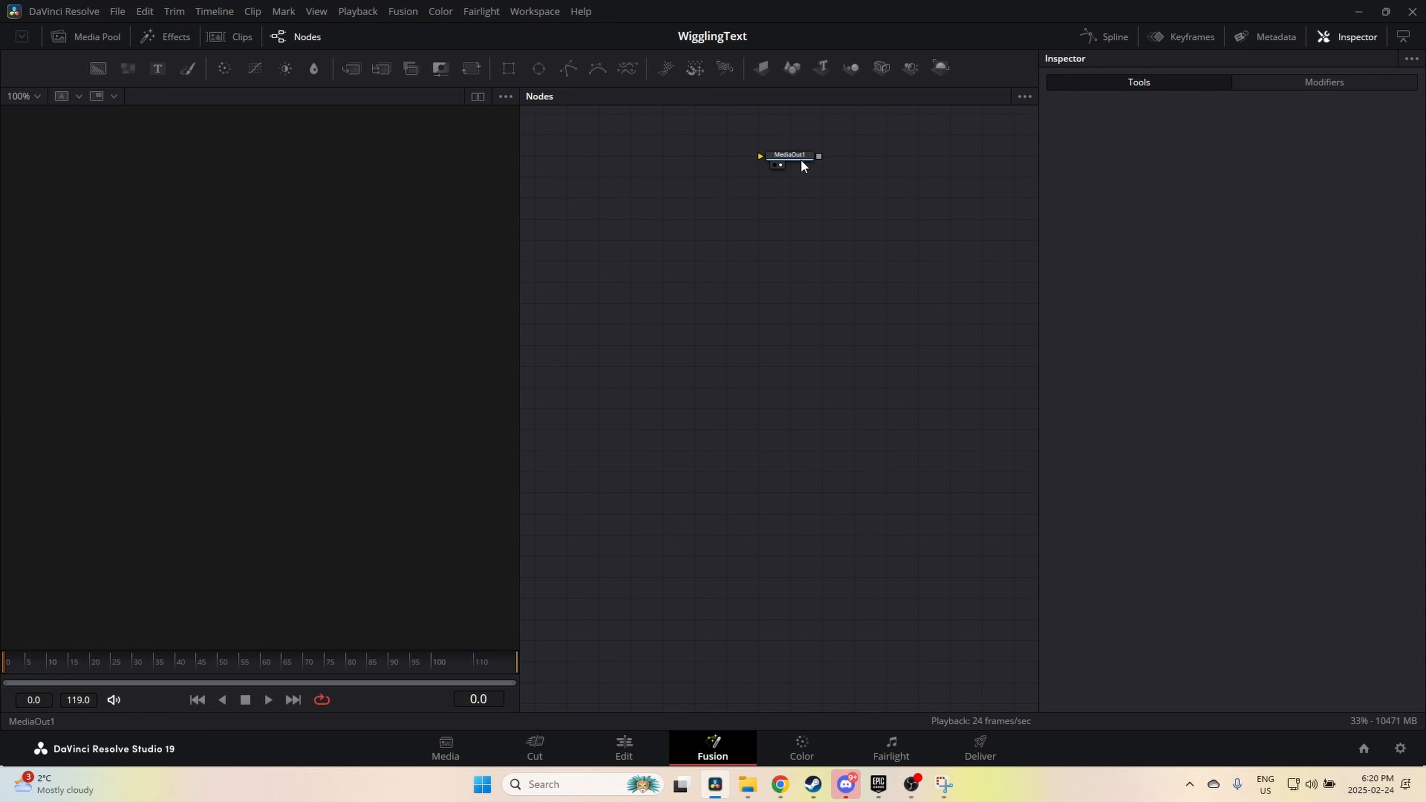
# Step: Reposition MediaOut1 lower in the node graph and connect a new Background node above it
pyautogui.moveTo(787, 157); pyautogui.dragTo(913, 536)
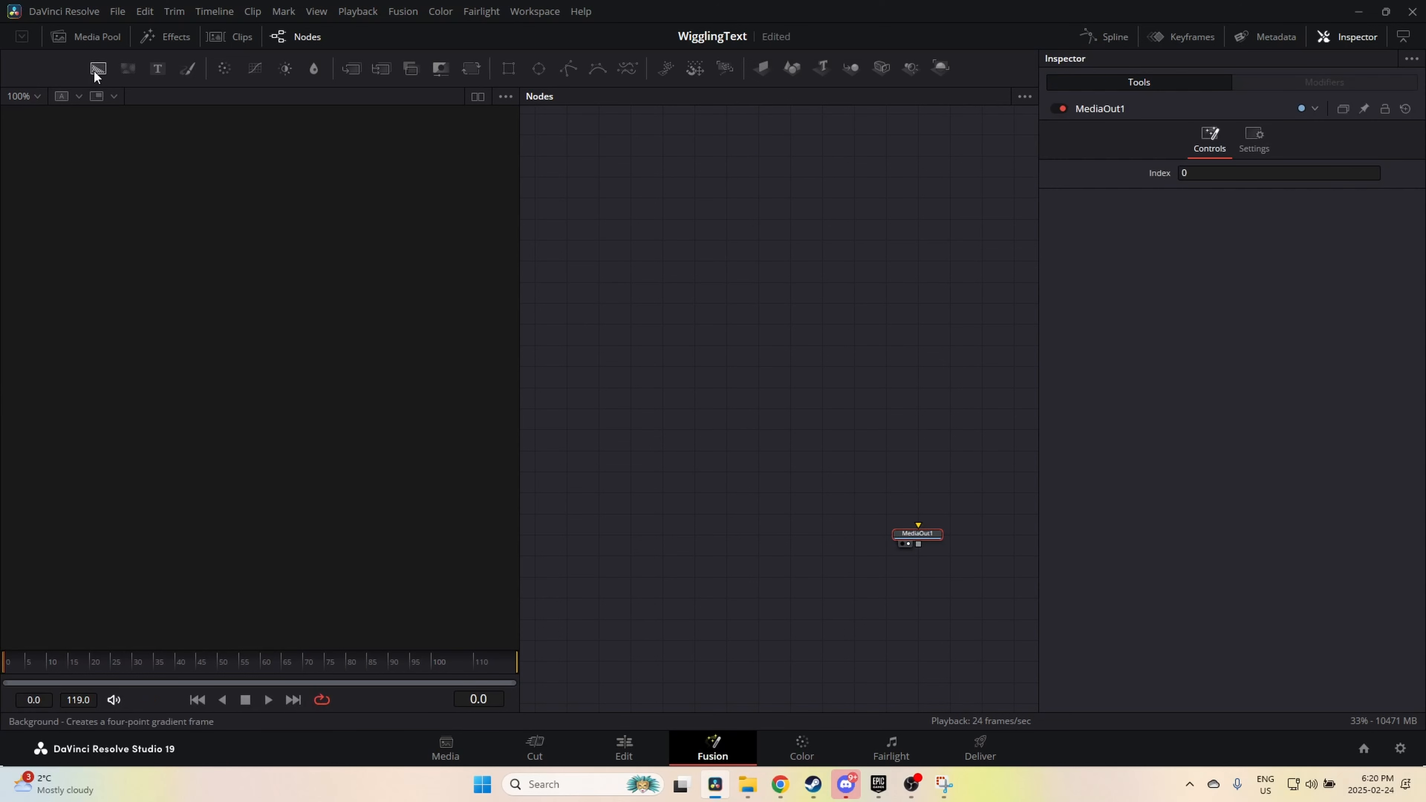
pyautogui.moveTo(99, 68); pyautogui.dragTo(843, 262)
pyautogui.moveTo(900, 196); pyautogui.dragTo(925, 519)
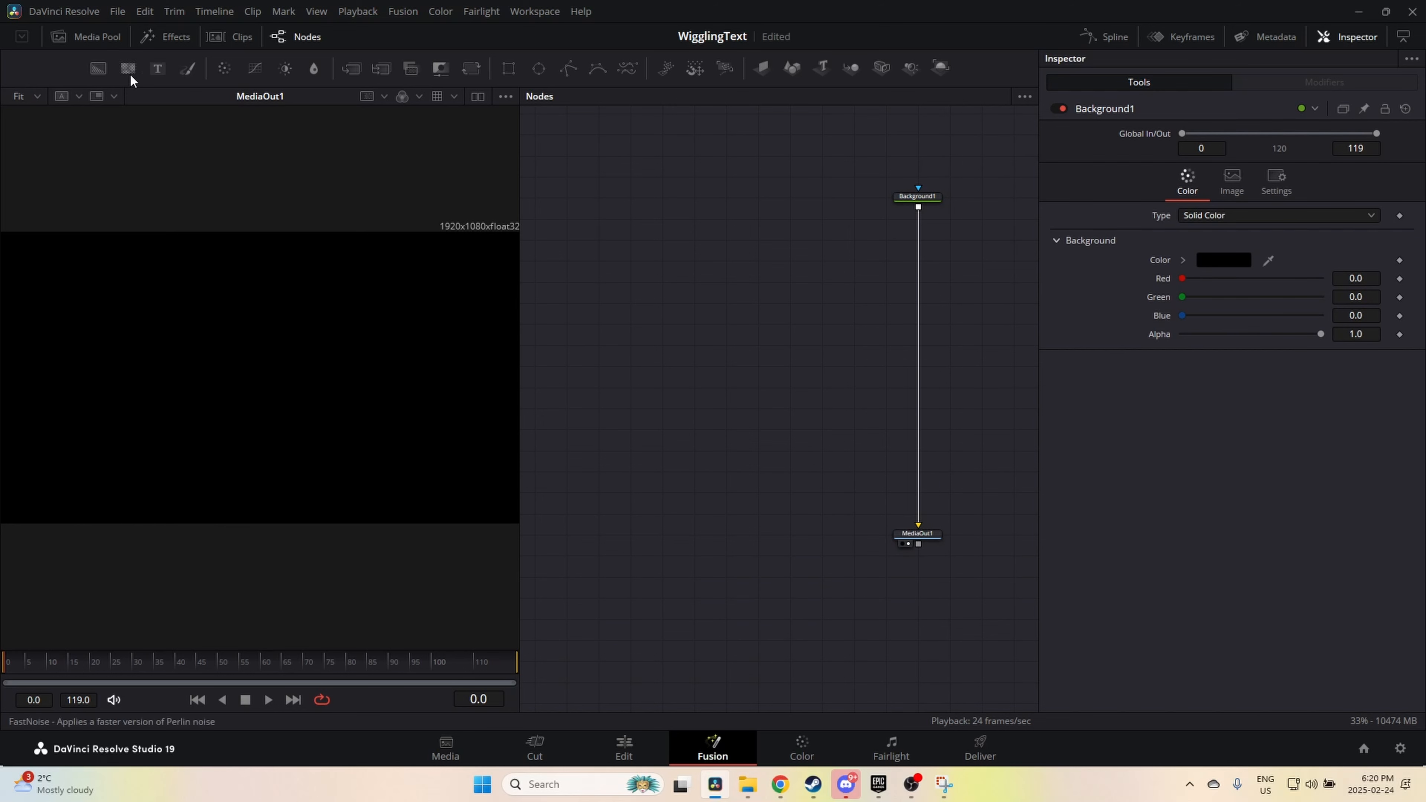
# Step: Add a Text+ node reading "Pyromancer" and merge it over the Background
pyautogui.moveTo(158, 68); pyautogui.dragTo(665, 323)
pyautogui.click(1088, 283)
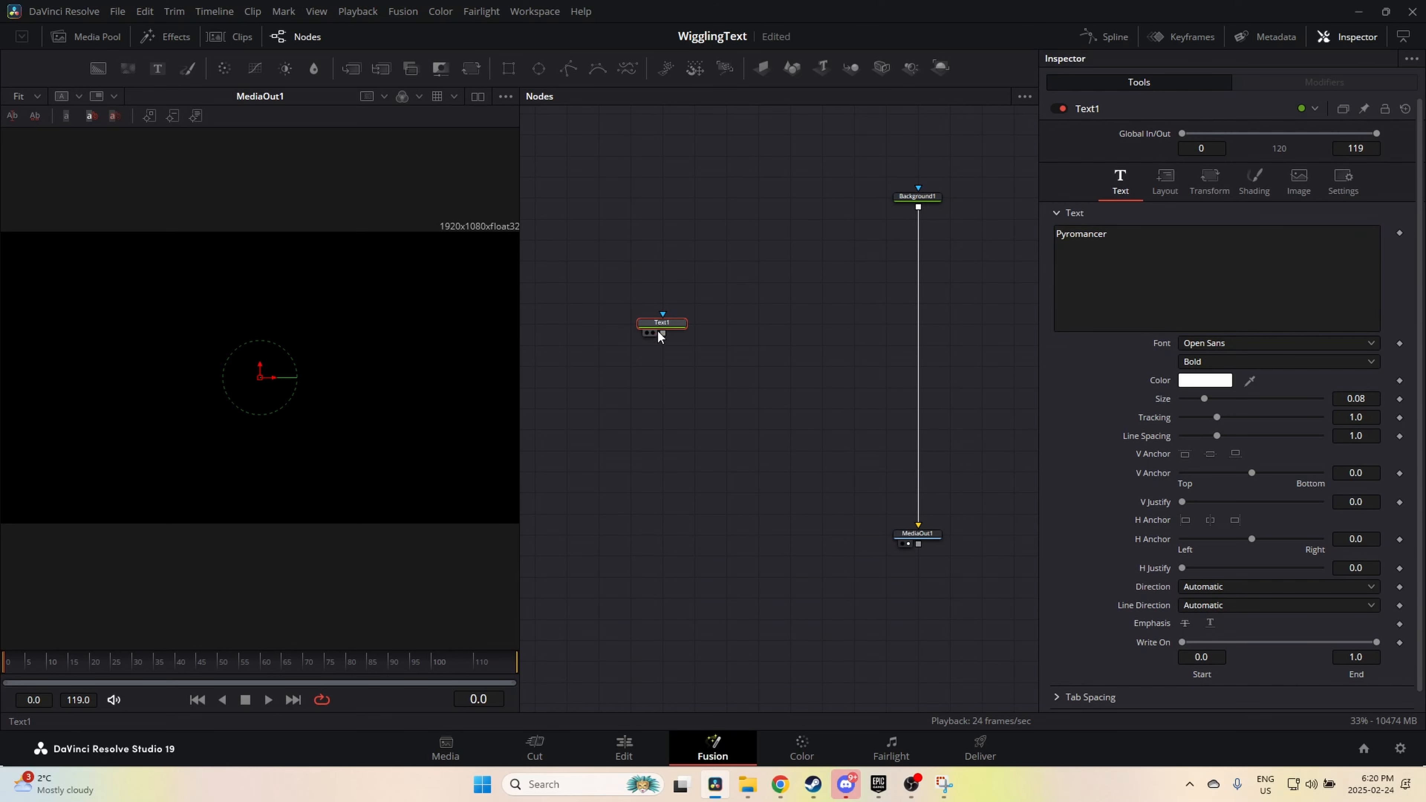
pyautogui.moveTo(662, 334); pyautogui.dragTo(925, 209)
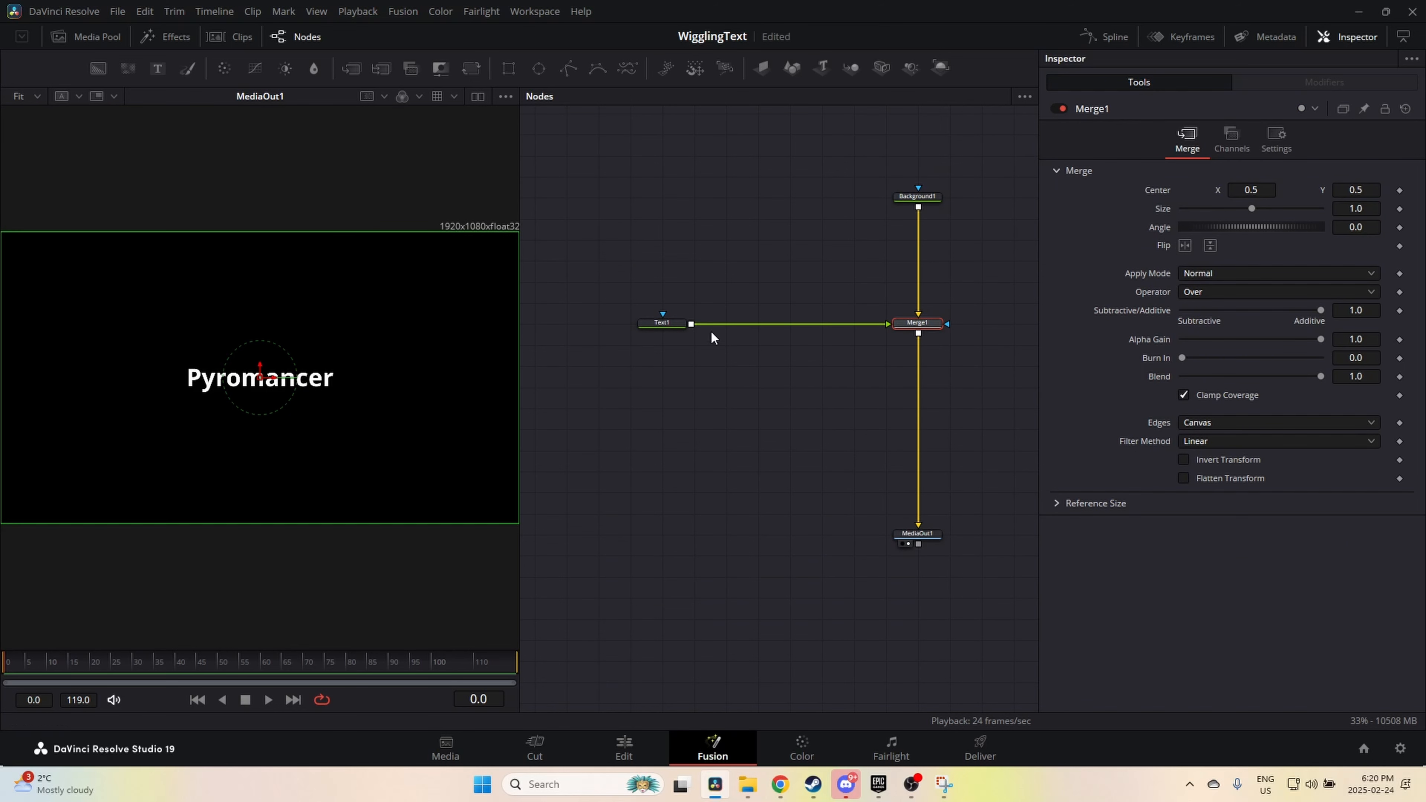
# Step: Browse Text1's font list, previewing candidate fonts on the Pyromancer text
pyautogui.click(667, 324)
pyautogui.click(1335, 343)
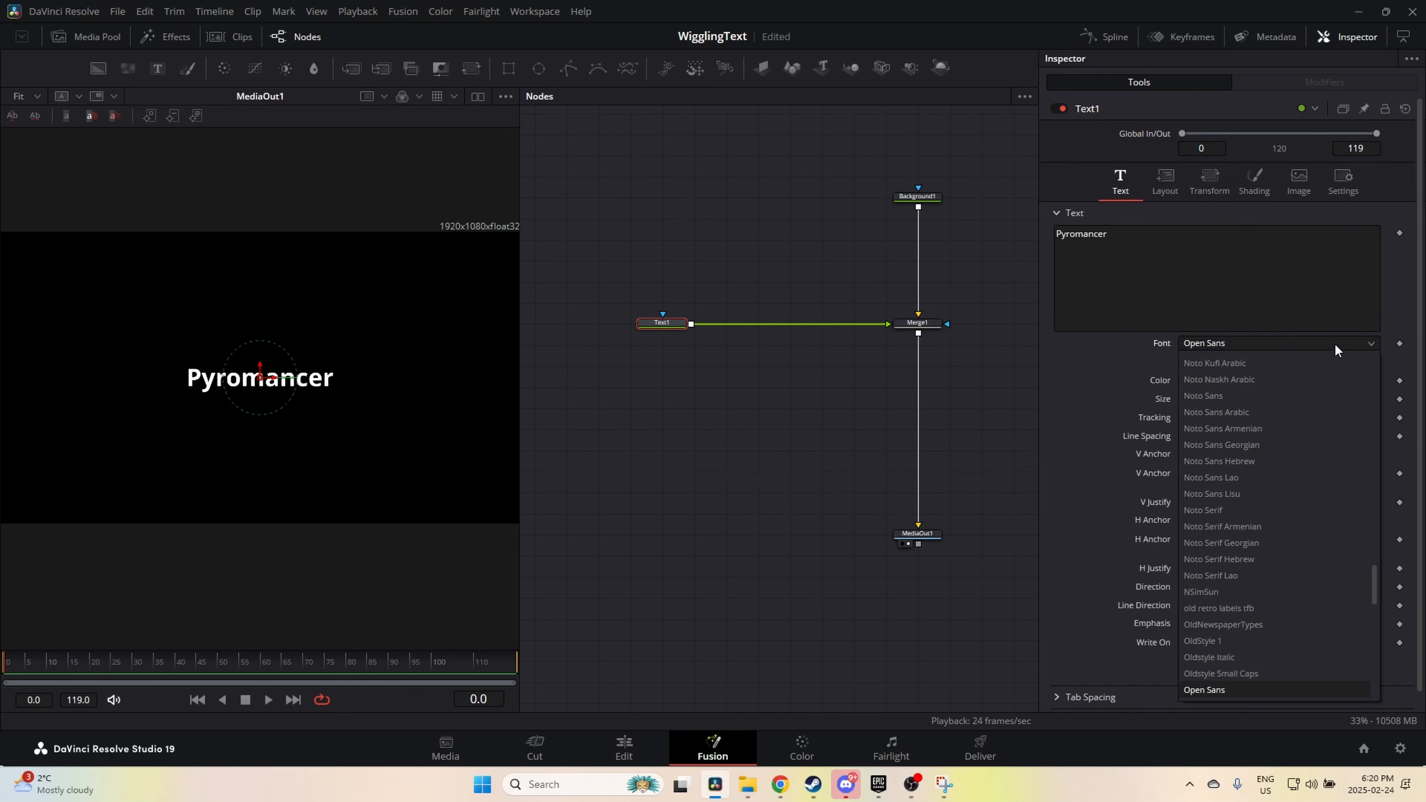
pyautogui.scroll(10, 1330, 392)
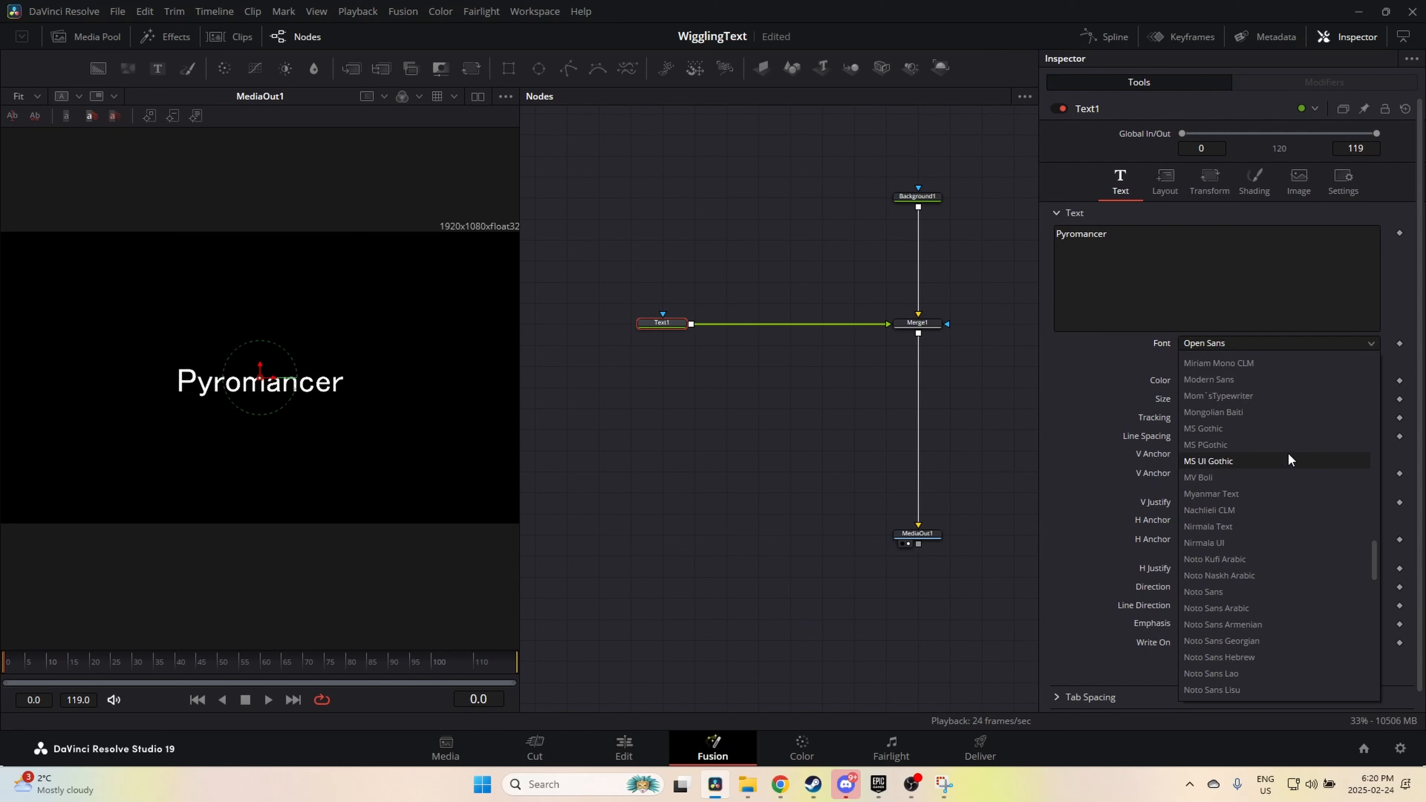
pyautogui.scroll(3, 1286, 365)
pyautogui.scroll(1, 1278, 370)
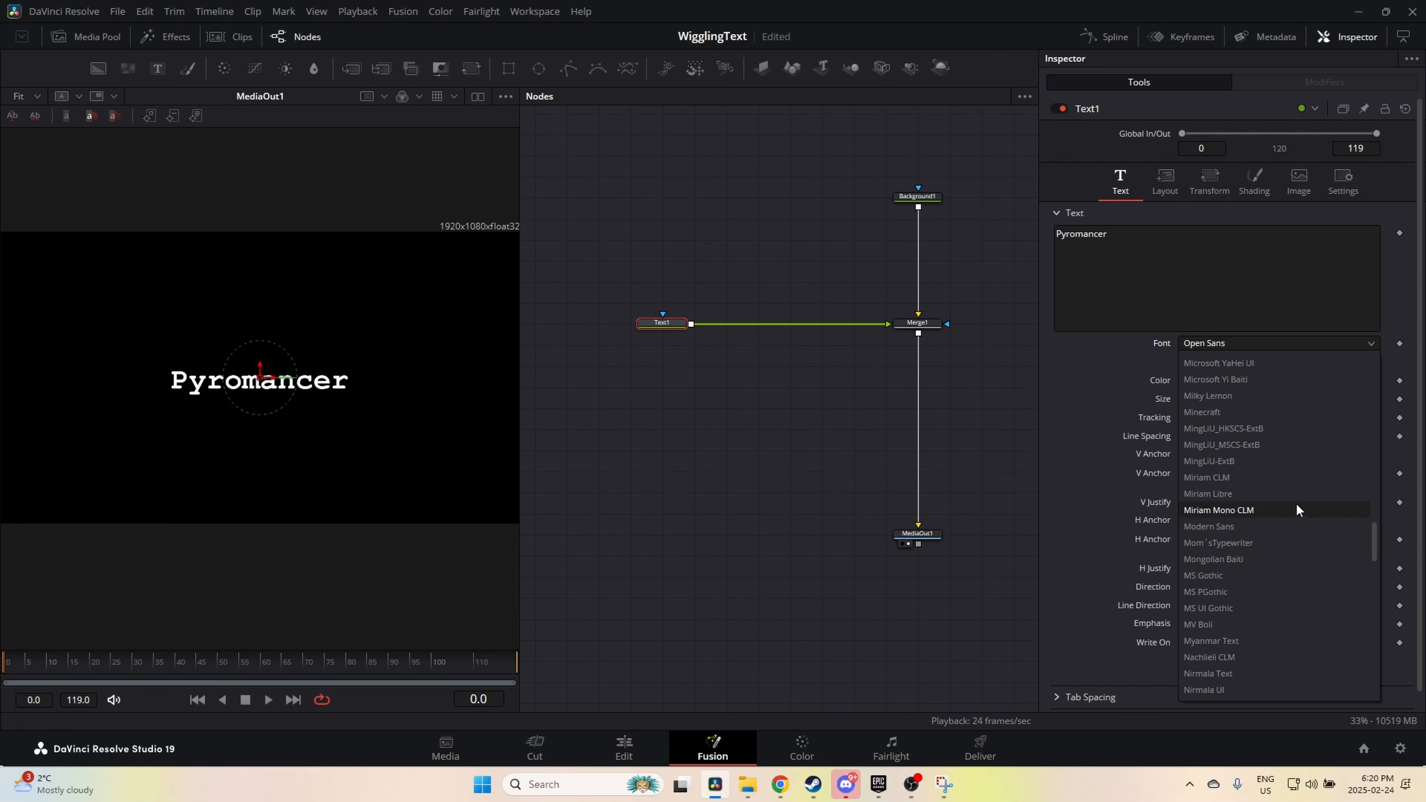
pyautogui.scroll(-2, 1286, 506)
pyautogui.scroll(-4, 1281, 562)
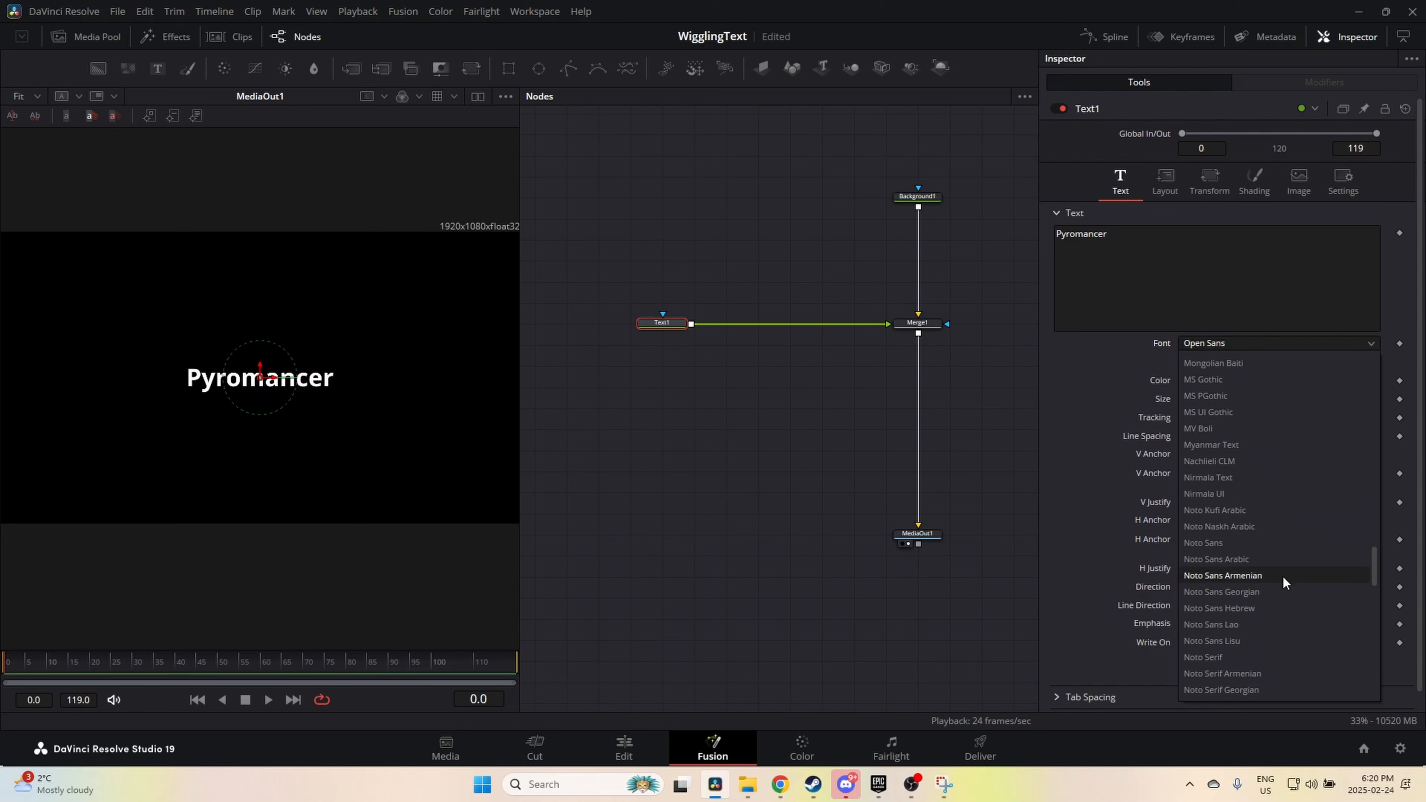
pyautogui.scroll(-4, 1285, 623)
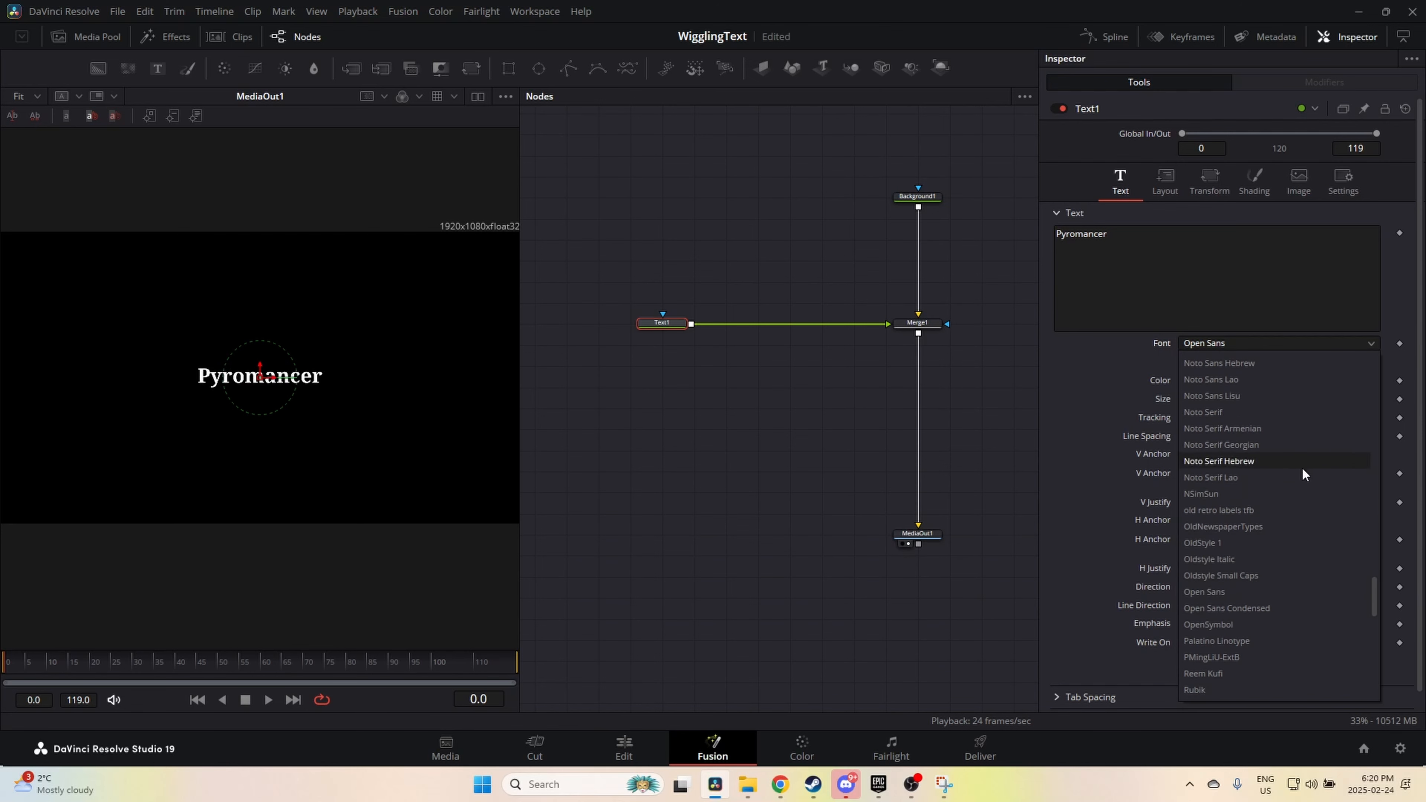
pyautogui.scroll(6, 1308, 539)
# Step: Try successive fonts on the Pyromancer title, from a Antara Distance at the start of the font list through Bitcrusher
pyautogui.moveTo(1374, 566); pyautogui.dragTo(1352, 348)
pyautogui.click(1318, 354)
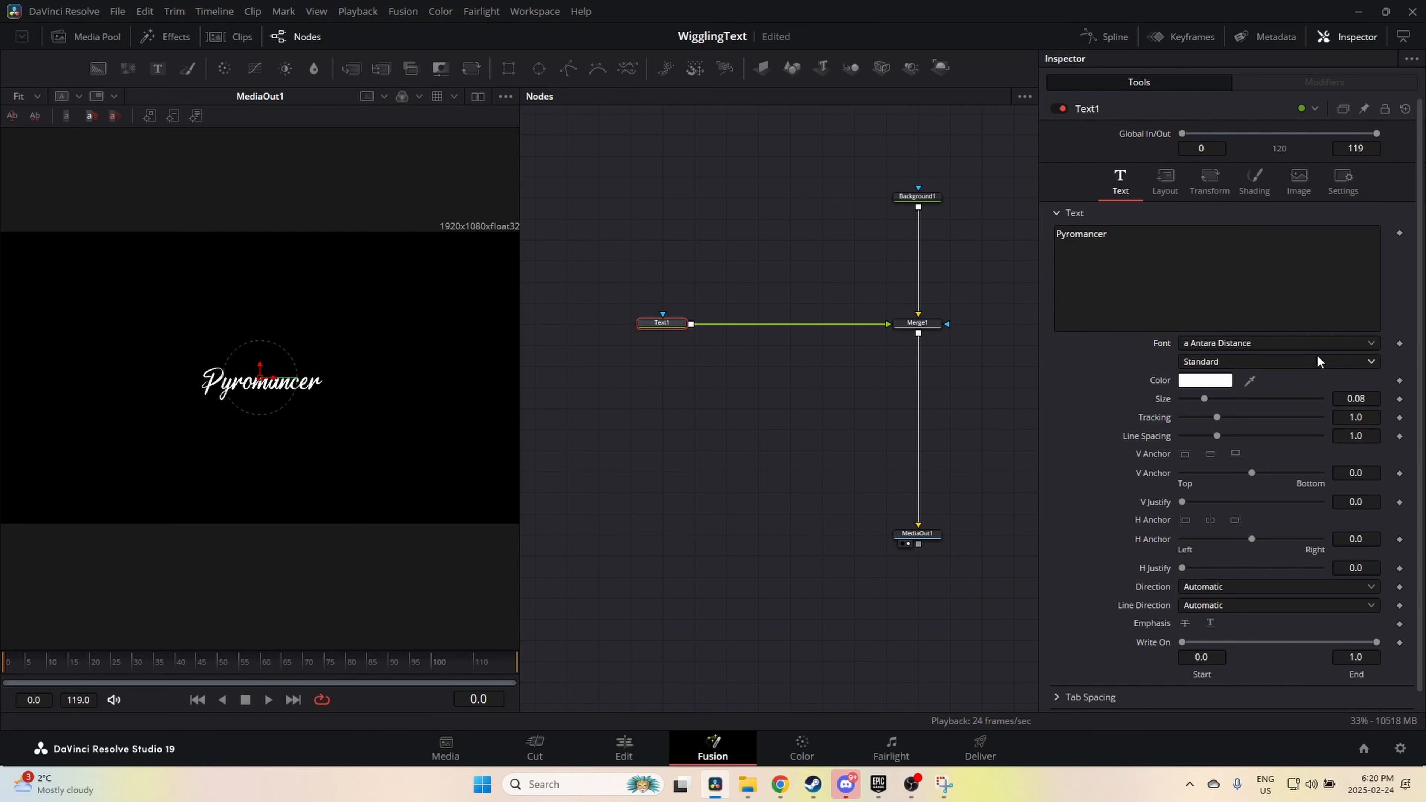
pyautogui.click(1293, 347)
pyautogui.click(1293, 346)
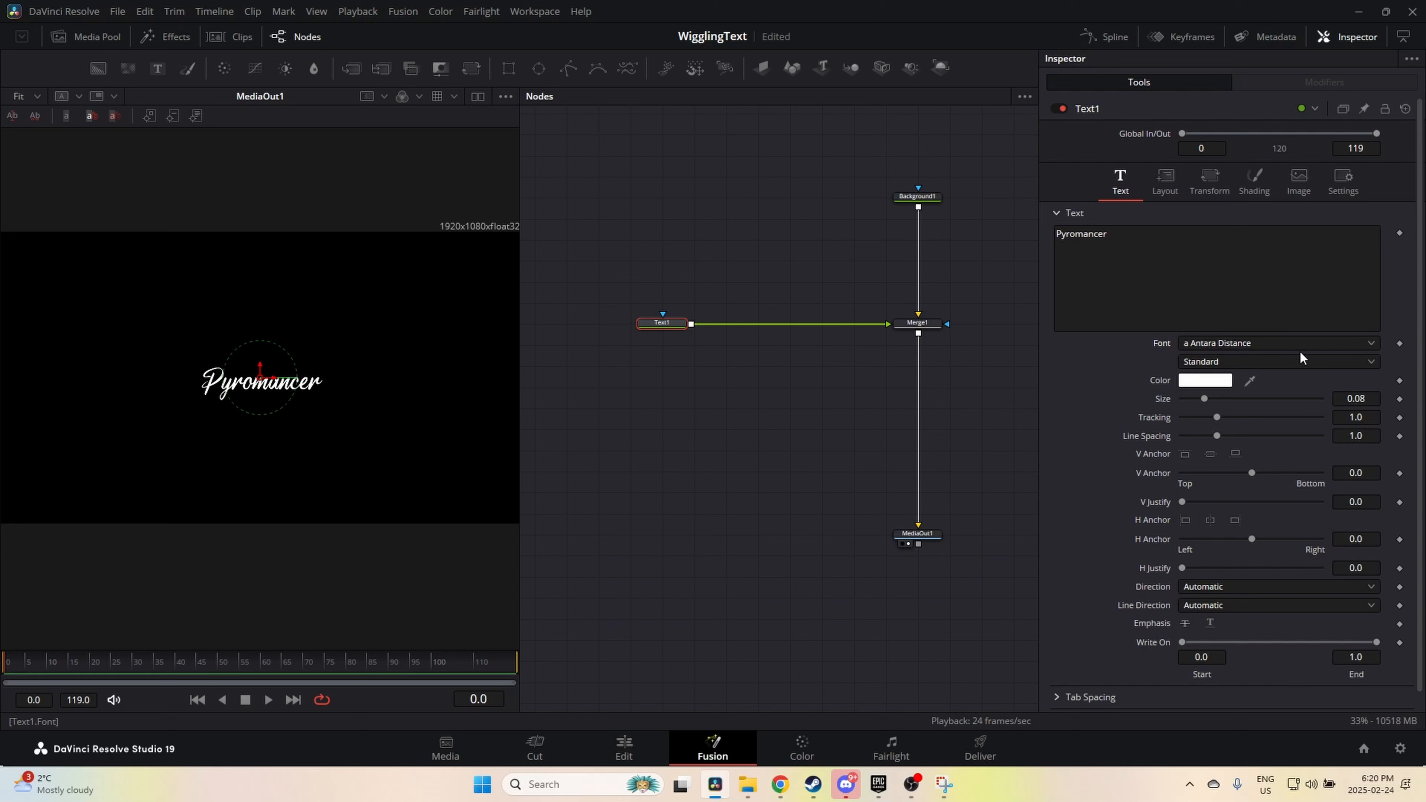
pyautogui.press('Down')
pyautogui.press('Up')
pyautogui.press('Down')
pyautogui.press('Down')
pyautogui.press('Down')
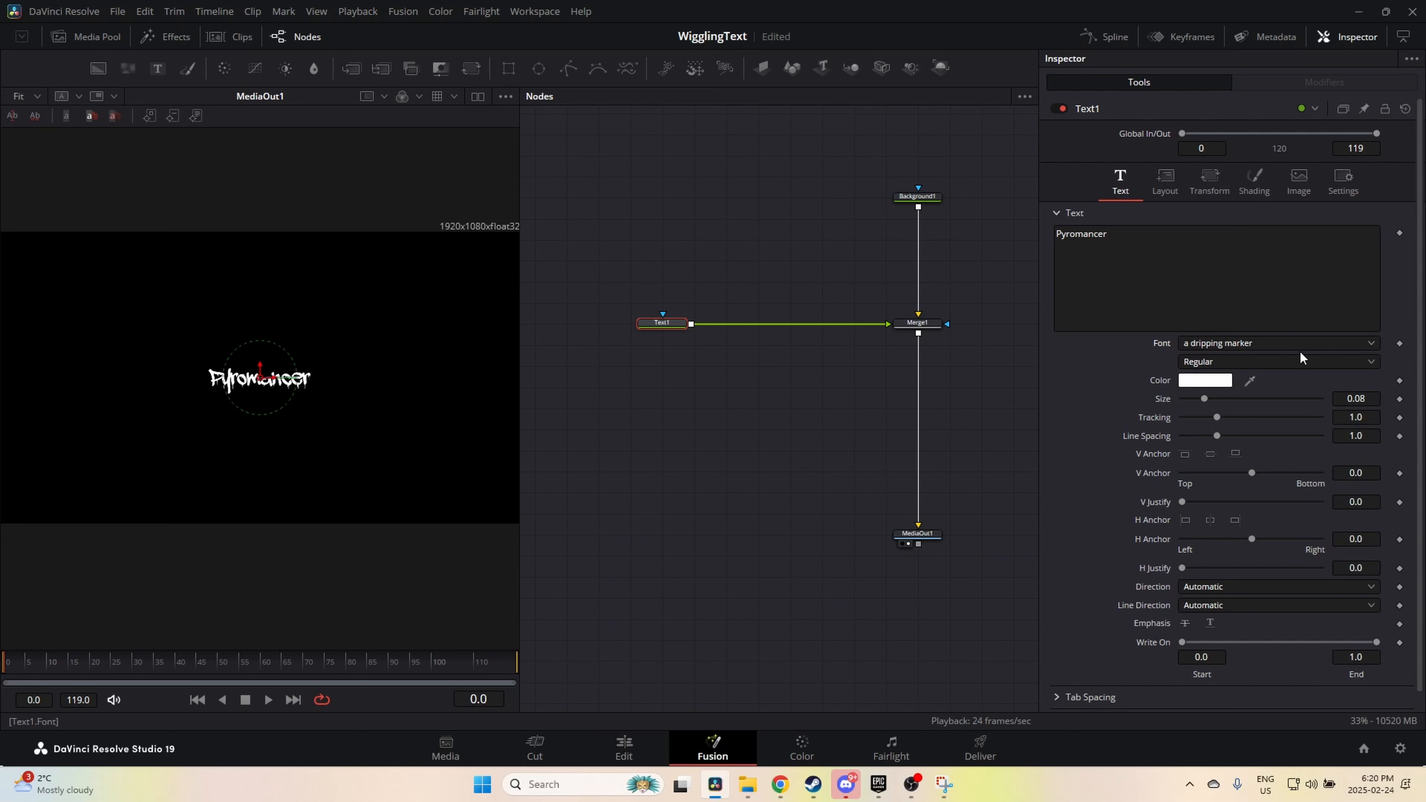
pyautogui.press('Down')
pyautogui.press('Down')
pyautogui.press('Down')
pyautogui.press('Down')
pyautogui.press('Down')
pyautogui.press('Down')
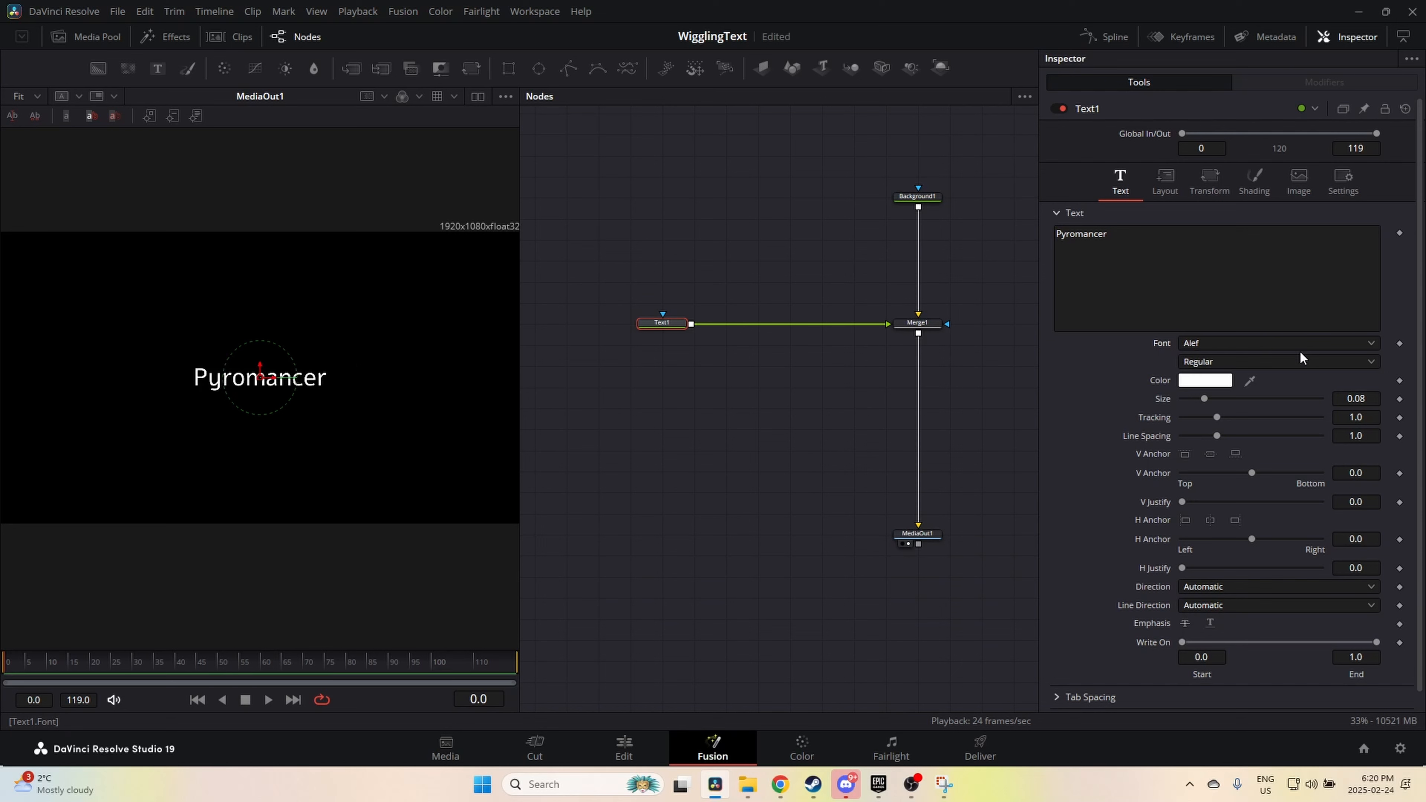
pyautogui.press('Up')
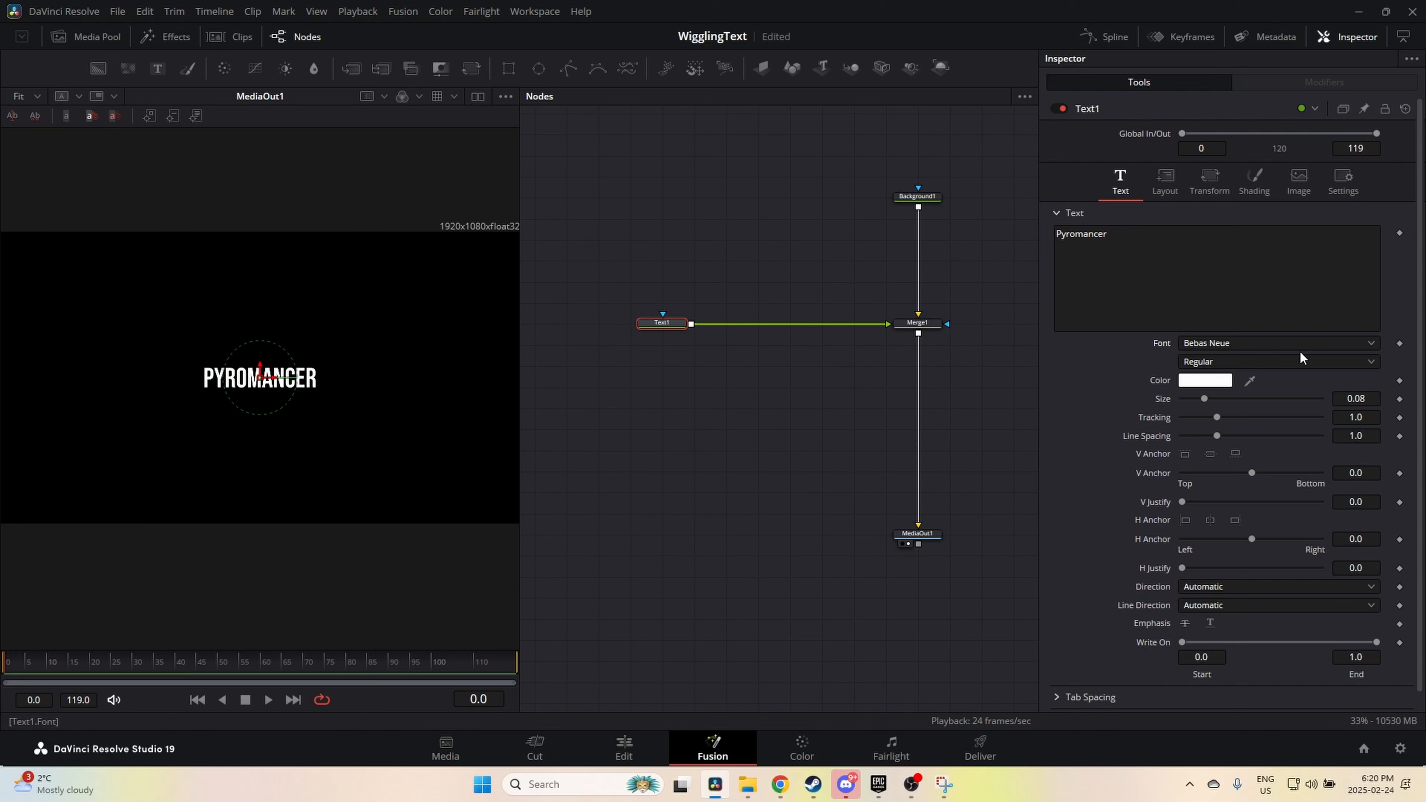
pyautogui.press('Down')
pyautogui.press('Down')
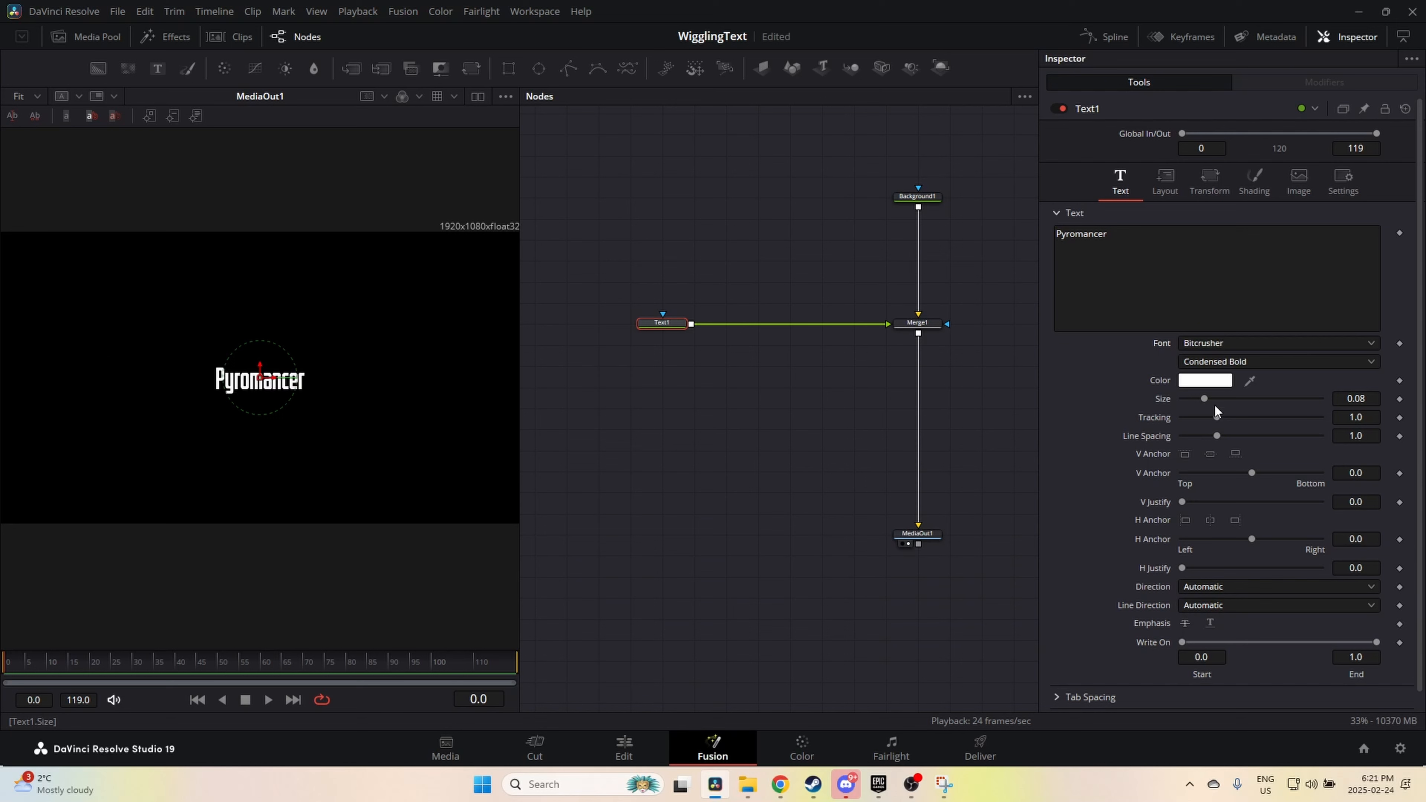
# Step: Set the Pyromancer title's font to BlackChancery and its size to about 0.2575
pyautogui.moveTo(1205, 399); pyautogui.dragTo(1266, 399)
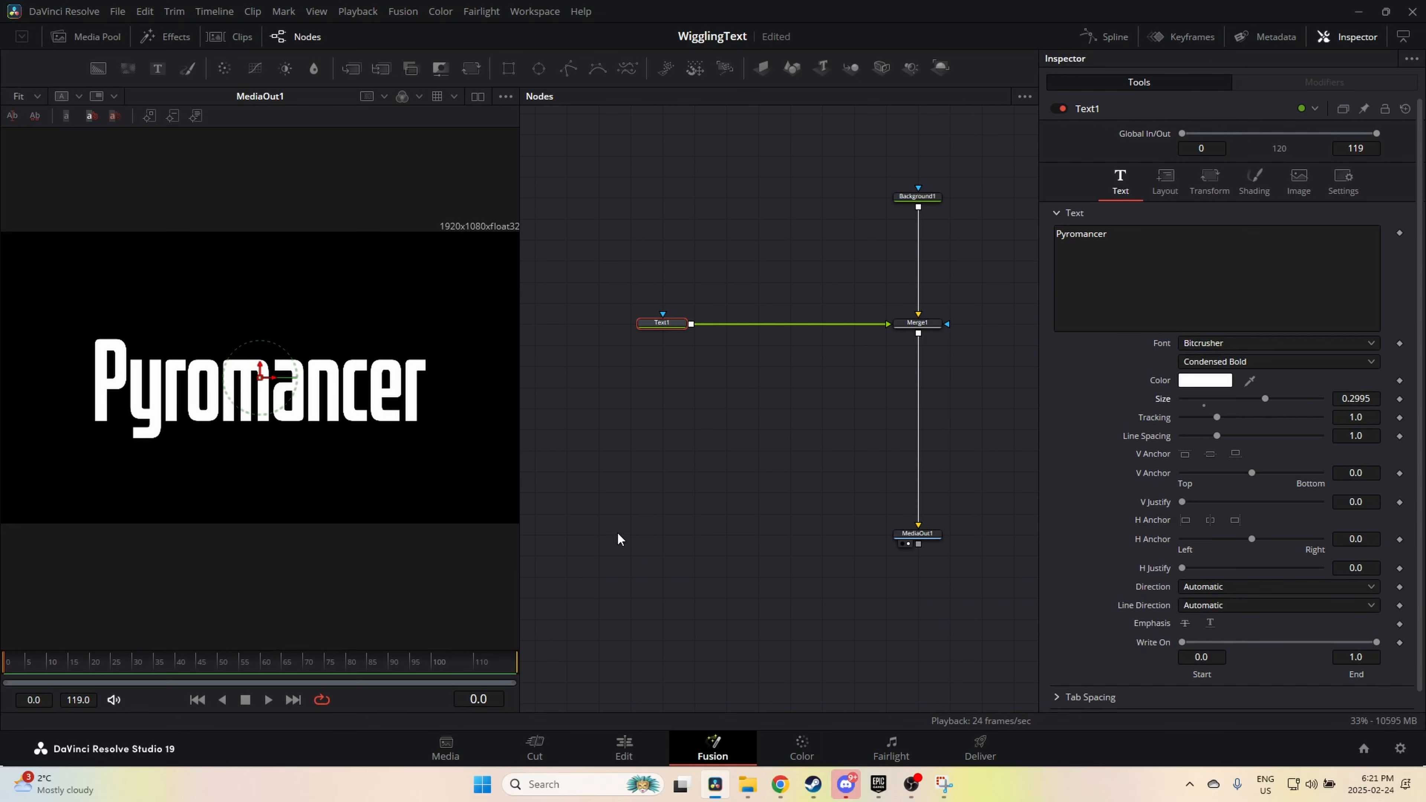
pyautogui.click(1206, 342)
pyautogui.click(1209, 344)
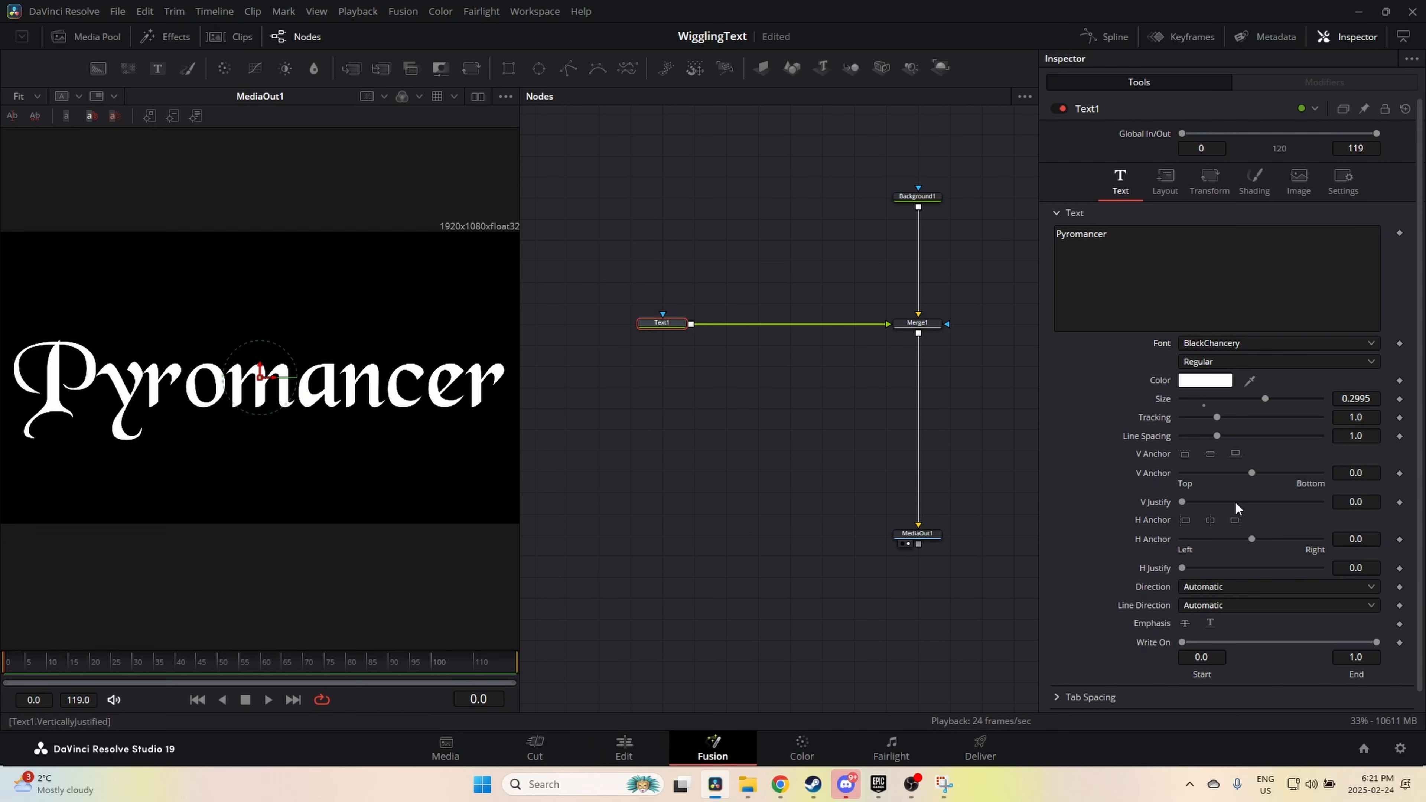
pyautogui.scroll(-2, 428, 397)
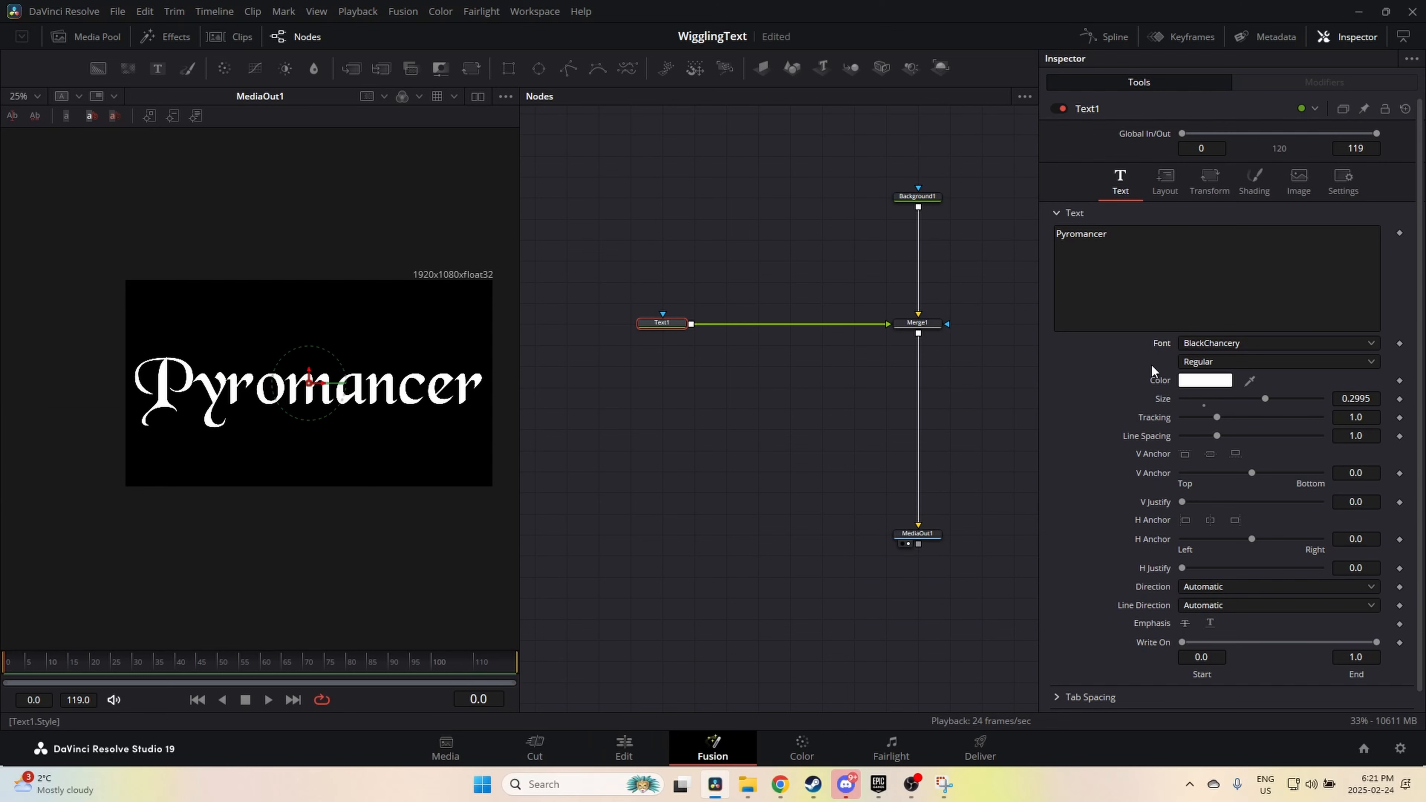
pyautogui.moveTo(1346, 400); pyautogui.dragTo(1304, 399)
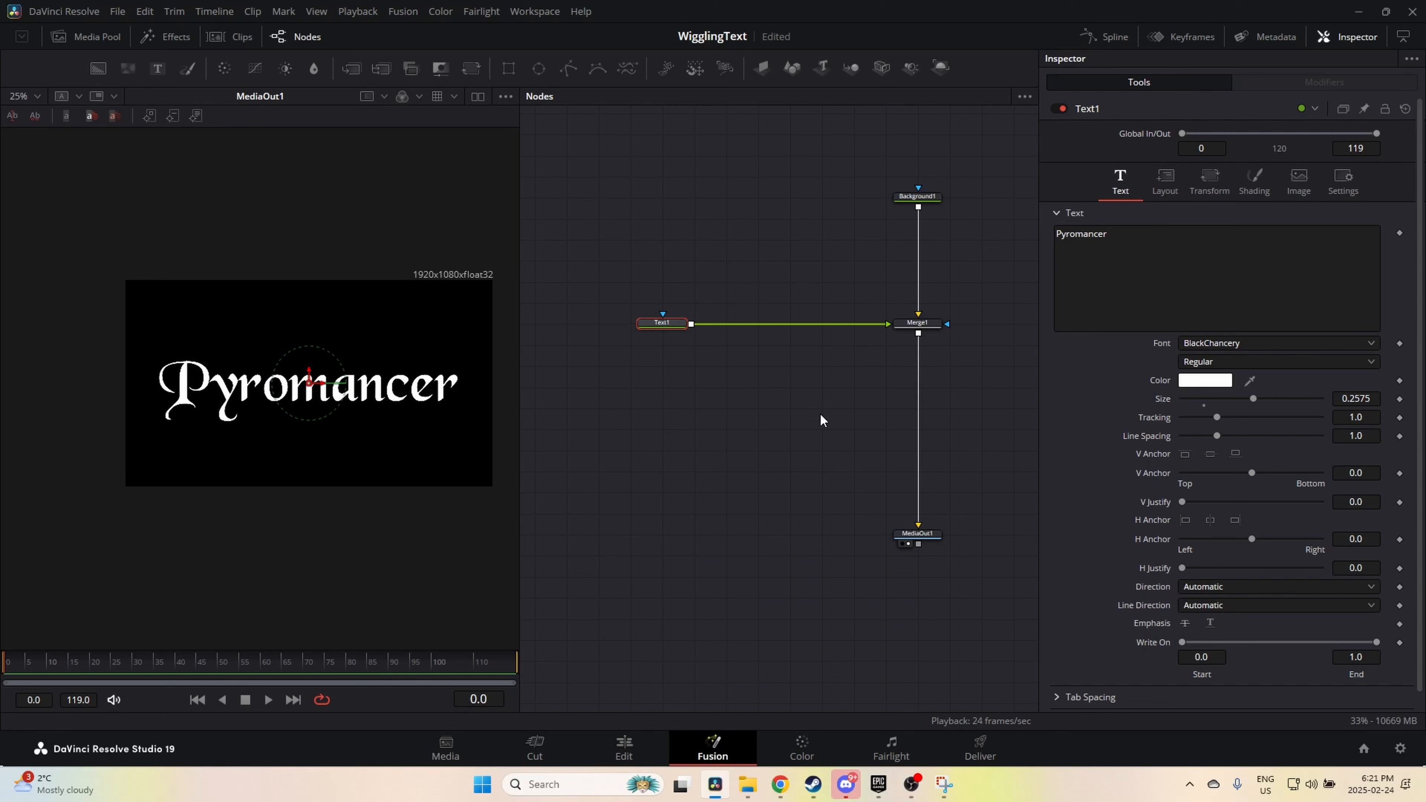
# Step: Change the Pyromancer text color to a dark red
pyautogui.click(1211, 381)
pyautogui.moveTo(864, 287); pyautogui.dragTo(896, 242)
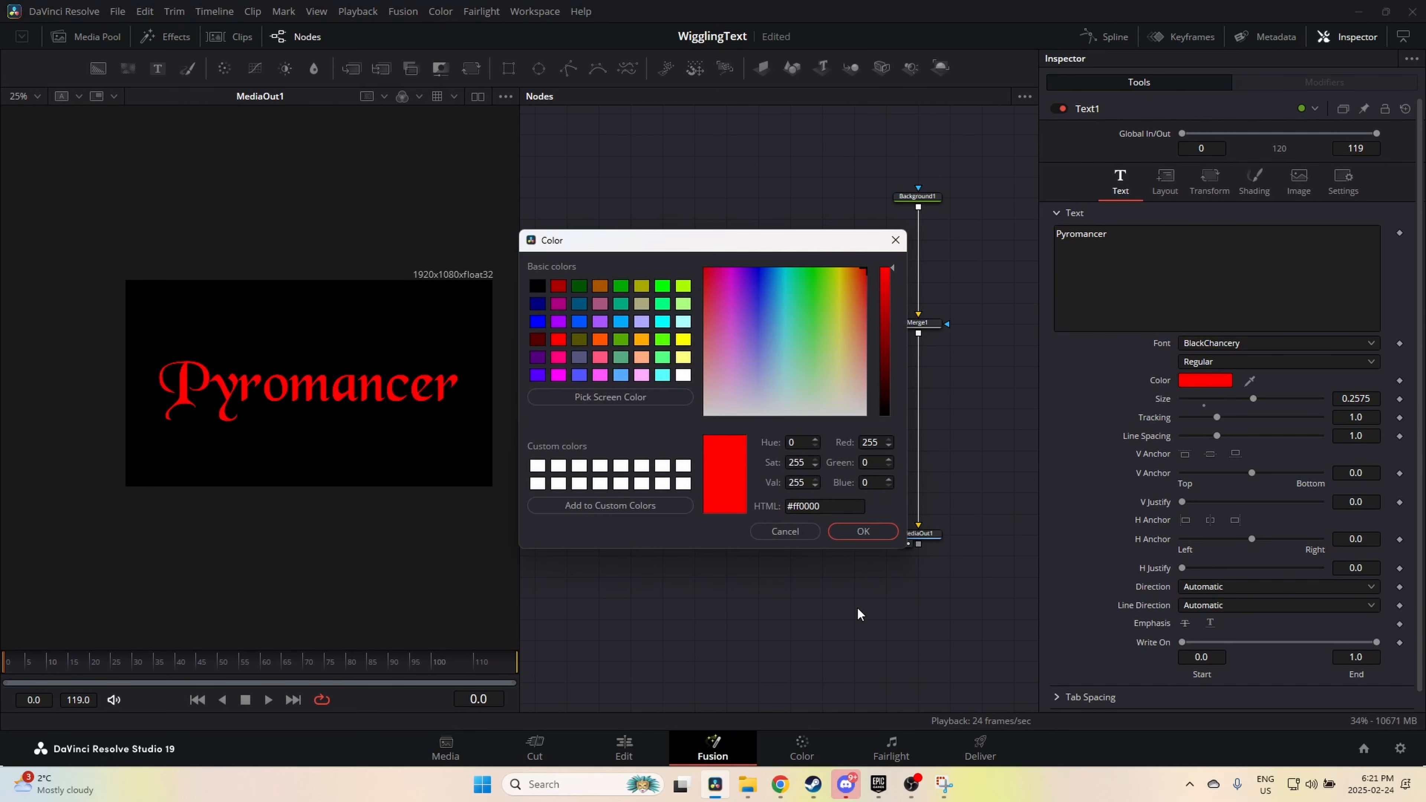
pyautogui.moveTo(897, 340); pyautogui.dragTo(889, 374)
pyautogui.click(871, 536)
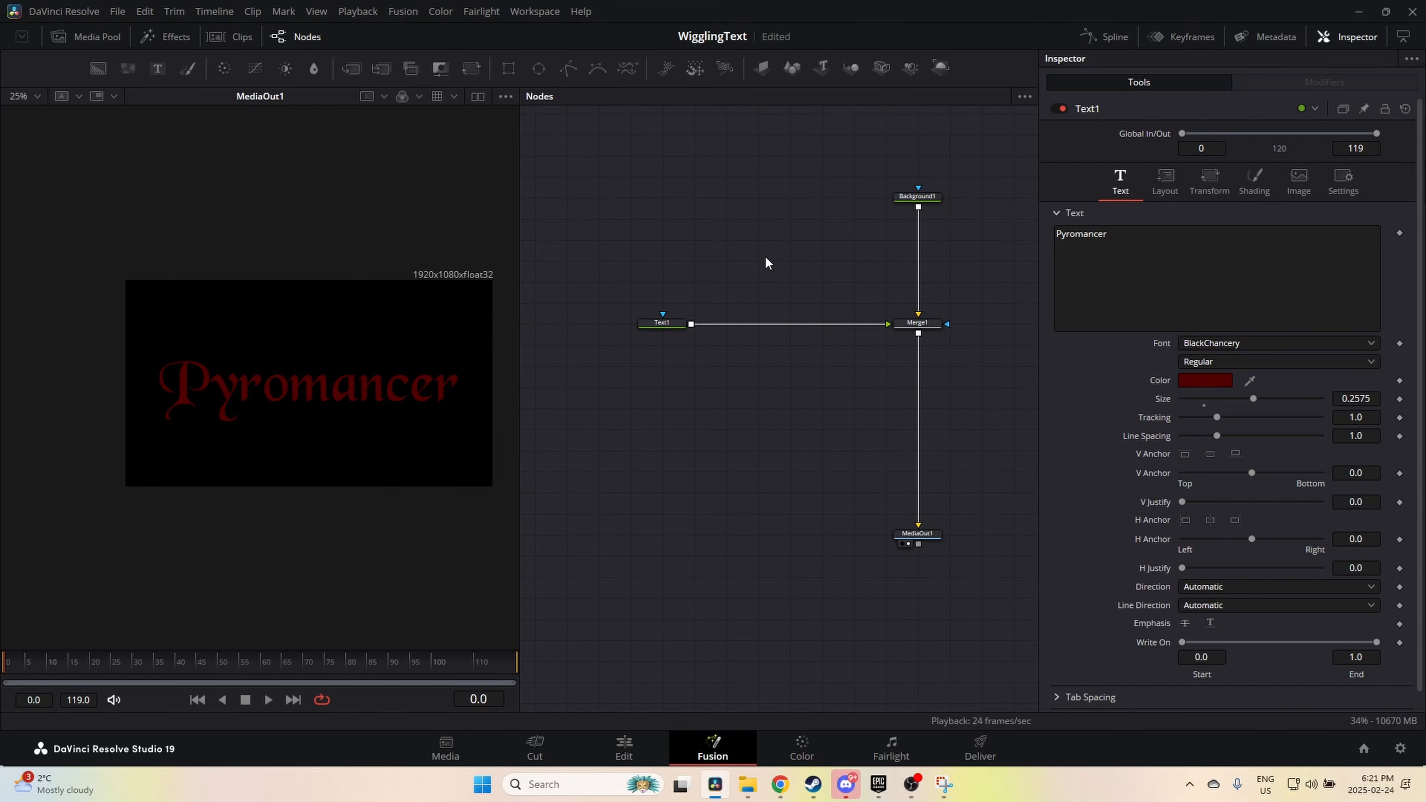
# Step: Add a MatteControl node between Text1 and Merge1 and show its output in a second viewer
pyautogui.moveTo(814, 394); pyautogui.dragTo(811, 434)
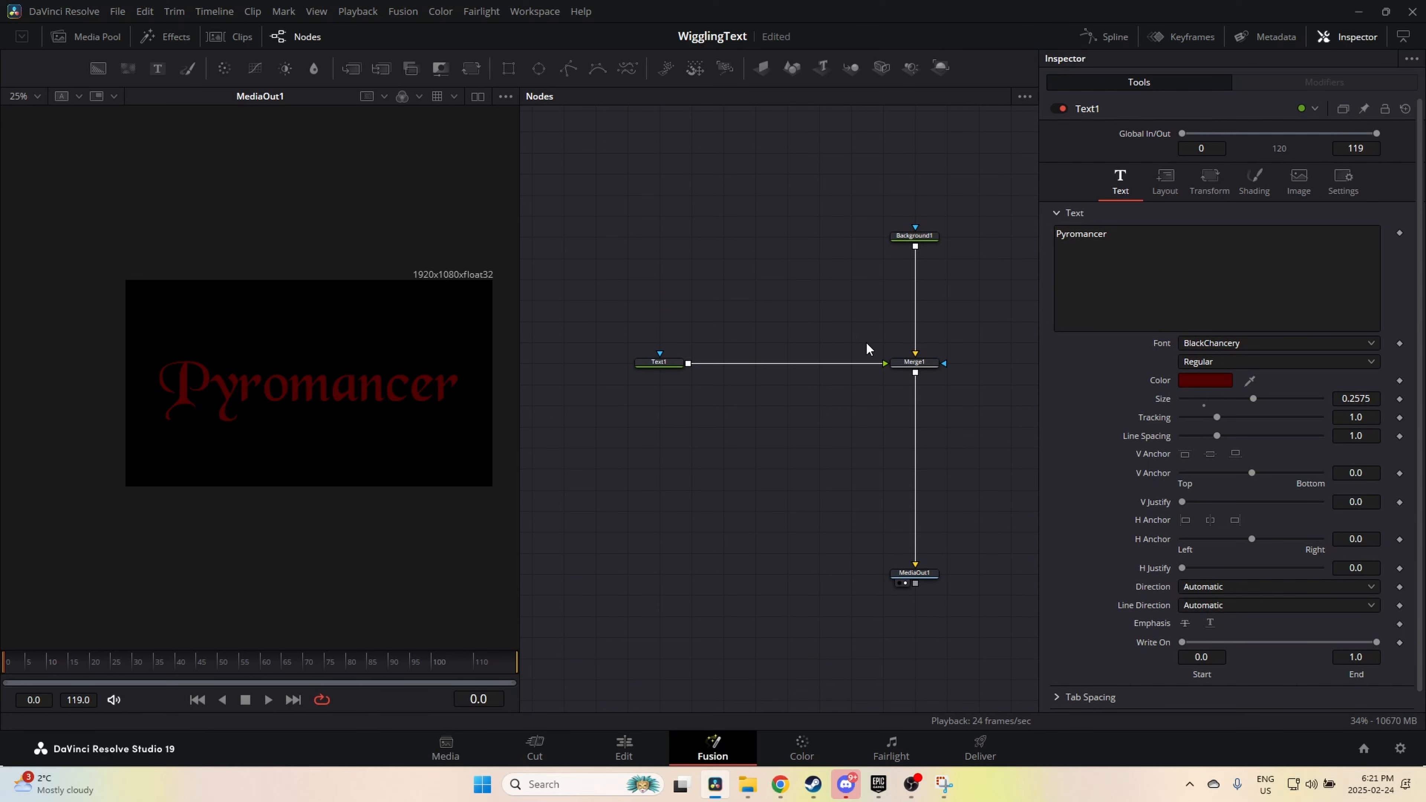
pyautogui.moveTo(867, 349); pyautogui.dragTo(842, 366)
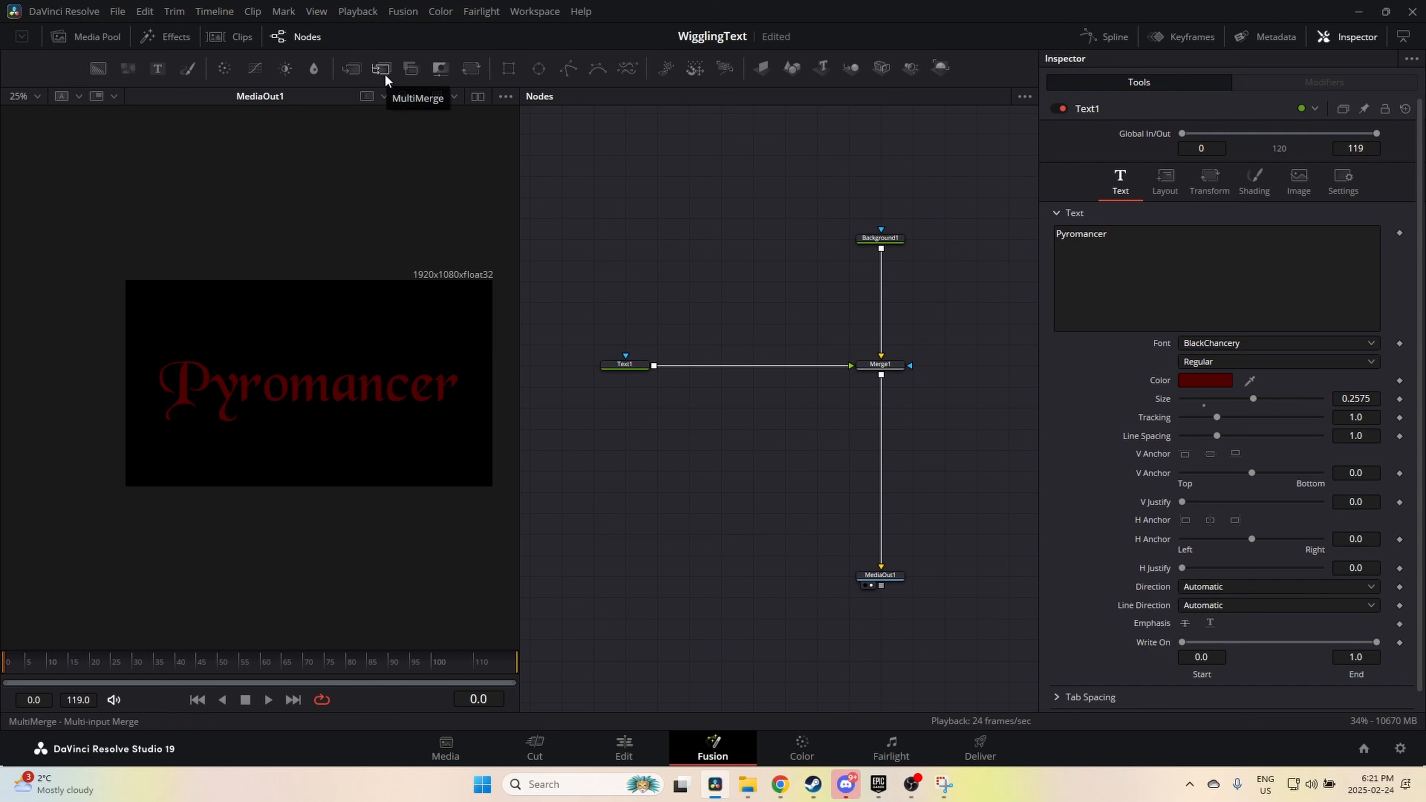
pyautogui.click(438, 69)
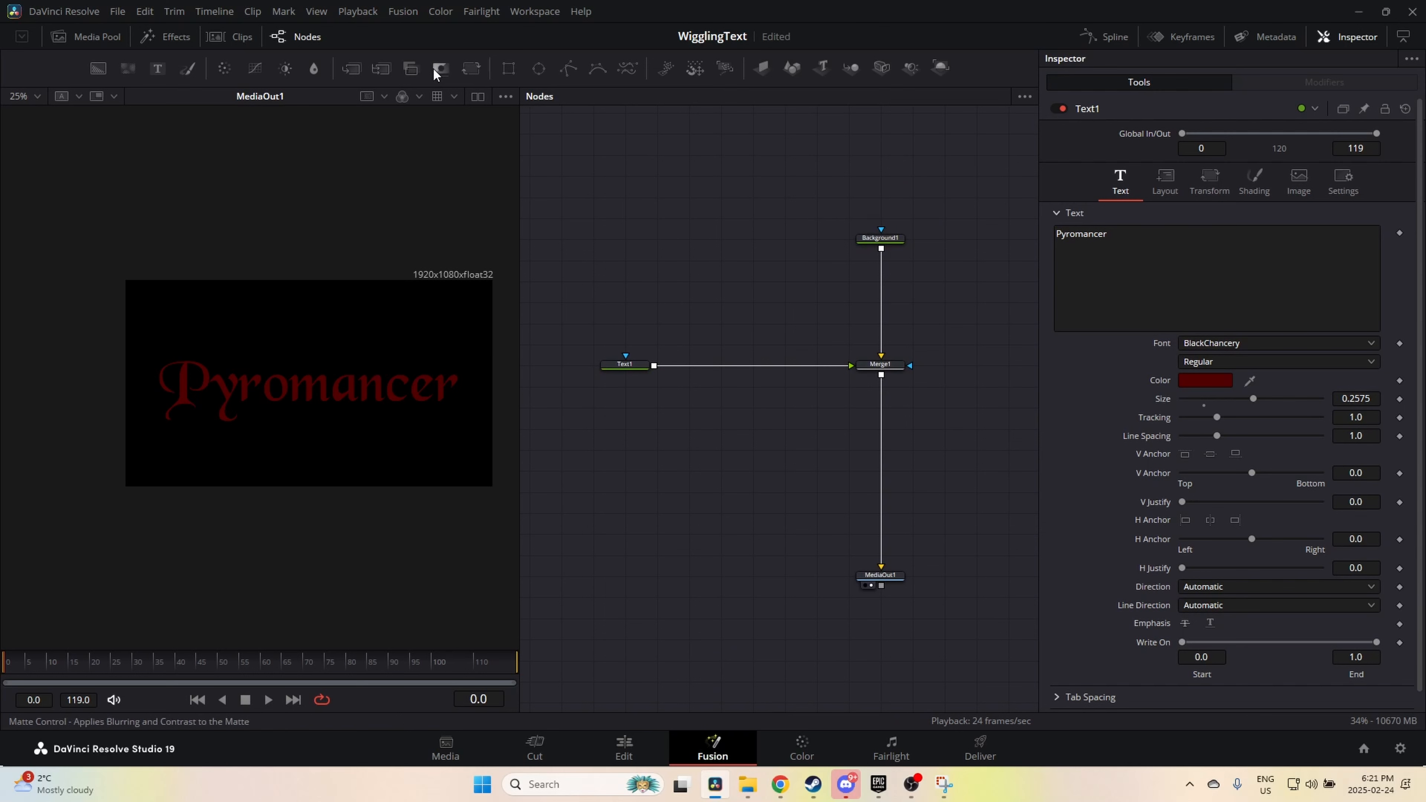
pyautogui.moveTo(854, 655); pyautogui.dragTo(561, 365)
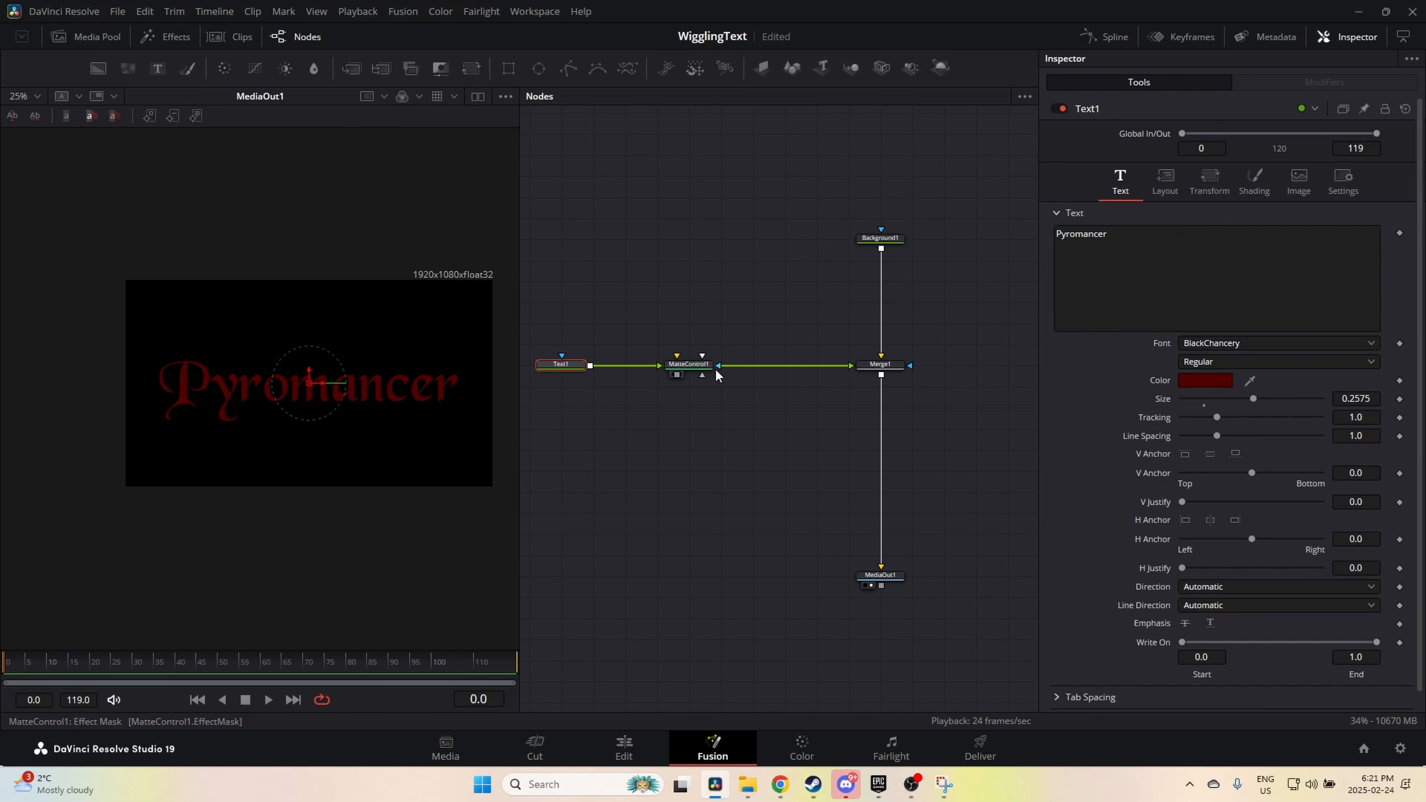
pyautogui.click(478, 96)
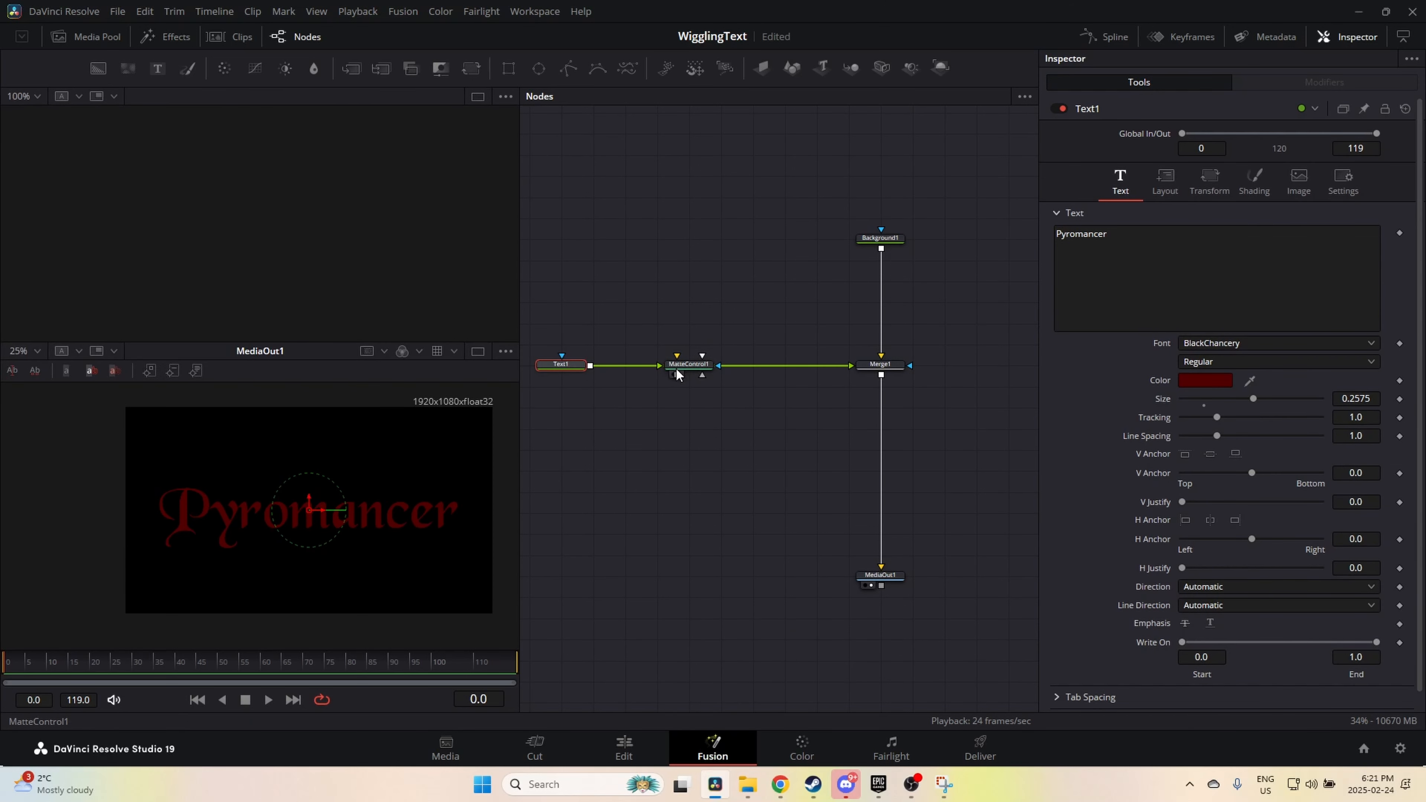
pyautogui.moveTo(697, 366); pyautogui.dragTo(304, 202)
# Step: Route Text1 into MatteControl1's background input and connect MatteControl1's output to Merge1's foreground instead of the direct text link
pyautogui.moveTo(578, 373); pyautogui.dragTo(688, 365)
pyautogui.moveTo(568, 346); pyautogui.dragTo(567, 368)
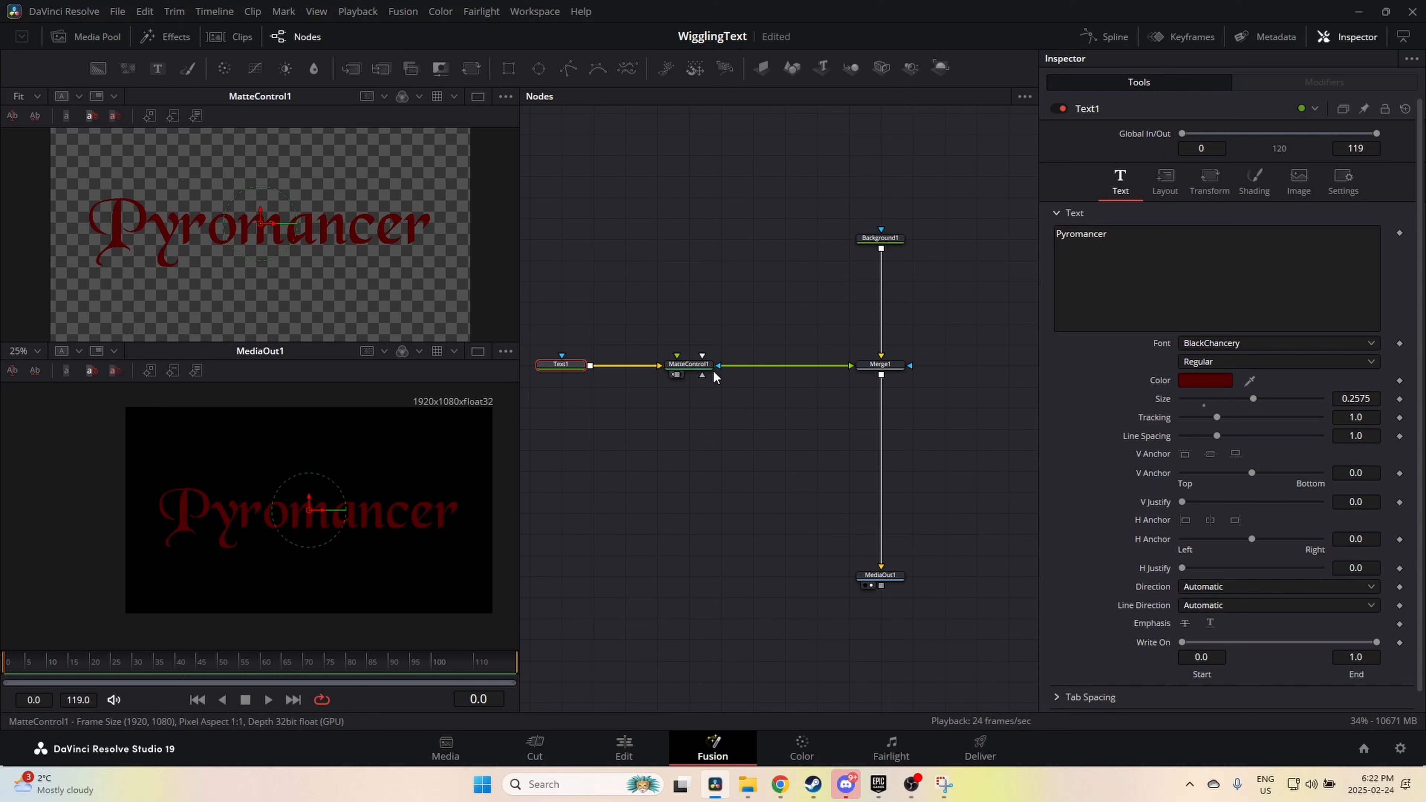
pyautogui.moveTo(847, 365); pyautogui.dragTo(841, 361)
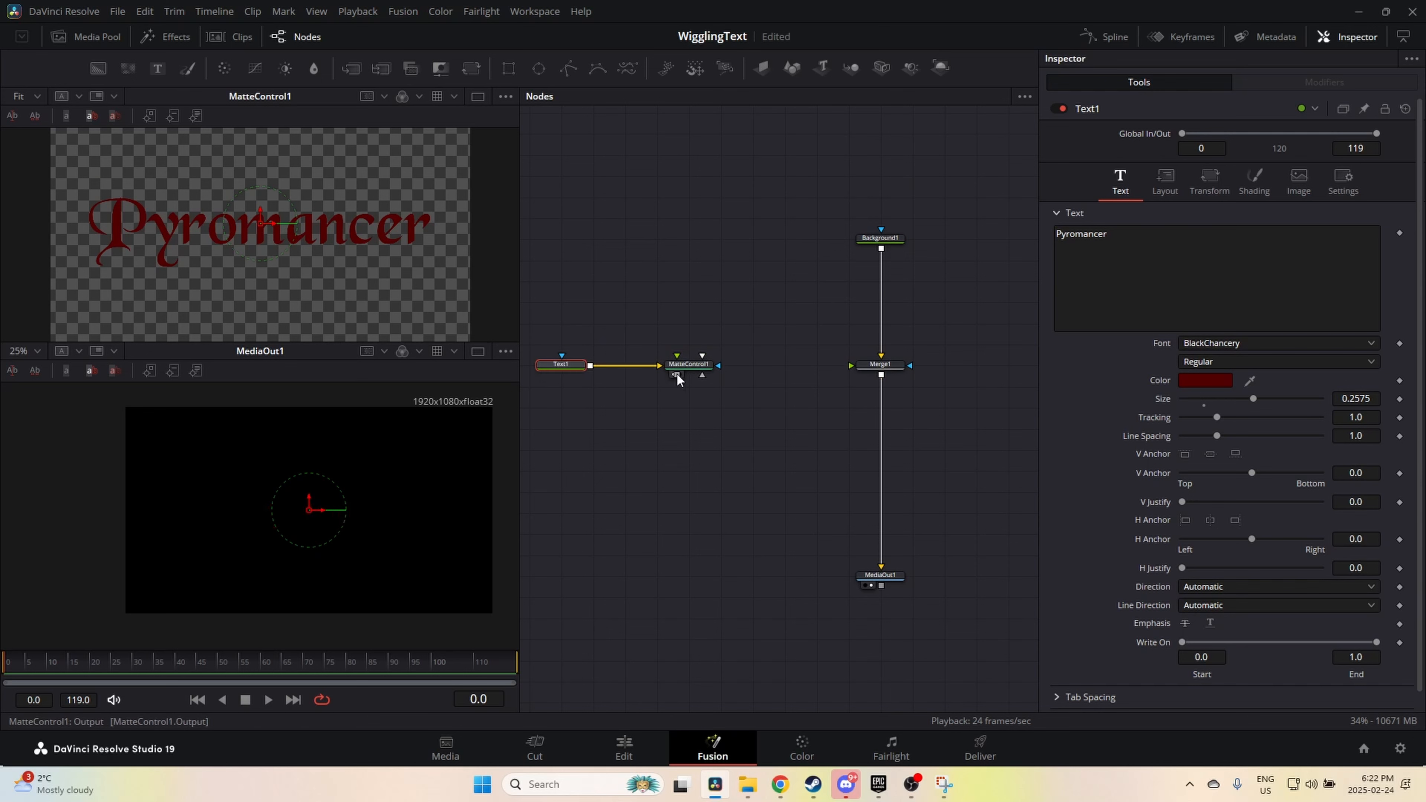
pyautogui.moveTo(718, 366); pyautogui.dragTo(880, 368)
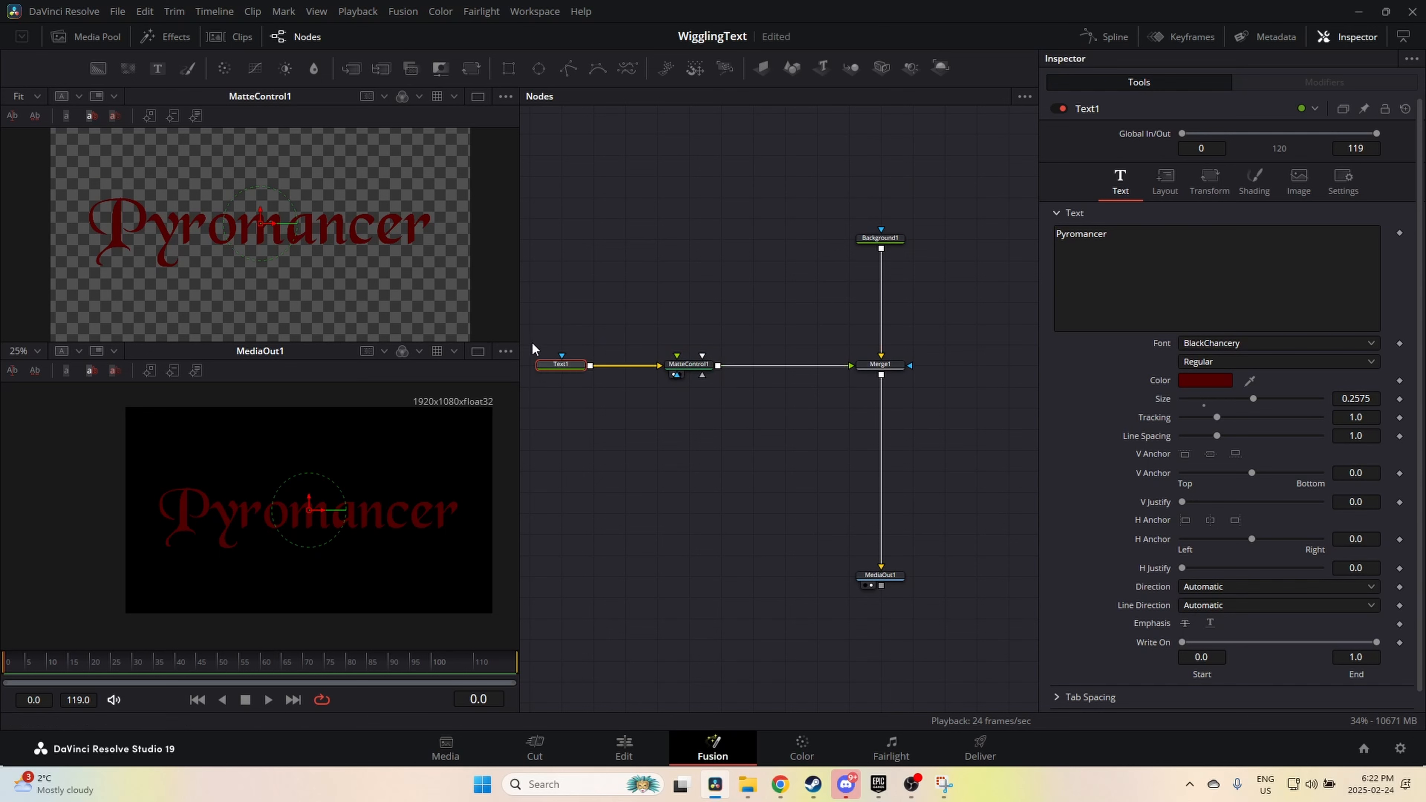
pyautogui.moveTo(361, 503); pyautogui.dragTo(308, 507)
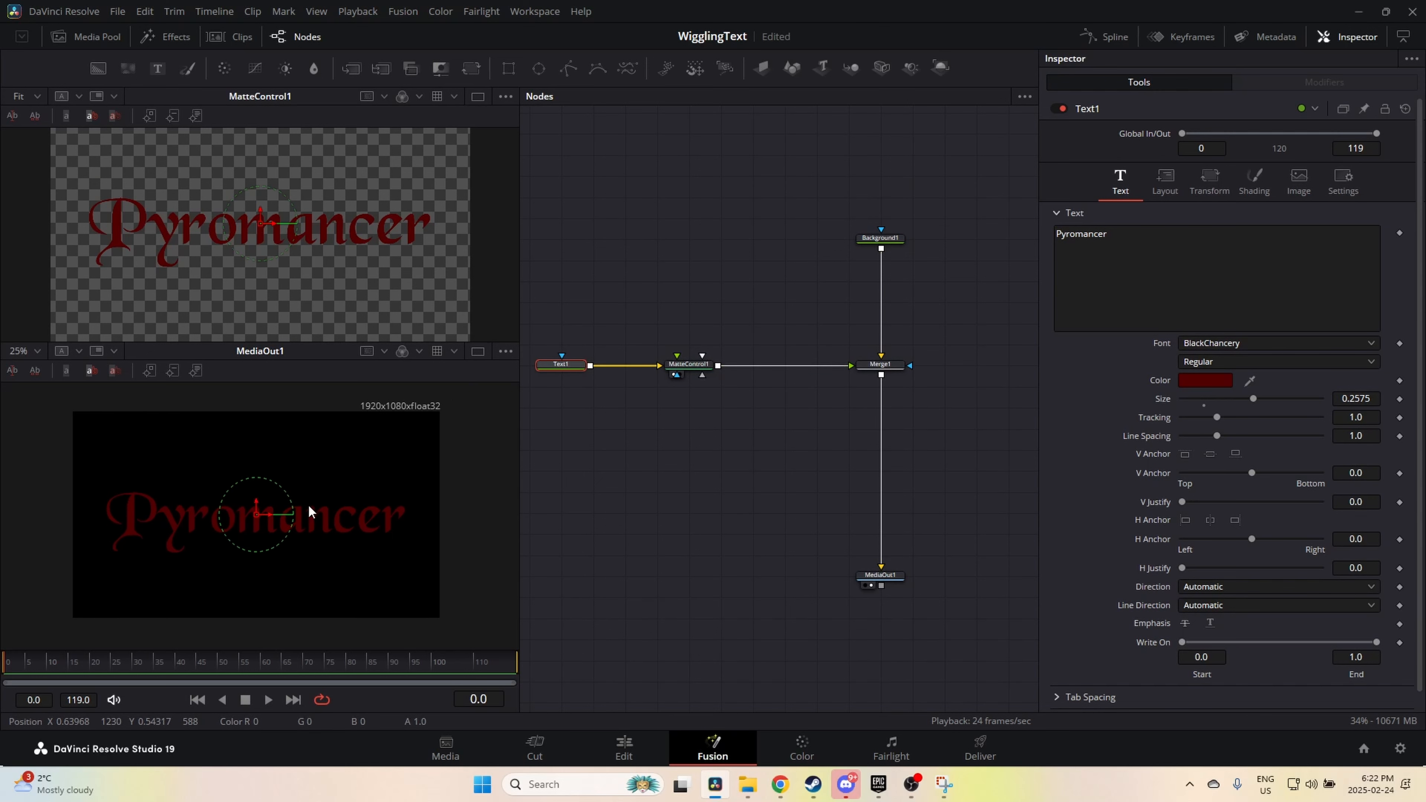
# Step: Add a Displace node above MatteControl1 in the node graph
pyautogui.click(689, 366)
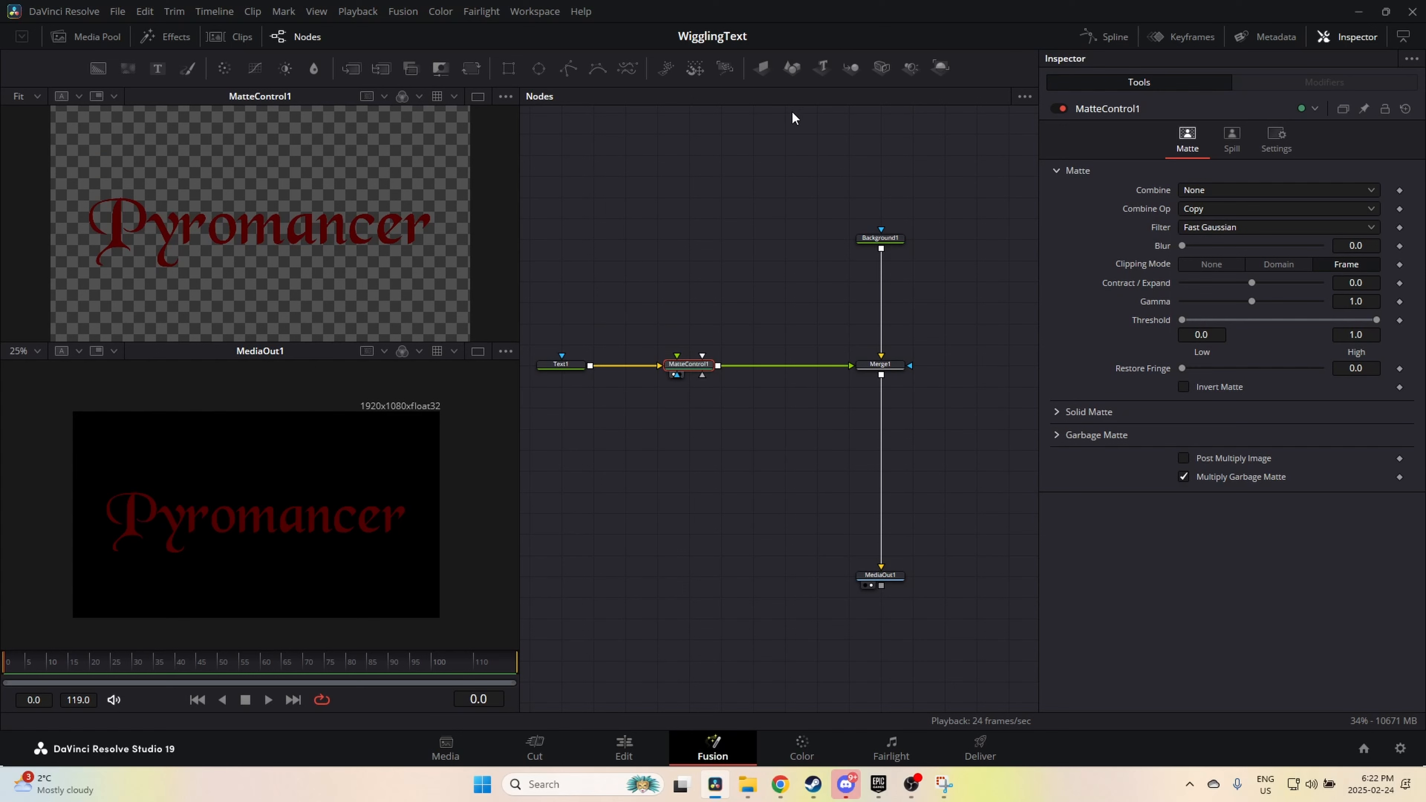
pyautogui.click(657, 212)
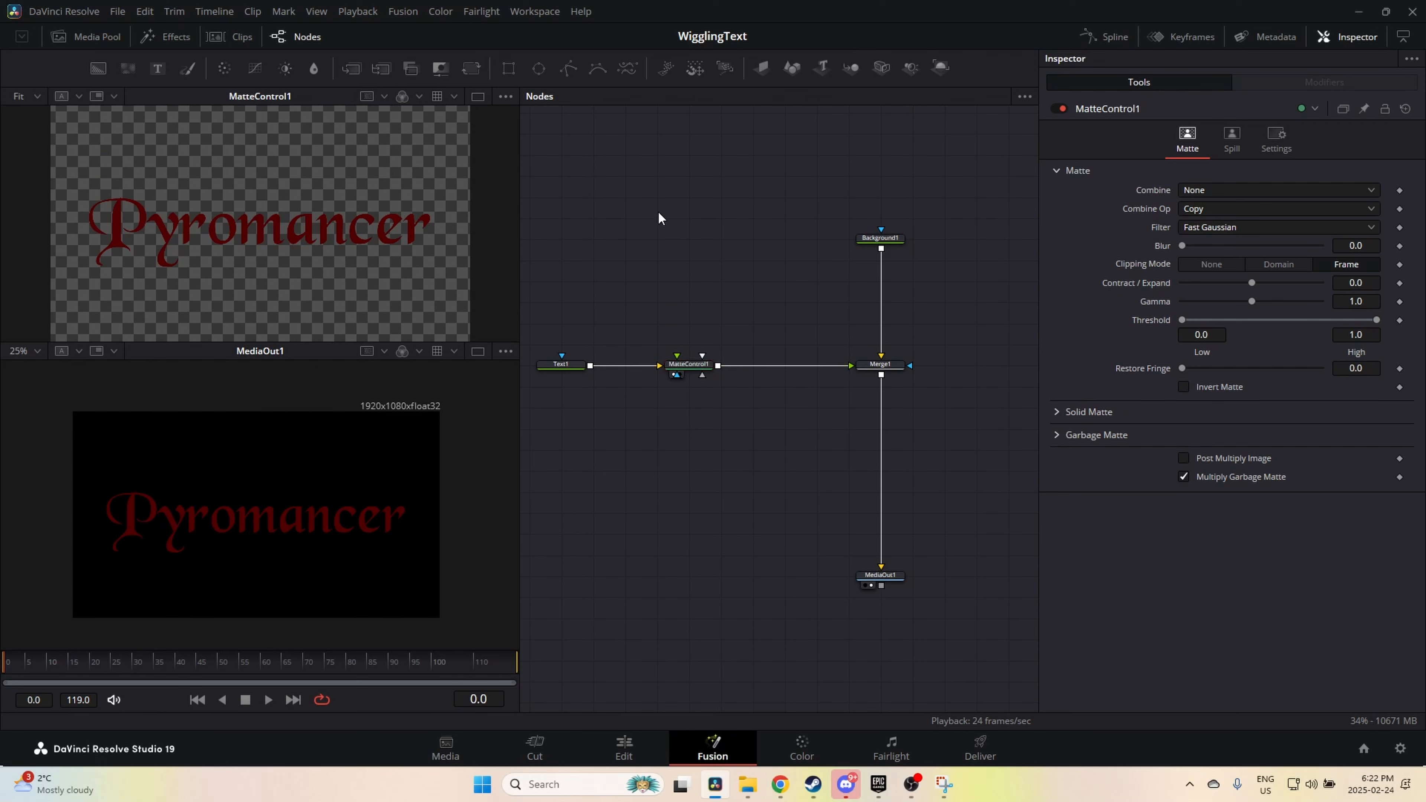
pyautogui.hotkey('shift', 'space')
pyautogui.write('displ')
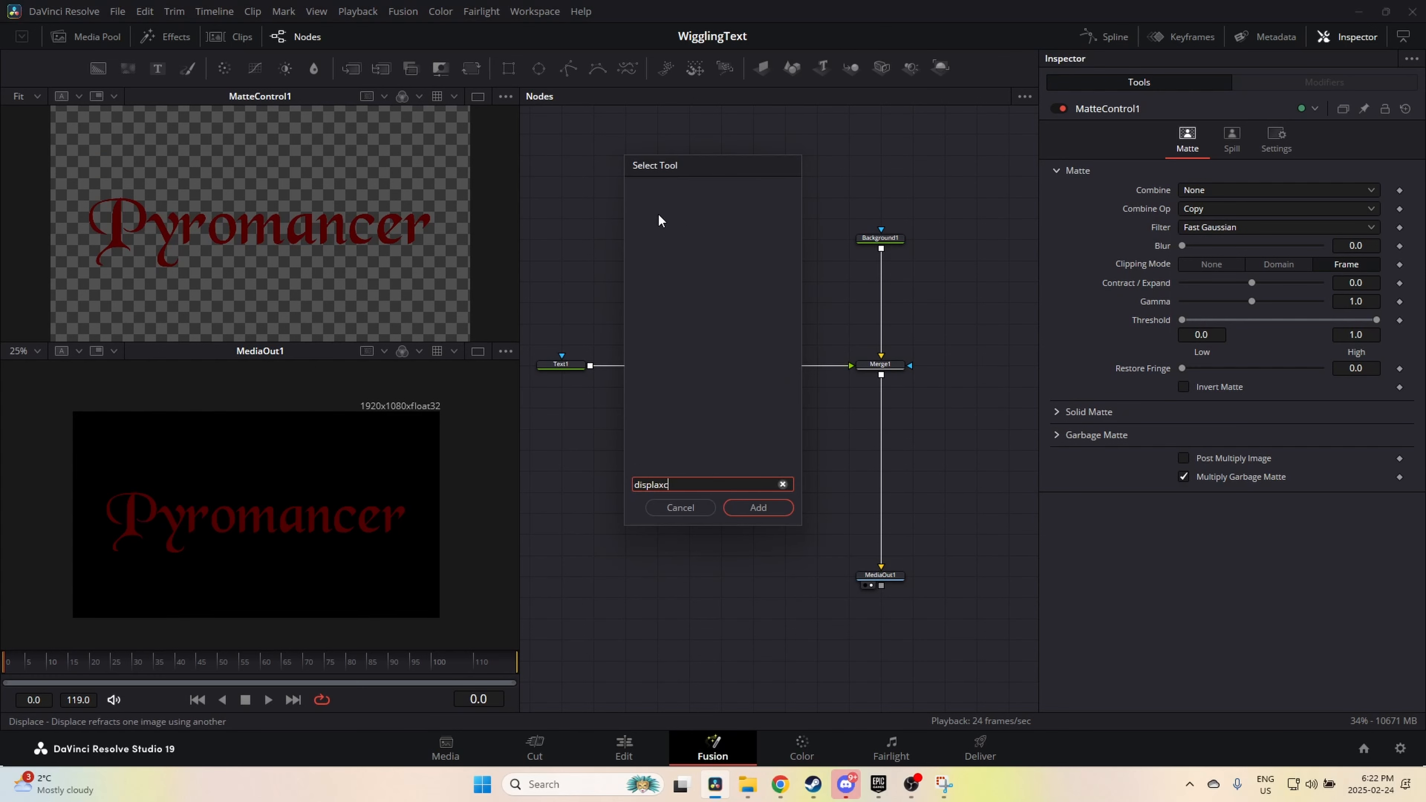
pyautogui.press('Return')
pyautogui.moveTo(658, 215); pyautogui.dragTo(691, 264)
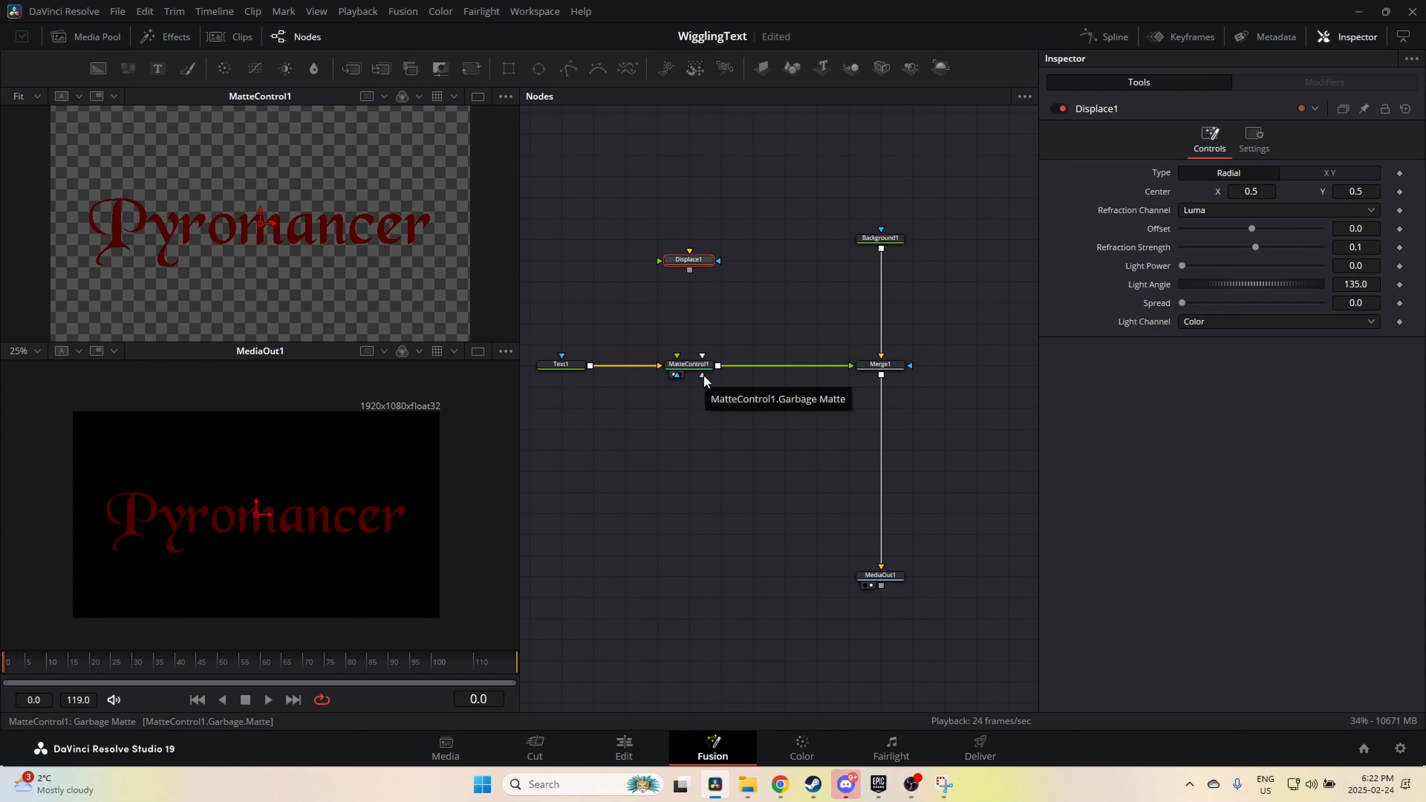
# Step: Connect Displace1 to MatteControl1's Garbage Matte input and feed a new Rectangle mask into Displace1's background input
pyautogui.moveTo(690, 270); pyautogui.dragTo(702, 356)
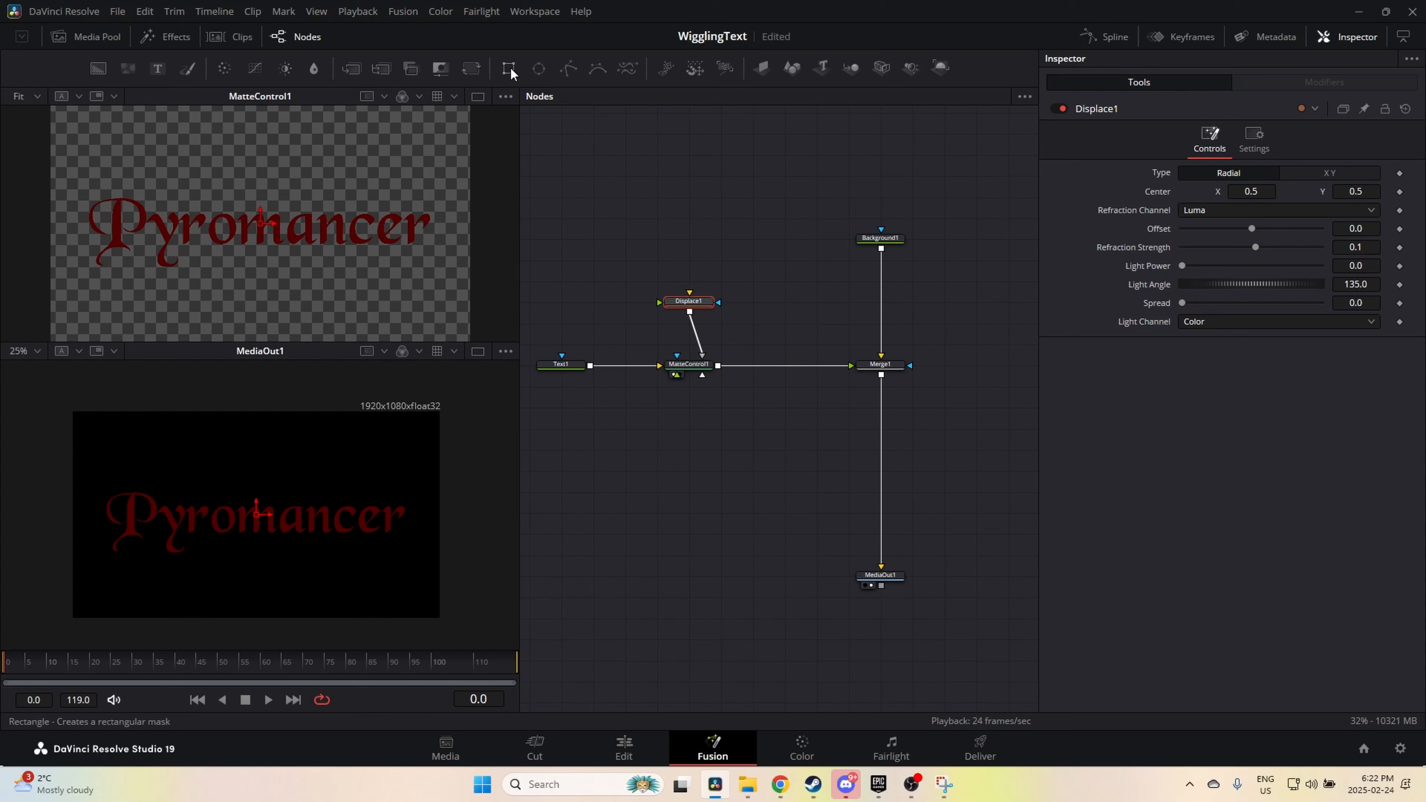
pyautogui.moveTo(509, 68); pyautogui.dragTo(652, 208)
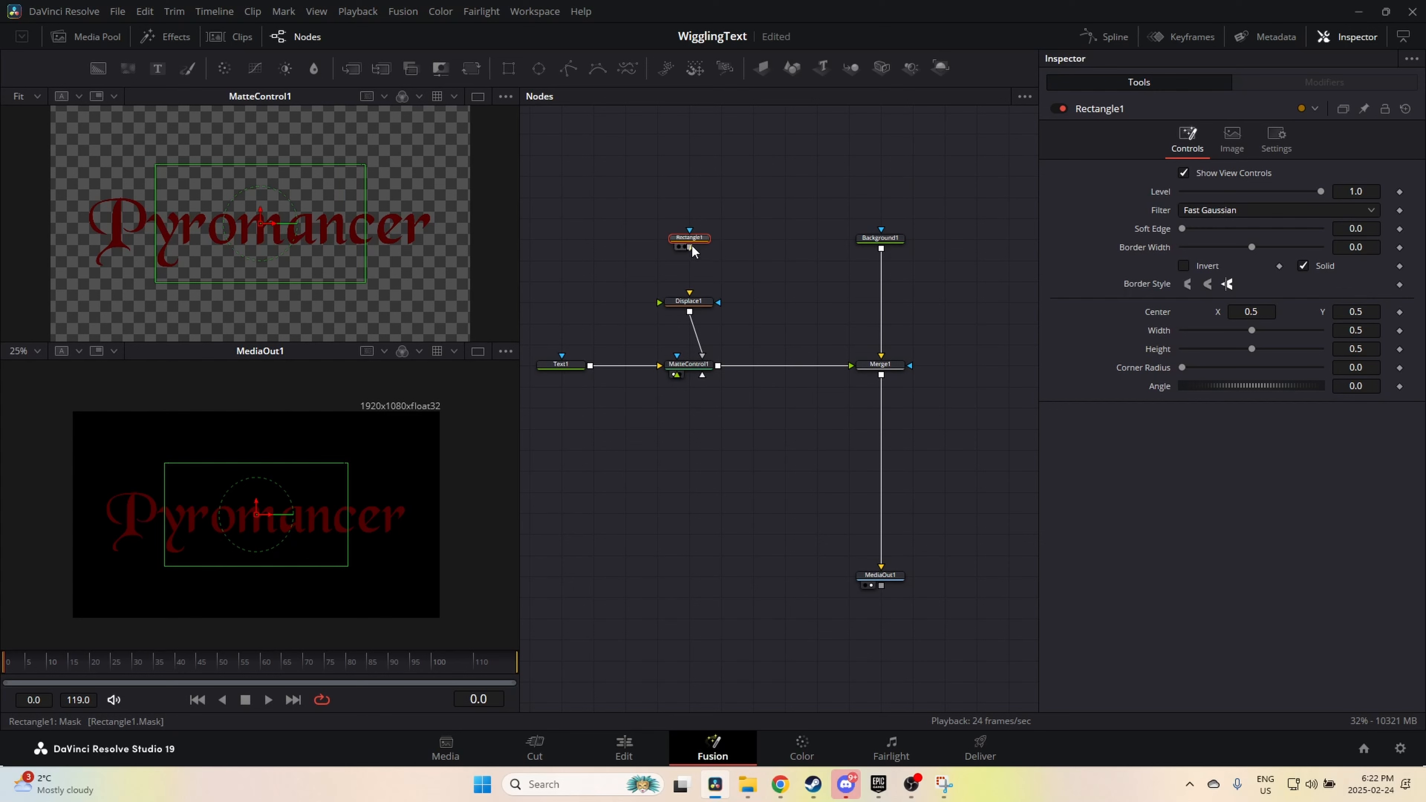
pyautogui.moveTo(691, 247); pyautogui.dragTo(696, 297)
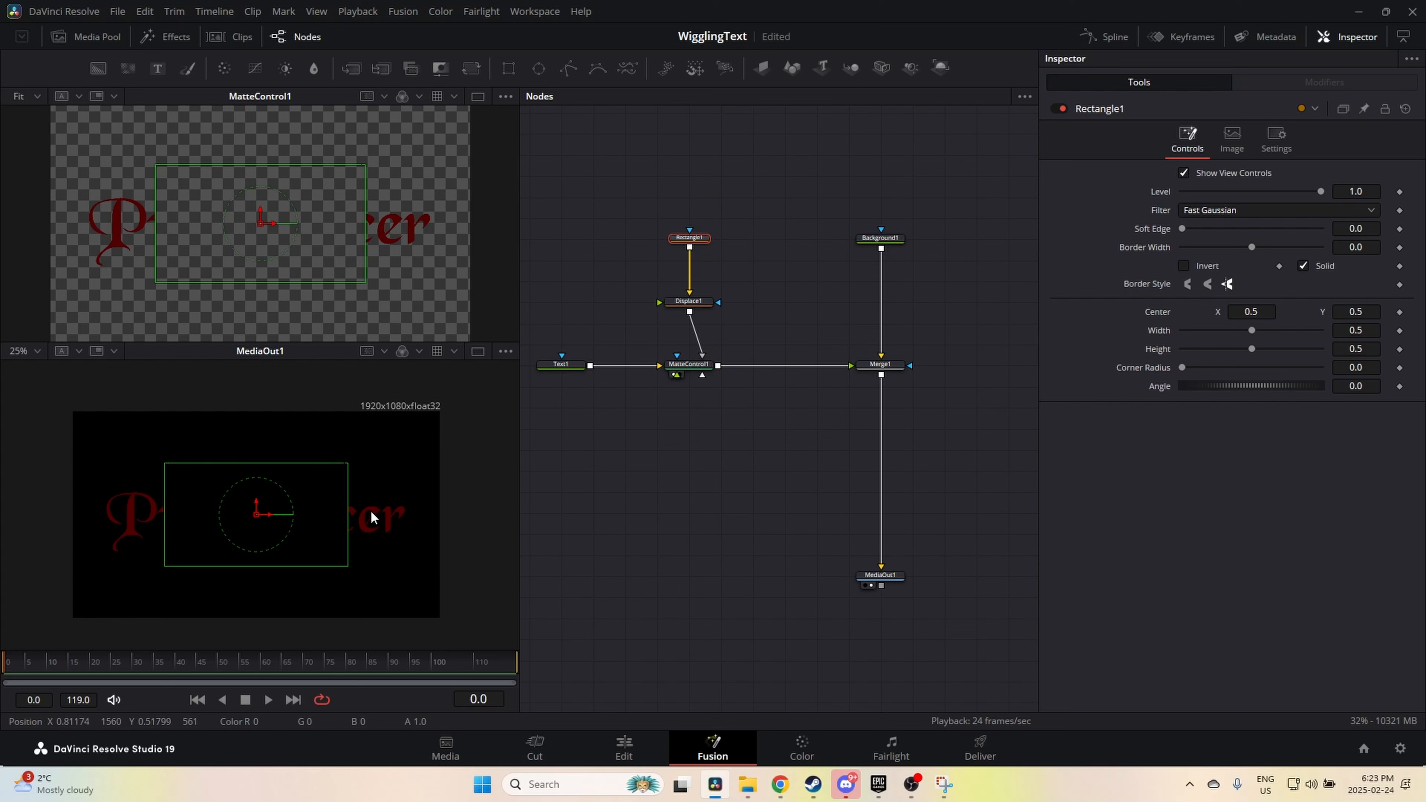
# Step: Widen the rectangle mask to about 0.877 so it spans the whole title, and invert the mask
pyautogui.moveTo(1251, 332); pyautogui.dragTo(1302, 331)
pyautogui.click(1185, 267)
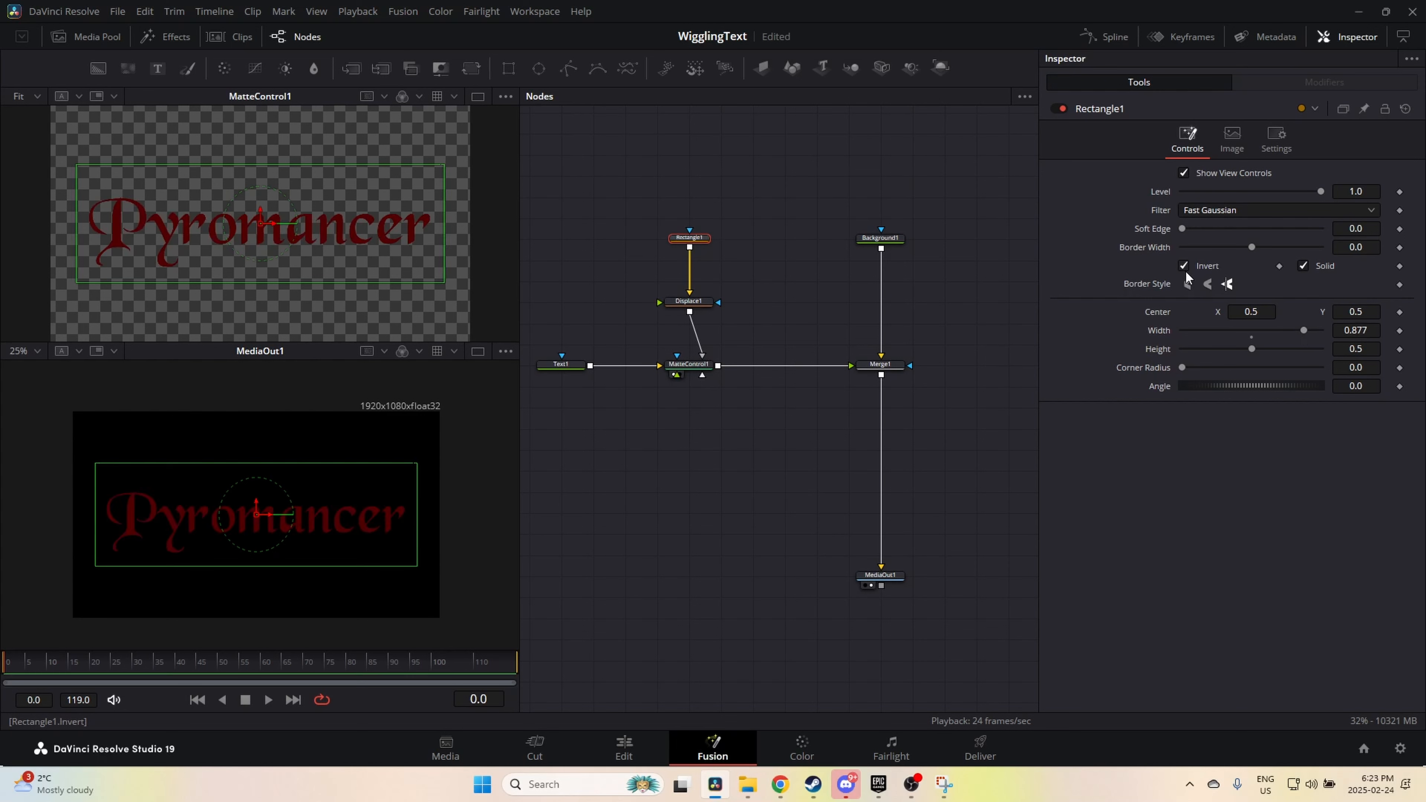
pyautogui.click(1185, 266)
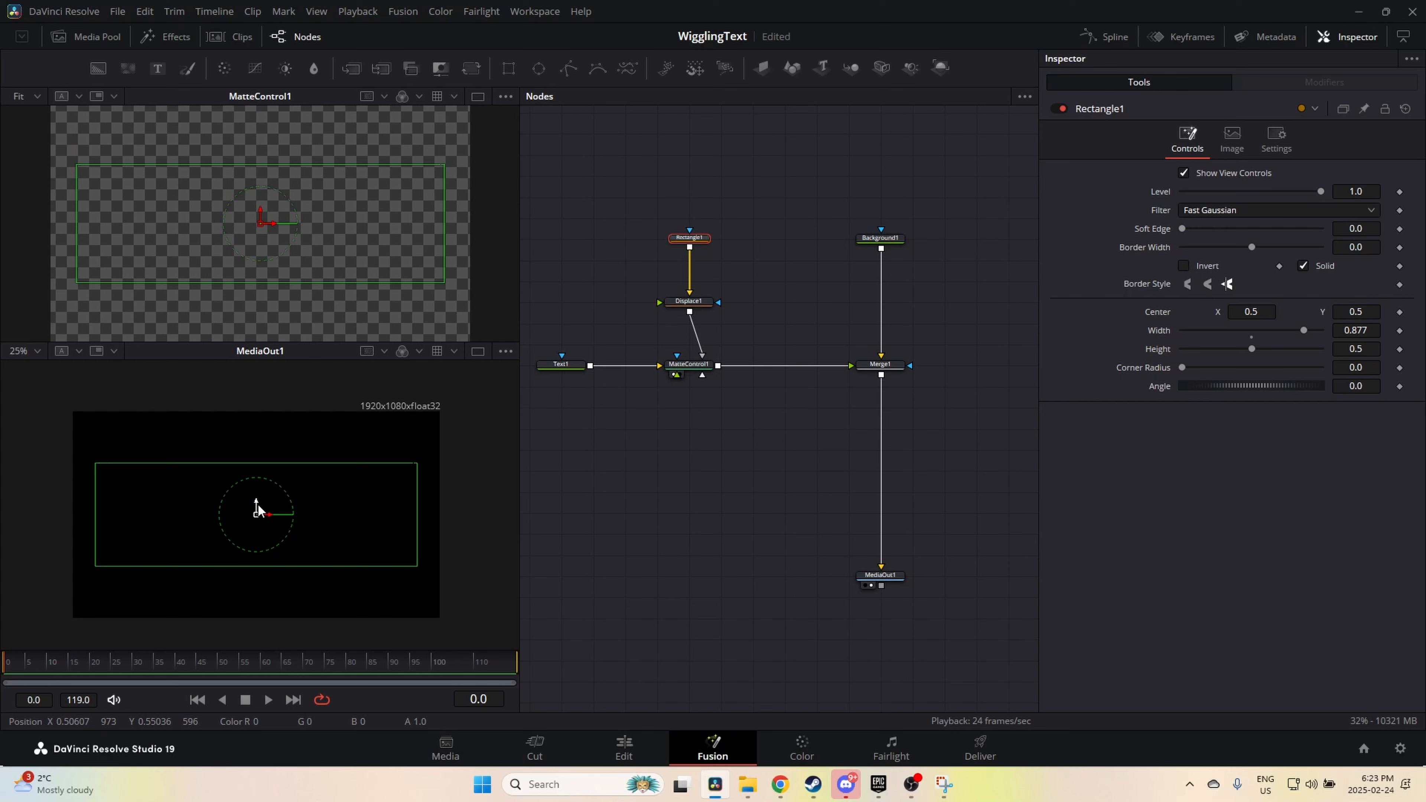
pyautogui.click(1184, 266)
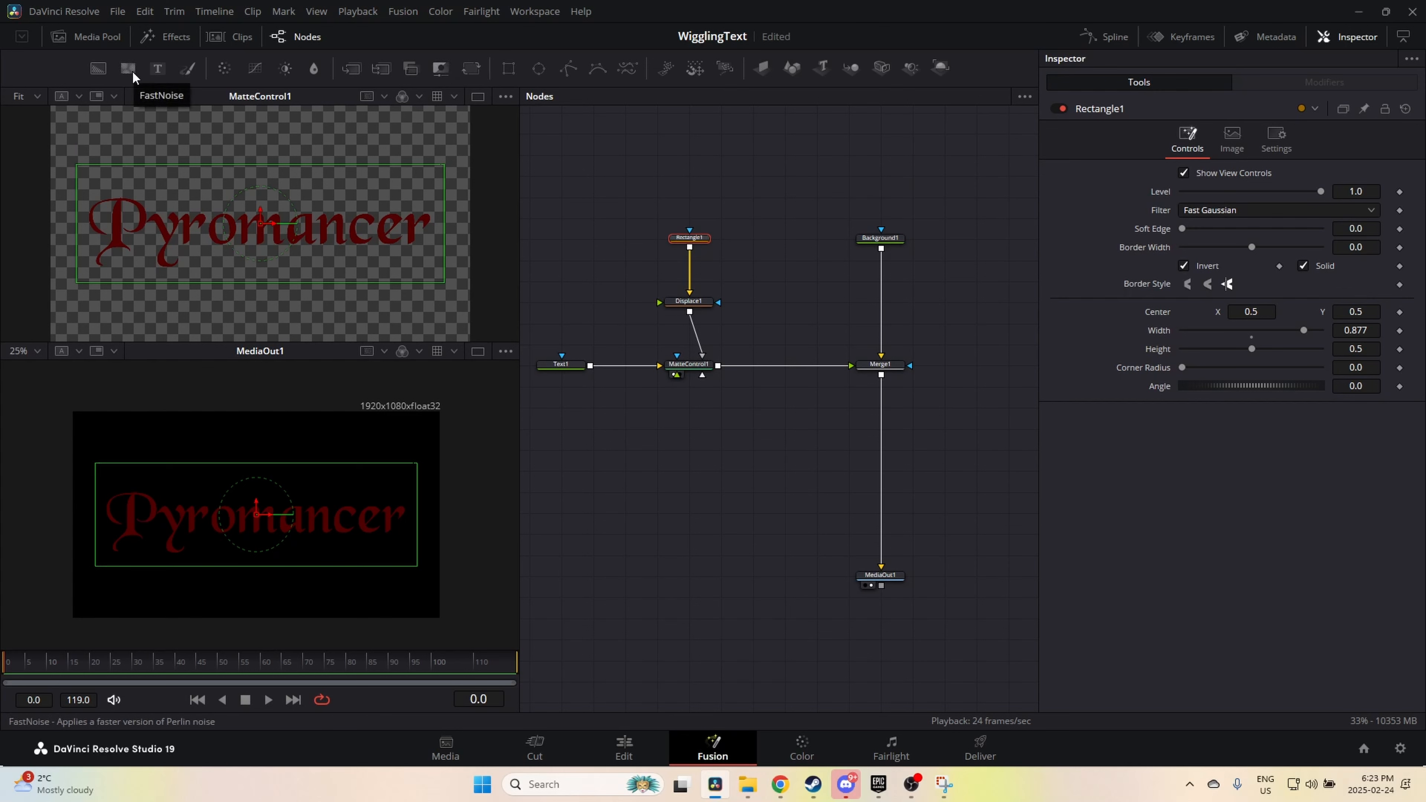
# Step: Connect a new FastNoise node to Displace1's foreground input and inspect the displaced mask edges in the viewer
pyautogui.moveTo(134, 75); pyautogui.dragTo(766, 248)
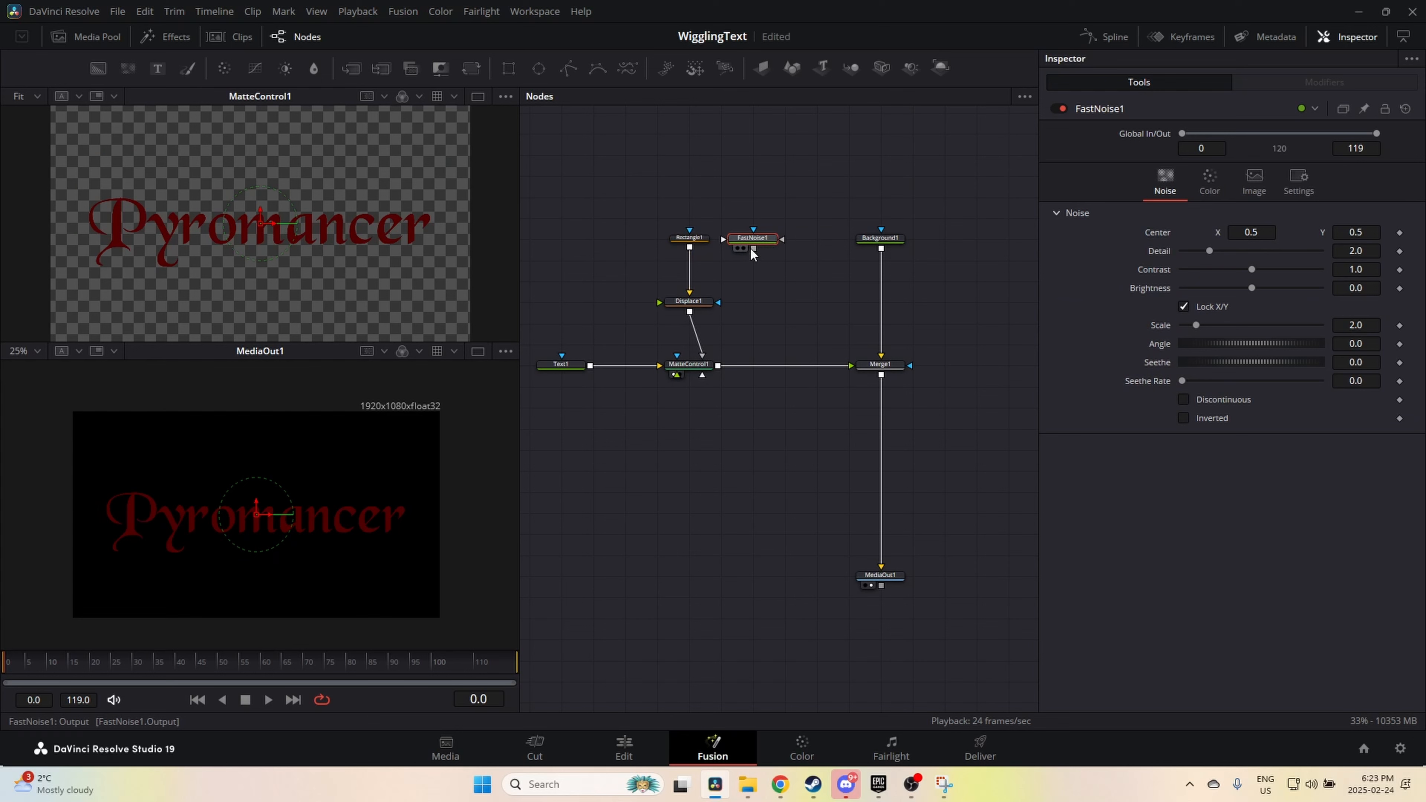
pyautogui.moveTo(750, 249); pyautogui.dragTo(411, 263)
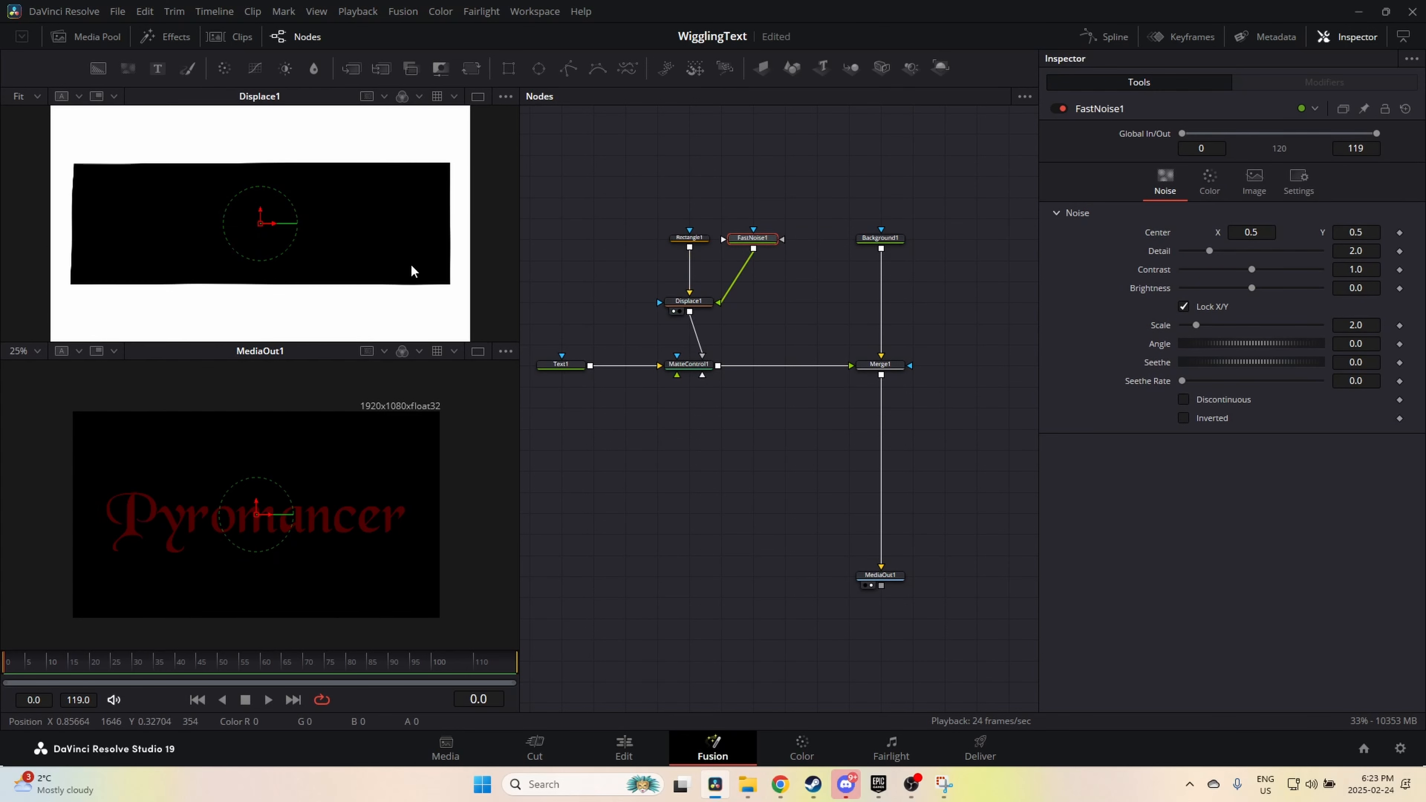
pyautogui.scroll(2, 371, 234)
pyautogui.scroll(2, 375, 265)
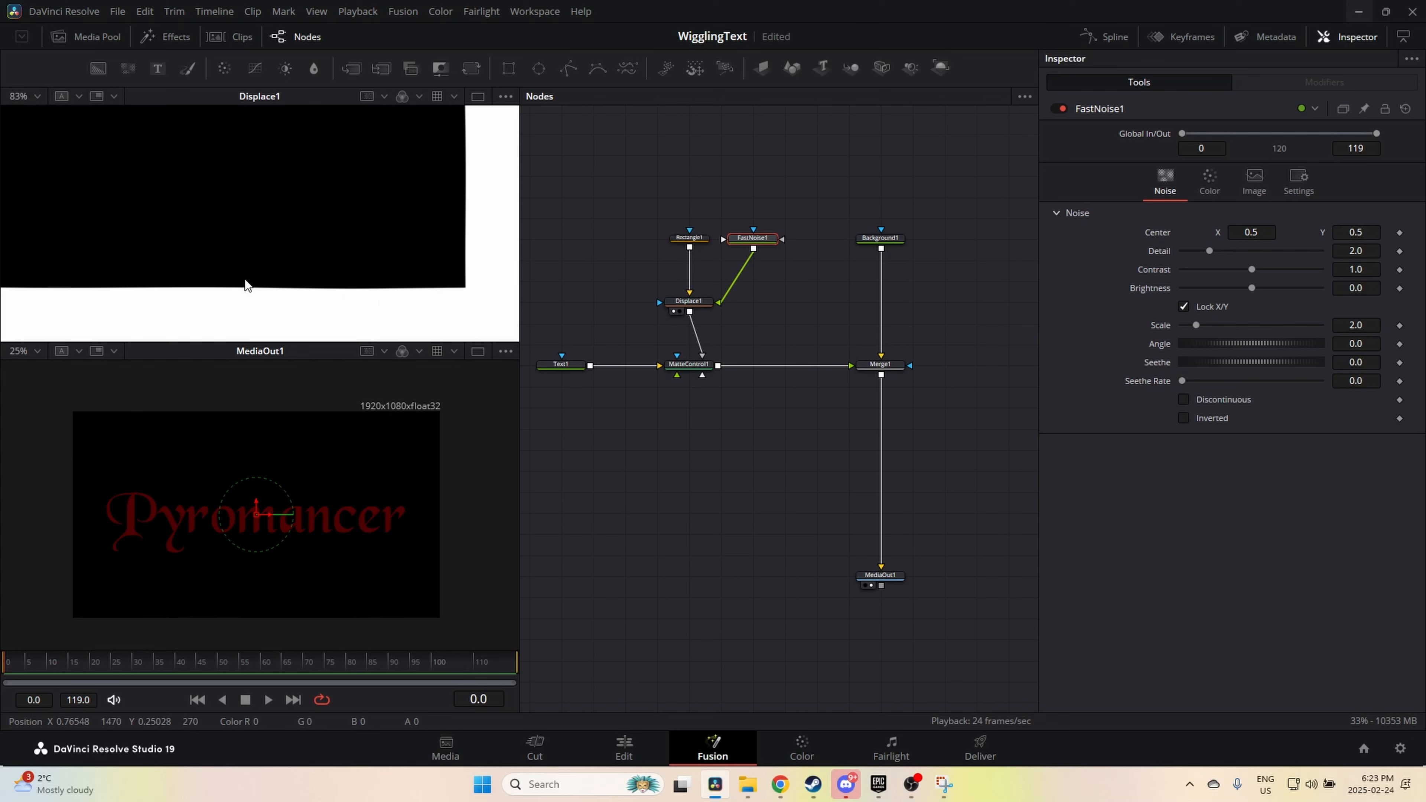
pyautogui.scroll(-3, 165, 258)
pyautogui.scroll(-1, 286, 277)
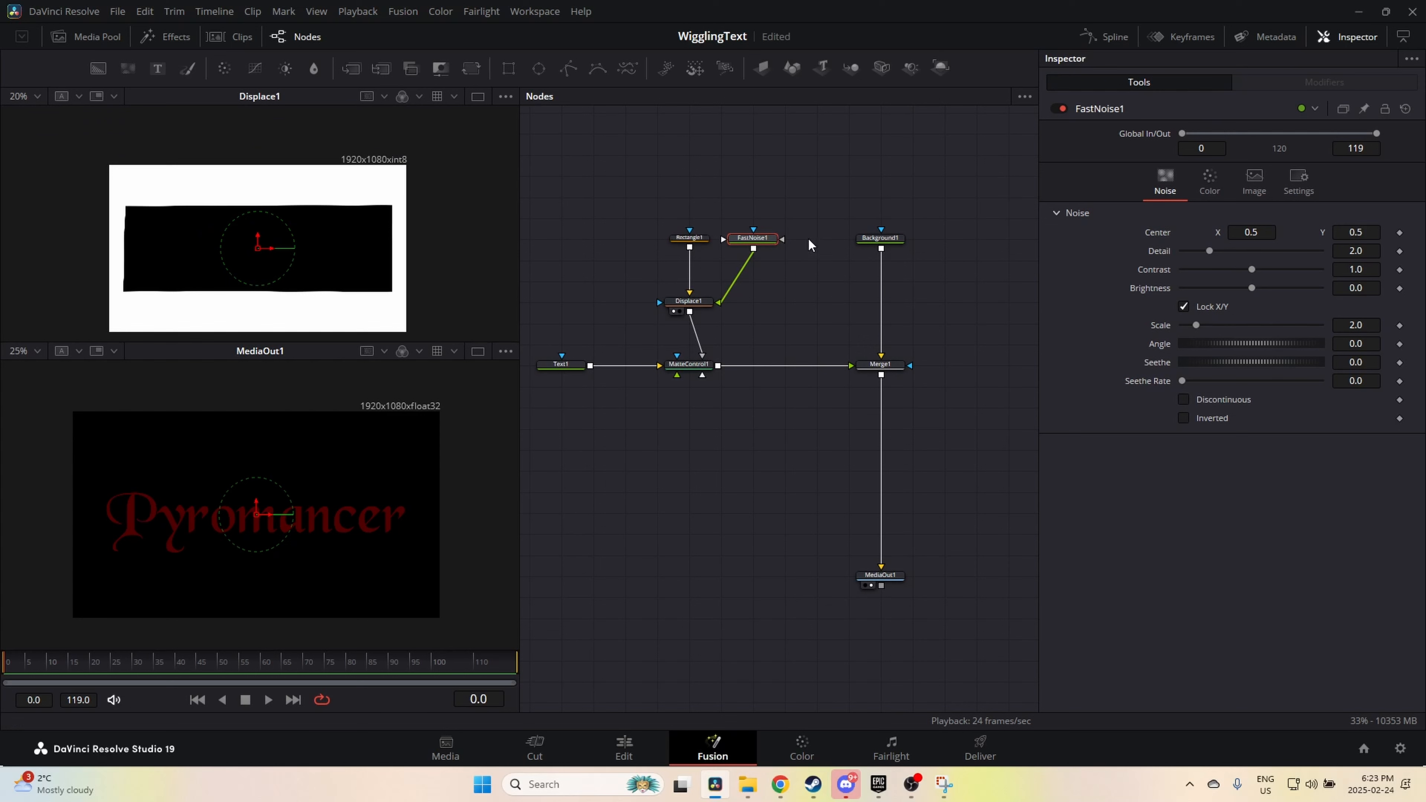
# Step: Set FastNoise1's scale to 20, detail to about 5.72 and contrast to about 1.95 for finer, rougher matte edges
pyautogui.moveTo(1196, 326); pyautogui.dragTo(1320, 326)
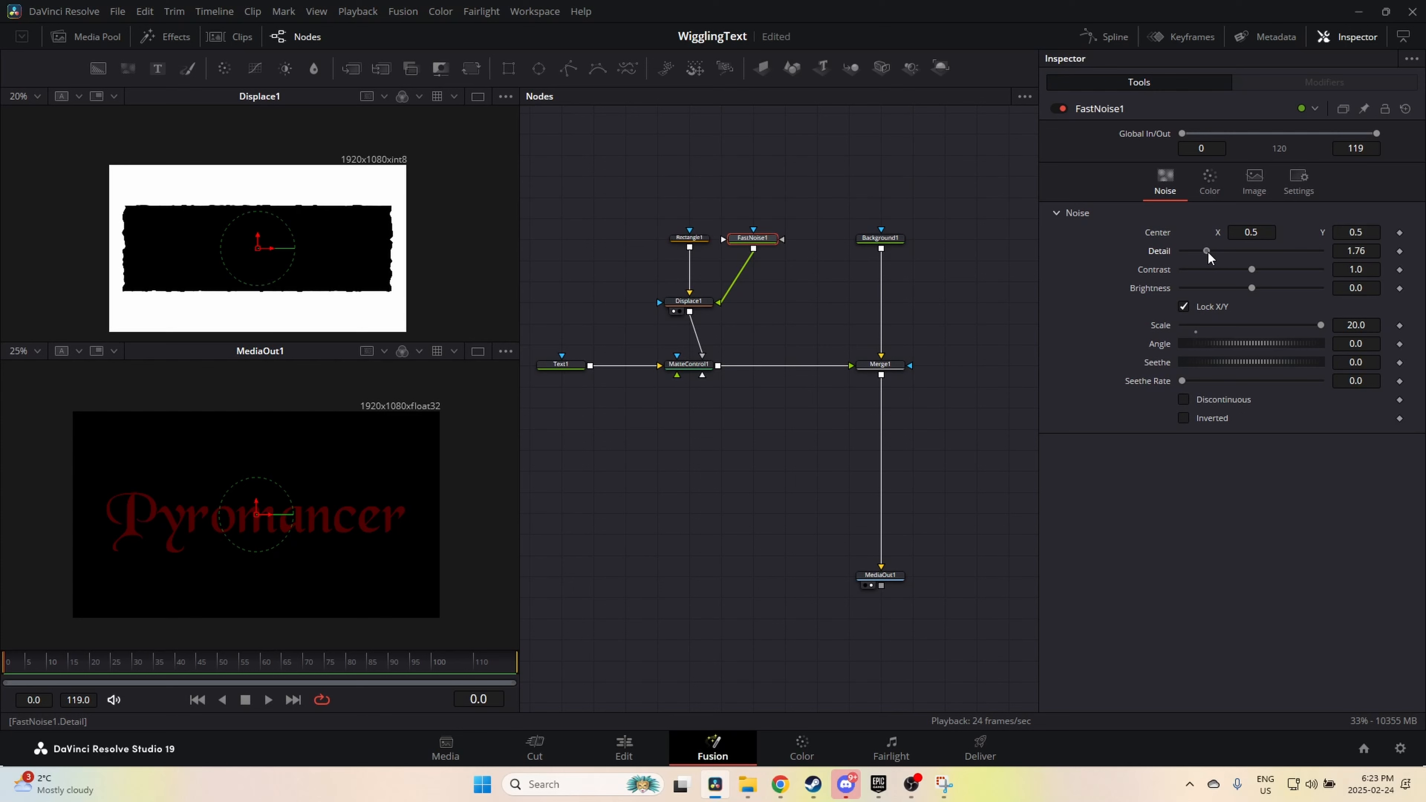
pyautogui.moveTo(1223, 255); pyautogui.dragTo(1267, 269)
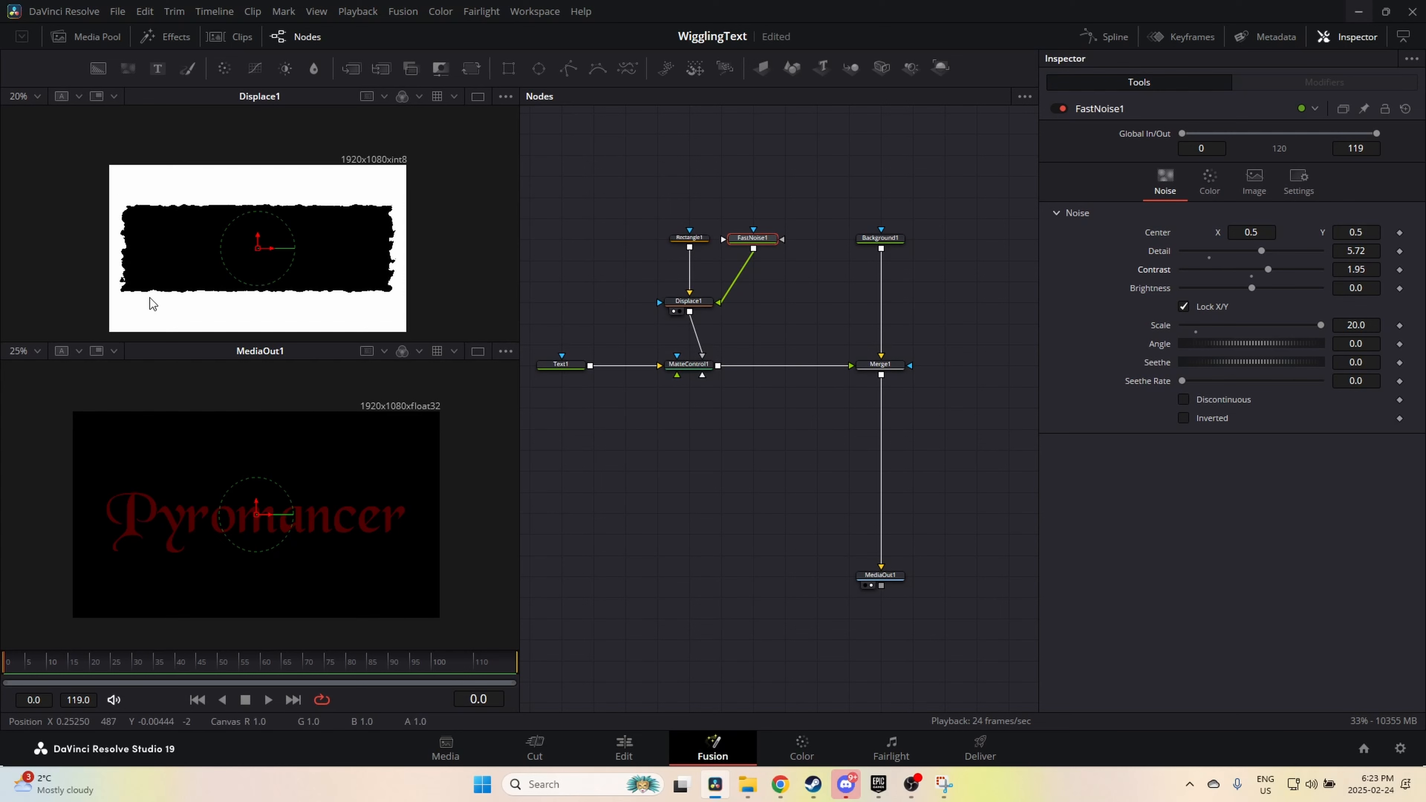
pyautogui.scroll(5, 196, 286)
pyautogui.scroll(2, 360, 286)
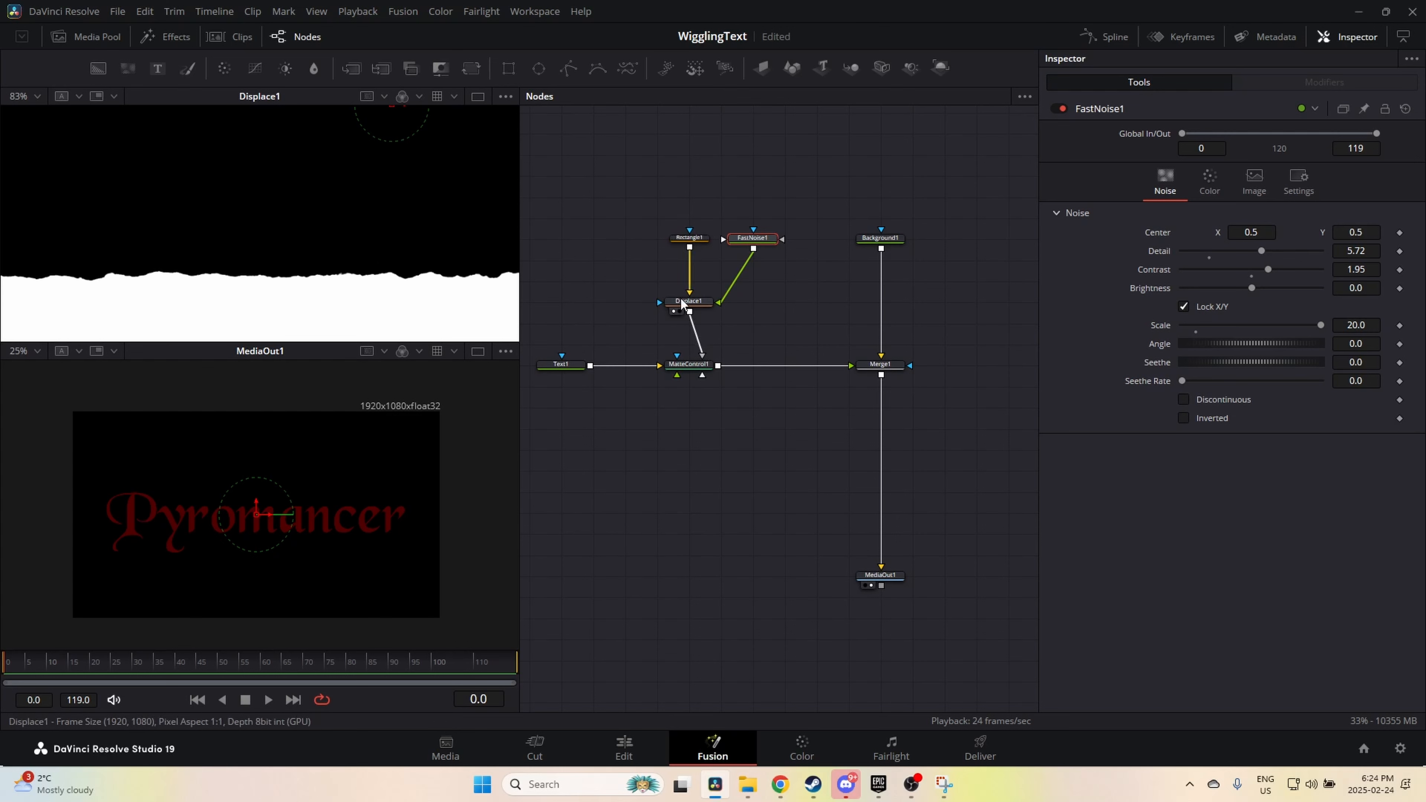
# Step: Switch Displace1 to XY displacement and set its Y Refraction to about 0.026
pyautogui.click(704, 304)
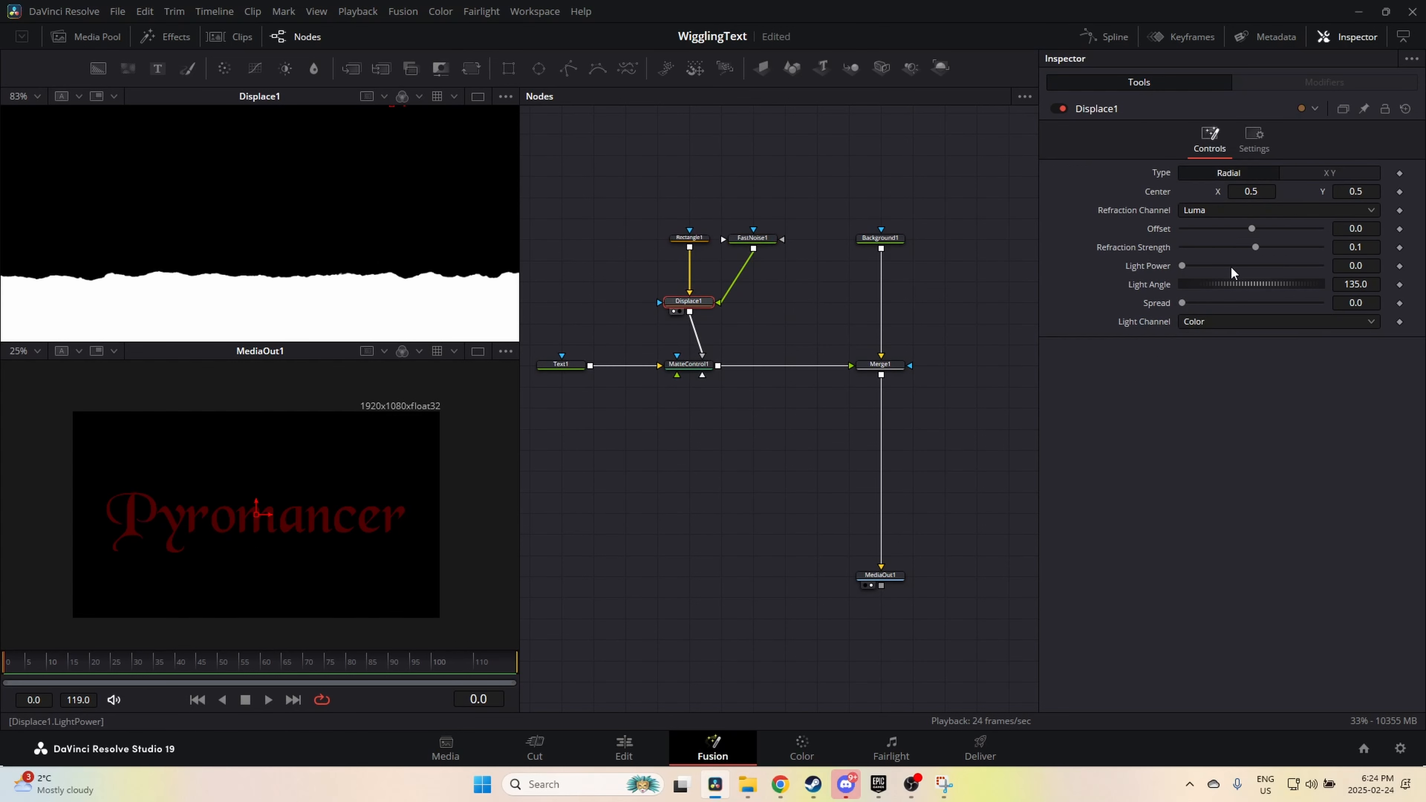
pyautogui.click(1327, 175)
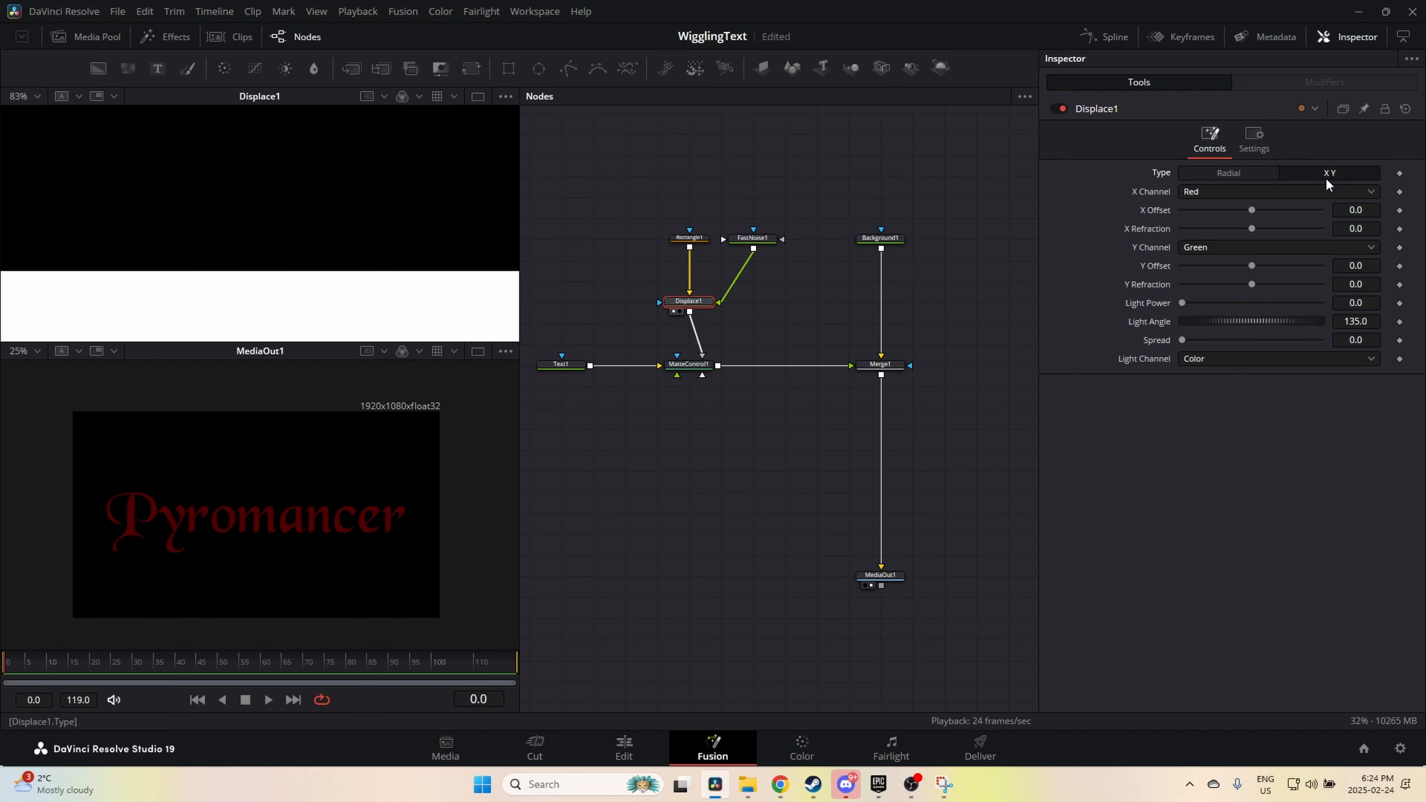
pyautogui.scroll(-2, 388, 247)
pyautogui.moveTo(406, 240); pyautogui.dragTo(320, 286)
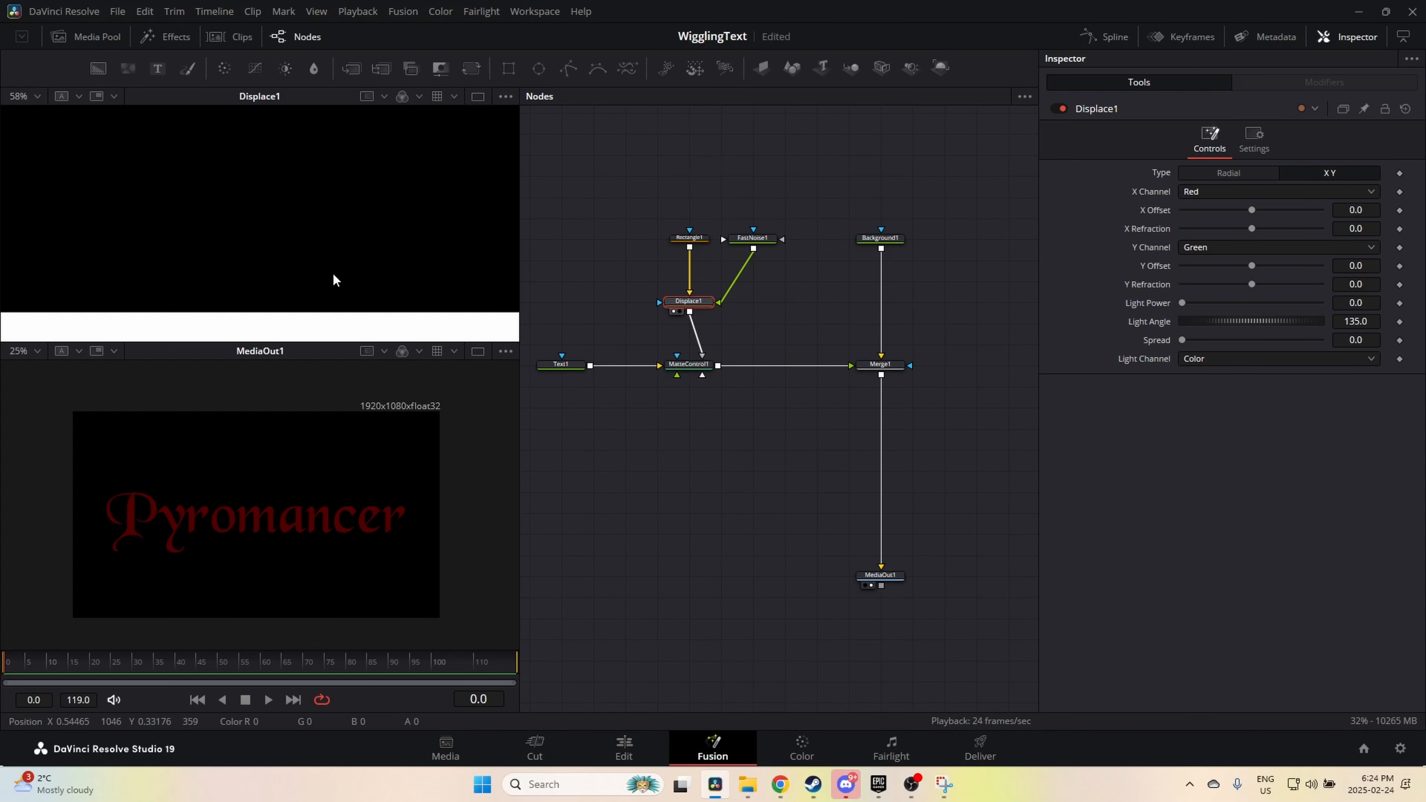
pyautogui.moveTo(453, 224); pyautogui.dragTo(210, 207)
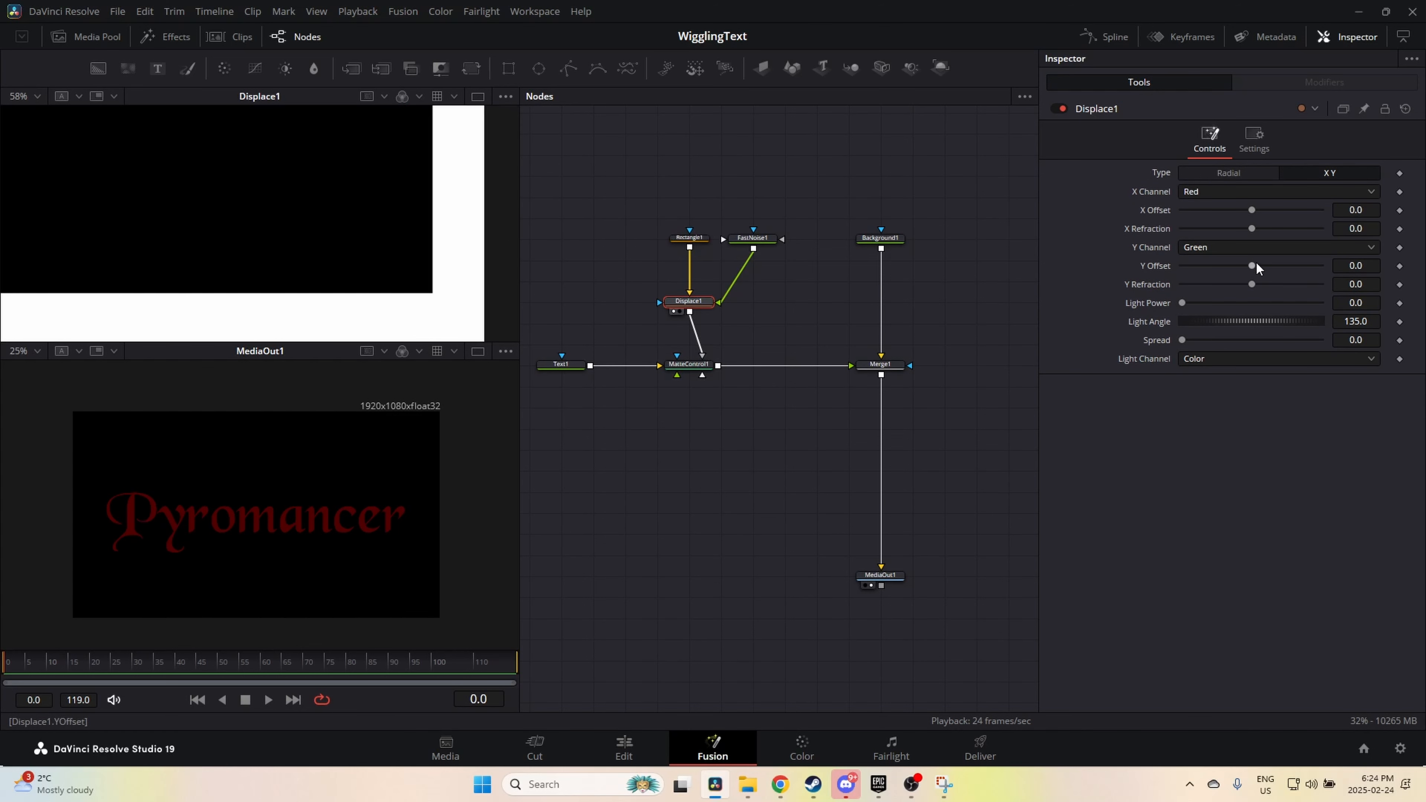
pyautogui.moveTo(1253, 284); pyautogui.dragTo(1266, 284)
pyautogui.scroll(-2, 91, 232)
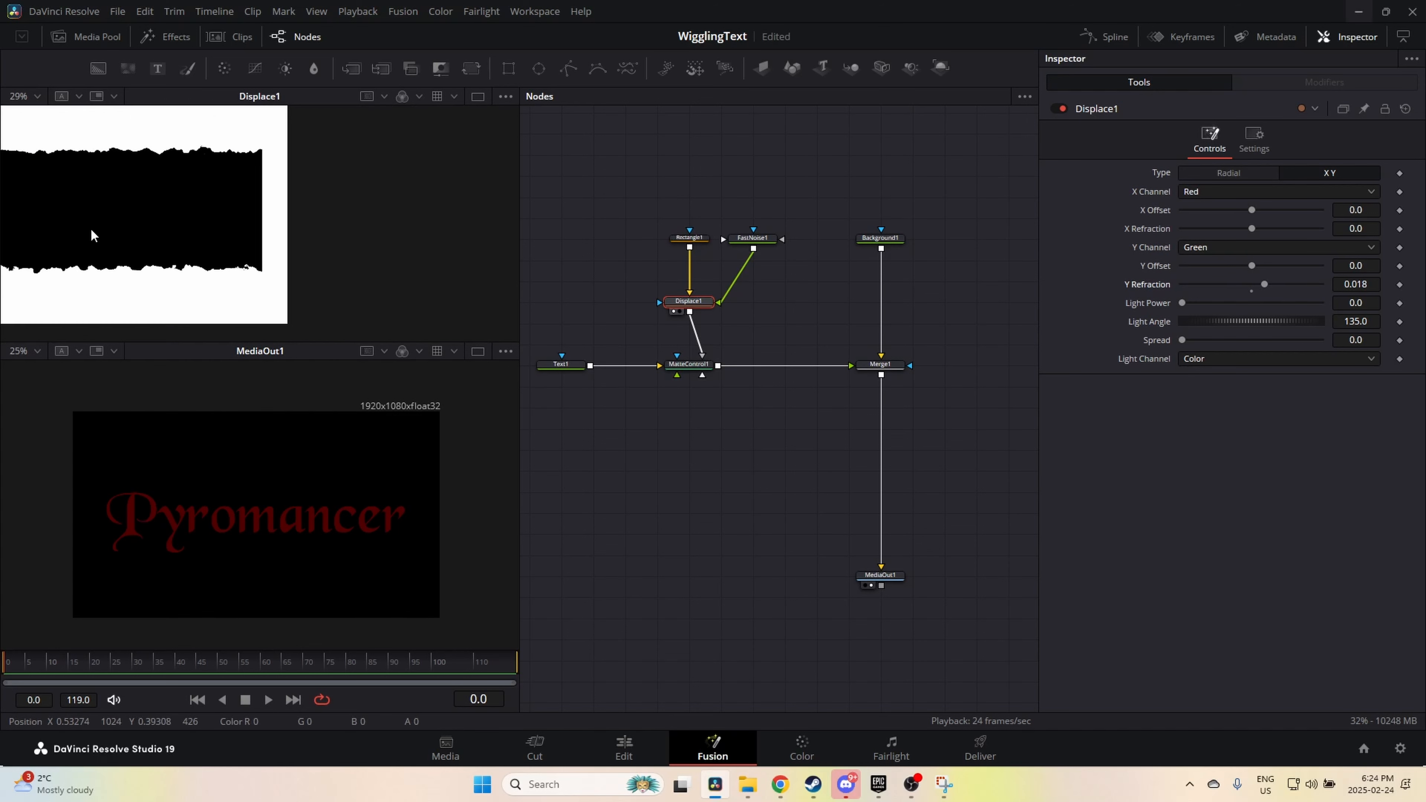
pyautogui.moveTo(147, 234); pyautogui.dragTo(257, 229)
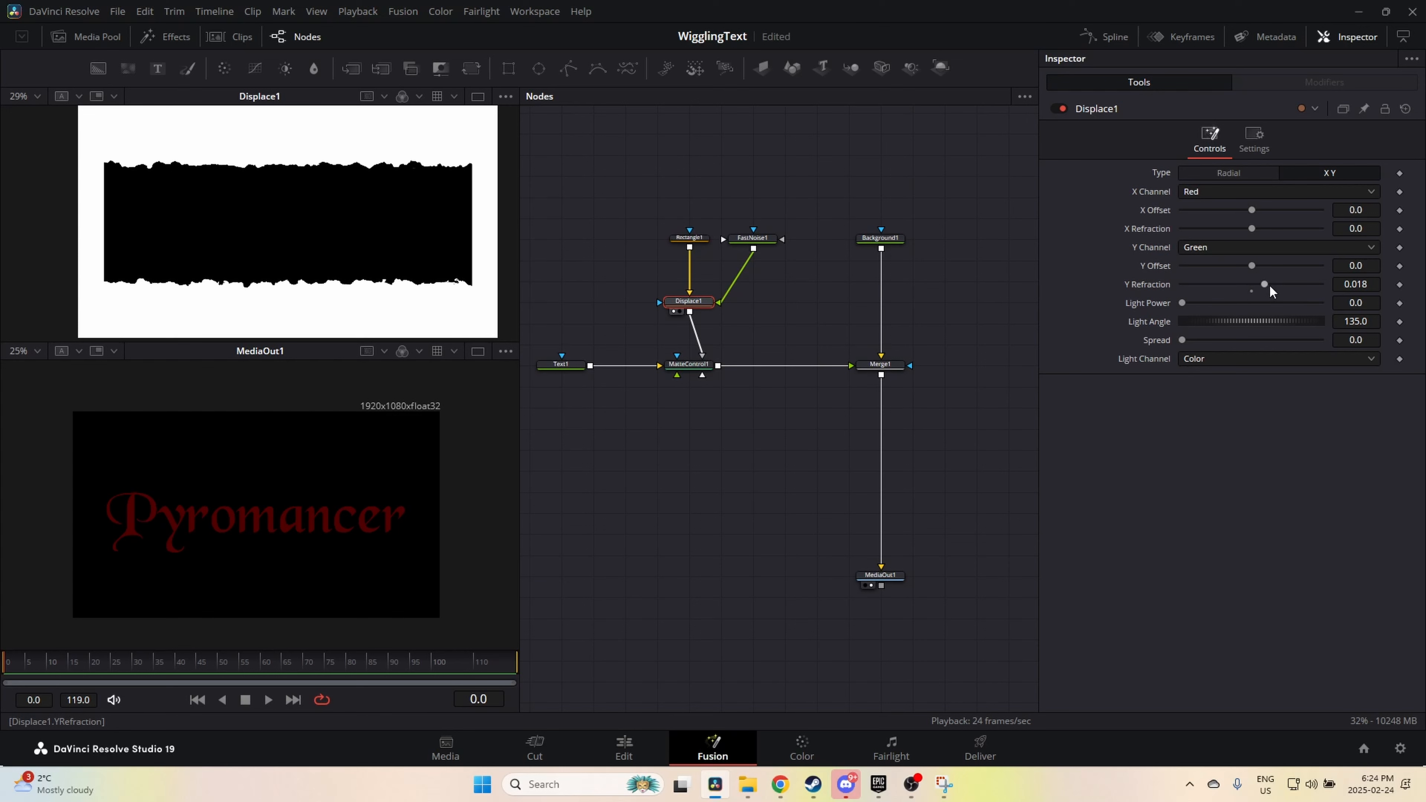
pyautogui.moveTo(1269, 284); pyautogui.dragTo(1270, 282)
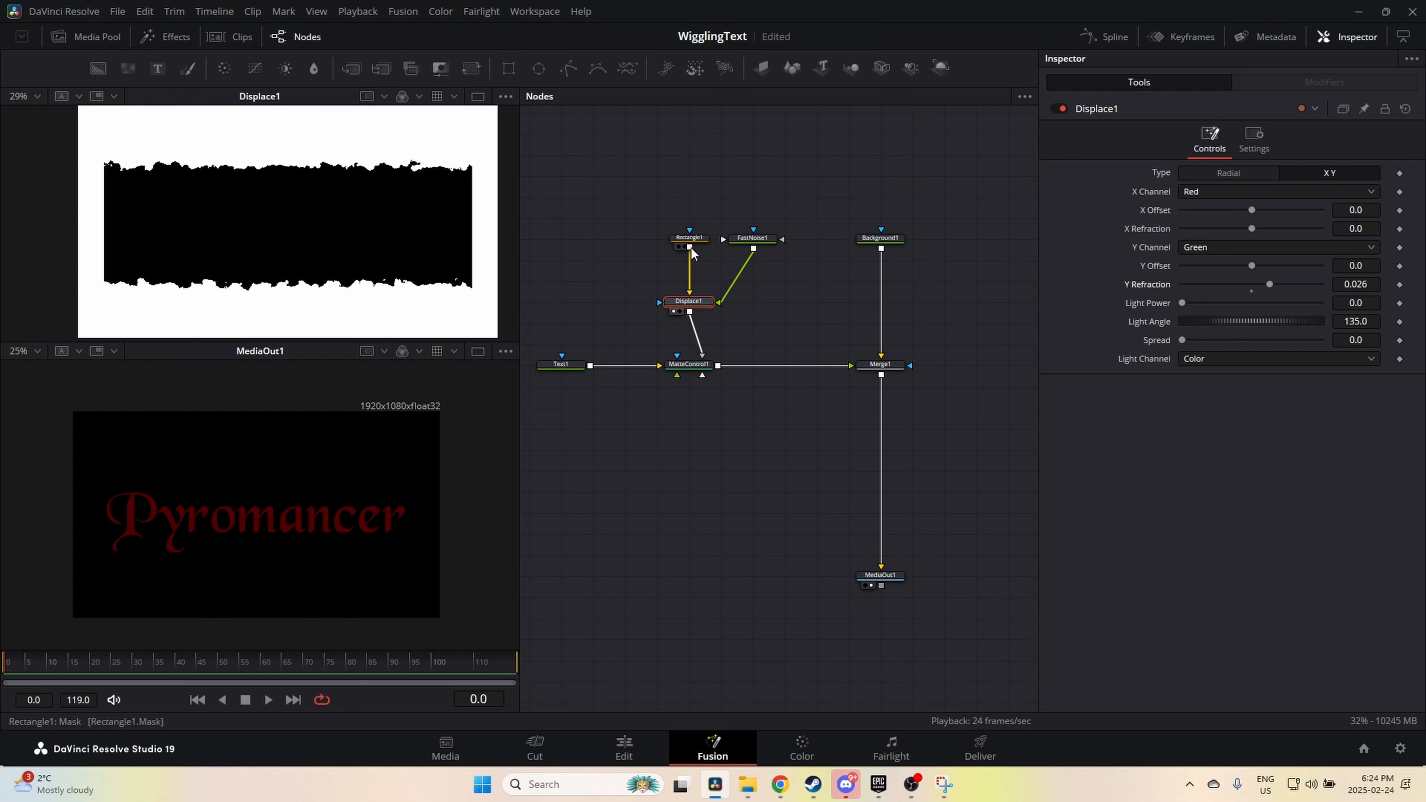
# Step: Set FastNoise1's seethe rate to about 0.08 so the ragged edge changes over time
pyautogui.click(753, 238)
pyautogui.moveTo(1183, 382); pyautogui.dragTo(1186, 381)
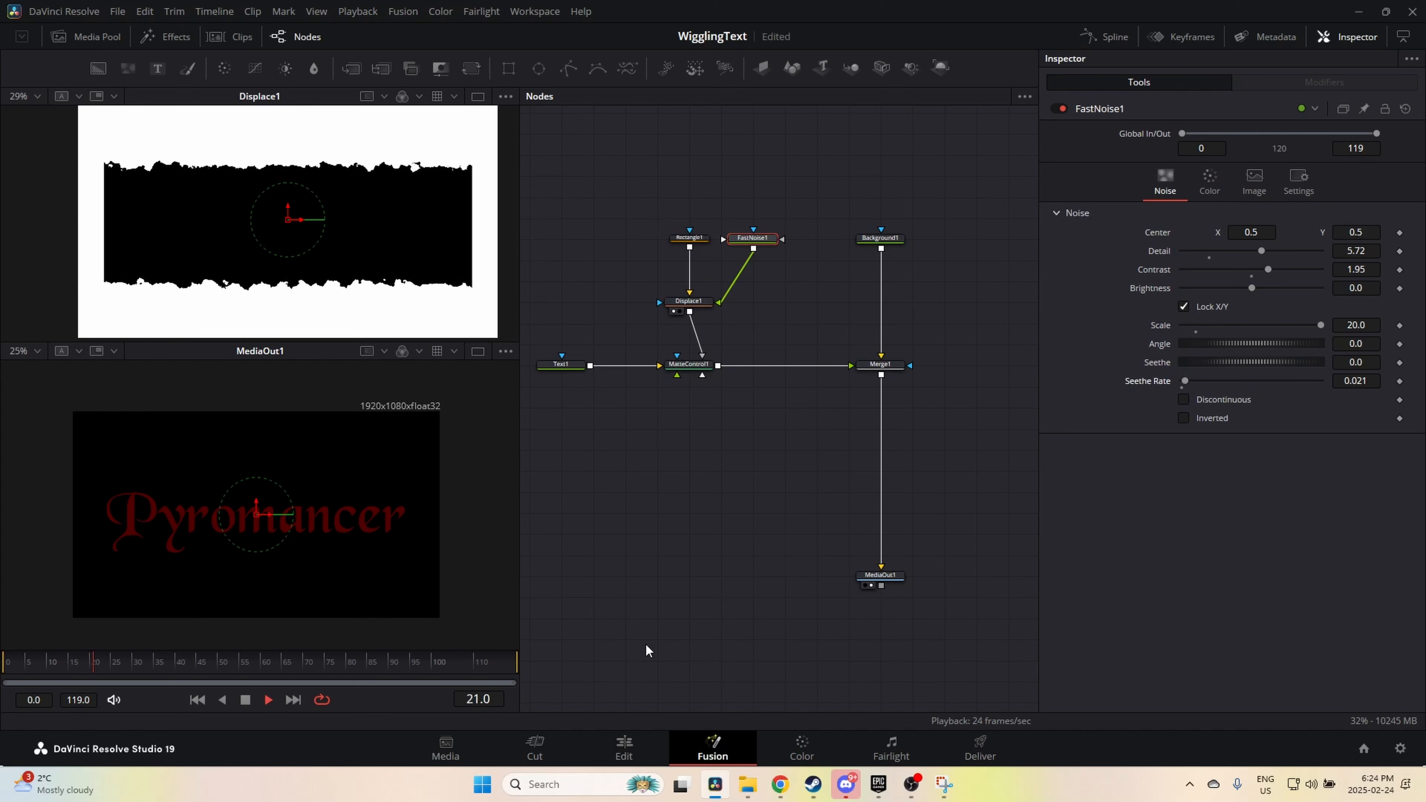
pyautogui.moveTo(1184, 383); pyautogui.dragTo(1193, 381)
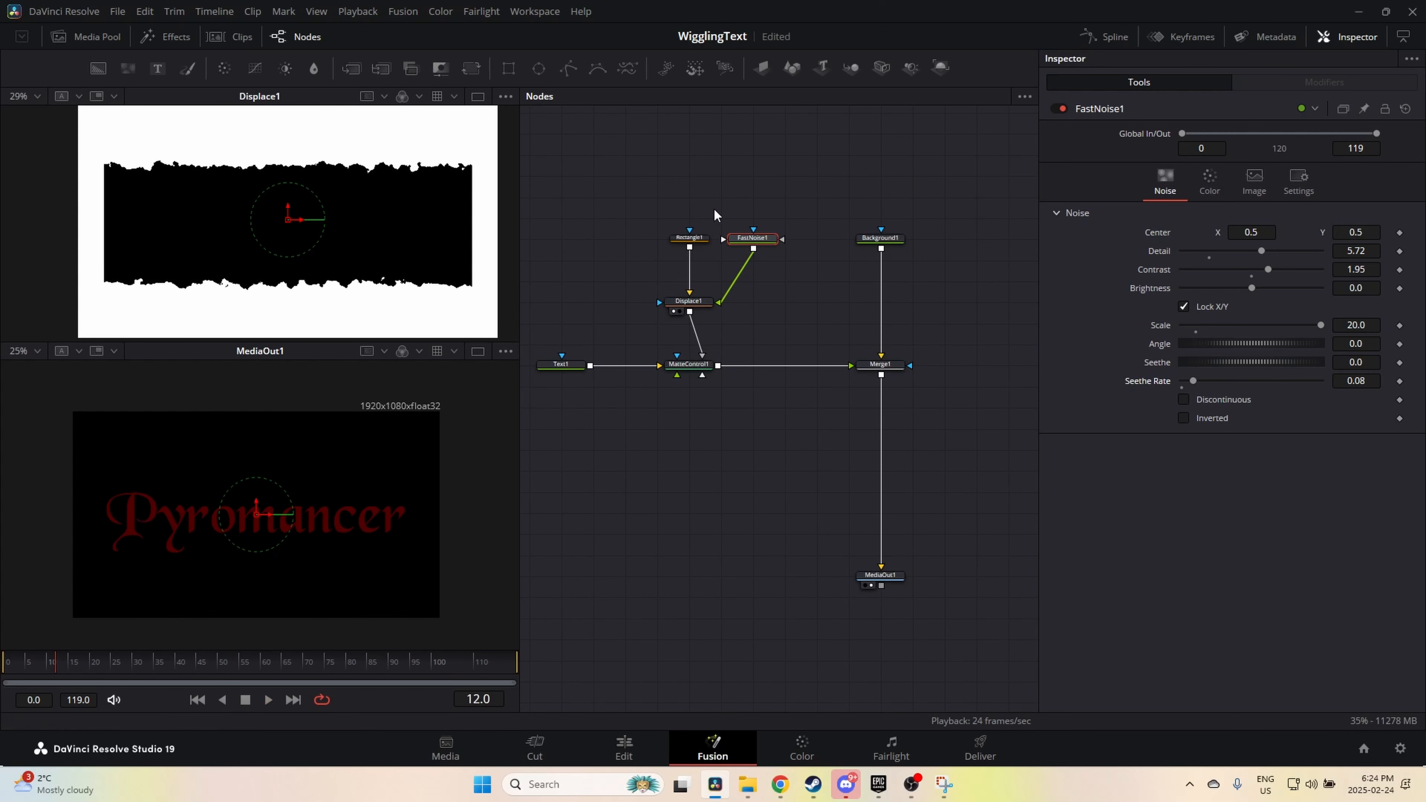
# Step: Move the Rectangle1 node closer to Displace1 and keyframe the rectangle mask's center at frame 0
pyautogui.moveTo(690, 238); pyautogui.dragTo(691, 258)
pyautogui.click(691, 258)
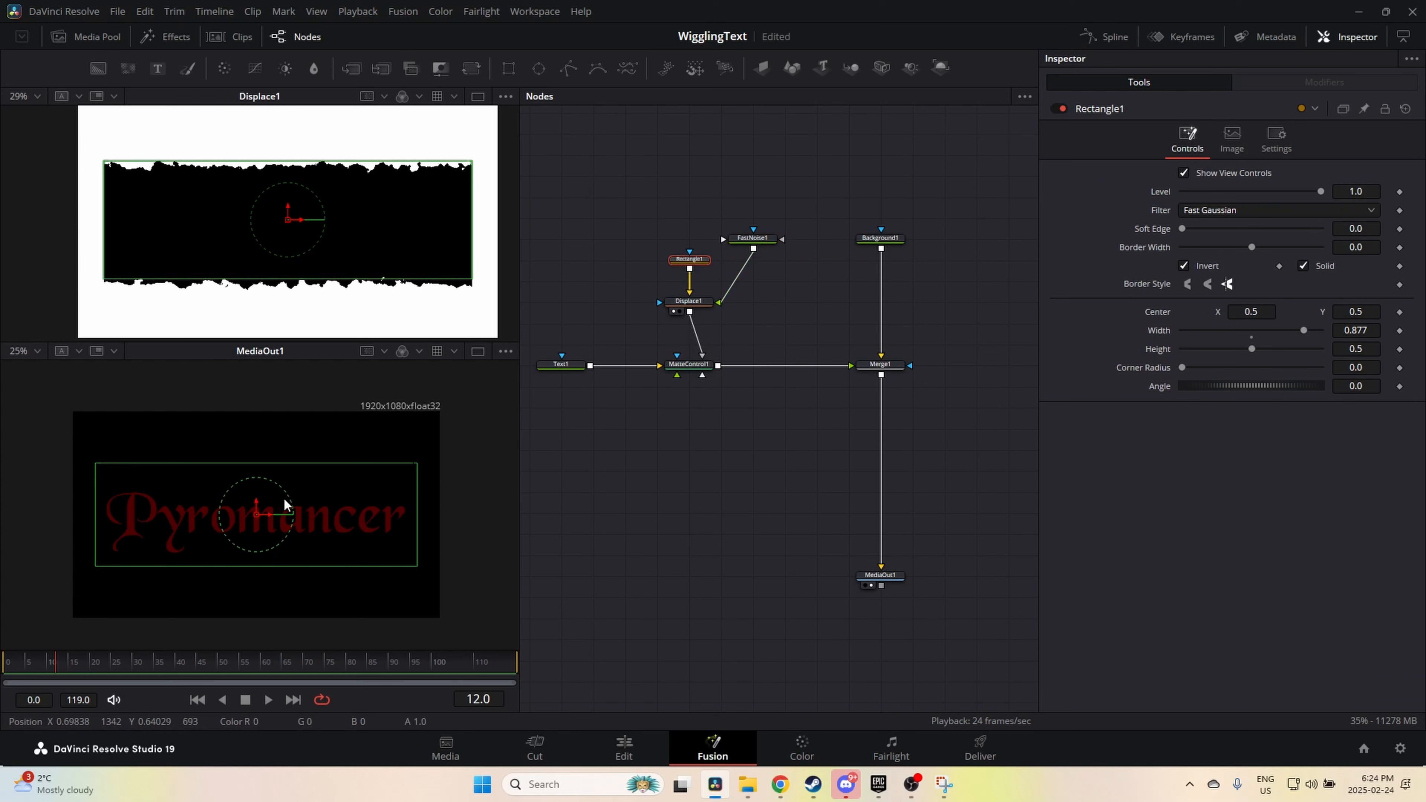
pyautogui.click(5, 661)
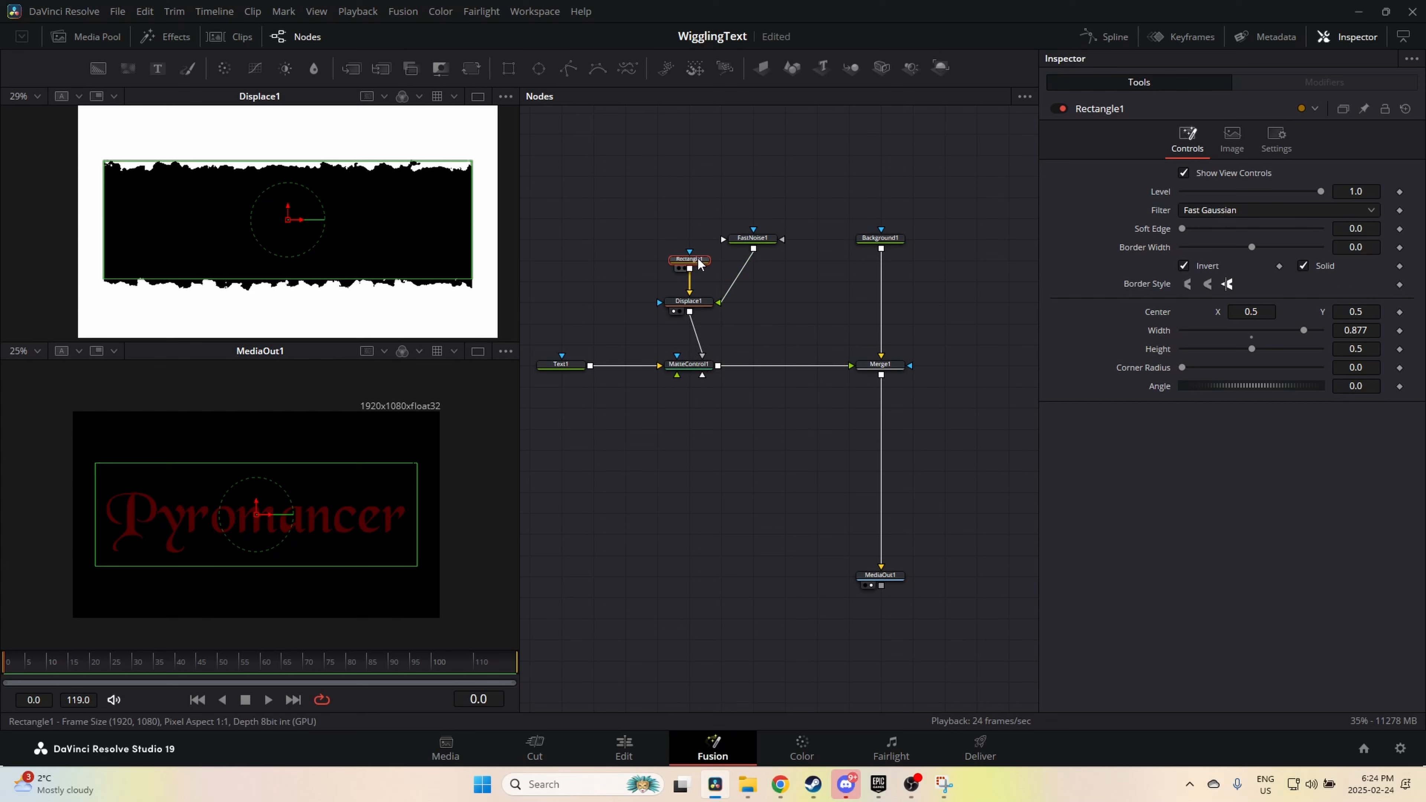
pyautogui.click(1399, 312)
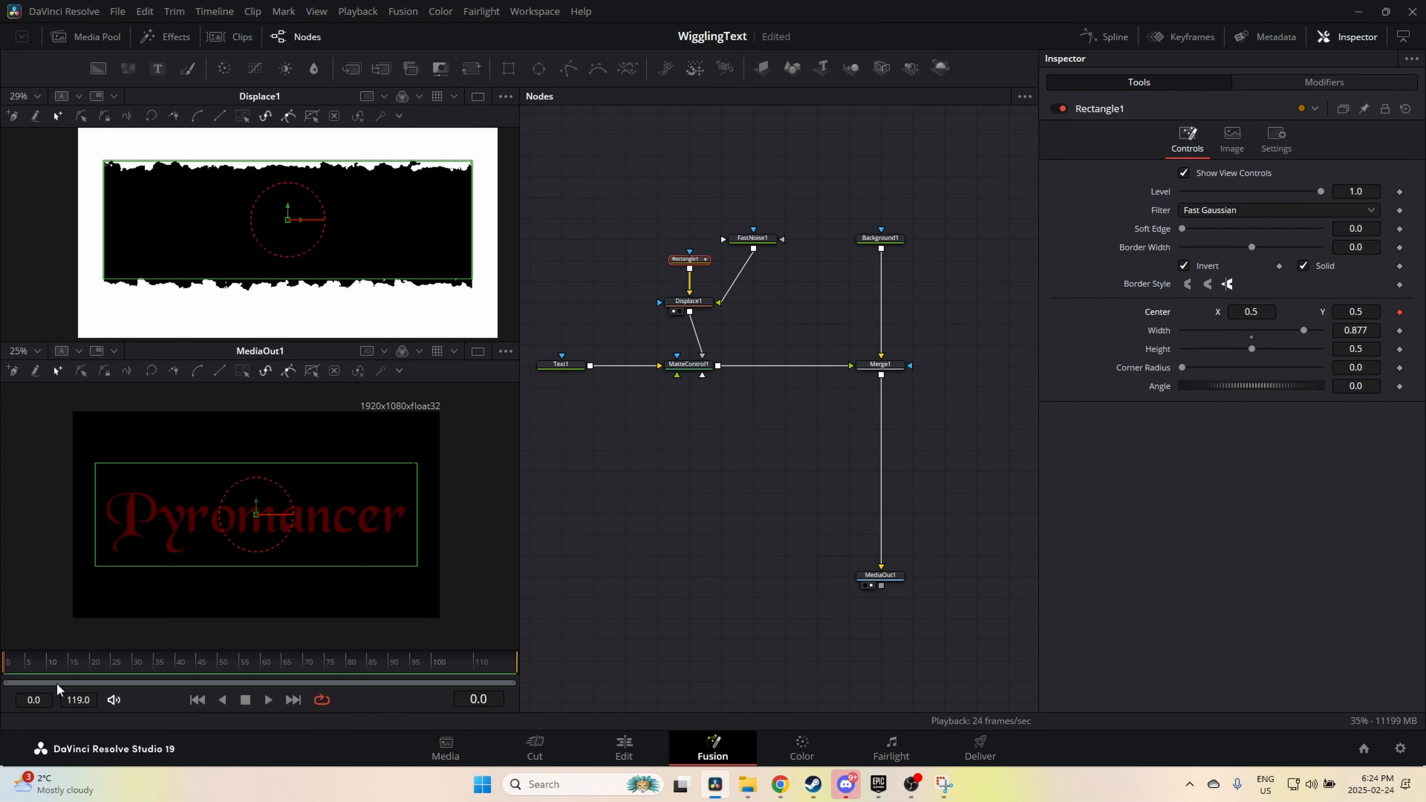
# Step: At frame 60, raise the rectangle mask's center Y to about 1.036, clear of the title, and play the animation from the start
pyautogui.moveTo(121, 667); pyautogui.dragTo(267, 668)
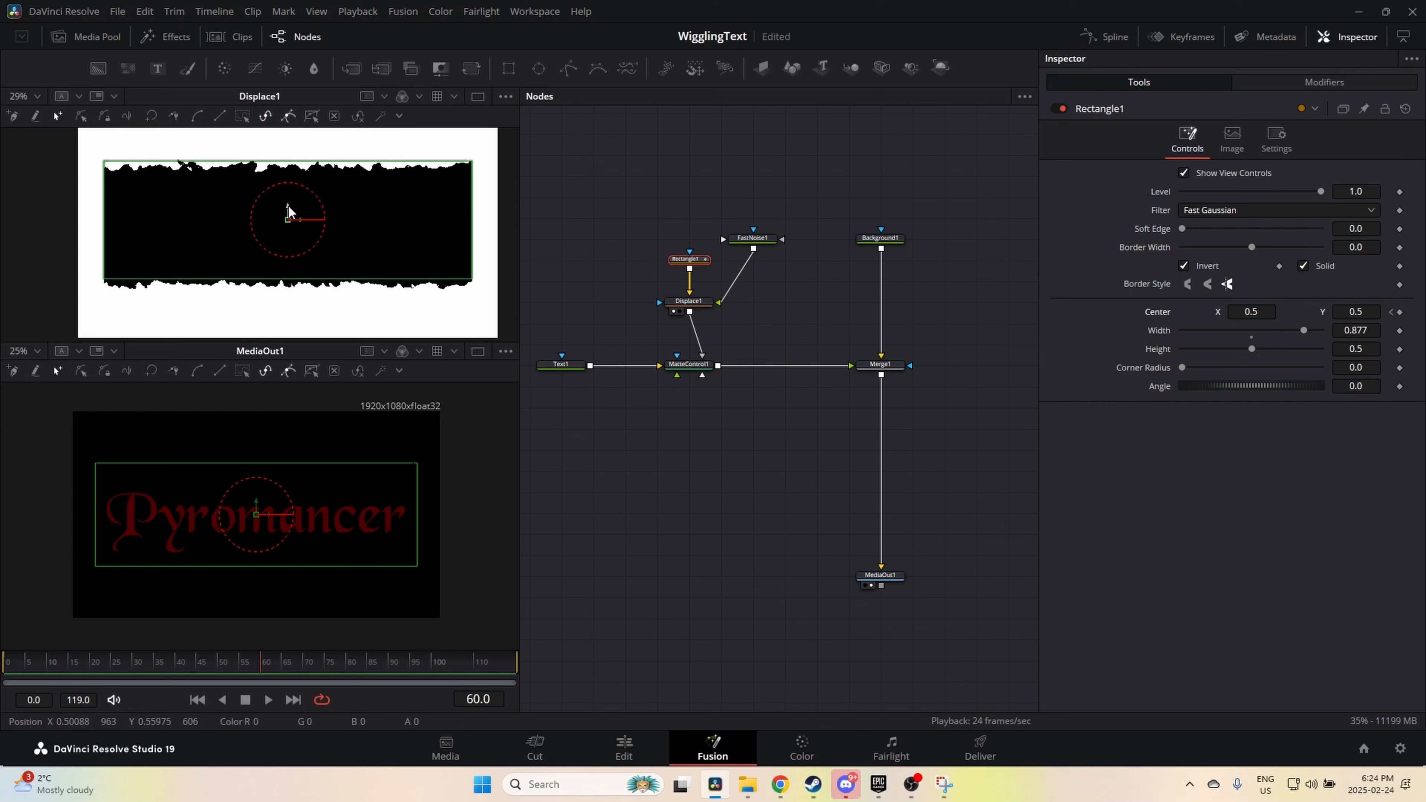
pyautogui.moveTo(289, 206); pyautogui.dragTo(290, 175)
pyautogui.scroll(10, 160, 539)
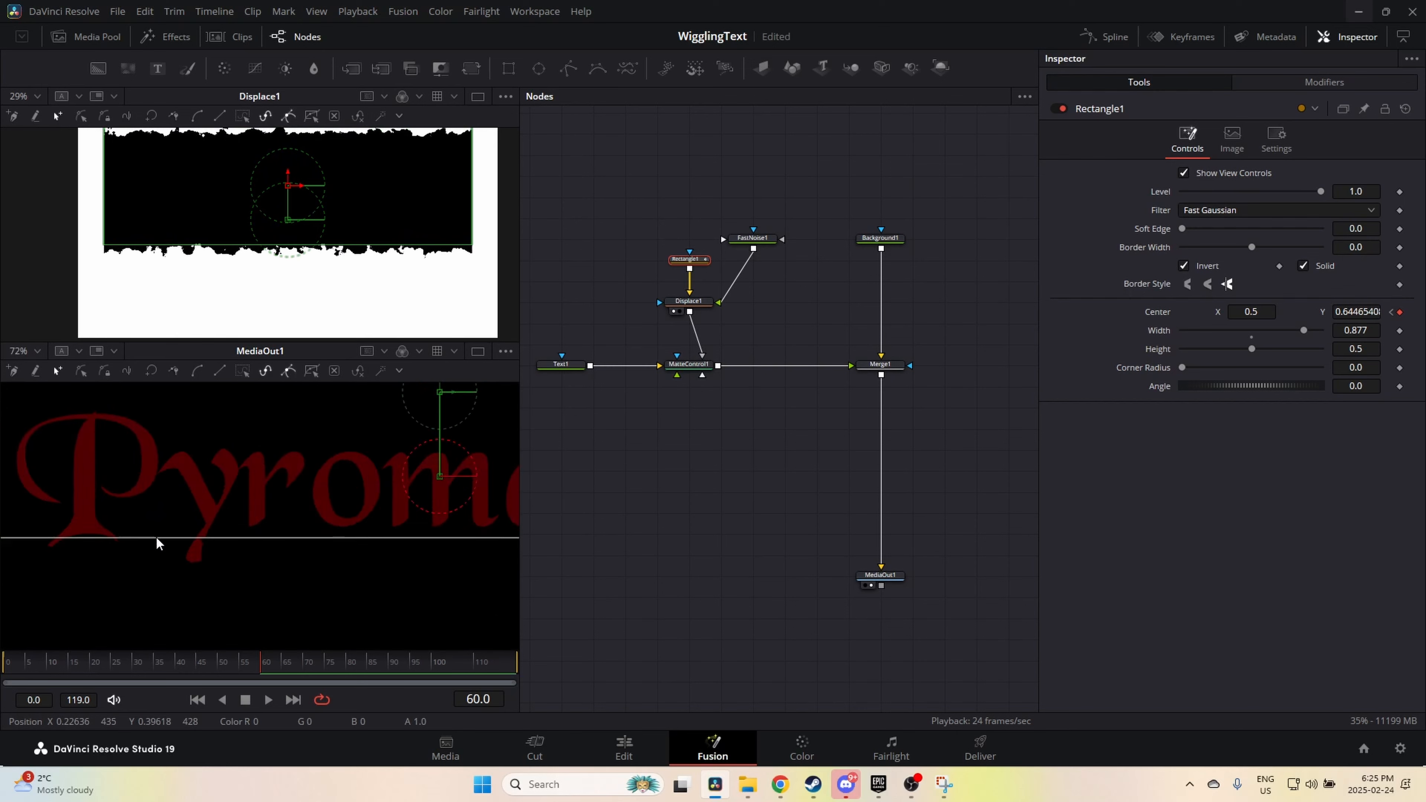
pyautogui.moveTo(240, 532); pyautogui.dragTo(227, 422)
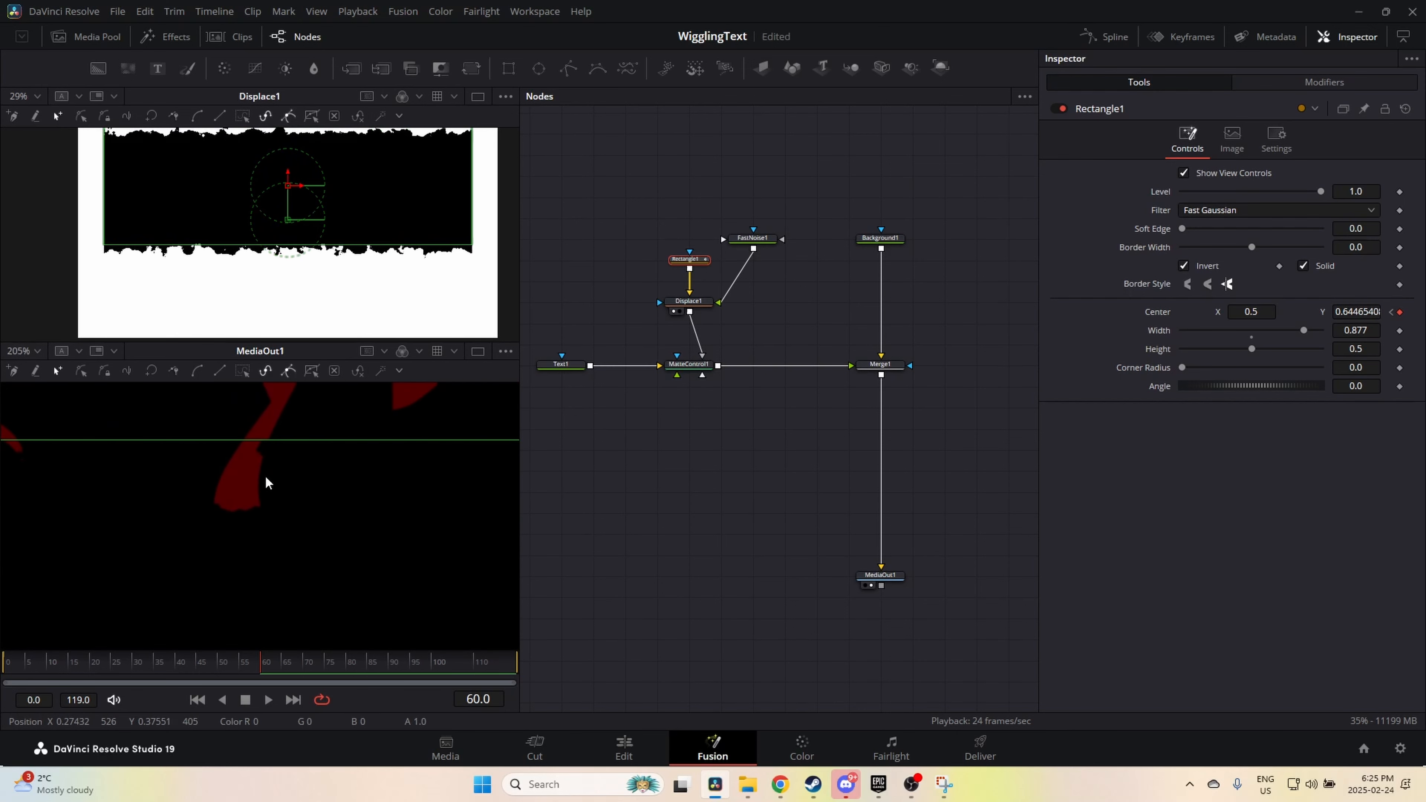
pyautogui.moveTo(289, 176); pyautogui.dragTo(295, 164)
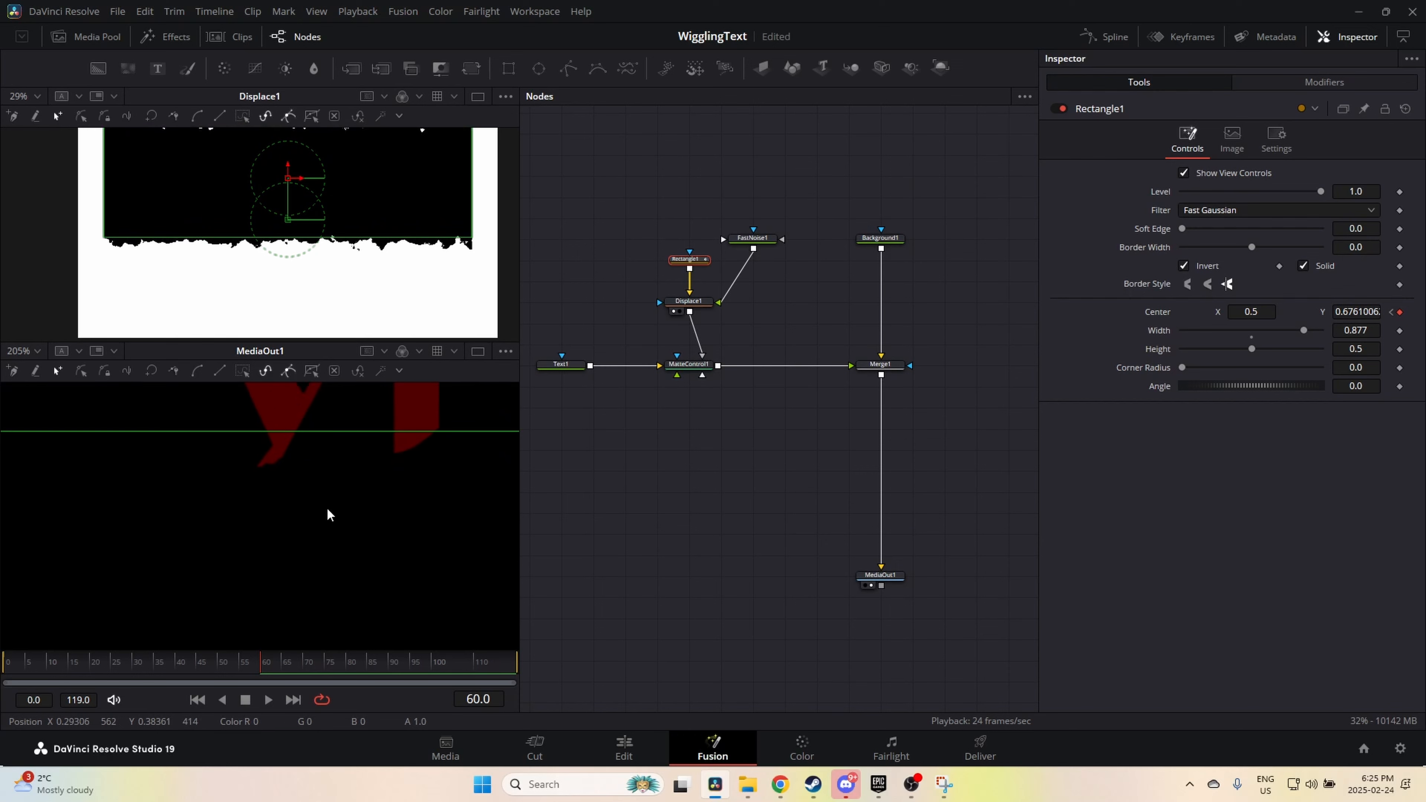
pyautogui.scroll(-5, 328, 484)
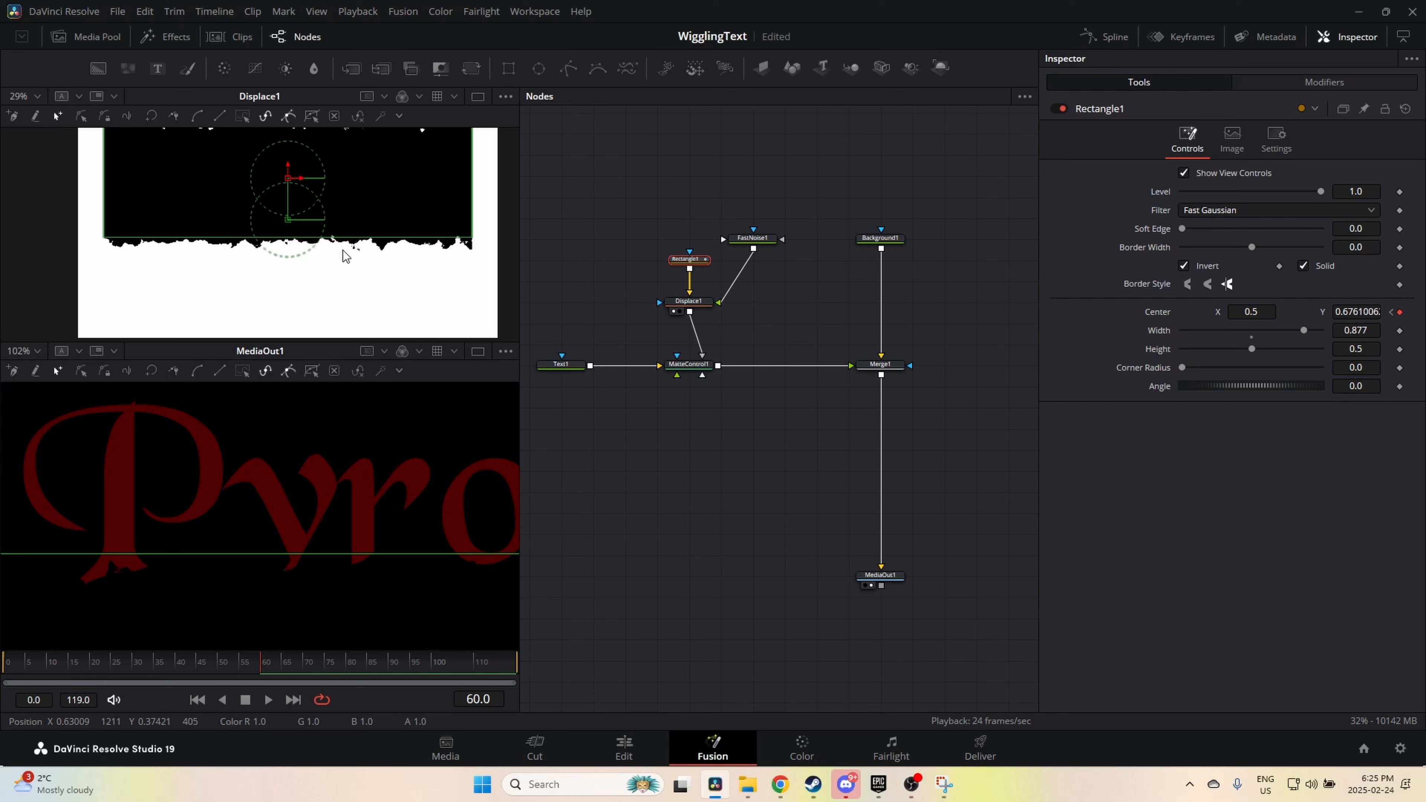
pyautogui.scroll(-1, 292, 447)
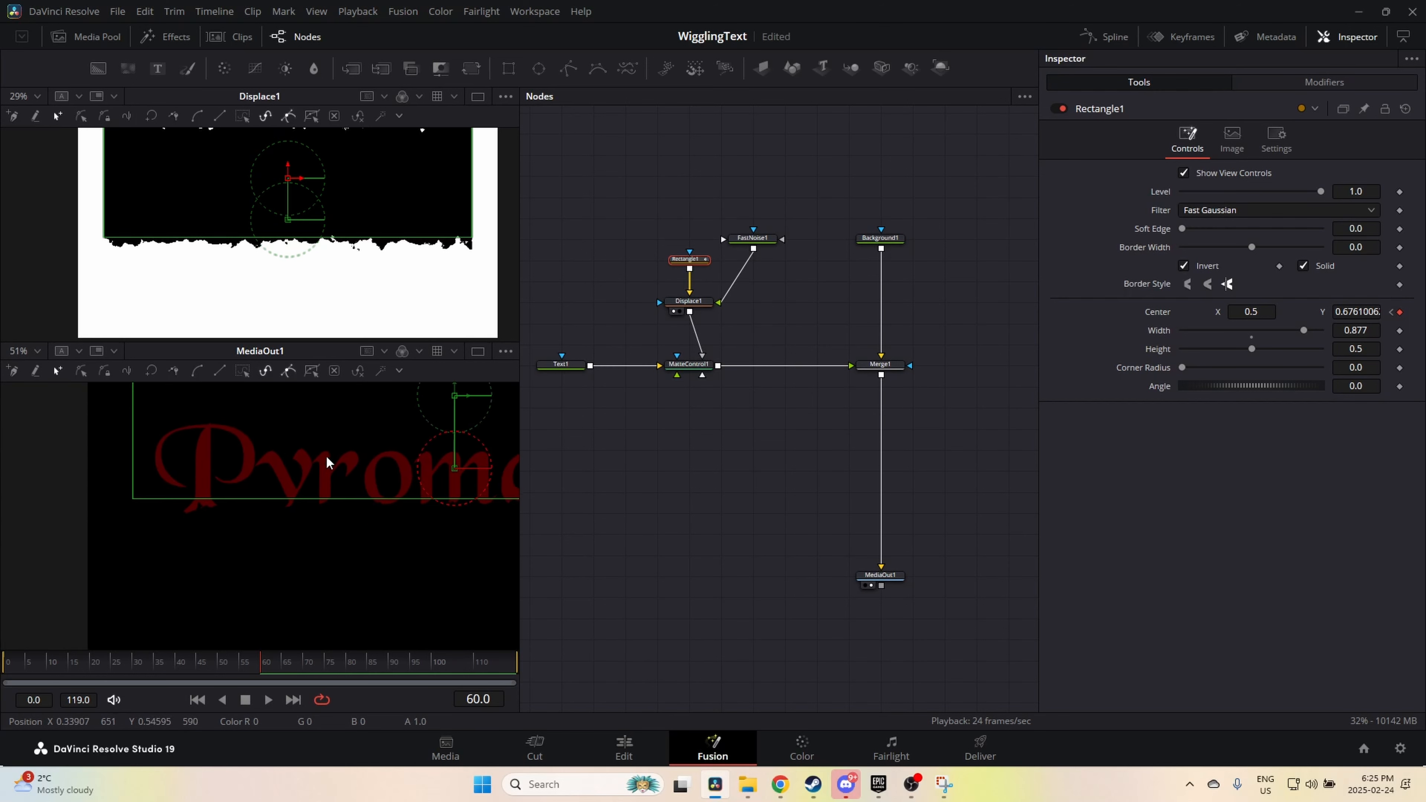
pyautogui.scroll(-1, 385, 466)
pyautogui.moveTo(359, 478); pyautogui.dragTo(343, 328)
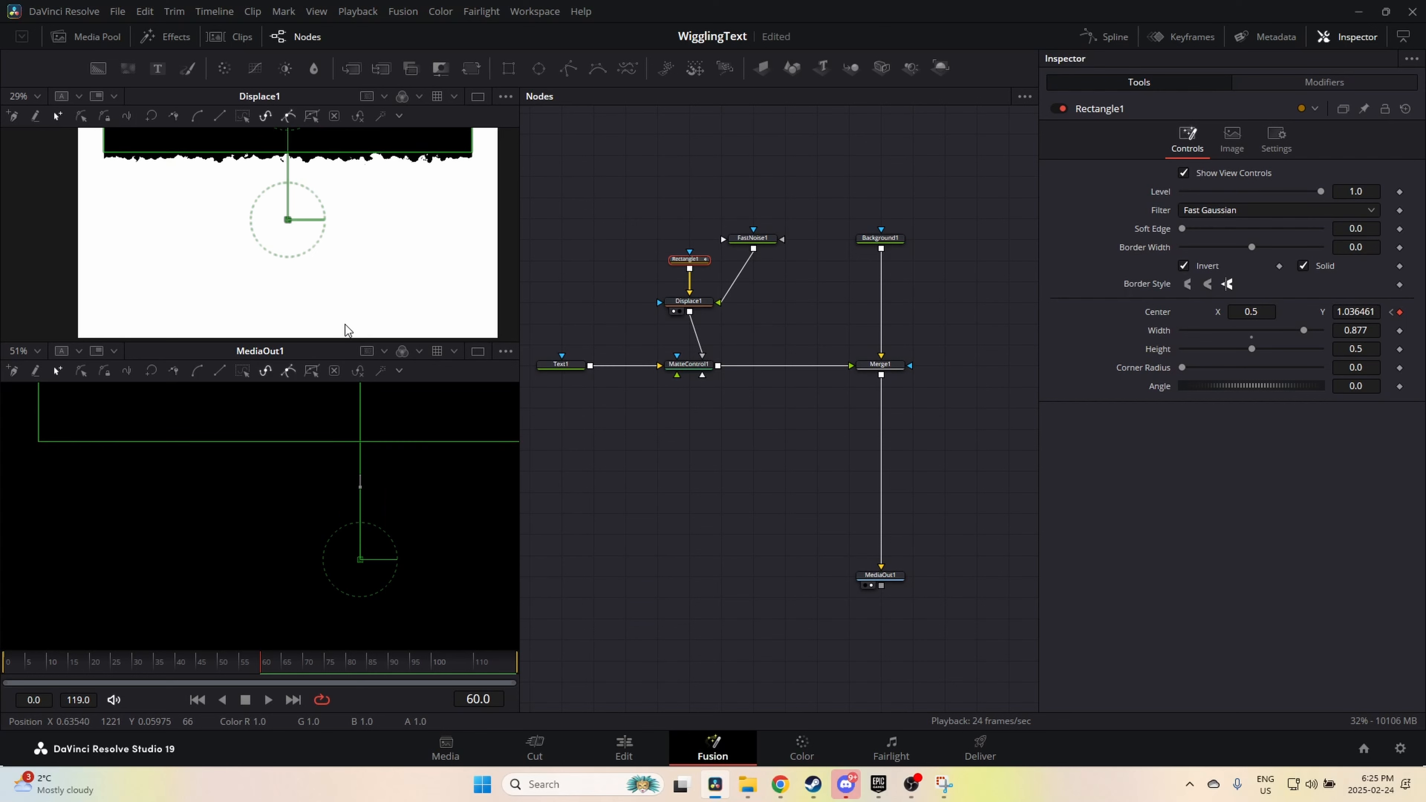
pyautogui.scroll(-3, 368, 525)
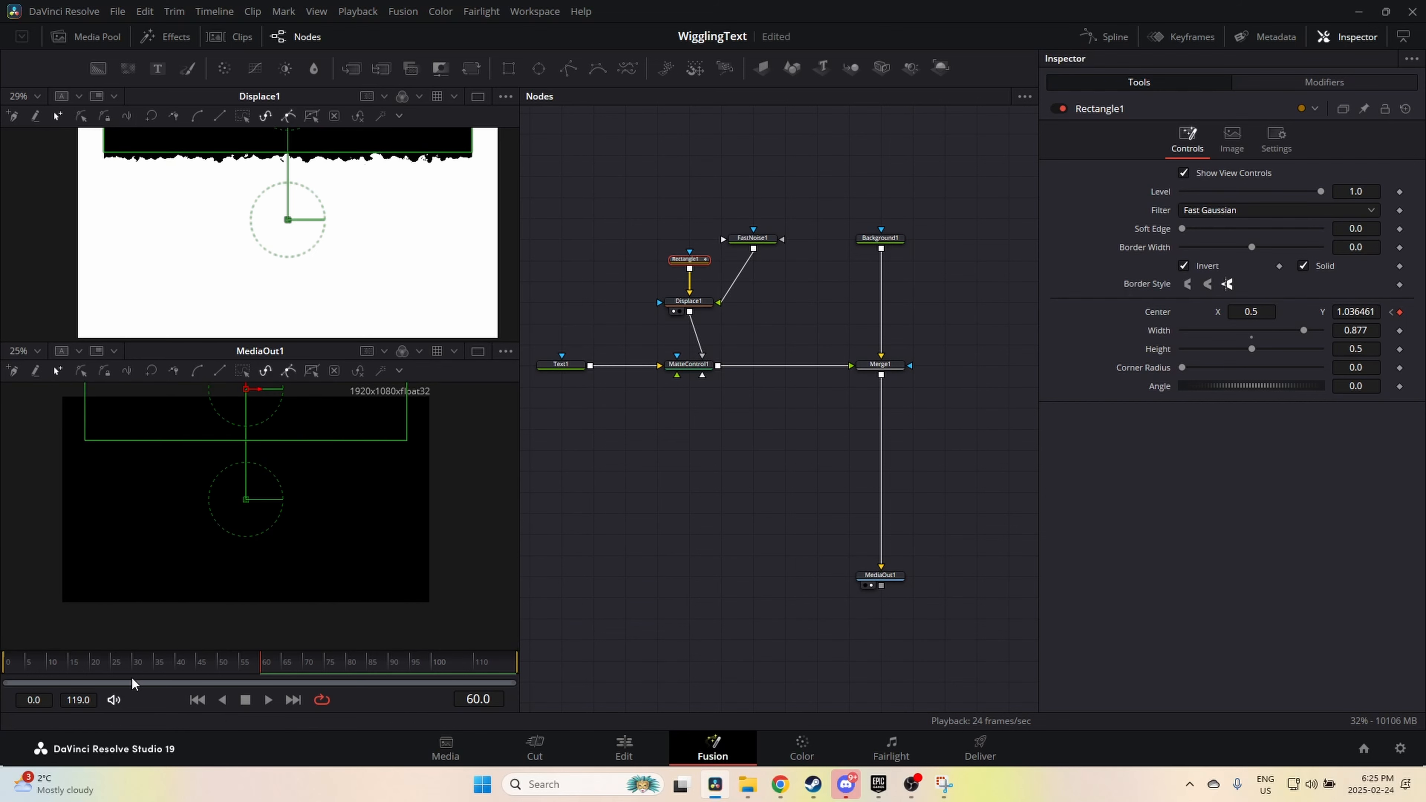
pyautogui.click(2, 654)
pyautogui.press('space')
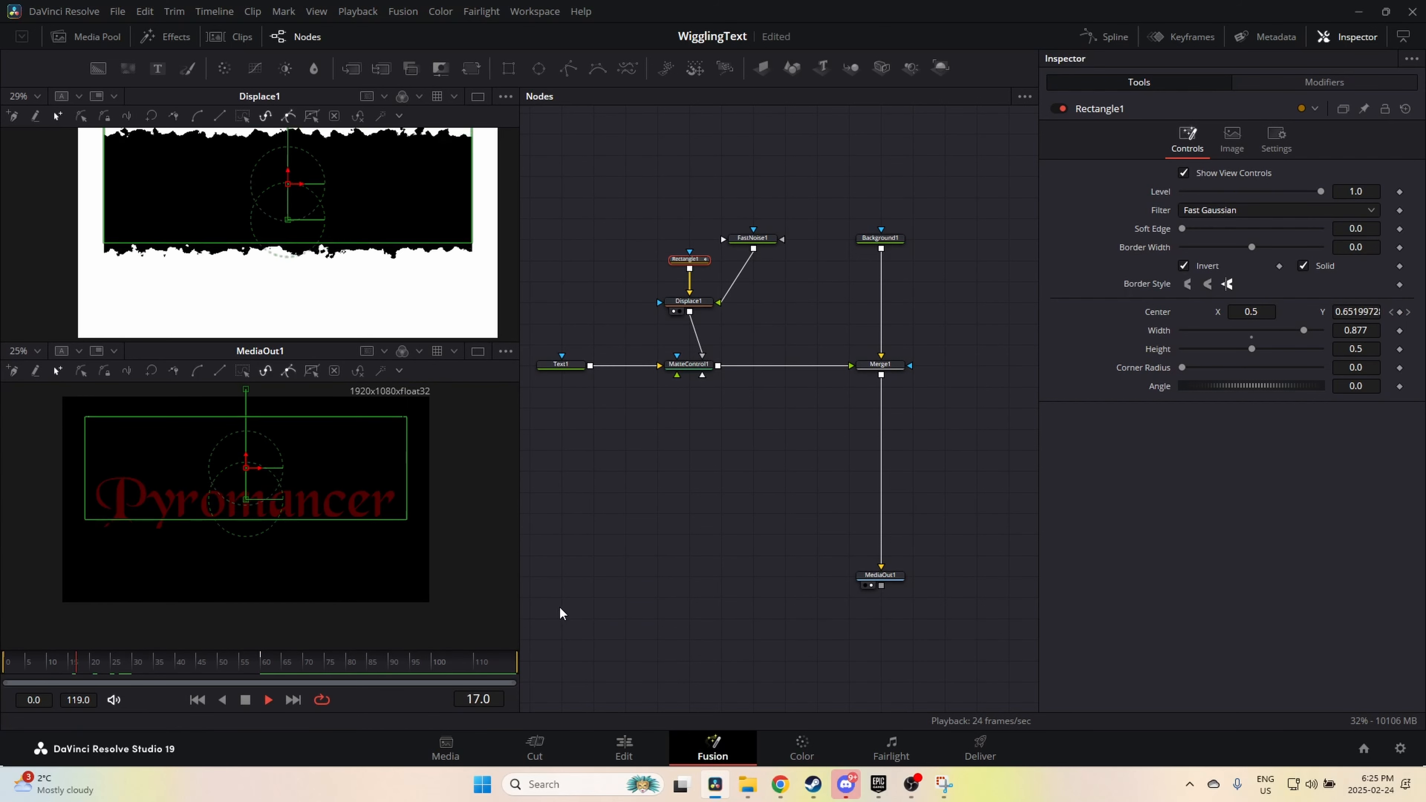
pyautogui.press('space')
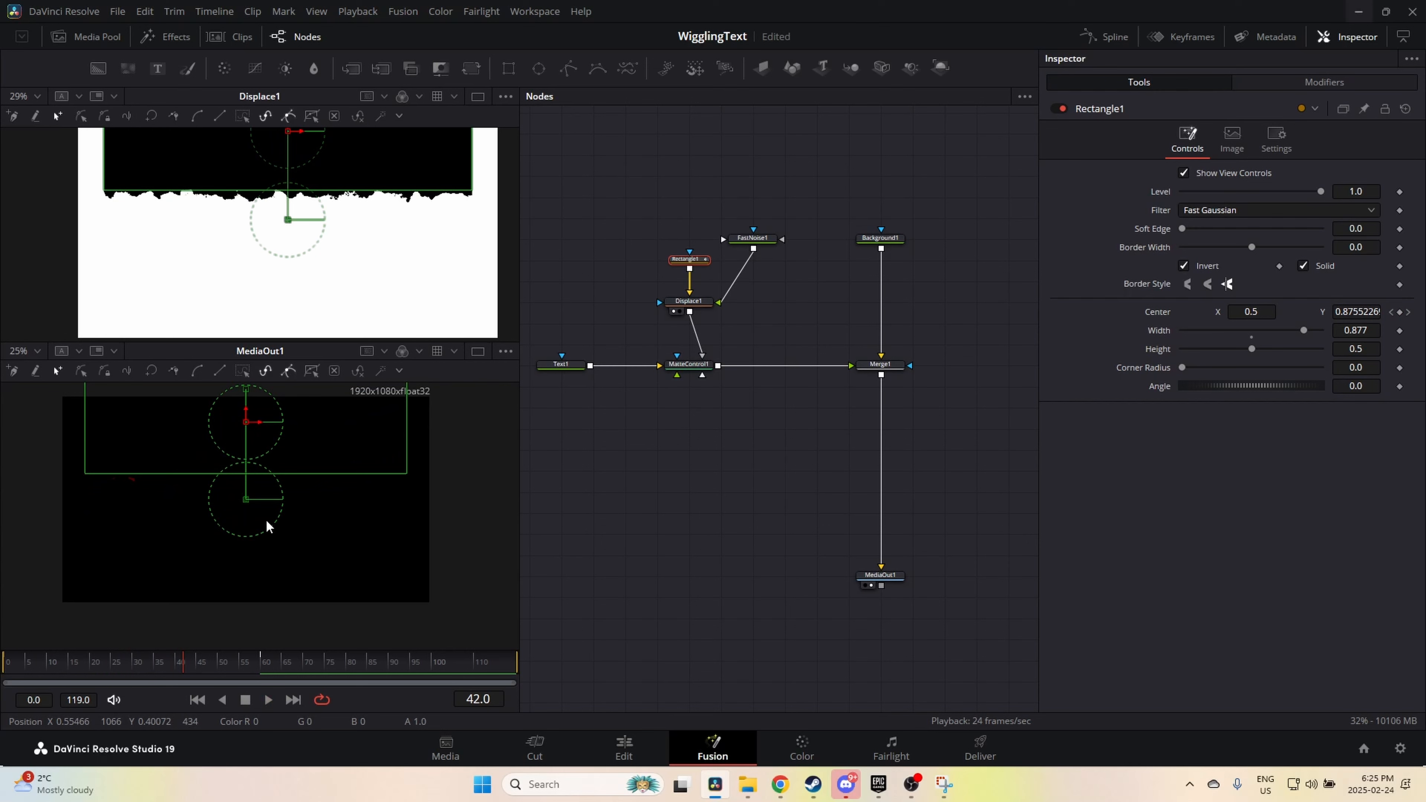
# Step: Show only the MediaOut1 viewer, widen the viewer area and fit the image to it
pyautogui.click(477, 100)
pyautogui.click(477, 99)
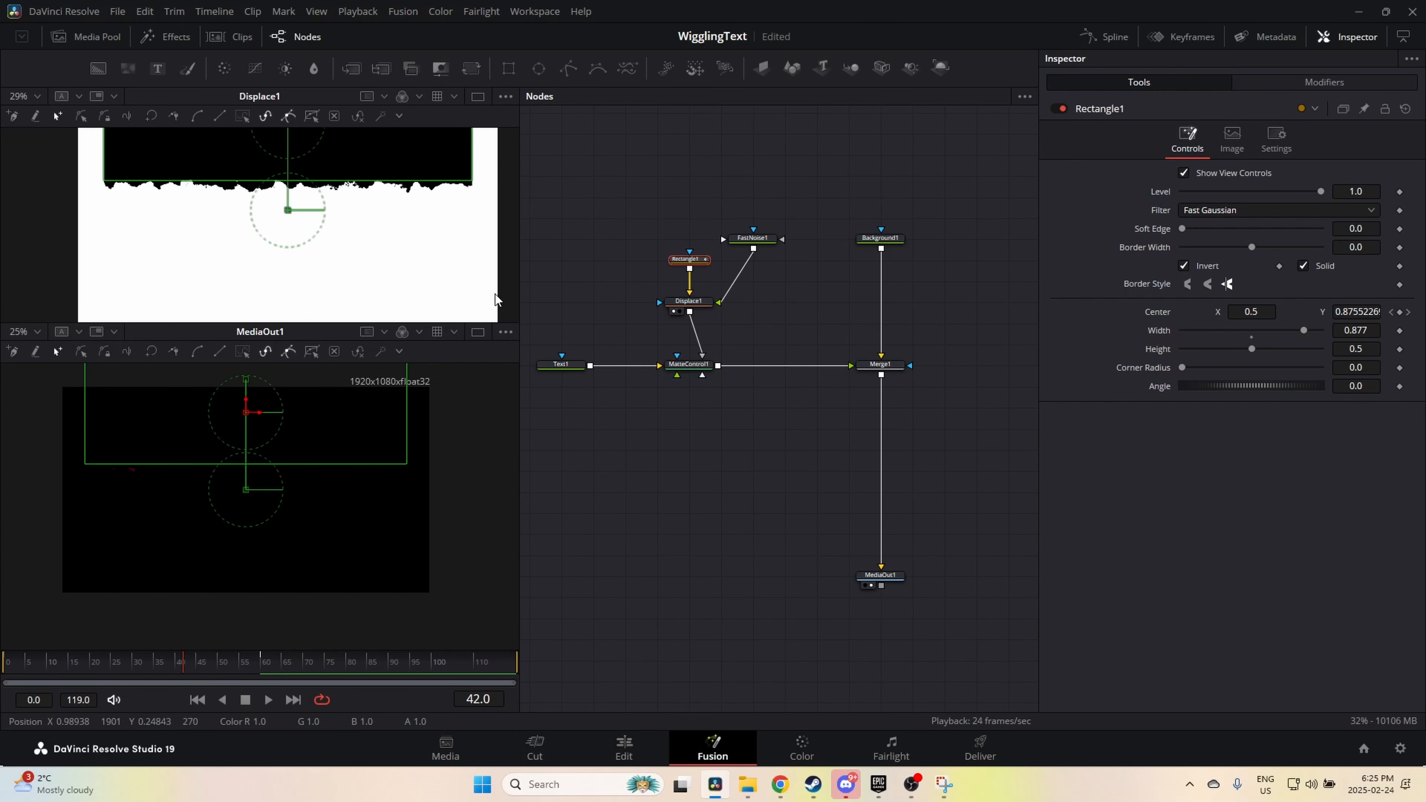
pyautogui.click(478, 351)
pyautogui.scroll(2, 282, 481)
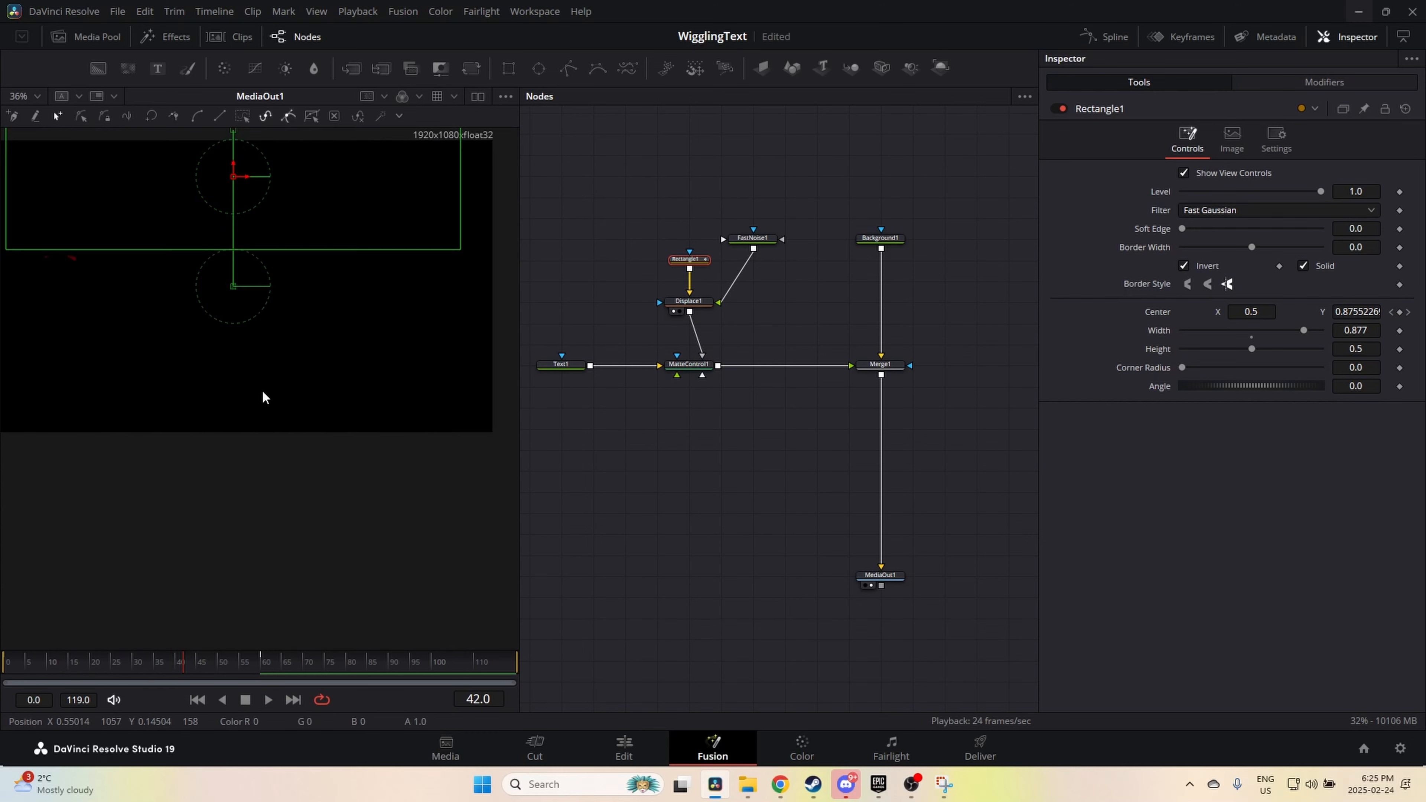
pyautogui.moveTo(524, 345); pyautogui.dragTo(702, 360)
pyautogui.hotkey('ctrl', 'f')
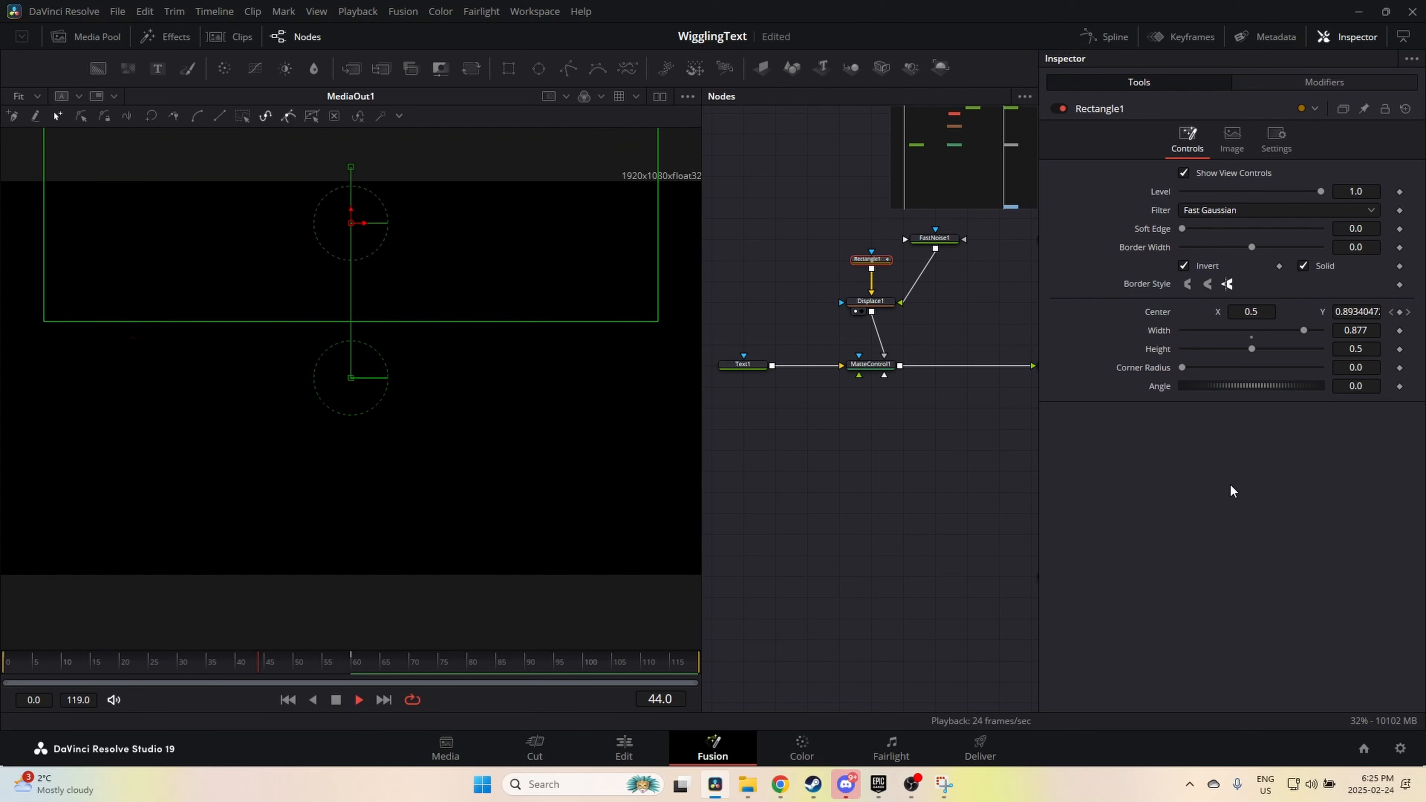
# Step: Soften the rectangle mask with a soft edge of about 0.0053 while viewing frame 26, and check the reveal across the timeline
pyautogui.moveTo(532, 330); pyautogui.dragTo(470, 383)
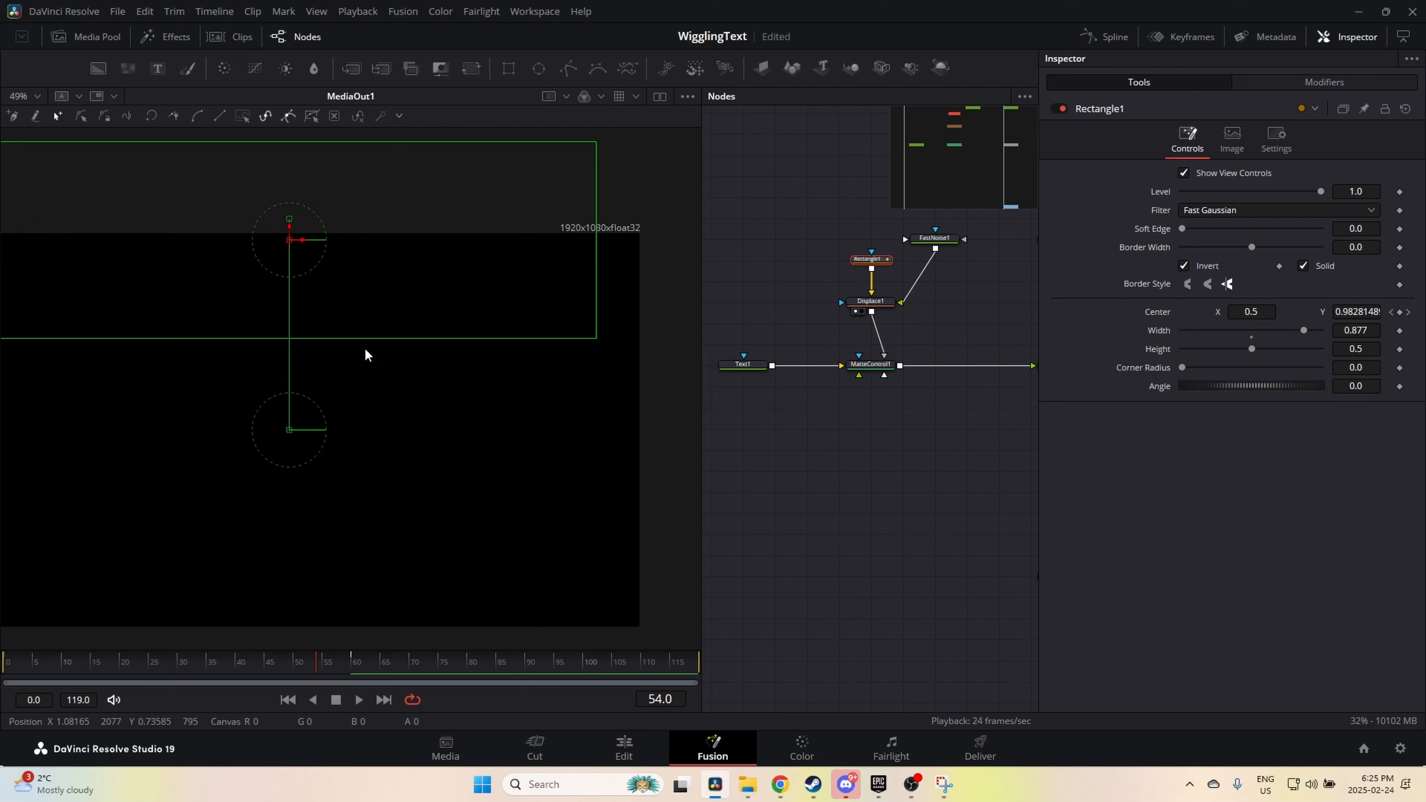
pyautogui.moveTo(138, 666); pyautogui.dragTo(156, 666)
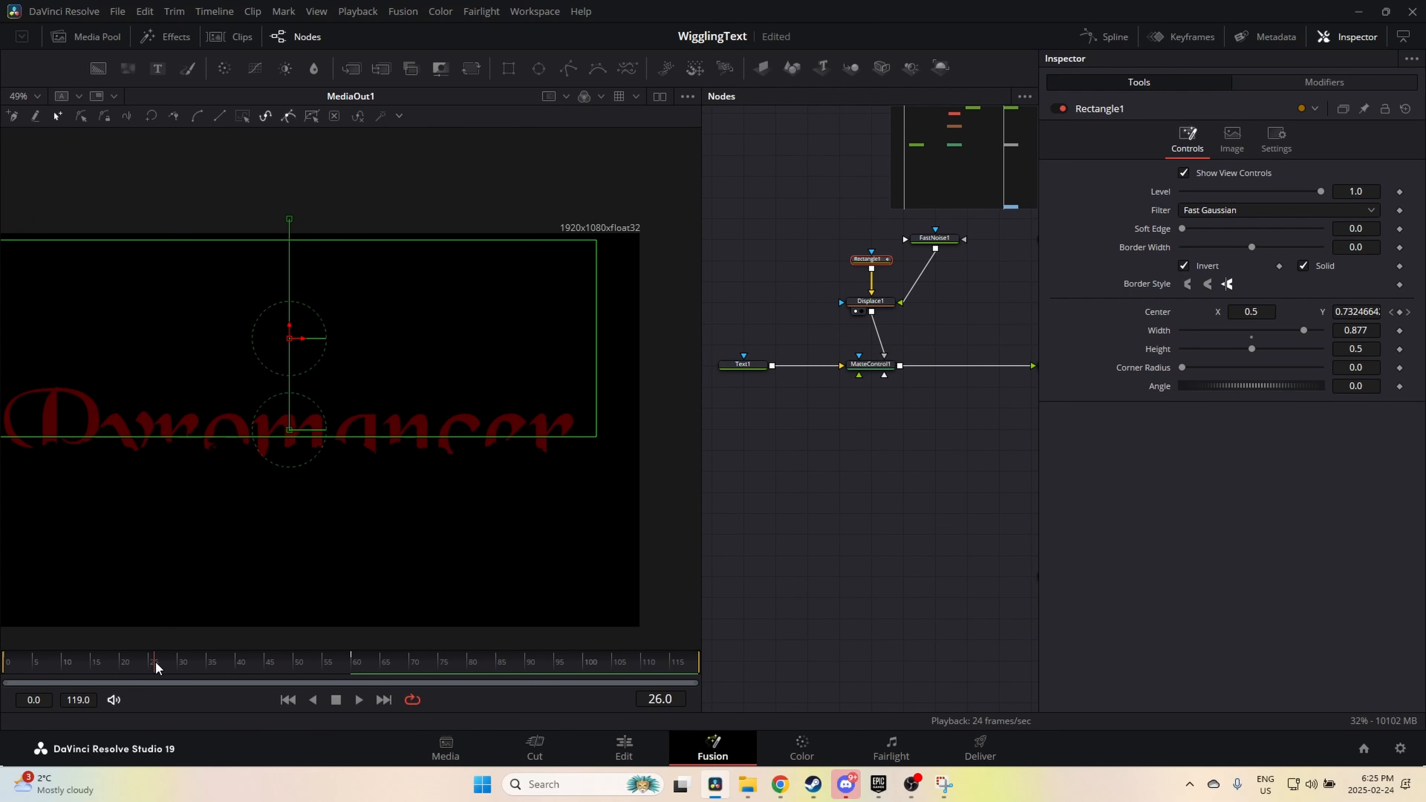
pyautogui.scroll(2, 612, 411)
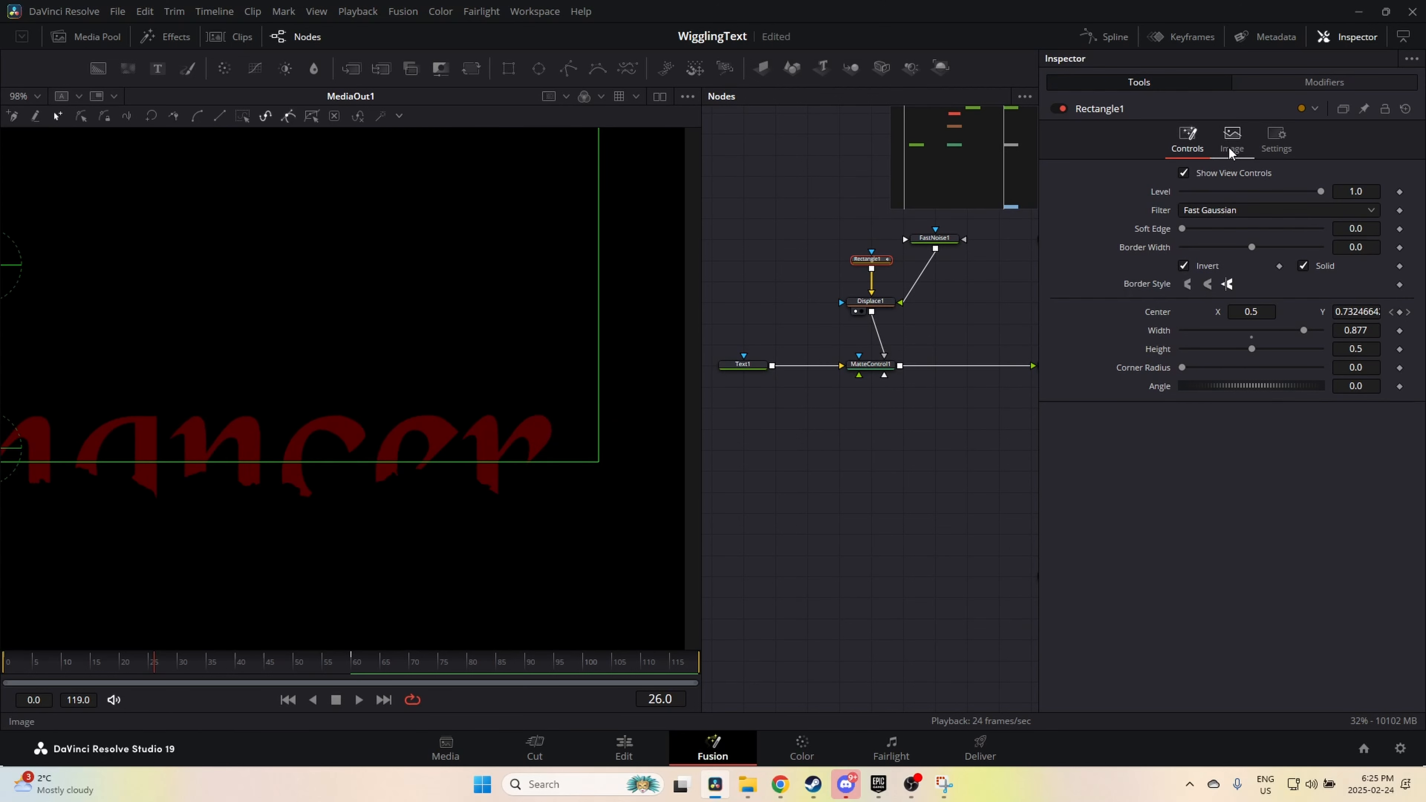
pyautogui.moveTo(1183, 229); pyautogui.dragTo(1192, 232)
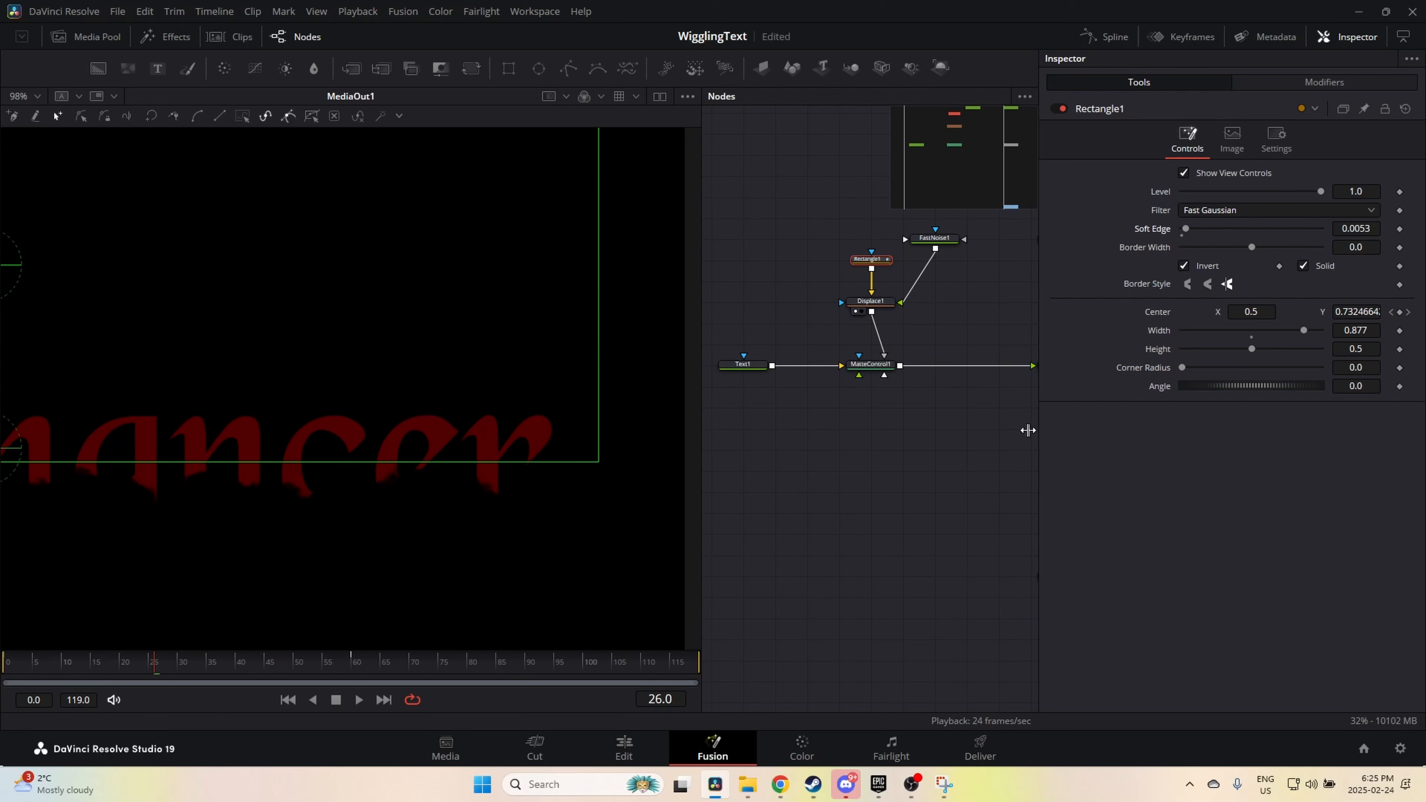
pyautogui.scroll(-3, 582, 484)
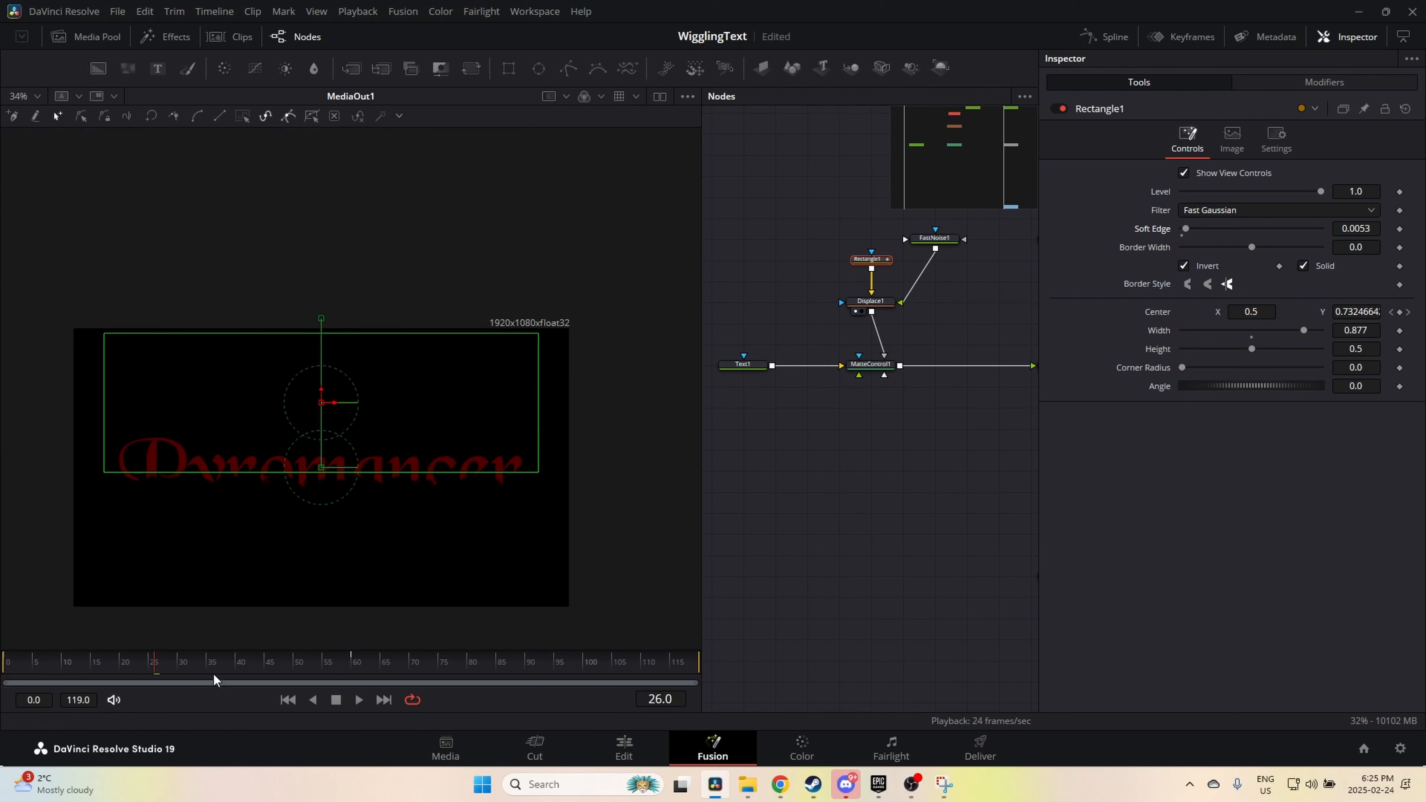
pyautogui.moveTo(211, 666); pyautogui.dragTo(23, 688)
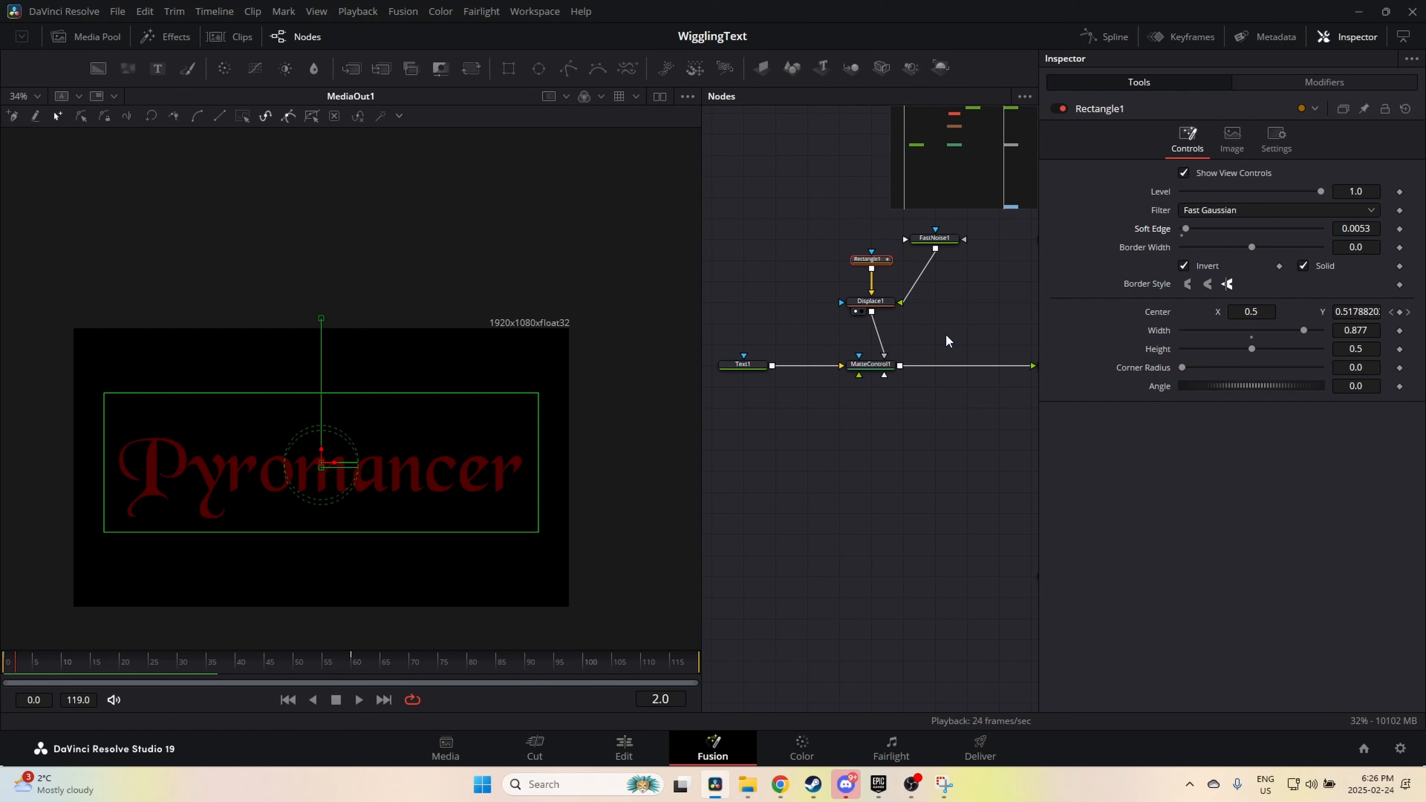
# Step: Move the Rectangle1, FastNoise1 and Displace1 nodes together higher above MatteControl1 in the node graph
pyautogui.moveTo(837, 233); pyautogui.dragTo(983, 334)
pyautogui.moveTo(892, 311); pyautogui.dragTo(892, 247)
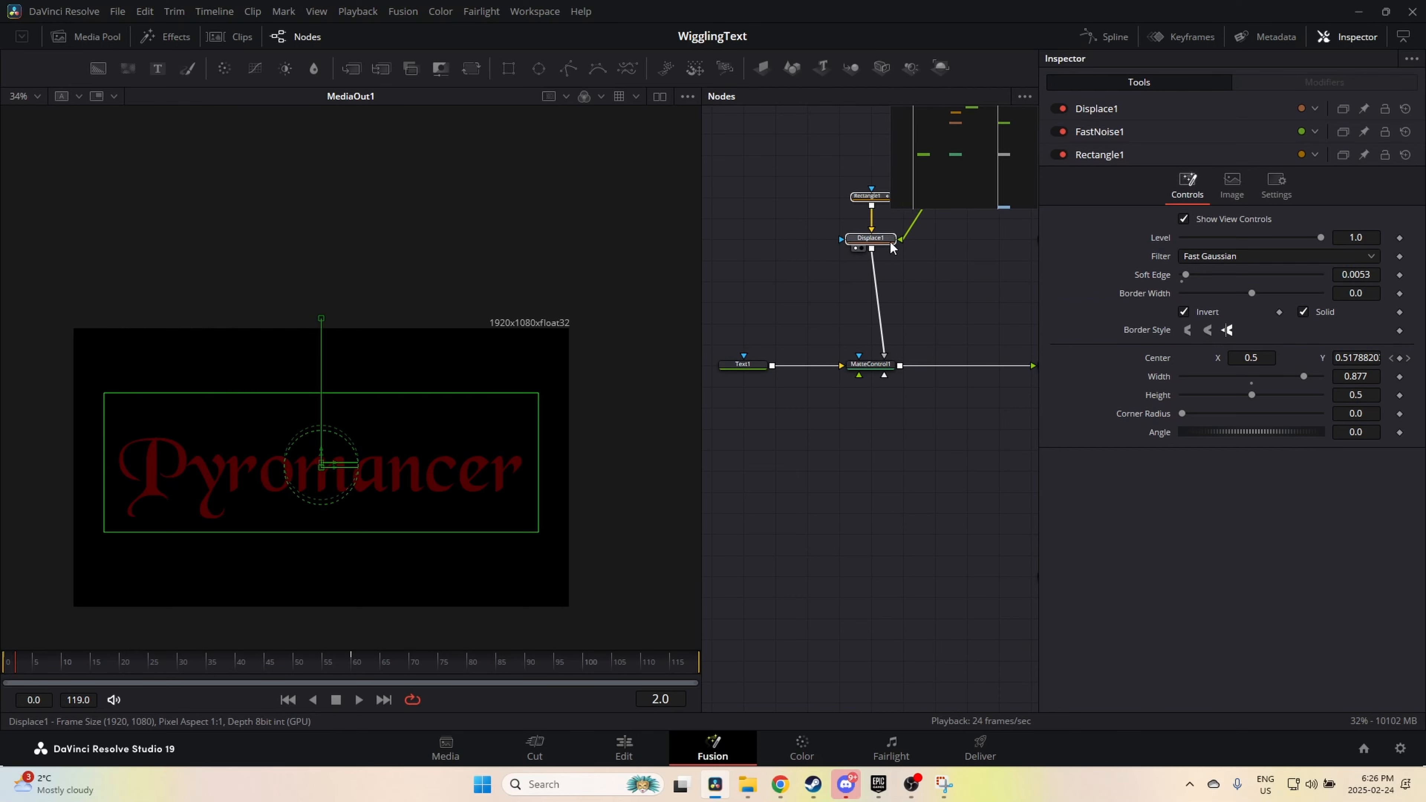
# Step: Paste an instance of the Text1 node into empty space below and beside Text1 in the node graph
pyautogui.click(892, 248)
pyautogui.moveTo(855, 303); pyautogui.dragTo(917, 370)
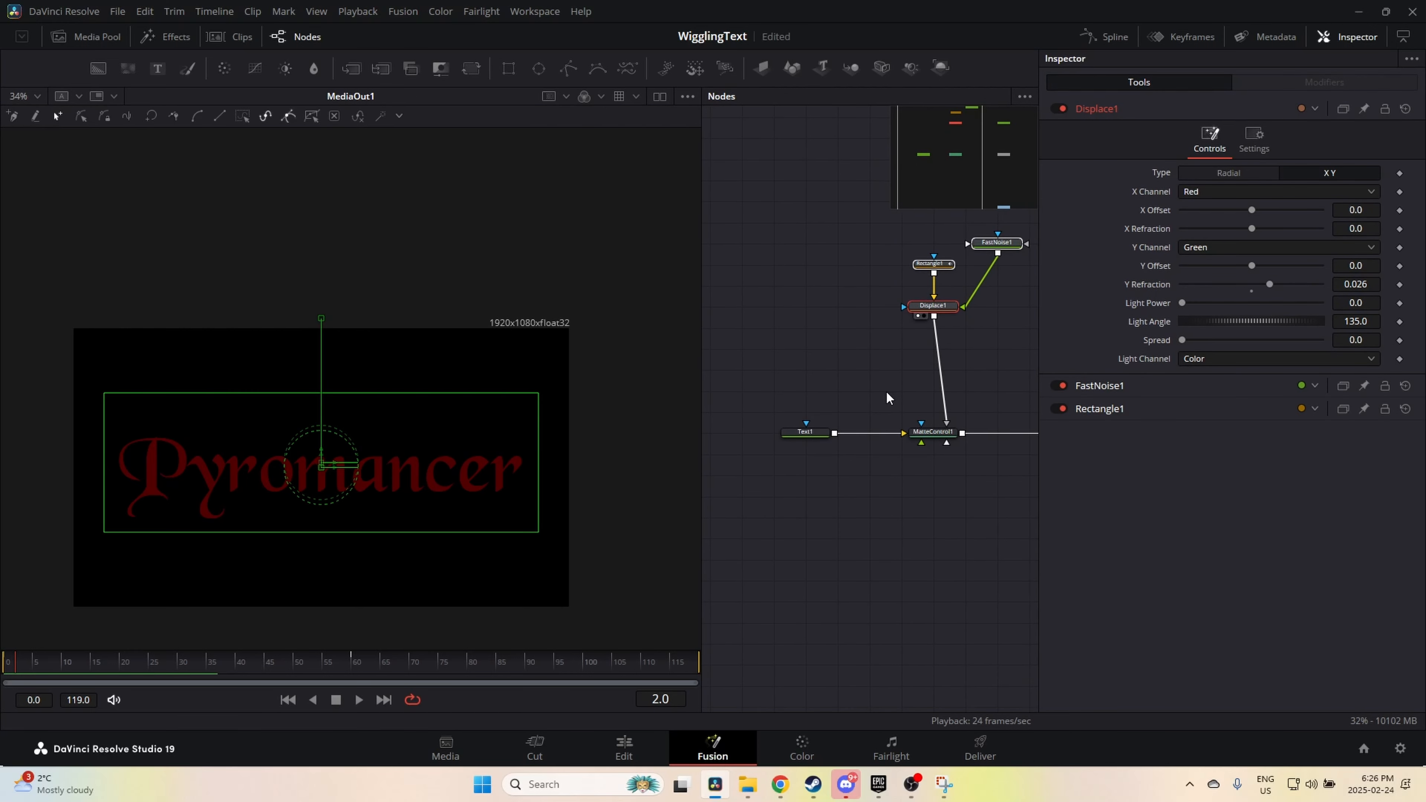
pyautogui.scroll(-5, 916, 455)
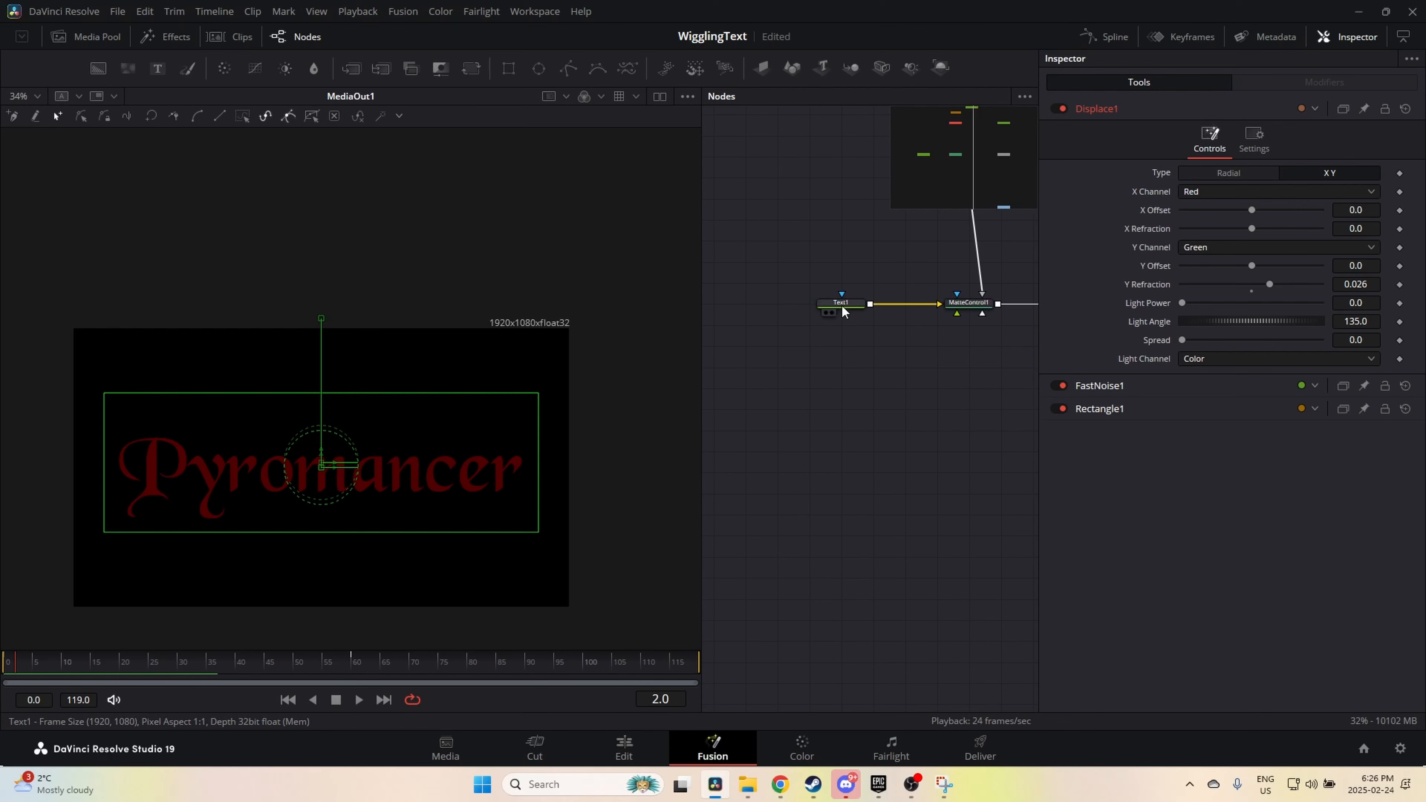
pyautogui.click(841, 305)
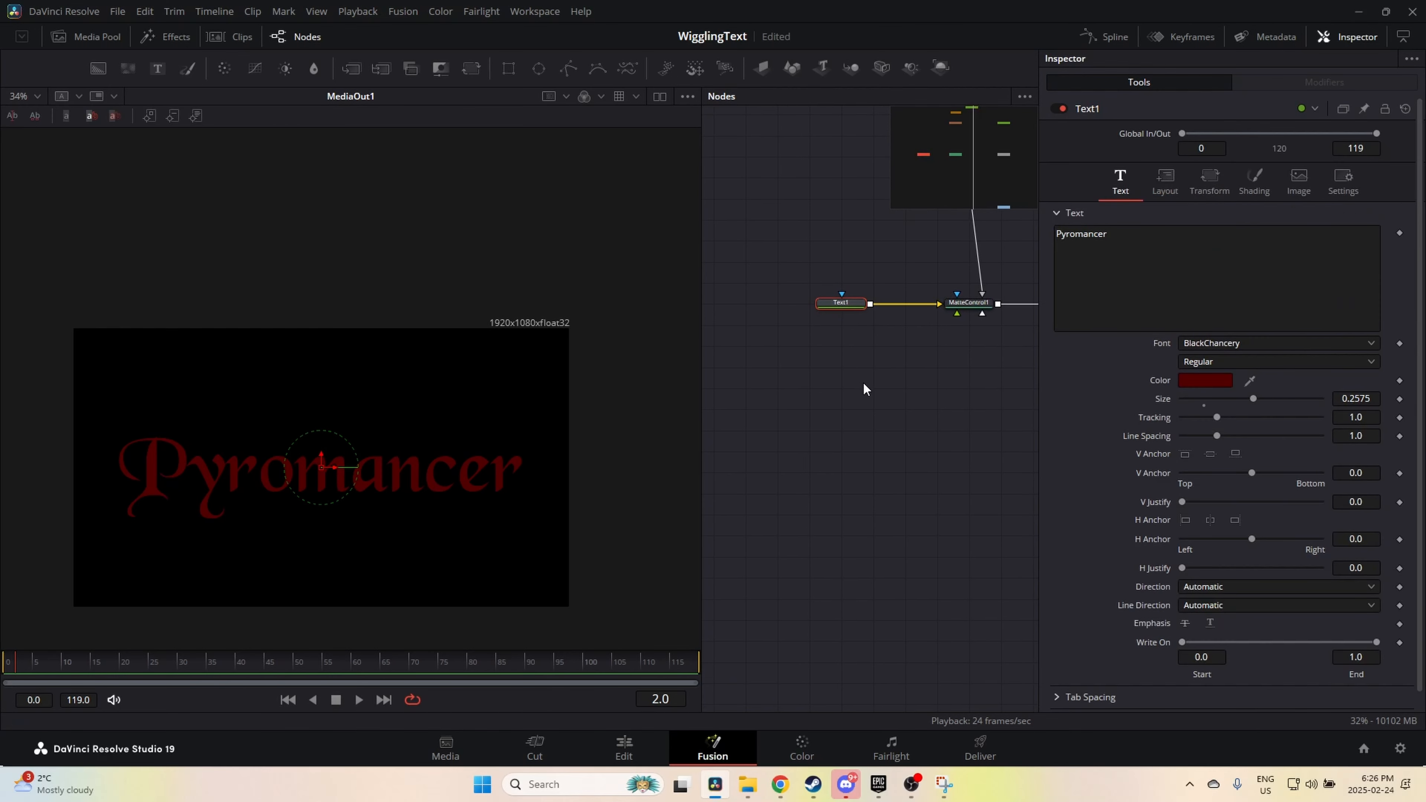
pyautogui.scroll(-1, 839, 411)
pyautogui.rightClick(752, 354)
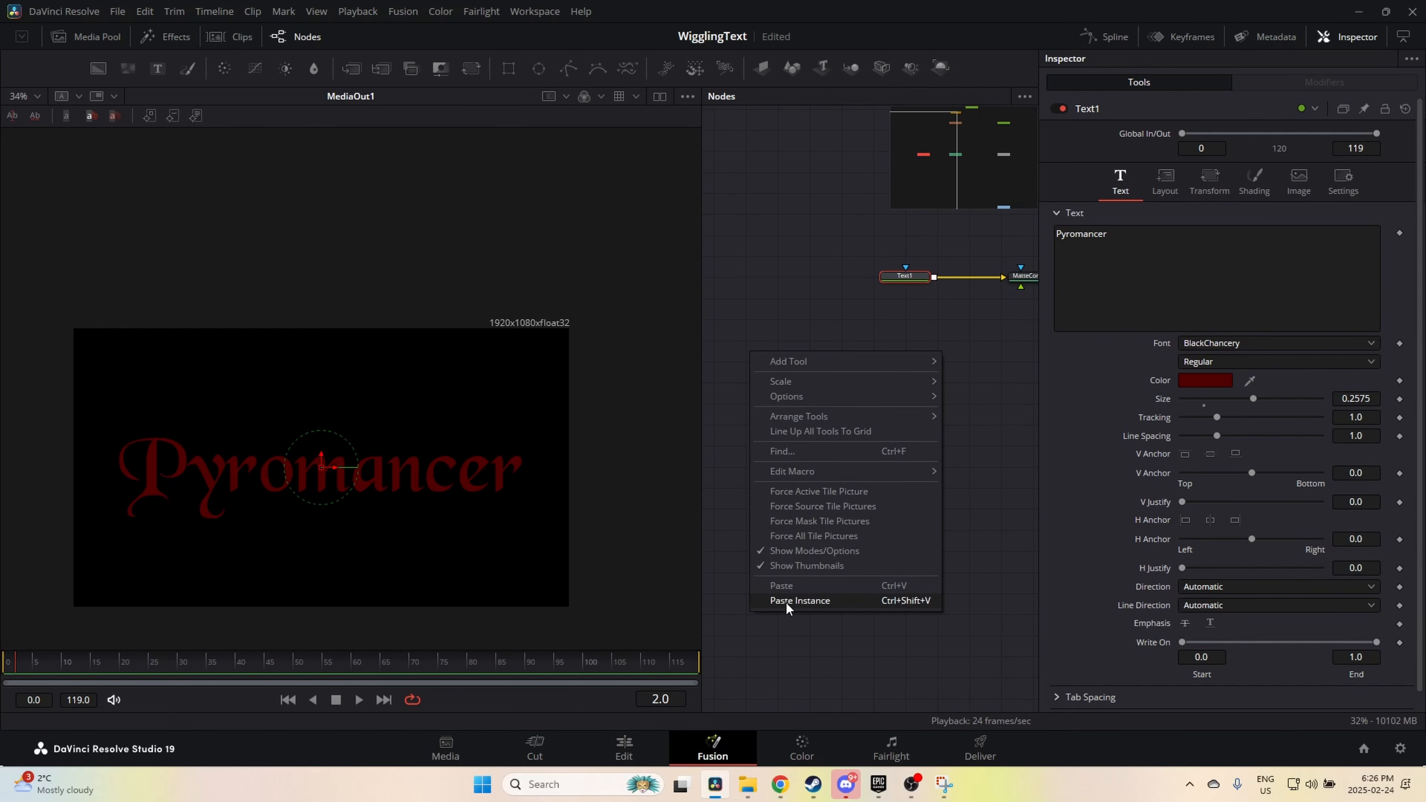
pyautogui.click(799, 601)
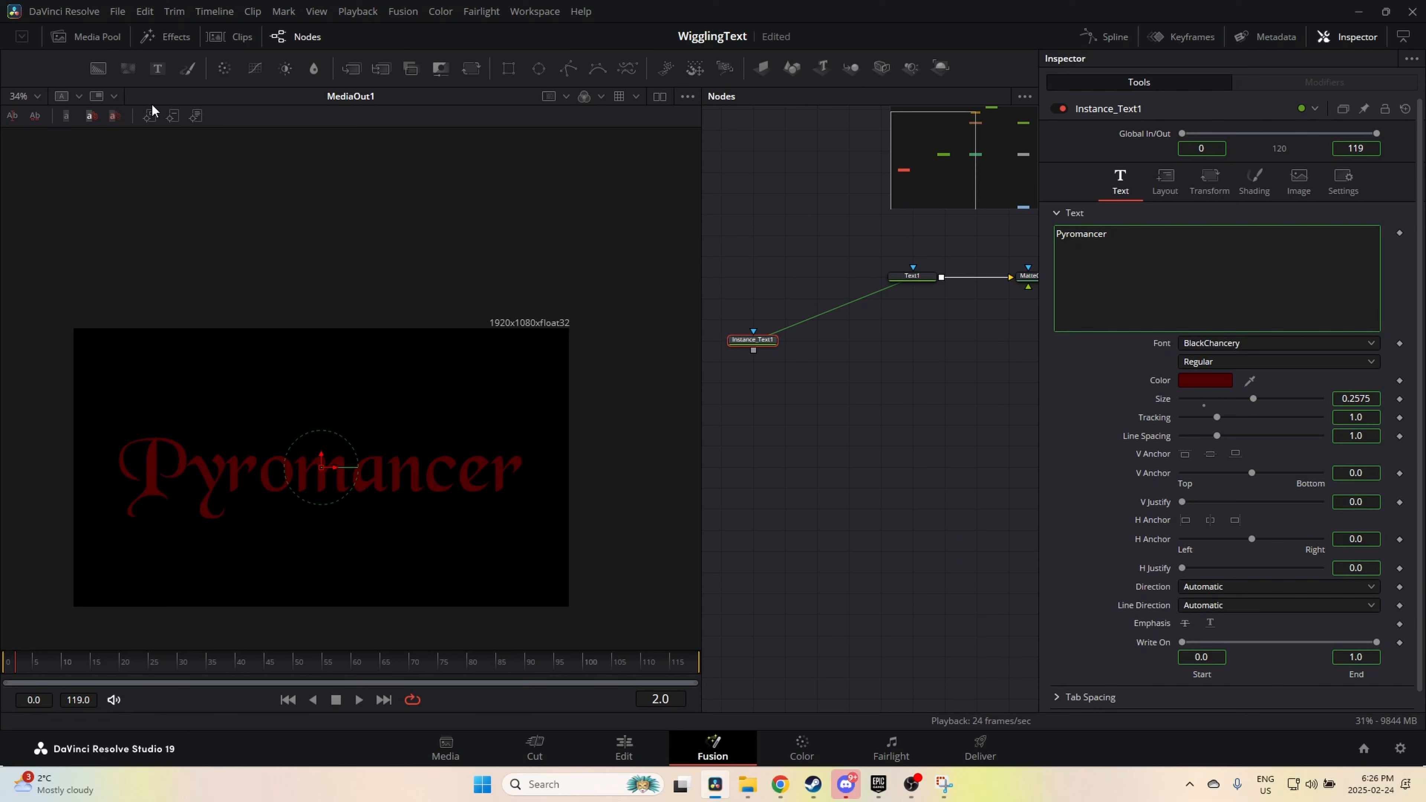
# Step: Add a Background node masked by the instanced text, view it, color it orange #ff6600 and place it closer to the instance node
pyautogui.moveTo(98, 68); pyautogui.dragTo(828, 356)
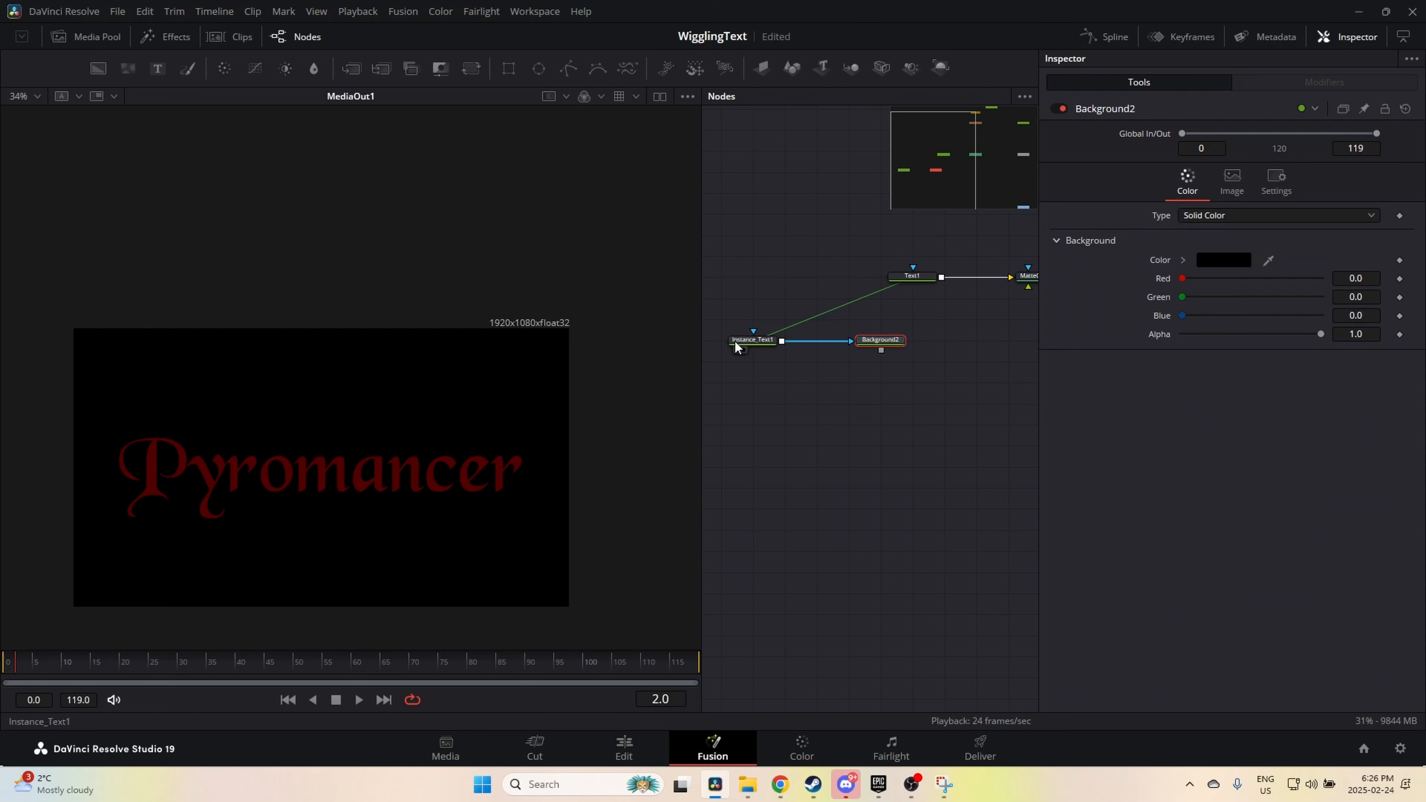
pyautogui.moveTo(882, 339); pyautogui.dragTo(522, 264)
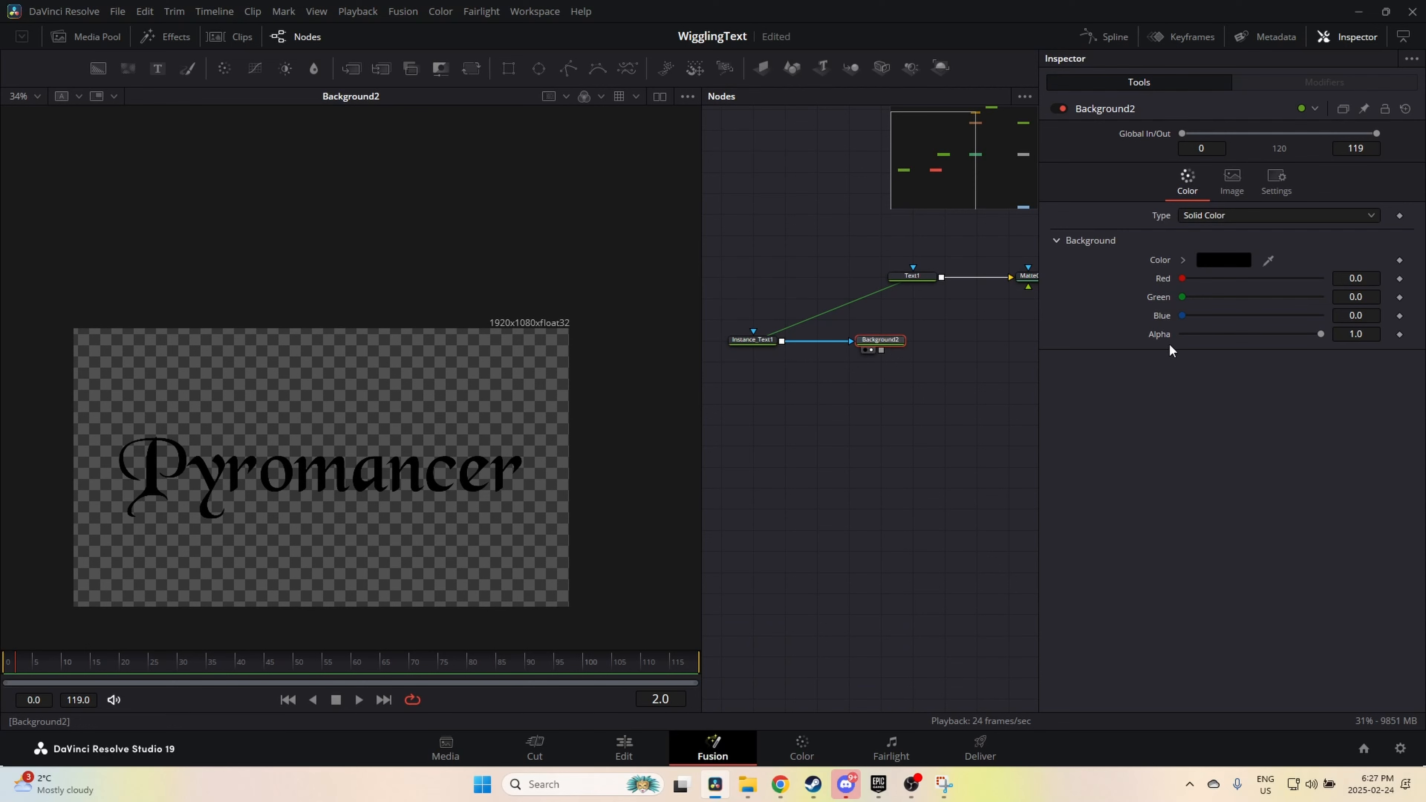
pyautogui.click(1223, 260)
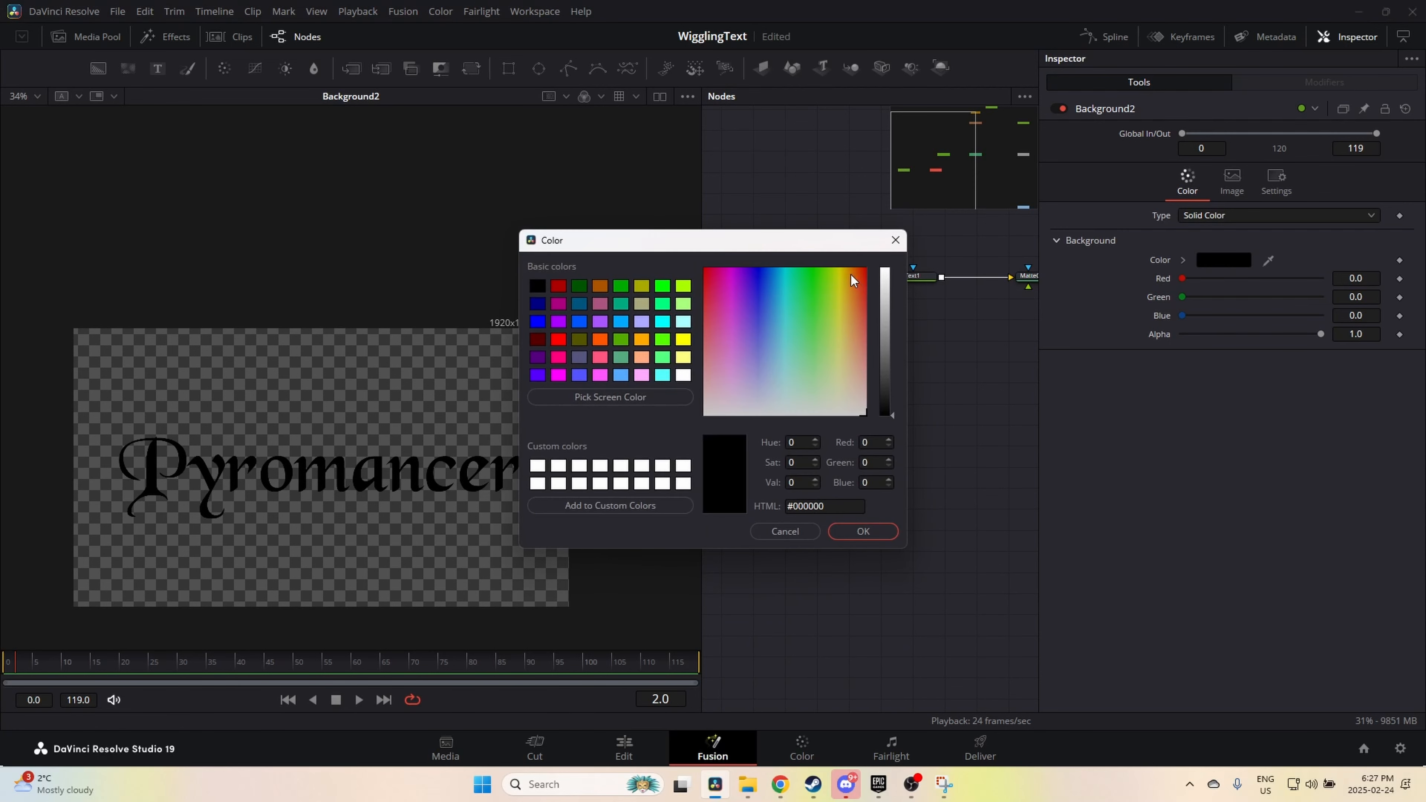
pyautogui.moveTo(851, 274)
pyautogui.mouseDown()
pyautogui.moveTo(846, 263)
pyautogui.moveTo(891, 287)
pyautogui.moveTo(892, 312)
pyautogui.moveTo(894, 250)
pyautogui.moveTo(856, 263)
pyautogui.mouseUp()
pyautogui.click(890, 273)
pyautogui.click(846, 270)
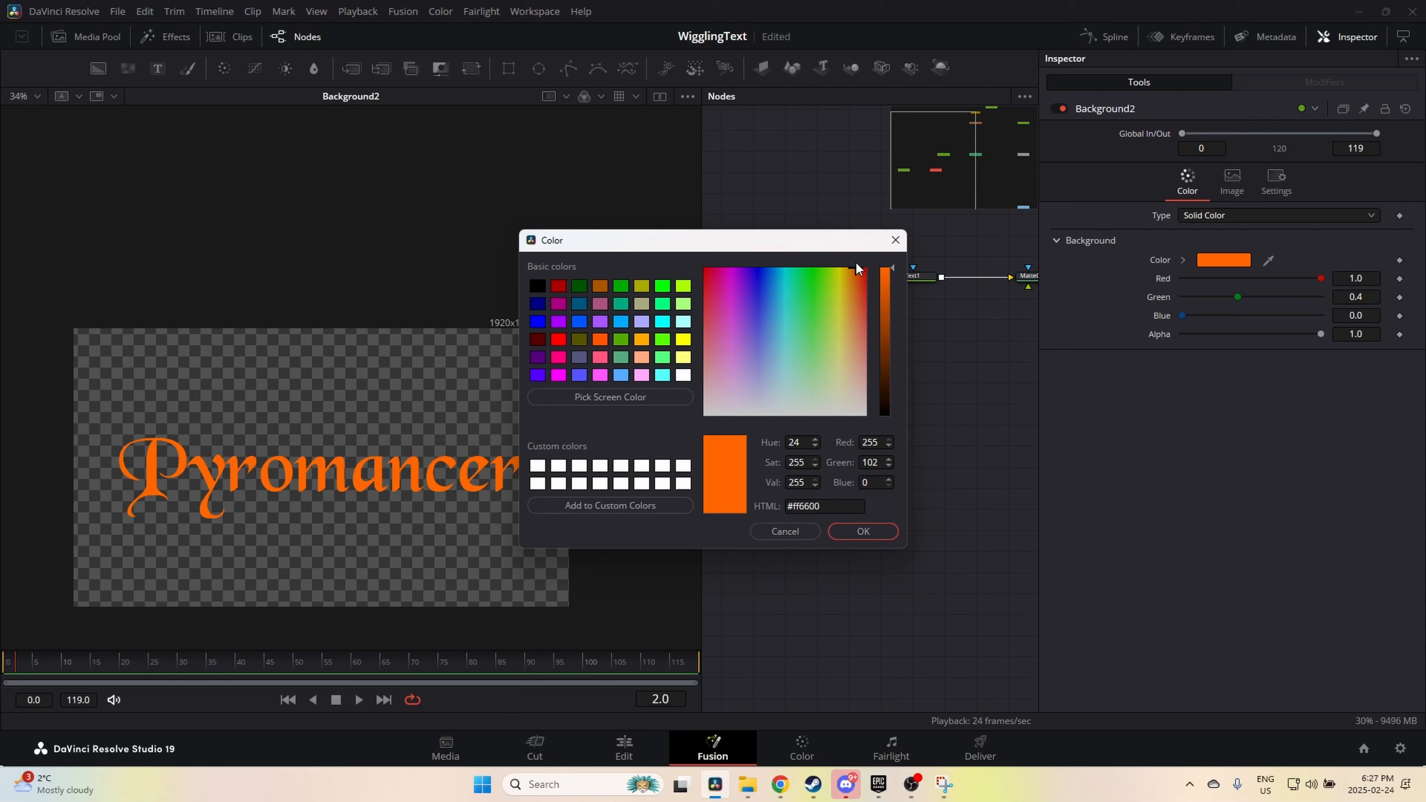
pyautogui.click(870, 531)
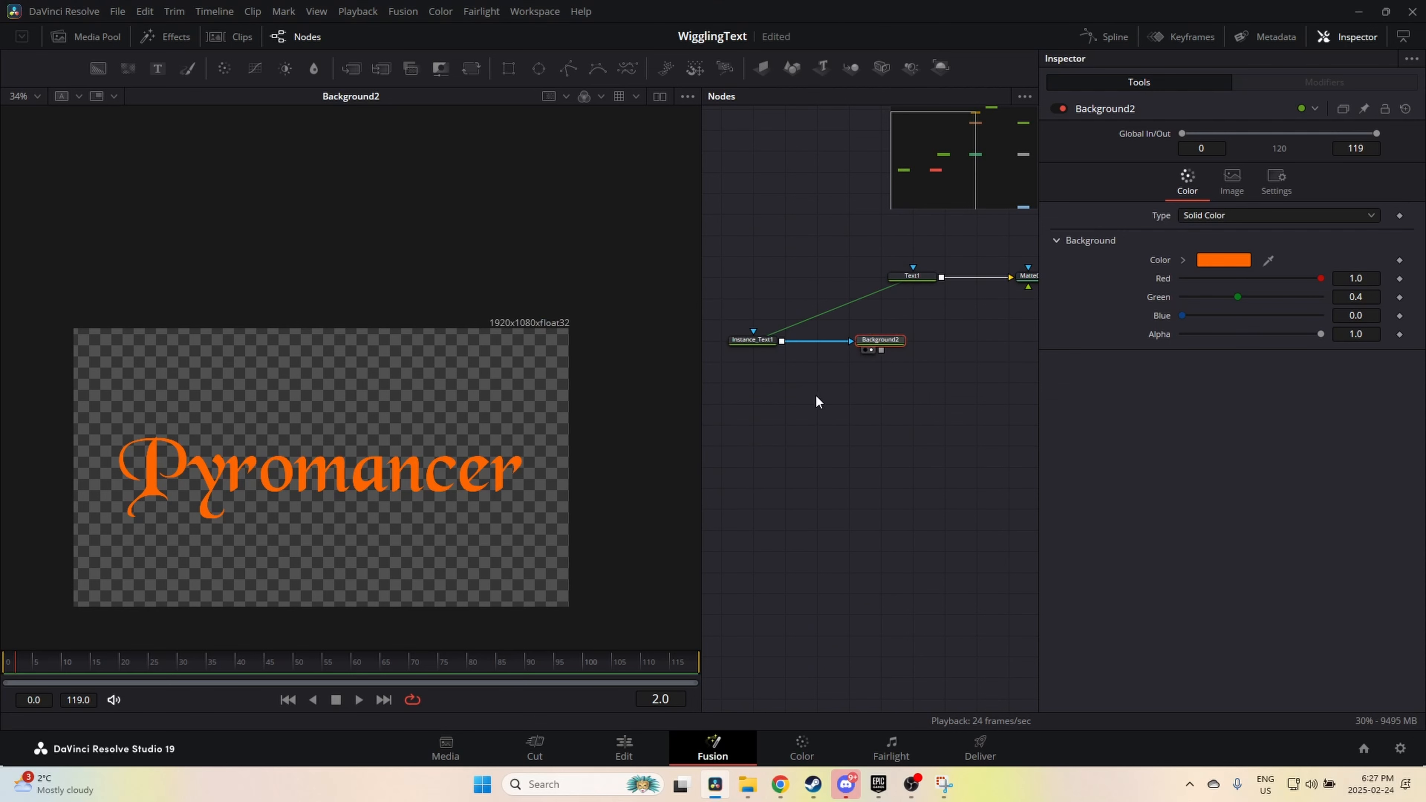
pyautogui.moveTo(882, 342); pyautogui.dragTo(849, 343)
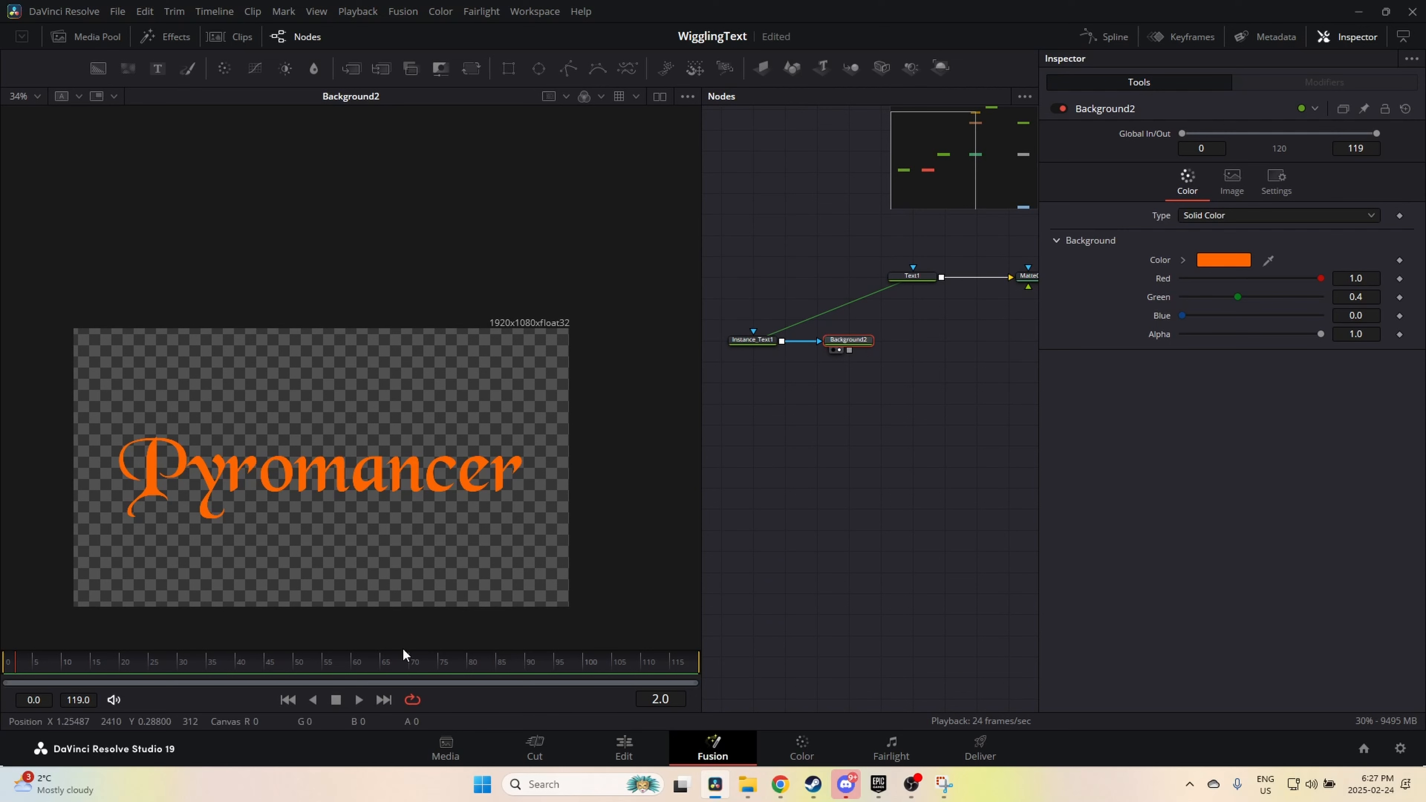
# Step: Return to frame 0, show MediaOut1 in the viewer, widen the node graph area and fit the image to the viewer
pyautogui.moveTo(225, 665); pyautogui.dragTo(2, 667)
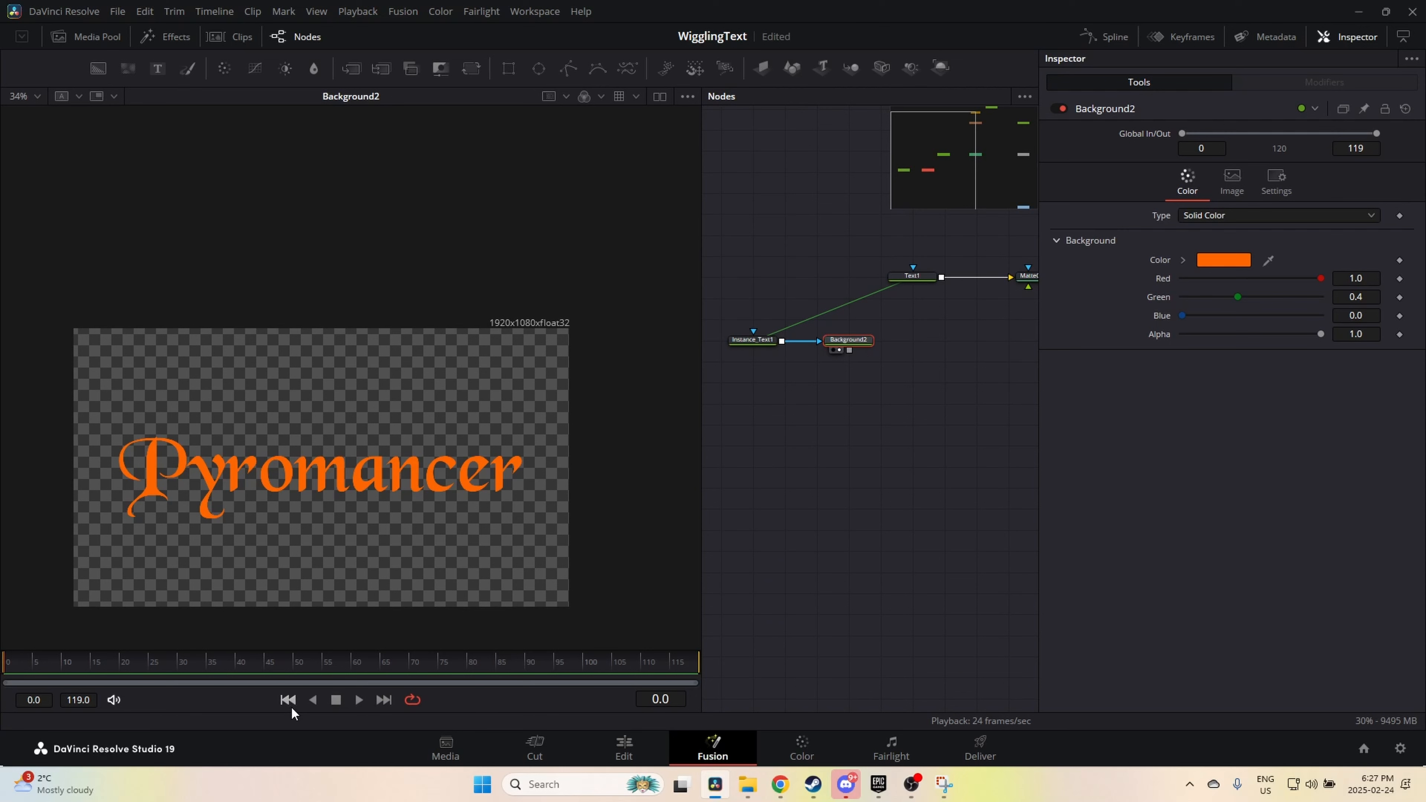
pyautogui.moveTo(938, 478); pyautogui.dragTo(405, 479)
pyautogui.moveTo(745, 485); pyautogui.dragTo(350, 209)
pyautogui.moveTo(731, 473); pyautogui.dragTo(952, 503)
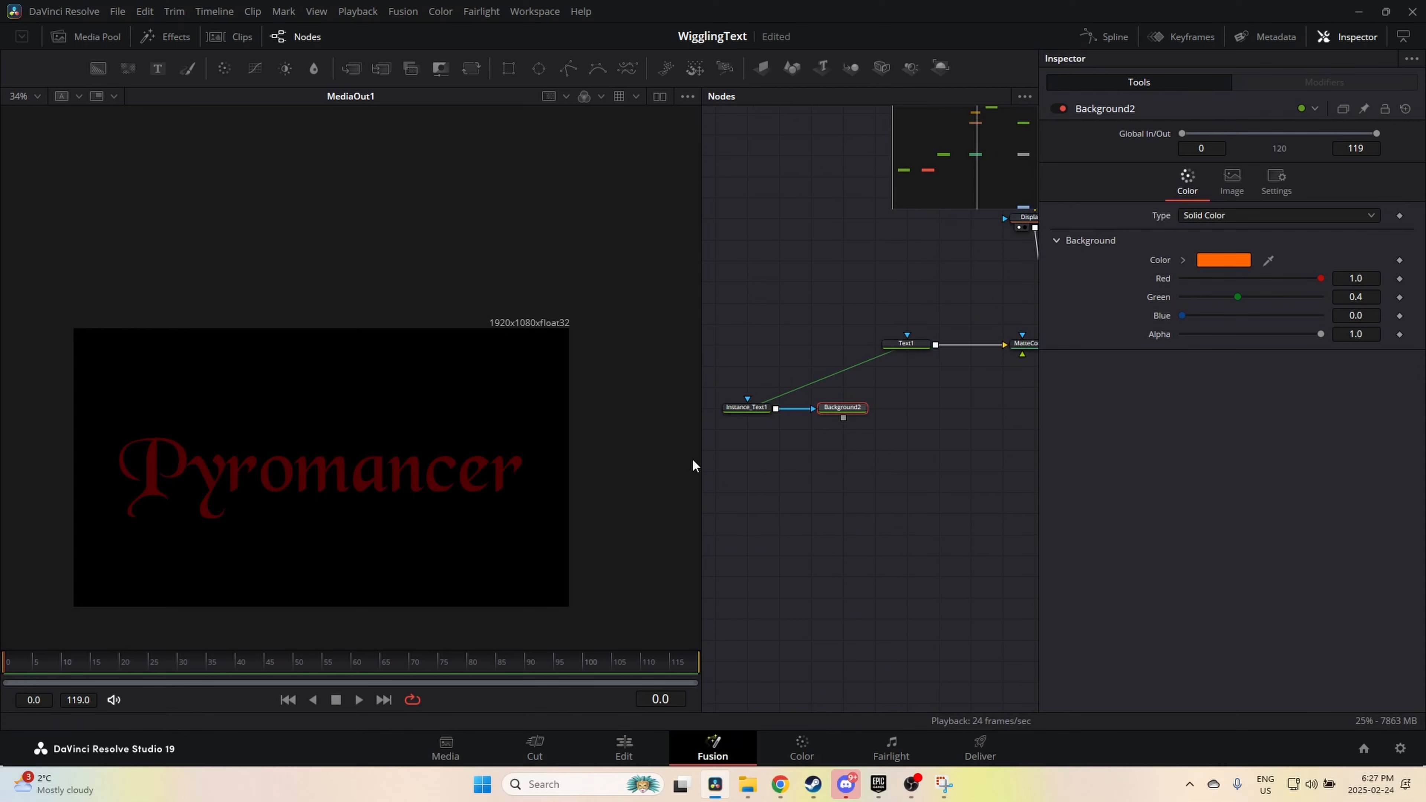
pyautogui.moveTo(700, 421); pyautogui.dragTo(486, 421)
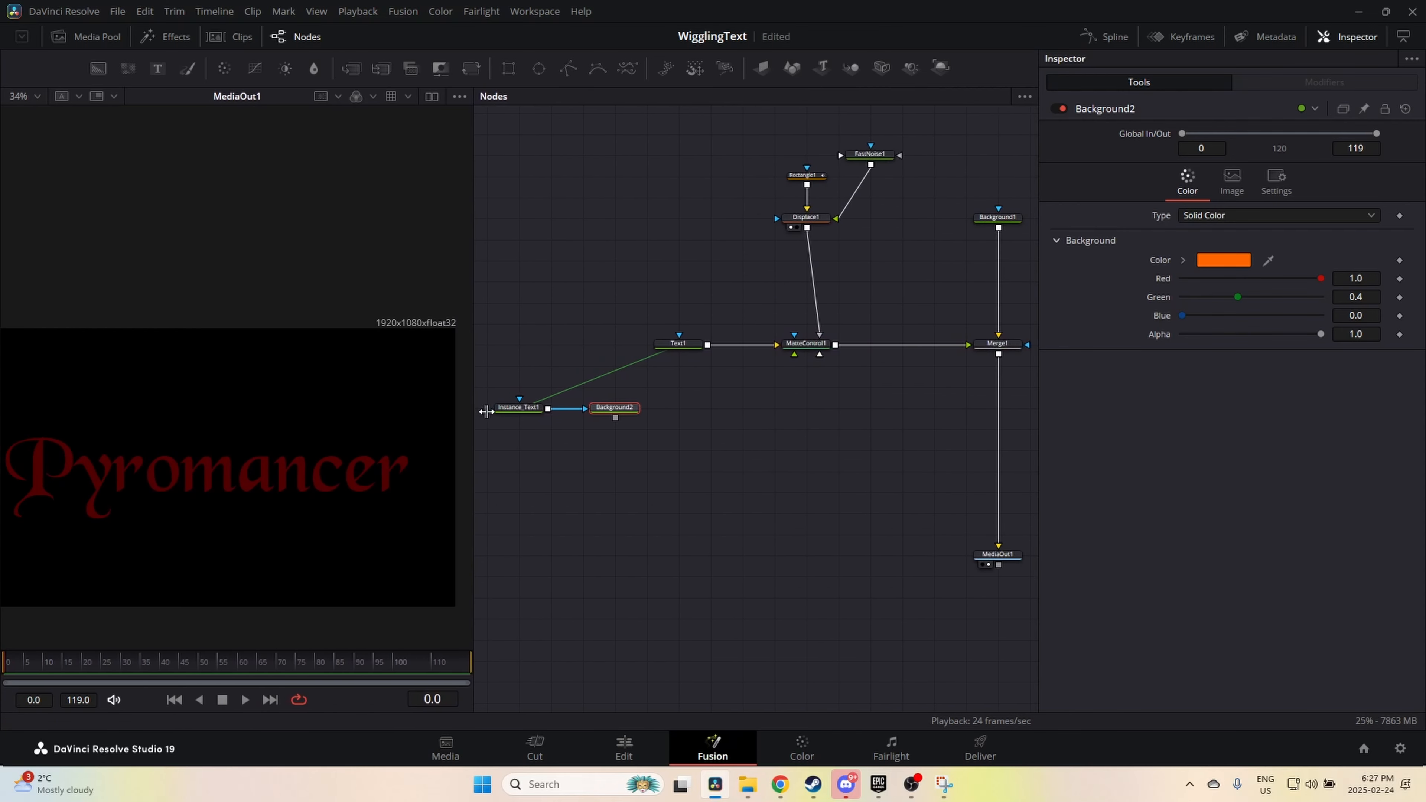
pyautogui.rightClick(297, 140)
pyautogui.moveTo(345, 148)
pyautogui.click(475, 147)
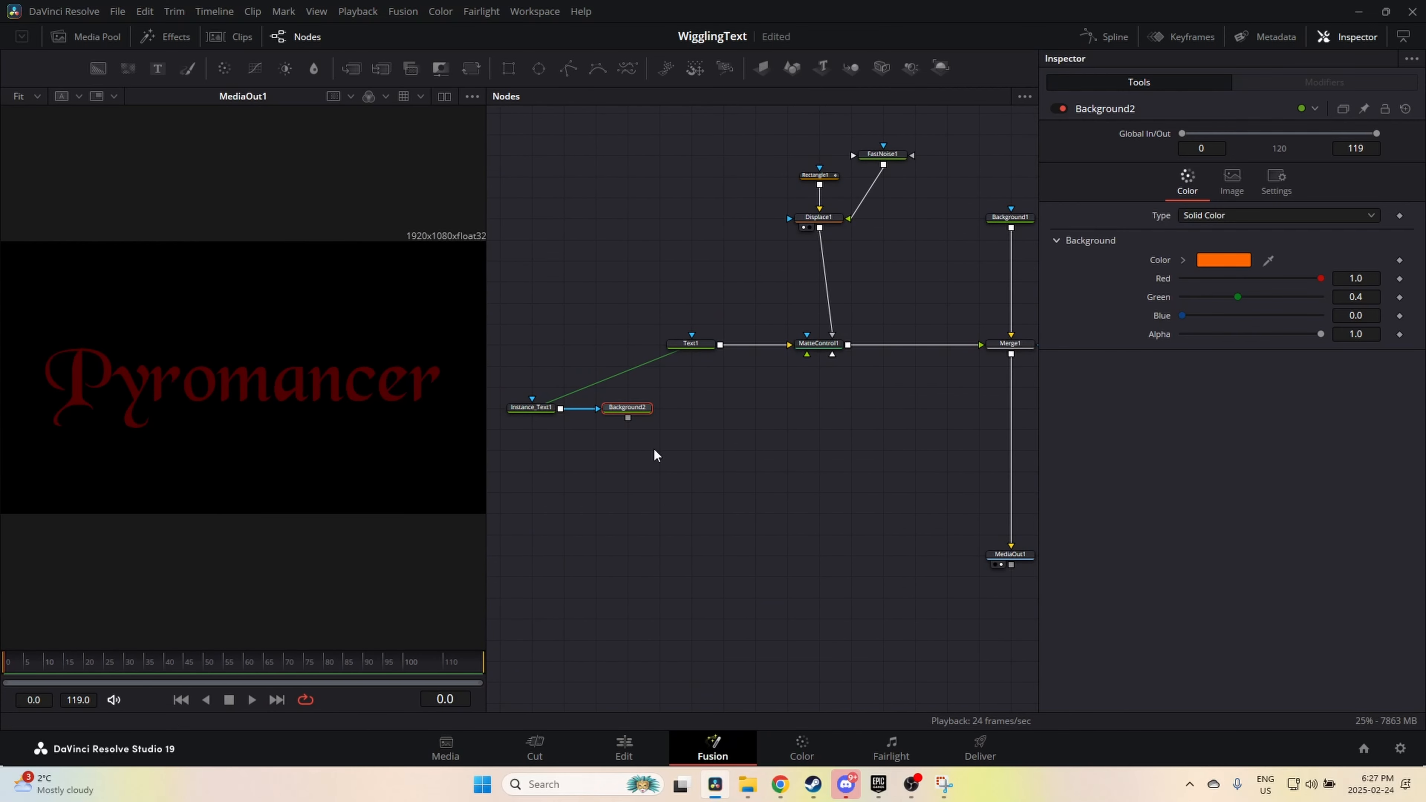
# Step: Merge Background2 with MatteControl1's output, place the new Merge in line before Merge1, and swap its inputs so the orange text lies behind
pyautogui.moveTo(761, 453); pyautogui.dragTo(729, 458)
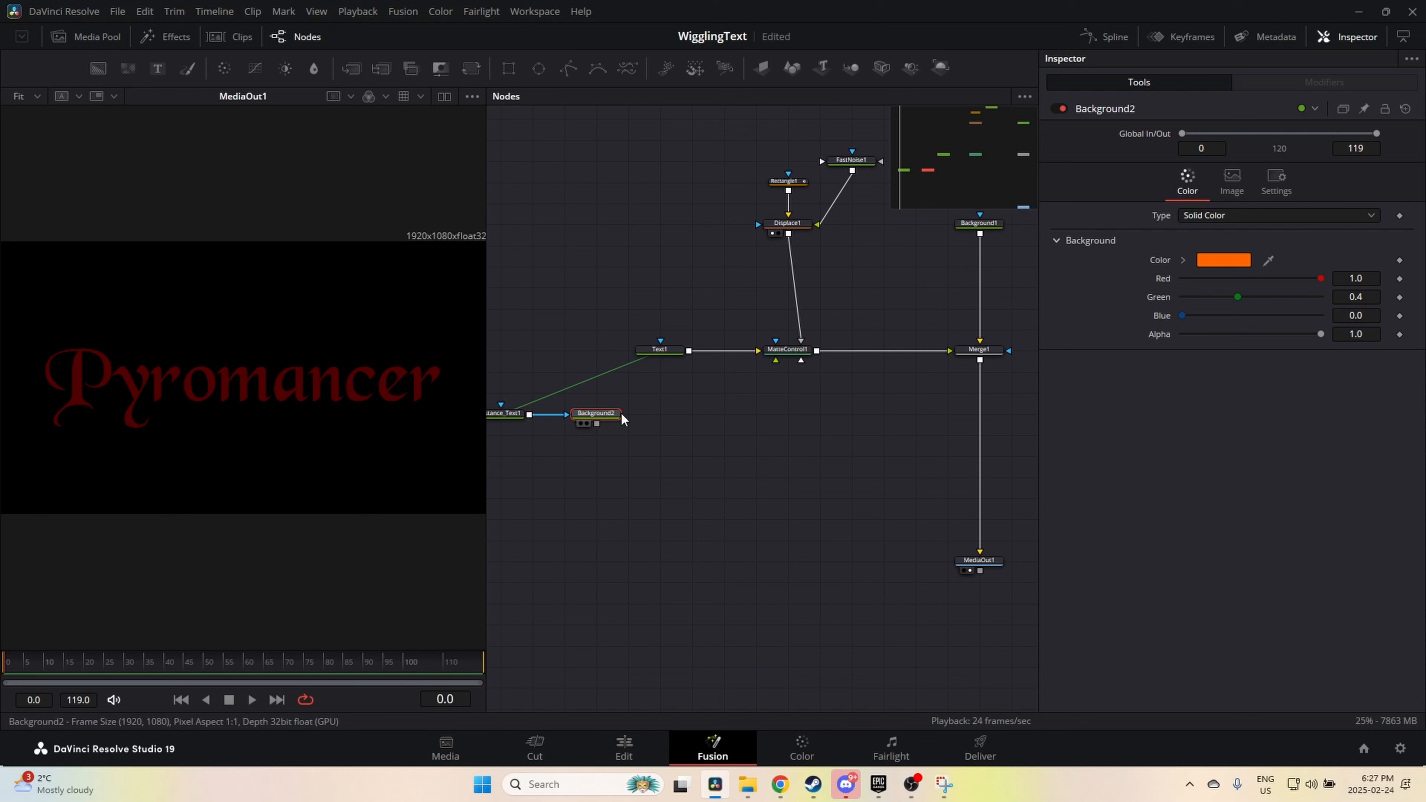
pyautogui.moveTo(506, 415); pyautogui.dragTo(533, 414)
pyautogui.moveTo(627, 415); pyautogui.dragTo(659, 416)
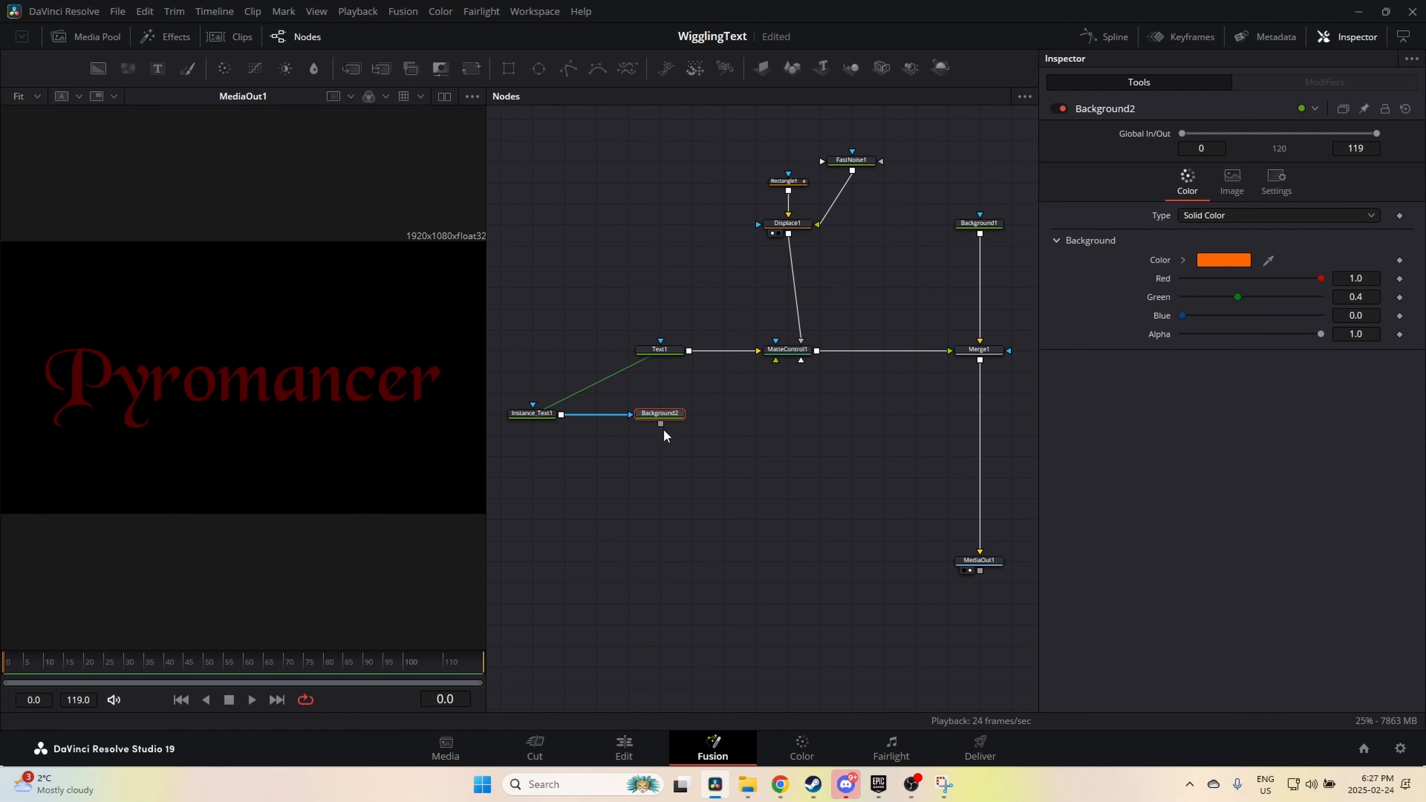
pyautogui.moveTo(664, 432); pyautogui.dragTo(824, 356)
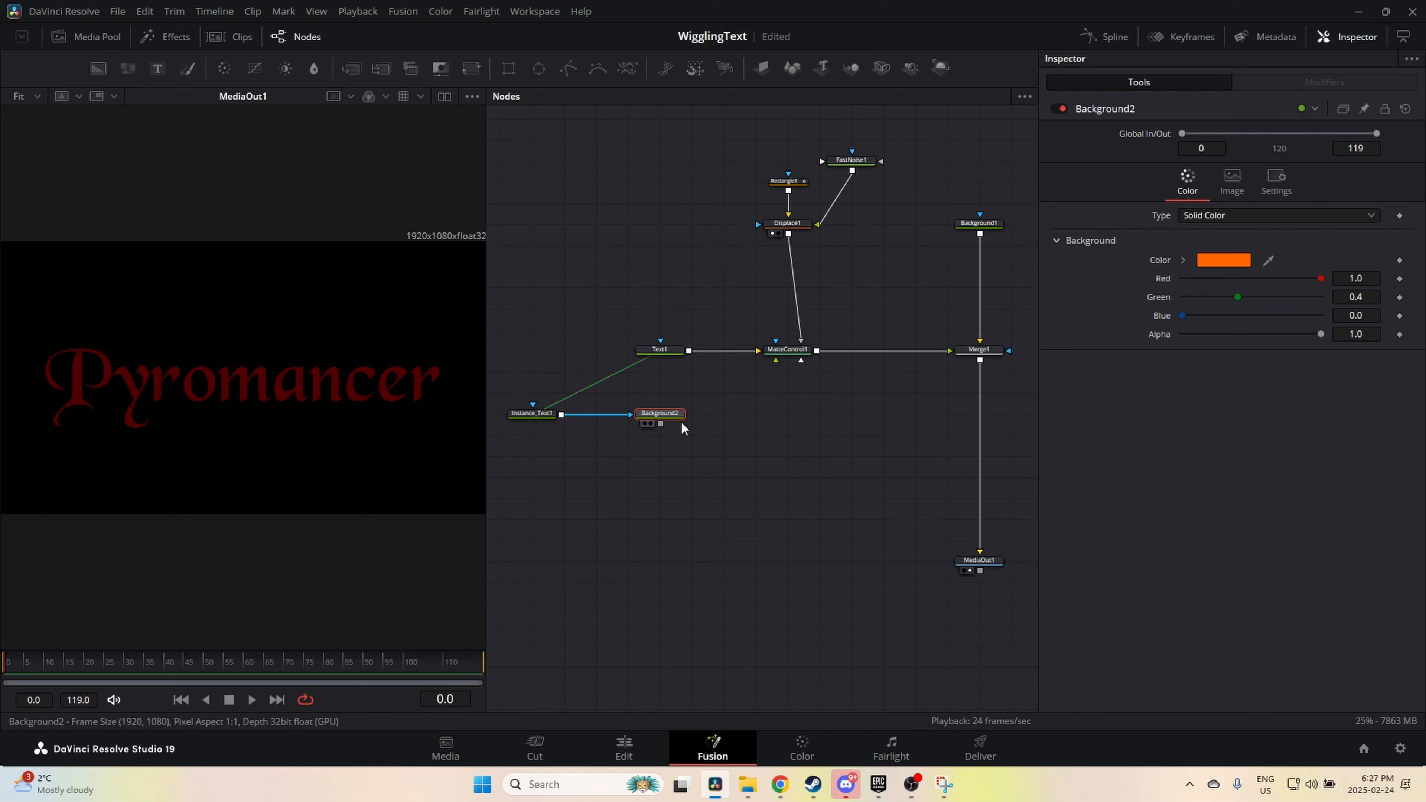
pyautogui.moveTo(661, 423); pyautogui.dragTo(808, 352)
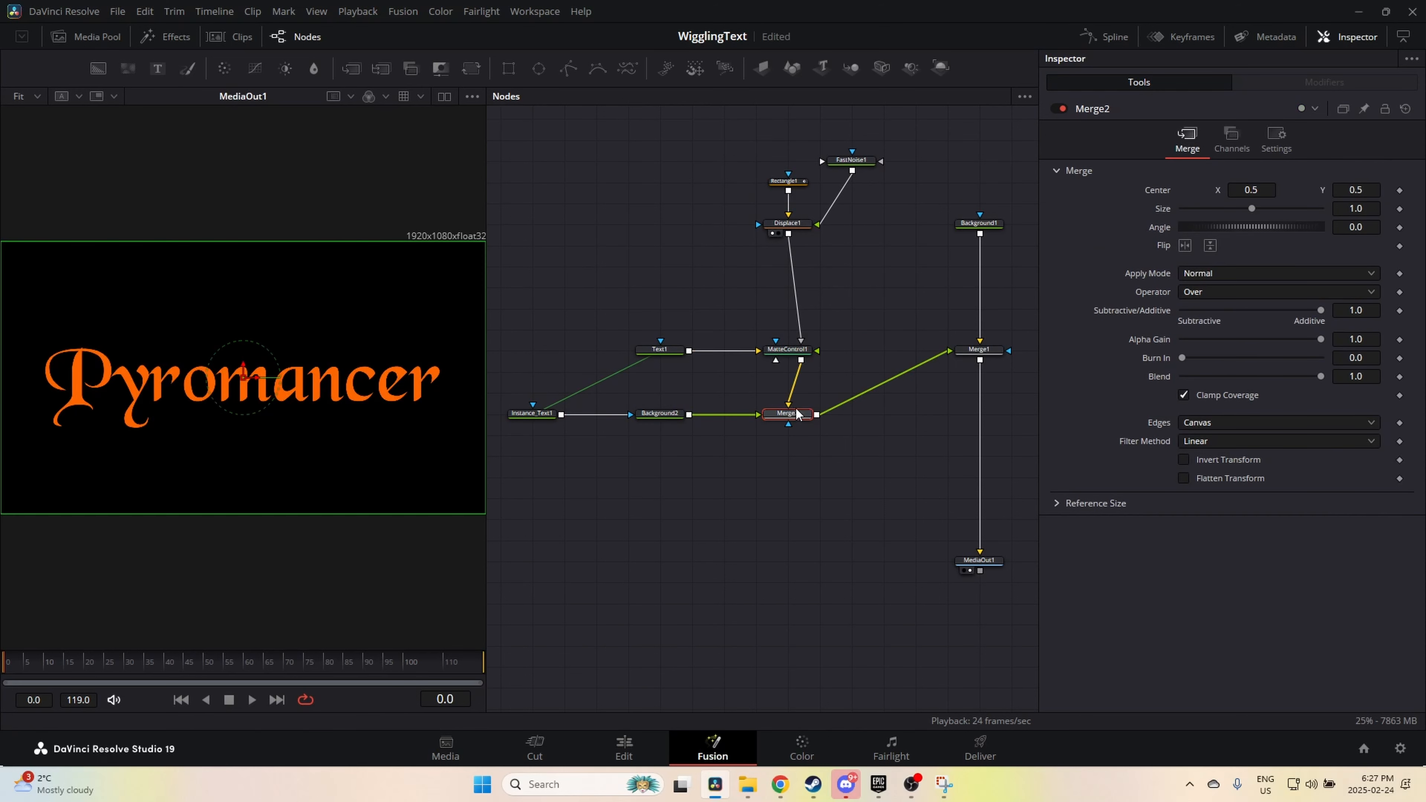
pyautogui.moveTo(797, 414); pyautogui.dragTo(894, 349)
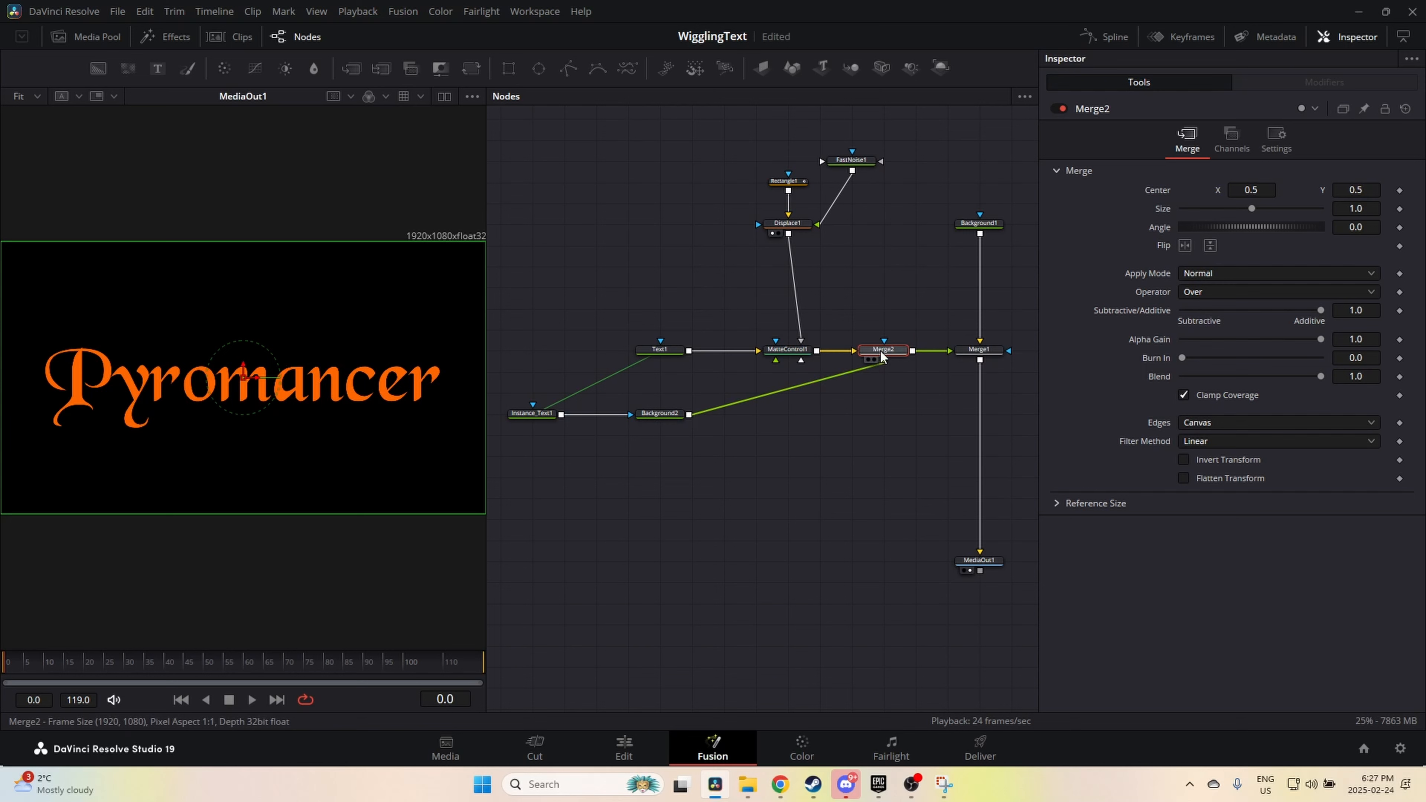
pyautogui.hotkey('ctrl', 't')
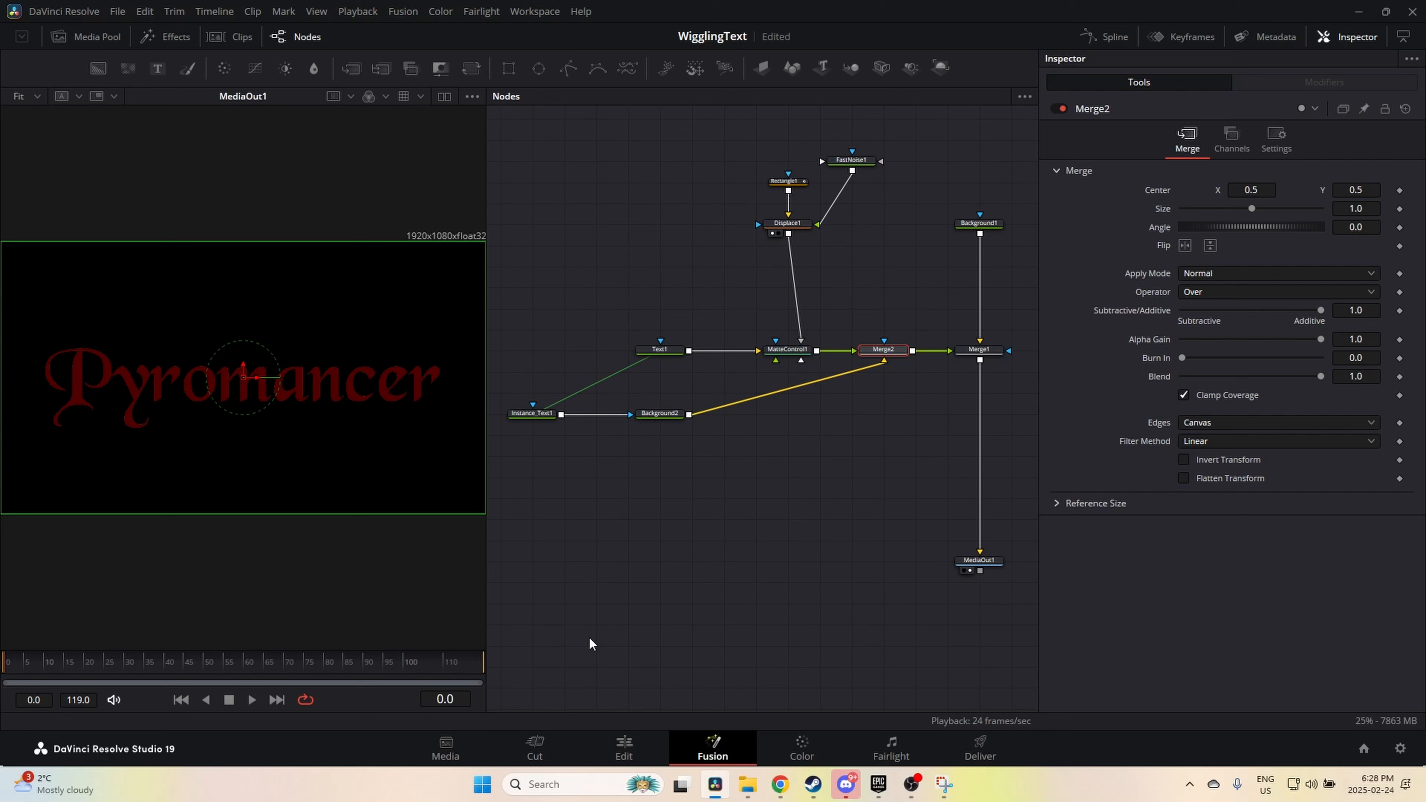
# Step: Play the animation to check the orange text behind the dark red title, return to frame 0 and save the project
pyautogui.press('space')
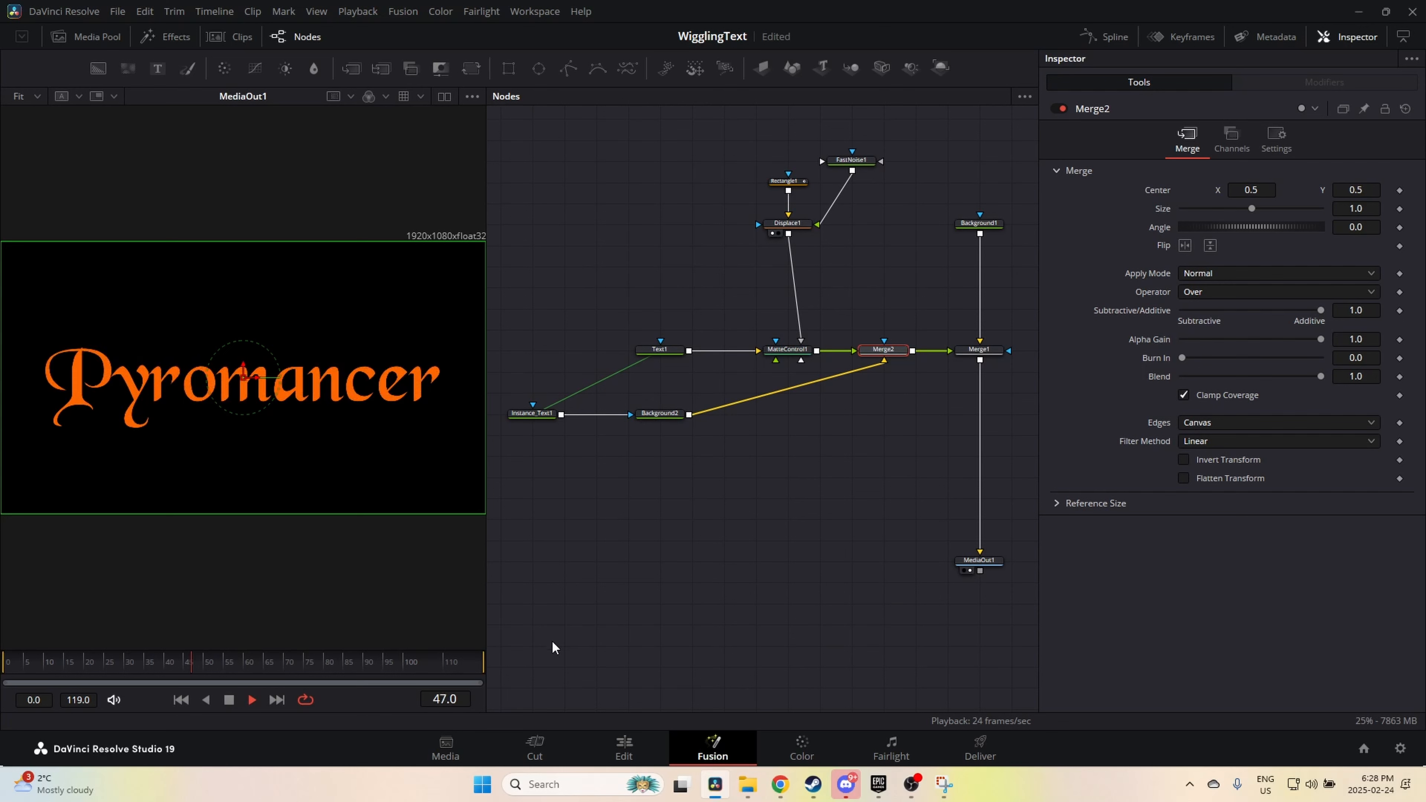
pyautogui.click(221, 669)
pyautogui.moveTo(142, 665); pyautogui.dragTo(3, 672)
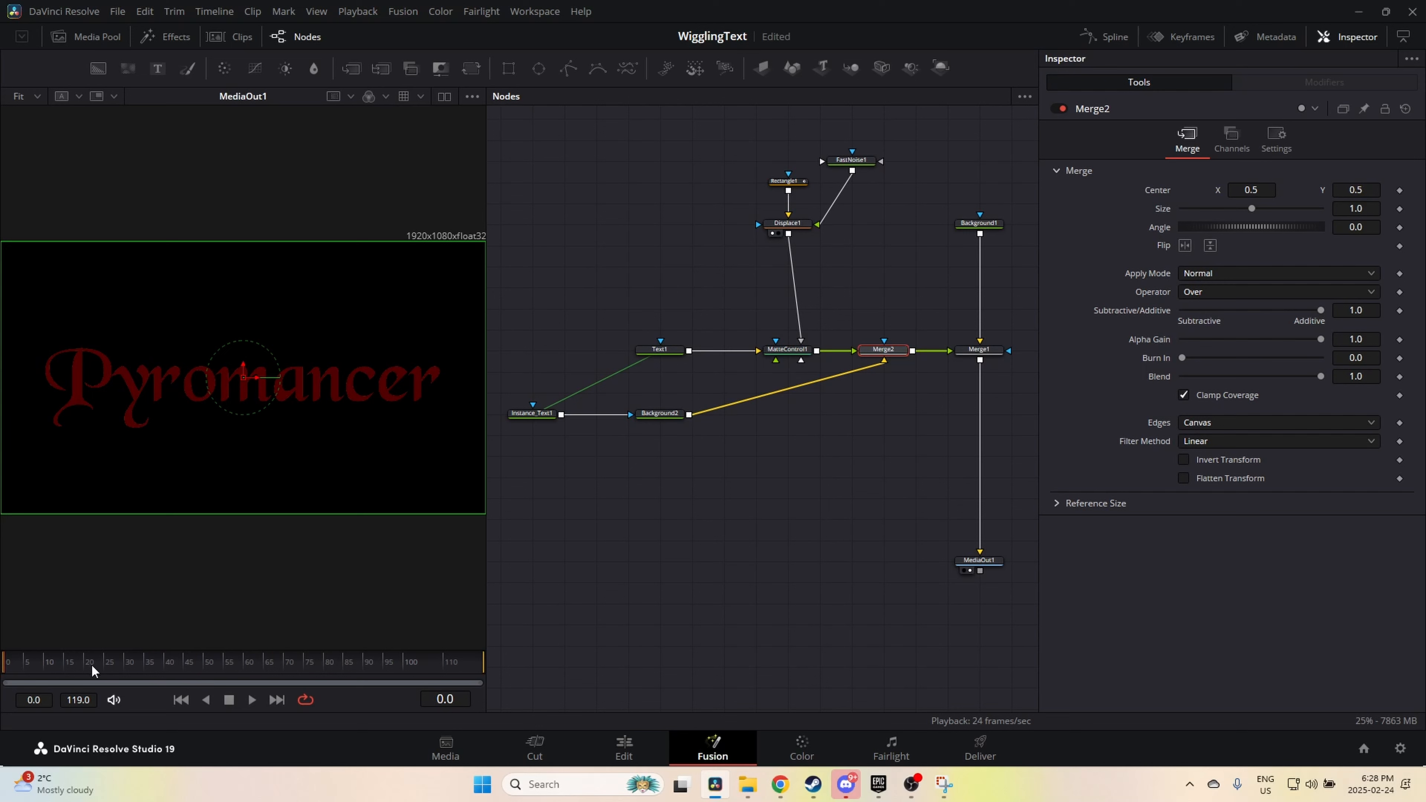
pyautogui.hotkey('ctrl', 's')
# Step: Add a Bitmap mask node, feed it from Displace1's output and place it directly above the instanced text node
pyautogui.moveTo(649, 259); pyautogui.dragTo(683, 258)
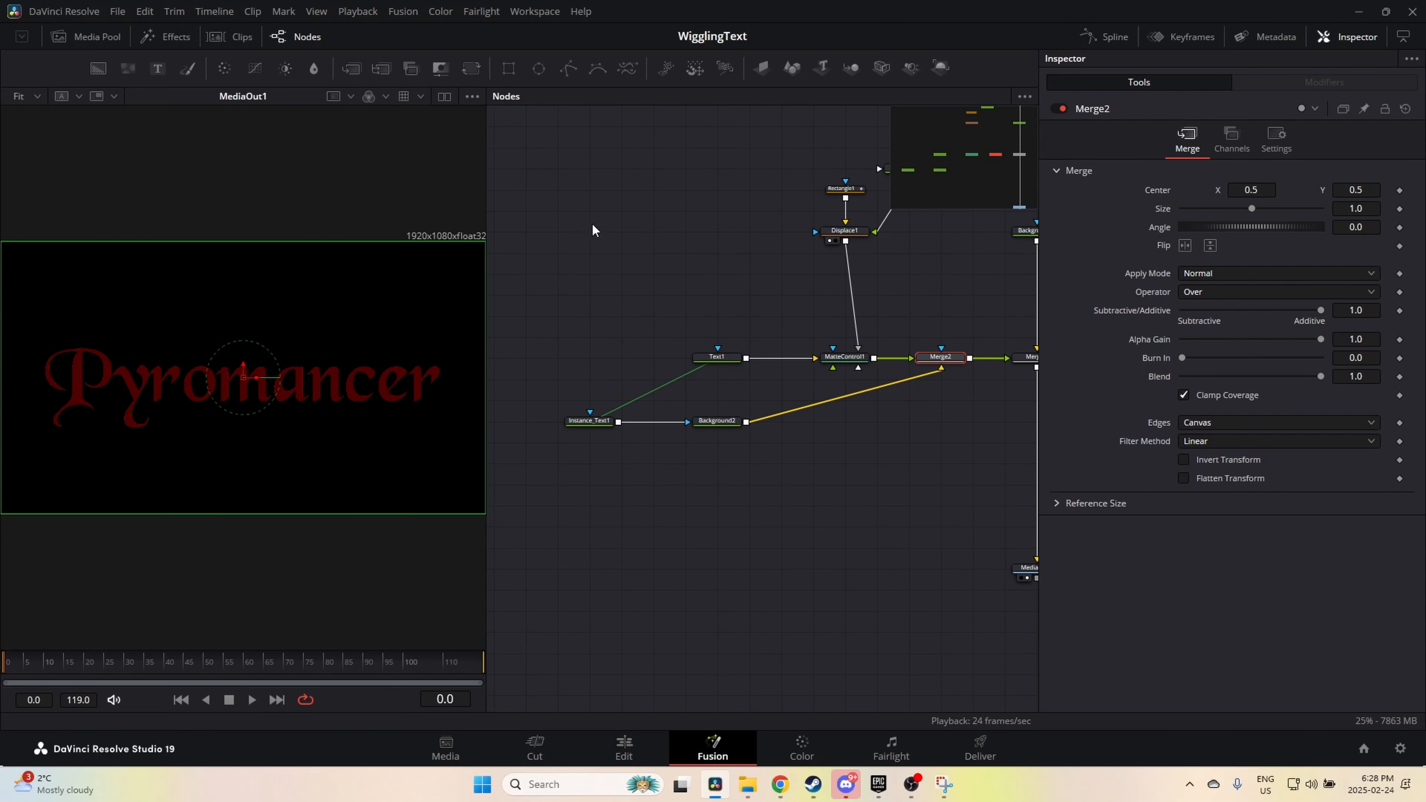
pyautogui.click(694, 279)
pyautogui.hotkey('shift', 'space')
pyautogui.write('bity')
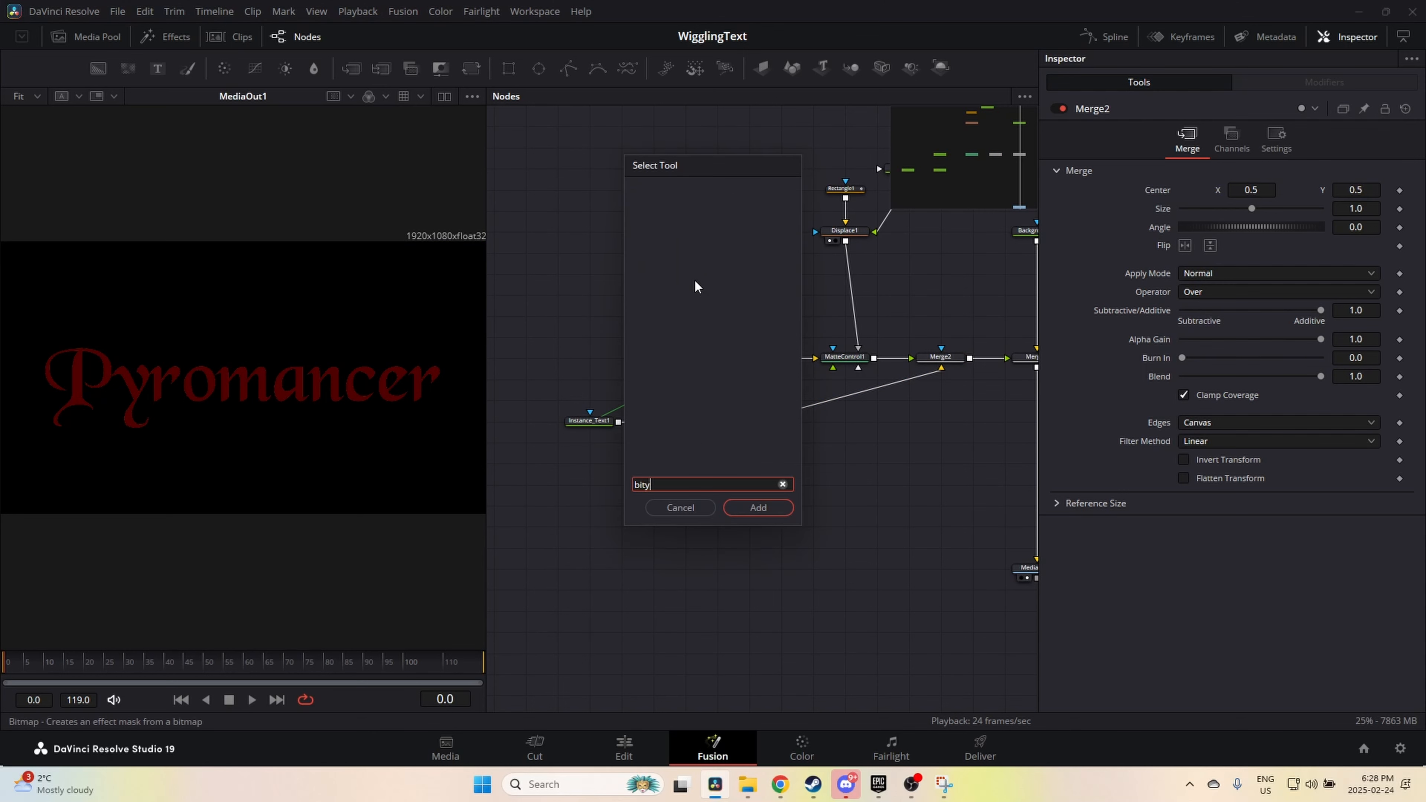
pyautogui.press('BackSpace')
pyautogui.press('Return')
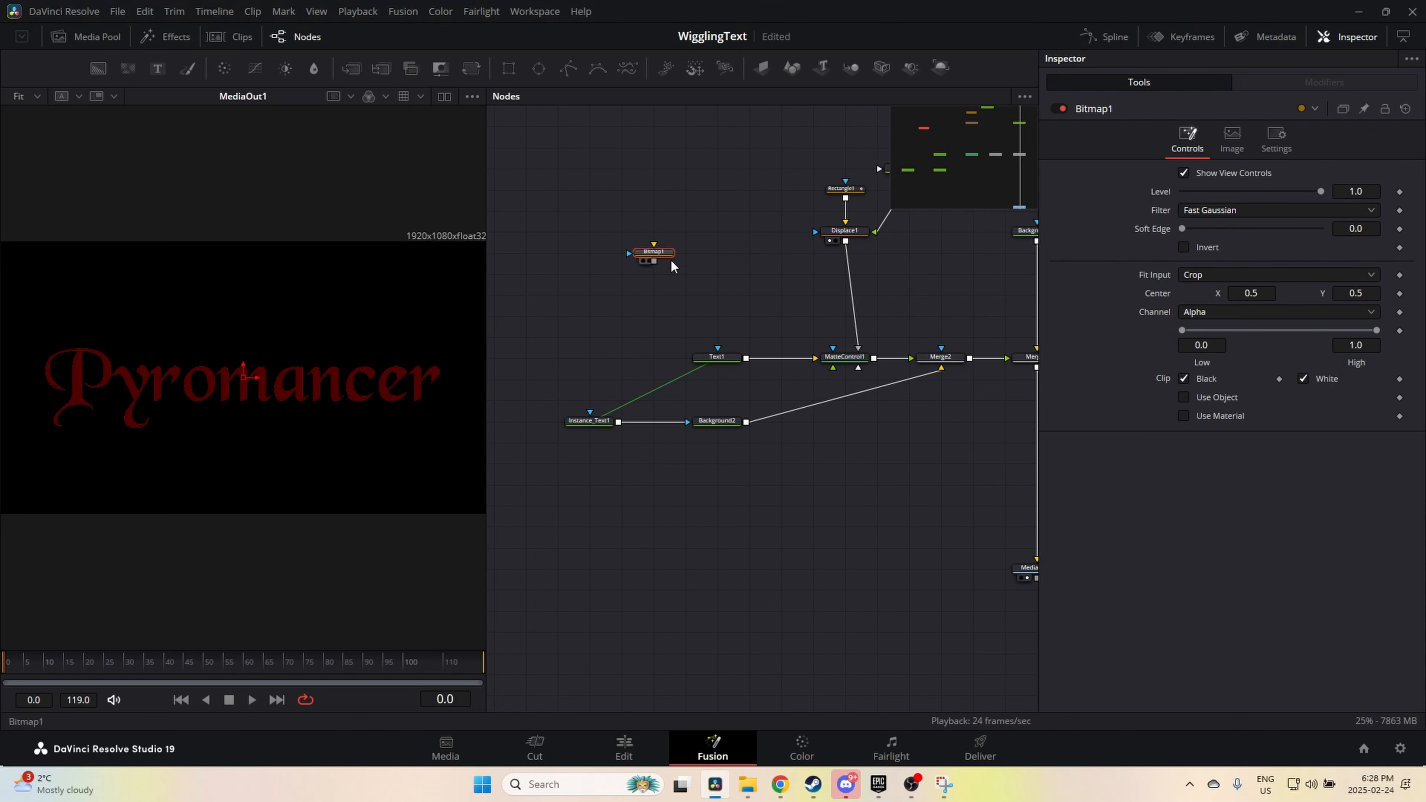
pyautogui.moveTo(846, 242); pyautogui.dragTo(655, 275)
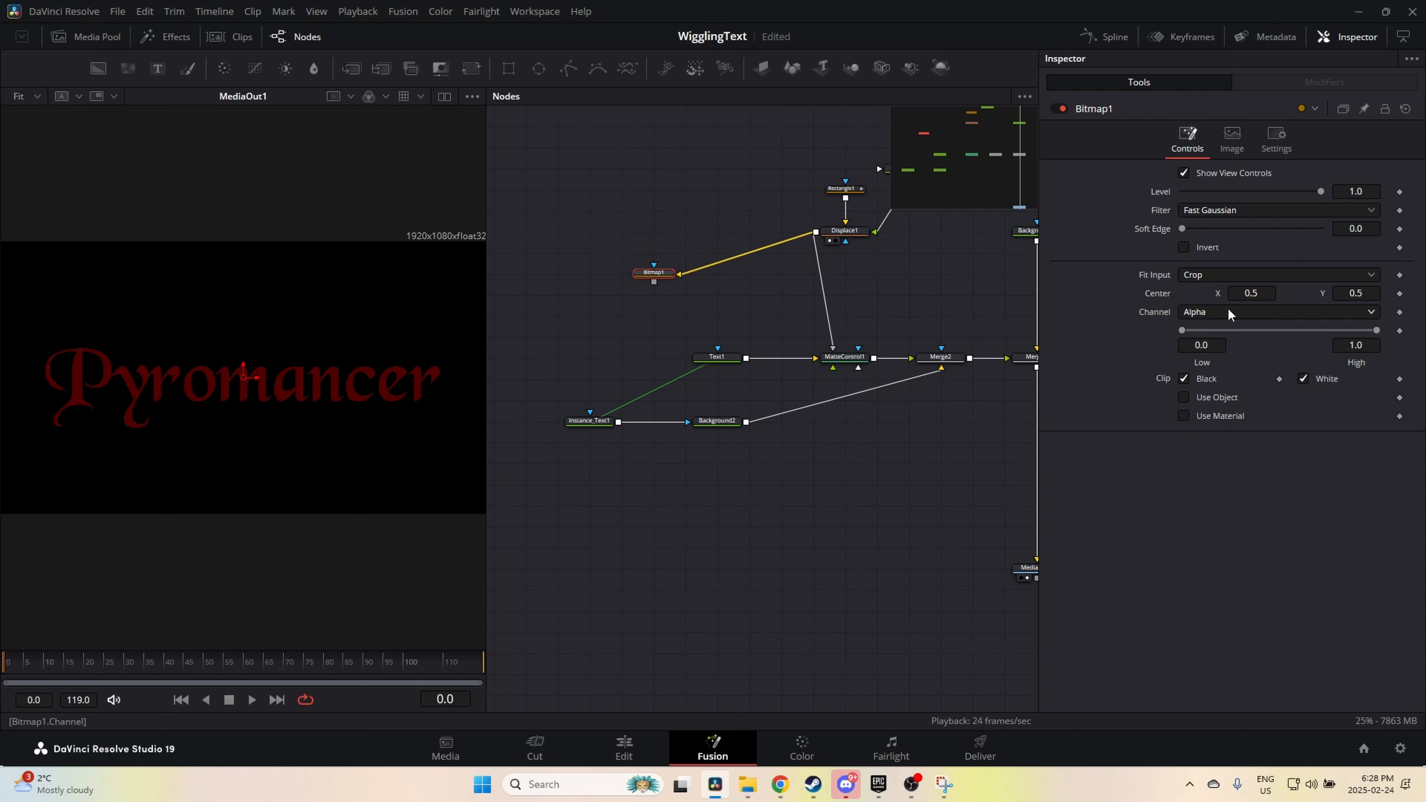
pyautogui.moveTo(655, 272); pyautogui.dragTo(590, 273)
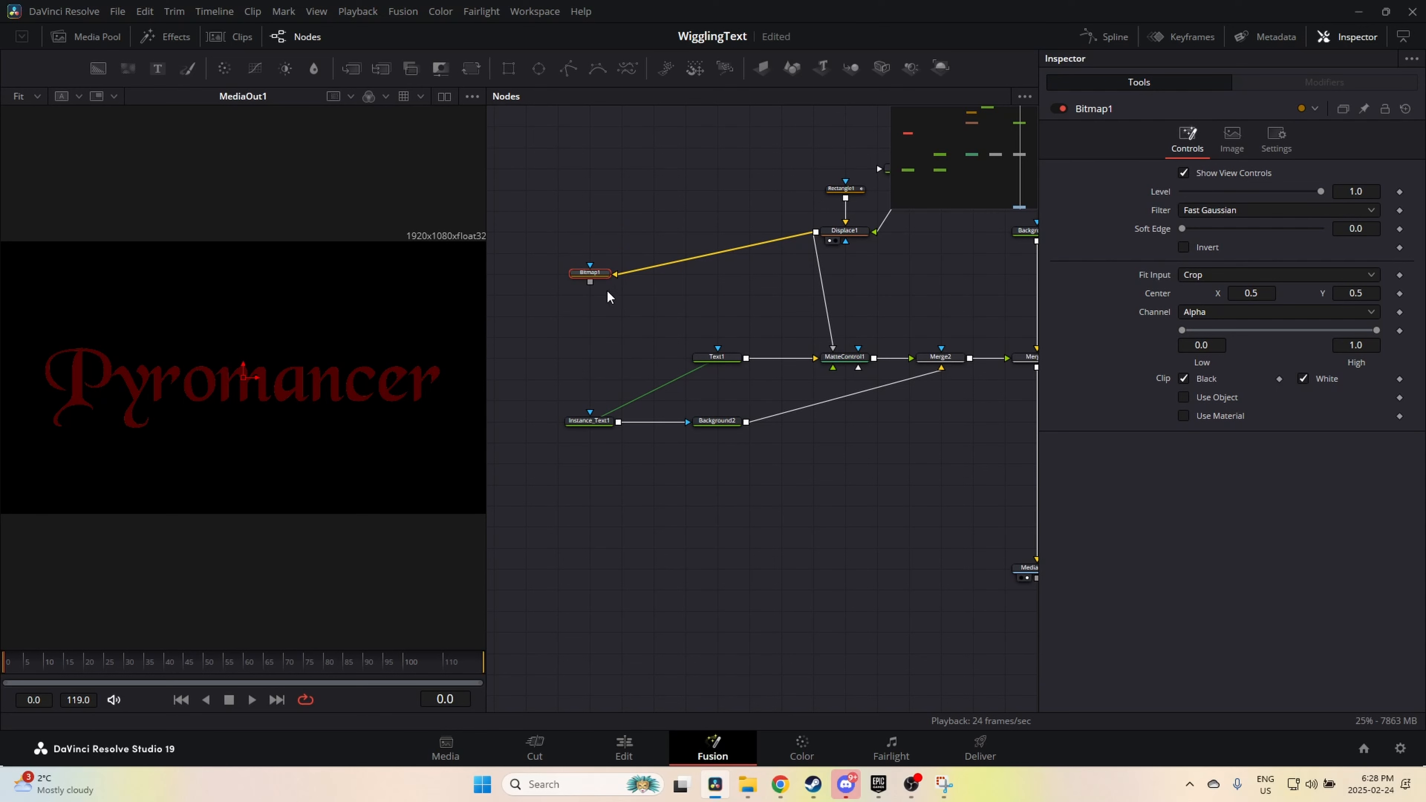
pyautogui.moveTo(701, 313); pyautogui.dragTo(632, 287)
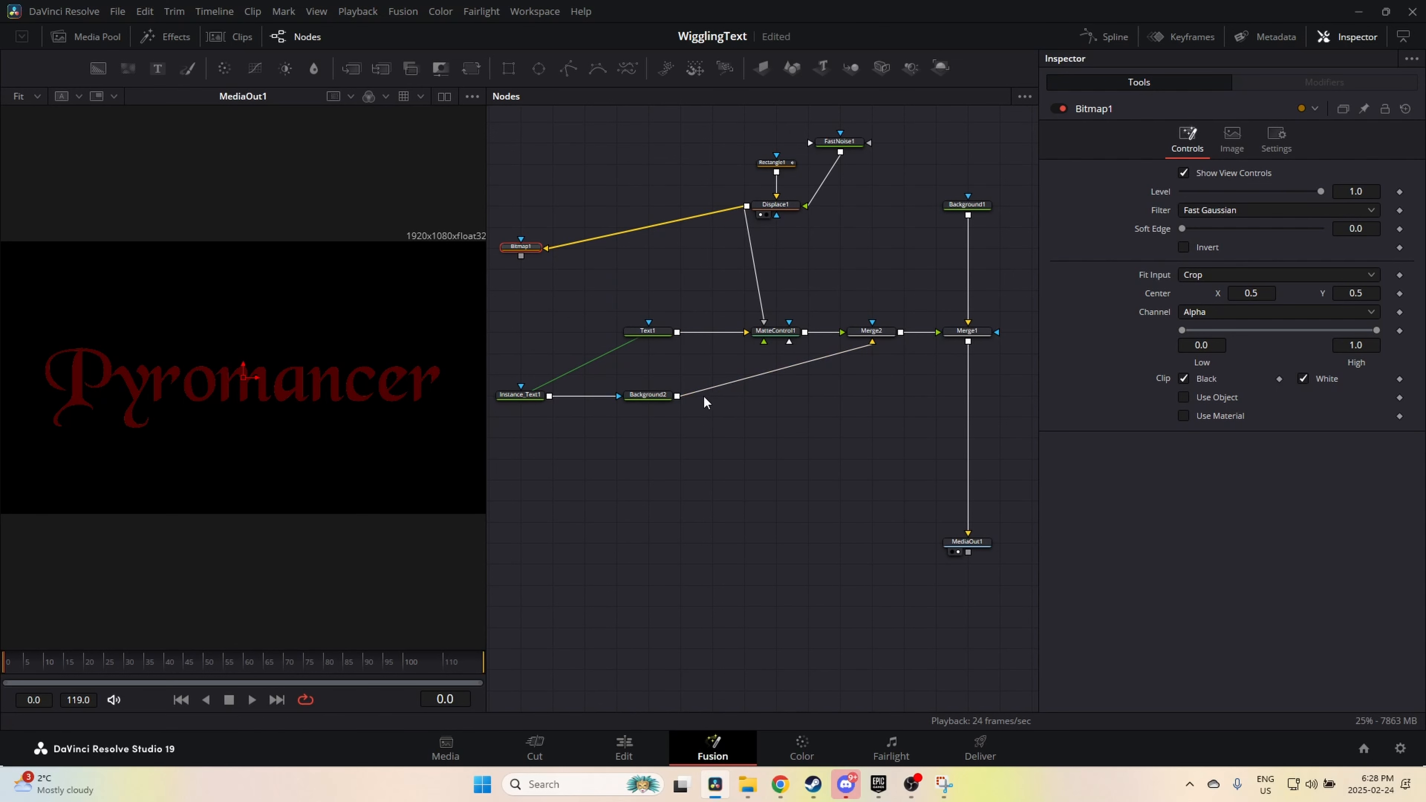
pyautogui.hotkey('shift', 'space')
pyautogui.write('matte crontol')
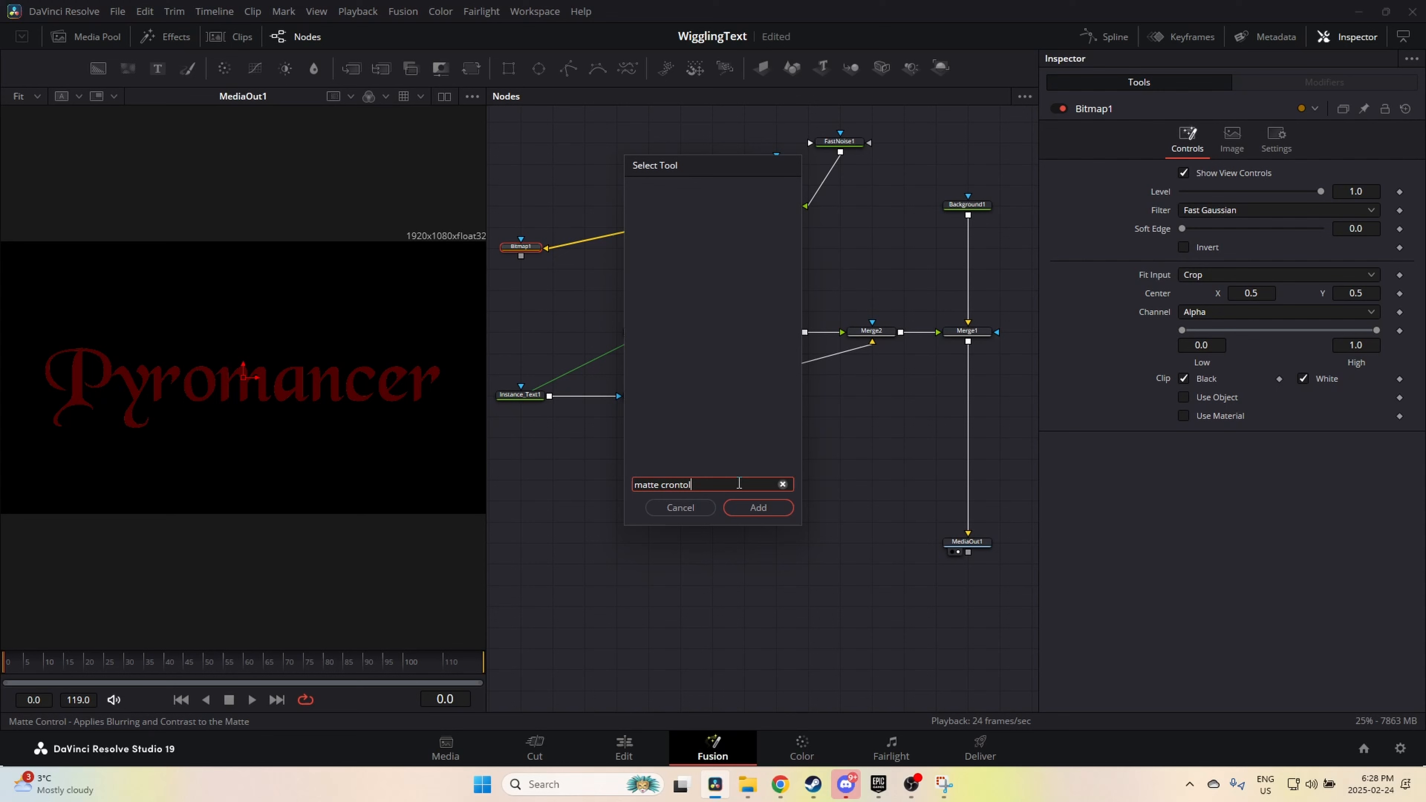
pyautogui.press('Escape')
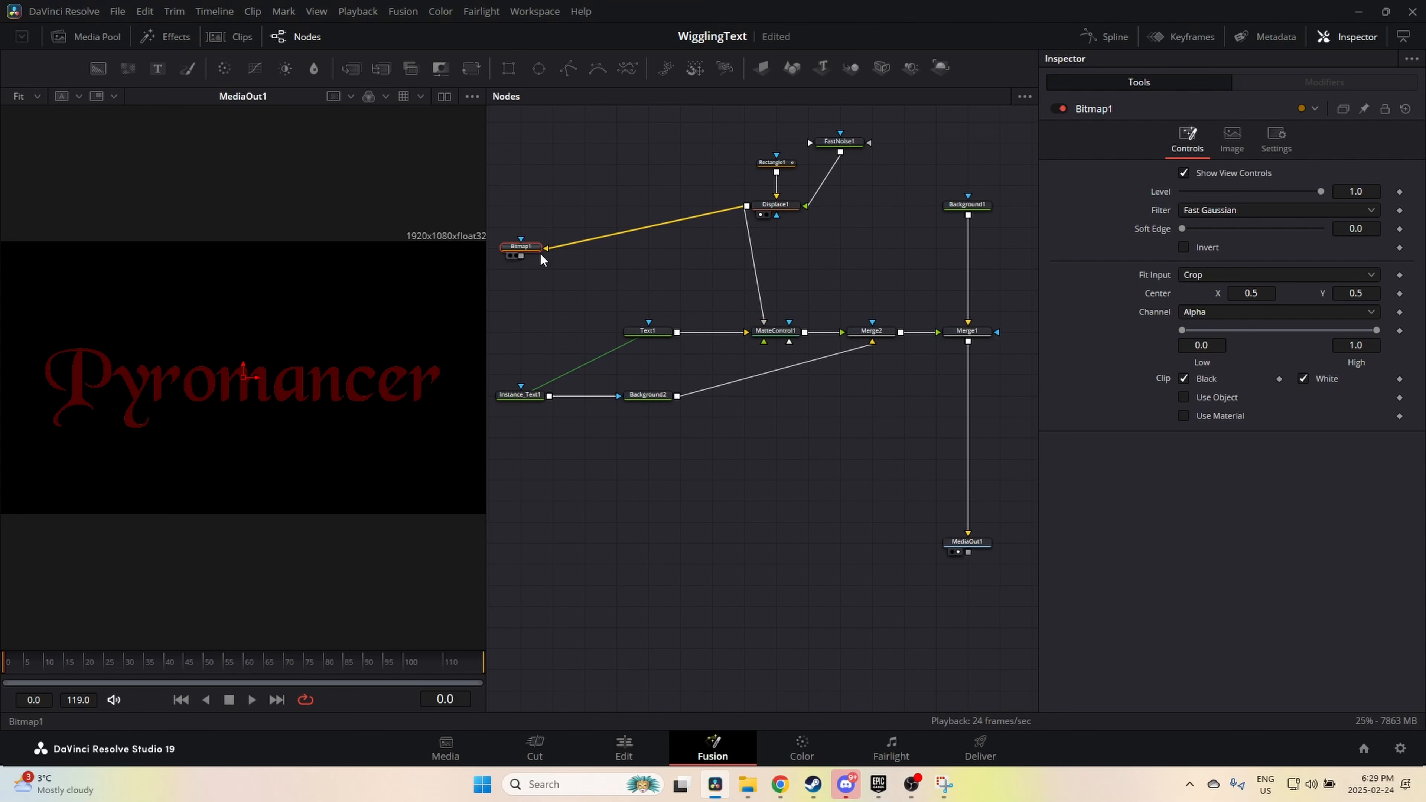
# Step: Duplicate MatteControl1 and insert the copy between Background2 and Merge2
pyautogui.moveTo(668, 276); pyautogui.dragTo(677, 309)
pyautogui.click(761, 369)
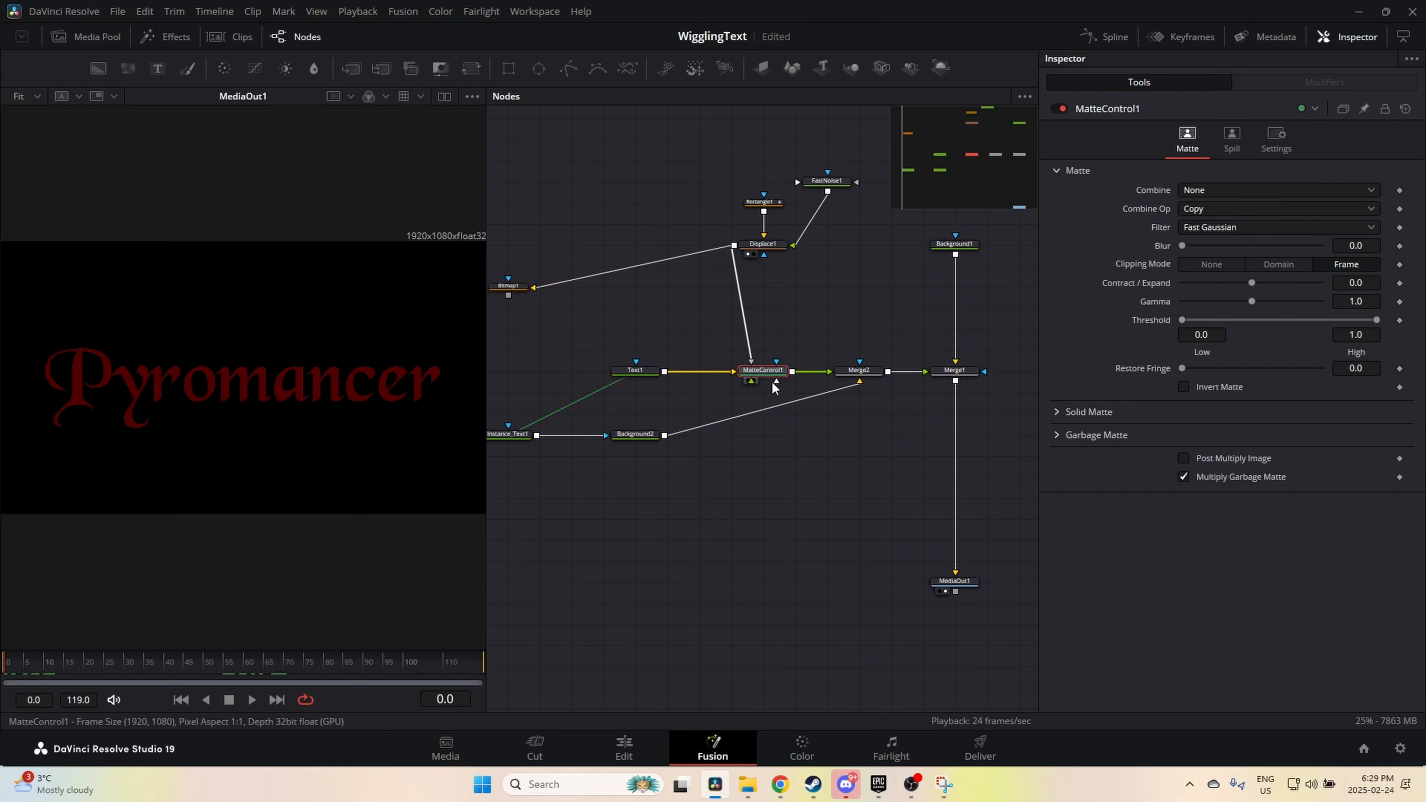
pyautogui.hotkey('ctrl', 'v')
pyautogui.moveTo(792, 540); pyautogui.dragTo(764, 440)
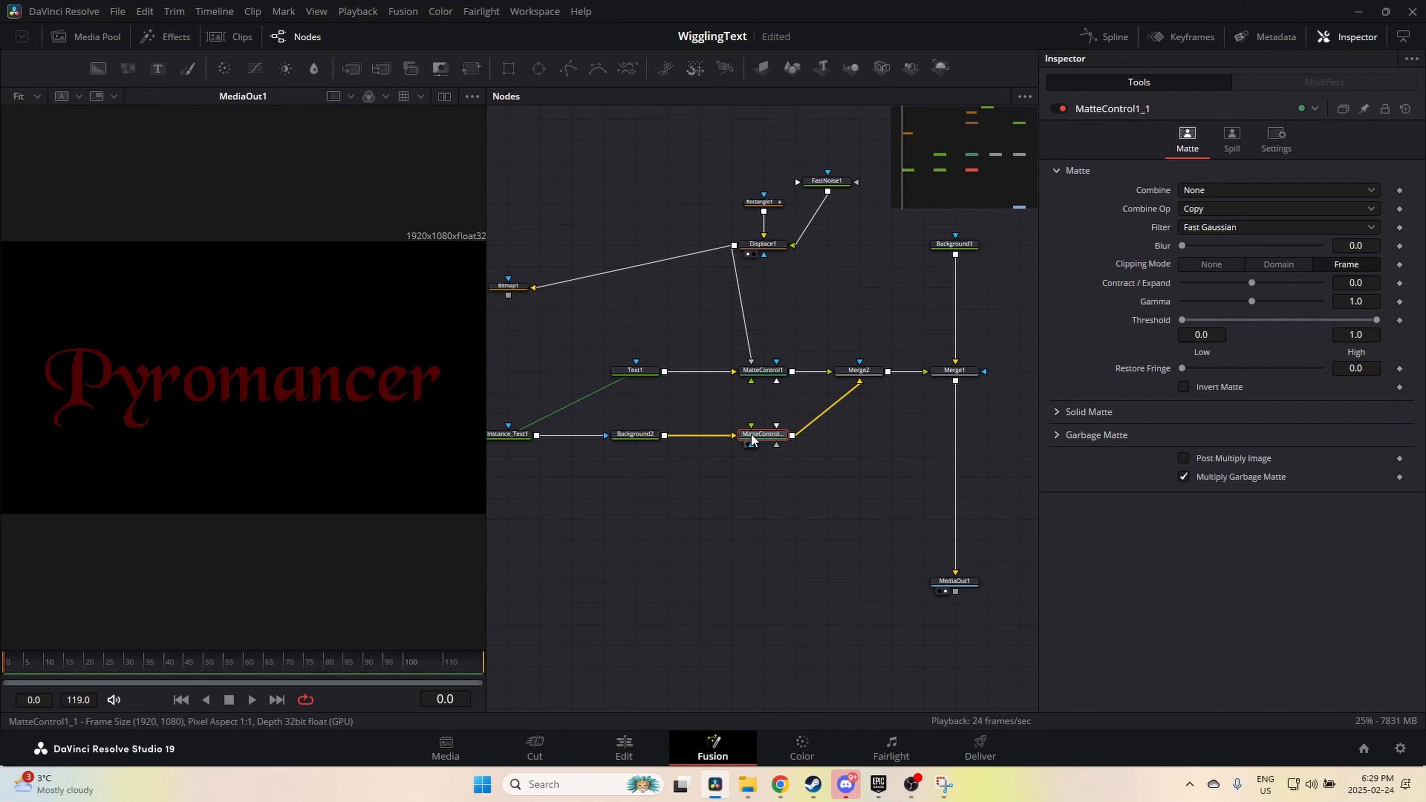
# Step: Connect Bitmap1's output to the matte input of the duplicated MatteControl node and move Bitmap1 lower, near the text nodes
pyautogui.moveTo(587, 339); pyautogui.dragTo(672, 272)
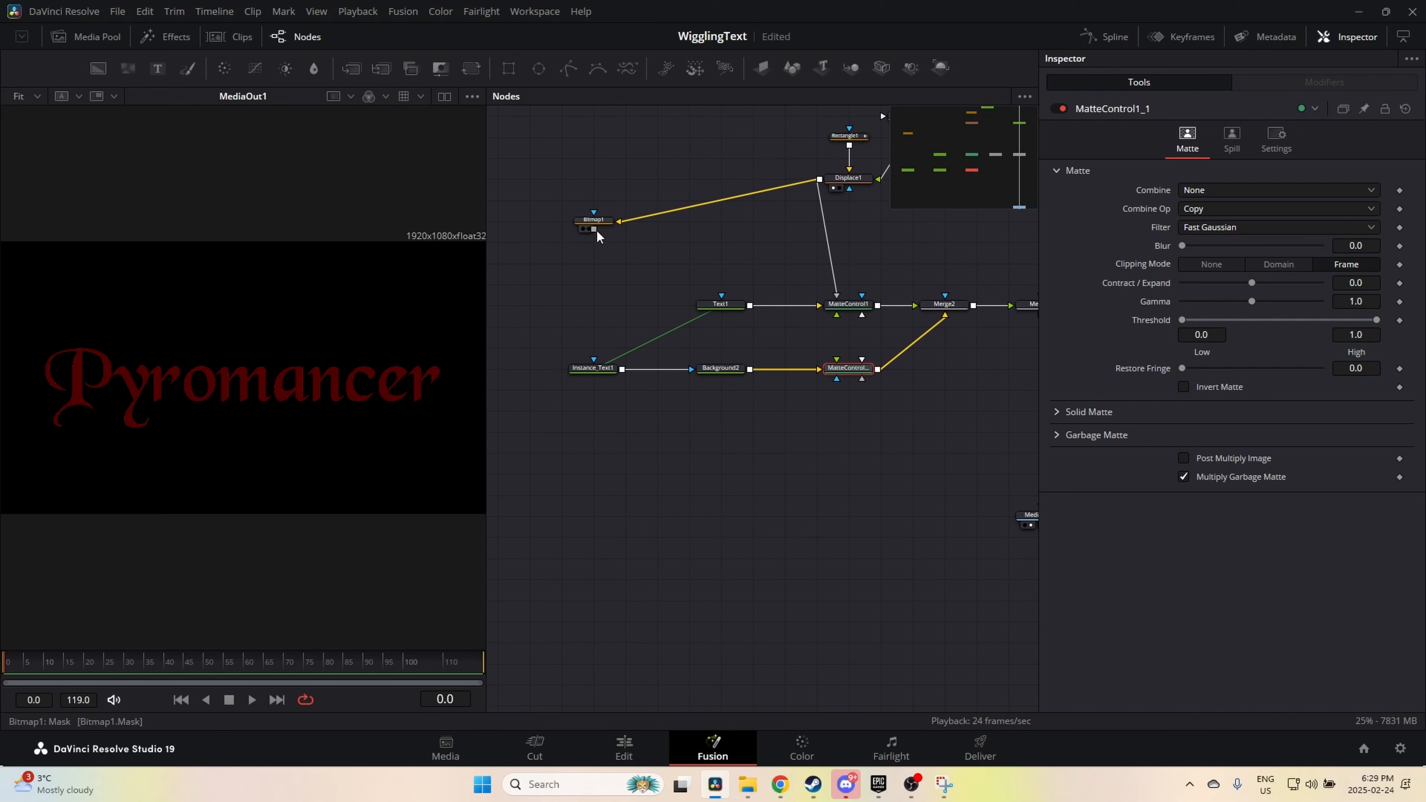
pyautogui.moveTo(595, 230); pyautogui.dragTo(863, 376)
pyautogui.moveTo(596, 225); pyautogui.dragTo(571, 302)
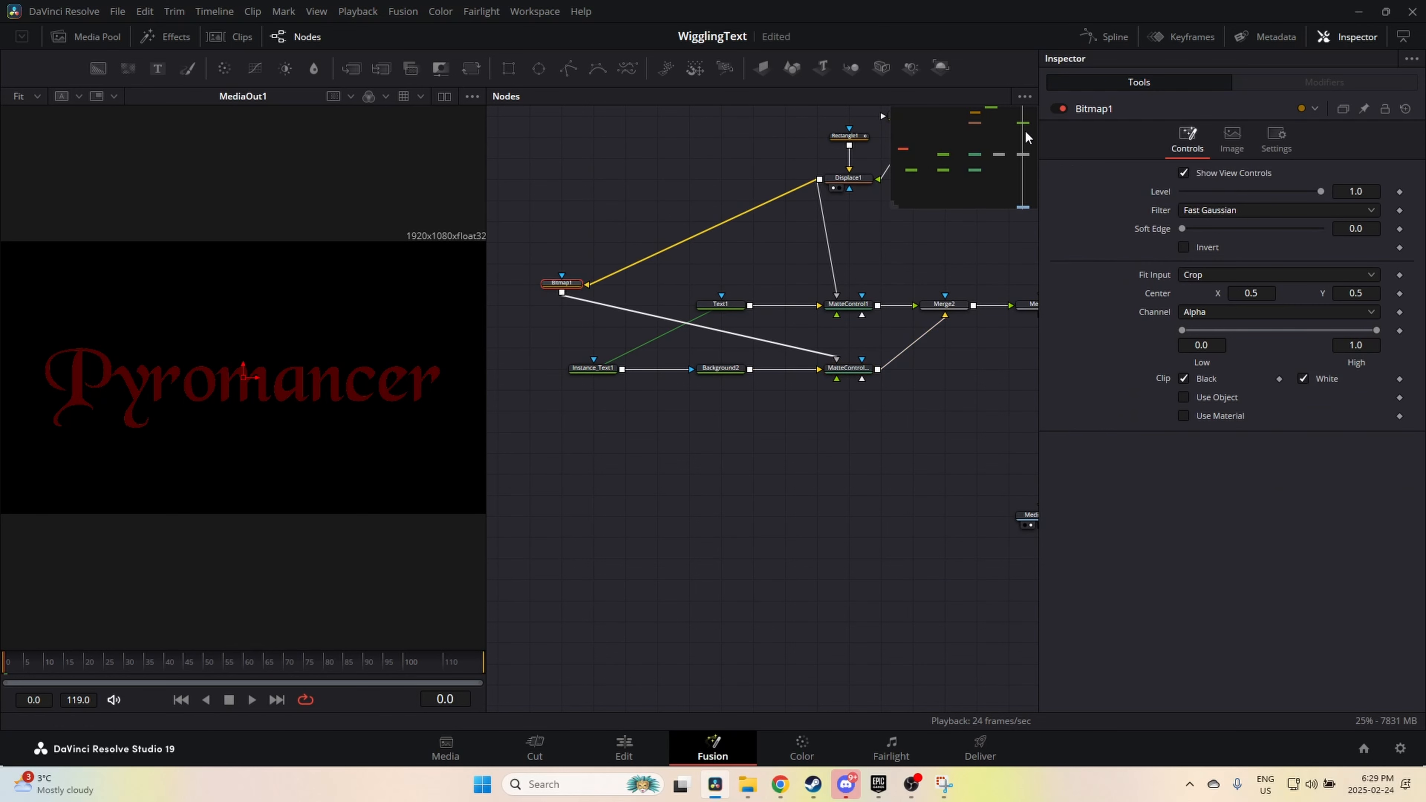
# Step: Review the duplicated MatteControl and Bitmap1 settings, scrub to frame 21 to inspect the burn edge up close, and return to frame 0
pyautogui.click(868, 373)
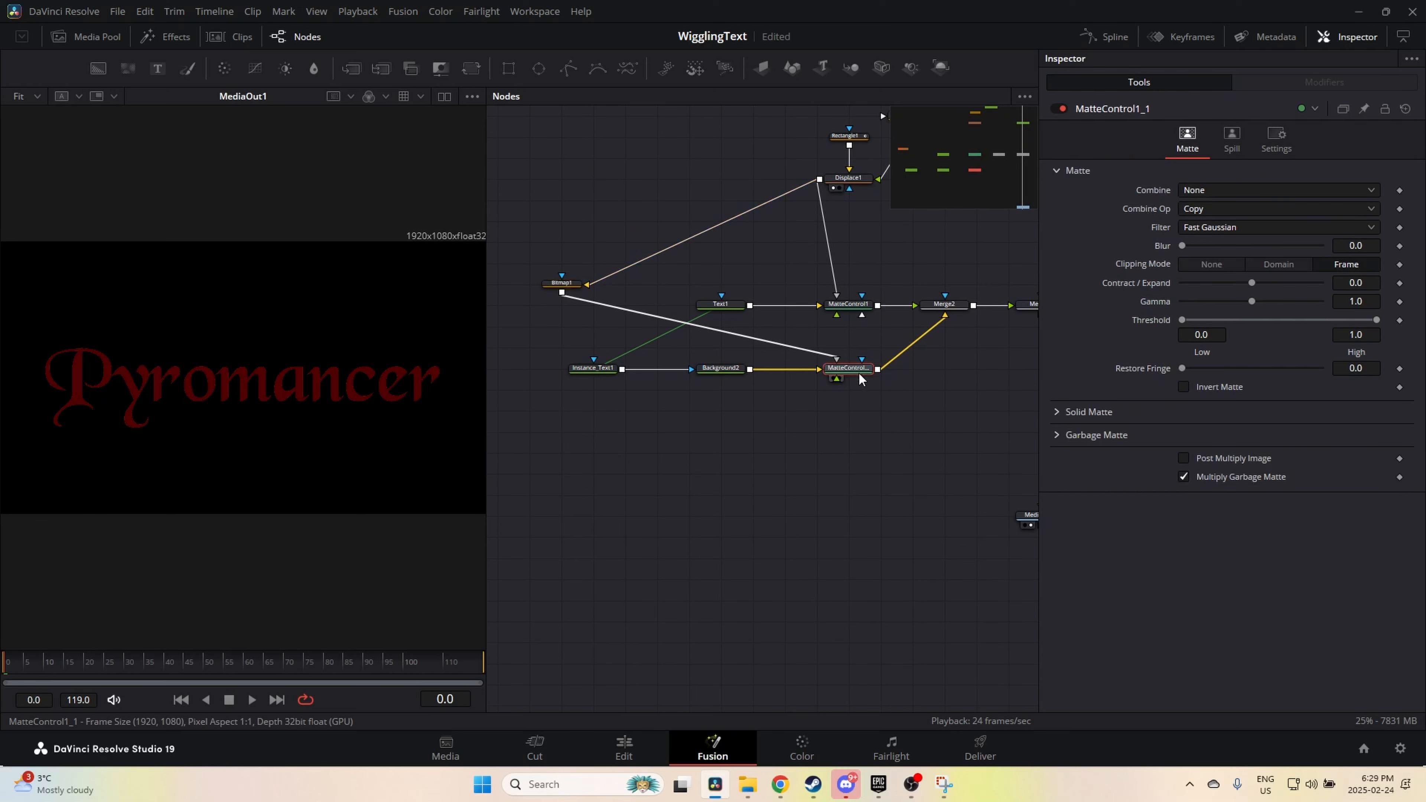
pyautogui.click(570, 289)
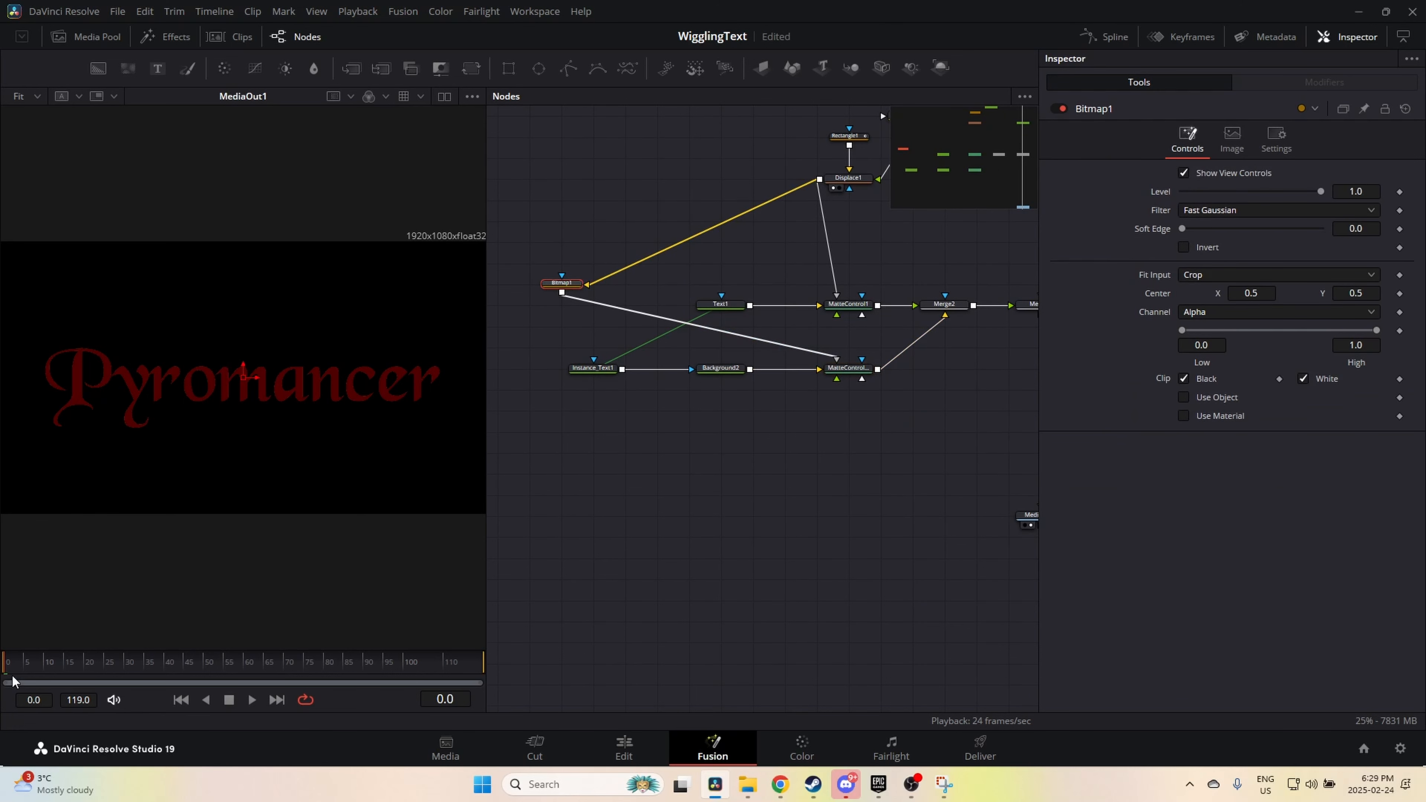
pyautogui.moveTo(22, 672); pyautogui.dragTo(90, 673)
pyautogui.scroll(3, 71, 411)
pyautogui.scroll(5, 71, 411)
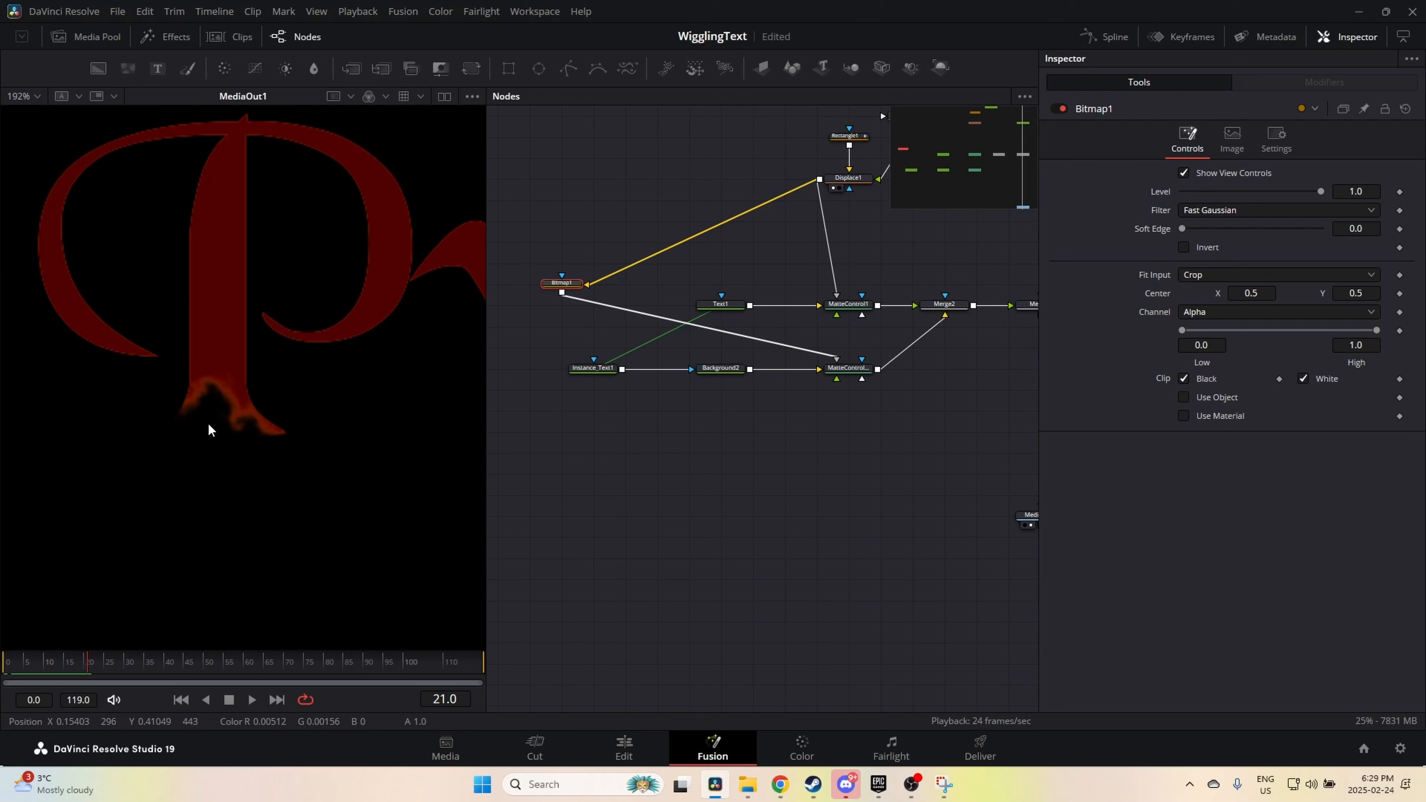
pyautogui.moveTo(101, 663); pyautogui.dragTo(2, 664)
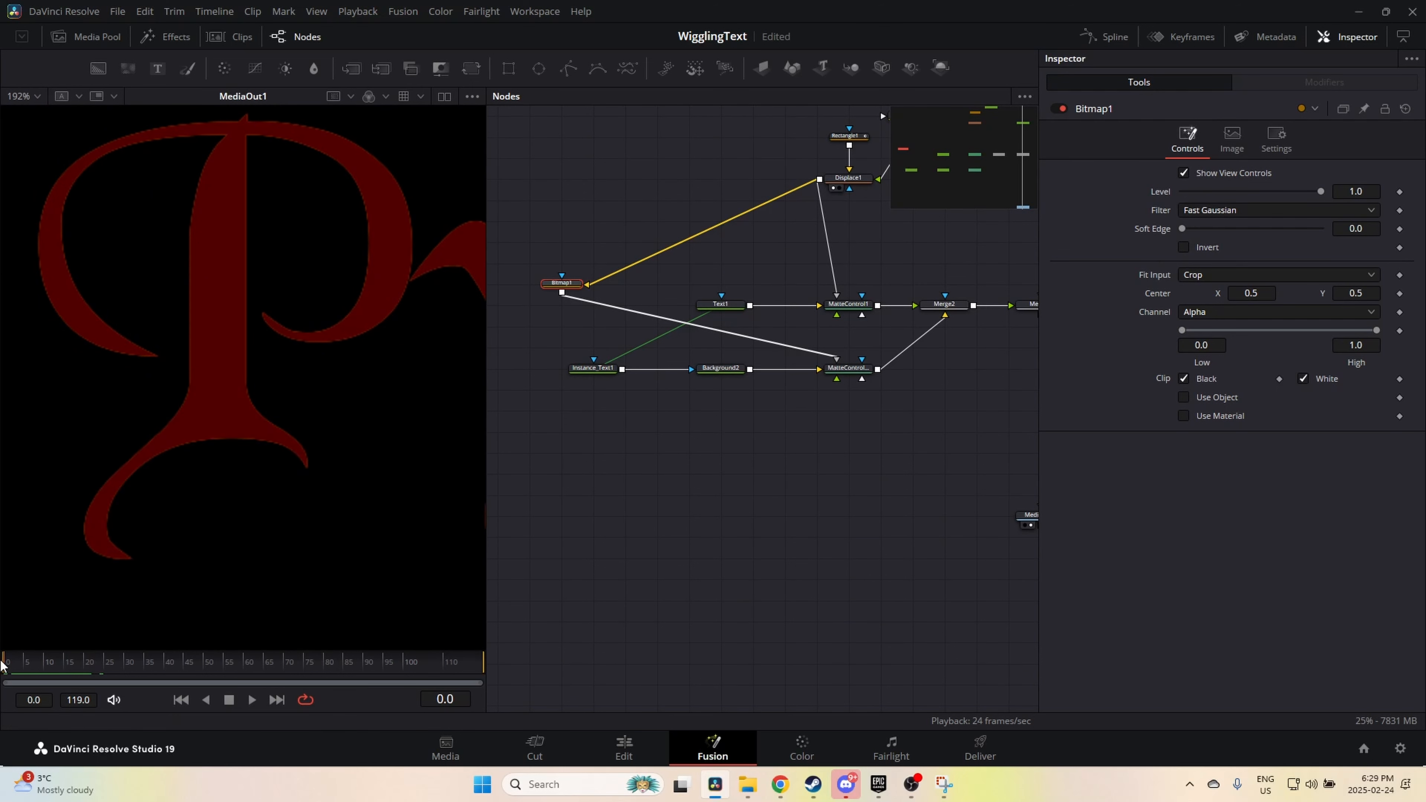
# Step: Insert a Time Speed node between Bitmap1 and the duplicated MatteControl node, placing it directly below Bitmap1
pyautogui.moveTo(647, 455); pyautogui.dragTo(666, 525)
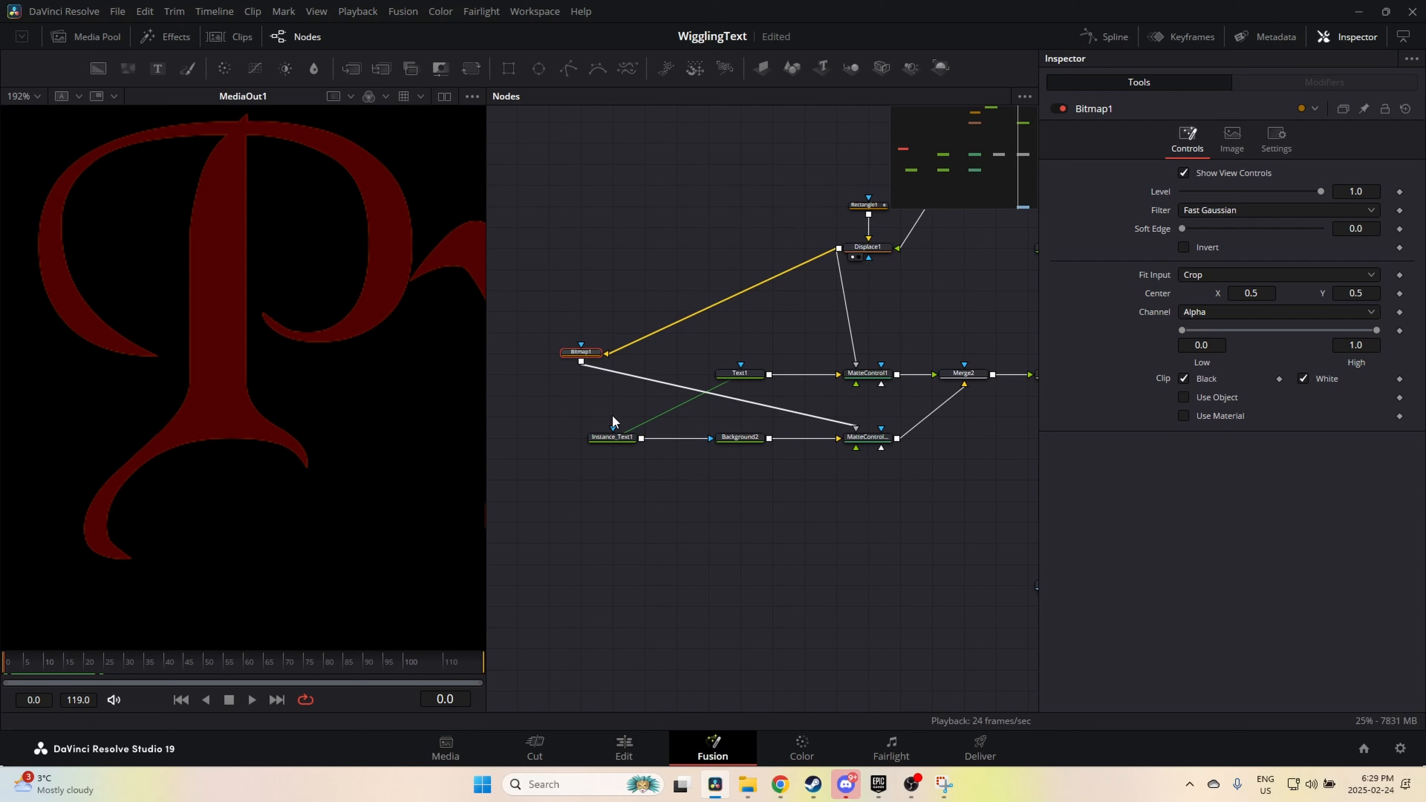
pyautogui.click(634, 357)
pyautogui.click(739, 444)
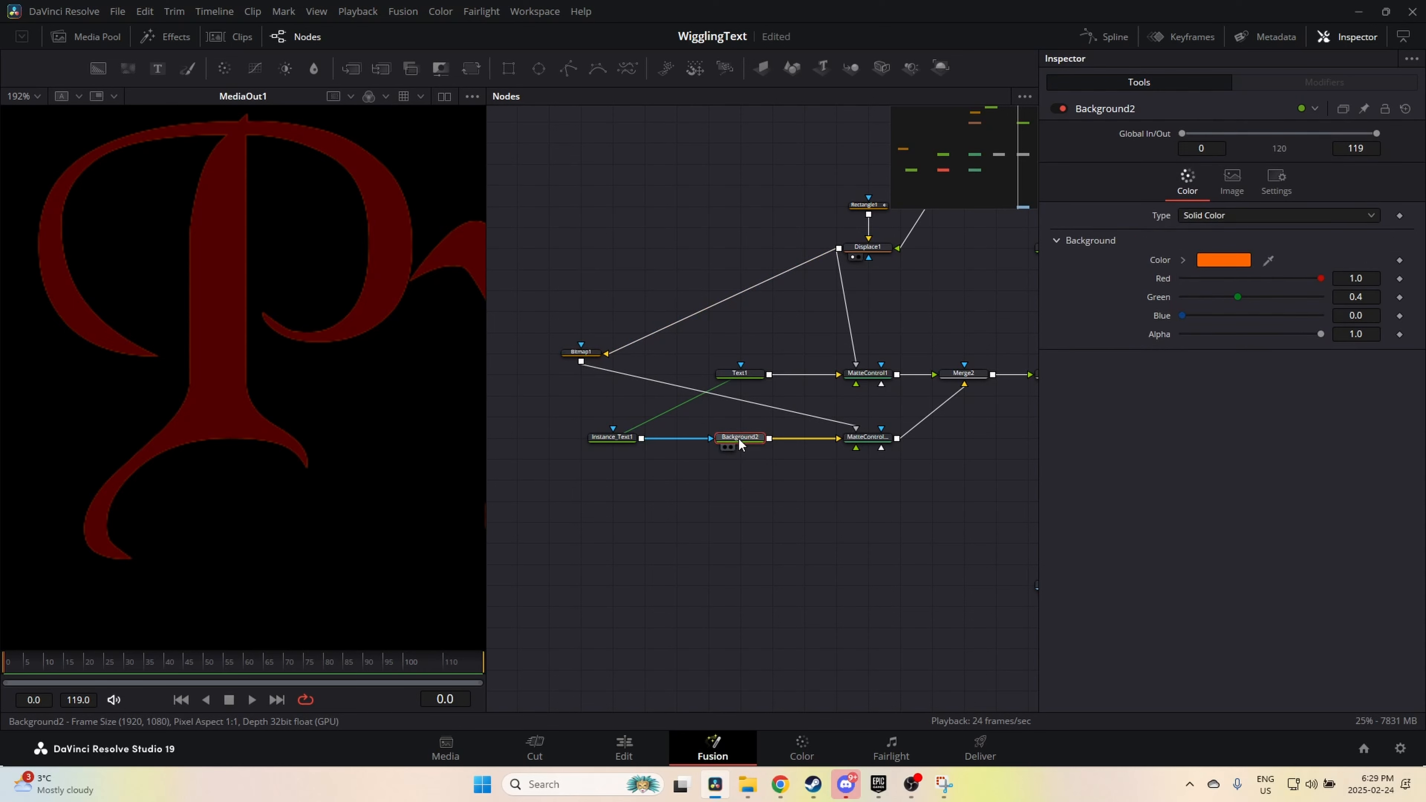
pyautogui.click(581, 352)
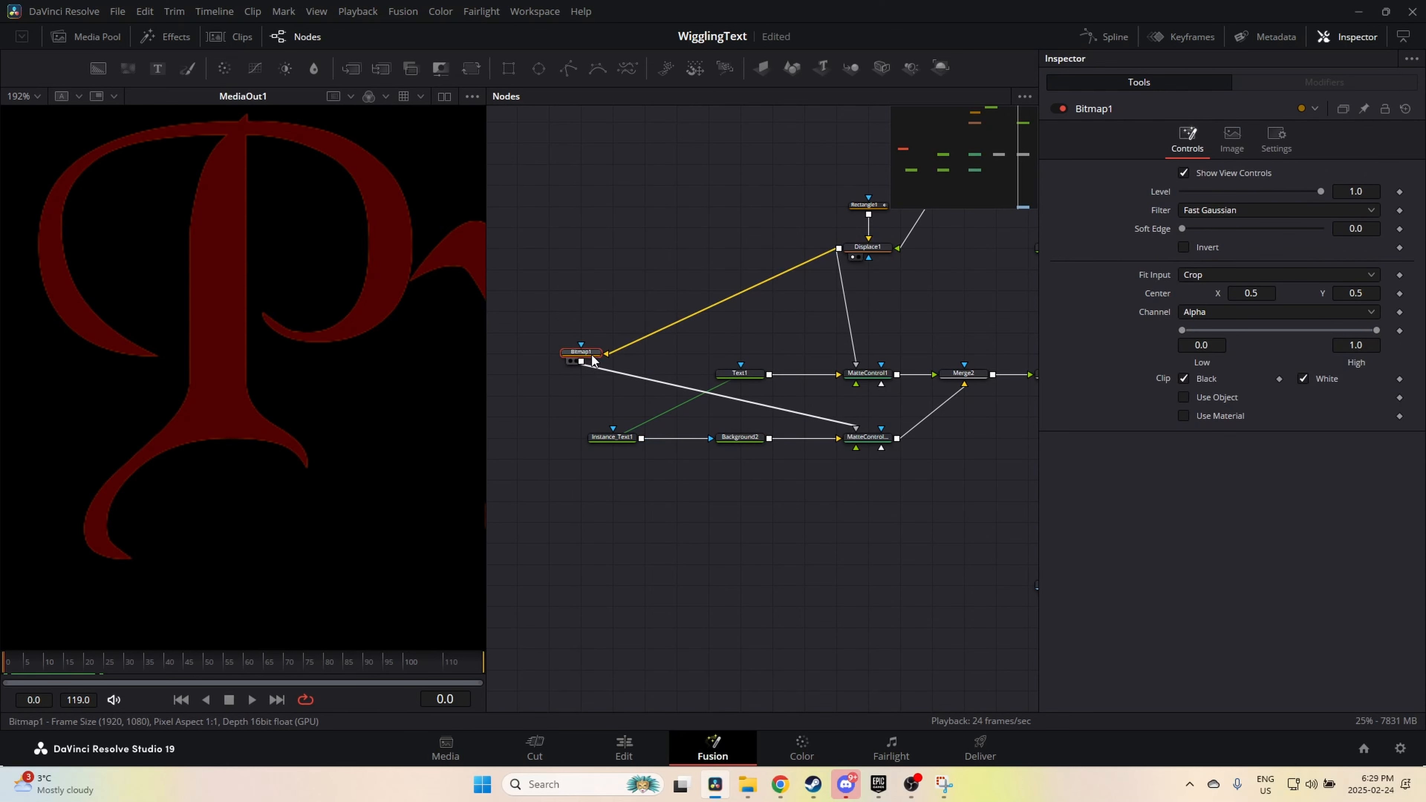
pyautogui.hotkey('shift', 'space')
pyautogui.write('timne')
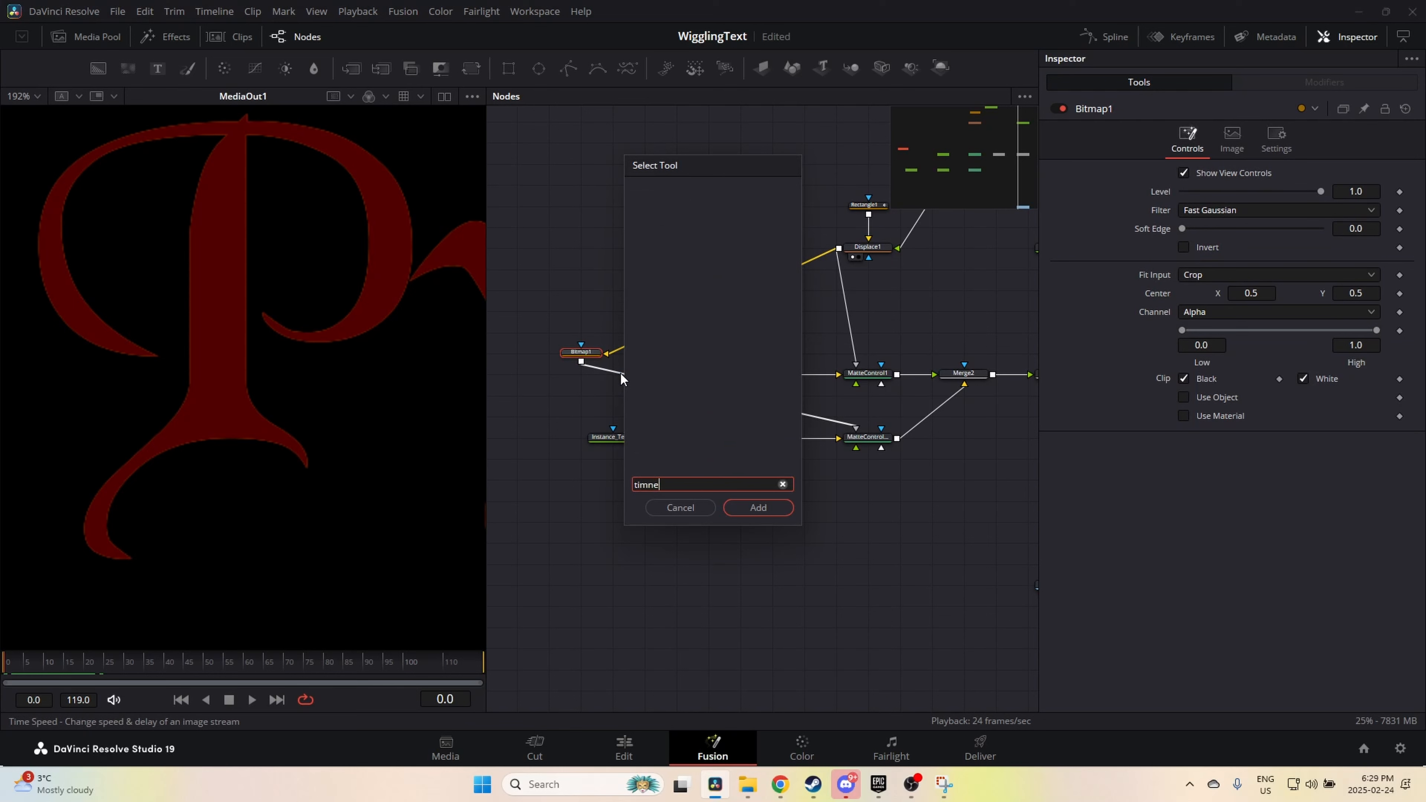
pyautogui.press('BackSpace')
pyautogui.press('BackSpace')
pyautogui.write('e')
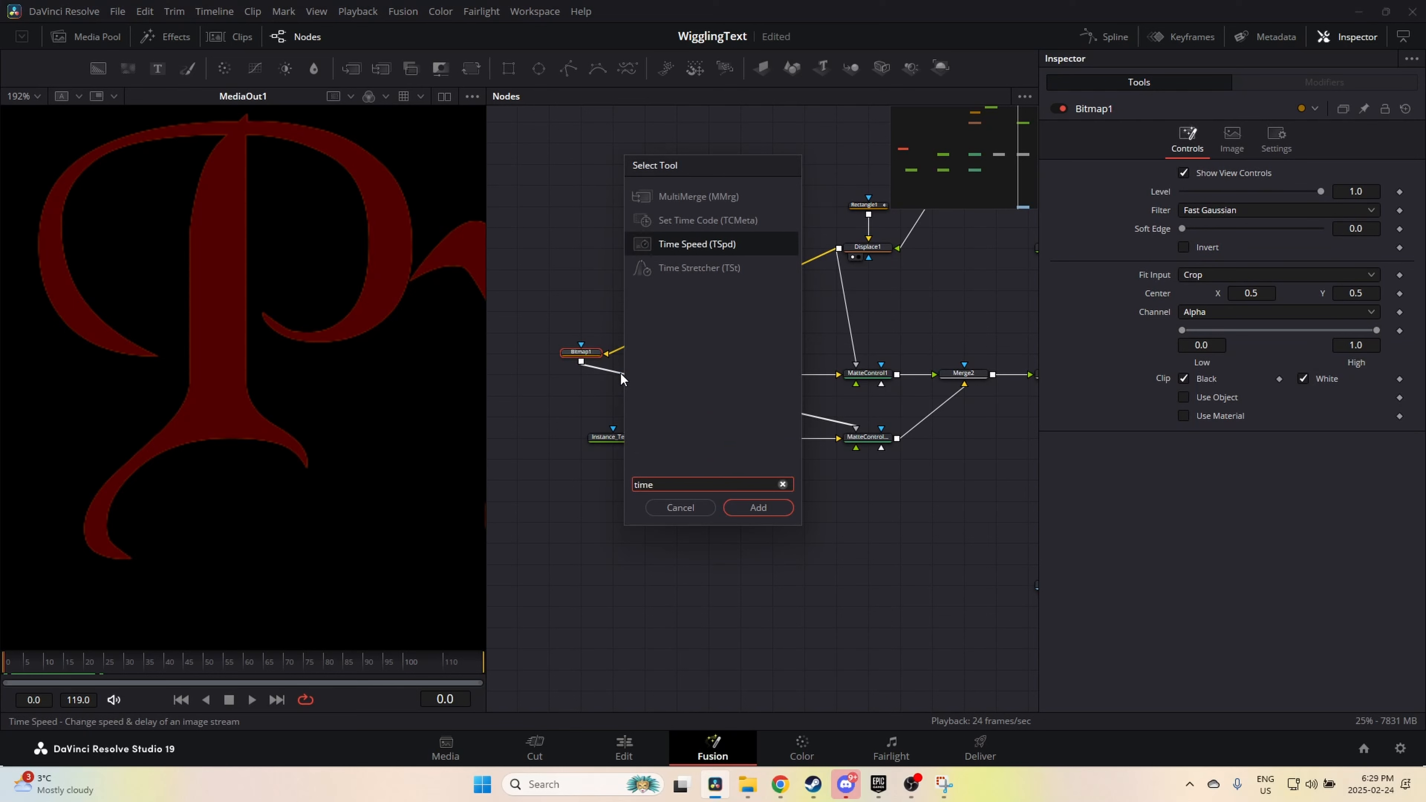
pyautogui.press('Return')
pyautogui.moveTo(636, 354); pyautogui.dragTo(573, 396)
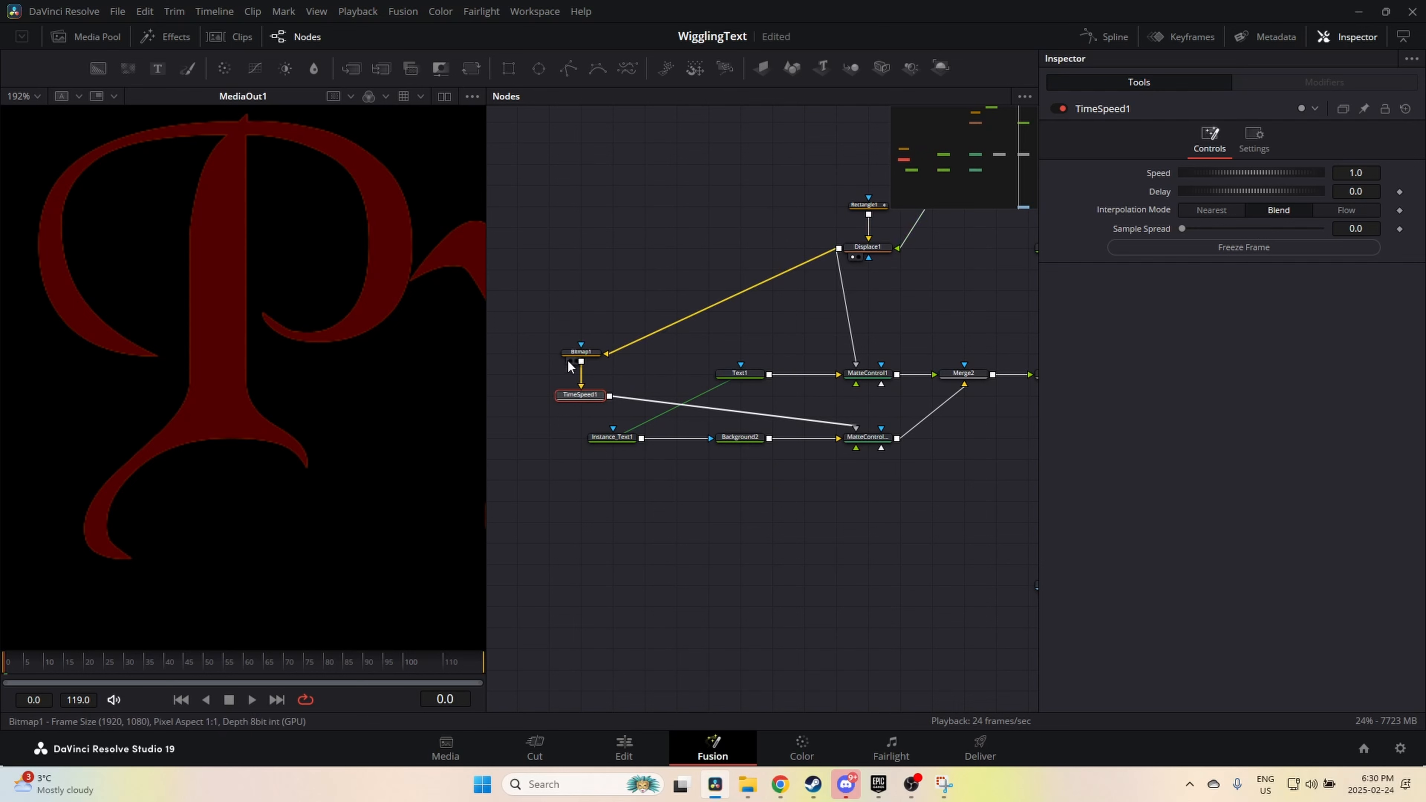
# Step: Compare the Bitmap1 and TimeSpeed1 settings, and scrub to frame 18 to check the burn edge
pyautogui.click(581, 354)
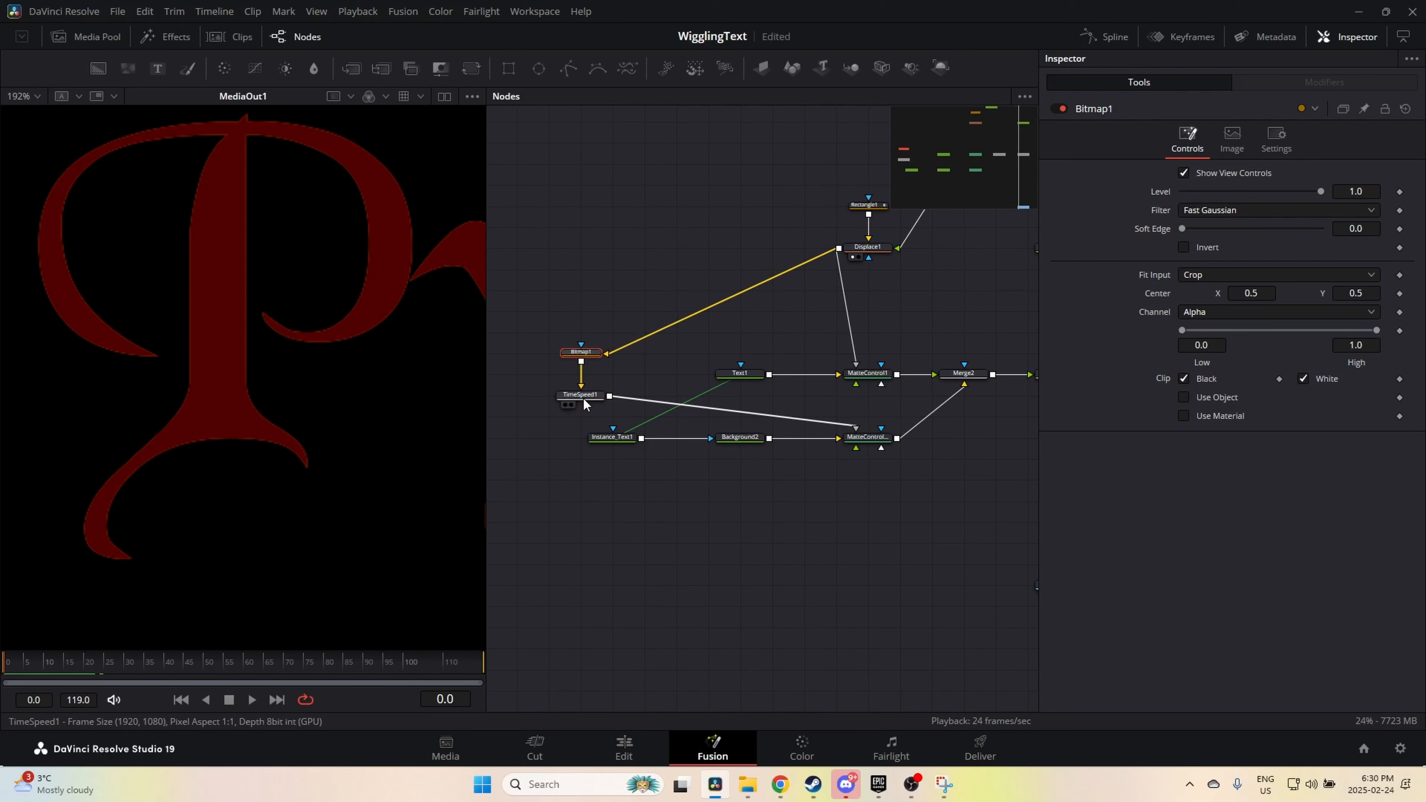
pyautogui.click(584, 397)
pyautogui.click(590, 356)
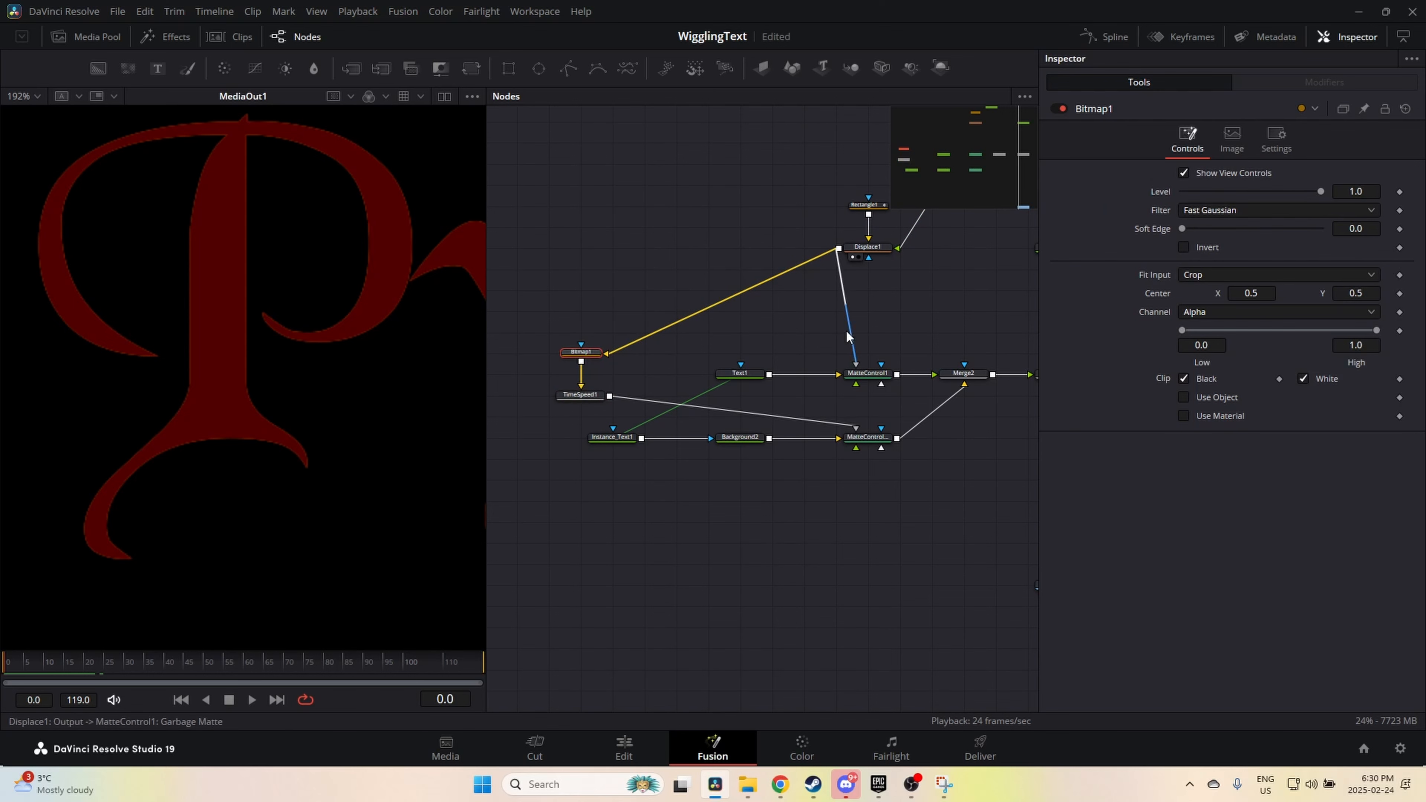
pyautogui.click(604, 396)
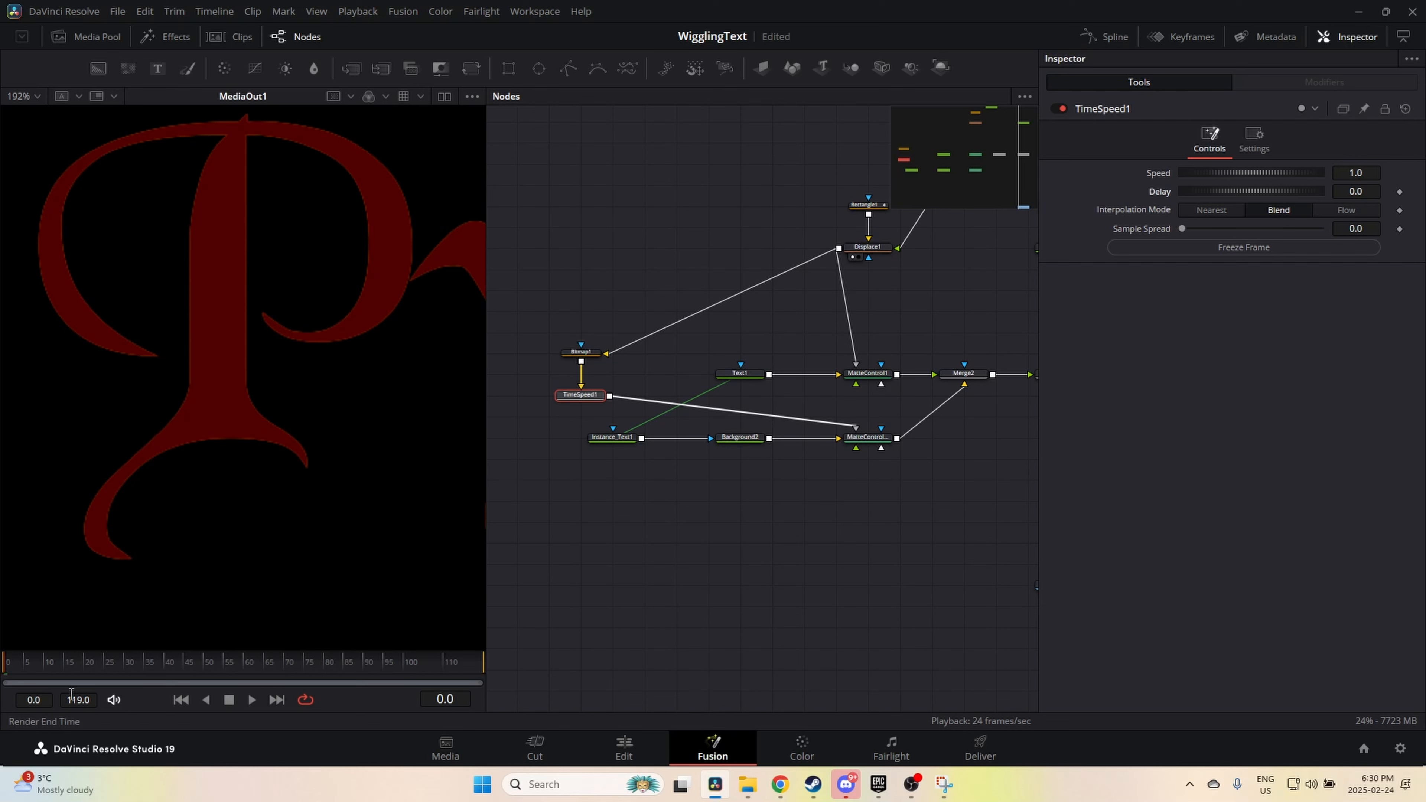
pyautogui.moveTo(28, 666); pyautogui.dragTo(79, 666)
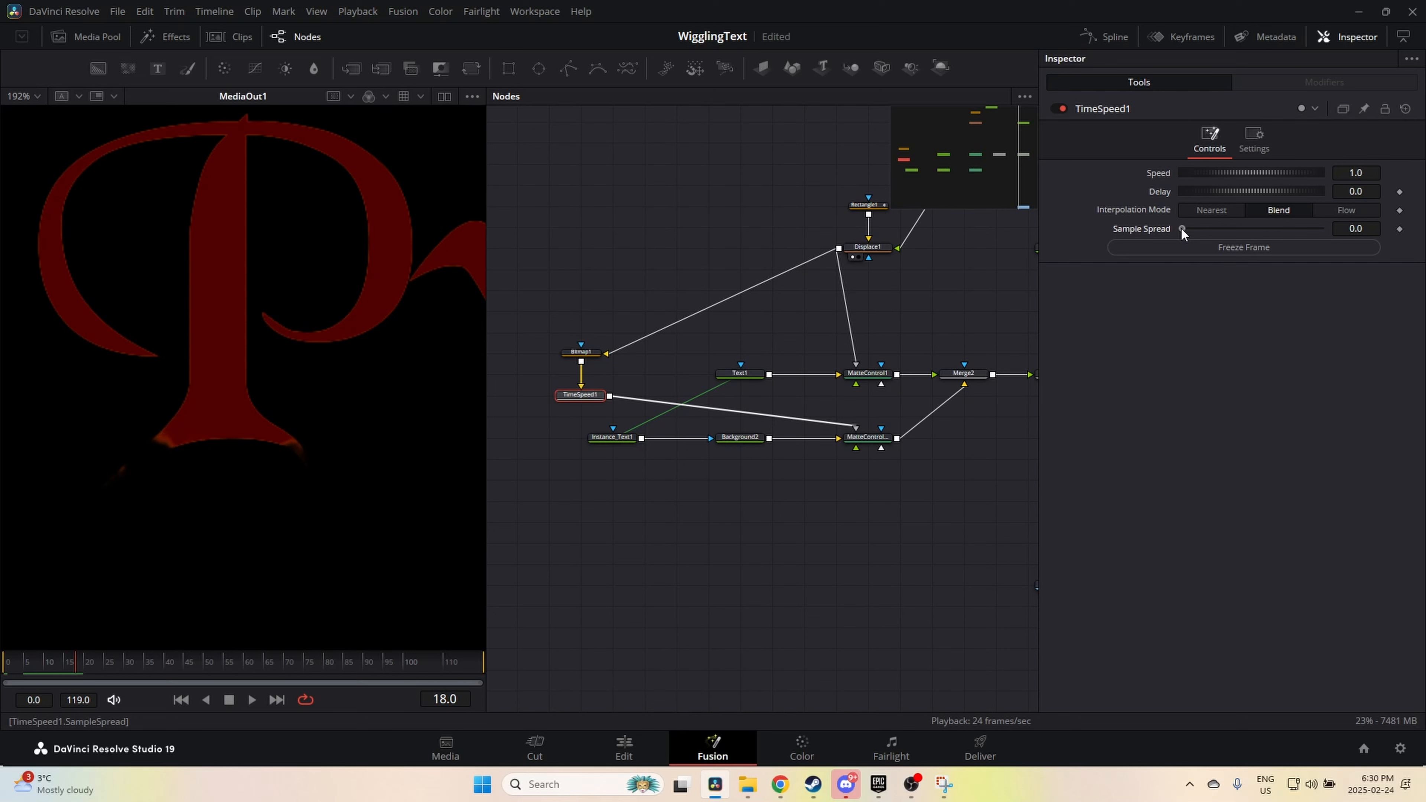
# Step: Try a sample spread of 0.4947 on TimeSpeed1 with the delay at 1.0 and at 0.0
pyautogui.moveTo(1182, 229); pyautogui.dragTo(1137, 226)
pyautogui.moveTo(1230, 190); pyautogui.dragTo(1318, 225)
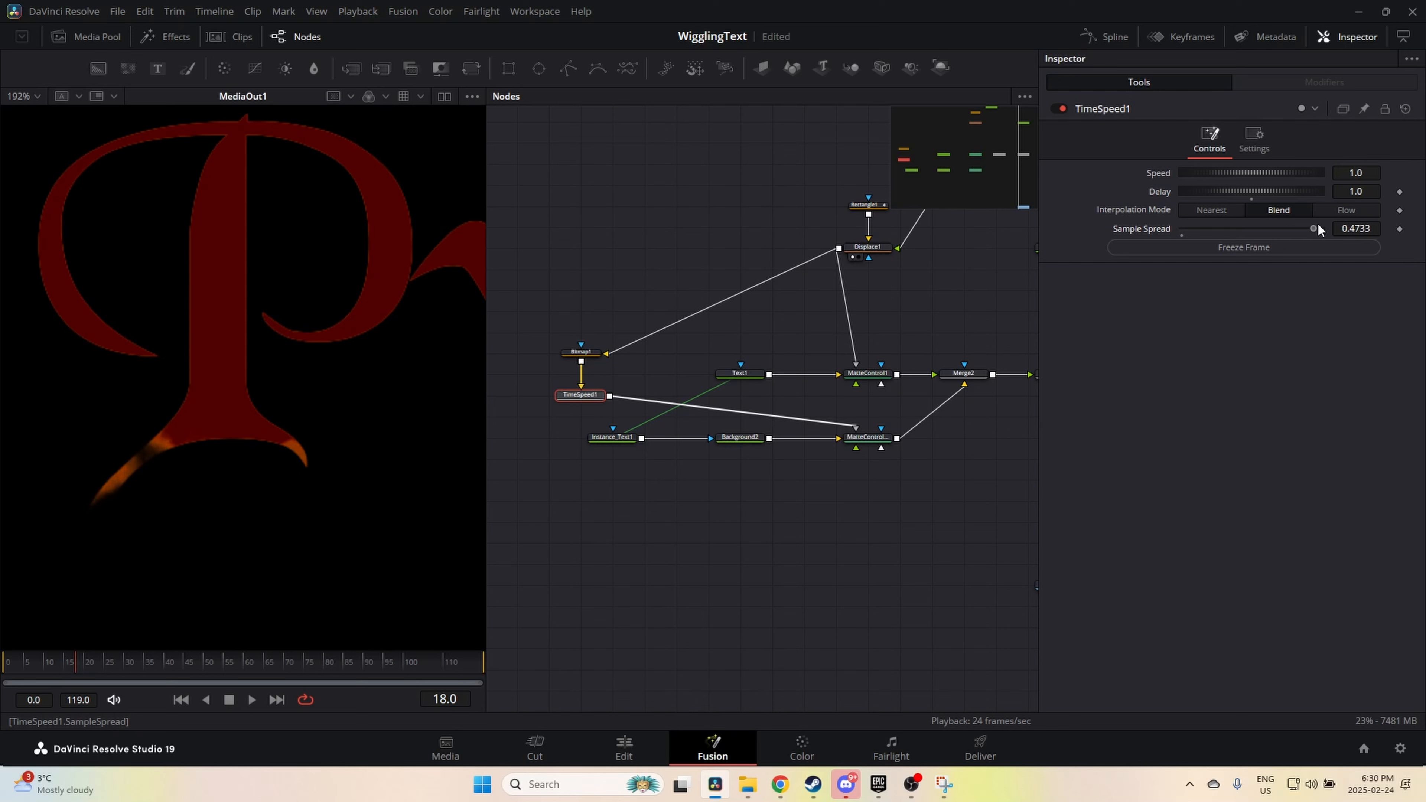
pyautogui.moveTo(1253, 190); pyautogui.dragTo(1251, 189)
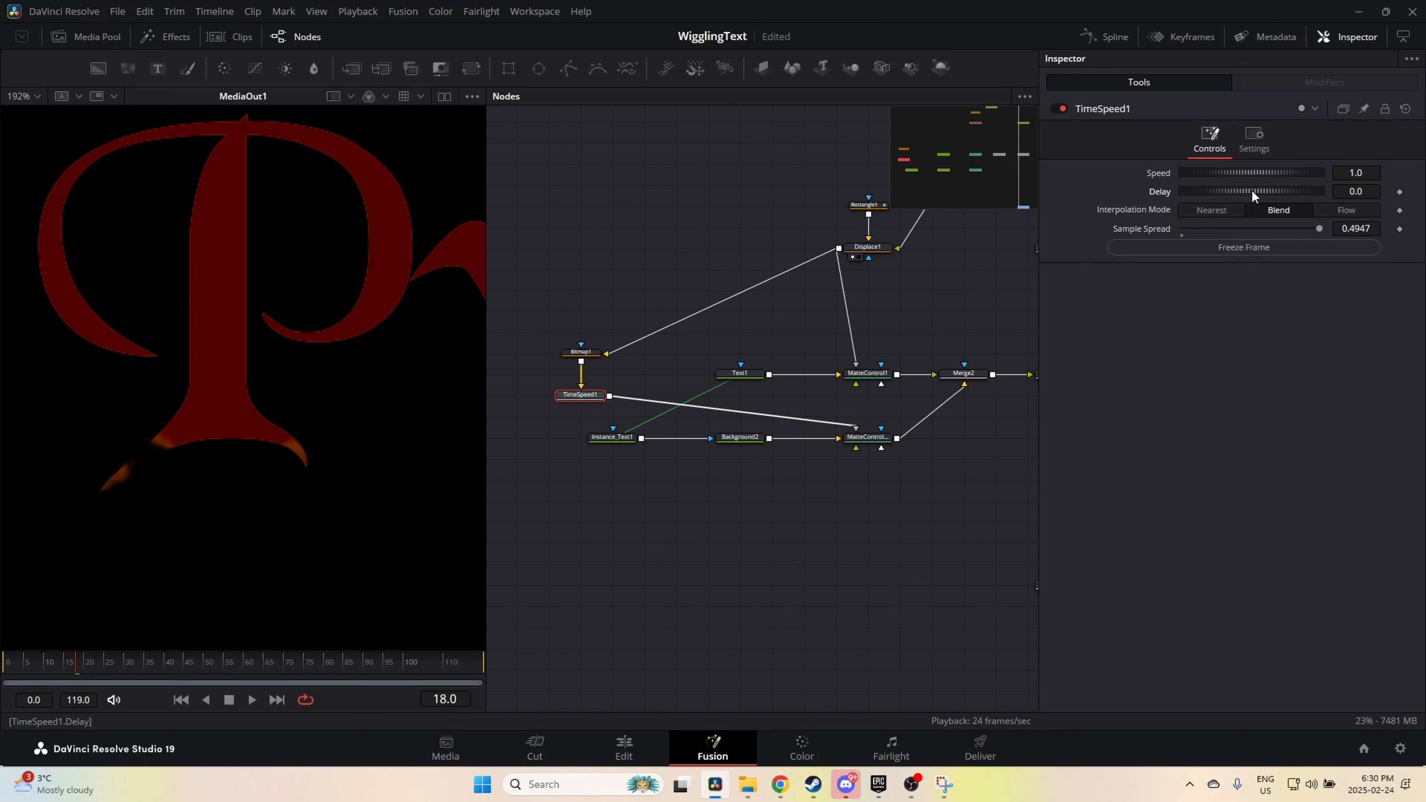
# Step: Try Nearest interpolation on TimeSpeed1 with a delay of about 1.7
pyautogui.click(1229, 211)
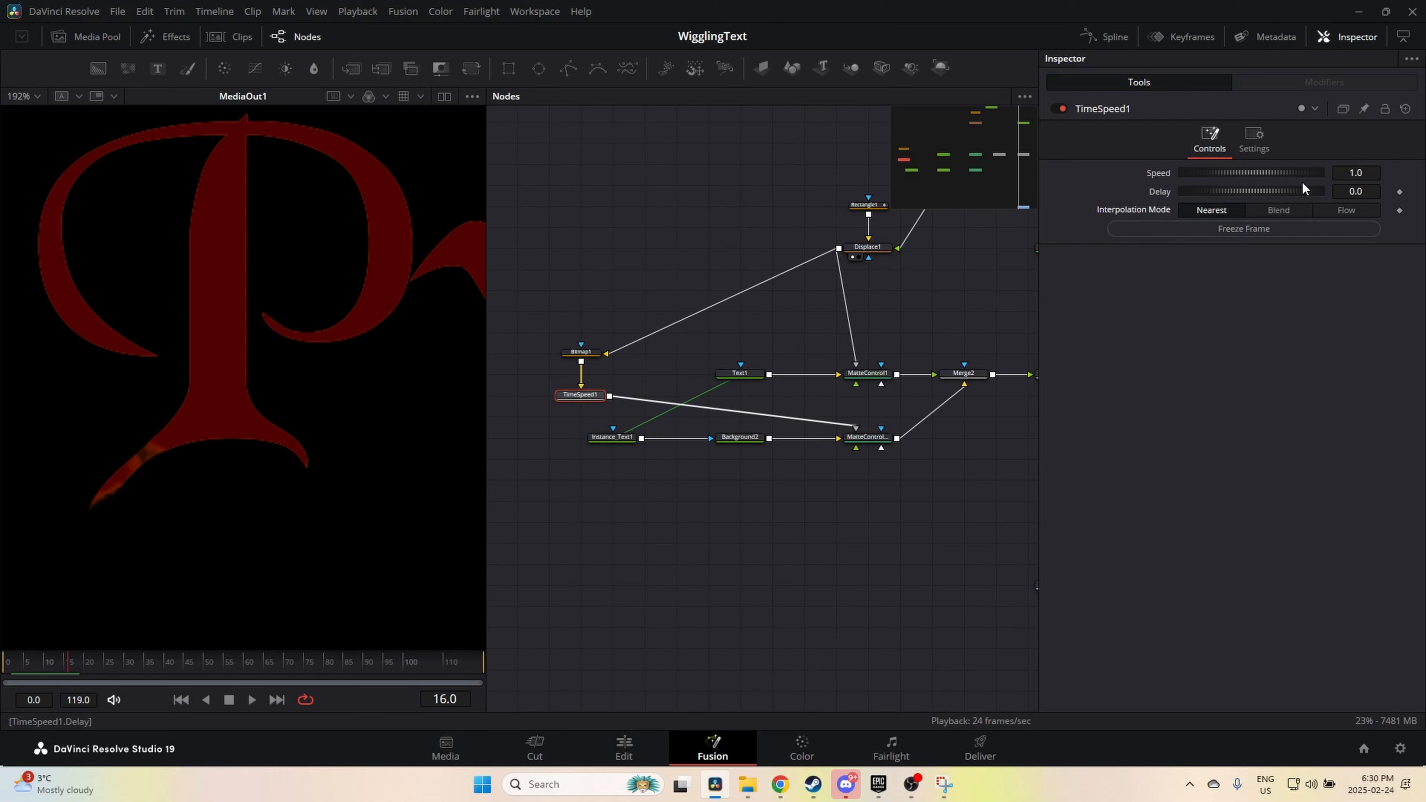
pyautogui.click(1361, 189)
pyautogui.write('2.4')
pyautogui.press('Return')
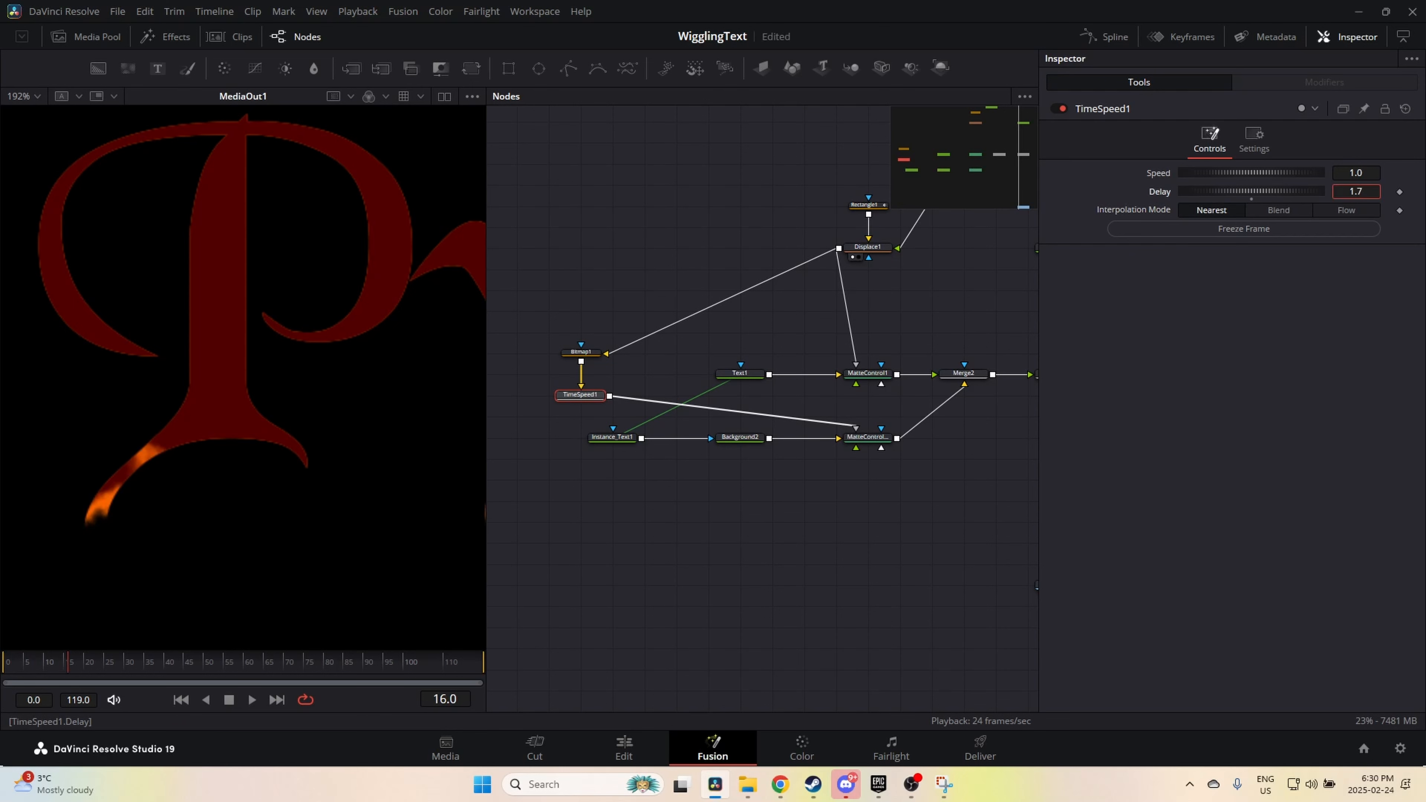
# Step: Switch TimeSpeed1 to Blend interpolation with sample spread 0.115 and delay 2.8, and scrub to frame 30 to check the whole title
pyautogui.click(1277, 211)
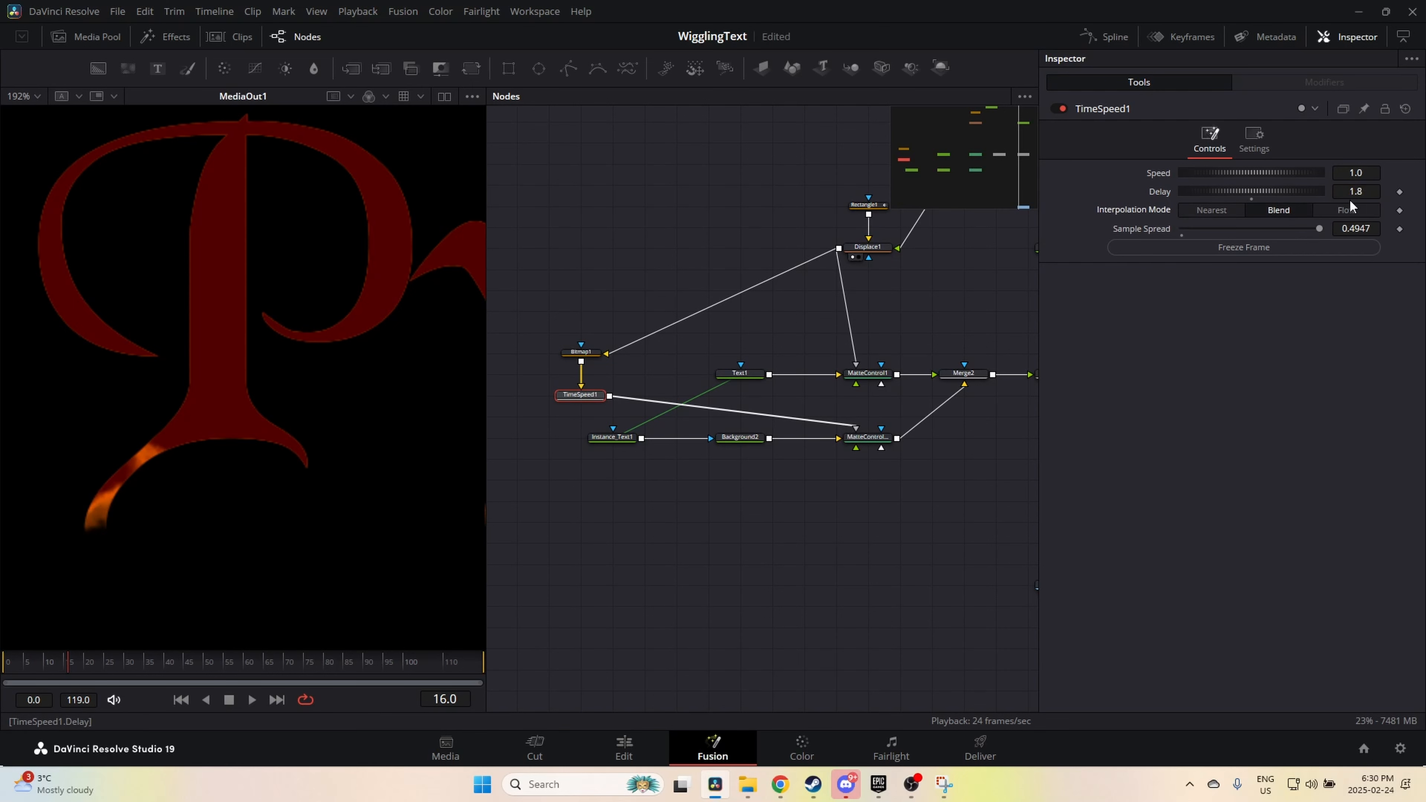
pyautogui.moveTo(1307, 230); pyautogui.dragTo(1255, 190)
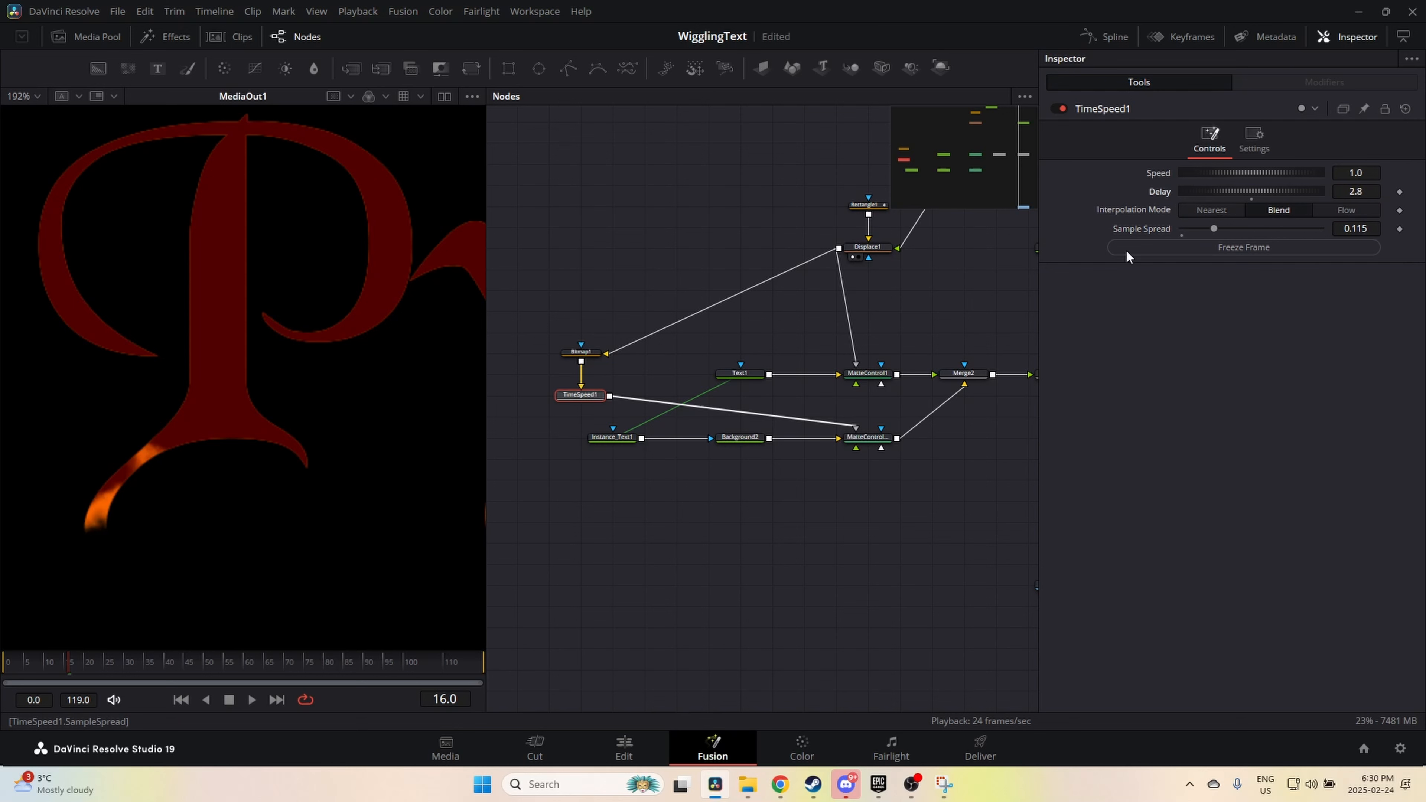
pyautogui.moveTo(72, 670); pyautogui.dragTo(10, 669)
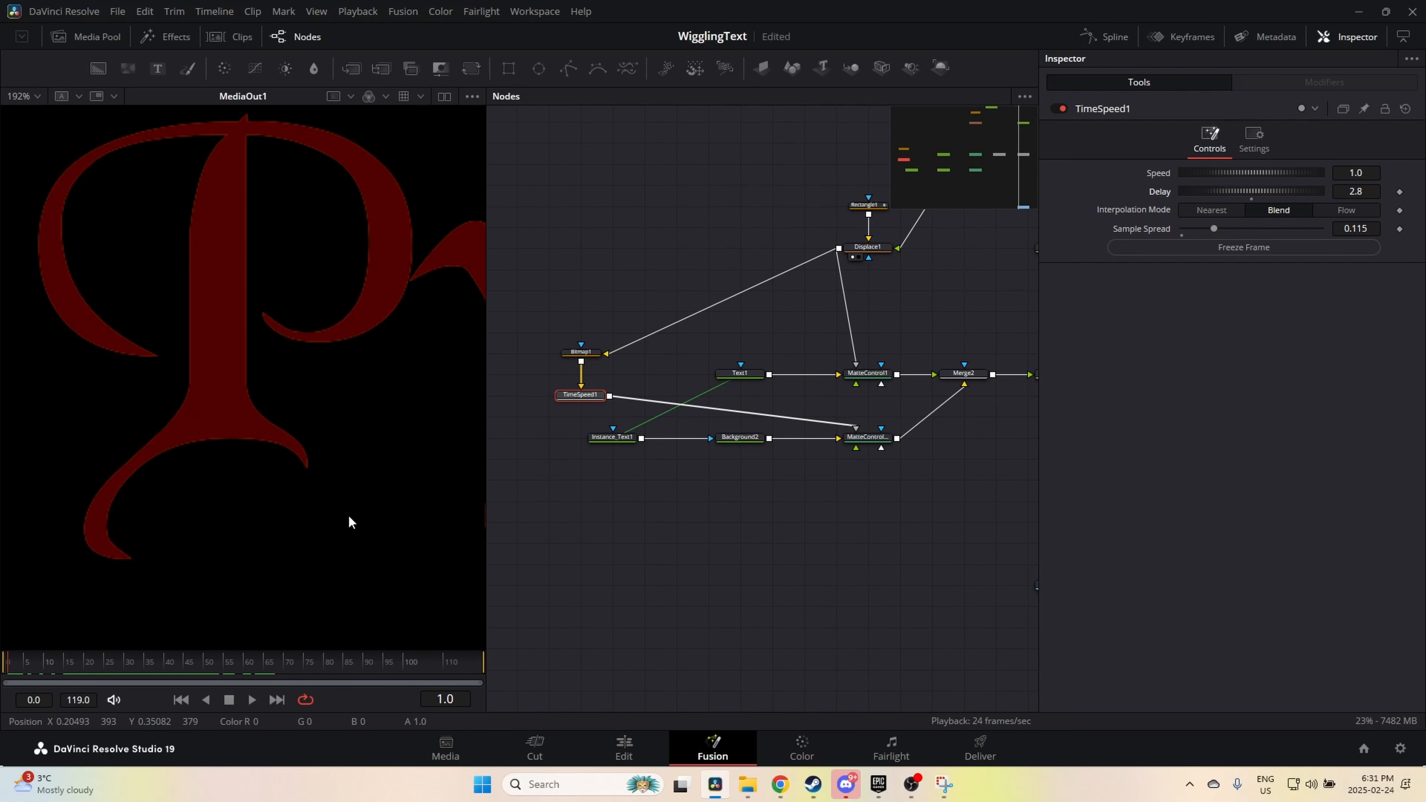
pyautogui.scroll(-8, 345, 519)
pyautogui.moveTo(366, 515); pyautogui.dragTo(236, 484)
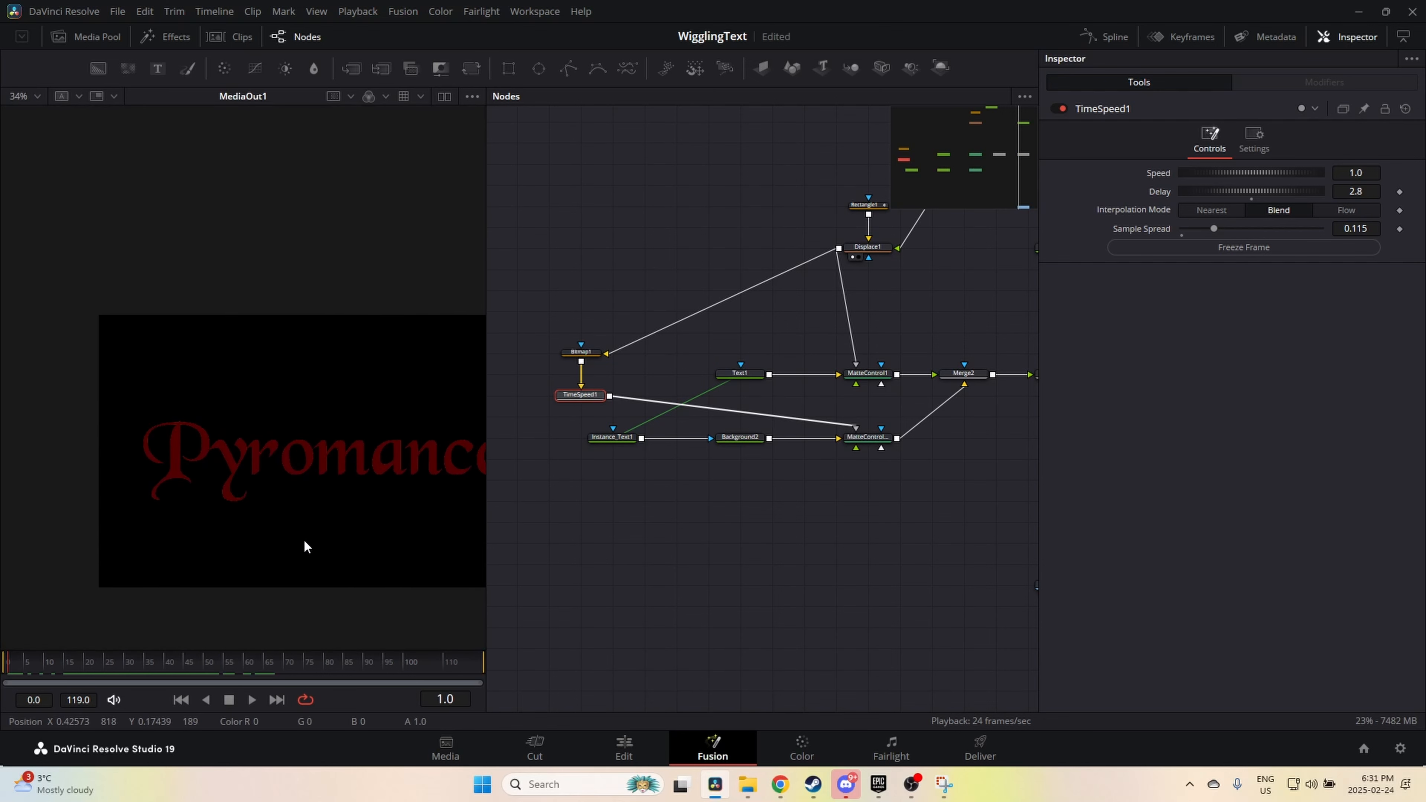
pyautogui.scroll(3, 254, 494)
pyautogui.moveTo(50, 665); pyautogui.dragTo(126, 668)
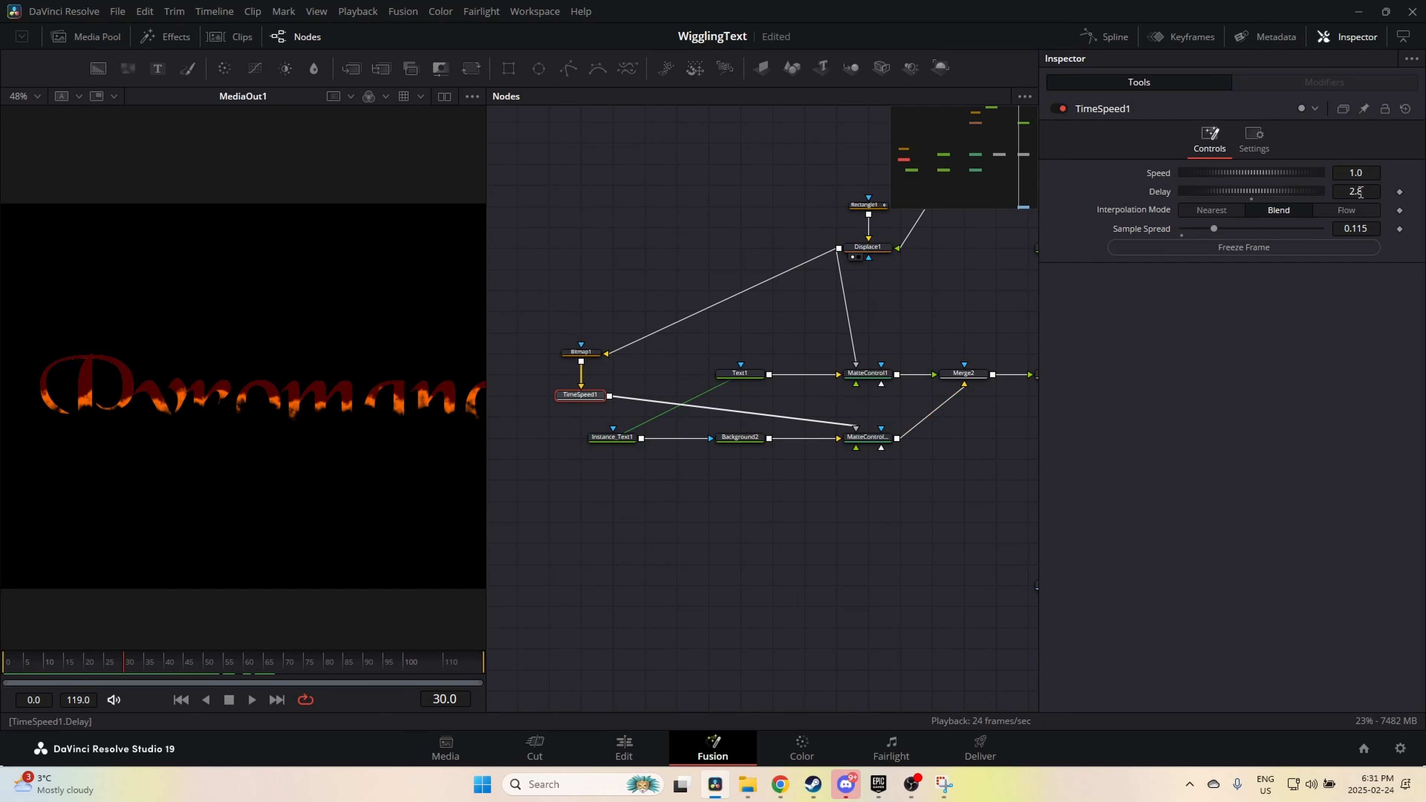
# Step: Reduce TimeSpeed1's delay to 1.0, scrub back to frame 0 and look closely at the title
pyautogui.moveTo(1360, 192); pyautogui.dragTo(1350, 192)
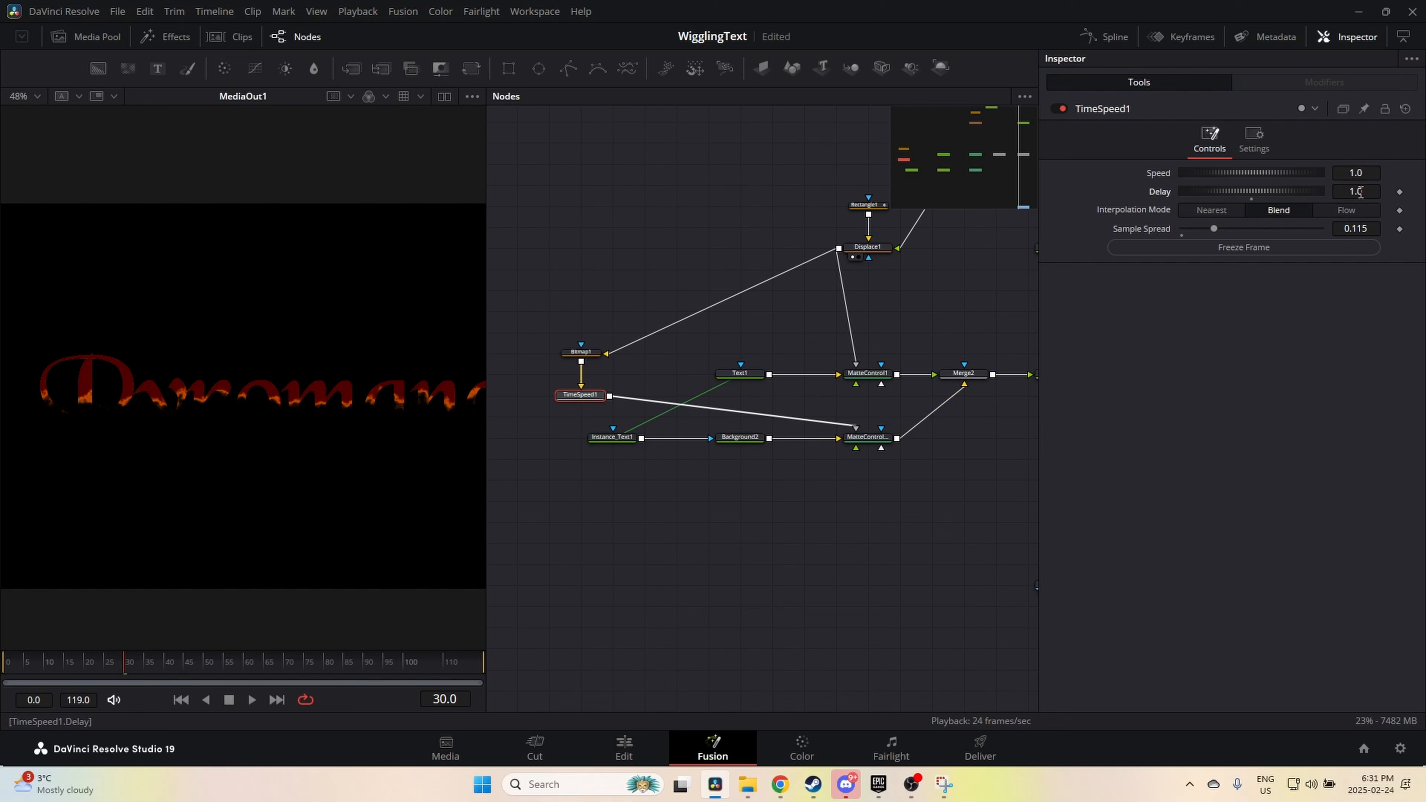
pyautogui.moveTo(132, 667); pyautogui.dragTo(8, 669)
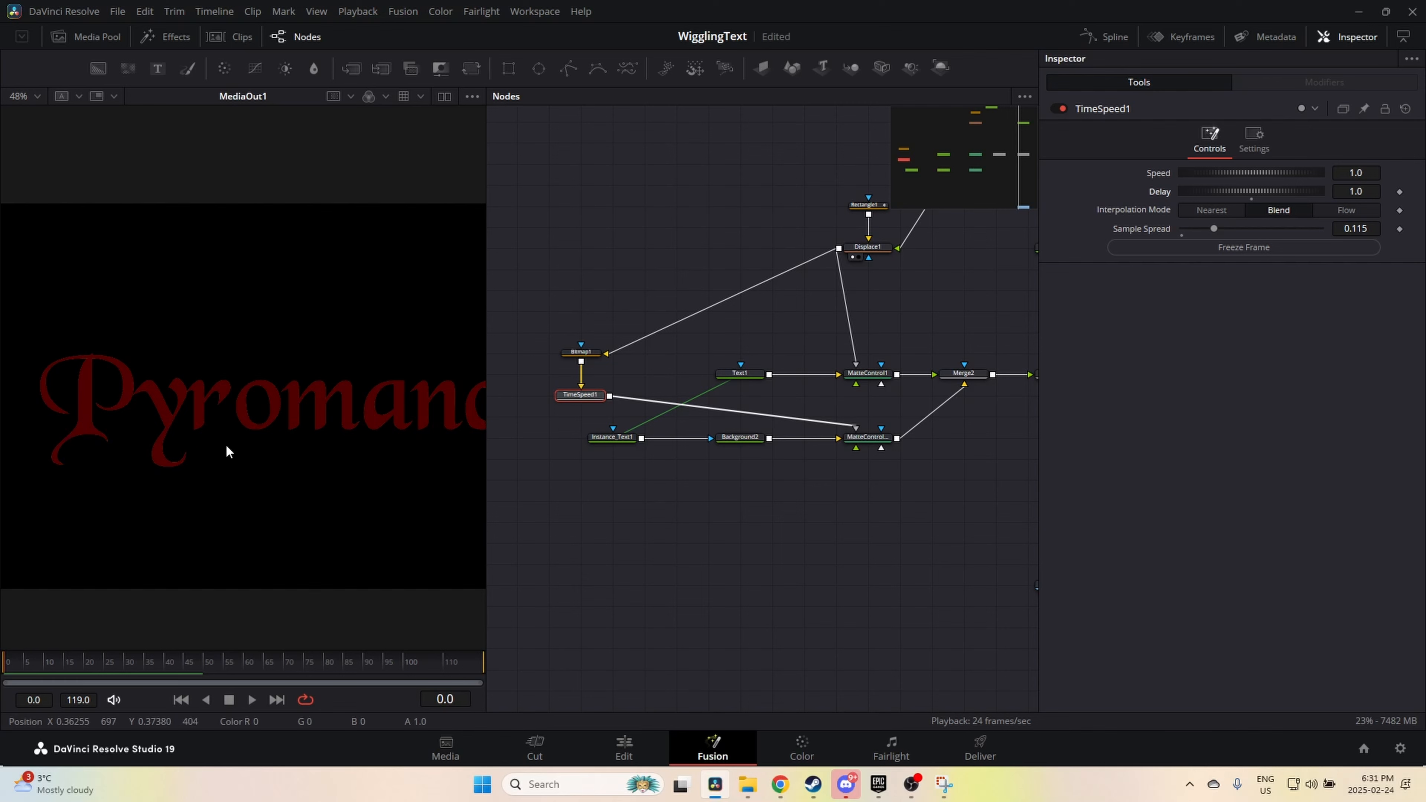
pyautogui.scroll(4, 121, 454)
pyautogui.scroll(-2, 328, 482)
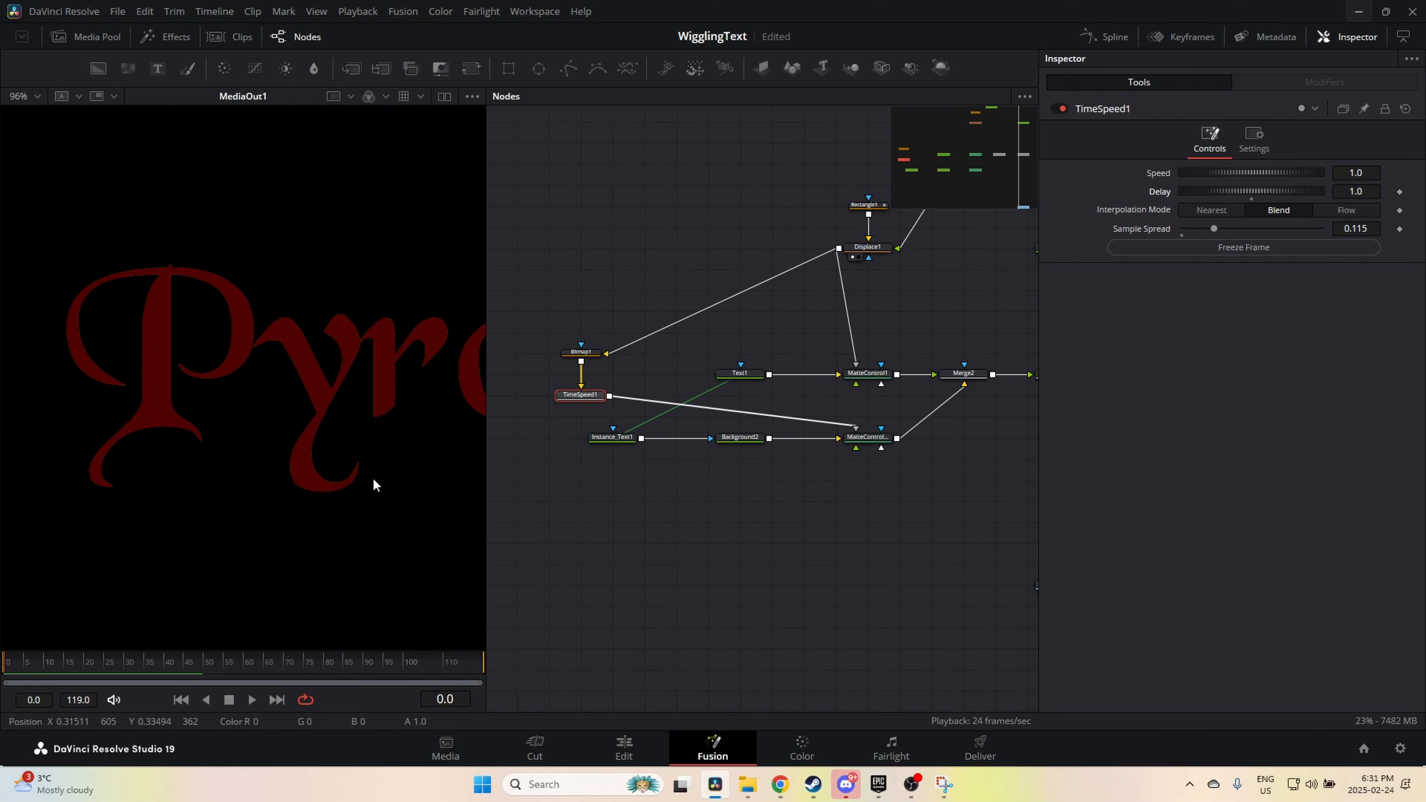
# Step: Try inverting Bitmap1 and the duplicated MatteControl's matte while scrubbing the burn, and switch both inversions off again
pyautogui.click(578, 353)
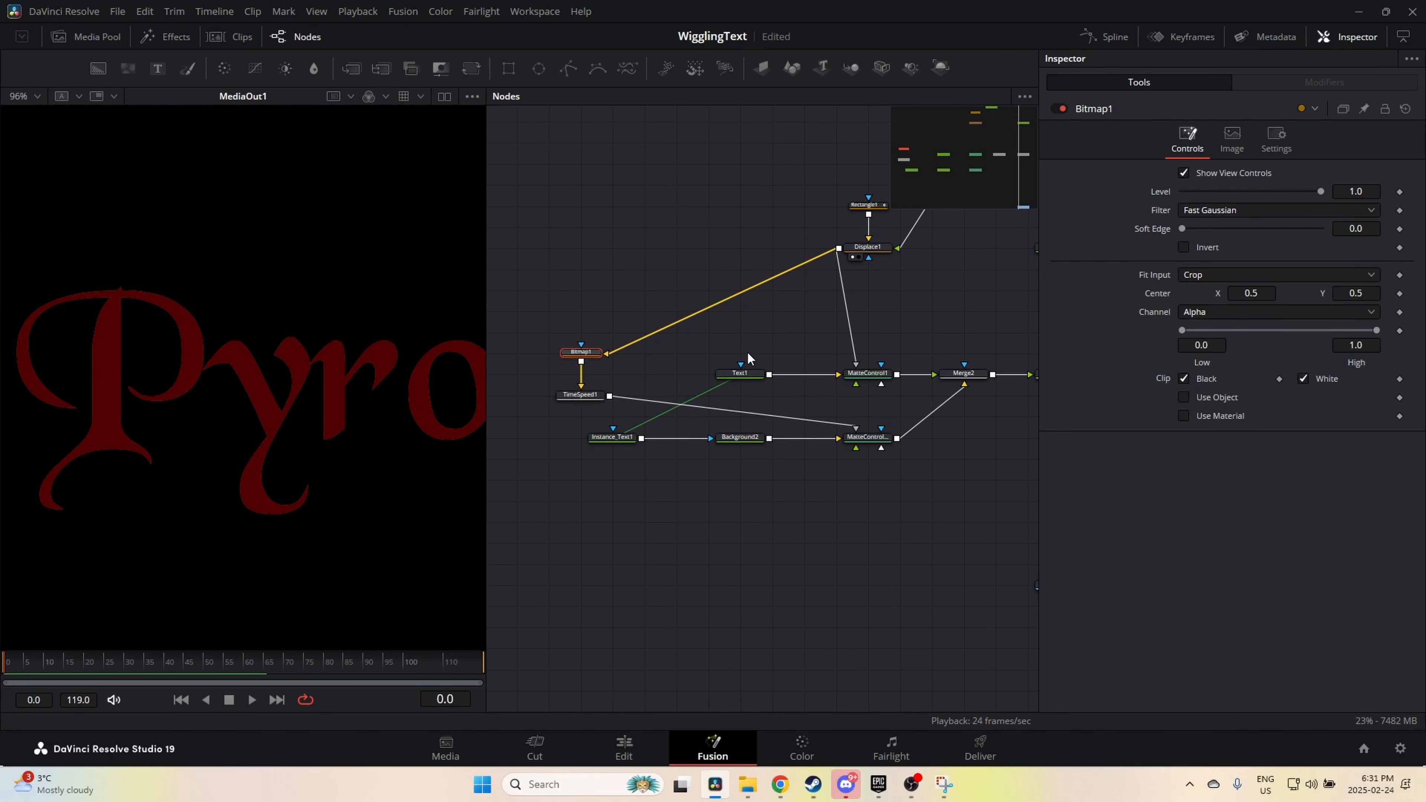
pyautogui.click(1183, 248)
pyautogui.moveTo(2, 672); pyautogui.dragTo(105, 670)
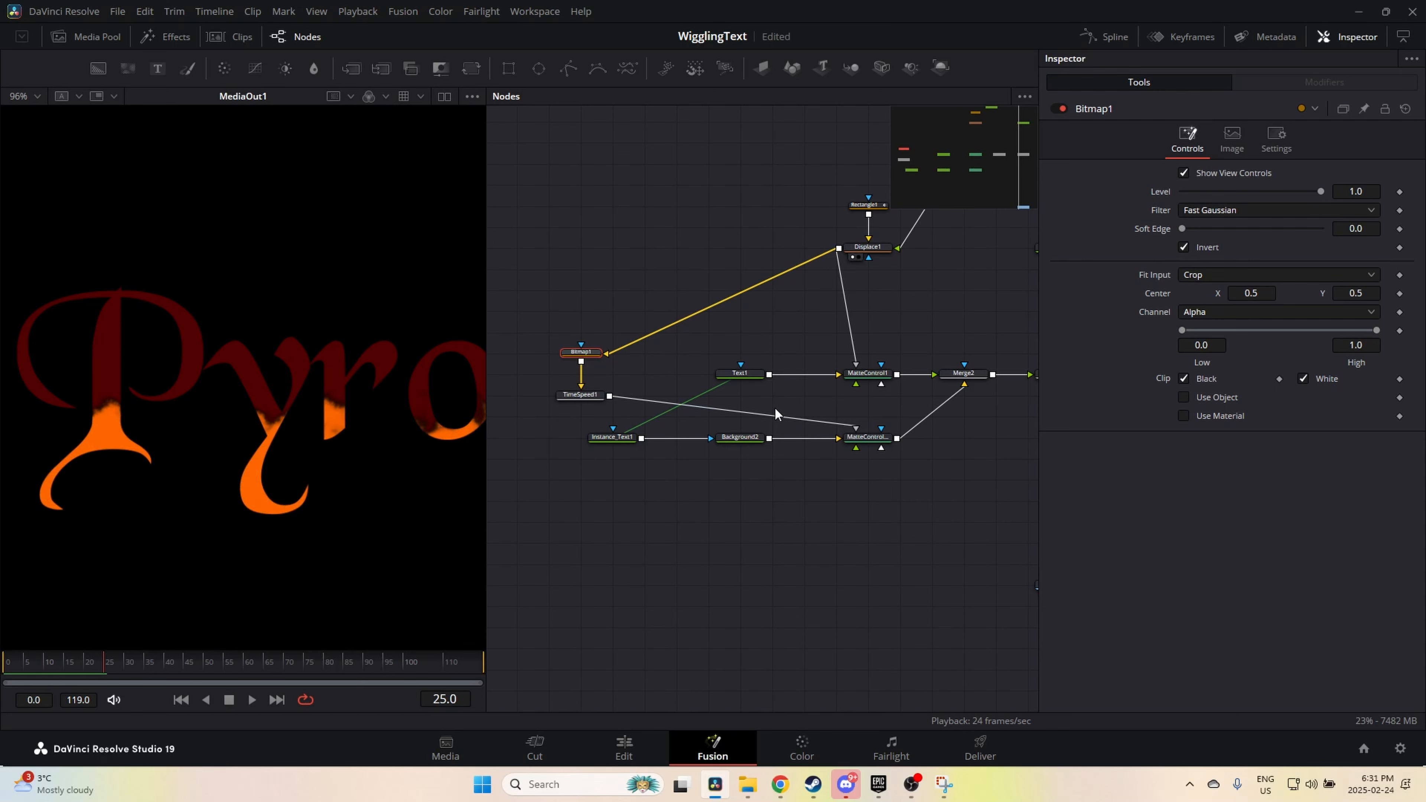
pyautogui.click(878, 437)
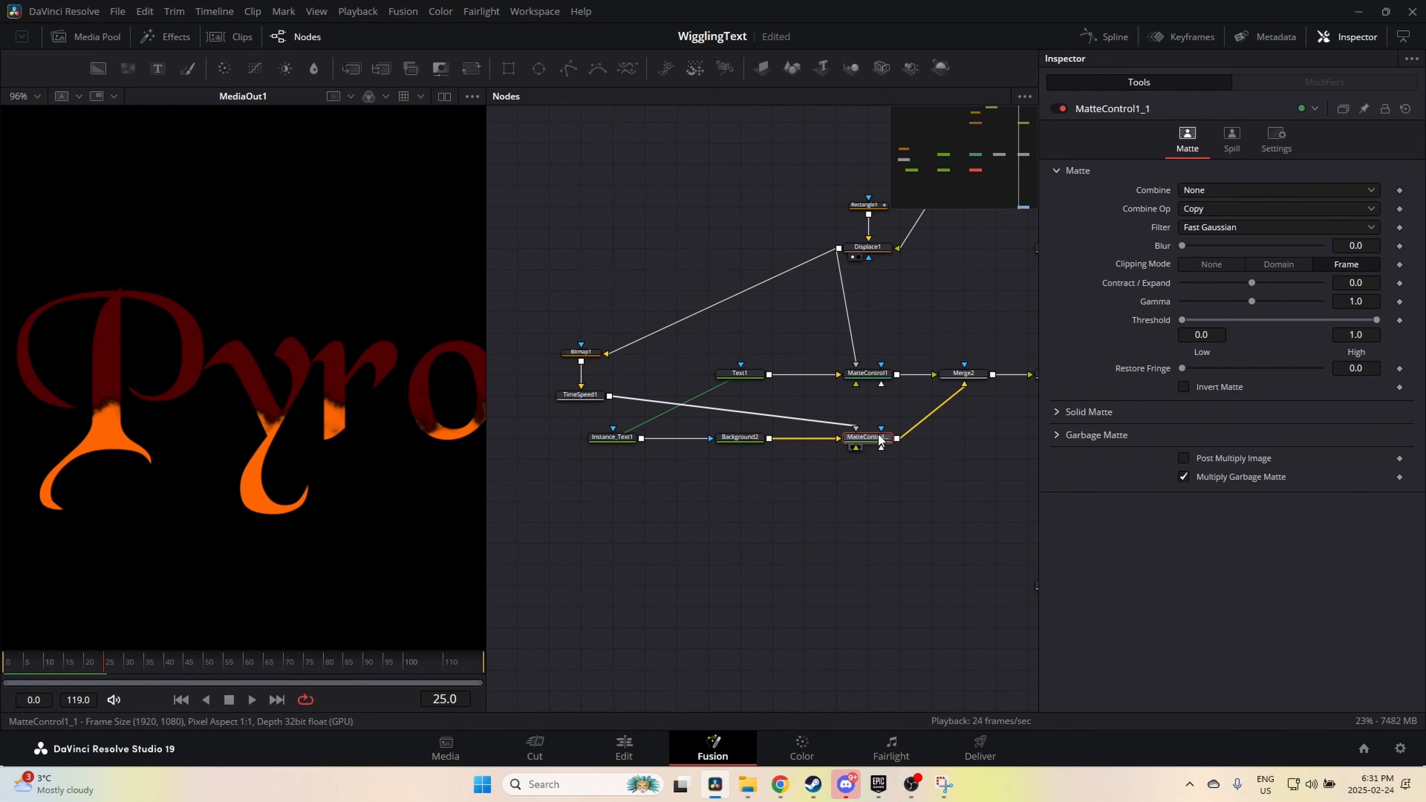
pyautogui.click(1226, 390)
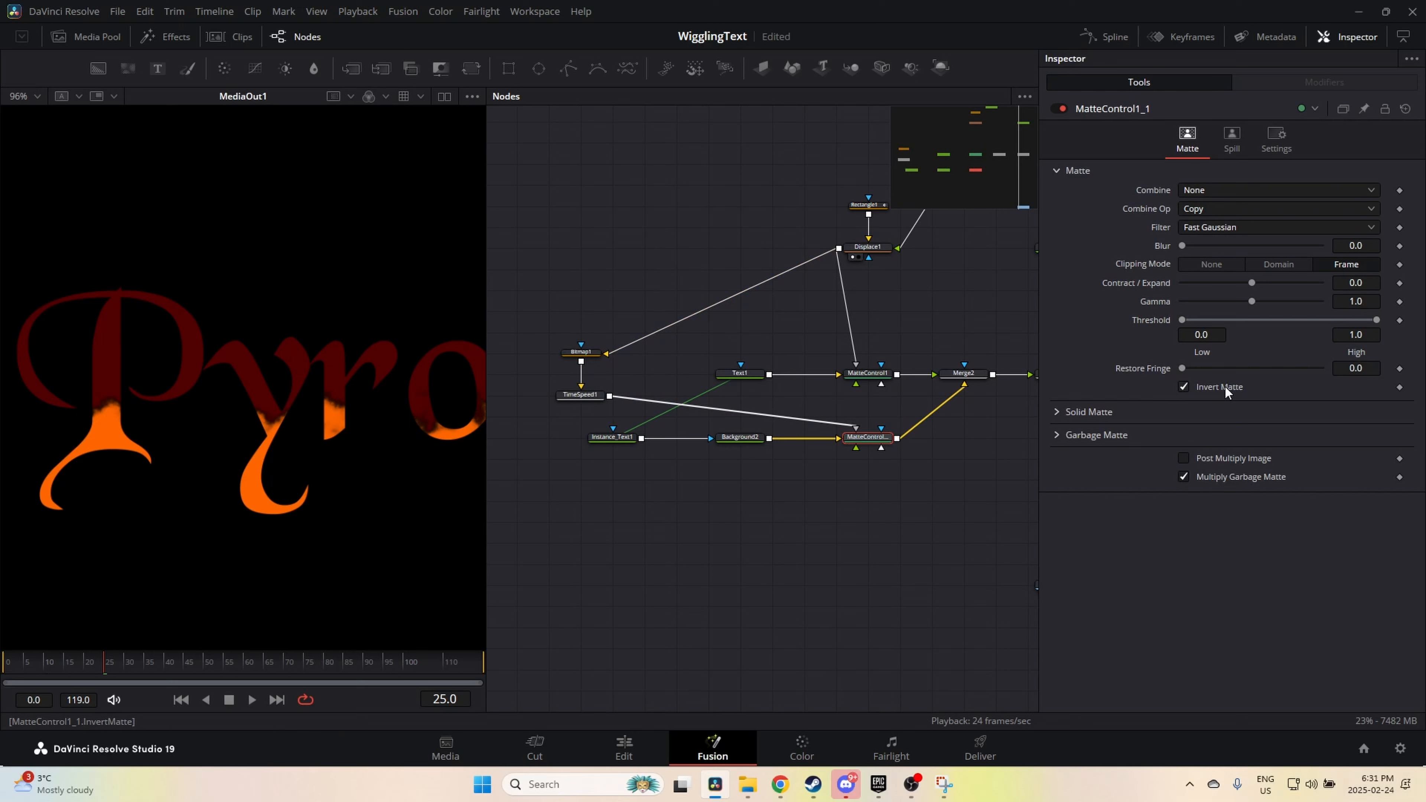
pyautogui.moveTo(128, 667)
pyautogui.mouseDown()
pyautogui.moveTo(73, 667)
pyautogui.moveTo(128, 660)
pyautogui.mouseUp()
pyautogui.click(581, 352)
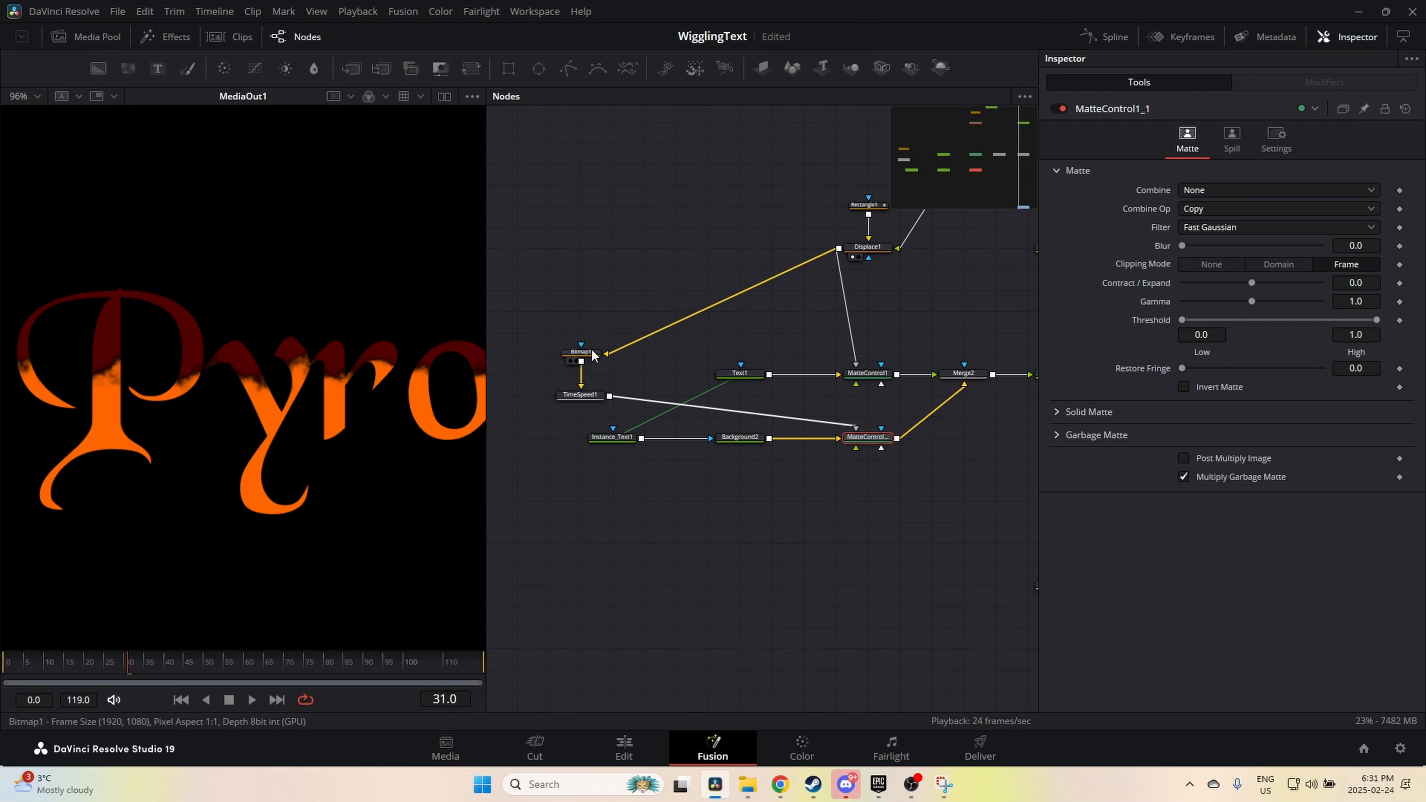
pyautogui.click(1196, 248)
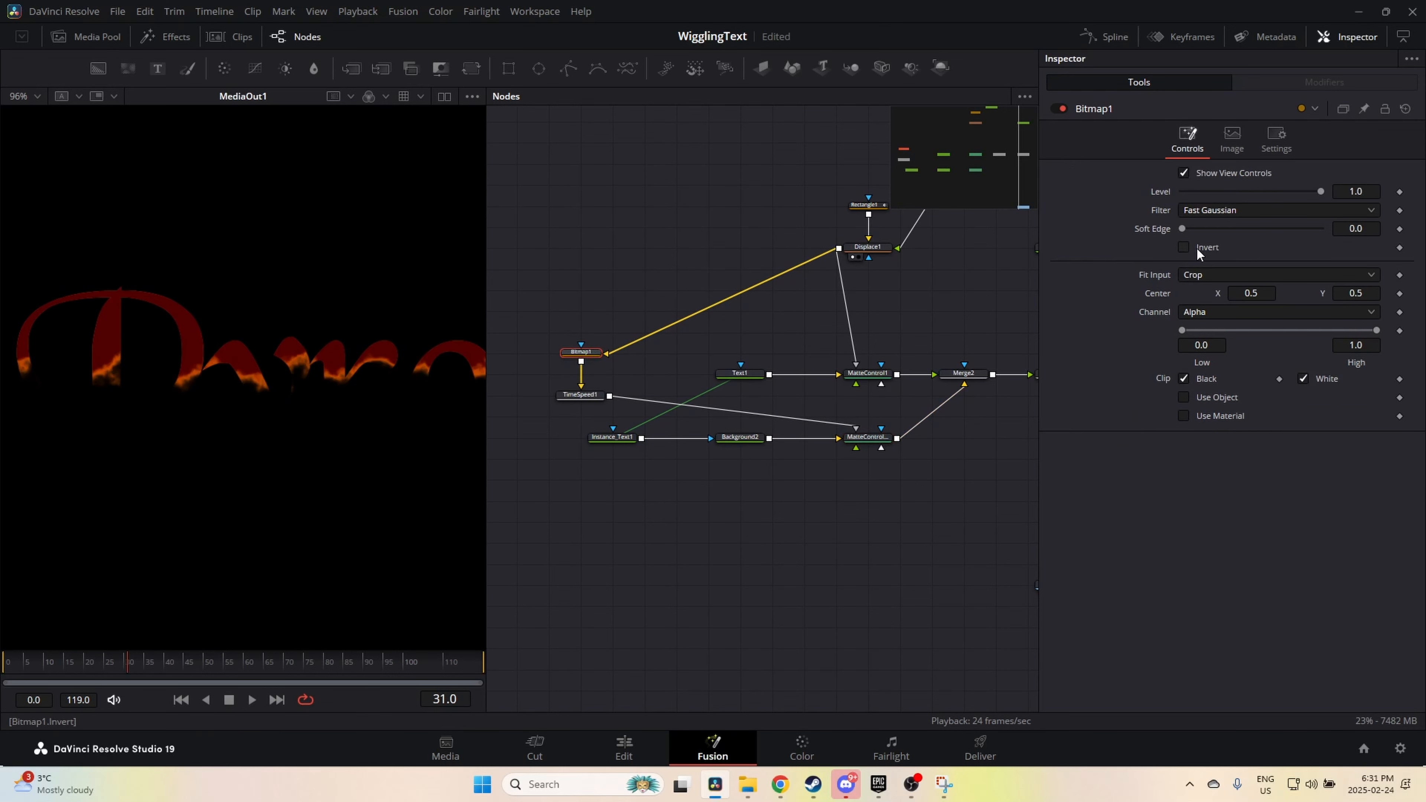
# Step: Scrub from the start to frame 29 and check the orange burn edge across the title
pyautogui.moveTo(6, 668)
pyautogui.mouseDown()
pyautogui.moveTo(255, 667)
pyautogui.moveTo(121, 664)
pyautogui.mouseUp()
pyautogui.scroll(-2, 325, 395)
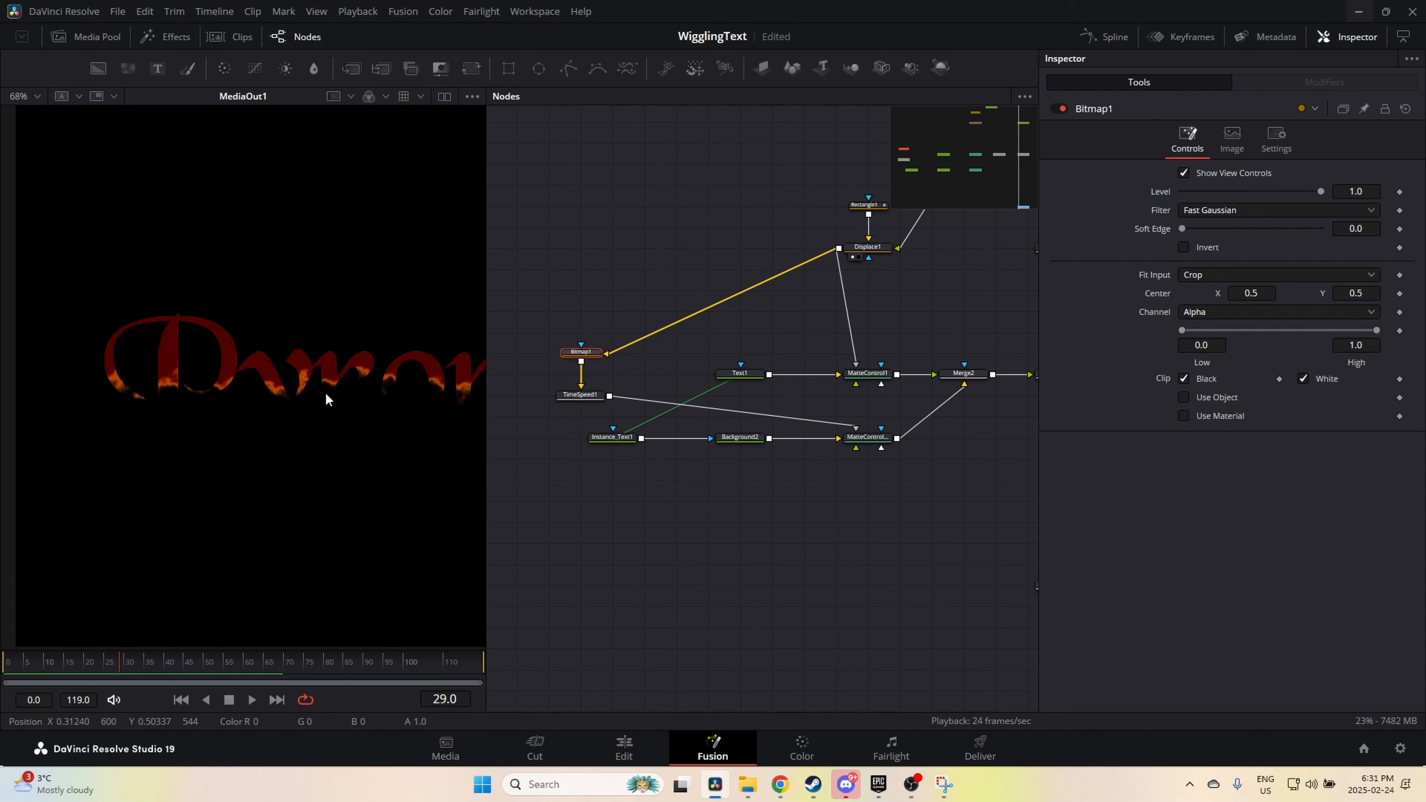
pyautogui.moveTo(353, 408); pyautogui.dragTo(62, 452)
# Step: Add a Soft Glow node and insert it between the duplicated MatteControl and Merge2
pyautogui.moveTo(871, 456); pyautogui.dragTo(726, 495)
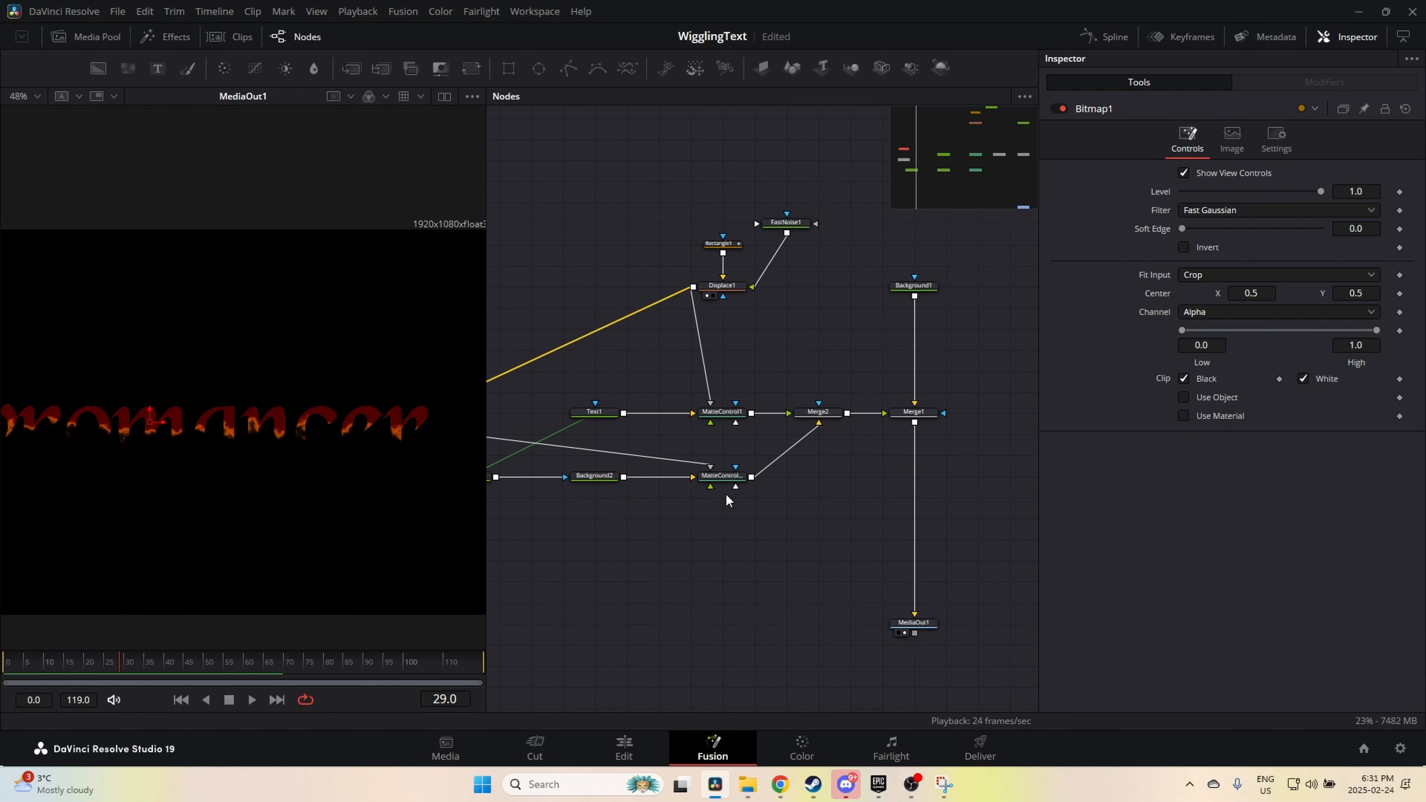
pyautogui.hotkey('shift', 'space')
pyautogui.write('soft')
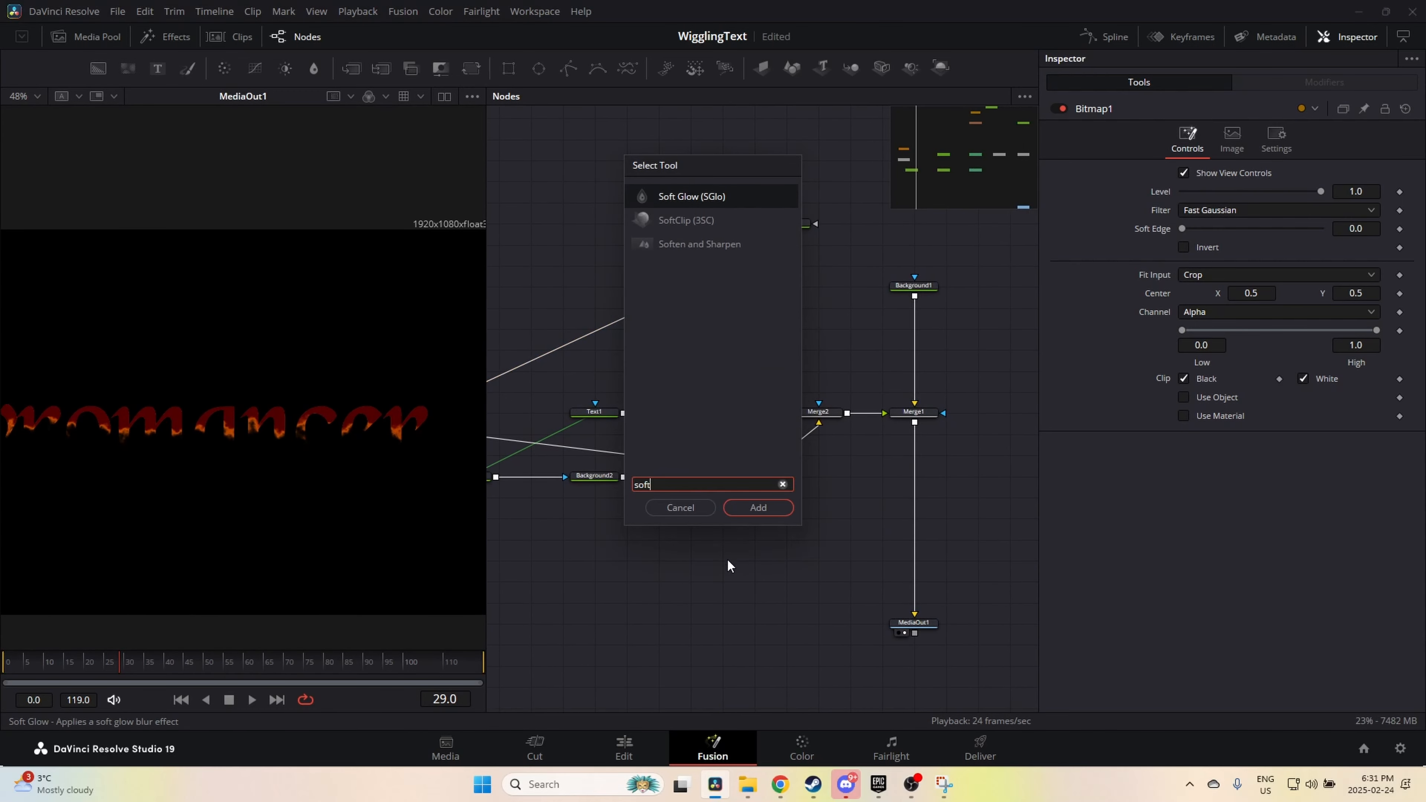
pyautogui.press('Return')
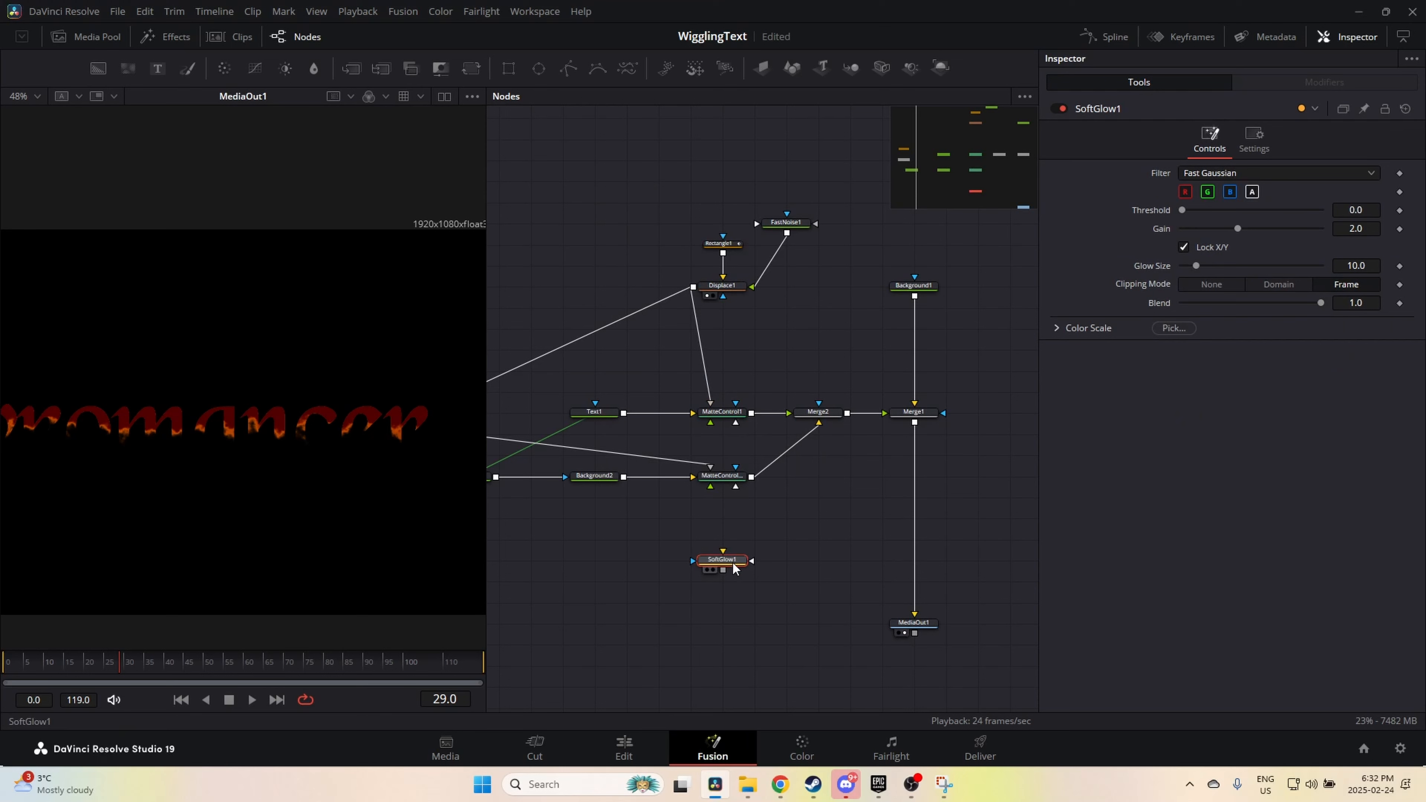
pyautogui.moveTo(729, 563); pyautogui.dragTo(815, 485)
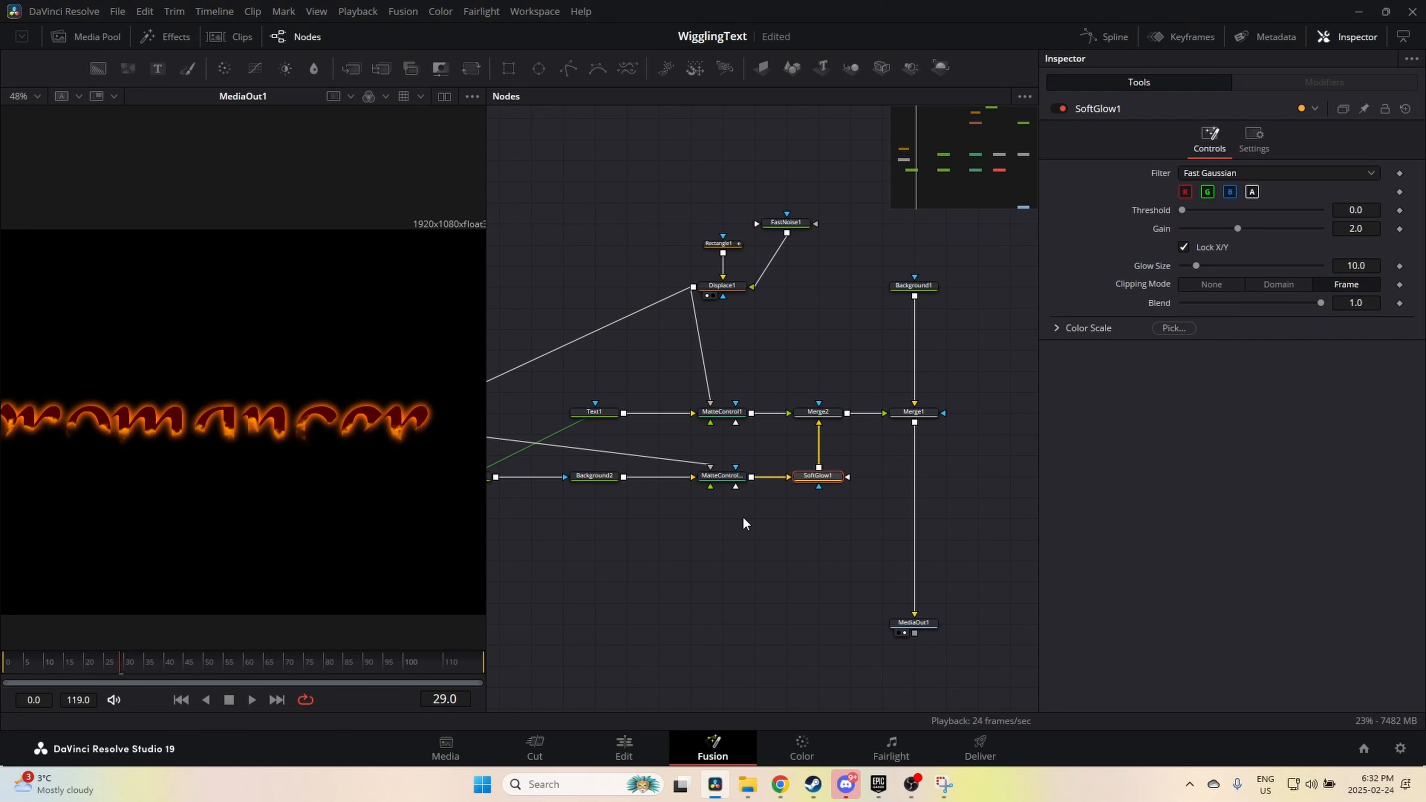
# Step: Connect TimeSpeed1's output to SoftGlow1's glow mask and check the masked glow up close on the title
pyautogui.moveTo(741, 525); pyautogui.dragTo(823, 565)
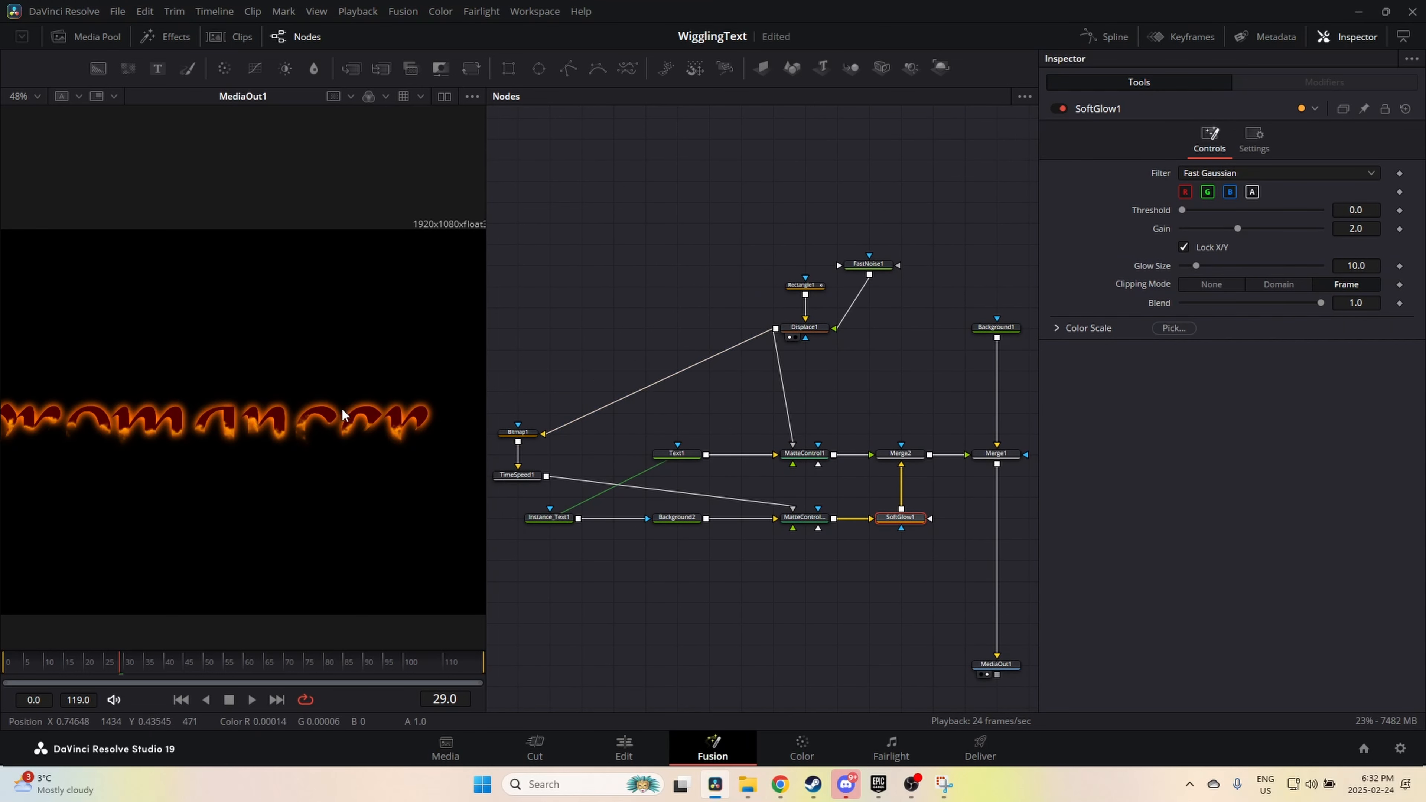
pyautogui.scroll(2, 433, 396)
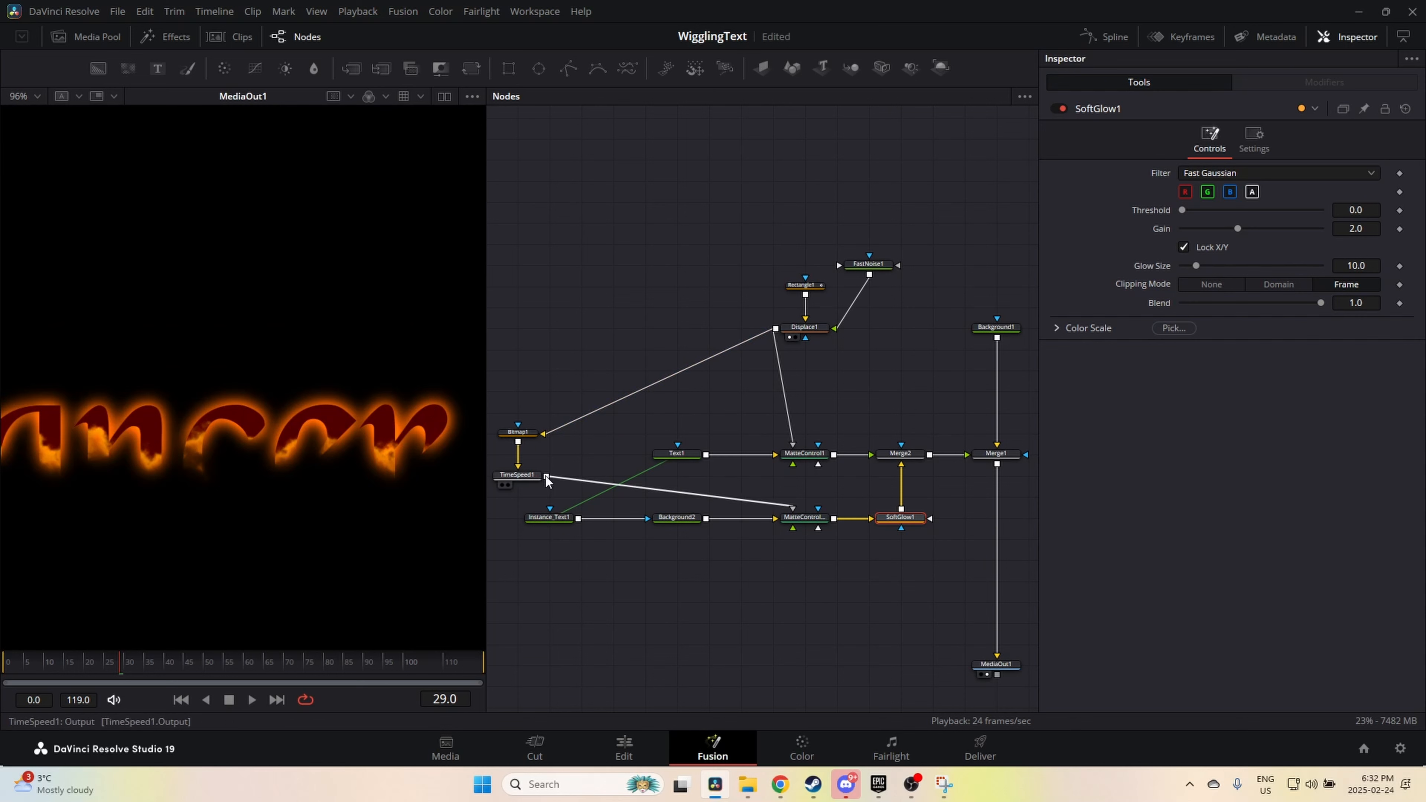
pyautogui.moveTo(546, 477); pyautogui.dragTo(902, 531)
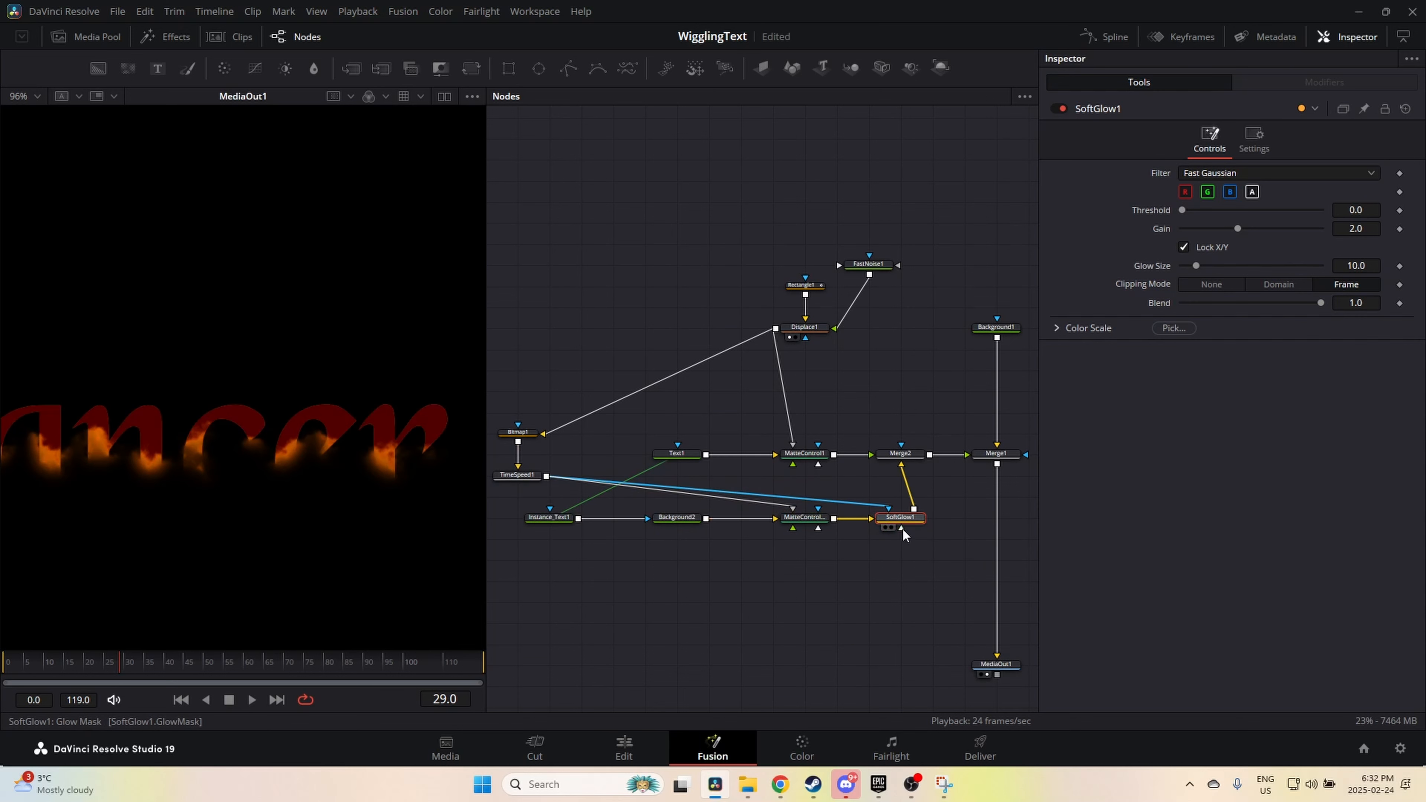
pyautogui.moveTo(77, 673); pyautogui.dragTo(123, 675)
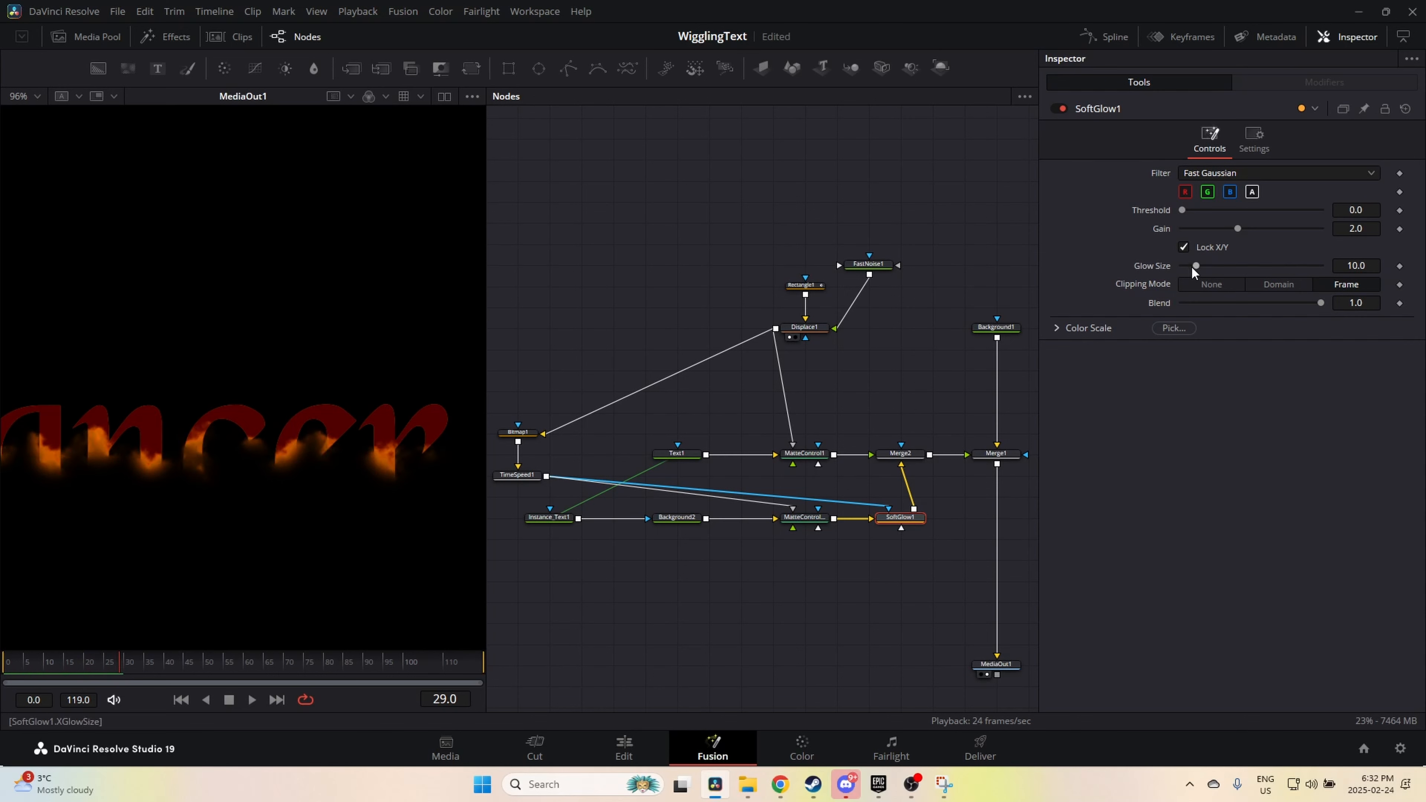
# Step: Set SoftGlow1's glow size to 3.2, gain to 3.342 and threshold to 0.102
pyautogui.moveTo(1191, 266); pyautogui.dragTo(1183, 266)
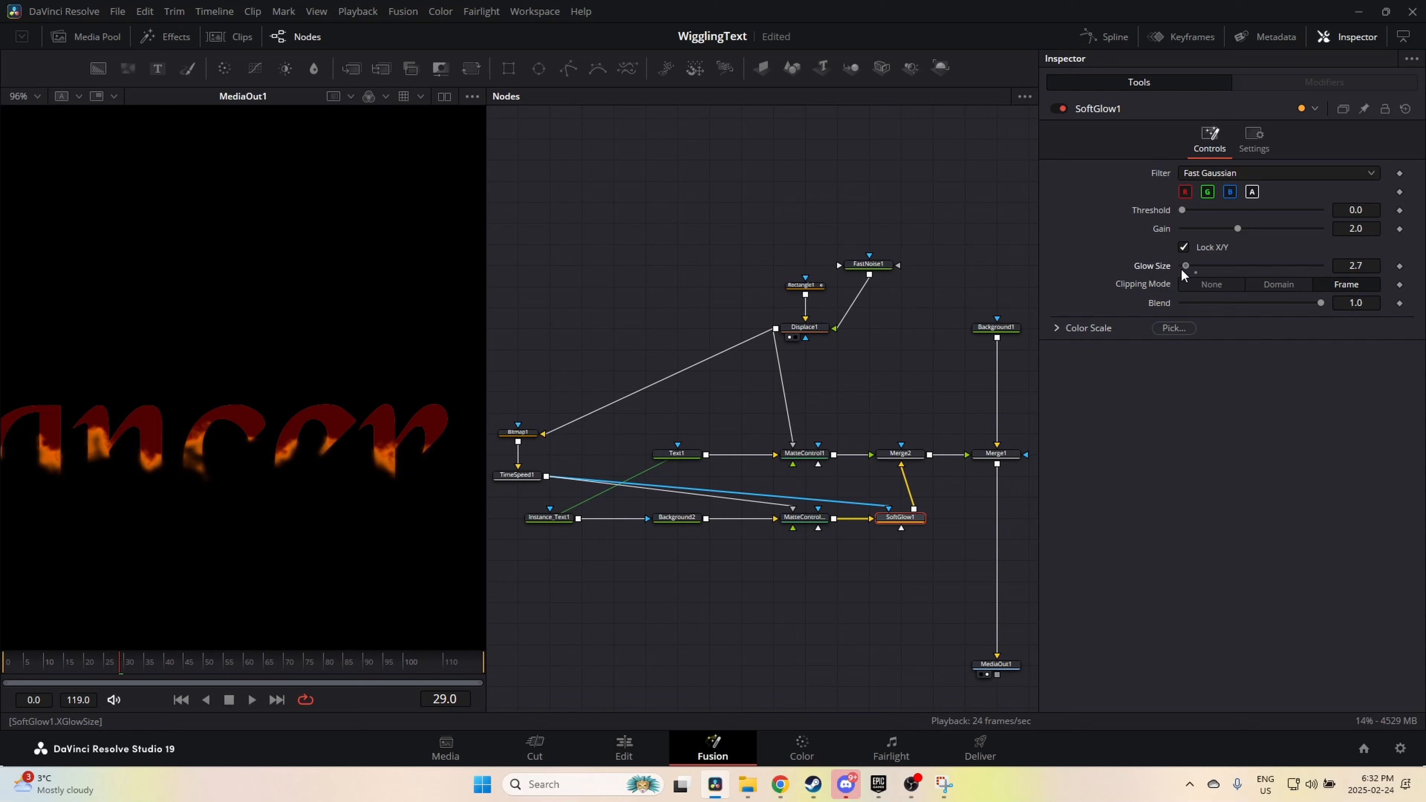
pyautogui.moveTo(1240, 228); pyautogui.dragTo(1275, 235)
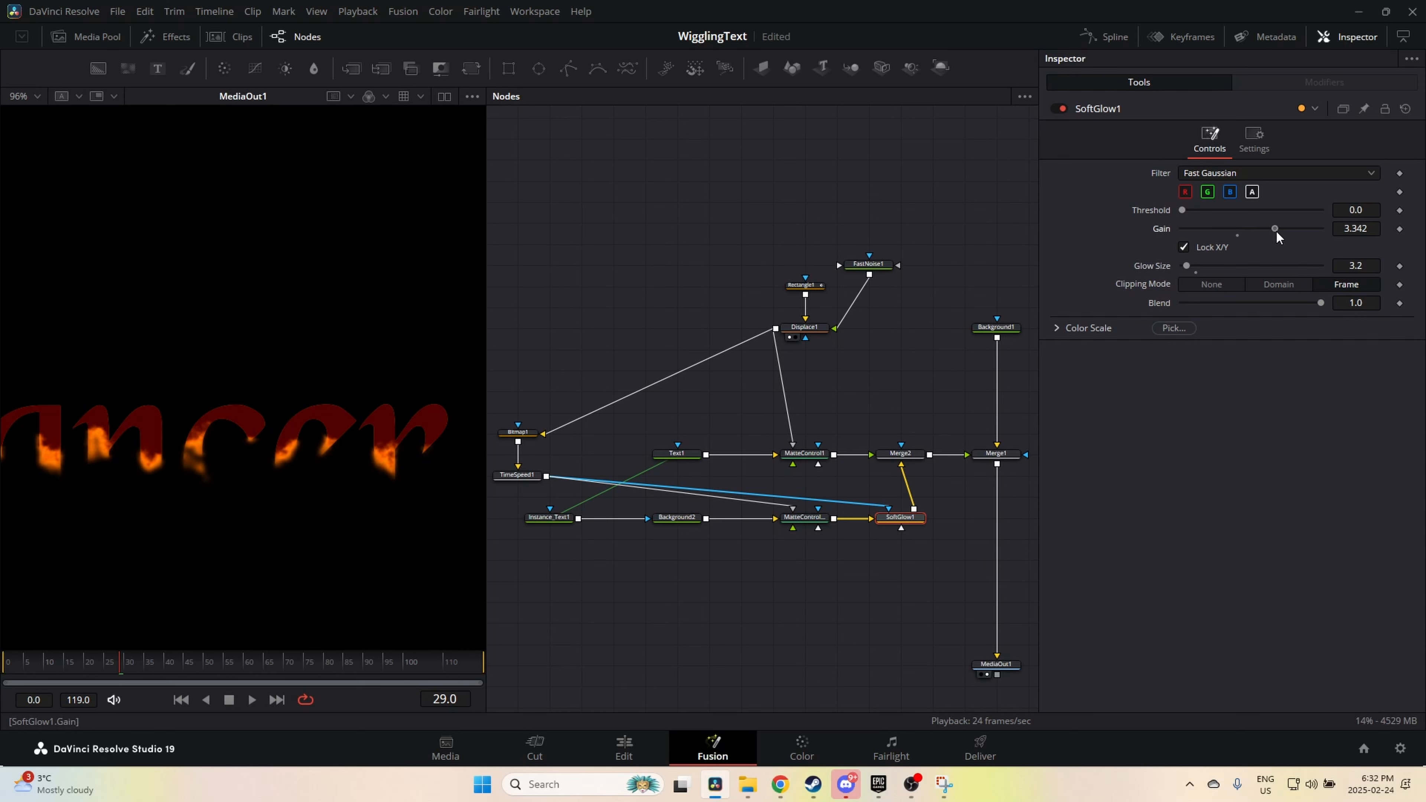
pyautogui.moveTo(1183, 210)
pyautogui.mouseDown()
pyautogui.moveTo(1209, 210)
pyautogui.moveTo(1164, 216)
pyautogui.moveTo(1212, 222)
pyautogui.moveTo(1197, 217)
pyautogui.mouseUp()
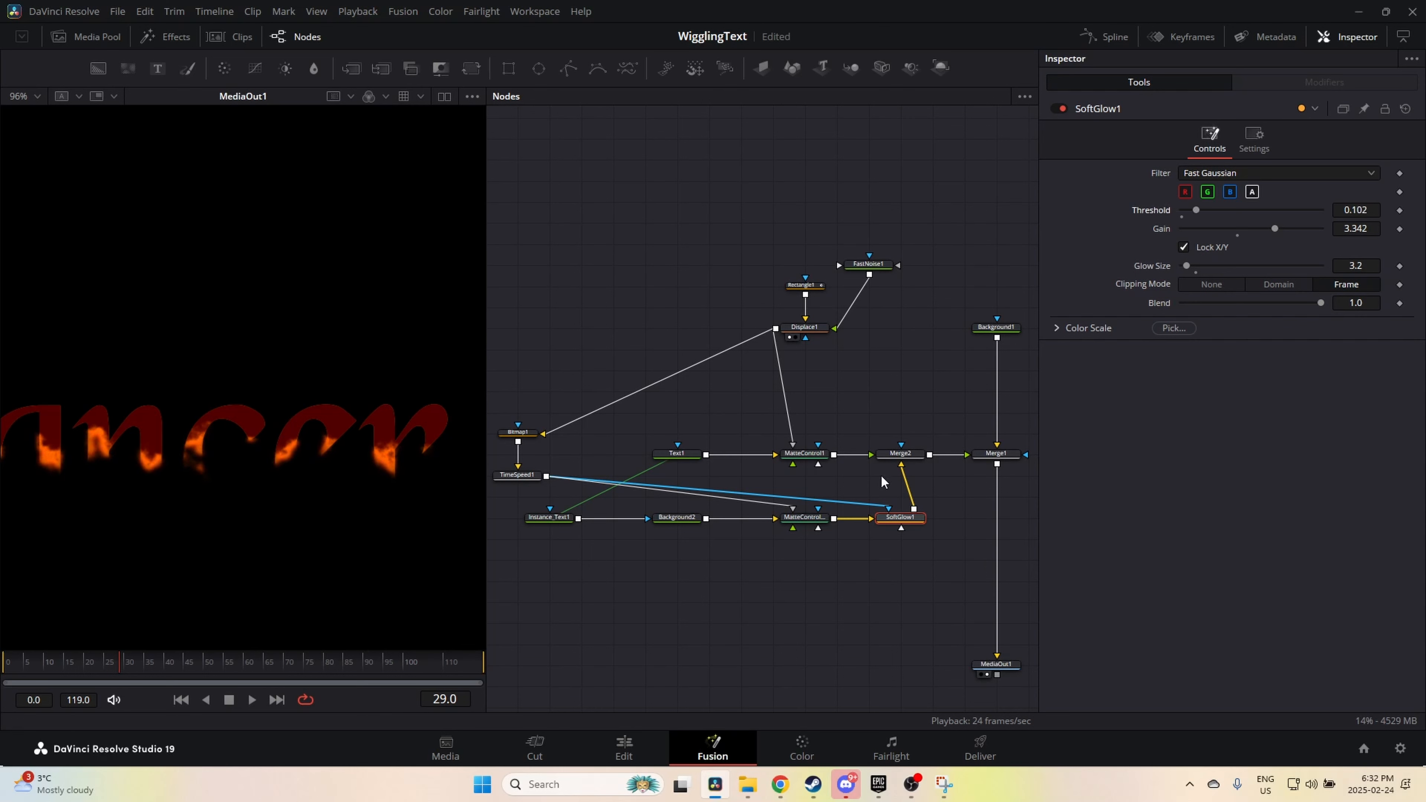
# Step: Play the glowing burn animation from frame 0 in the Fusion viewer and stop playback
pyautogui.scroll(-2, 315, 531)
pyautogui.scroll(-3, 303, 531)
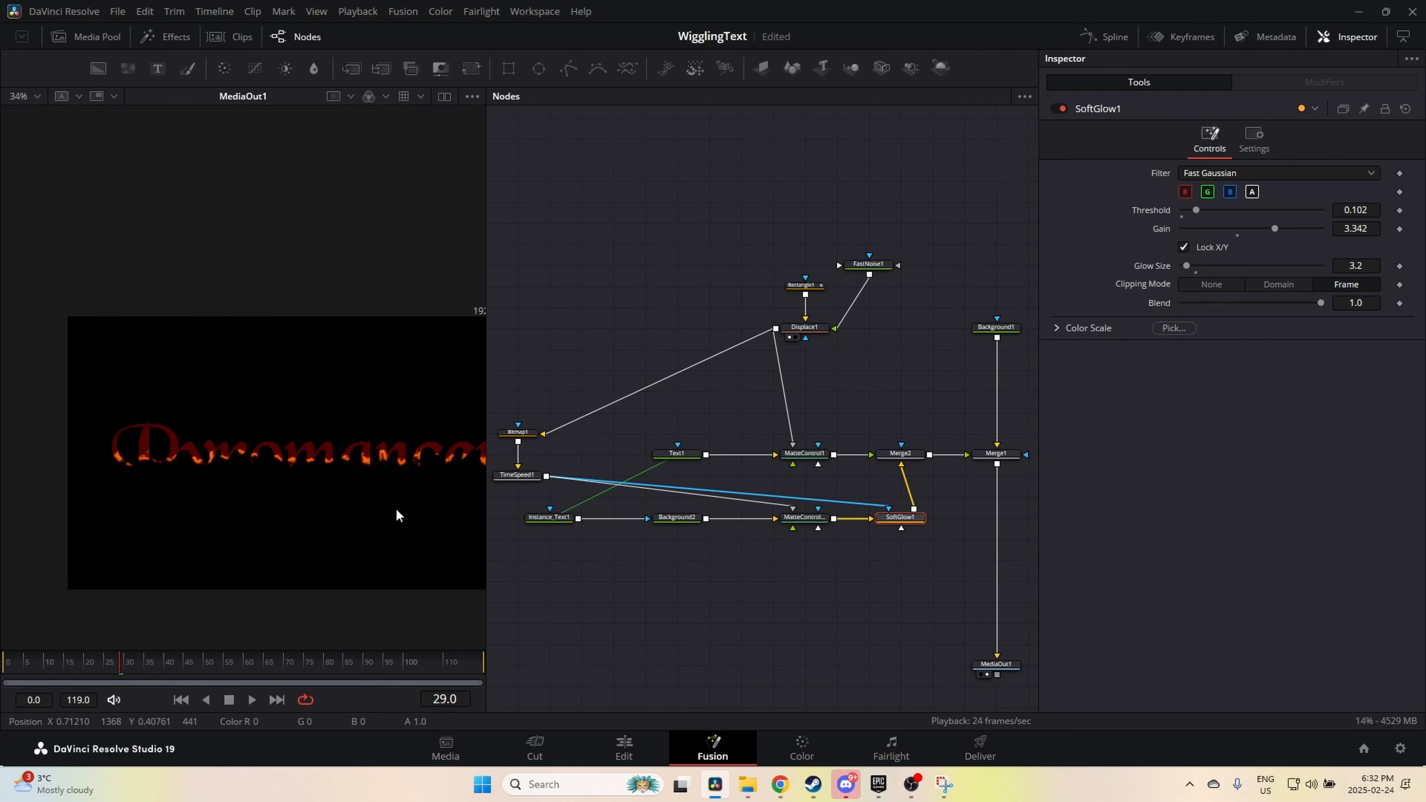
pyautogui.click(2, 660)
pyautogui.press('space')
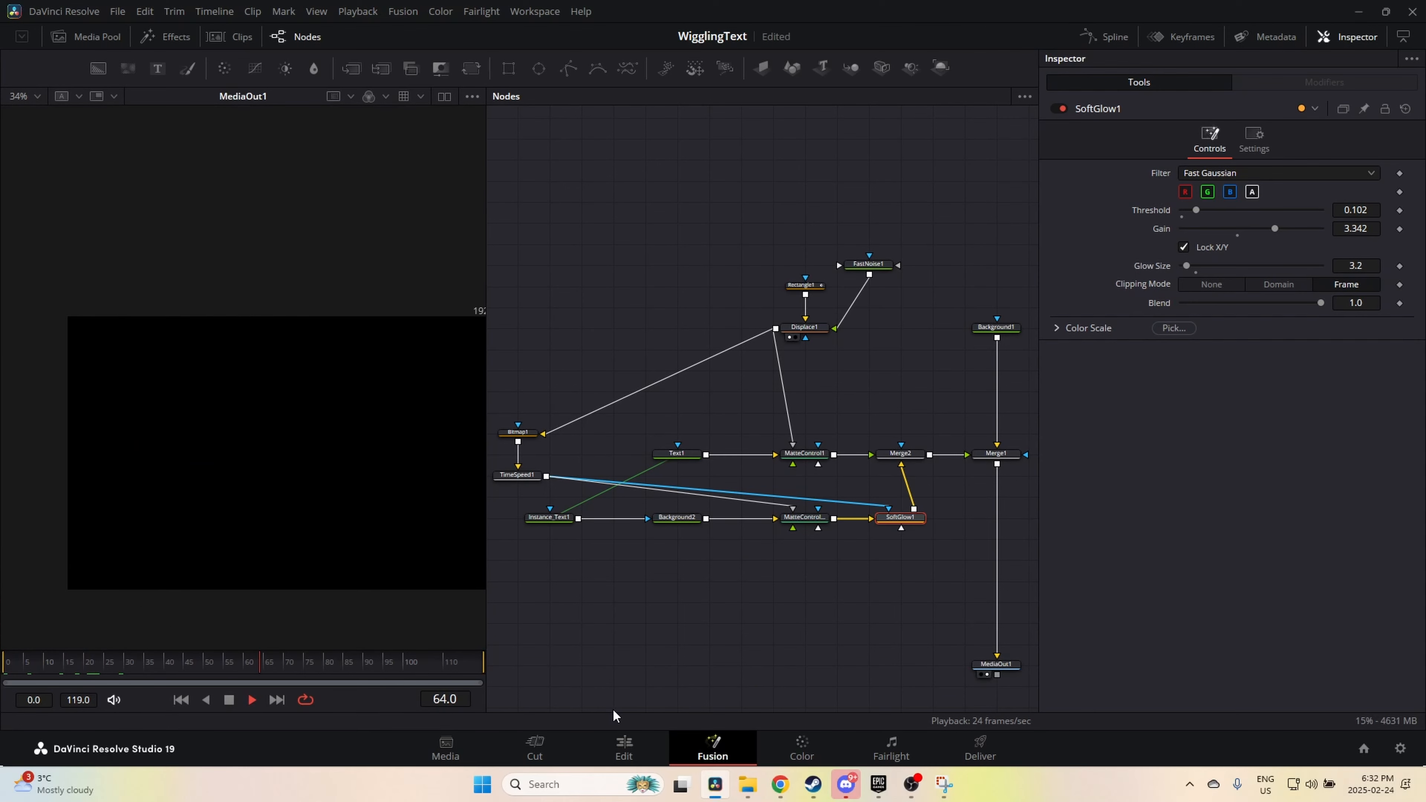
pyautogui.moveTo(338, 593)
pyautogui.mouseDown()
pyautogui.moveTo(235, 595)
pyautogui.moveTo(367, 572)
pyautogui.moveTo(330, 568)
pyautogui.mouseUp()
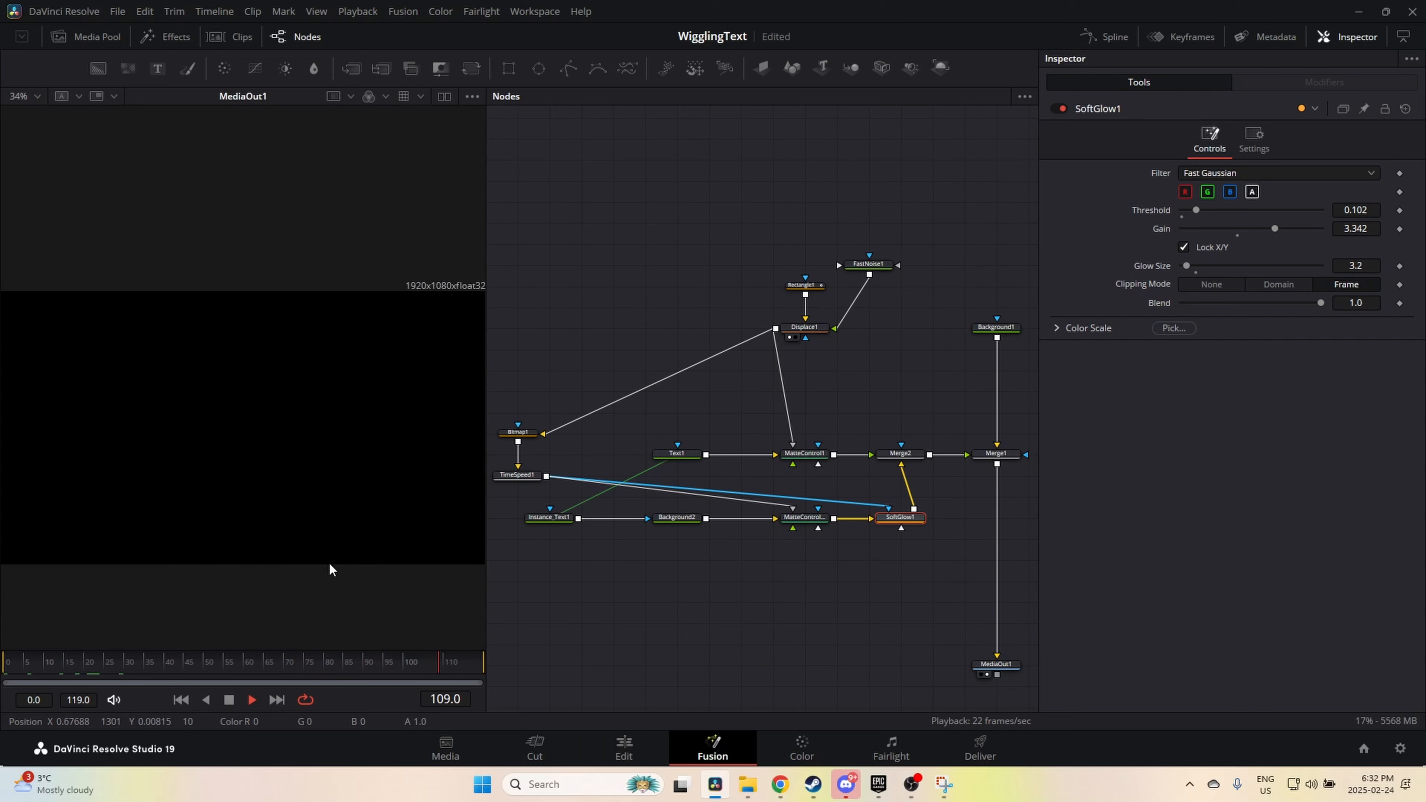
pyautogui.press('space')
# Step: Play the Pyromancer composition on the Edit page timeline and move the playhead back before the clip
pyautogui.click(626, 754)
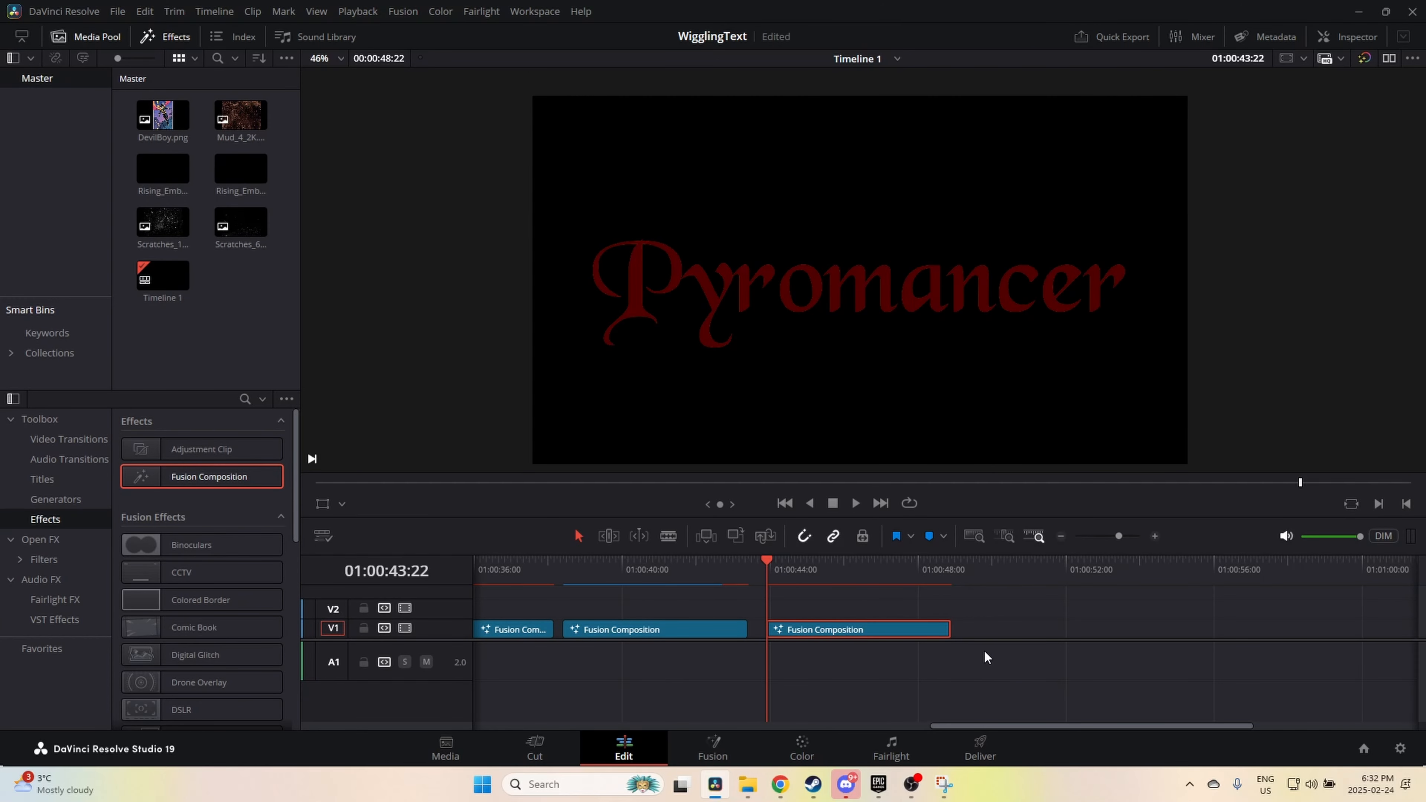
pyautogui.press('space')
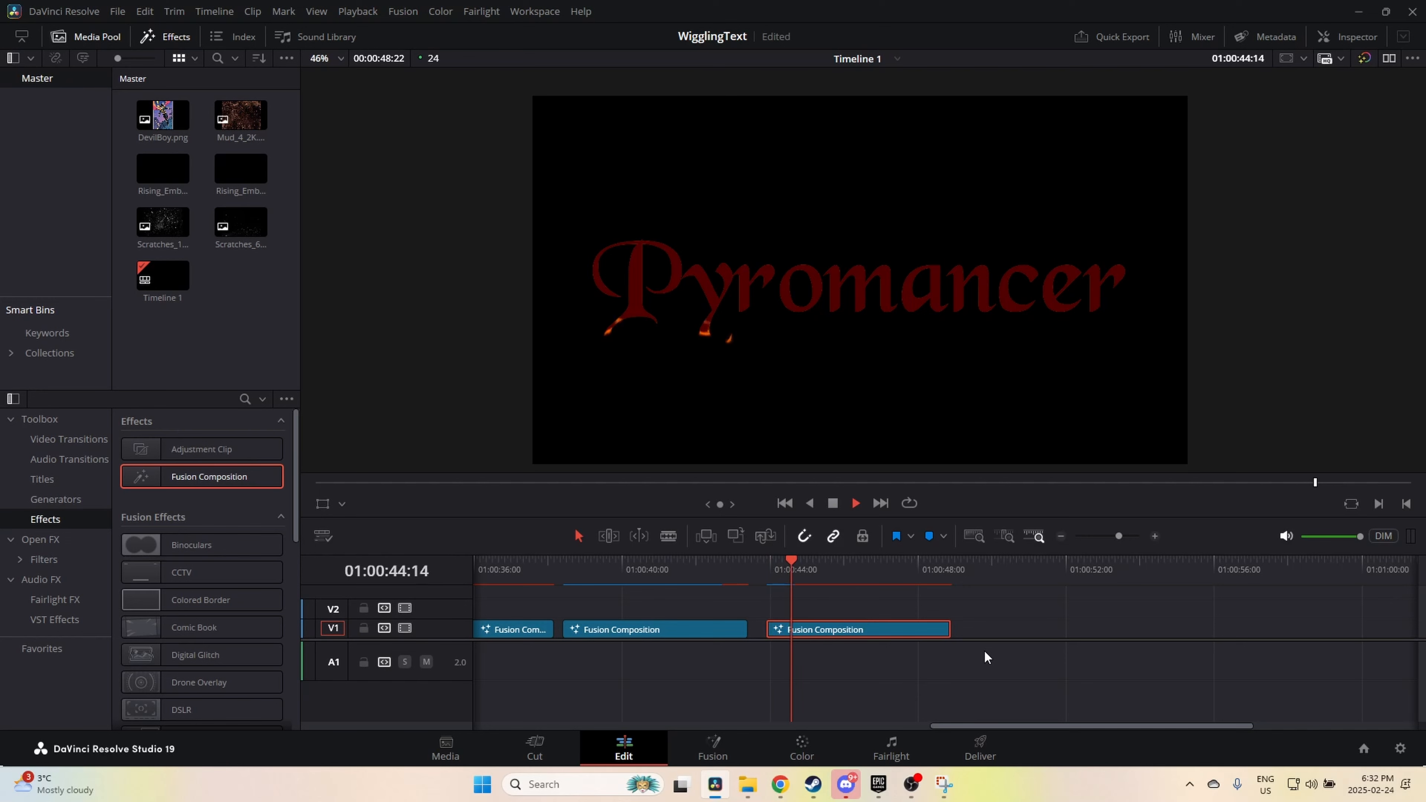
pyautogui.press('space')
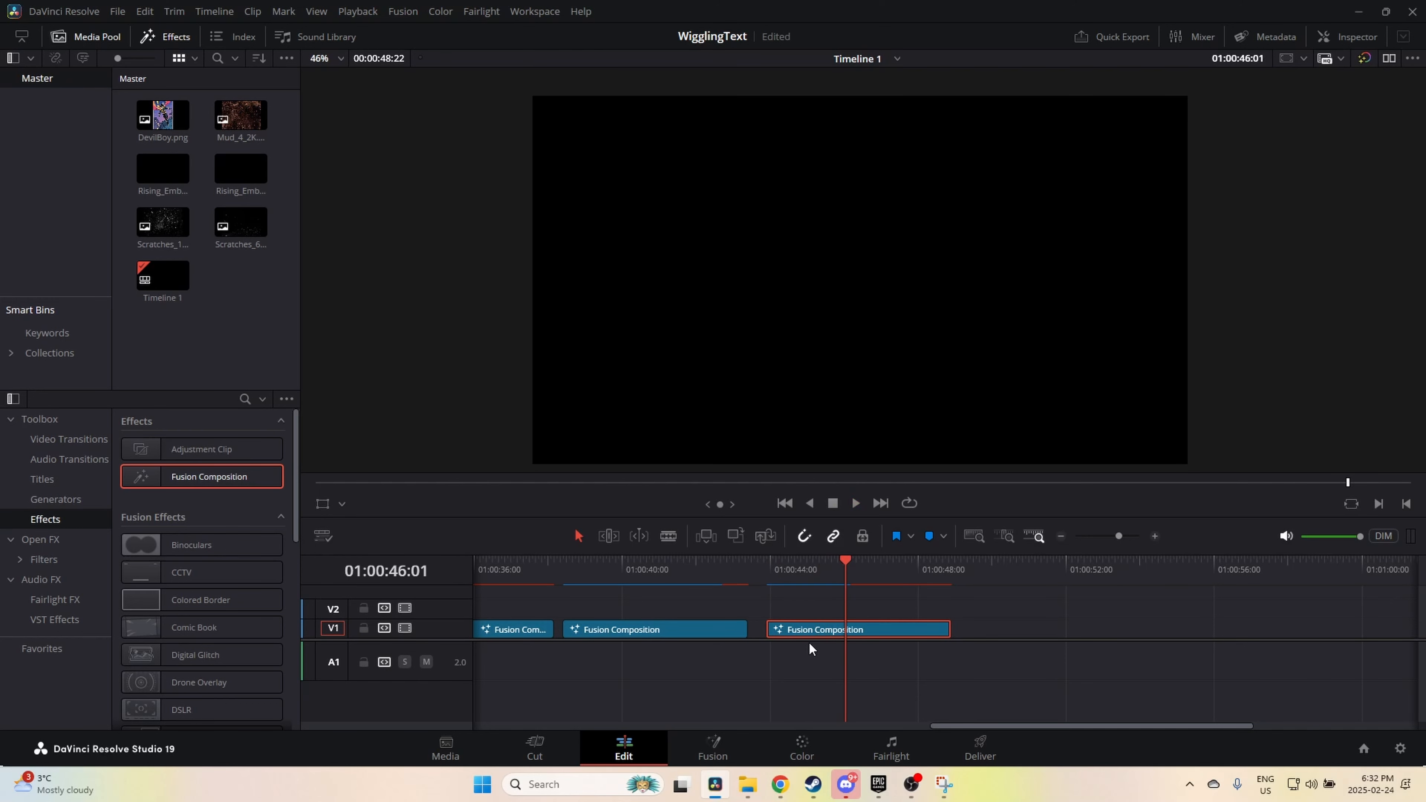
pyautogui.moveTo(837, 571); pyautogui.dragTo(755, 594)
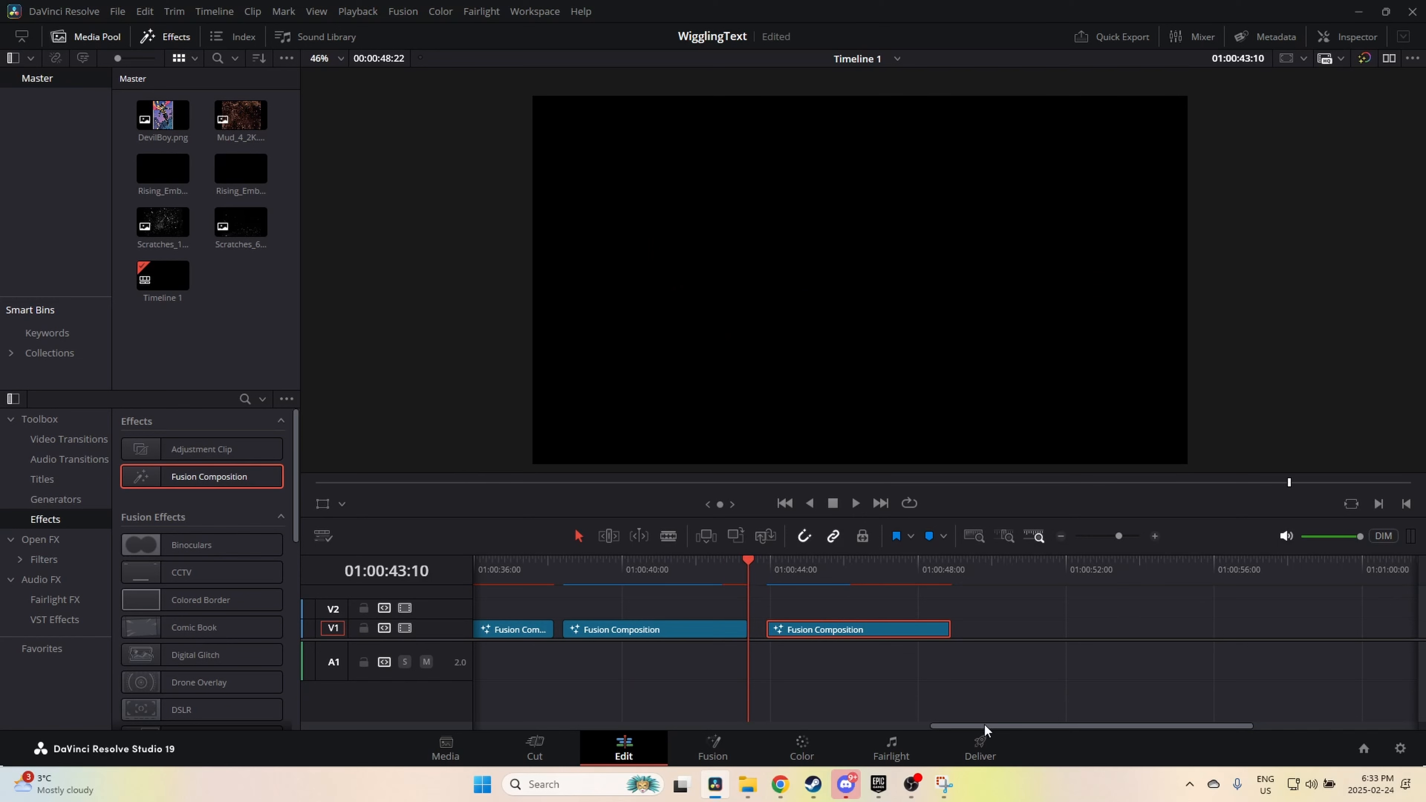
# Step: Find the Firewalker Chronicles composition at 01:00:21:11 on the timeline and open it in Fusion
pyautogui.moveTo(985, 729); pyautogui.dragTo(722, 731)
pyautogui.click(703, 572)
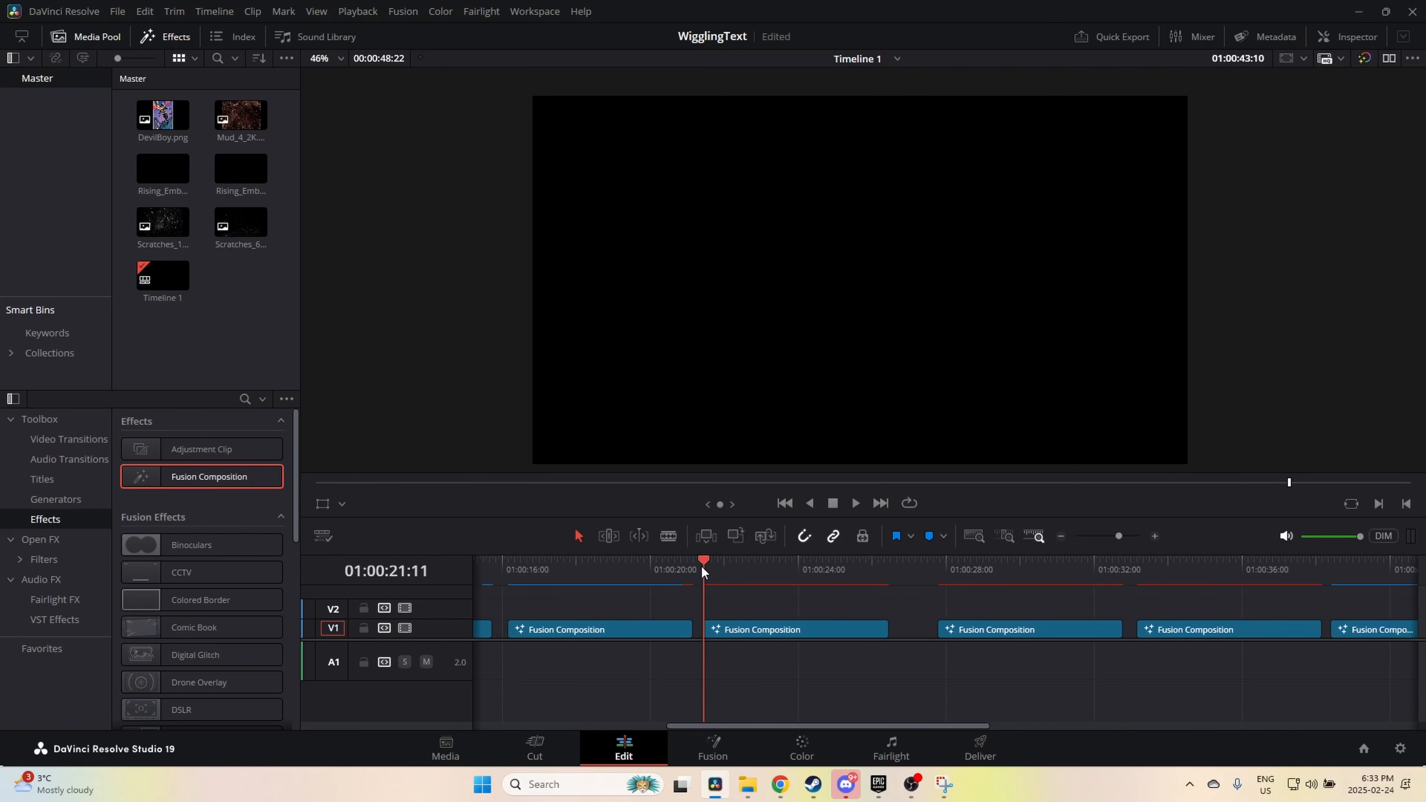
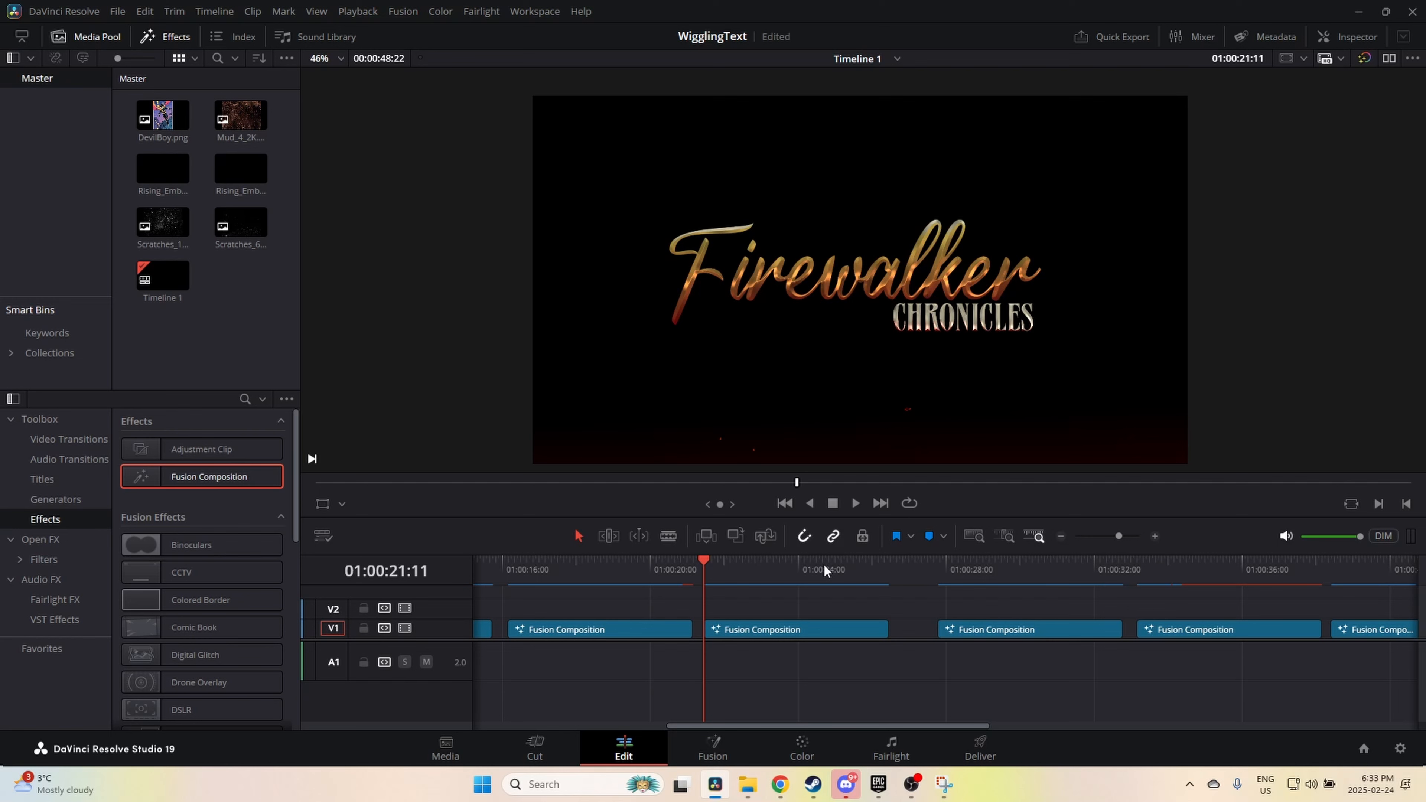
pyautogui.moveTo(908, 727); pyautogui.dragTo(939, 728)
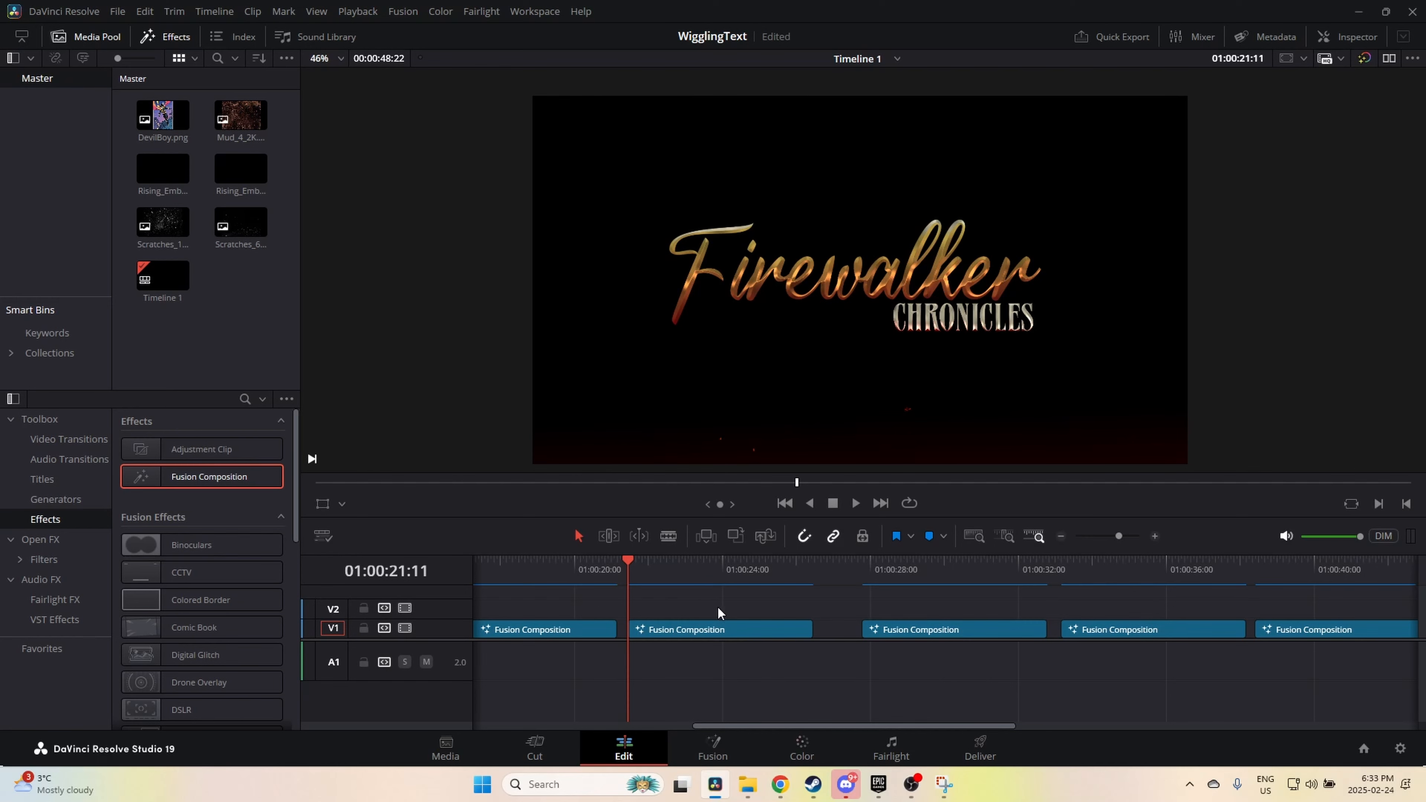
pyautogui.rightClick(717, 620)
pyautogui.click(738, 628)
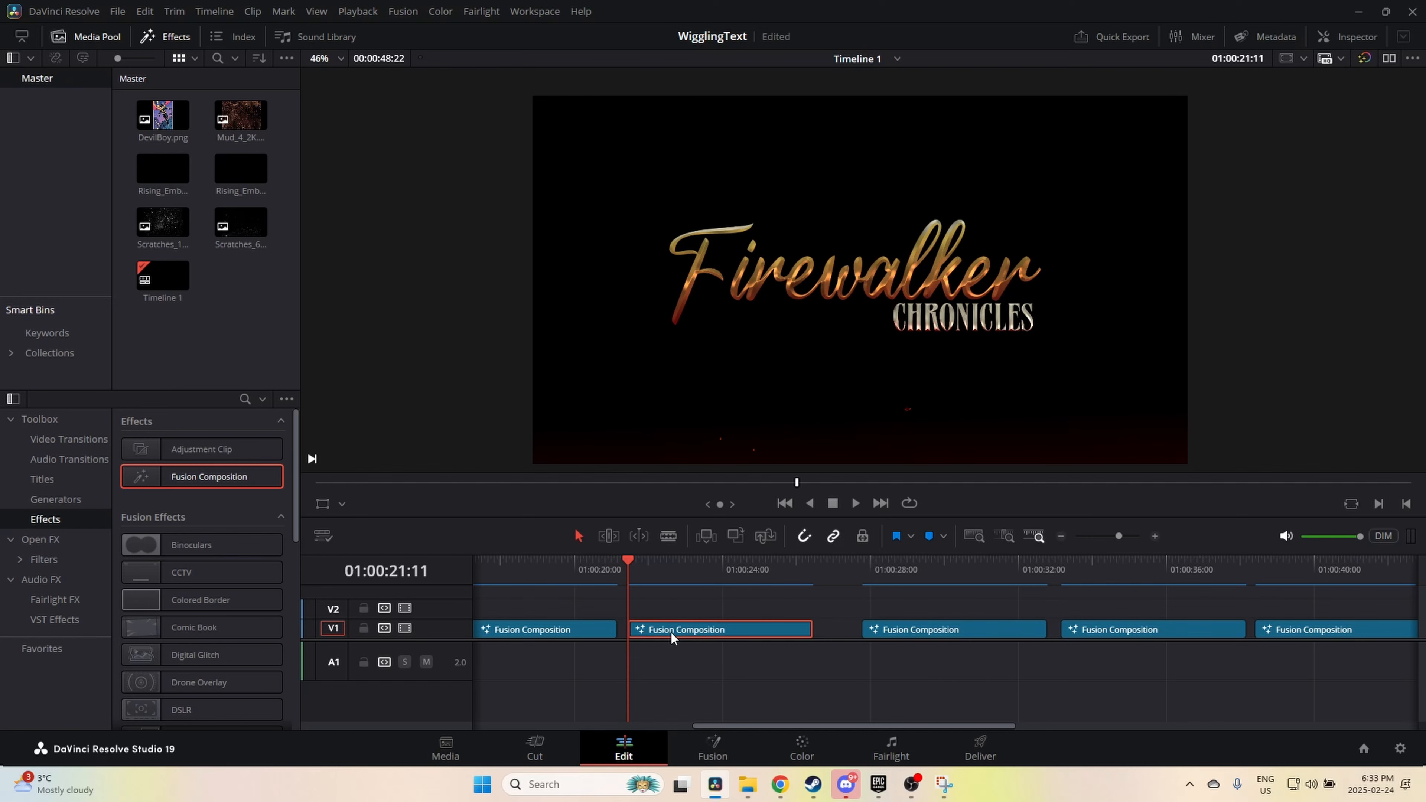
pyautogui.rightClick(674, 636)
pyautogui.click(744, 538)
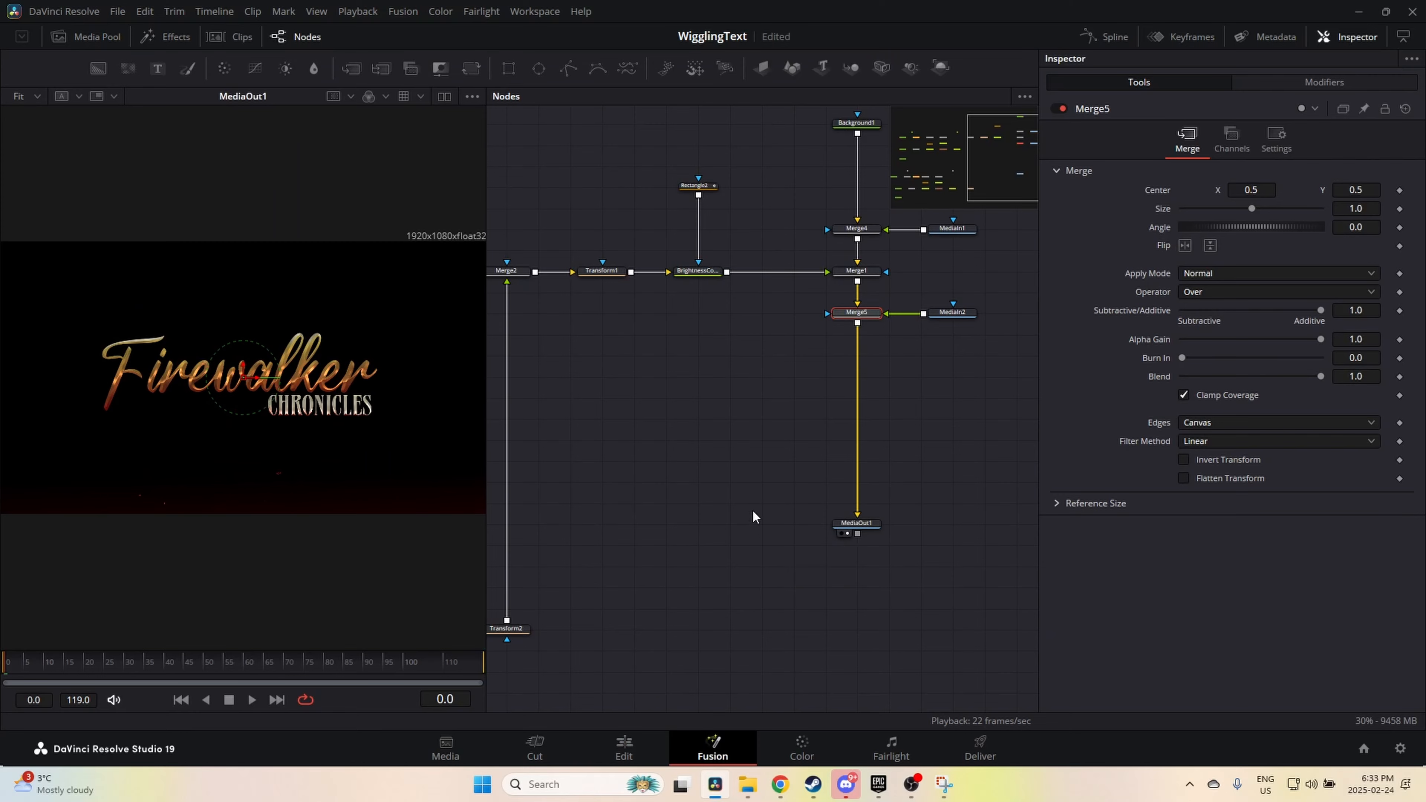
# Step: Examine the Firewalker Chronicles node tree, selecting the branch that feeds Merge2 through Transform2
pyautogui.moveTo(740, 609); pyautogui.dragTo(1151, 627)
pyautogui.scroll(-3, 902, 542)
pyautogui.moveTo(950, 556); pyautogui.dragTo(805, 466)
pyautogui.moveTo(862, 452); pyautogui.dragTo(907, 505)
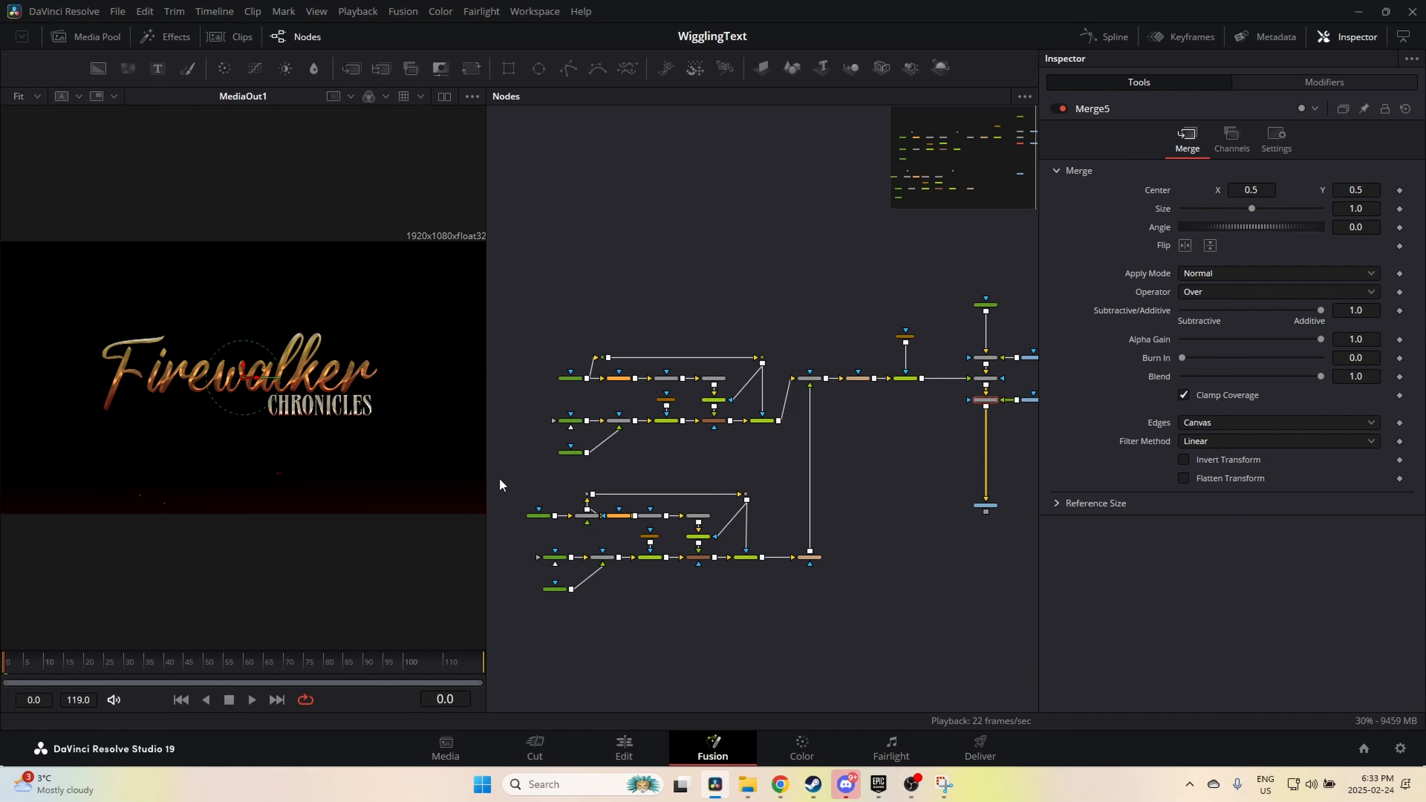
pyautogui.moveTo(502, 484); pyautogui.dragTo(904, 619)
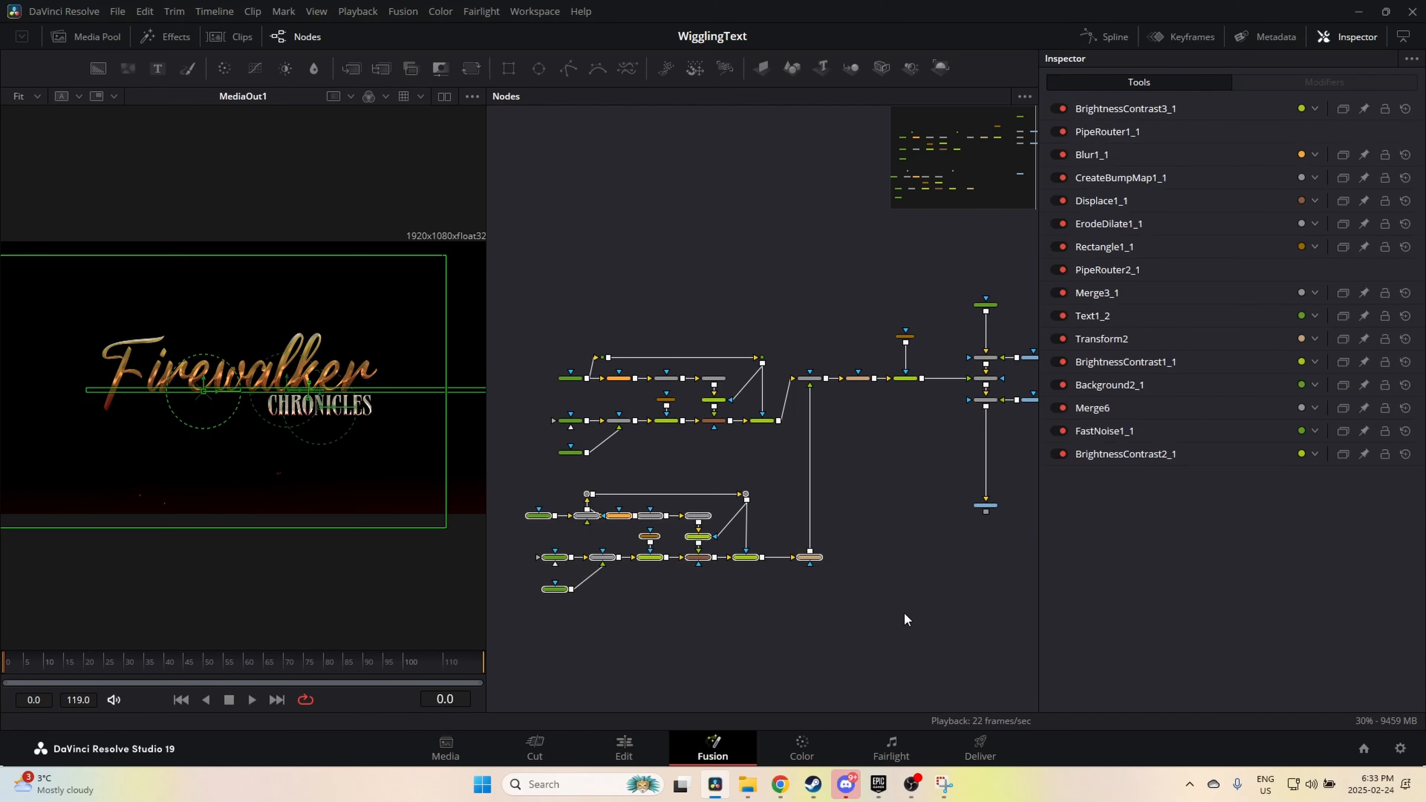
# Step: Disable and re-enable Transform2 and Merge2 in turn to compare their effect on the Chronicles subtitle
pyautogui.click(819, 559)
pyautogui.hotkey('ctrl', 'p')
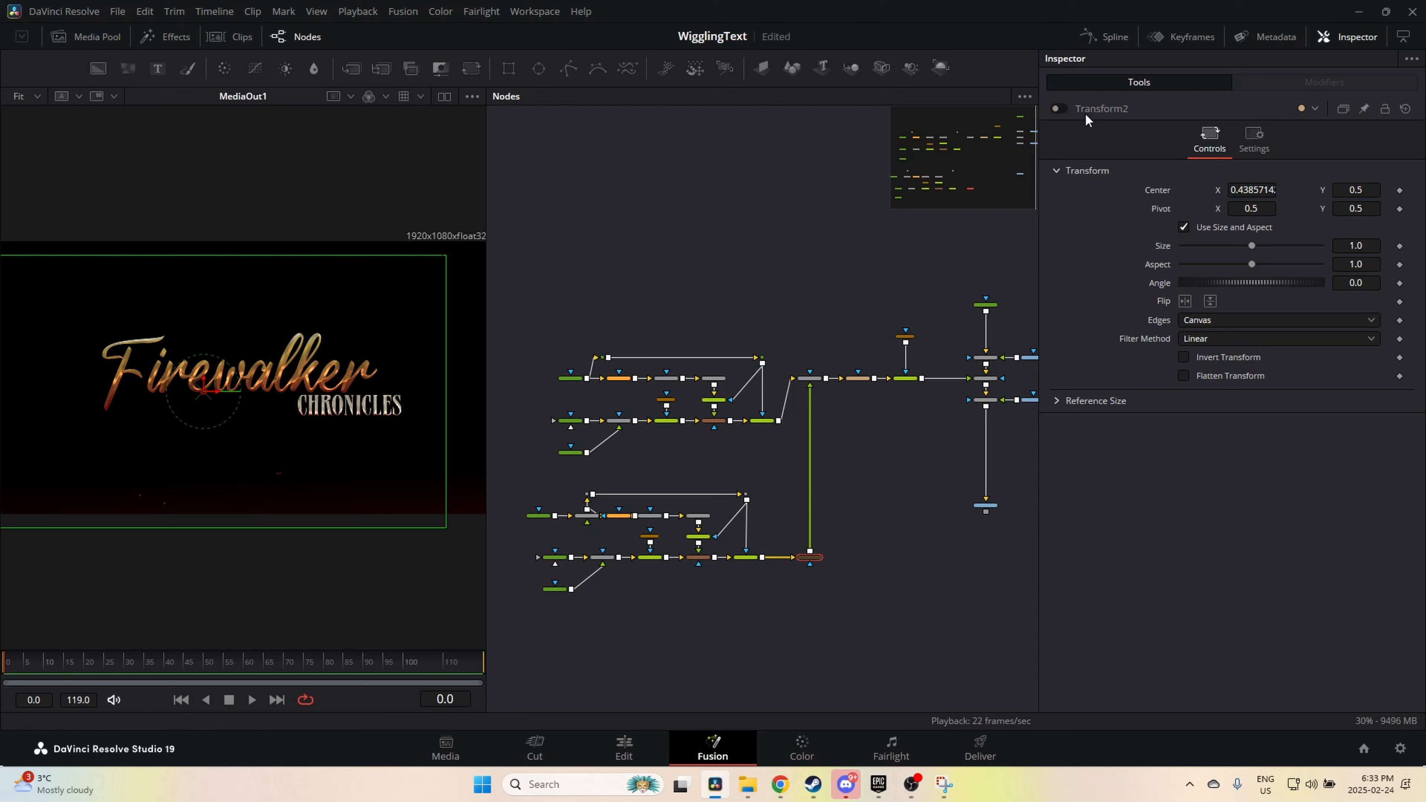
pyautogui.click(1059, 109)
pyautogui.click(810, 378)
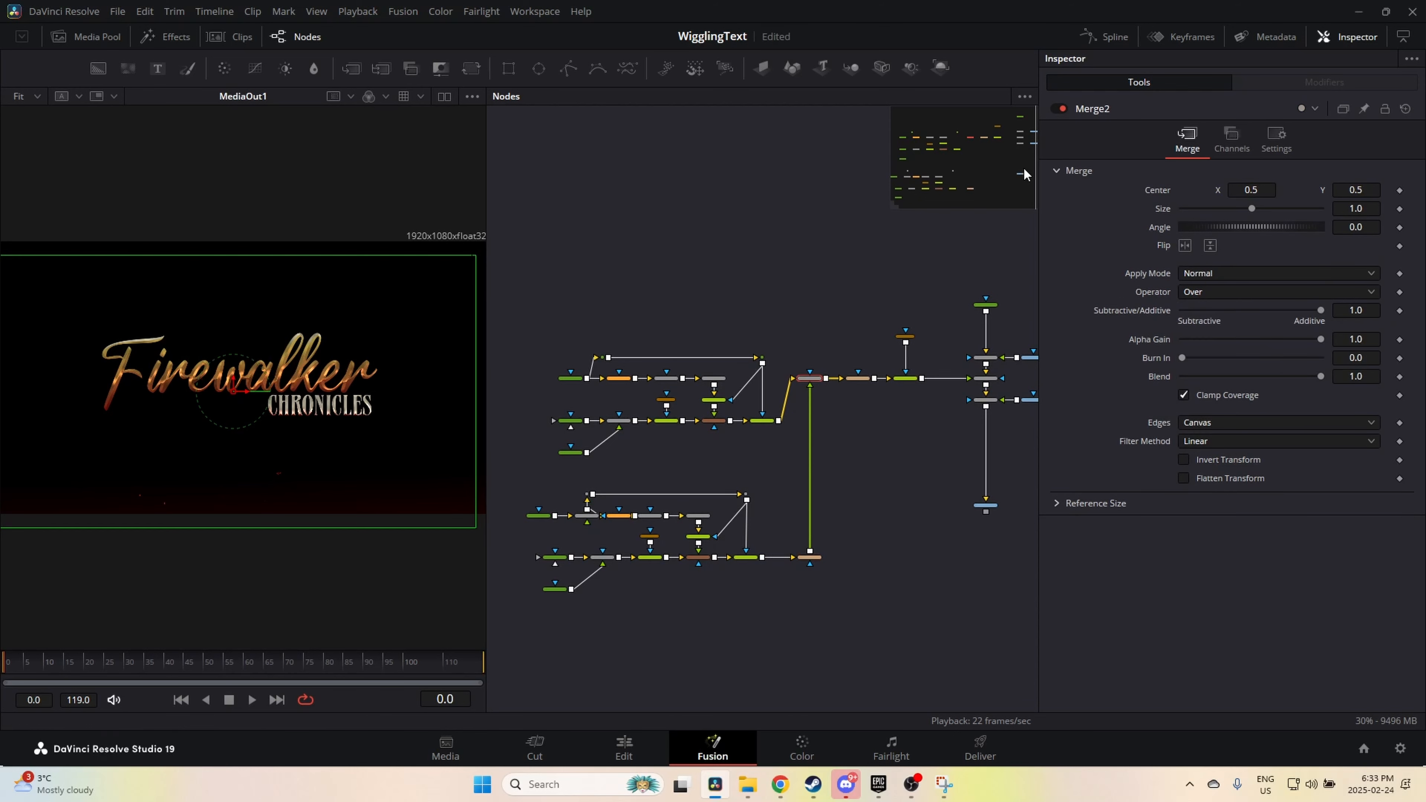
pyautogui.click(1059, 108)
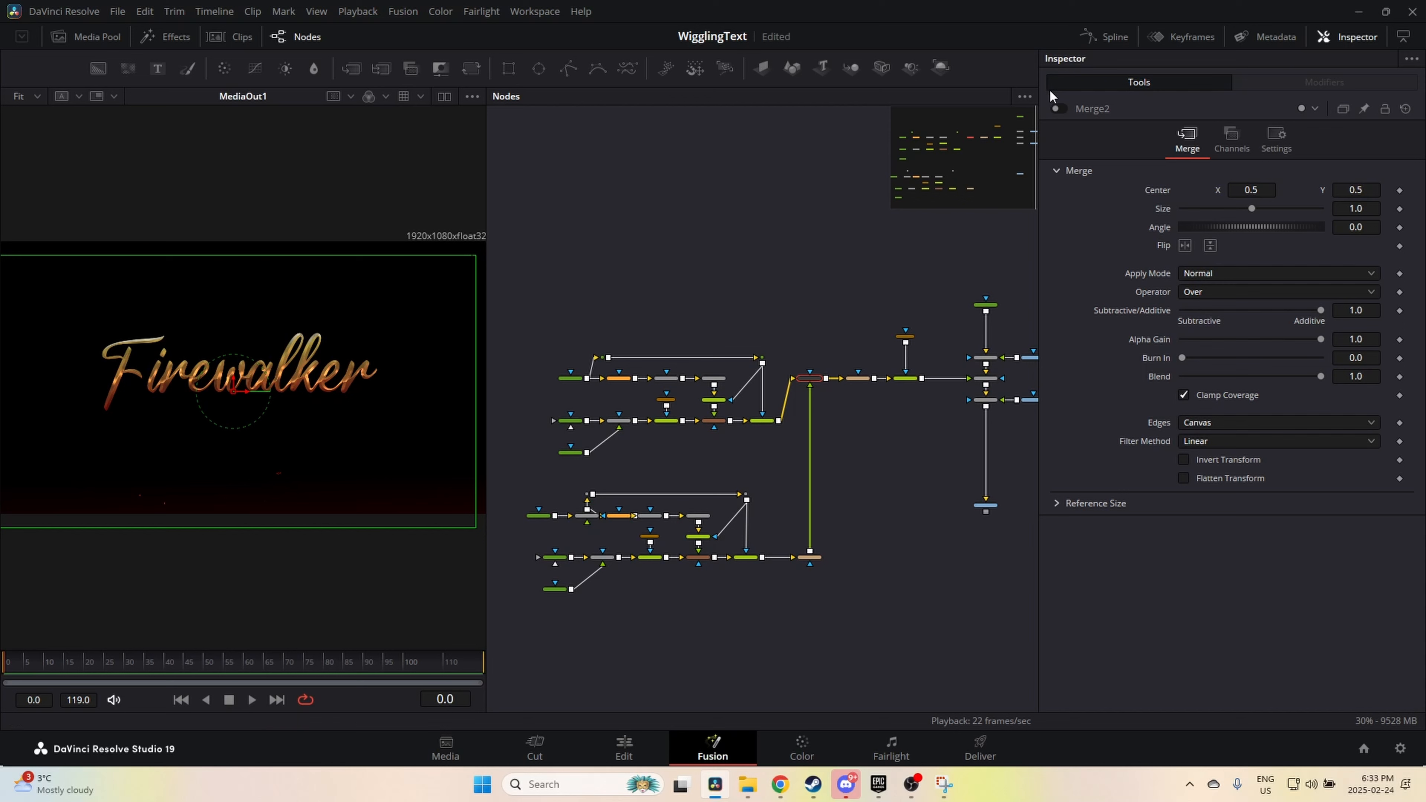
pyautogui.click(1060, 108)
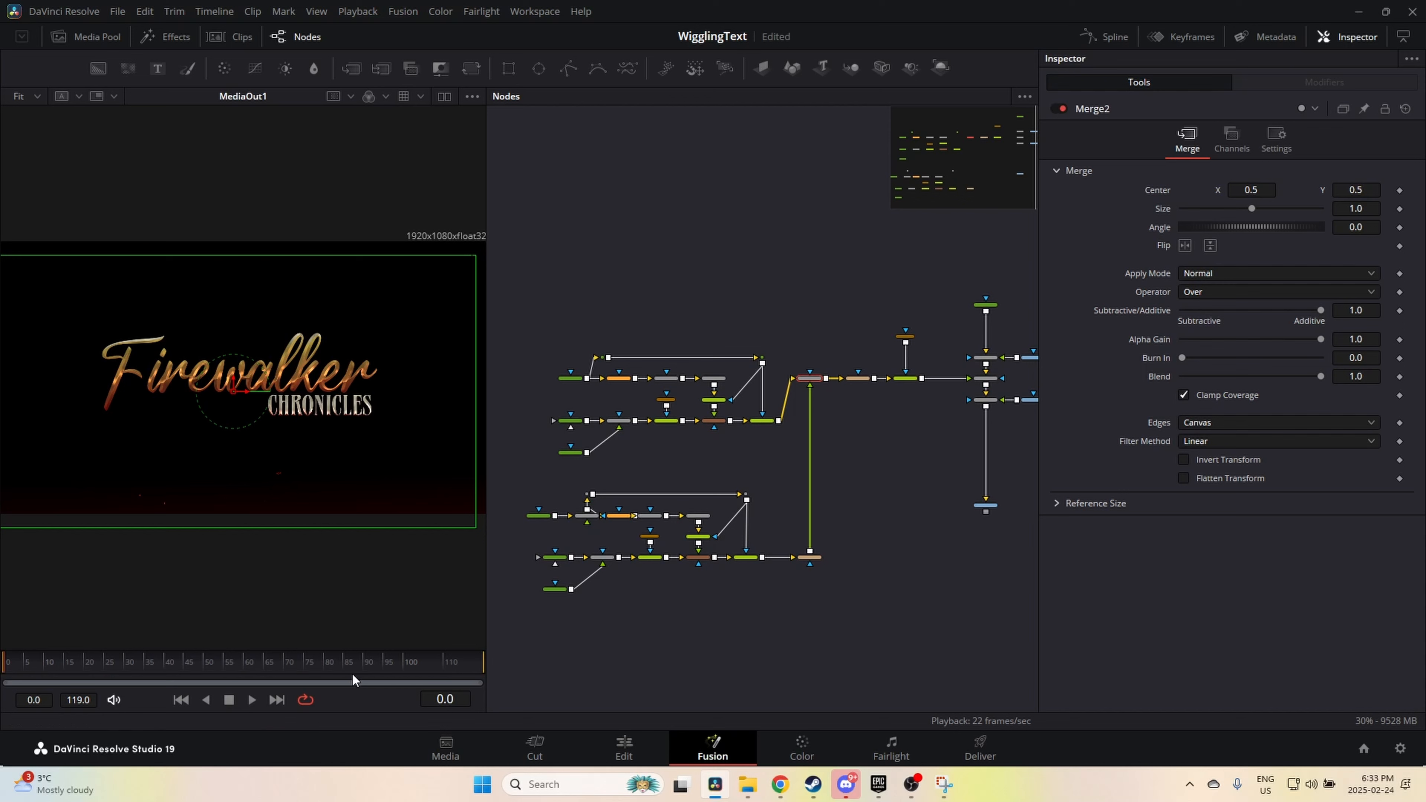
pyautogui.moveTo(899, 636); pyautogui.dragTo(833, 641)
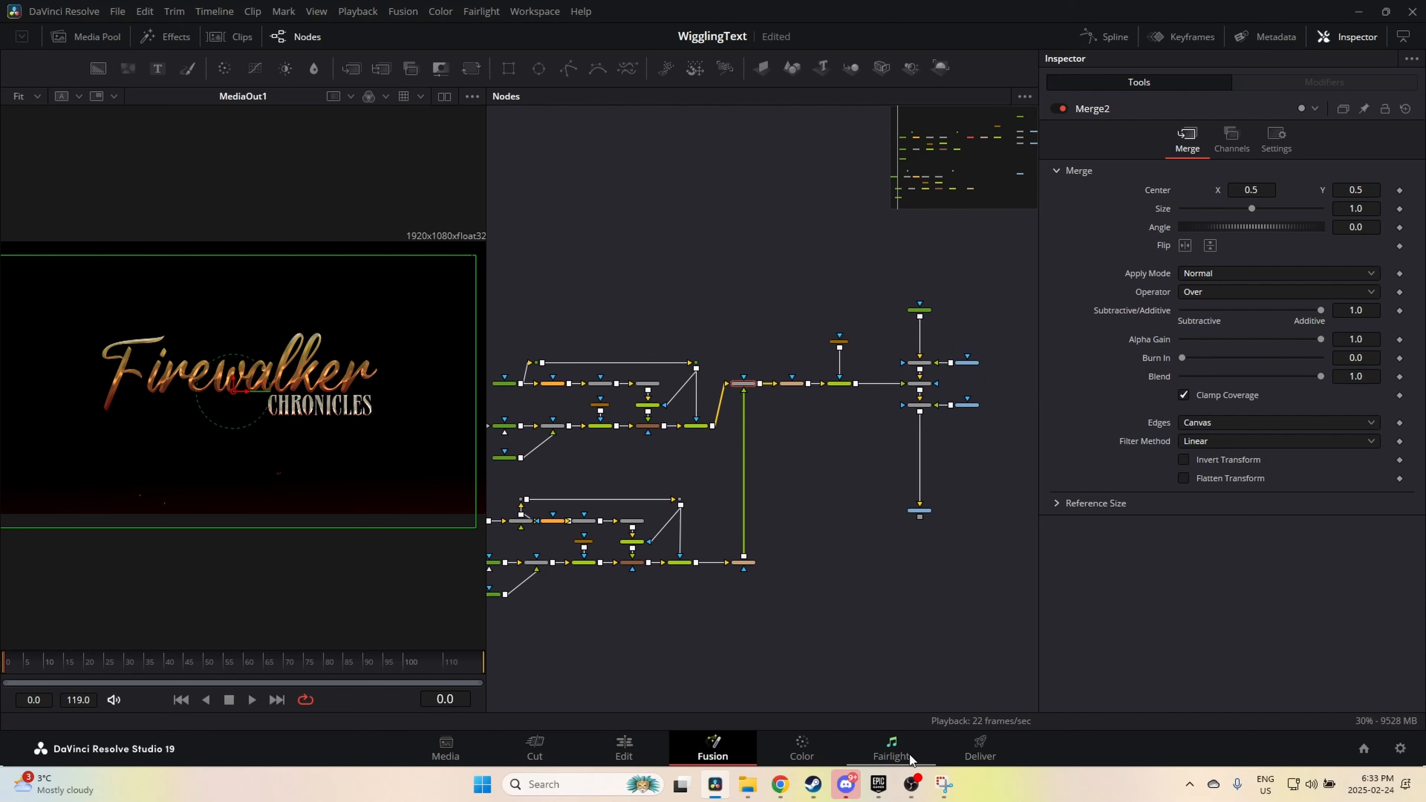
# Step: Return to the Edit page timeline and try inserting Rising_Embers_Mid_7_0411_2K.mov at 01:00:21:18, undoing the insertion
pyautogui.moveTo(206, 493); pyautogui.dragTo(171, 467)
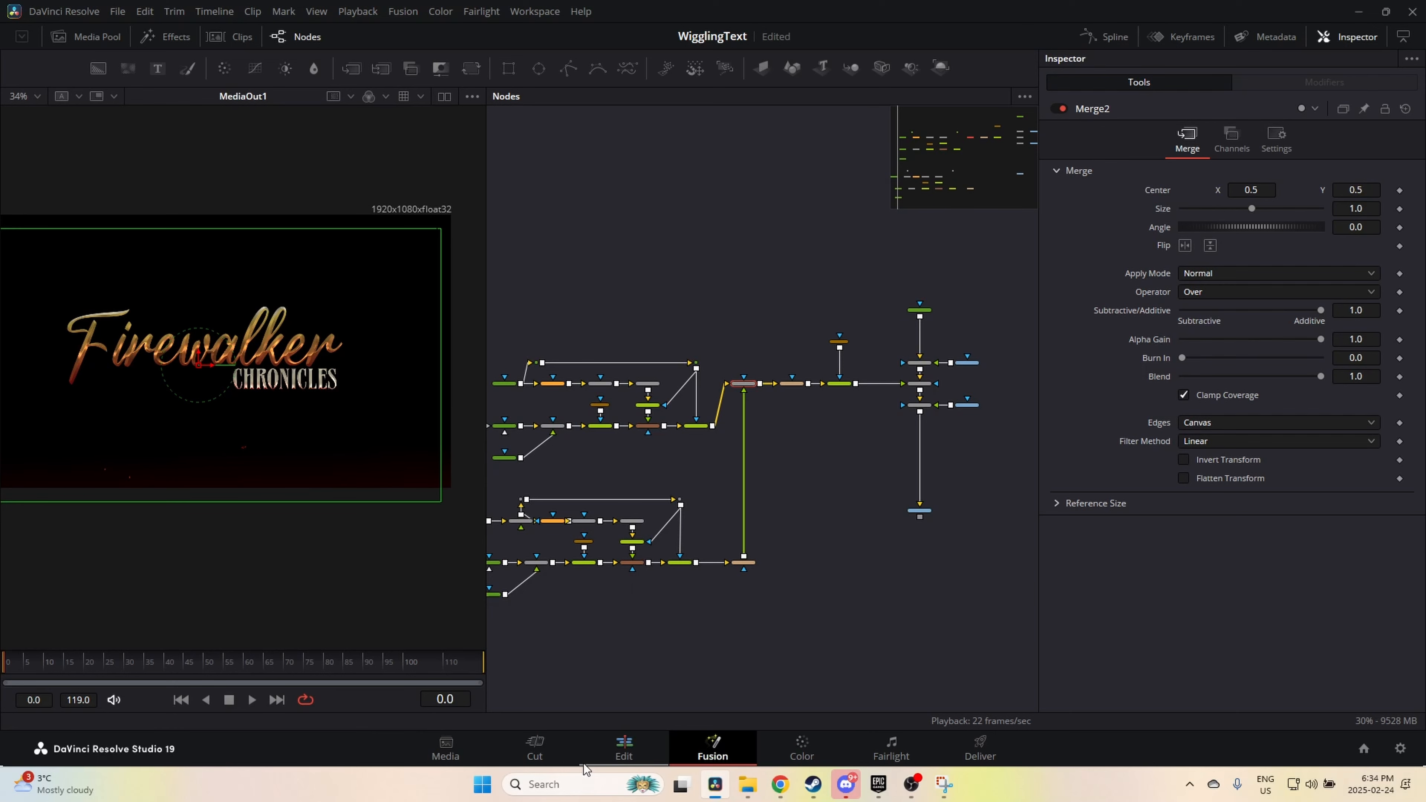
pyautogui.click(637, 752)
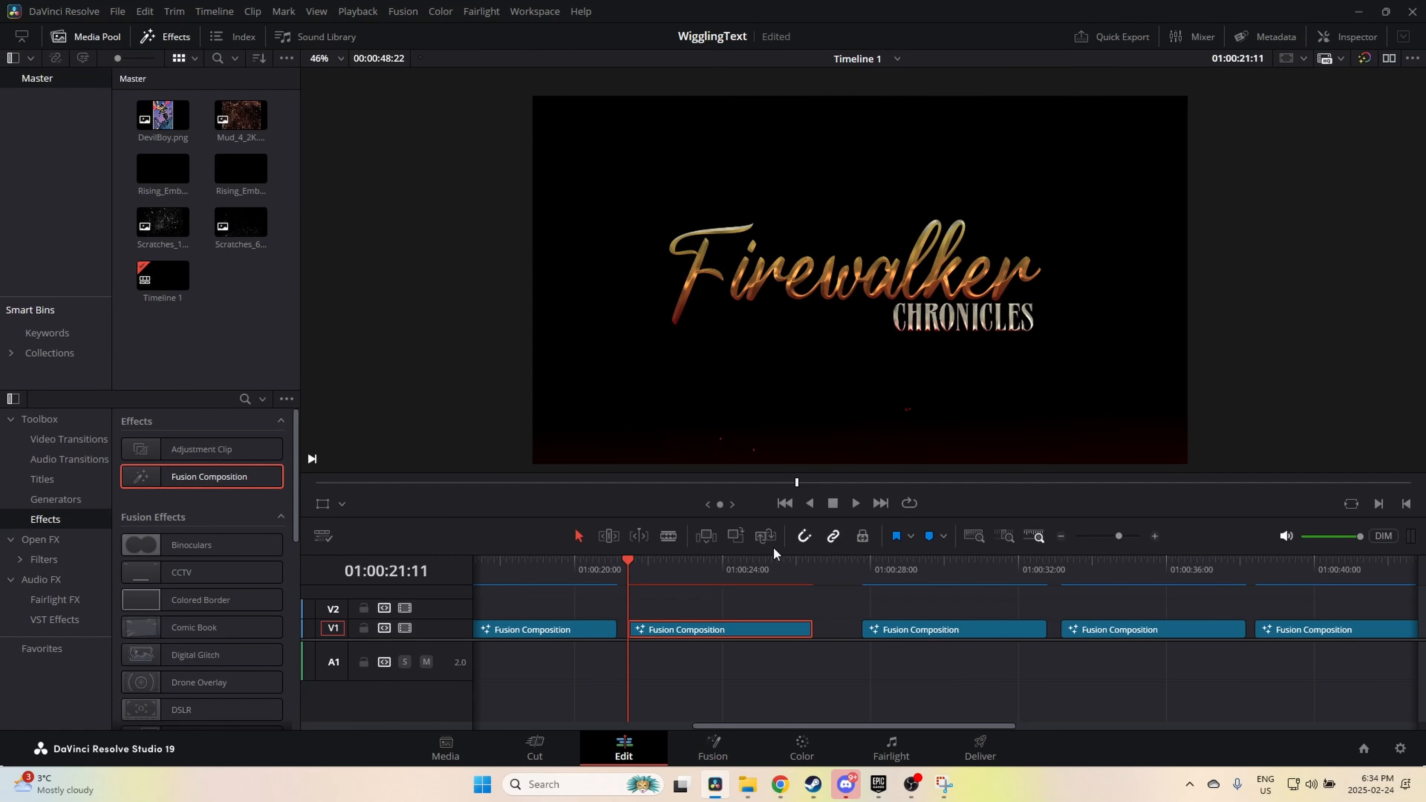
pyautogui.moveTo(631, 564)
pyautogui.mouseDown()
pyautogui.moveTo(947, 564)
pyautogui.moveTo(640, 564)
pyautogui.mouseUp()
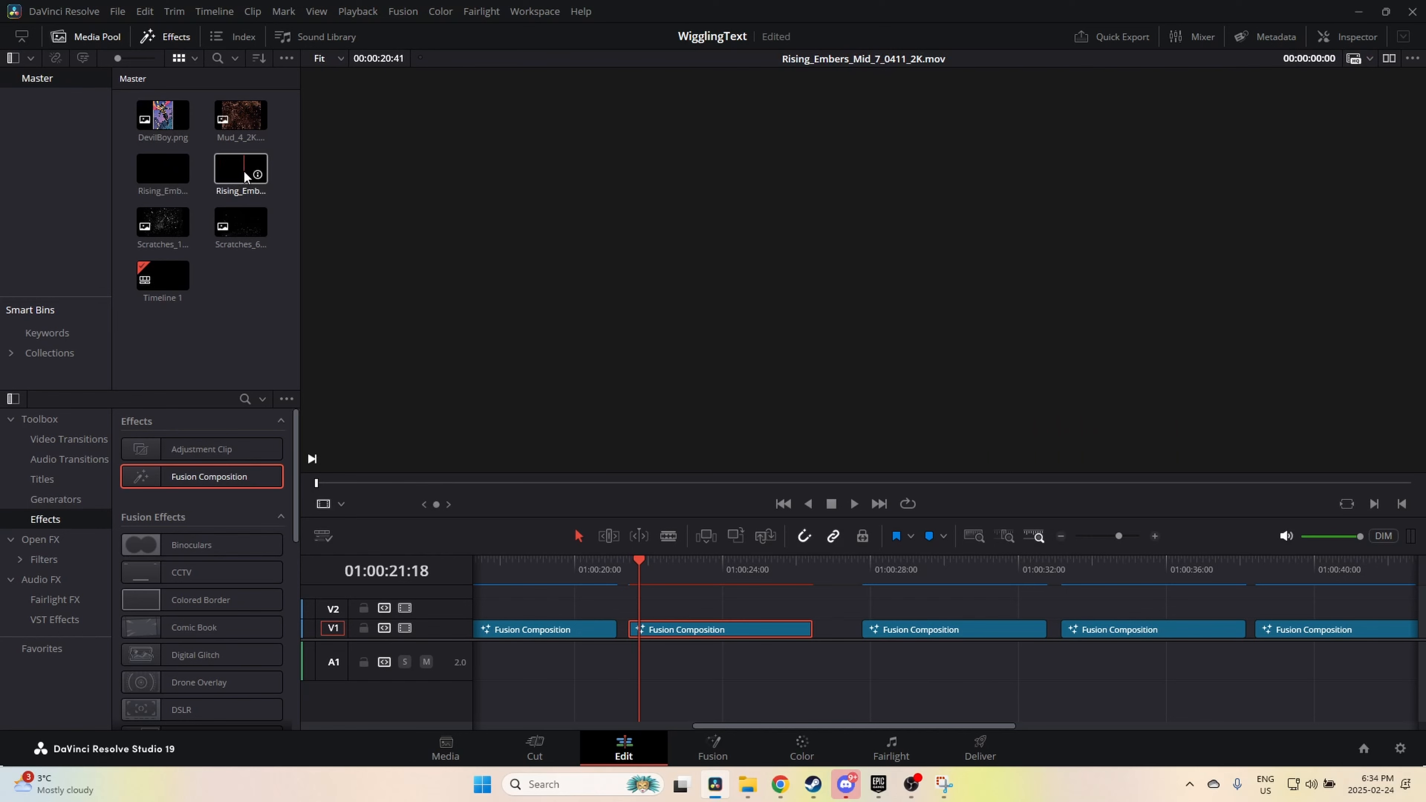
pyautogui.moveTo(245, 176); pyautogui.dragTo(457, 225)
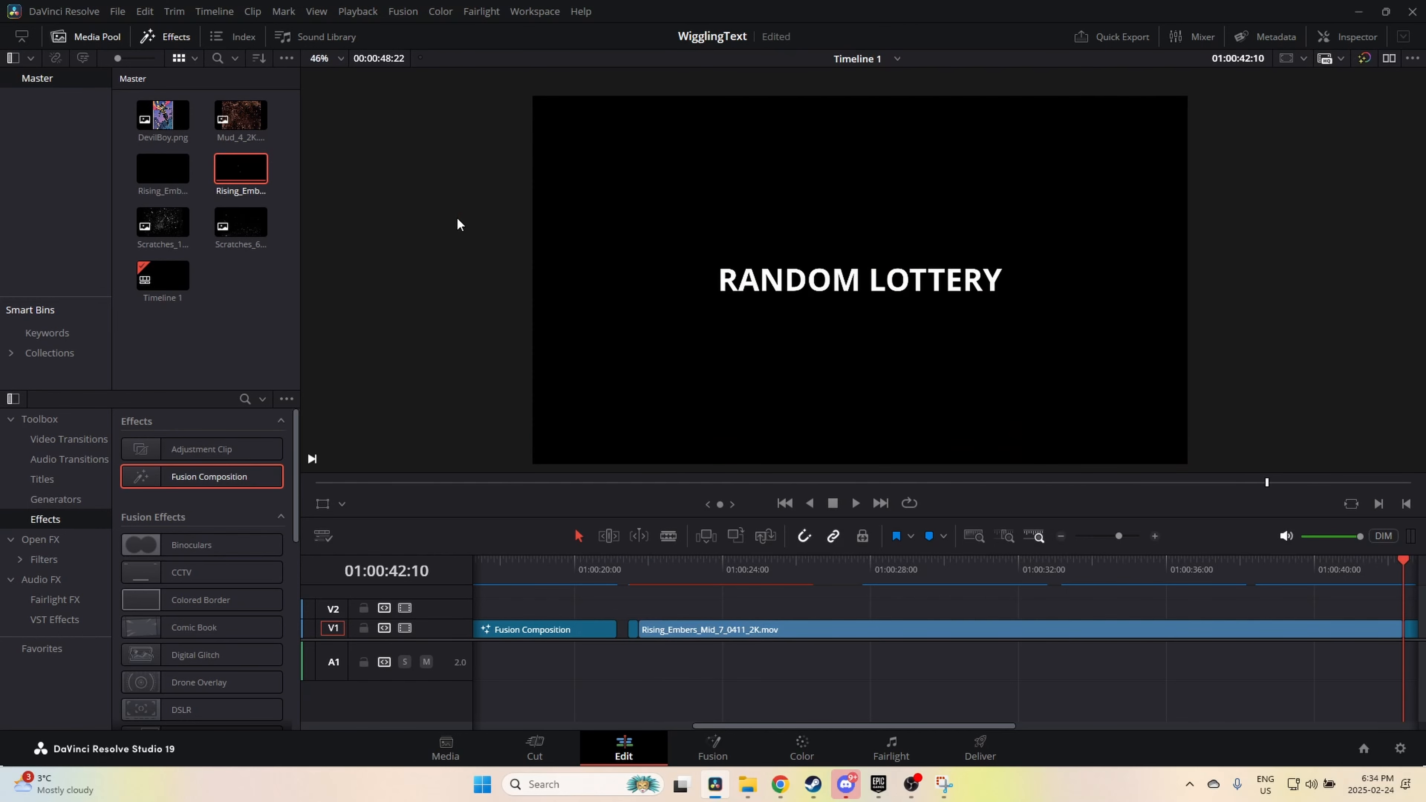
pyautogui.hotkey('ctrl', 'z')
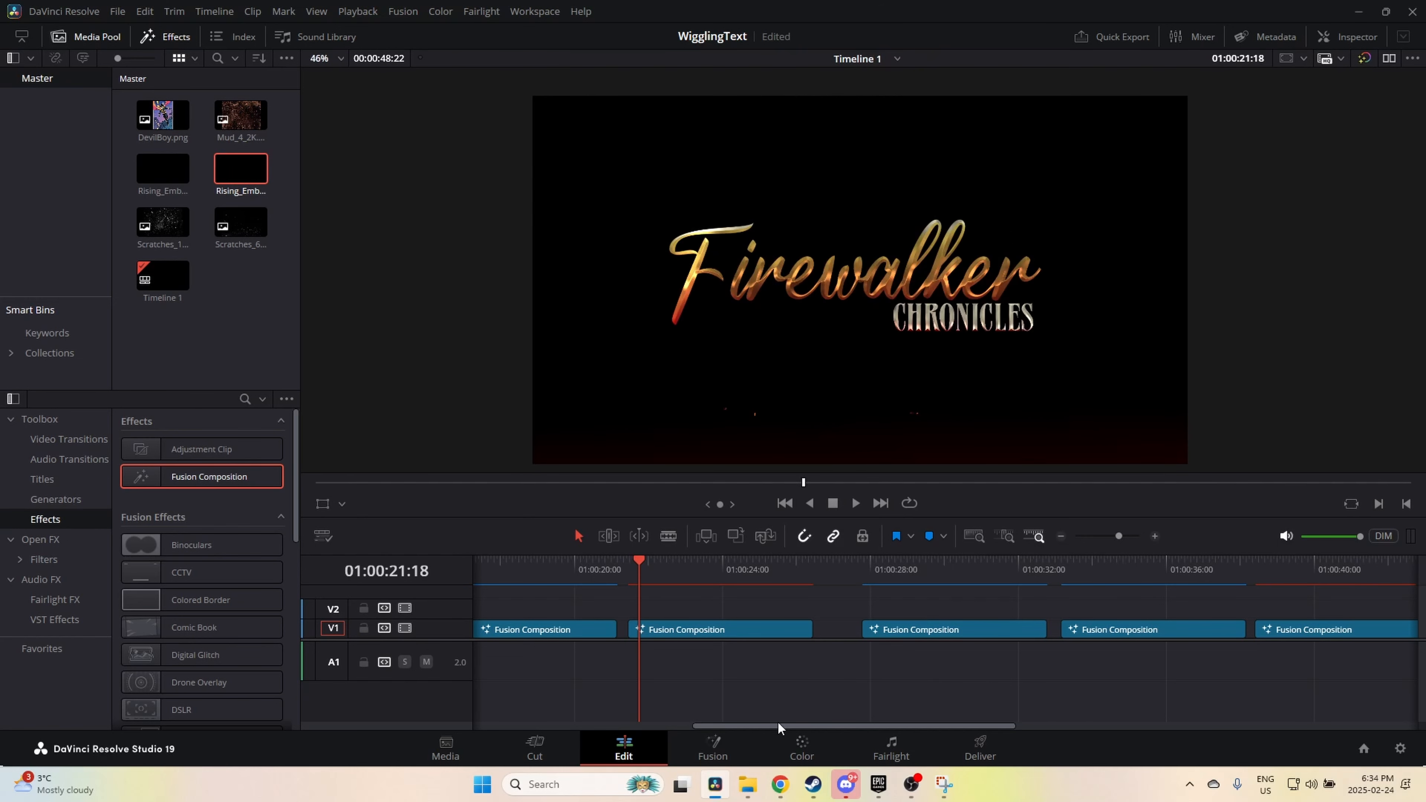
# Step: Add a new Fusion Composition on V1 after the timeline's last clip and open it in Fusion
pyautogui.moveTo(797, 729); pyautogui.dragTo(997, 715)
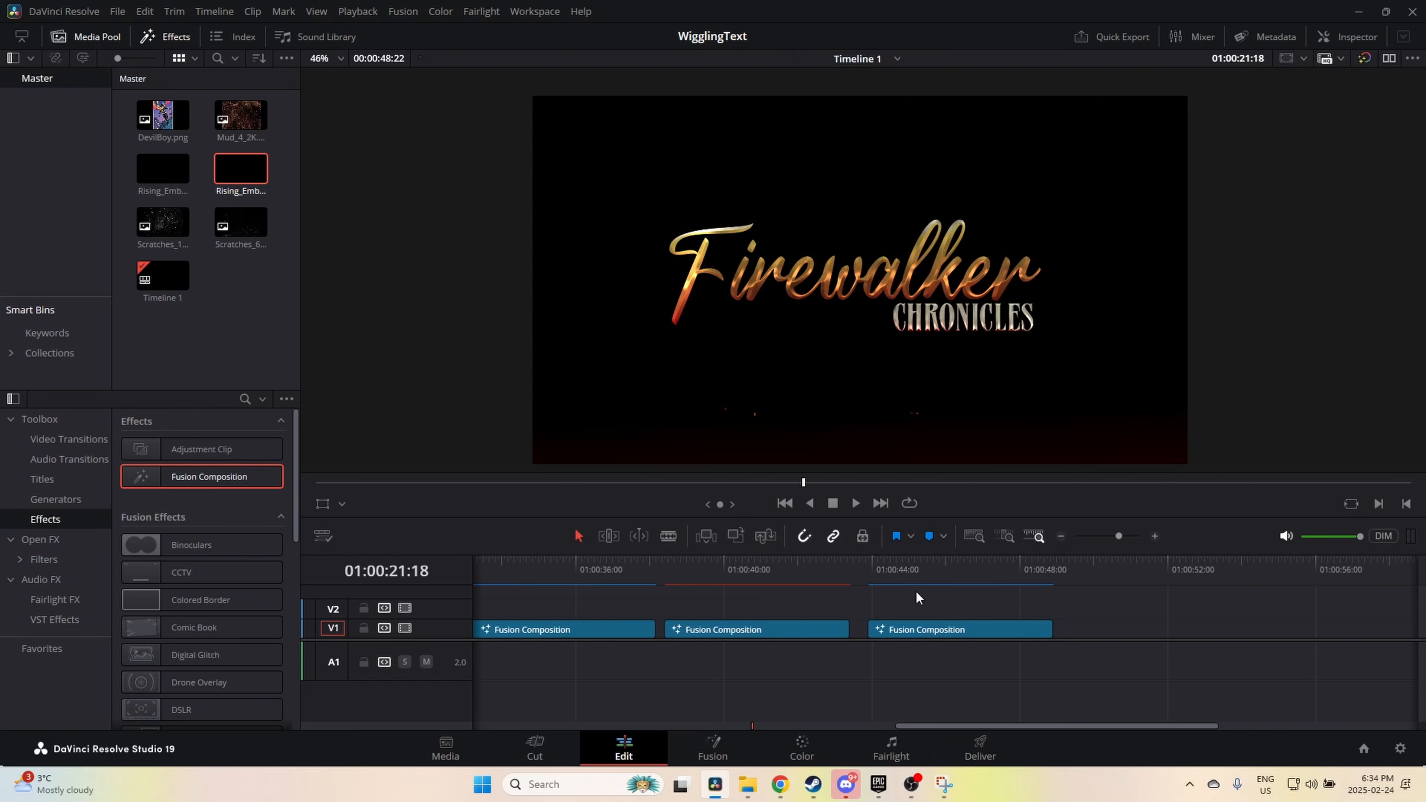
pyautogui.moveTo(887, 571)
pyautogui.mouseDown()
pyautogui.moveTo(1067, 570)
pyautogui.moveTo(888, 569)
pyautogui.mouseUp()
pyautogui.moveTo(161, 473); pyautogui.dragTo(963, 629)
pyautogui.rightClick(982, 636)
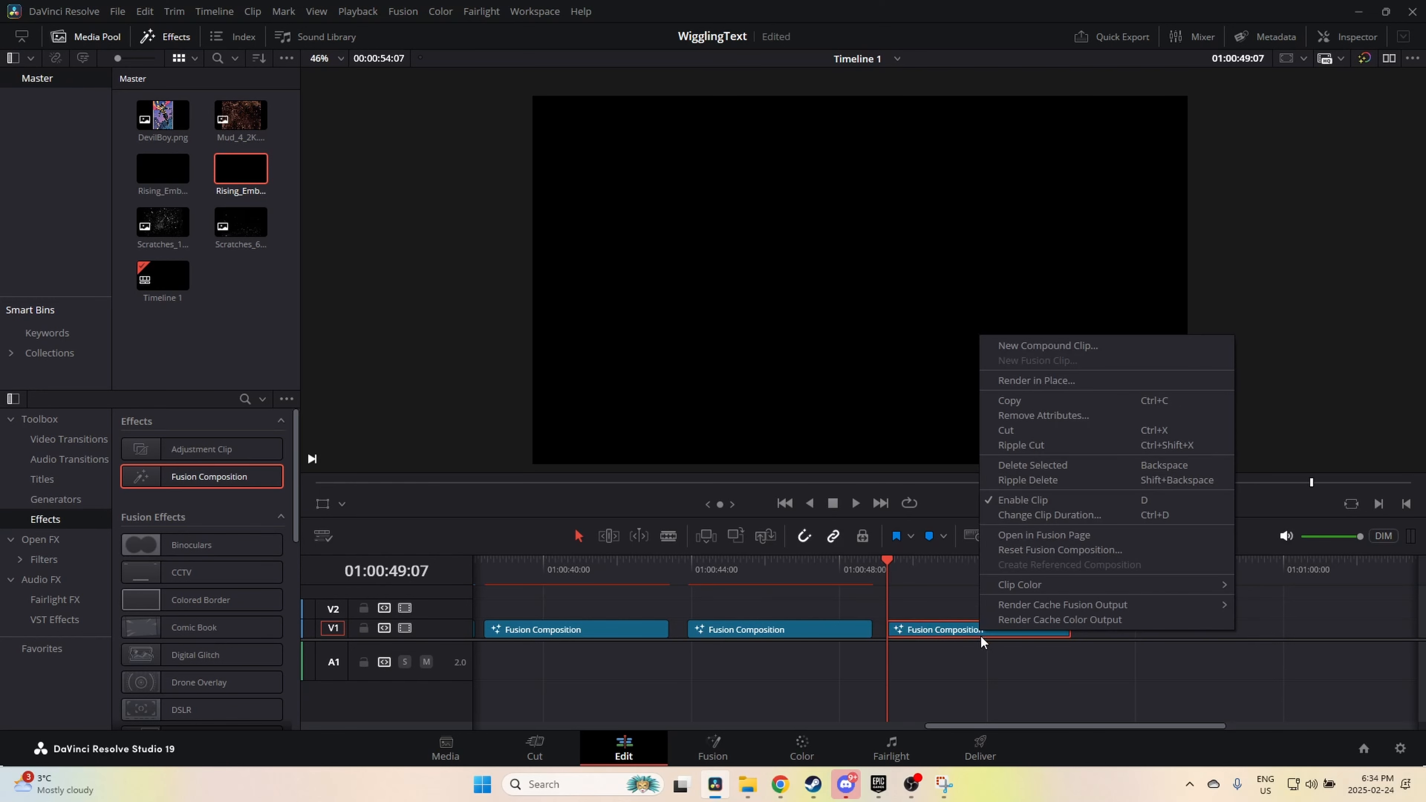
pyautogui.click(1030, 532)
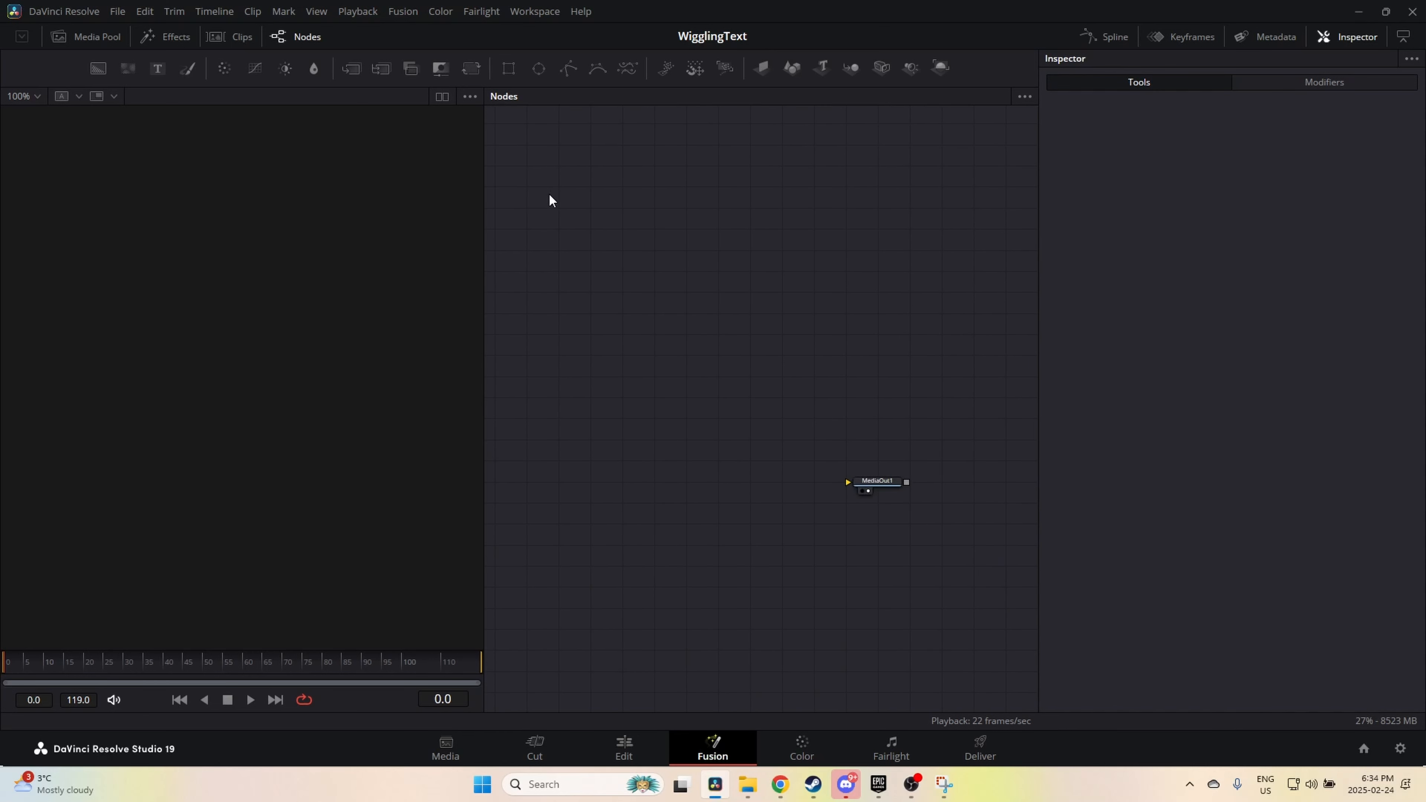
# Step: Connect a solid black Background to MediaOut1 and merge a Text node reading "Pyromancer" over it
pyautogui.moveTo(99, 68); pyautogui.dragTo(882, 483)
pyautogui.moveTo(707, 315); pyautogui.dragTo(738, 391)
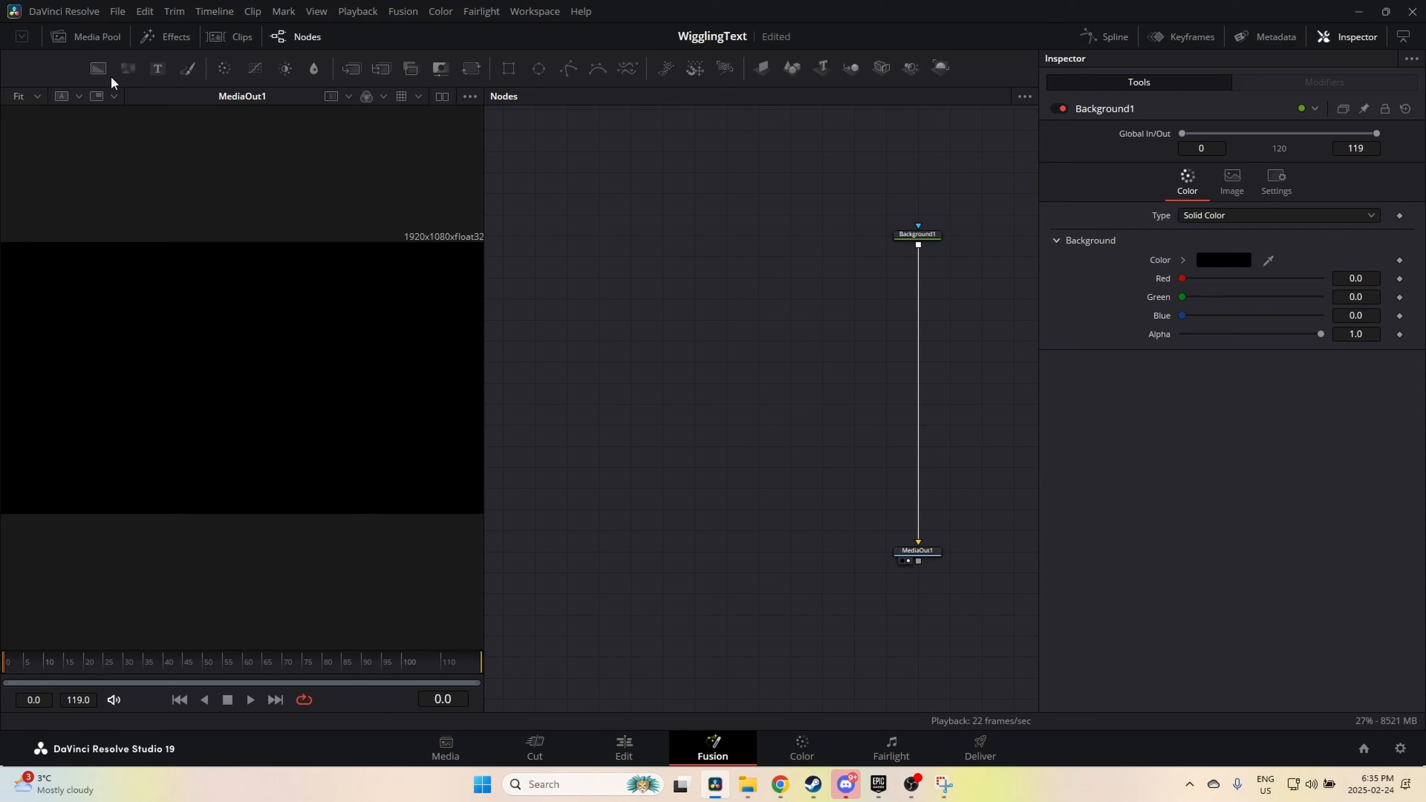
pyautogui.moveTo(157, 68); pyautogui.dragTo(920, 247)
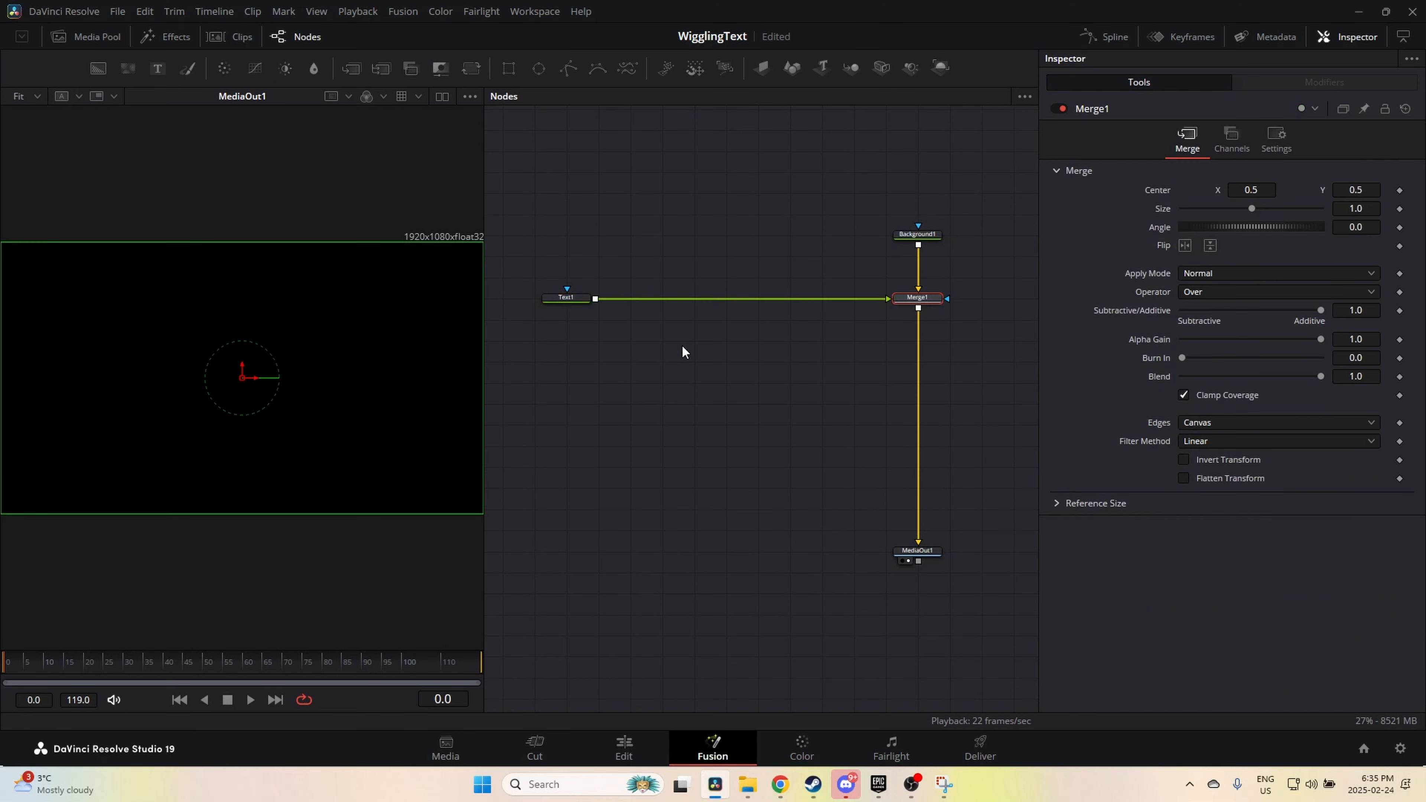
pyautogui.click(566, 299)
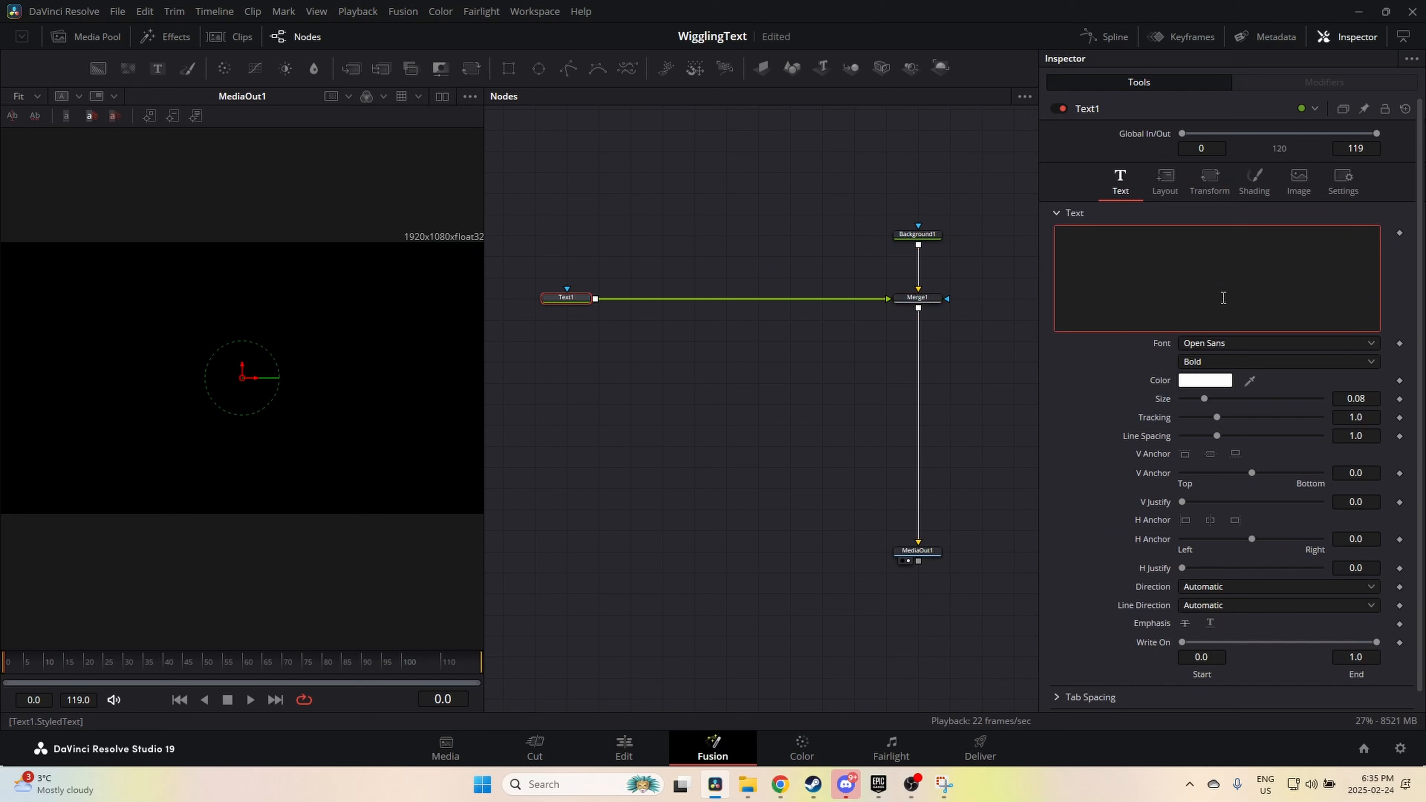
pyautogui.write('Pyroman')
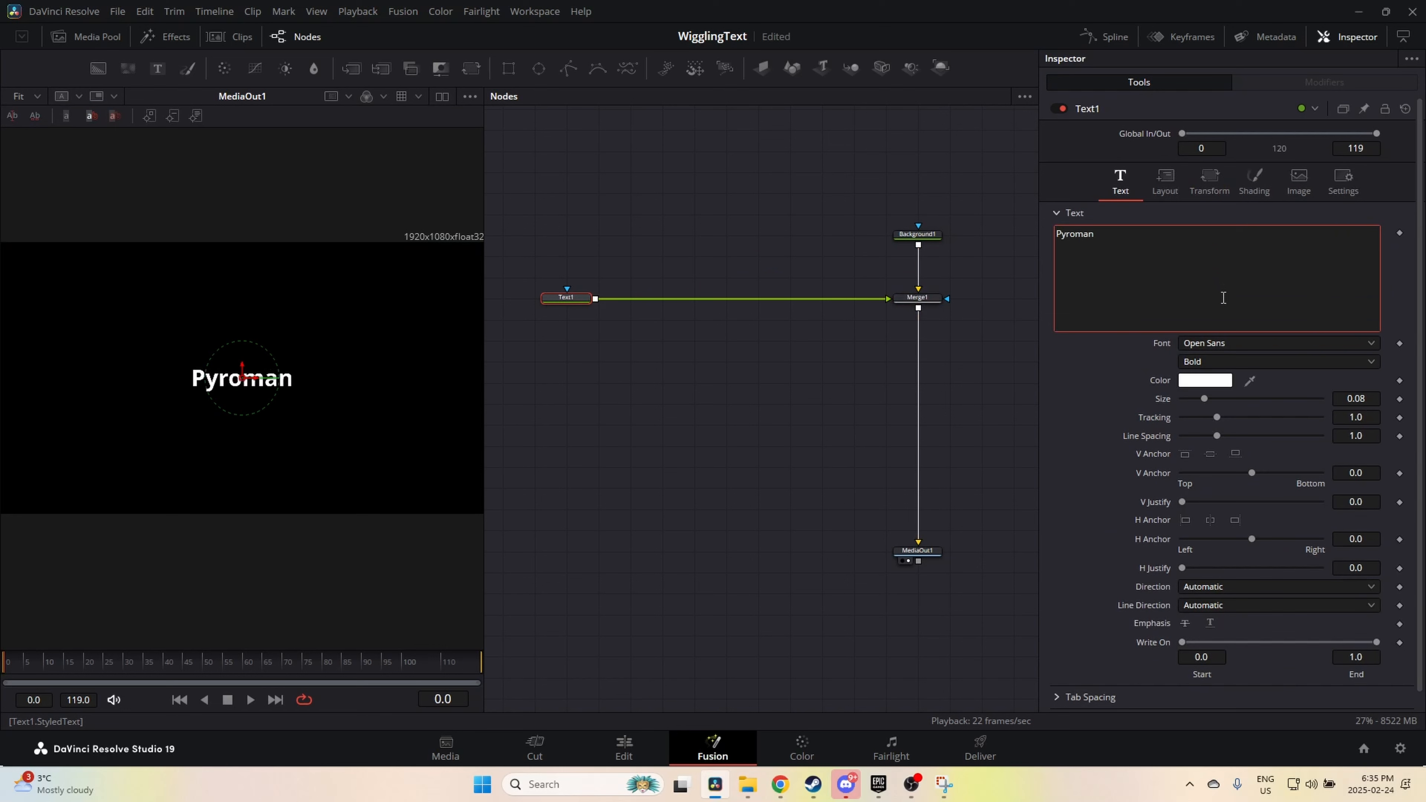
pyautogui.write('cer')
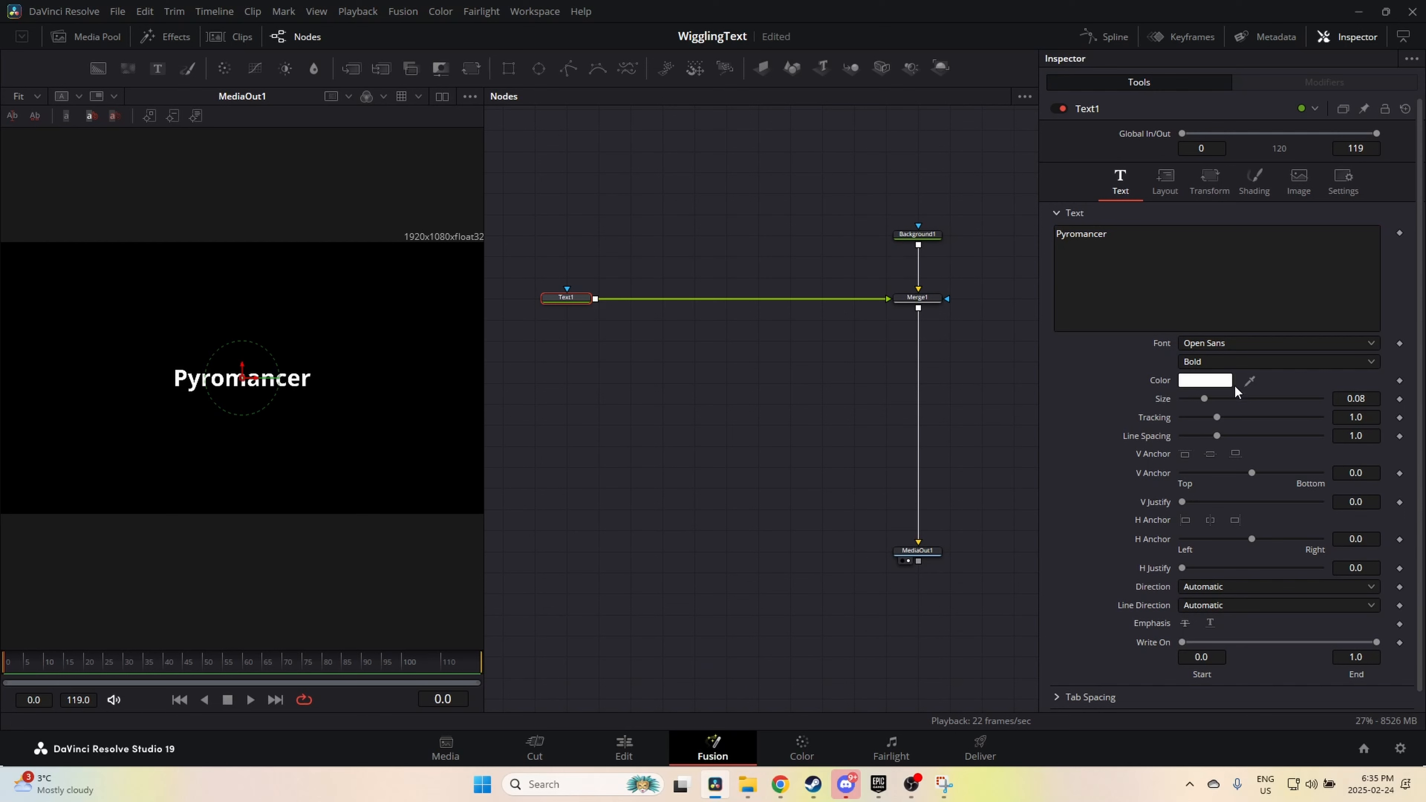
# Step: Set the Pyromancer title's font to The Wild Breath of Zelda, Regular, and enlarge its size to 0.2273
pyautogui.click(1241, 343)
pyautogui.moveTo(1375, 574); pyautogui.dragTo(1376, 342)
pyautogui.click(1251, 364)
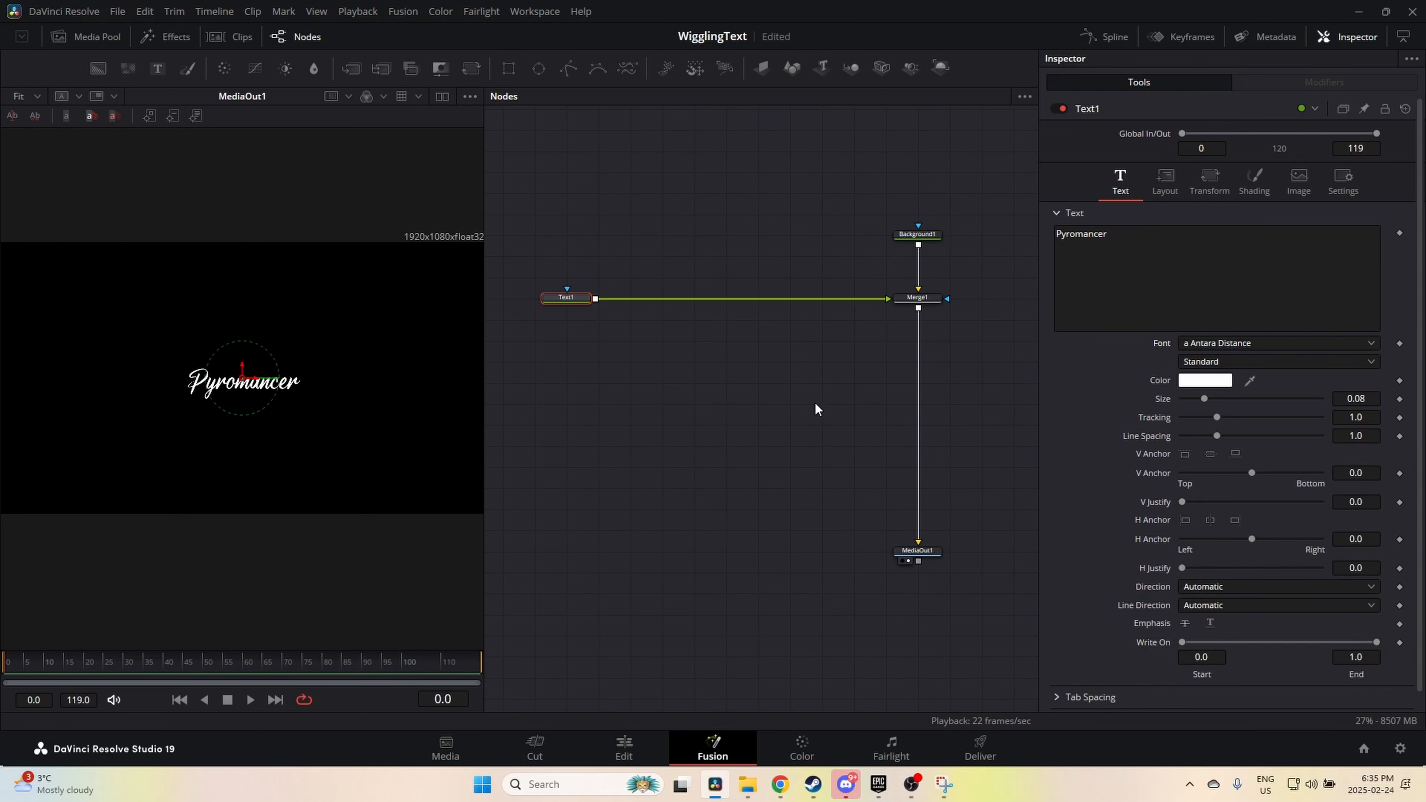
pyautogui.click(1197, 342)
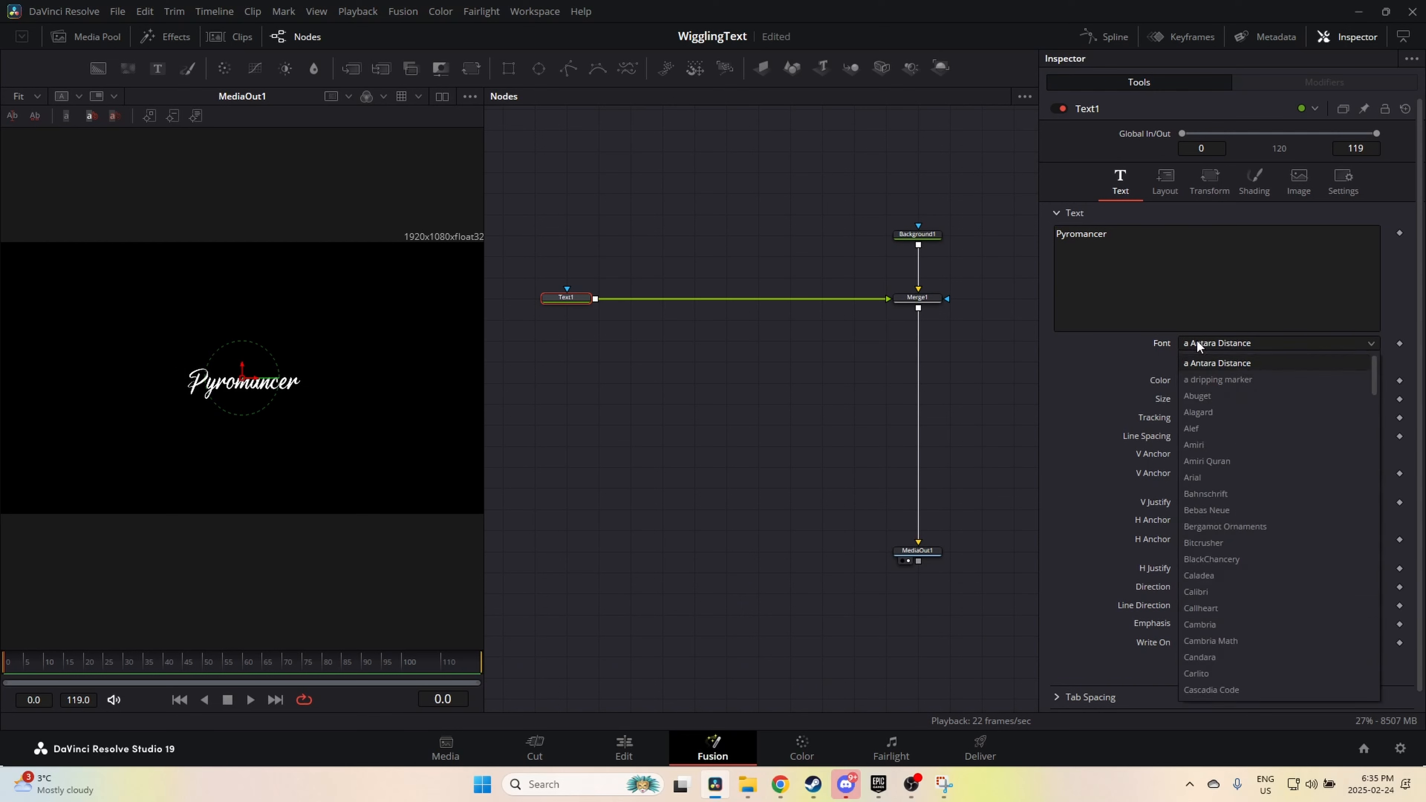
pyautogui.click(1197, 339)
pyautogui.scroll(-4, 1197, 339)
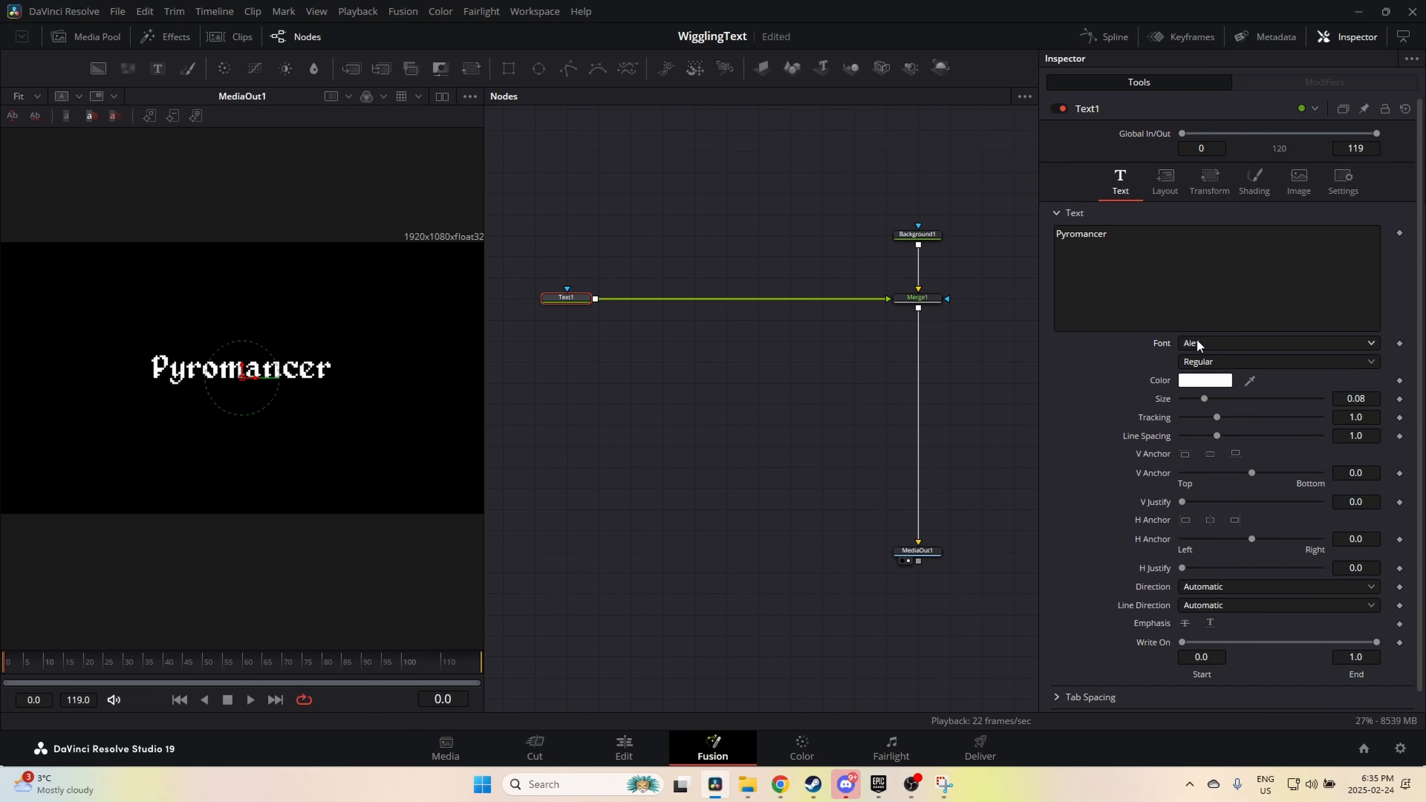
pyautogui.scroll(-8, 1197, 339)
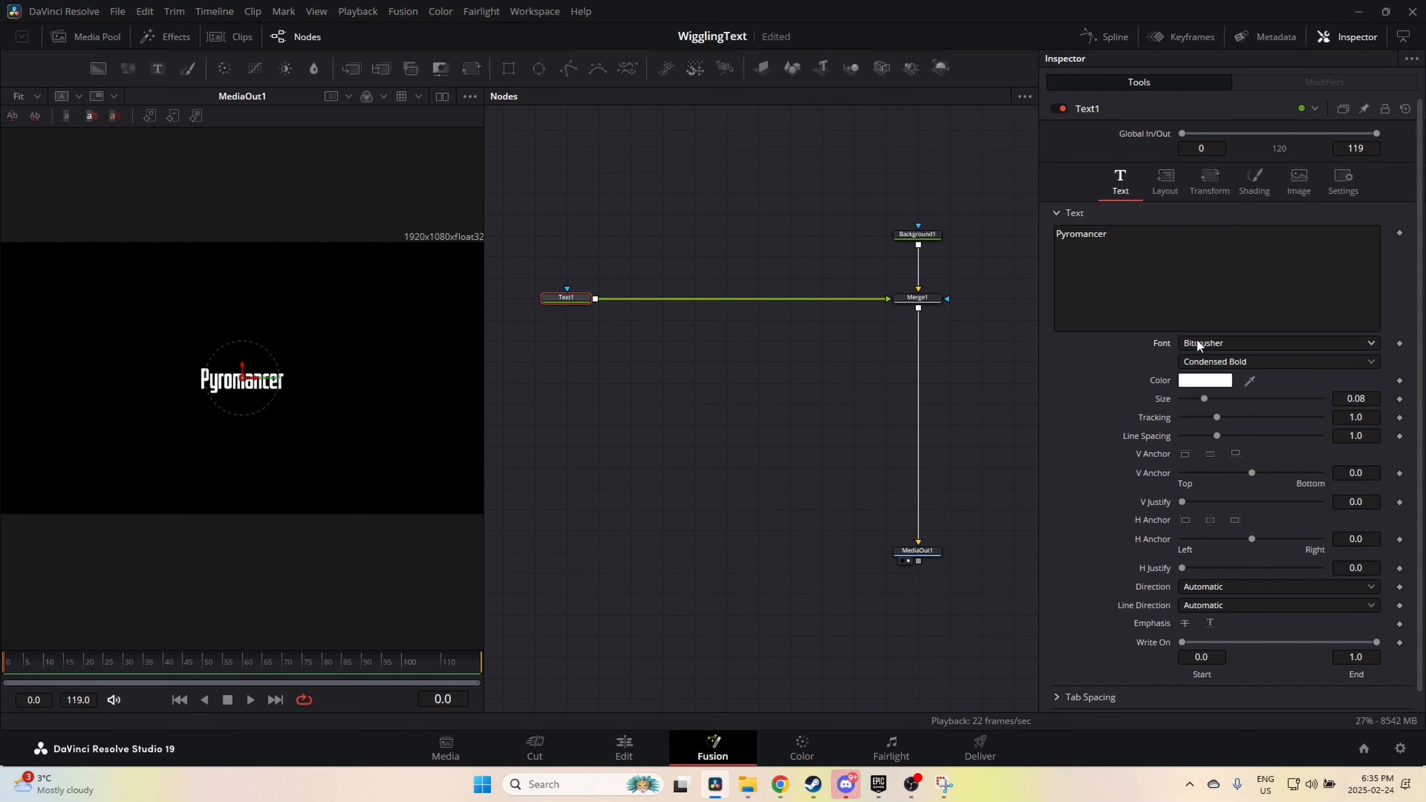
pyautogui.scroll(-2, 1197, 339)
pyautogui.scroll(-8, 1197, 338)
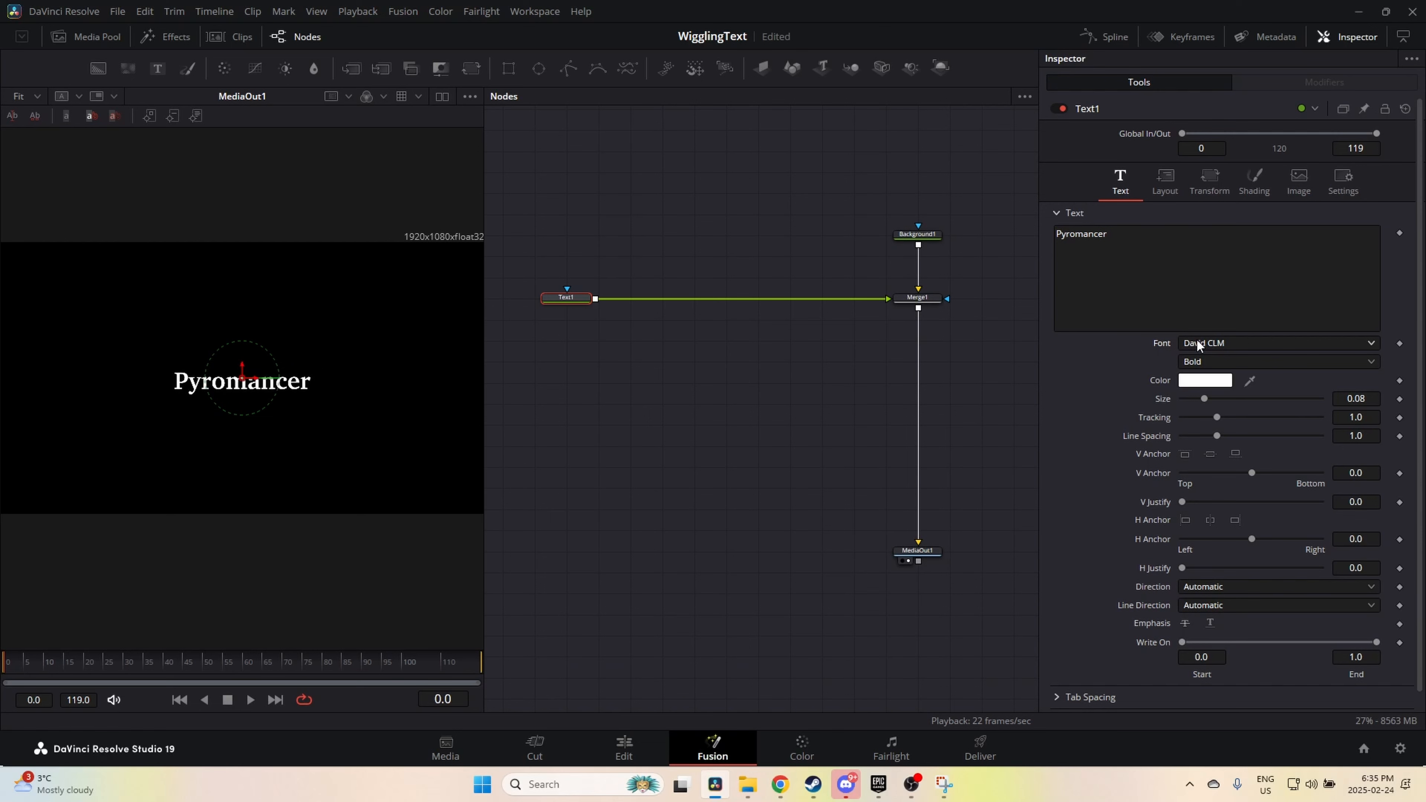
pyautogui.scroll(-7, 1197, 339)
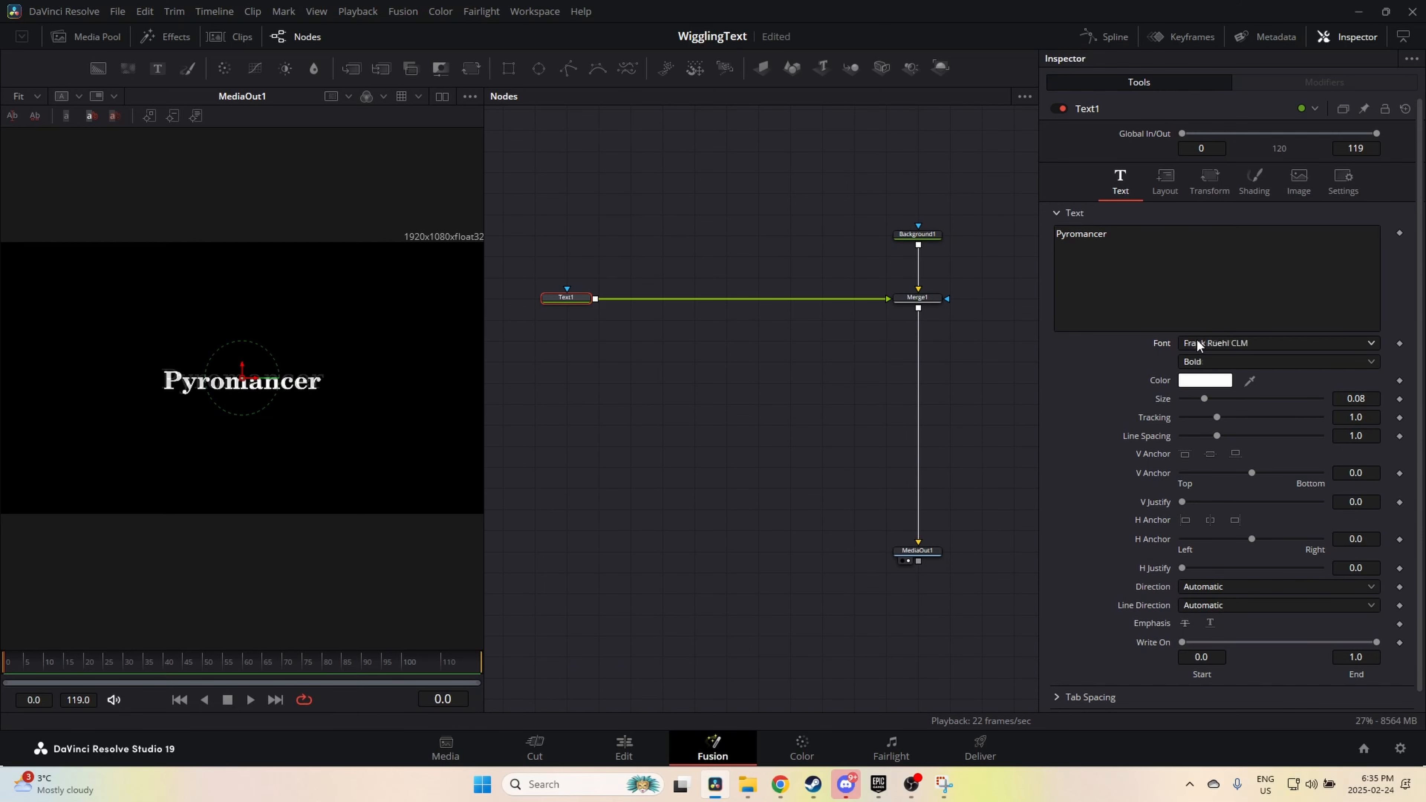
pyautogui.scroll(-6, 1197, 339)
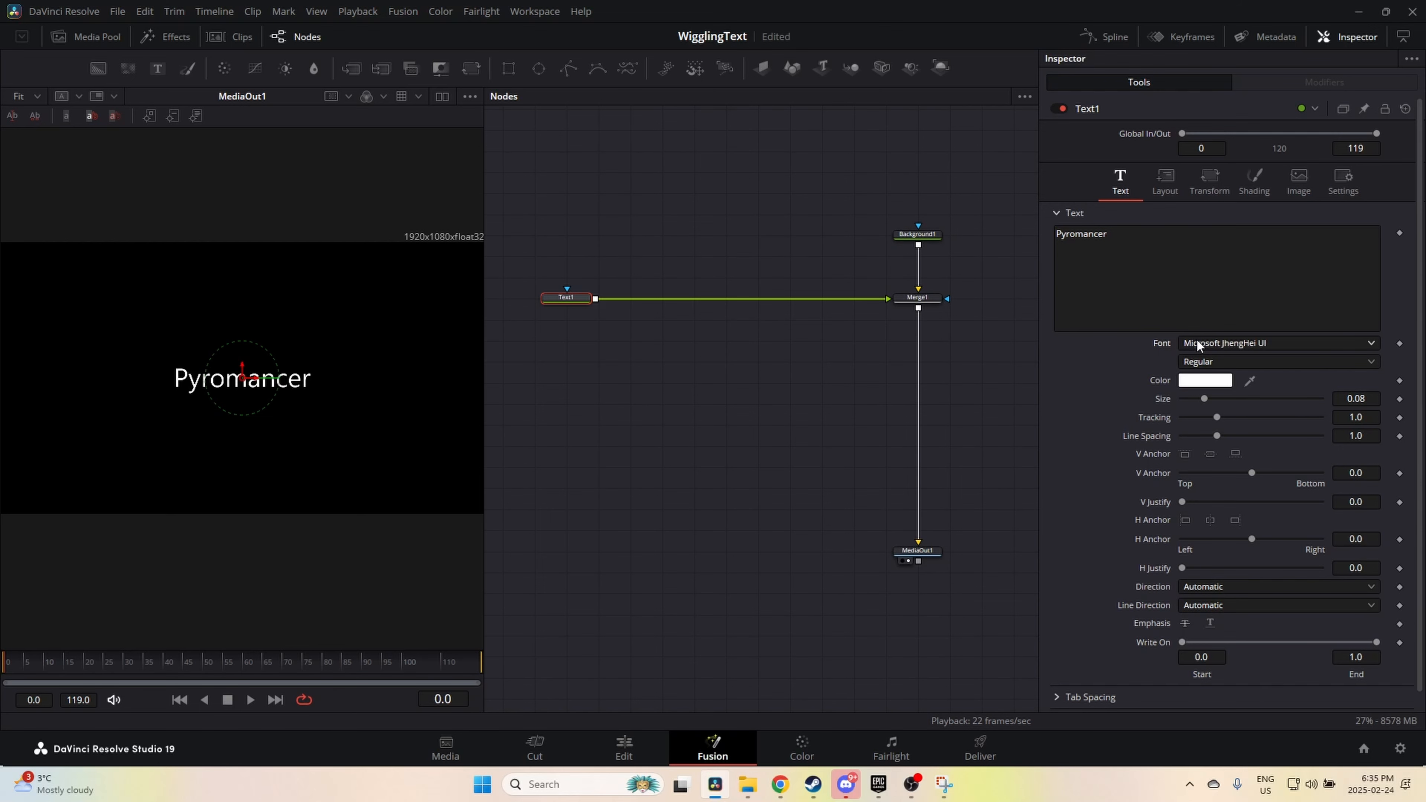
pyautogui.scroll(-7, 1197, 340)
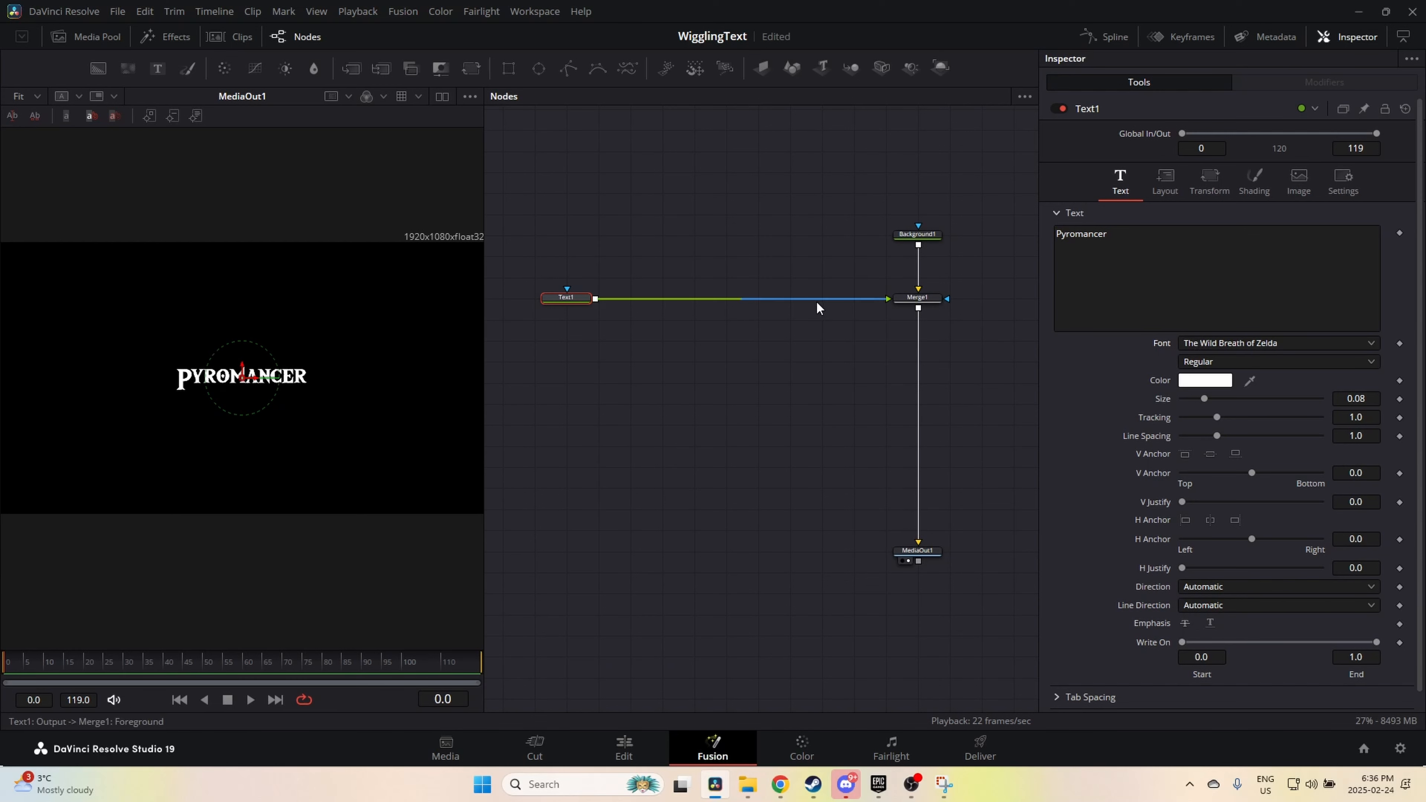
pyautogui.moveTo(1207, 399); pyautogui.dragTo(1248, 398)
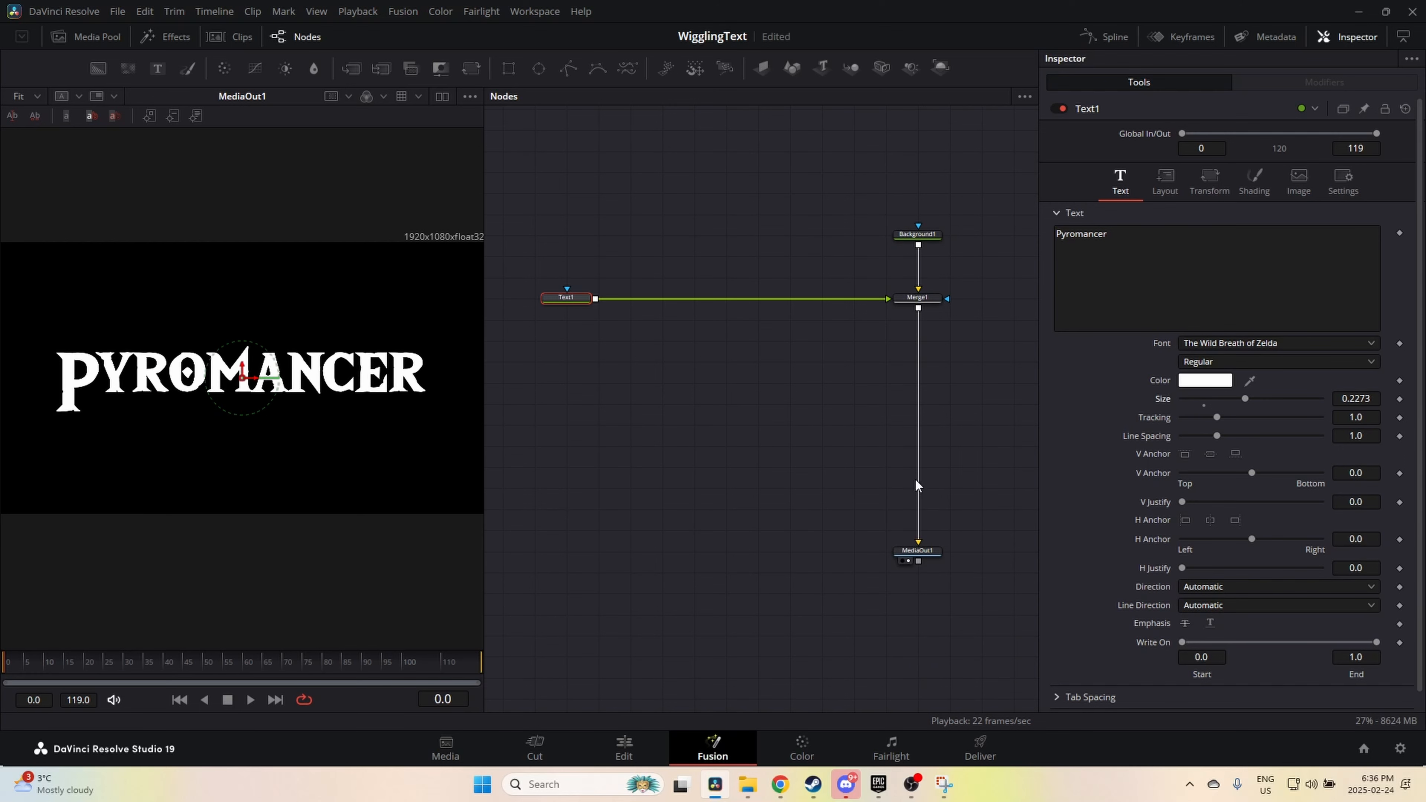
# Step: Insert a Create Bump Map node after Text1 and space it midway along the connection to Merge1
pyautogui.scroll(-1, 184, 410)
pyautogui.scroll(1, 194, 412)
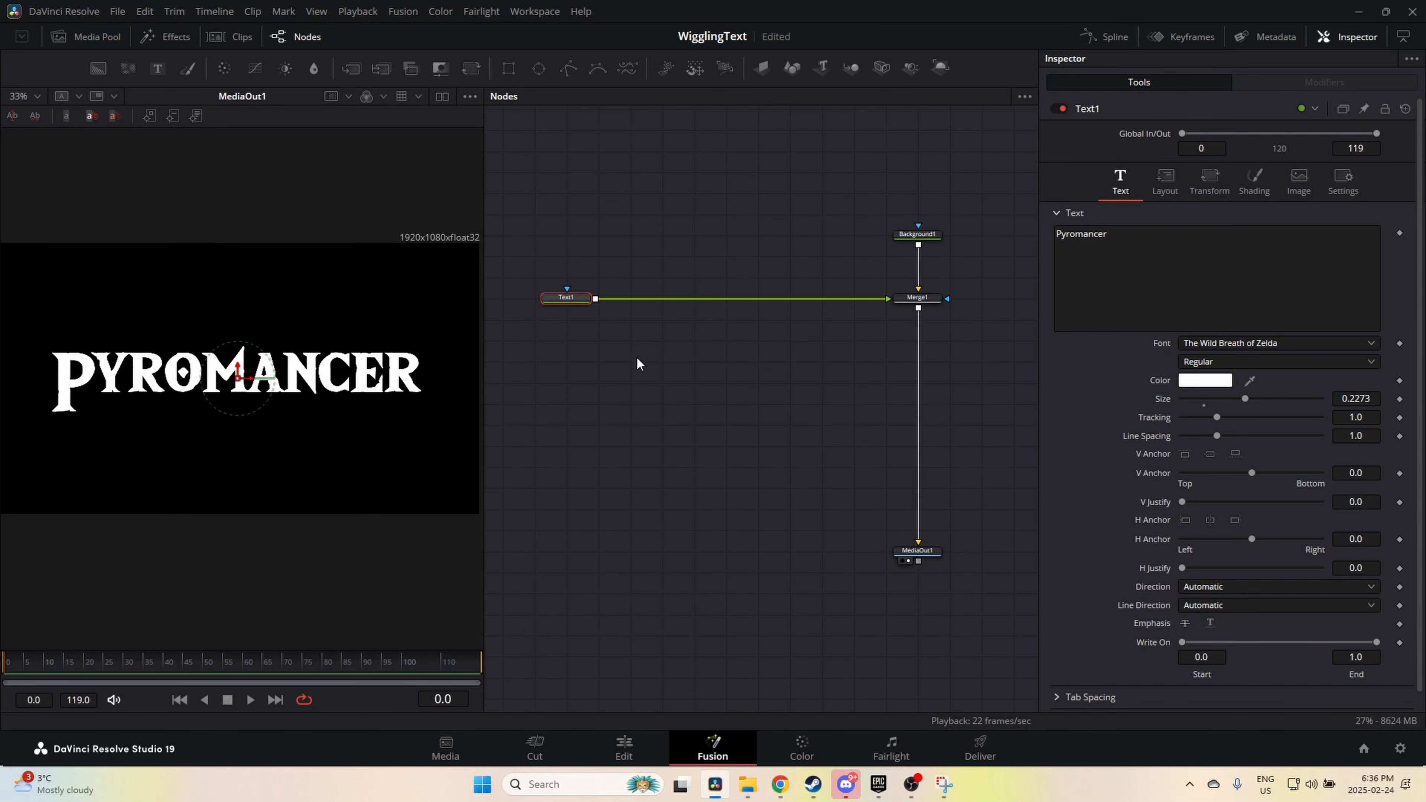
pyautogui.scroll(3, 646, 404)
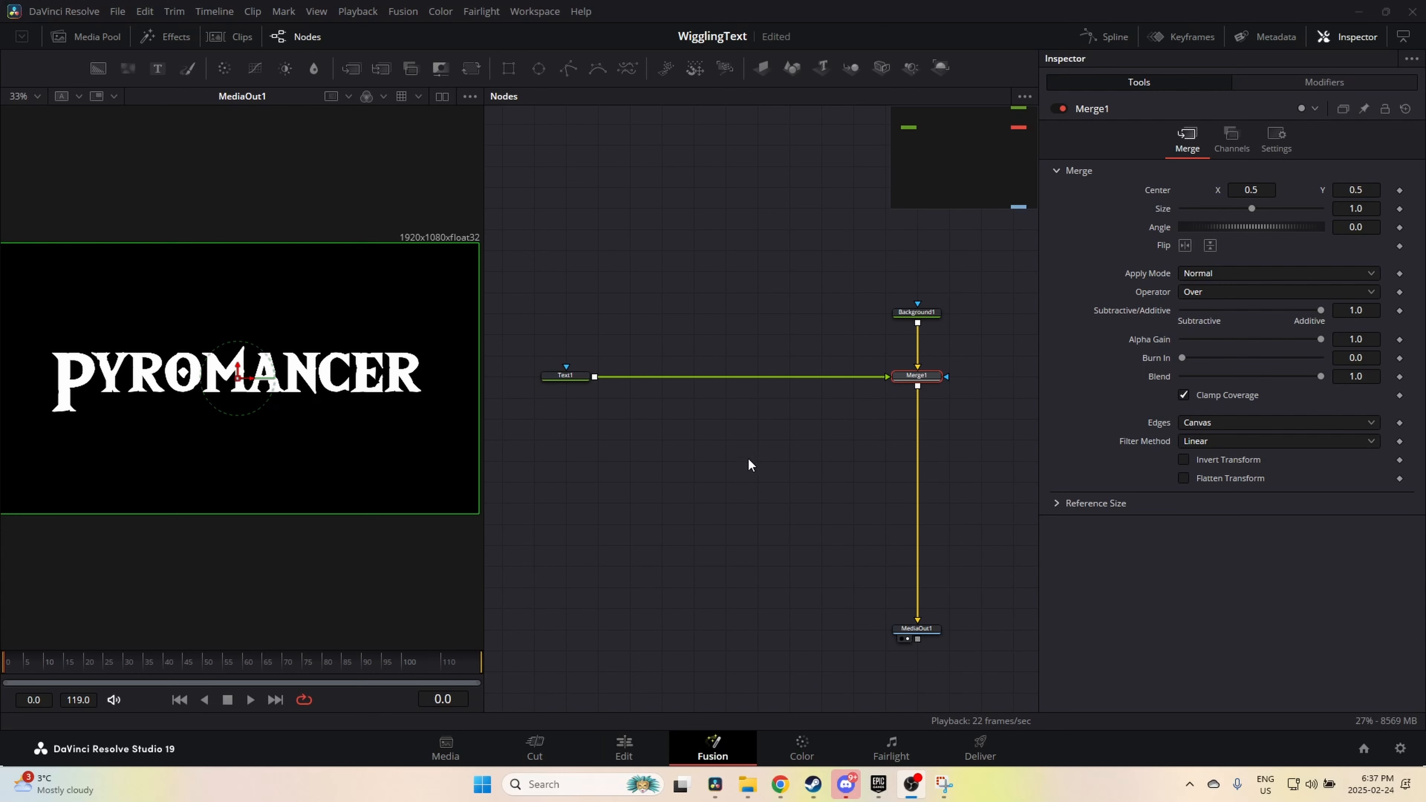
pyautogui.scroll(2, 691, 477)
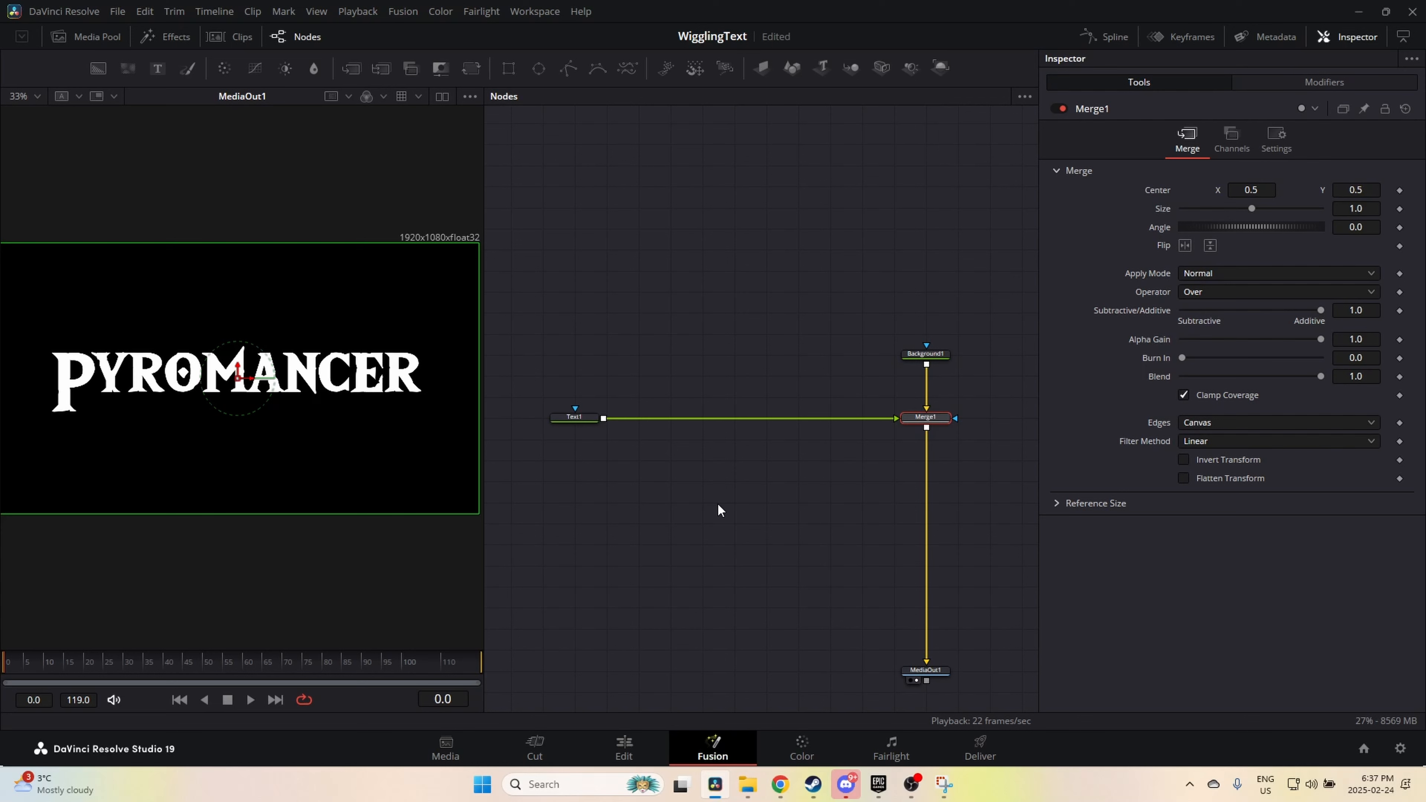
pyautogui.scroll(3, 796, 469)
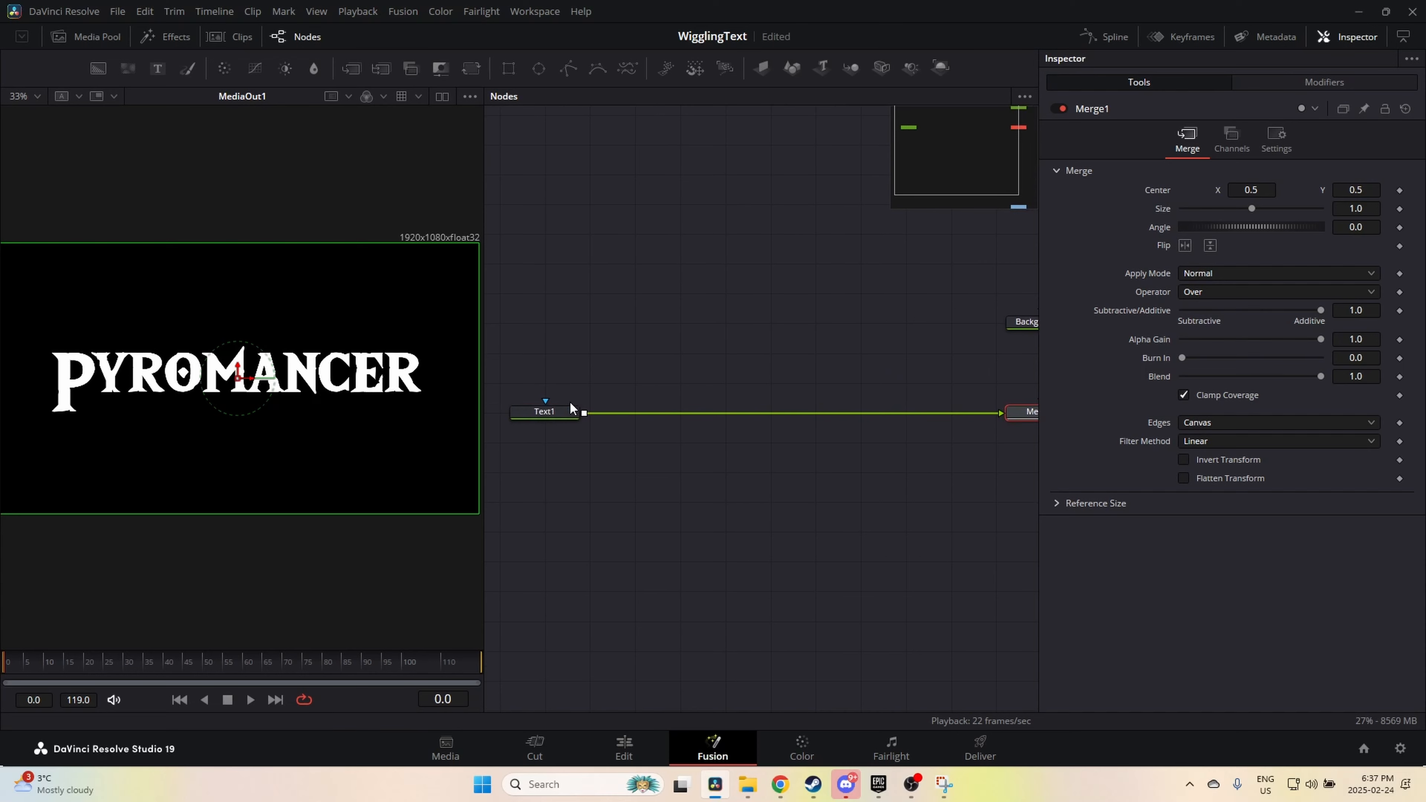
pyautogui.click(570, 411)
pyautogui.hotkey('shift', 'space')
pyautogui.write('soft')
pyautogui.press('BackSpace')
pyautogui.press('BackSpace')
pyautogui.press('BackSpace')
pyautogui.press('BackSpace')
pyautogui.write('bum')
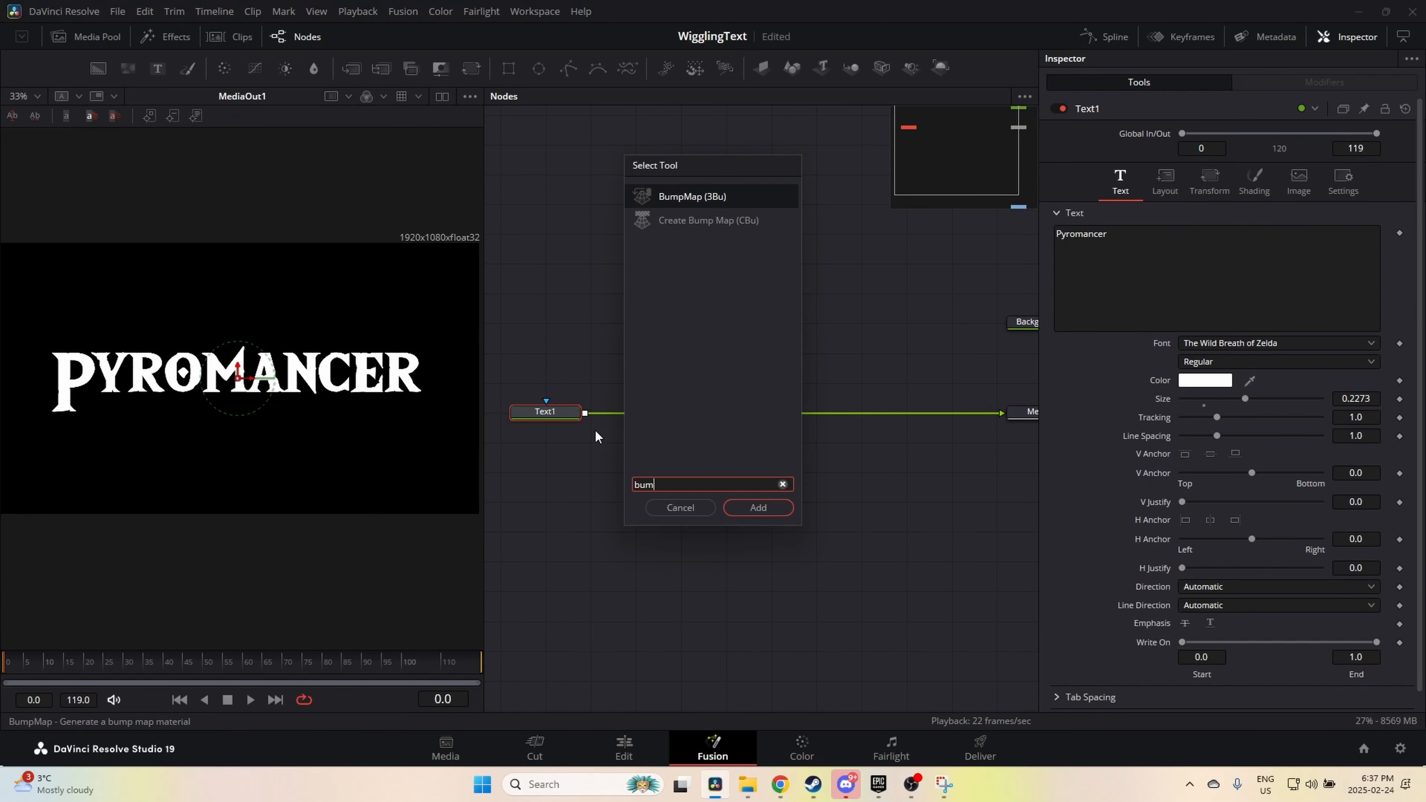
pyautogui.write('p map')
pyautogui.press('Return')
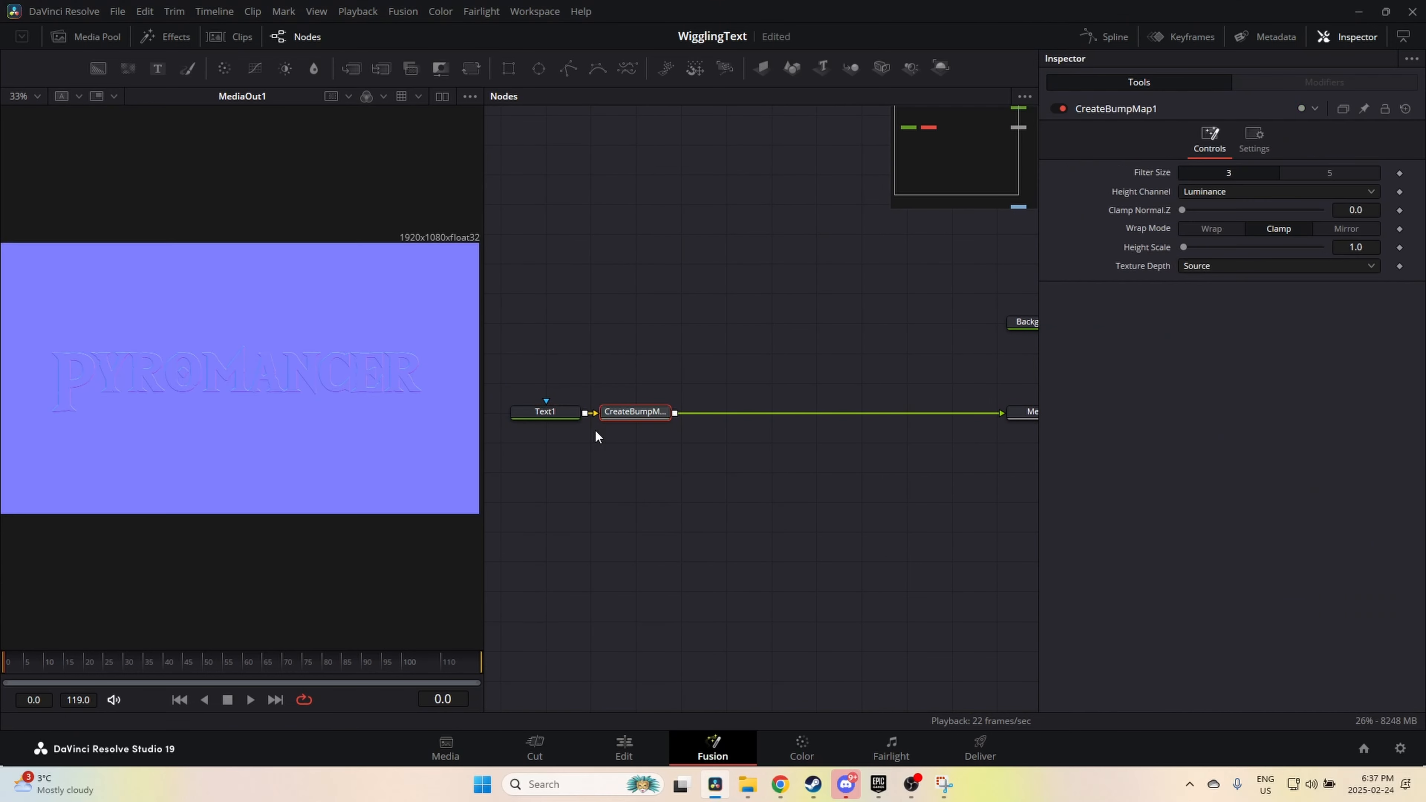
pyautogui.moveTo(634, 414); pyautogui.dragTo(770, 415)
# Step: Examine the letter edges up close, comparing the bump map output with Text1 in the viewer
pyautogui.scroll(6, 323, 361)
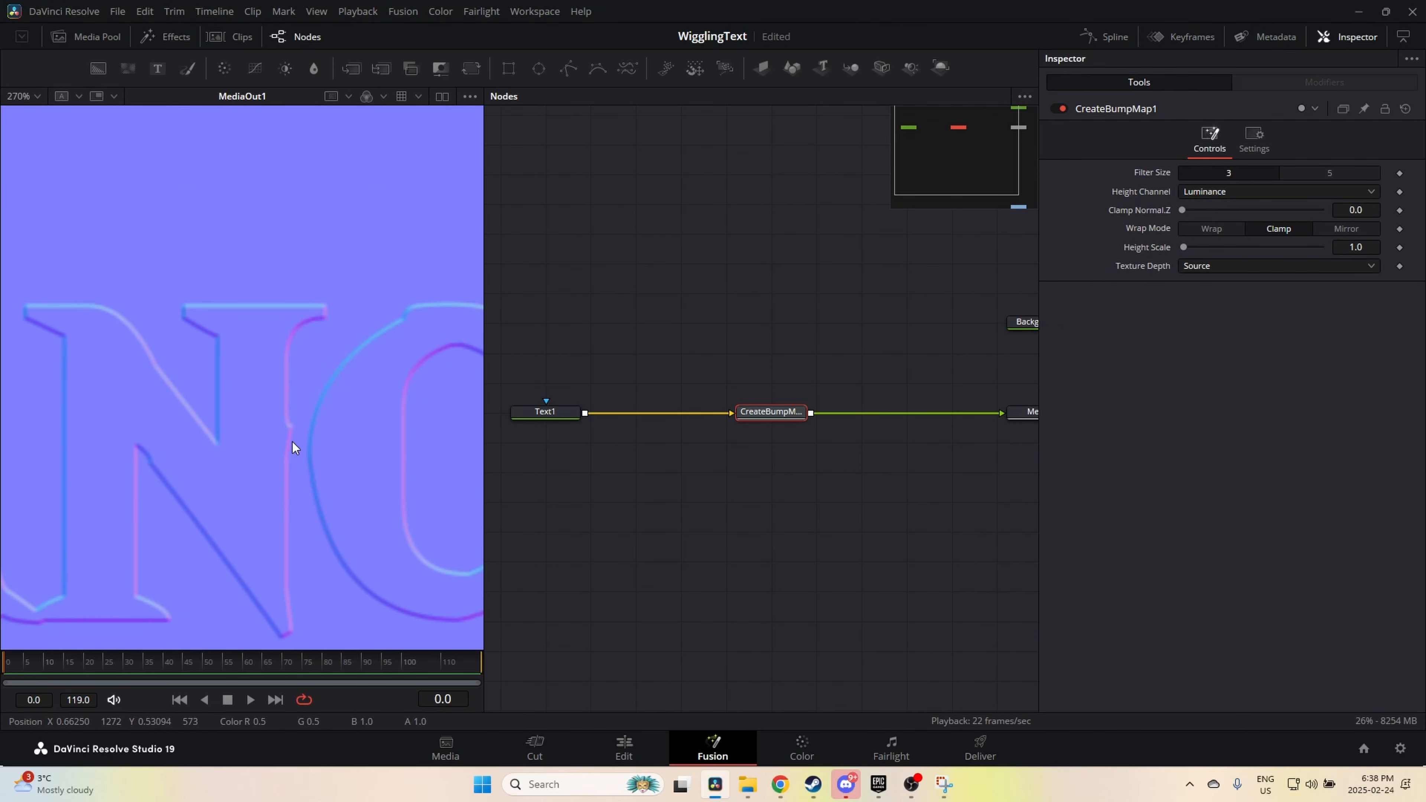
pyautogui.click(550, 410)
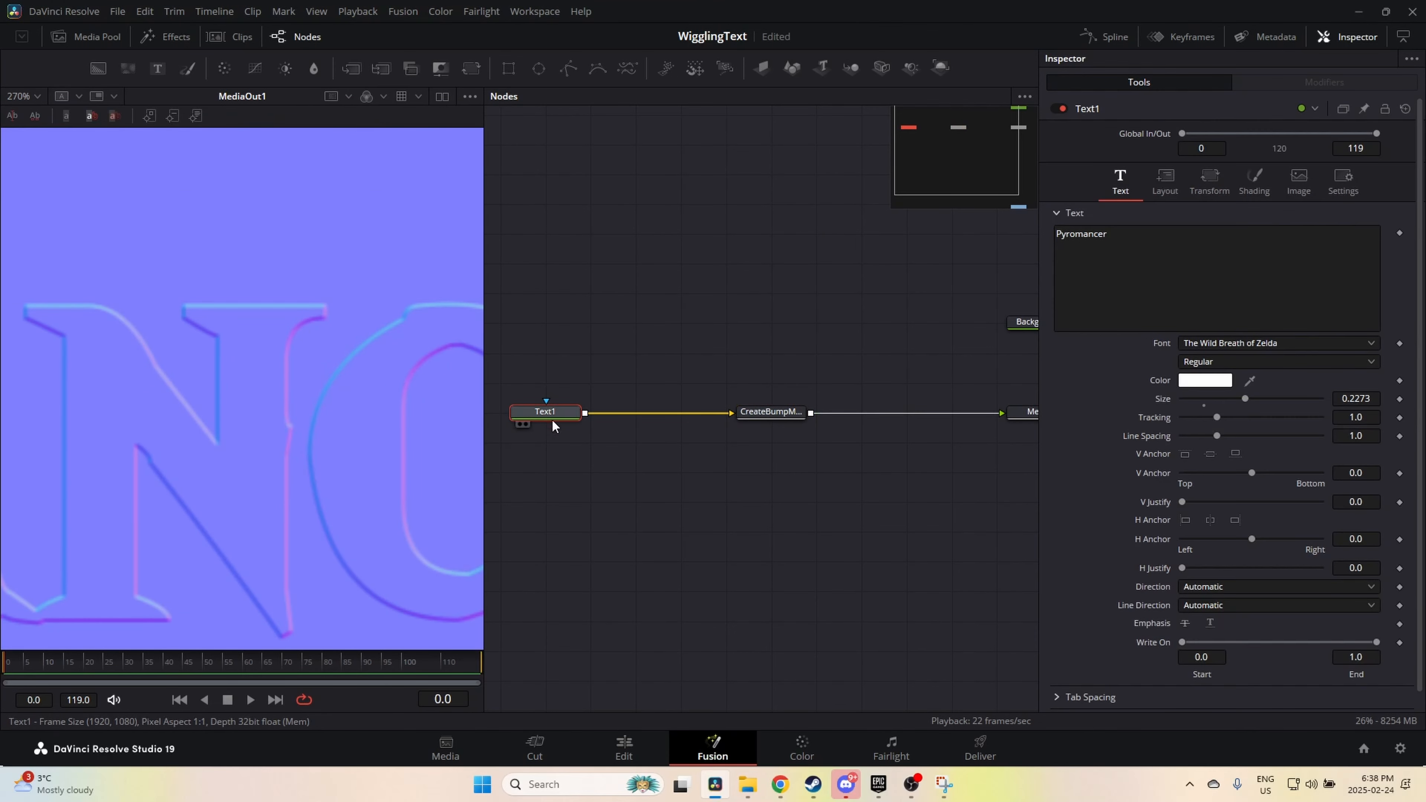
pyautogui.scroll(-5, 342, 401)
pyautogui.scroll(2, 544, 393)
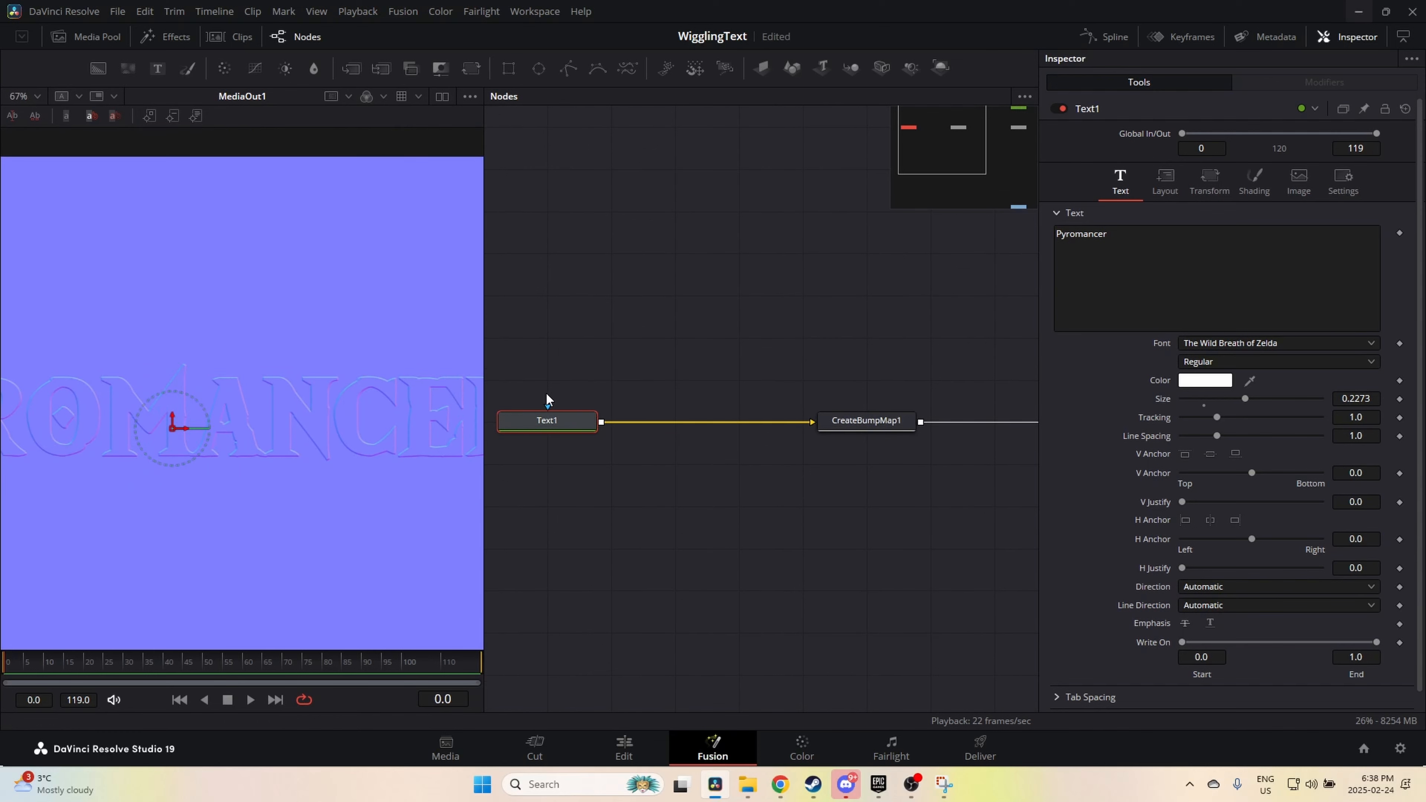
pyautogui.press('1')
pyautogui.scroll(5, 335, 396)
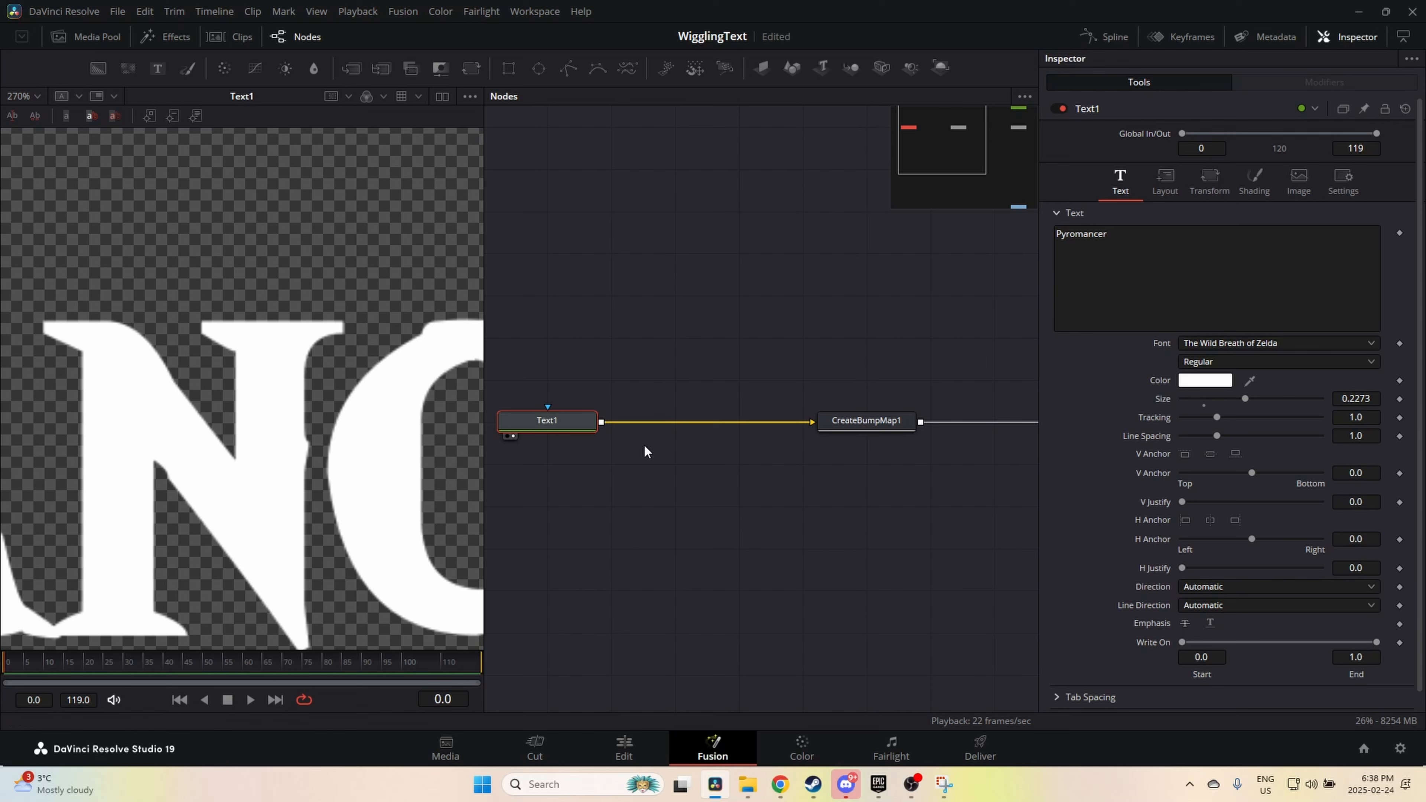
# Step: Show CreateBumpMap1 in the viewer and raise its Height Scale to 9.09
pyautogui.click(868, 421)
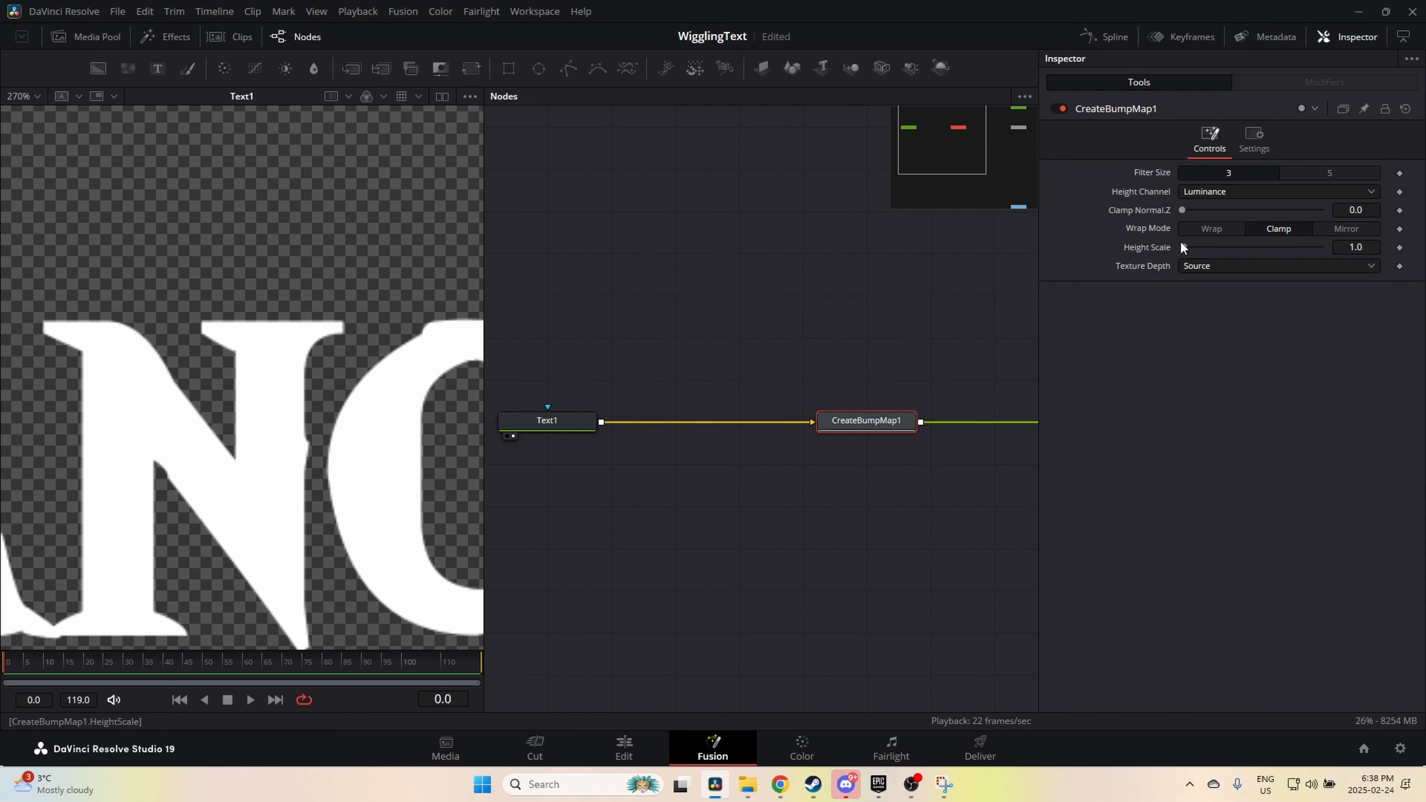
pyautogui.moveTo(1184, 246); pyautogui.dragTo(1202, 246)
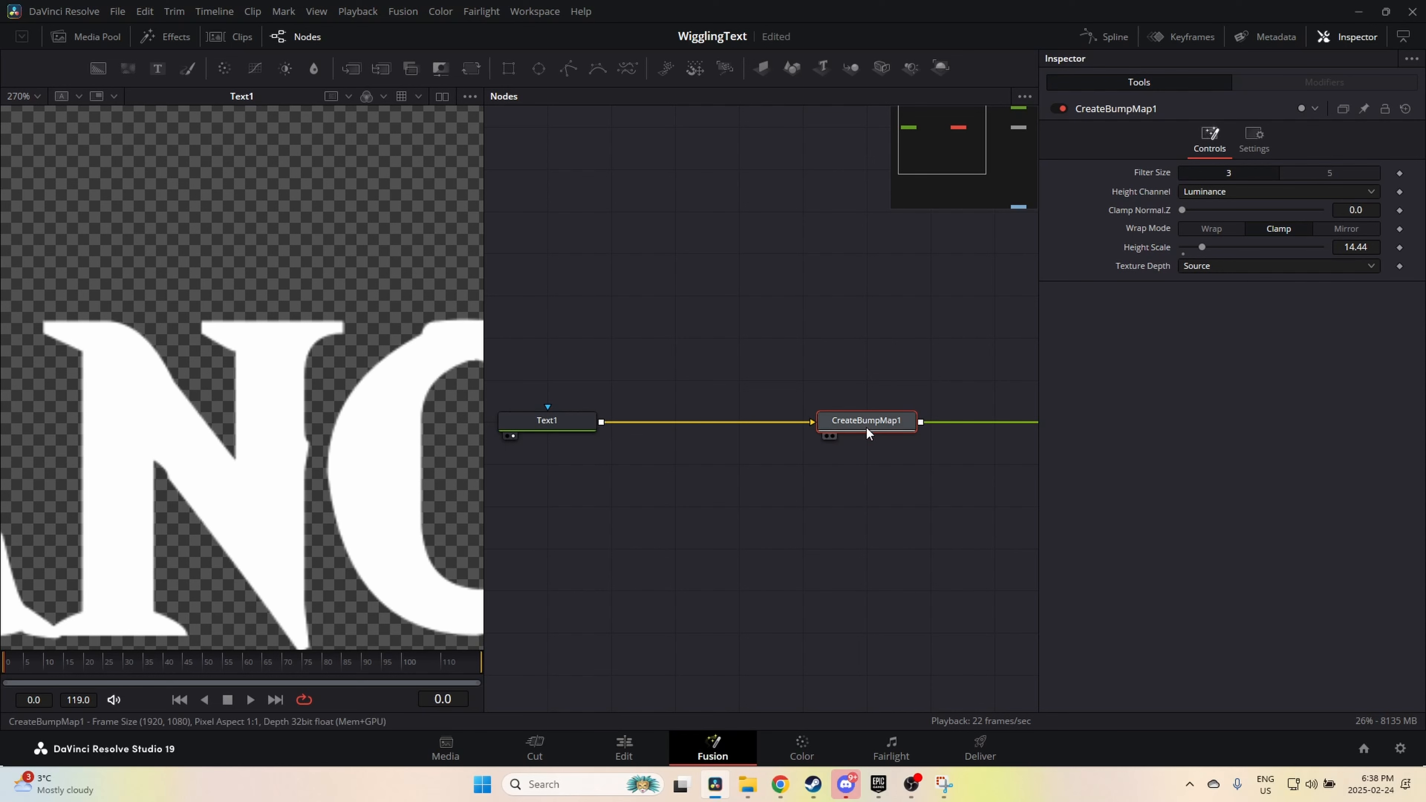
pyautogui.moveTo(866, 426); pyautogui.dragTo(376, 389)
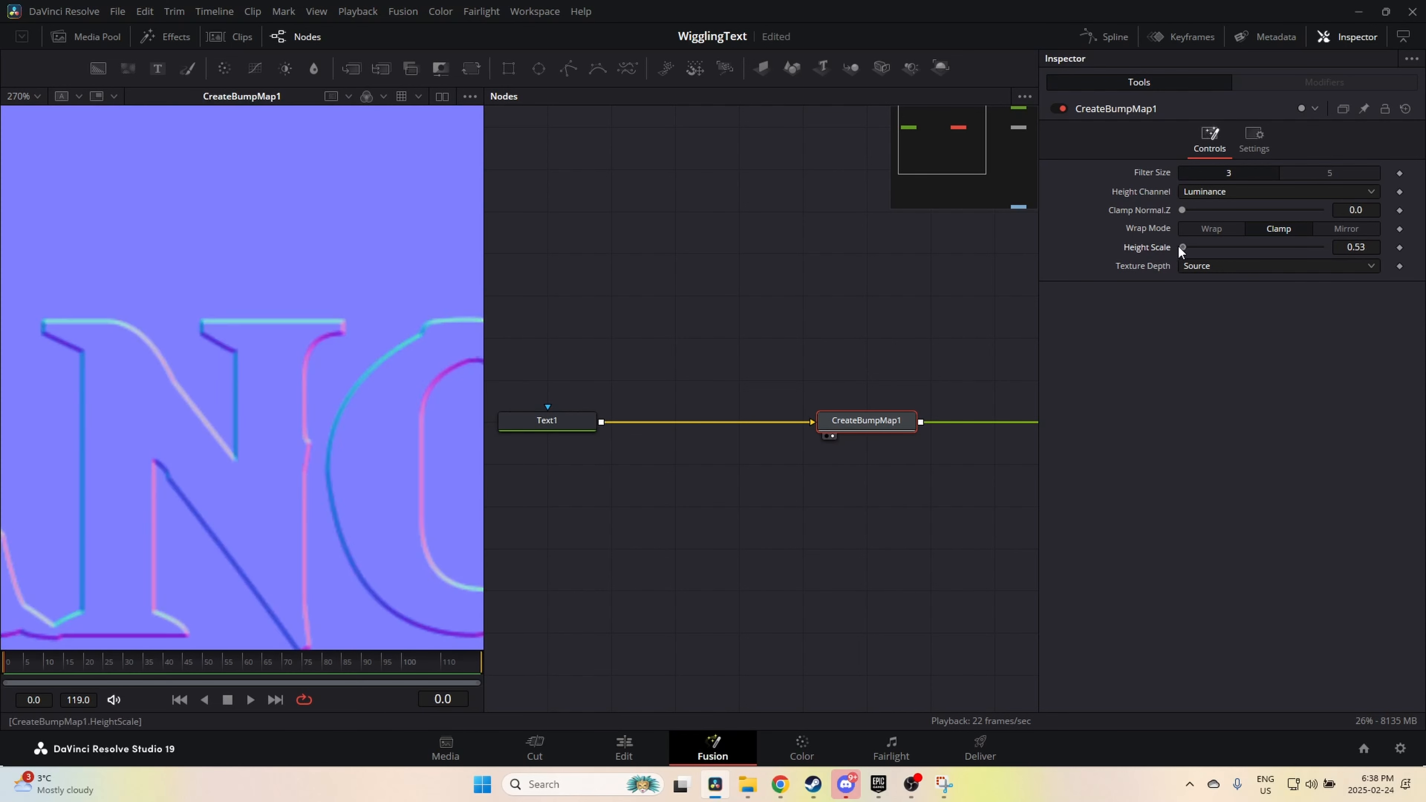
pyautogui.moveTo(1178, 245)
pyautogui.mouseDown()
pyautogui.moveTo(1243, 249)
pyautogui.moveTo(1182, 256)
pyautogui.moveTo(1195, 255)
pyautogui.mouseUp()
# Step: Move CreateBumpMap1 farther from Text1 and add a Blur node between them
pyautogui.scroll(-2, 895, 431)
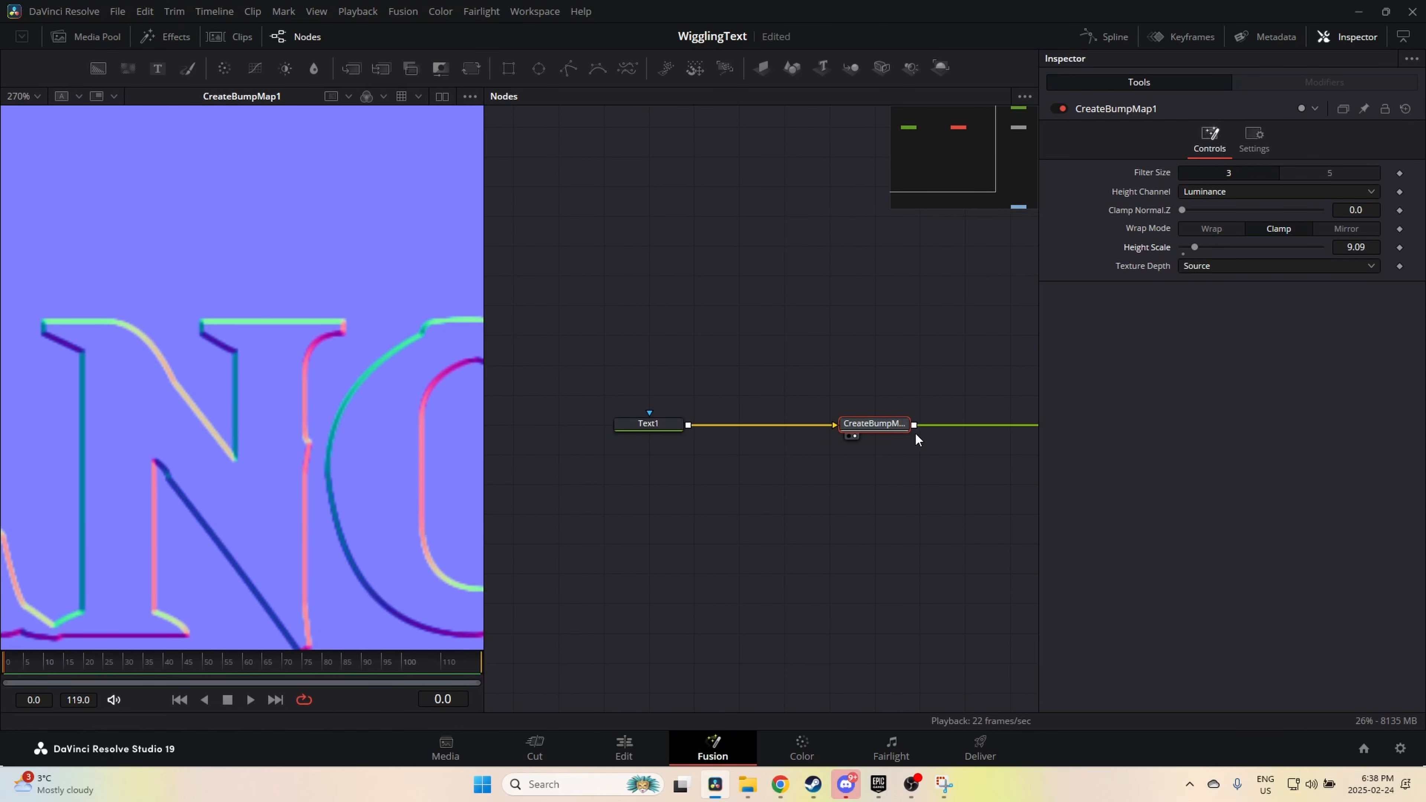
pyautogui.moveTo(913, 417)
pyautogui.mouseDown()
pyautogui.moveTo(898, 367)
pyautogui.moveTo(860, 376)
pyautogui.moveTo(908, 390)
pyautogui.mouseUp()
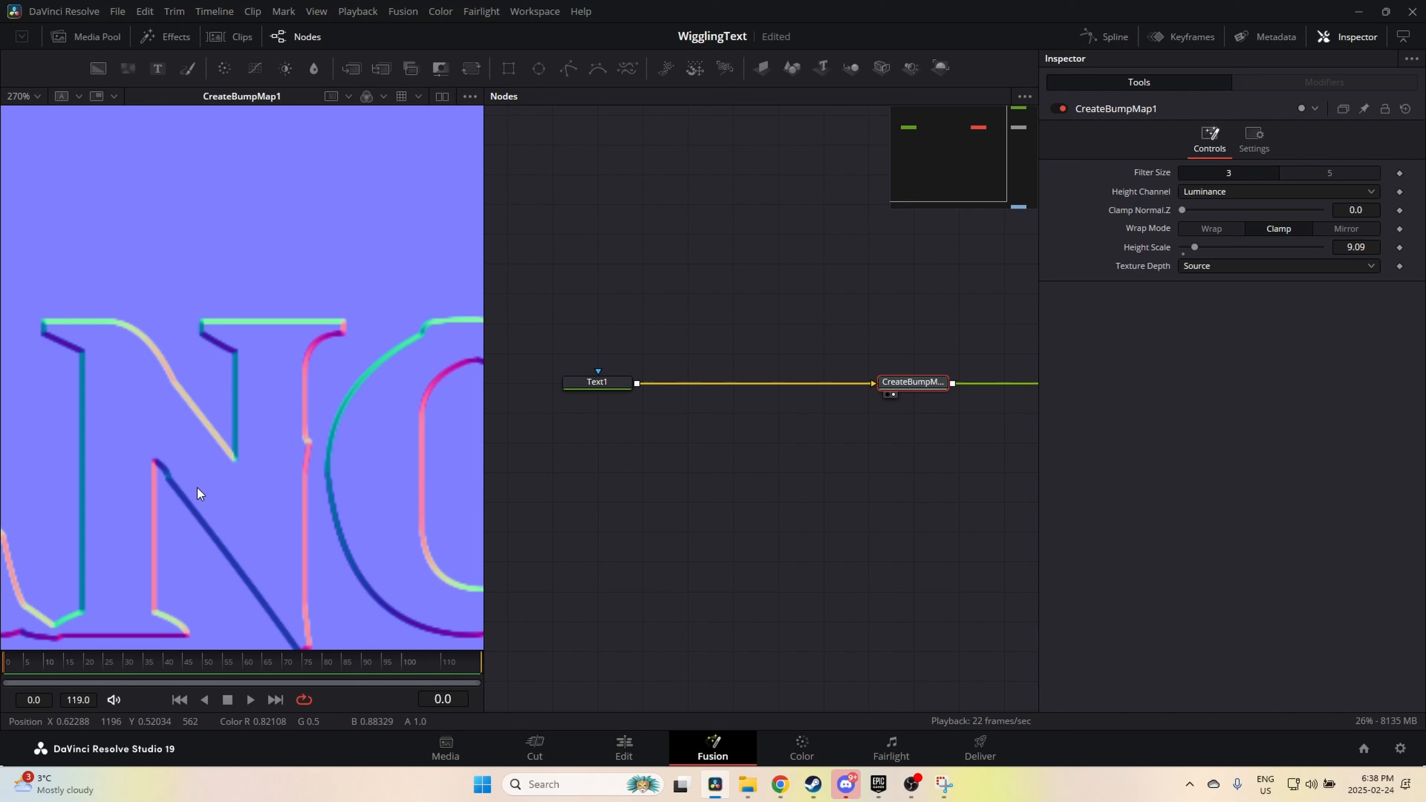
pyautogui.click(607, 378)
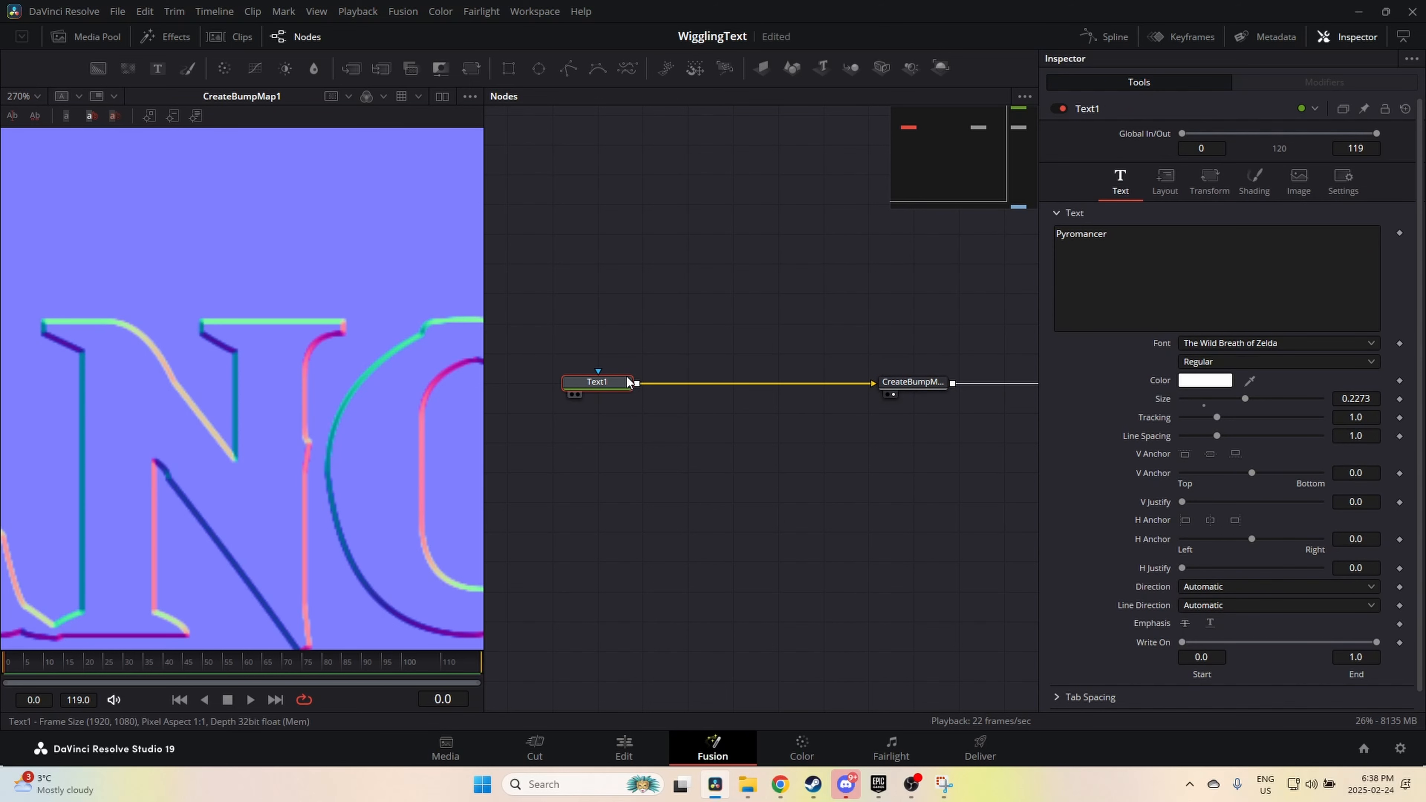
pyautogui.hotkey('shift', 'space')
pyautogui.write('blur')
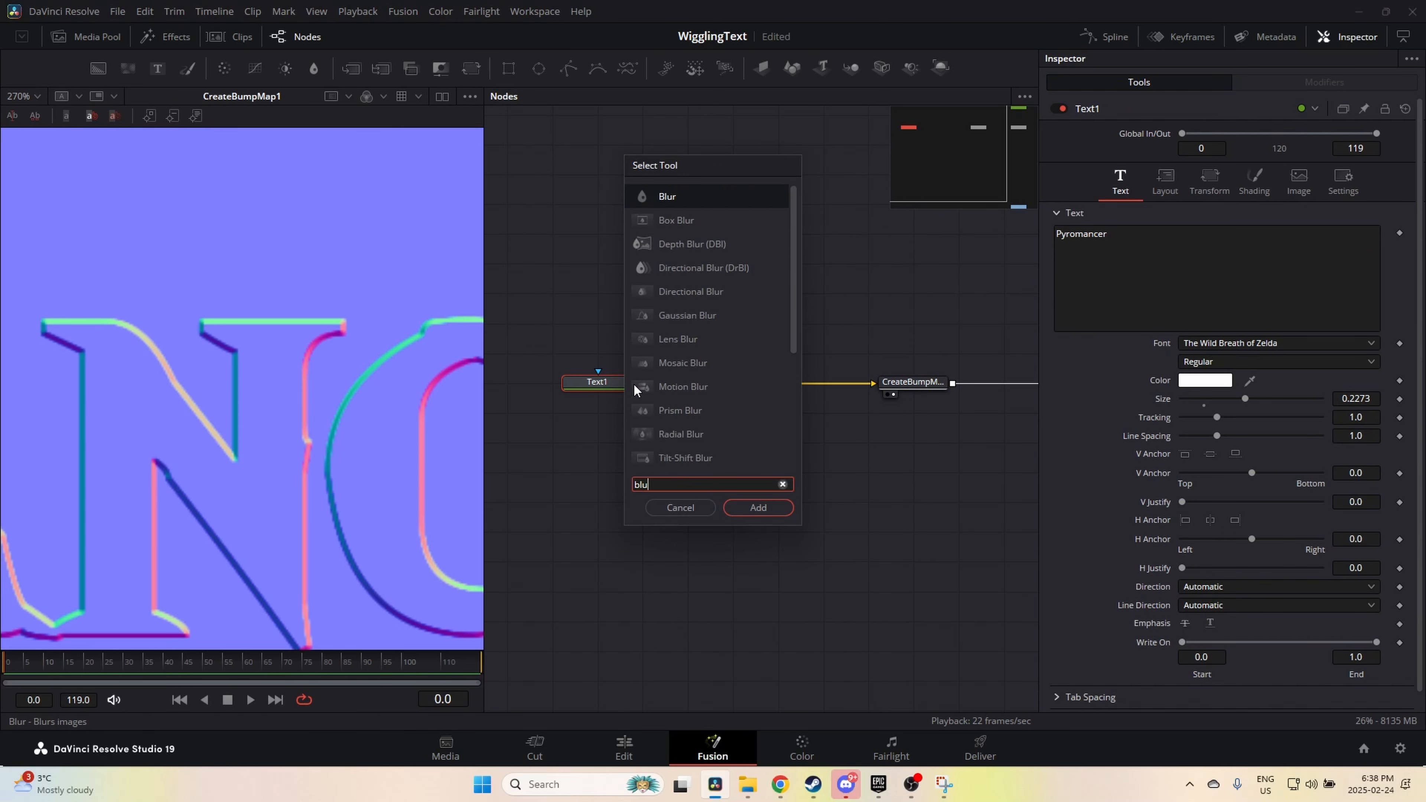
# Step: Insert a Blur node between Text1 and CreateBumpMap1 and set its blur size to about 2.1
pyautogui.press('Return')
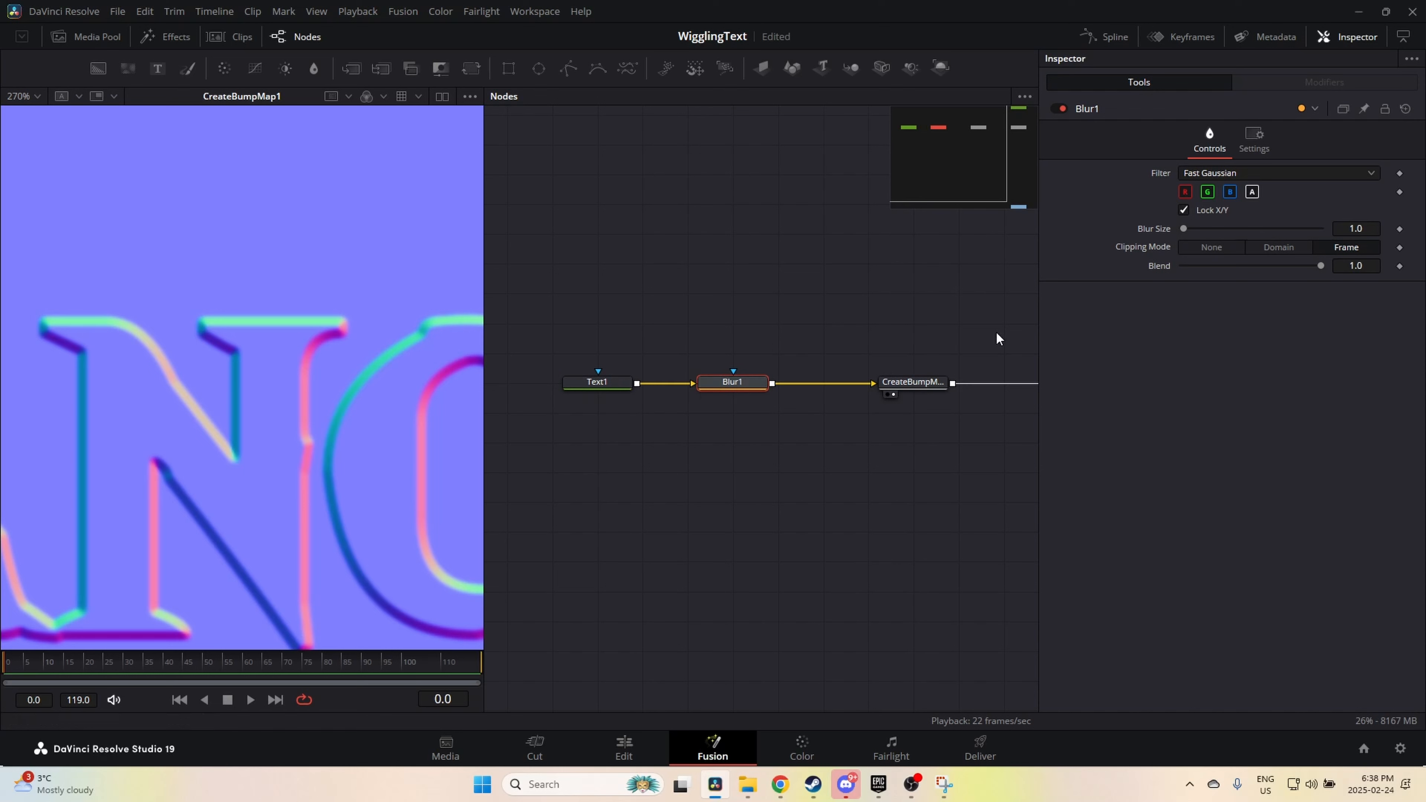
pyautogui.moveTo(1183, 230)
pyautogui.mouseDown()
pyautogui.moveTo(1202, 230)
pyautogui.moveTo(1184, 230)
pyautogui.mouseUp()
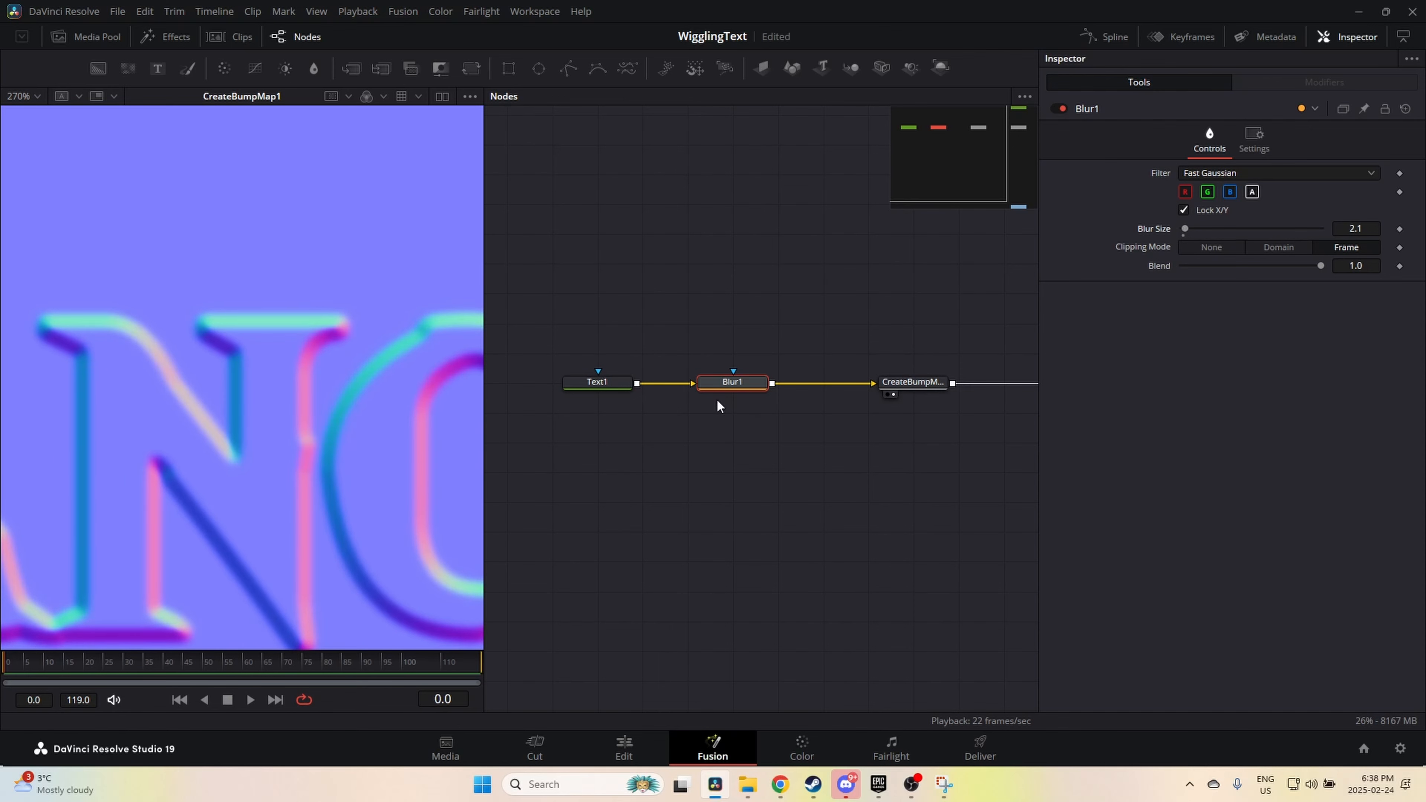
pyautogui.scroll(-5, 430, 436)
pyautogui.scroll(-1, 225, 447)
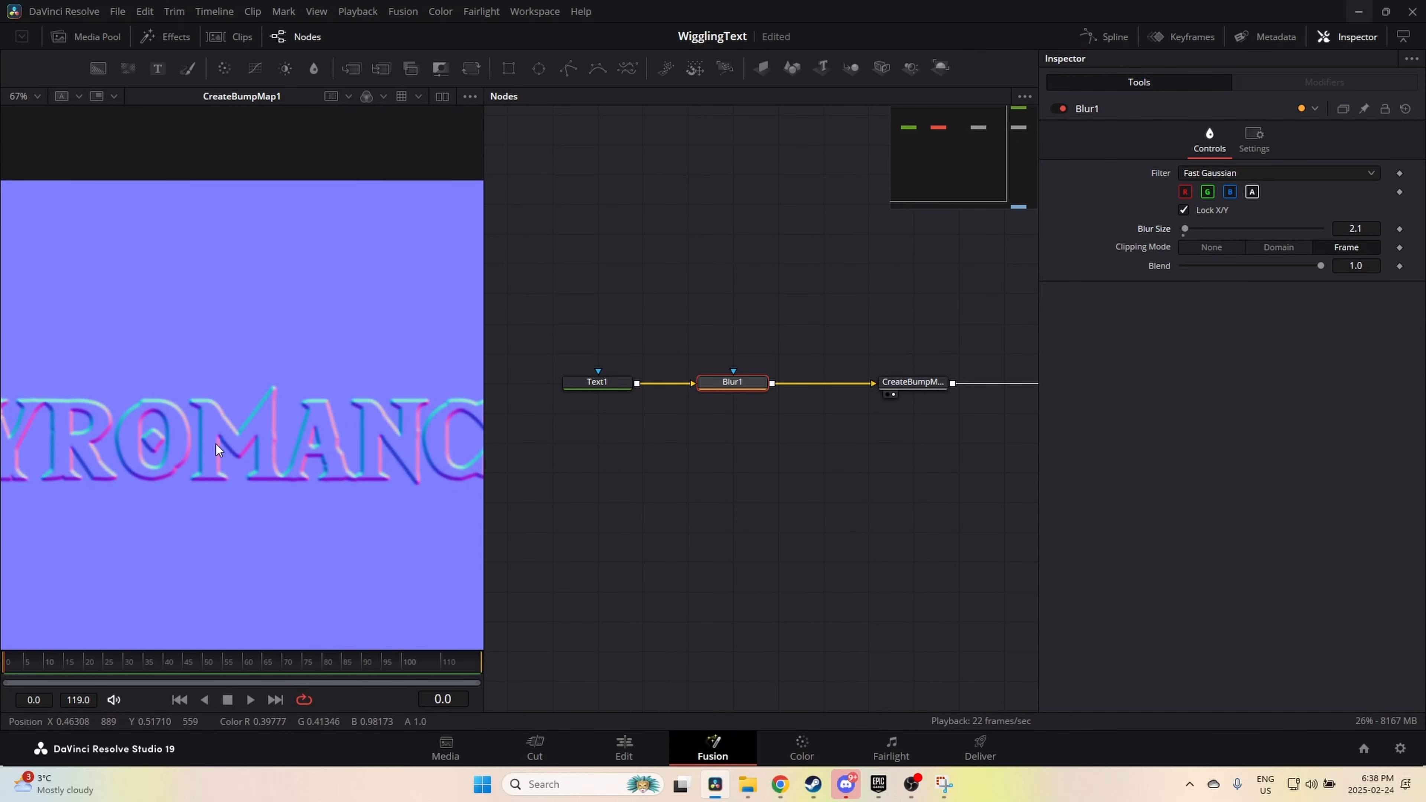
pyautogui.scroll(6, 149, 446)
pyautogui.scroll(3, 158, 436)
pyautogui.scroll(-3, 185, 437)
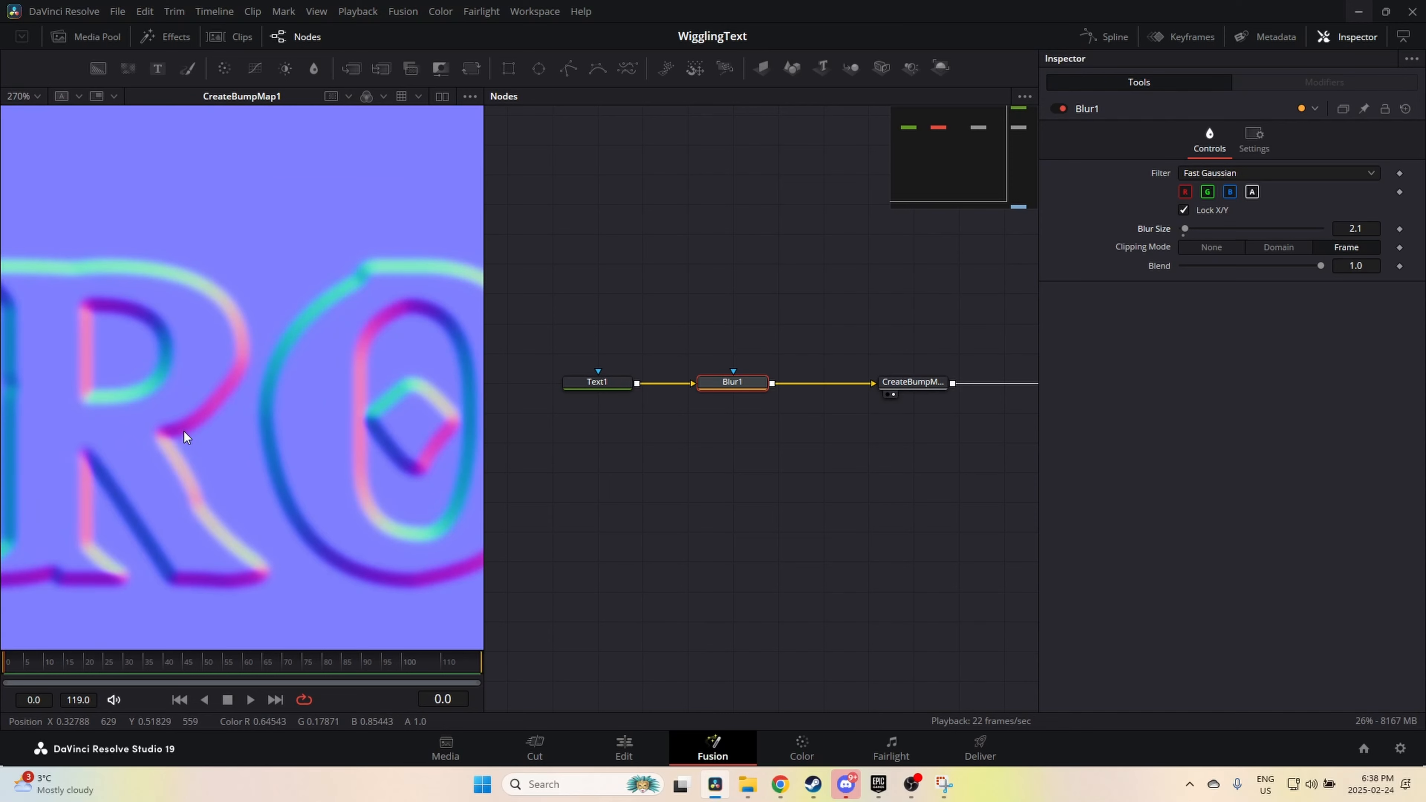
pyautogui.moveTo(433, 414); pyautogui.dragTo(340, 423)
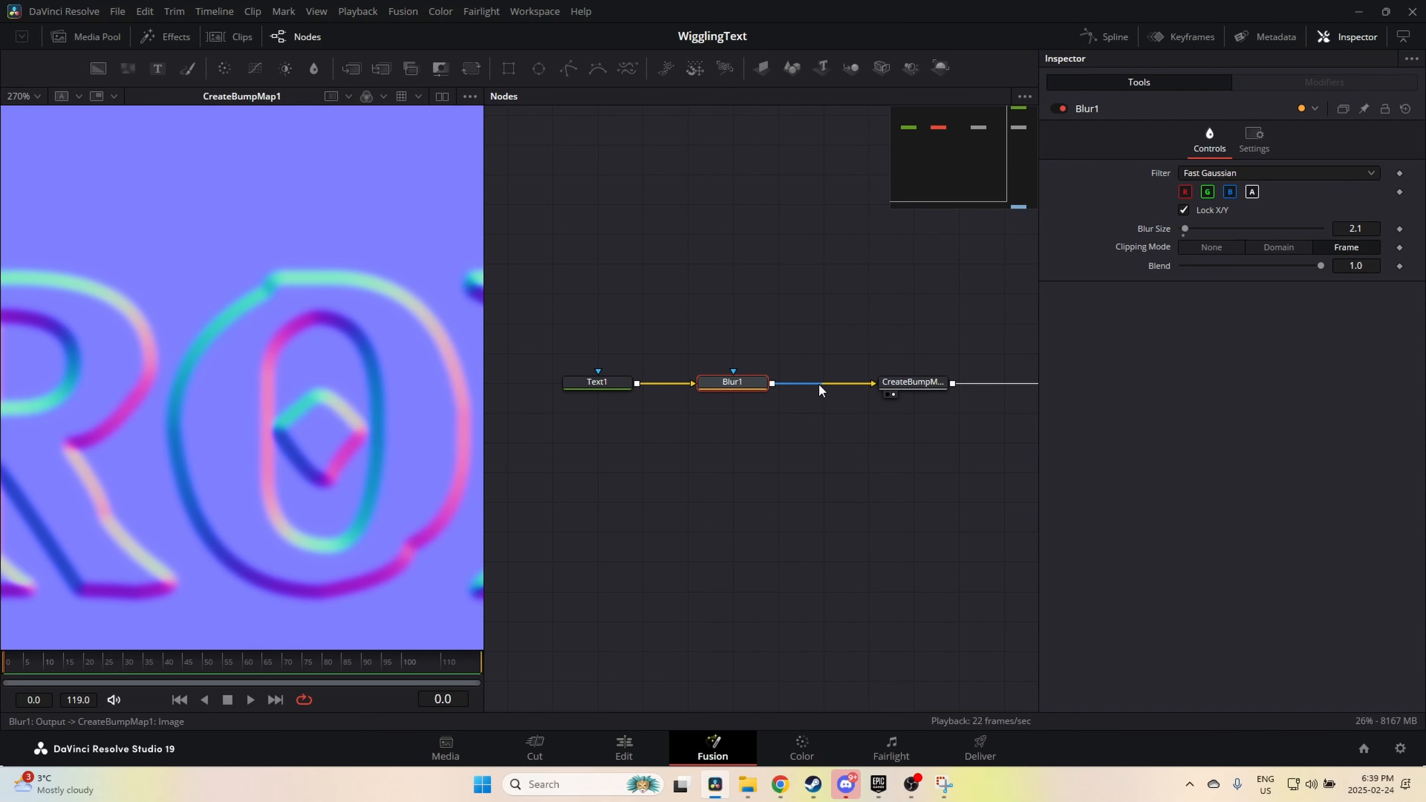
# Step: Insert an Erode/Dilate node after Blur1 and set its amount to about -0.0044
pyautogui.moveTo(822, 386); pyautogui.dragTo(752, 415)
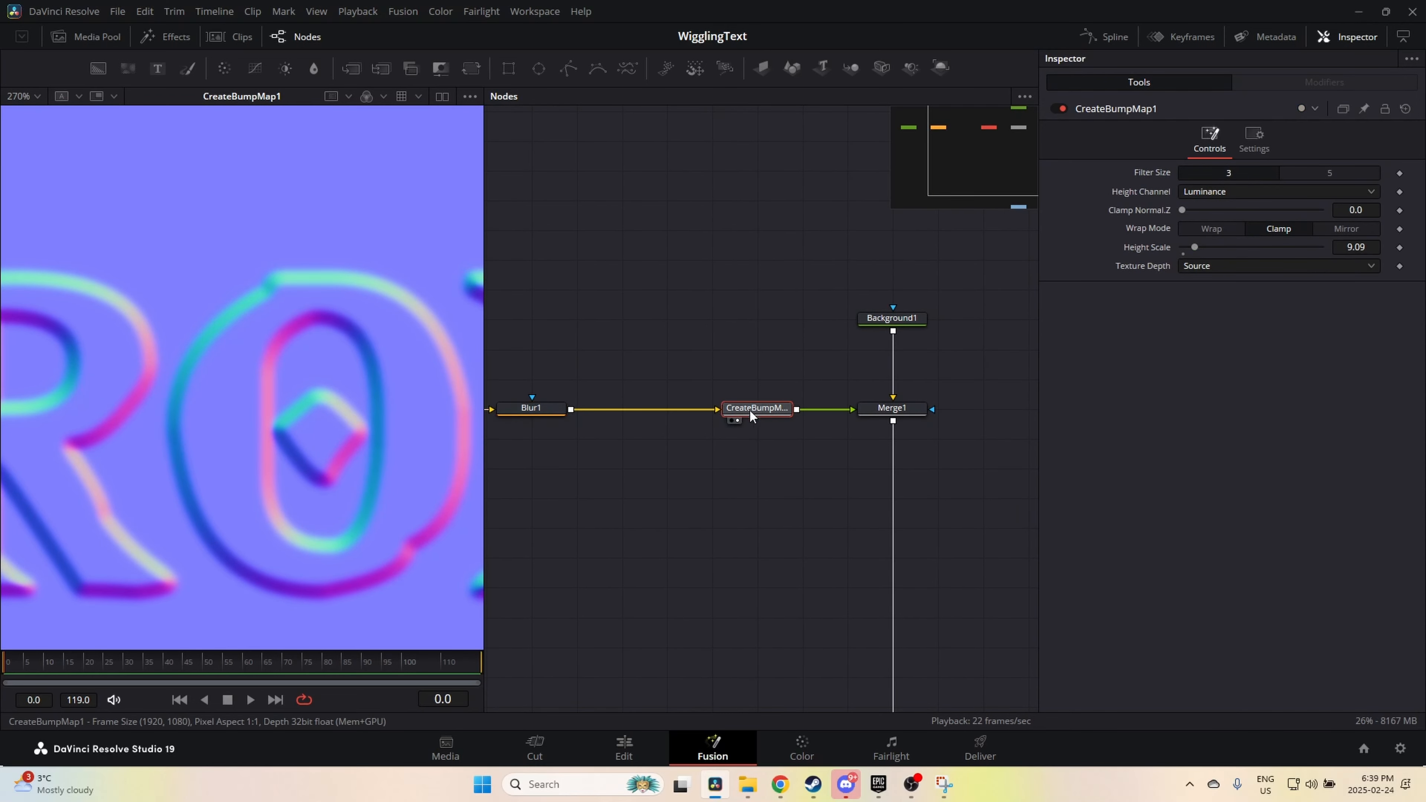
pyautogui.click(545, 414)
pyautogui.hotkey('shift', 'space')
pyautogui.write('blur')
pyautogui.press('BackSpace')
pyautogui.press('BackSpace')
pyautogui.press('BackSpace')
pyautogui.press('BackSpace')
pyautogui.write('er')
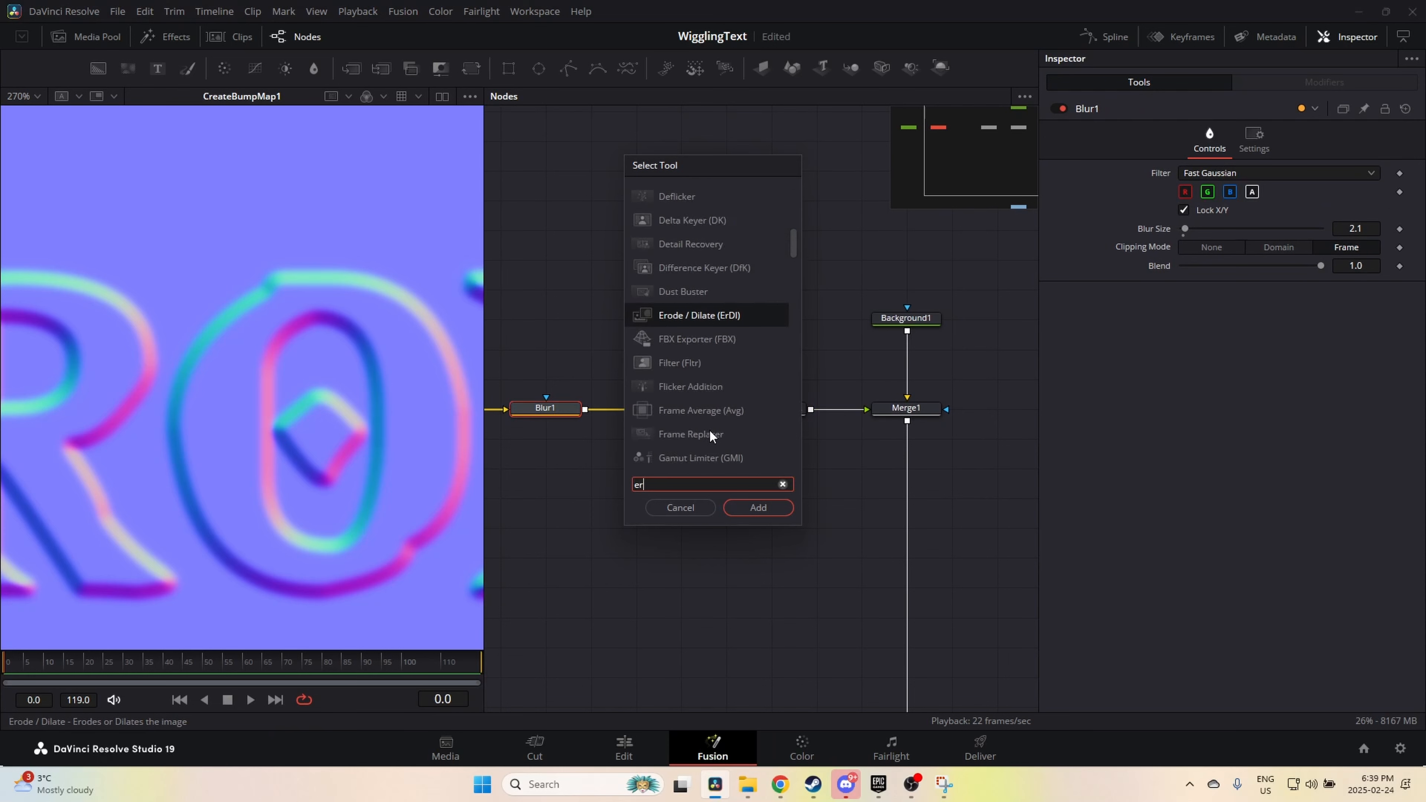
pyautogui.write('ode')
pyautogui.press('Return')
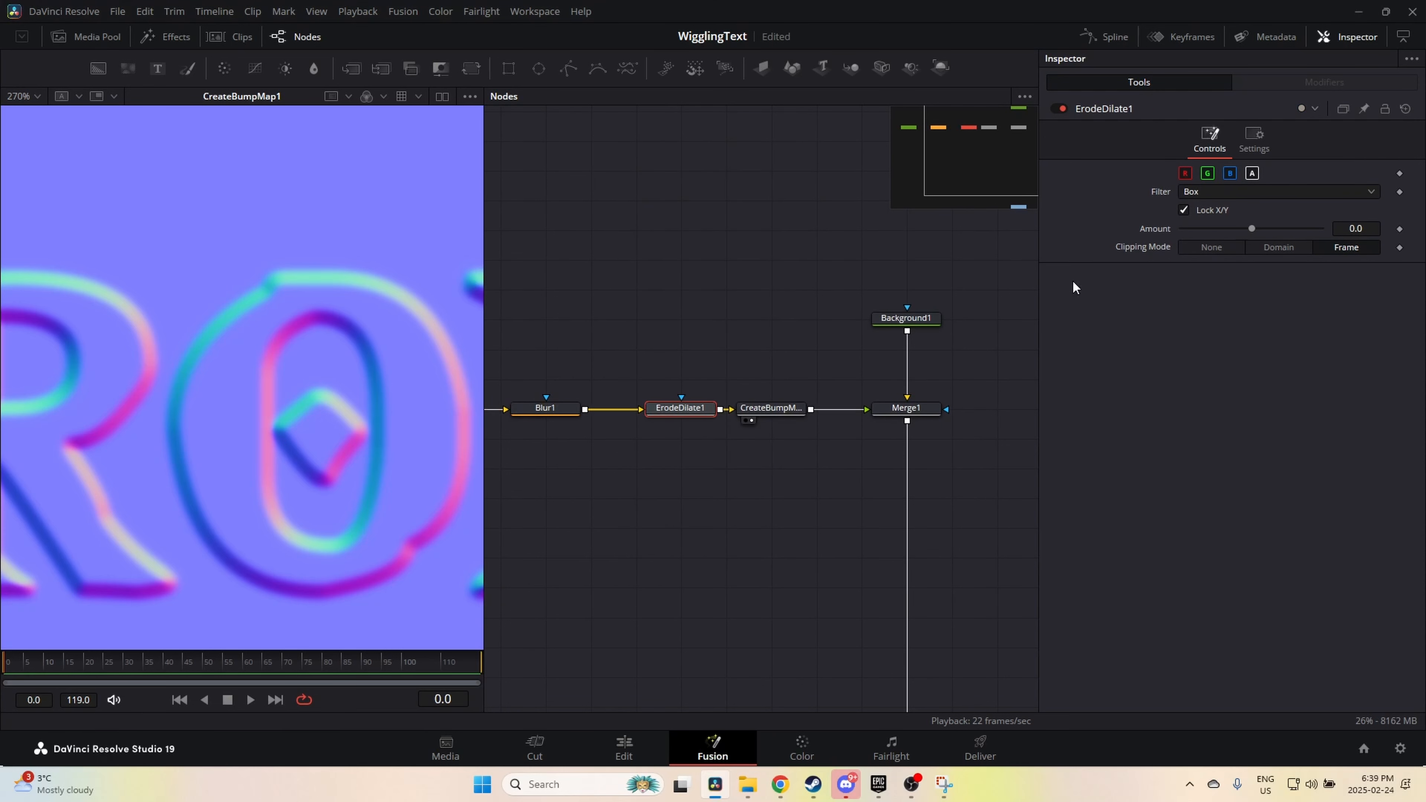
pyautogui.moveTo(1250, 228)
pyautogui.mouseDown()
pyautogui.moveTo(1202, 228)
pyautogui.moveTo(1217, 228)
pyautogui.mouseUp()
pyautogui.scroll(-2, 241, 382)
pyautogui.moveTo(73, 405); pyautogui.dragTo(444, 359)
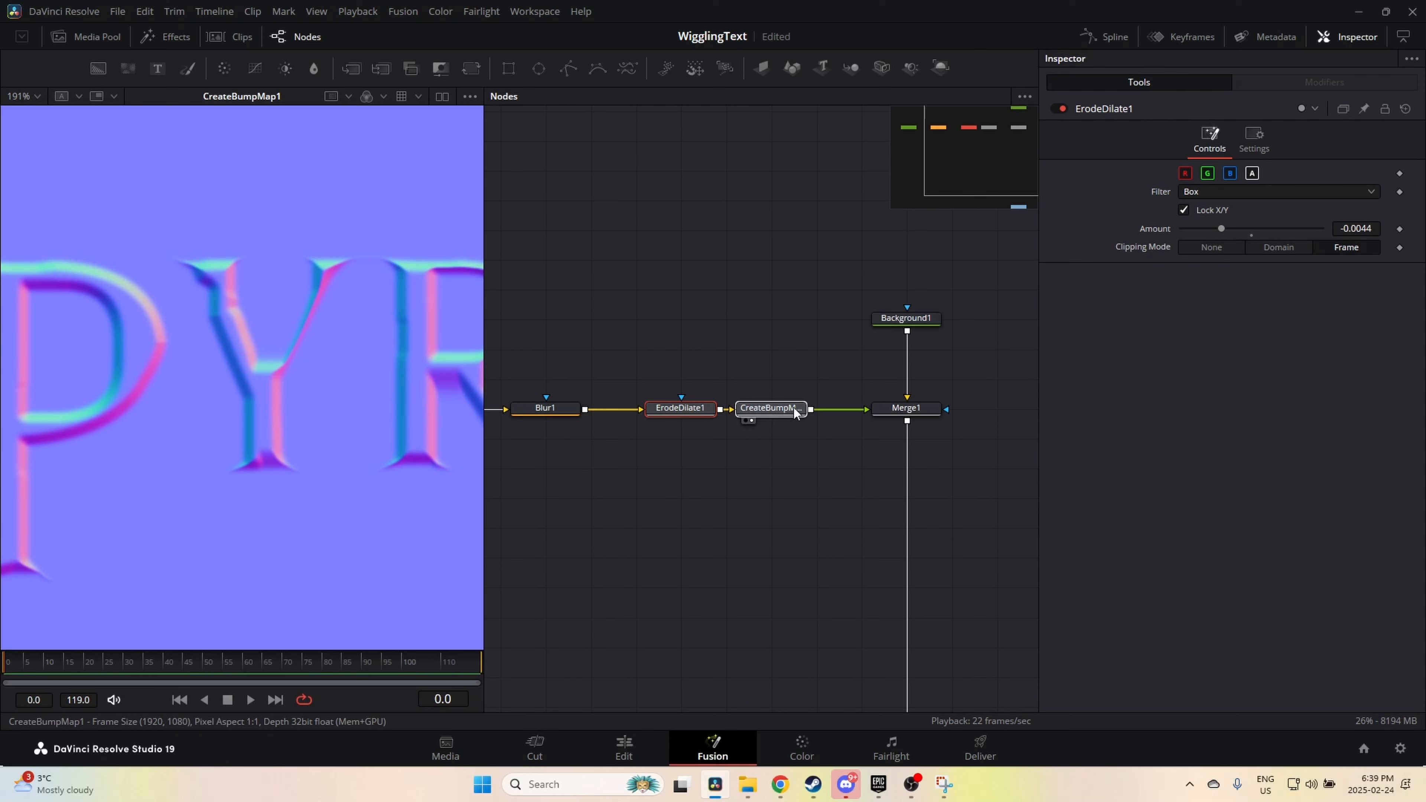
# Step: Space out the text, blur, erode and bump map nodes, and move the Background, Merge and MediaOut column farther from them
pyautogui.moveTo(793, 408); pyautogui.dragTo(817, 410)
pyautogui.moveTo(747, 457); pyautogui.dragTo(885, 449)
pyautogui.scroll(-4, 886, 449)
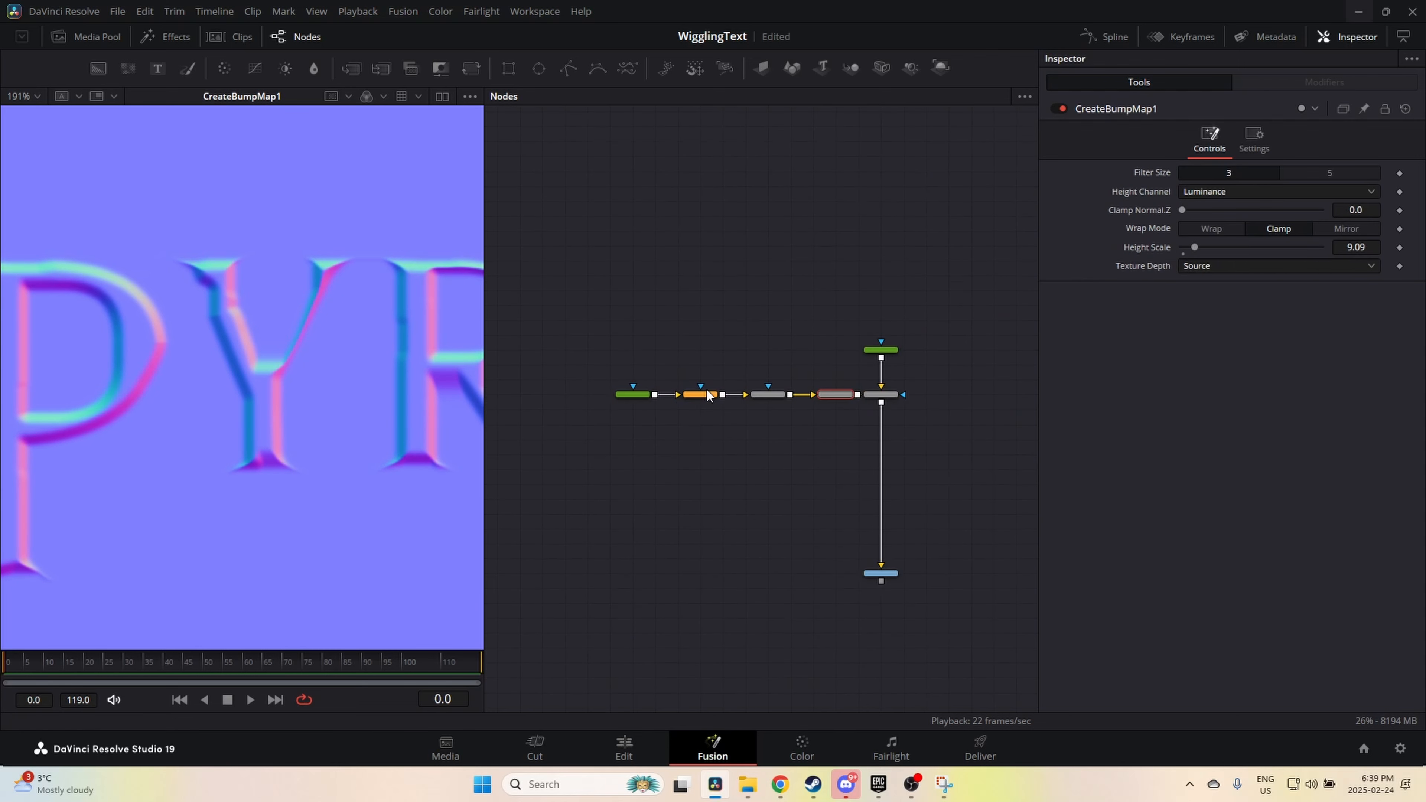
pyautogui.moveTo(631, 354); pyautogui.dragTo(774, 400)
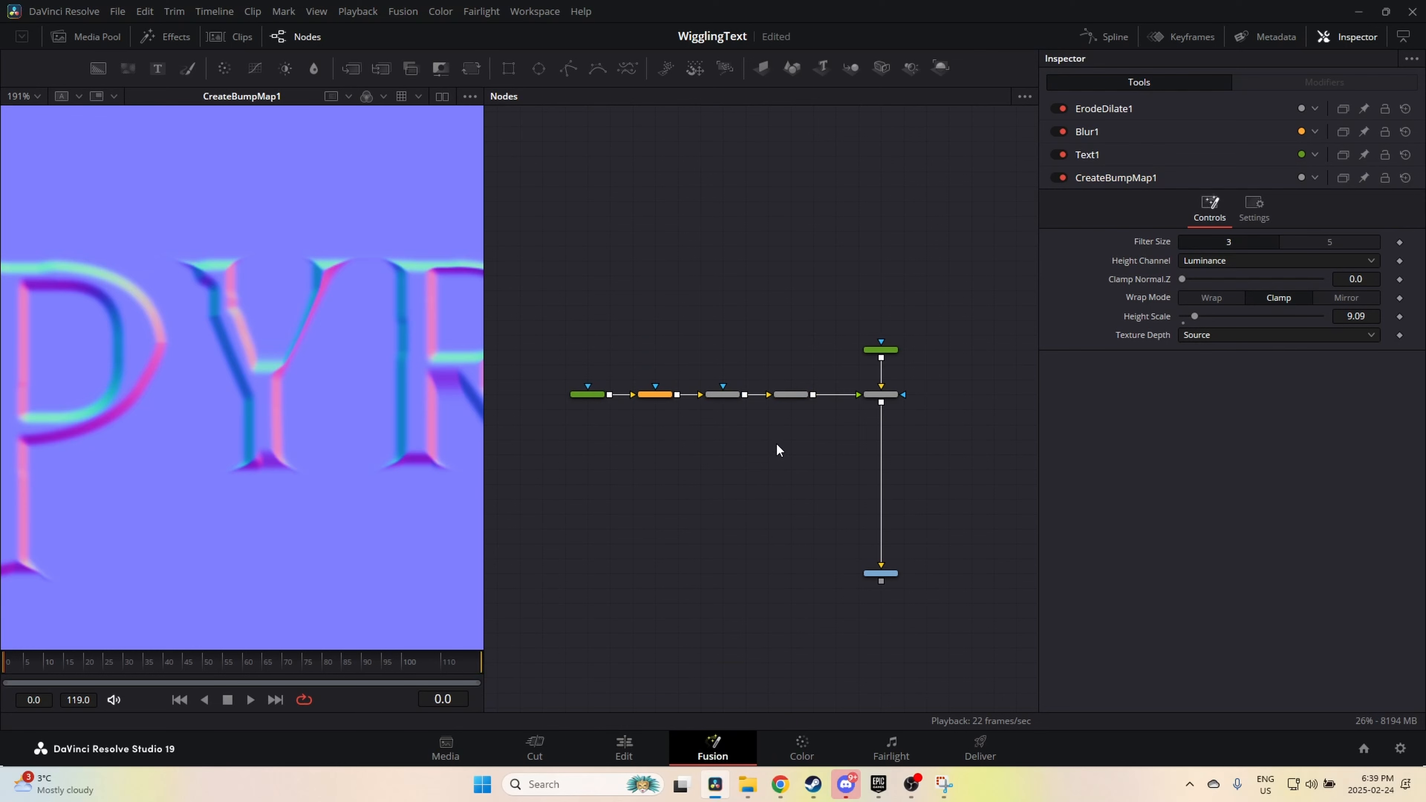
pyautogui.moveTo(774, 449); pyautogui.dragTo(717, 471)
pyautogui.moveTo(783, 306); pyautogui.dragTo(881, 713)
pyautogui.moveTo(811, 357); pyautogui.dragTo(856, 365)
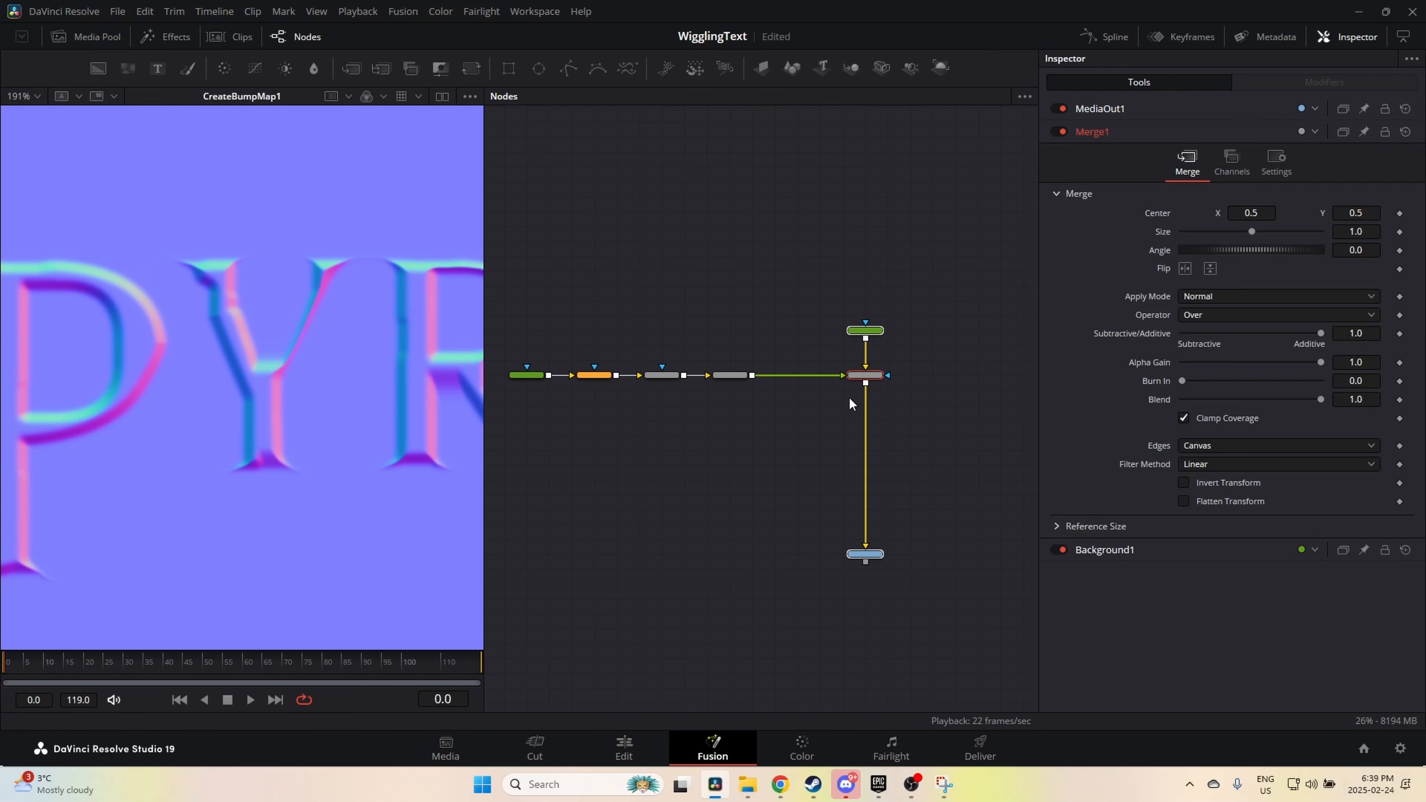
pyautogui.click(764, 429)
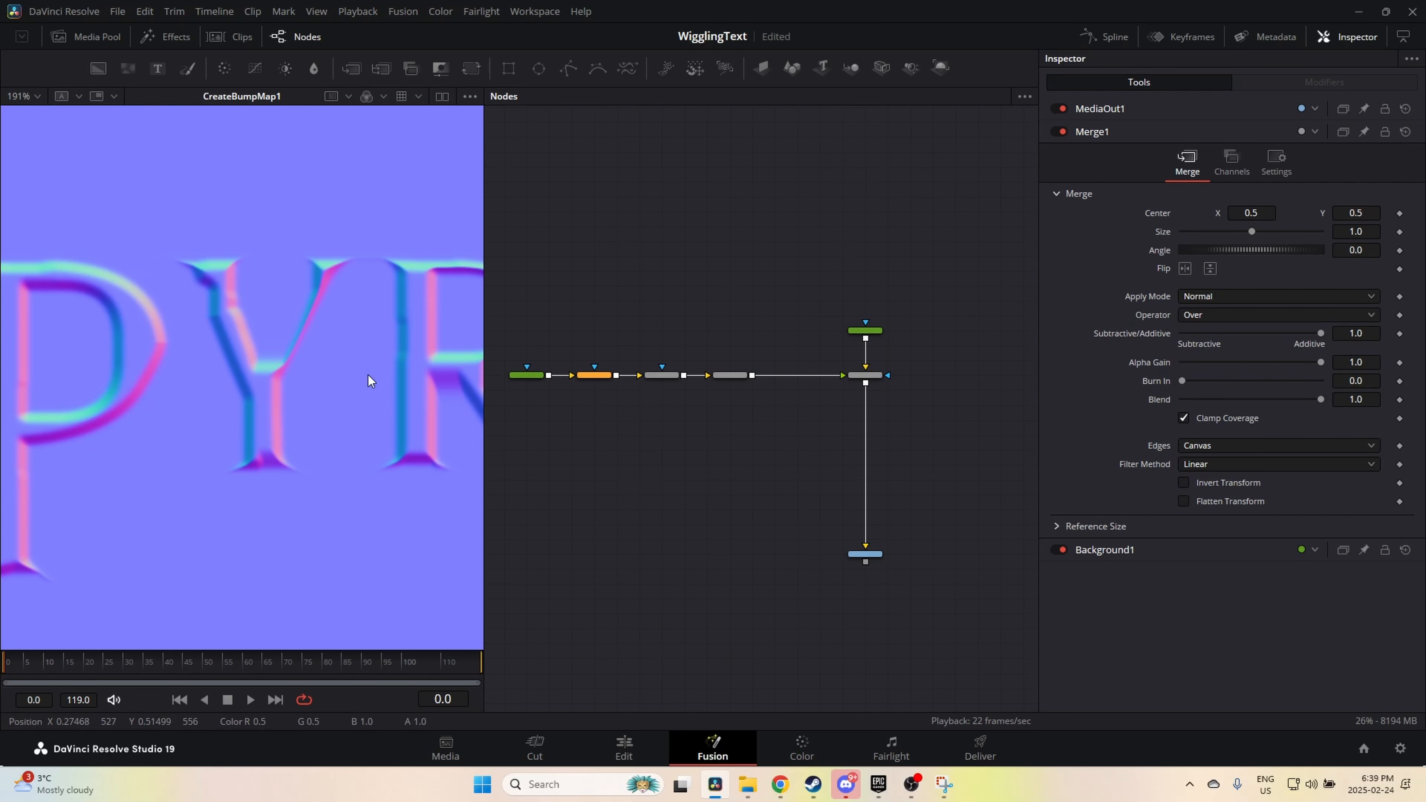
# Step: Insert a Brightness Contrast node between CreateBumpMap1 and Merge1 and place it evenly in line with the chain
pyautogui.click(541, 376)
pyautogui.scroll(3, 730, 365)
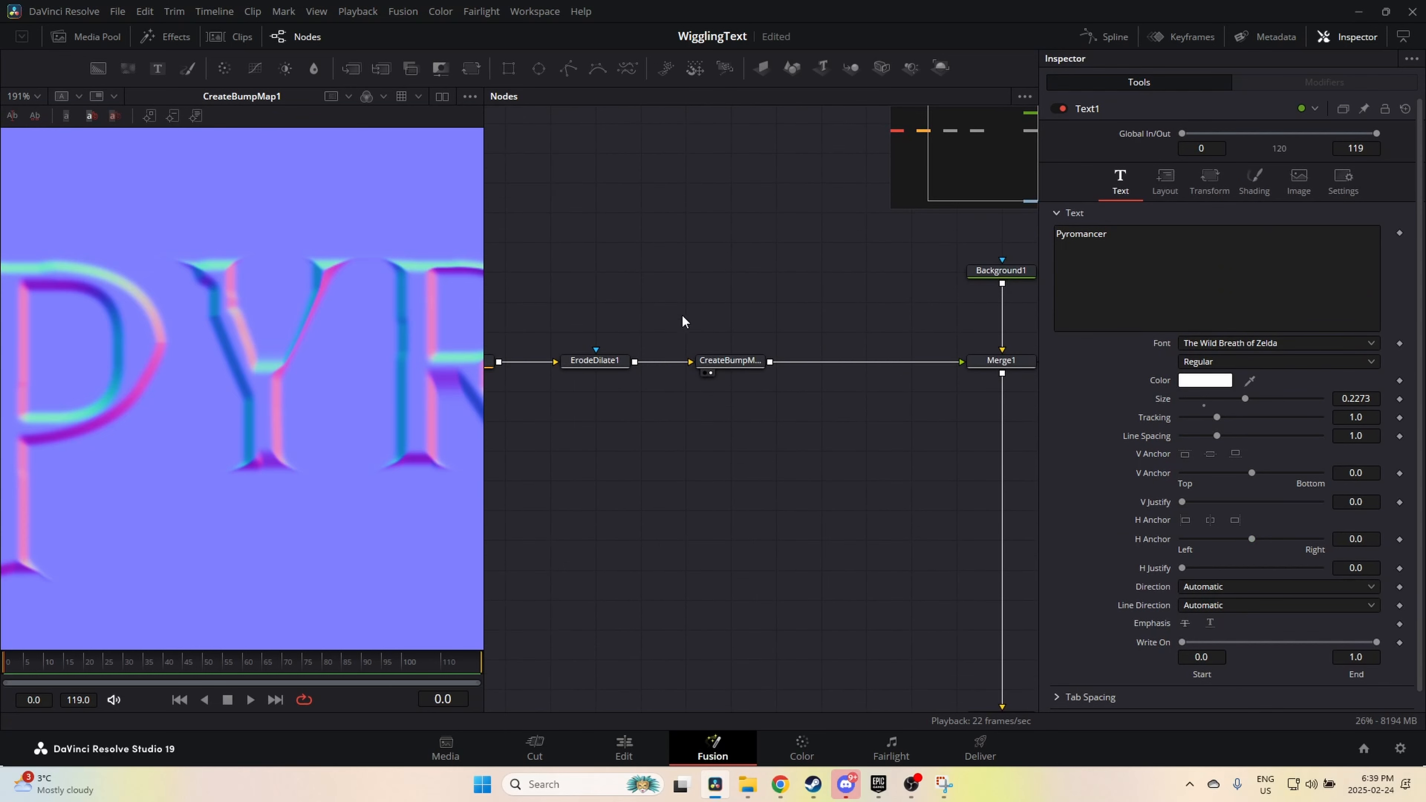
pyautogui.scroll(-3, 732, 364)
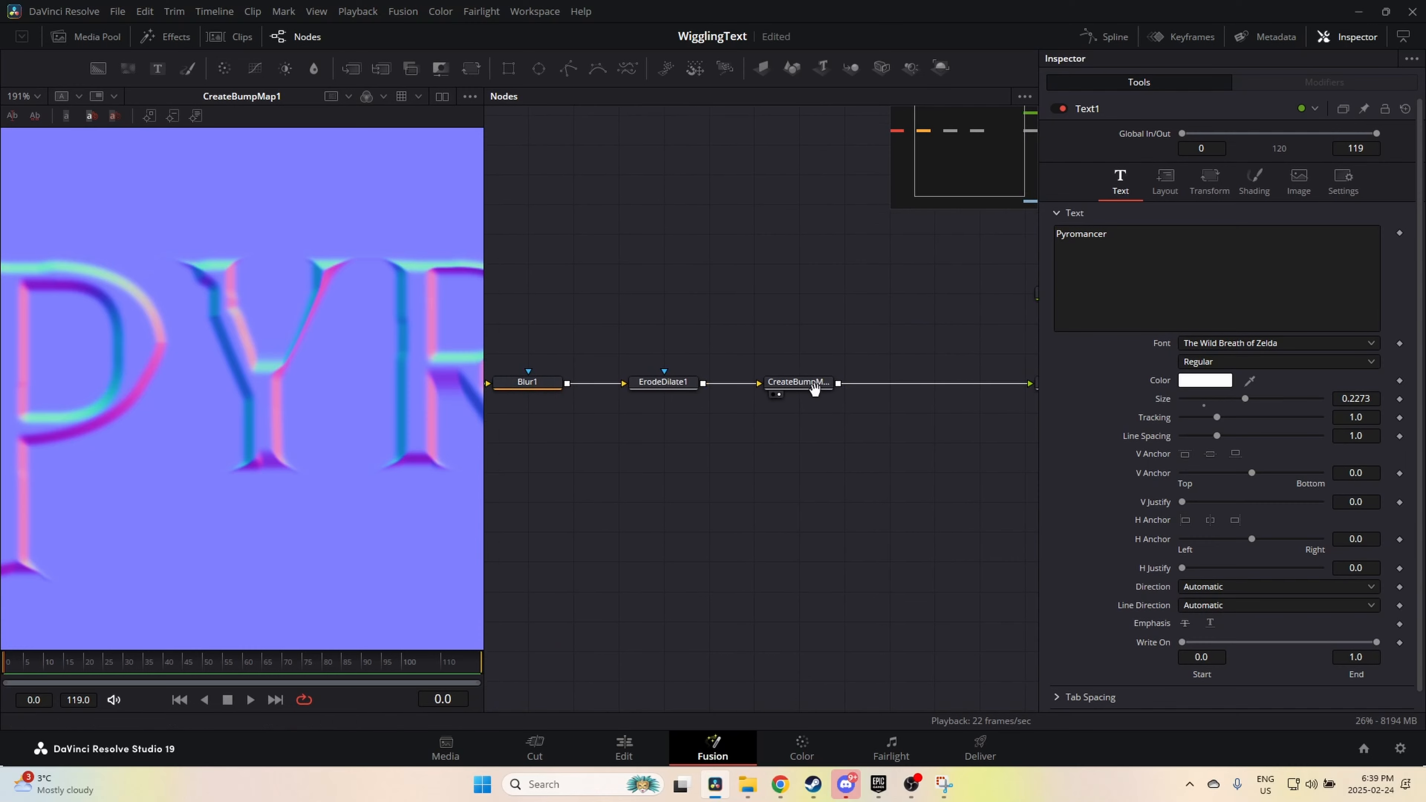
pyautogui.moveTo(748, 403); pyautogui.dragTo(793, 419)
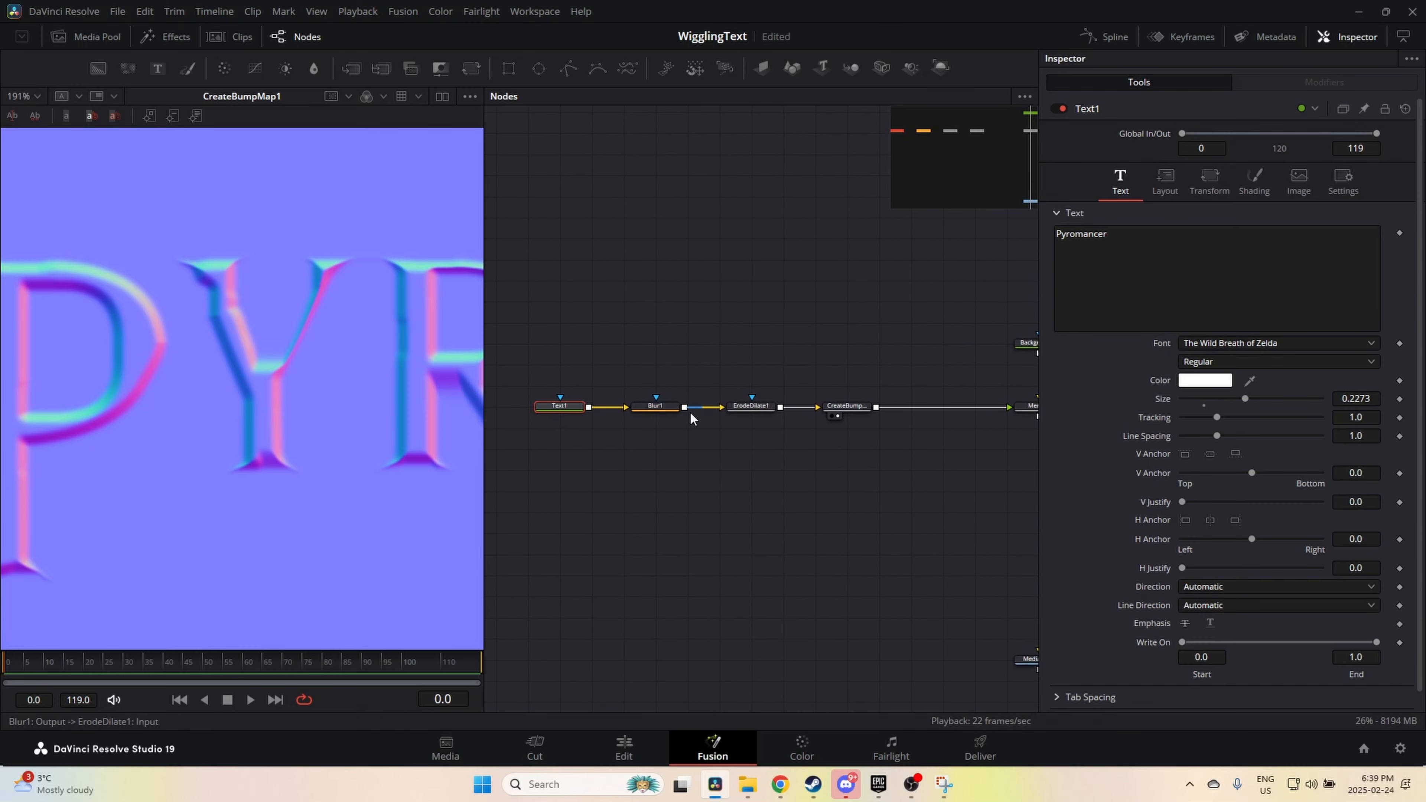
pyautogui.moveTo(690, 411); pyautogui.dragTo(615, 434)
pyautogui.click(758, 427)
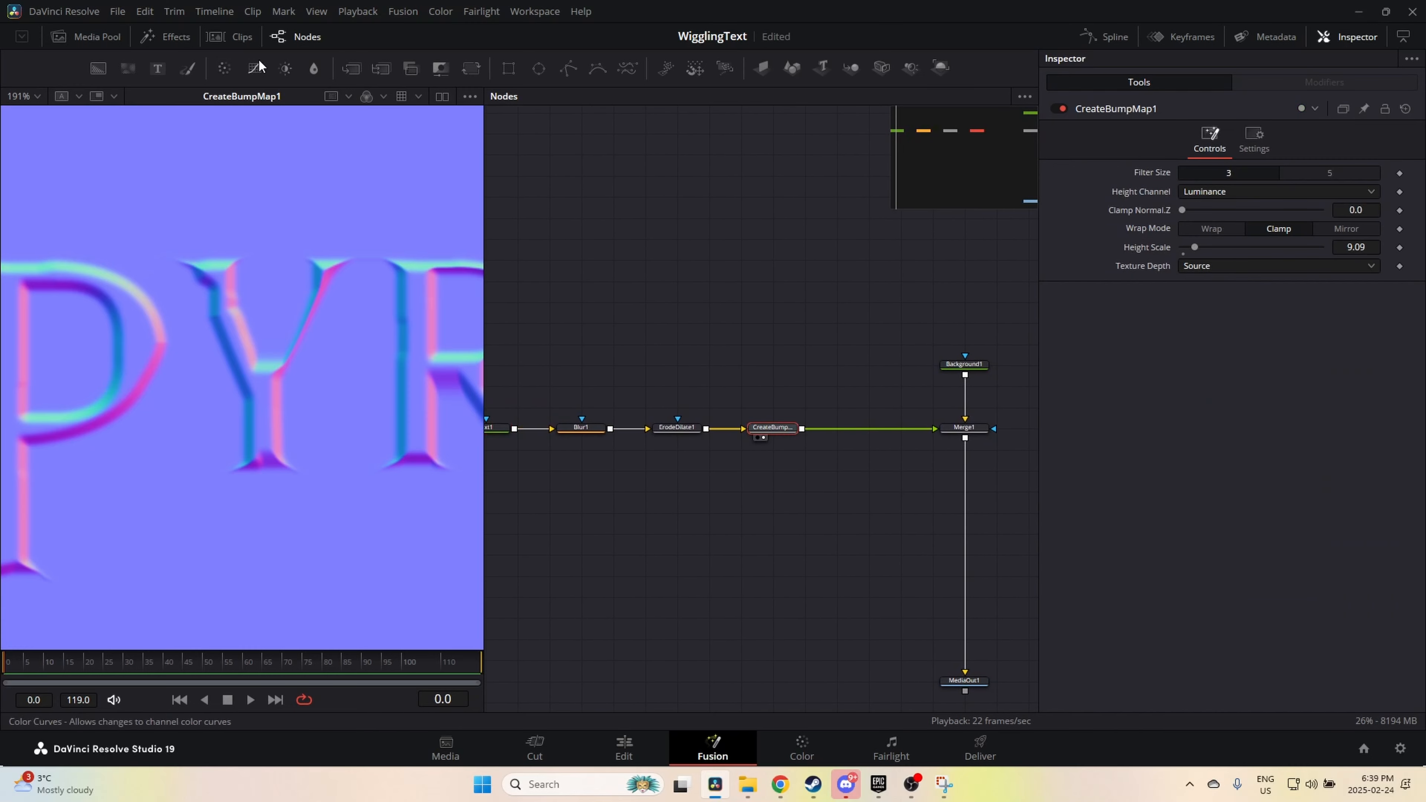
pyautogui.click(287, 68)
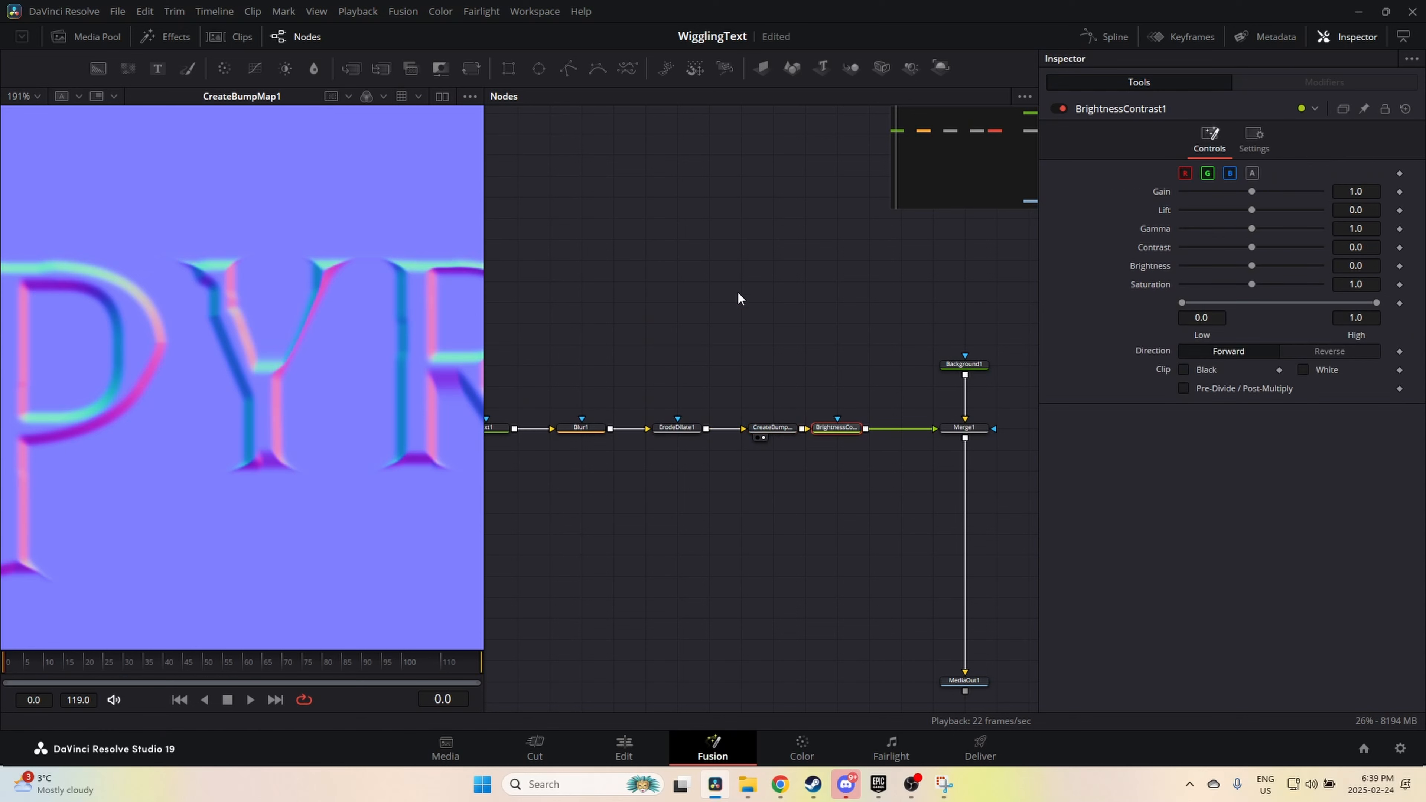
pyautogui.moveTo(827, 414); pyautogui.dragTo(865, 427)
pyautogui.moveTo(743, 485); pyautogui.dragTo(767, 506)
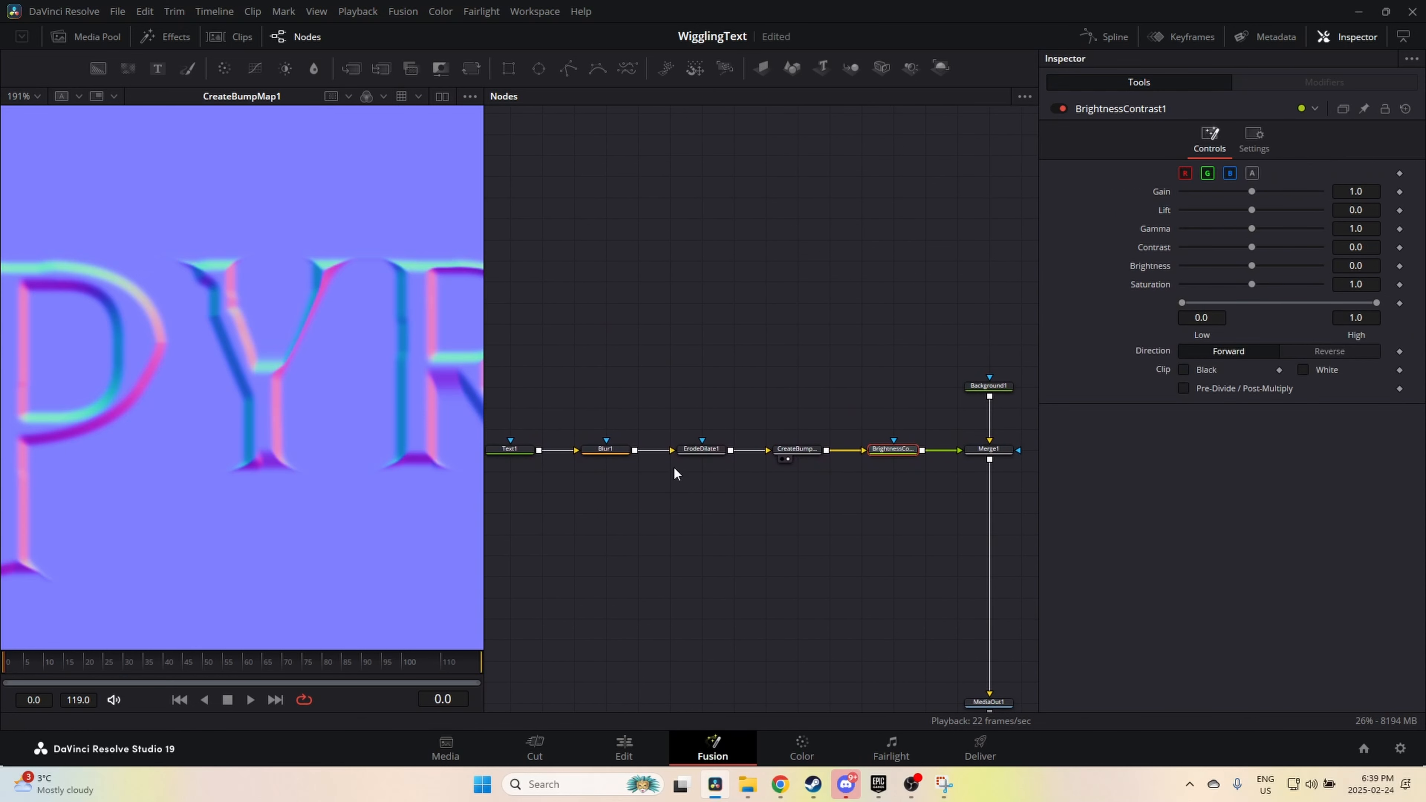
# Step: Display the Text1 node's output in the viewer with the whole title in frame
pyautogui.click(518, 449)
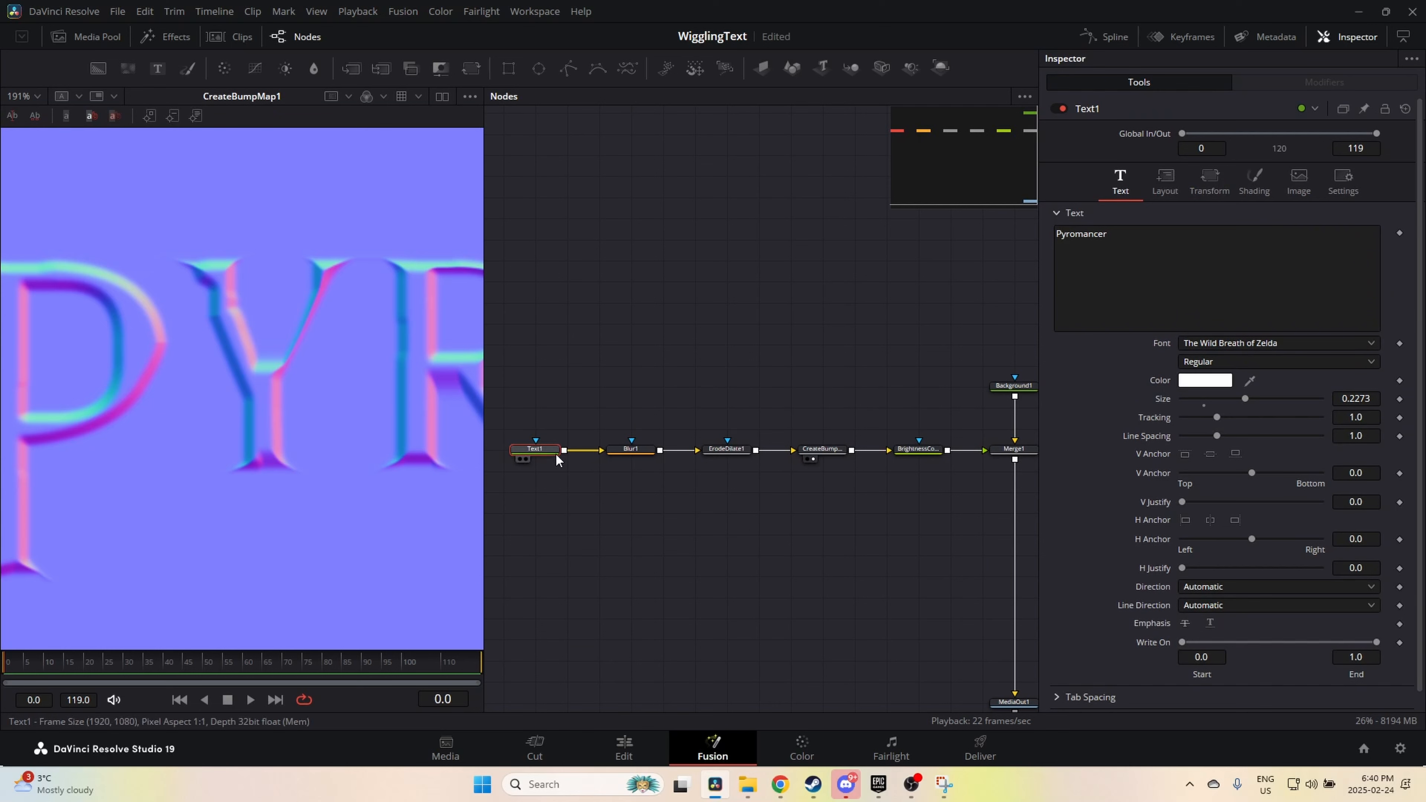
pyautogui.press('2')
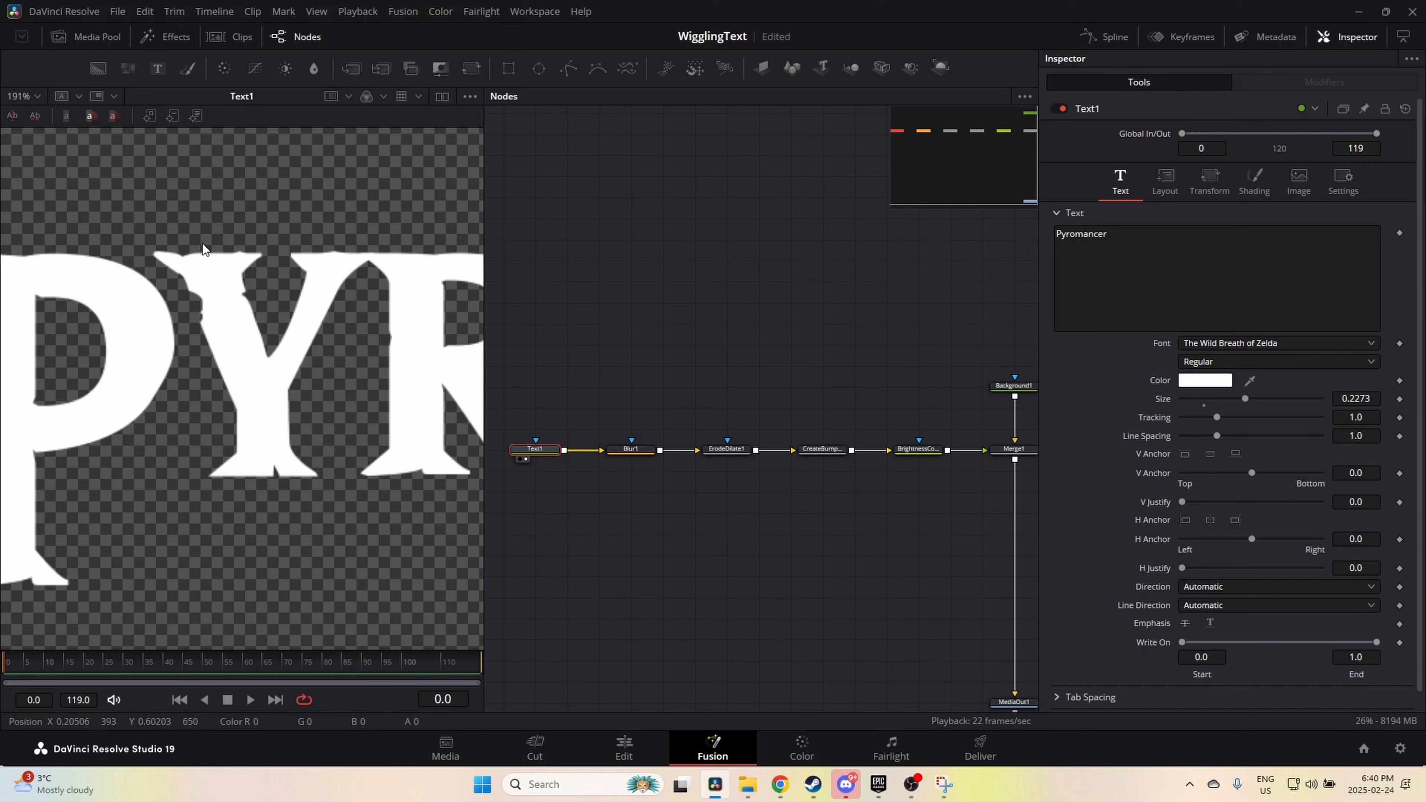
pyautogui.scroll(-5, 216, 290)
pyautogui.moveTo(324, 276); pyautogui.dragTo(203, 331)
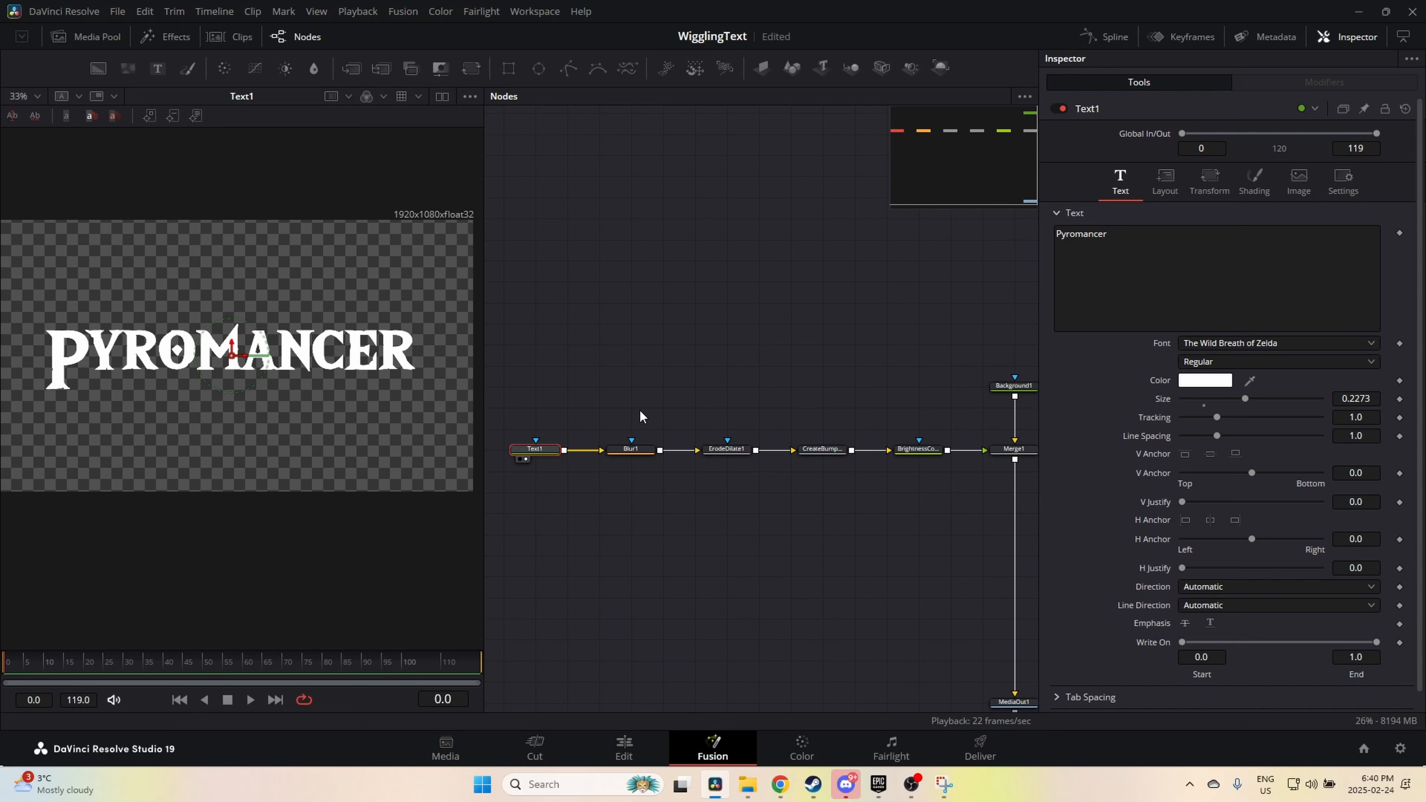
# Step: Paste an instance of Text1 above the node chain and connect it to BrightnessContrast1 as its mask
pyautogui.click(814, 332)
pyautogui.rightClick(814, 332)
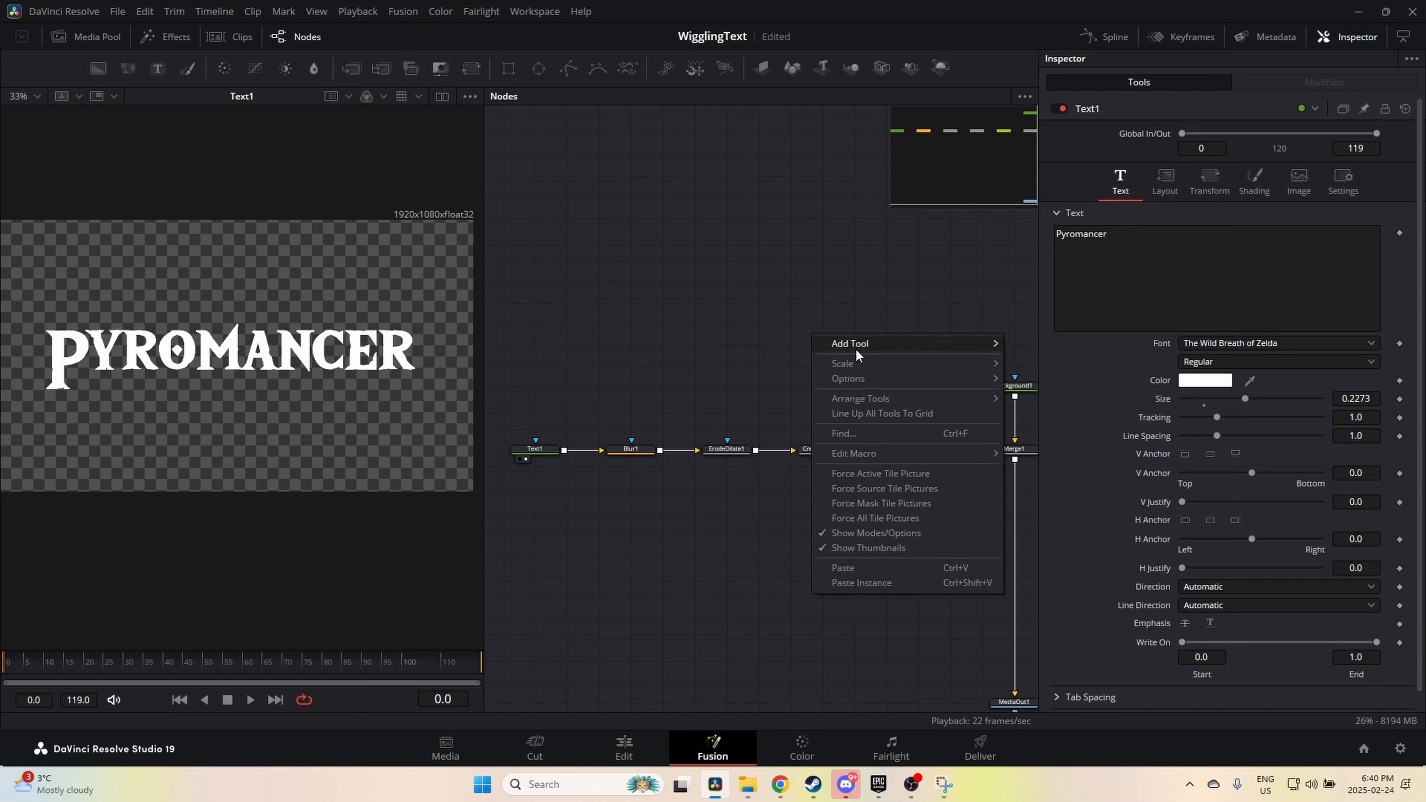
pyautogui.click(924, 584)
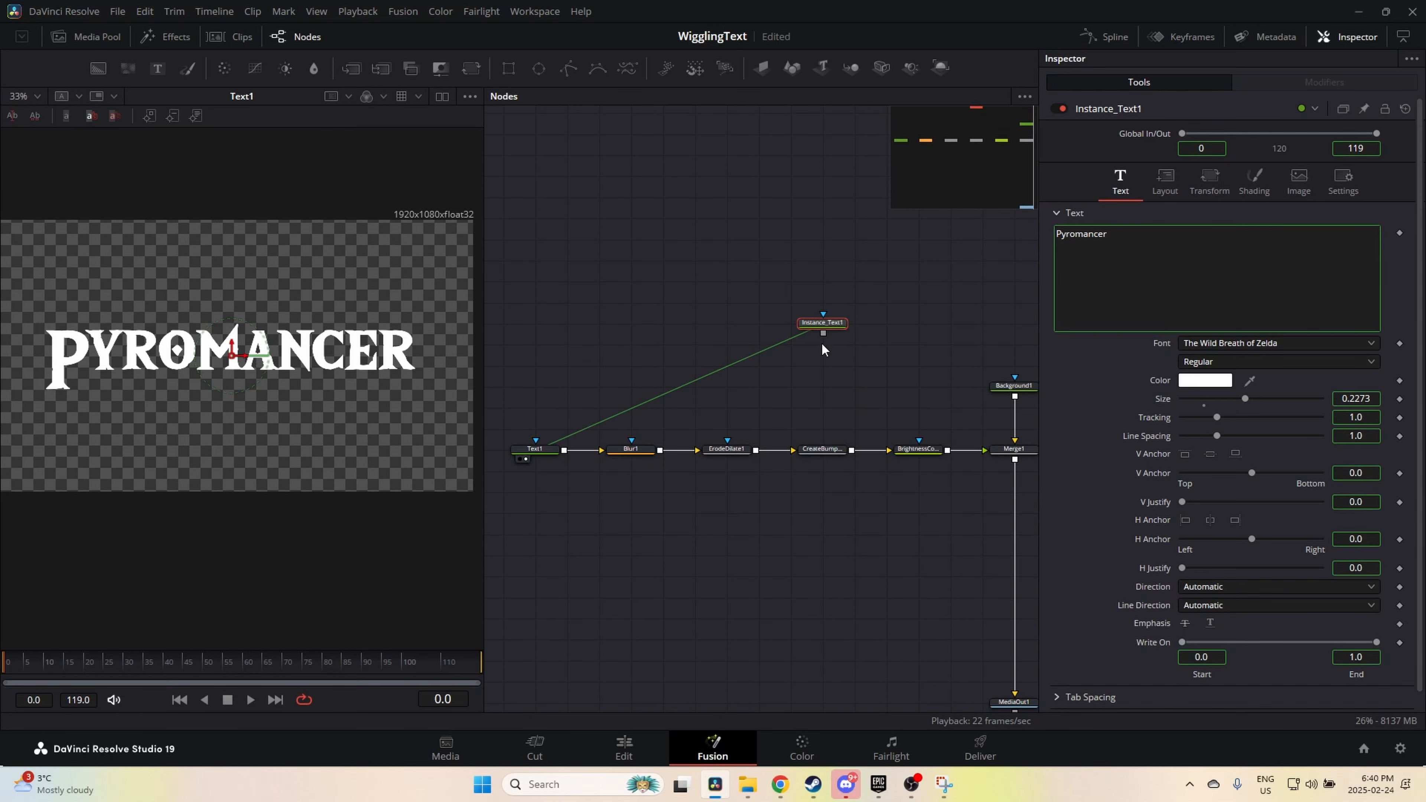
pyautogui.moveTo(823, 324); pyautogui.dragTo(924, 457)
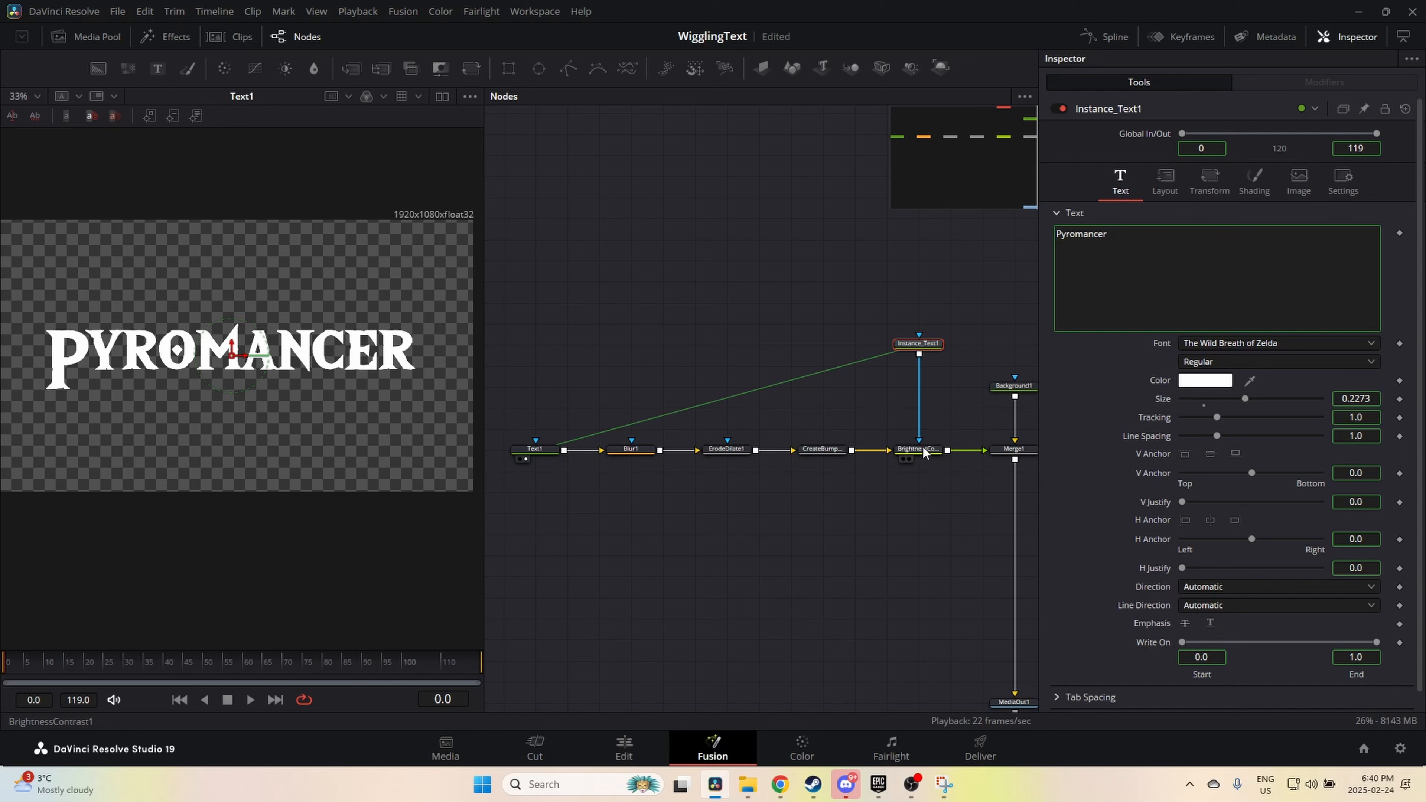
# Step: Display BrightnessContrast1 in the viewer and make its output transparent outside the text mask
pyautogui.click(904, 460)
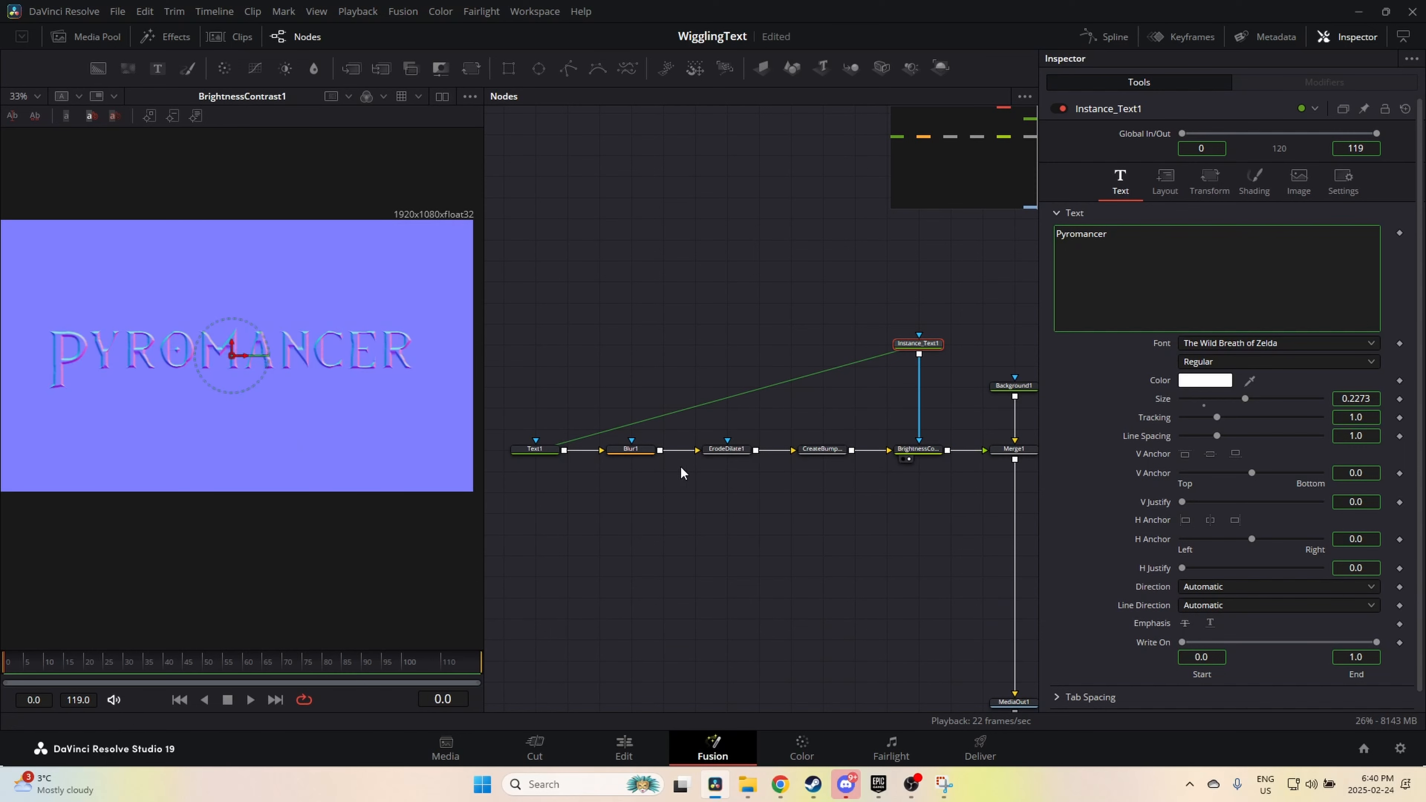
pyautogui.click(918, 449)
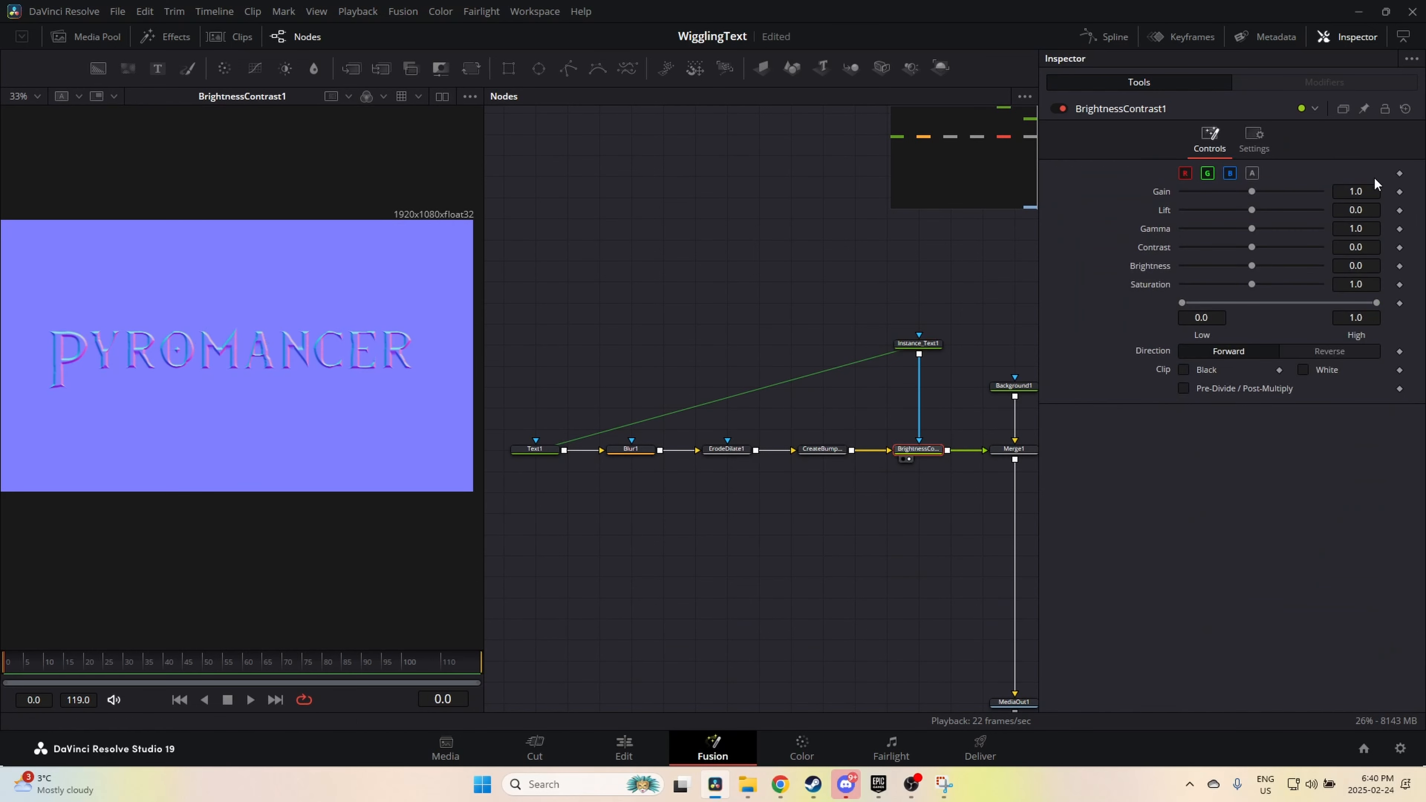
pyautogui.click(1264, 138)
pyautogui.scroll(10, 326, 342)
# Step: Set the ErodeDilate1 amount to about -0.0061 and check the bevel along the title
pyautogui.click(738, 448)
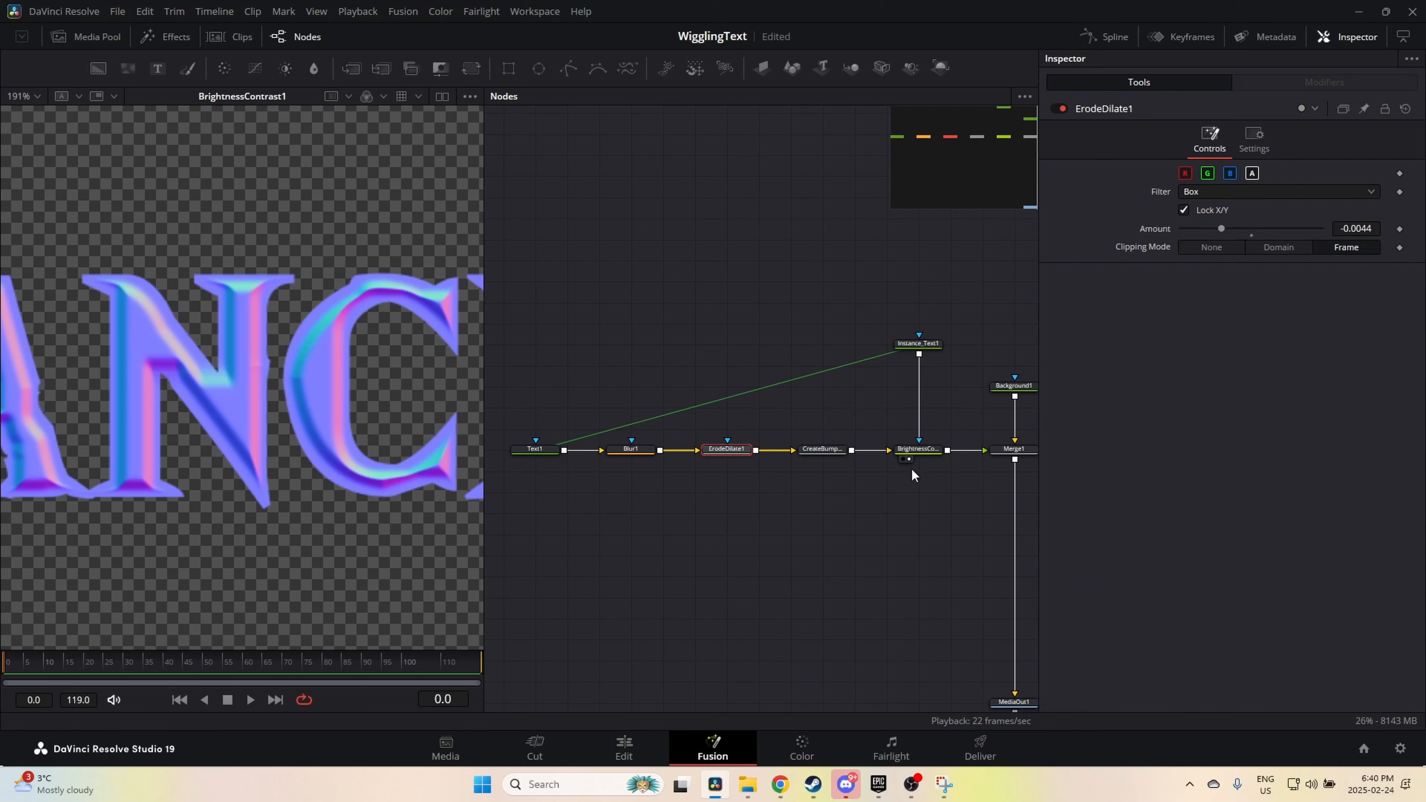
pyautogui.moveTo(1222, 233); pyautogui.dragTo(1210, 234)
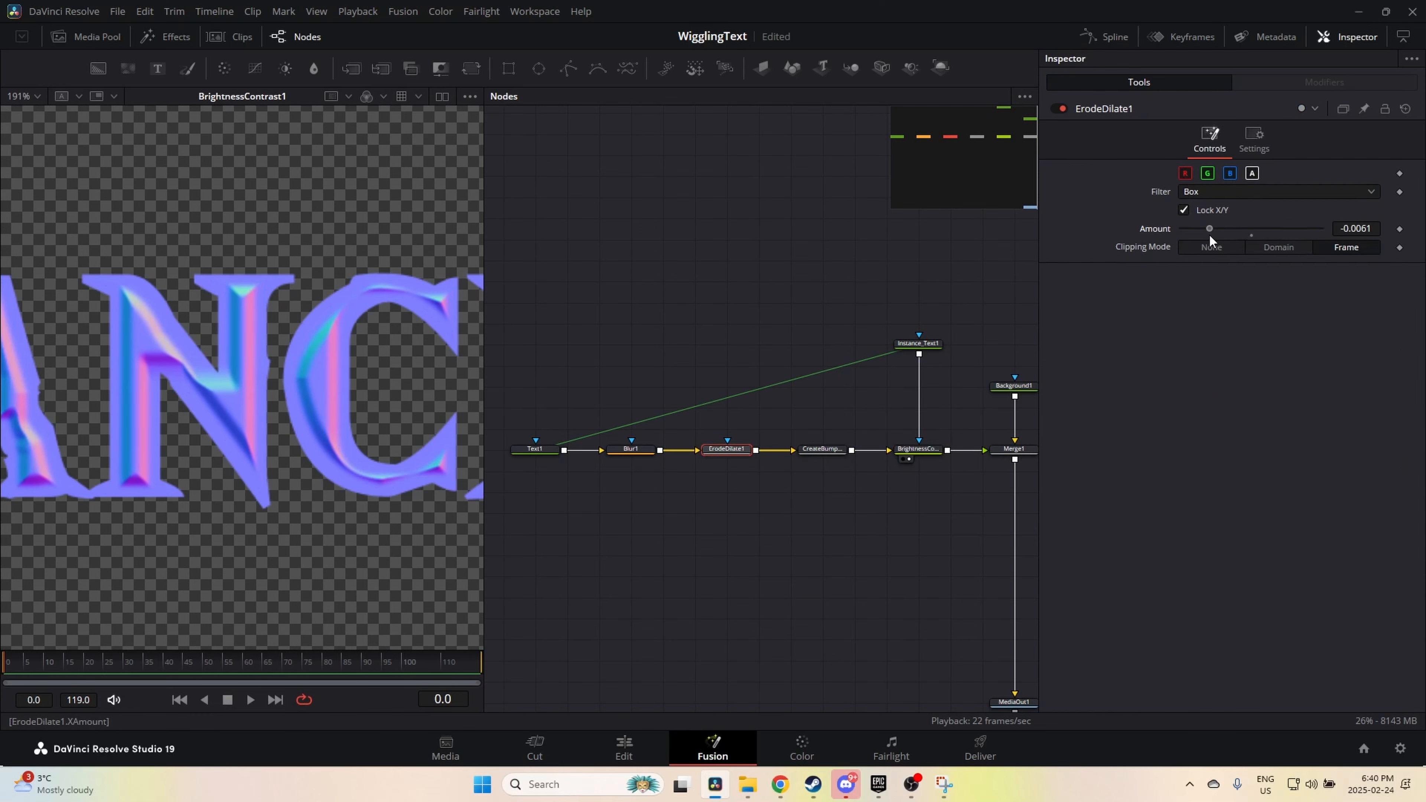
pyautogui.scroll(-4, 232, 510)
pyautogui.moveTo(232, 510); pyautogui.dragTo(691, 420)
# Step: Change the Text1 font to Squealer
pyautogui.click(534, 450)
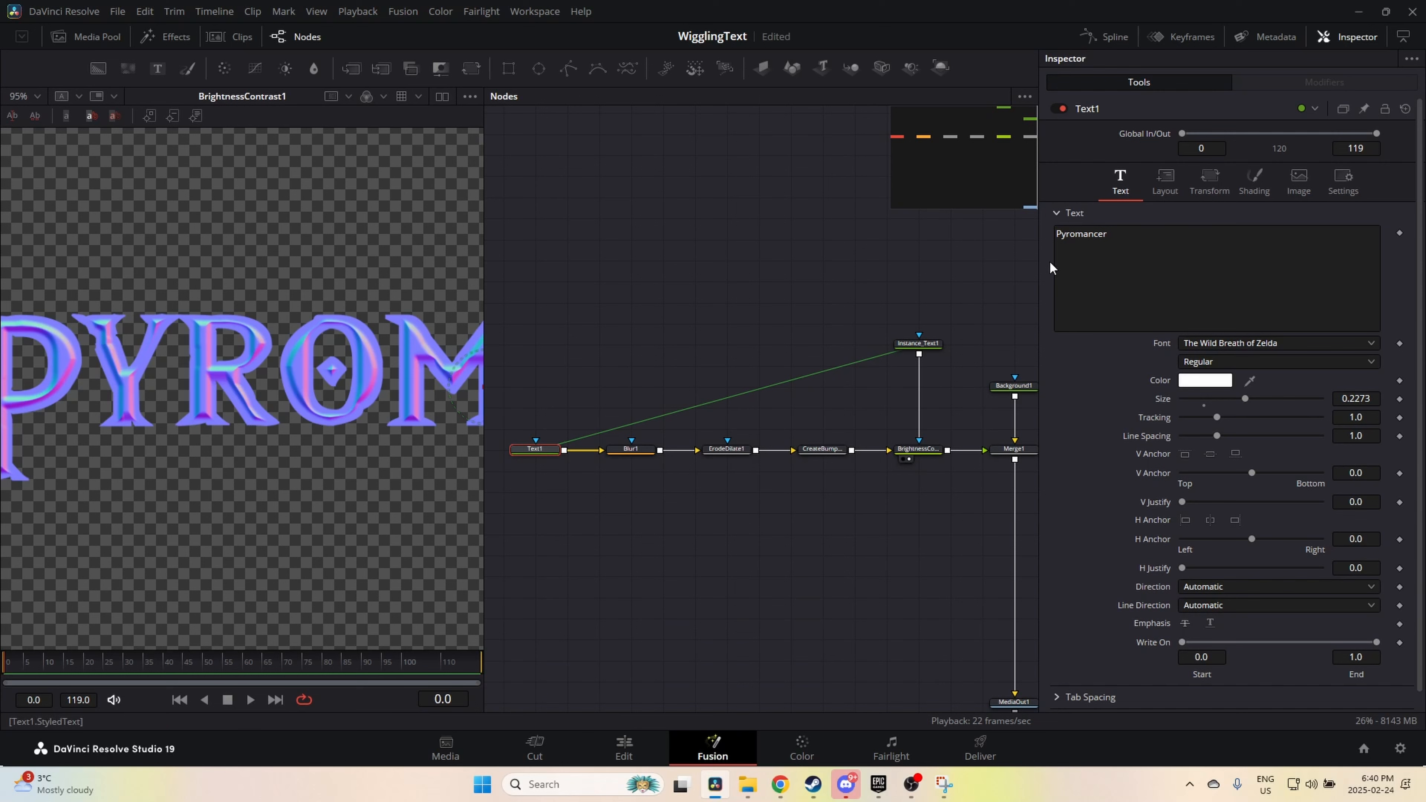
pyautogui.click(1266, 342)
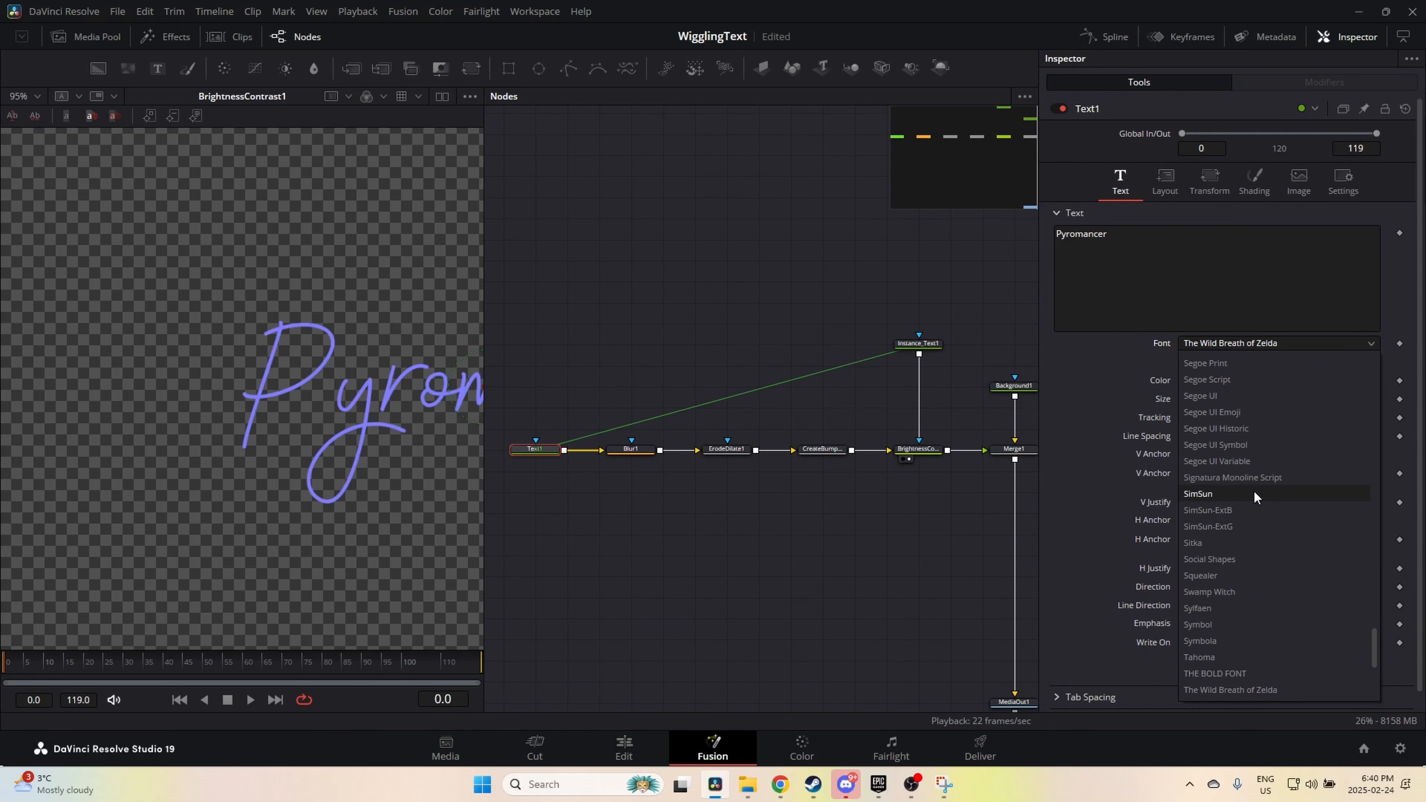
pyautogui.click(1257, 579)
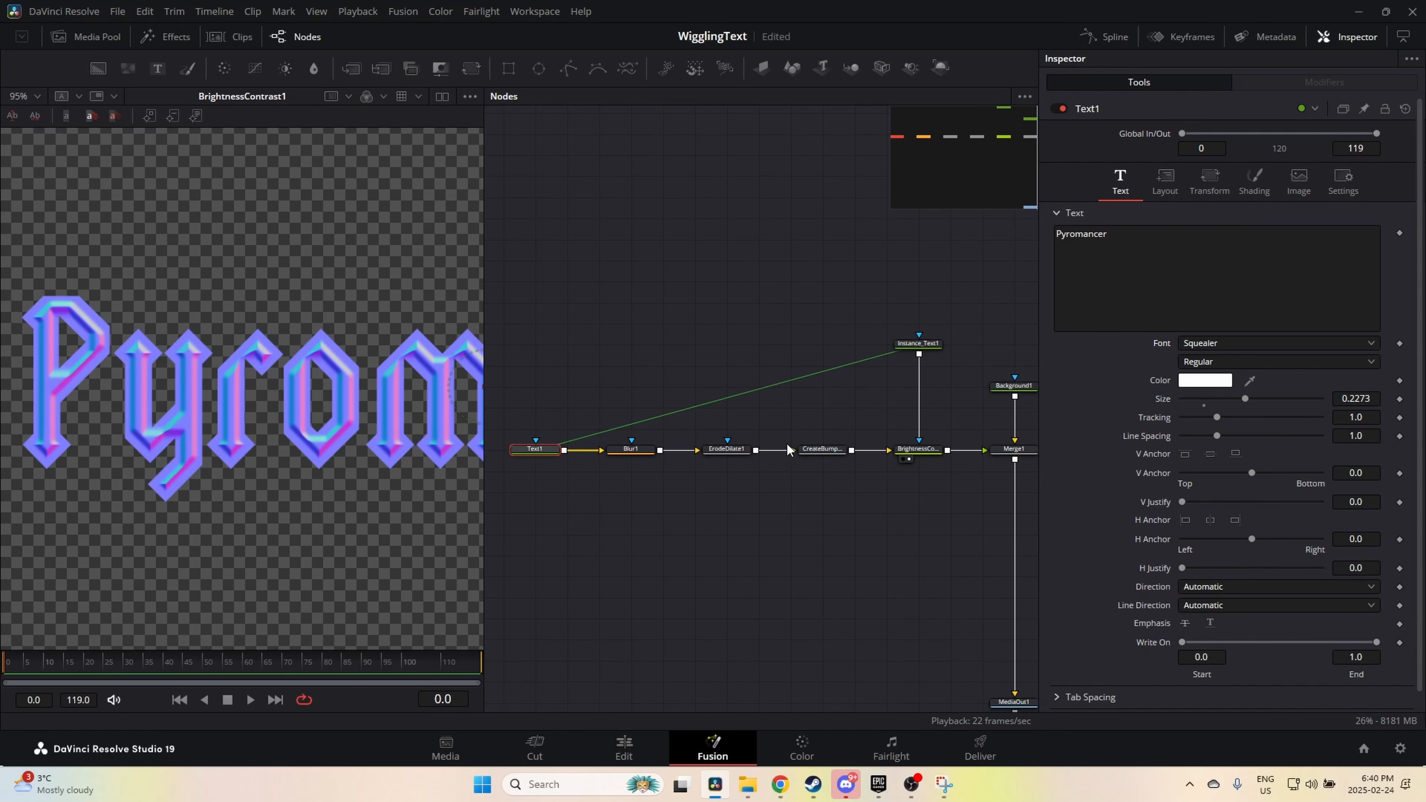
# Step: Set the ErodeDilate1 amount to about -0.0036 and check the title's letters
pyautogui.click(727, 449)
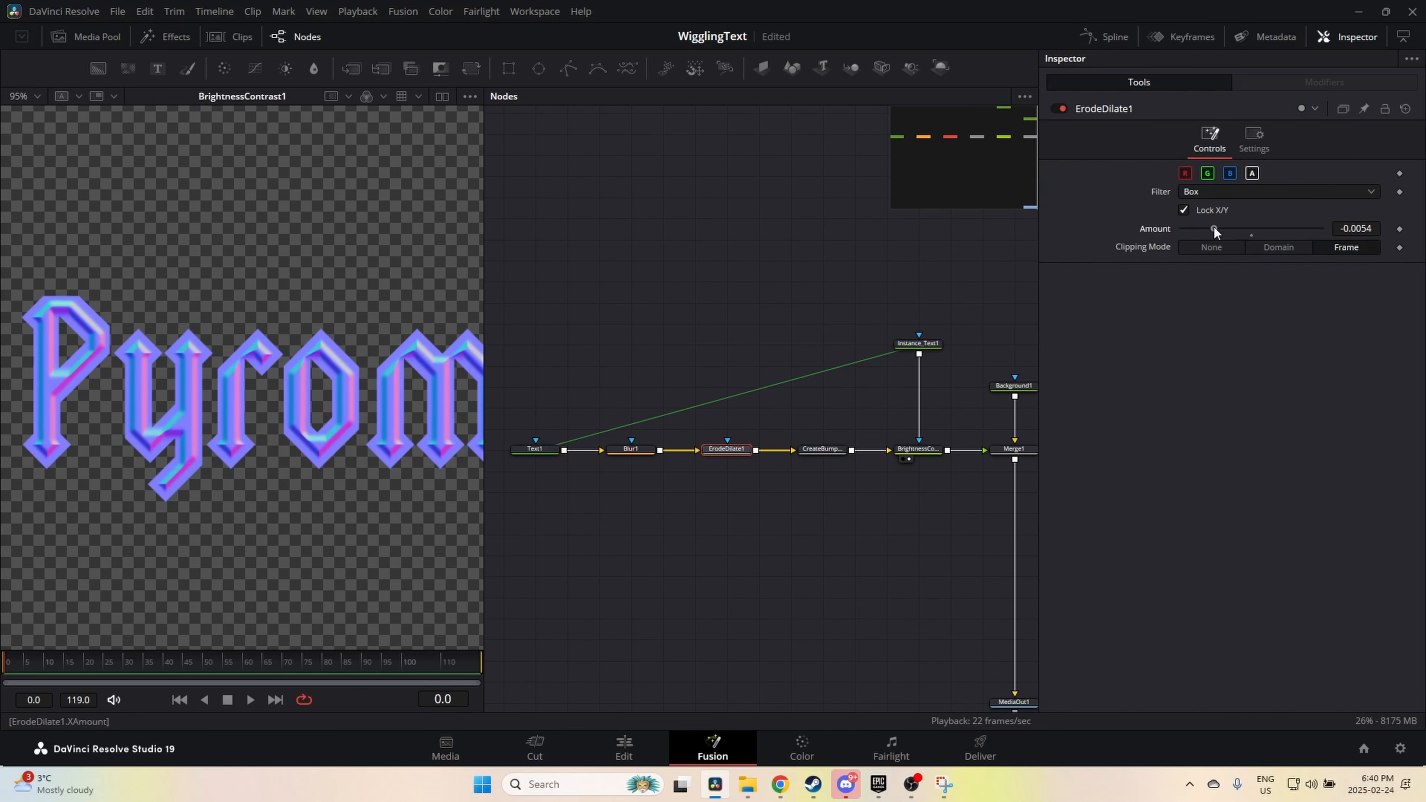
pyautogui.moveTo(1213, 227); pyautogui.dragTo(1226, 227)
pyautogui.scroll(-2, 337, 441)
pyautogui.moveTo(365, 441); pyautogui.dragTo(78, 440)
pyautogui.moveTo(264, 441); pyautogui.dragTo(428, 436)
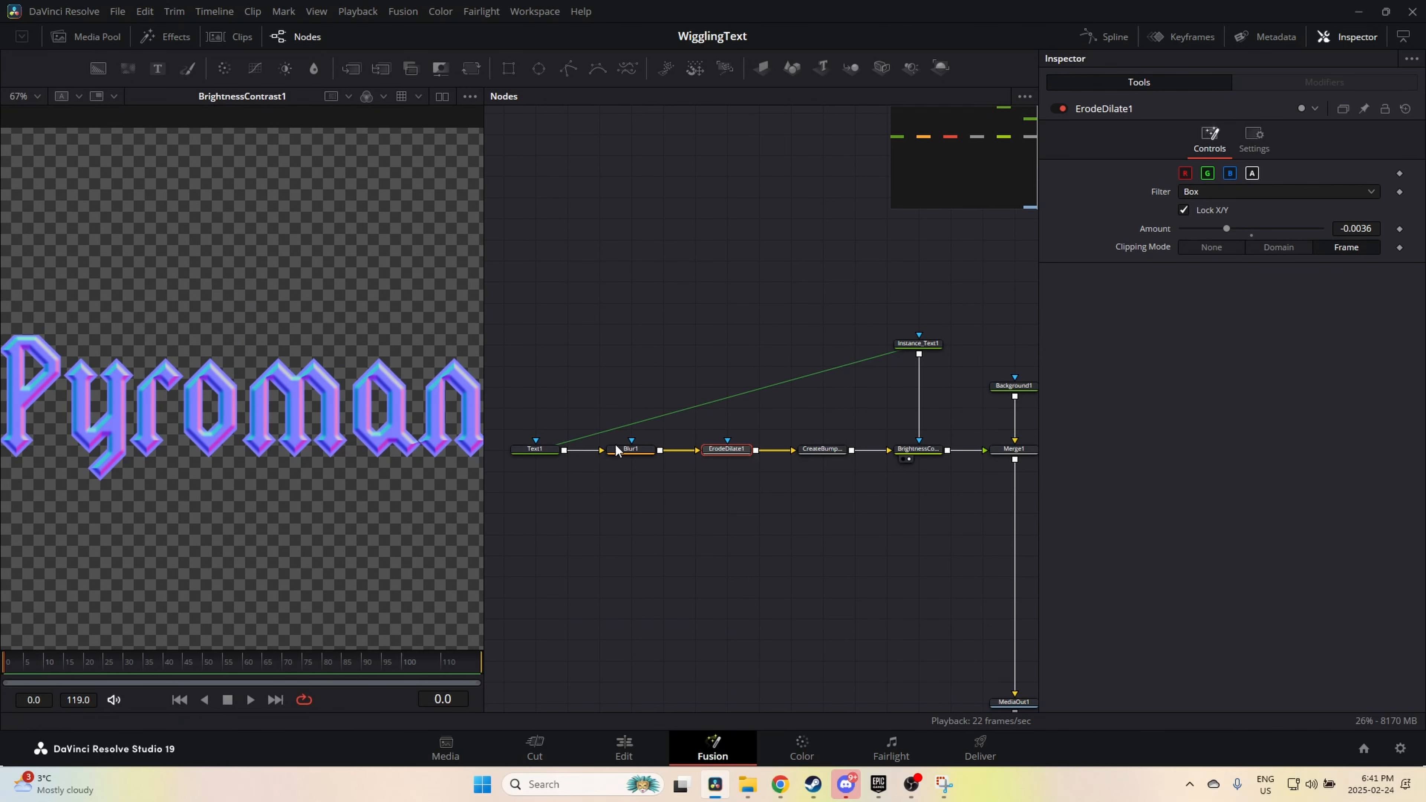
# Step: Increase the CreateBumpMap1 height scale to strengthen the shading on the title's bevels
pyautogui.click(555, 449)
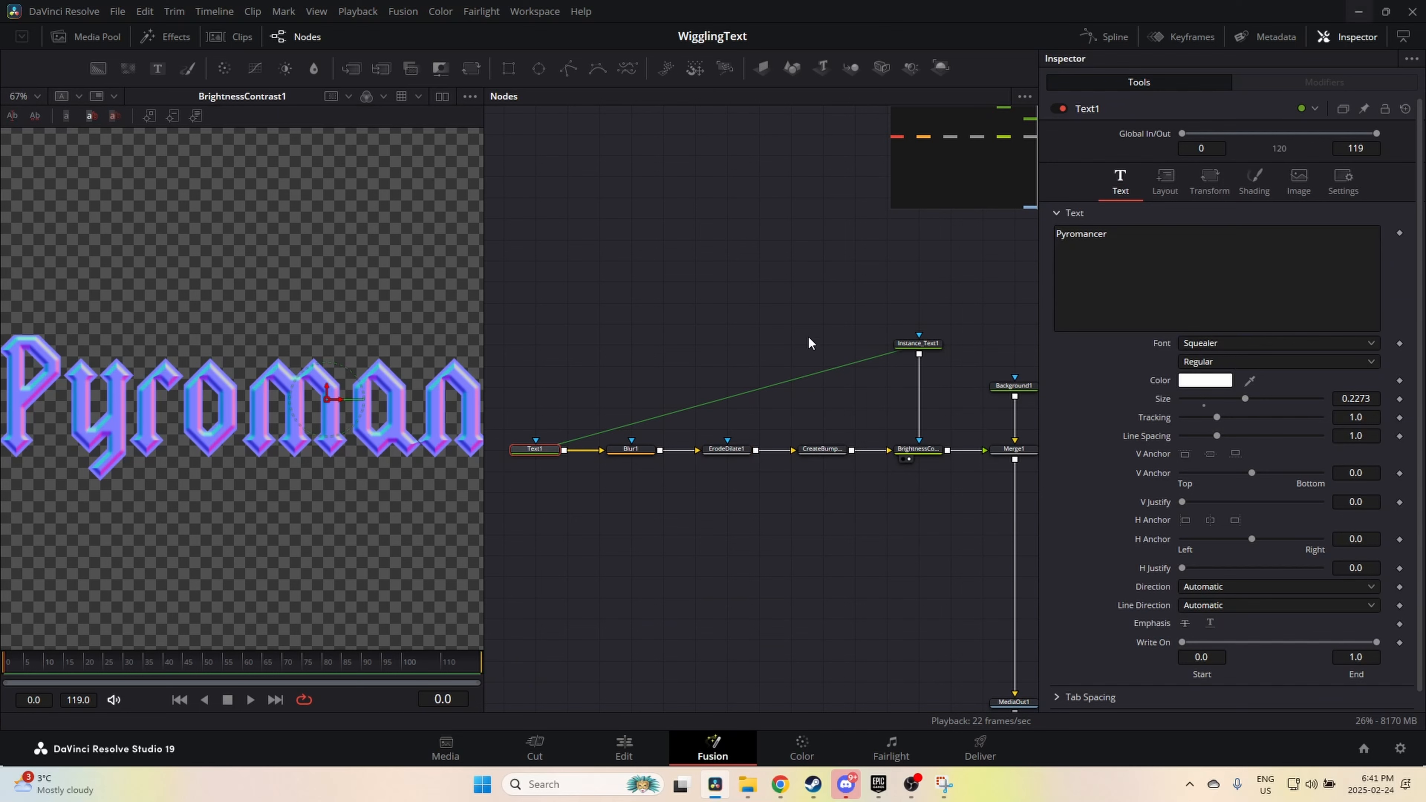
pyautogui.scroll(-1, 346, 450)
pyautogui.moveTo(346, 450); pyautogui.dragTo(286, 462)
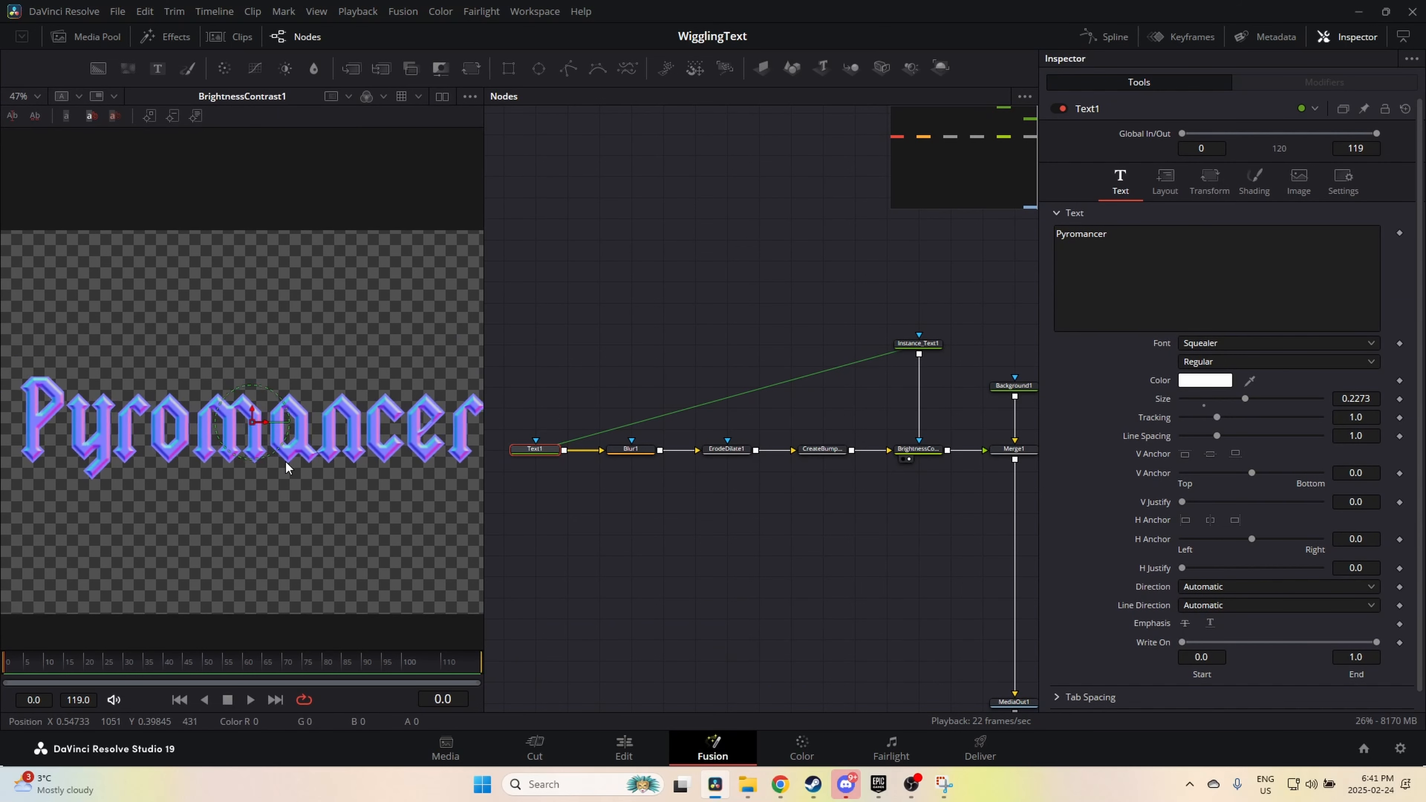
pyautogui.moveTo(925, 586); pyautogui.dragTo(858, 466)
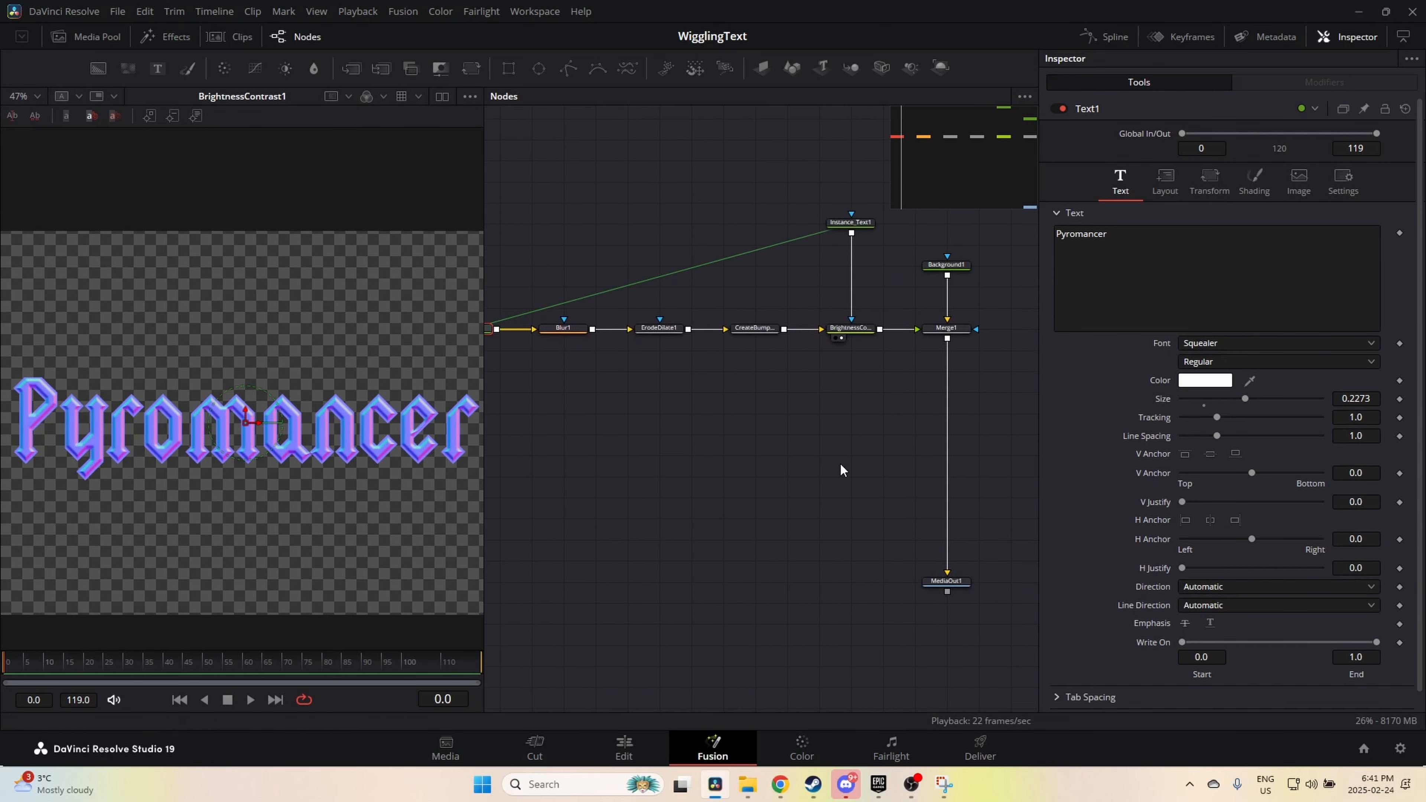
pyautogui.scroll(1, 258, 425)
pyautogui.scroll(2, 295, 437)
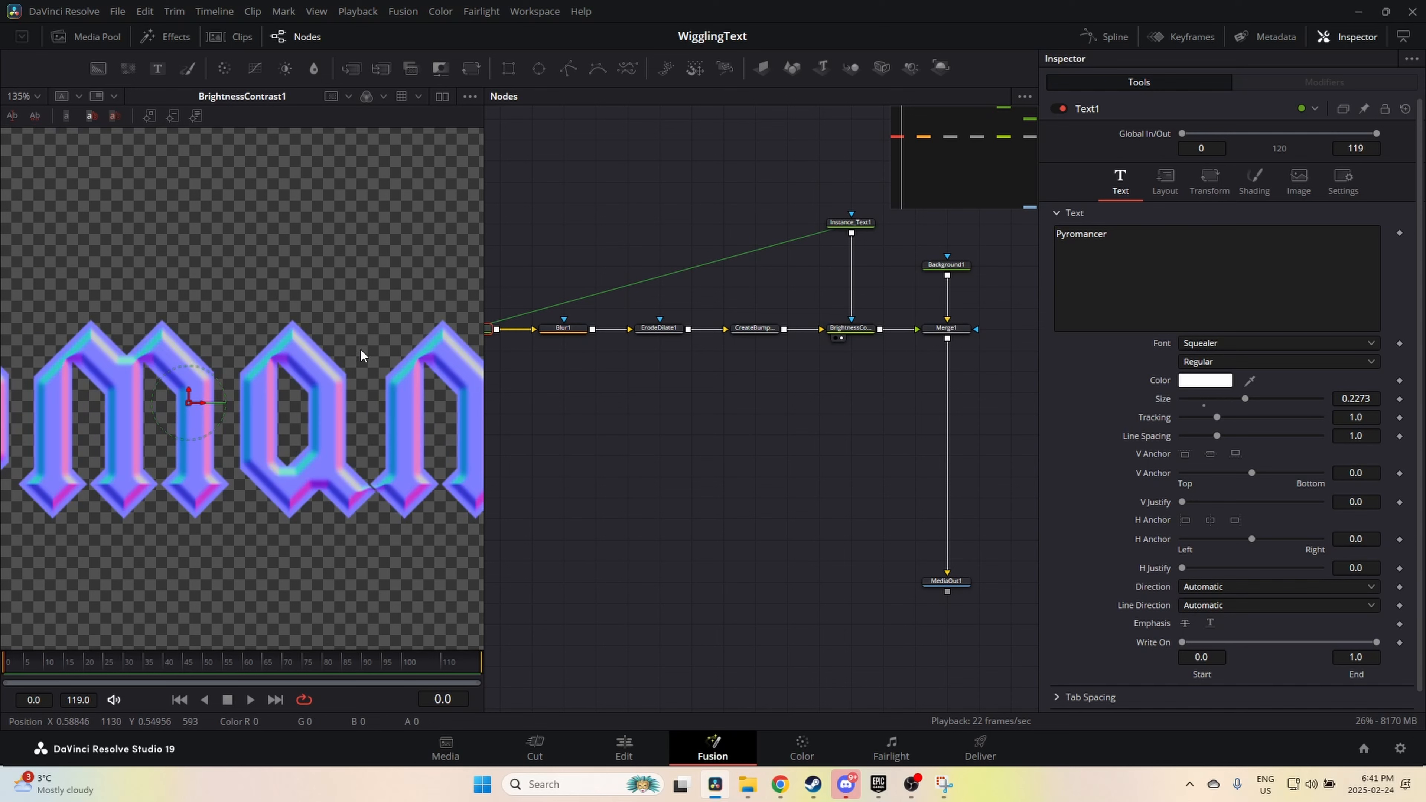
pyautogui.click(769, 334)
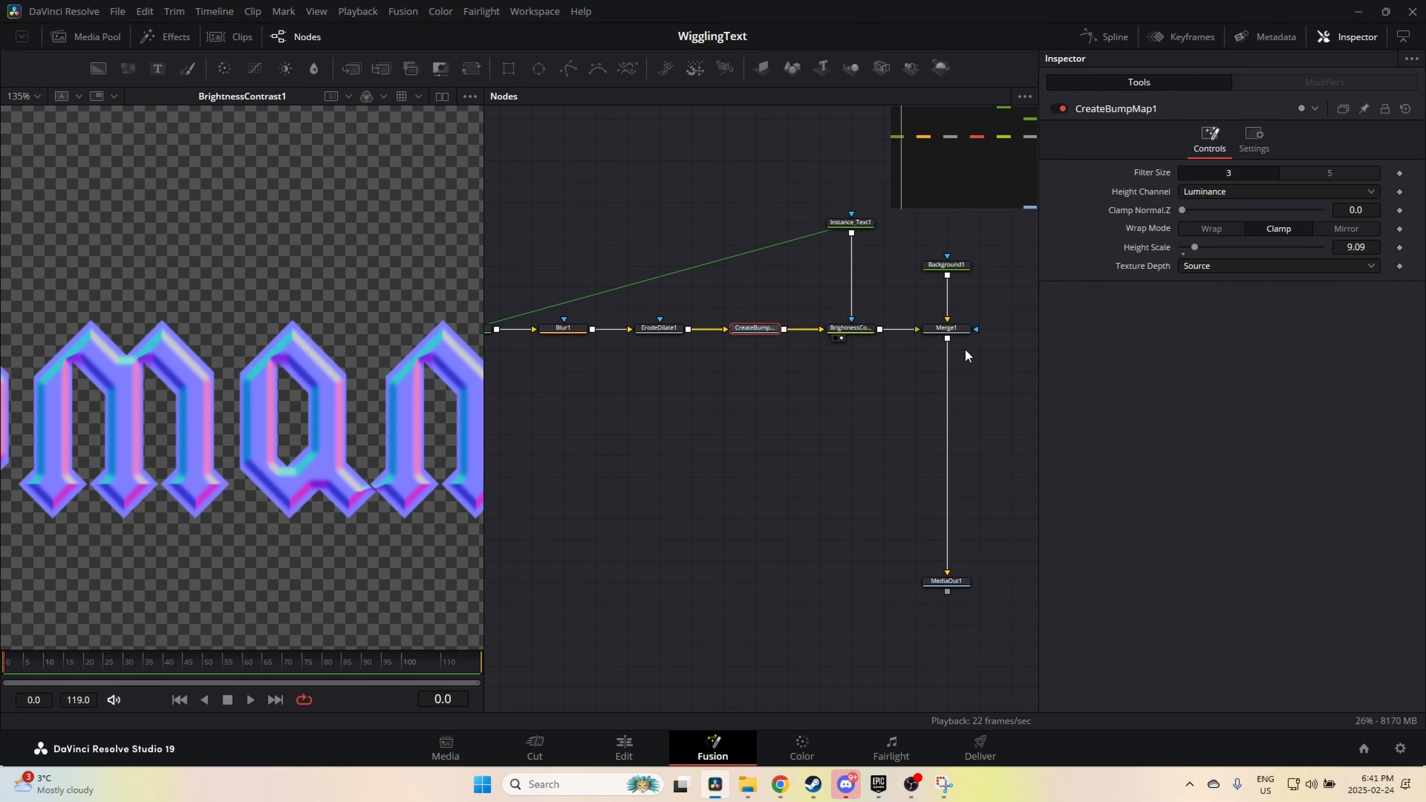
pyautogui.moveTo(1195, 246); pyautogui.dragTo(1225, 228)
# Step: Set the ErodeDilate1 amount to about -0.0043 and check the bevel across the whole title
pyautogui.click(665, 328)
pyautogui.scroll(-5, 248, 506)
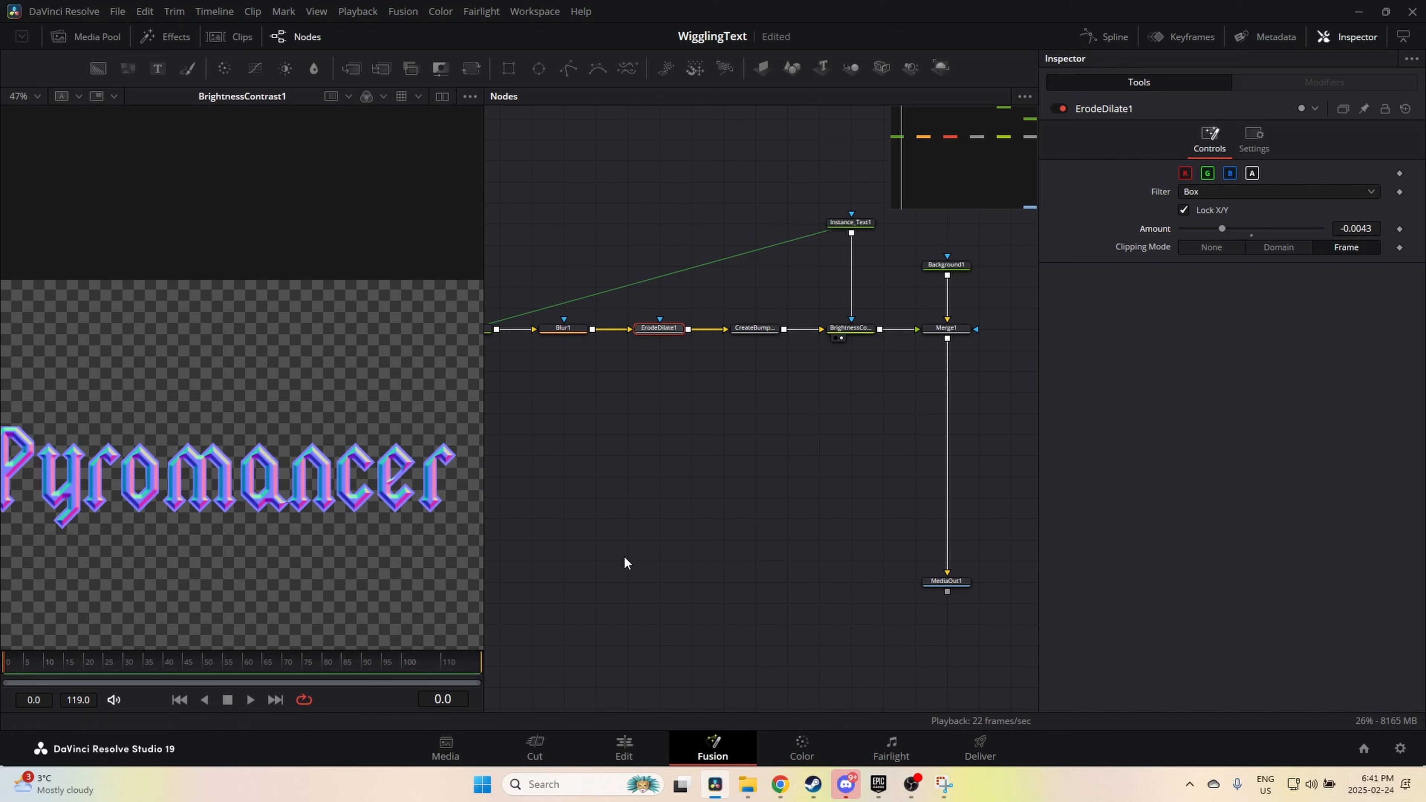
pyautogui.moveTo(901, 387); pyautogui.dragTo(856, 403)
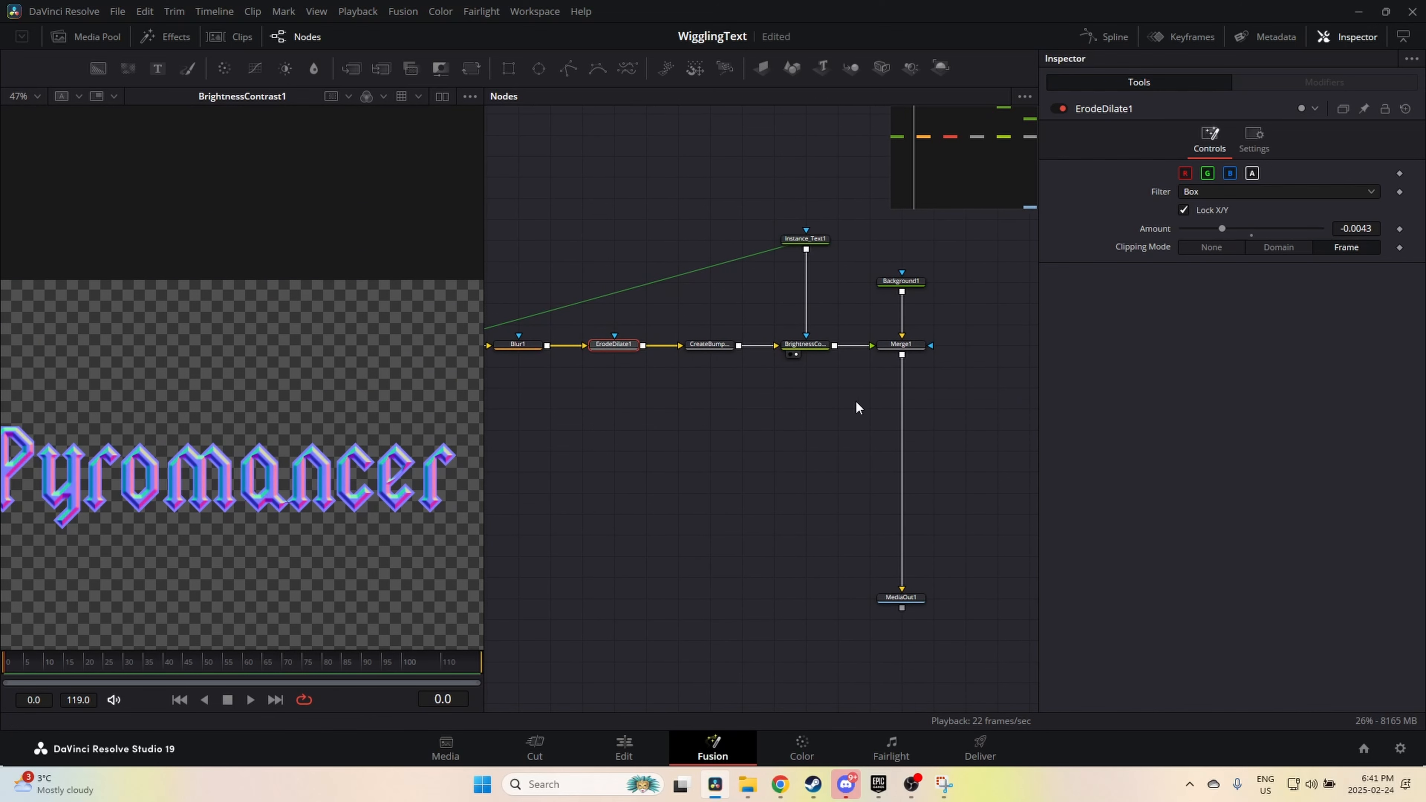
# Step: Bypass the Blur1 node and examine the title's letters up close without the blur
pyautogui.click(908, 347)
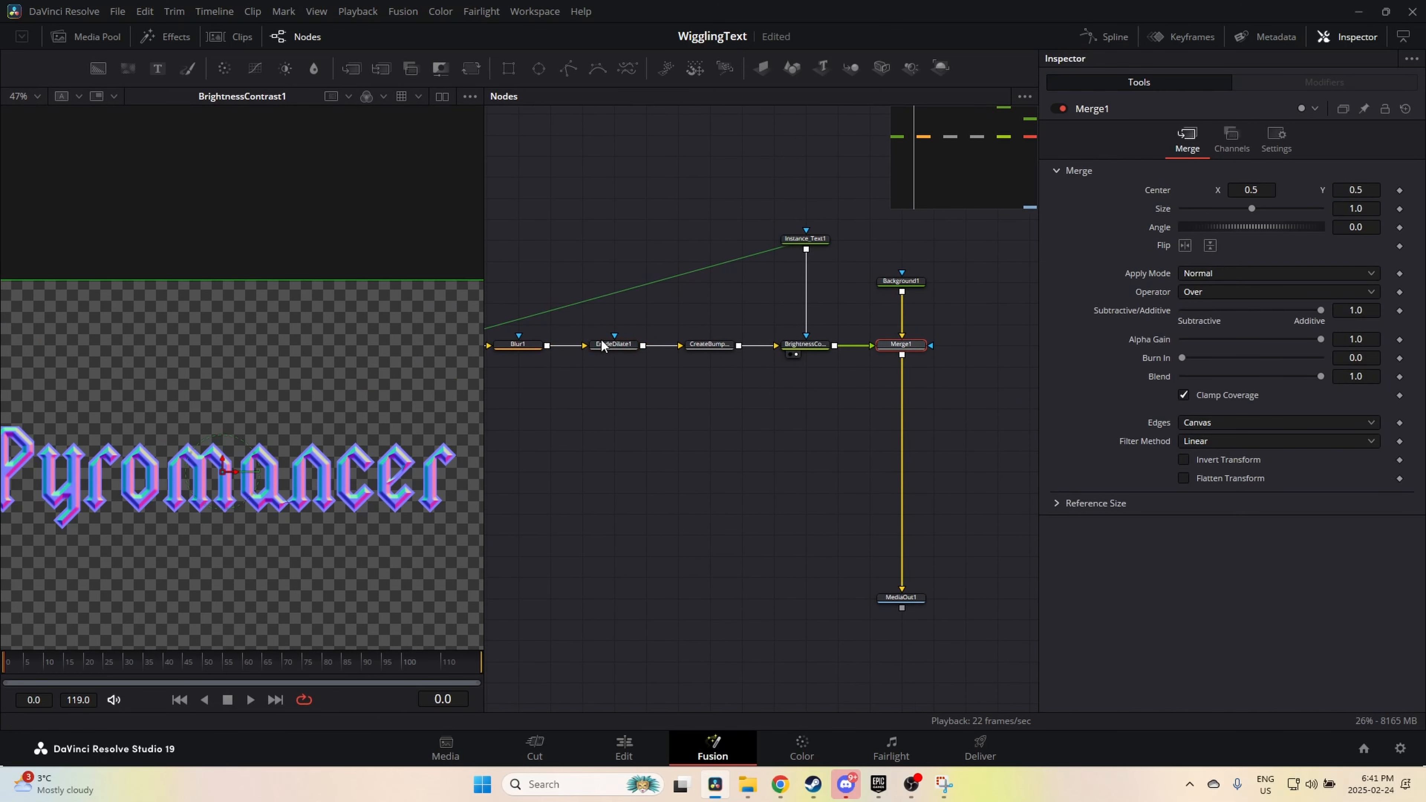
pyautogui.click(527, 347)
pyautogui.click(651, 347)
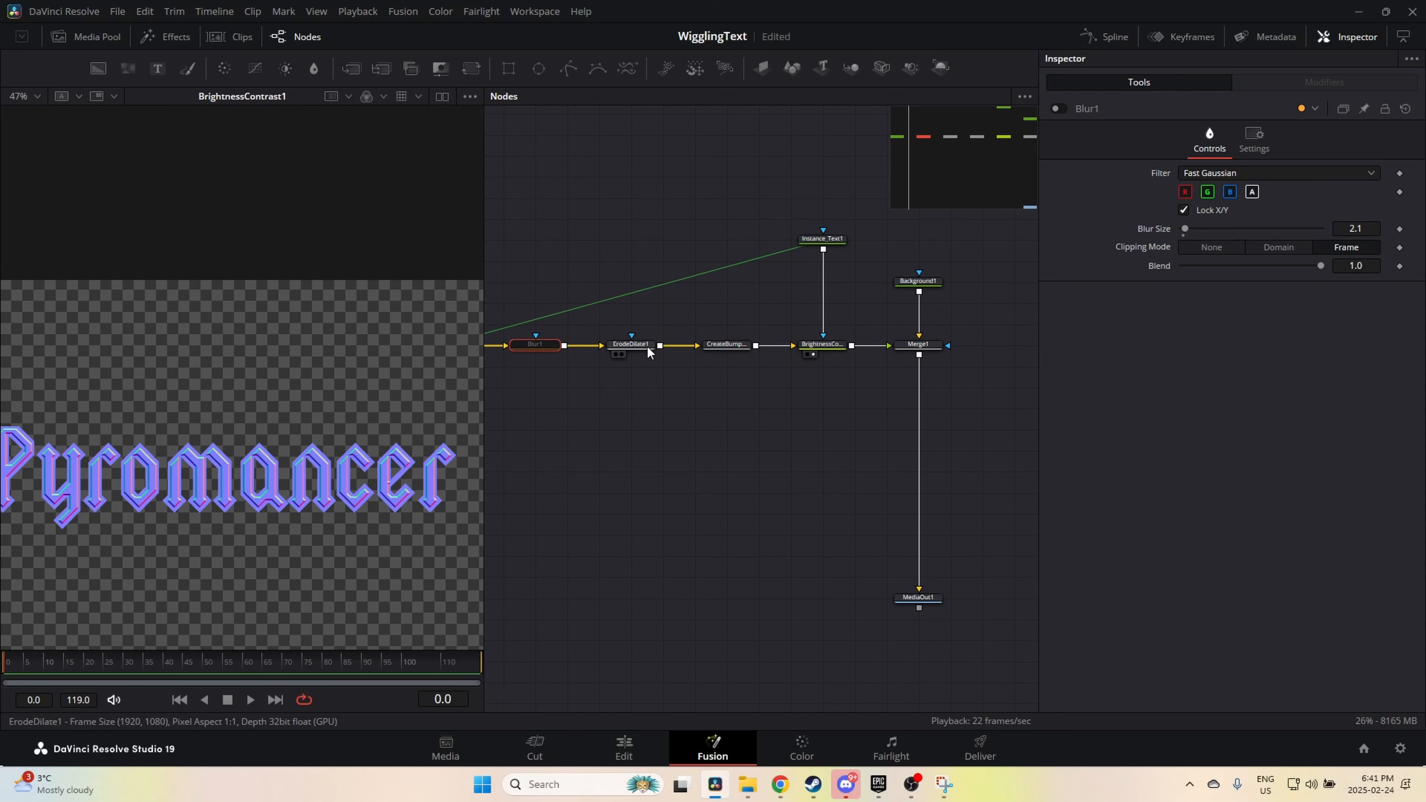
pyautogui.scroll(4, 363, 468)
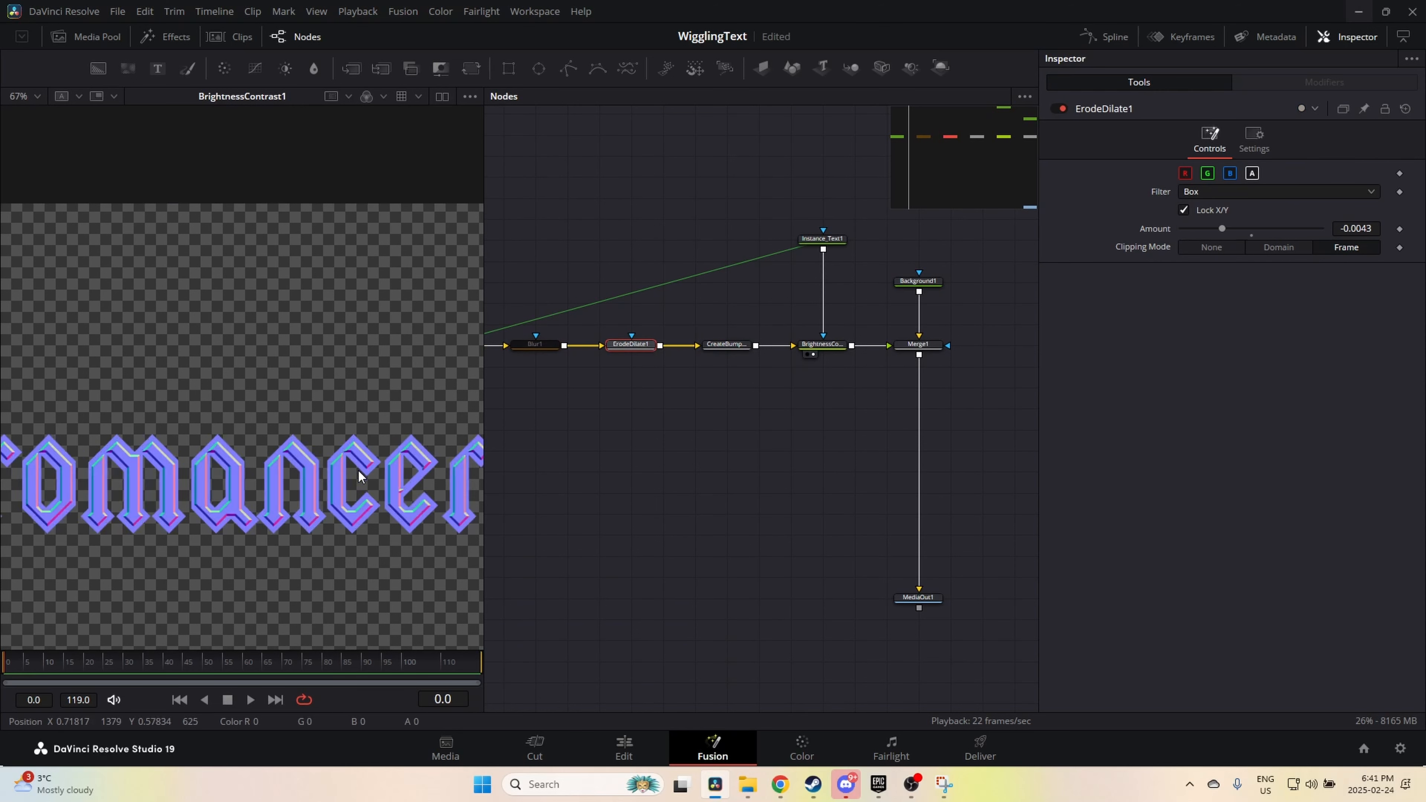
pyautogui.moveTo(573, 398); pyautogui.dragTo(631, 401)
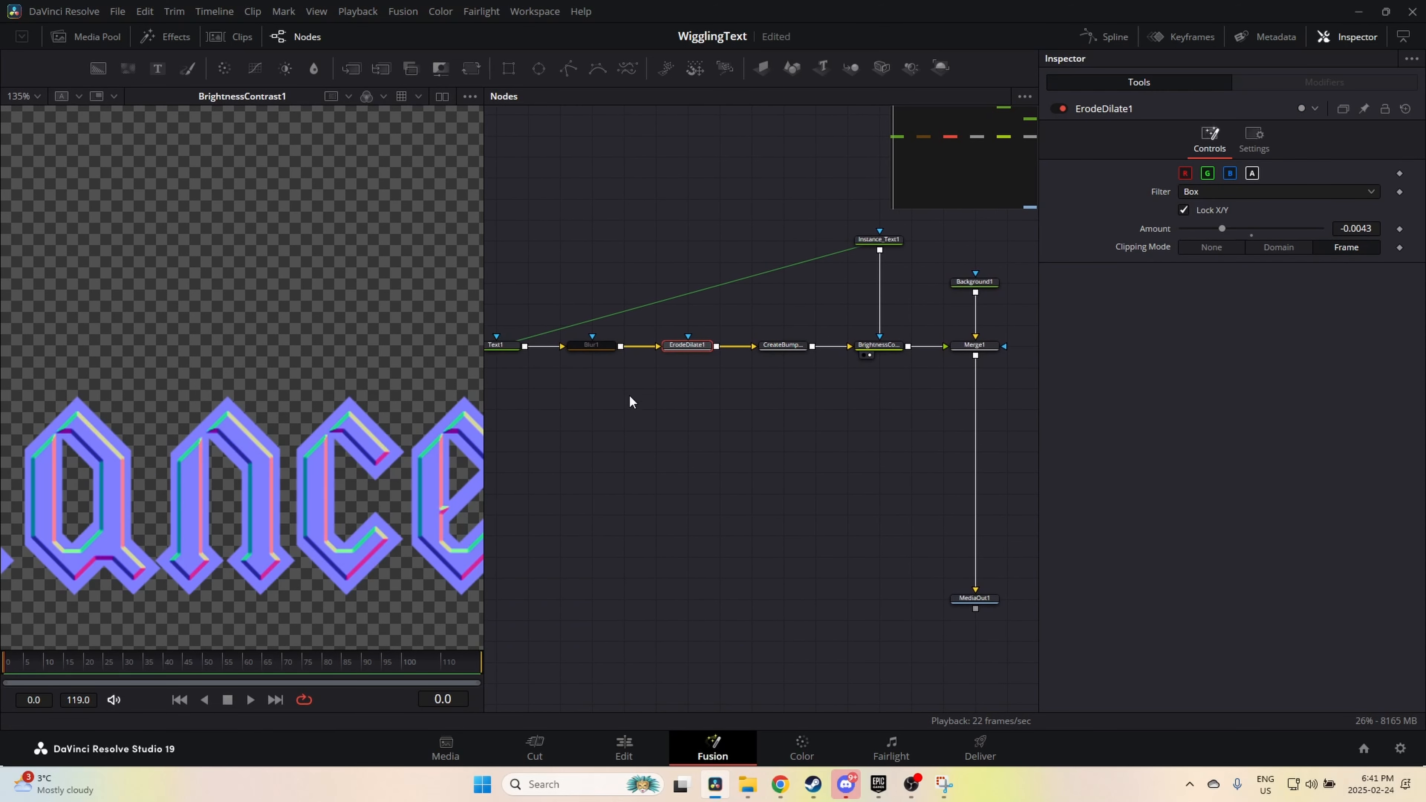
# Step: Enable Blur1 with a blur size of 8.0 and check the bevels up close and across the title
pyautogui.click(613, 350)
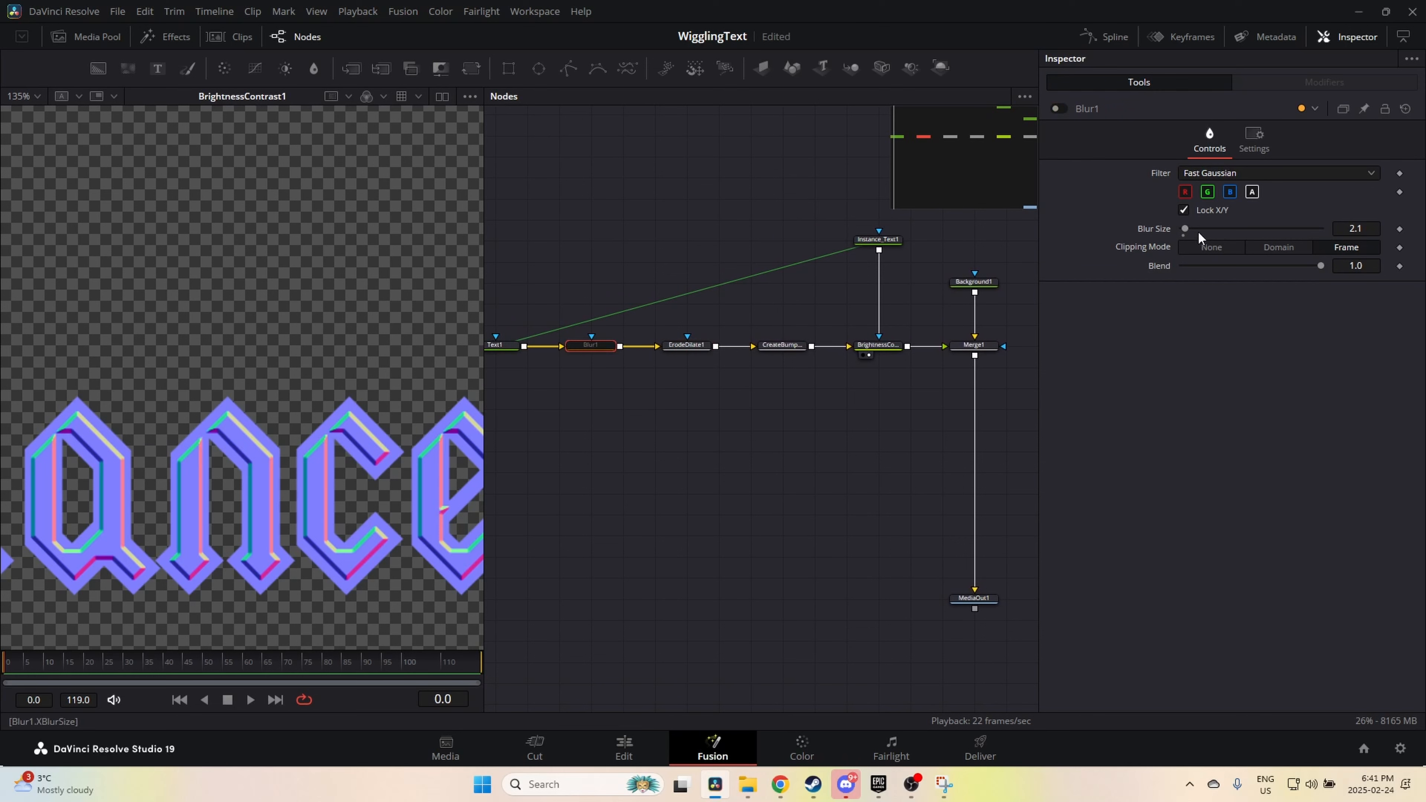
pyautogui.moveTo(1189, 232); pyautogui.dragTo(1211, 232)
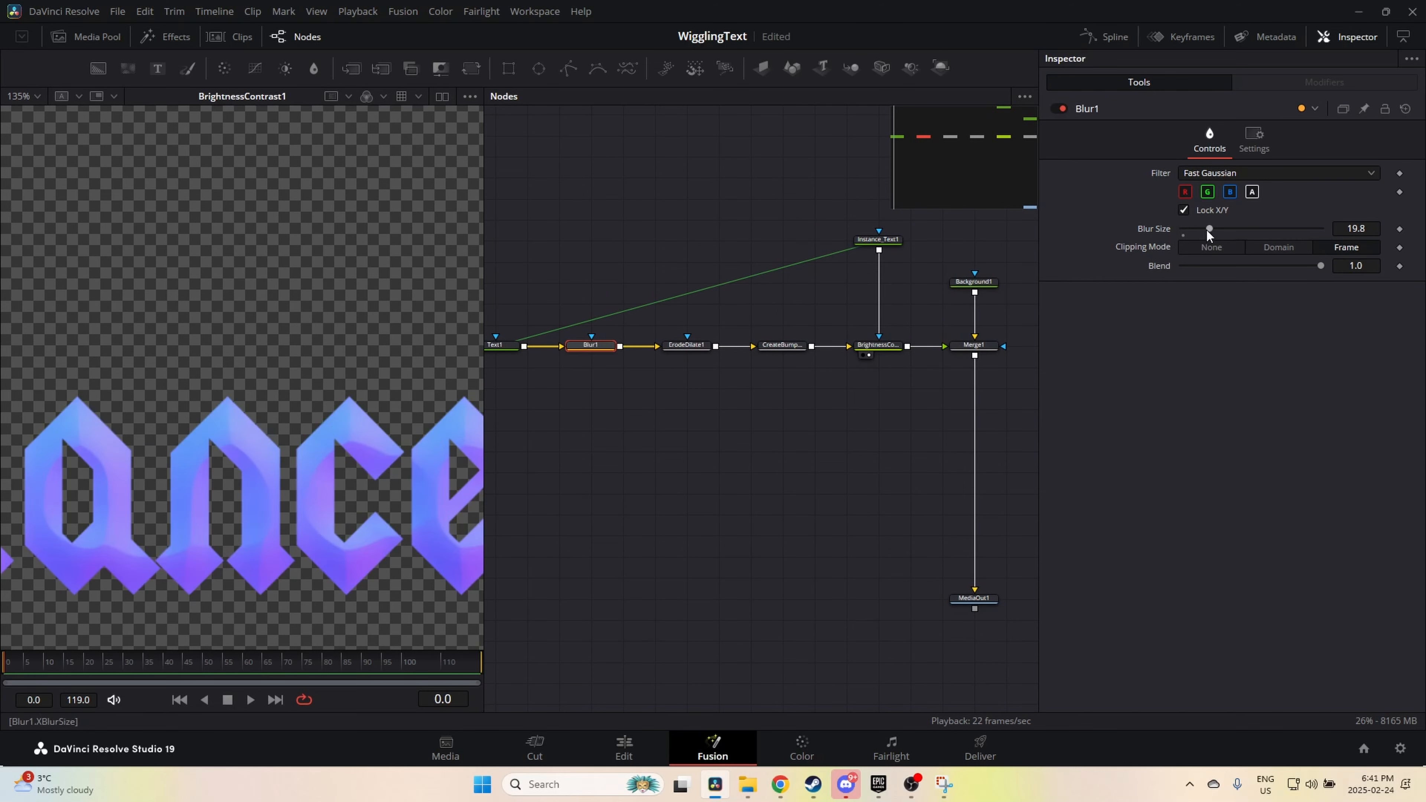
pyautogui.moveTo(1210, 235); pyautogui.dragTo(1194, 231)
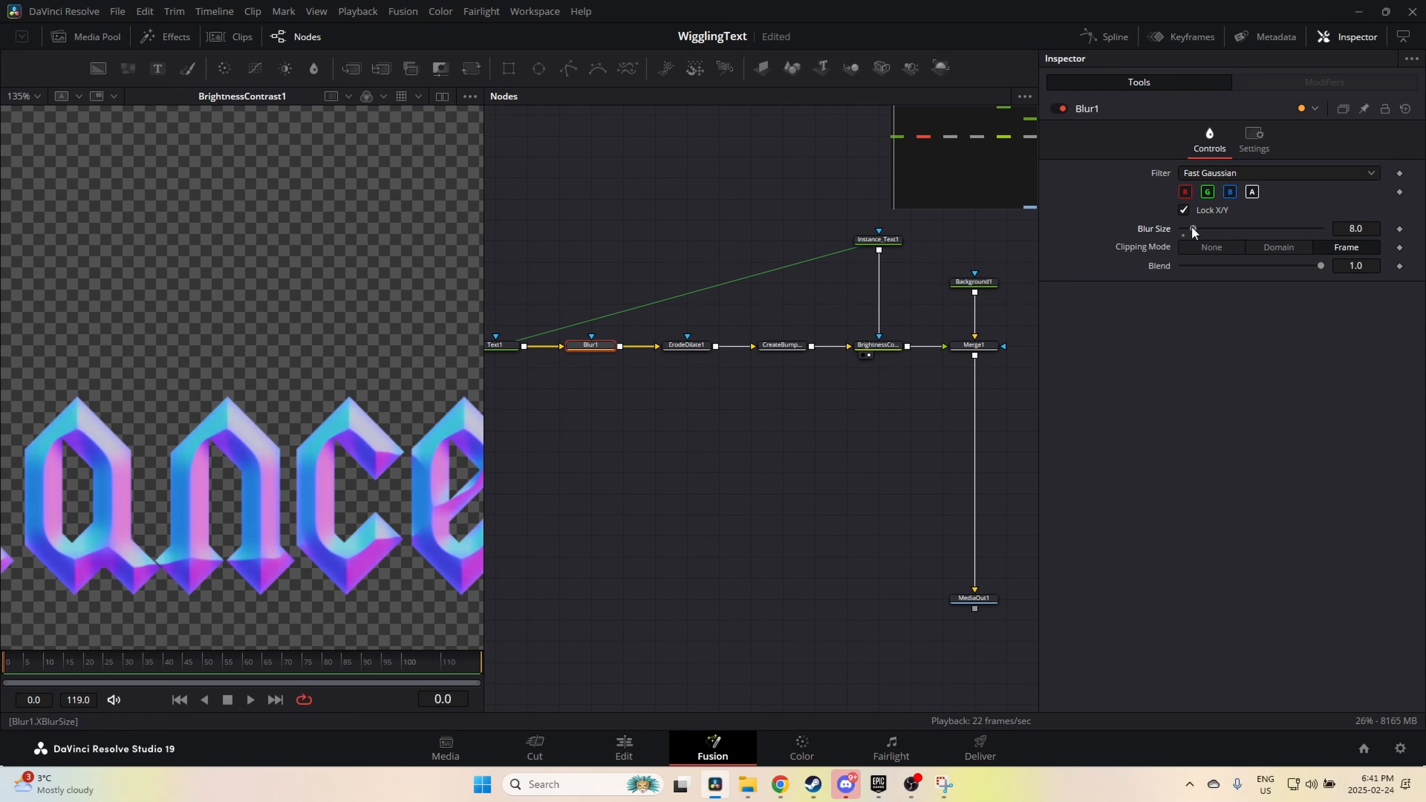
pyautogui.scroll(-6, 427, 471)
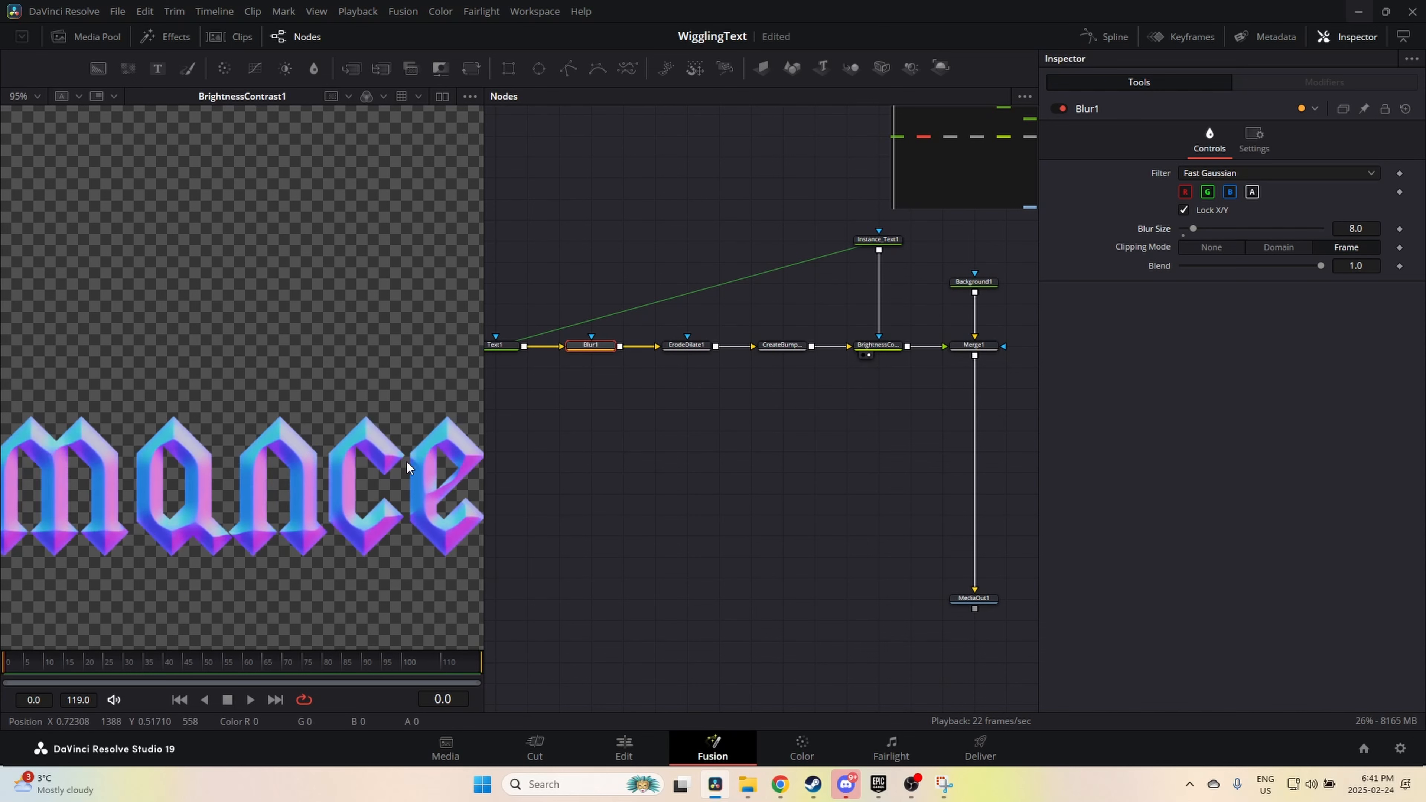
pyautogui.scroll(6, 409, 470)
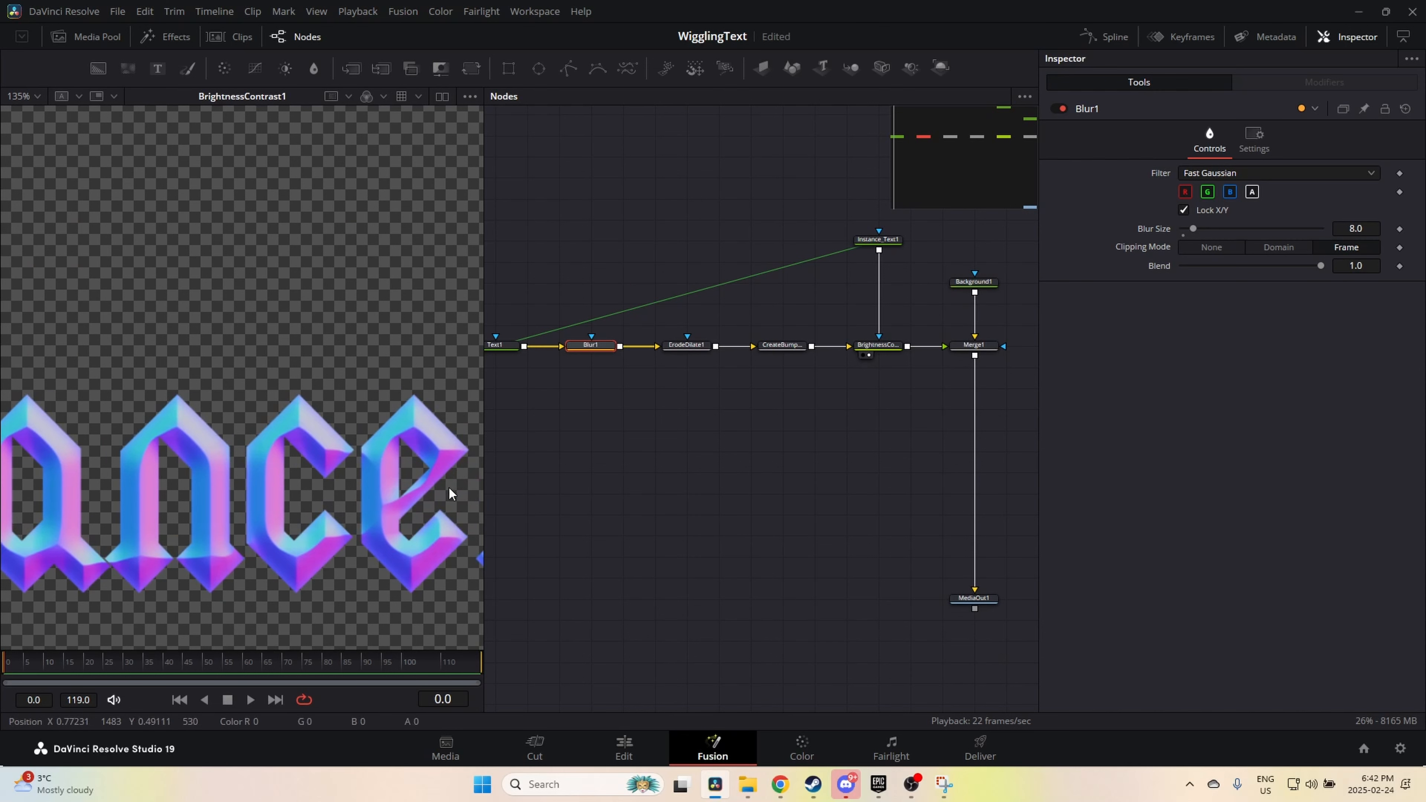
pyautogui.scroll(-5, 446, 505)
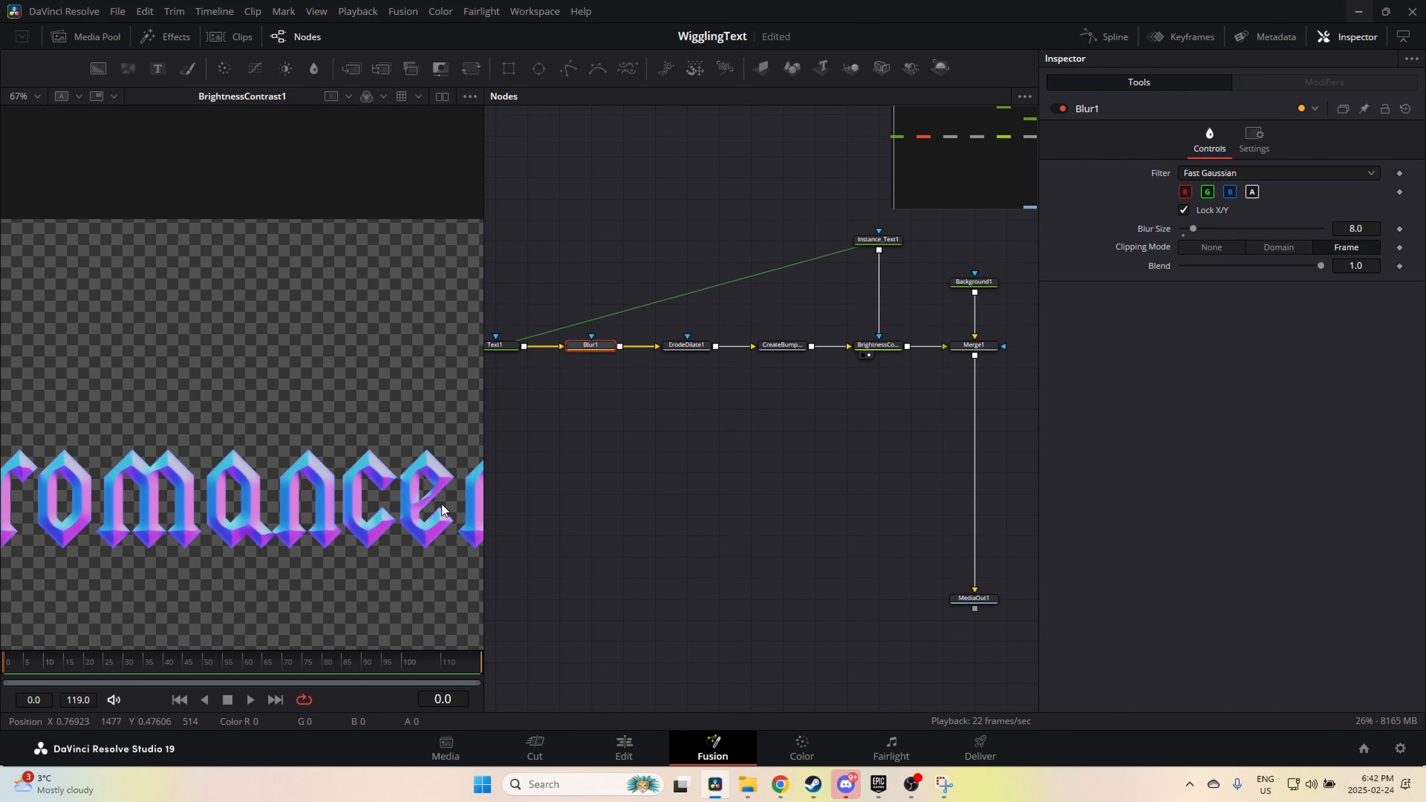
pyautogui.moveTo(445, 504)
pyautogui.mouseDown()
pyautogui.moveTo(325, 504)
pyautogui.moveTo(455, 498)
pyautogui.mouseUp()
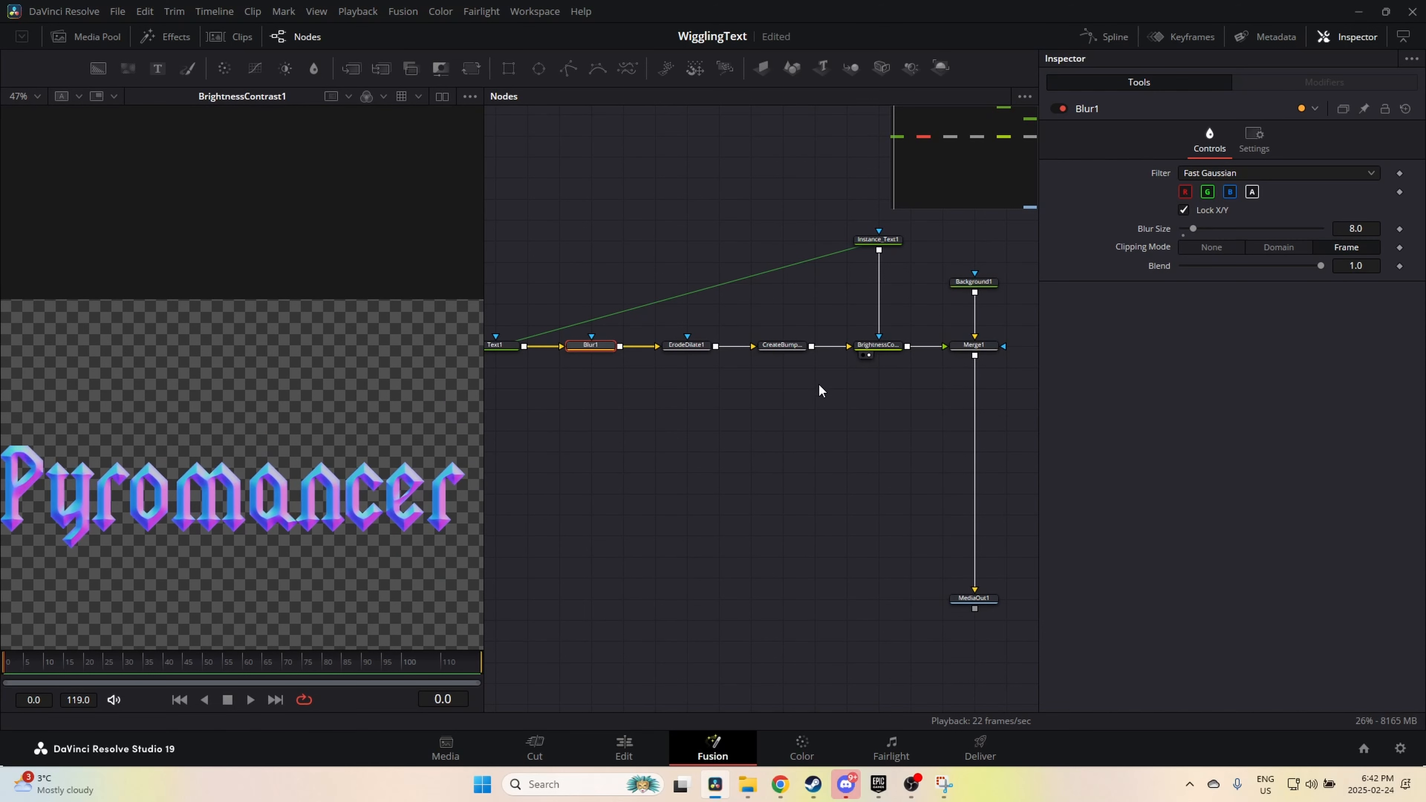
# Step: Move the Merge1 node down below the level of the text effect chain, between Background1 and MediaOut1
pyautogui.moveTo(818, 389); pyautogui.dragTo(860, 395)
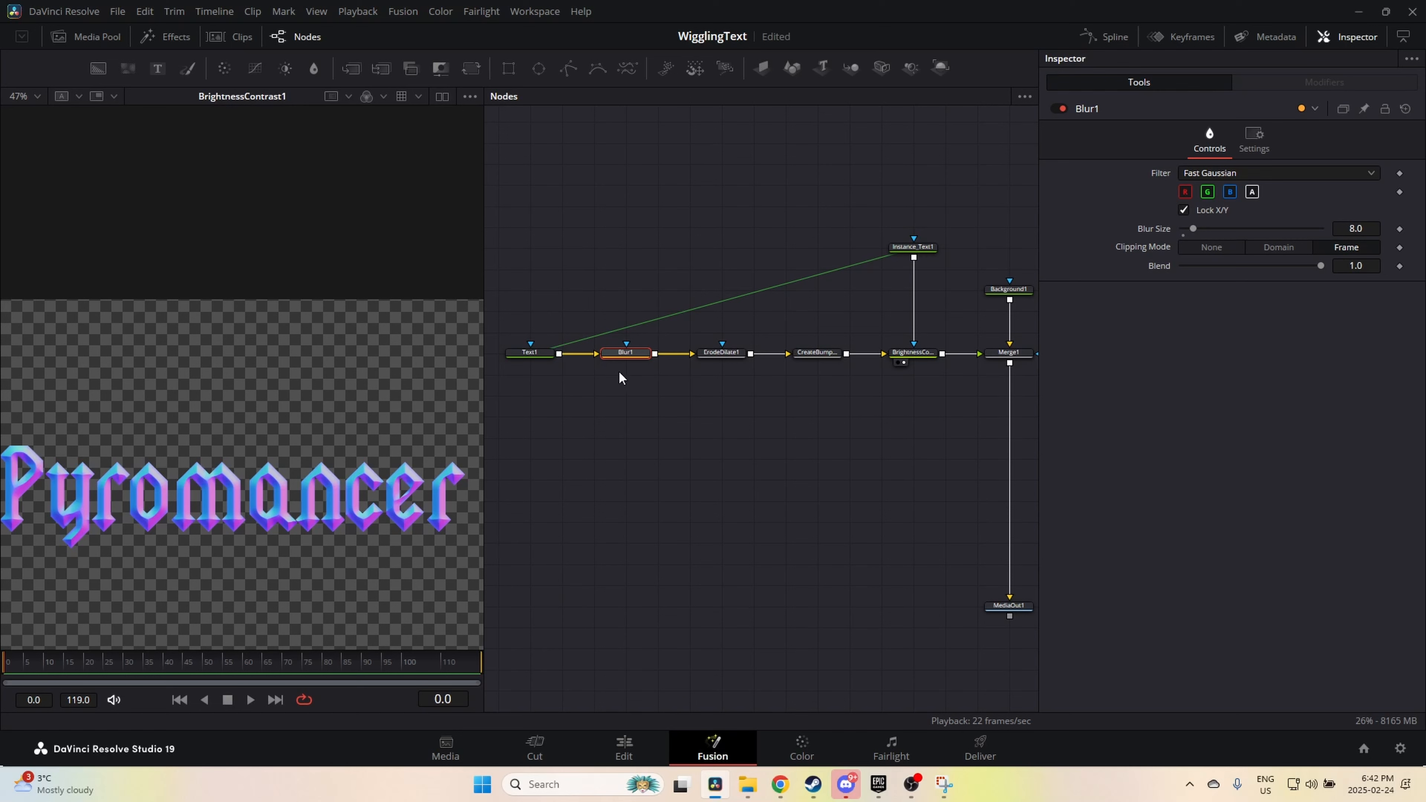
pyautogui.scroll(2, 348, 539)
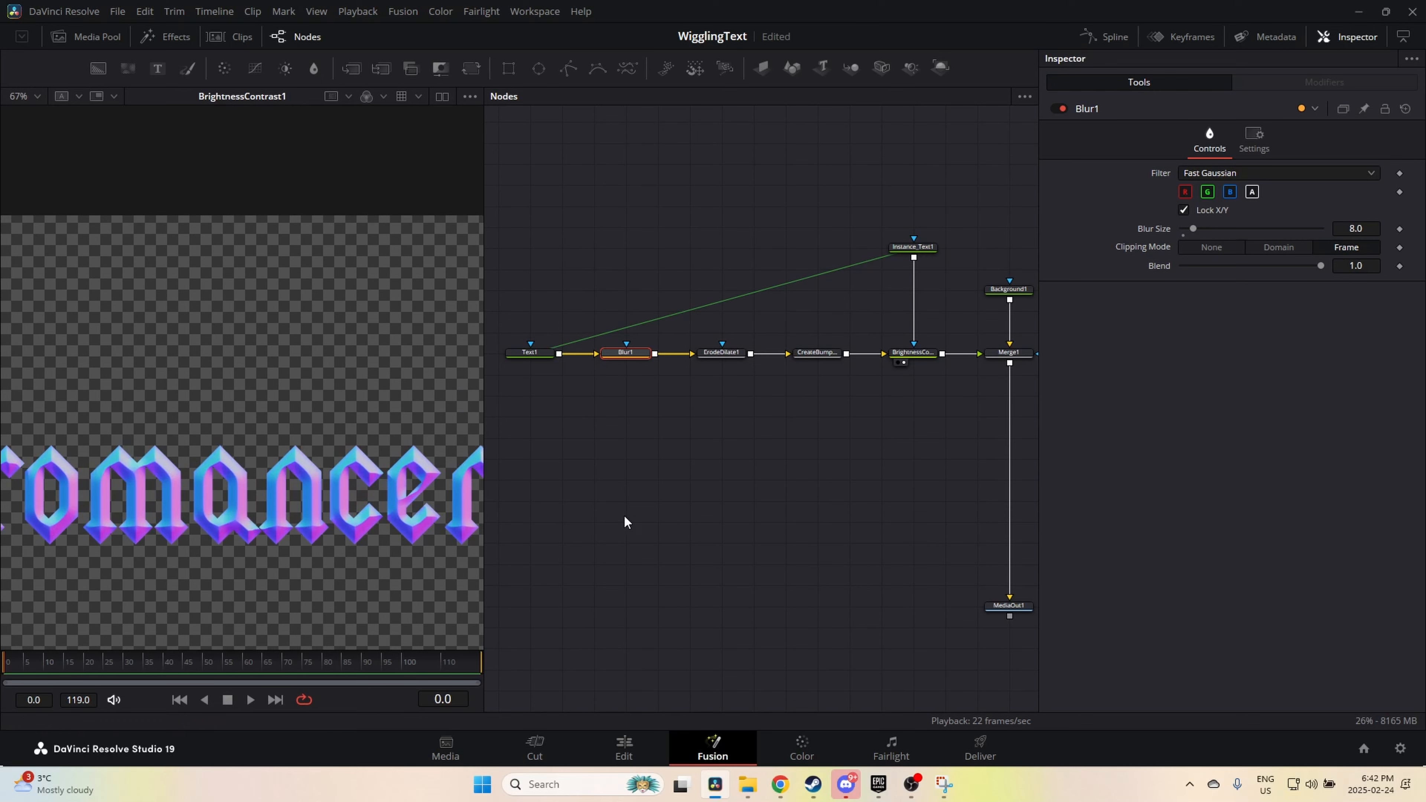
pyautogui.moveTo(921, 403); pyautogui.dragTo(885, 414)
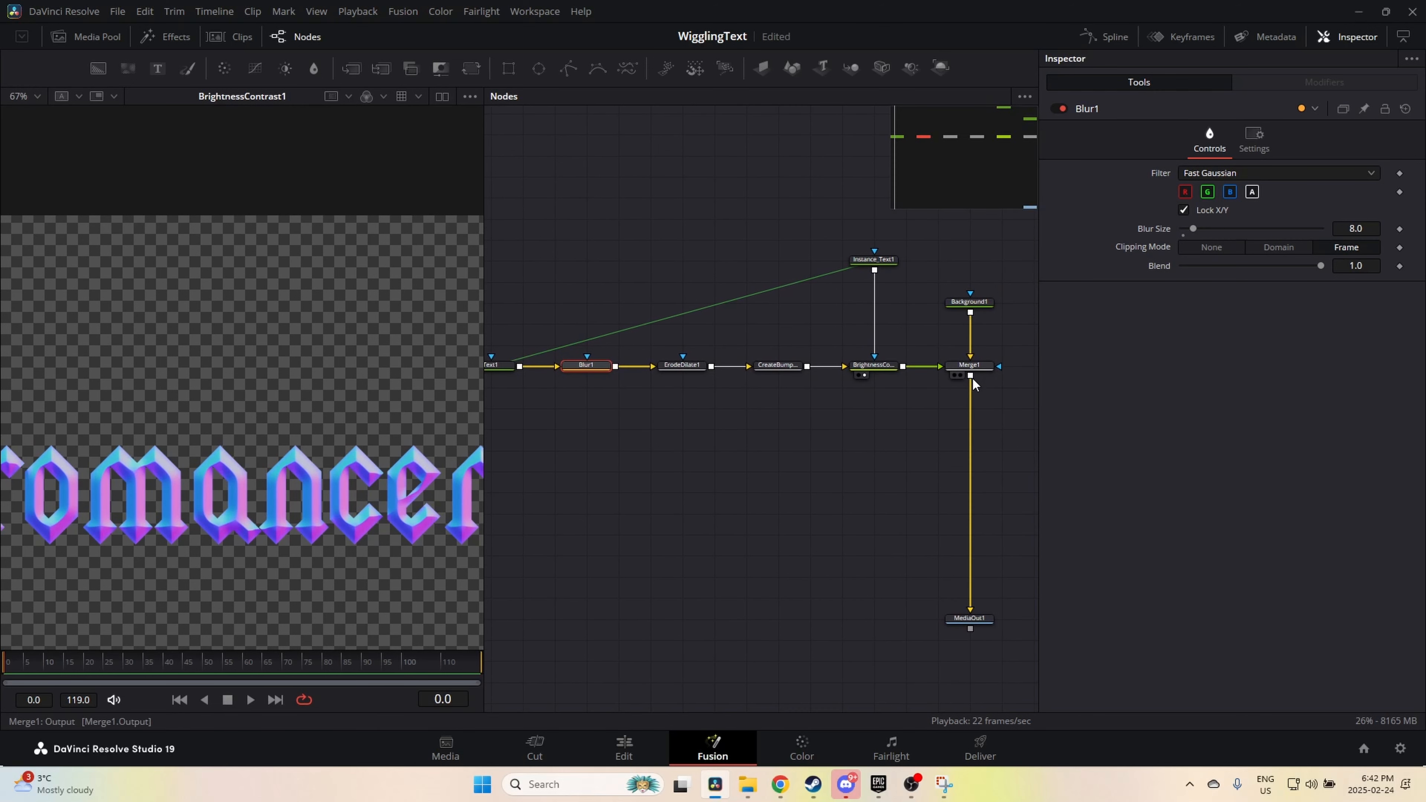
pyautogui.moveTo(977, 368); pyautogui.dragTo(952, 422)
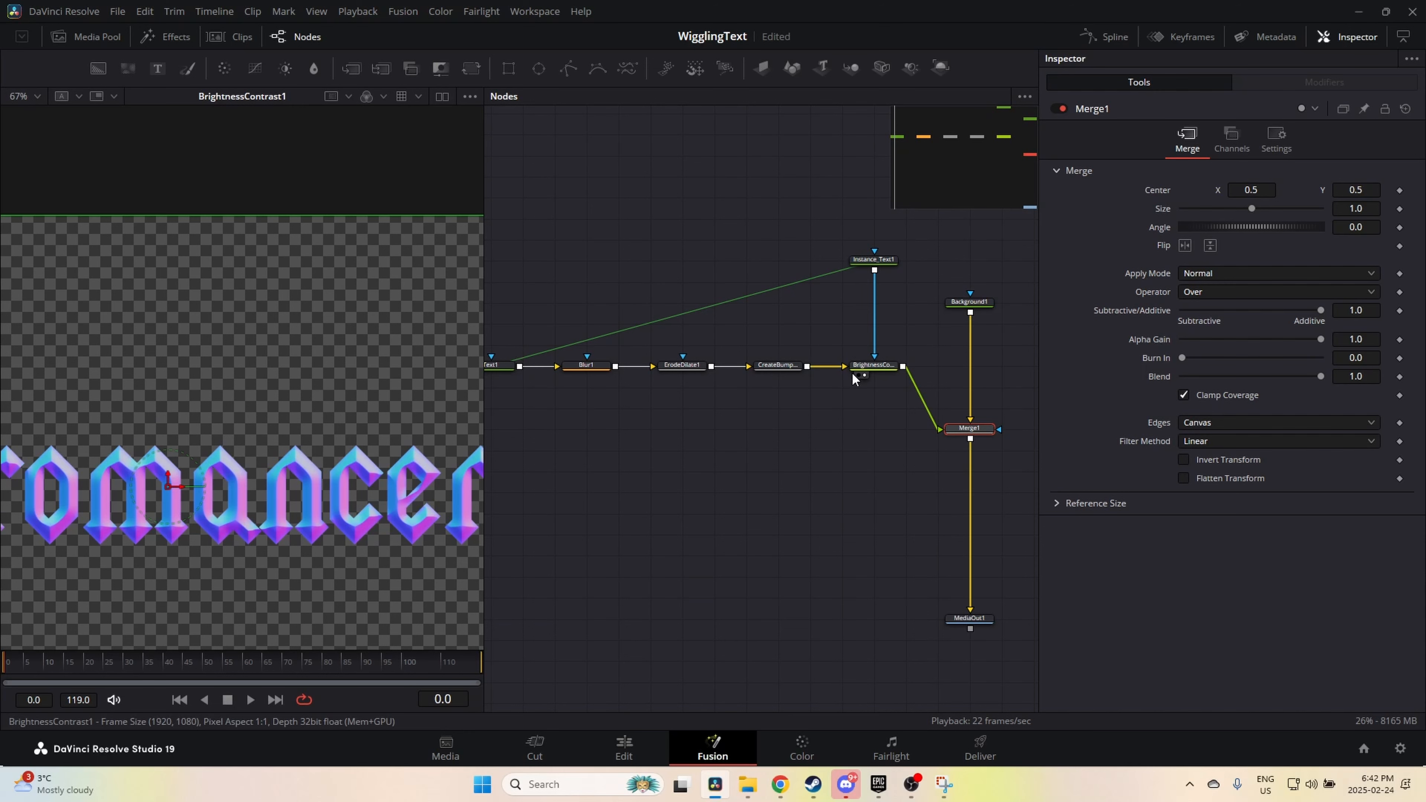
pyautogui.moveTo(586, 458); pyautogui.dragTo(643, 449)
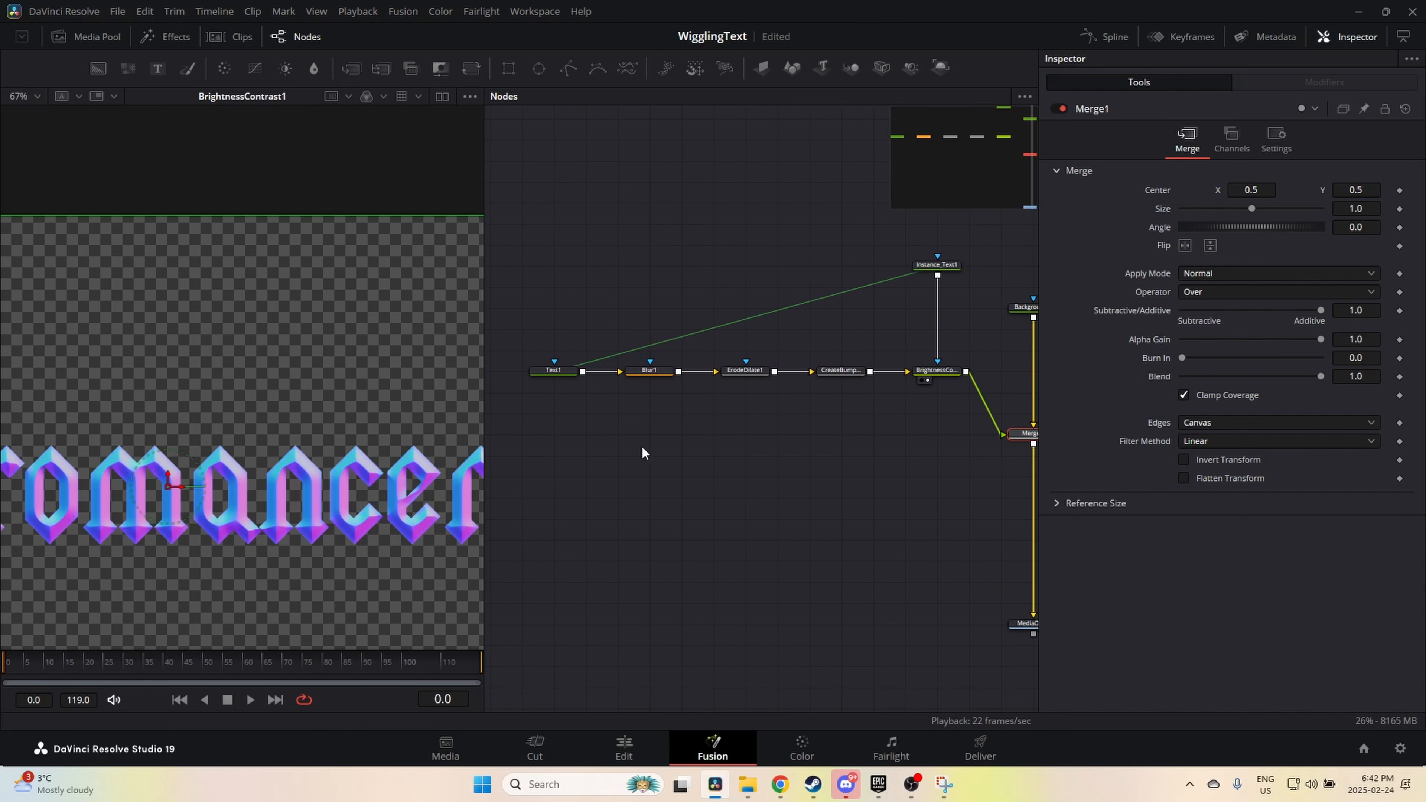
# Step: Add a Background node below Text1 and set its type to Gradient
pyautogui.moveTo(104, 79); pyautogui.dragTo(549, 414)
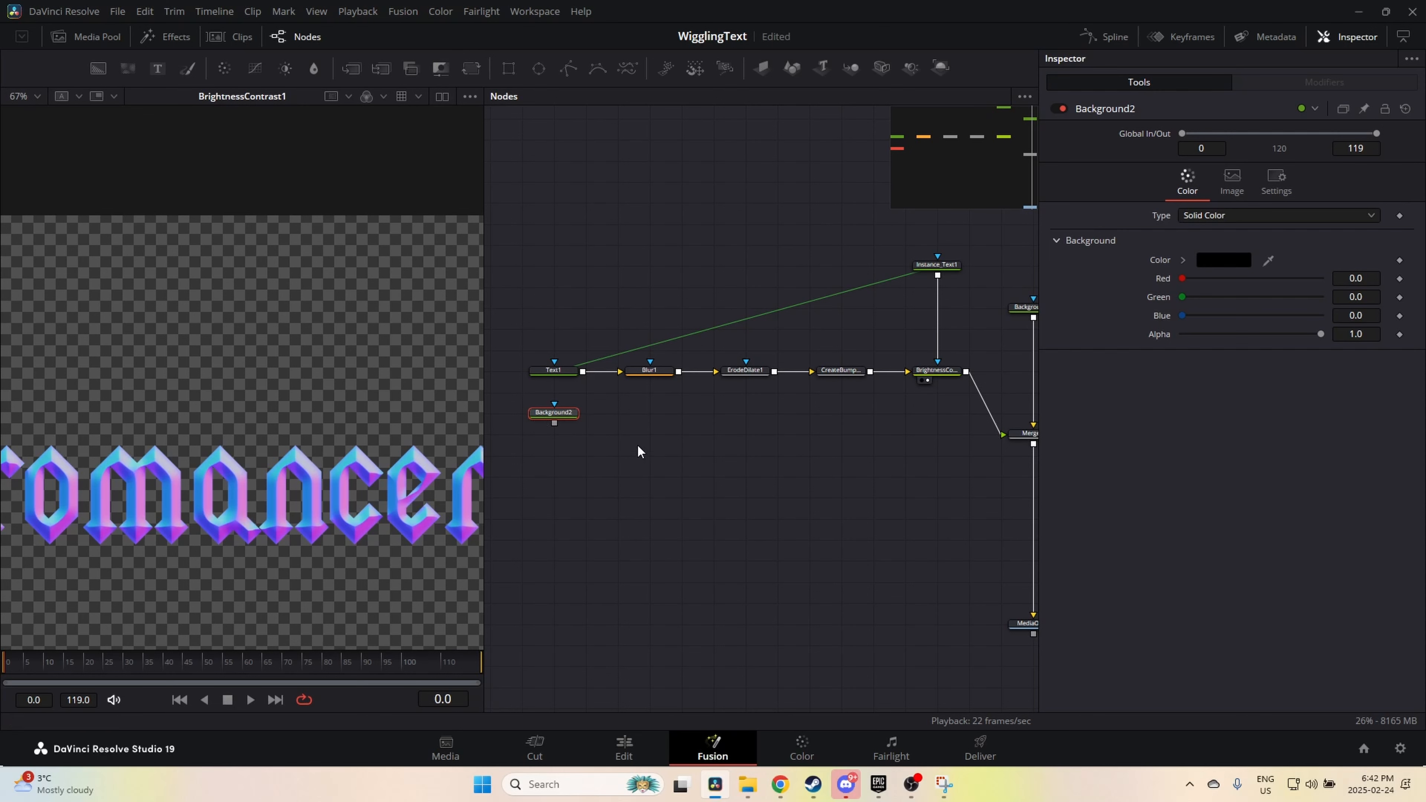
pyautogui.press('Delete')
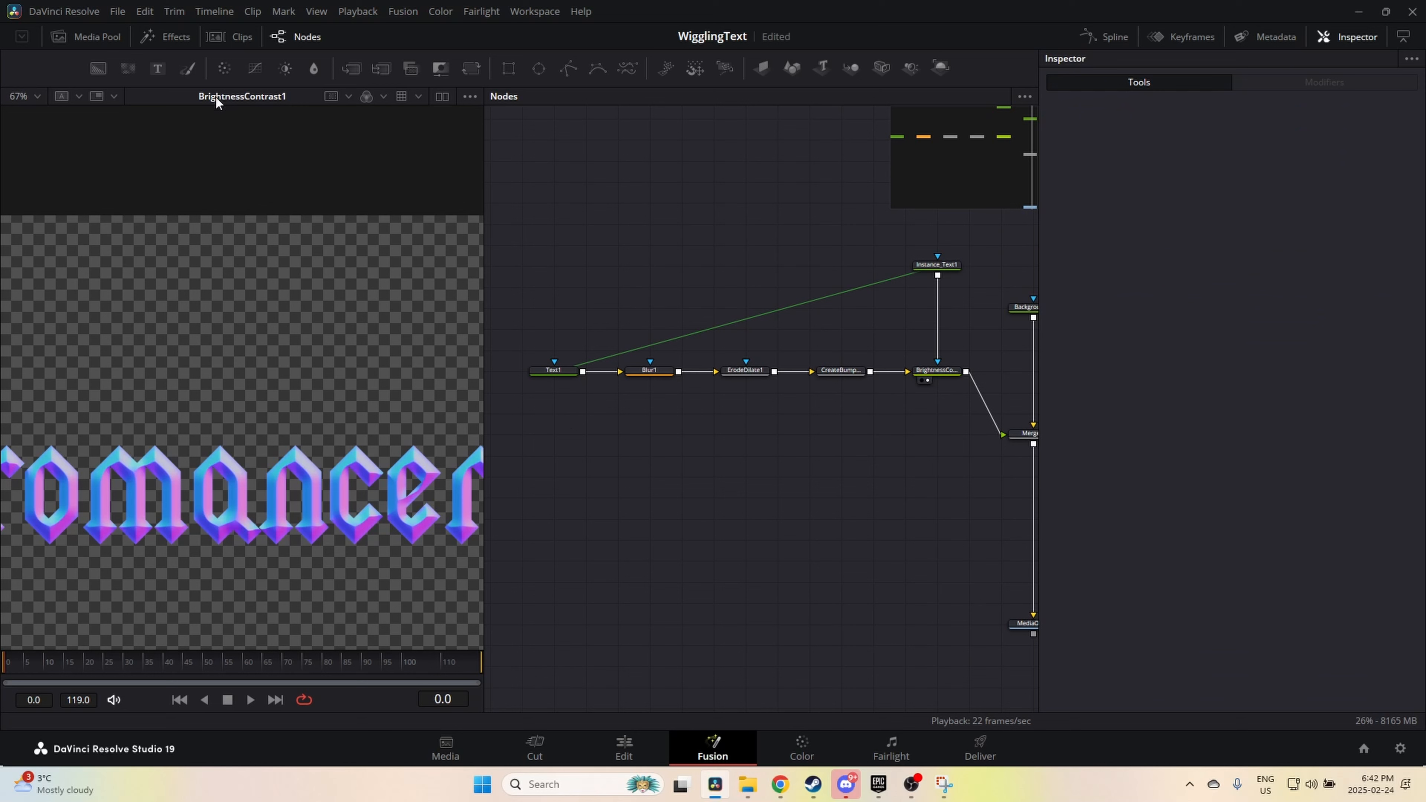
pyautogui.moveTo(98, 68); pyautogui.dragTo(556, 430)
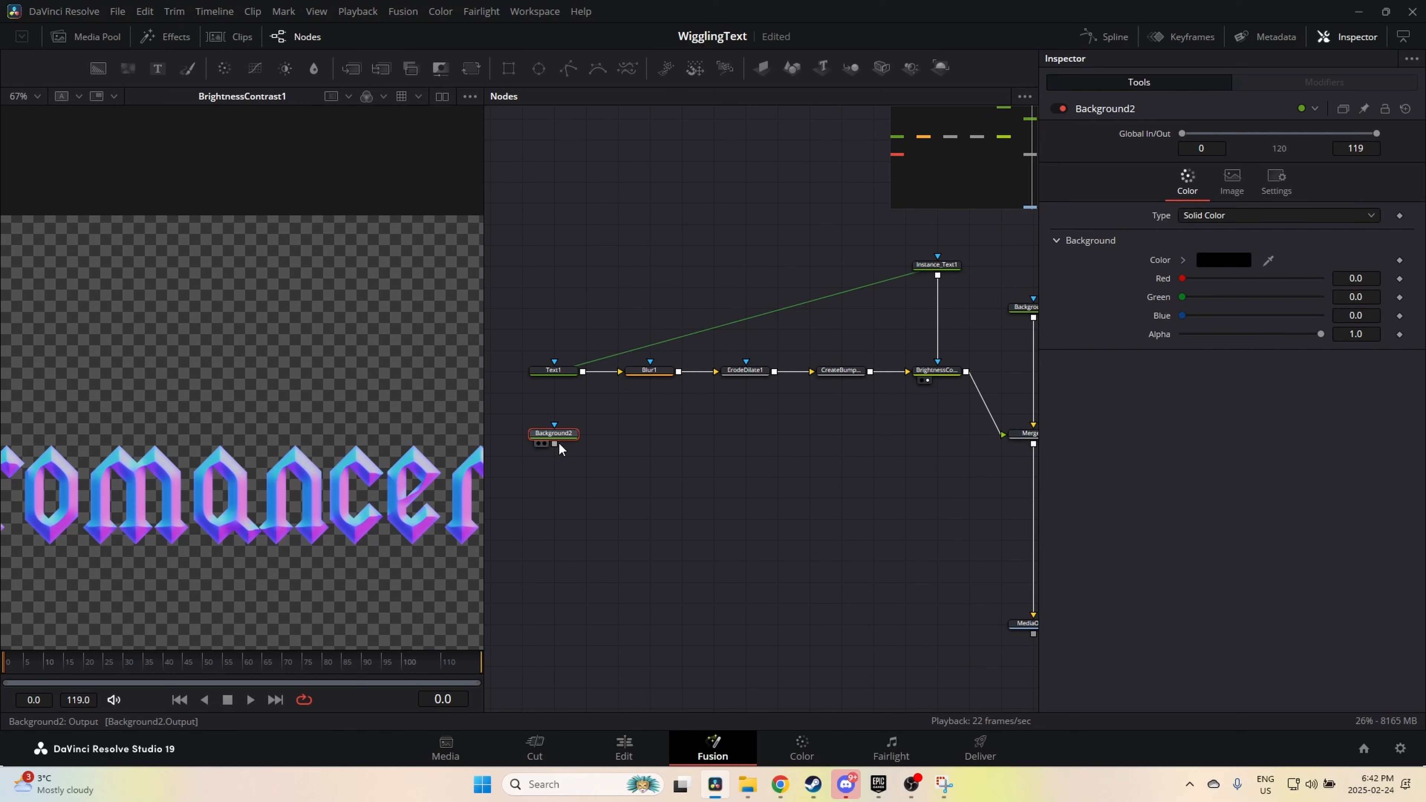
pyautogui.click(1238, 215)
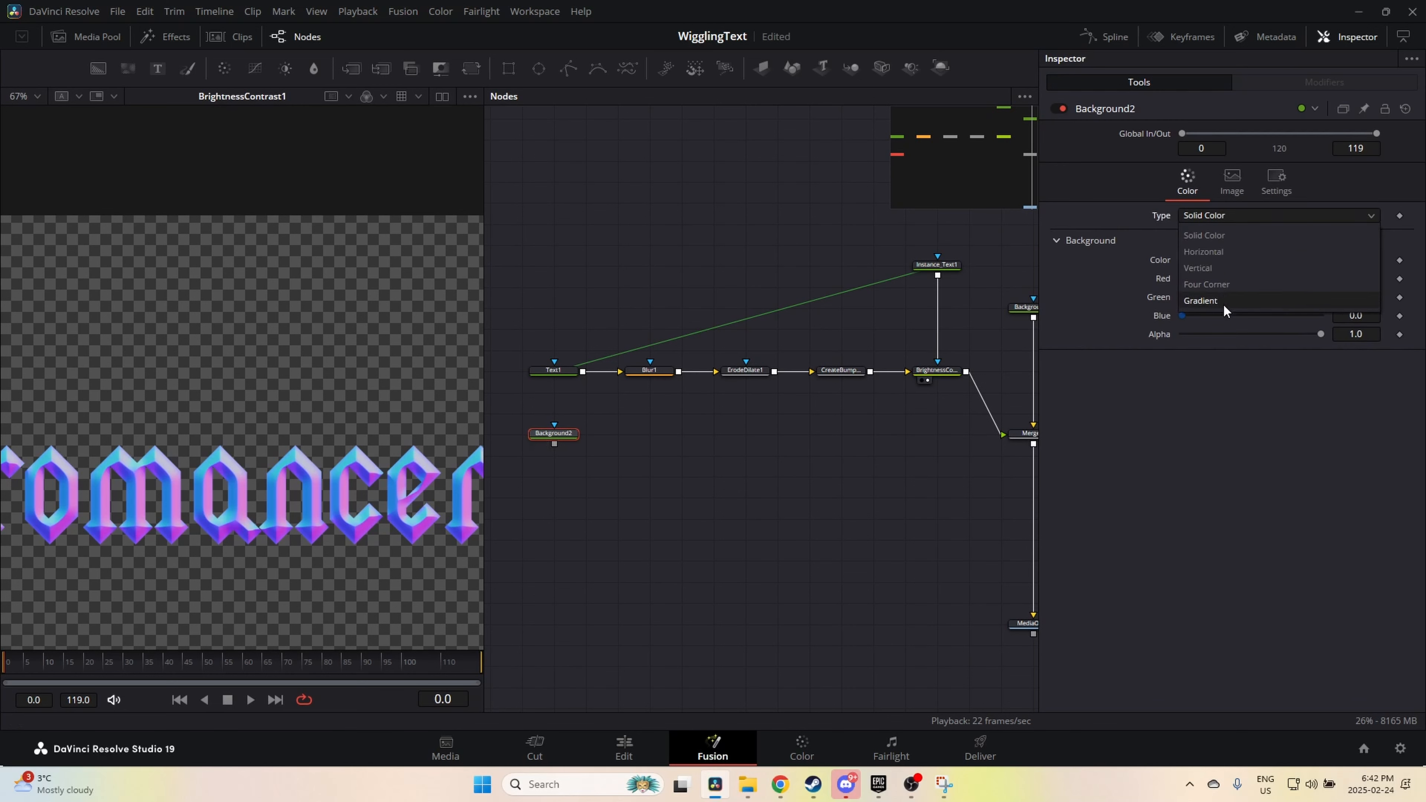
pyautogui.click(1222, 302)
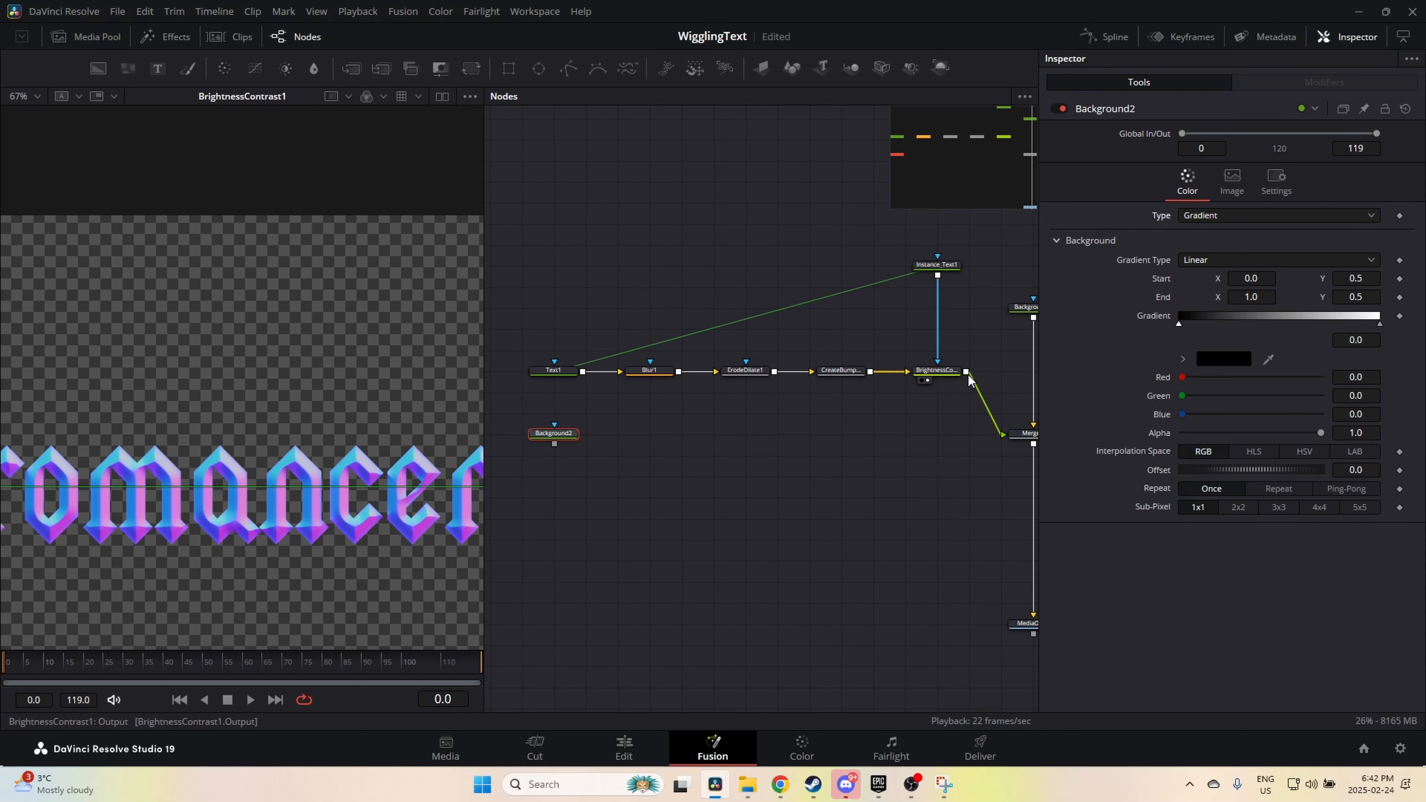
# Step: Disconnect BrightnessContrast1 from Merge1 and add an unconnected Displace node below BrightnessContrast1
pyautogui.click(1002, 434)
pyautogui.hotkey('shift', 'space')
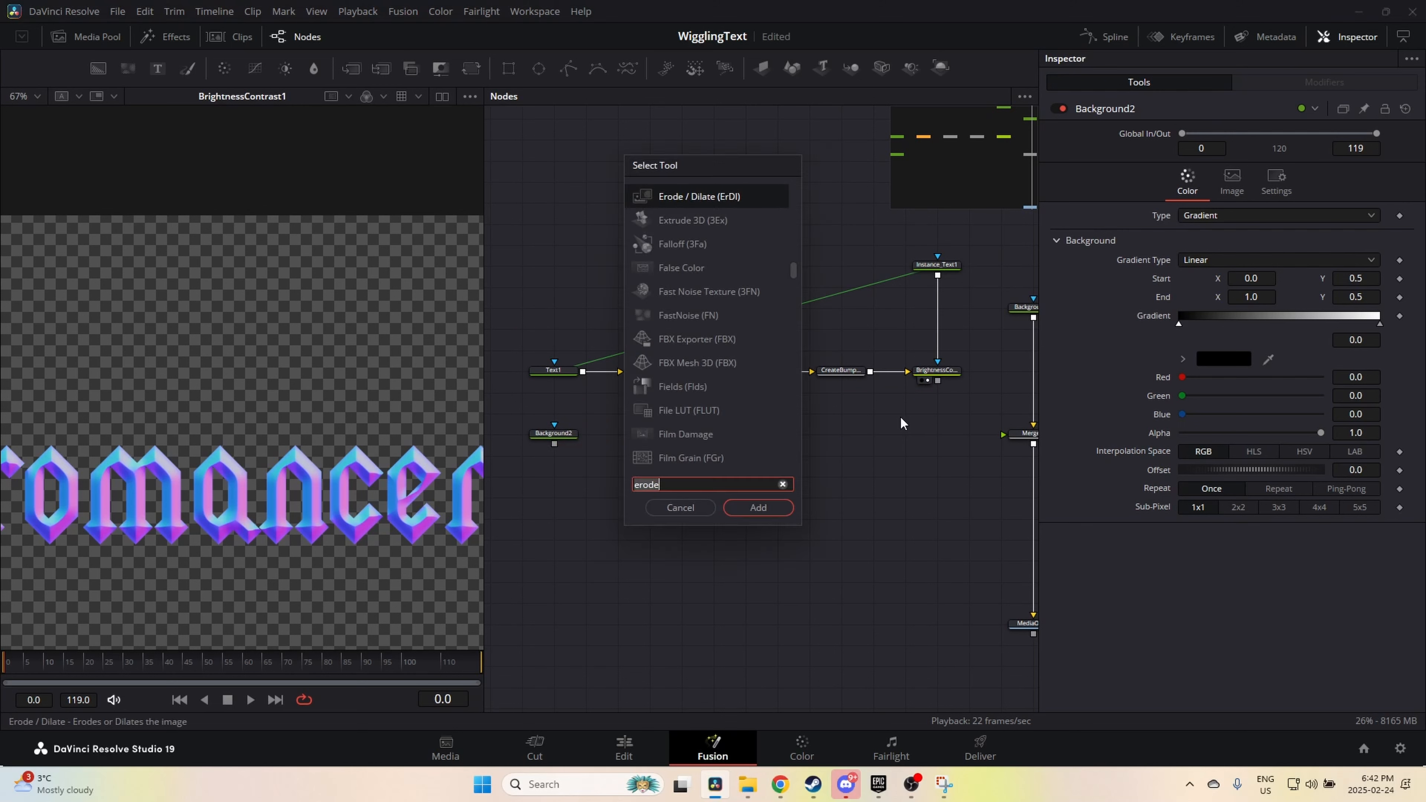
pyautogui.write('displ;a')
pyautogui.press('BackSpace')
pyautogui.press('BackSpace')
pyautogui.press('BackSpace')
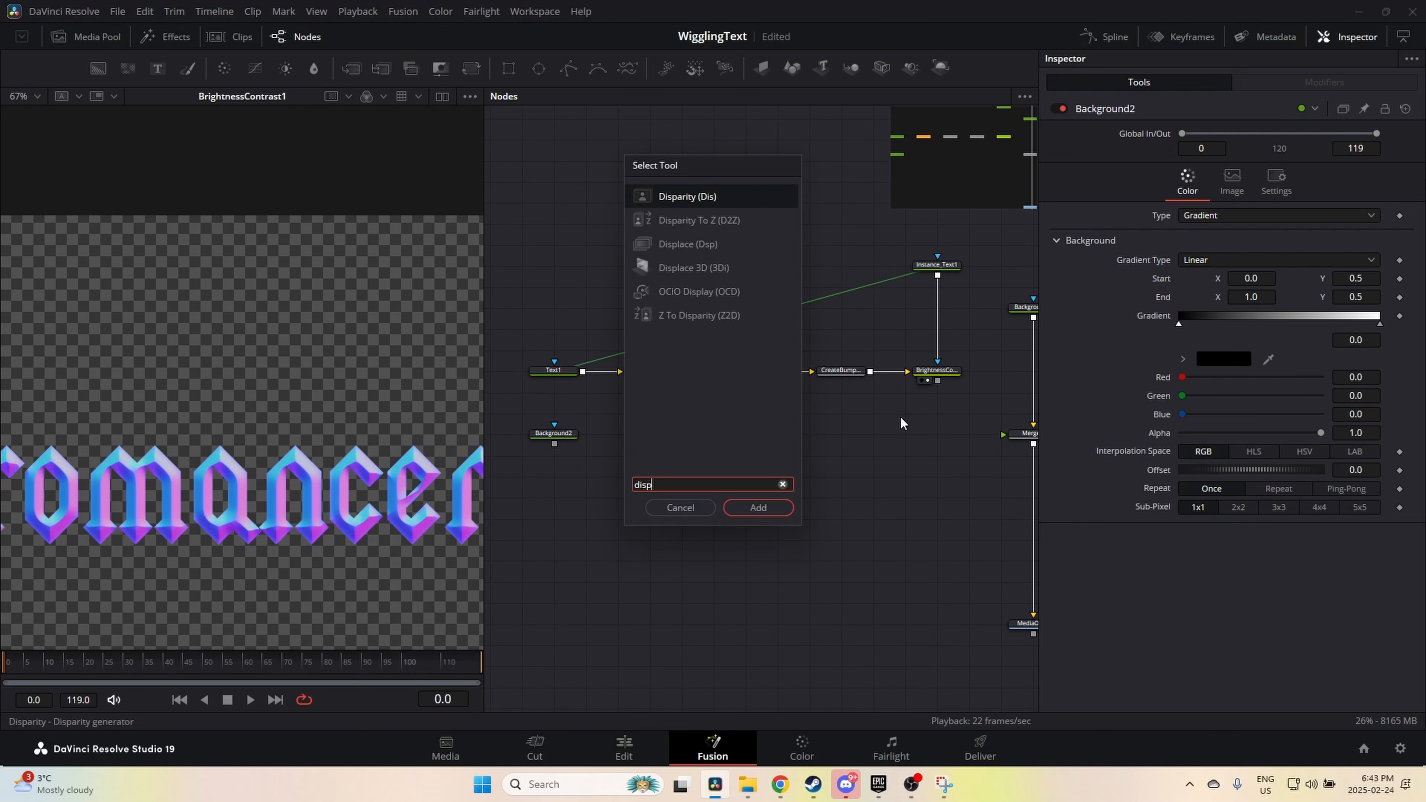
pyautogui.press('Down')
pyautogui.press('Down')
pyautogui.press('Return')
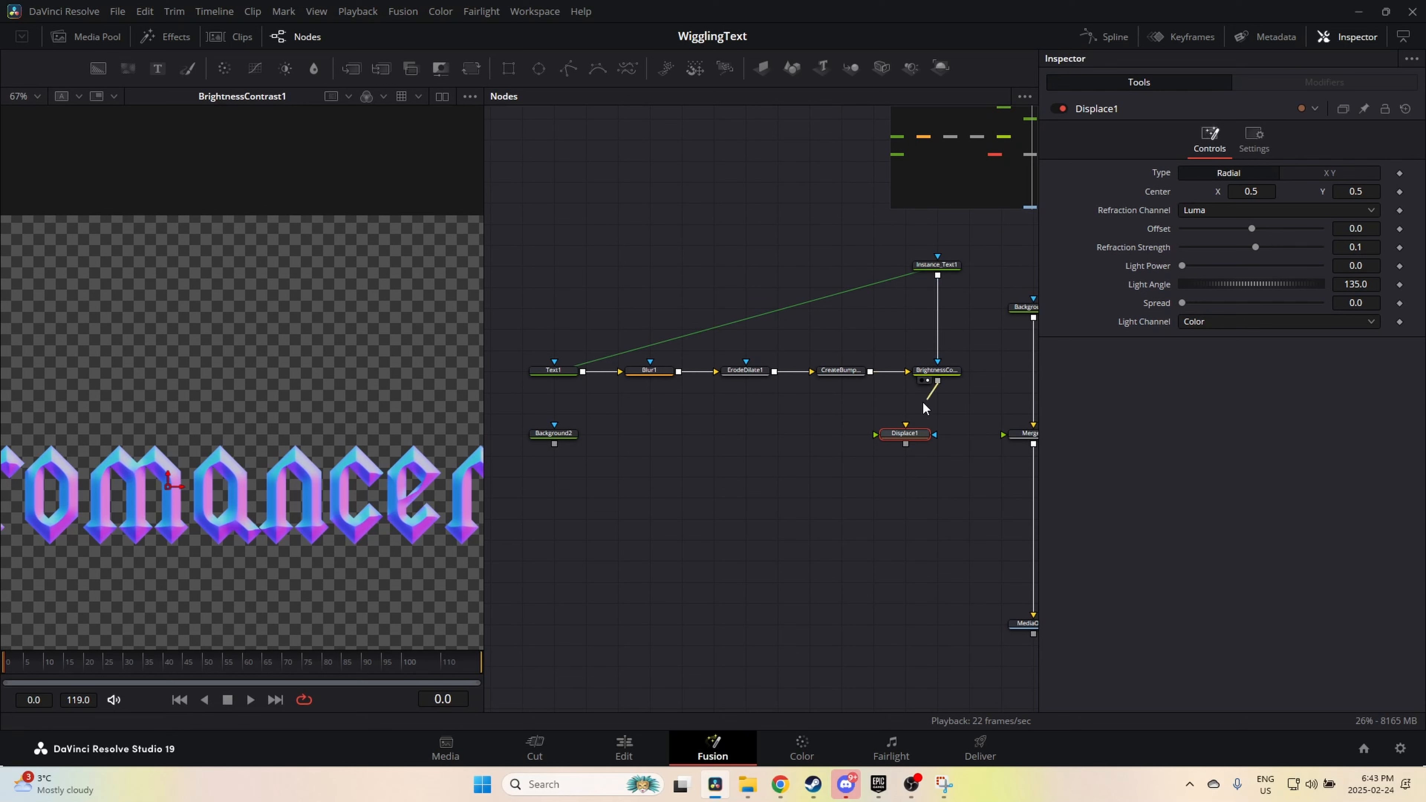
# Step: Connect BrightnessContrast1 to Displace1's foreground input and Background2 to its background input, and display Displace1 in the viewer
pyautogui.moveTo(938, 381); pyautogui.dragTo(882, 435)
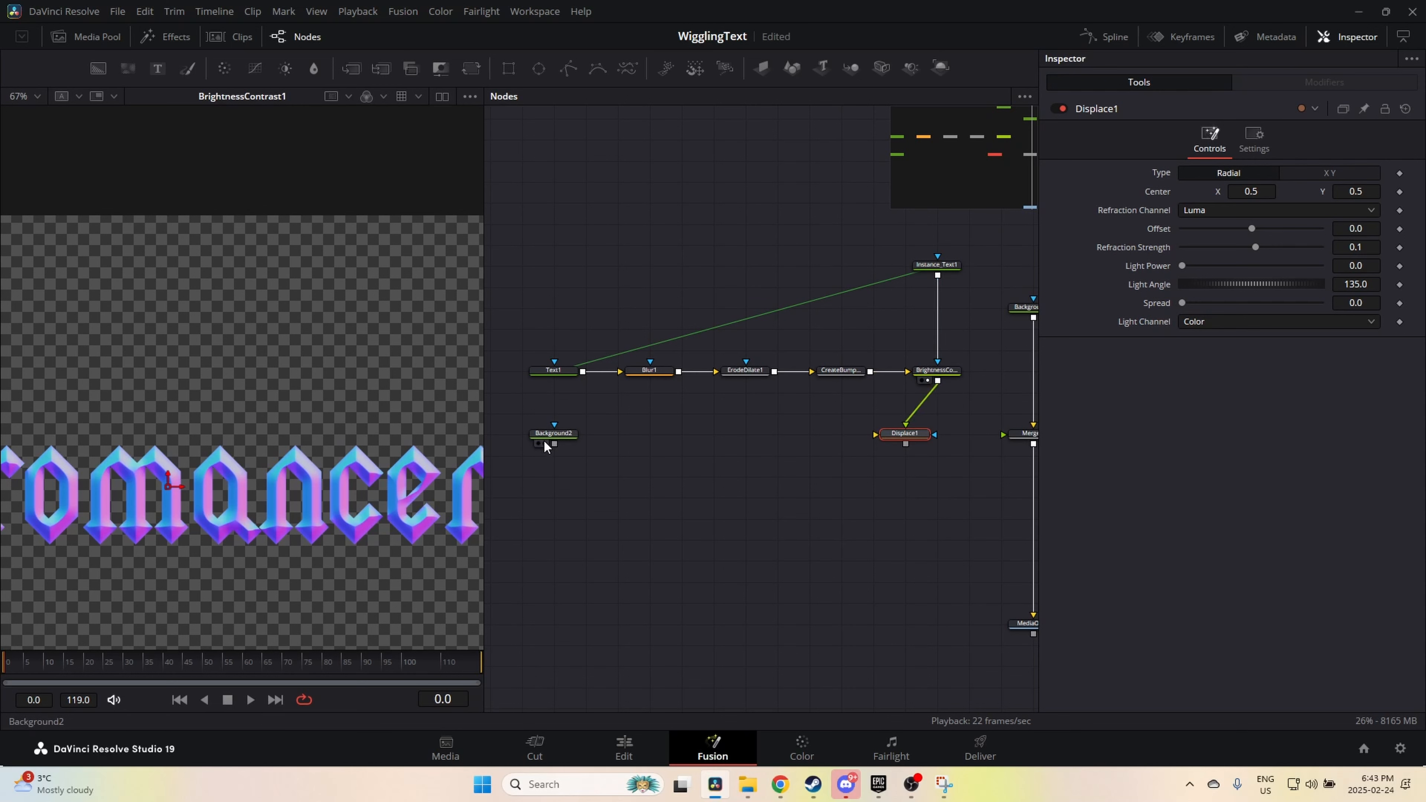
pyautogui.moveTo(555, 445); pyautogui.dragTo(884, 438)
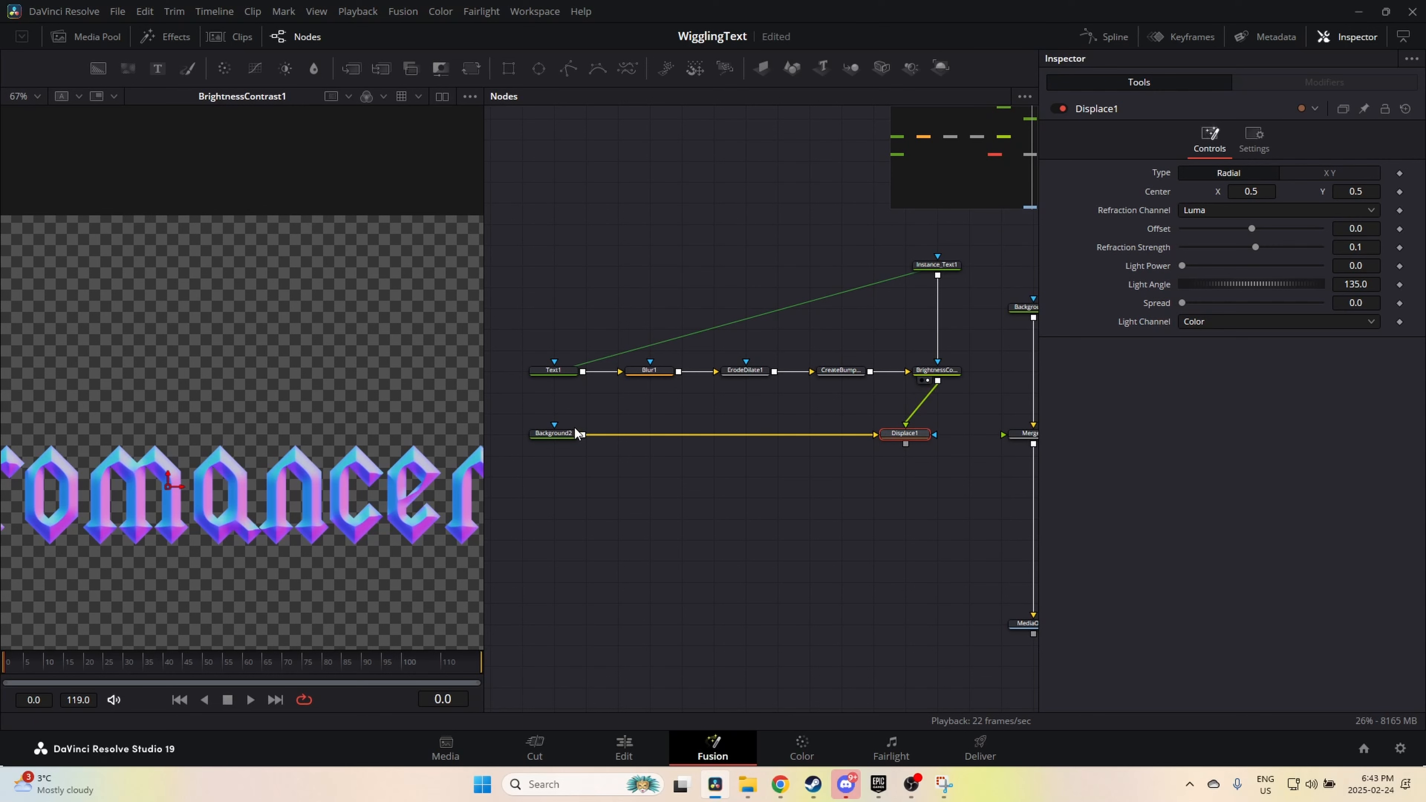
pyautogui.click(560, 434)
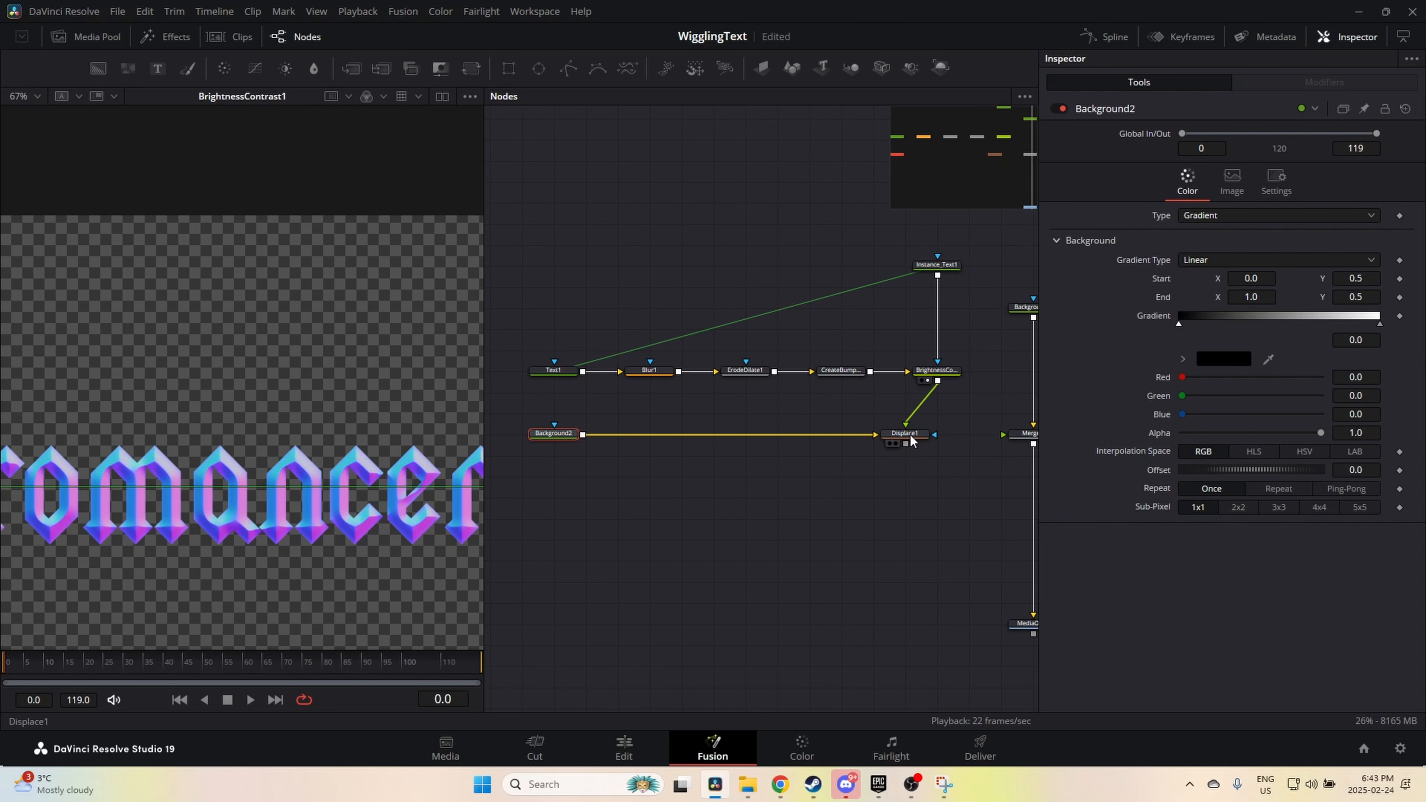
pyautogui.press('1')
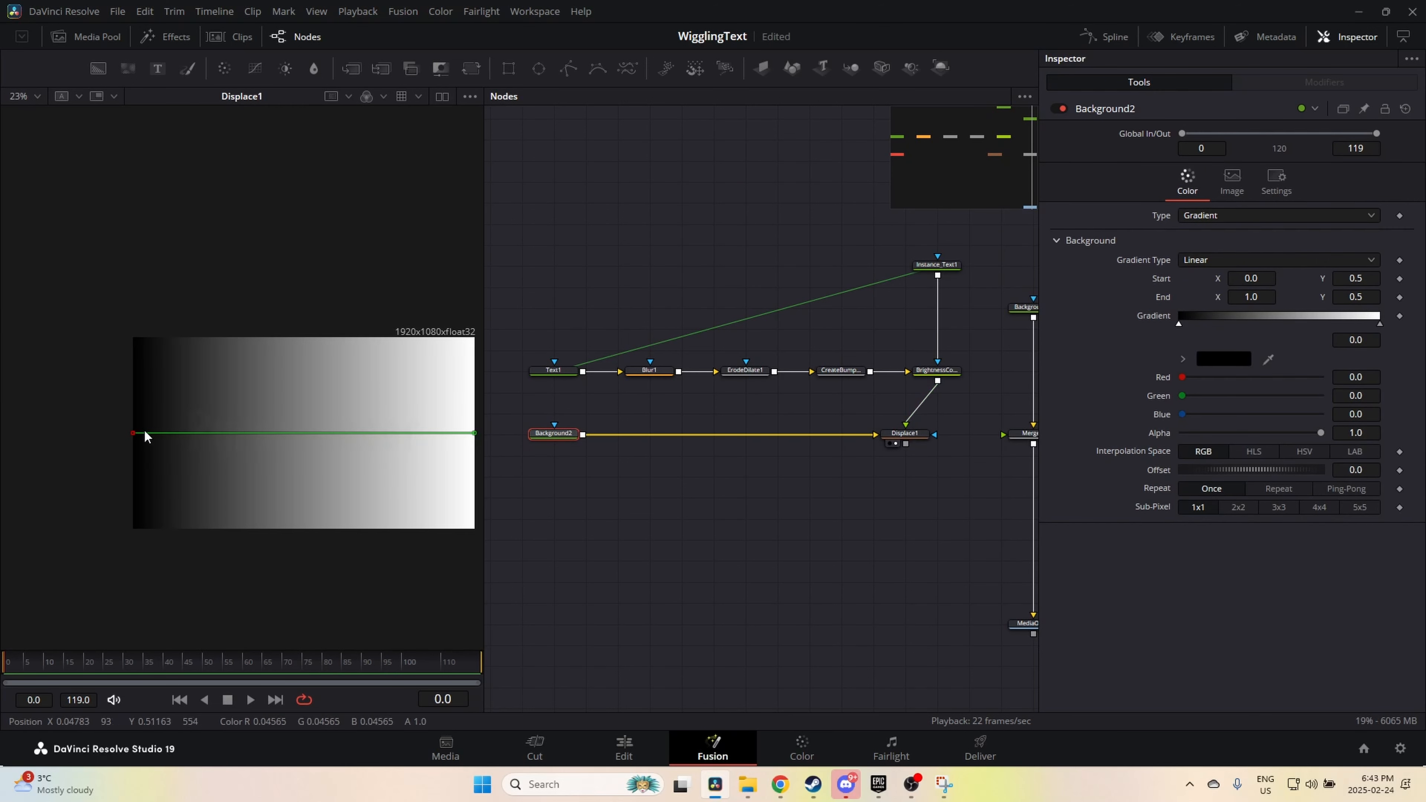
# Step: Angle Background2's gradient diagonally, from about X 0.09, Y 0.34 at the start to about X 0.32, Y 0.77 at the end
pyautogui.moveTo(137, 437); pyautogui.dragTo(262, 482)
pyautogui.moveTo(474, 433); pyautogui.dragTo(260, 340)
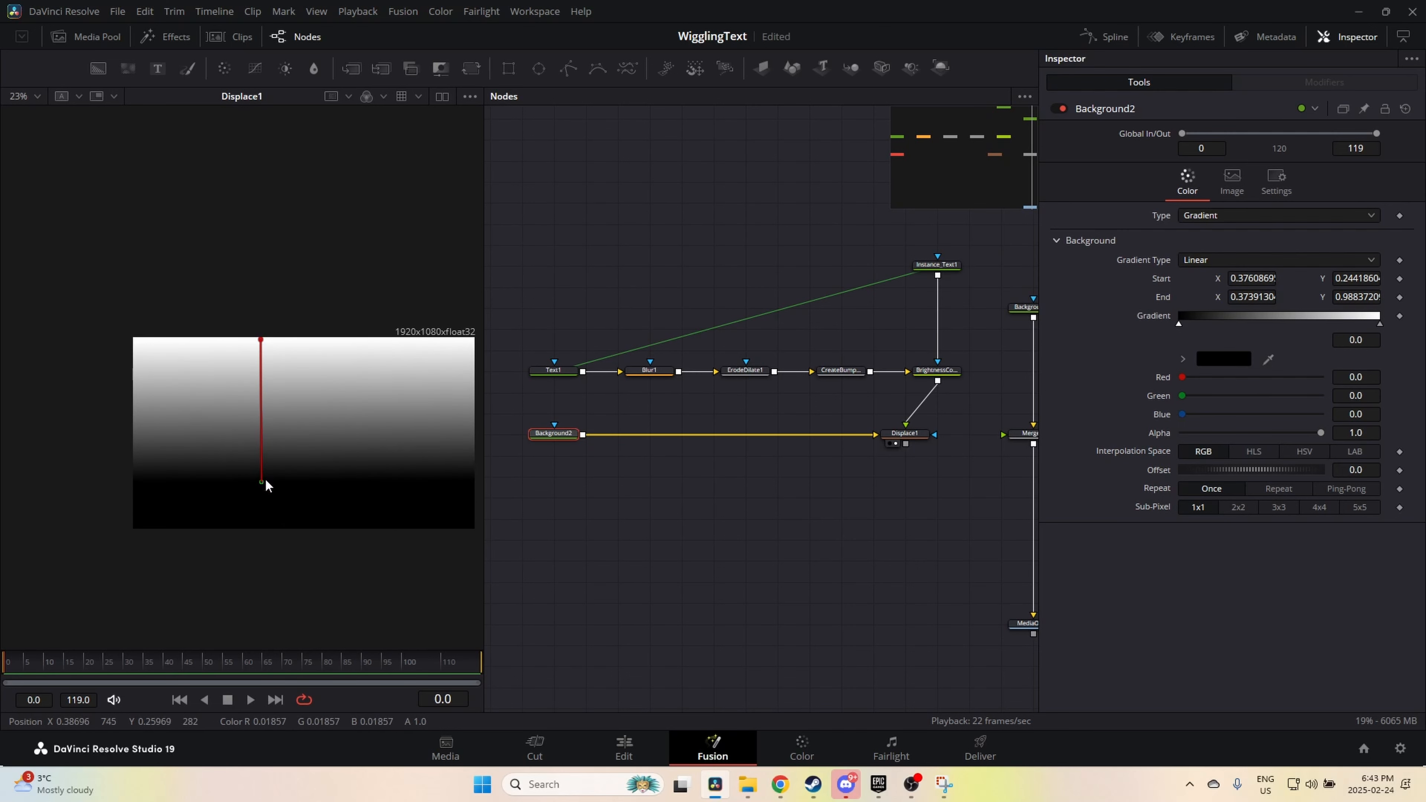
pyautogui.moveTo(270, 484); pyautogui.dragTo(164, 464)
pyautogui.scroll(5, 190, 462)
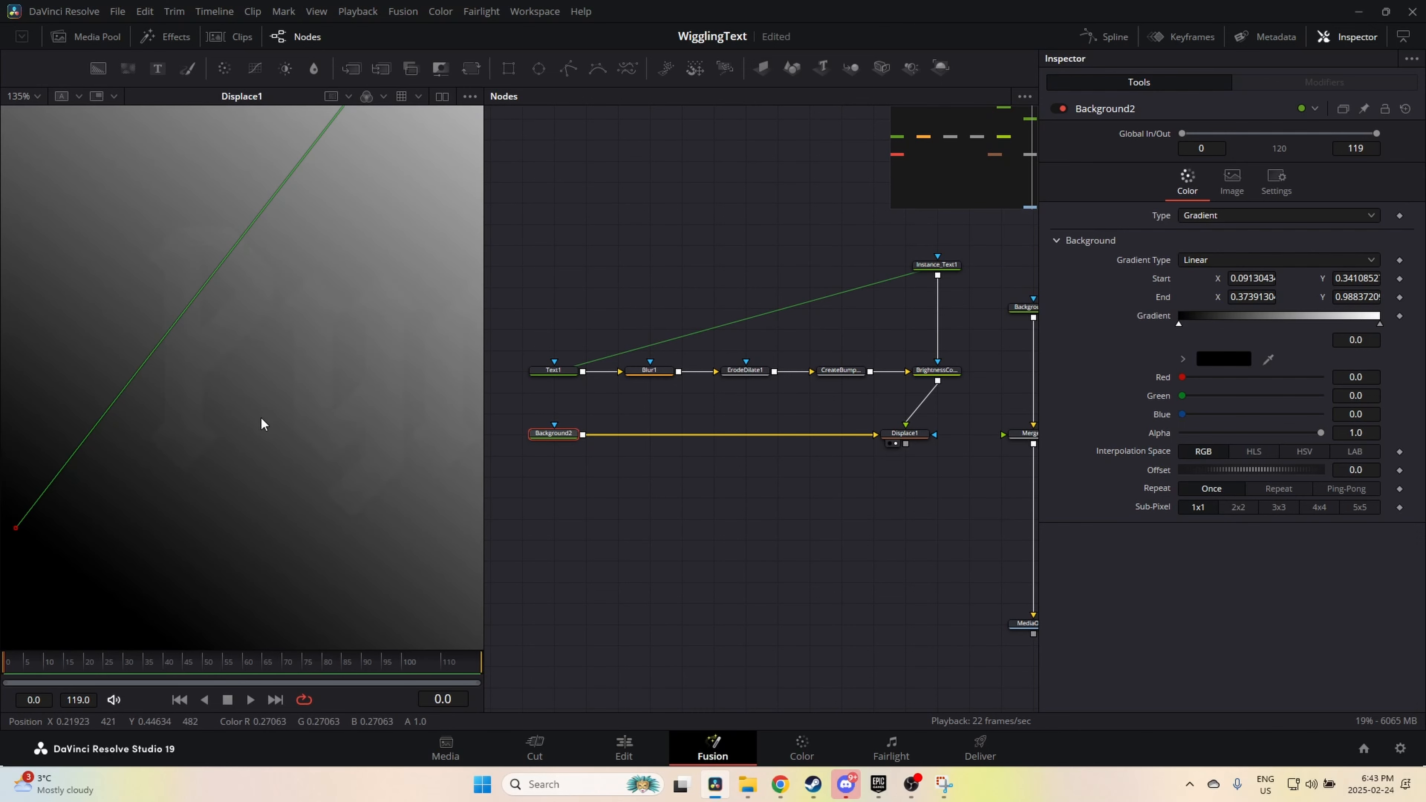
pyautogui.moveTo(261, 419); pyautogui.dragTo(117, 464)
pyautogui.scroll(-2, 261, 221)
pyautogui.moveTo(271, 210); pyautogui.dragTo(252, 338)
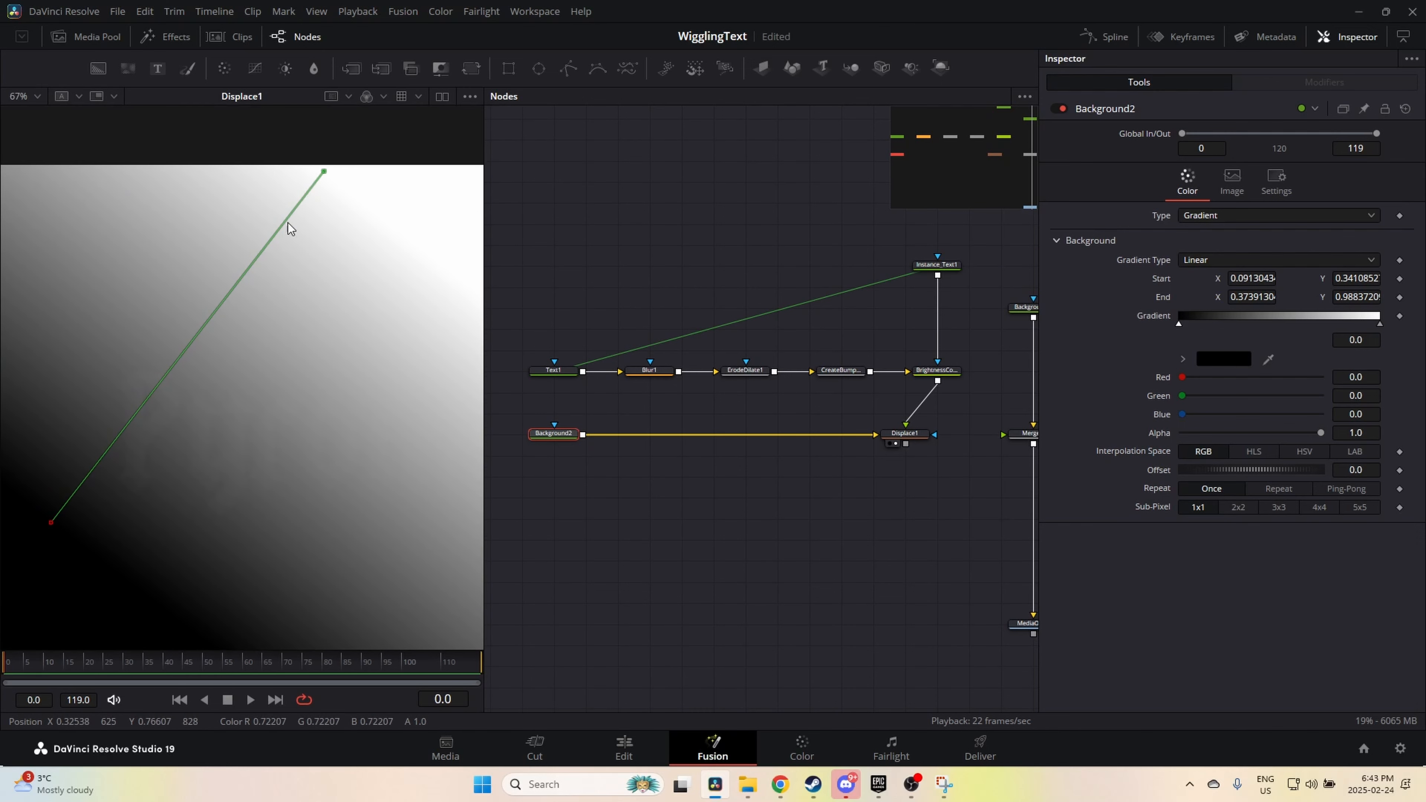
pyautogui.moveTo(324, 171); pyautogui.dragTo(273, 290)
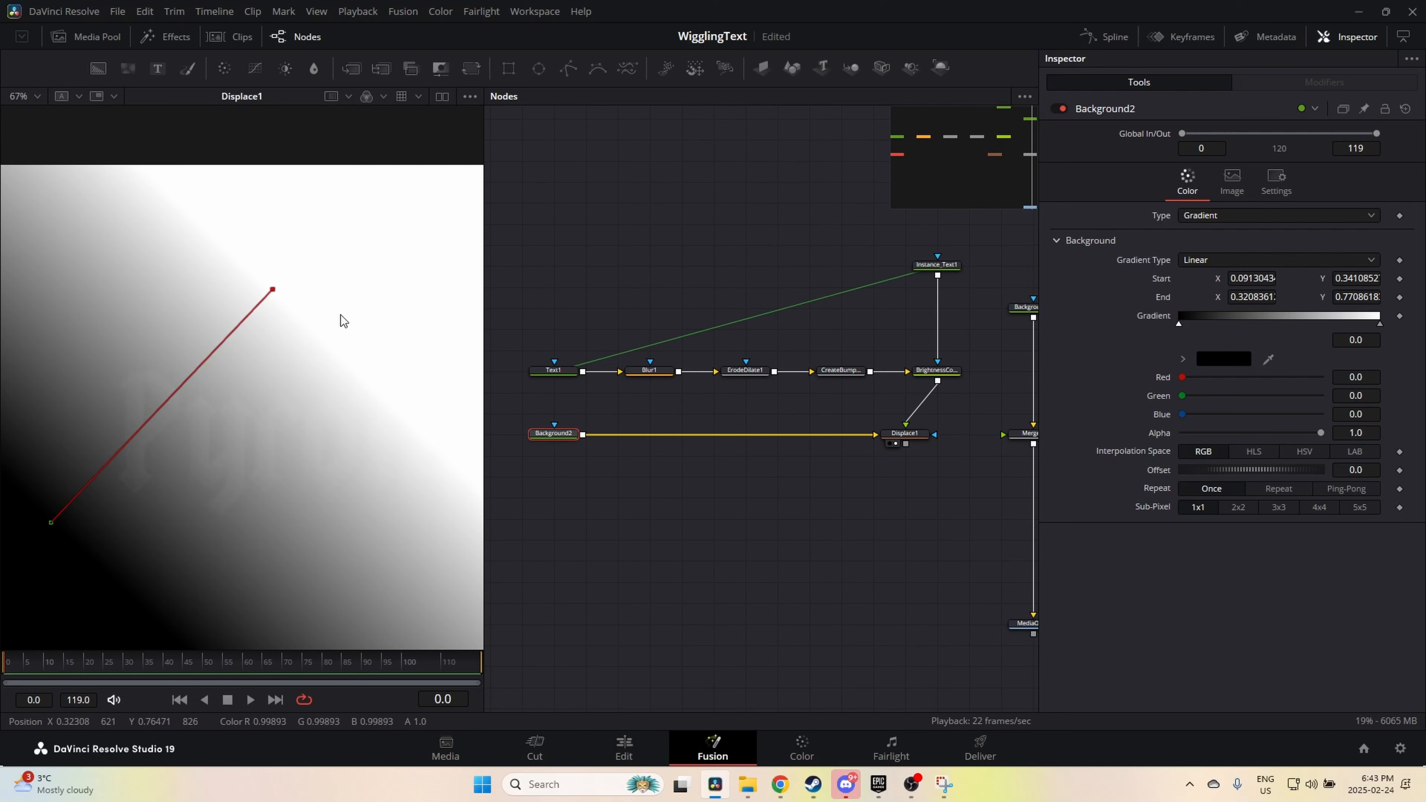
# Step: Align Displace1 directly below BrightnessContrast1, set its type to XY, and set X Refraction and Y Refraction to 0.1
pyautogui.moveTo(904, 434); pyautogui.dragTo(937, 434)
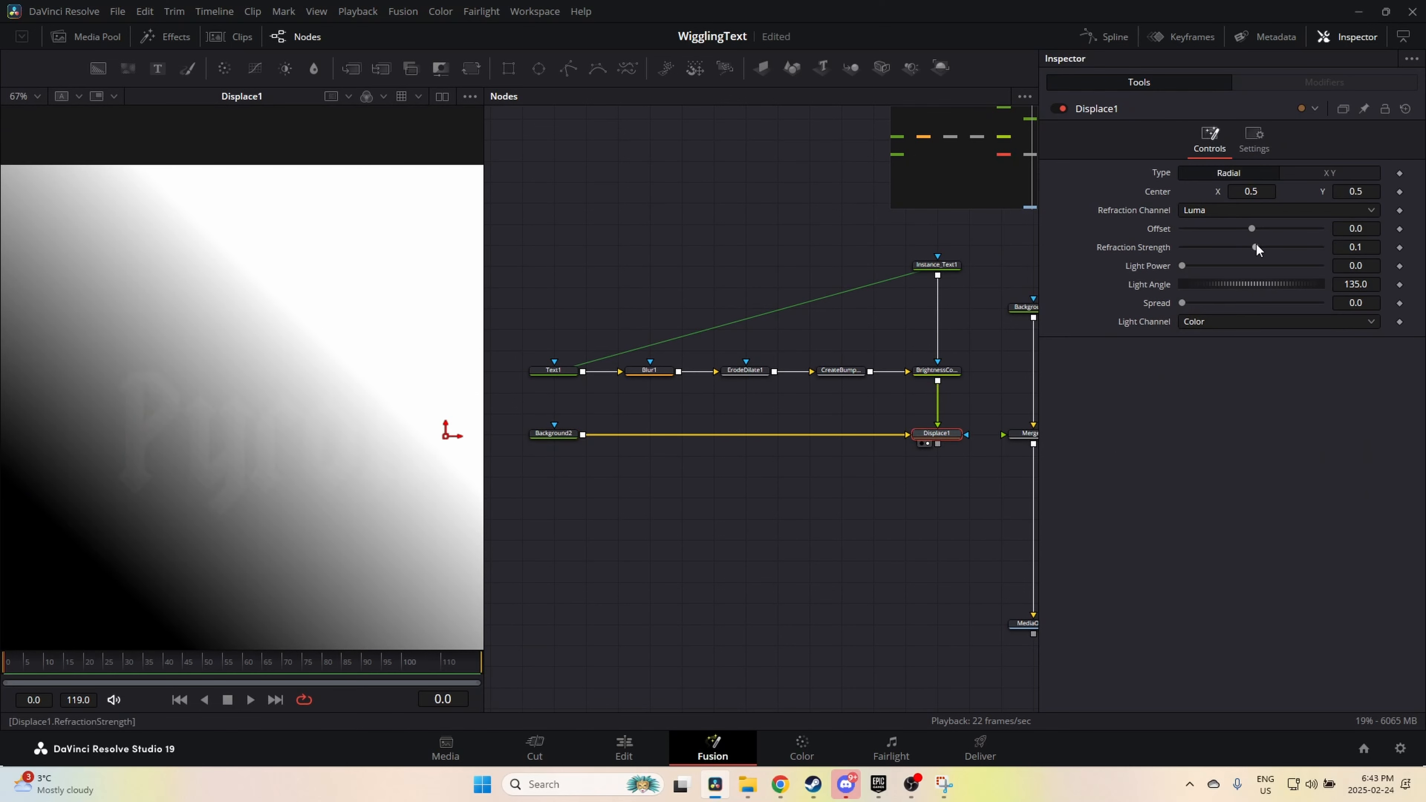
pyautogui.moveTo(1256, 245); pyautogui.dragTo(1342, 239)
pyautogui.click(1345, 173)
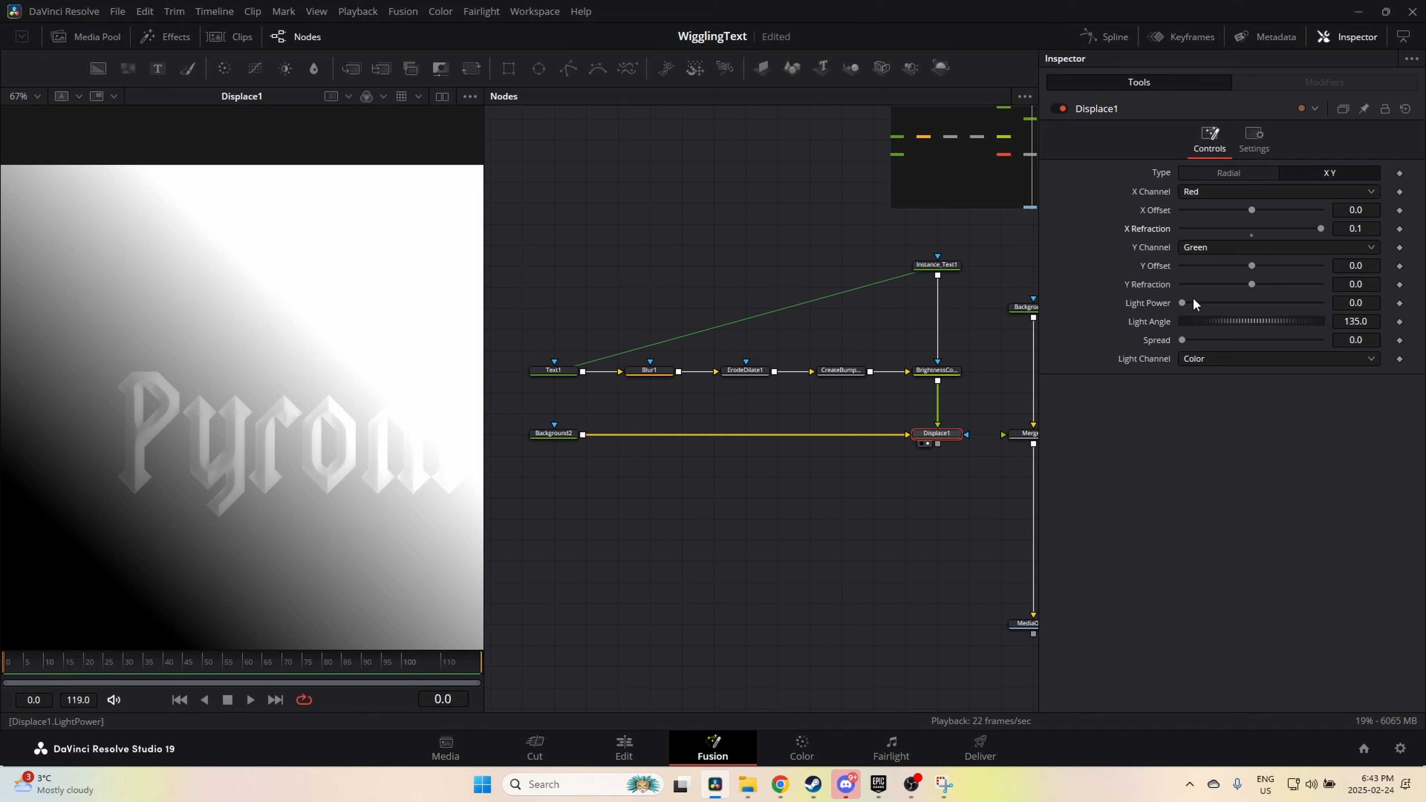
pyautogui.moveTo(1253, 284); pyautogui.dragTo(1324, 283)
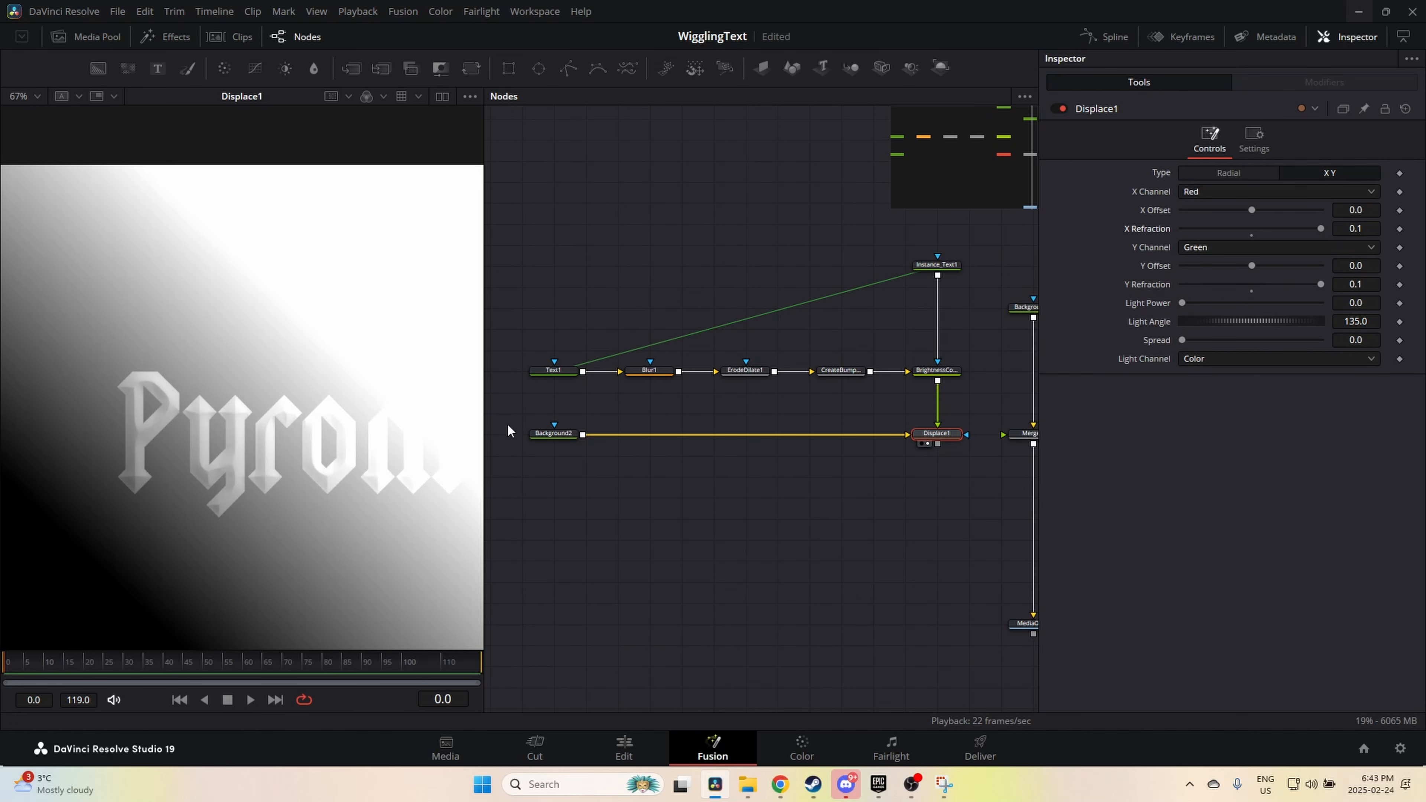
# Step: Make Background2's gradient vertical across the text, from about X 0.39, Y 0.35 at the start to about X 0.39, Y 0.64 at the end
pyautogui.scroll(-2, 432, 434)
pyautogui.moveTo(432, 434); pyautogui.dragTo(302, 420)
pyautogui.click(554, 433)
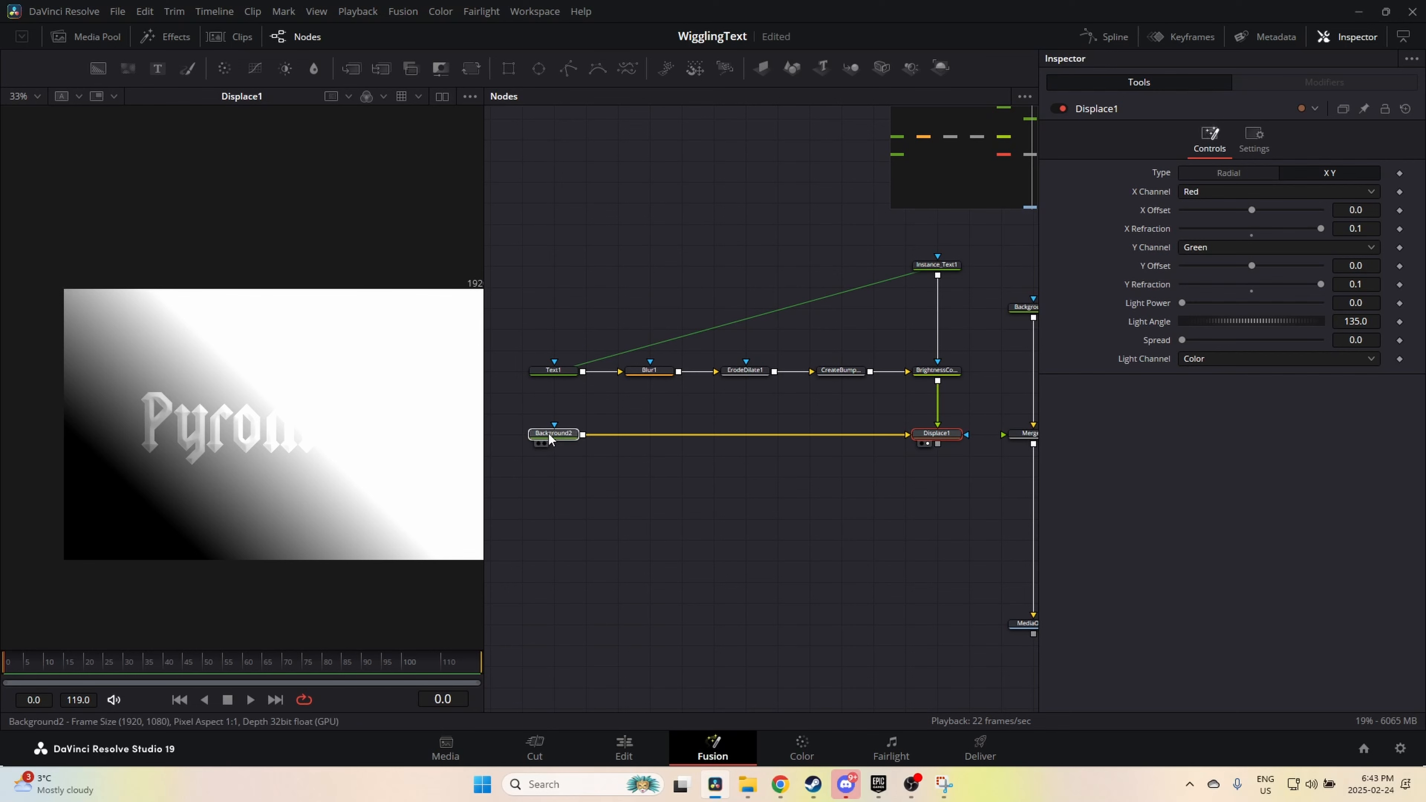
pyautogui.moveTo(111, 472); pyautogui.dragTo(252, 464)
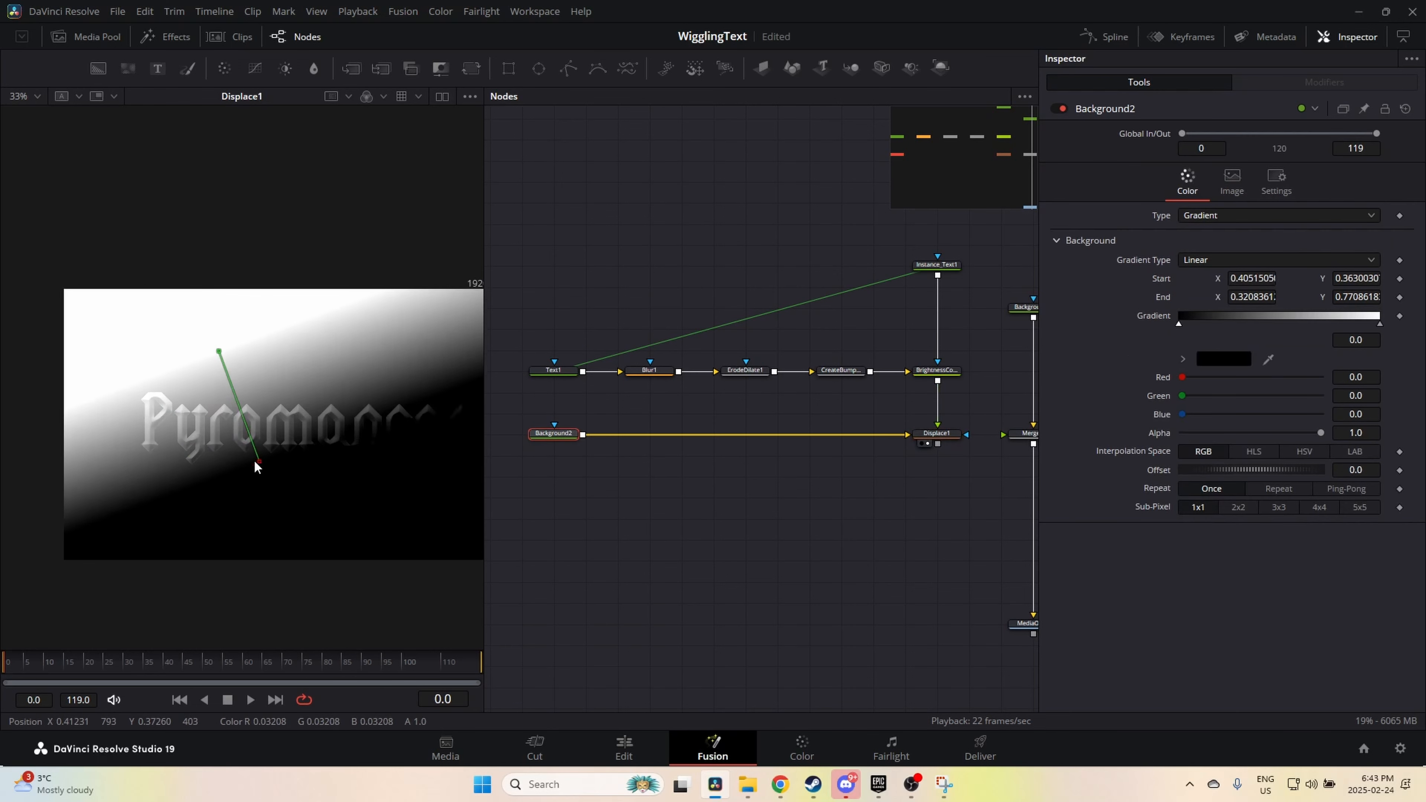
pyautogui.moveTo(219, 352)
pyautogui.mouseDown()
pyautogui.moveTo(258, 360)
pyautogui.moveTo(252, 389)
pyautogui.mouseUp()
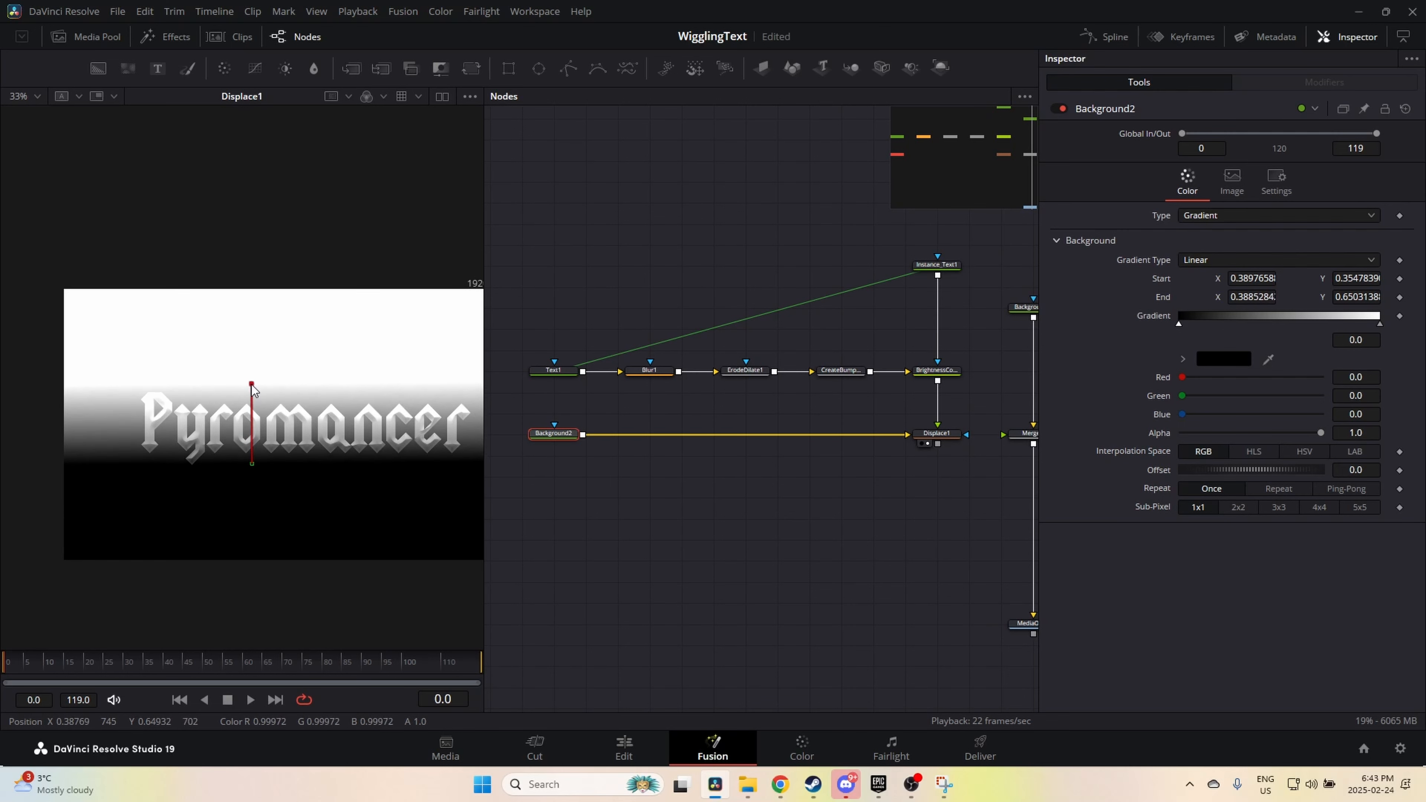
pyautogui.scroll(5, 295, 433)
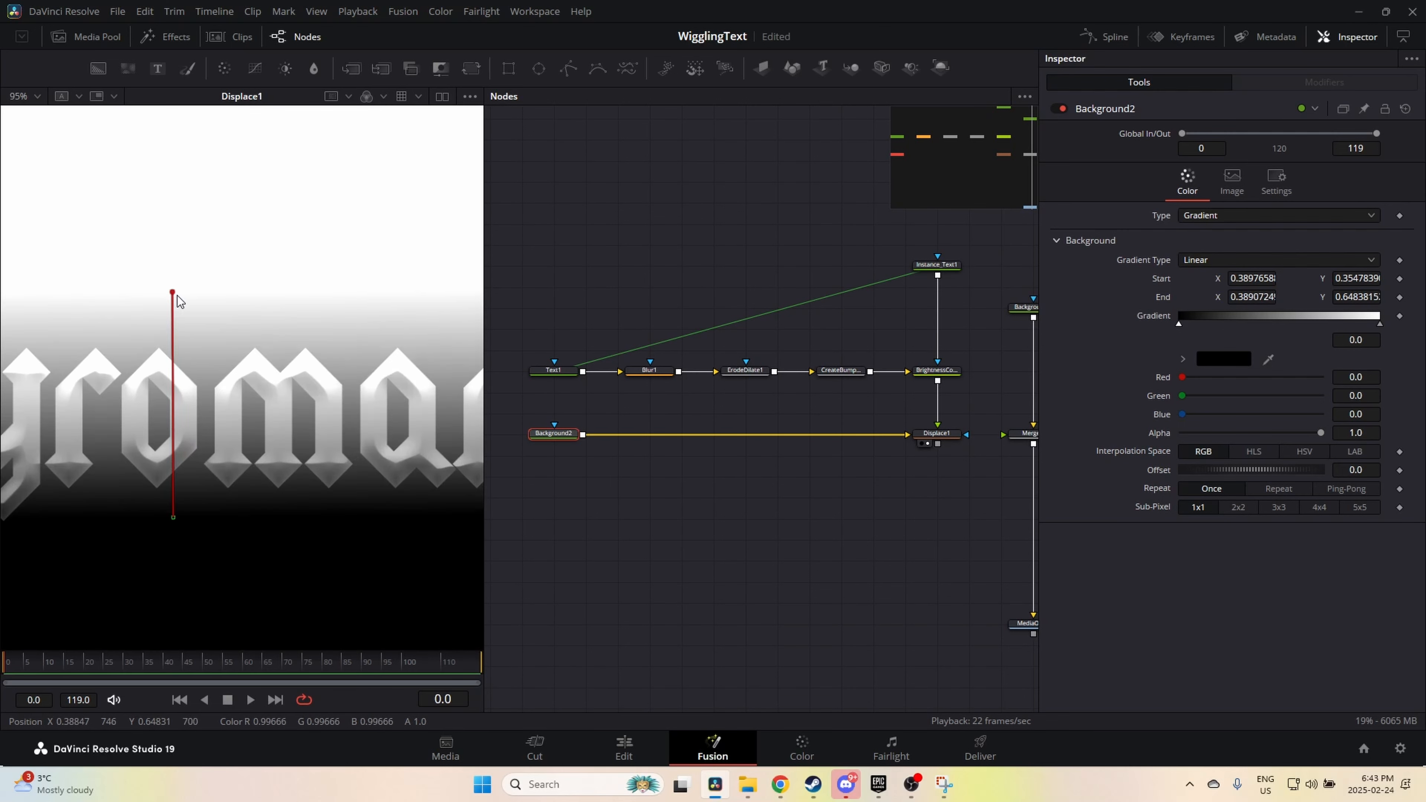
pyautogui.moveTo(172, 291)
pyautogui.mouseDown()
pyautogui.moveTo(273, 317)
pyautogui.moveTo(112, 325)
pyautogui.moveTo(84, 353)
pyautogui.moveTo(341, 298)
pyautogui.moveTo(304, 287)
pyautogui.moveTo(113, 317)
pyautogui.moveTo(91, 341)
pyautogui.moveTo(106, 415)
pyautogui.moveTo(101, 377)
pyautogui.moveTo(152, 281)
pyautogui.moveTo(175, 296)
pyautogui.mouseUp()
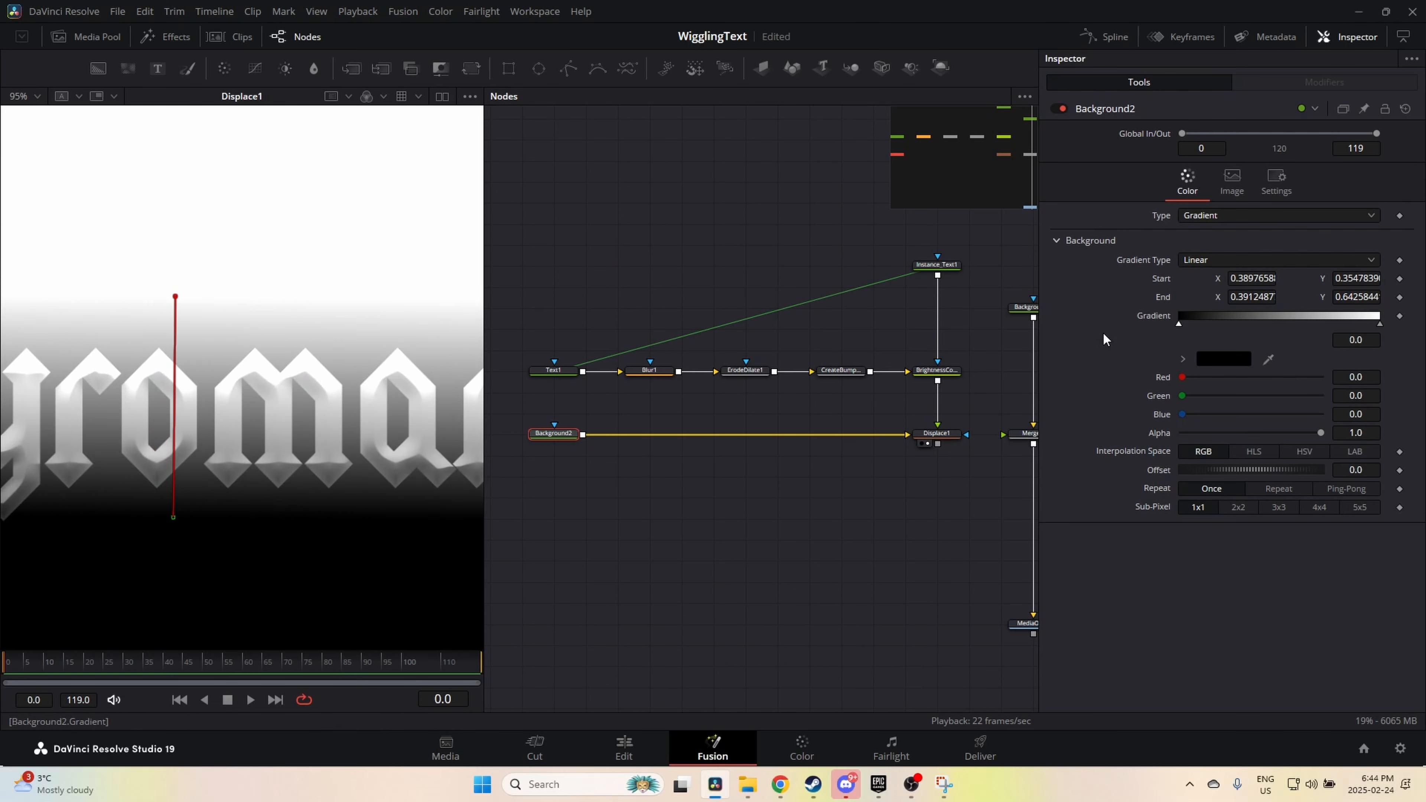
# Step: Set the start color of Background2's gradient to dark red, #420000
pyautogui.click(1206, 363)
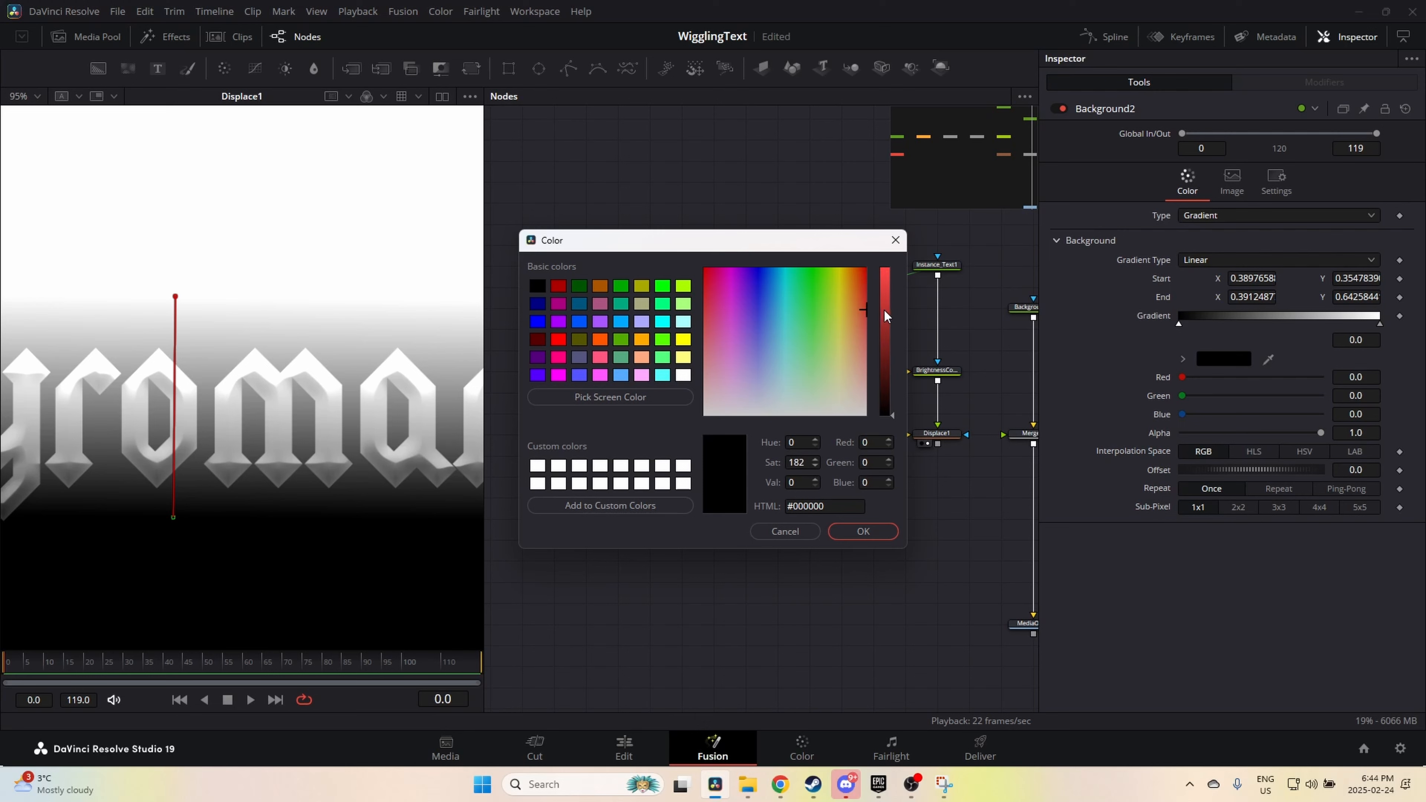
pyautogui.click(866, 269)
pyautogui.moveTo(889, 343); pyautogui.dragTo(901, 377)
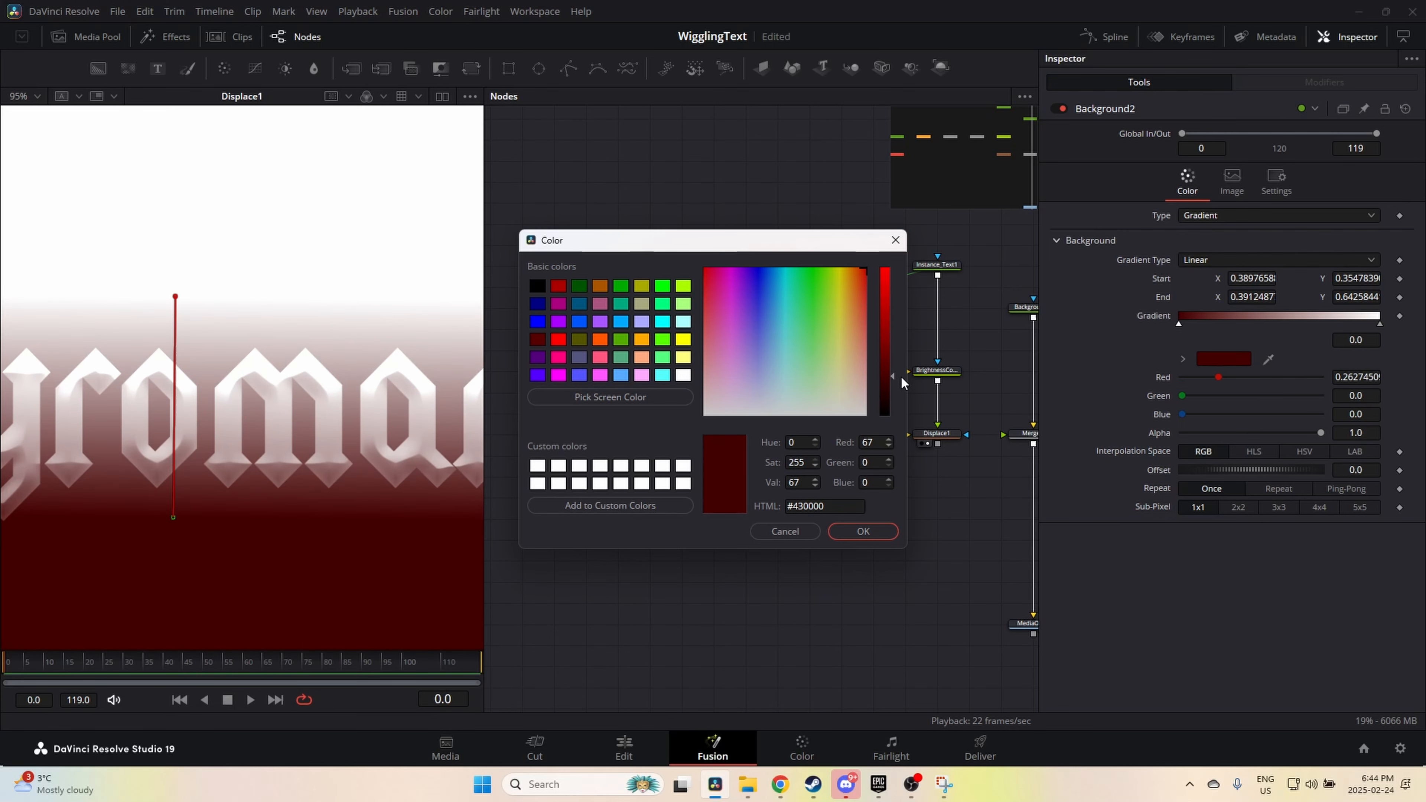
pyautogui.click(862, 531)
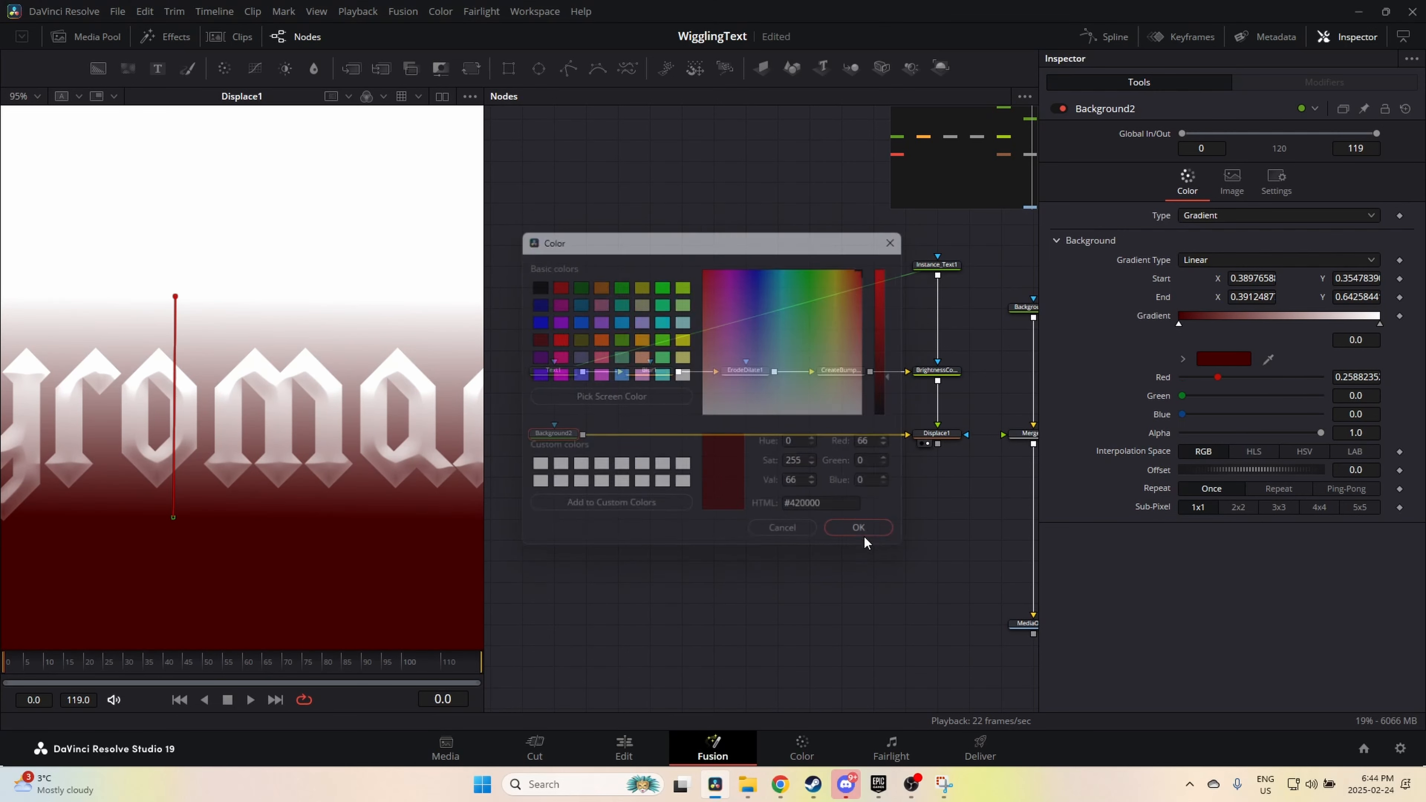
# Step: Set the end color of Background2's gradient to orange, #ff8902
pyautogui.click(1381, 326)
pyautogui.click(1182, 362)
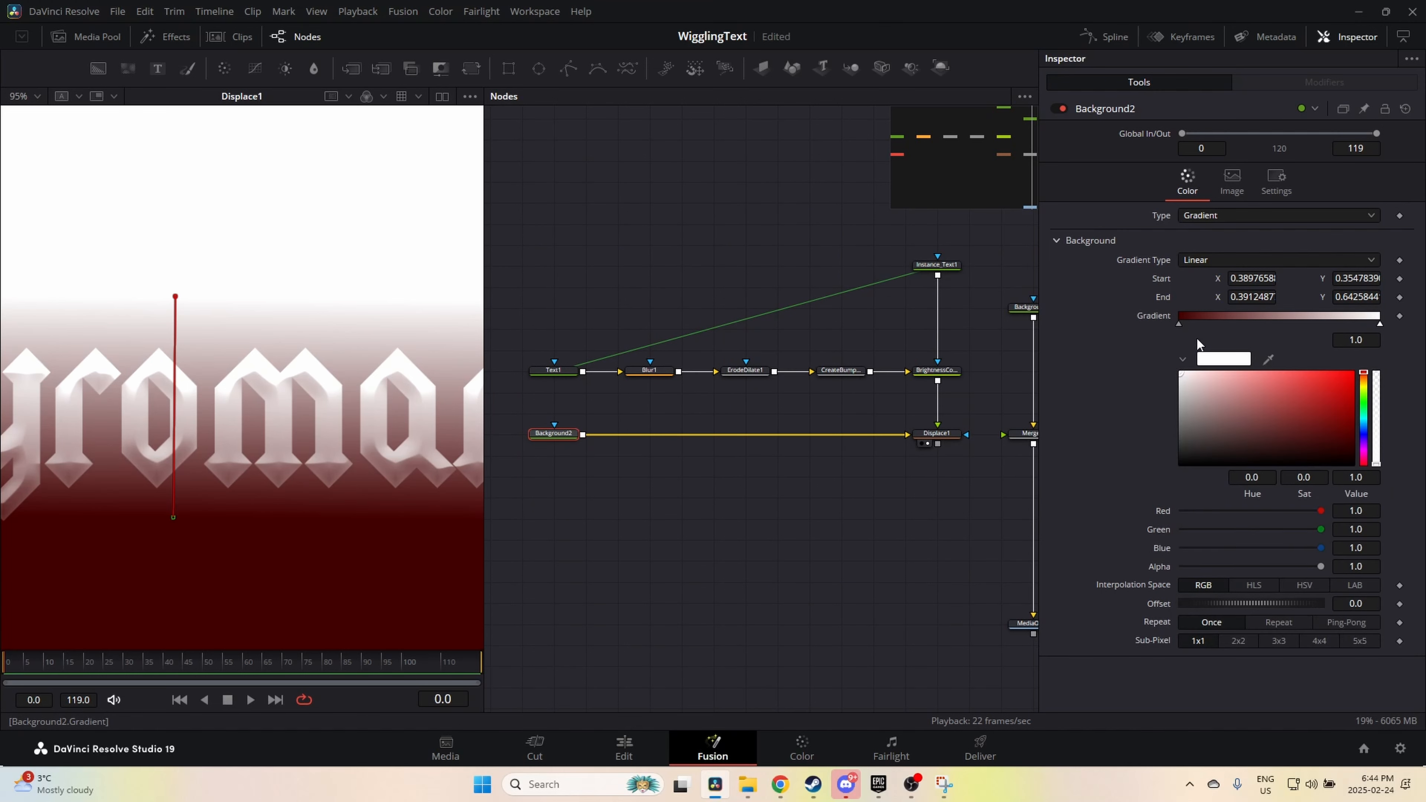
pyautogui.click(1182, 362)
pyautogui.click(1224, 359)
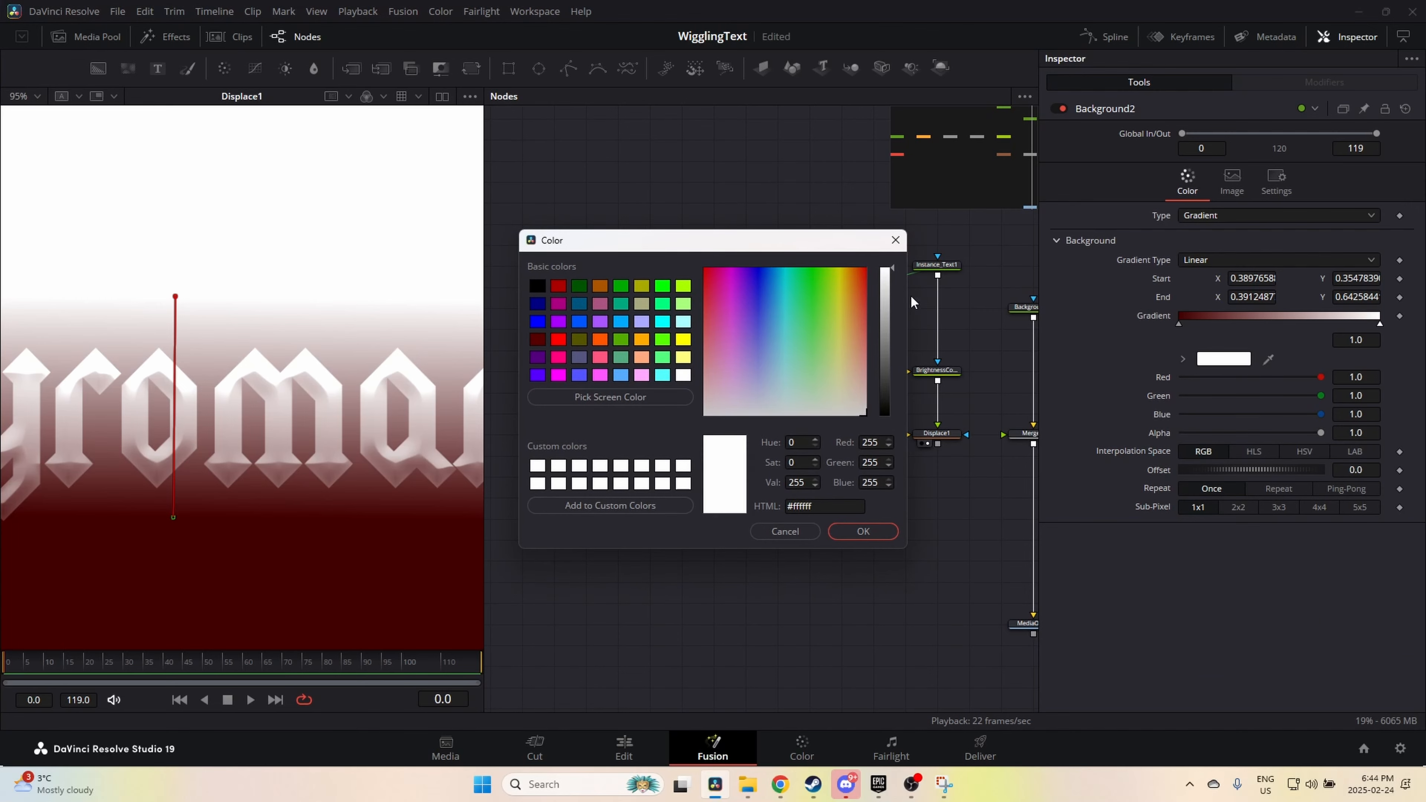
pyautogui.click(835, 274)
pyautogui.moveTo(836, 273); pyautogui.dragTo(852, 270)
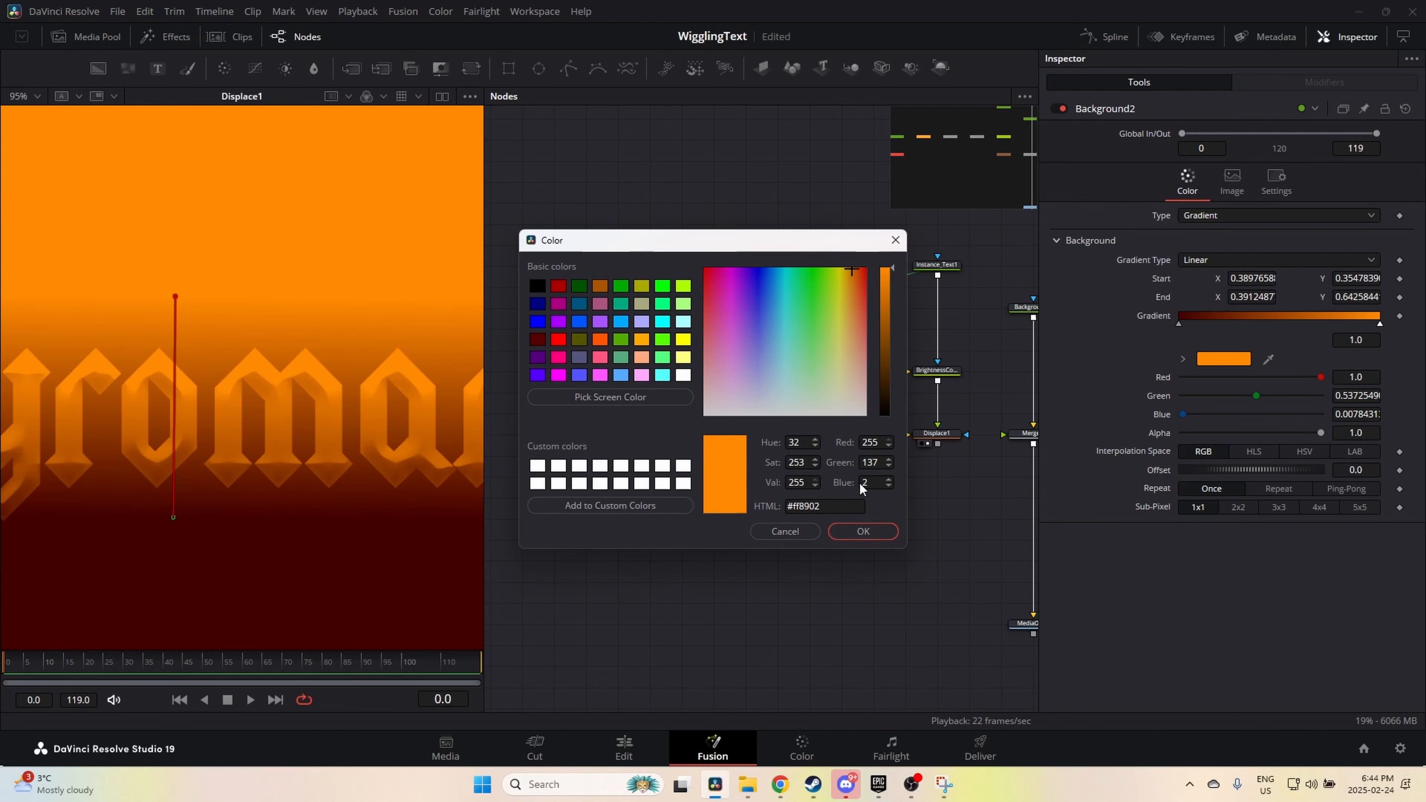
pyautogui.click(864, 531)
# Step: Tighten Background2's vertical gradient around the text, with the start at about Y 0.44 and the end at about Y 0.62
pyautogui.scroll(-3, 225, 539)
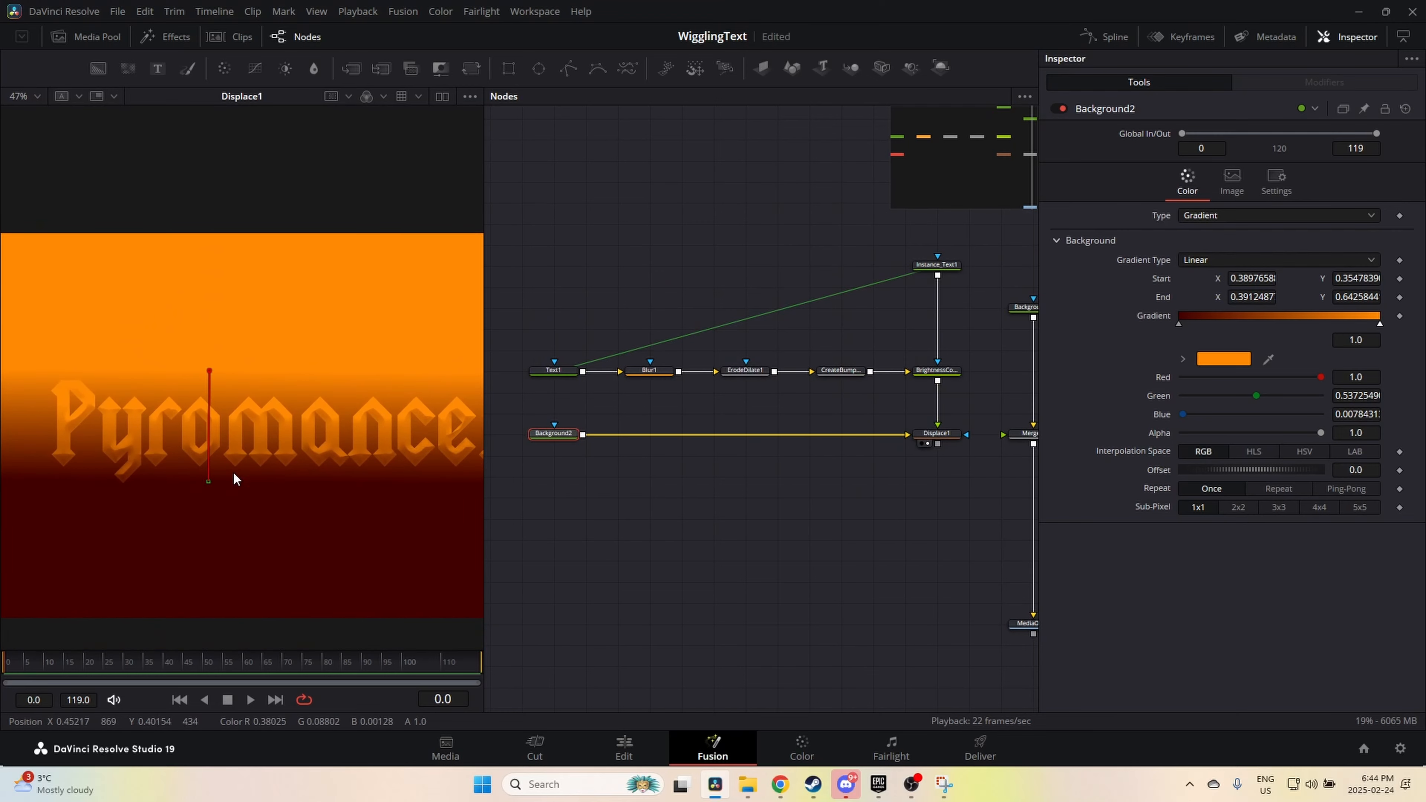
pyautogui.moveTo(211, 481); pyautogui.dragTo(212, 447)
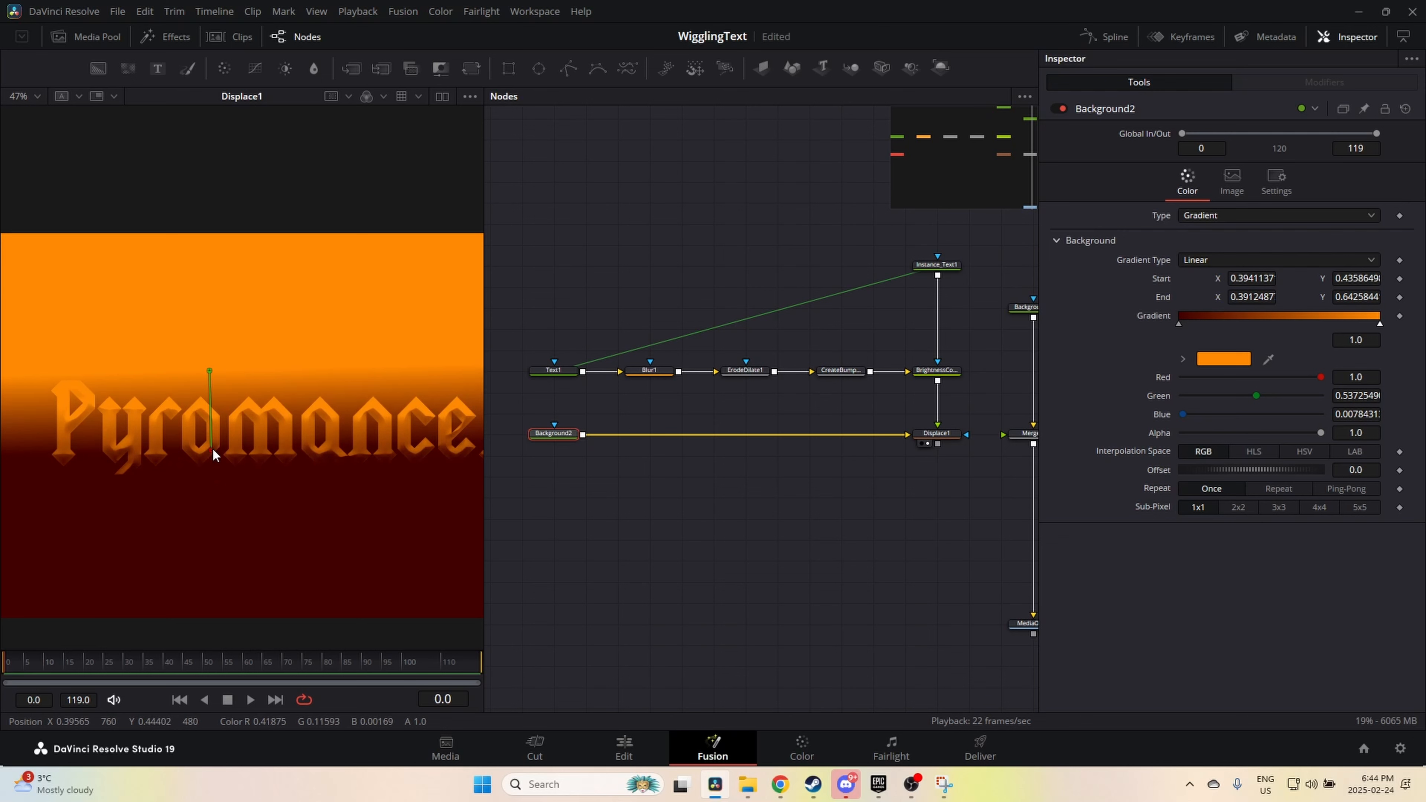
pyautogui.moveTo(210, 371); pyautogui.dragTo(212, 379)
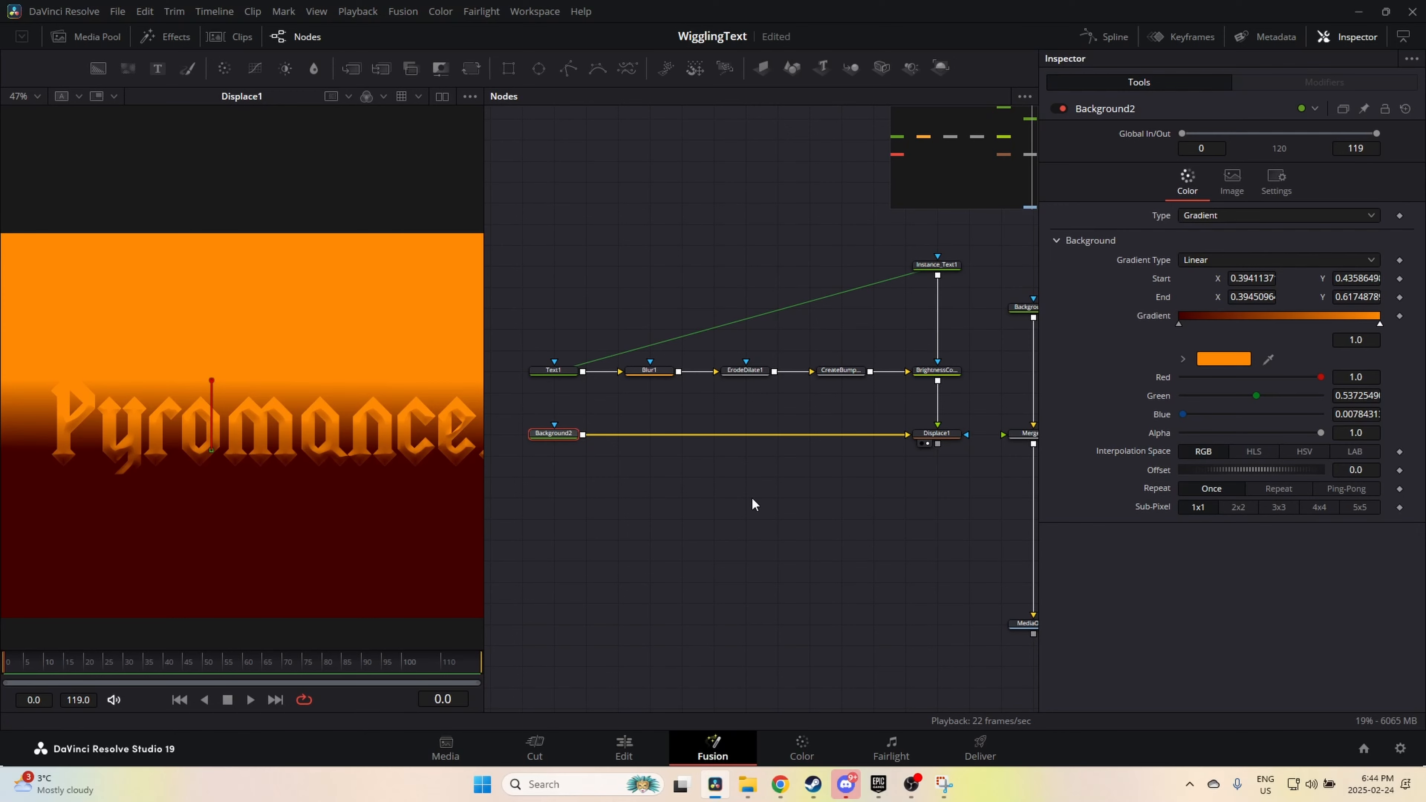
# Step: Connect Displace1 to Merge1's foreground input and shift Background1, Merge1 and MediaOut1 farther from Displace1 to make room
pyautogui.moveTo(848, 503); pyautogui.dragTo(750, 524)
pyautogui.moveTo(841, 464); pyautogui.dragTo(921, 457)
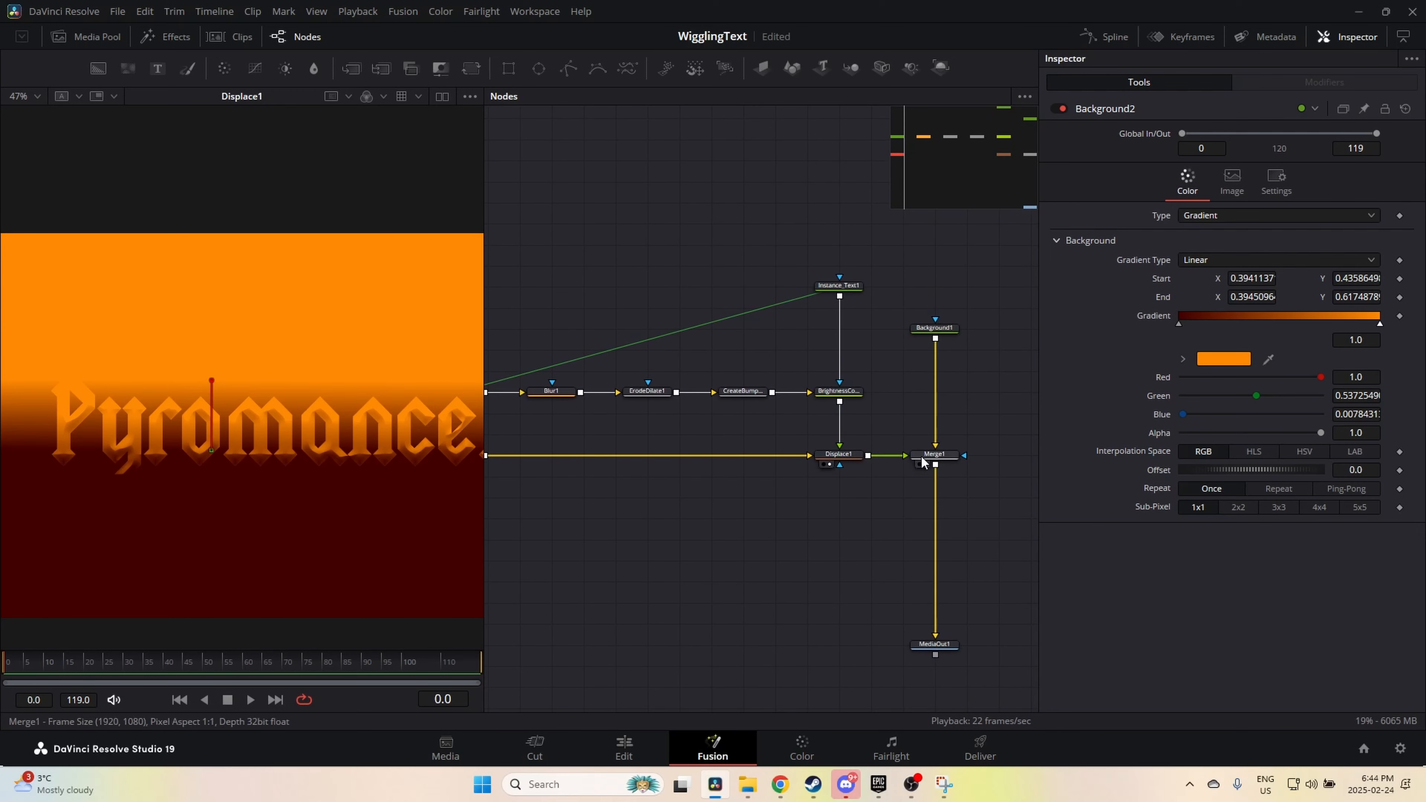
pyautogui.moveTo(622, 526); pyautogui.dragTo(707, 526)
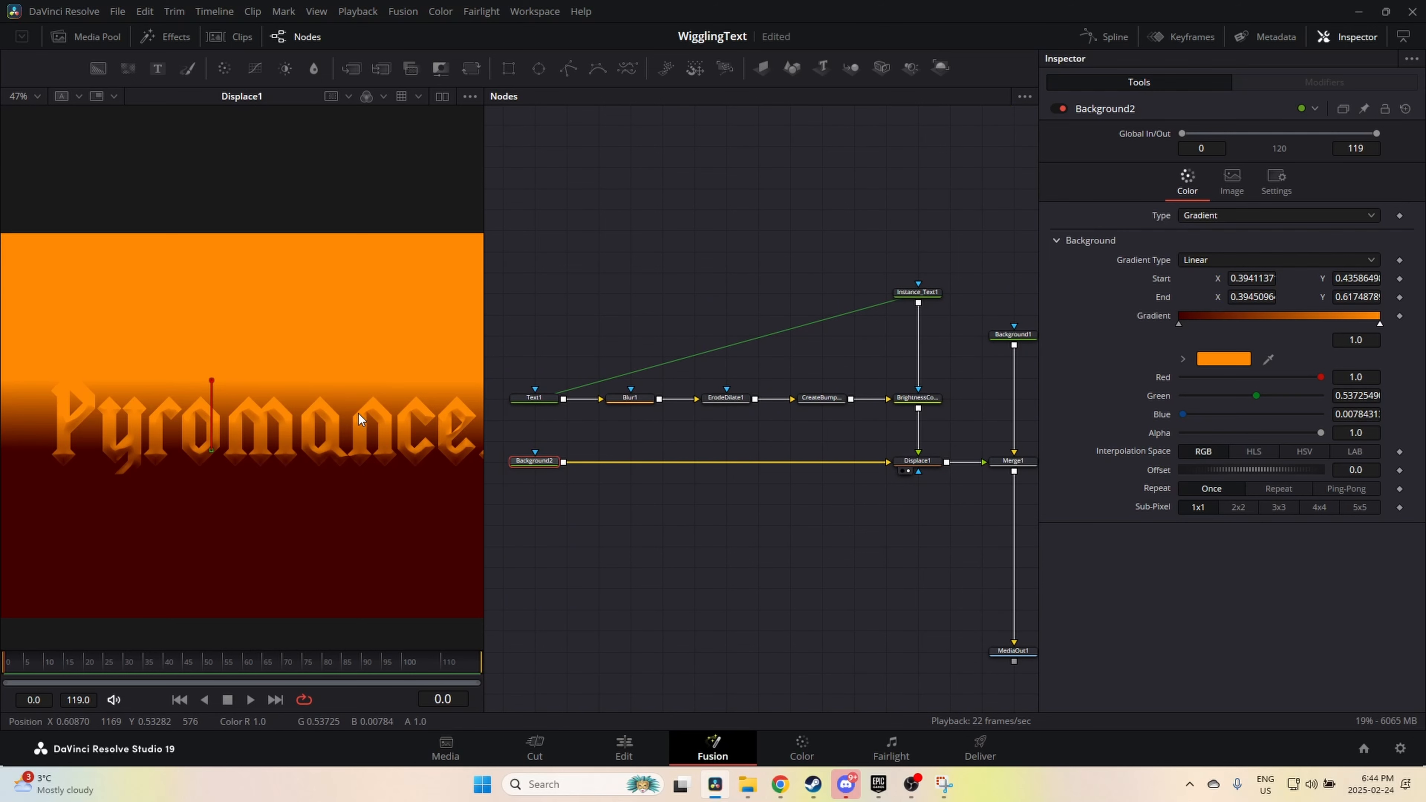
pyautogui.moveTo(782, 473); pyautogui.dragTo(579, 472)
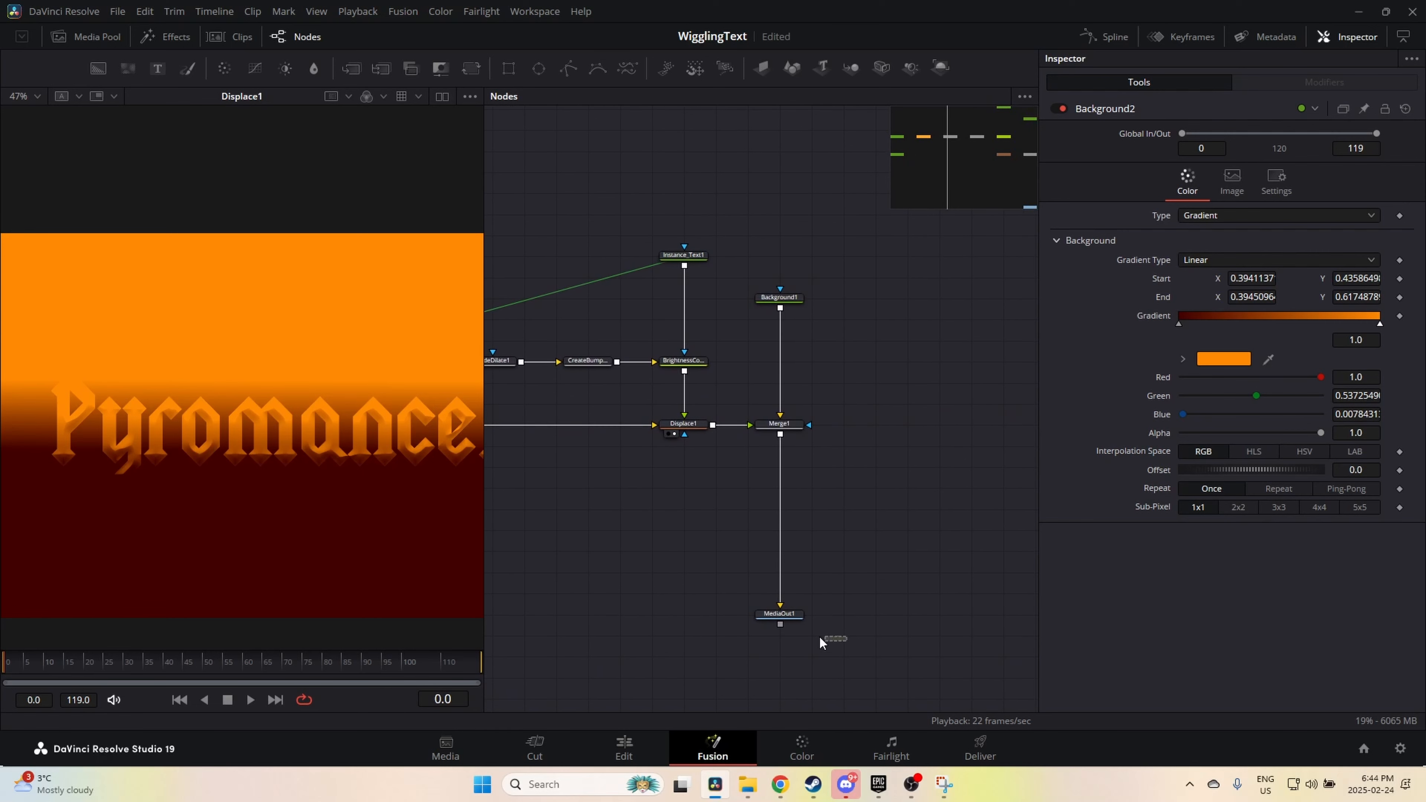
pyautogui.moveTo(845, 640); pyautogui.dragTo(750, 294)
pyautogui.moveTo(791, 422); pyautogui.dragTo(918, 424)
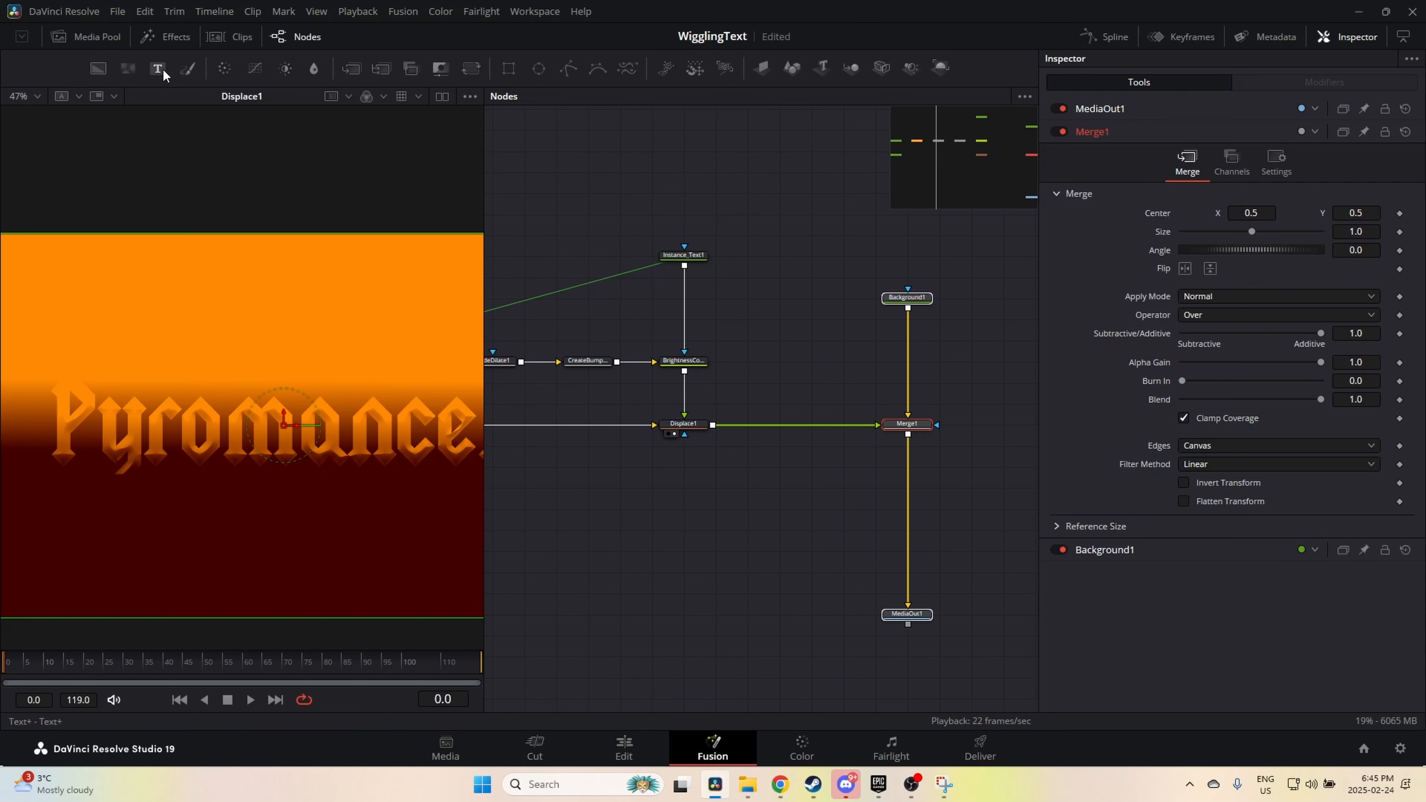
# Step: Insert a BrightnessContrast node between Displace1 and Merge1 and connect Instance_Text1 to its effect mask input
pyautogui.moveTo(286, 72); pyautogui.dragTo(780, 424)
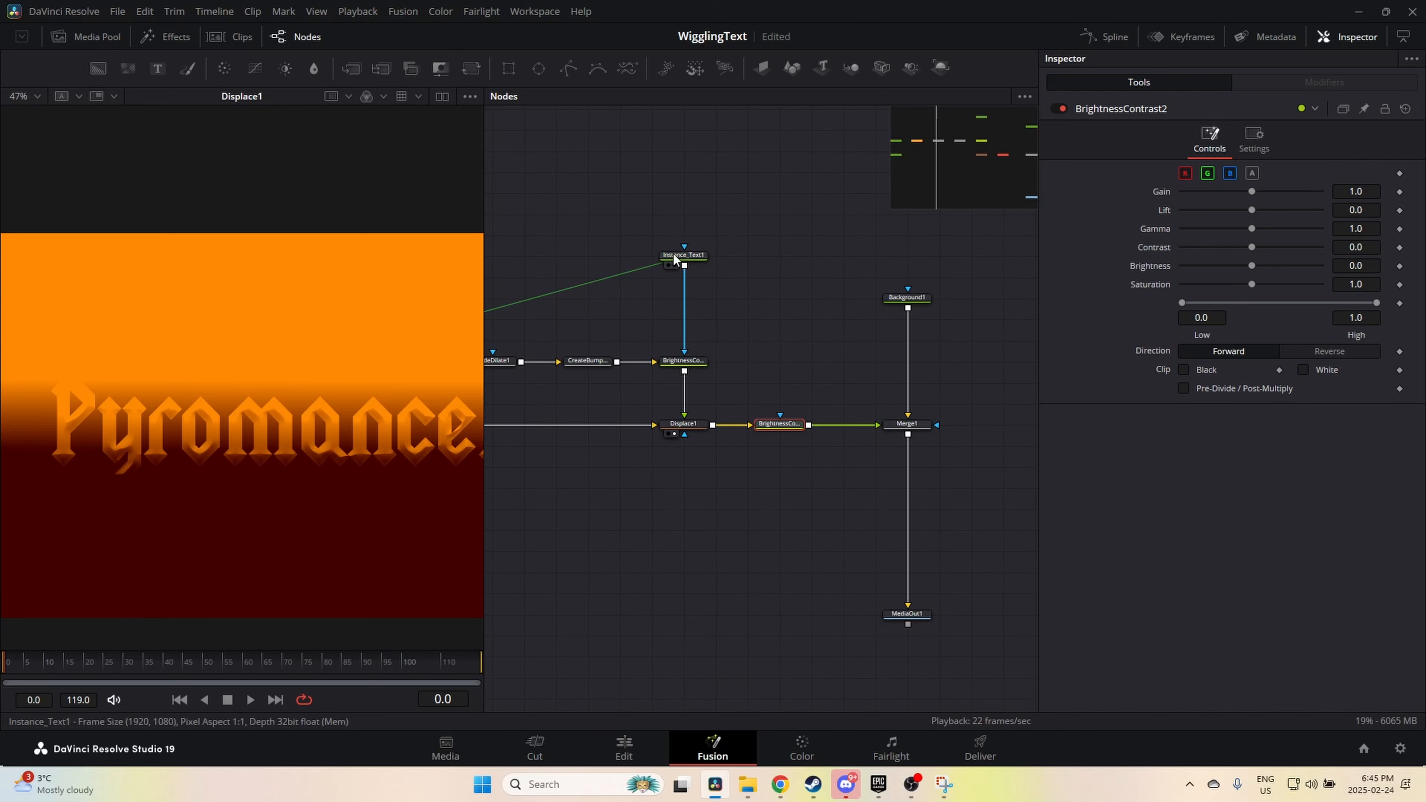
pyautogui.moveTo(685, 265); pyautogui.dragTo(784, 421)
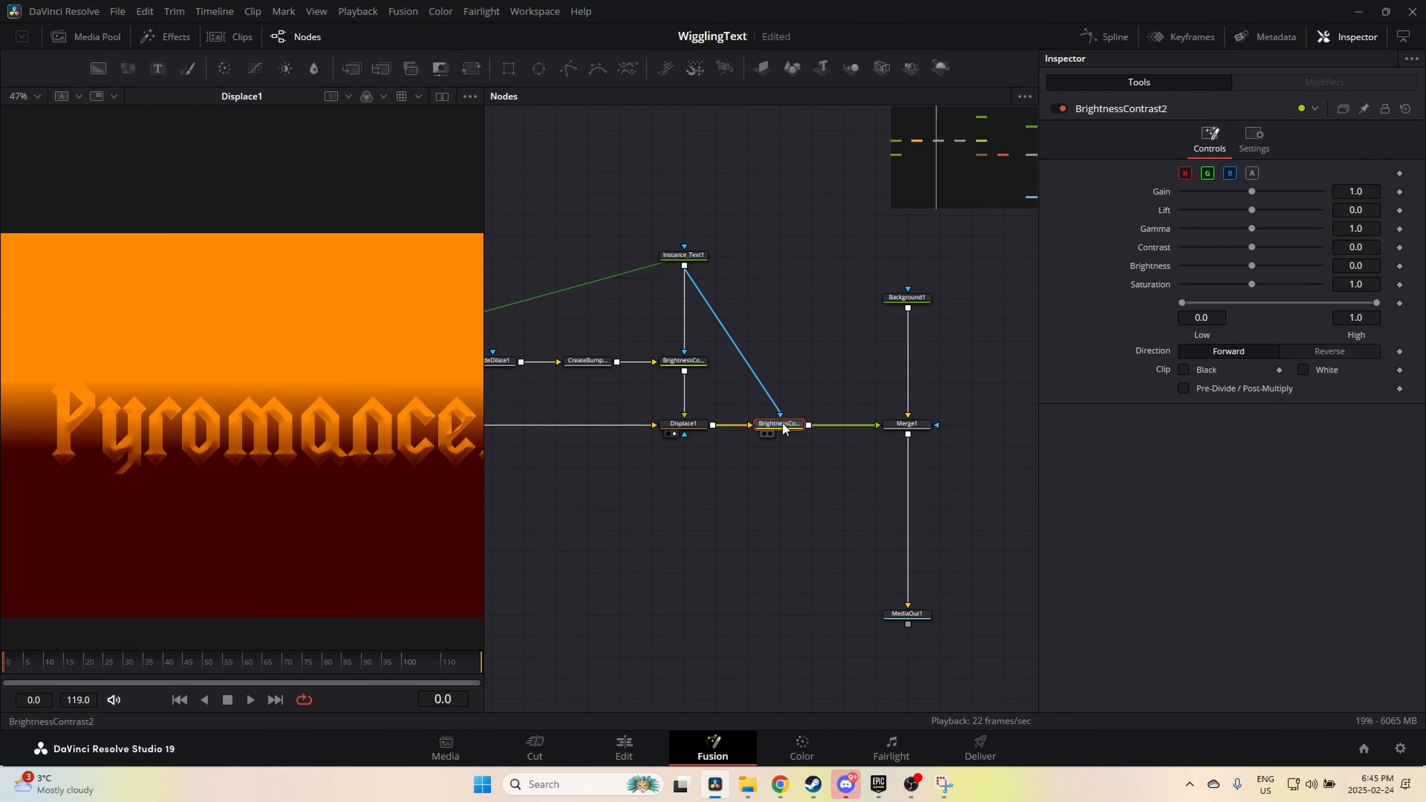
pyautogui.moveTo(690, 479); pyautogui.dragTo(791, 461)
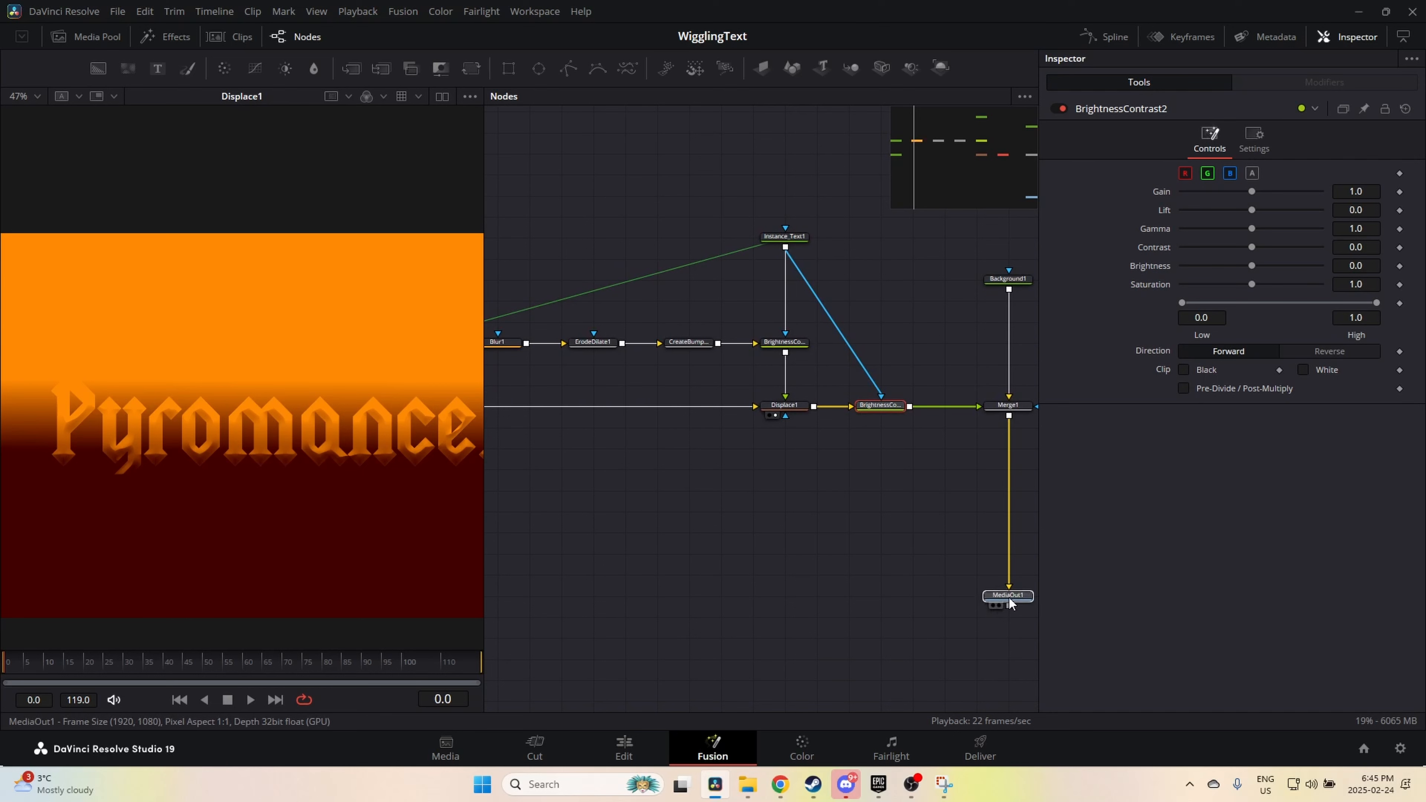
# Step: Compare the outputs of MediaOut1, Instance_Text1 and Text1 in the viewer to check the text mask
pyautogui.moveTo(1009, 596); pyautogui.dragTo(284, 440)
pyautogui.moveTo(882, 535); pyautogui.dragTo(958, 645)
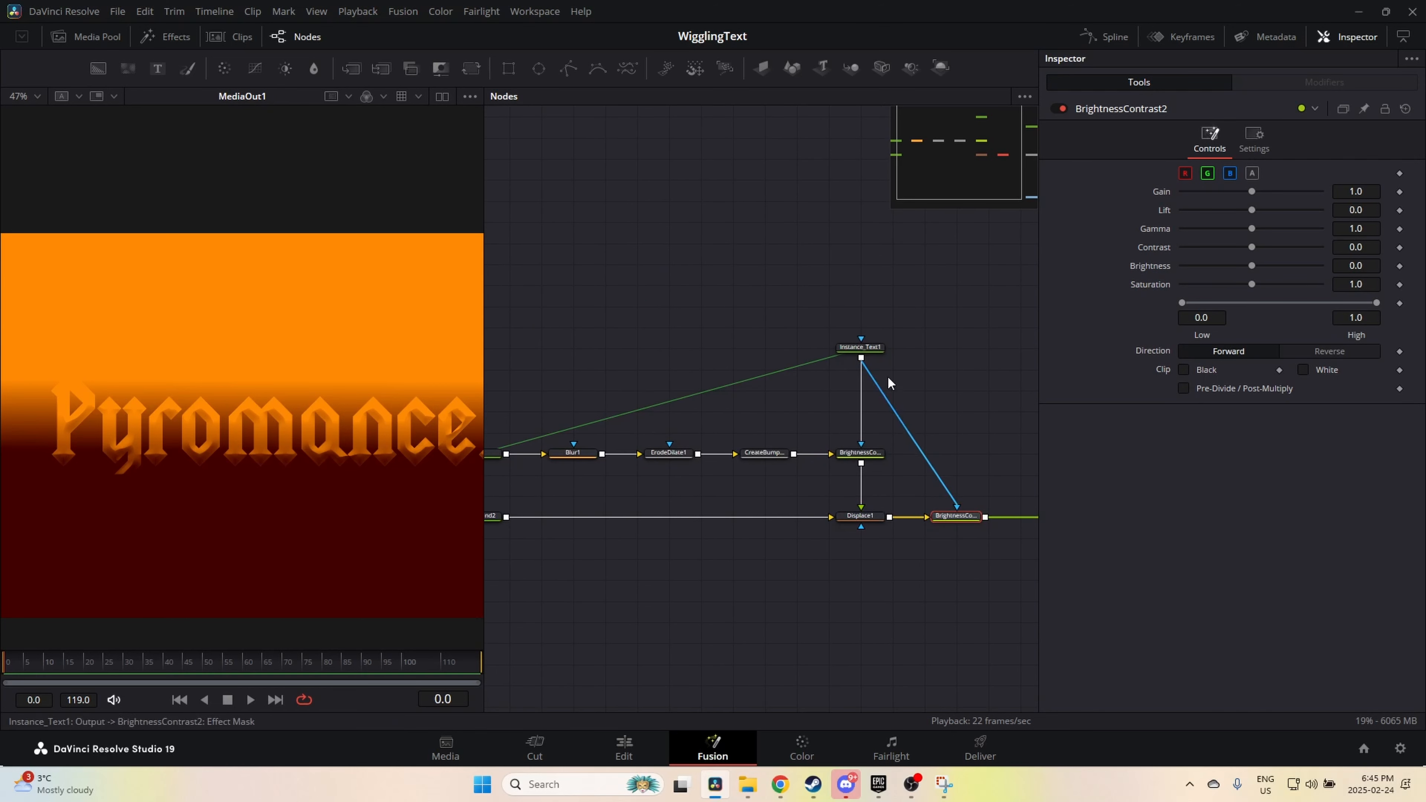
pyautogui.moveTo(859, 346); pyautogui.dragTo(261, 327)
pyautogui.moveTo(569, 448); pyautogui.dragTo(799, 409)
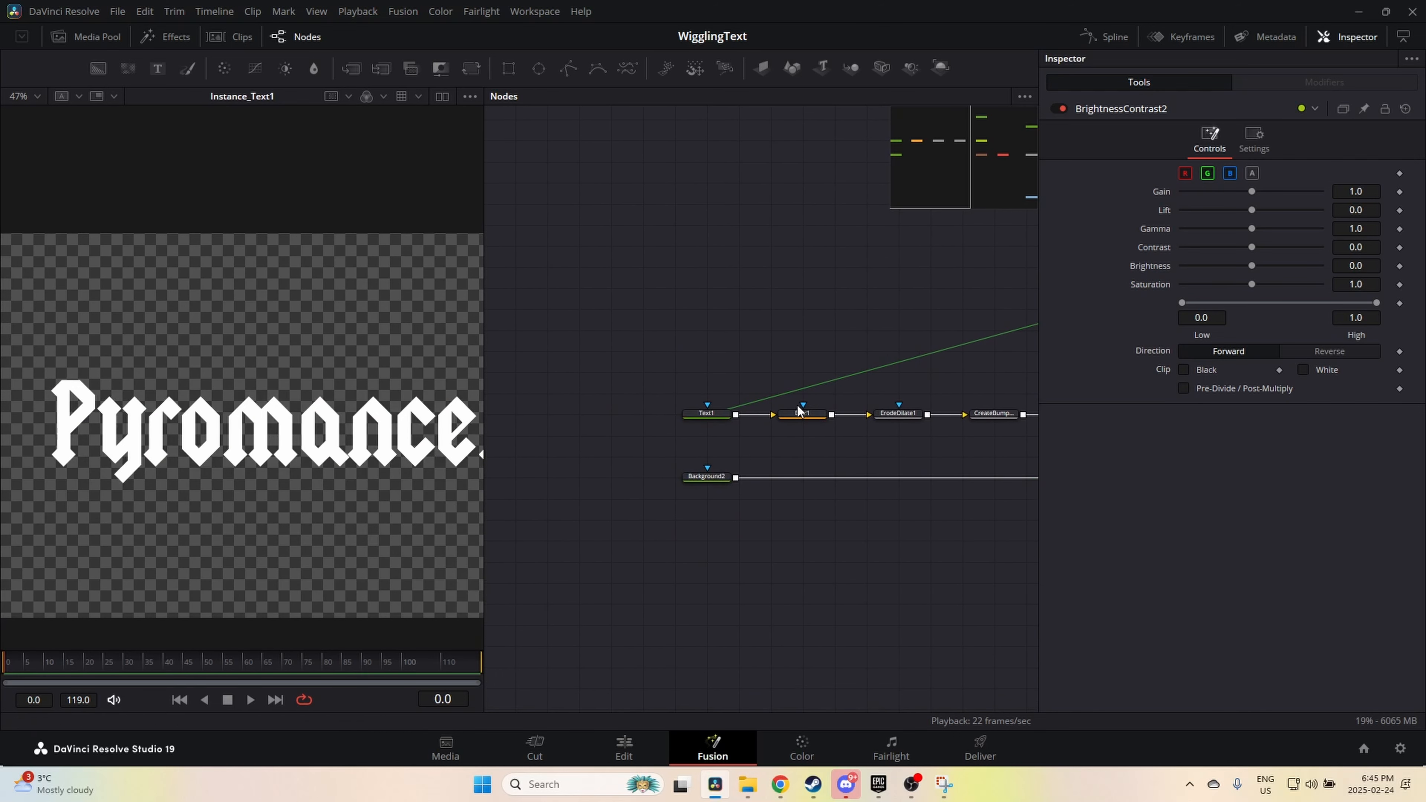
pyautogui.moveTo(712, 414); pyautogui.dragTo(396, 405)
pyautogui.moveTo(656, 331); pyautogui.dragTo(195, 289)
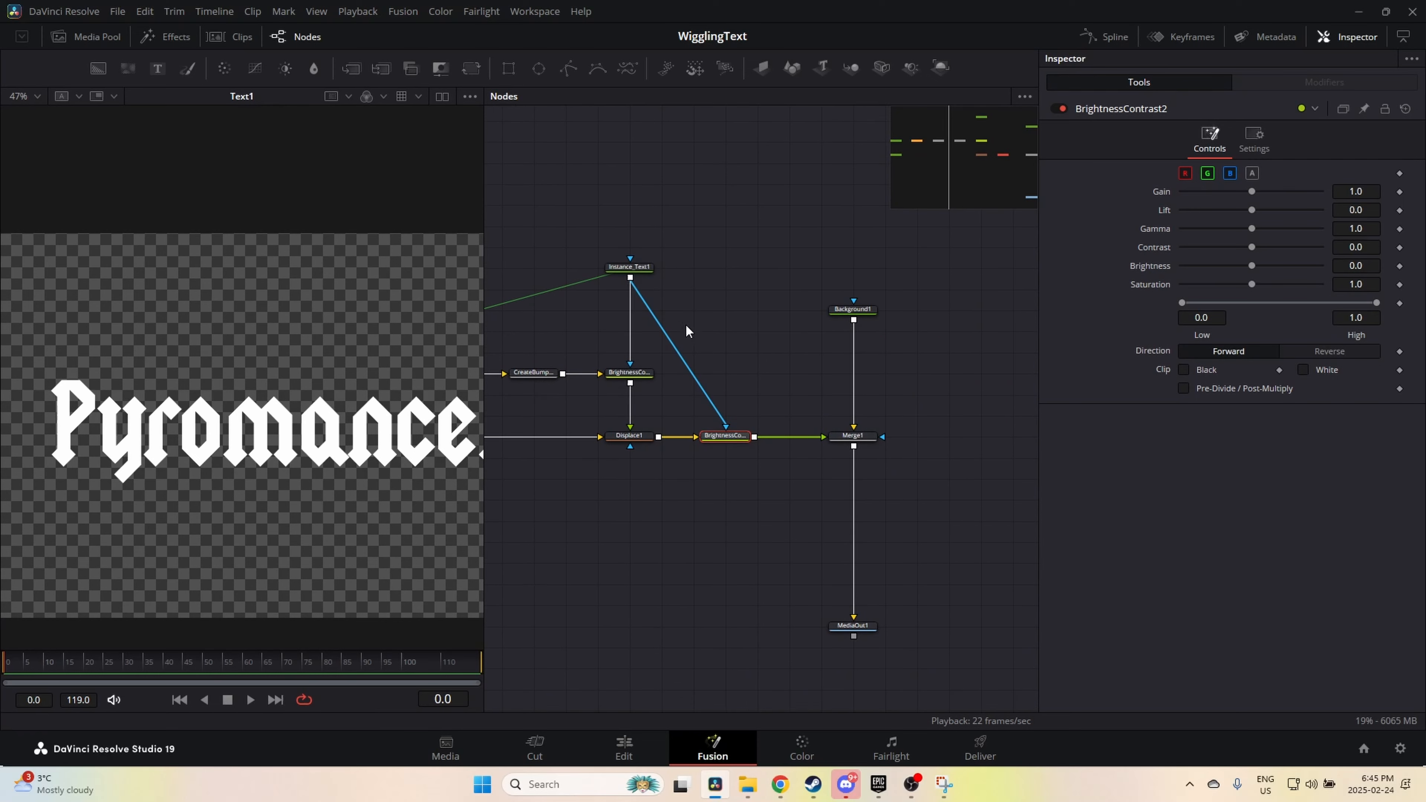
pyautogui.moveTo(629, 271); pyautogui.dragTo(233, 366)
# Step: Display BrightnessContrast2 in the viewer and enable Multiply by Mask for it
pyautogui.press('2')
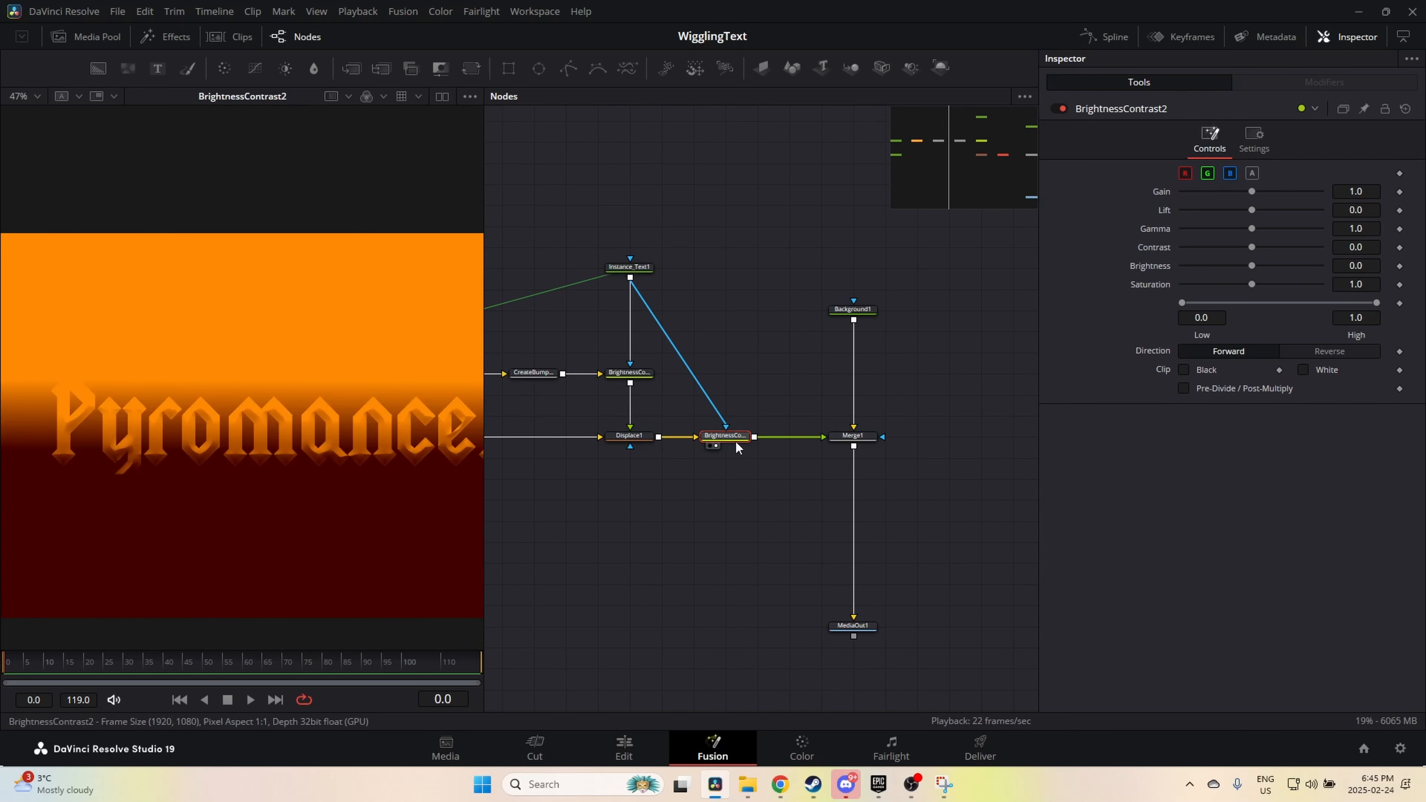
pyautogui.click(1254, 138)
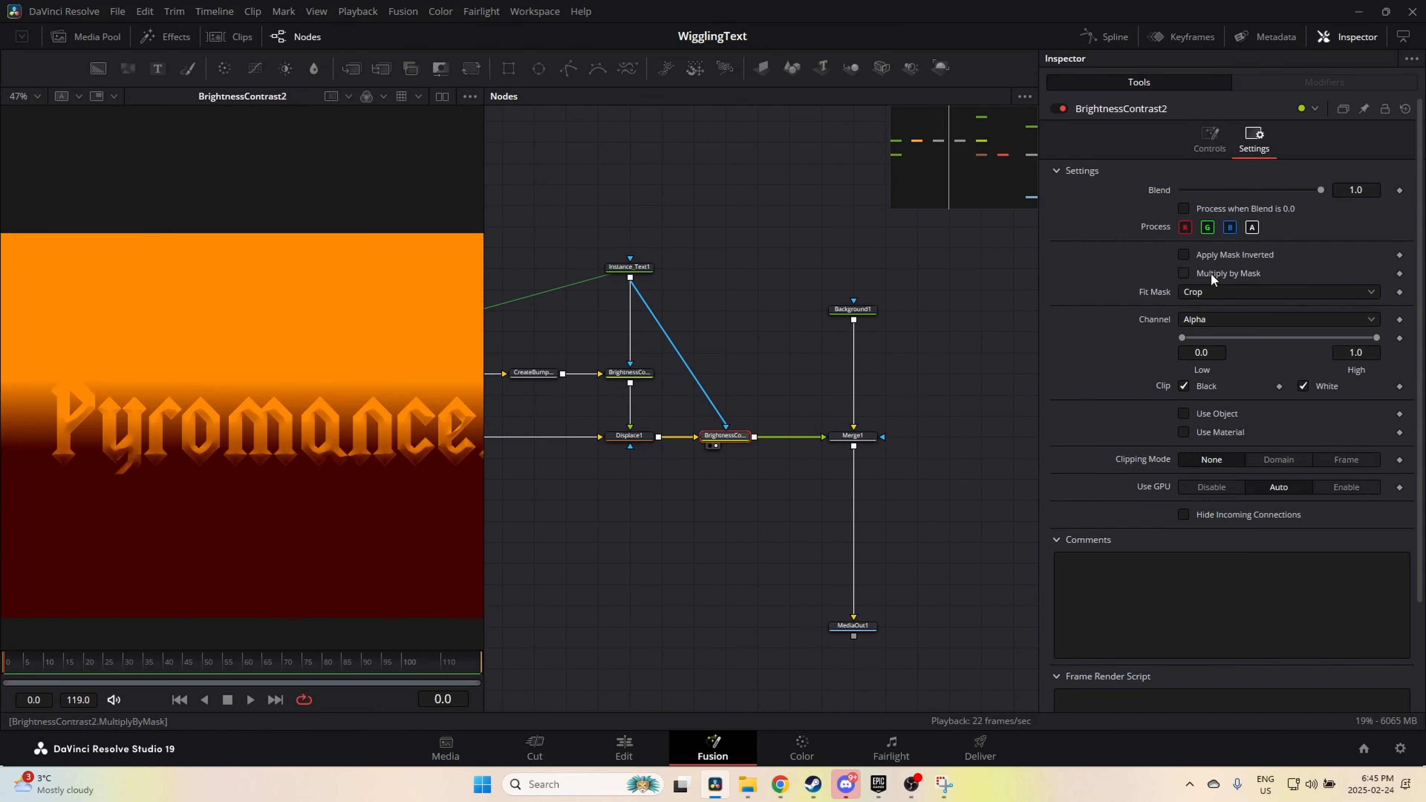
pyautogui.click(1212, 275)
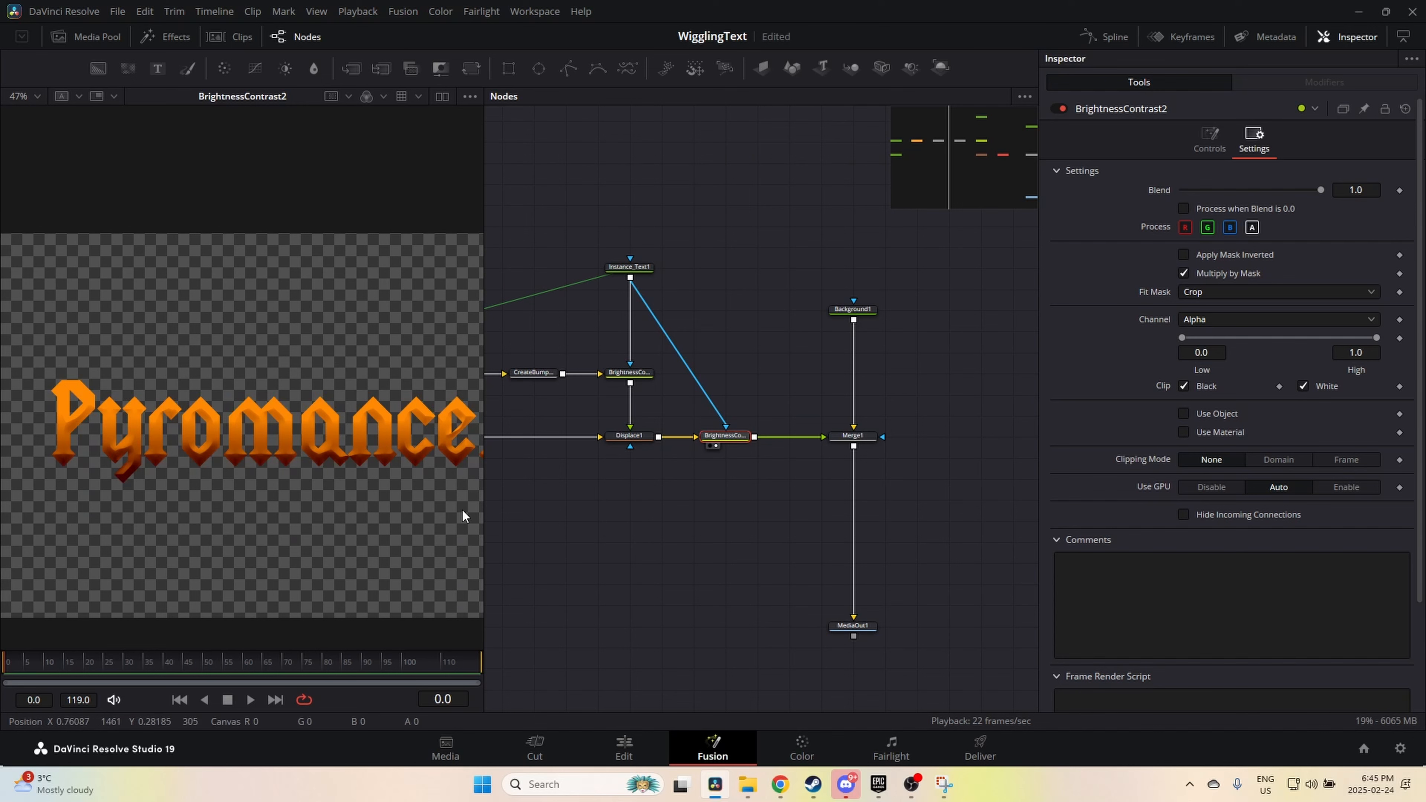
pyautogui.moveTo(527, 523); pyautogui.dragTo(786, 555)
pyautogui.moveTo(633, 516); pyautogui.dragTo(791, 501)
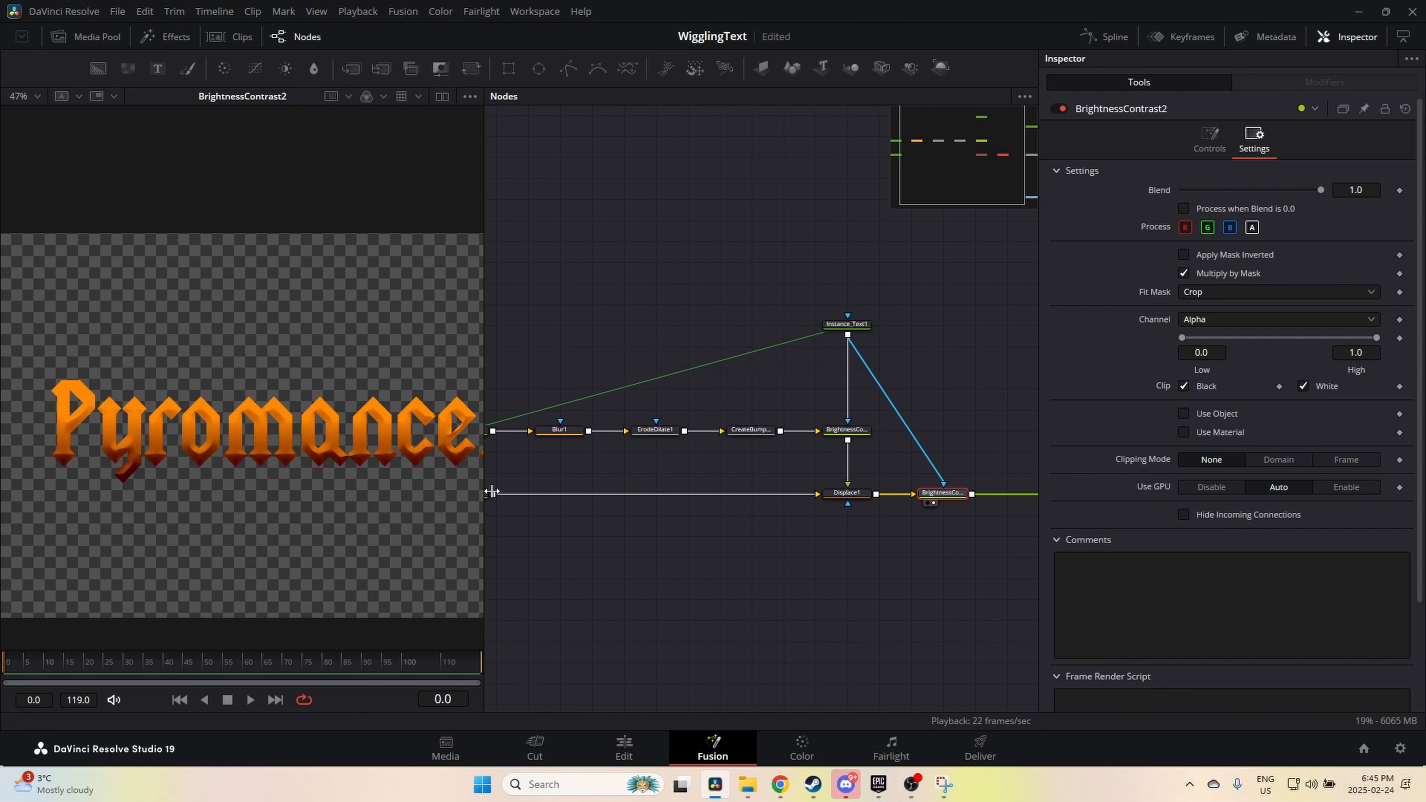
# Step: Move Background2's gradient start to about Y 0.445 and its end to about Y 0.600 in the viewer
pyautogui.moveTo(497, 492); pyautogui.dragTo(615, 492)
pyautogui.click(592, 494)
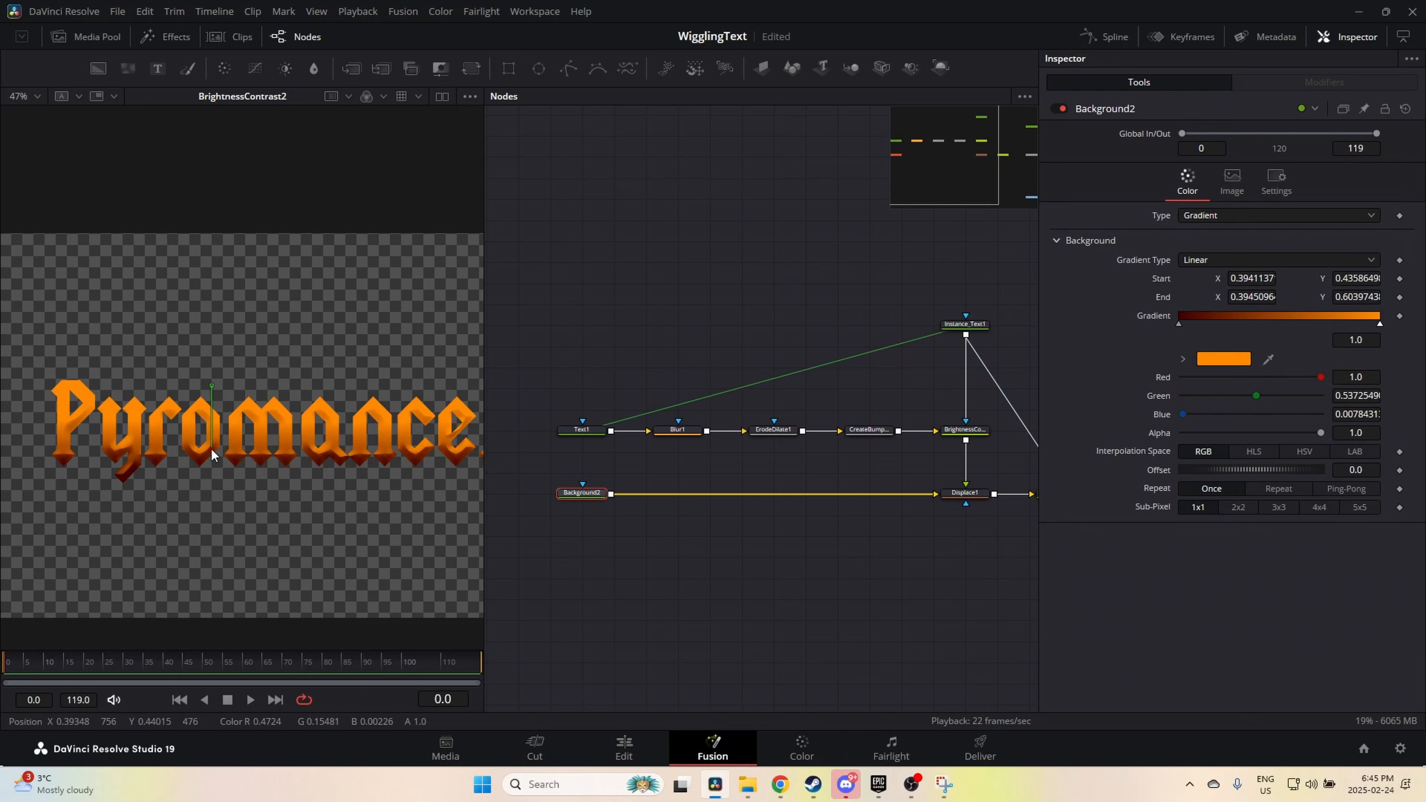
pyautogui.moveTo(213, 459); pyautogui.dragTo(212, 445)
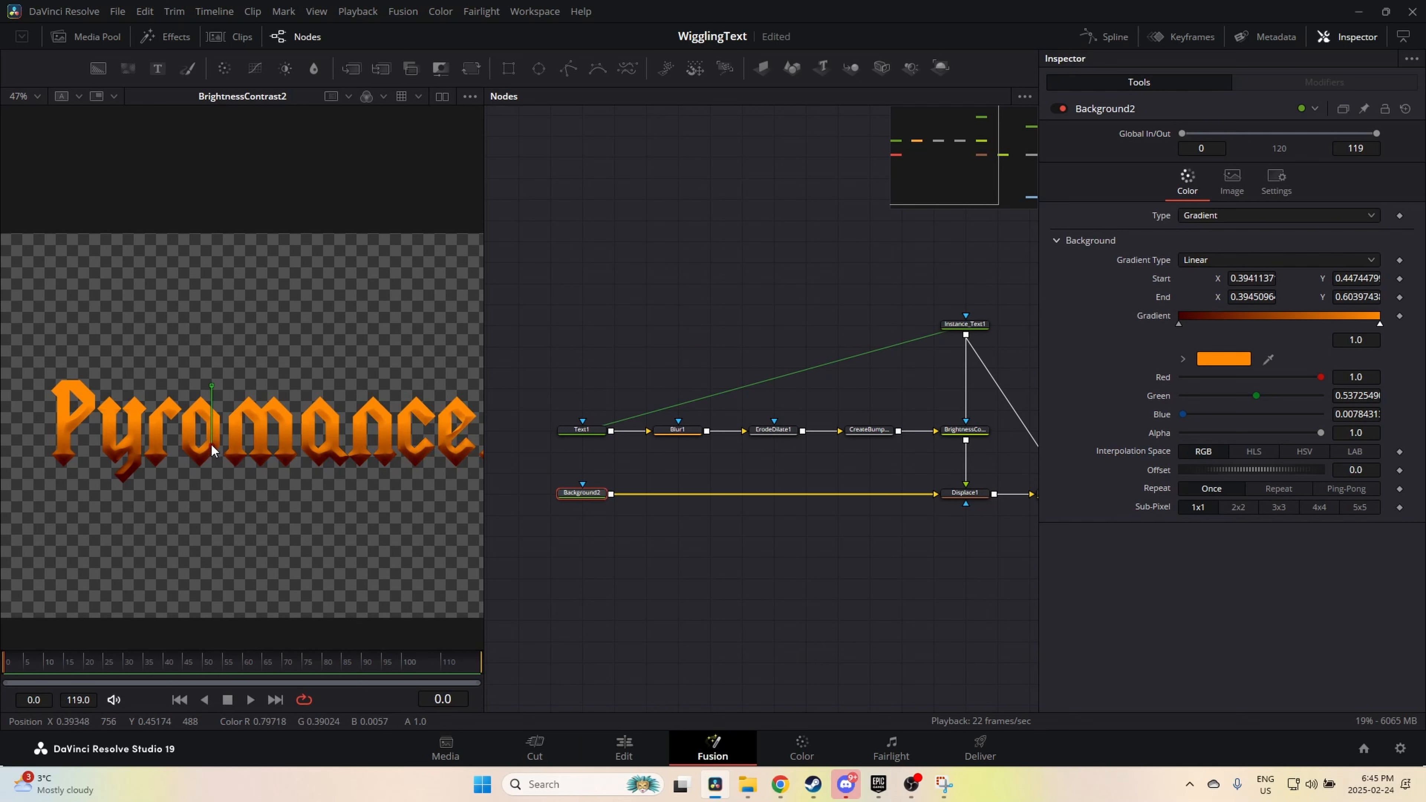
pyautogui.moveTo(211, 387); pyautogui.dragTo(214, 394)
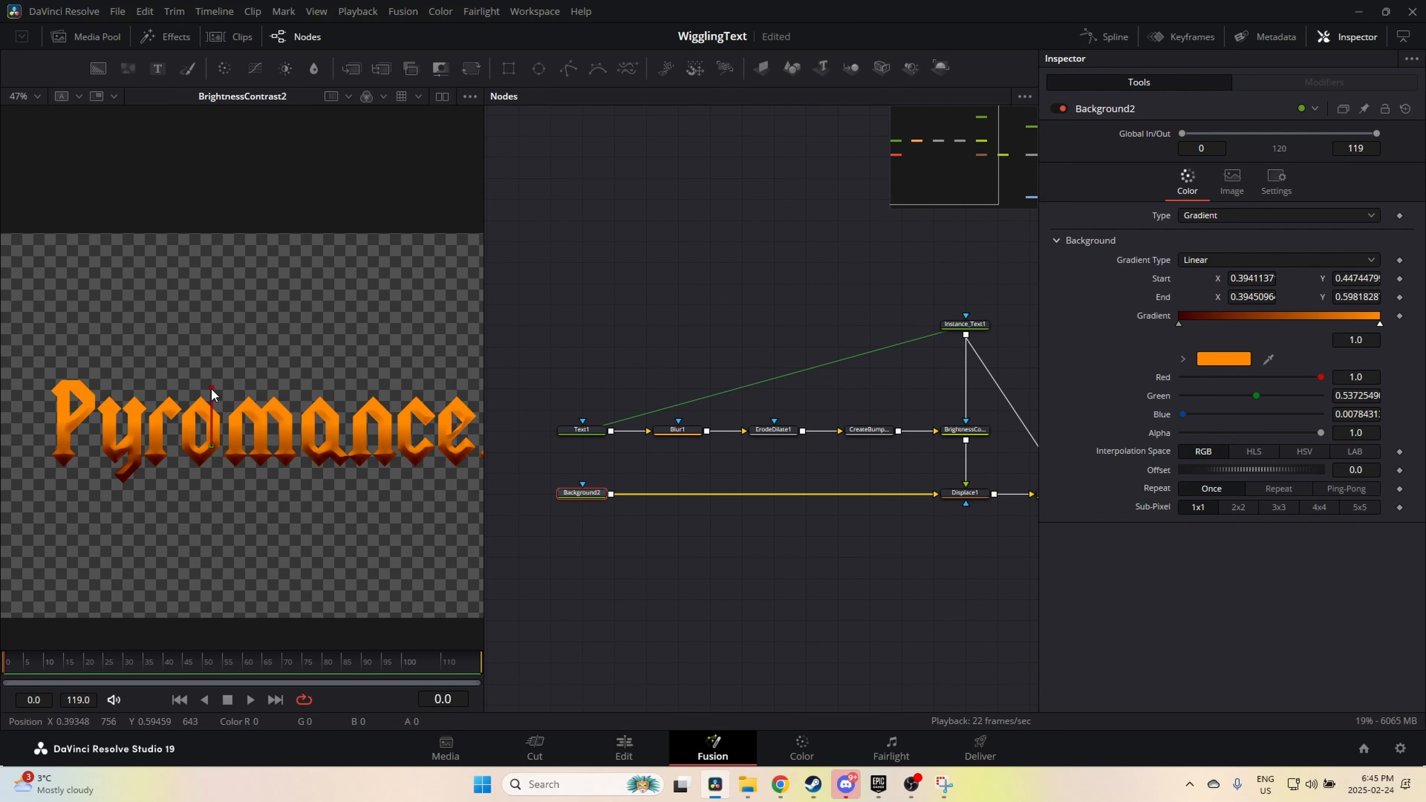
pyautogui.scroll(-2, 258, 421)
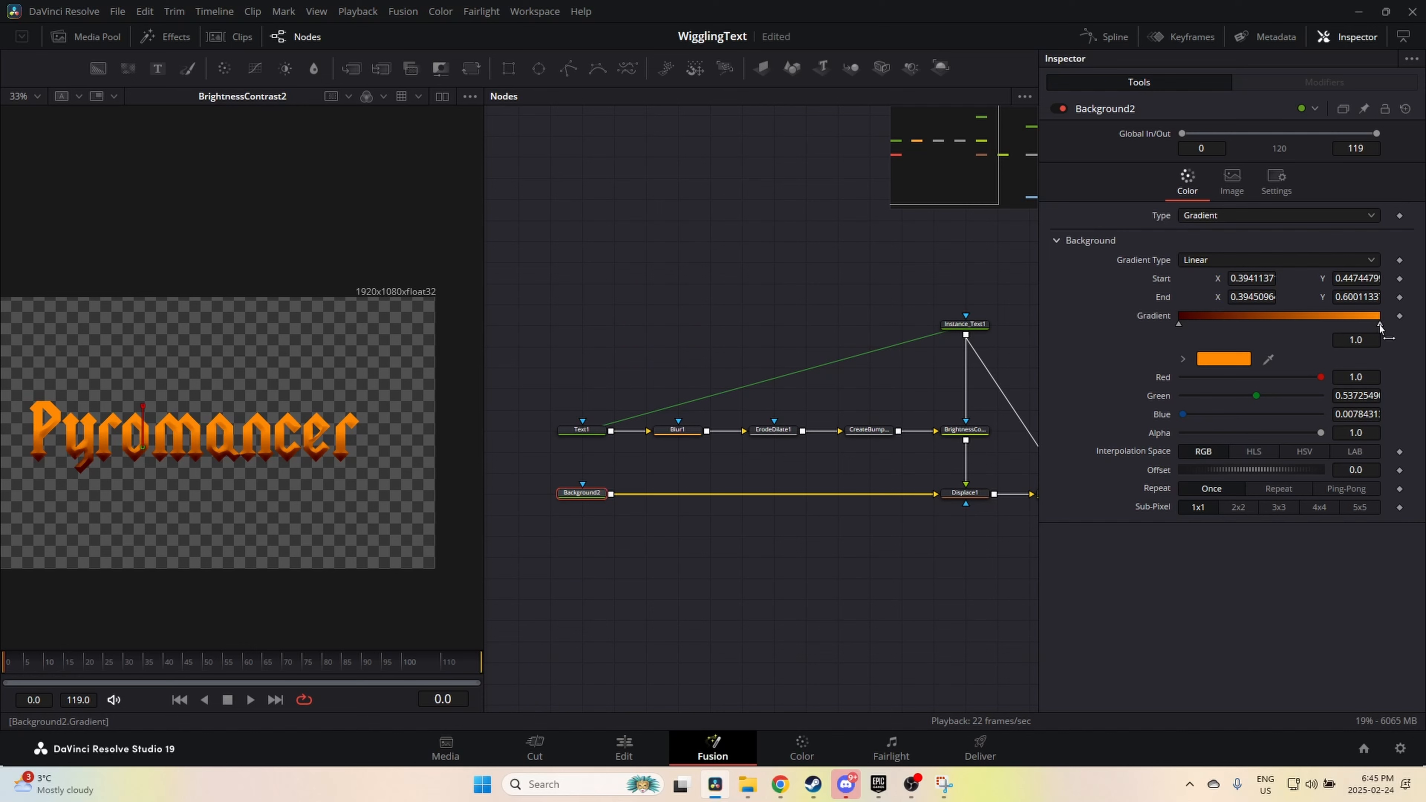
pyautogui.moveTo(1380, 324); pyautogui.dragTo(1387, 324)
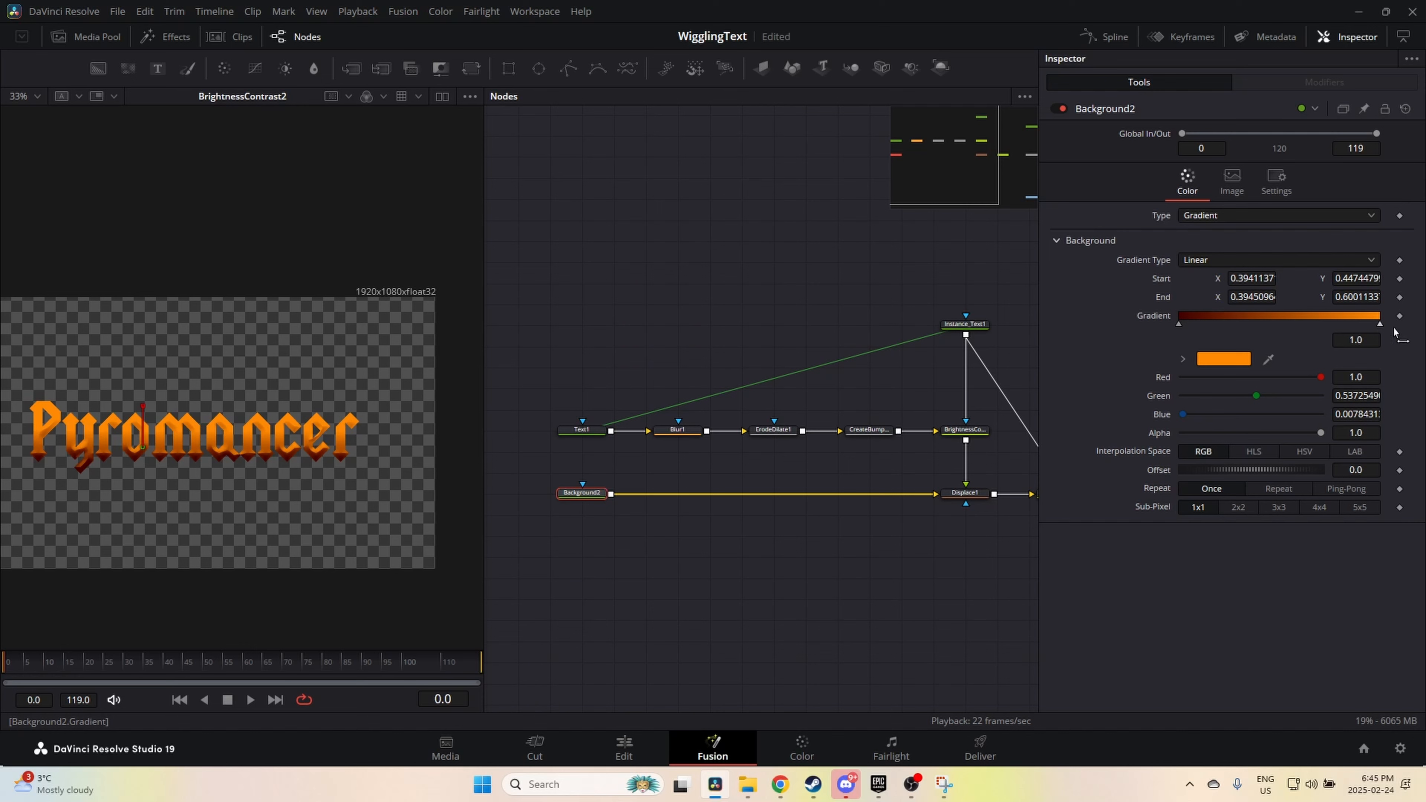
pyautogui.click(1236, 360)
pyautogui.moveTo(856, 400)
pyautogui.mouseDown()
pyautogui.moveTo(869, 402)
pyautogui.moveTo(866, 384)
pyautogui.moveTo(869, 405)
pyautogui.mouseUp()
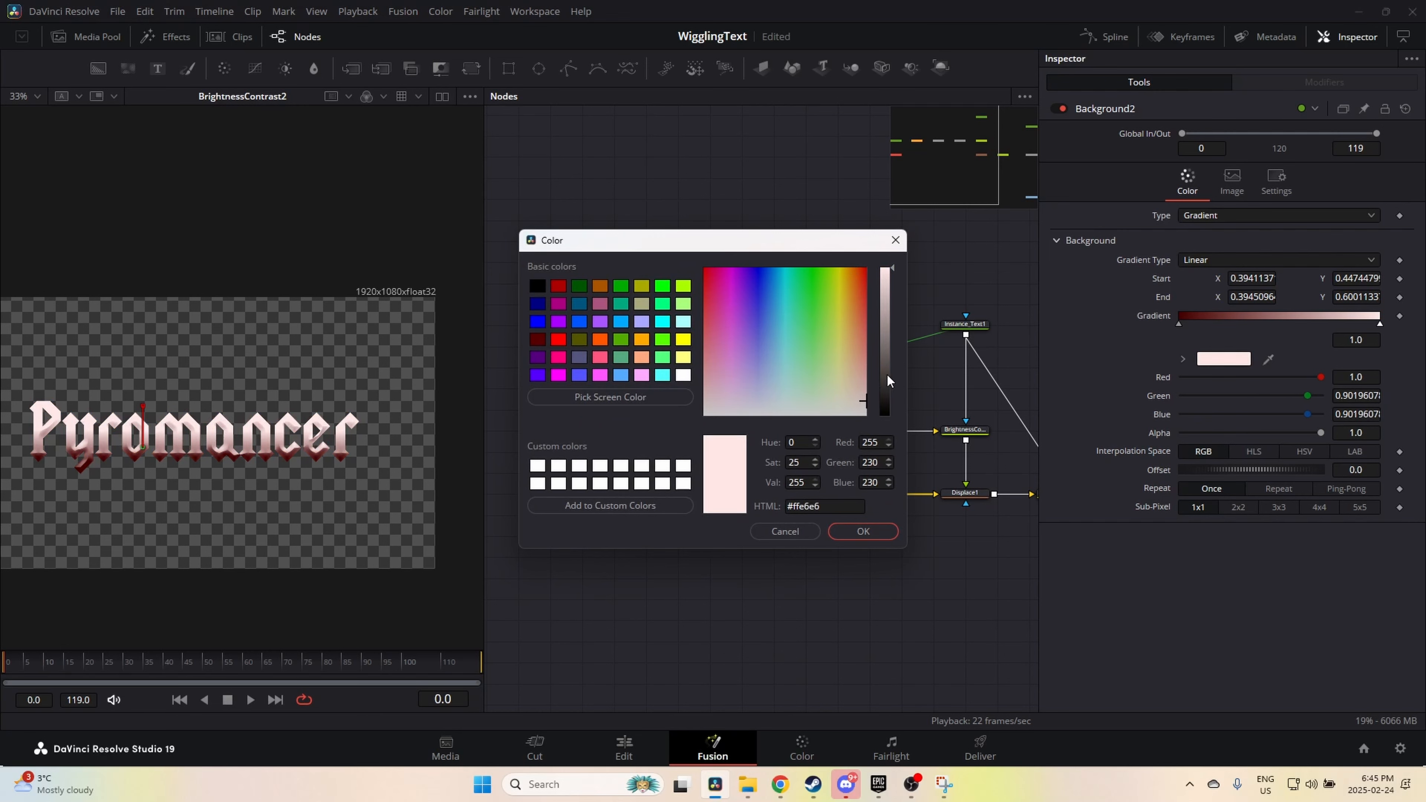
pyautogui.moveTo(890, 303)
pyautogui.mouseDown()
pyautogui.moveTo(888, 327)
pyautogui.moveTo(887, 279)
pyautogui.mouseUp()
pyautogui.moveTo(860, 400); pyautogui.dragTo(870, 419)
pyautogui.moveTo(896, 285); pyautogui.dragTo(887, 324)
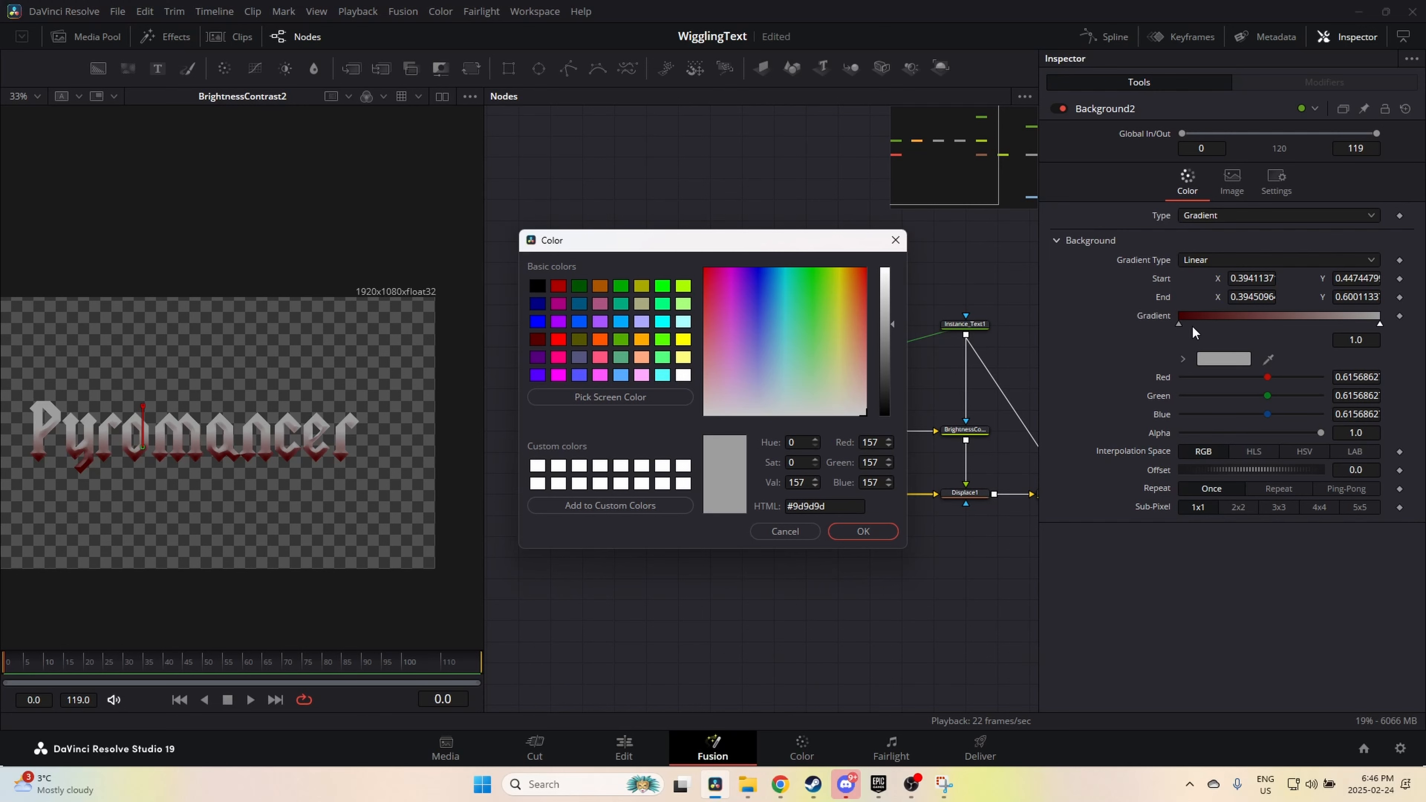
pyautogui.click(895, 240)
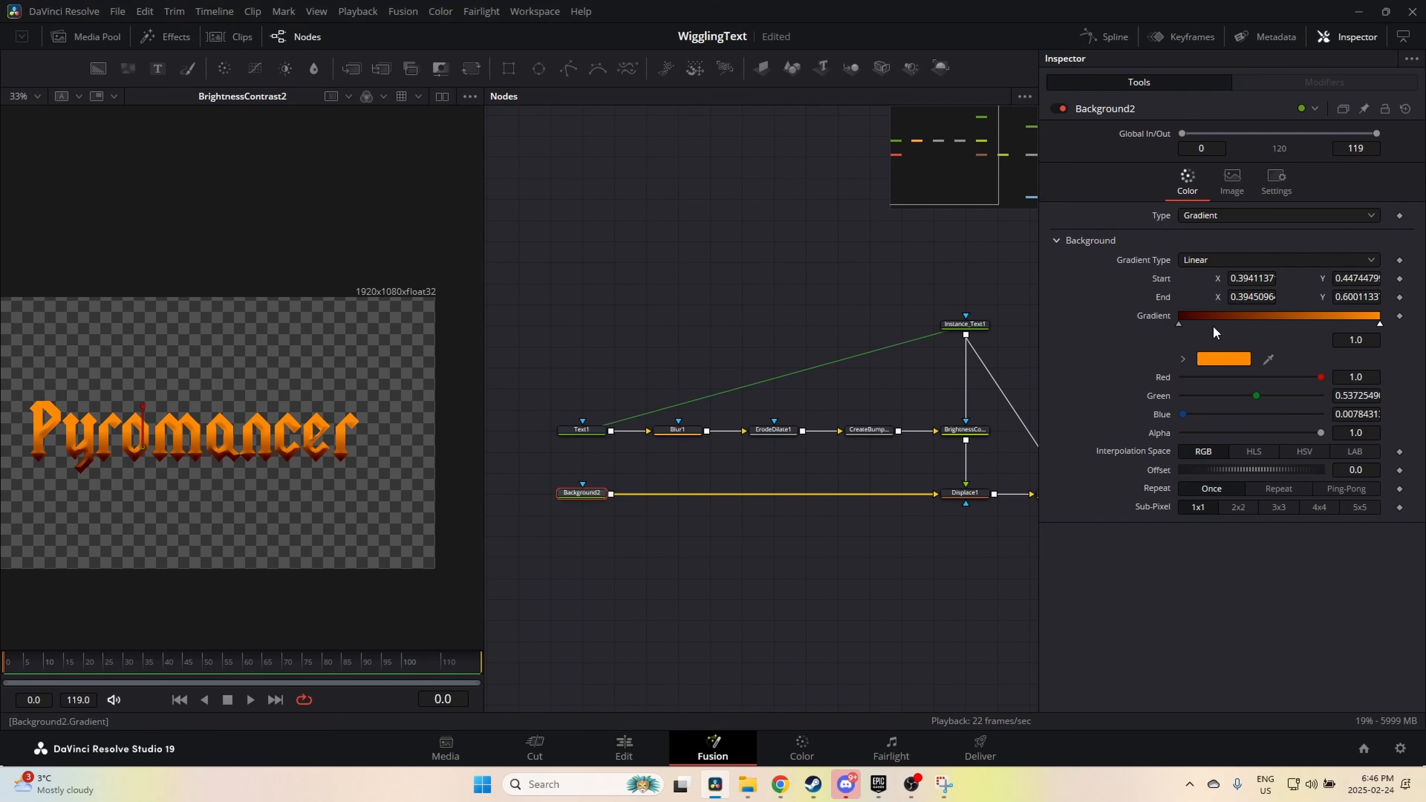
# Step: Set the end color of Background2's gradient to white from the basic colors
pyautogui.click(1222, 354)
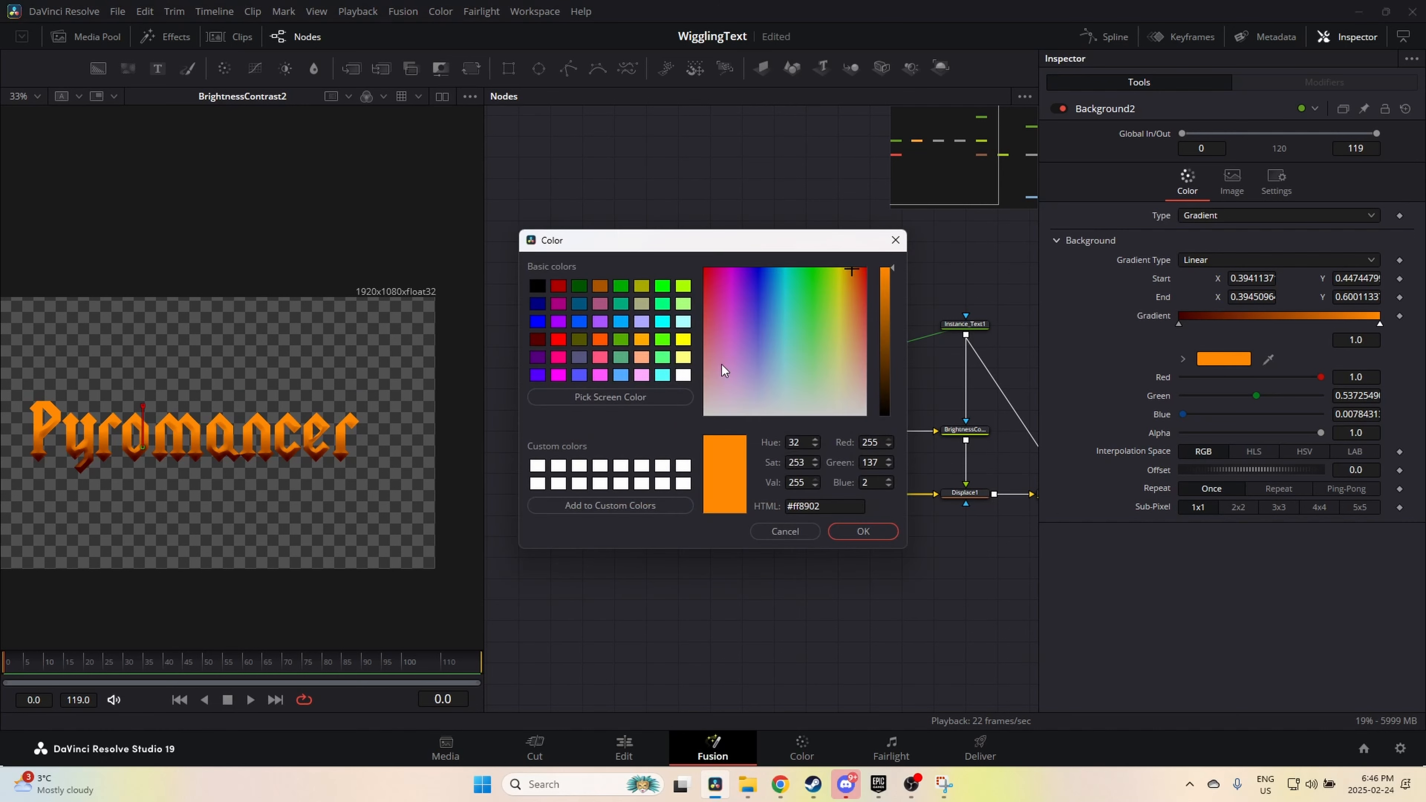
pyautogui.click(683, 375)
pyautogui.click(862, 531)
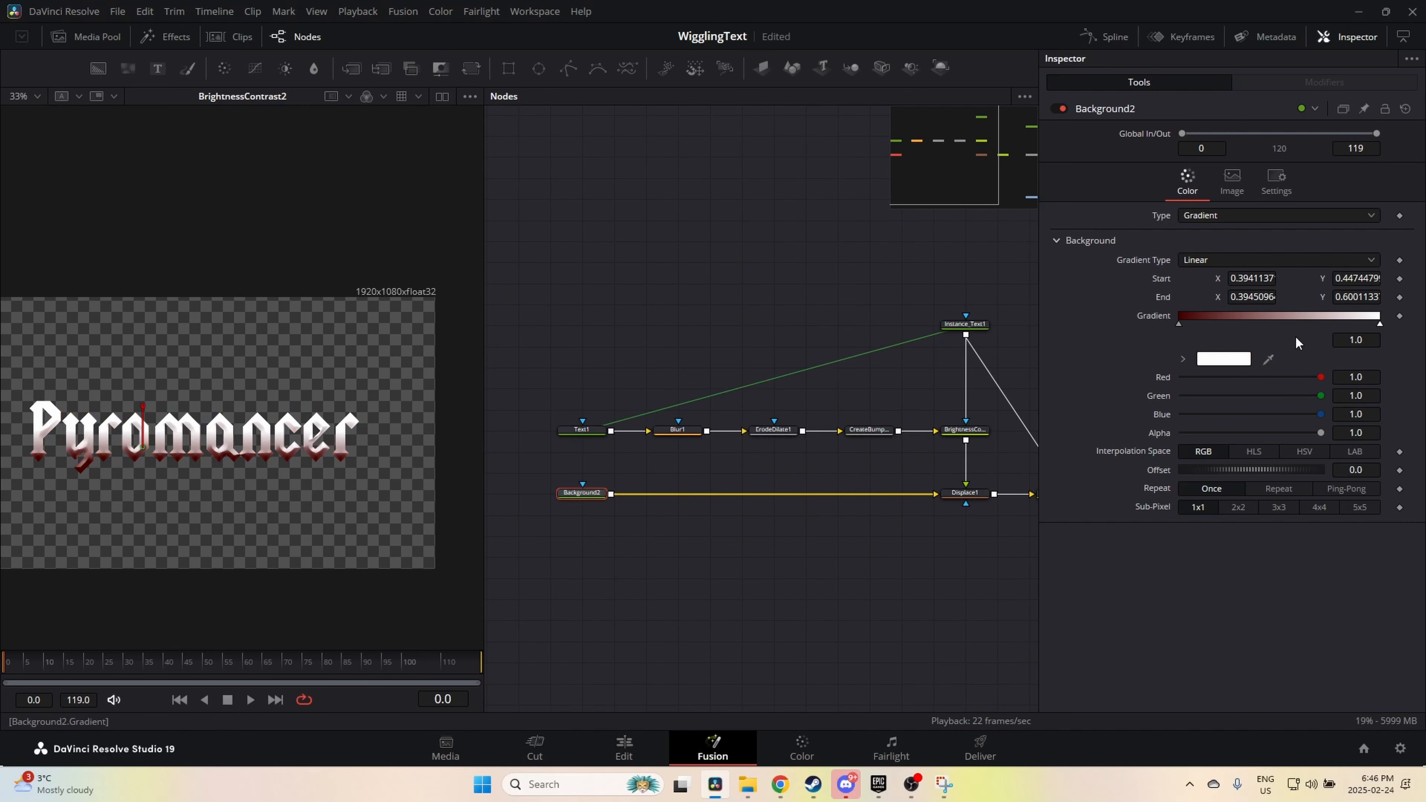
pyautogui.moveTo(1179, 326); pyautogui.dragTo(1267, 329)
pyautogui.moveTo(1380, 325); pyautogui.dragTo(1112, 323)
pyautogui.click(1178, 324)
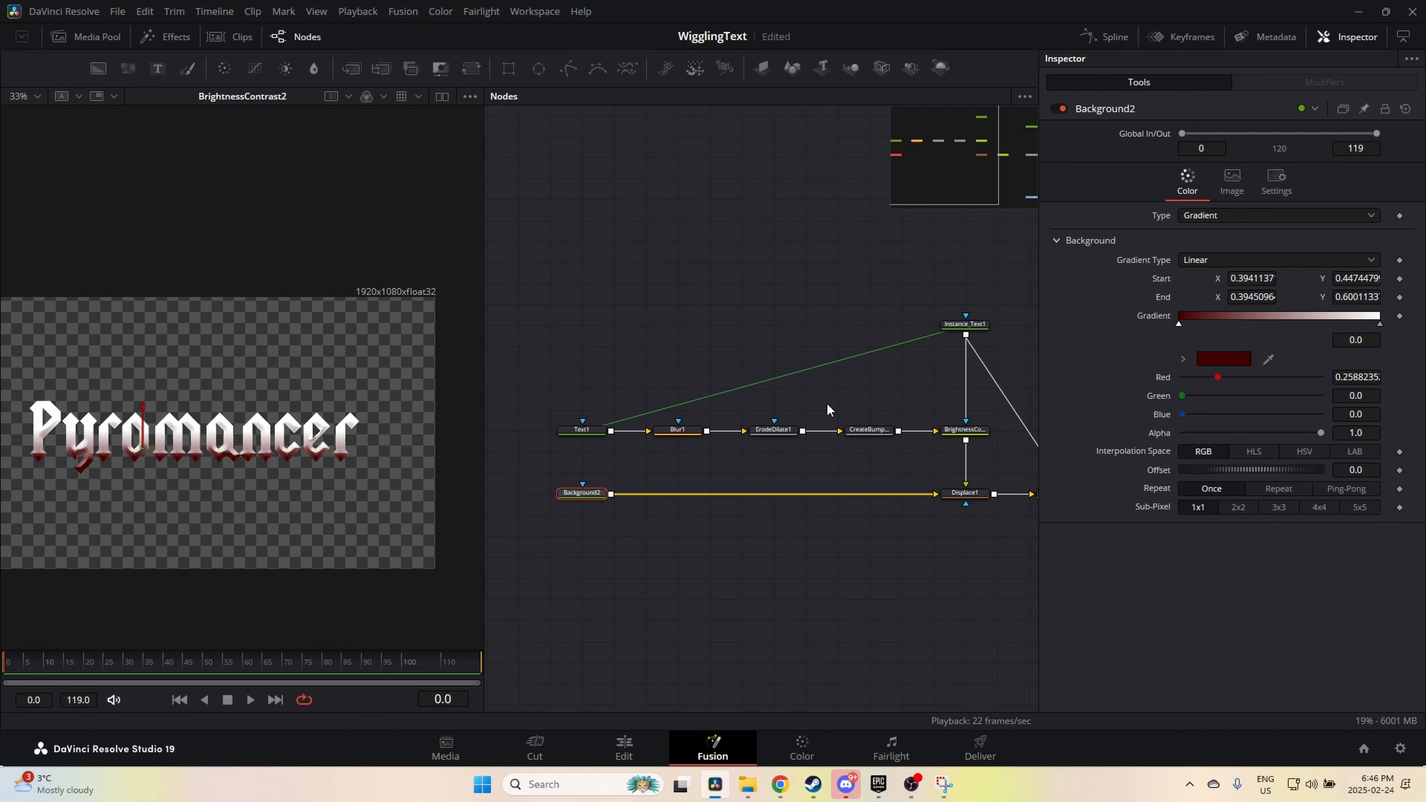
# Step: Reposition Background2's gradient so it starts at about X 0.395, Y 0.458 and ends at about X 0.399, Y 0.655
pyautogui.moveTo(150, 452); pyautogui.dragTo(143, 397)
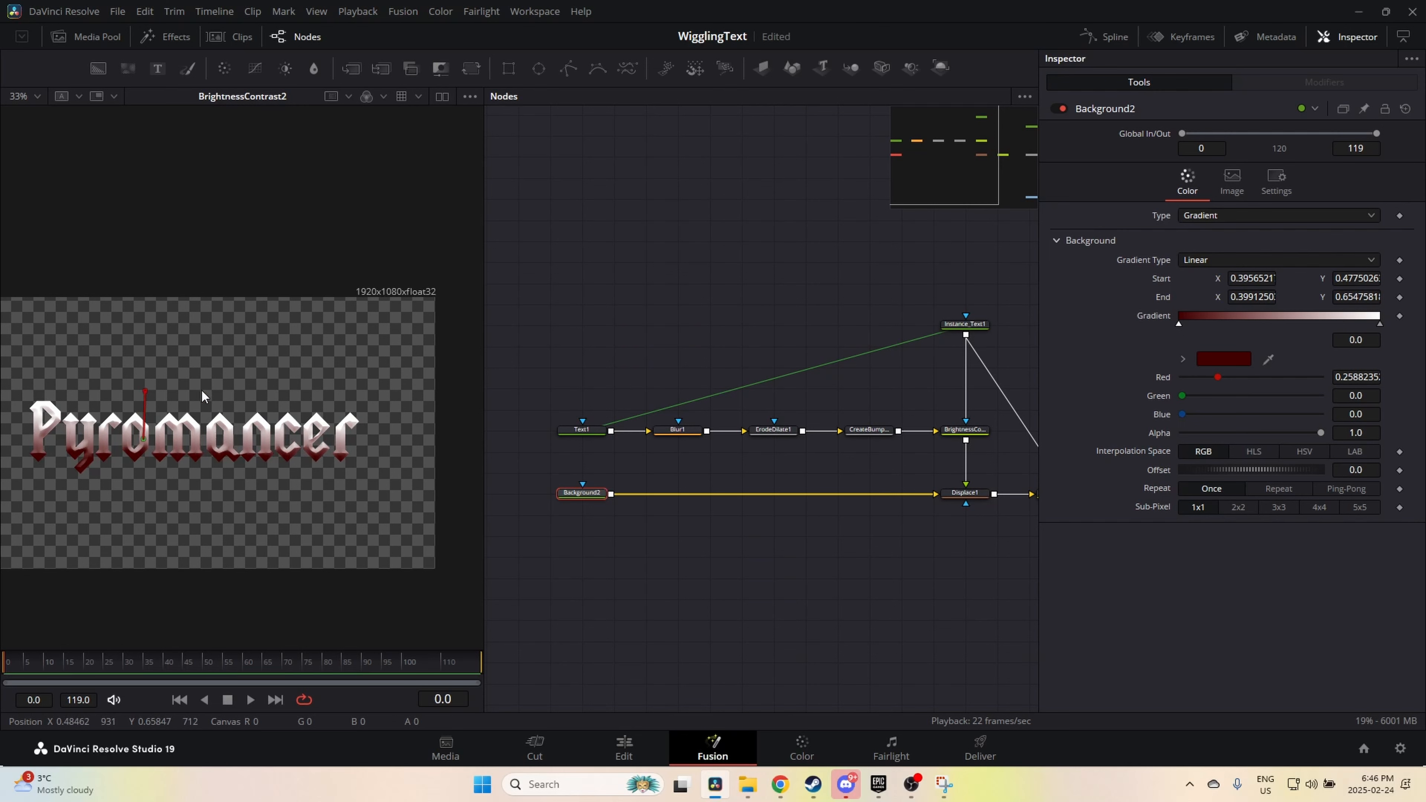
pyautogui.scroll(2, 100, 433)
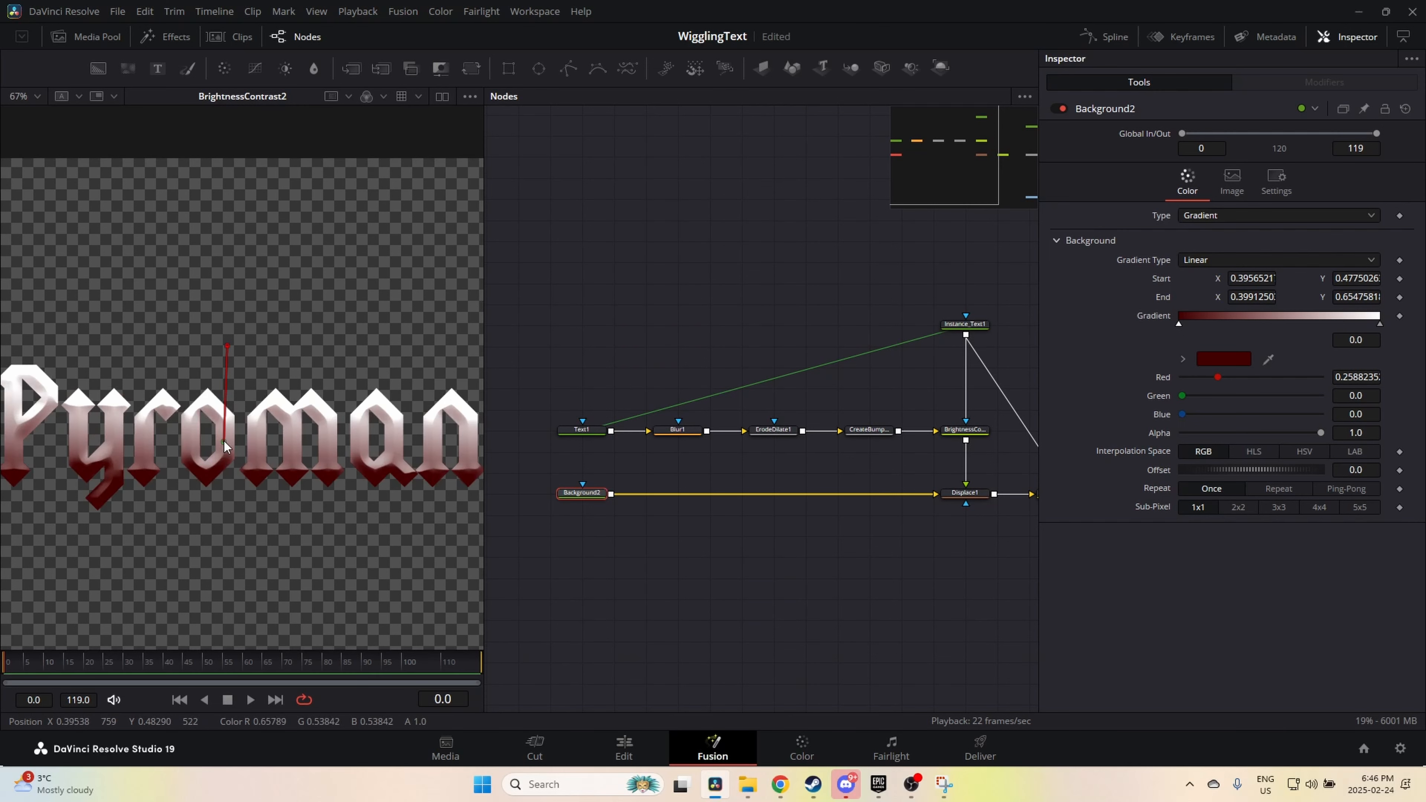
pyautogui.moveTo(224, 442); pyautogui.dragTo(265, 475)
pyautogui.scroll(-2, 250, 472)
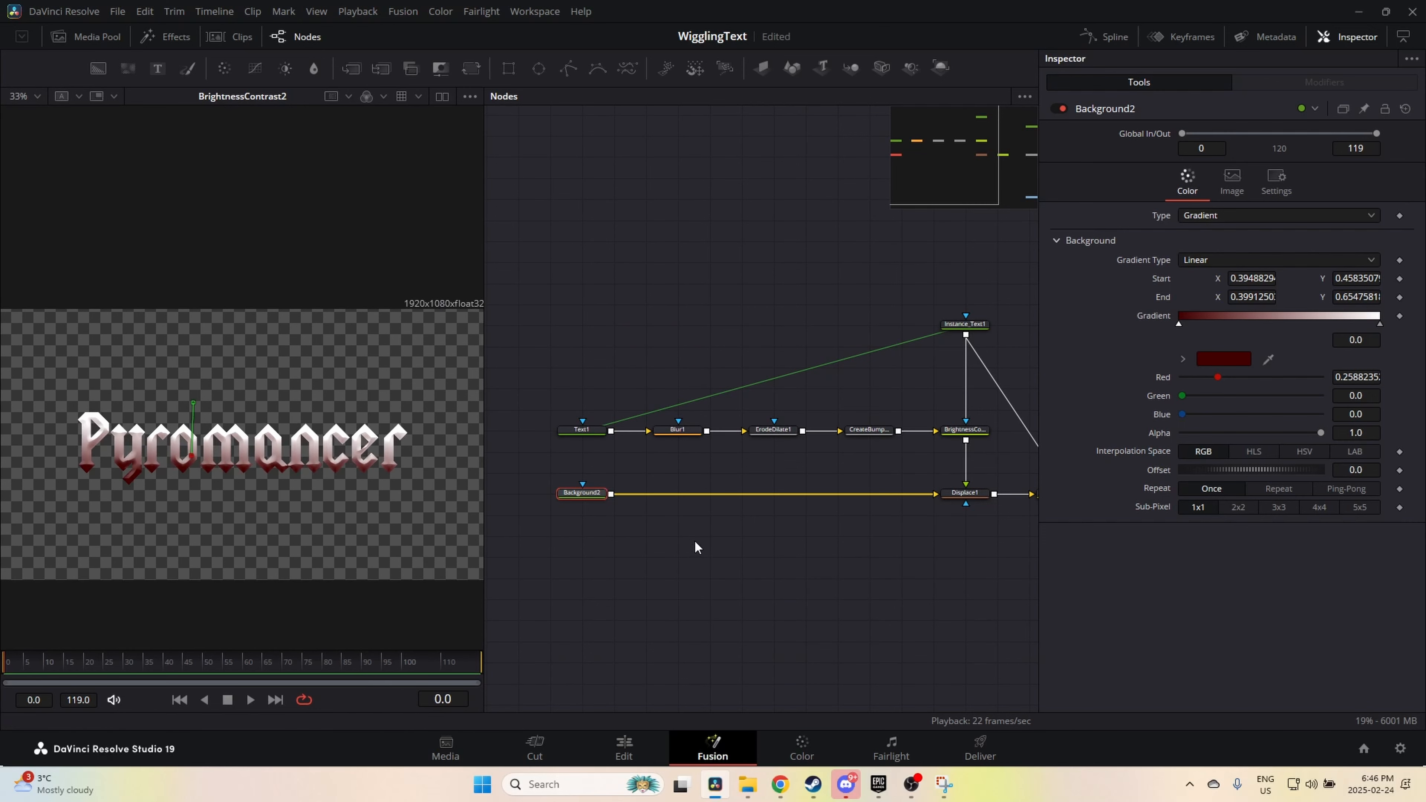
pyautogui.moveTo(748, 528); pyautogui.dragTo(821, 518)
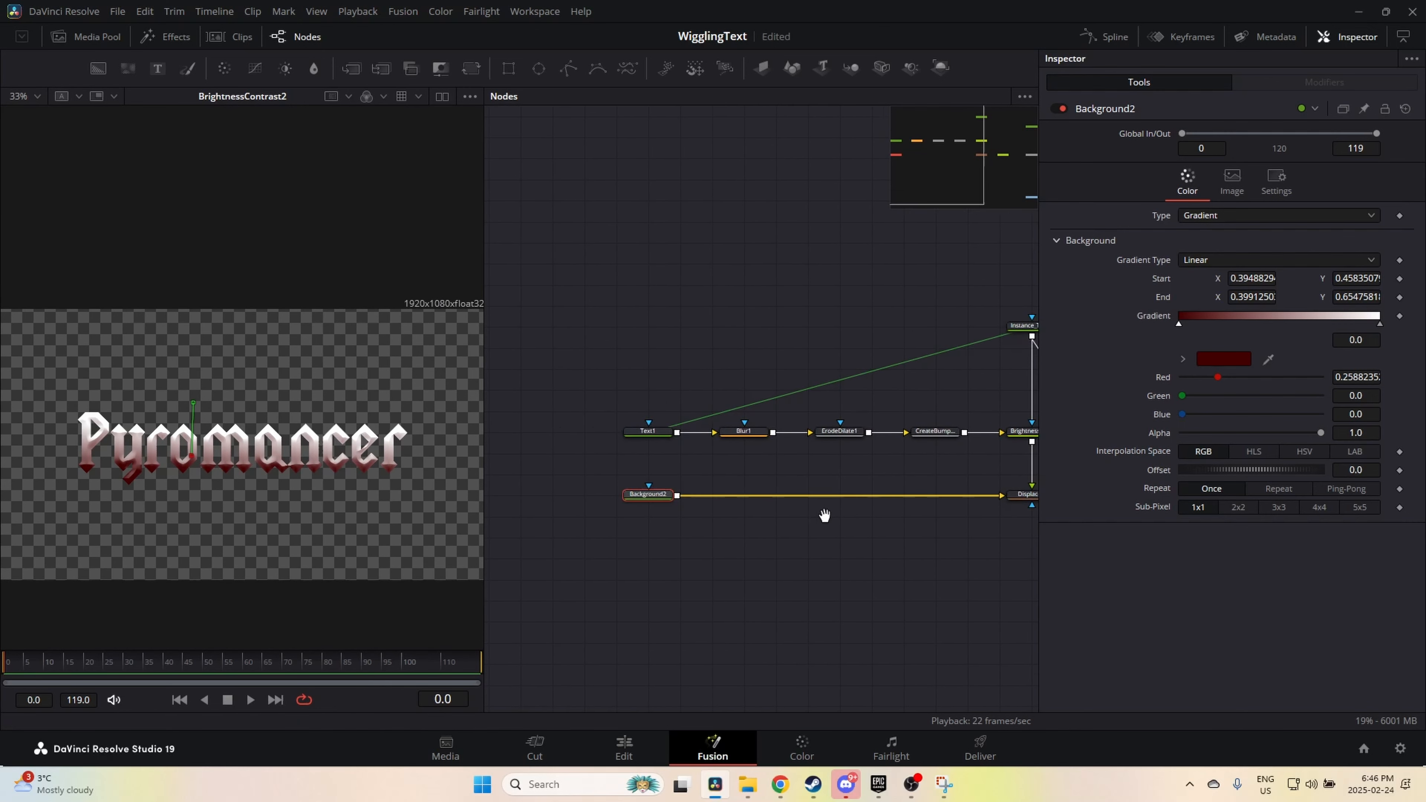
pyautogui.moveTo(669, 499); pyautogui.dragTo(701, 502)
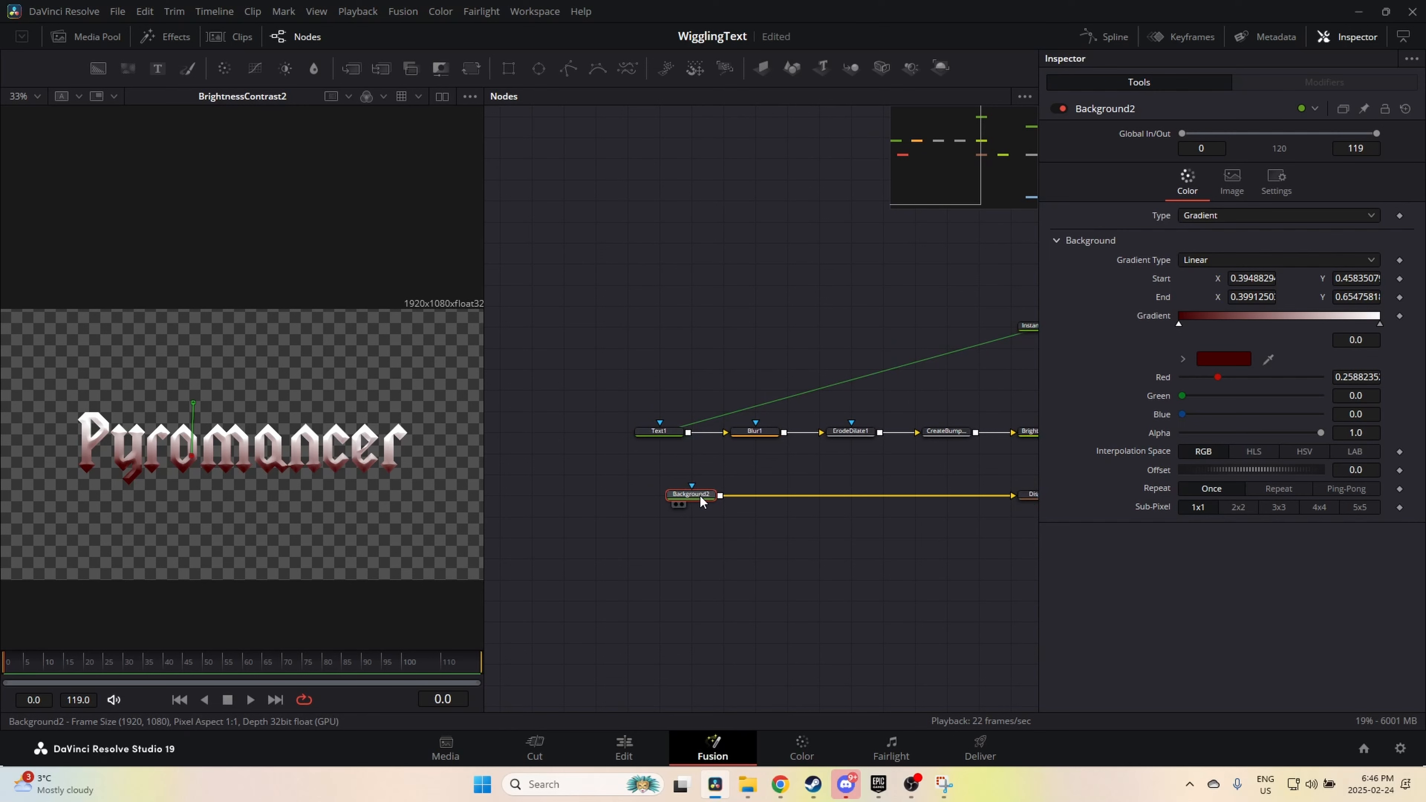
pyautogui.hotkey('ctrl', 'z')
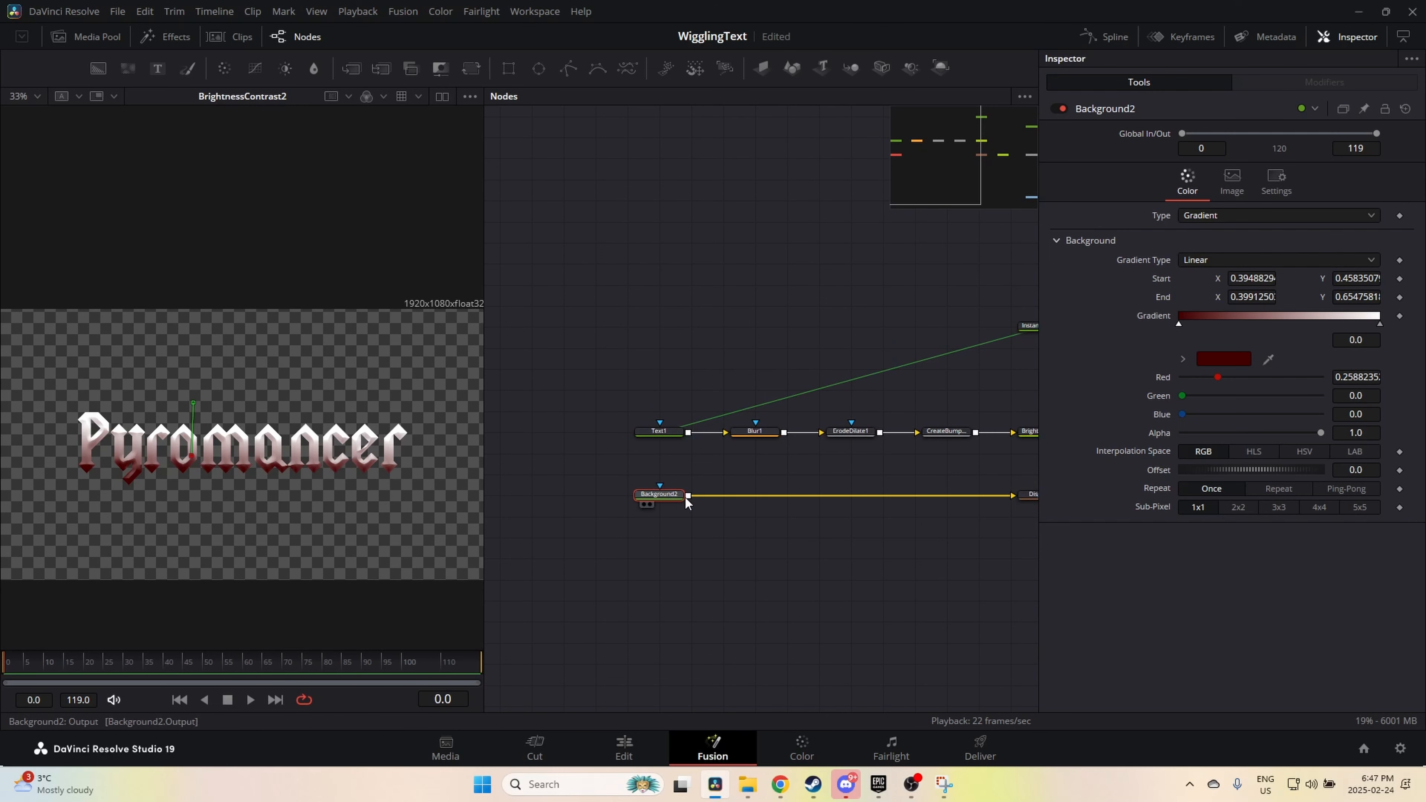
# Step: Insert a Brightness / Contrast node midway between Background2 and Displace1 and lower that whole row of nodes to make room above it
pyautogui.moveTo(819, 518); pyautogui.dragTo(725, 518)
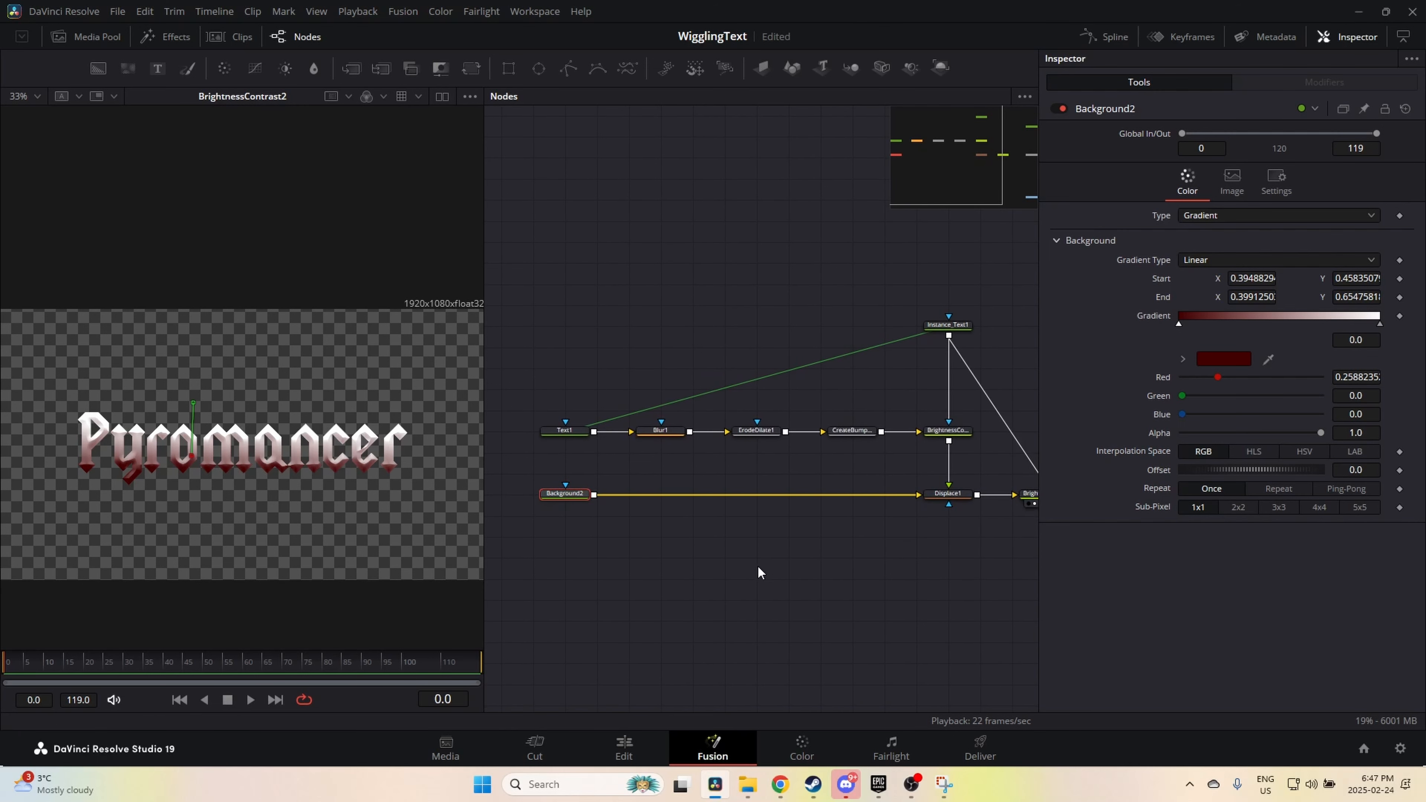
pyautogui.hotkey('shift', 'space')
pyautogui.write('brigh')
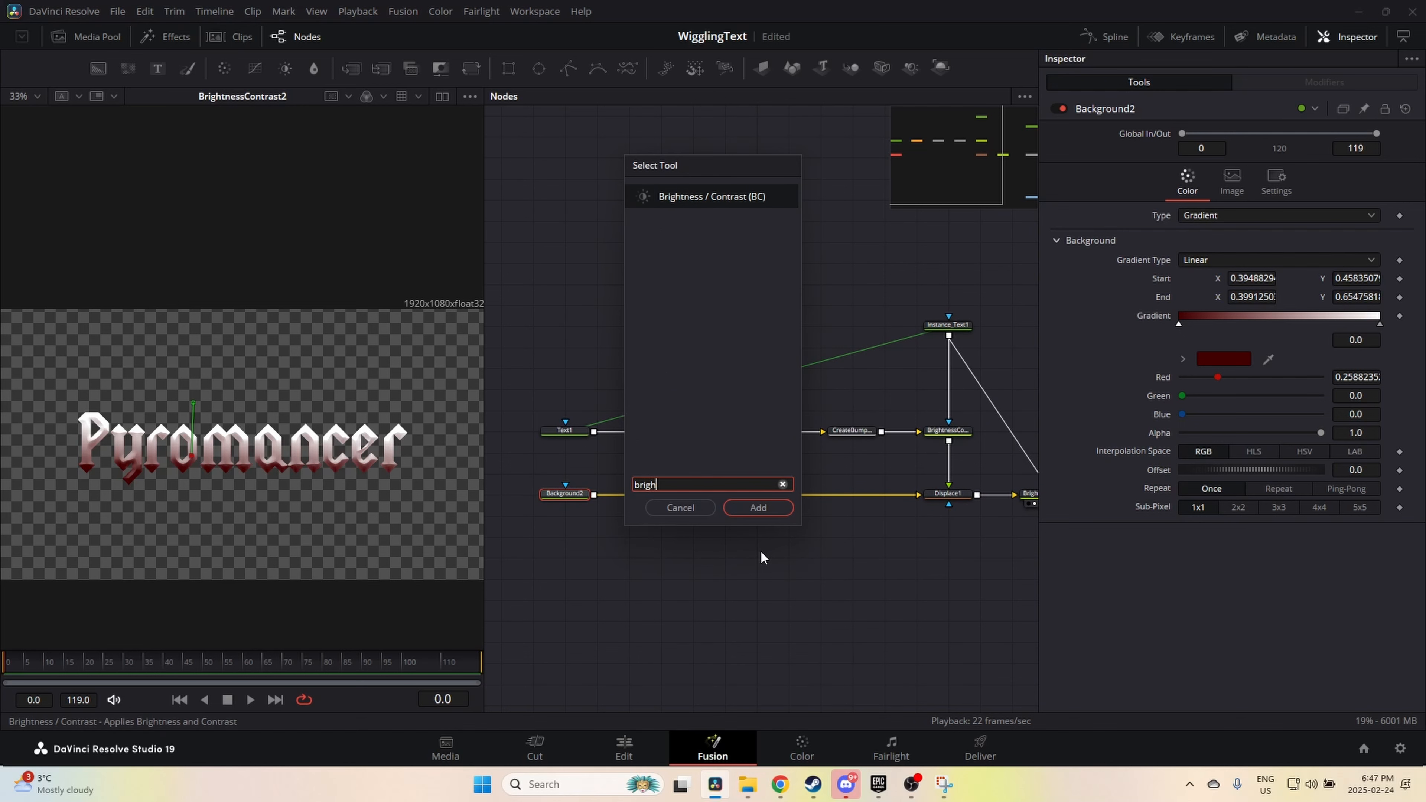
pyautogui.press('Return')
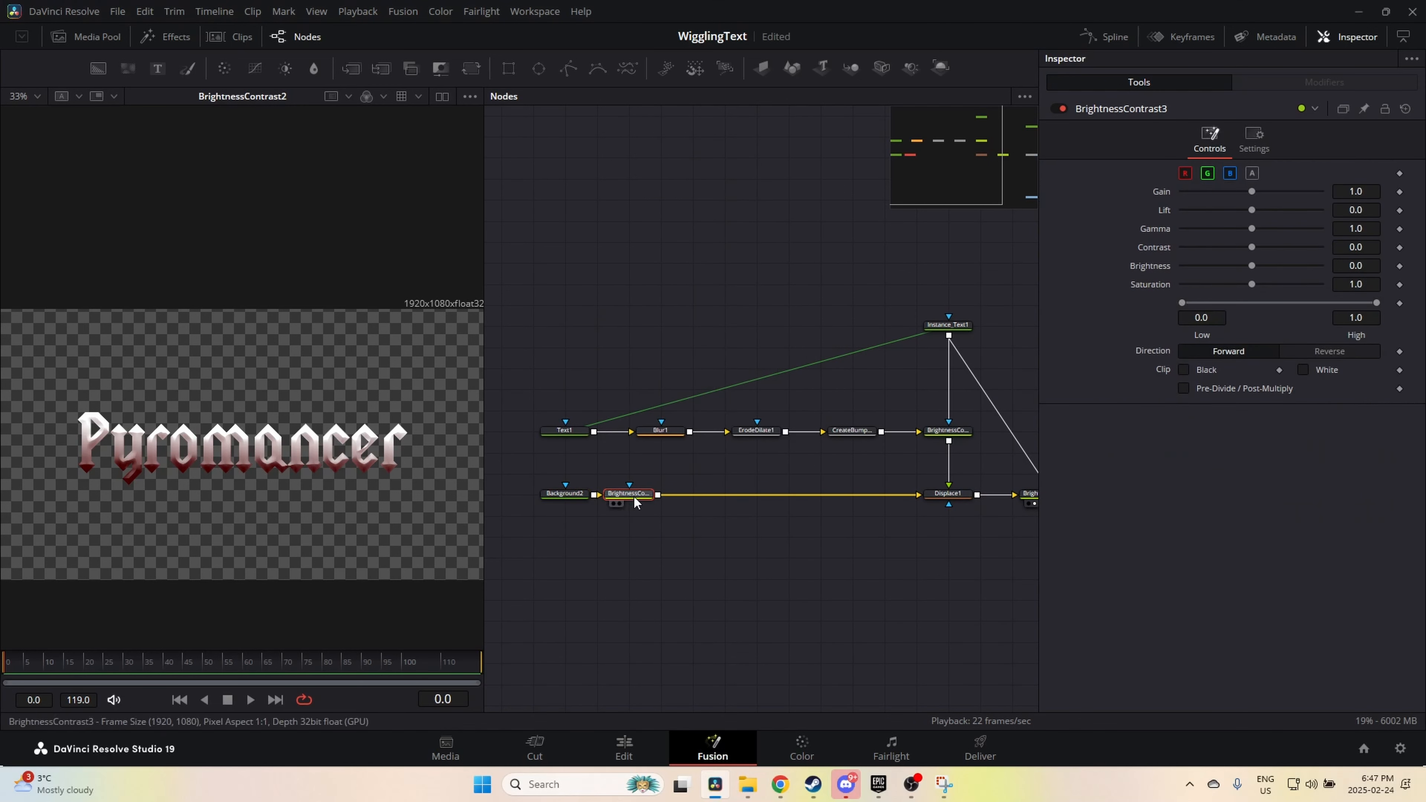
pyautogui.moveTo(634, 496); pyautogui.dragTo(777, 486)
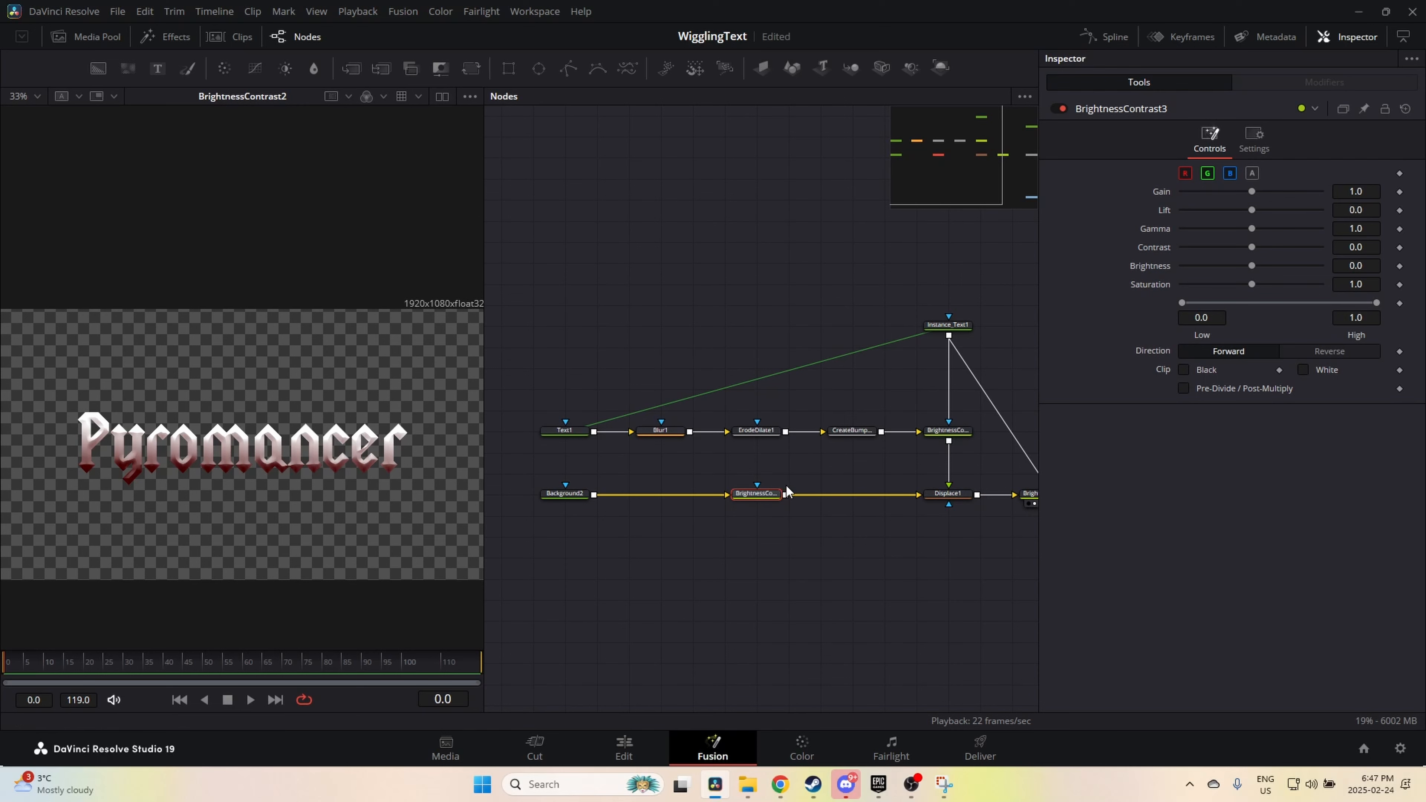
pyautogui.moveTo(494, 476); pyautogui.dragTo(945, 544)
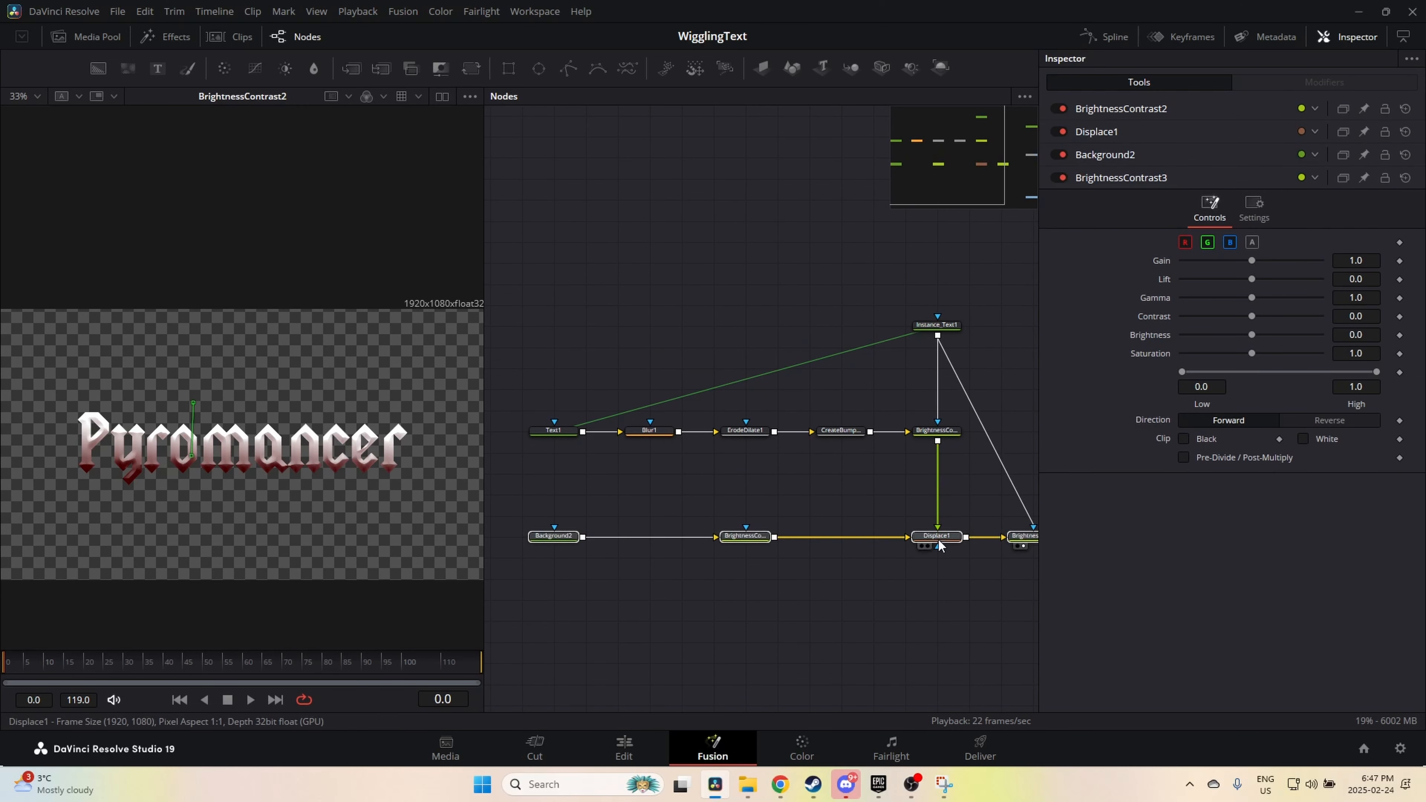
# Step: Mask BrightnessContrast3 with a rectangle of width 1.0 and height 0.048, and raise the node's gain to 2.33
pyautogui.moveTo(509, 68); pyautogui.dragTo(745, 535)
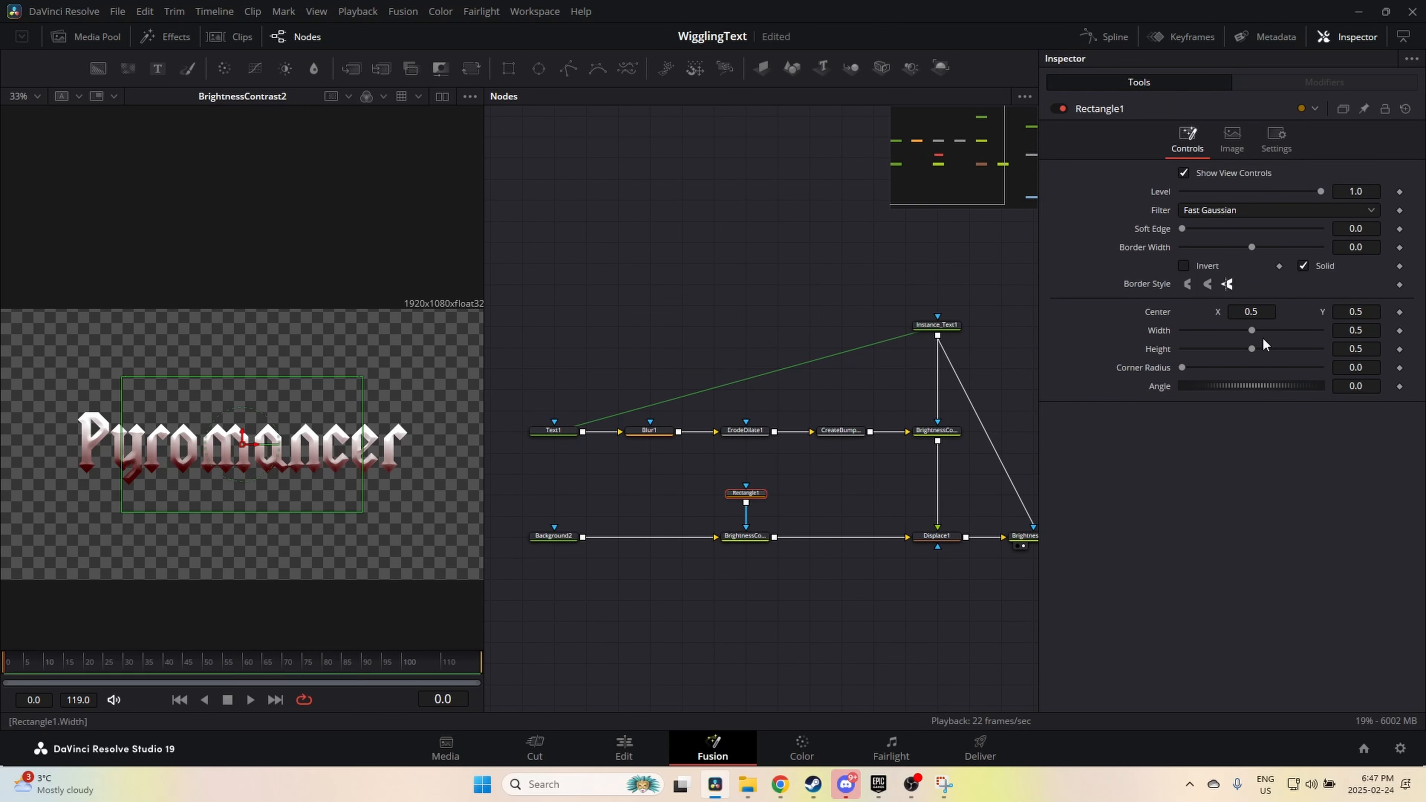
pyautogui.moveTo(1251, 331); pyautogui.dragTo(1190, 351)
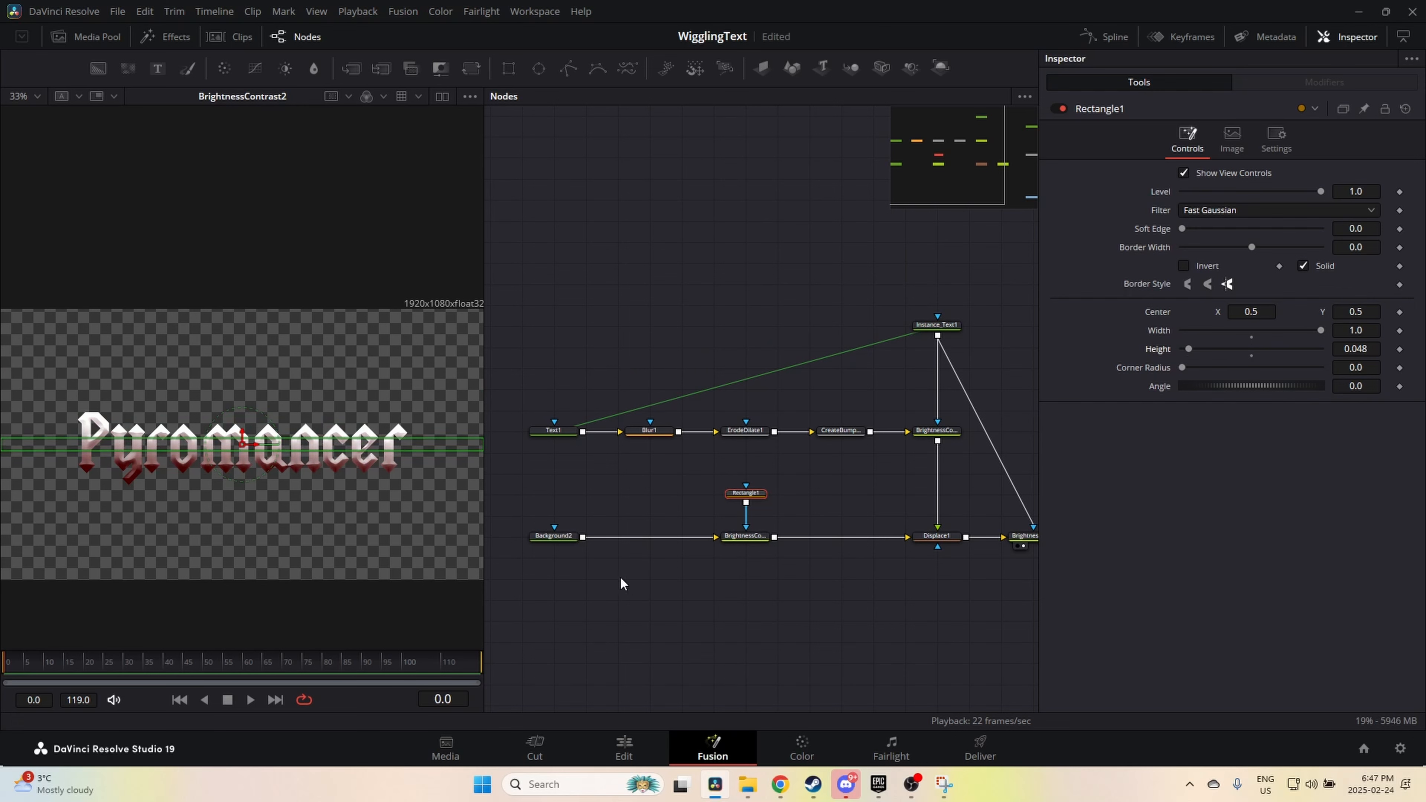
pyautogui.click(742, 538)
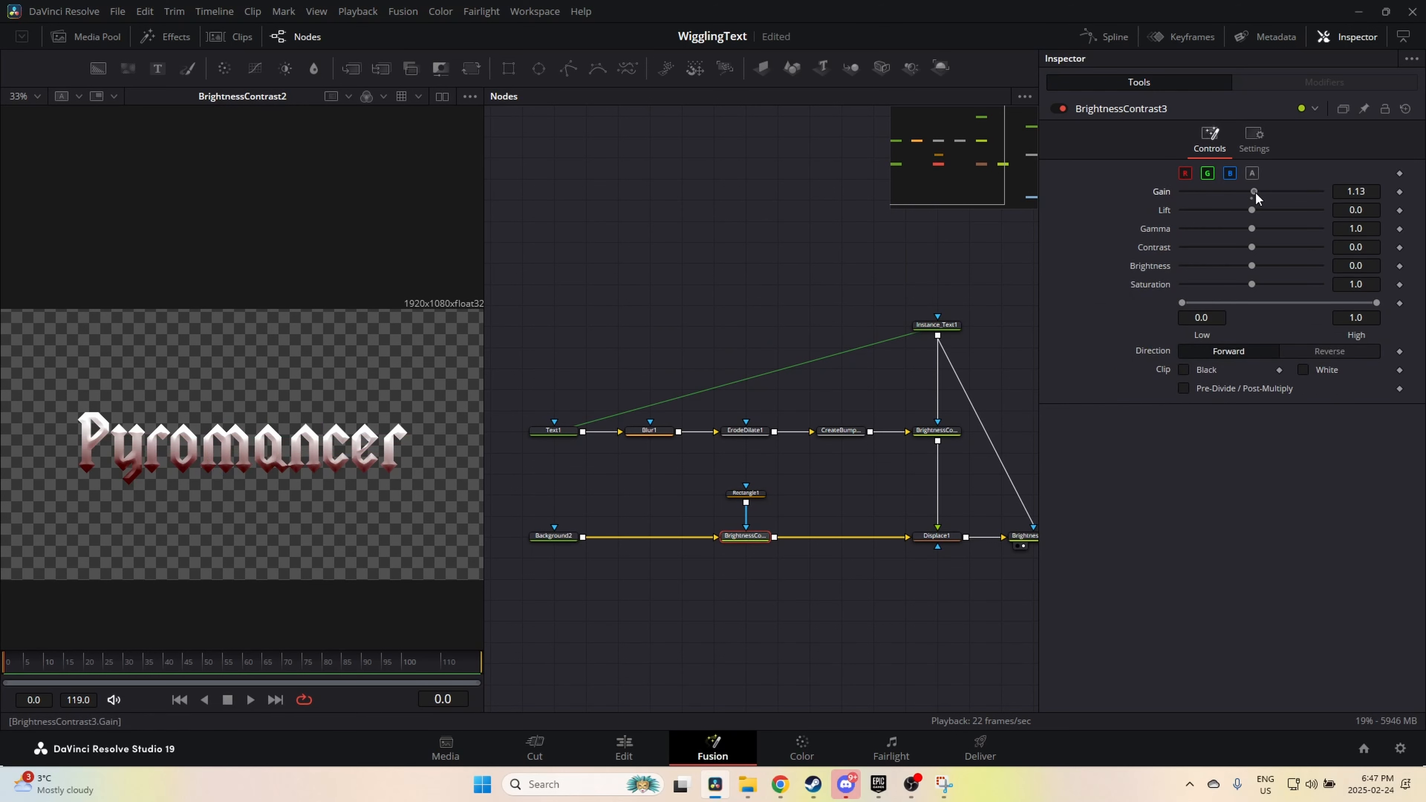
pyautogui.moveTo(1255, 194); pyautogui.dragTo(1276, 192)
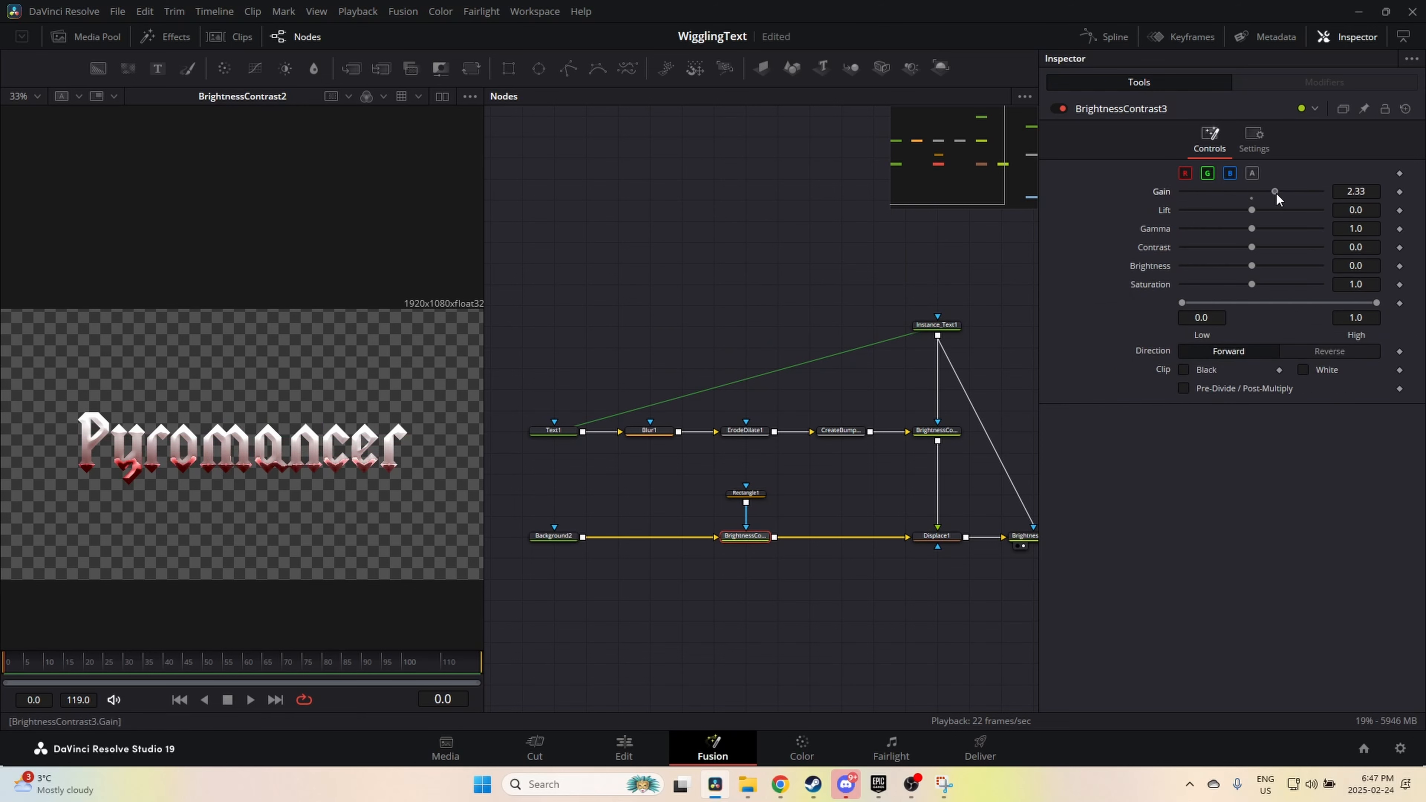
# Step: Move Rectangle1 up to about center Y 0.568 and set its height to 0.024 and soft edge to 0.0135
pyautogui.click(747, 494)
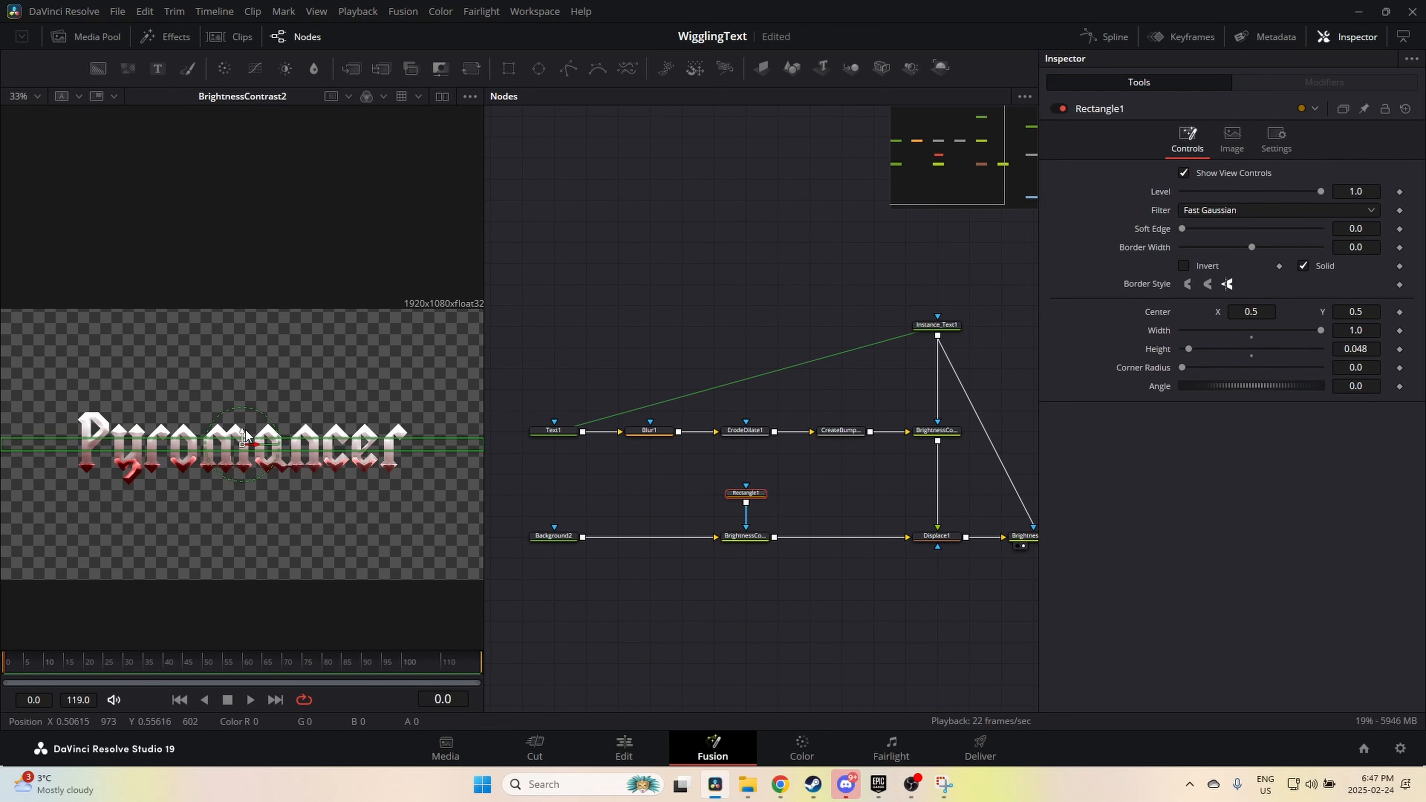
pyautogui.moveTo(253, 434)
pyautogui.mouseDown()
pyautogui.moveTo(250, 406)
pyautogui.moveTo(257, 417)
pyautogui.mouseUp()
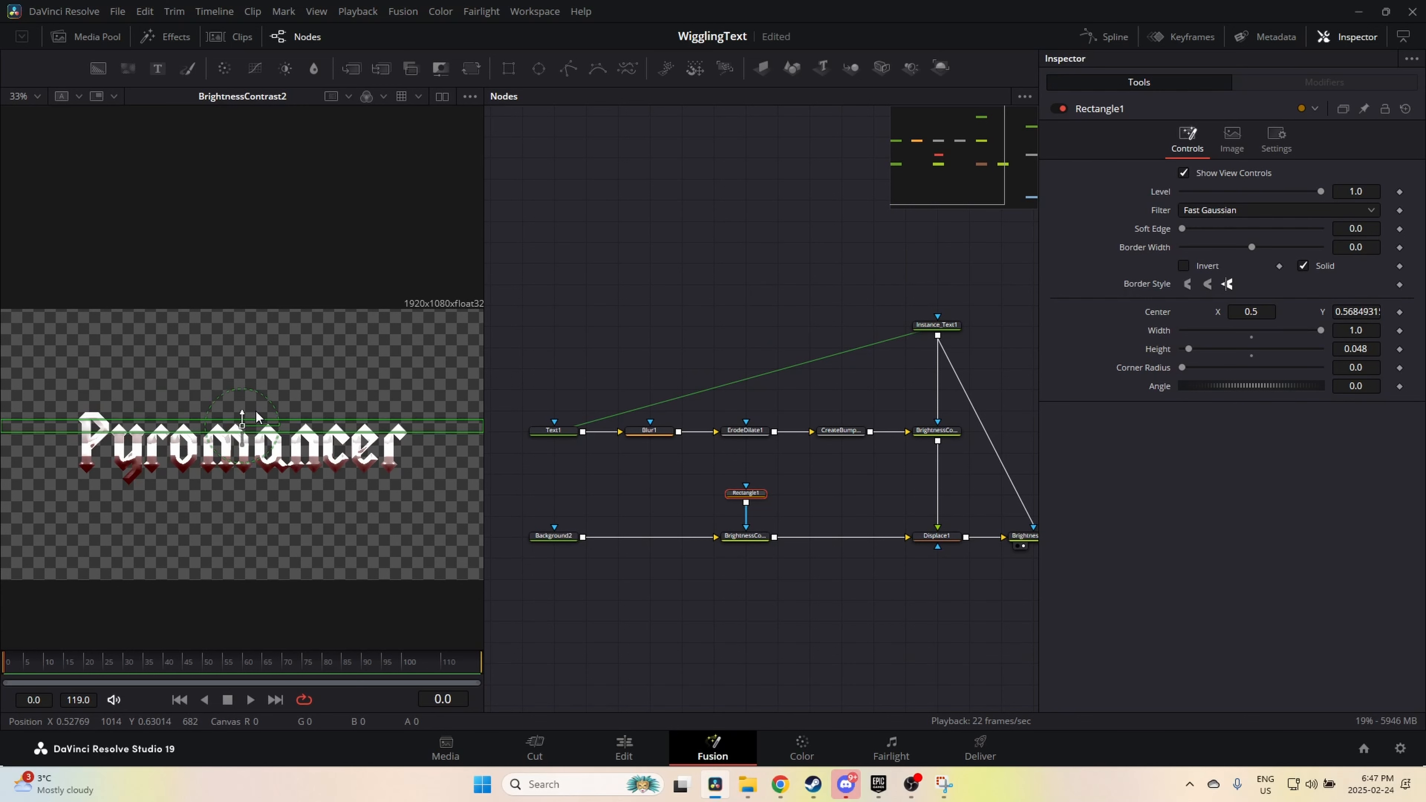
pyautogui.click(1356, 348)
pyautogui.write('0.024')
pyautogui.press('Return')
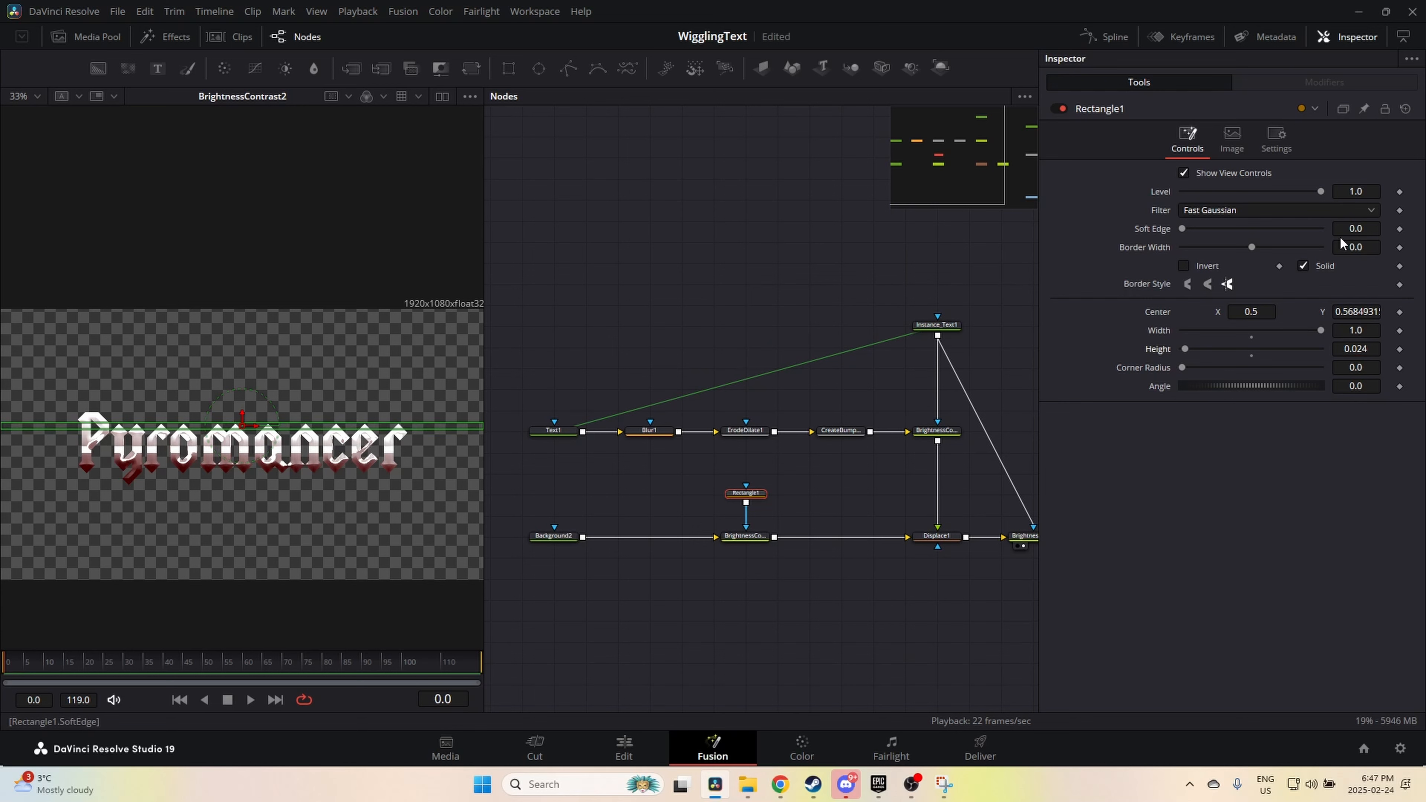
pyautogui.click(1352, 229)
pyautogui.write('0.0035')
pyautogui.press('Return')
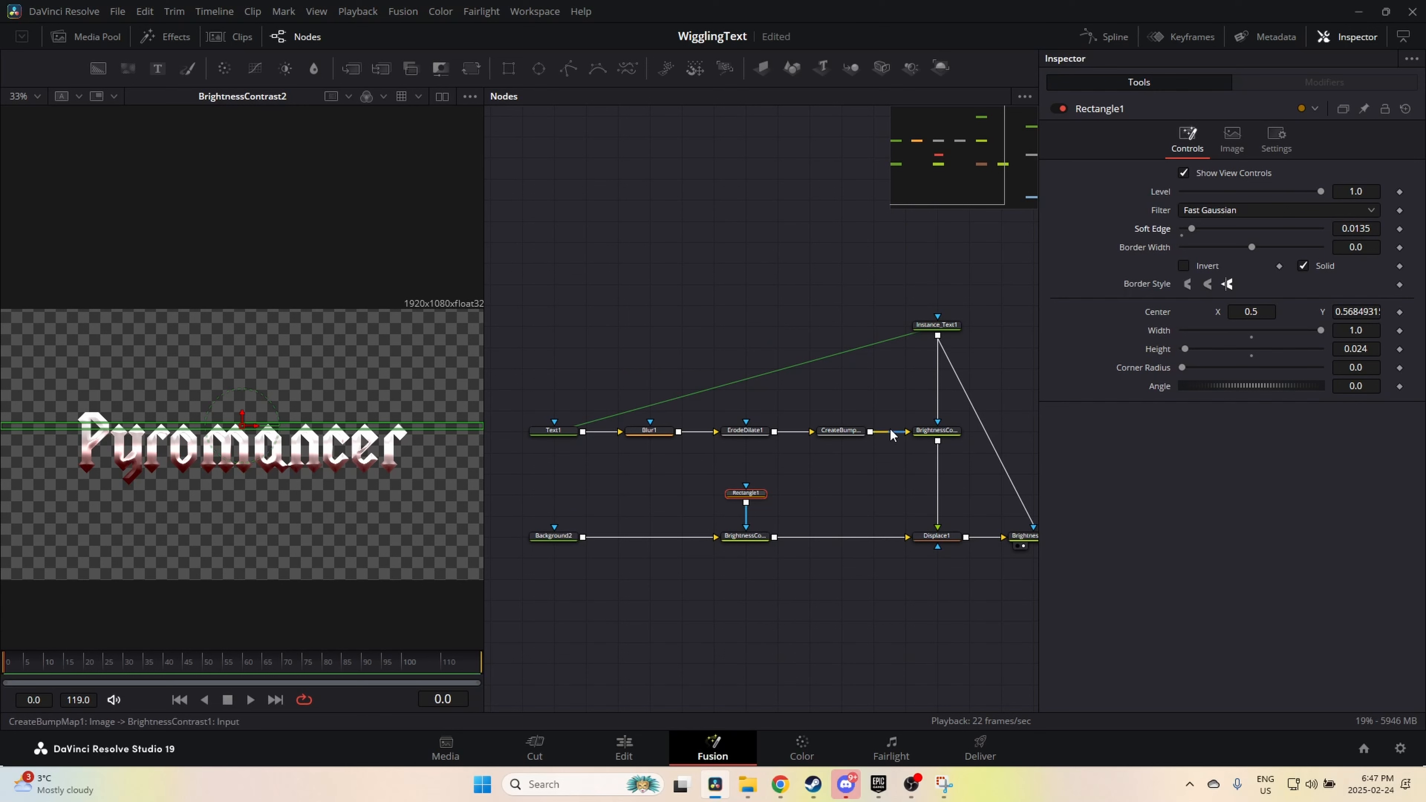
# Step: Raise the gain of BrightnessContrast3 to 2.55 and check the highlight on the text up close
pyautogui.click(754, 541)
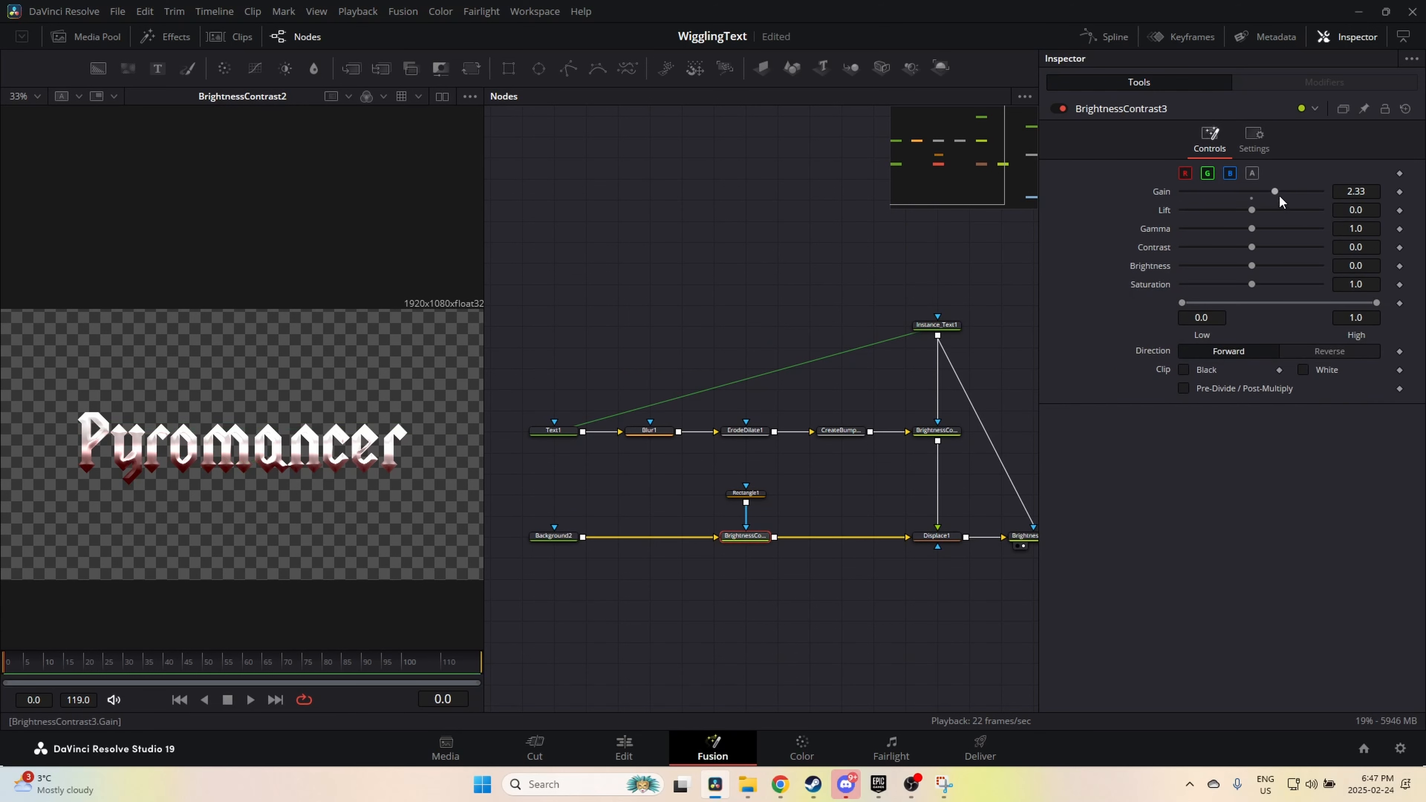
pyautogui.moveTo(1271, 193); pyautogui.dragTo(1277, 192)
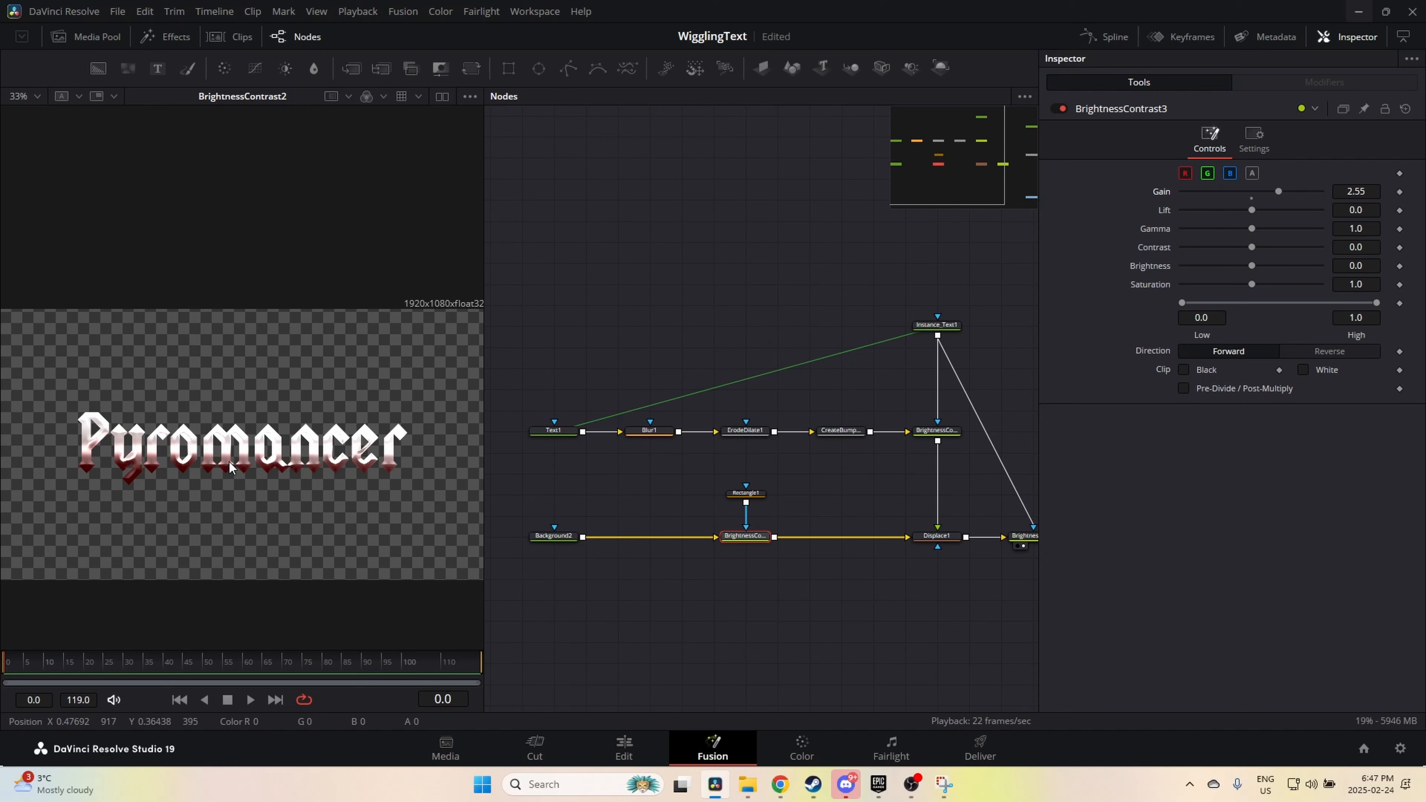
pyautogui.scroll(2, 235, 452)
pyautogui.scroll(-1, 355, 453)
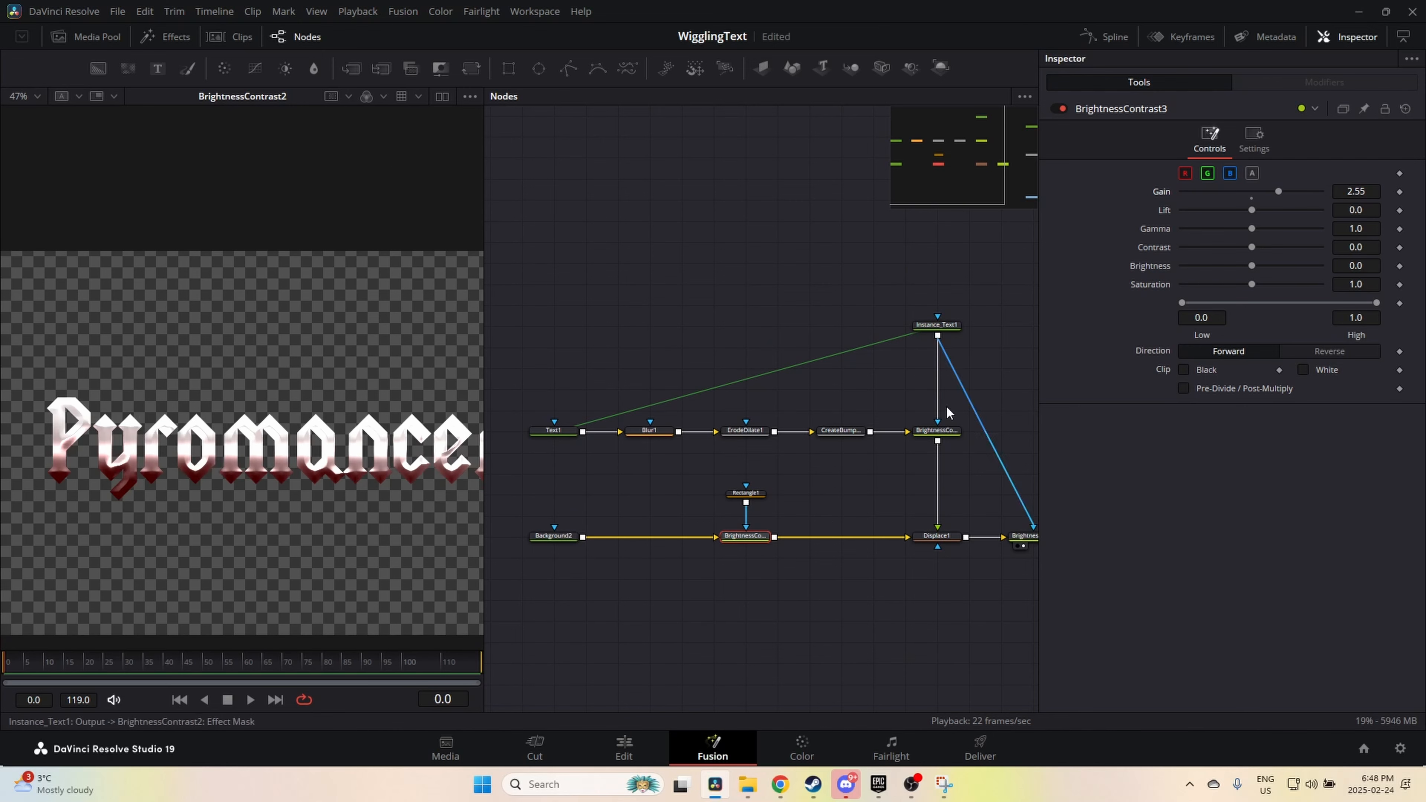
# Step: Change the white end stop of Background2's gradient to orange, #ffa406
pyautogui.click(556, 536)
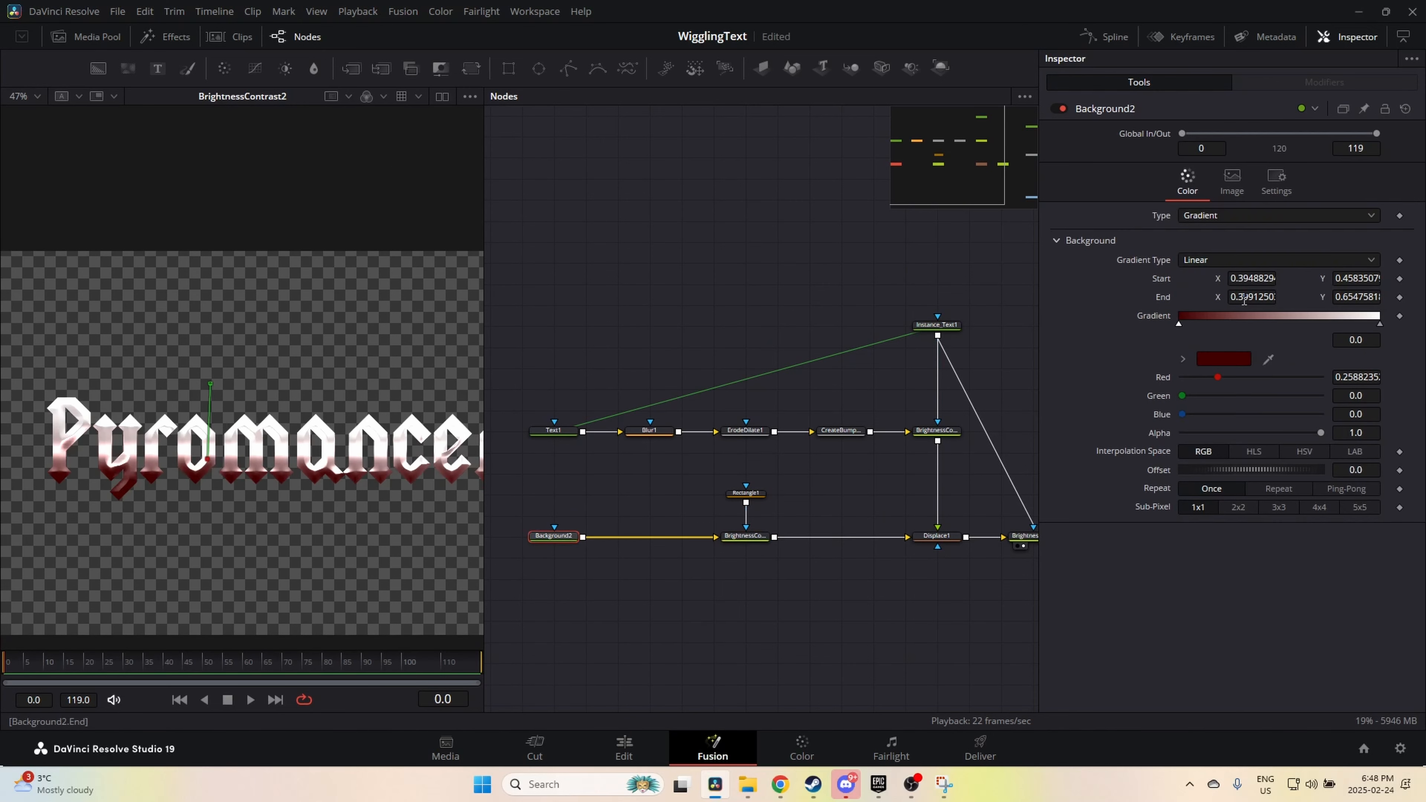
pyautogui.click(1381, 326)
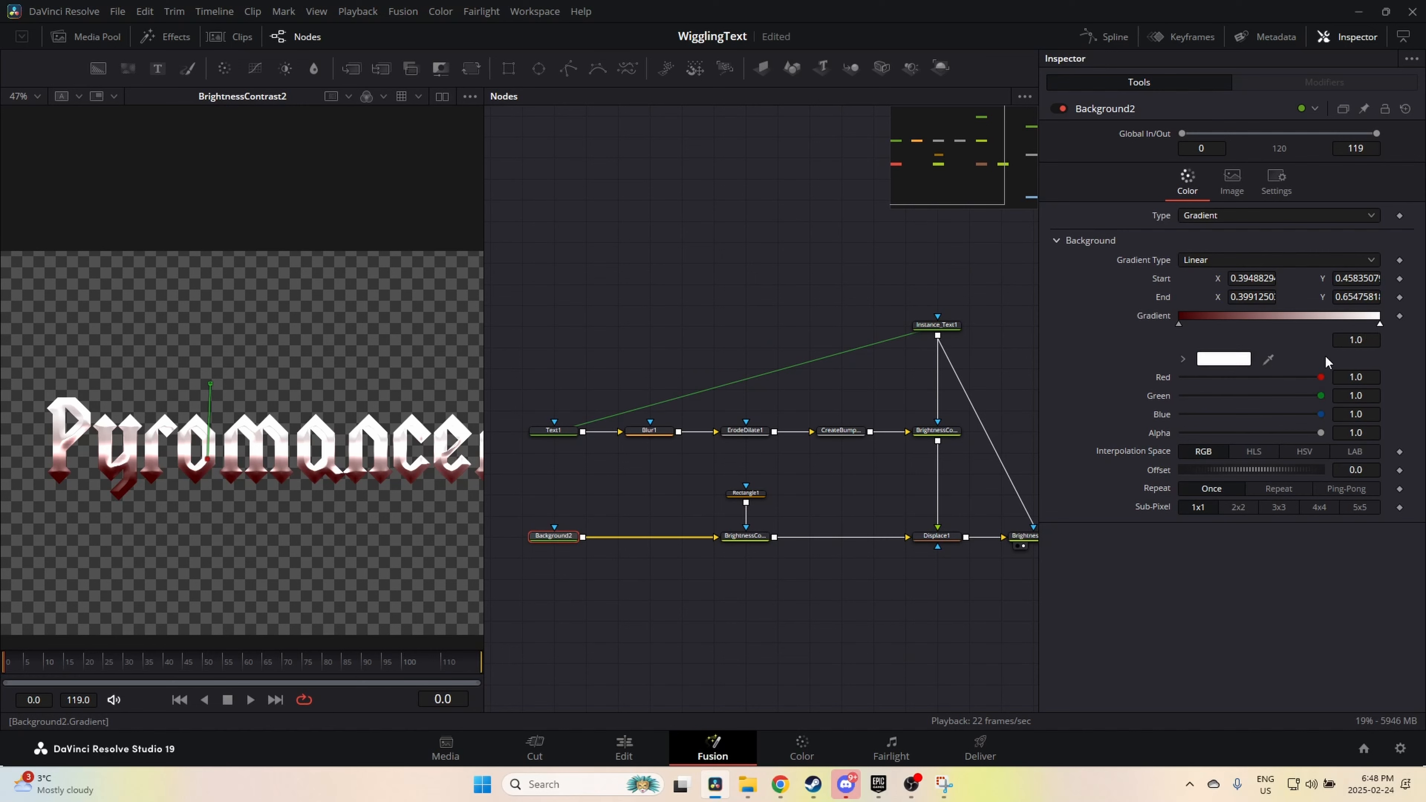
pyautogui.click(1213, 360)
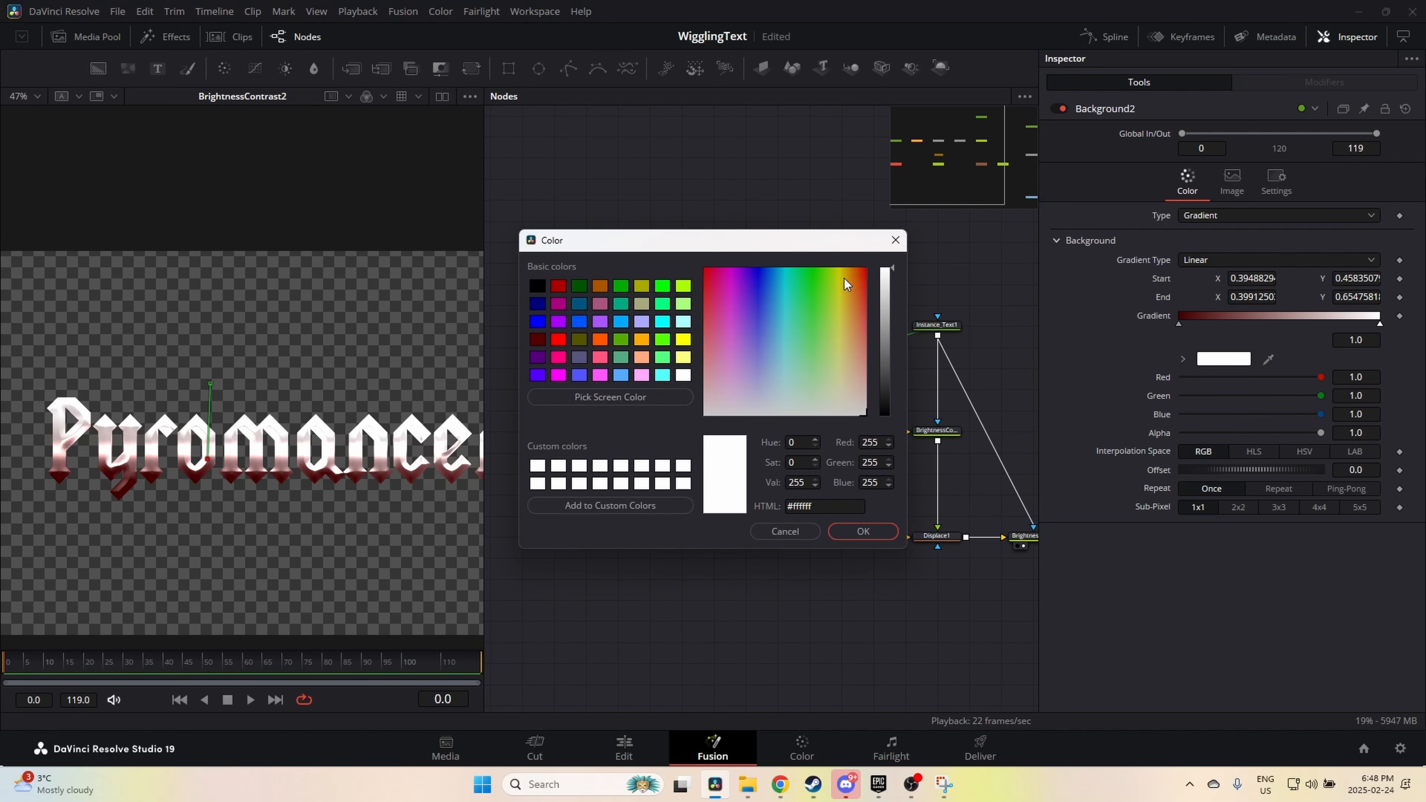
pyautogui.moveTo(845, 276); pyautogui.dragTo(849, 272)
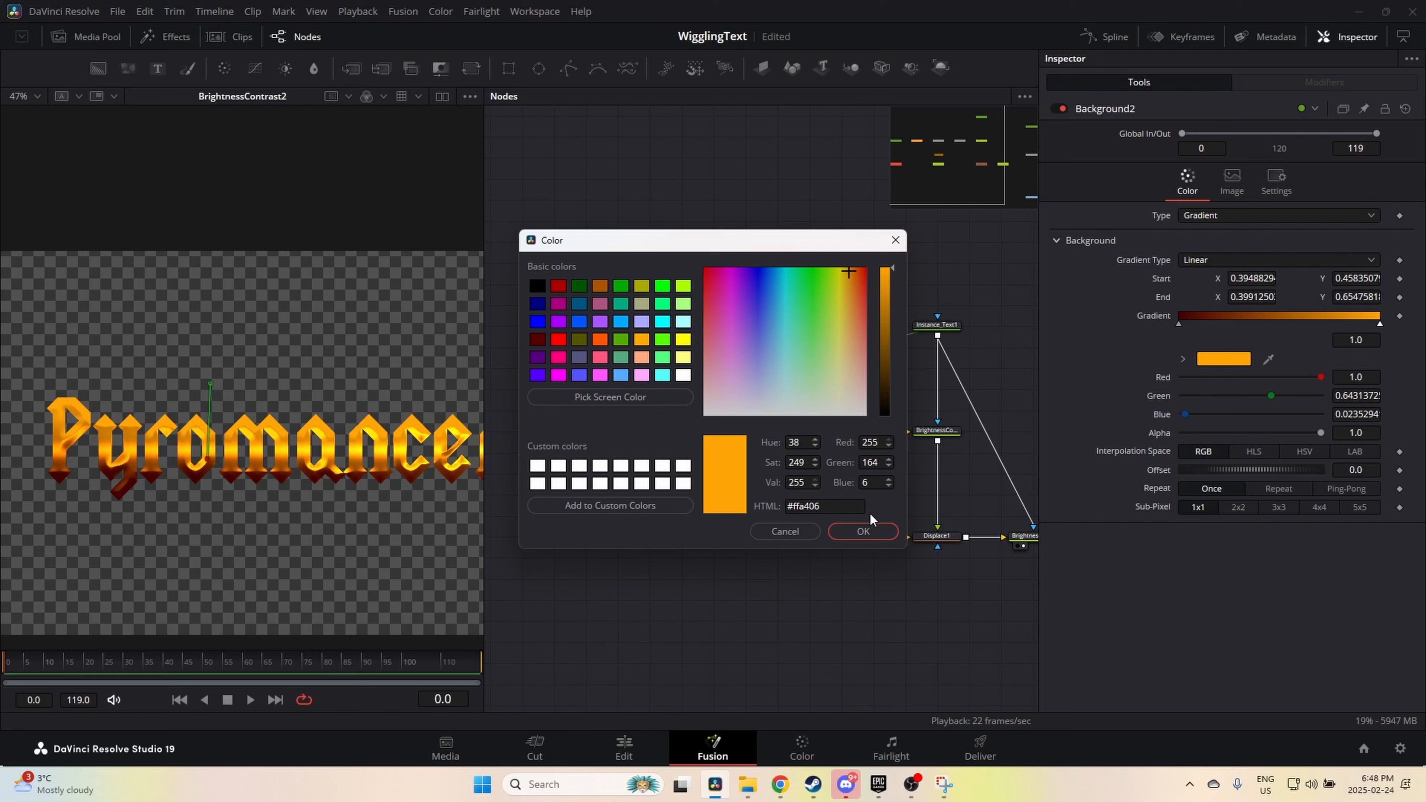
pyautogui.click(863, 532)
# Step: Raise the gain of BrightnessContrast3 slightly and set Rectangle1's soft edge to 0.015
pyautogui.click(740, 540)
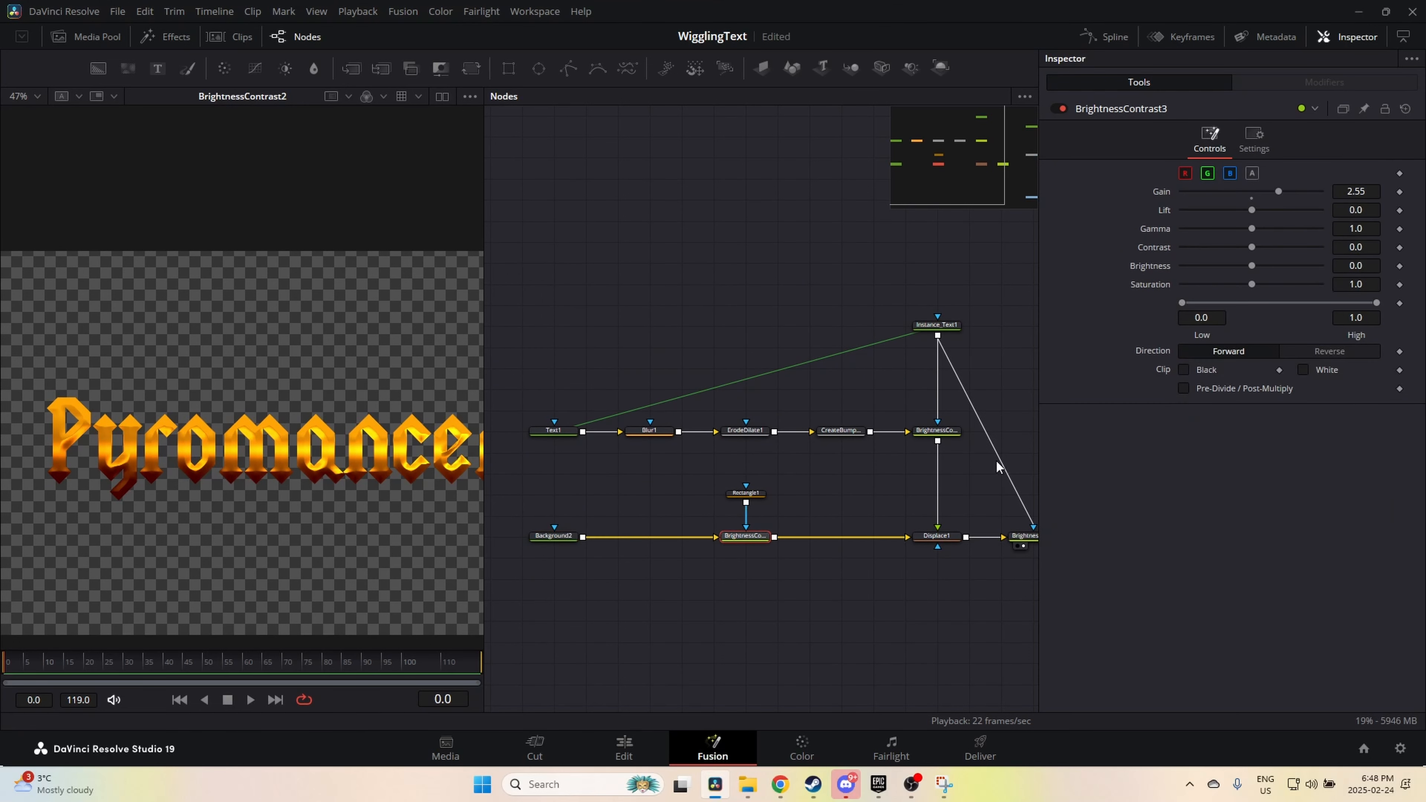
pyautogui.moveTo(1277, 192); pyautogui.dragTo(1282, 192)
pyautogui.click(745, 494)
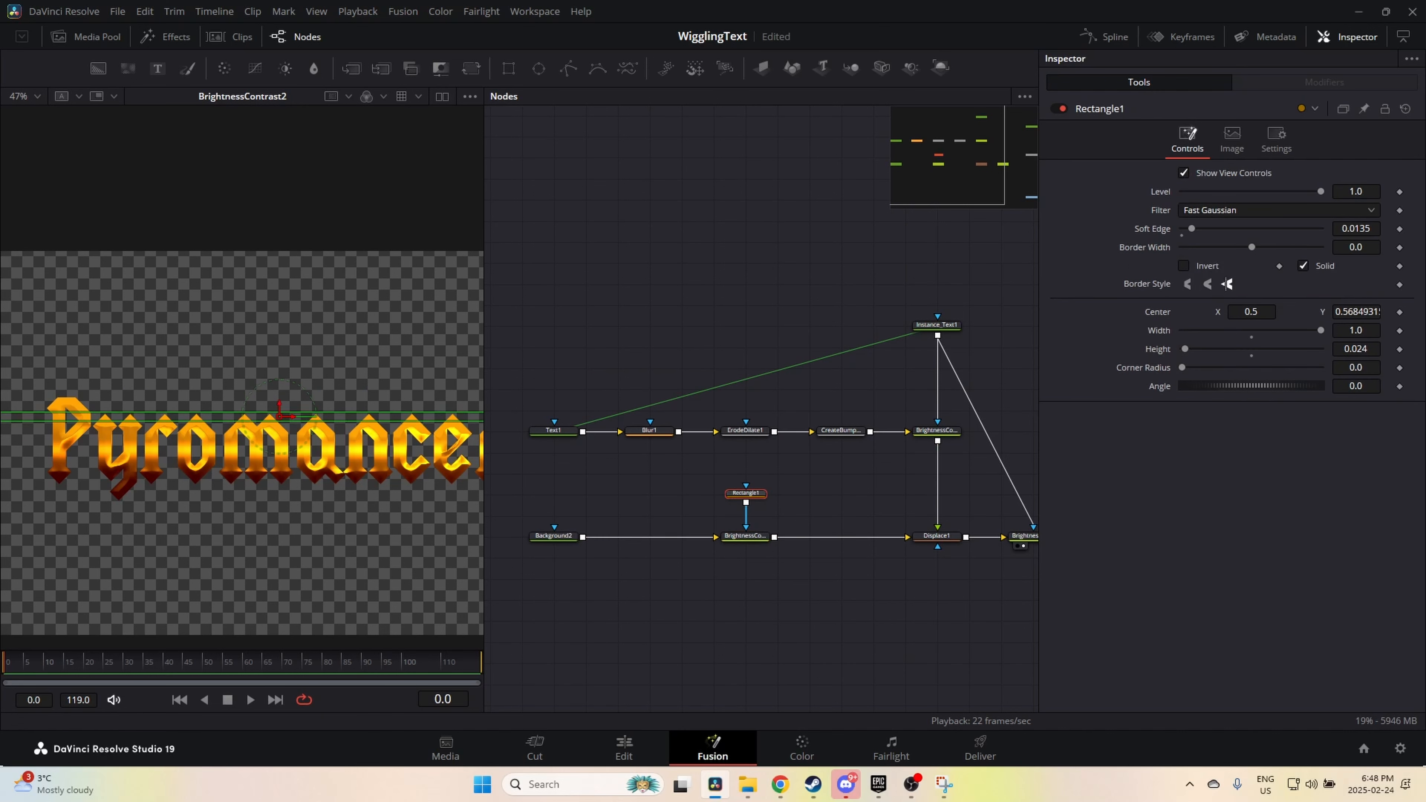
pyautogui.moveTo(1194, 230); pyautogui.dragTo(1195, 224)
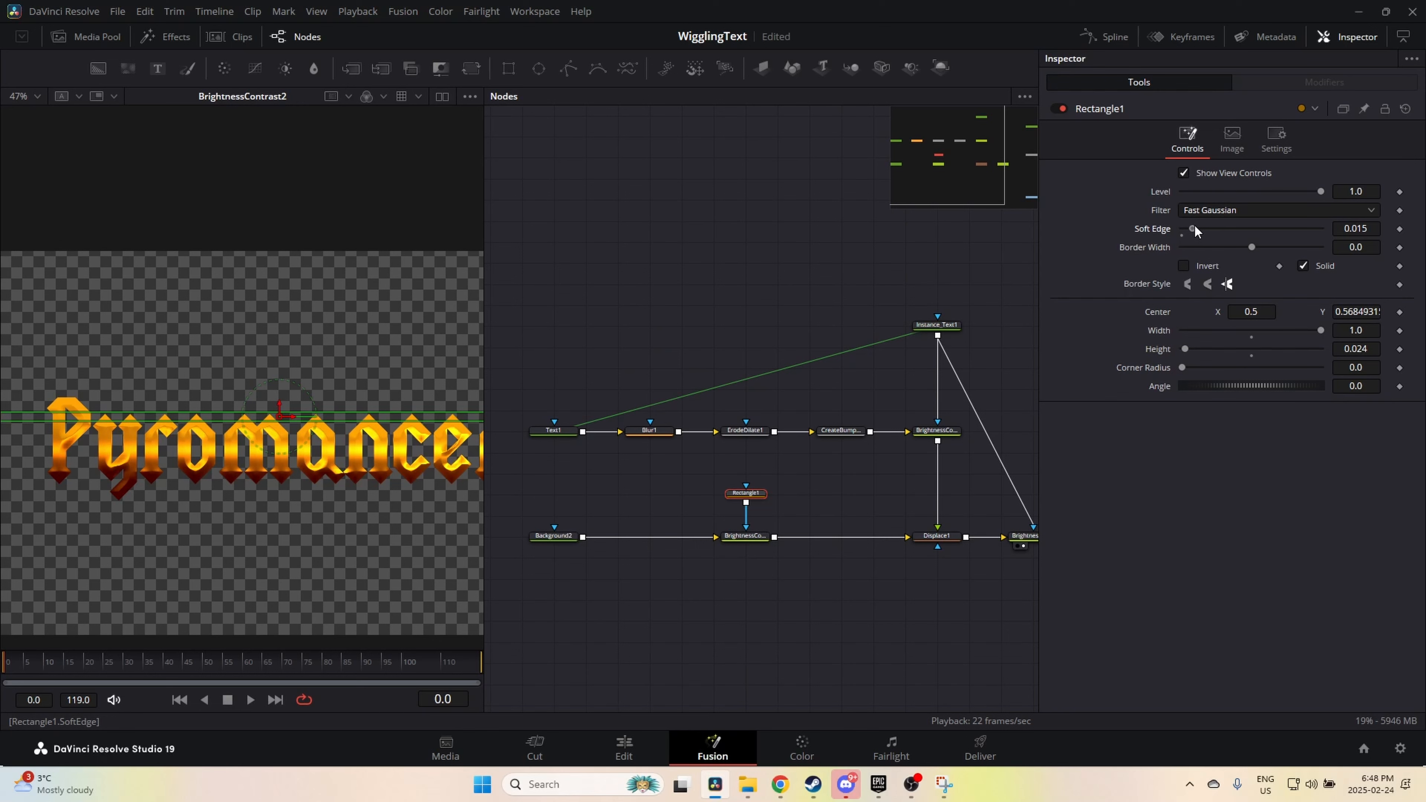
pyautogui.scroll(-1, 357, 500)
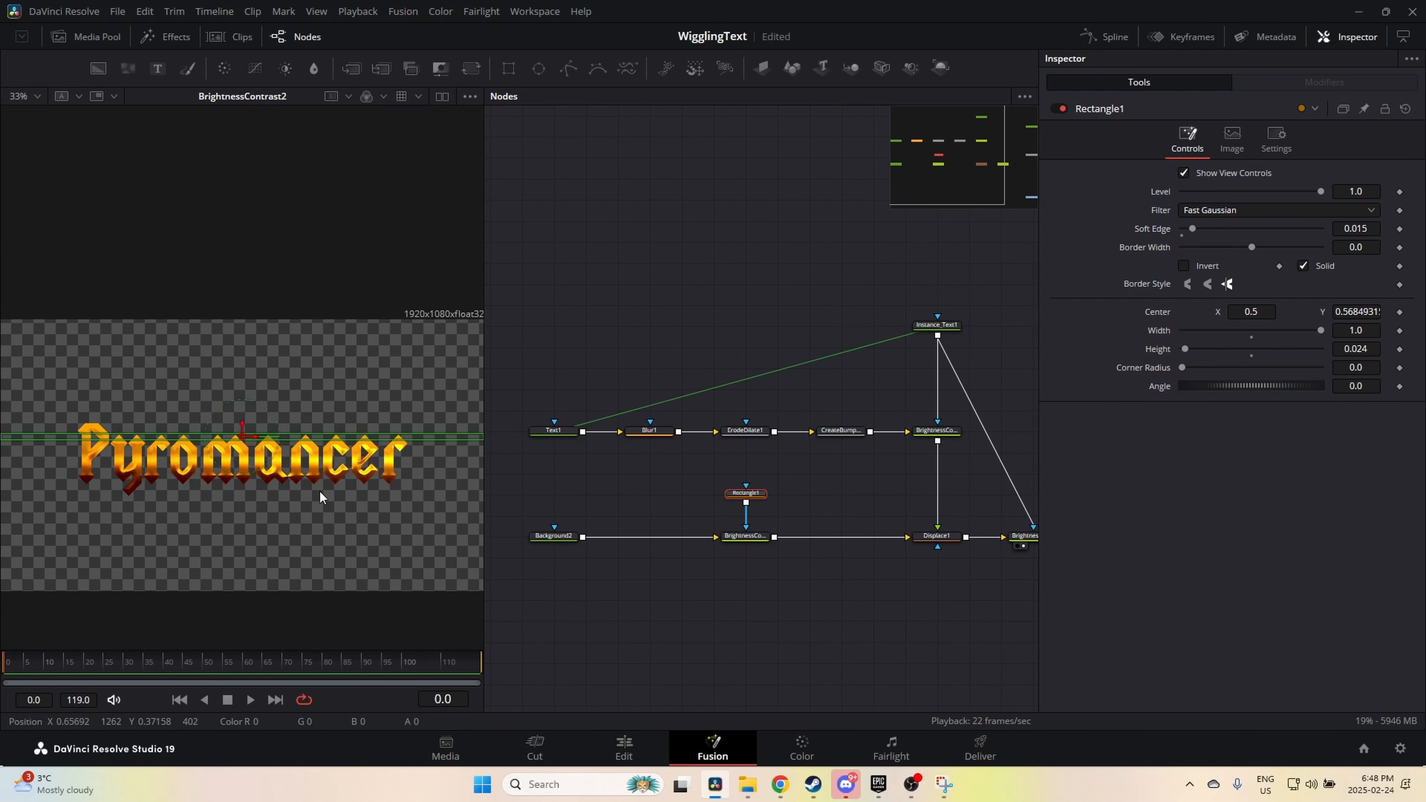
# Step: Show MediaOut1 in the viewer and examine the orange title against the black background up close
pyautogui.moveTo(949, 576); pyautogui.dragTo(818, 478)
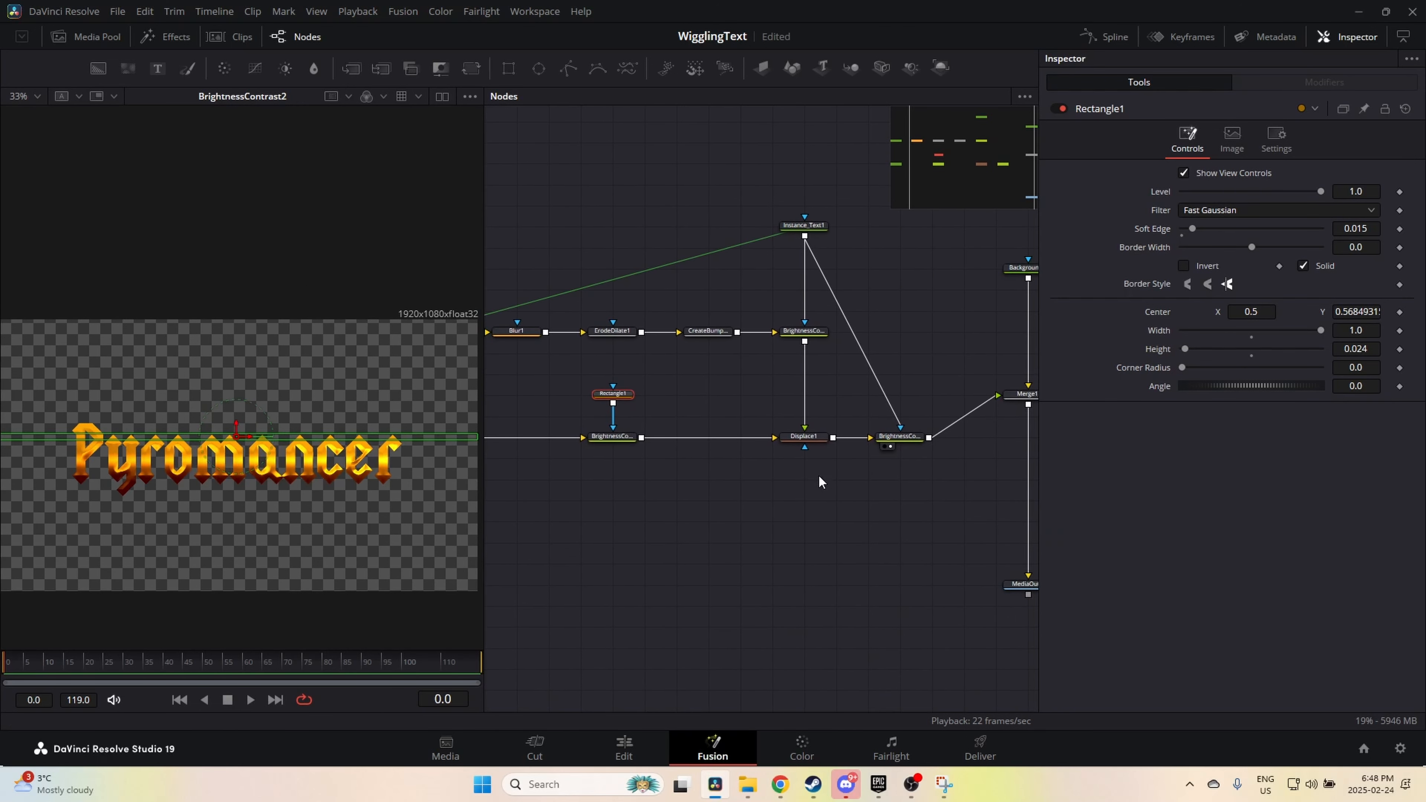
pyautogui.moveTo(987, 550); pyautogui.dragTo(447, 512)
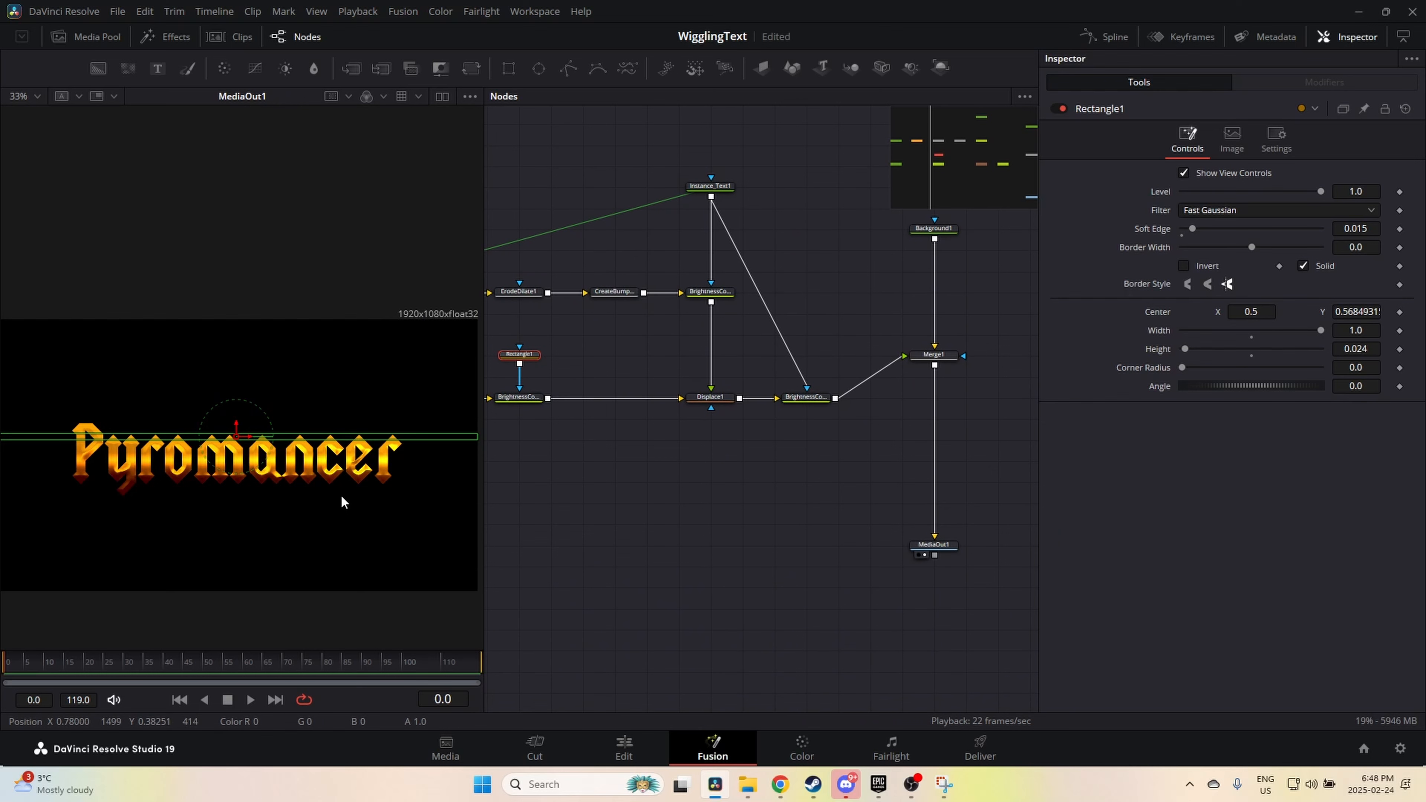
pyautogui.scroll(1, 343, 502)
pyautogui.click(598, 472)
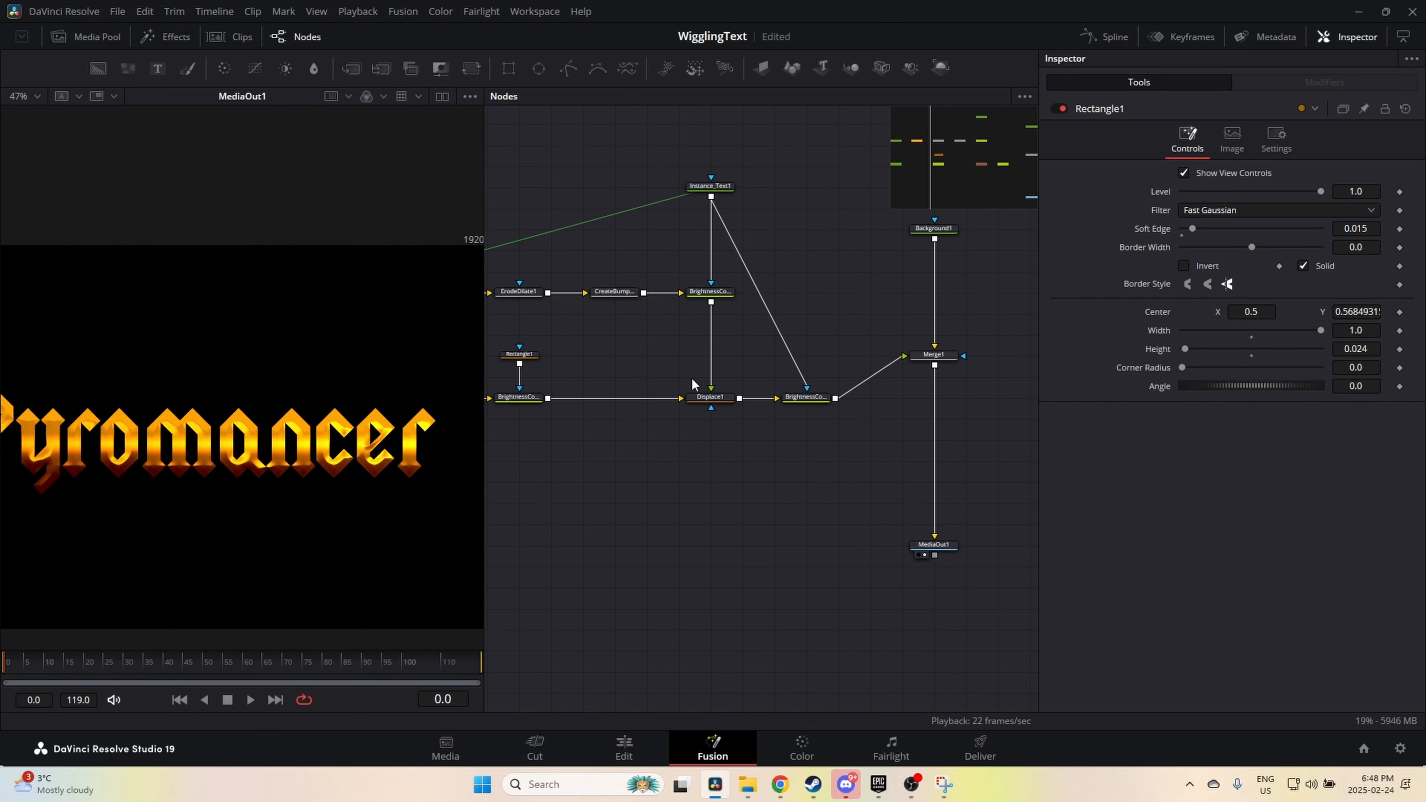
# Step: Brighten the dark red start stop of Background2's gradient to a red value of about 0.443
pyautogui.hscroll(-6, 593, 386)
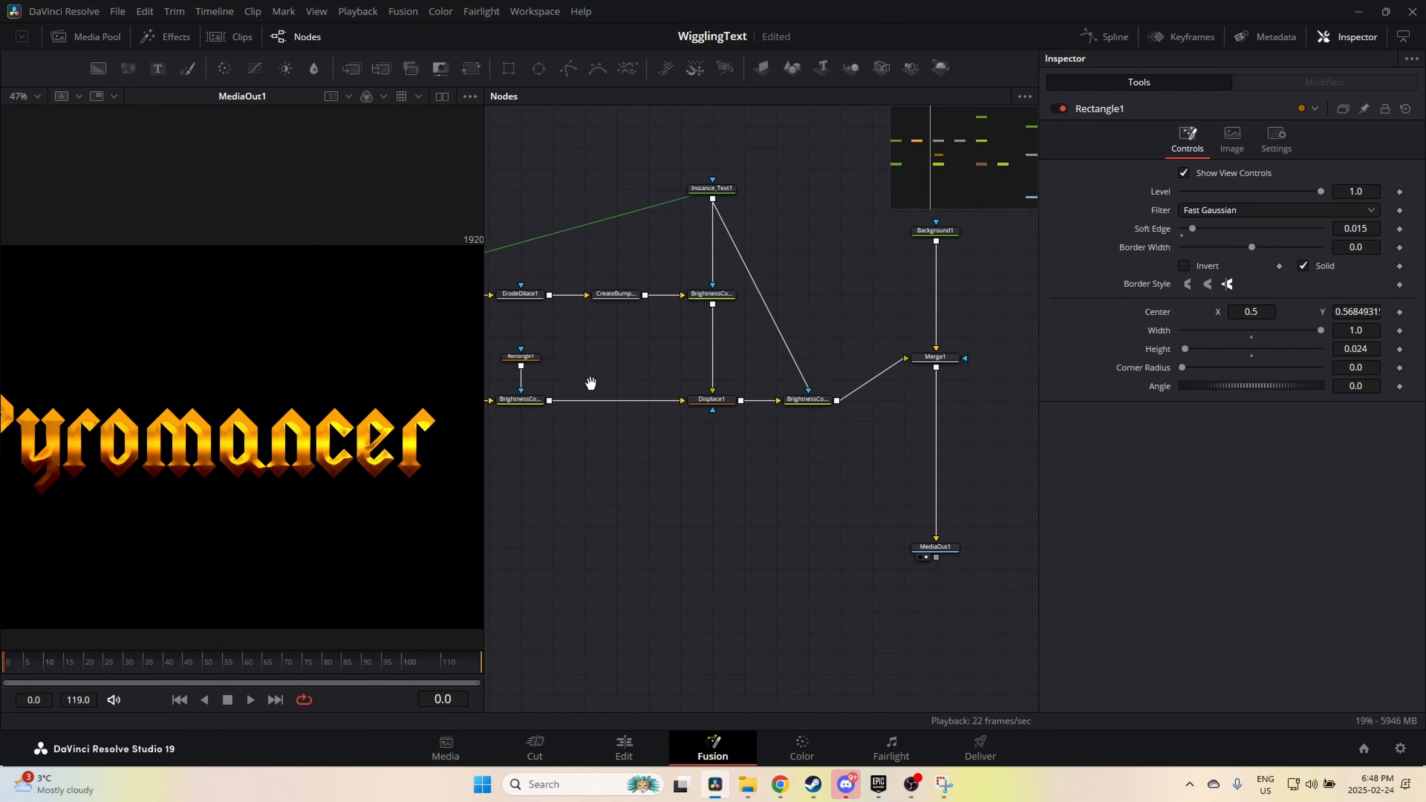
pyautogui.click(645, 441)
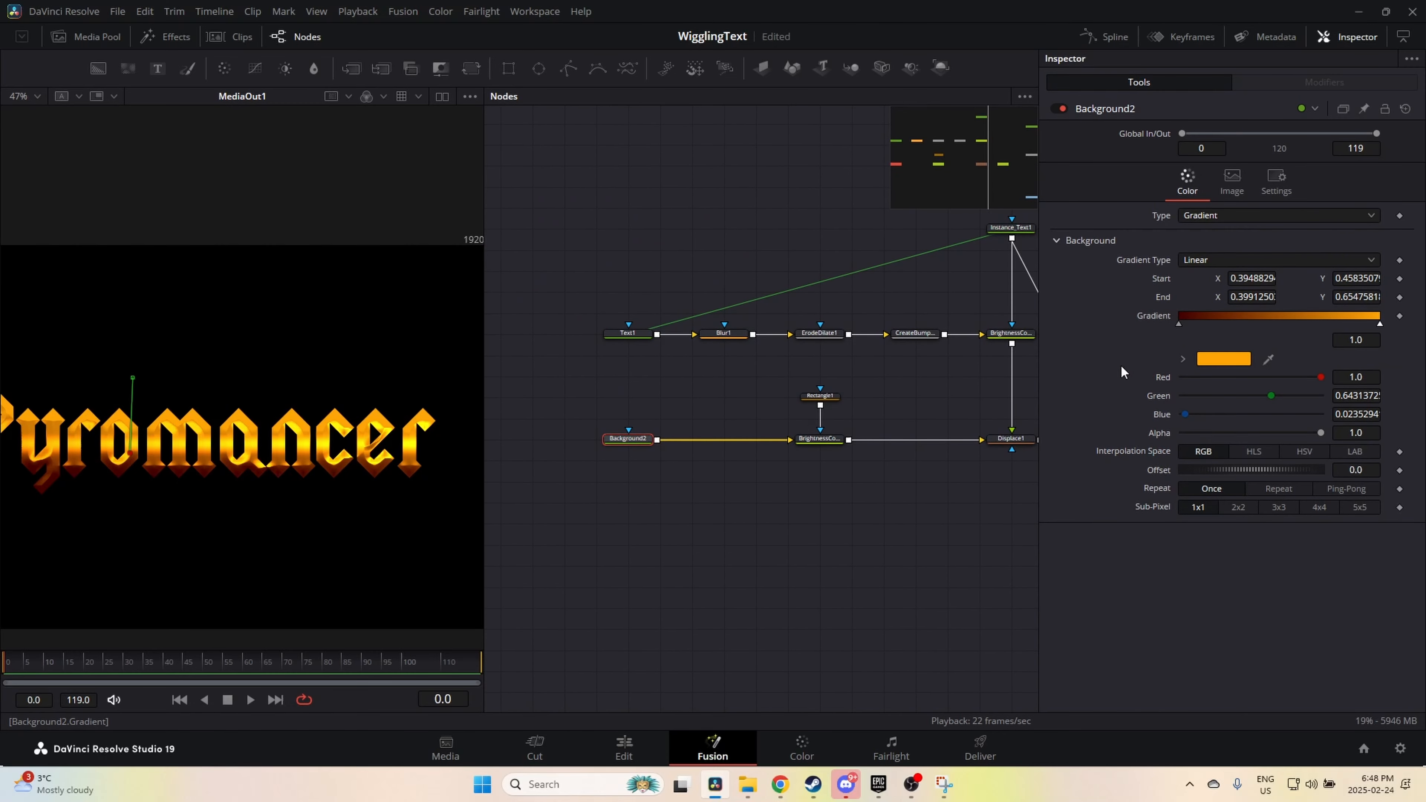
pyautogui.click(1178, 324)
pyautogui.click(1228, 358)
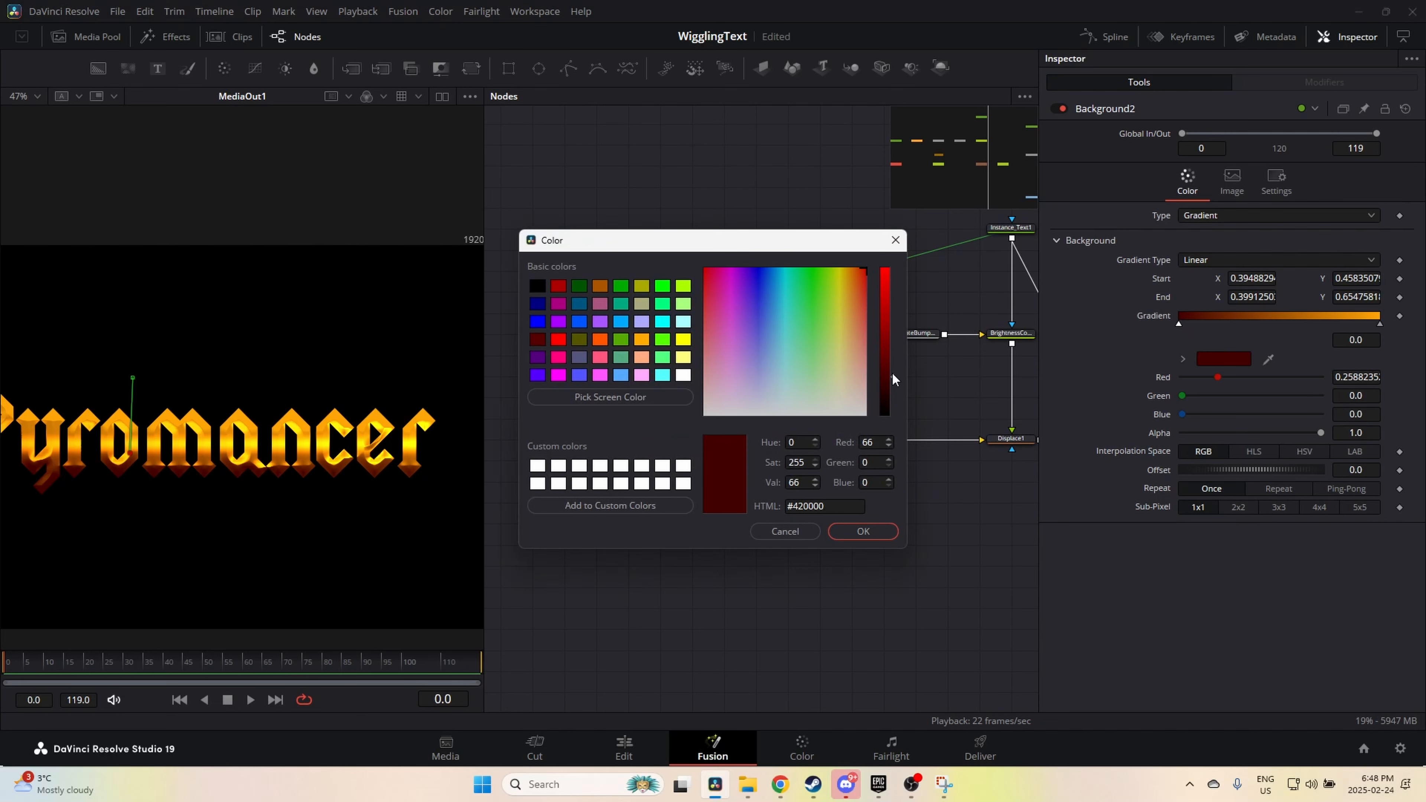
pyautogui.moveTo(892, 374)
pyautogui.mouseDown()
pyautogui.moveTo(895, 322)
pyautogui.moveTo(900, 350)
pyautogui.mouseUp()
pyautogui.click(863, 531)
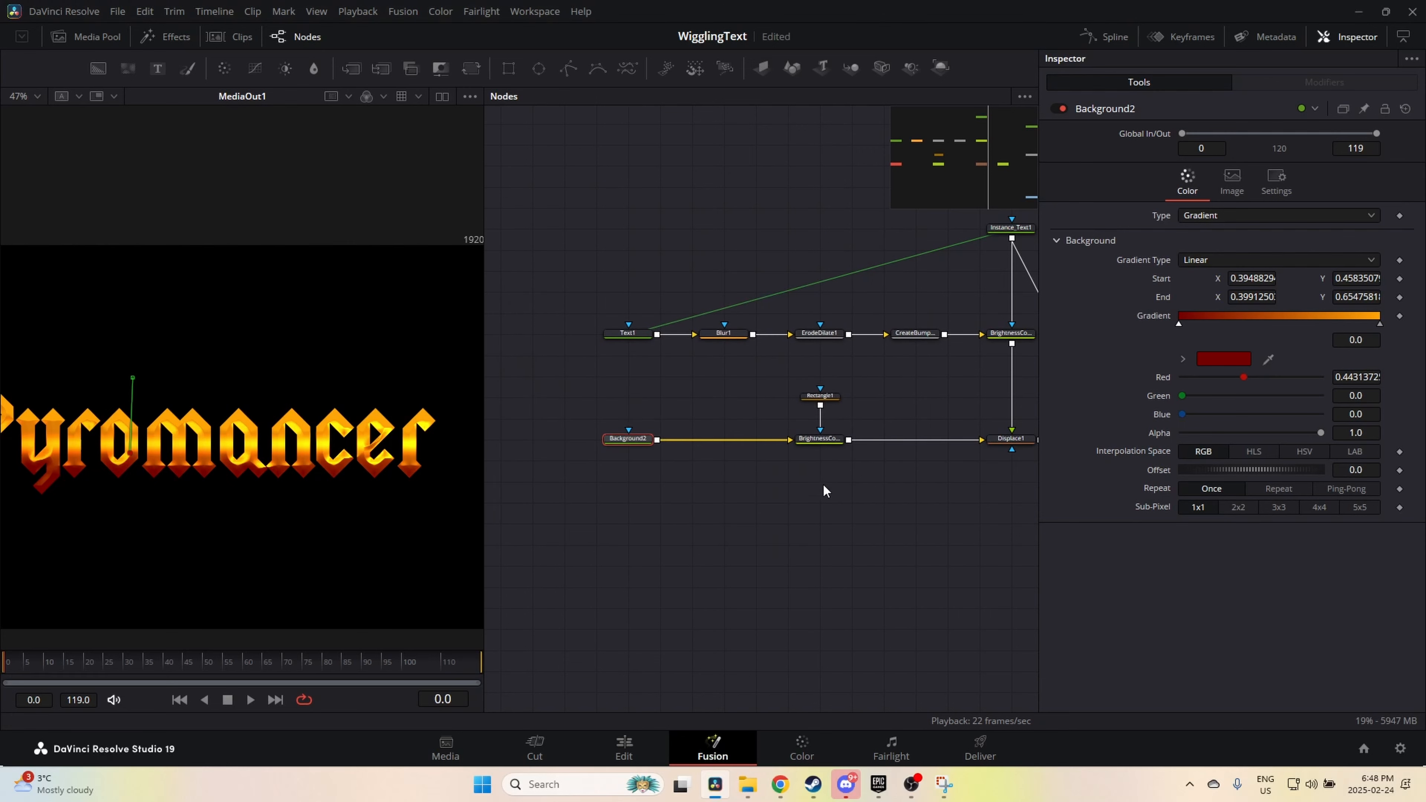
# Step: Move Background2 down below its node row to make room for another source node
pyautogui.moveTo(824, 486); pyautogui.dragTo(866, 490)
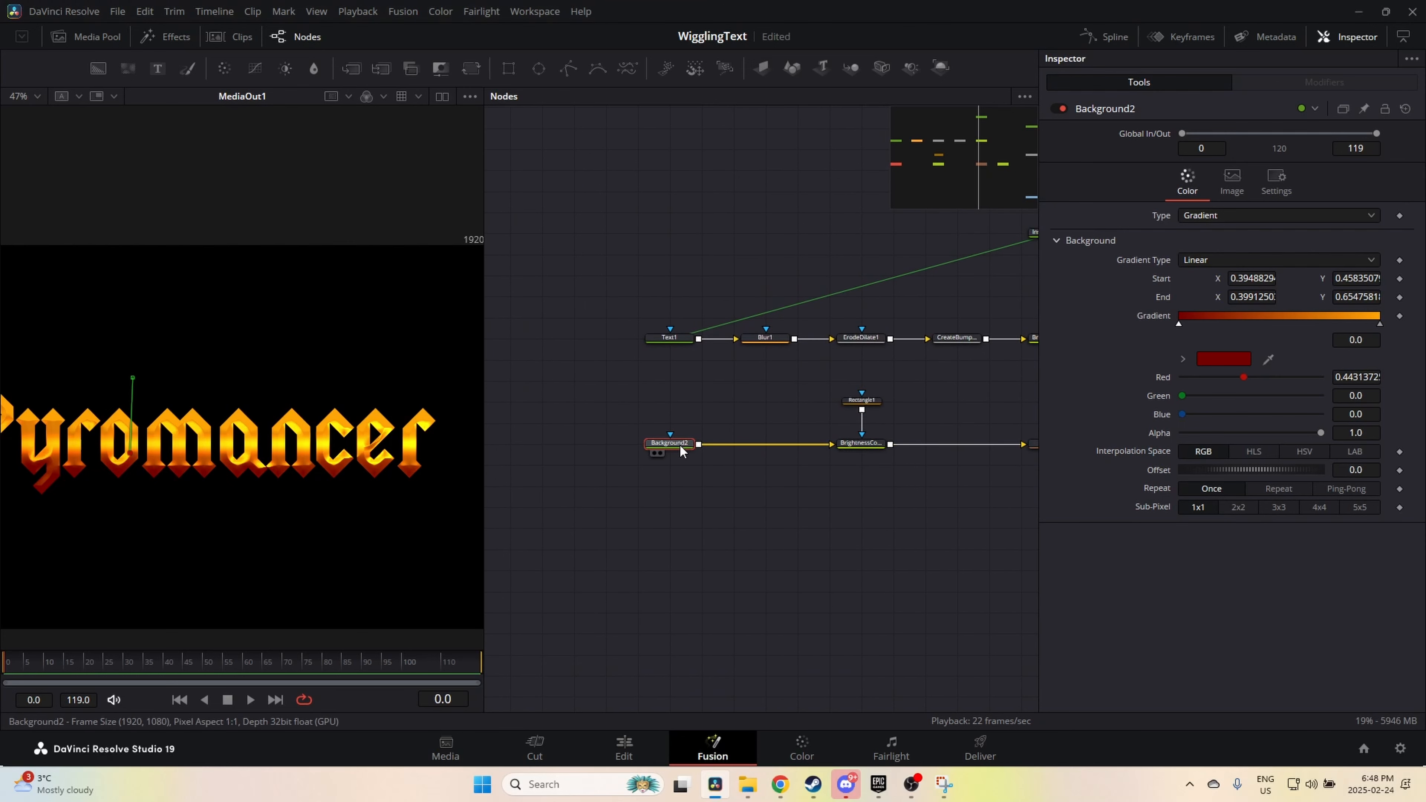
pyautogui.moveTo(668, 448); pyautogui.dragTo(699, 533)
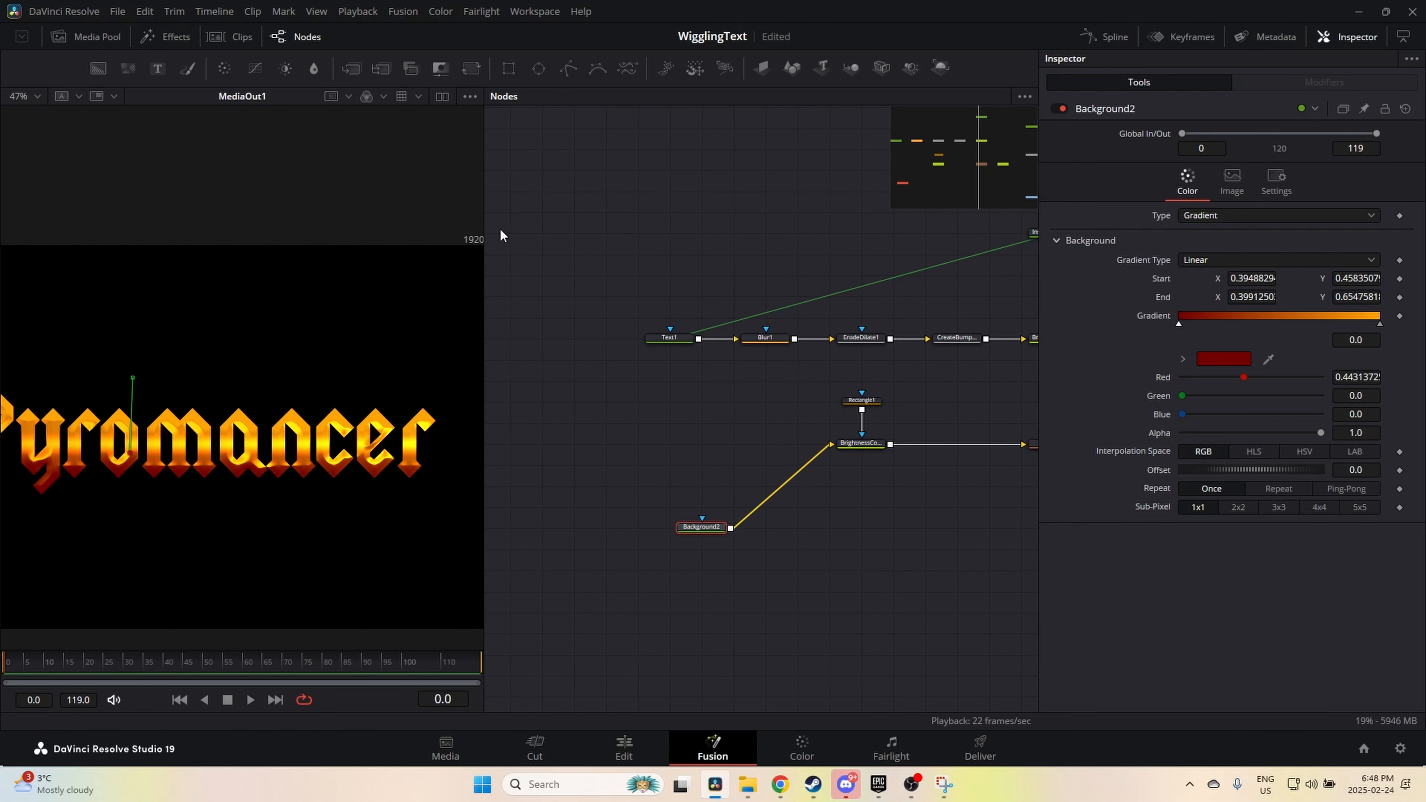
pyautogui.click(99, 68)
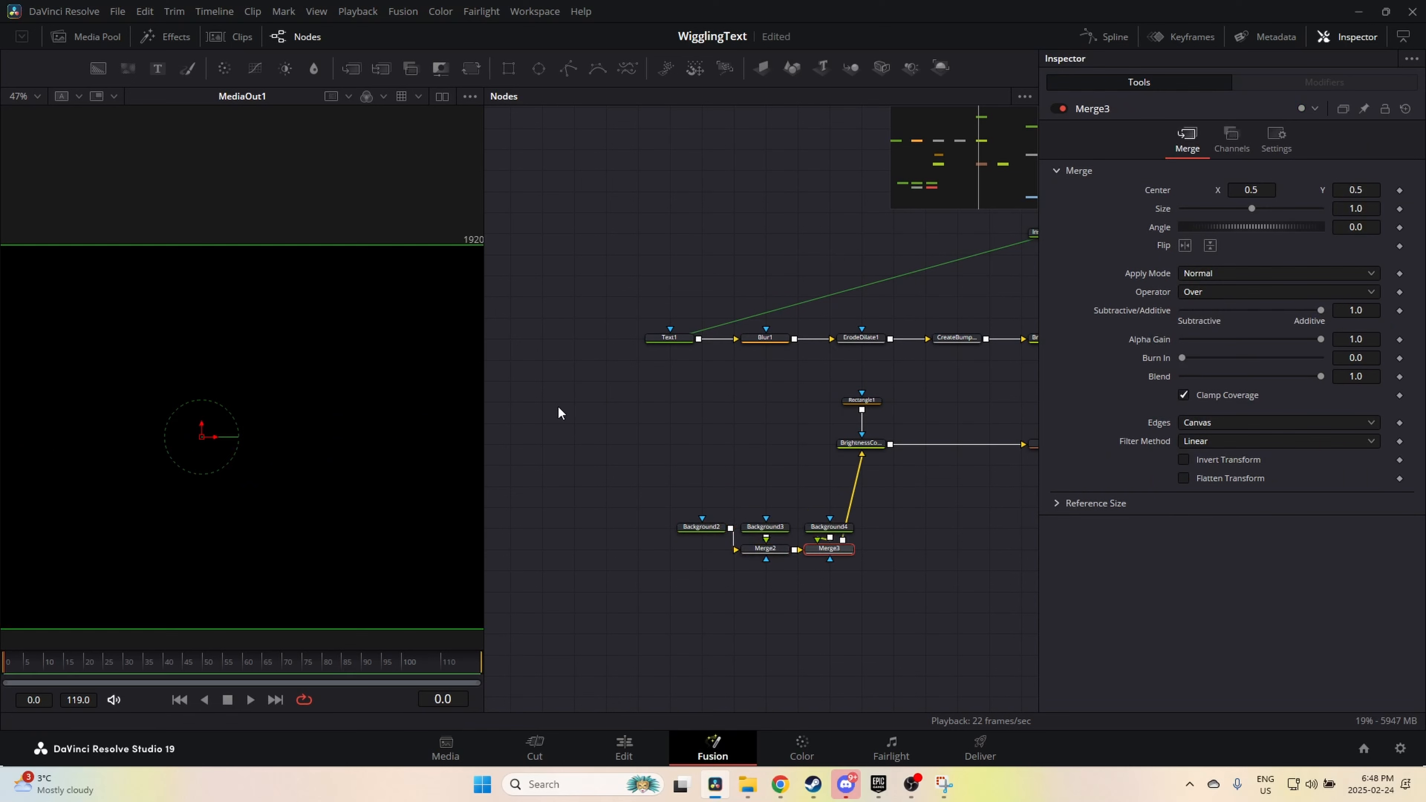
pyautogui.click(820, 578)
pyautogui.hotkey('ctrl', 'z')
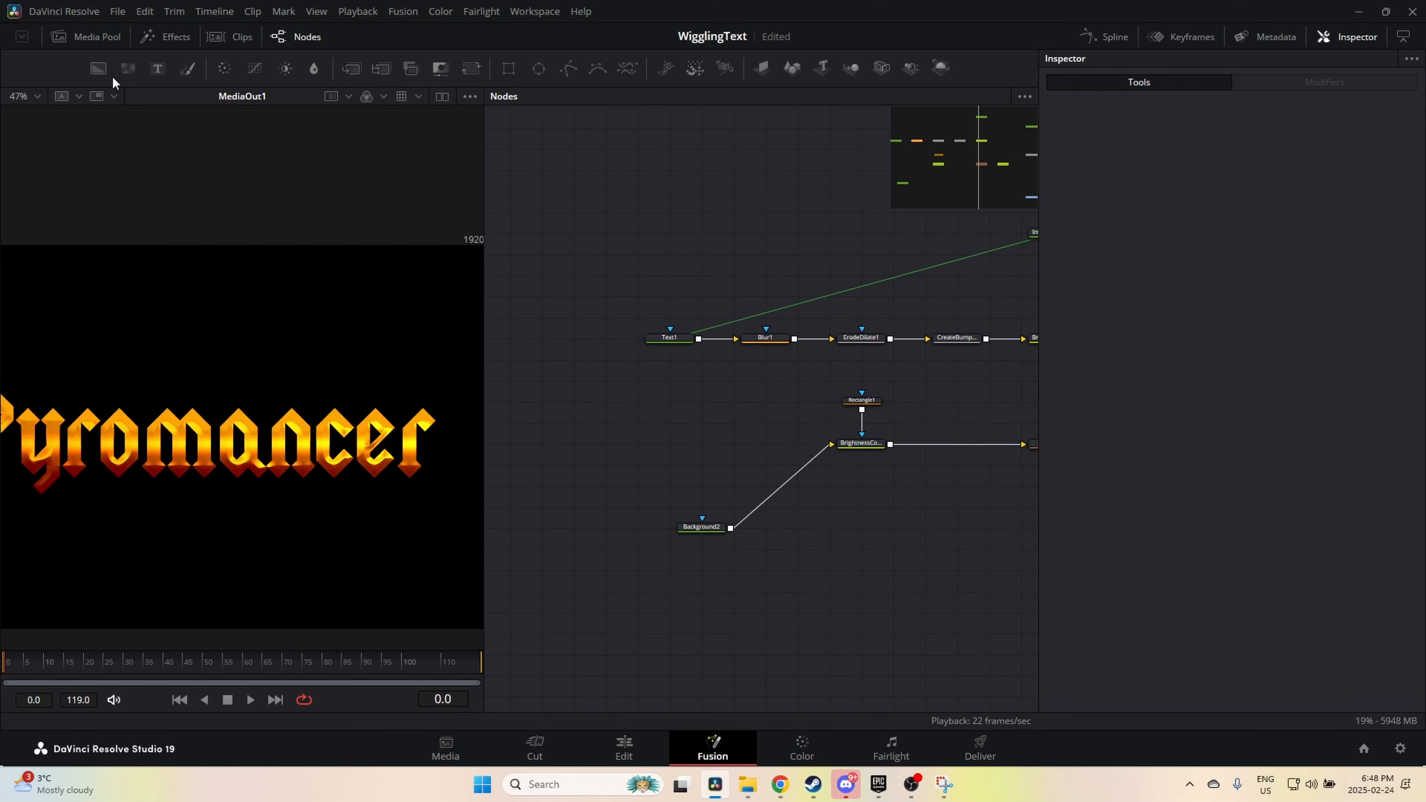
# Step: Add a FastNoise node, merge Background2 over it, feed the merge into BrightnessContrast3, and show Merge2 in the viewer
pyautogui.moveTo(128, 68); pyautogui.dragTo(697, 448)
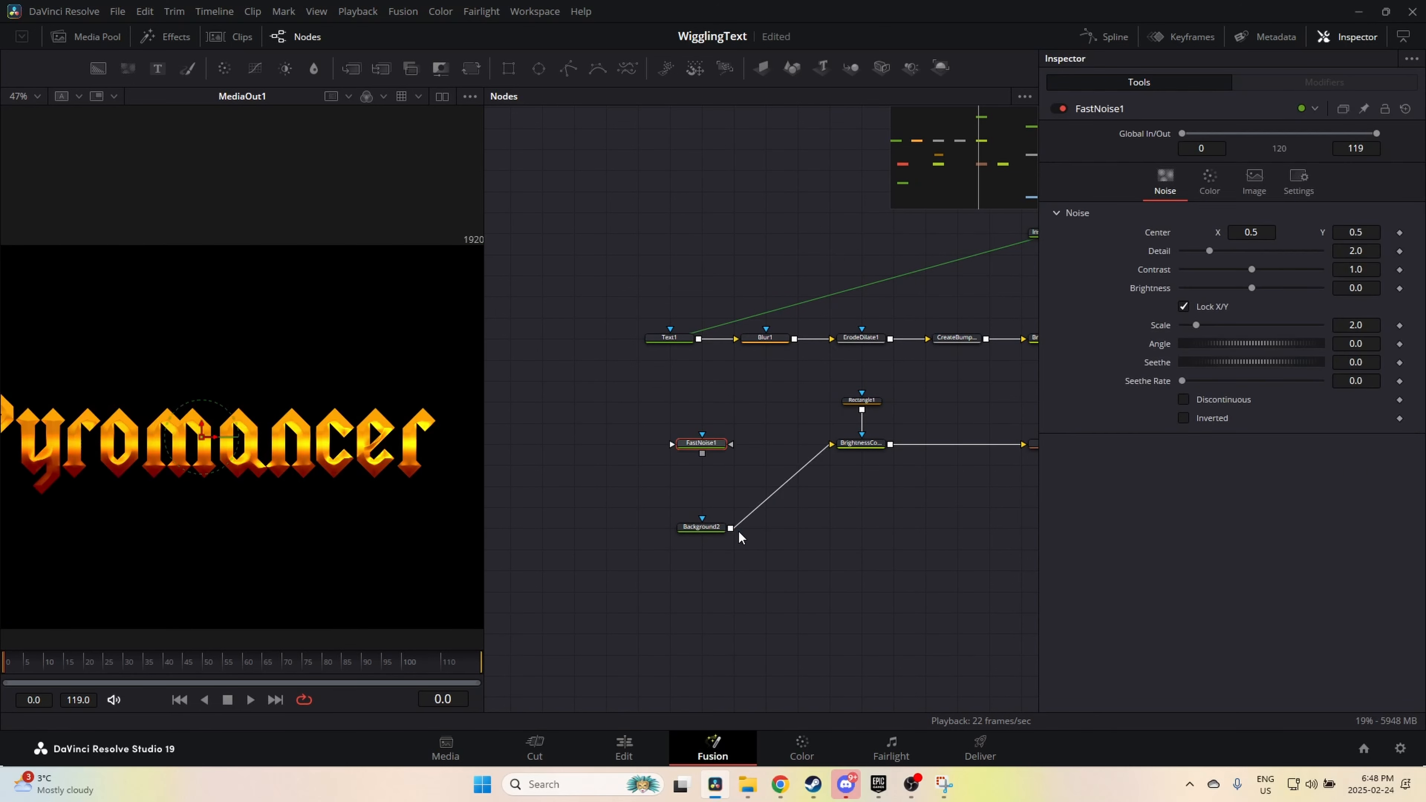
pyautogui.moveTo(732, 528)
pyautogui.mouseDown()
pyautogui.moveTo(734, 453)
pyautogui.moveTo(717, 454)
pyautogui.moveTo(733, 538)
pyautogui.mouseUp()
pyautogui.moveTo(731, 528); pyautogui.dragTo(702, 454)
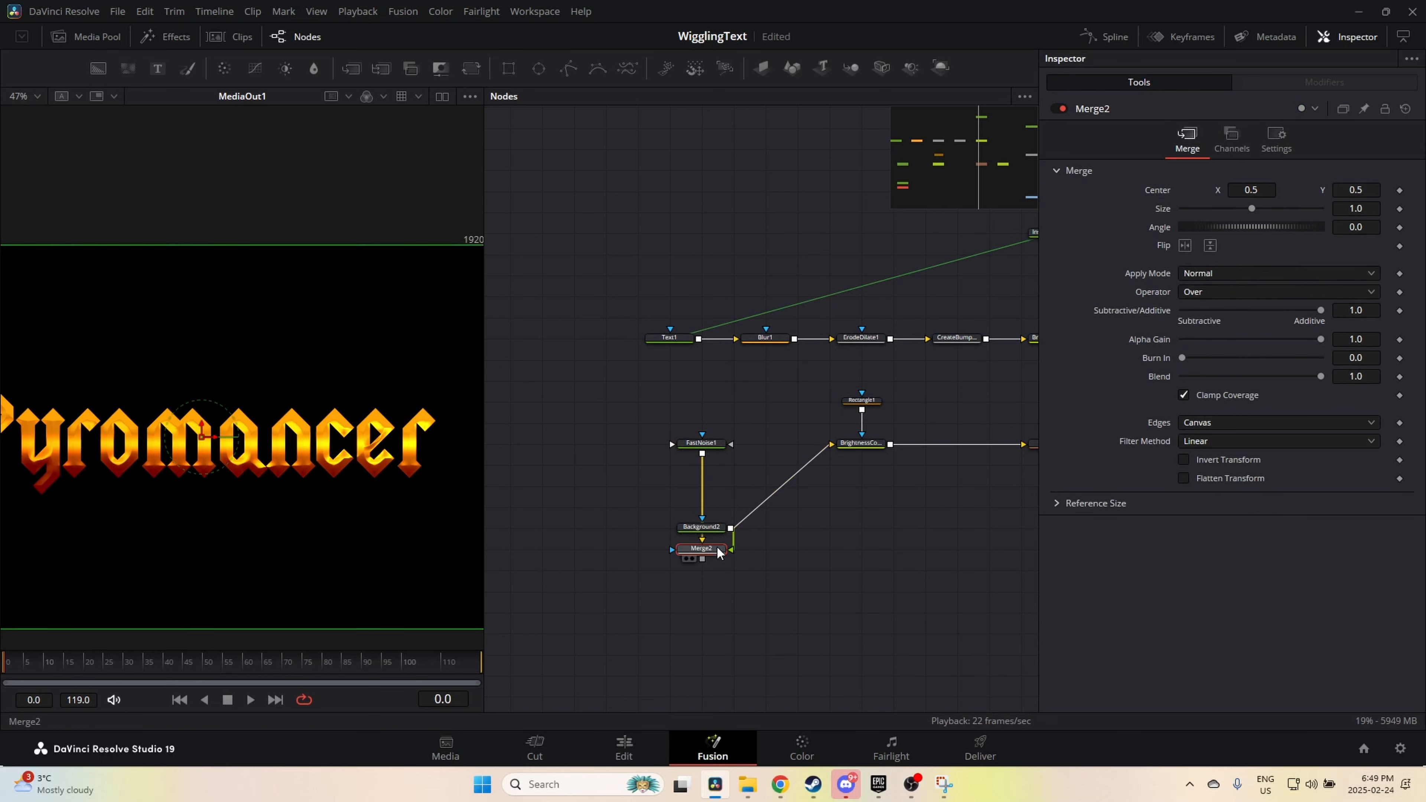
pyautogui.moveTo(702, 549); pyautogui.dragTo(668, 448)
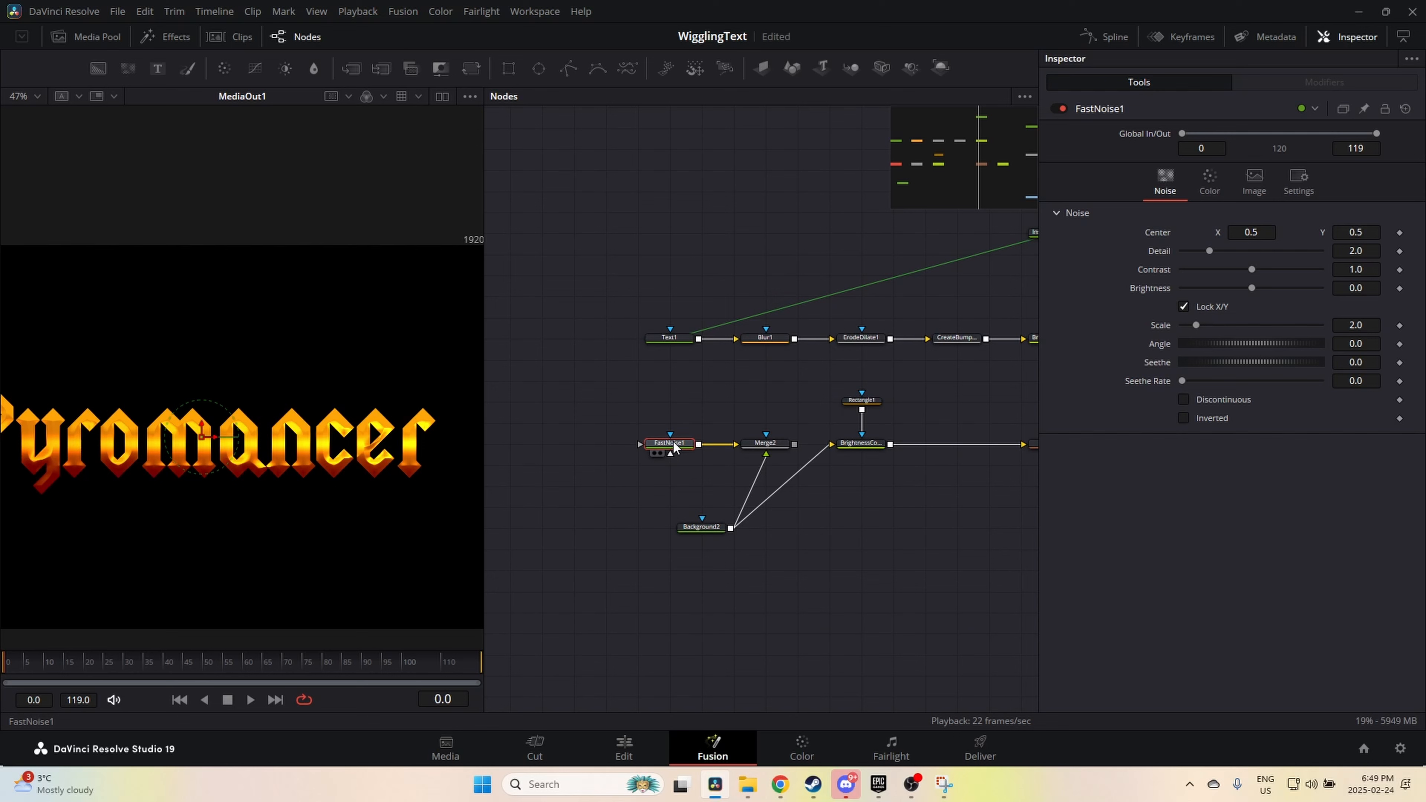
pyautogui.moveTo(794, 445); pyautogui.dragTo(365, 380)
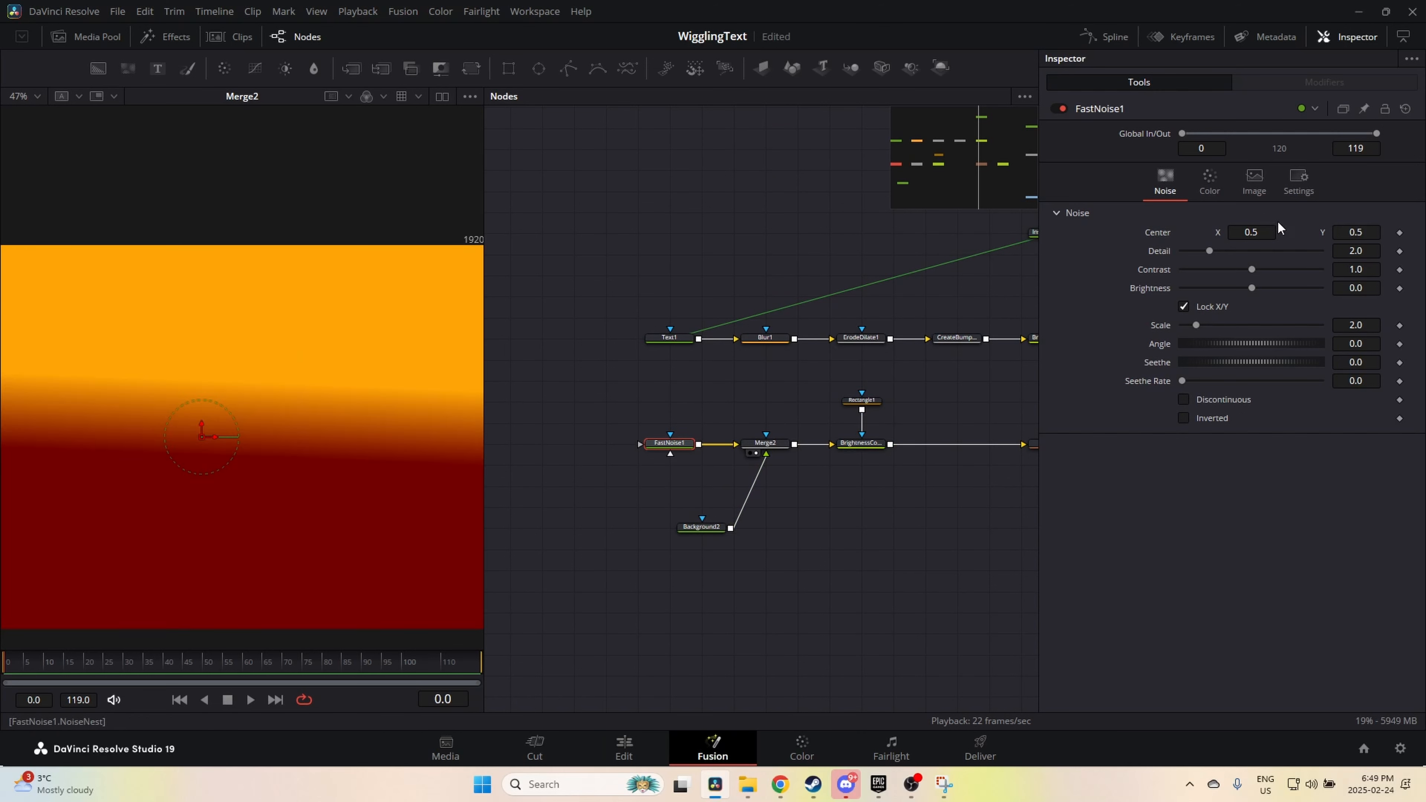
# Step: Show FastNoise1 in the viewer and raise its noise scale to 13.26
pyautogui.moveTo(1210, 251)
pyautogui.mouseDown()
pyautogui.moveTo(1263, 251)
pyautogui.moveTo(1212, 251)
pyautogui.mouseUp()
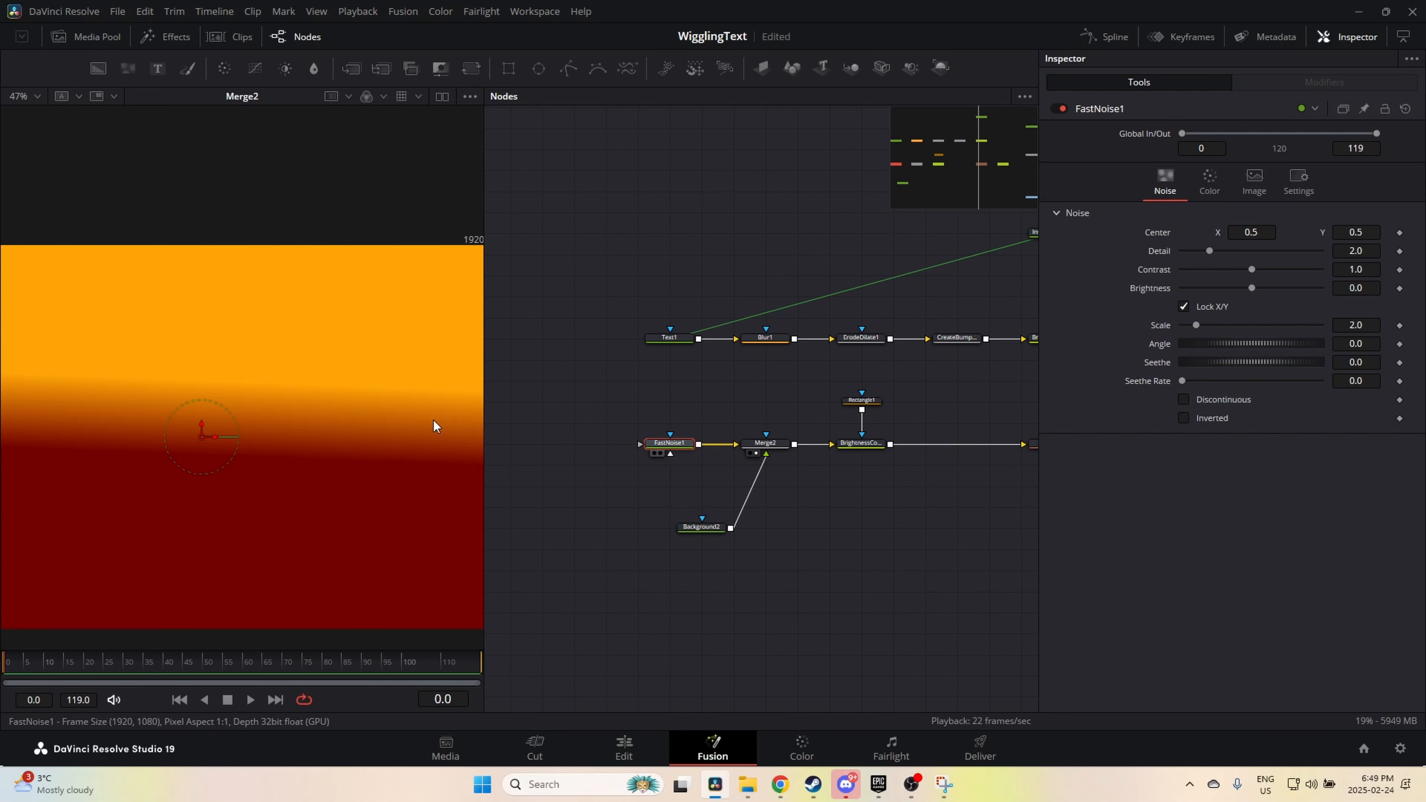
pyautogui.press('1')
pyautogui.moveTo(1196, 325); pyautogui.dragTo(1275, 319)
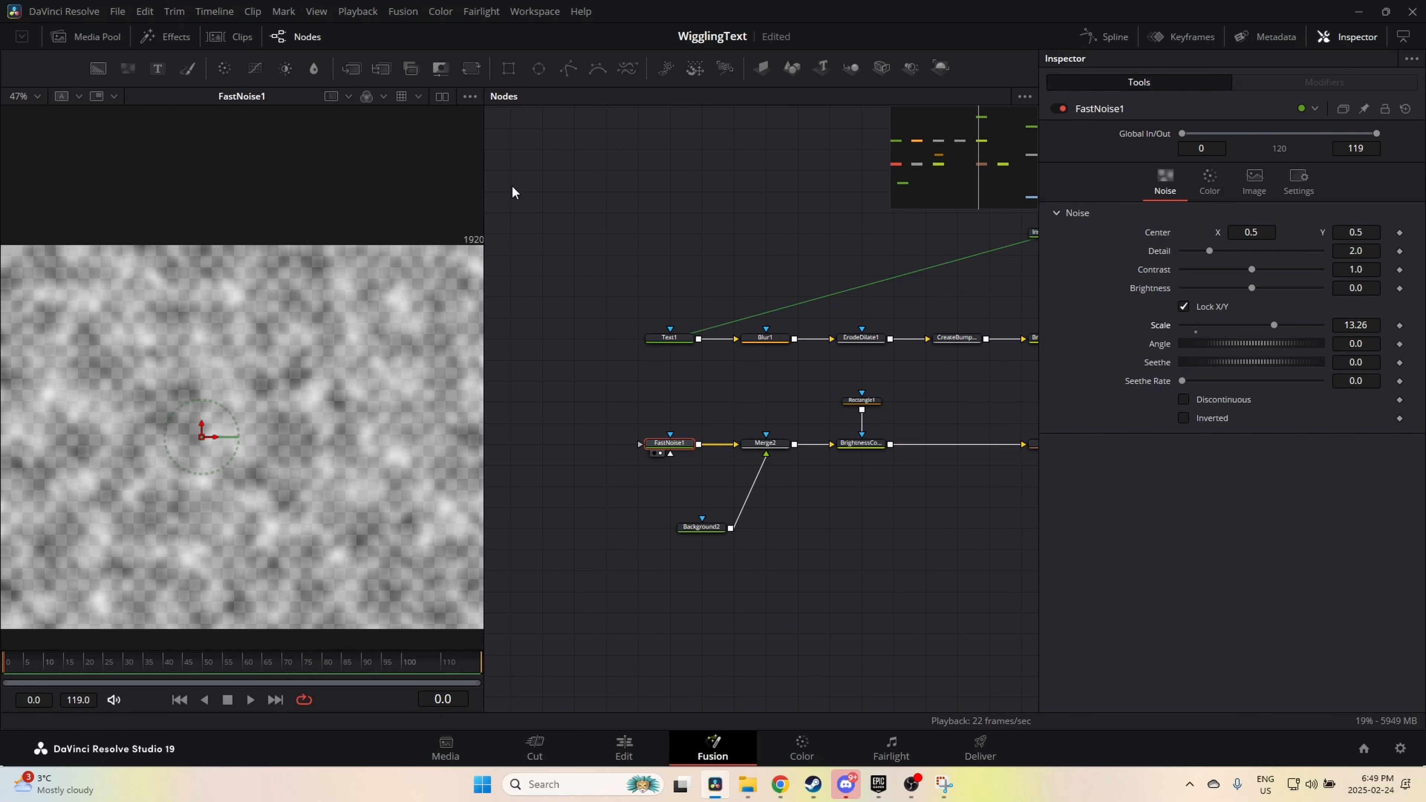
# Step: Split the display into two viewers, load MediaOut1 into the empty one, and frame the title and the noise
pyautogui.click(441, 98)
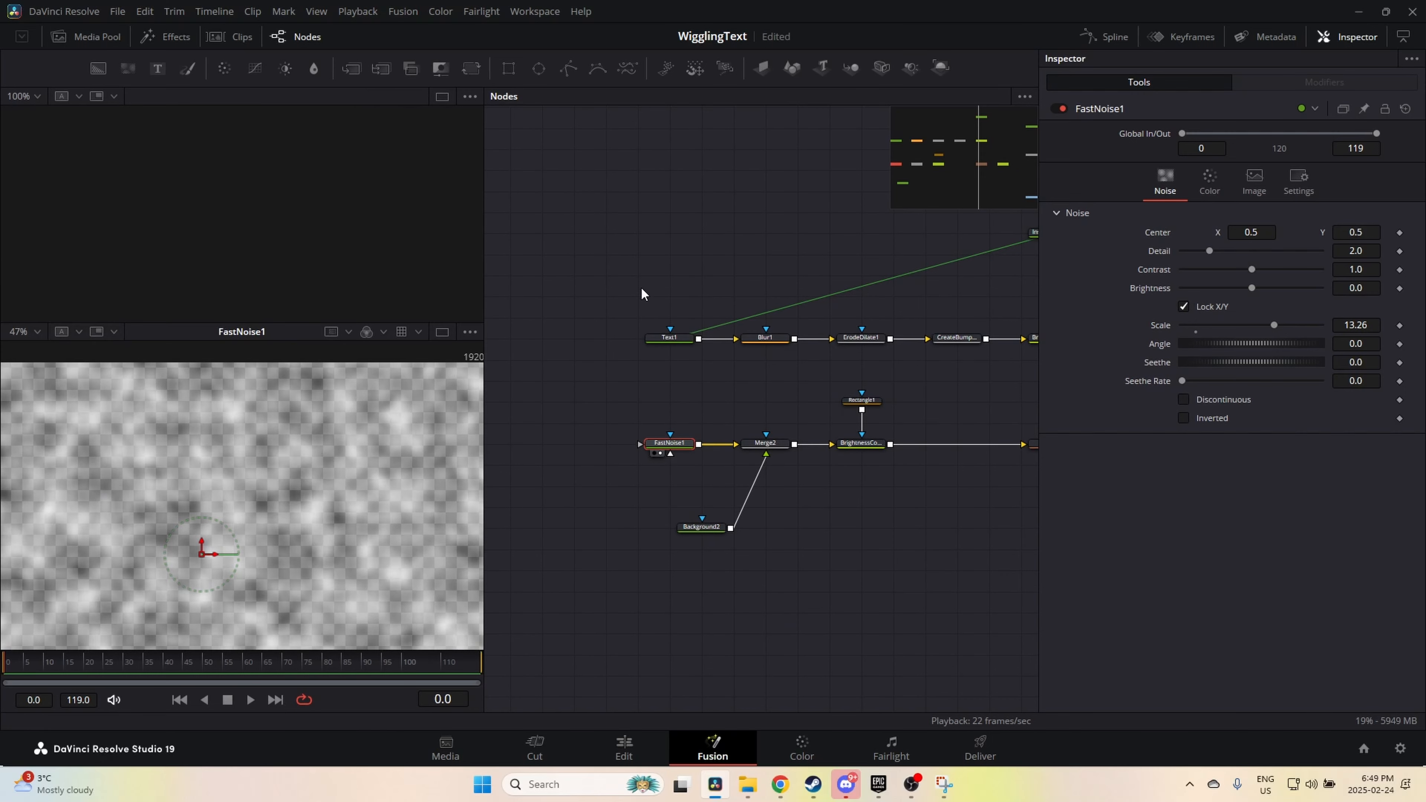
pyautogui.moveTo(872, 417); pyautogui.dragTo(697, 201)
pyautogui.moveTo(759, 330); pyautogui.dragTo(580, 341)
pyautogui.click(910, 395)
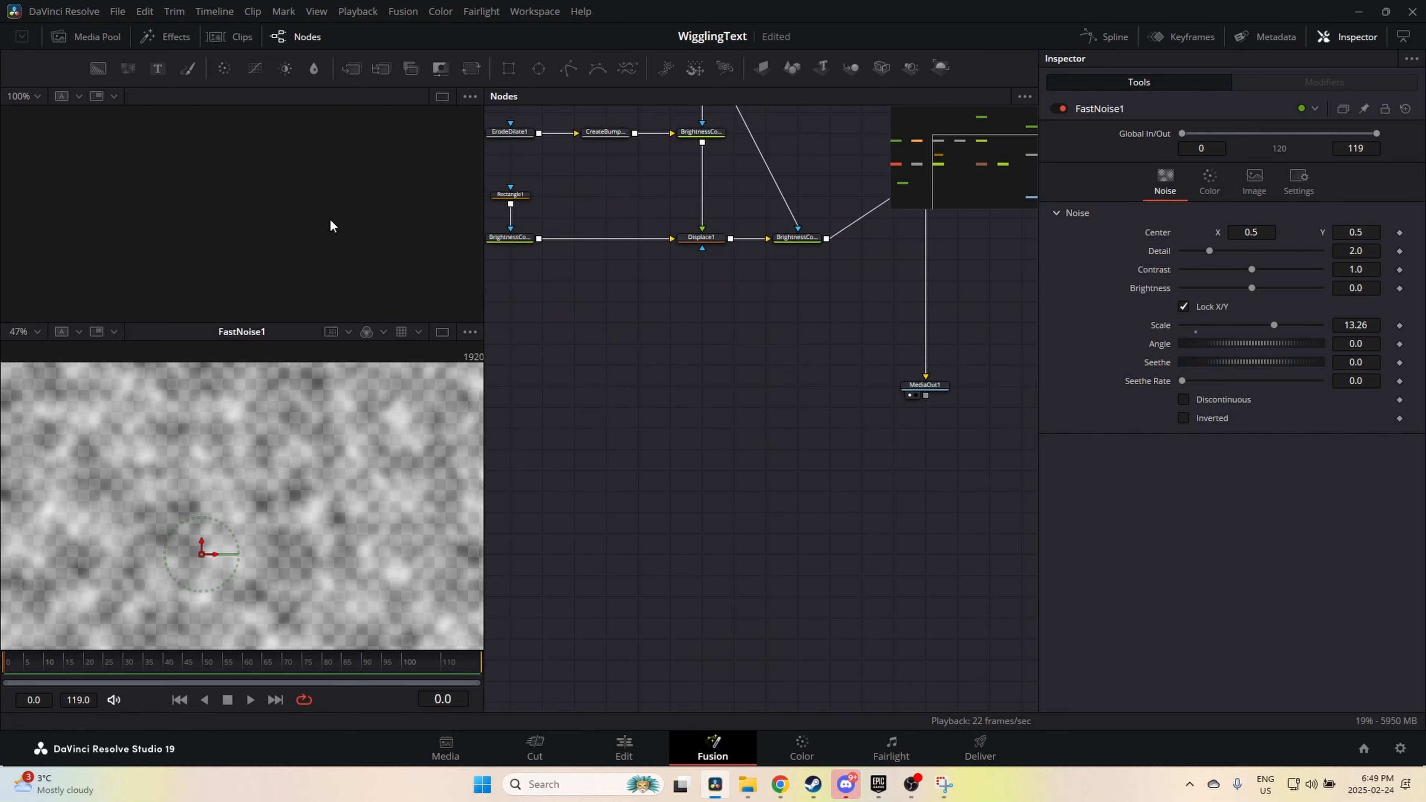
pyautogui.scroll(3, 225, 201)
pyautogui.moveTo(220, 411); pyautogui.dragTo(428, 384)
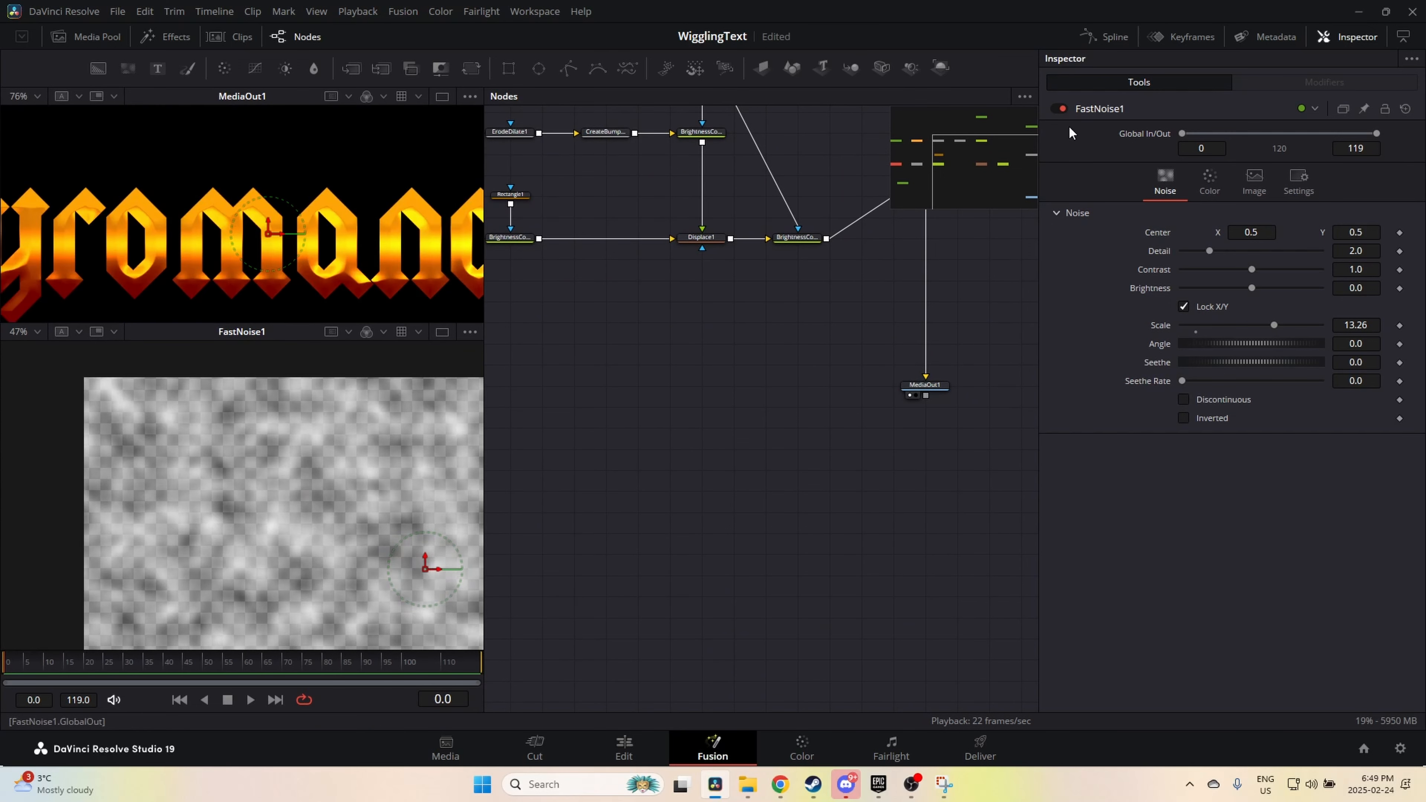
# Step: Toggle FastNoise1 off and on to compare the title, and set its noise scale to 11.76
pyautogui.click(1061, 113)
pyautogui.click(1061, 113)
pyautogui.moveTo(616, 341); pyautogui.dragTo(1019, 468)
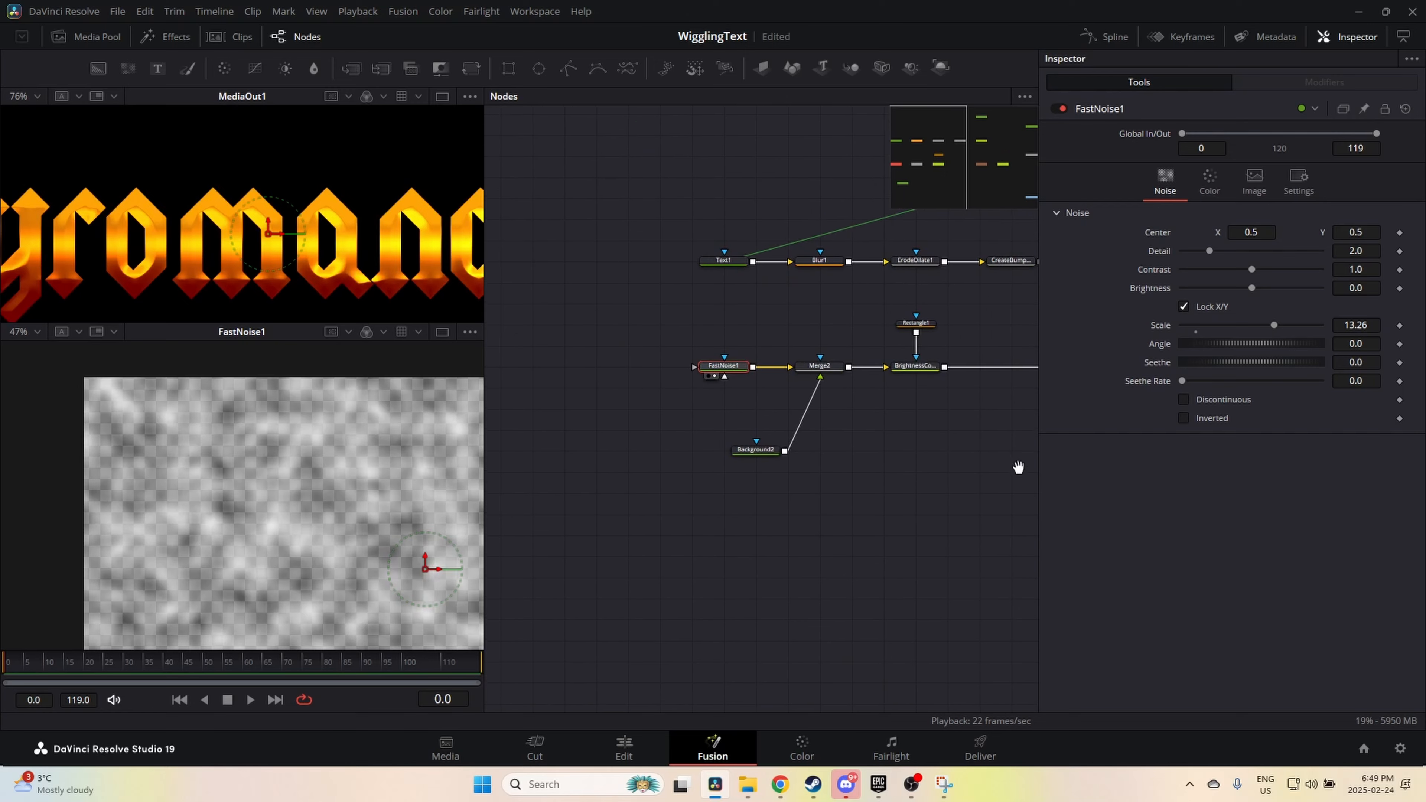
pyautogui.moveTo(836, 418); pyautogui.dragTo(699, 424)
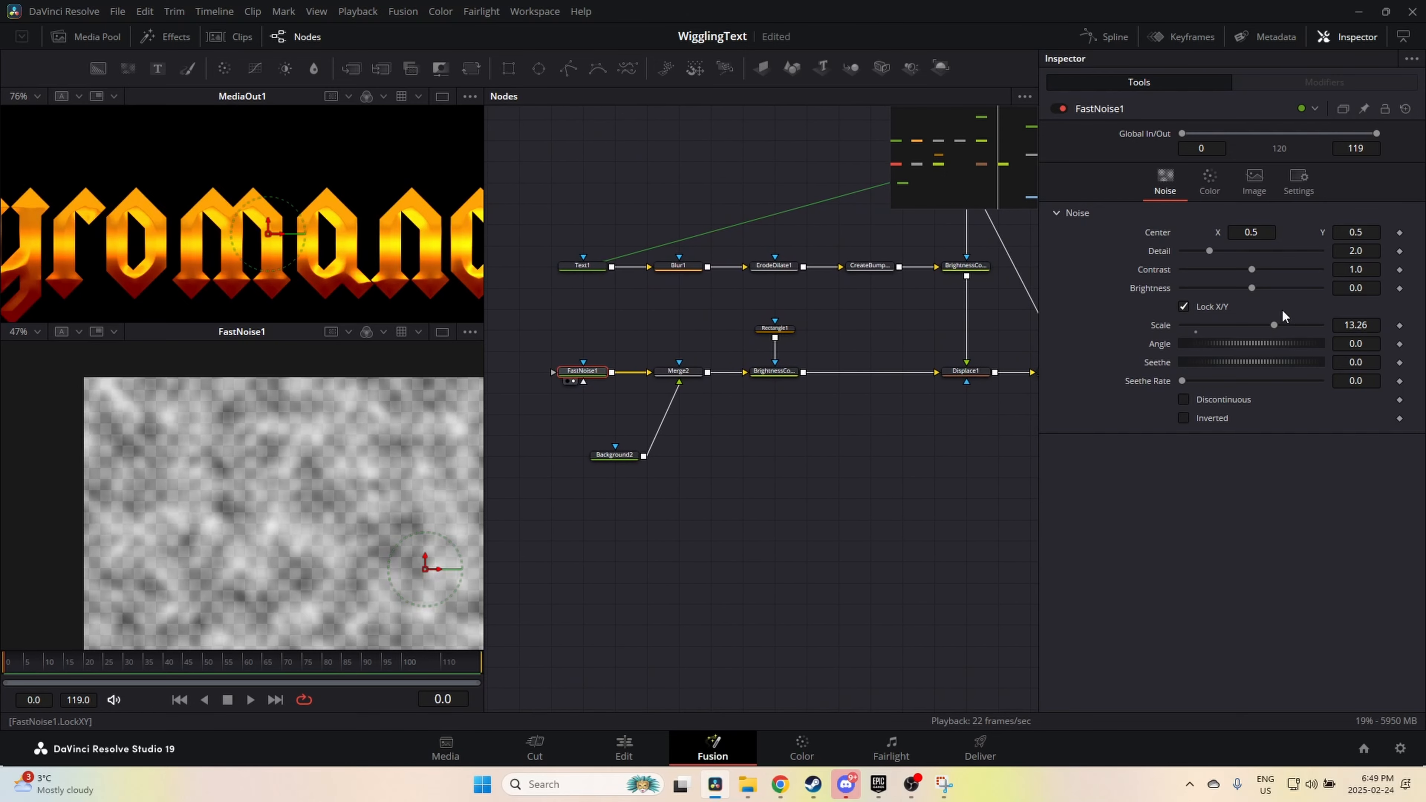
pyautogui.moveTo(1272, 325)
pyautogui.mouseDown()
pyautogui.moveTo(1136, 319)
pyautogui.moveTo(1377, 327)
pyautogui.moveTo(1264, 326)
pyautogui.mouseUp()
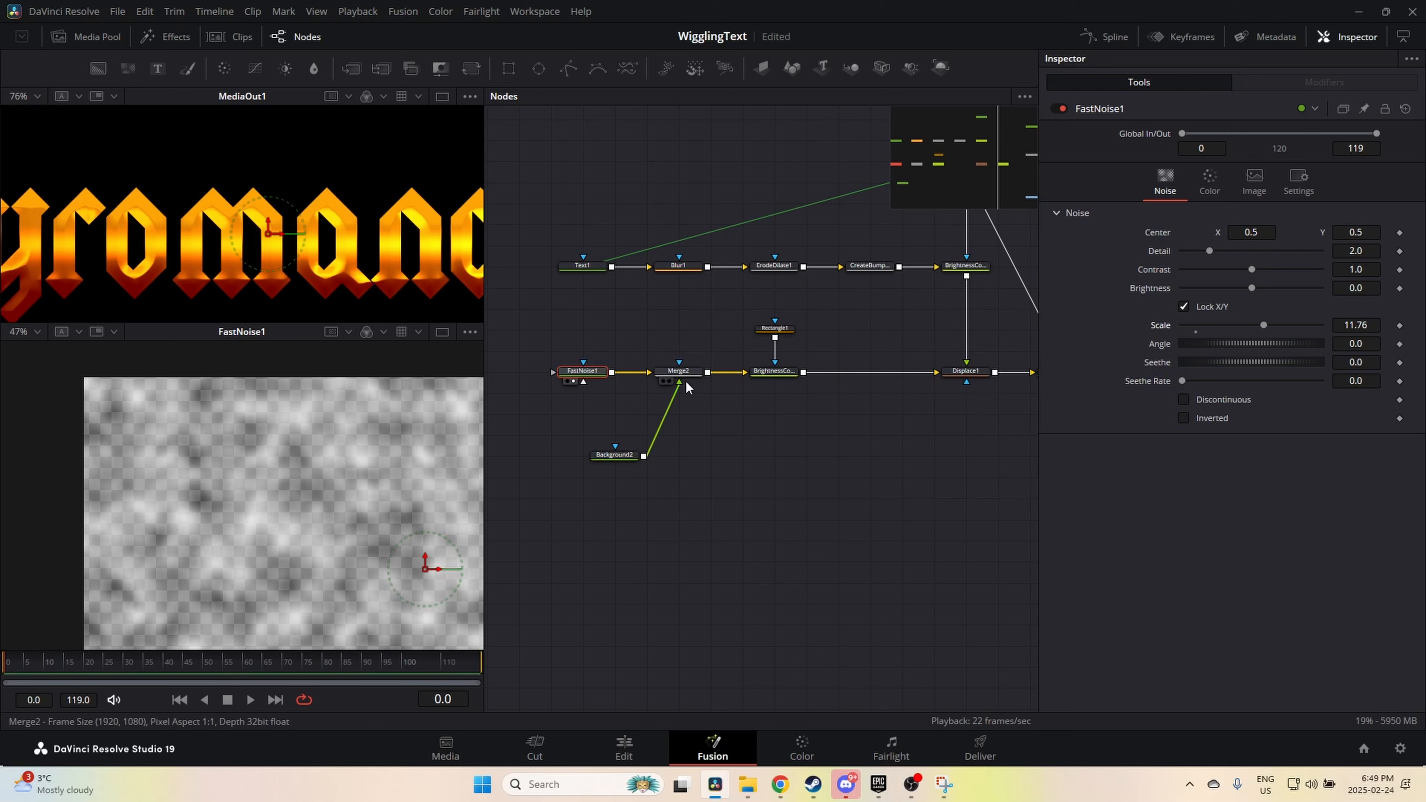
# Step: Show Merge2 in the lower viewer, look through its apply modes, and change its operator to XOr
pyautogui.press('2')
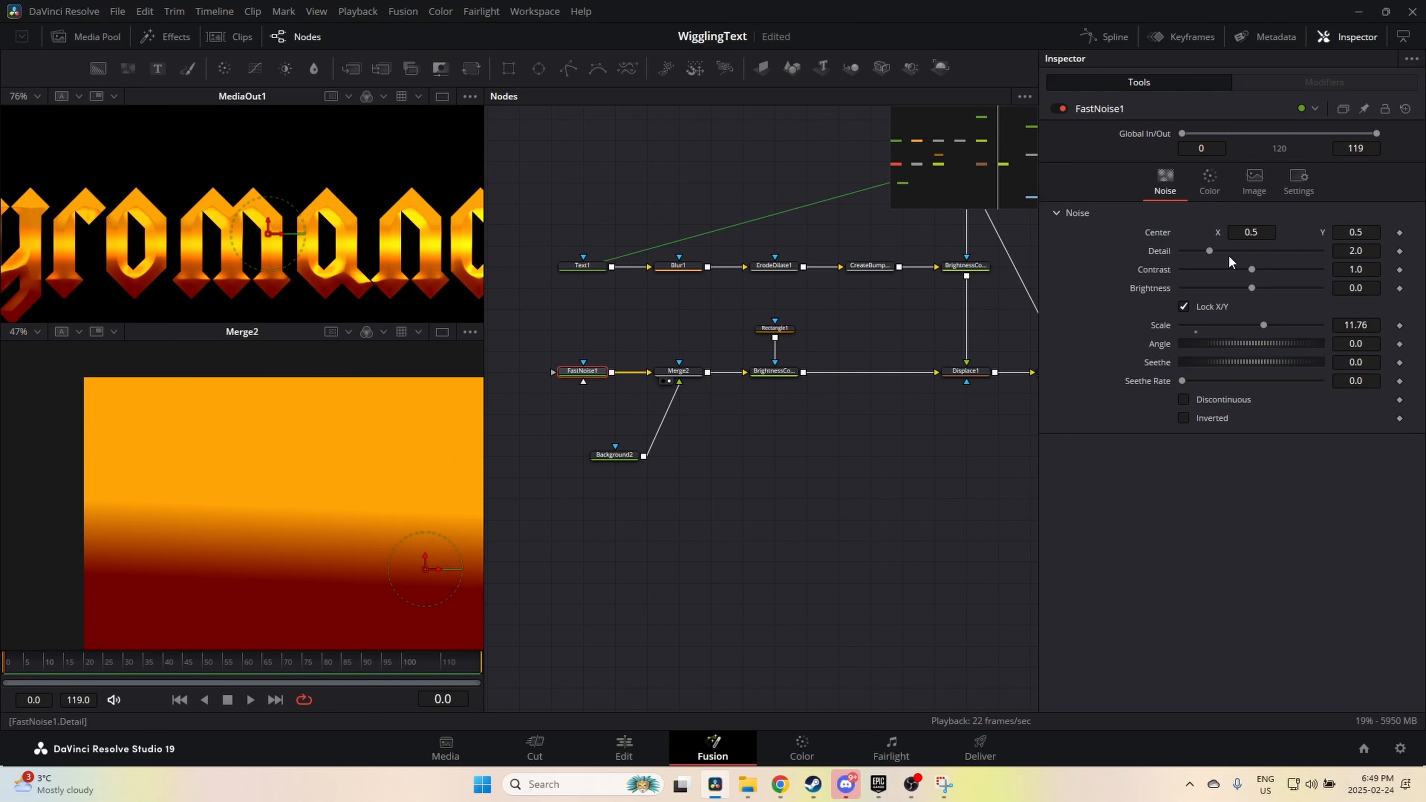
pyautogui.click(688, 372)
pyautogui.click(1215, 272)
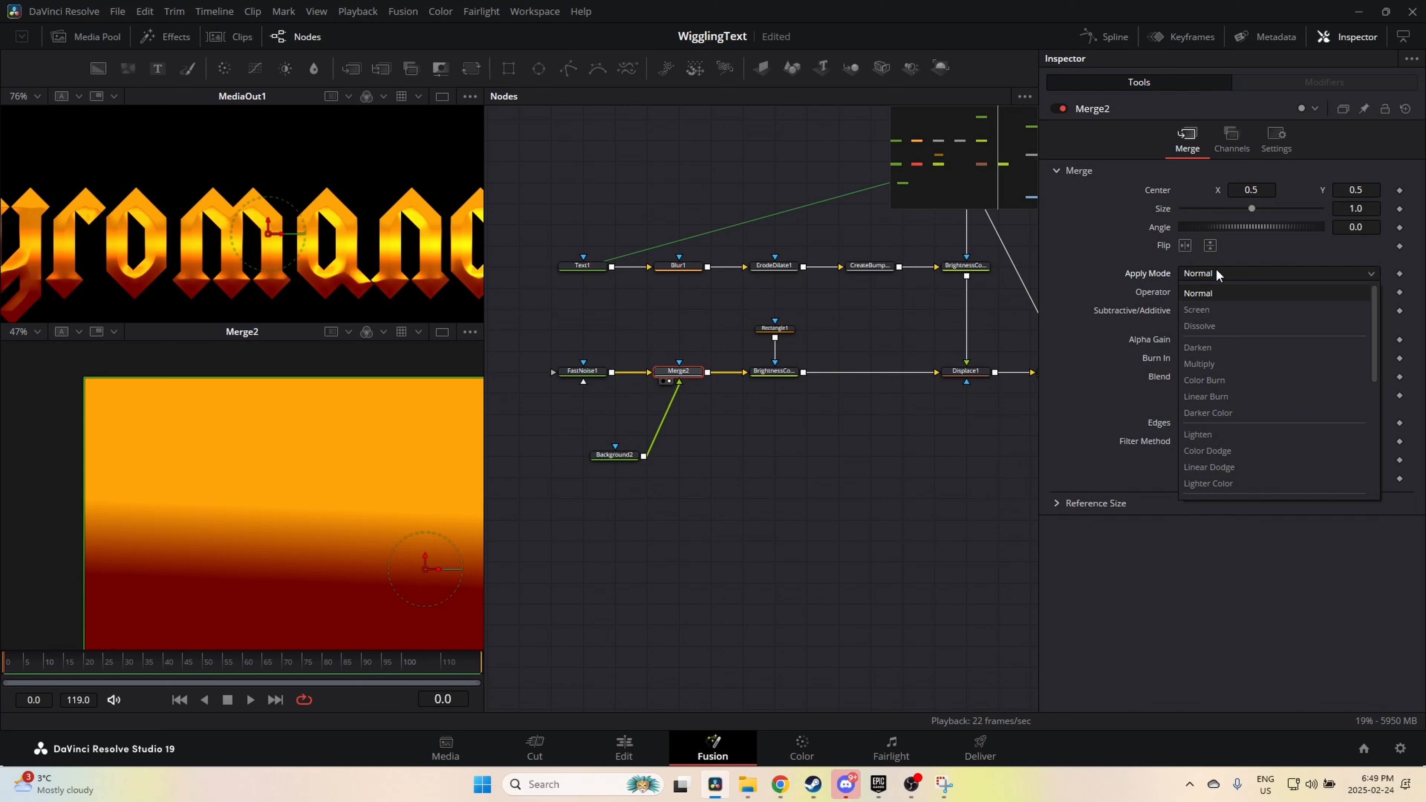
pyautogui.click(1216, 274)
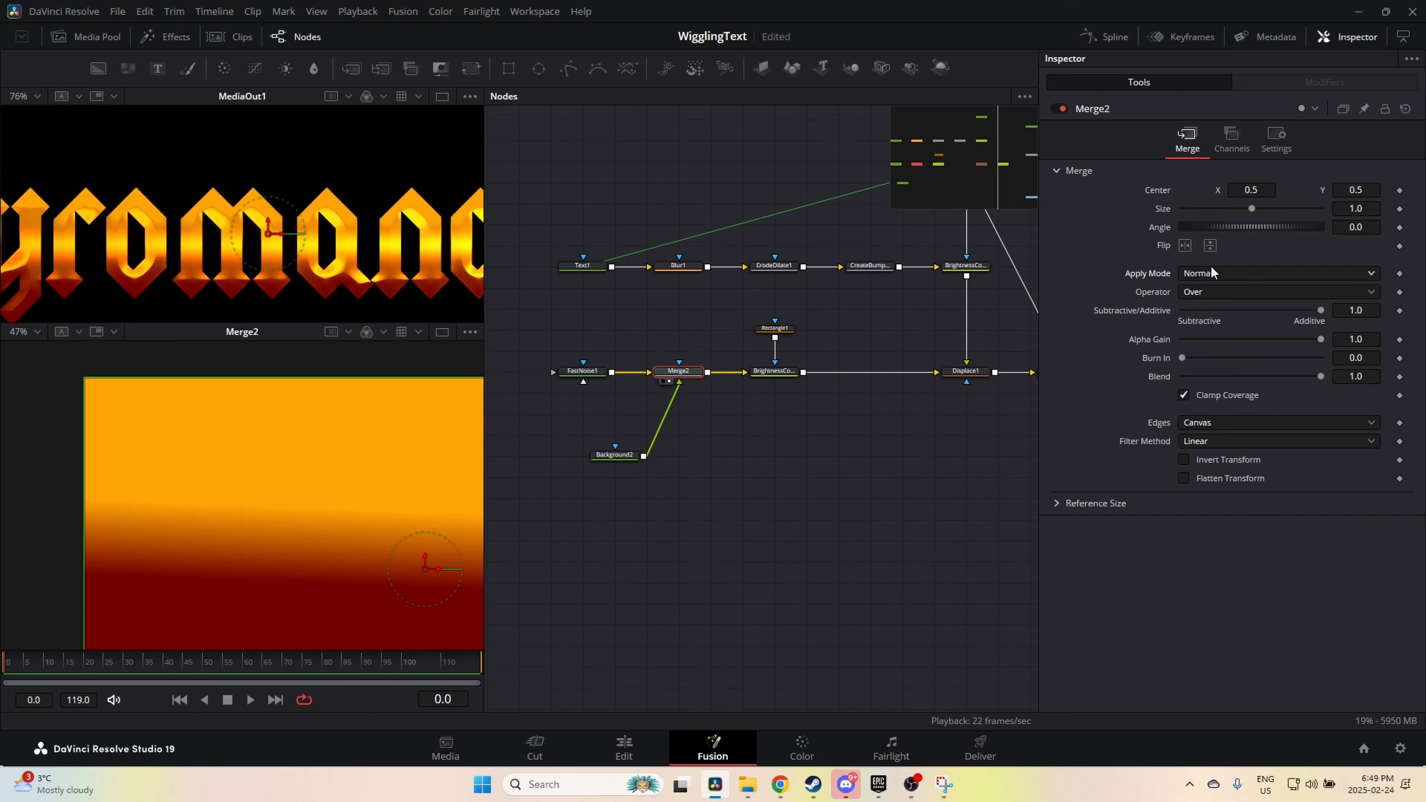
pyautogui.click(1206, 293)
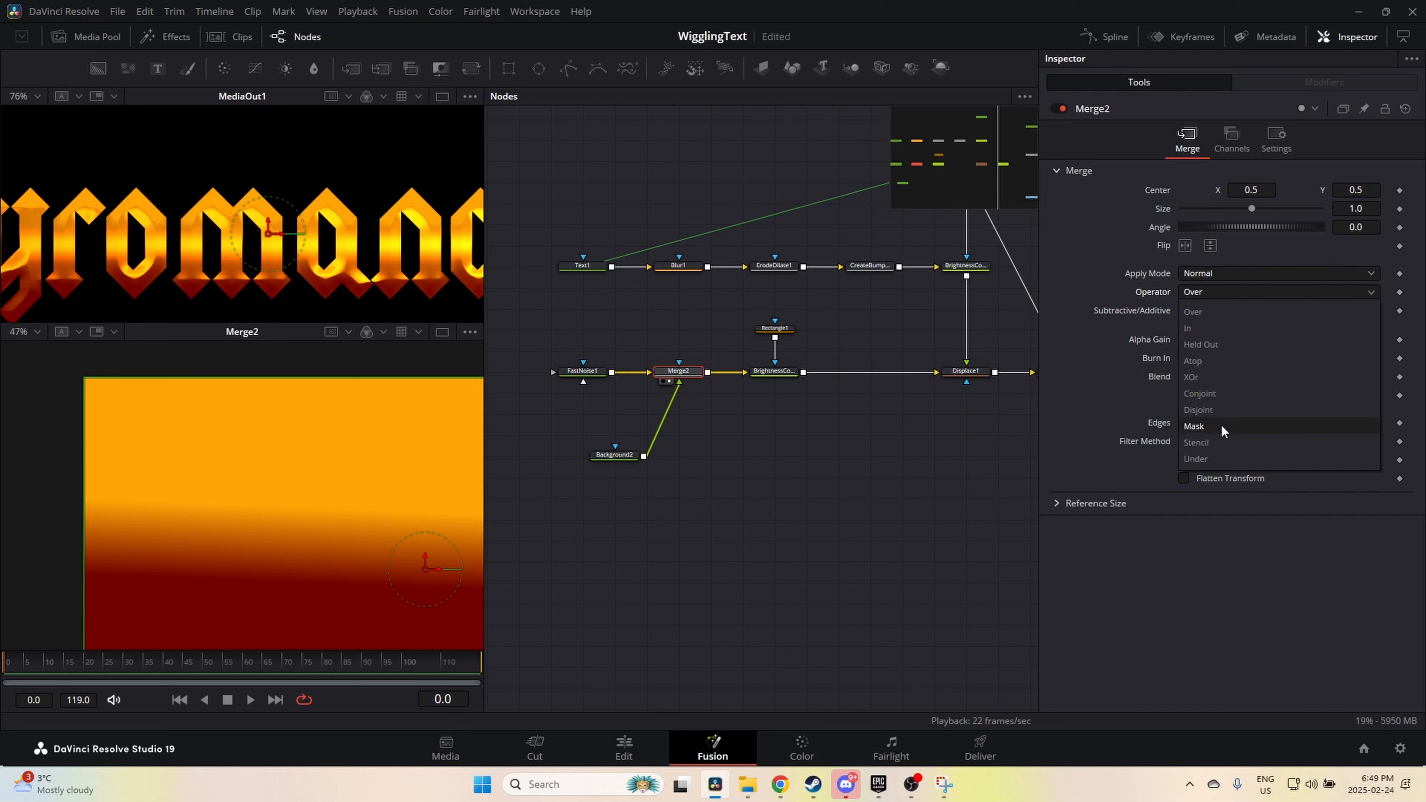
pyautogui.click(1209, 376)
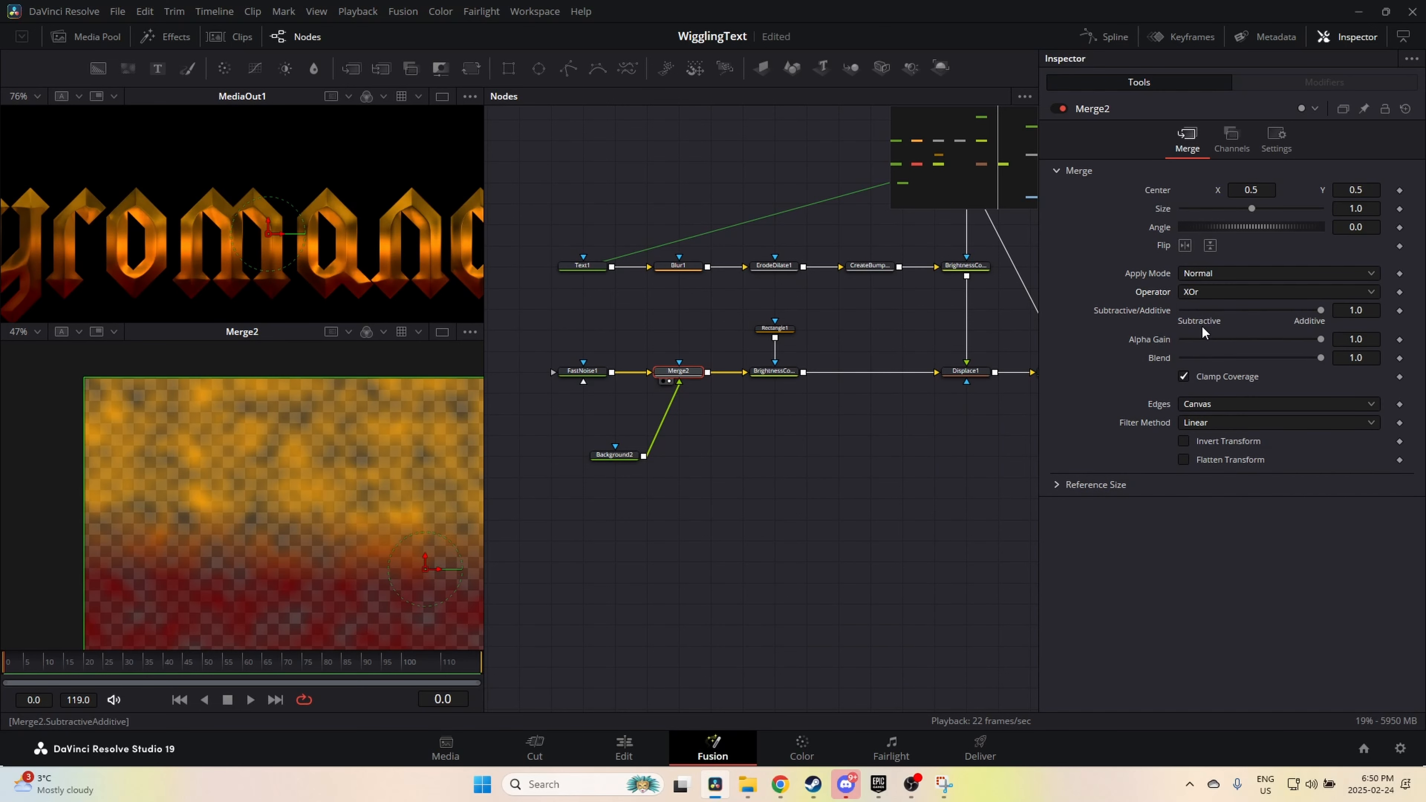
# Step: Try the Atop, In and Over operators on Merge2 and compare the title
pyautogui.click(1217, 292)
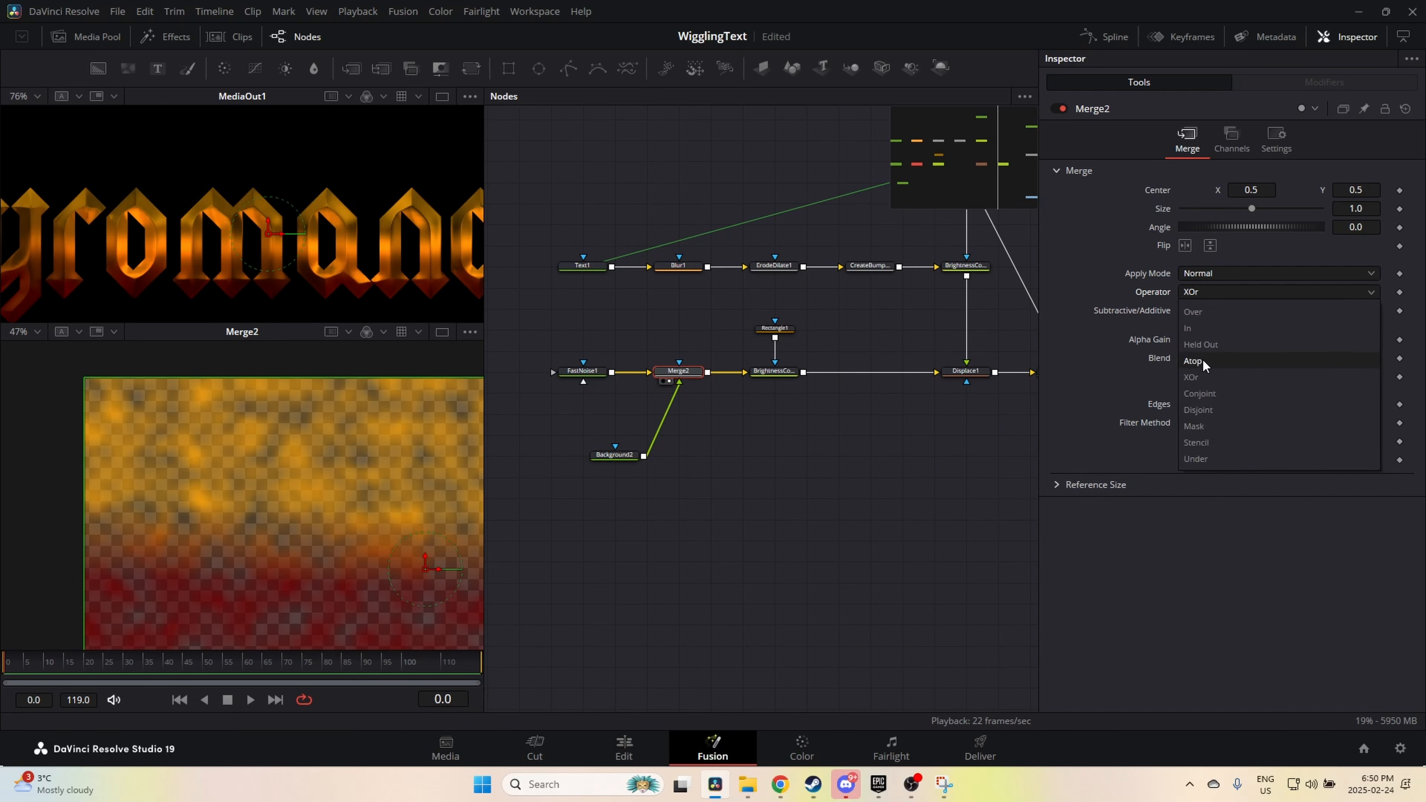
pyautogui.click(1202, 359)
pyautogui.click(1213, 292)
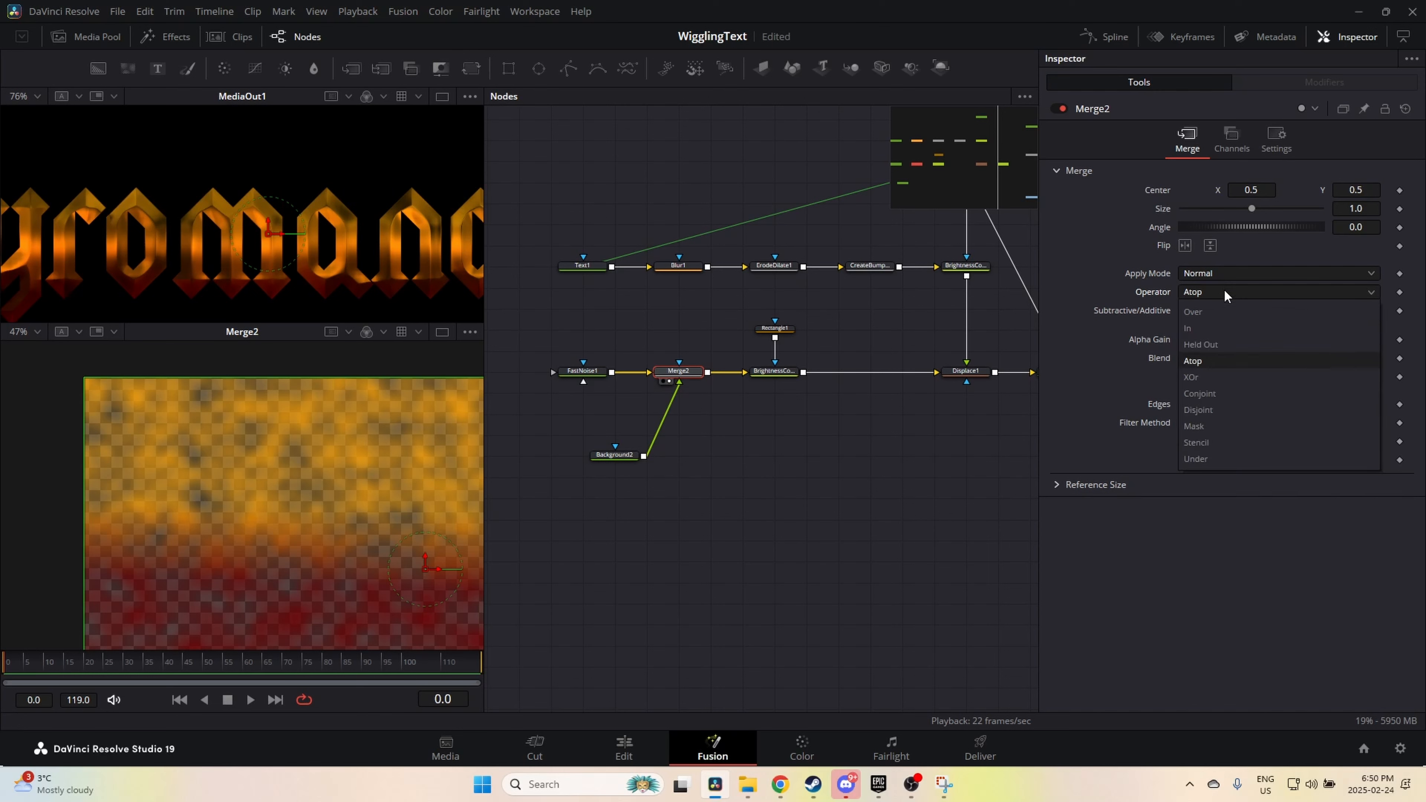
pyautogui.click(1209, 328)
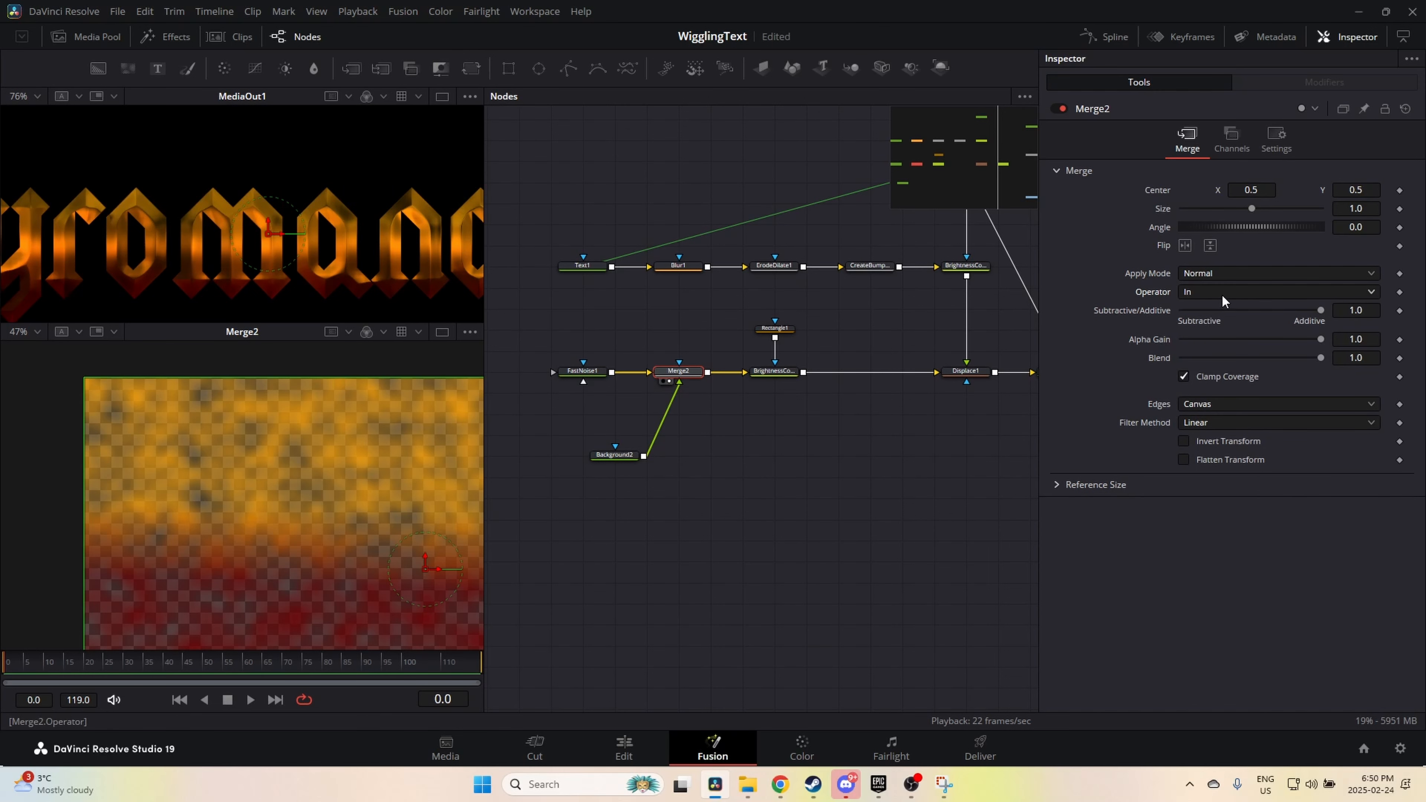
pyautogui.click(1221, 293)
pyautogui.click(1212, 312)
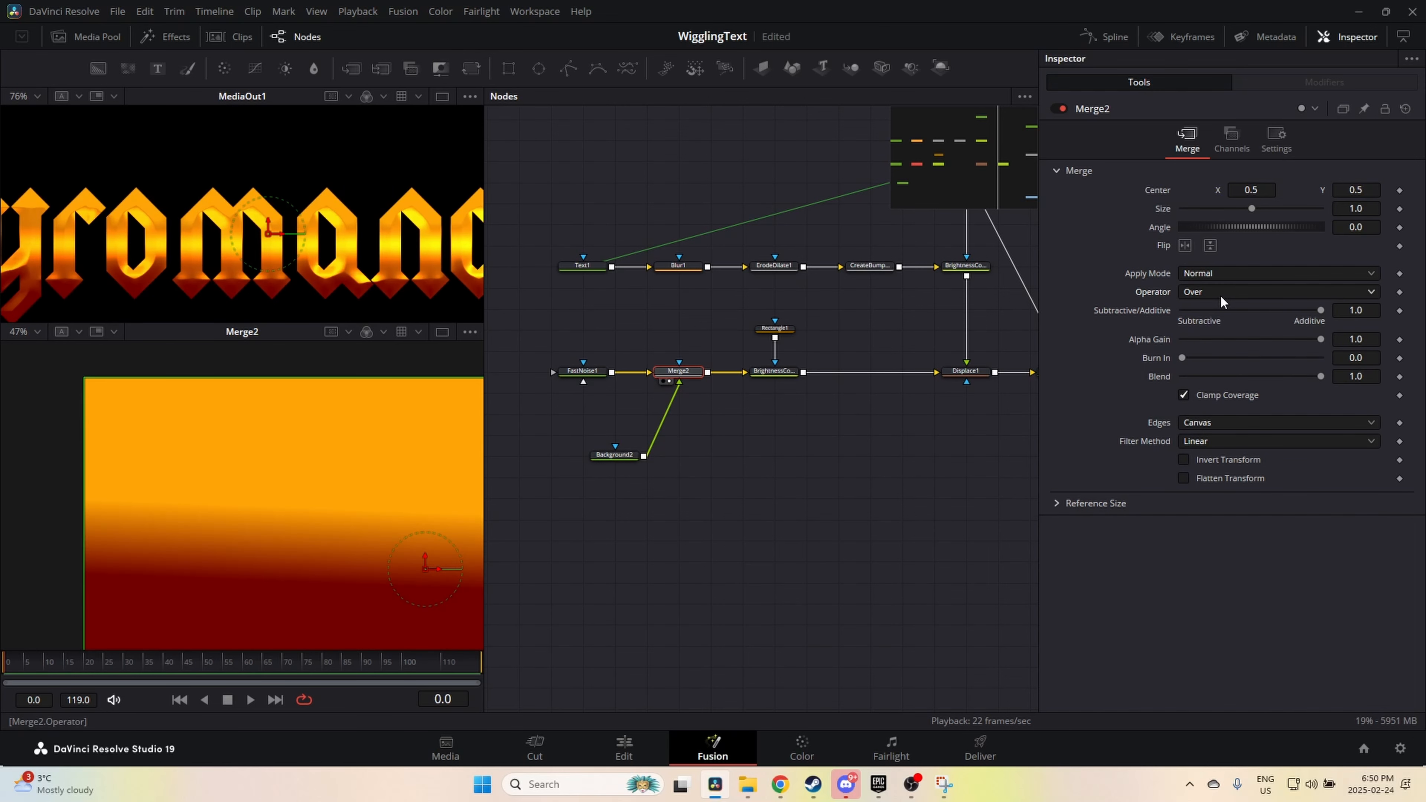
# Step: Undo the last operator change, cycle through the remaining operators, and set Merge2's operator to Held Out
pyautogui.hotkey('ctrl', 'z')
pyautogui.scroll(-4, 1222, 293)
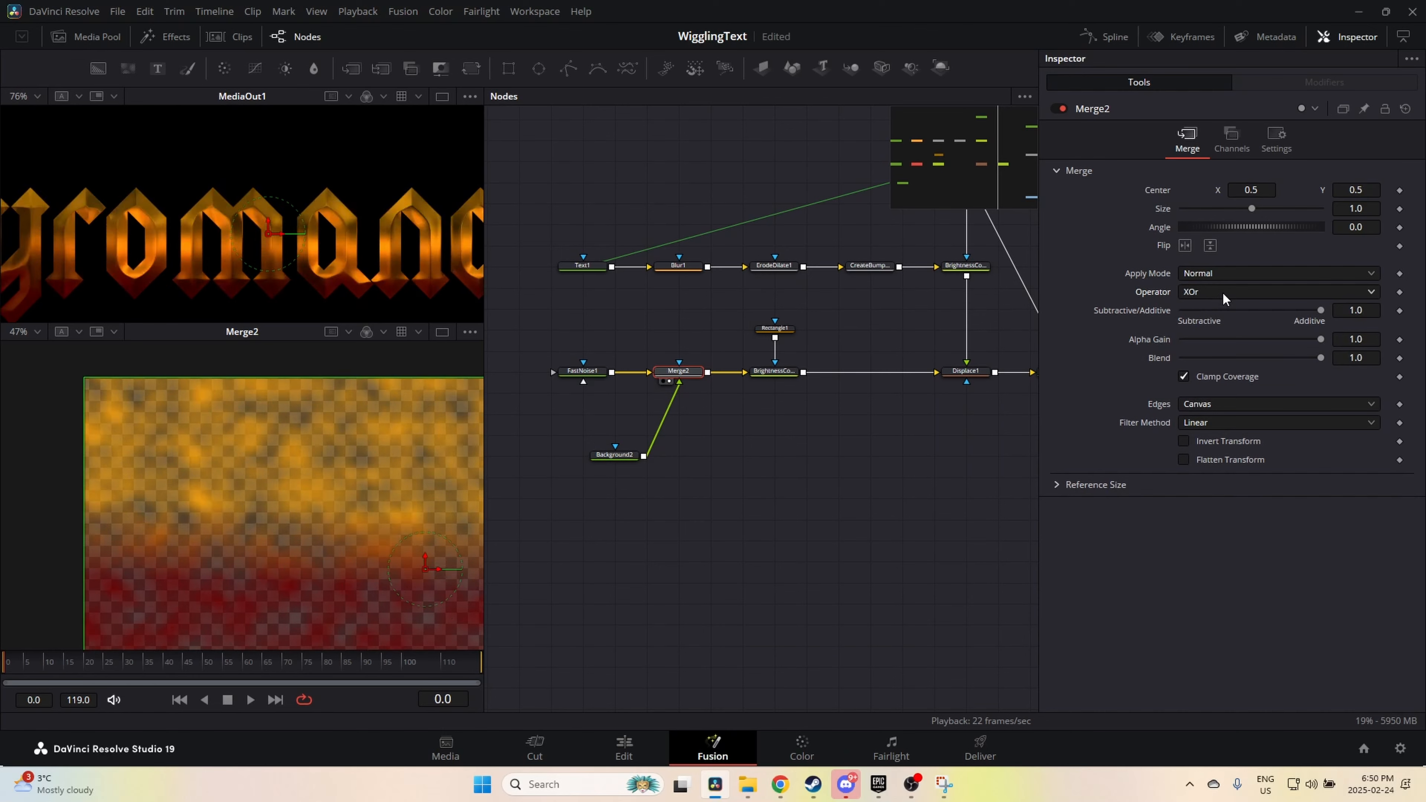
pyautogui.scroll(-3, 1222, 292)
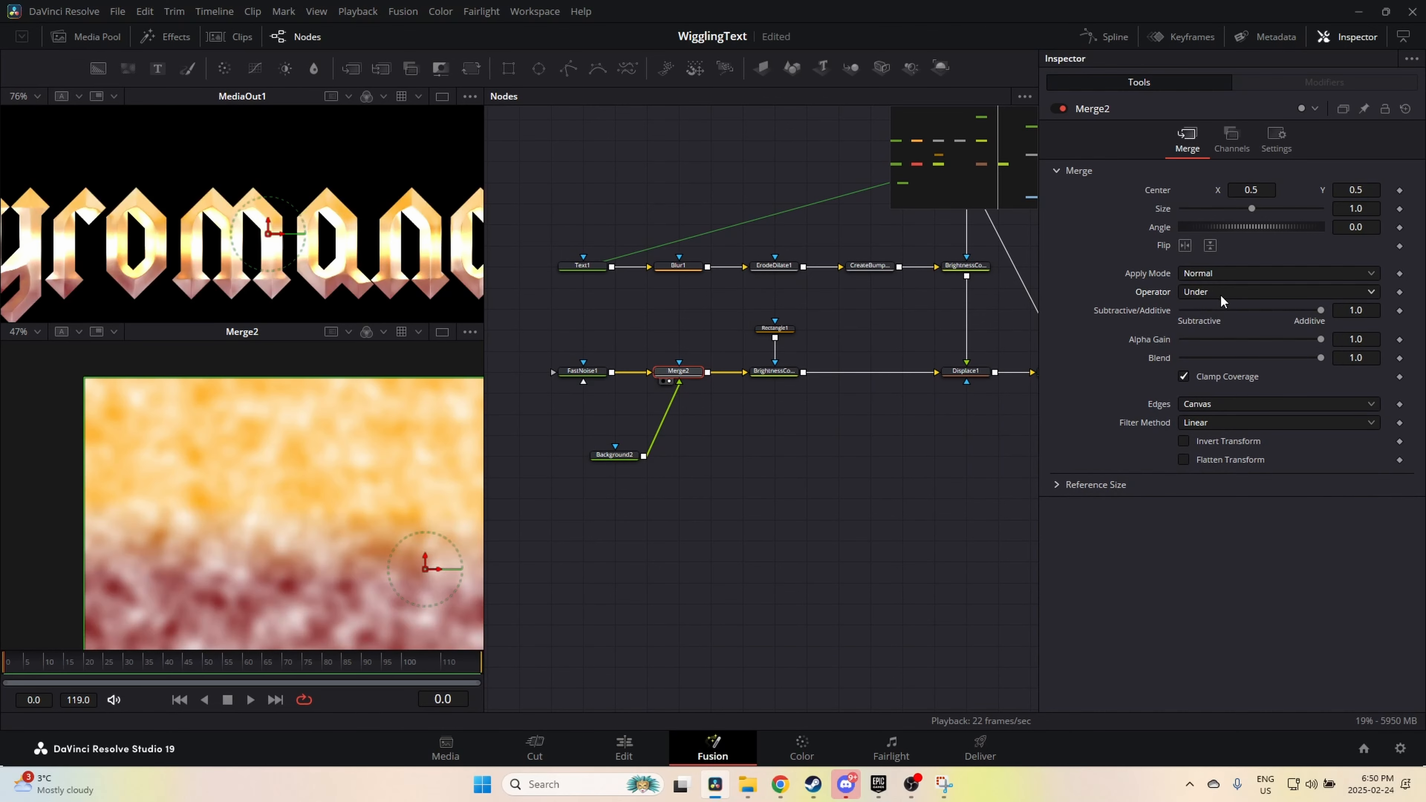
pyautogui.scroll(8, 1220, 295)
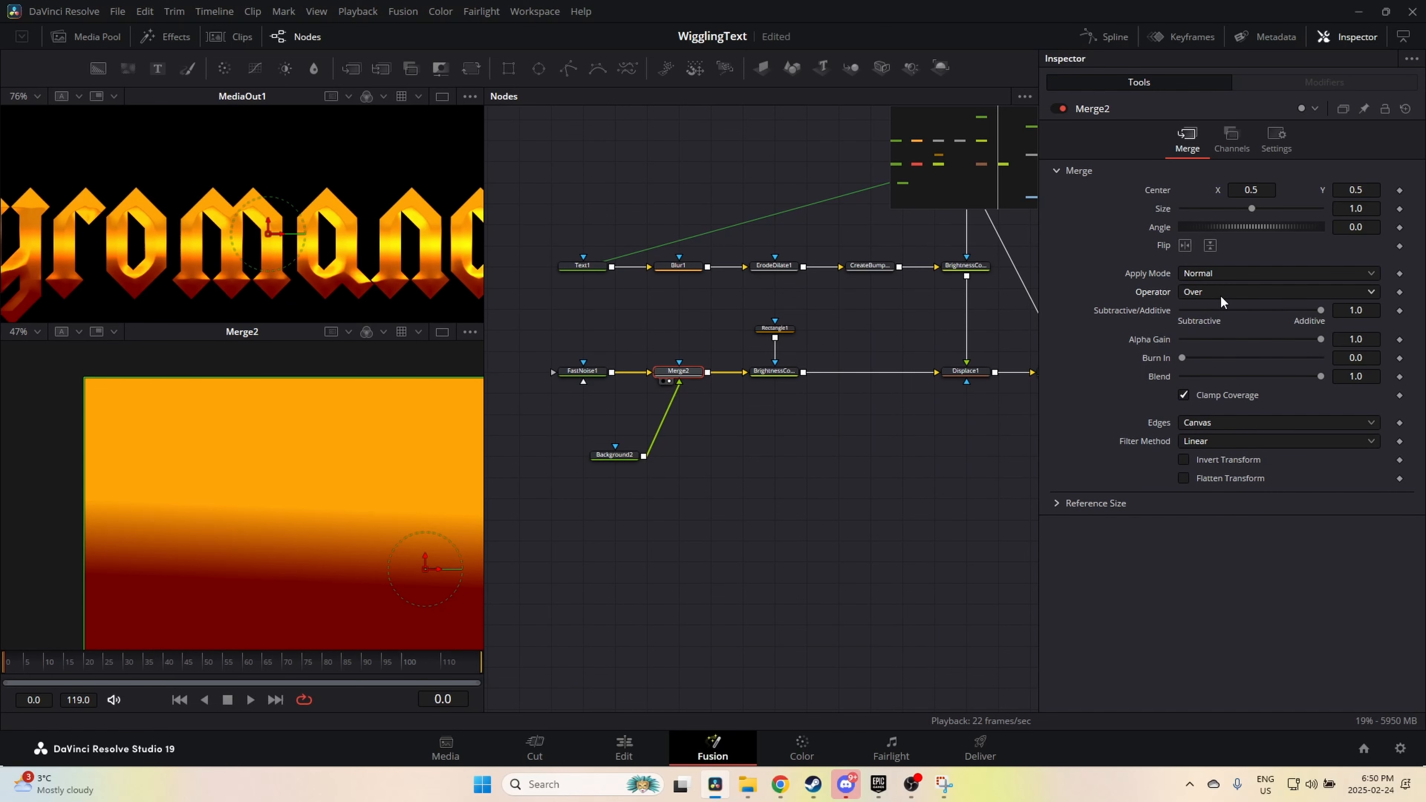
pyautogui.scroll(-1, 1220, 295)
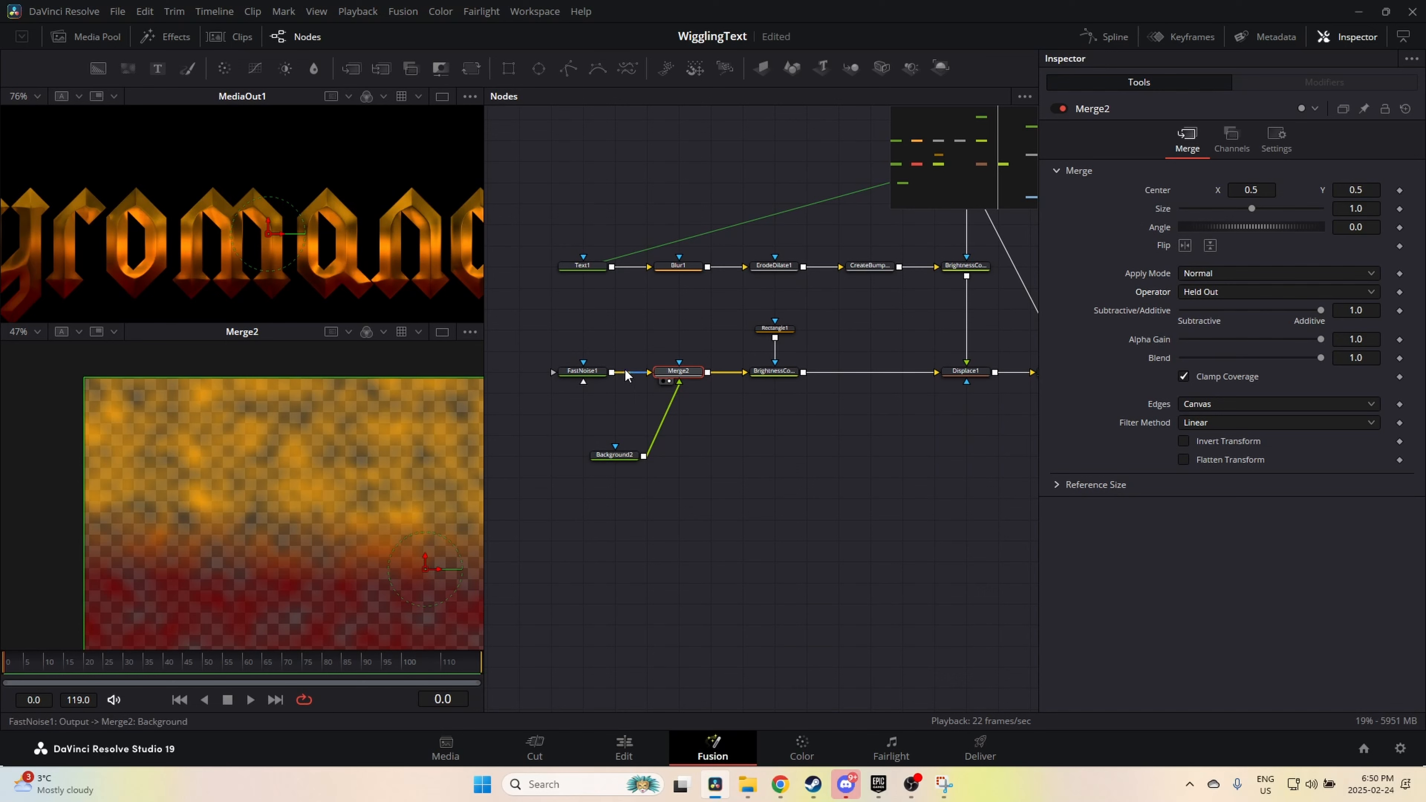
# Step: Set FastNoise1's detail to 2.3, contrast to 1.86 and scale to 5.88, and examine the title's texture
pyautogui.click(595, 371)
pyautogui.moveTo(1263, 325); pyautogui.dragTo(1233, 321)
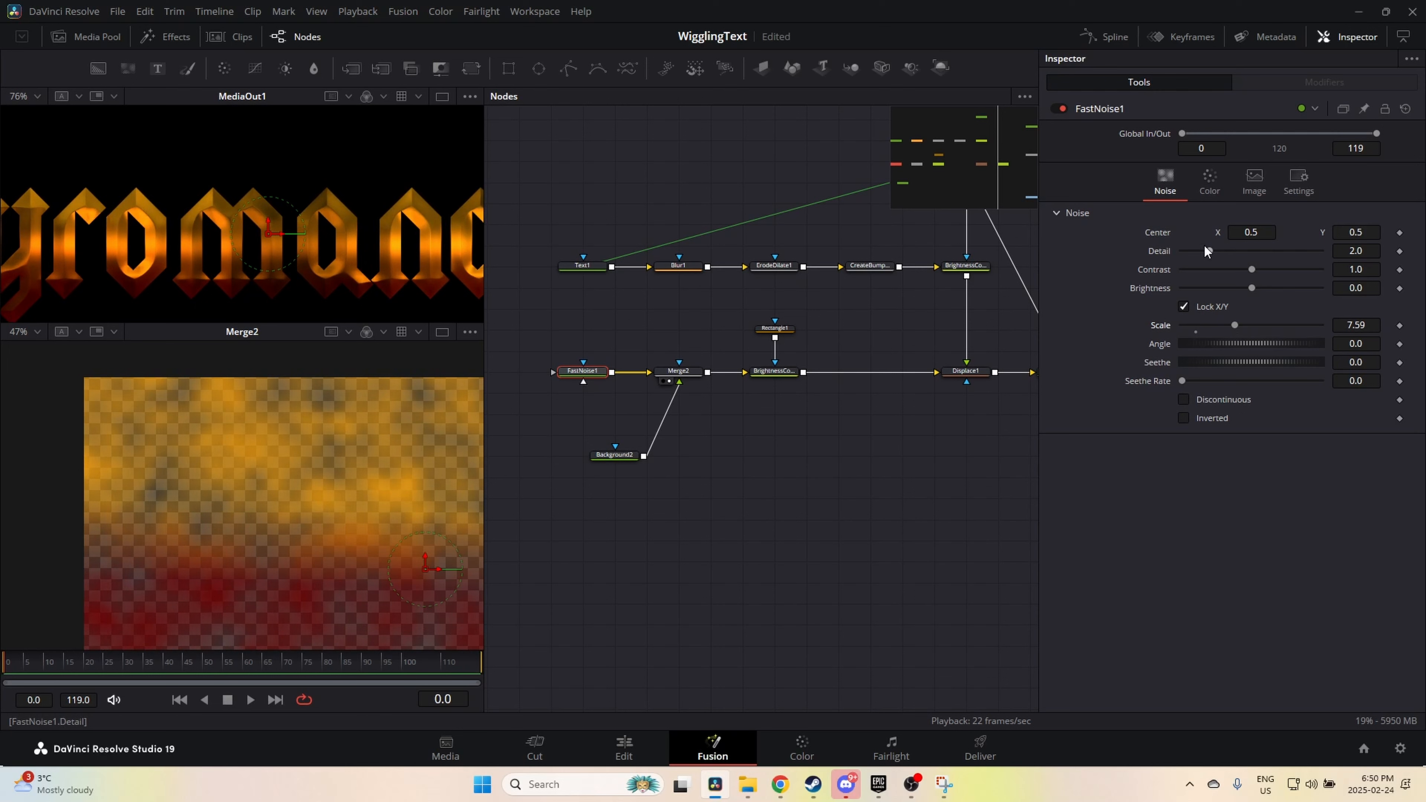
pyautogui.moveTo(1211, 249)
pyautogui.mouseDown()
pyautogui.moveTo(1189, 250)
pyautogui.moveTo(1282, 273)
pyautogui.moveTo(1219, 251)
pyautogui.mouseUp()
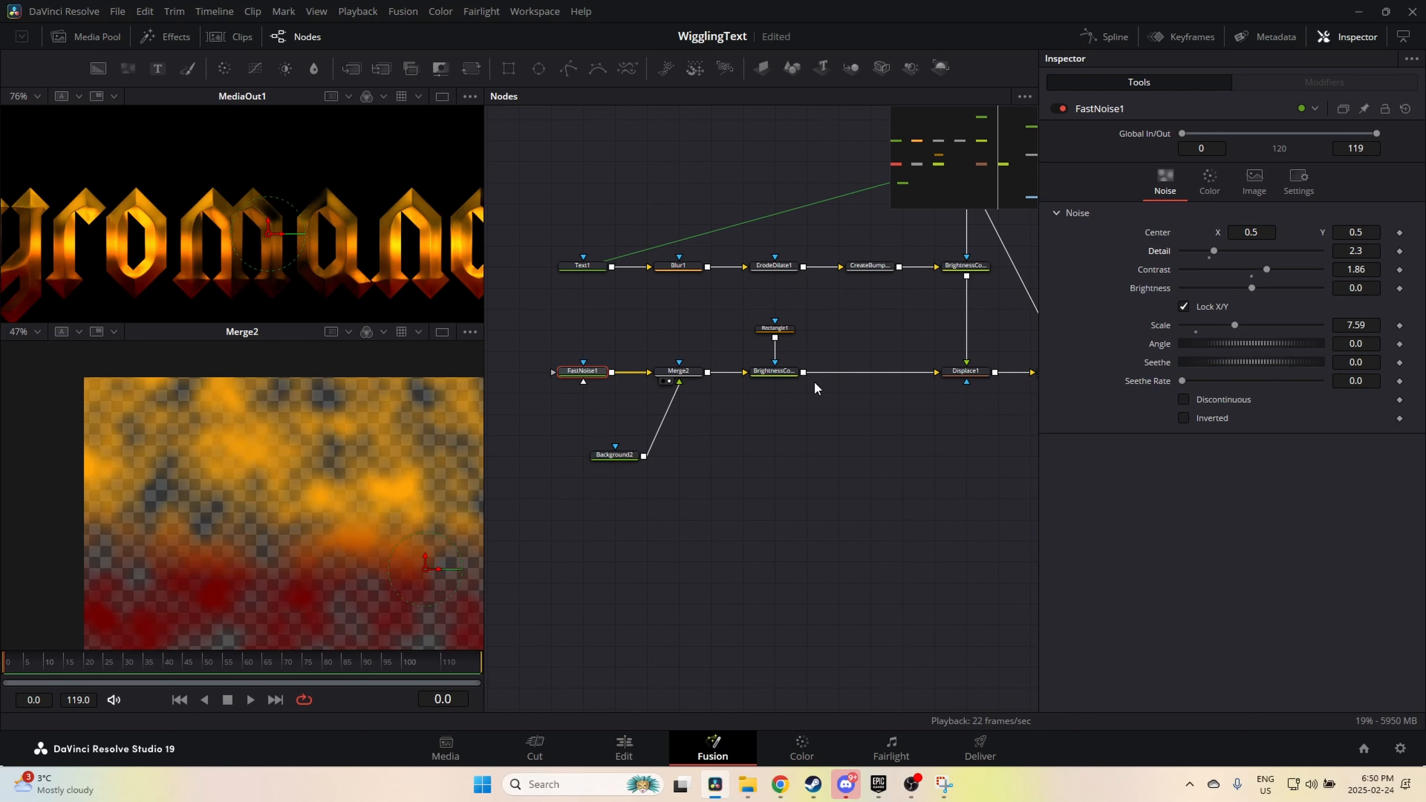
pyautogui.scroll(-2, 358, 266)
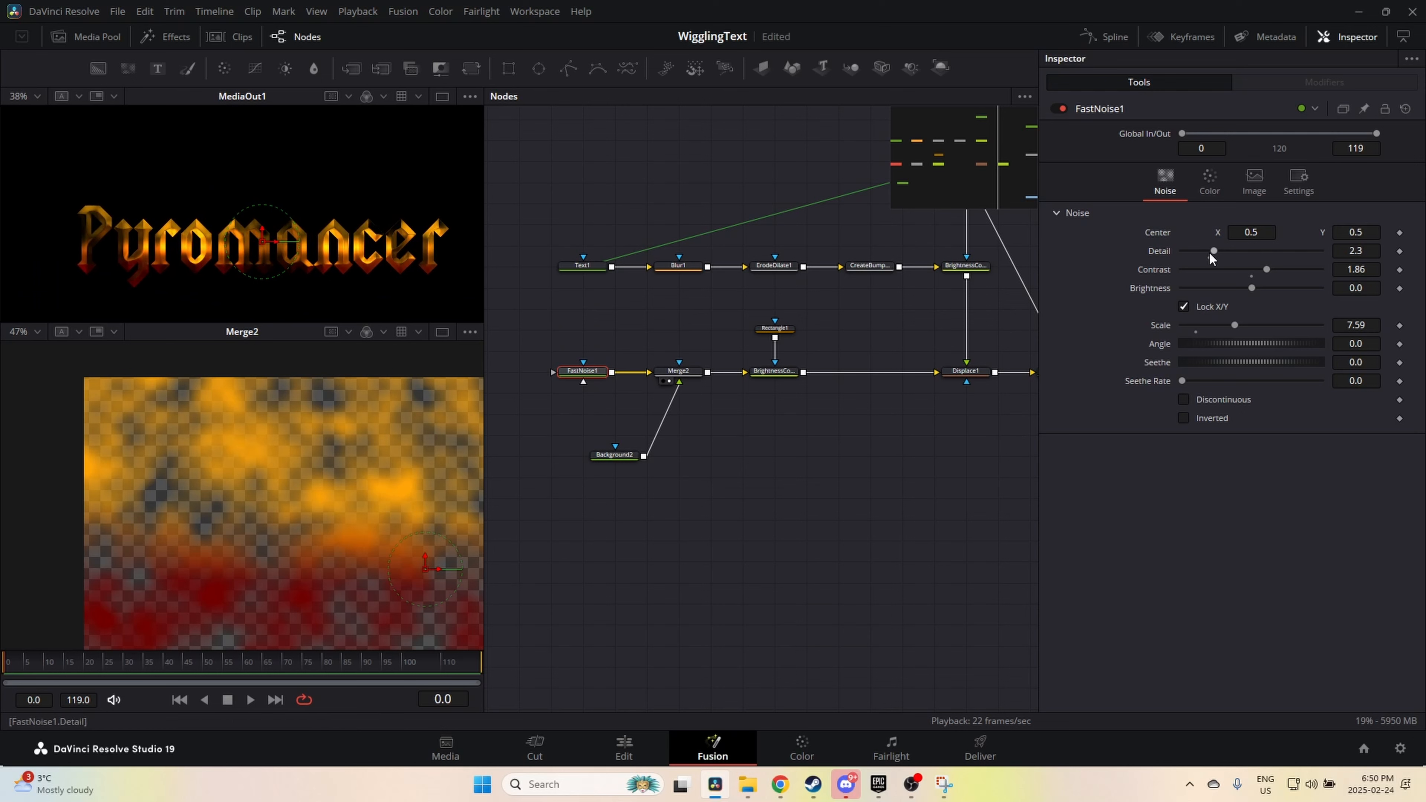
pyautogui.moveTo(1233, 325); pyautogui.dragTo(1223, 327)
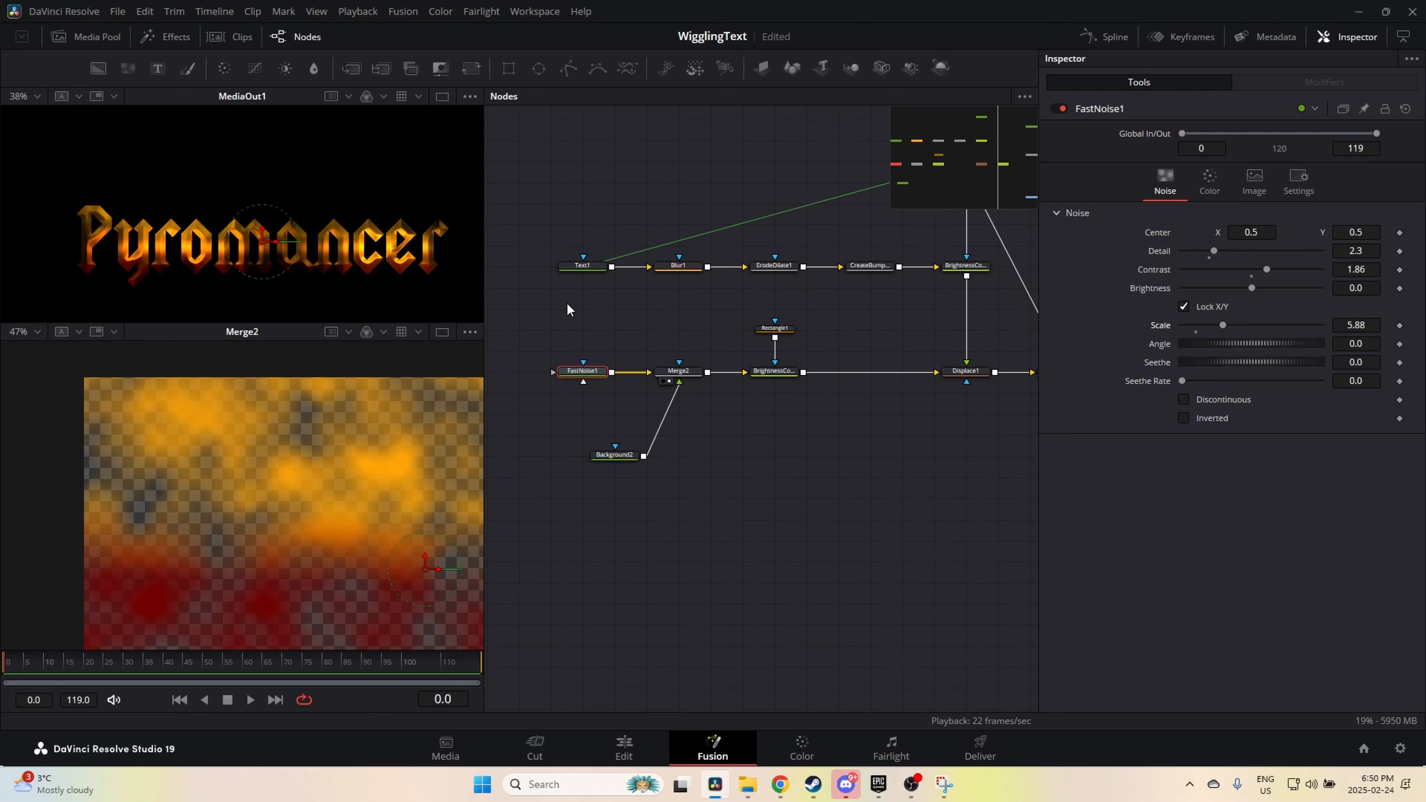
pyautogui.scroll(2, 365, 282)
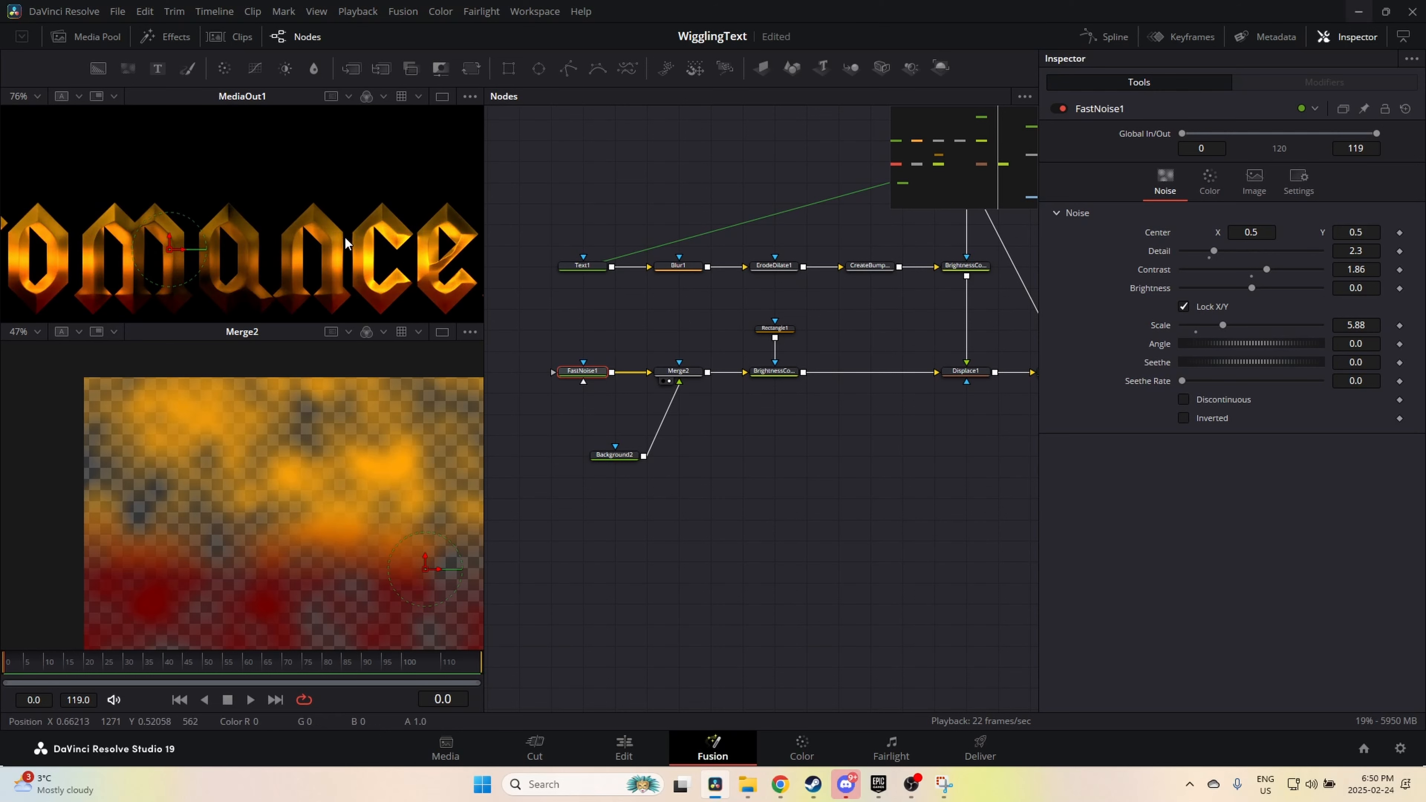
pyautogui.scroll(-2, 364, 279)
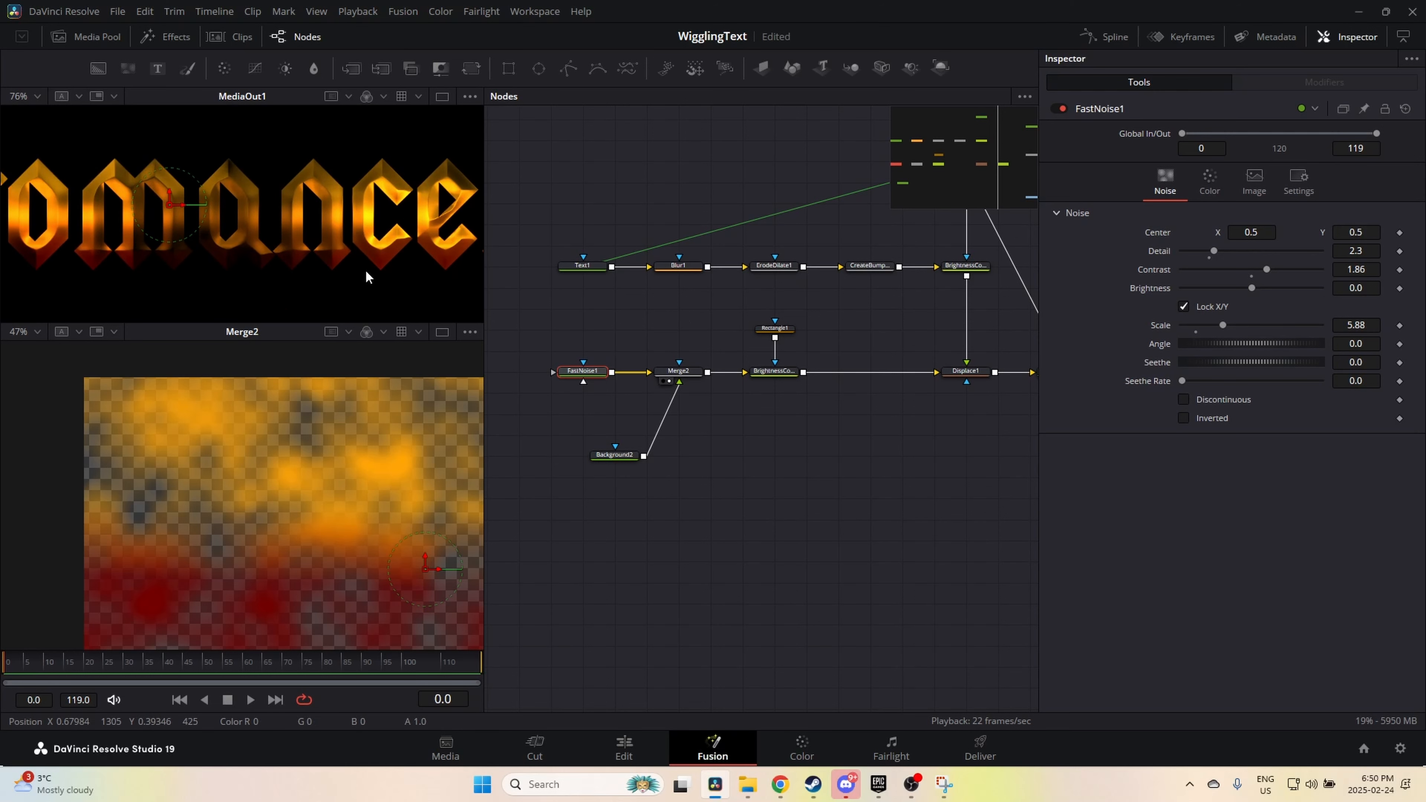
pyautogui.scroll(-2, 311, 247)
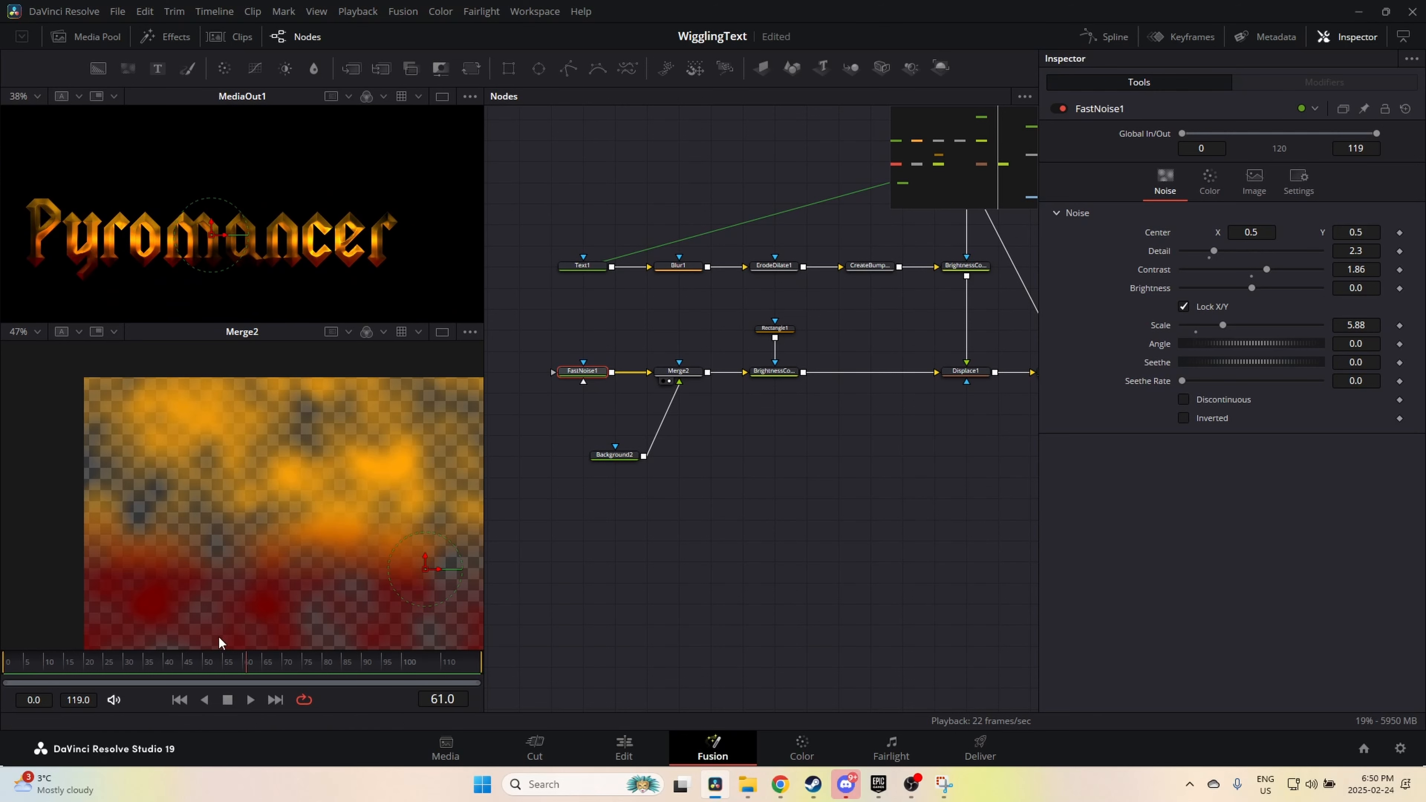
# Step: Go to the Edit page, move the playhead to 01:00:51:18 on the title clip, and reopen that clip in Fusion
pyautogui.moveTo(219, 638); pyautogui.dragTo(1, 651)
pyautogui.click(629, 753)
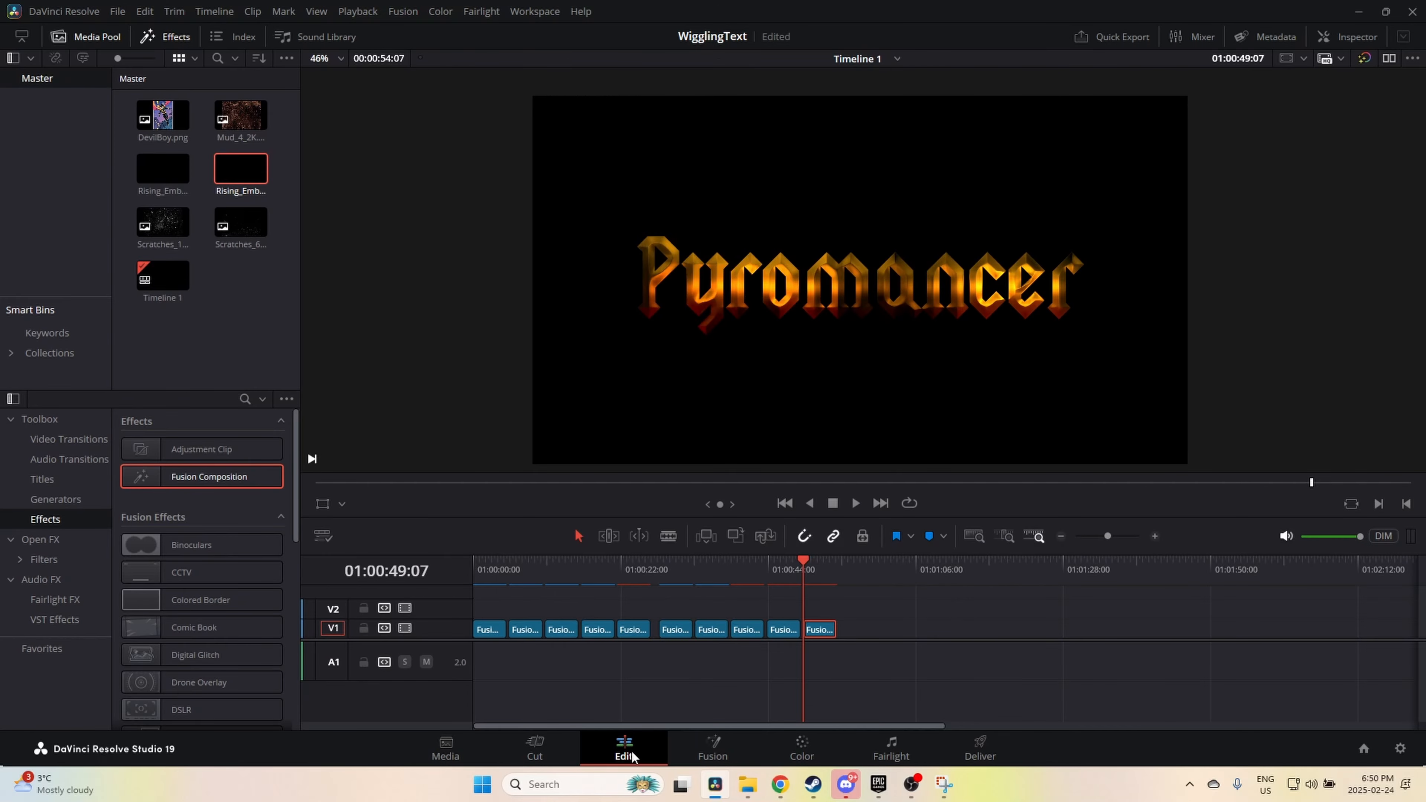
pyautogui.moveTo(807, 554)
pyautogui.mouseDown()
pyautogui.moveTo(613, 552)
pyautogui.moveTo(818, 577)
pyautogui.mouseUp()
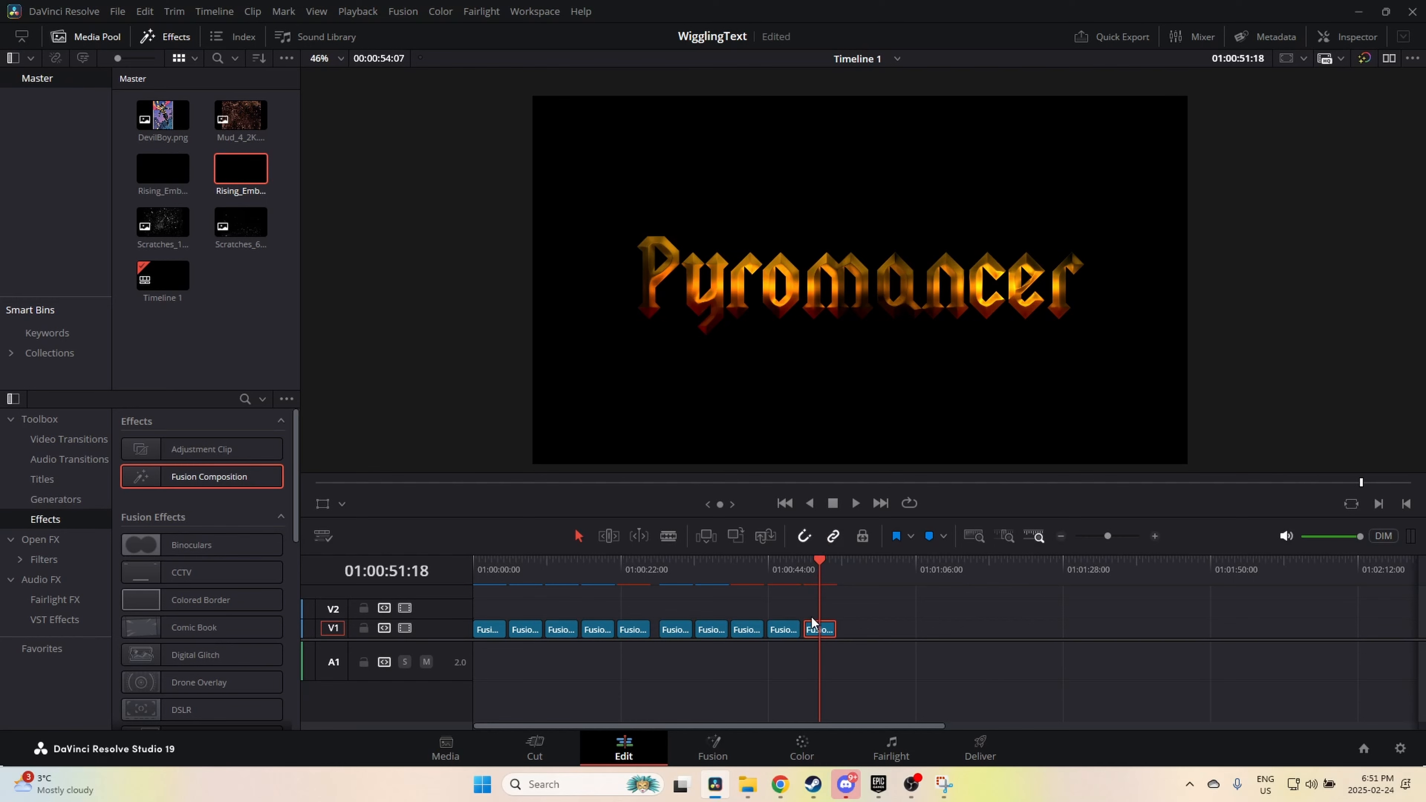
pyautogui.rightClick(818, 627)
pyautogui.click(872, 543)
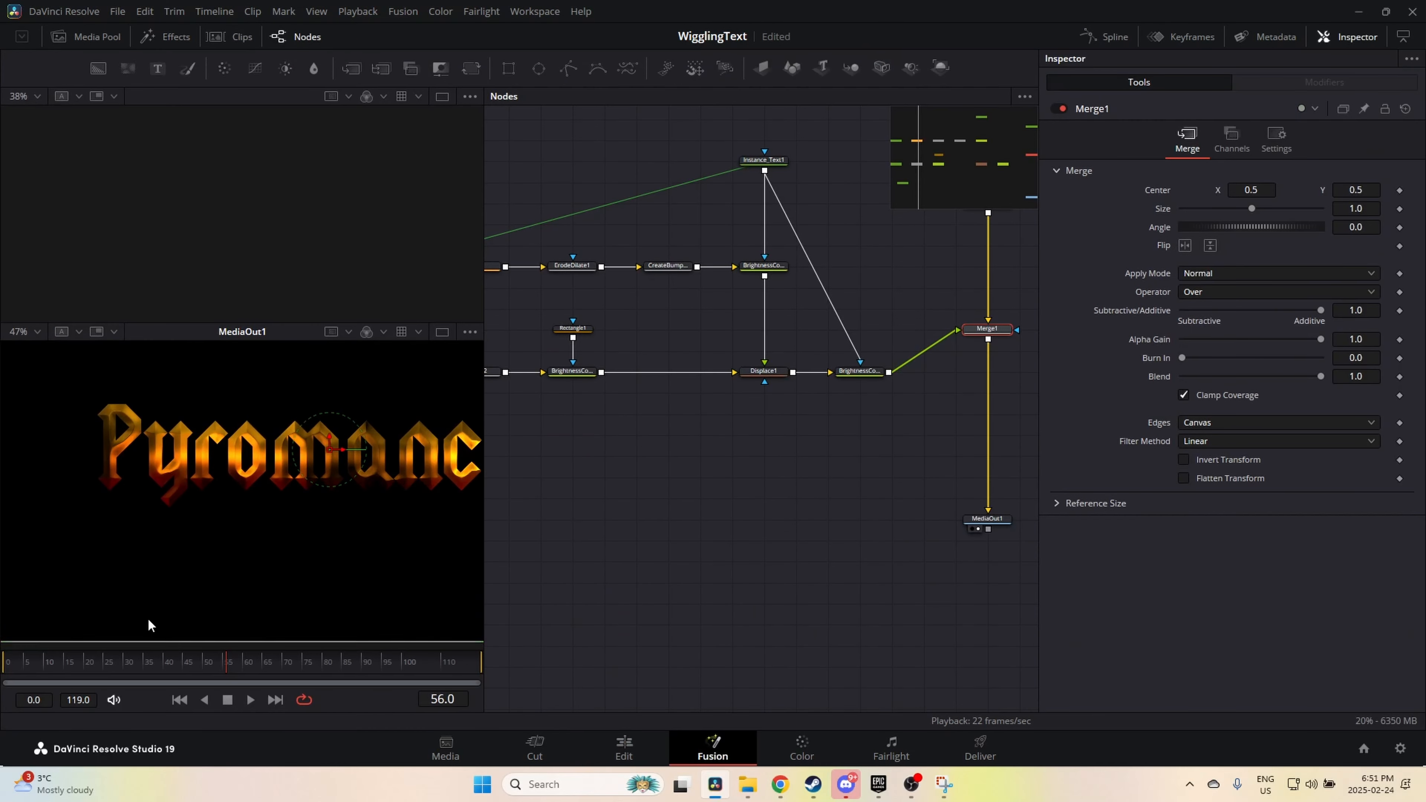
# Step: Open the media pool and add both Rising_Embers clips to the node graph beside the background and title merge
pyautogui.click(89, 36)
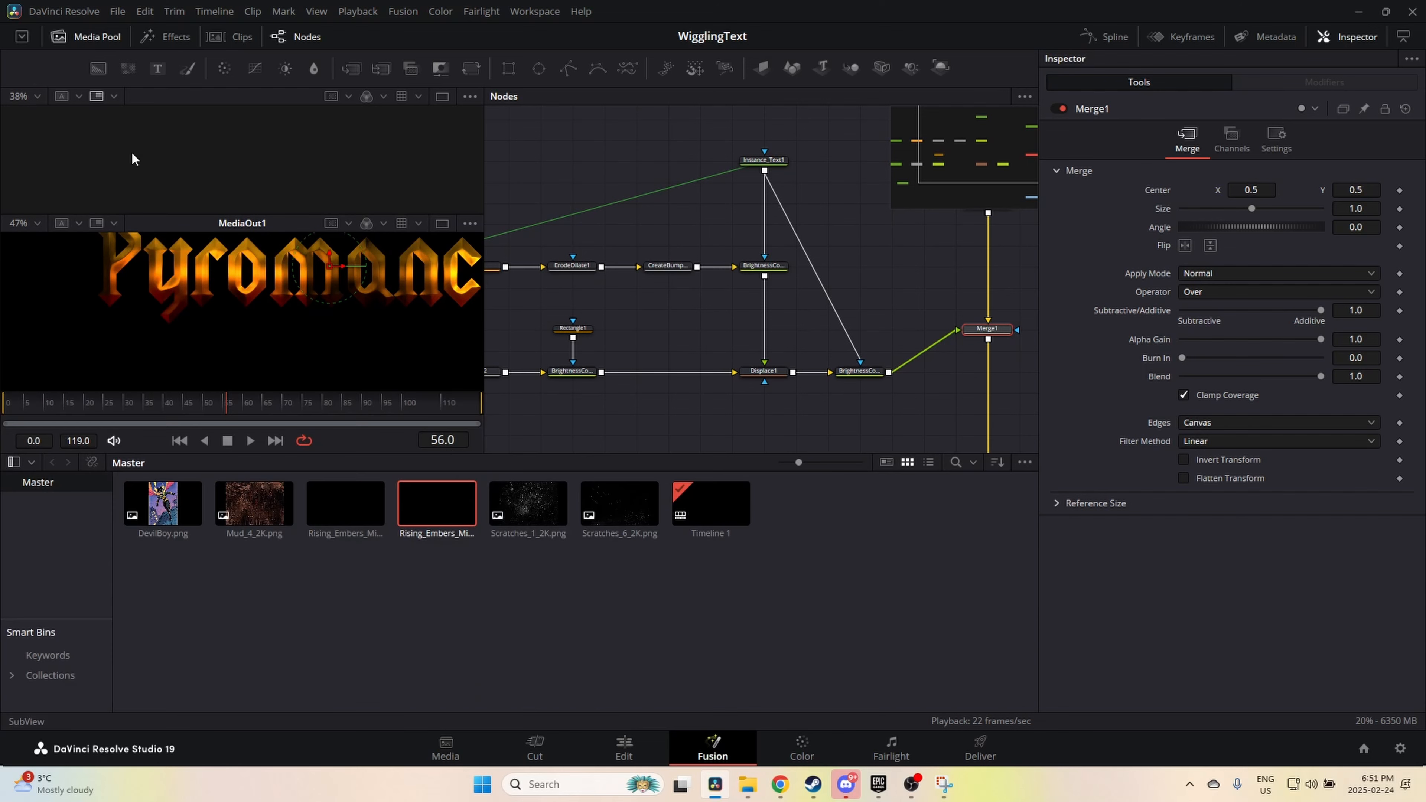
pyautogui.scroll(-2, 788, 301)
pyautogui.moveTo(808, 302); pyautogui.dragTo(678, 295)
pyautogui.moveTo(430, 522); pyautogui.dragTo(888, 278)
pyautogui.moveTo(345, 505); pyautogui.dragTo(877, 355)
# Step: Merge the 2K embers clip between the background and Merge1, and the 4K embers clip between Merge1 and MediaOut1
pyautogui.moveTo(889, 287); pyautogui.dragTo(798, 228)
pyautogui.moveTo(886, 296); pyautogui.dragTo(795, 267)
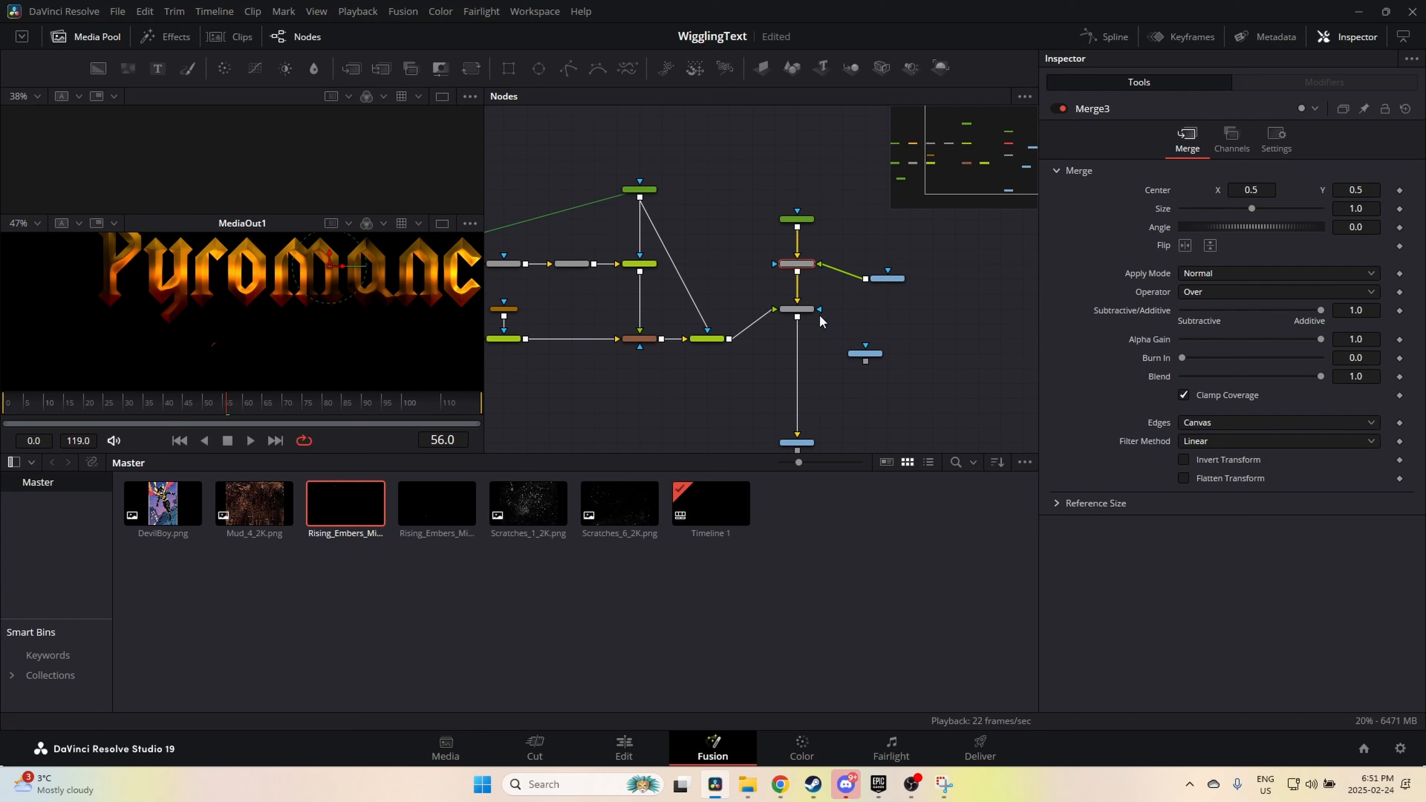
pyautogui.moveTo(866, 359)
pyautogui.mouseDown()
pyautogui.moveTo(797, 316)
pyautogui.moveTo(801, 357)
pyautogui.mouseUp()
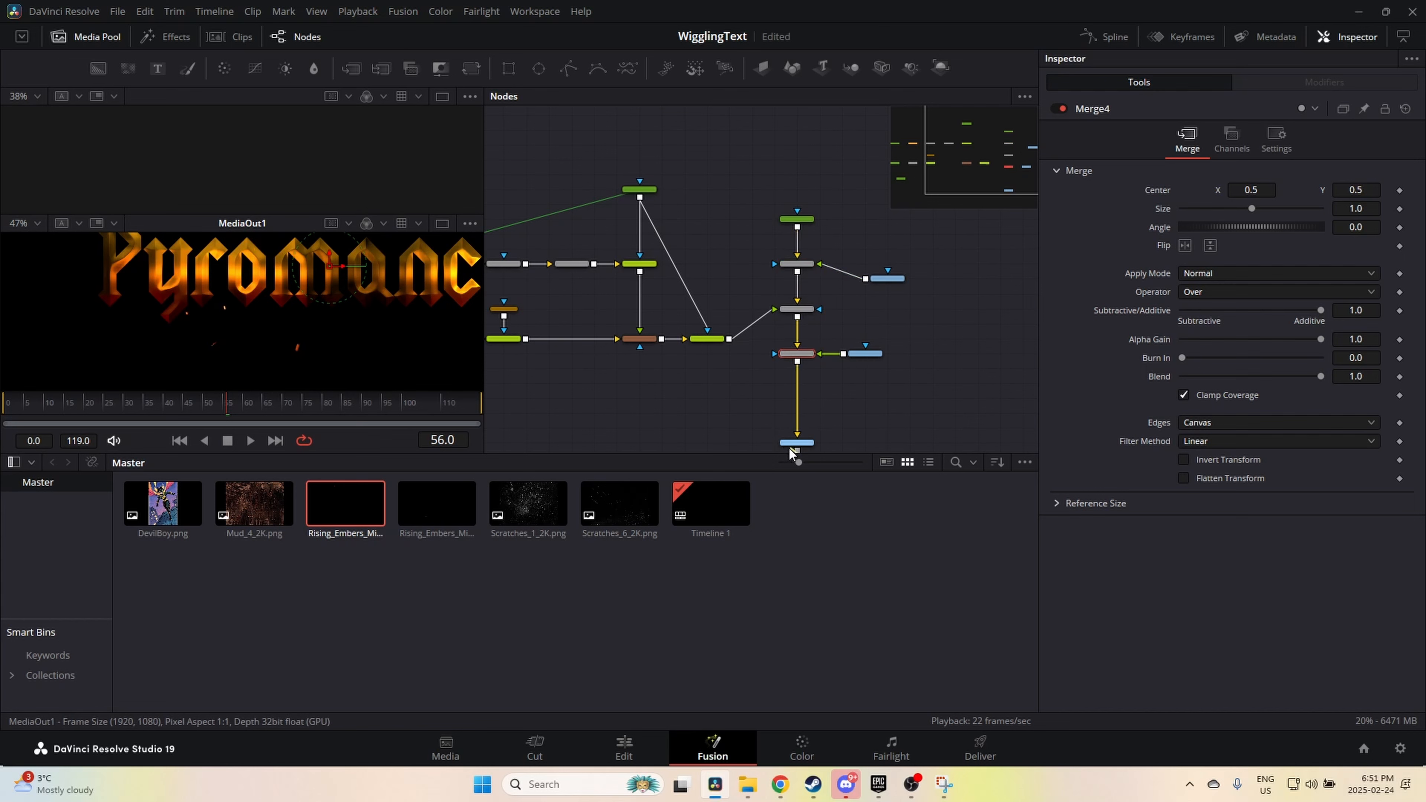
pyautogui.scroll(-5, 361, 326)
pyautogui.moveTo(361, 325); pyautogui.dragTo(283, 343)
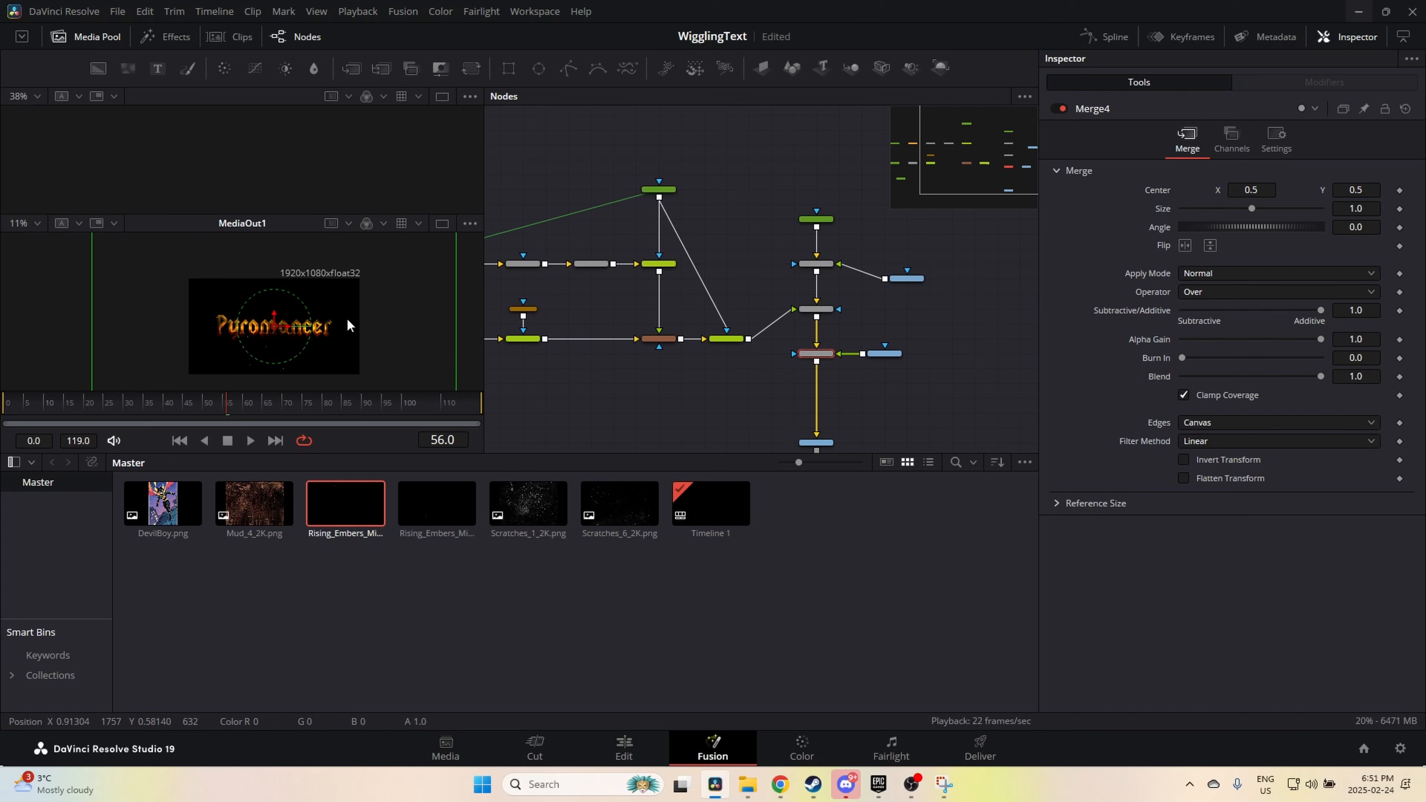
pyautogui.scroll(1, 350, 325)
pyautogui.scroll(-1, 350, 324)
# Step: Align MediaIn1 level with Merge3, and check both embers clips' properties and the composition's framing
pyautogui.click(888, 355)
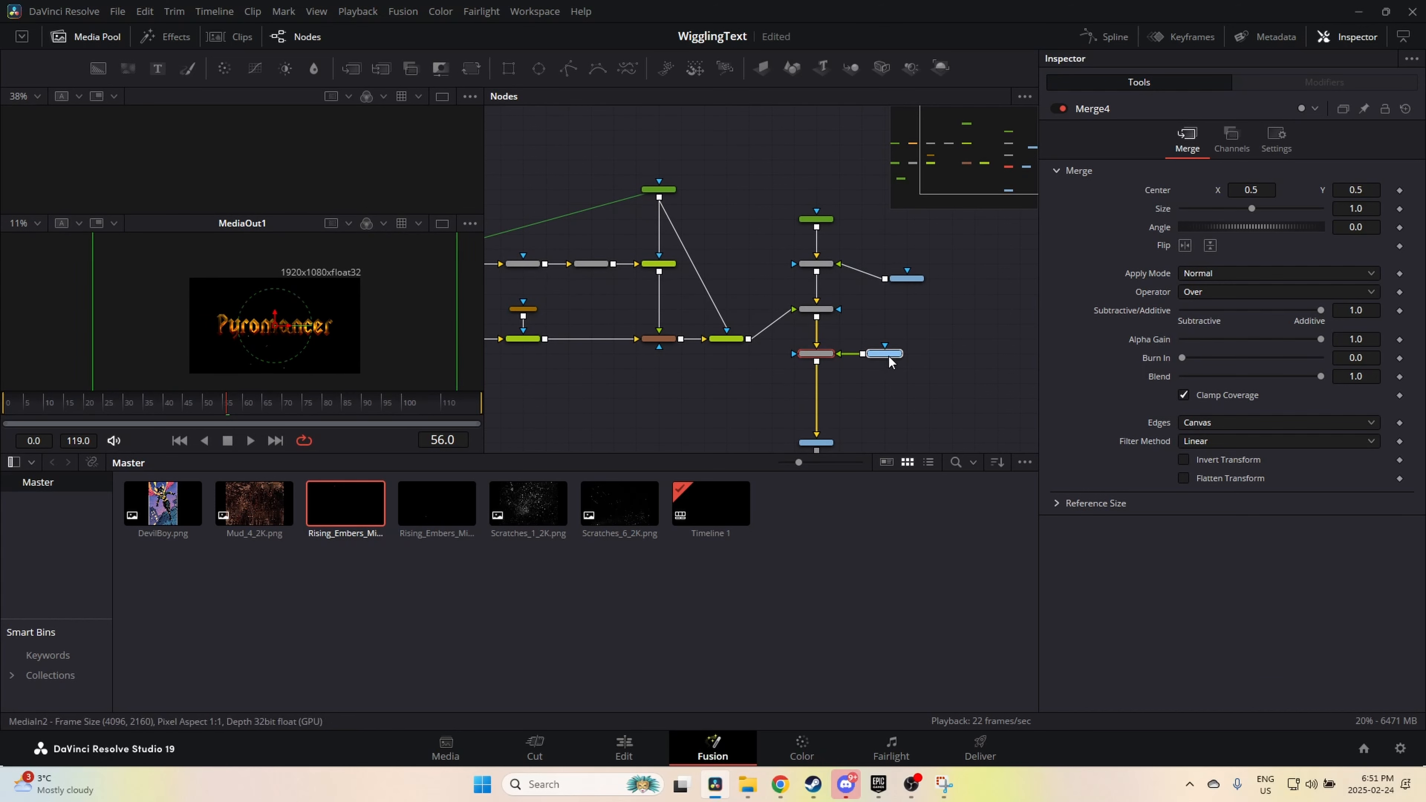
pyautogui.moveTo(902, 283)
pyautogui.mouseDown()
pyautogui.moveTo(901, 256)
pyautogui.moveTo(903, 269)
pyautogui.mouseUp()
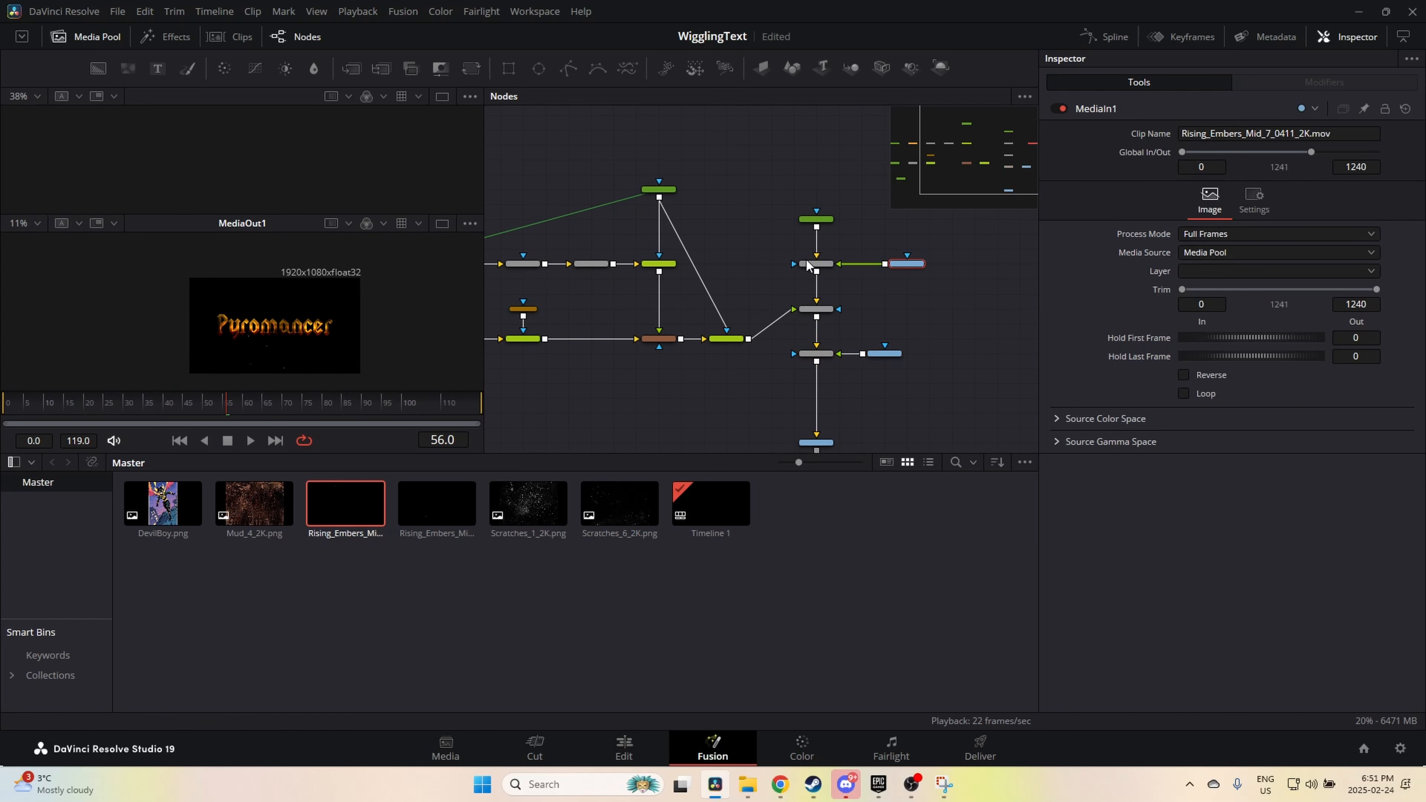
pyautogui.click(818, 266)
pyautogui.click(913, 268)
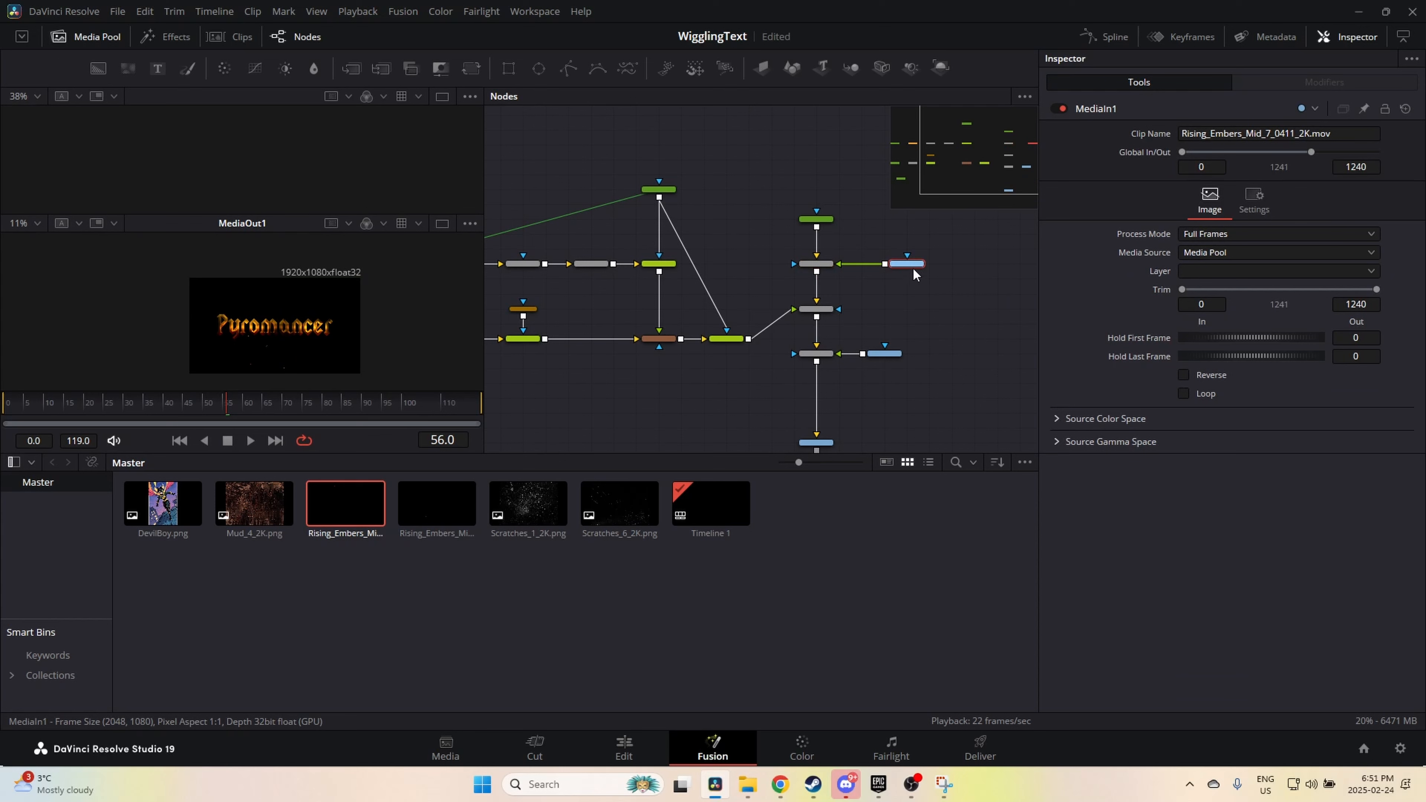
pyautogui.scroll(-3, 316, 325)
pyautogui.scroll(3, 316, 320)
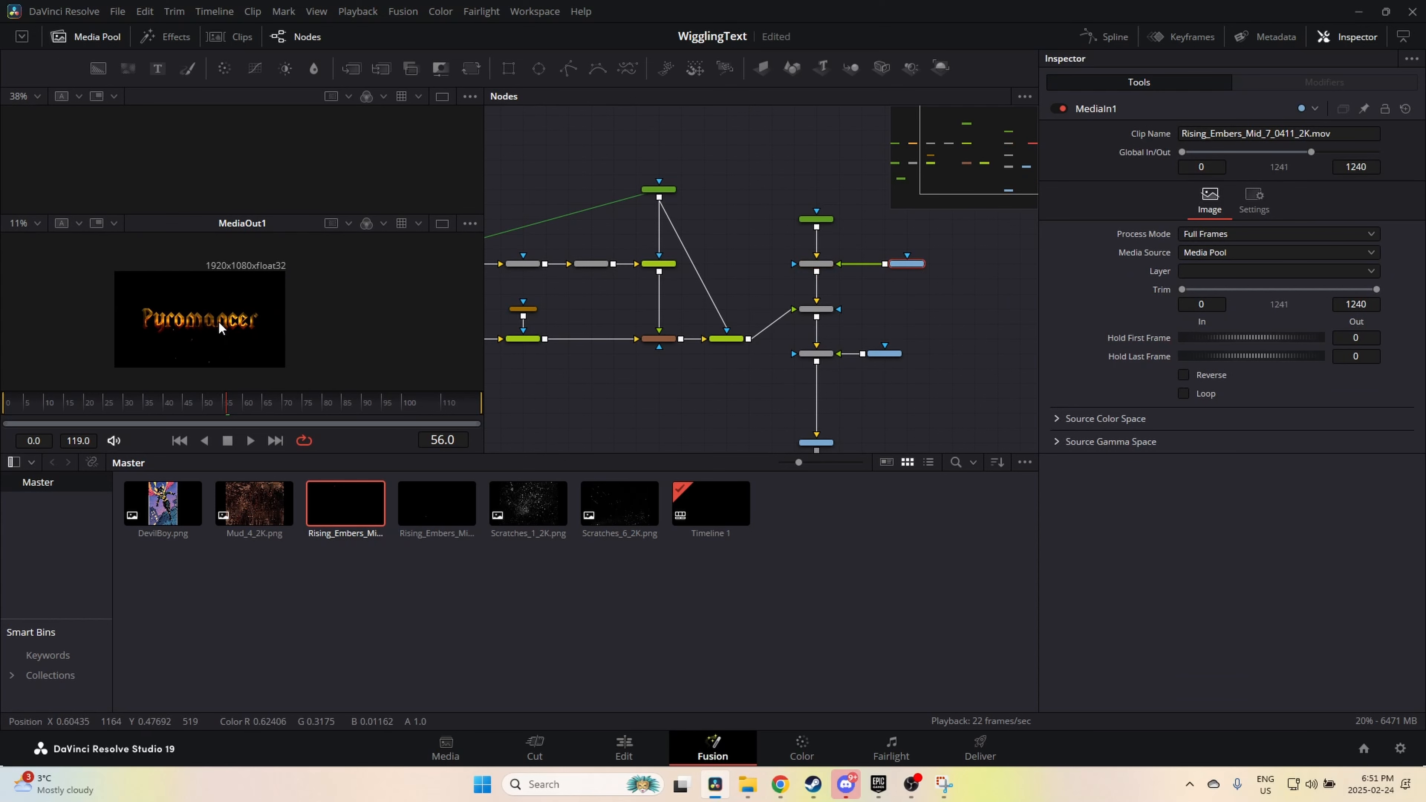
pyautogui.click(874, 354)
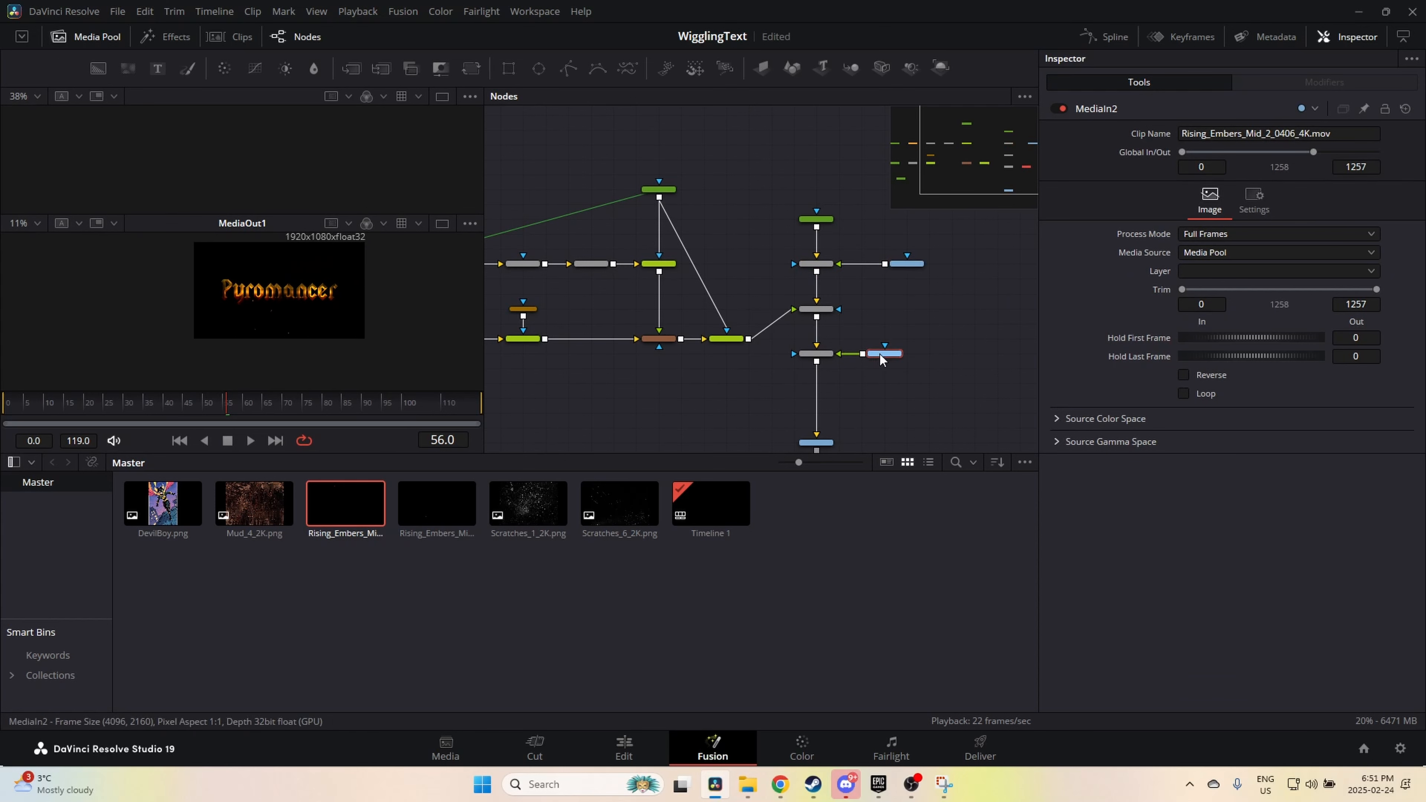
pyautogui.scroll(-2, 365, 322)
pyautogui.scroll(1, 365, 322)
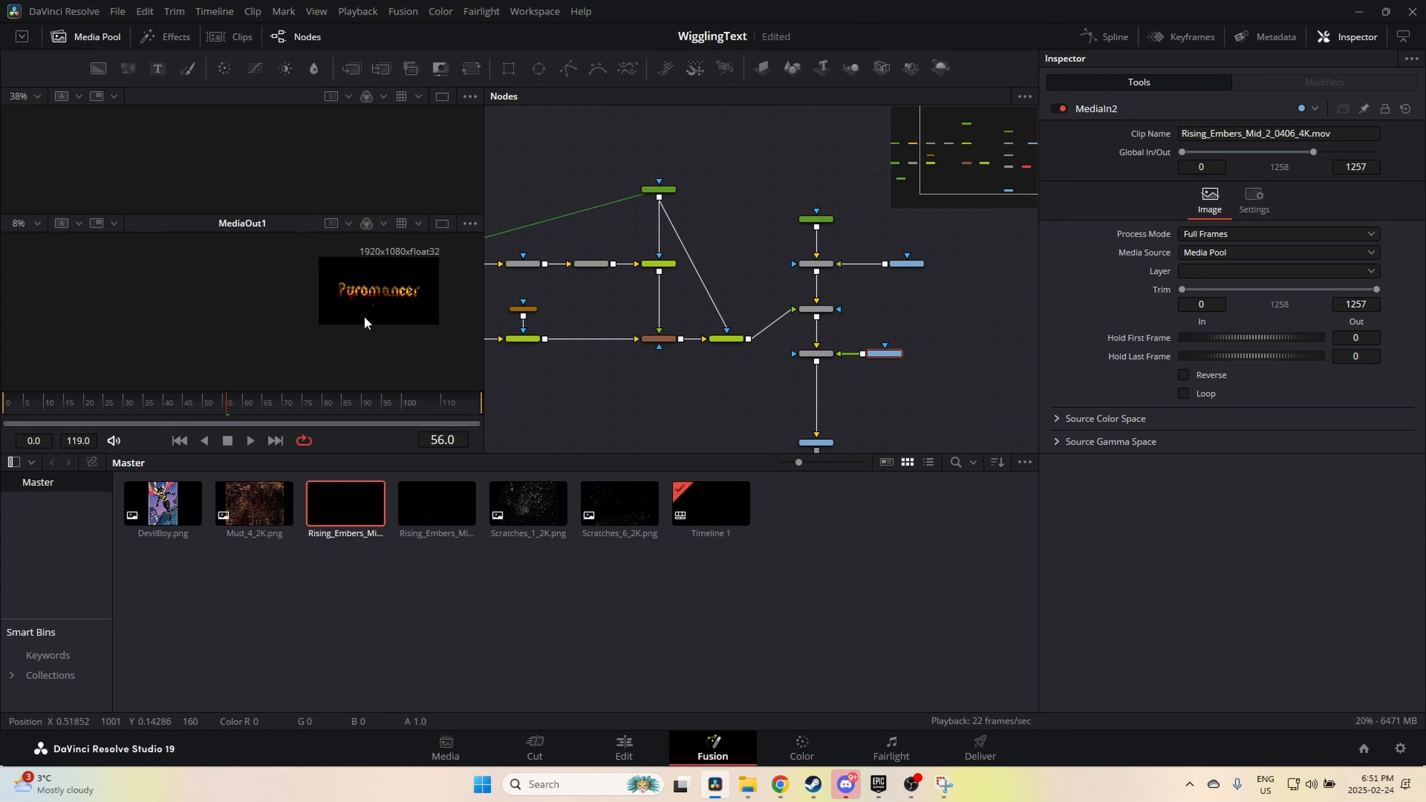
# Step: Insert a Transform between the 4K embers clip and Merge4, and scale the clip to about 0.52
pyautogui.click(817, 354)
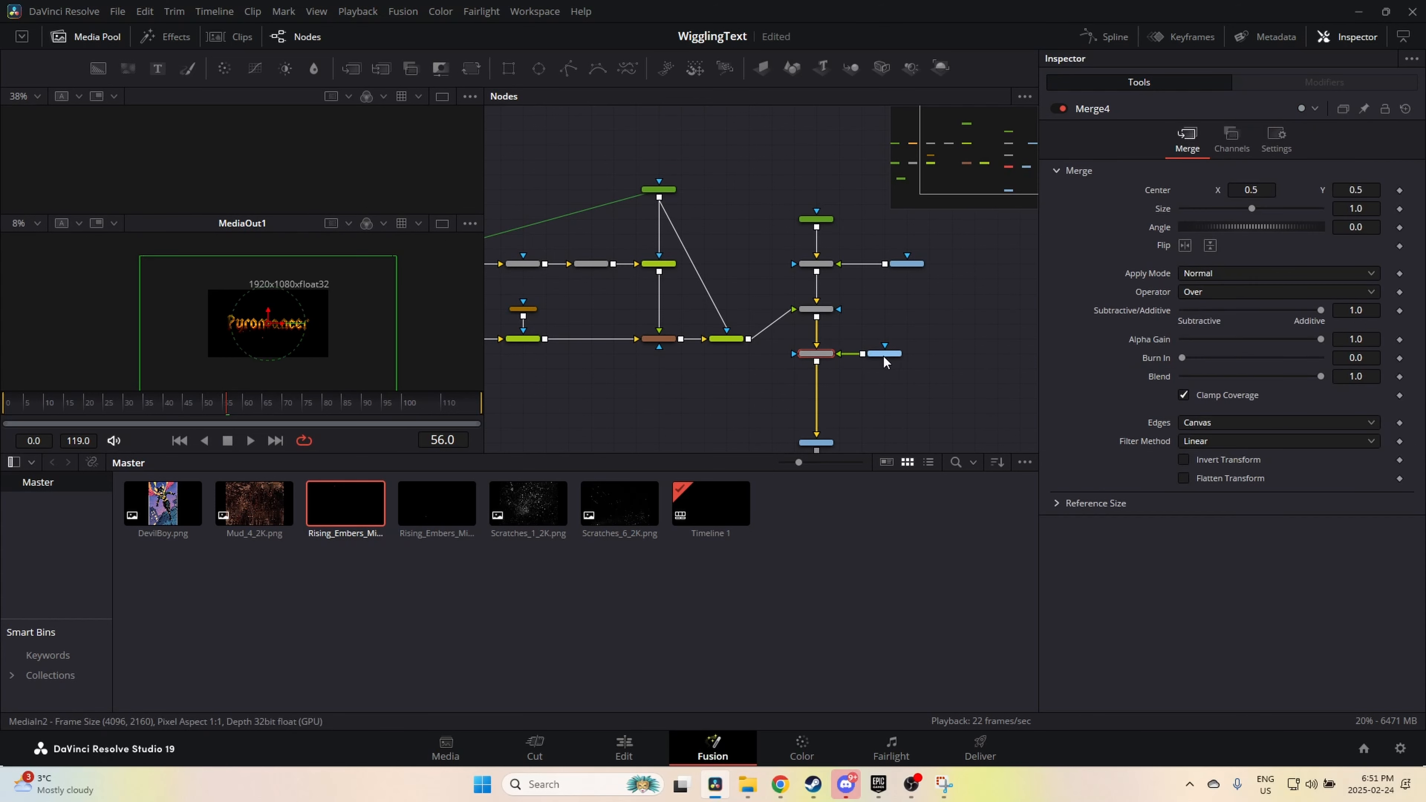
pyautogui.moveTo(885, 354); pyautogui.dragTo(950, 354)
pyautogui.click(952, 354)
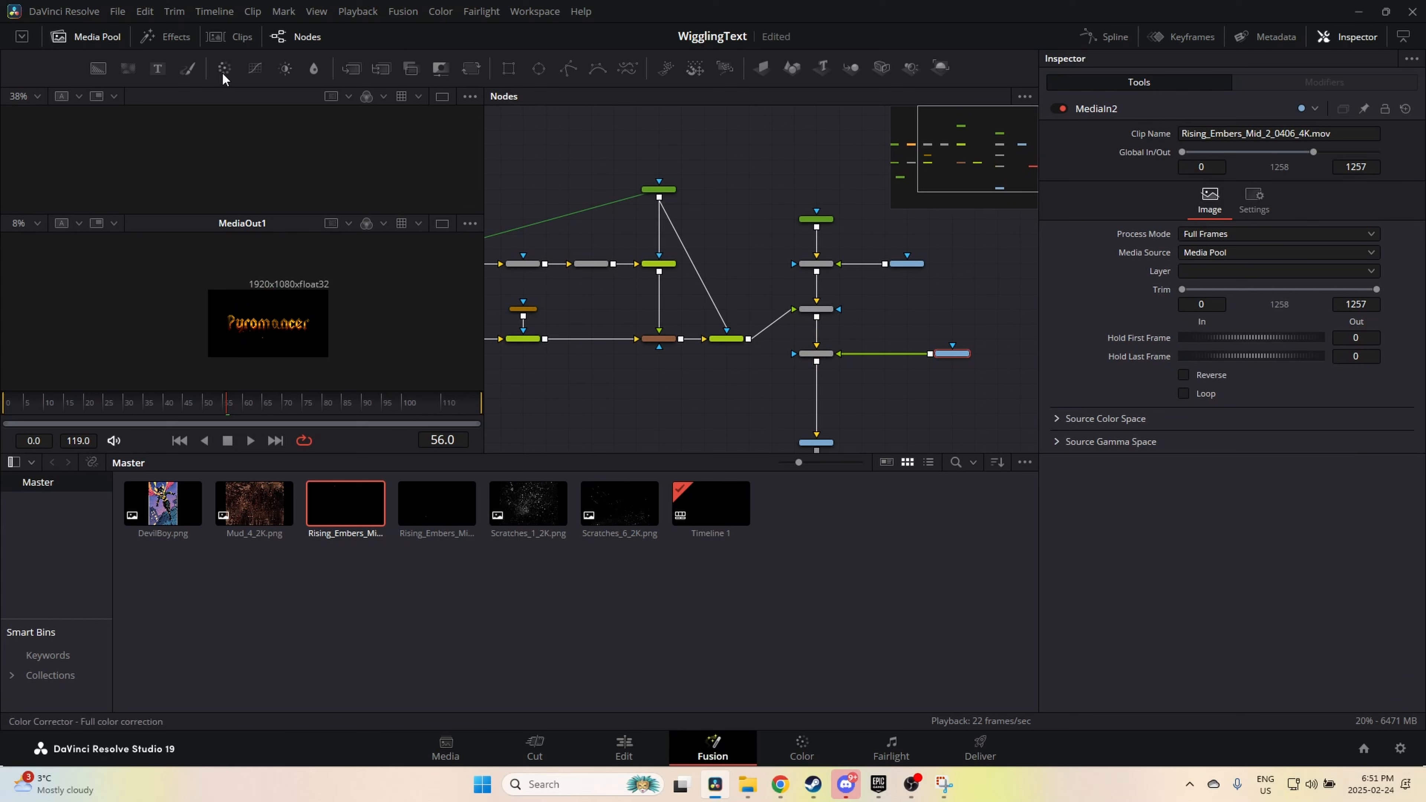
pyautogui.click(470, 68)
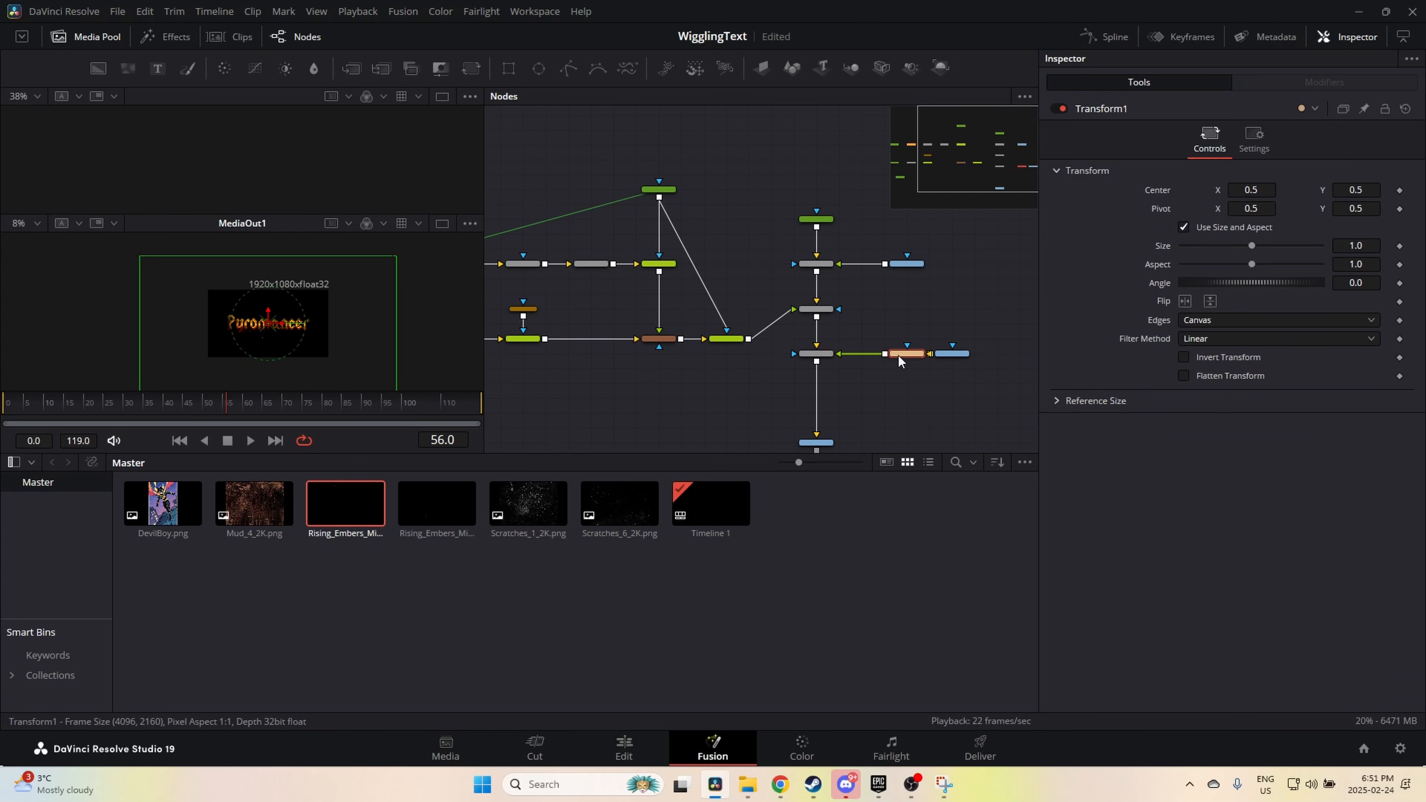
pyautogui.moveTo(1259, 242); pyautogui.dragTo(1222, 242)
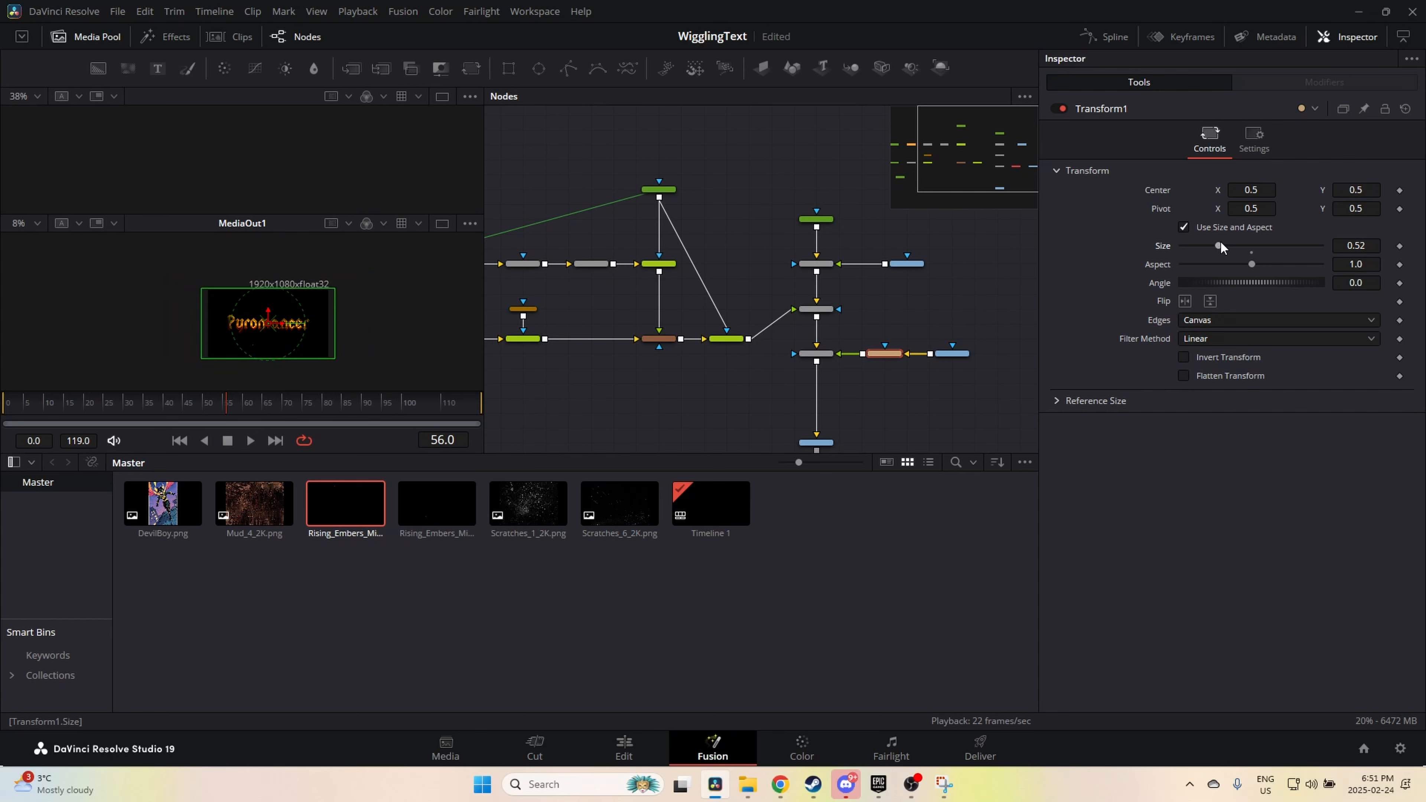
# Step: Play back the composite to check the embers, and set the embers Transform's size to 0.7
pyautogui.click(817, 265)
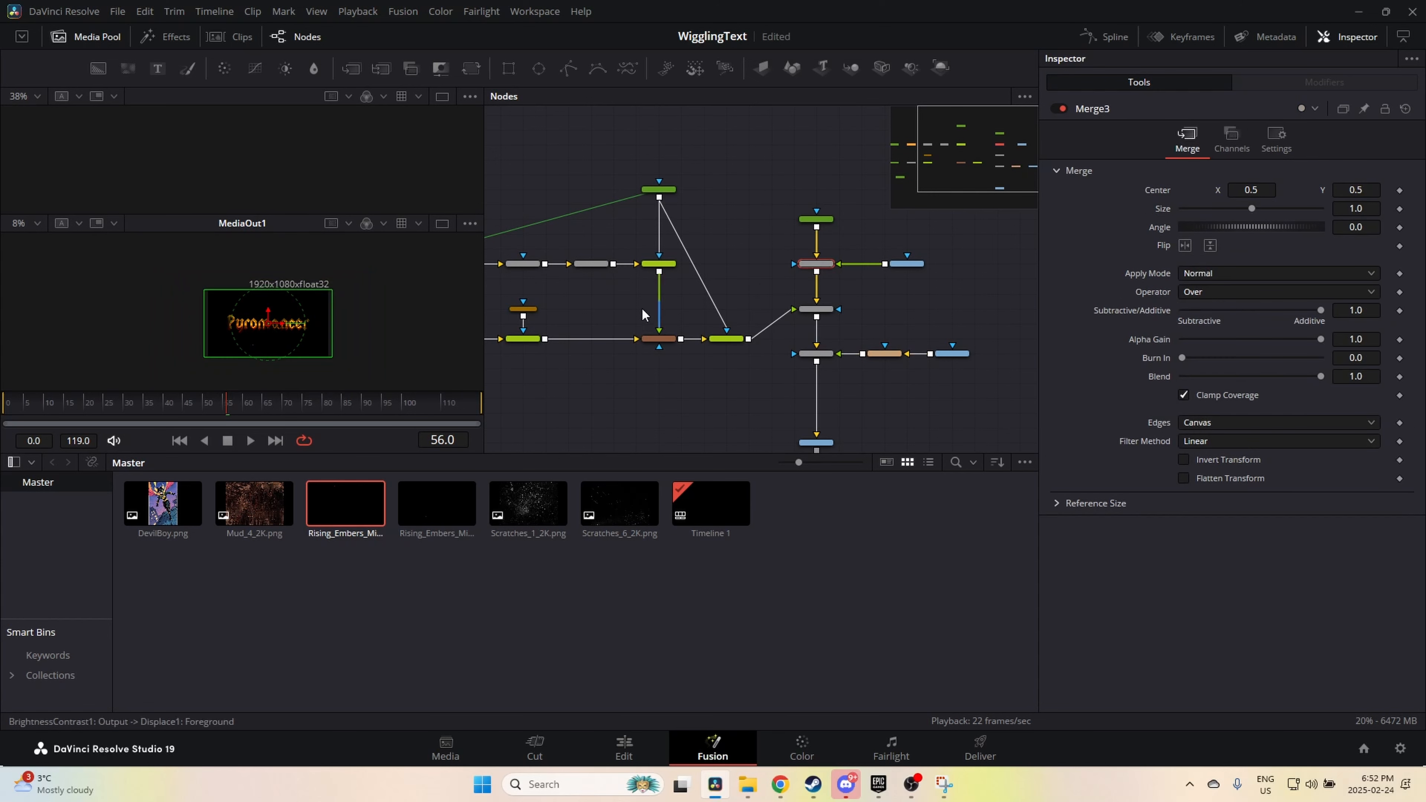
pyautogui.scroll(5, 348, 337)
pyautogui.moveTo(348, 246); pyautogui.dragTo(340, 311)
pyautogui.press('space')
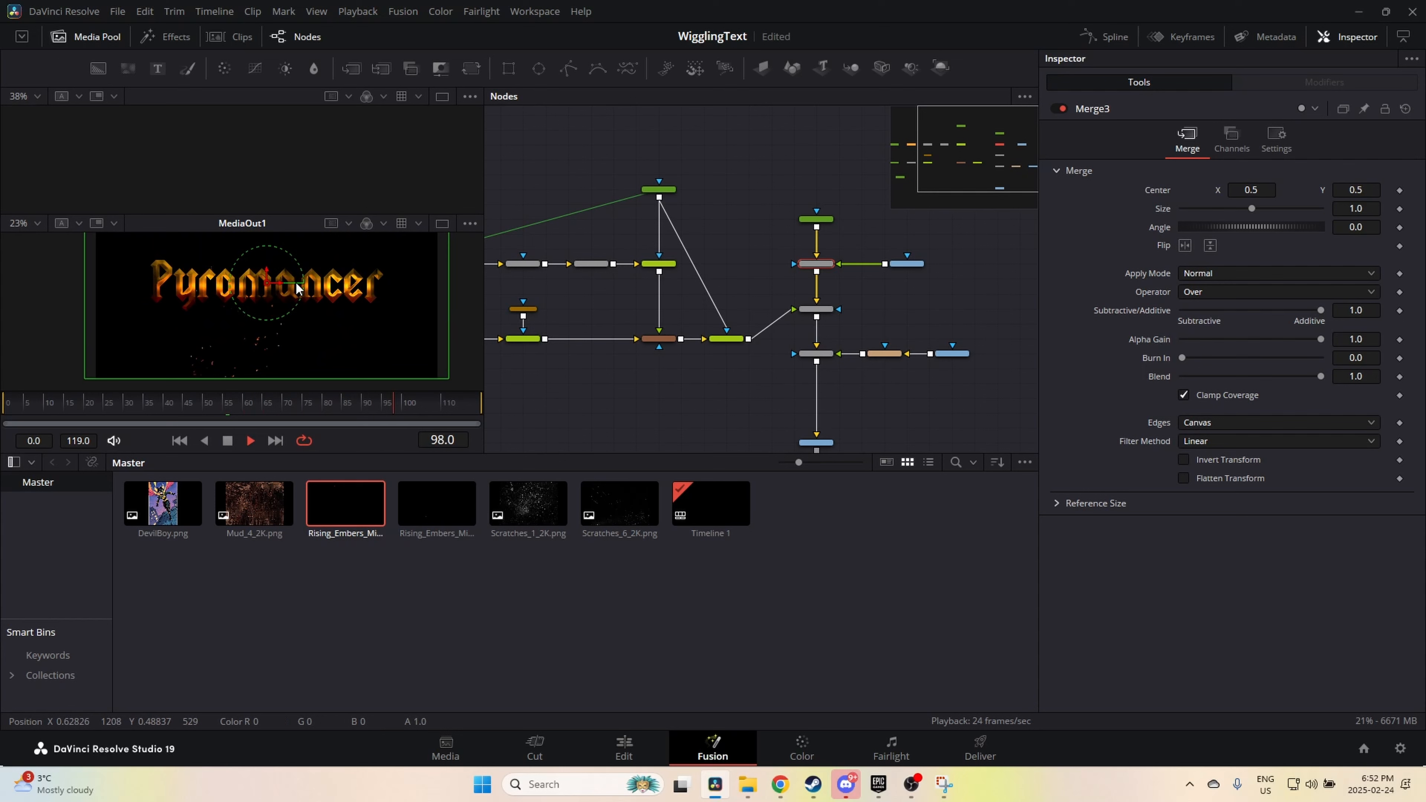
pyautogui.click(890, 352)
pyautogui.press('space')
pyautogui.moveTo(1224, 247); pyautogui.dragTo(1235, 246)
pyautogui.scroll(-2, 420, 358)
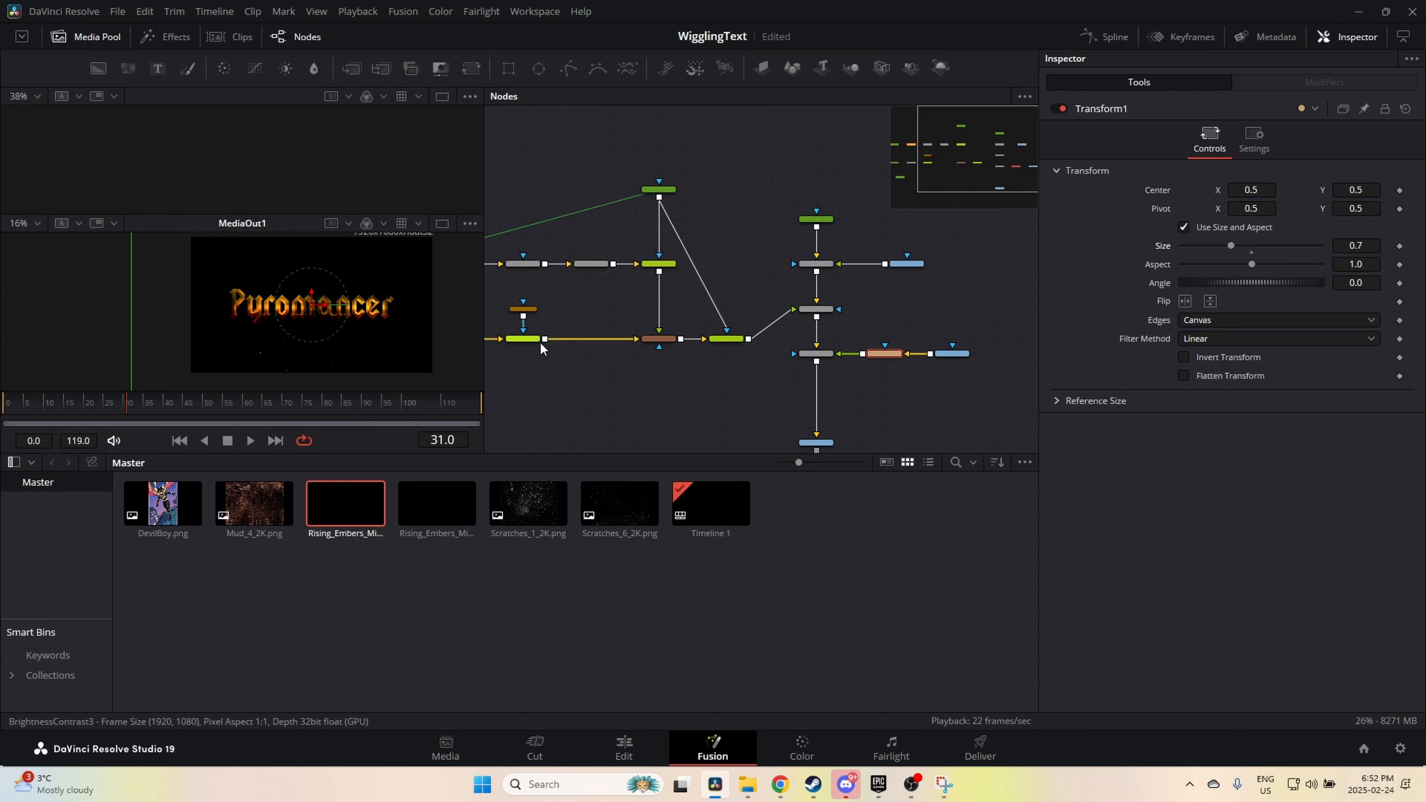
# Step: Move the embers Transform's center to about X 0.60, Y 0.57, checking the motion in playback
pyautogui.moveTo(312, 300); pyautogui.dragTo(313, 278)
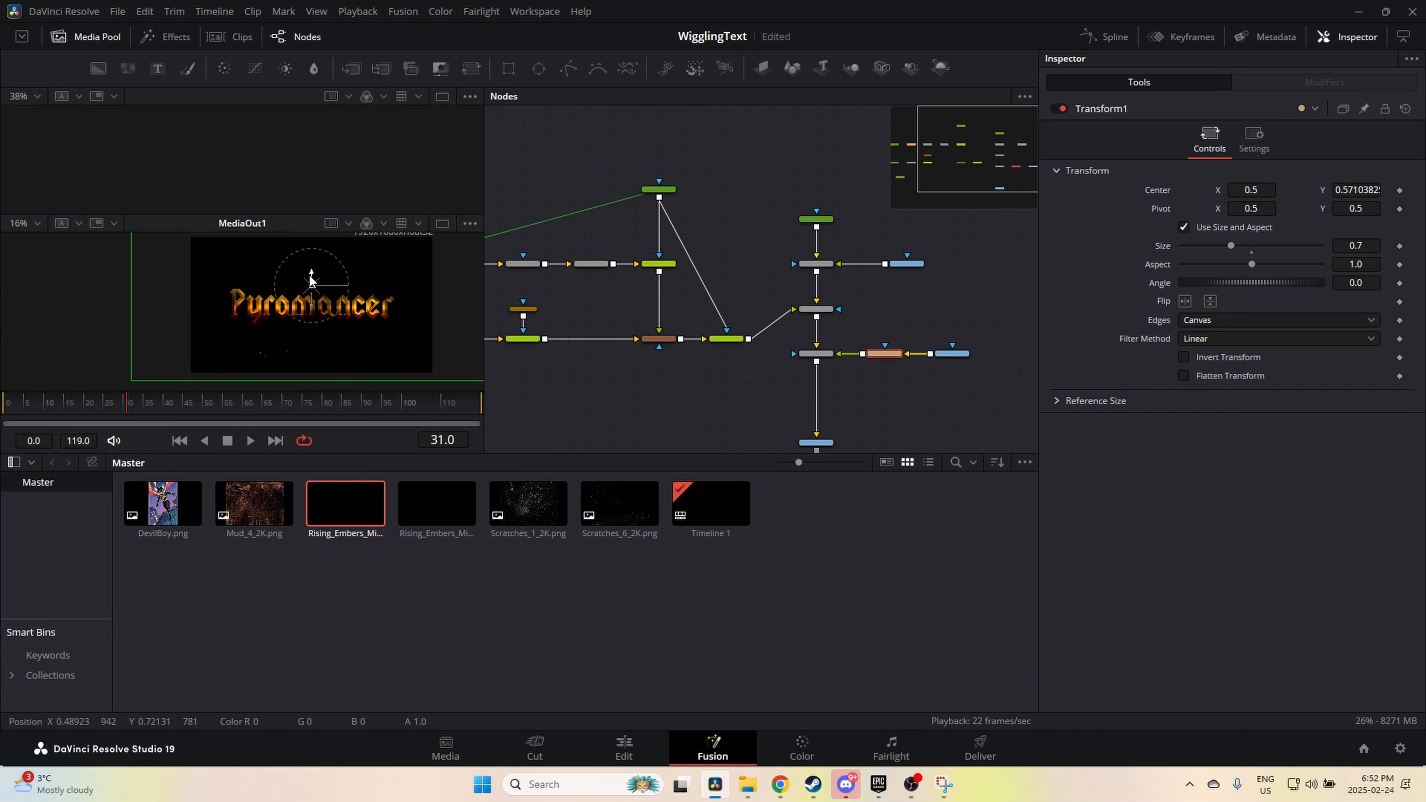
pyautogui.press('space')
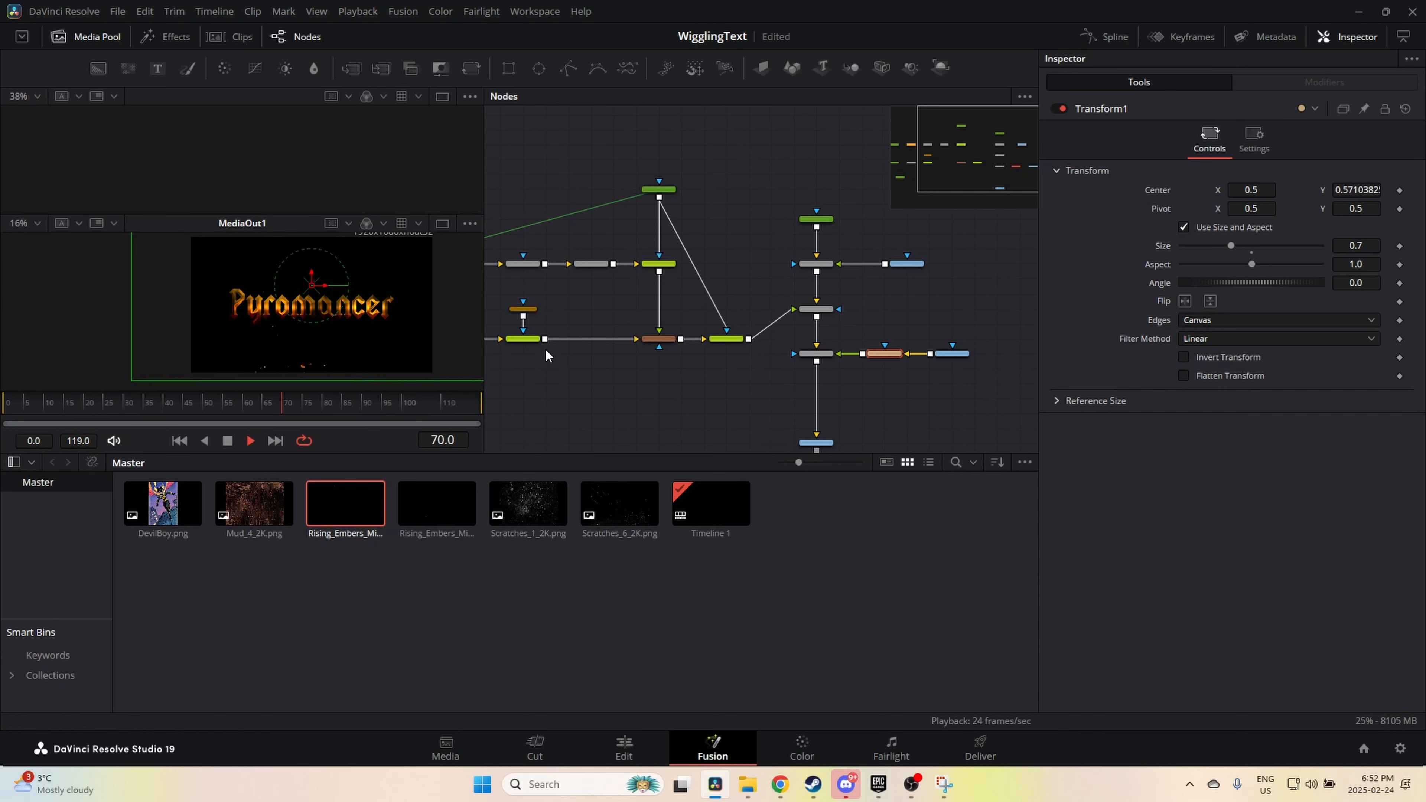
pyautogui.press('space')
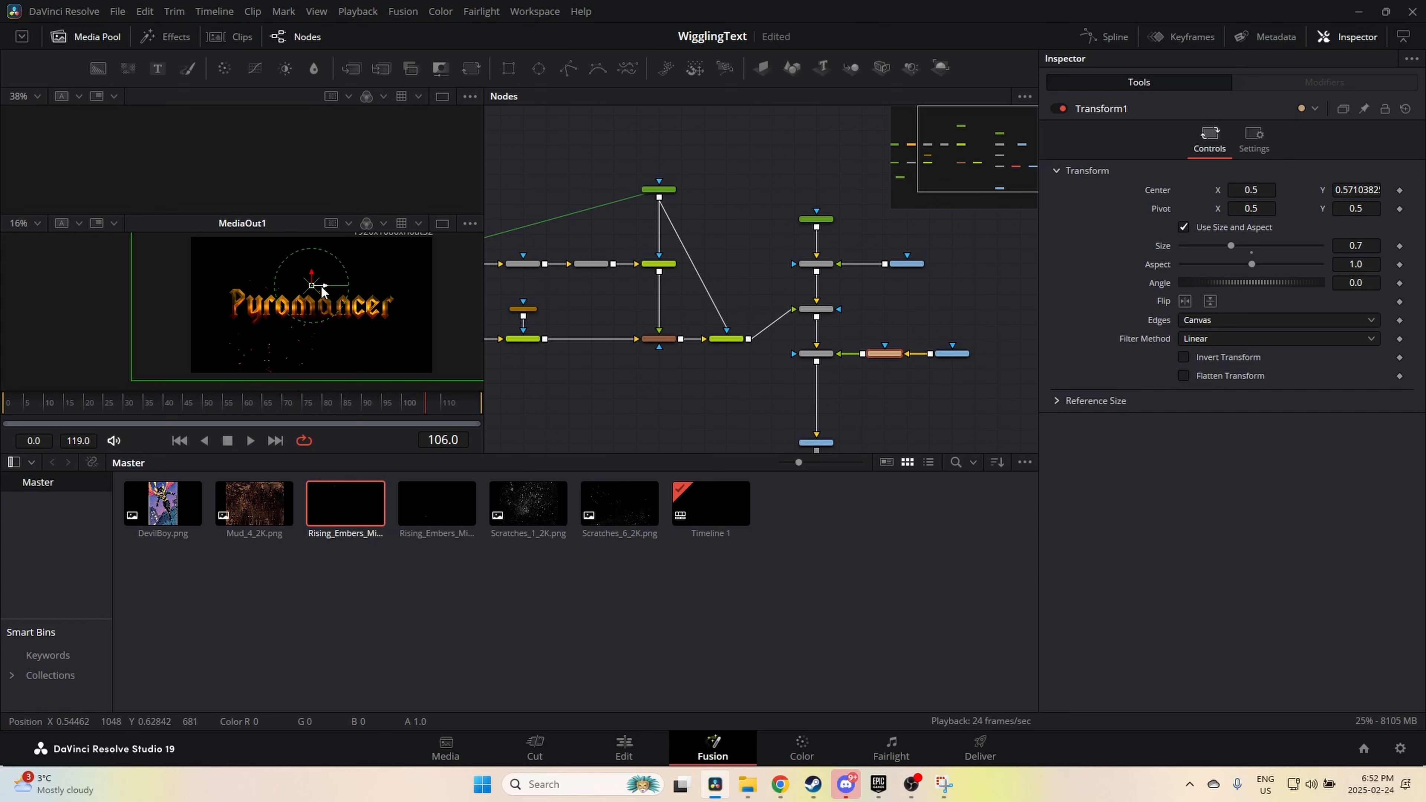
pyautogui.moveTo(324, 288); pyautogui.dragTo(377, 289)
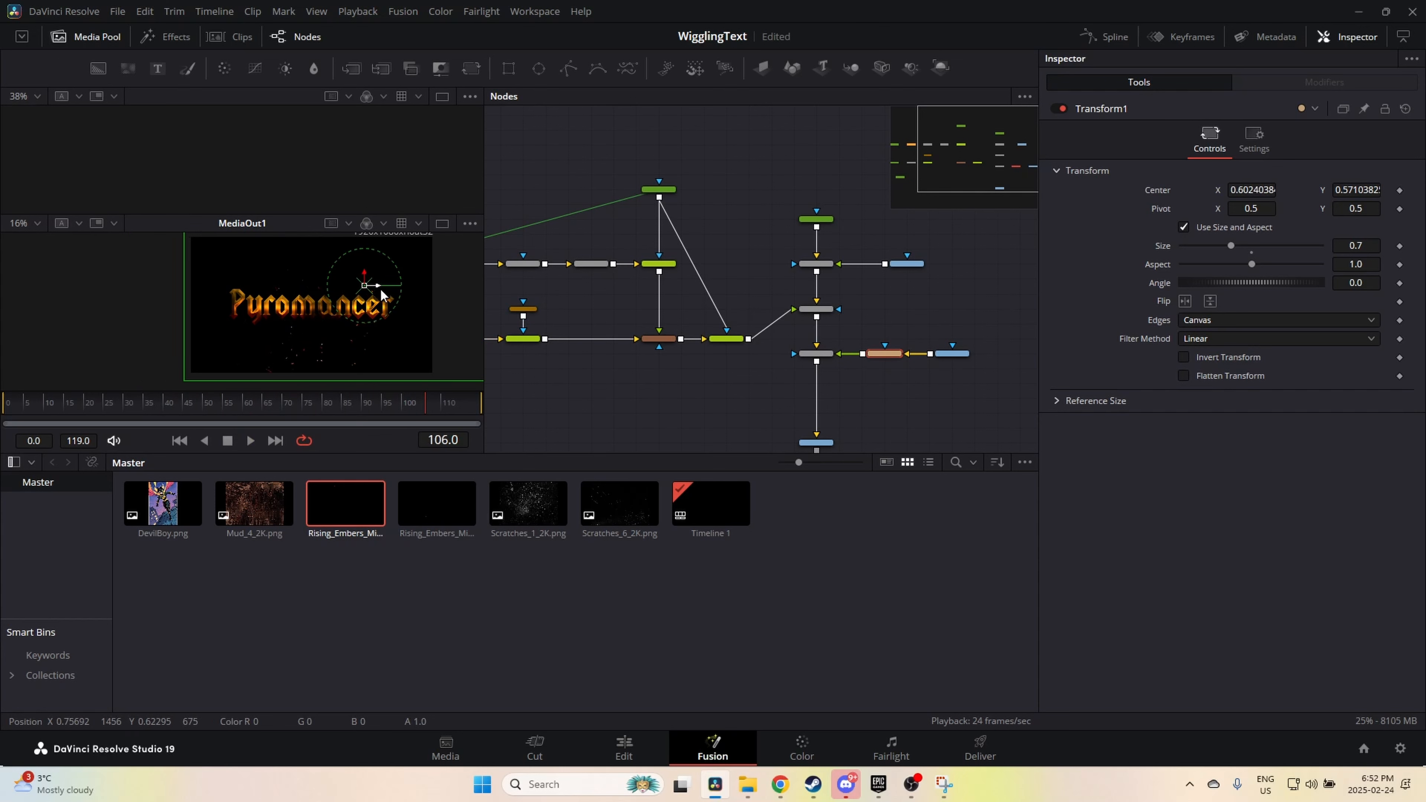
pyautogui.press('space')
pyautogui.press('space')
# Step: Switch Background1 to a gradient, place its white stop at 1.0, and change that stop to black
pyautogui.moveTo(785, 269); pyautogui.dragTo(772, 300)
pyautogui.click(802, 250)
pyautogui.click(1278, 216)
pyautogui.click(1224, 299)
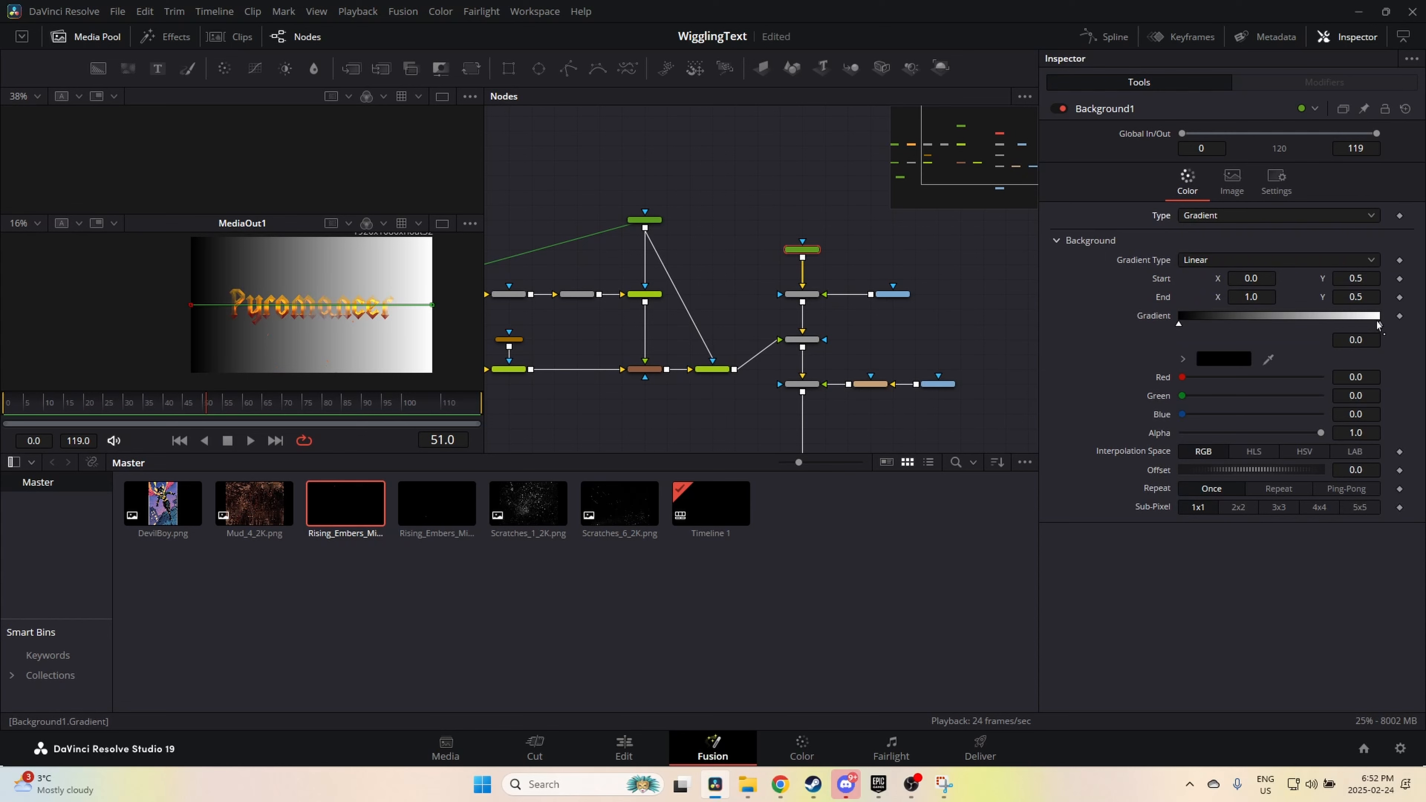
pyautogui.click(1381, 326)
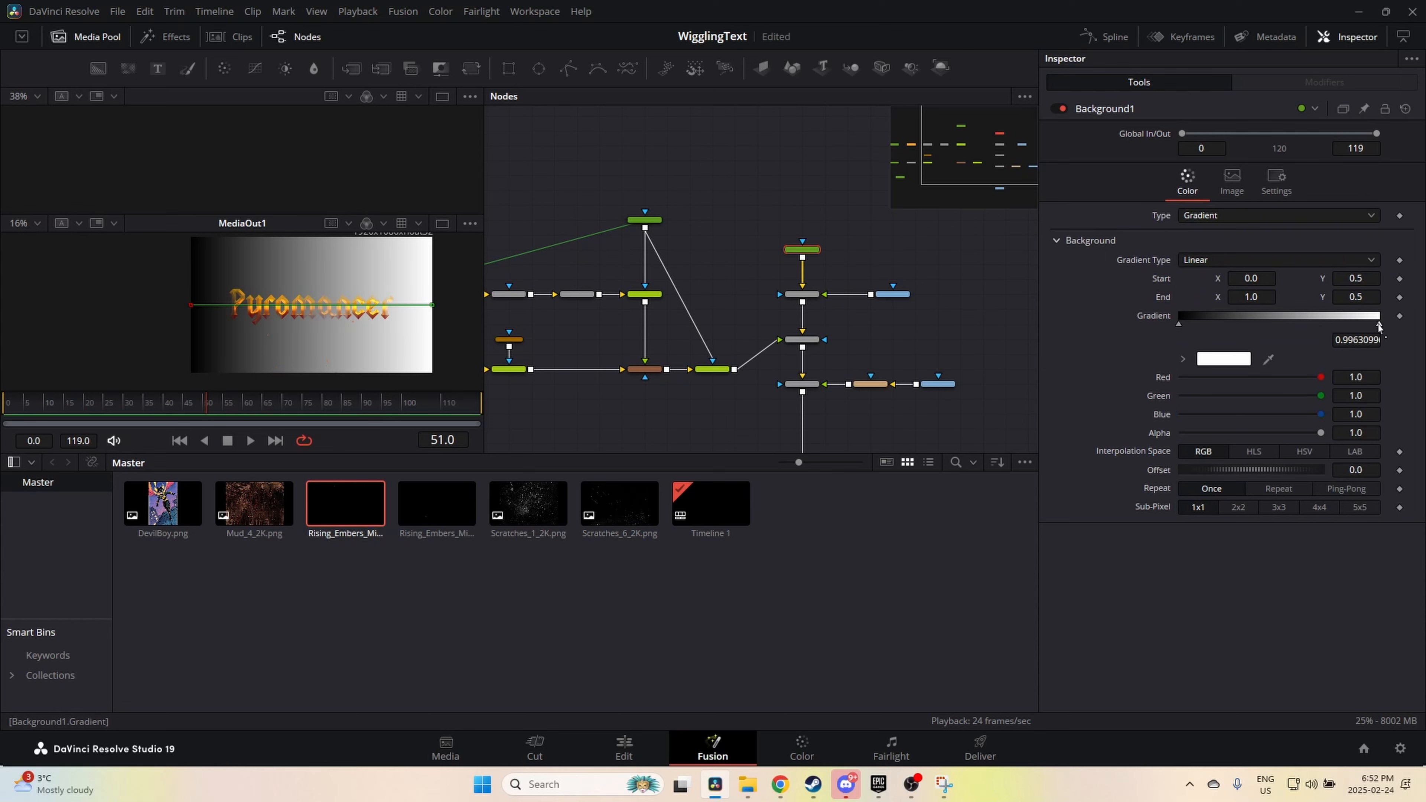
pyautogui.moveTo(1380, 325); pyautogui.dragTo(1395, 322)
pyautogui.click(1220, 359)
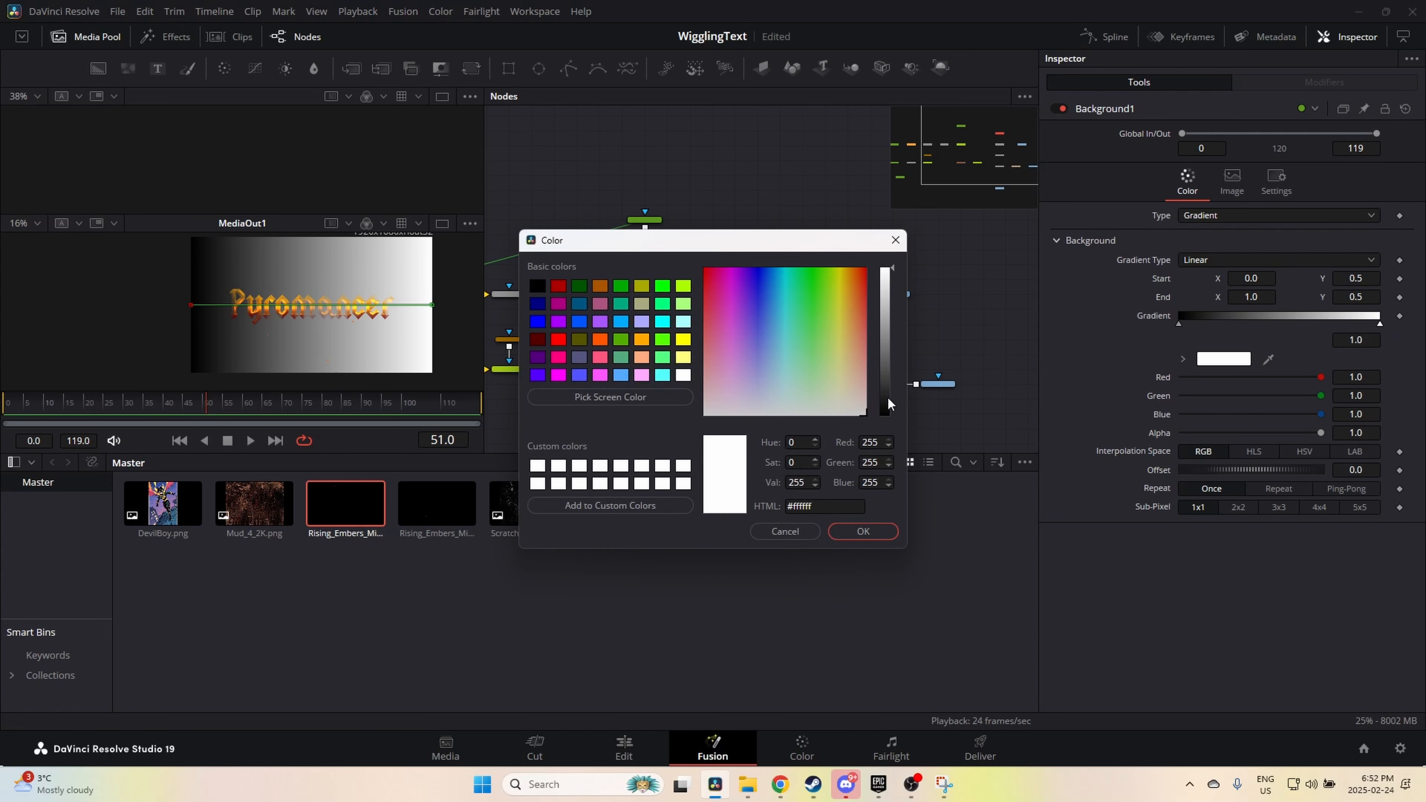
pyautogui.moveTo(888, 404); pyautogui.dragTo(890, 419)
pyautogui.click(1180, 326)
pyautogui.press('Return')
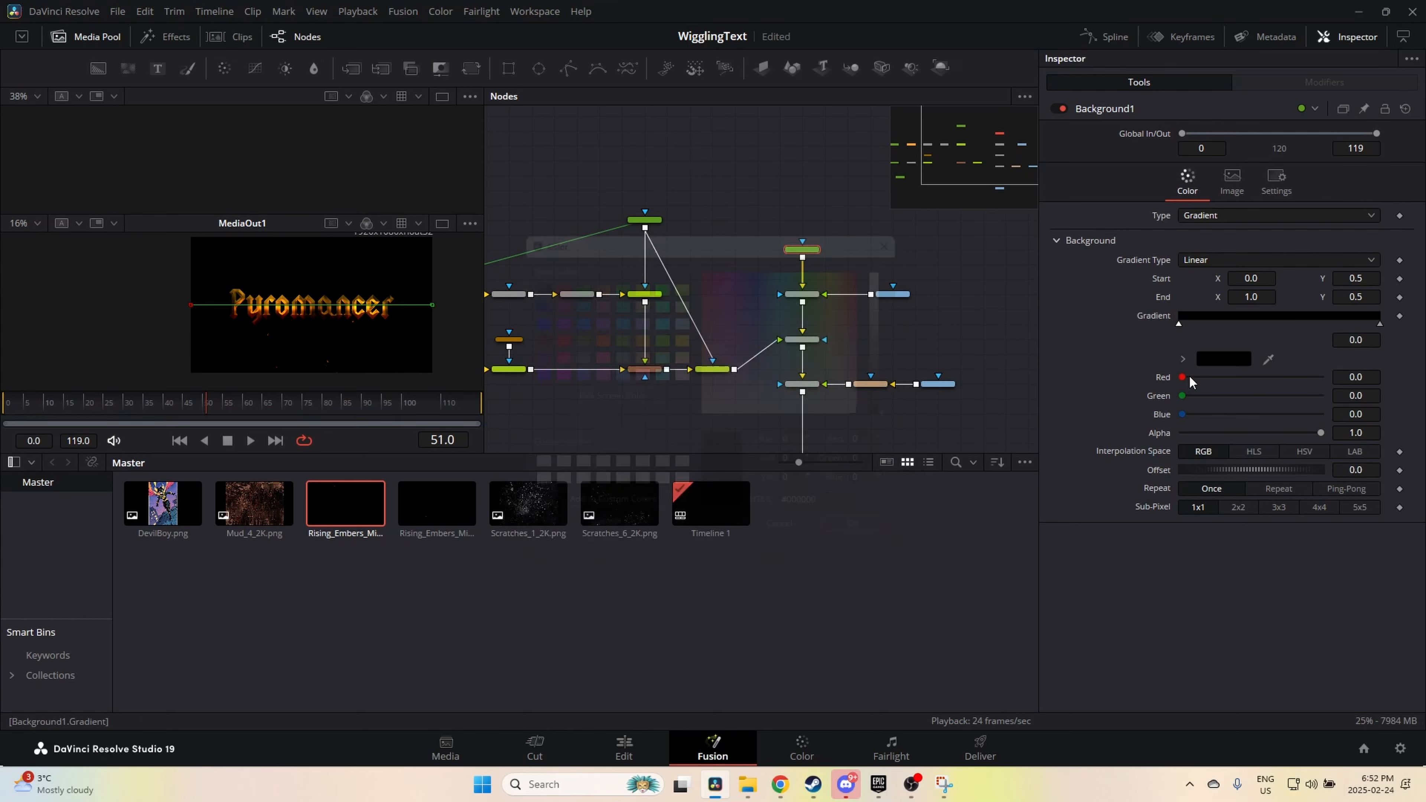
# Step: Set the gradient's start stop to red 1.0 and run the gradient vertically from about X 0.42, Y -0.24 to Y 0.15
pyautogui.click(1201, 363)
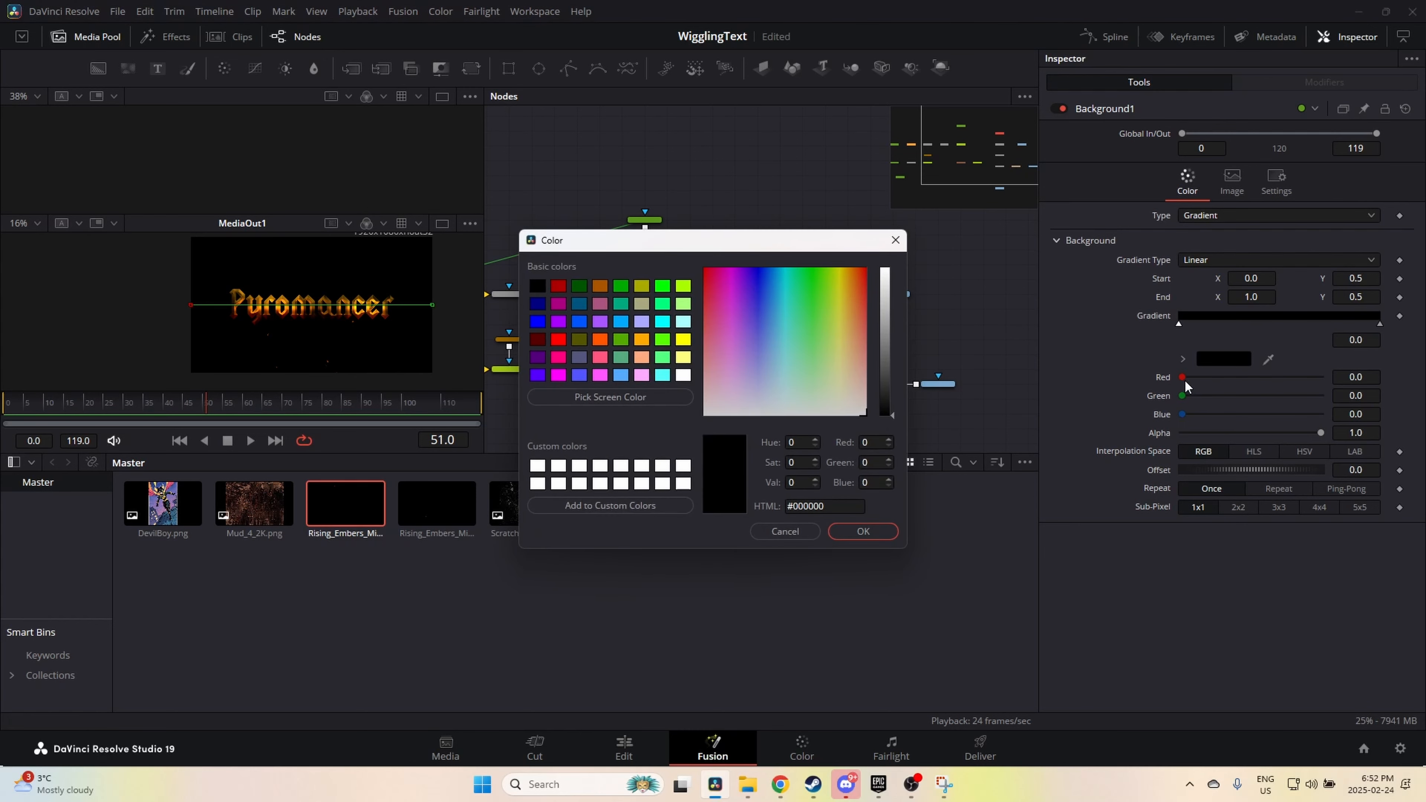
pyautogui.press('Escape')
pyautogui.moveTo(1183, 378); pyautogui.dragTo(1389, 387)
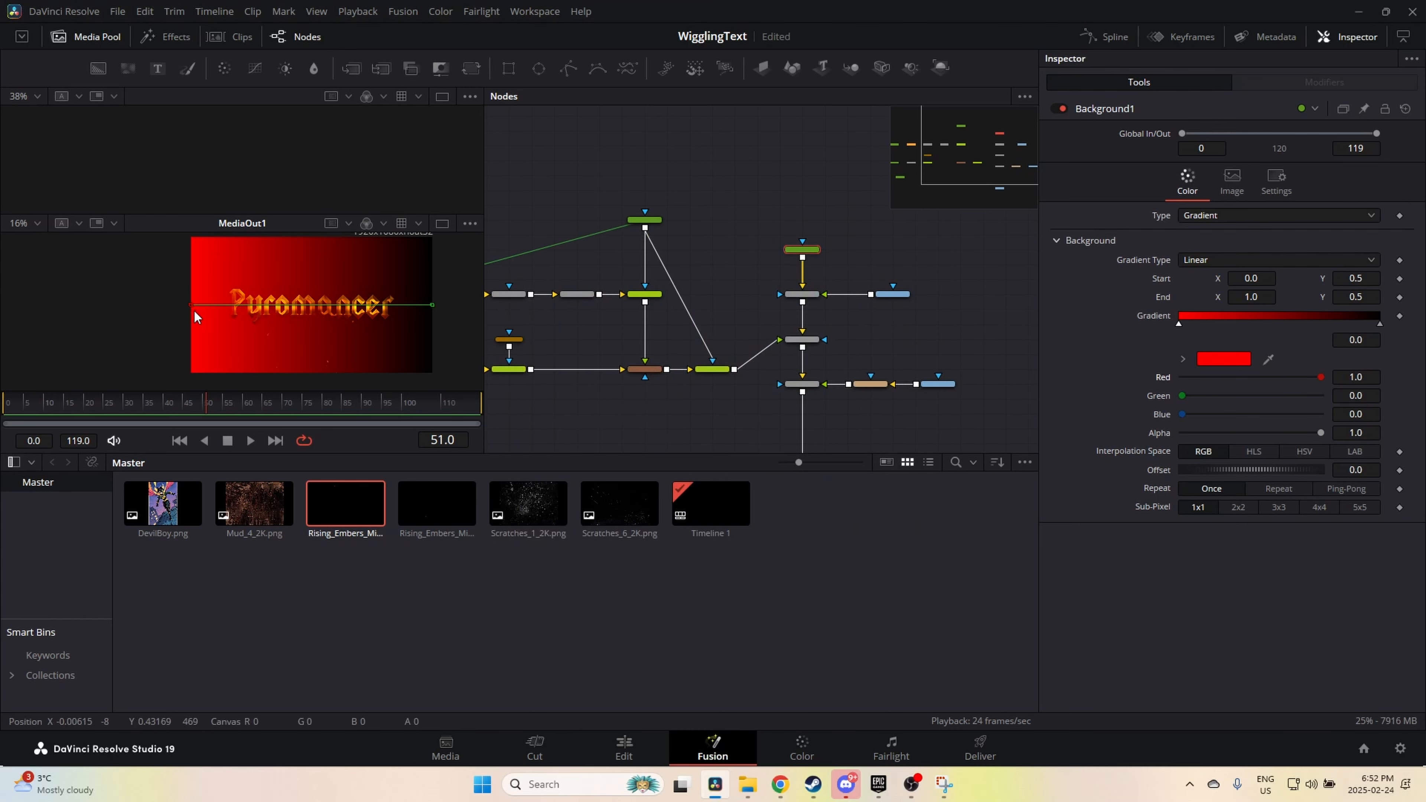
pyautogui.moveTo(190, 305); pyautogui.dragTo(296, 413)
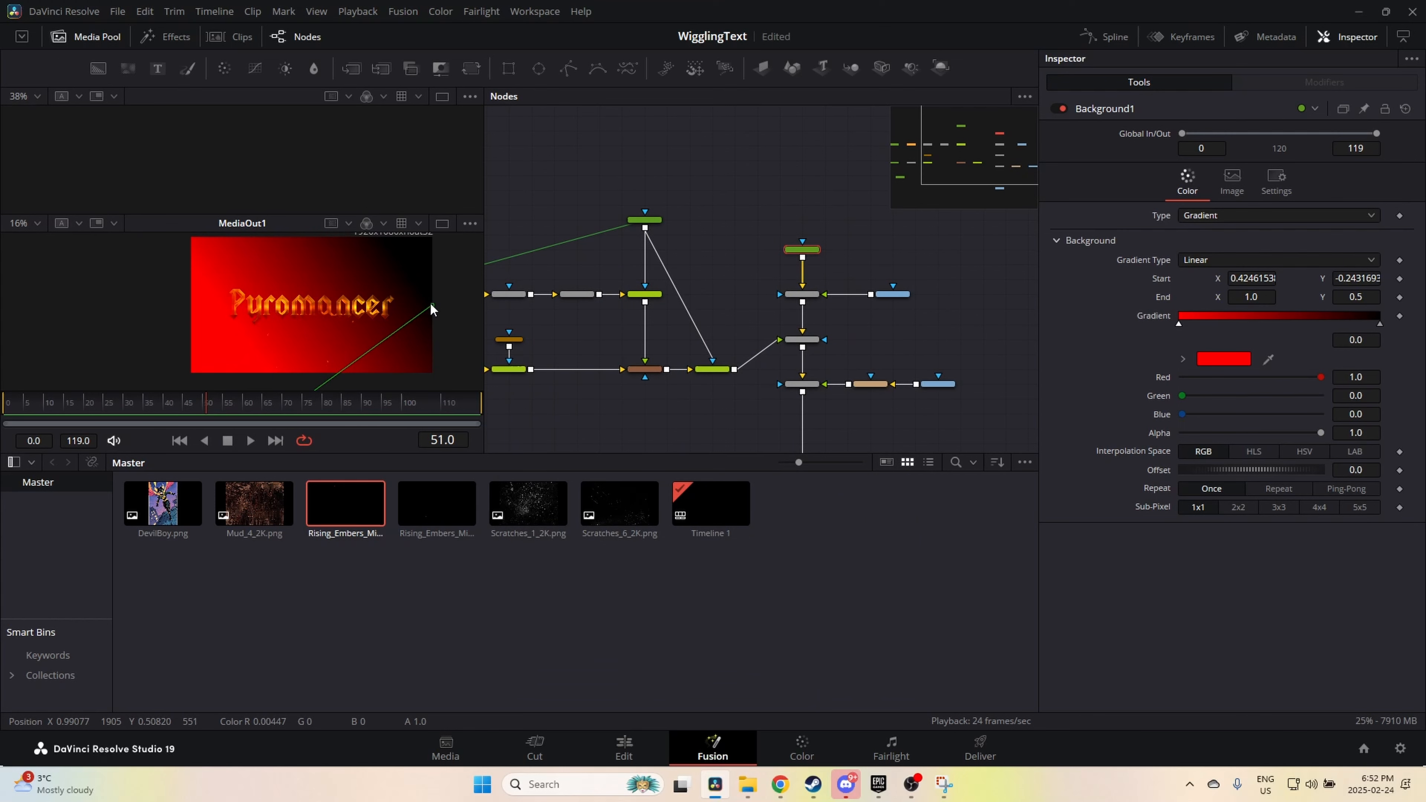
pyautogui.moveTo(432, 305); pyautogui.dragTo(292, 360)
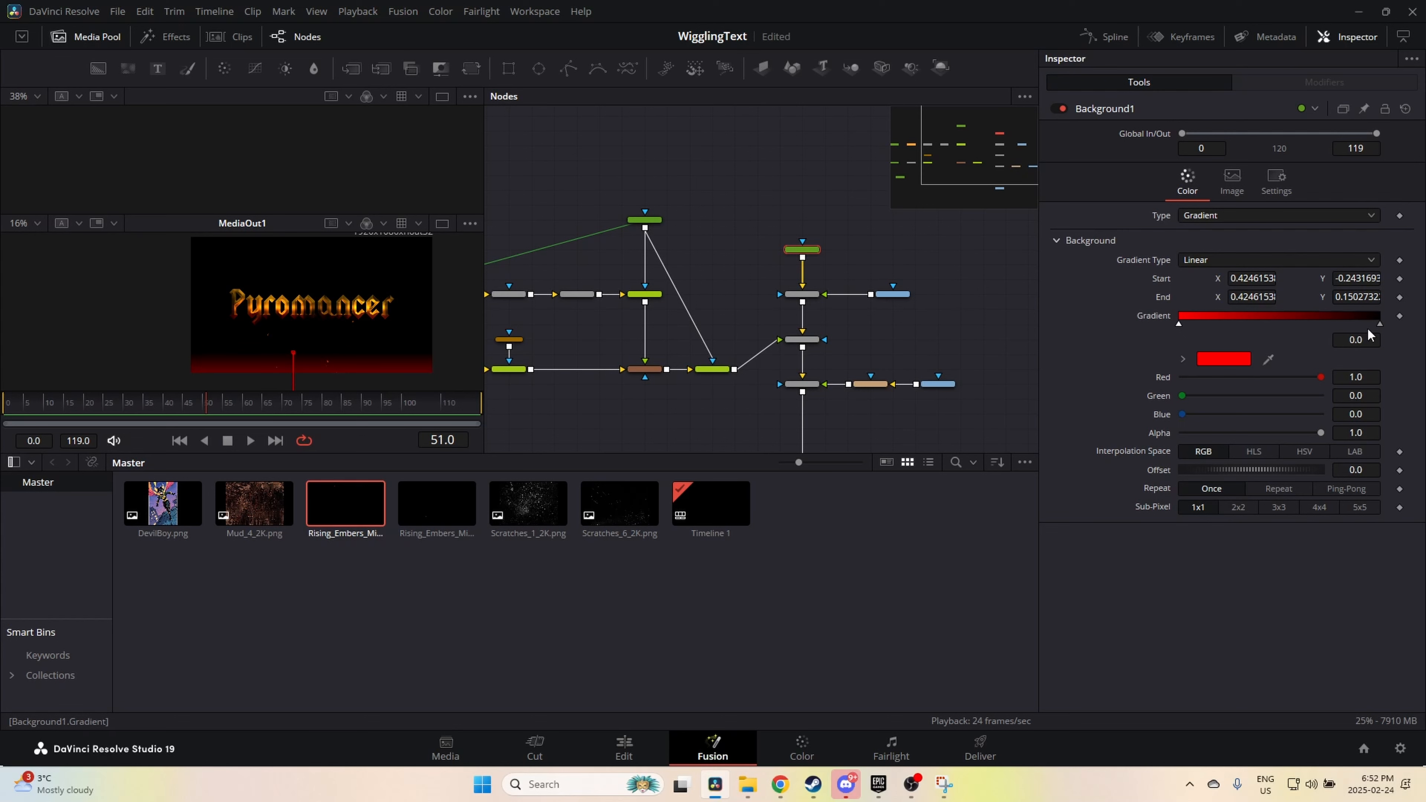
# Step: Adjust the gradient's black stop to about 0.99 and lower the gradient's end point to about Y 0.07
pyautogui.moveTo(1376, 330); pyautogui.dragTo(1280, 331)
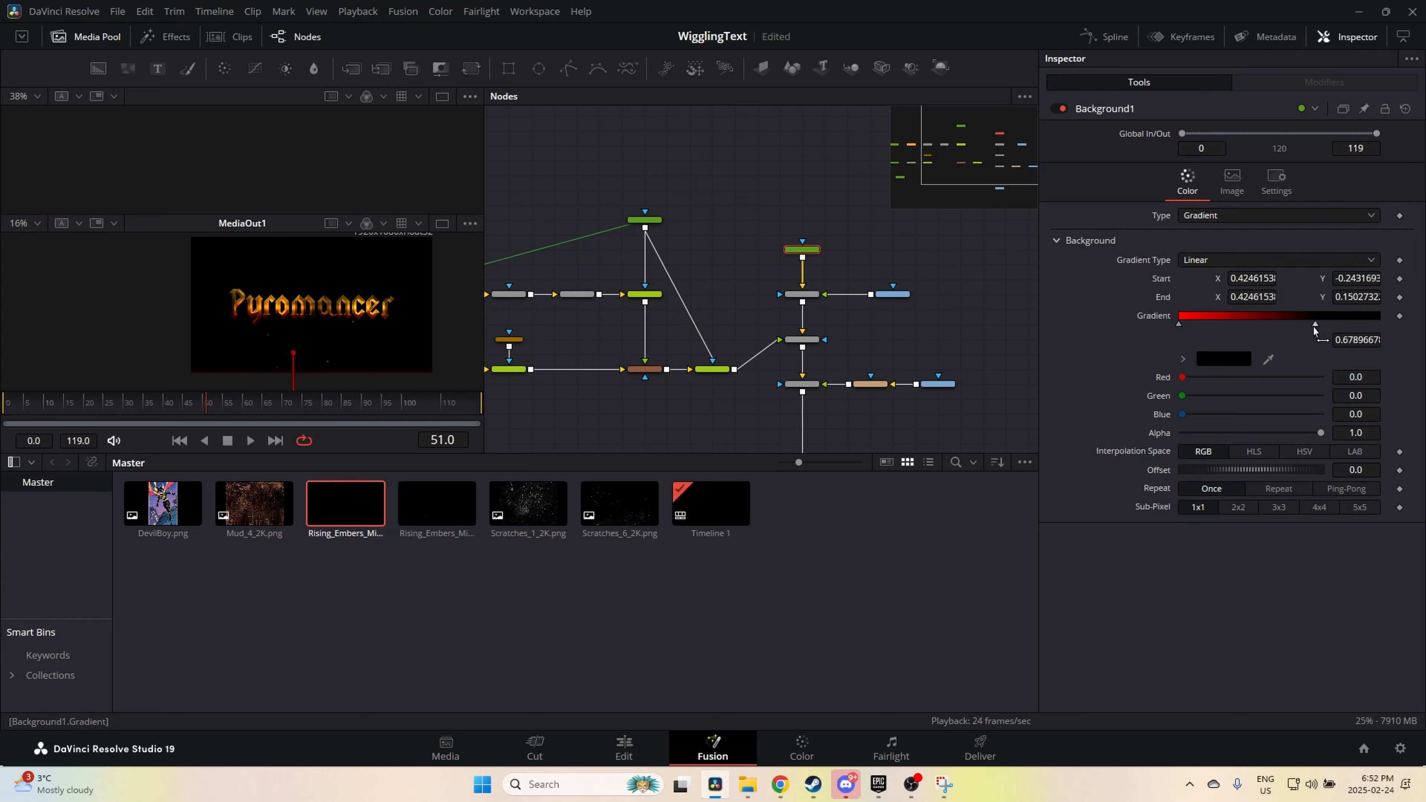
pyautogui.moveTo(1327, 326); pyautogui.dragTo(1337, 326)
pyautogui.moveTo(1179, 324); pyautogui.dragTo(1129, 324)
pyautogui.moveTo(1337, 326); pyautogui.dragTo(1376, 322)
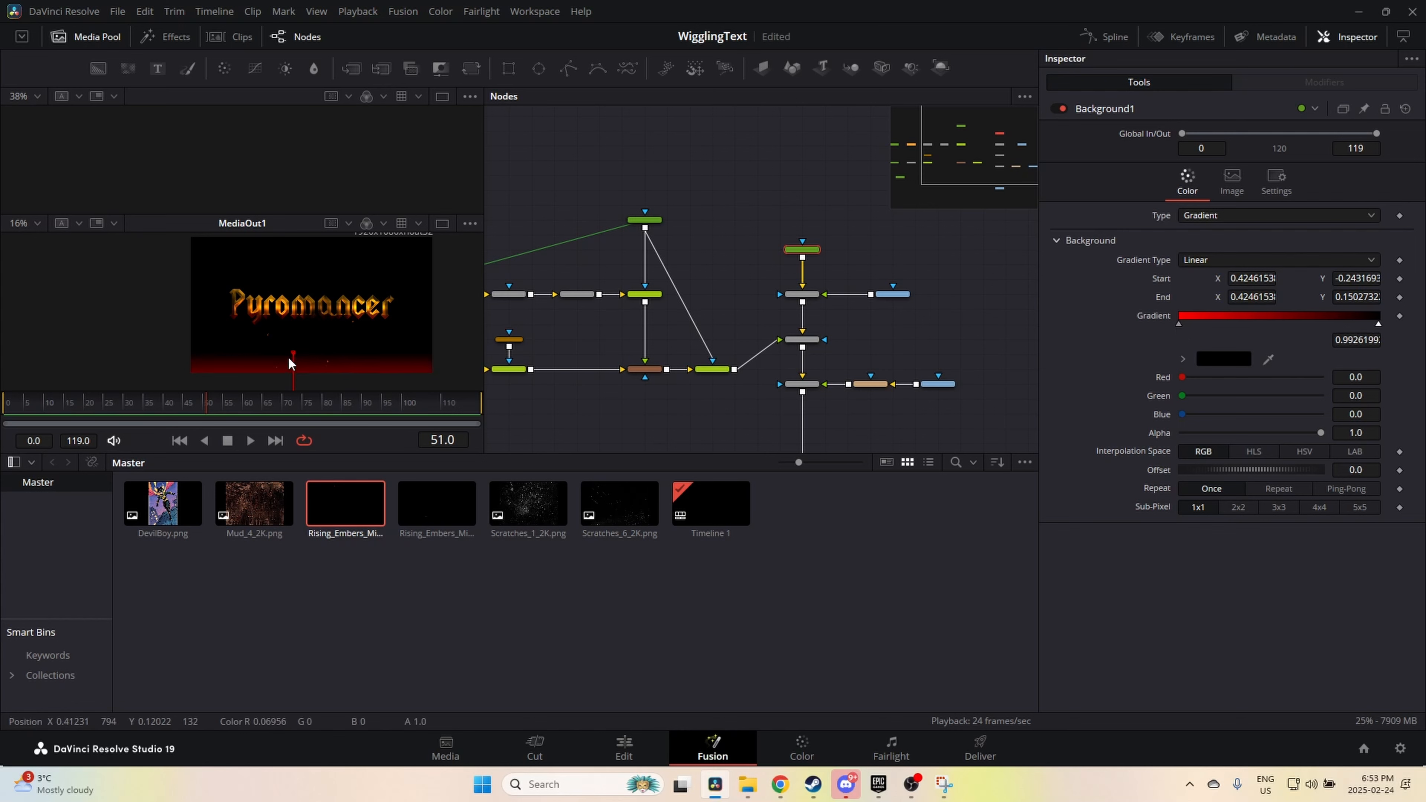
pyautogui.moveTo(293, 352); pyautogui.dragTo(292, 362)
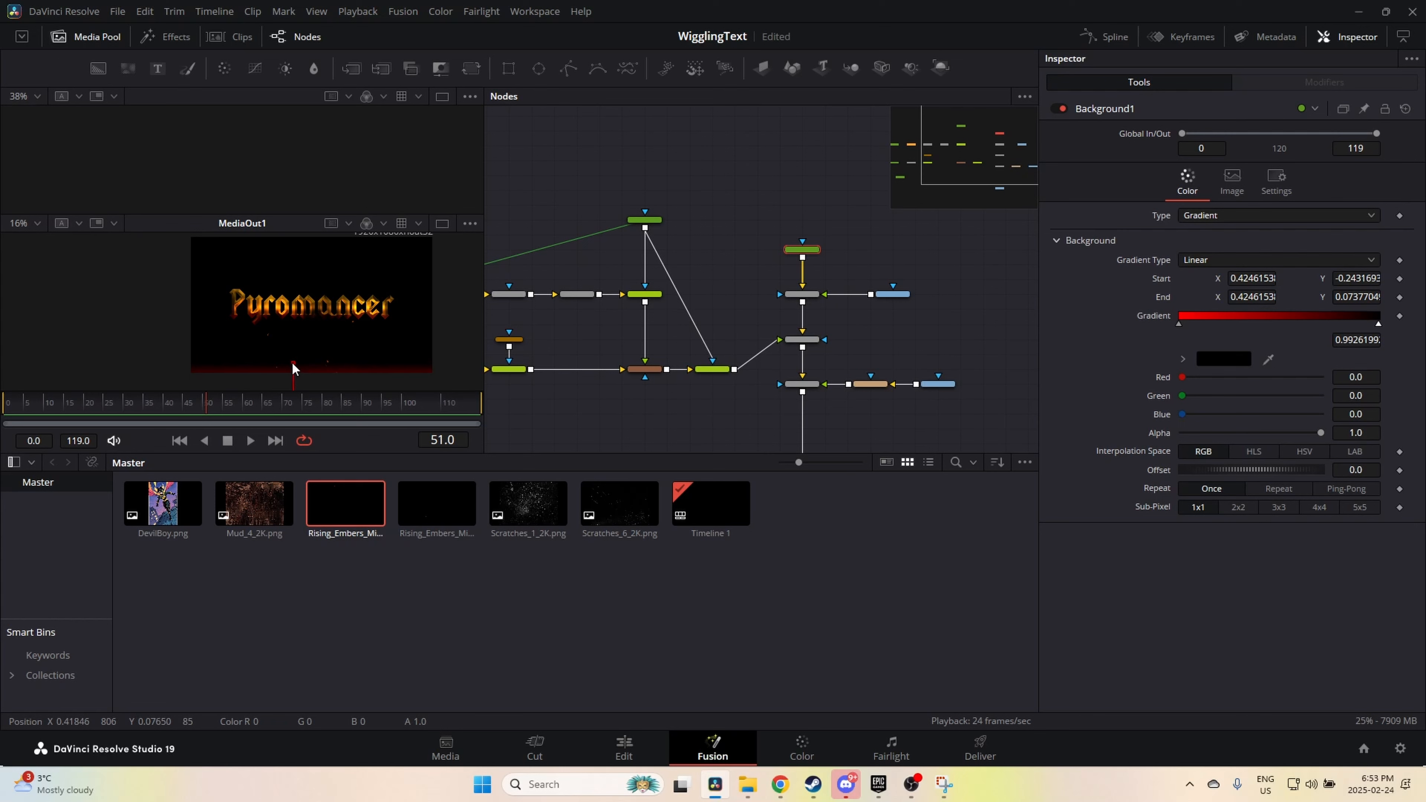
pyautogui.scroll(-1, 293, 368)
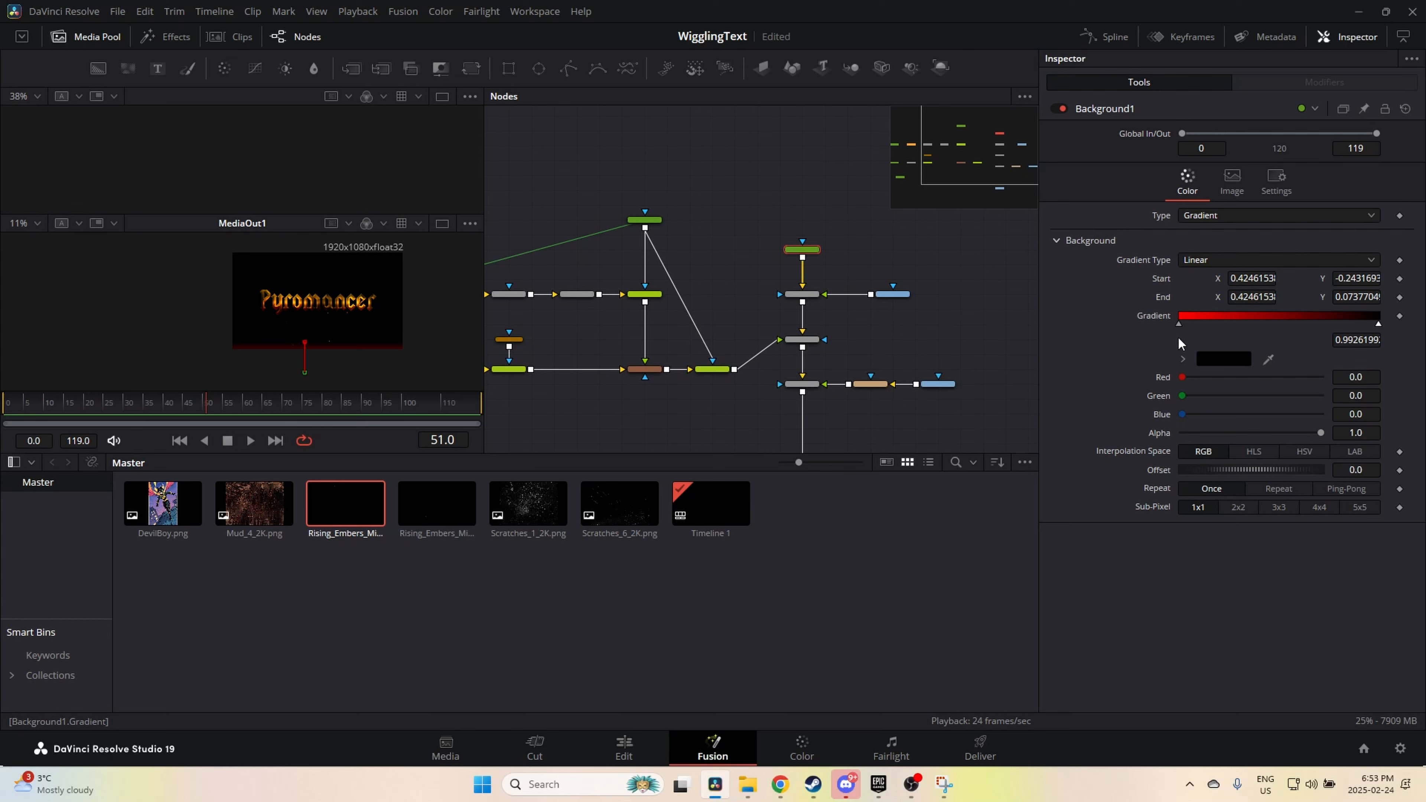
# Step: Recolor the gradient's red start stop to orange #ff4208
pyautogui.click(1179, 325)
pyautogui.click(1216, 362)
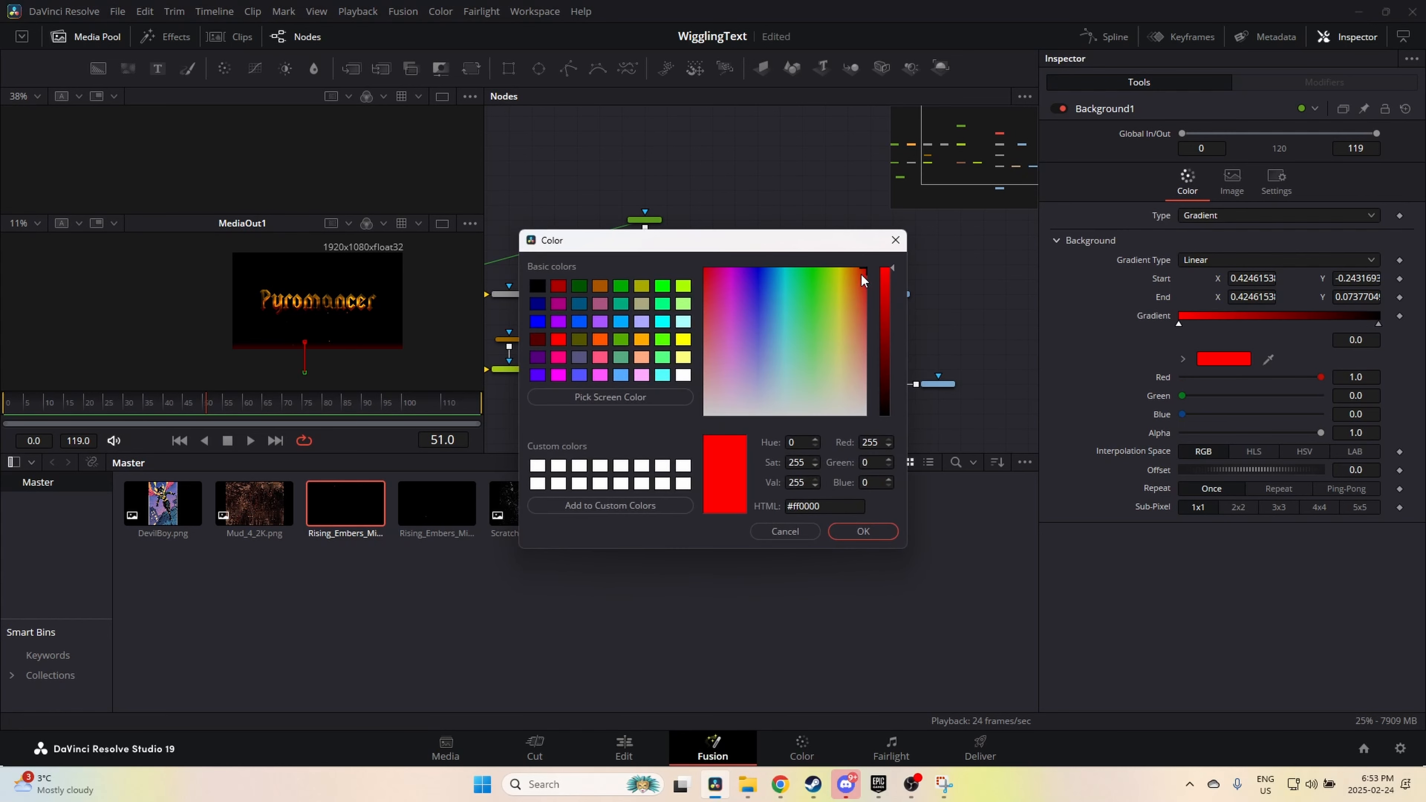
pyautogui.moveTo(861, 273); pyautogui.dragTo(861, 274)
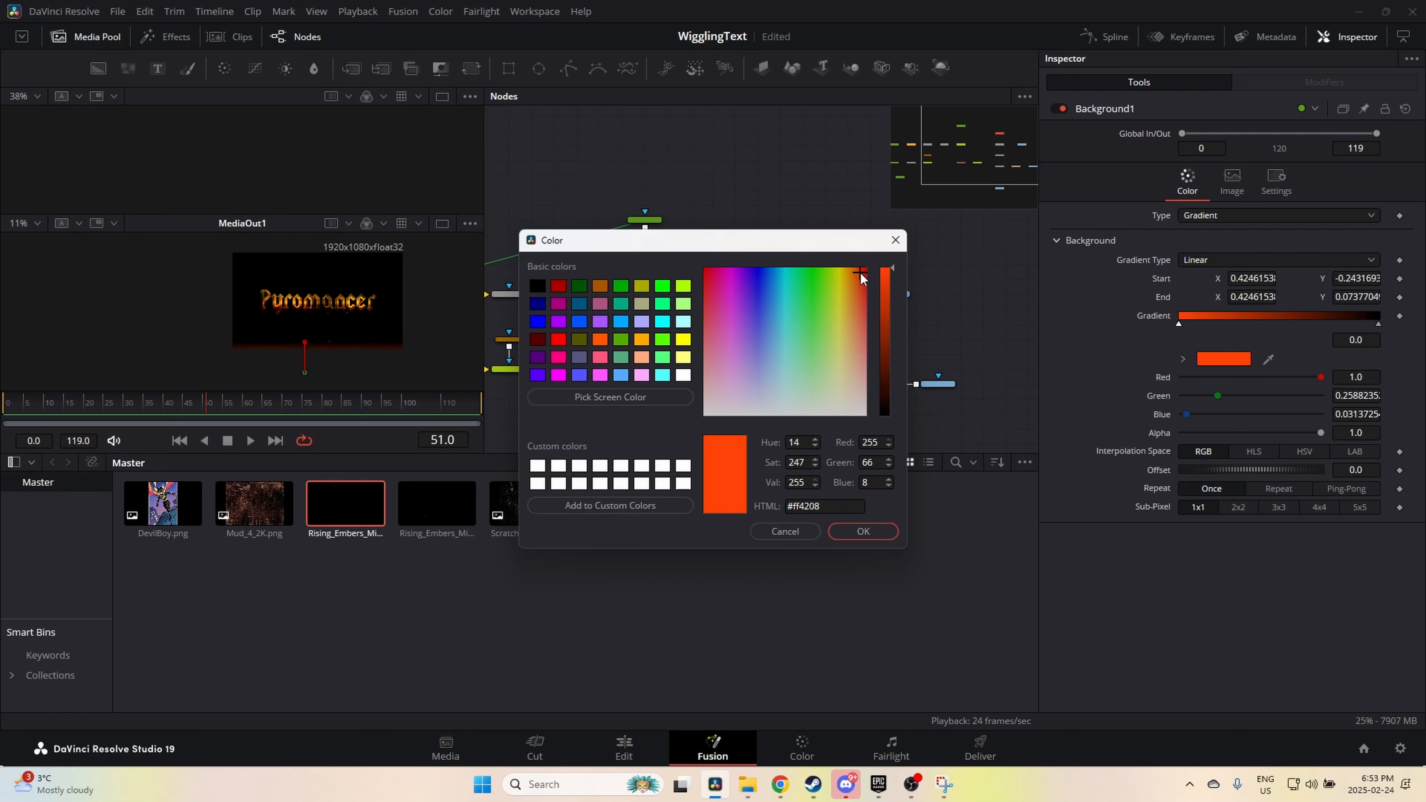
pyautogui.click(862, 531)
pyautogui.scroll(3, 337, 315)
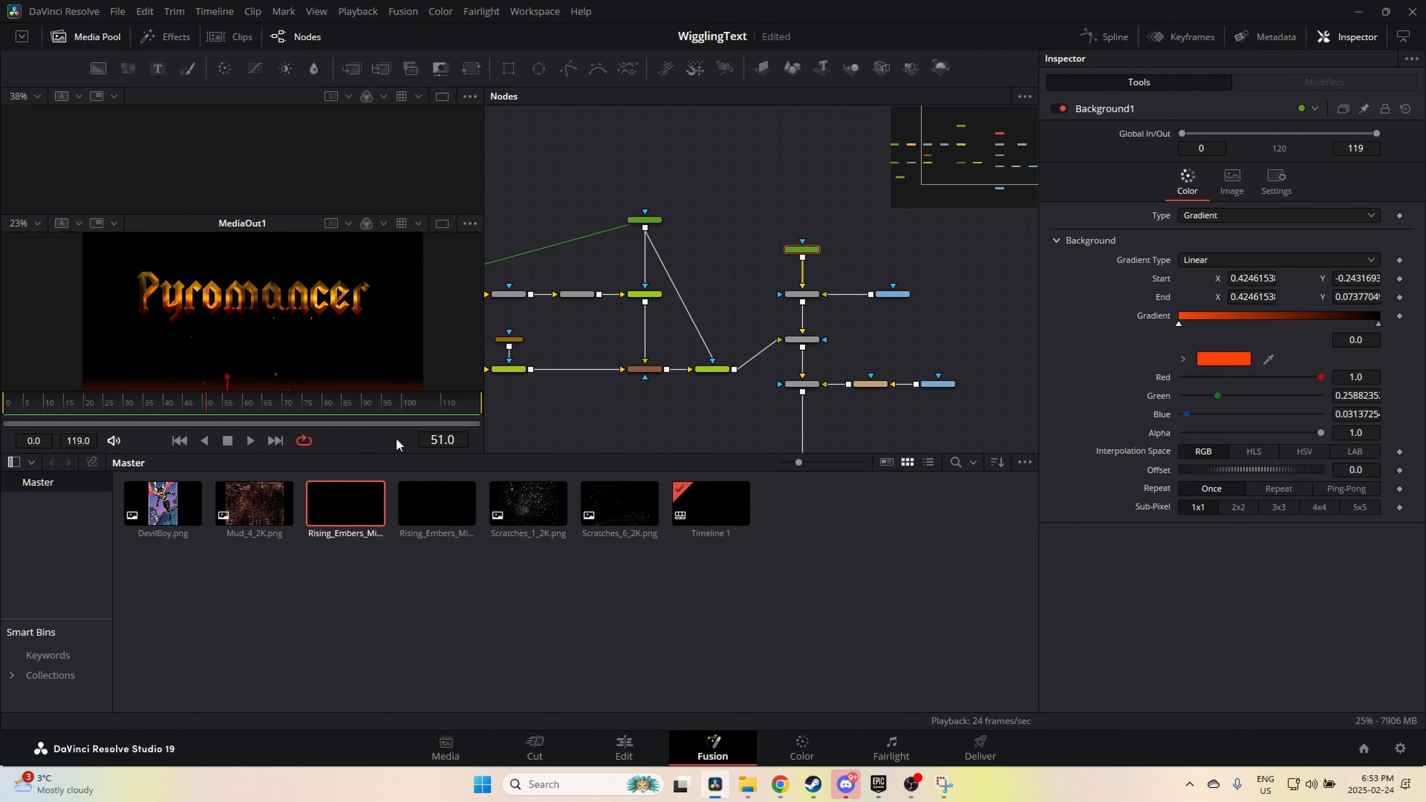
# Step: Play the Pyromancer title clip on the Edit page and reopen it in Fusion
pyautogui.click(625, 750)
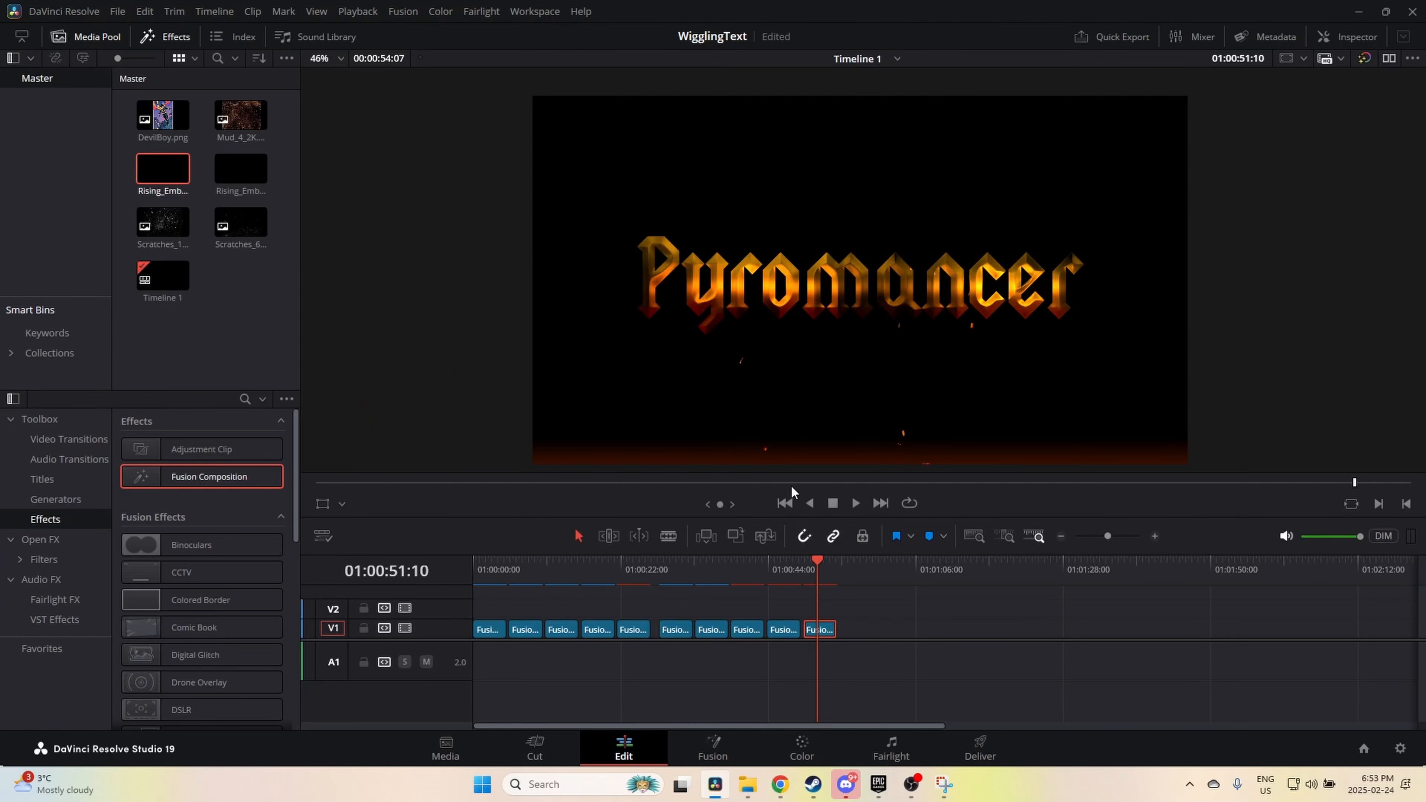
pyautogui.moveTo(817, 562); pyautogui.dragTo(803, 561)
pyautogui.press('space')
pyautogui.press('space')
pyautogui.rightClick(815, 631)
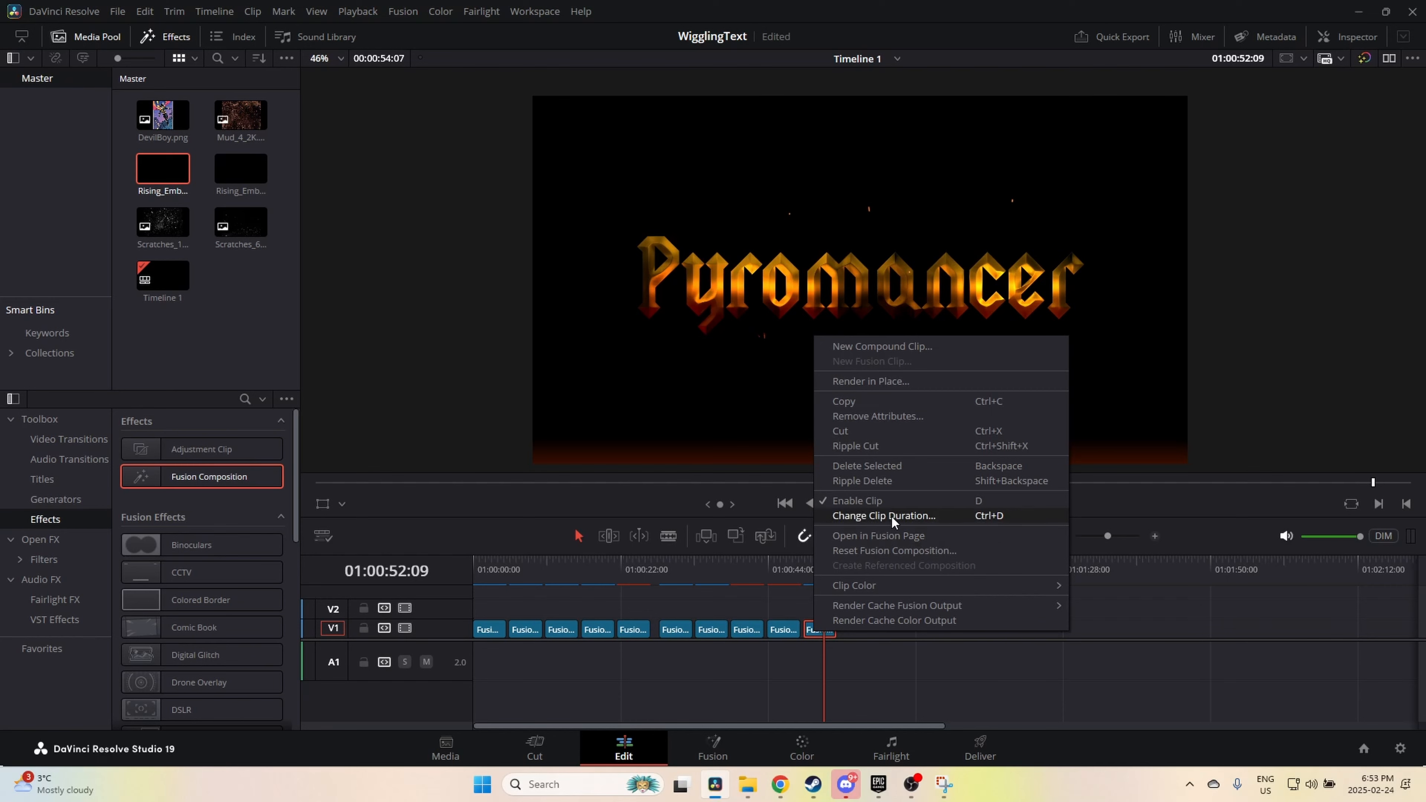
pyautogui.click(888, 539)
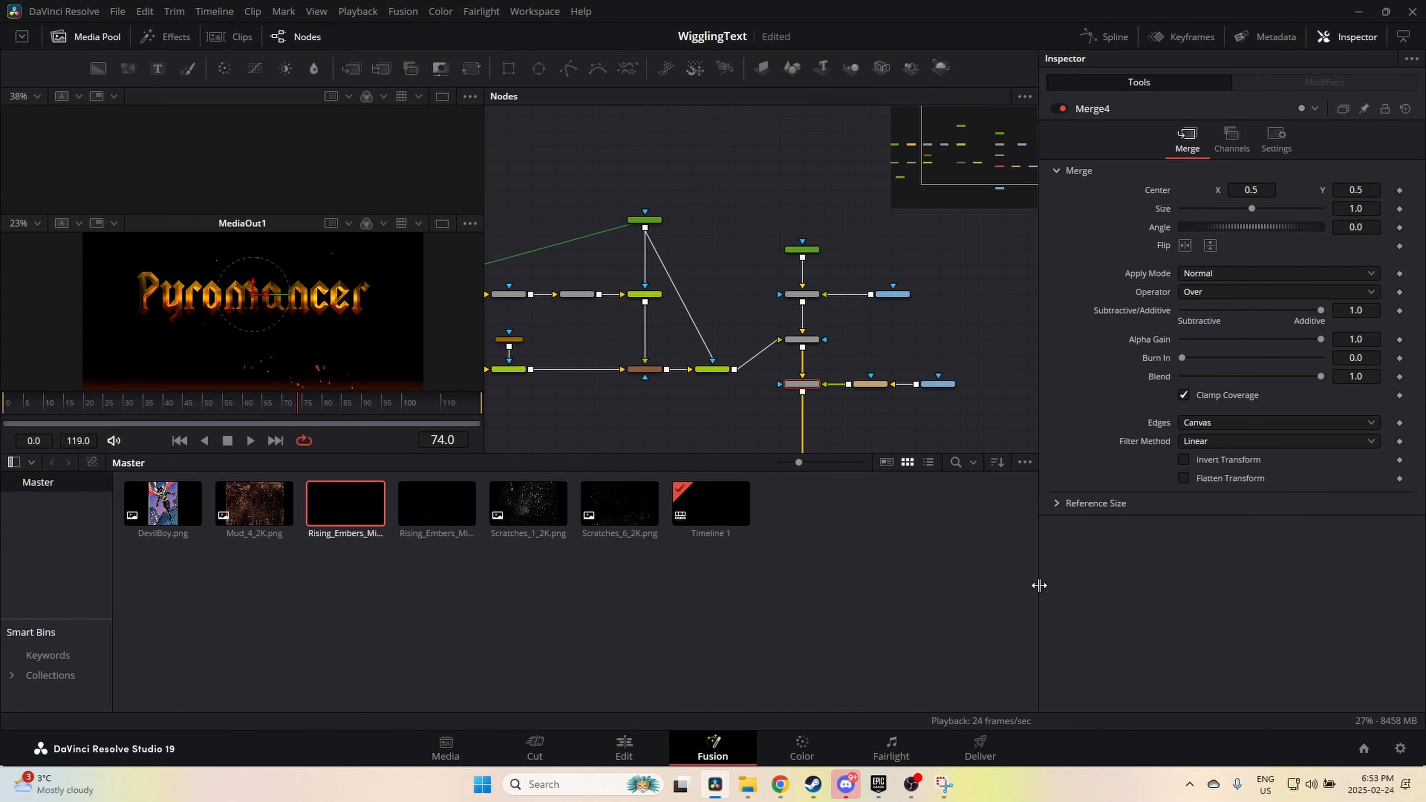
# Step: Shift the background, merge, embers and output nodes away from BrightnessContrast2 to make room before Merge1
pyautogui.moveTo(623, 323); pyautogui.dragTo(622, 256)
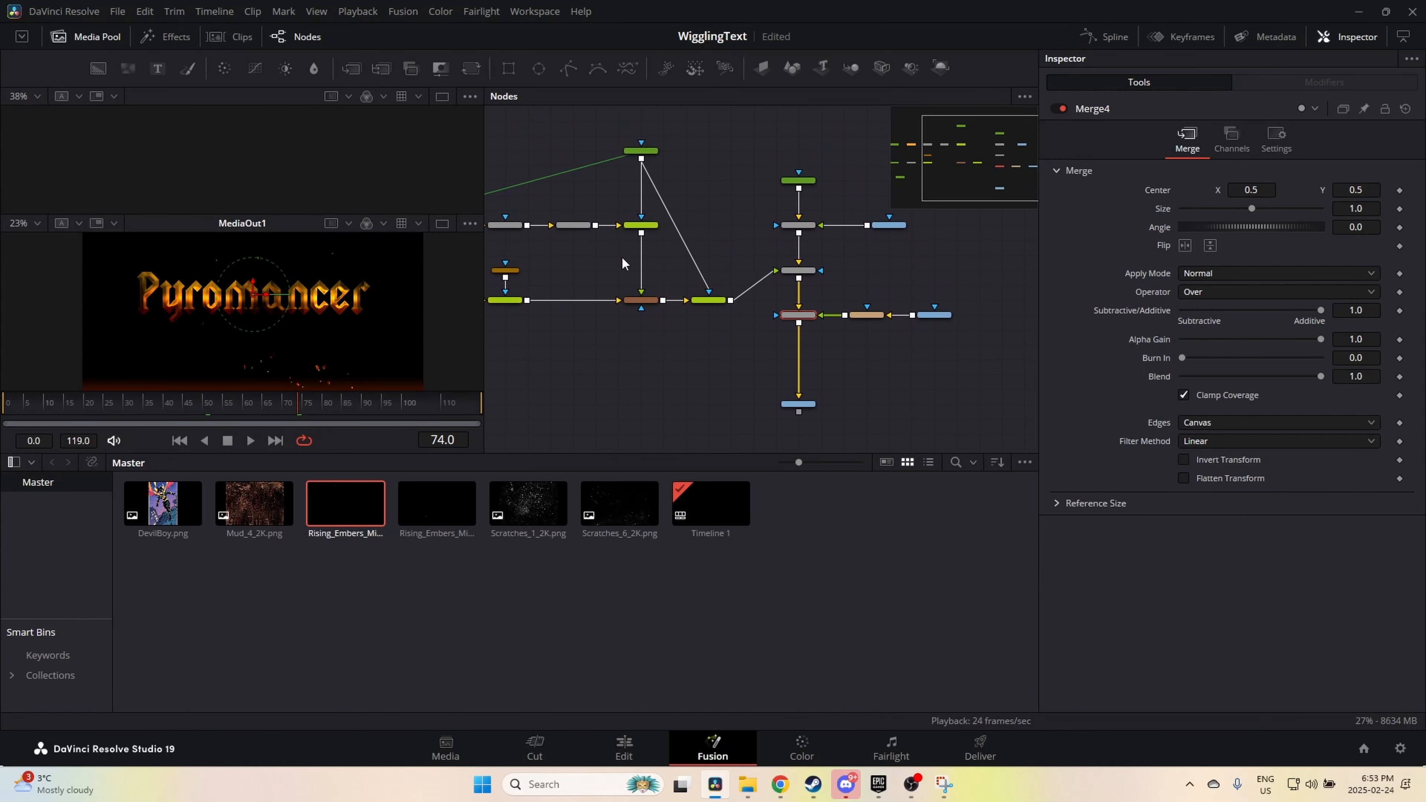
pyautogui.moveTo(891, 384)
pyautogui.mouseDown()
pyautogui.moveTo(907, 431)
pyautogui.moveTo(869, 368)
pyautogui.mouseUp()
pyautogui.moveTo(937, 401); pyautogui.dragTo(720, 132)
pyautogui.moveTo(778, 258); pyautogui.dragTo(914, 288)
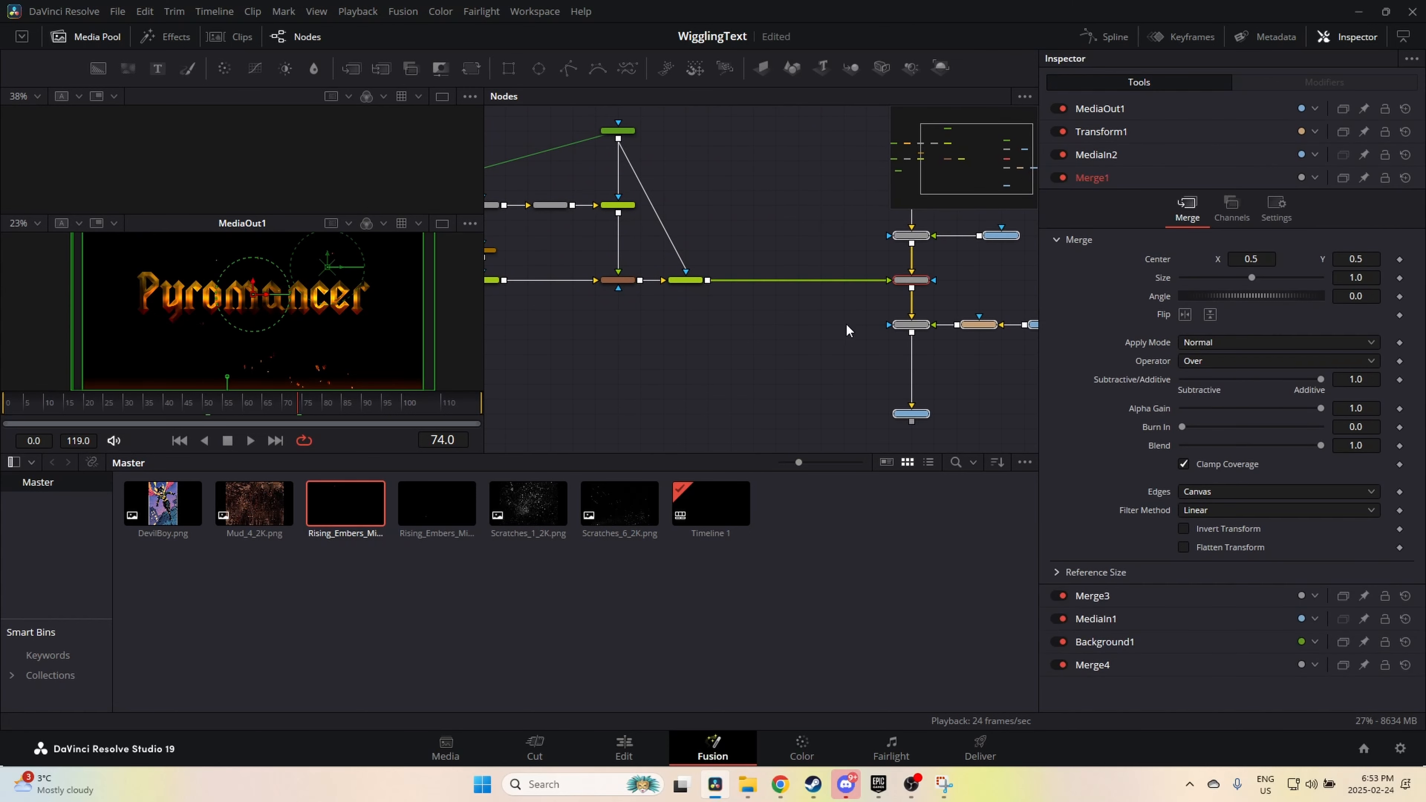
# Step: Insert a Brightness/Contrast node between BrightnessContrast2 and Merge1, and enable its Pre-Divide / Post-Multiply option
pyautogui.click(683, 280)
pyautogui.scroll(3, 688, 293)
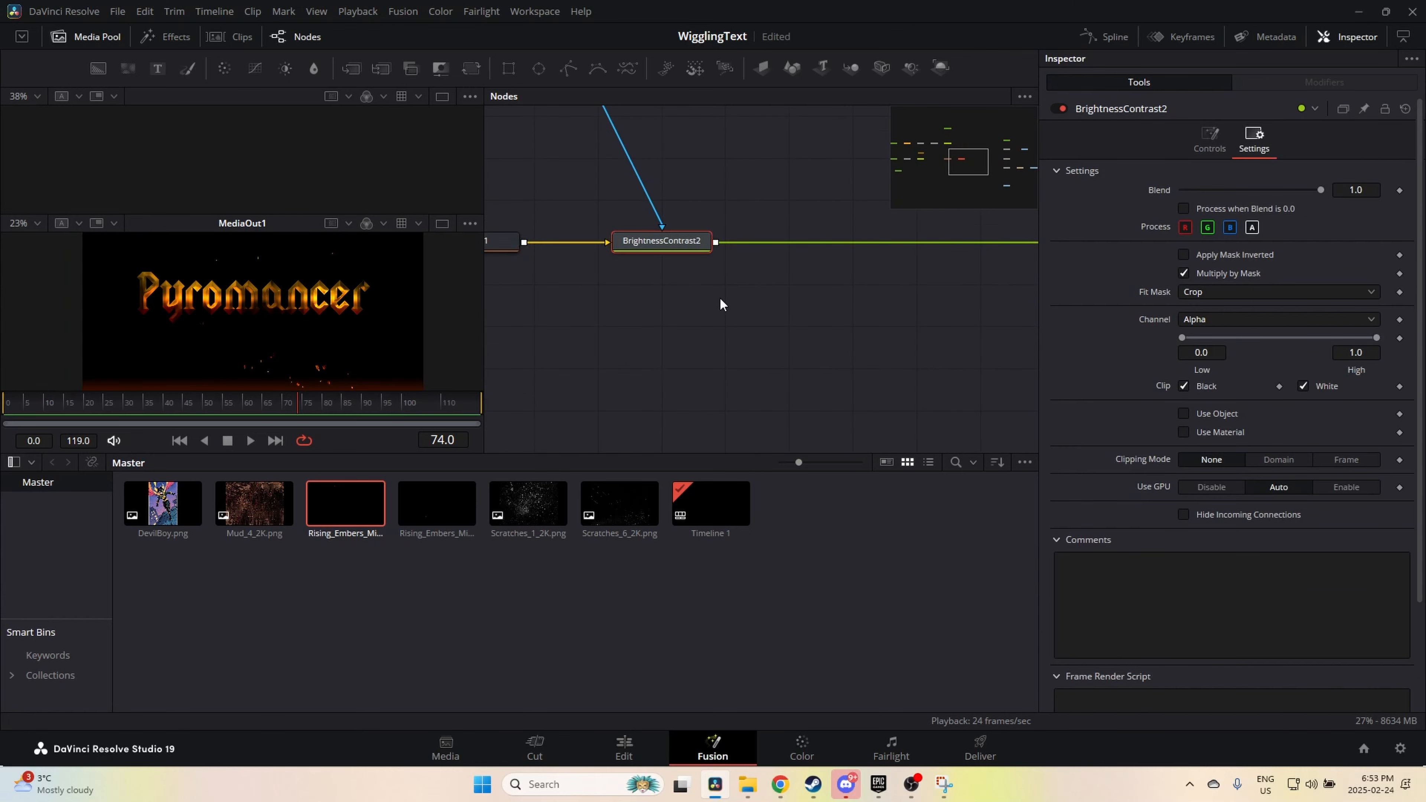
pyautogui.moveTo(751, 300); pyautogui.dragTo(626, 321)
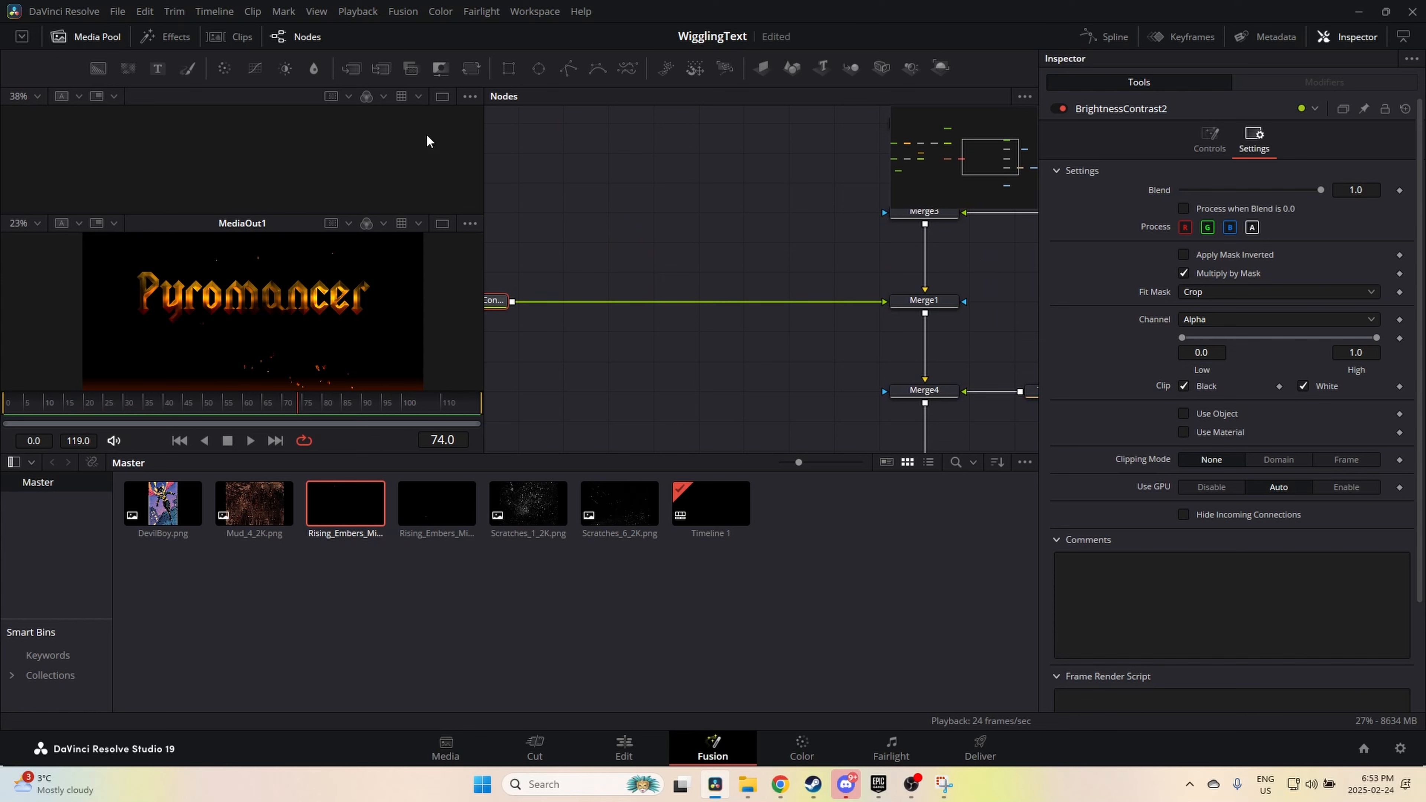
pyautogui.moveTo(504, 171); pyautogui.dragTo(608, 178)
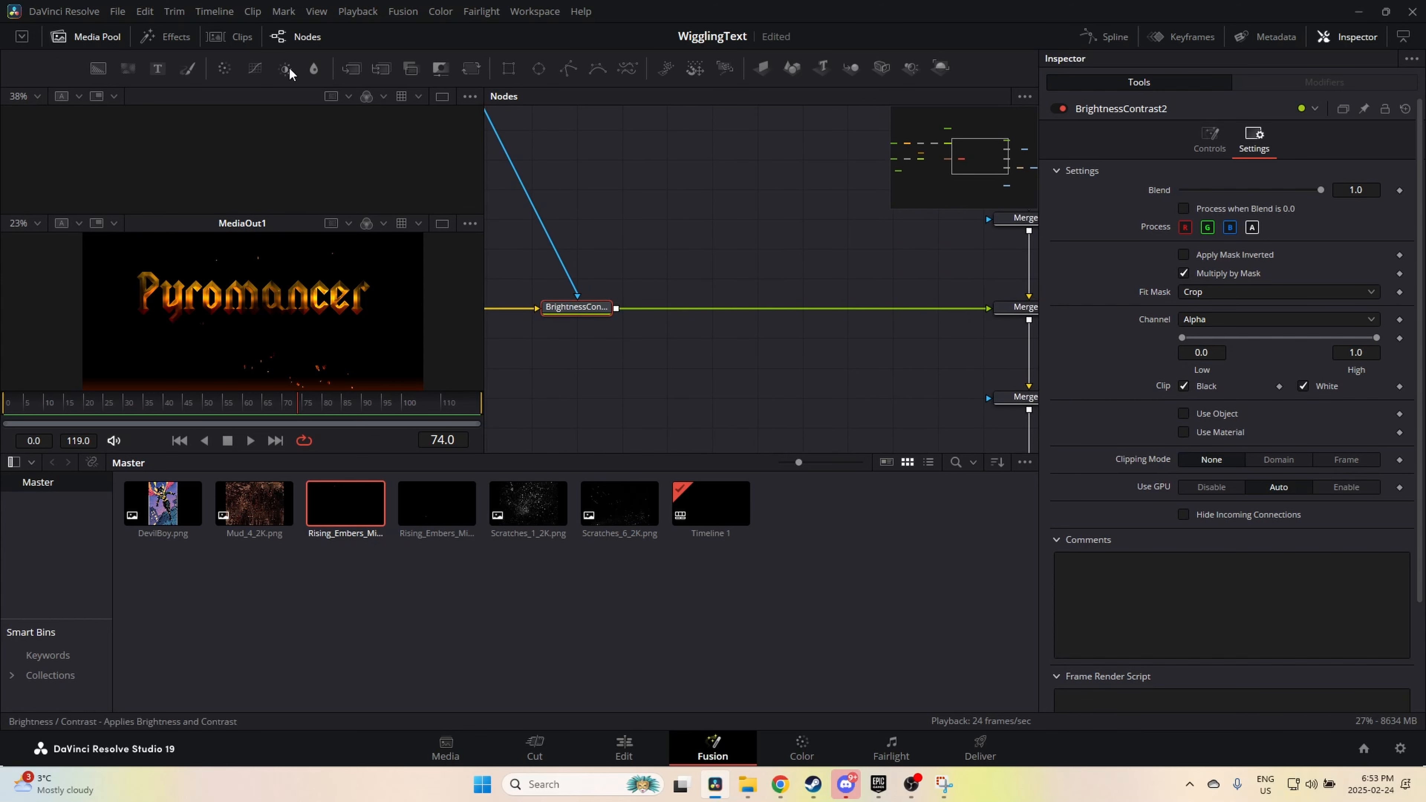
pyautogui.moveTo(288, 73); pyautogui.dragTo(795, 302)
pyautogui.click(1258, 390)
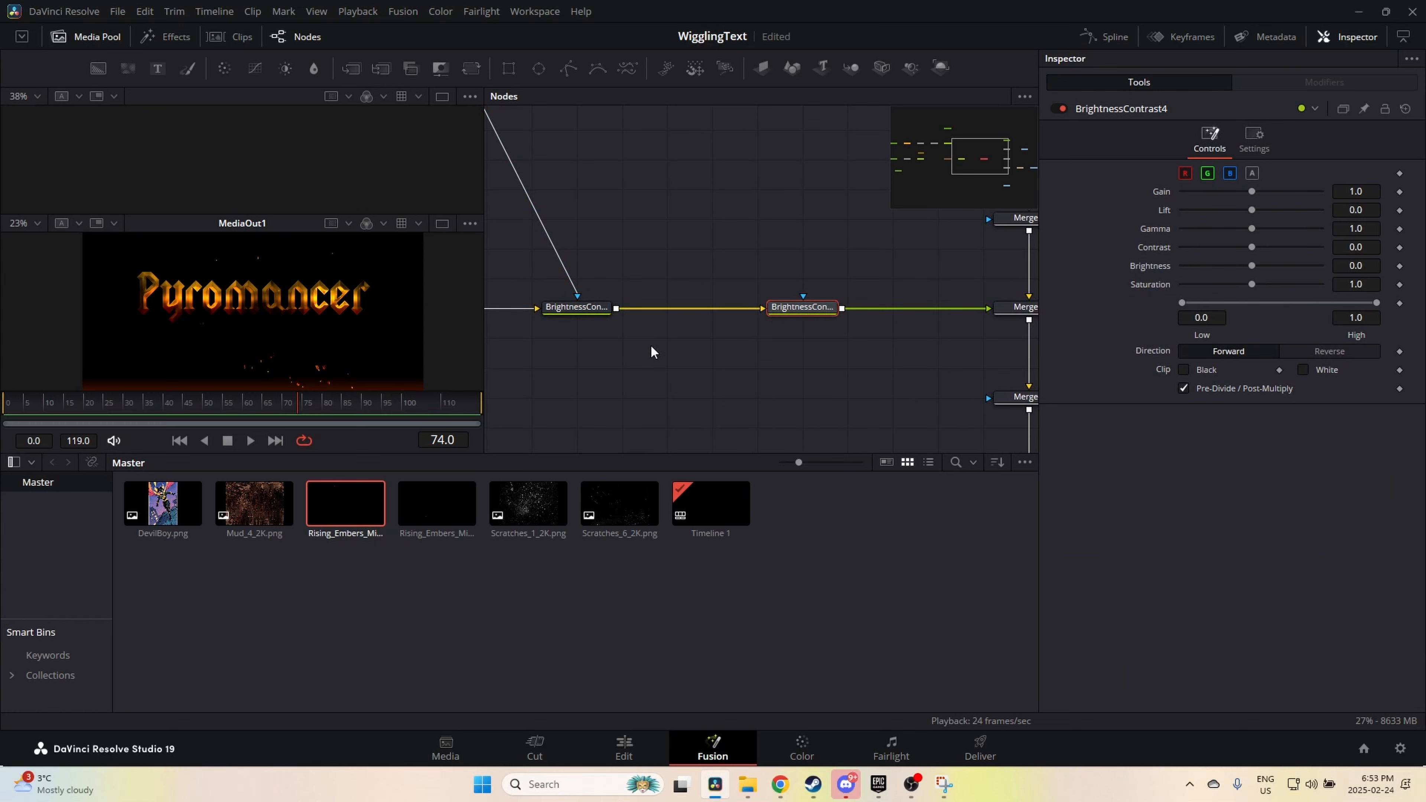
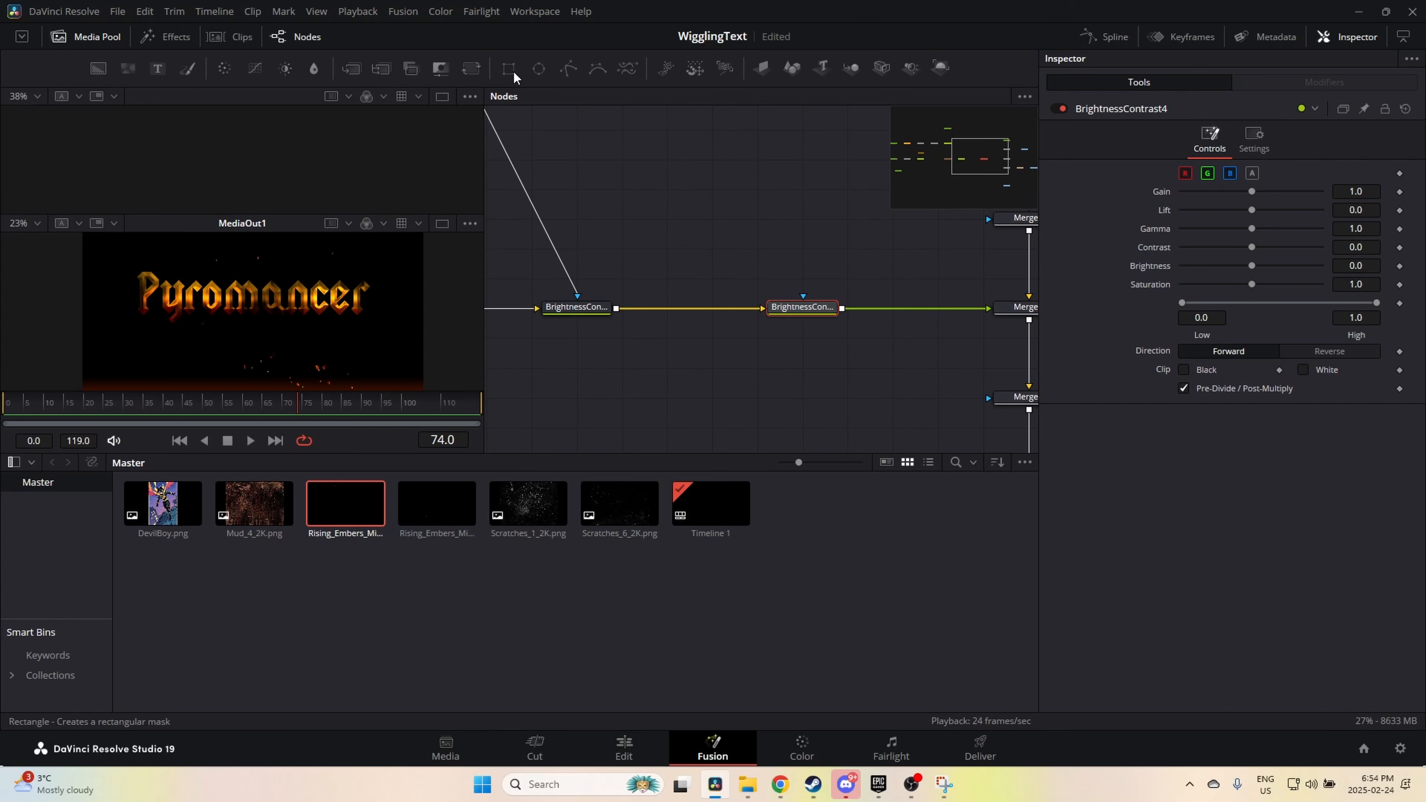
# Step: Add a Rectangle mask to BrightnessContrast4 with width 0.064, soft edge 0.019 and angle -16.4
pyautogui.moveTo(513, 70); pyautogui.dragTo(793, 303)
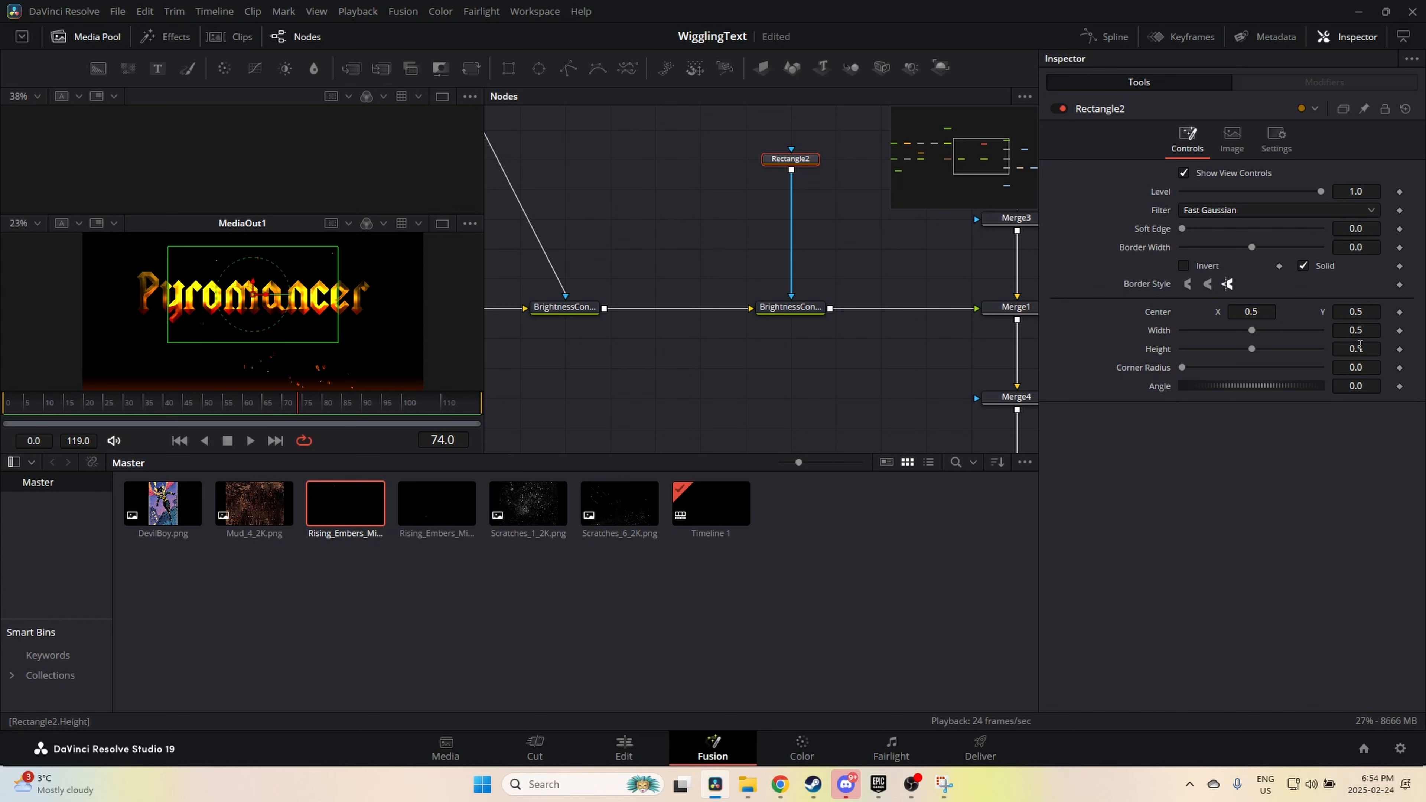
pyautogui.moveTo(1356, 330); pyautogui.dragTo(1291, 330)
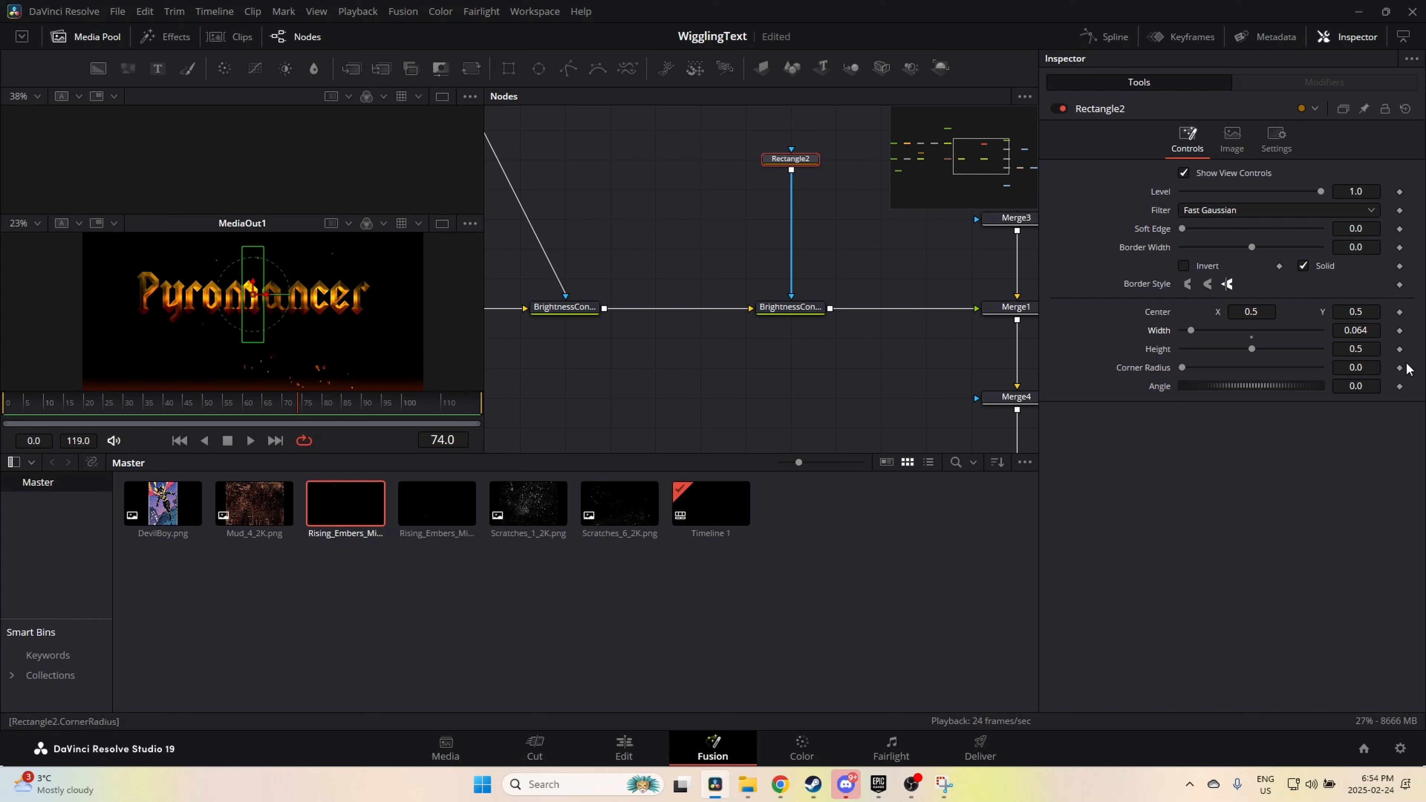
pyautogui.moveTo(1350, 228); pyautogui.dragTo(1362, 229)
pyautogui.scroll(5, 277, 299)
pyautogui.moveTo(1246, 387); pyautogui.dragTo(1239, 393)
# Step: Raise BrightnessContrast4's gain to 4.57 to brighten the masked strip of the title
pyautogui.click(782, 308)
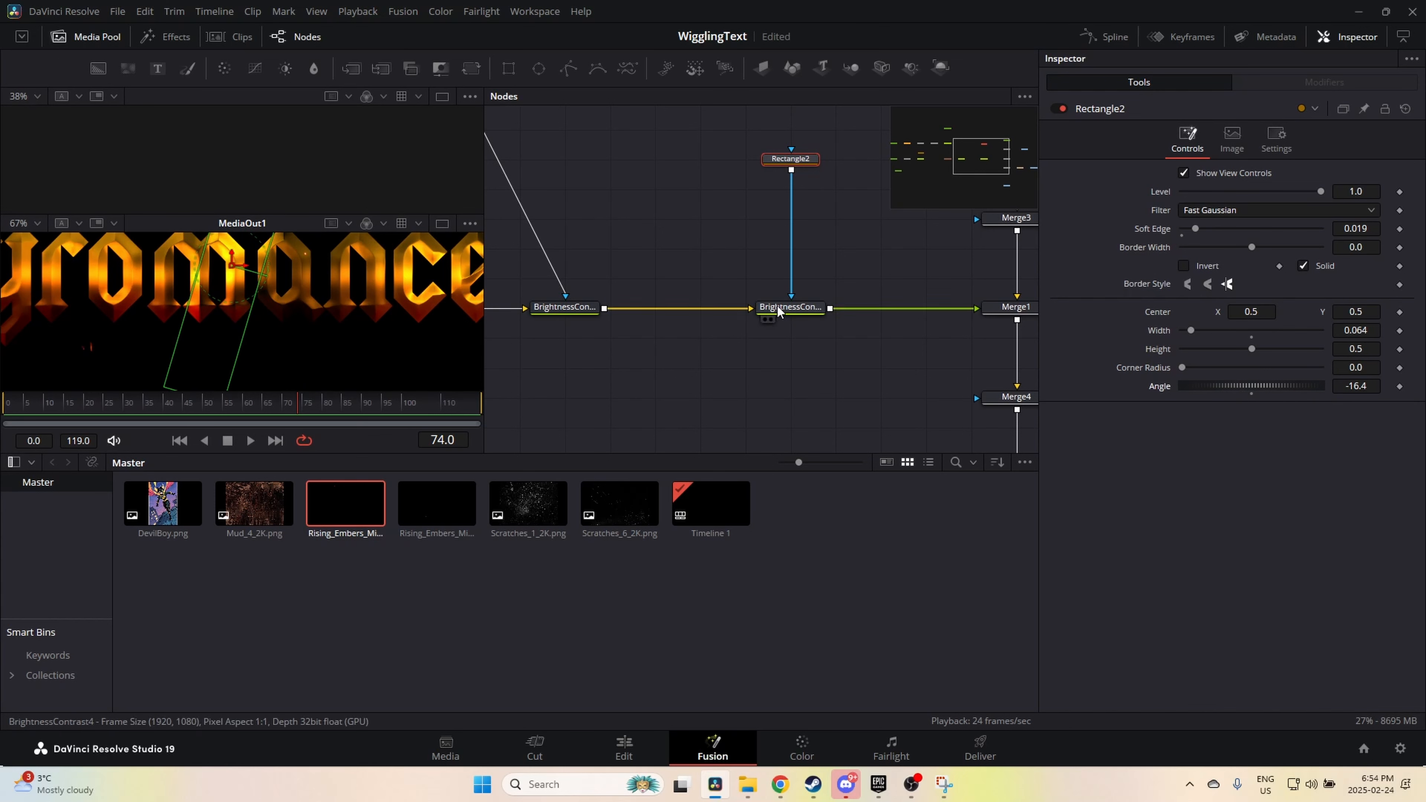
pyautogui.moveTo(1274, 190); pyautogui.dragTo(1310, 194)
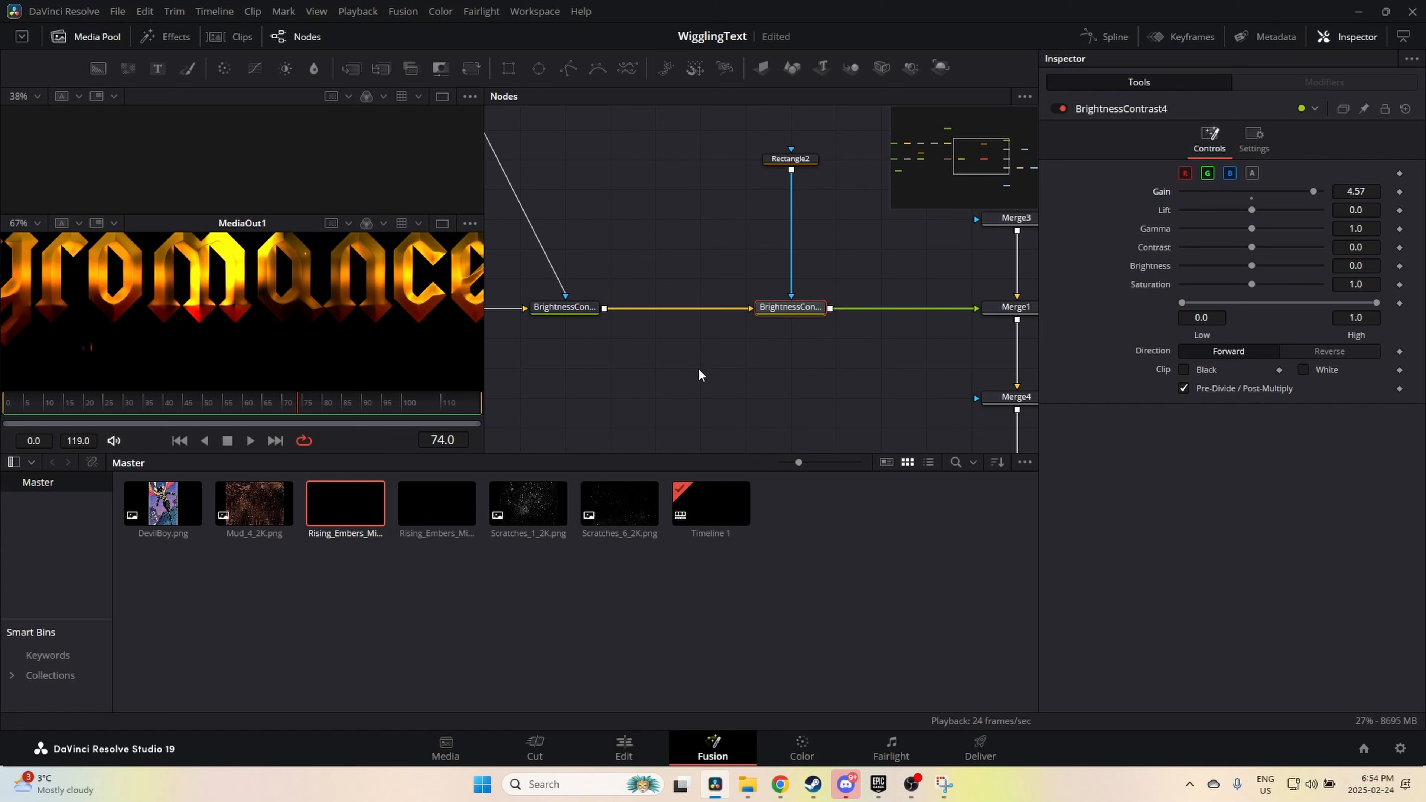
pyautogui.scroll(-5, 232, 324)
pyautogui.scroll(-2, 233, 347)
# Step: Move the Rectangle2 mask to the left of the title, with its center X at about 0.085
pyautogui.press('Home')
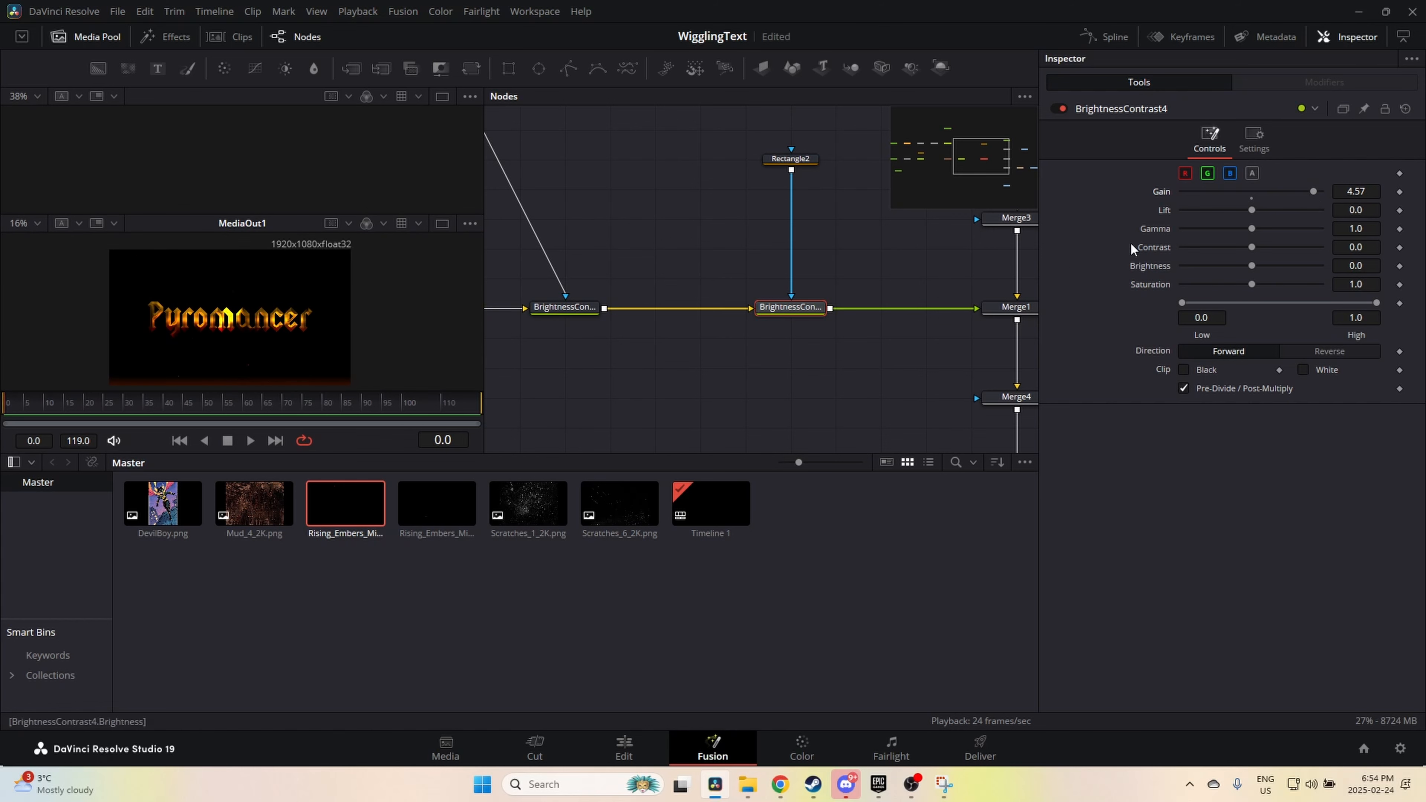
pyautogui.click(800, 160)
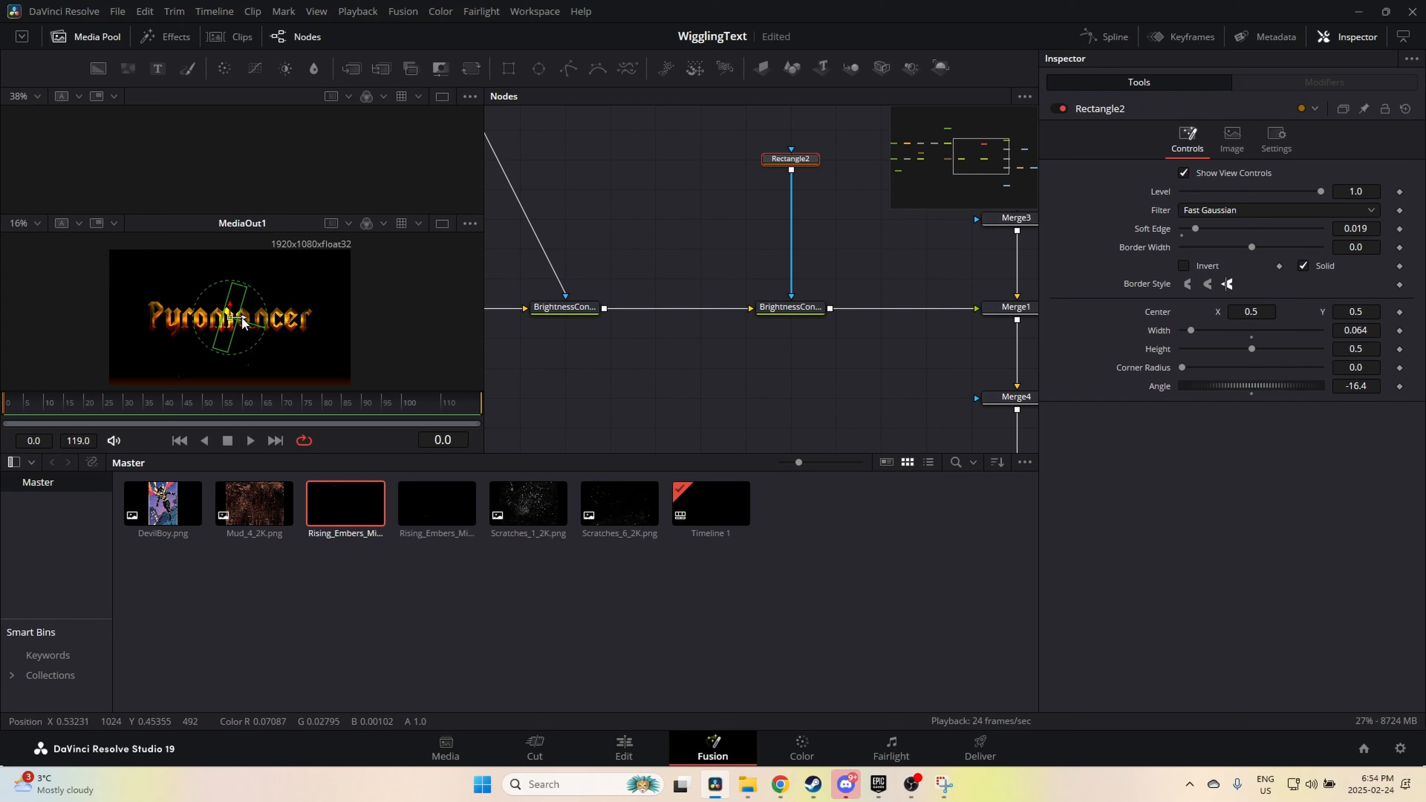
pyautogui.moveTo(241, 322); pyautogui.dragTo(143, 323)
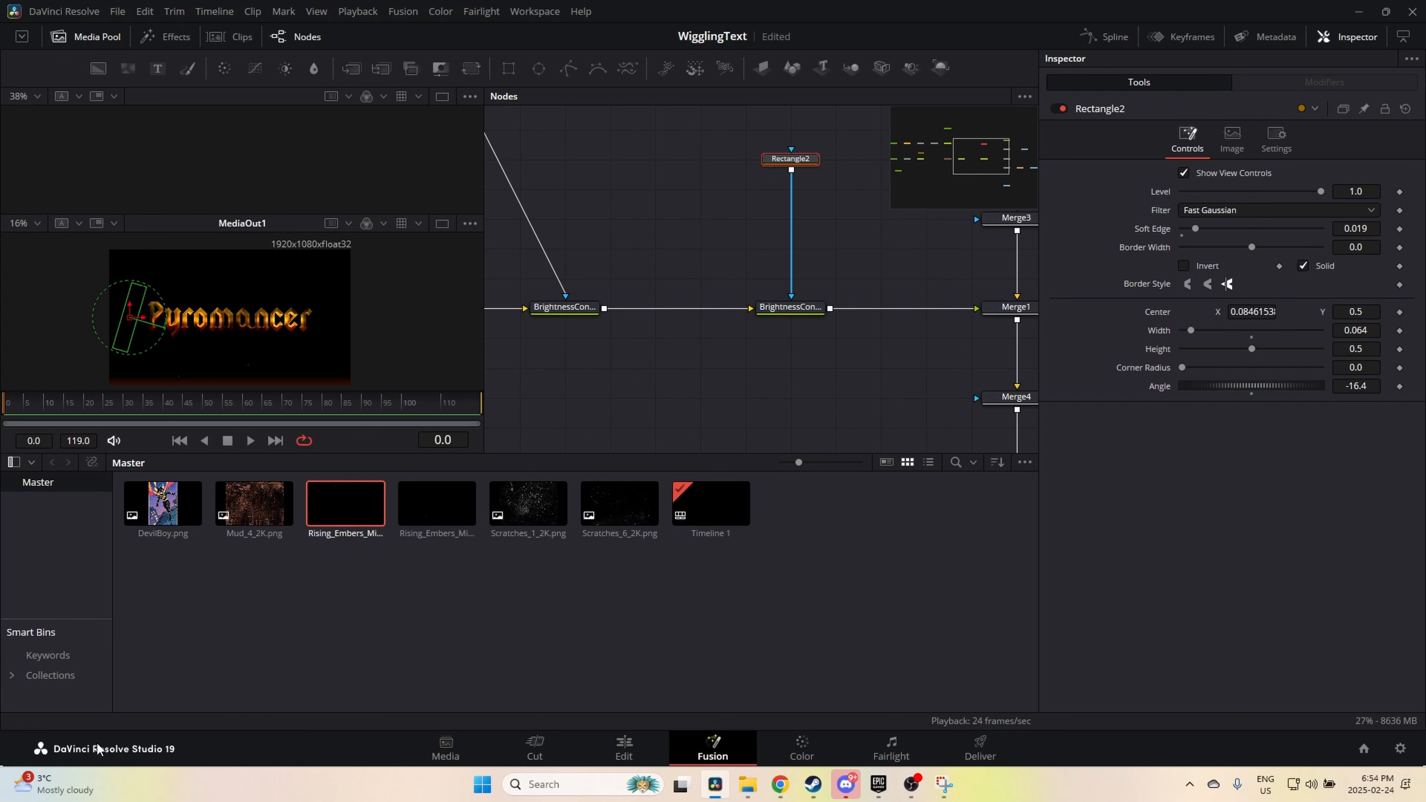
# Step: Keyframe Rectangle2's center at about frame 40, and move it past the title's right end to X about 0.934 at frame 61
pyautogui.click(136, 406)
pyautogui.click(226, 418)
pyautogui.click(98, 406)
pyautogui.moveTo(99, 406); pyautogui.dragTo(162, 414)
pyautogui.click(1399, 313)
pyautogui.moveTo(168, 412); pyautogui.dragTo(248, 410)
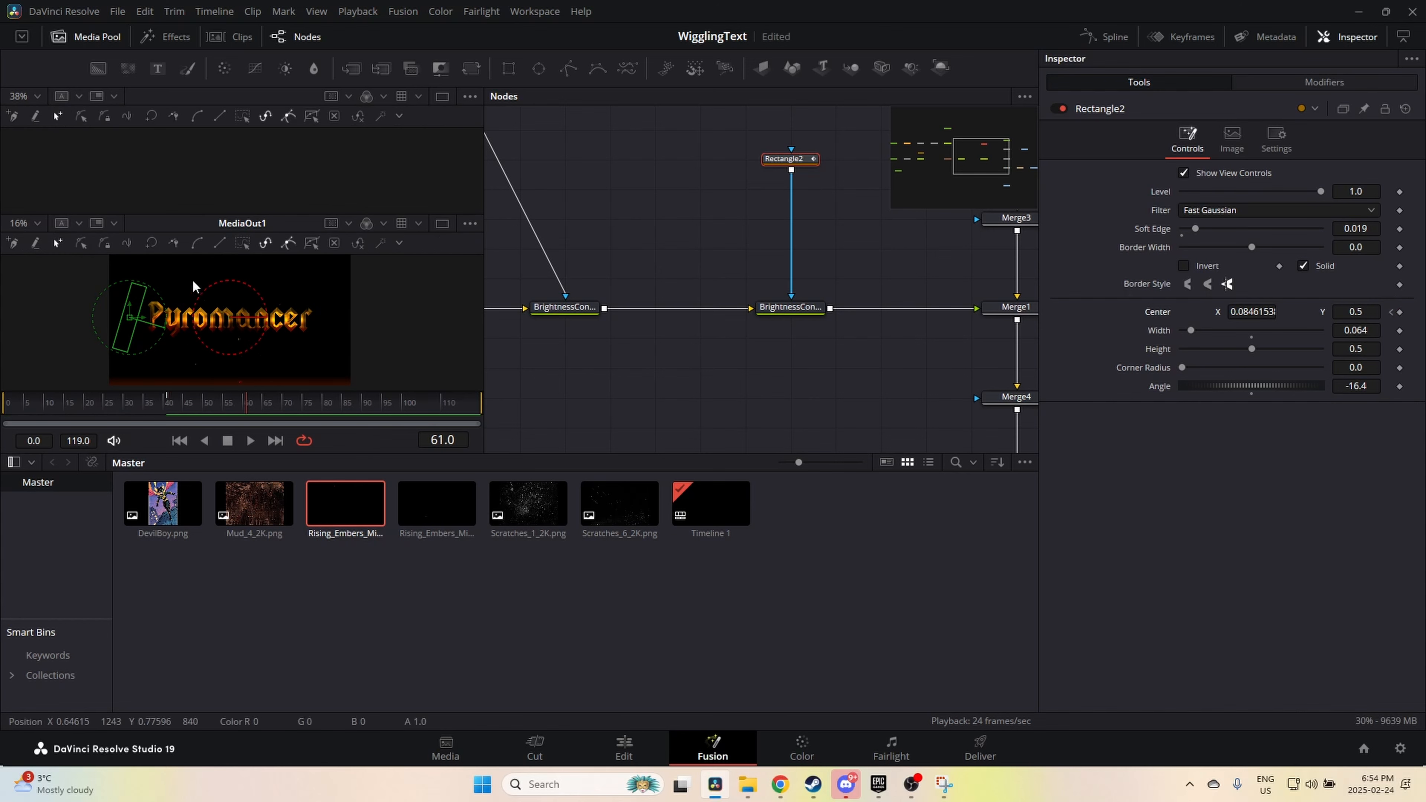
pyautogui.moveTo(149, 320); pyautogui.dragTo(351, 317)
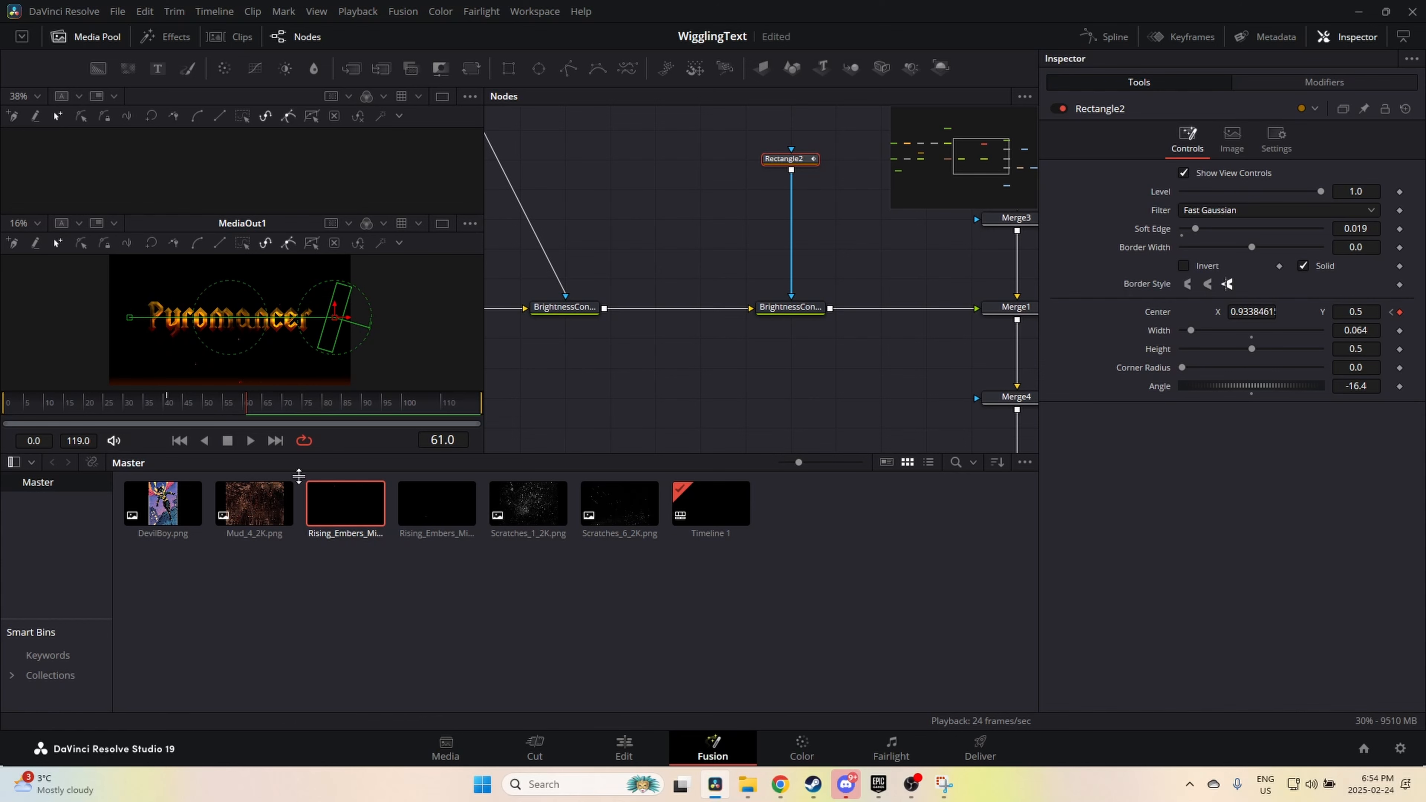
# Step: Play the Pyromancer clip from its start on the Edit page to review the light sweep, and reopen it in Fusion
pyautogui.click(624, 749)
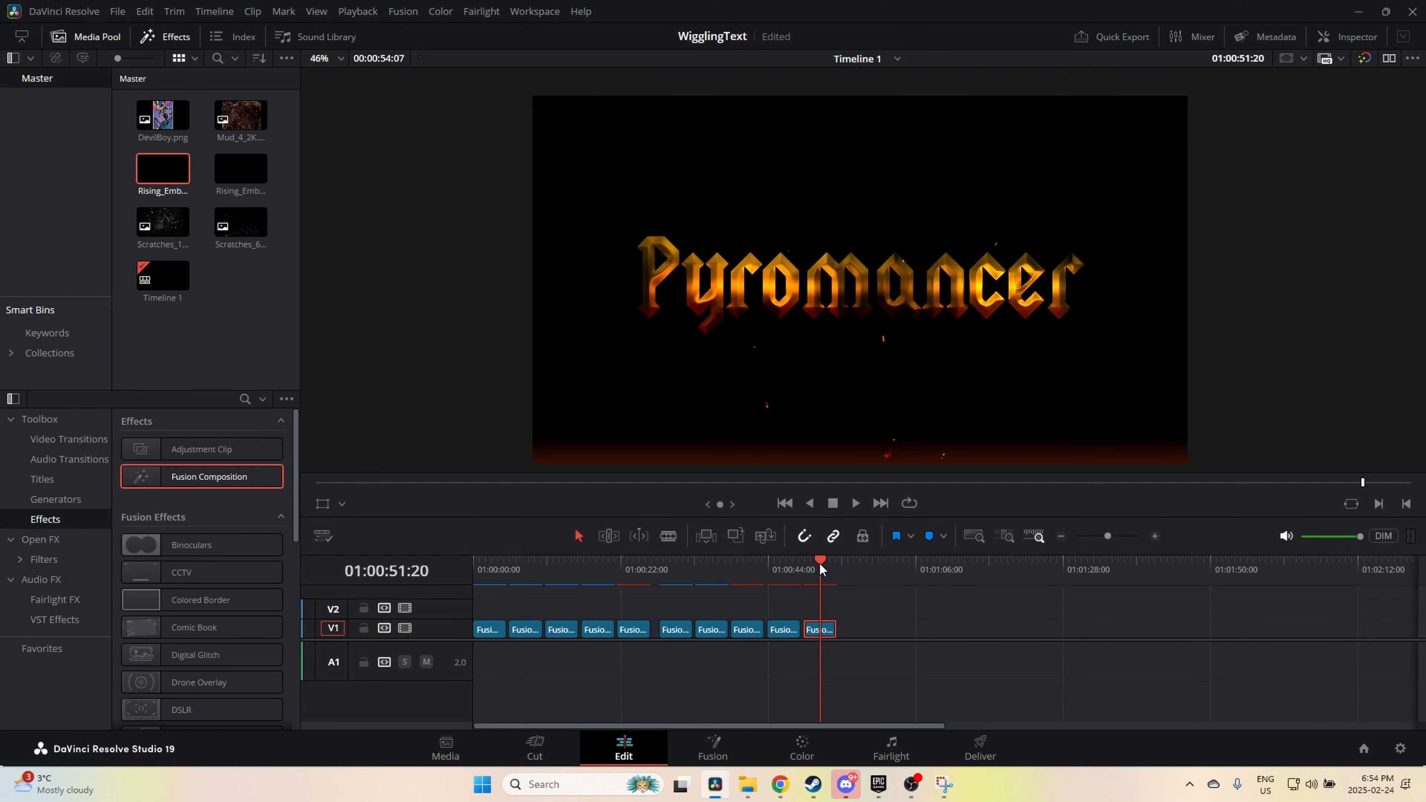
pyautogui.moveTo(819, 568); pyautogui.dragTo(804, 568)
pyautogui.scroll(5, 987, 637)
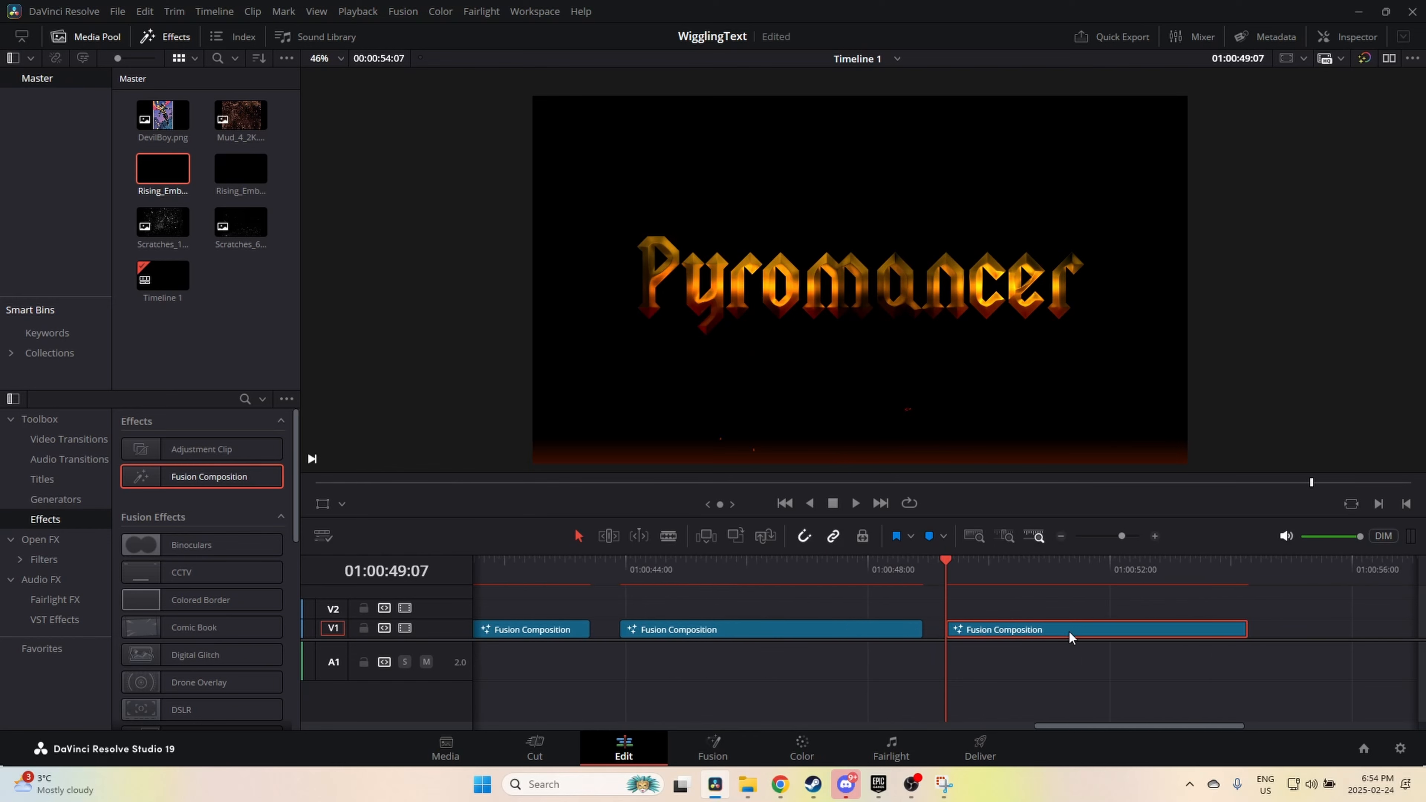
pyautogui.scroll(2, 1082, 637)
pyautogui.press('space')
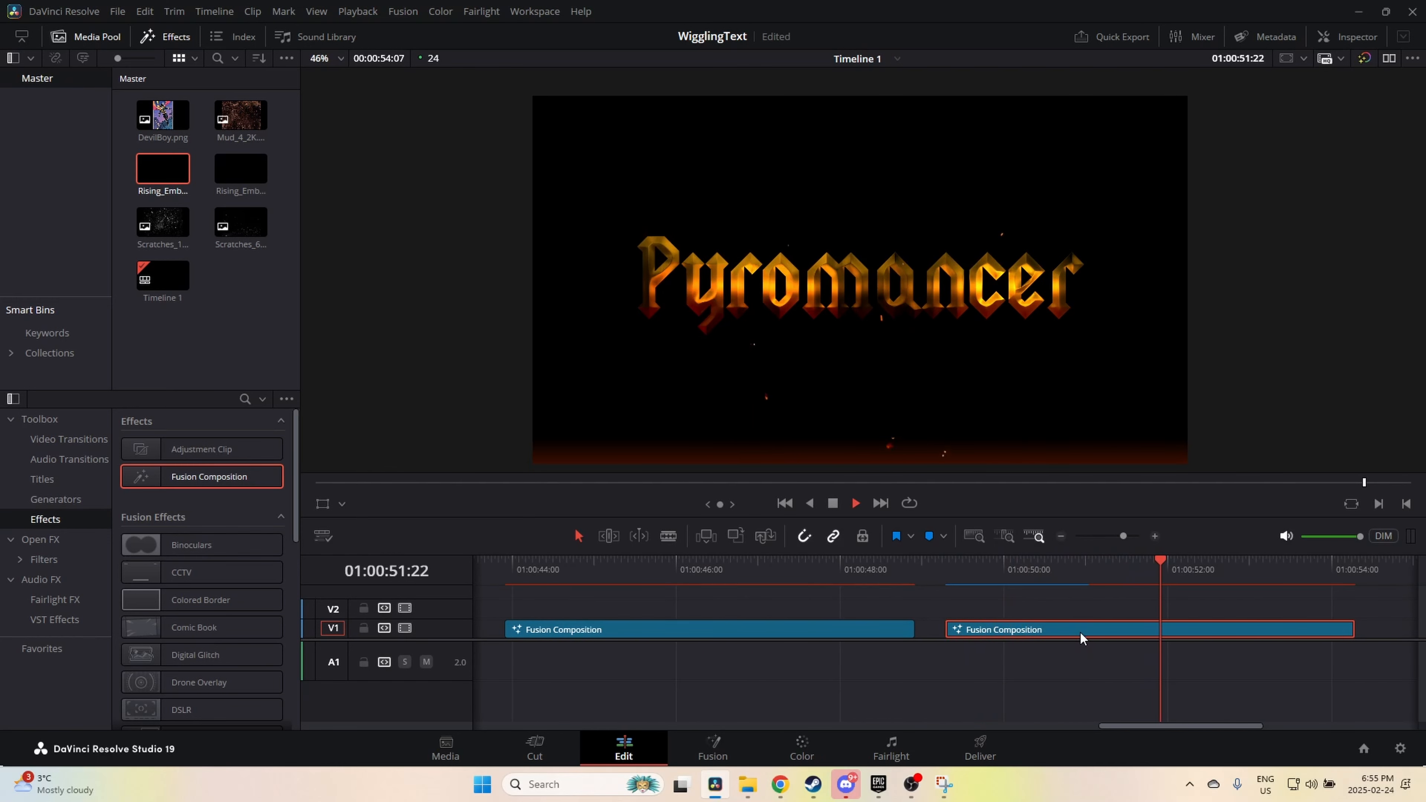
pyautogui.press('space')
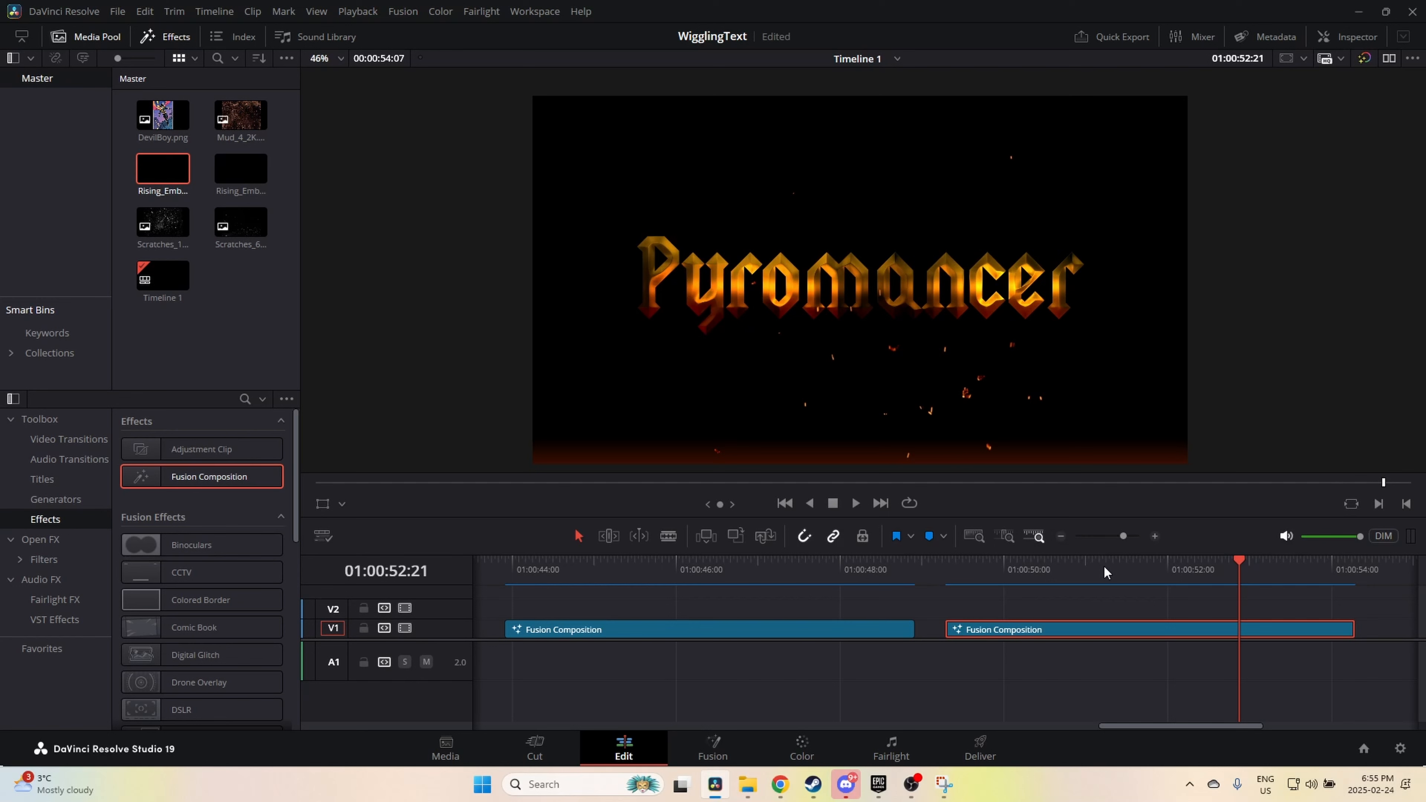
pyautogui.rightClick(997, 629)
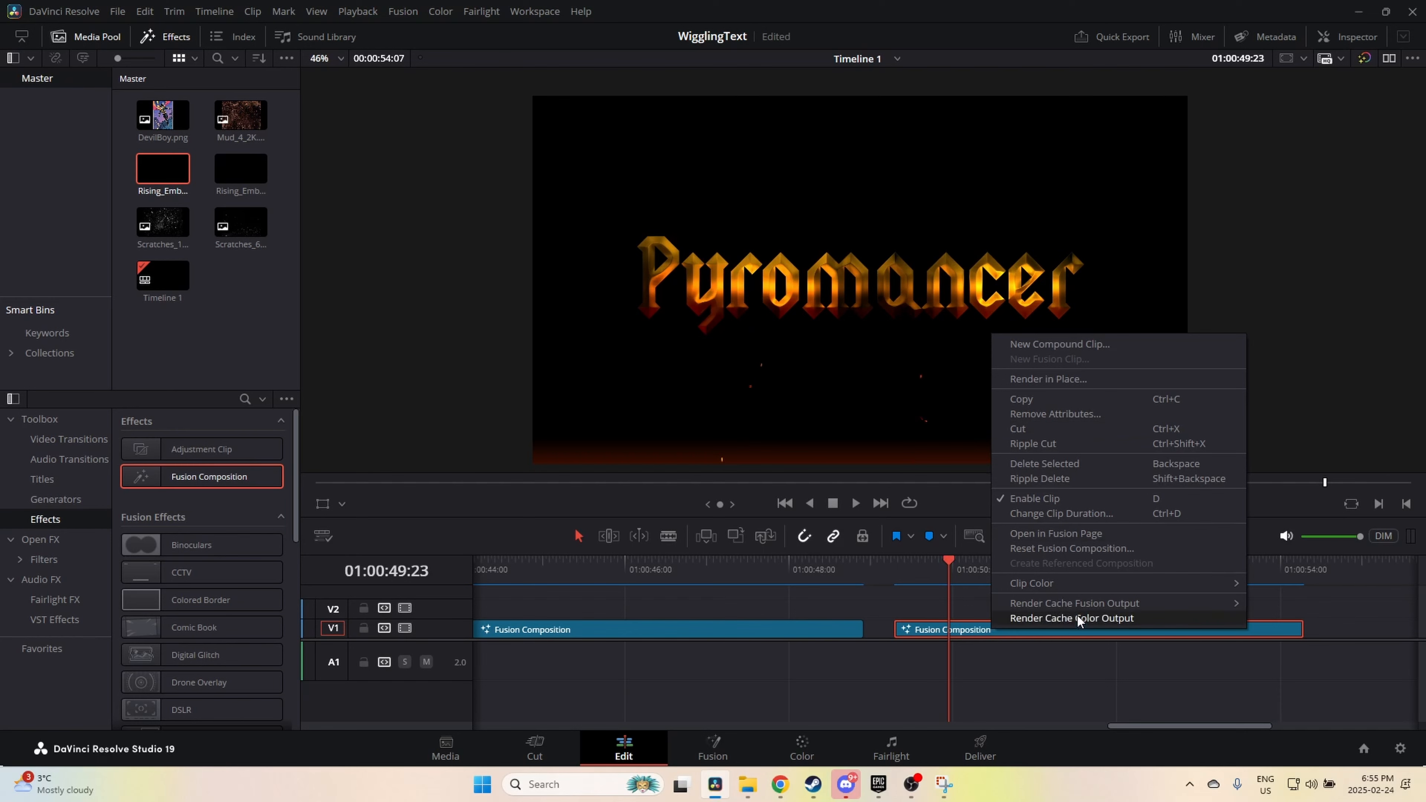
pyautogui.click(1089, 535)
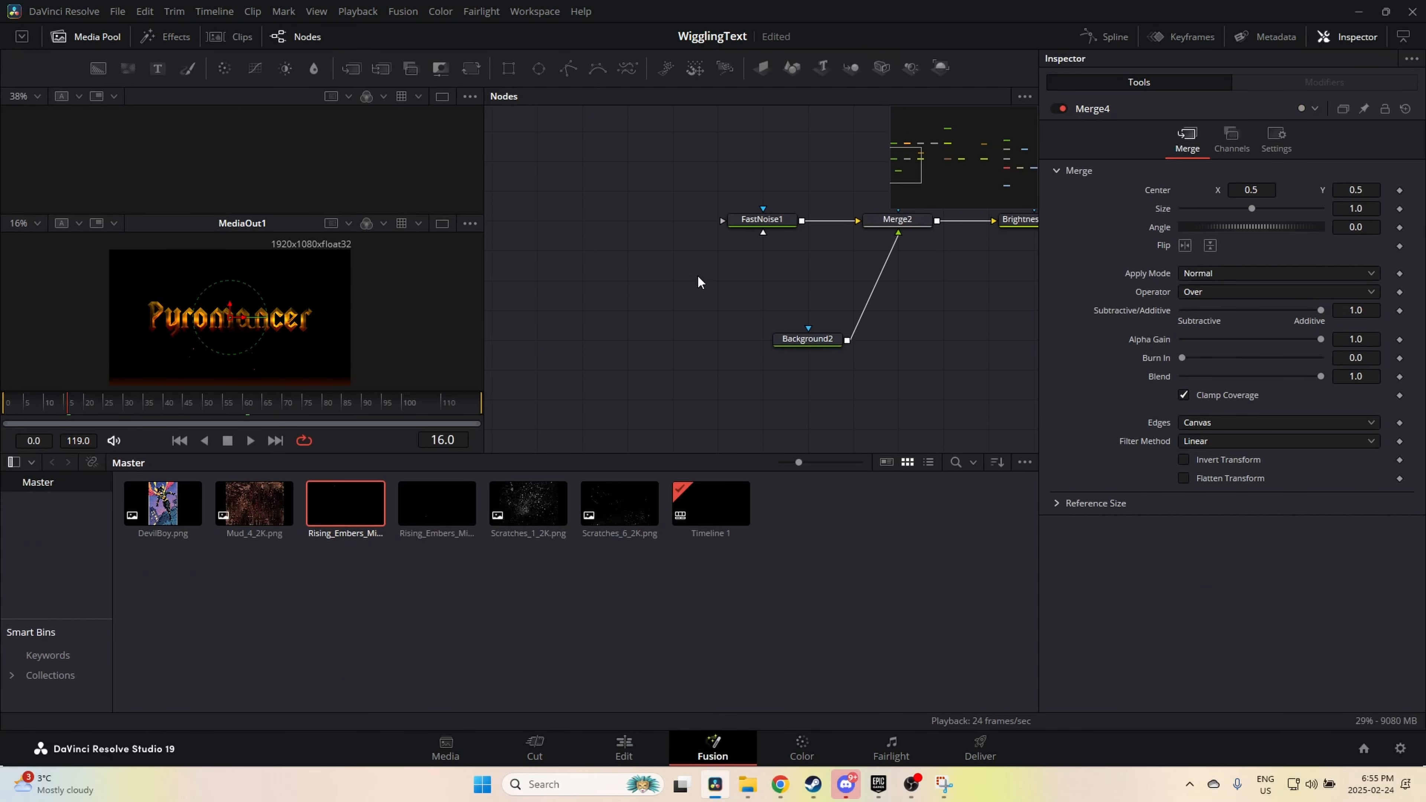
# Step: Disconnect Background2 from Merge2, duplicate it as a separate node, and connect the copy to Merge2's foreground
pyautogui.click(826, 340)
pyautogui.moveTo(990, 356); pyautogui.dragTo(849, 340)
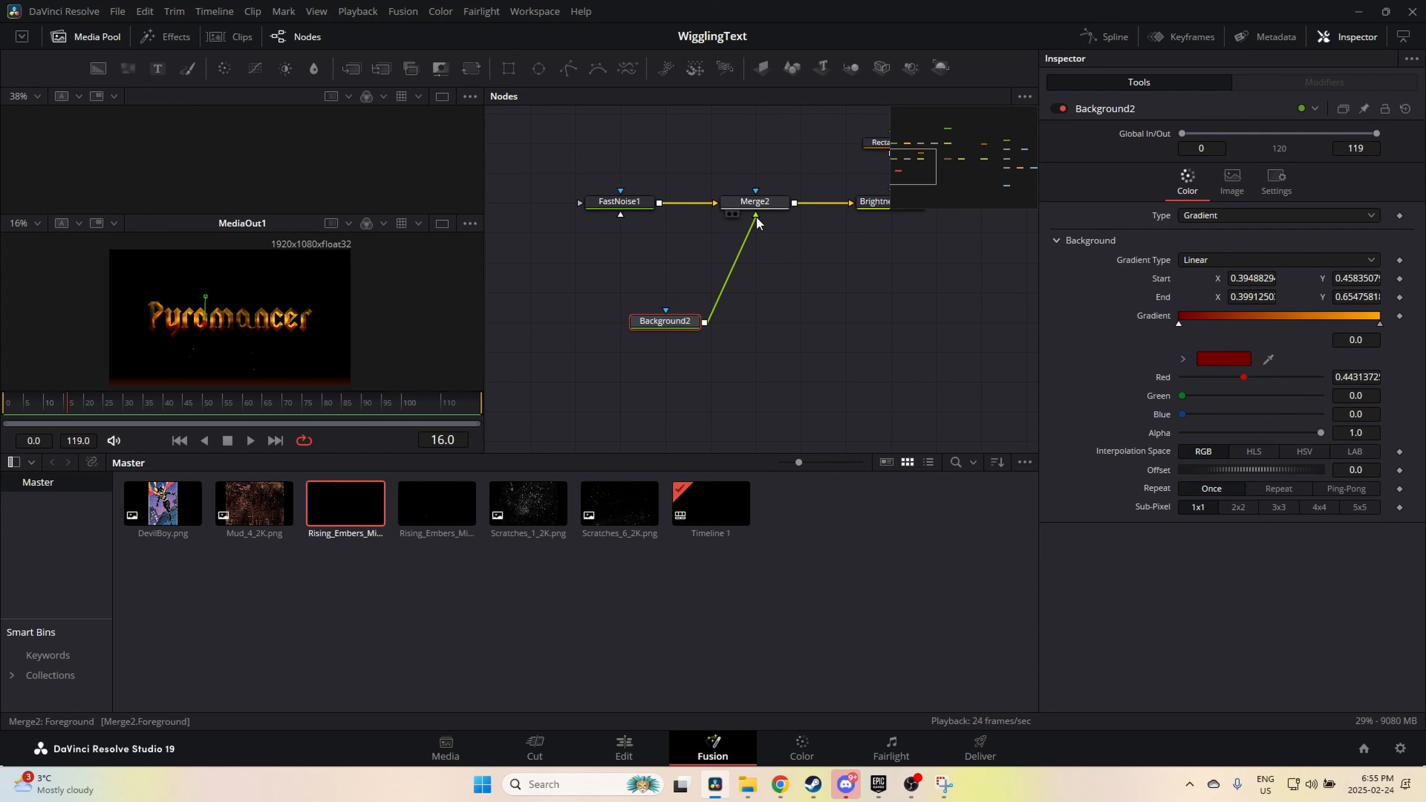
pyautogui.moveTo(756, 217); pyautogui.dragTo(684, 326)
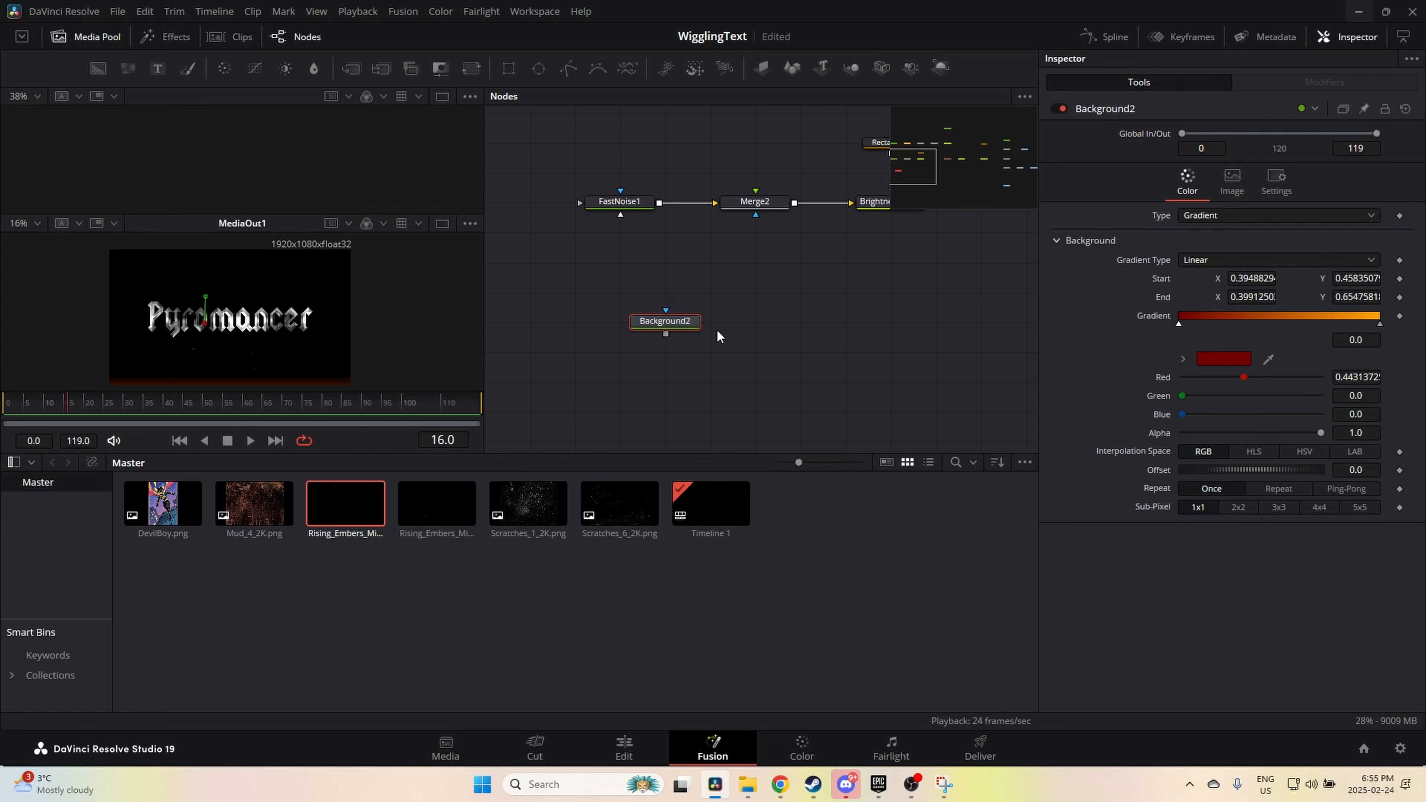
pyautogui.hotkey('ctrl', 'v')
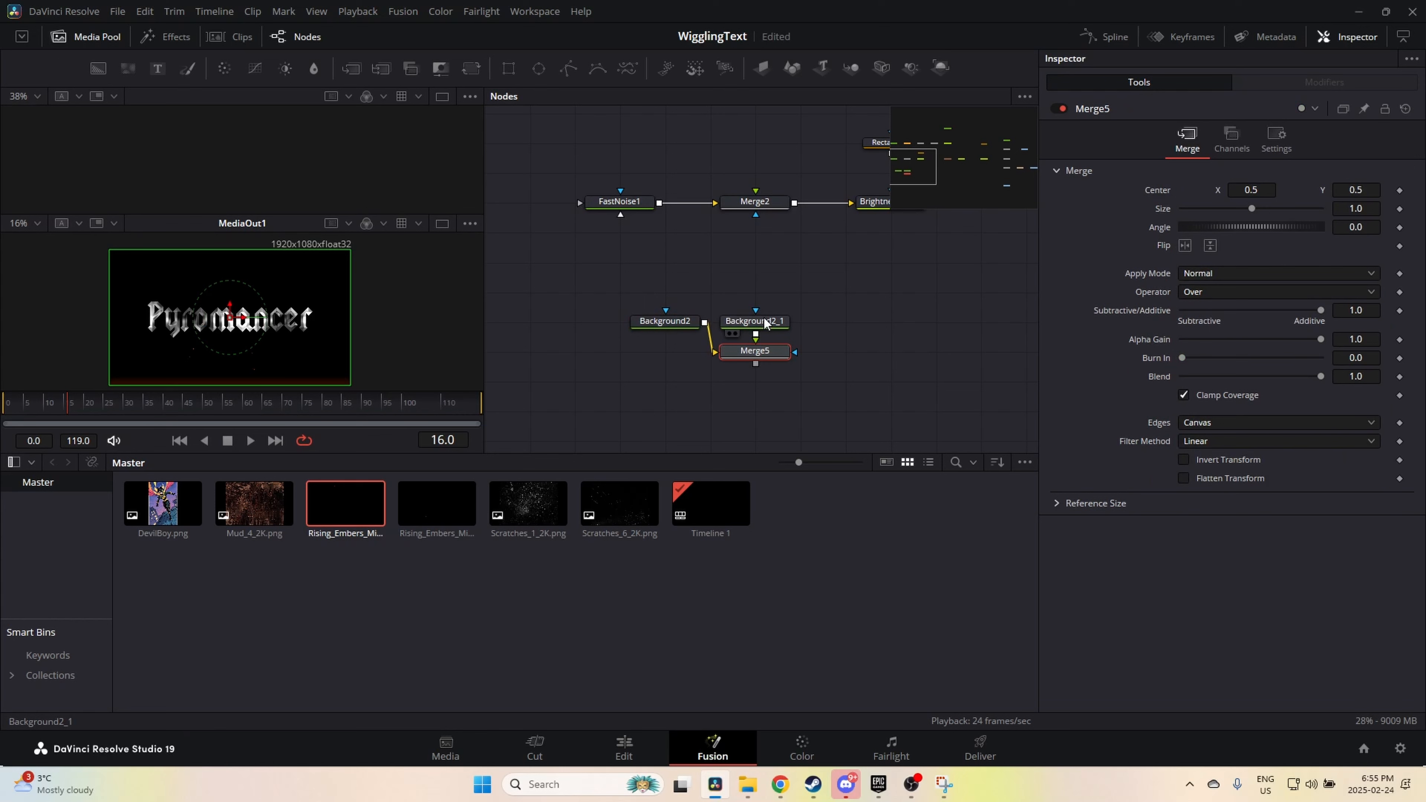
pyautogui.hotkey('ctrl', 'z')
pyautogui.click(766, 298)
pyautogui.hotkey('ctrl', 'v')
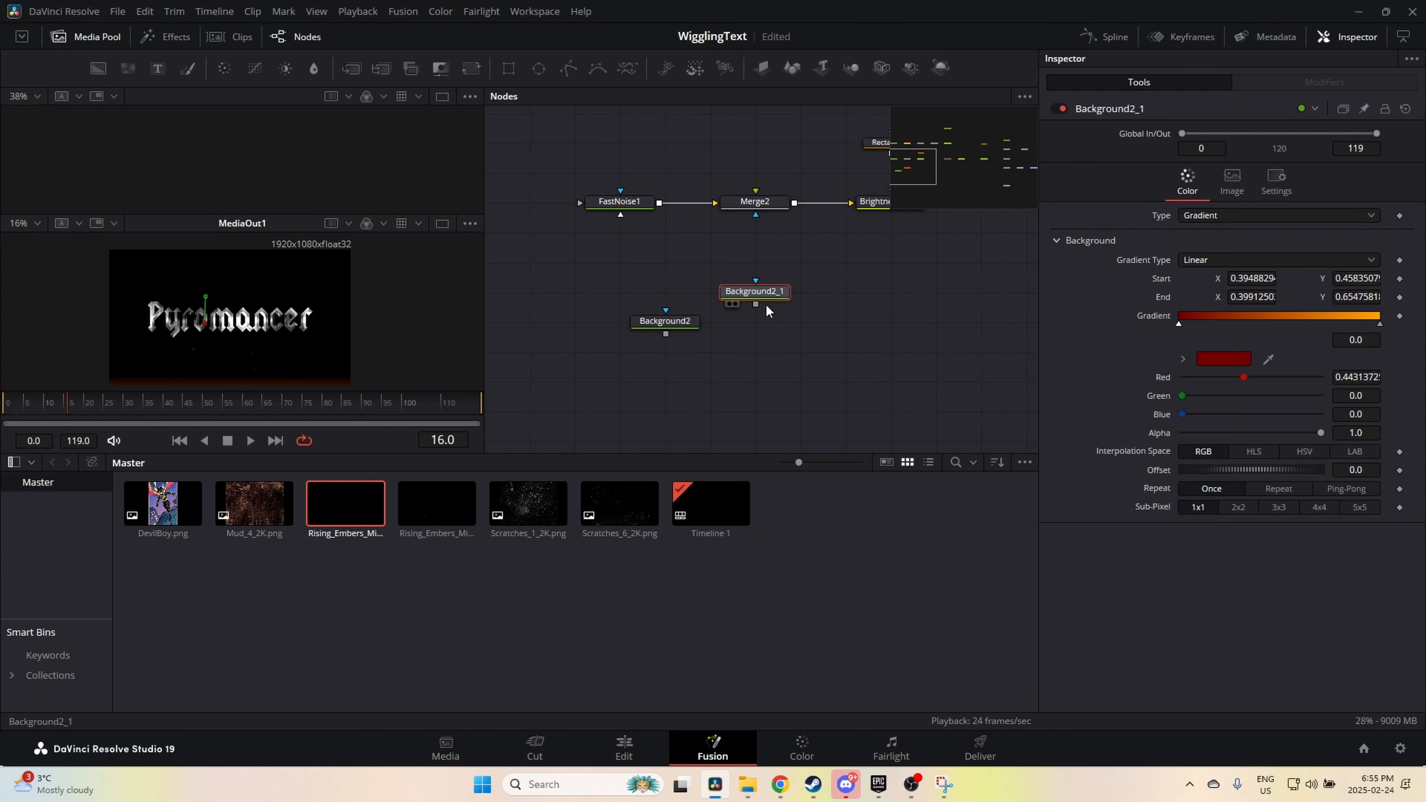
pyautogui.moveTo(762, 296); pyautogui.dragTo(780, 204)
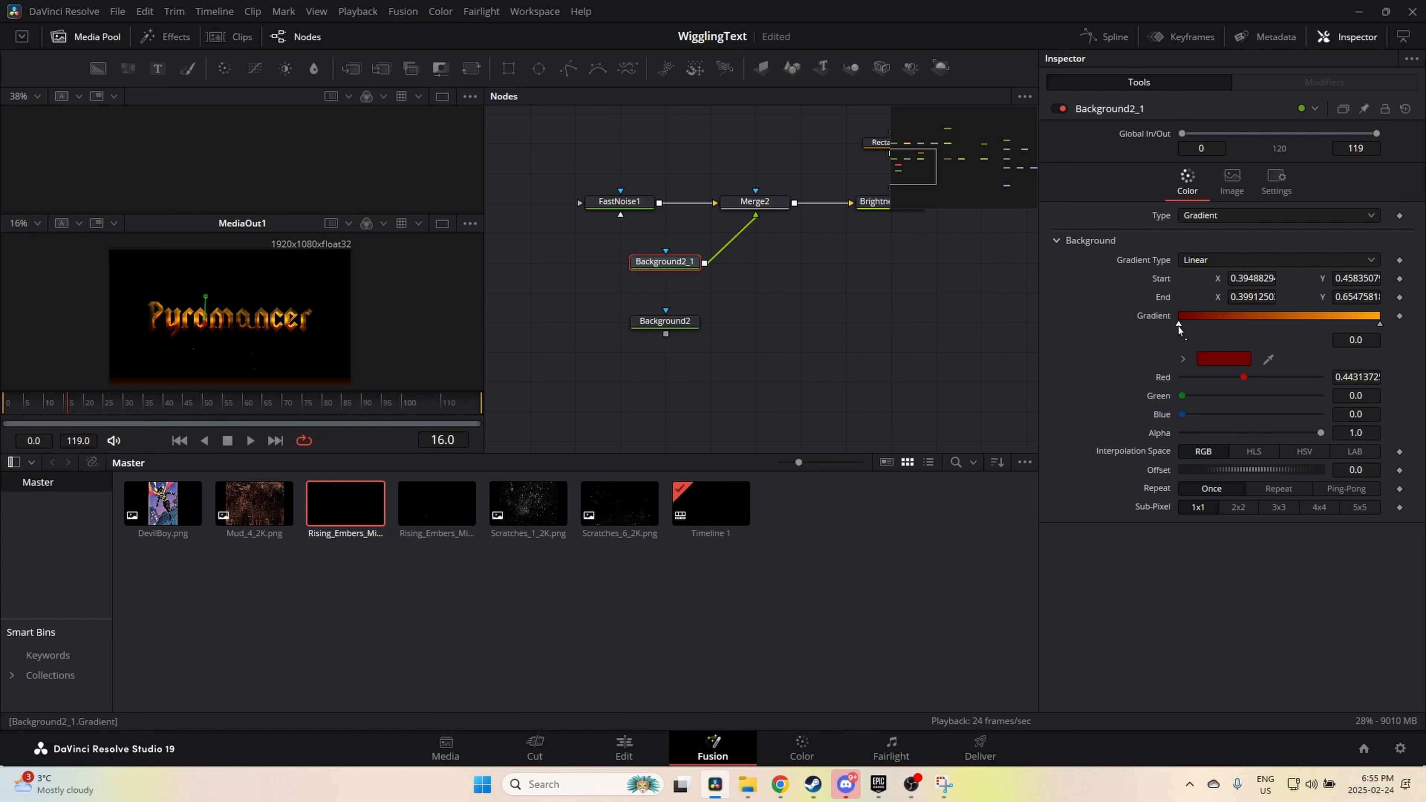
# Step: Recolor Background2_1's gradient to gray, with start stop #717171 and end stop #5d5d5d
pyautogui.click(1213, 360)
pyautogui.moveTo(790, 330); pyautogui.dragTo(987, 481)
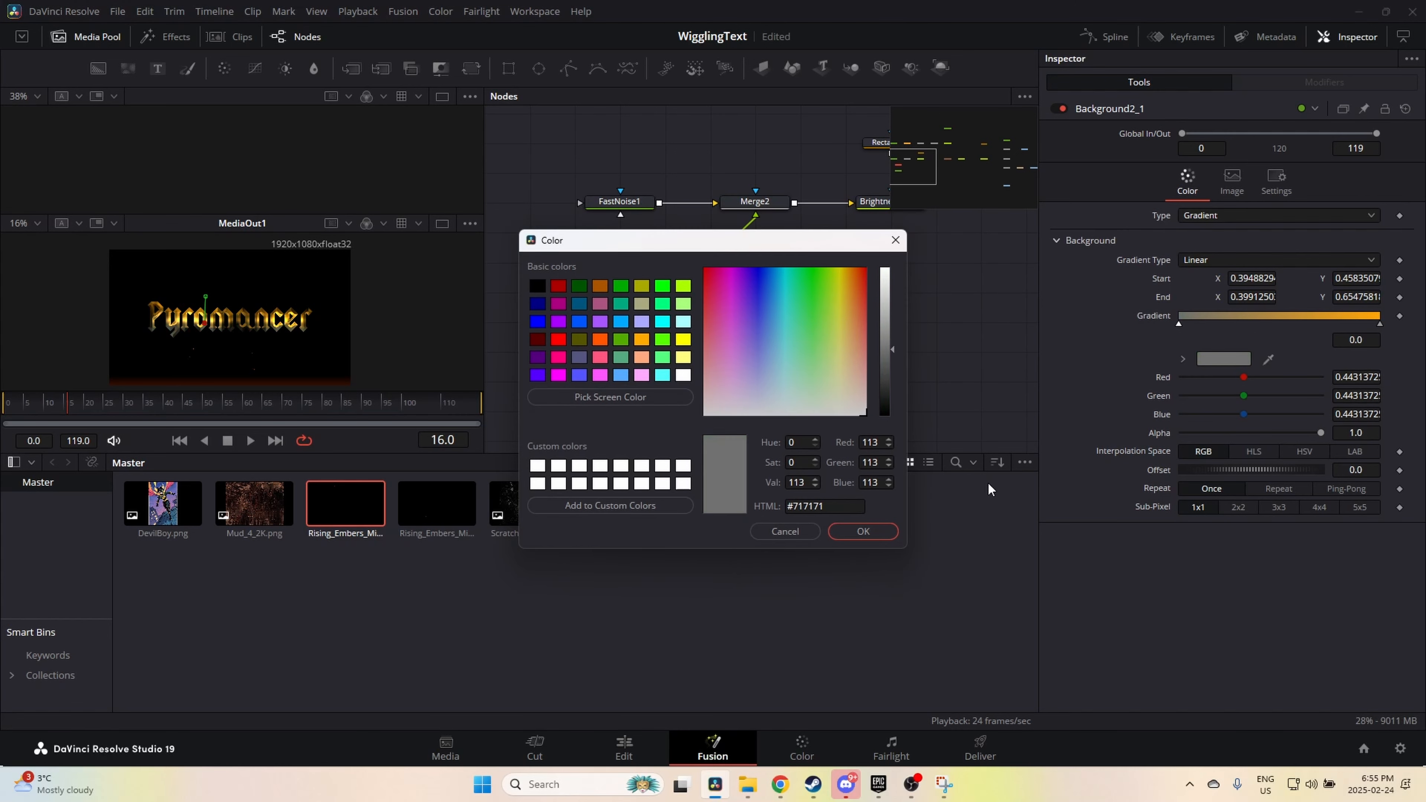
pyautogui.click(857, 530)
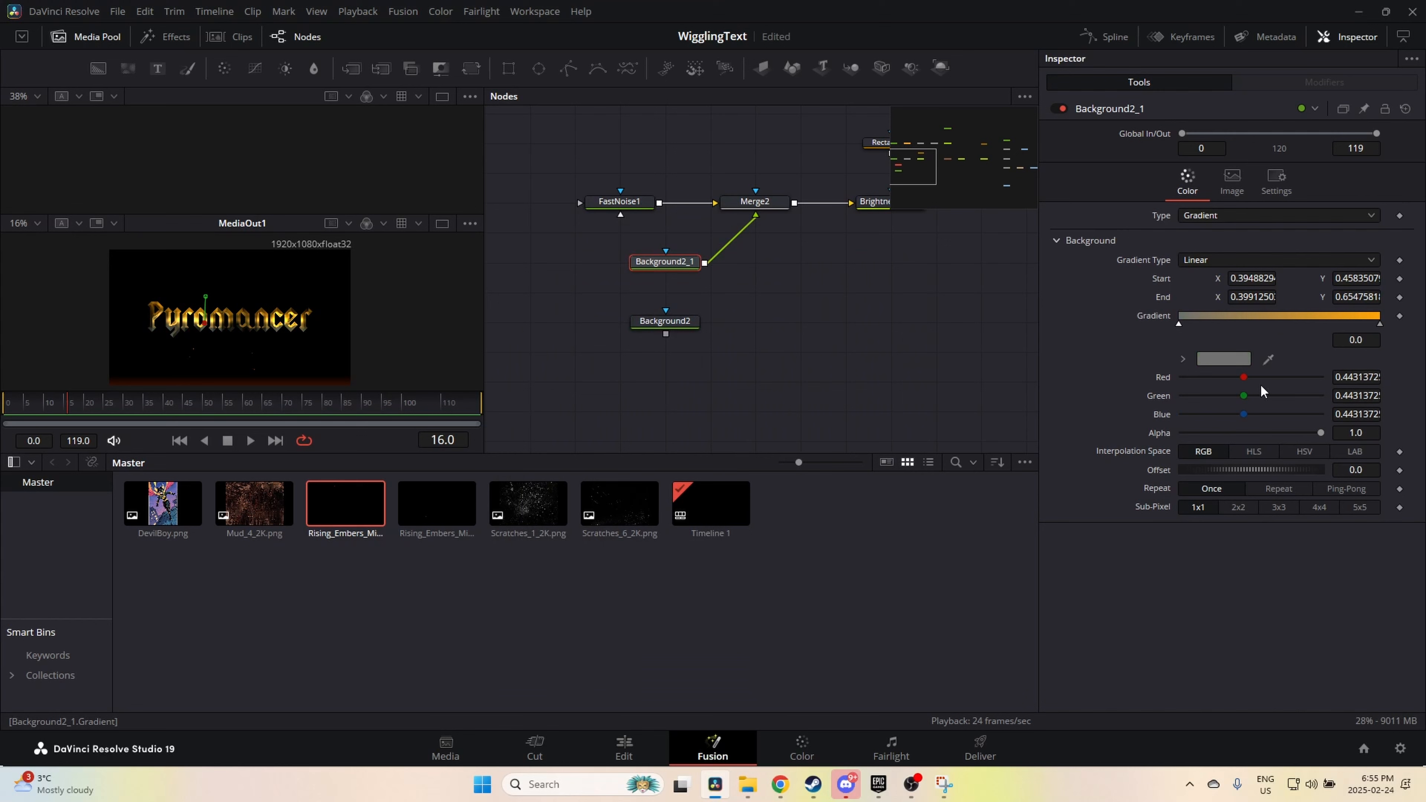
pyautogui.click(1380, 324)
pyautogui.click(1225, 359)
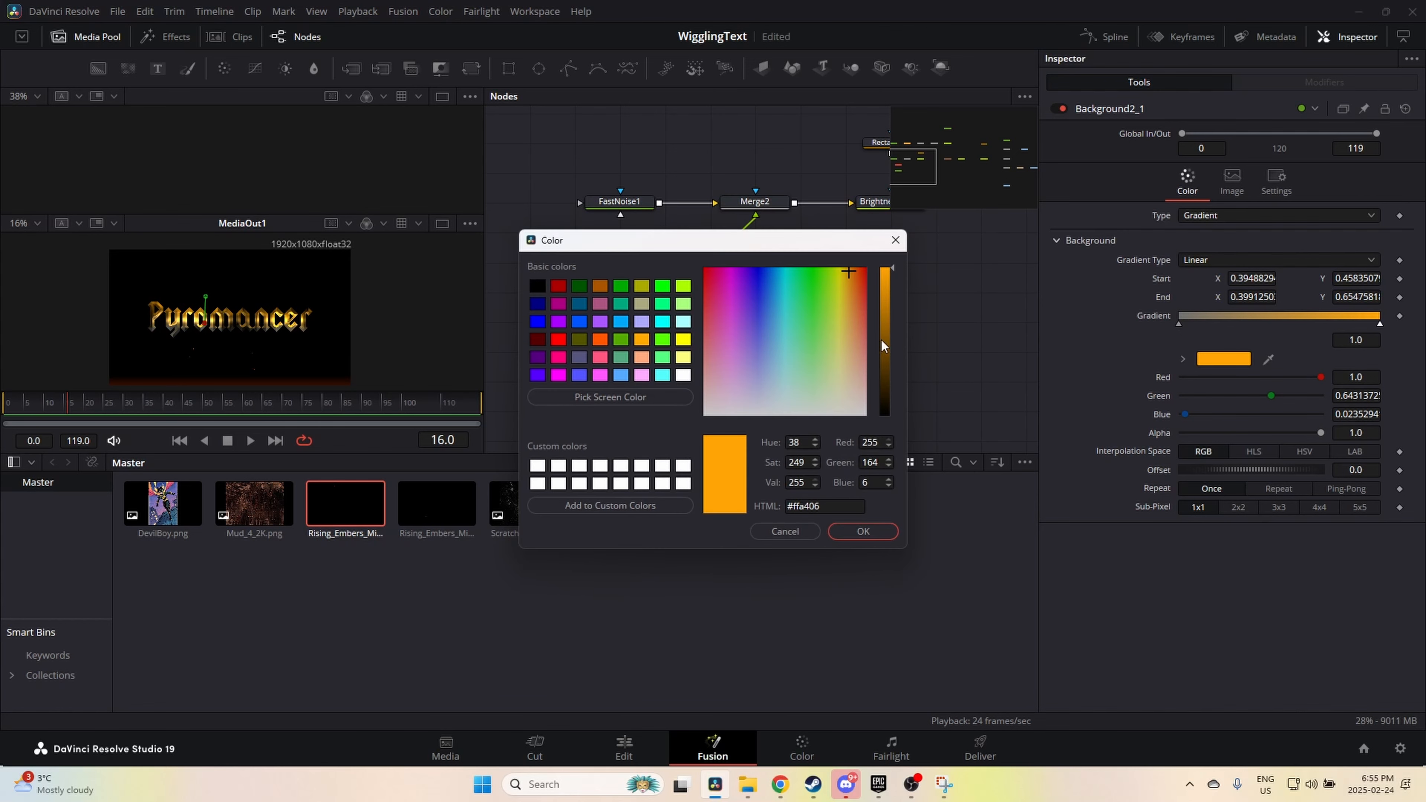
pyautogui.moveTo(850, 389); pyautogui.dragTo(889, 361)
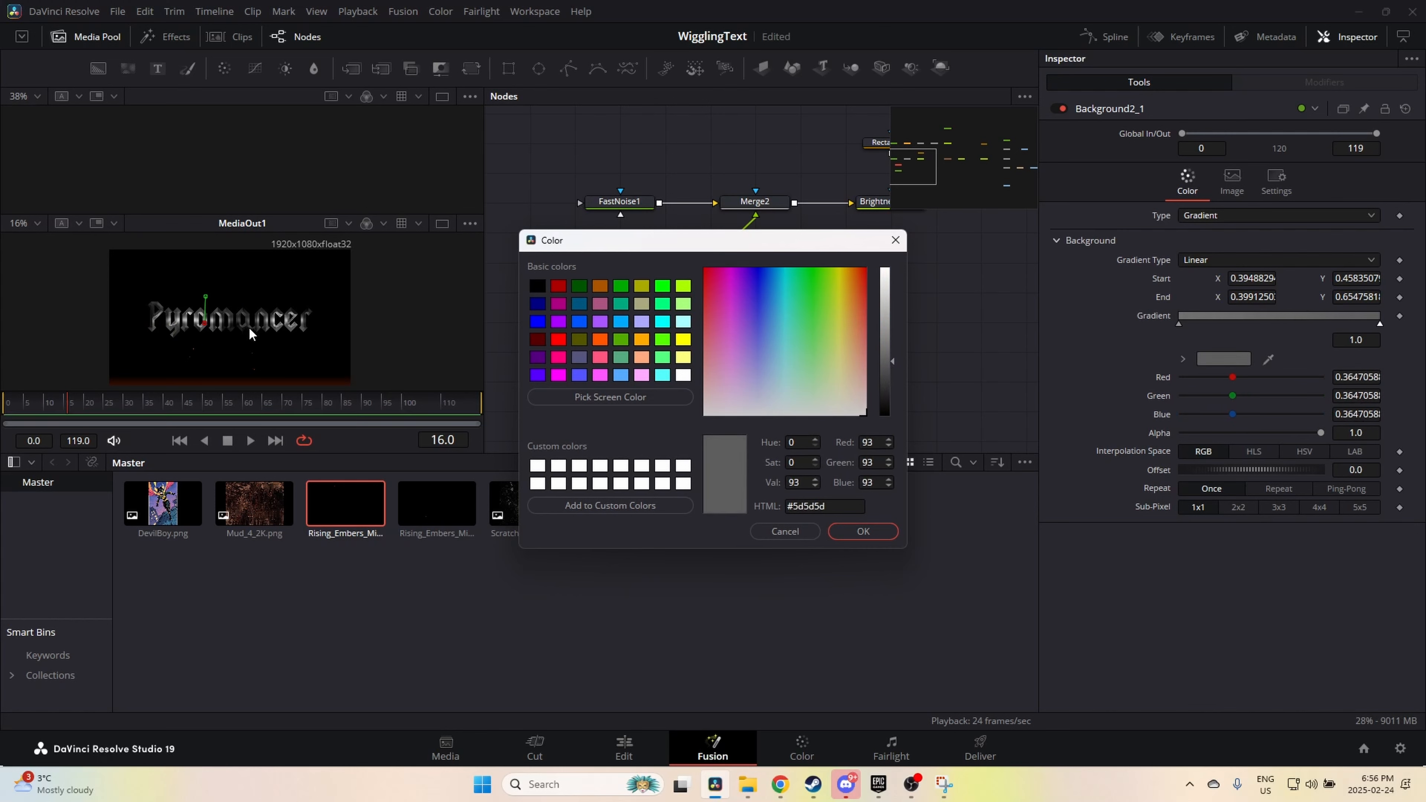
pyautogui.click(864, 533)
# Step: Compare the gray and orange gradients by swapping their connections to Merge2, and keep the orange Background2 as foreground
pyautogui.scroll(5, 290, 335)
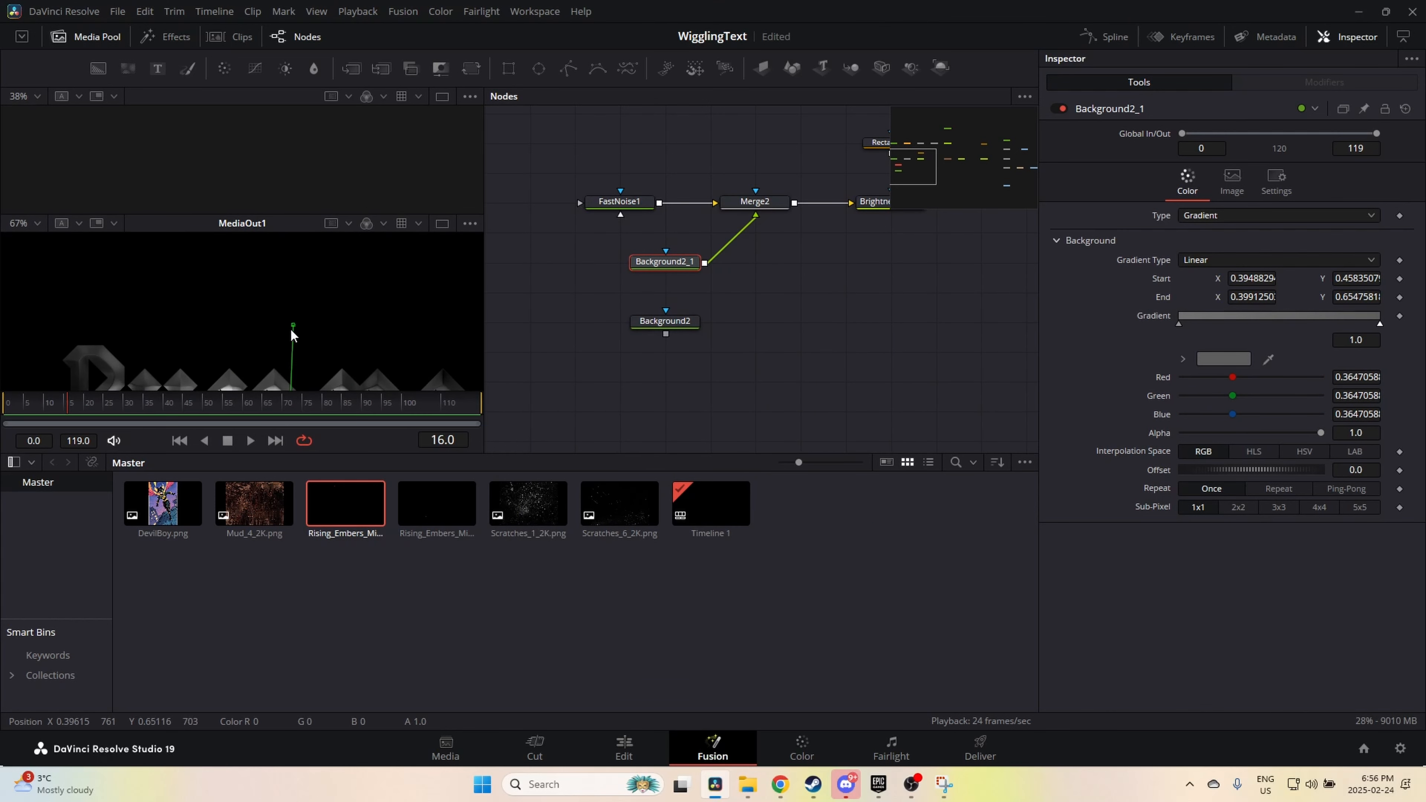
pyautogui.moveTo(352, 328); pyautogui.dragTo(276, 340)
pyautogui.moveTo(402, 317); pyautogui.dragTo(315, 318)
pyautogui.scroll(-4, 343, 299)
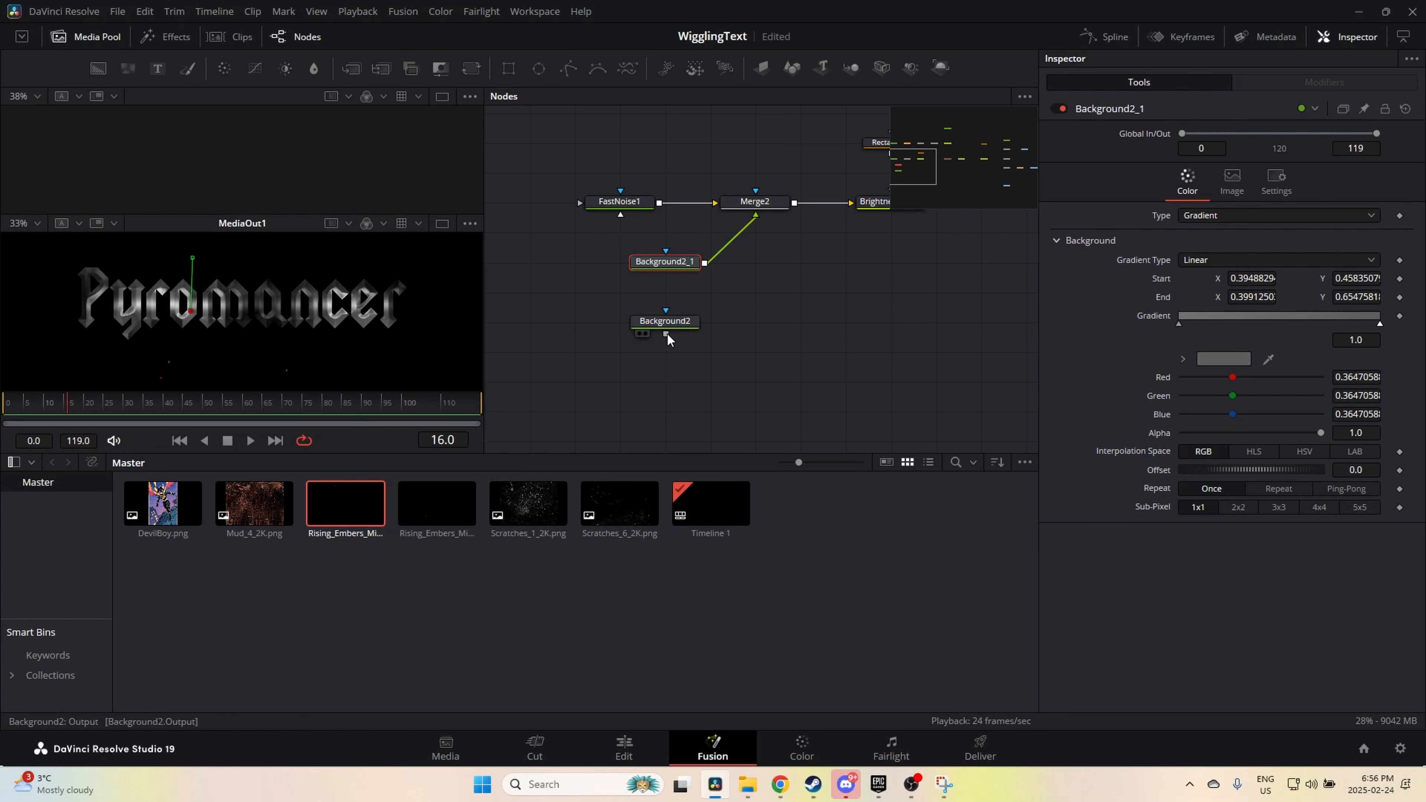
pyautogui.moveTo(666, 334); pyautogui.dragTo(756, 215)
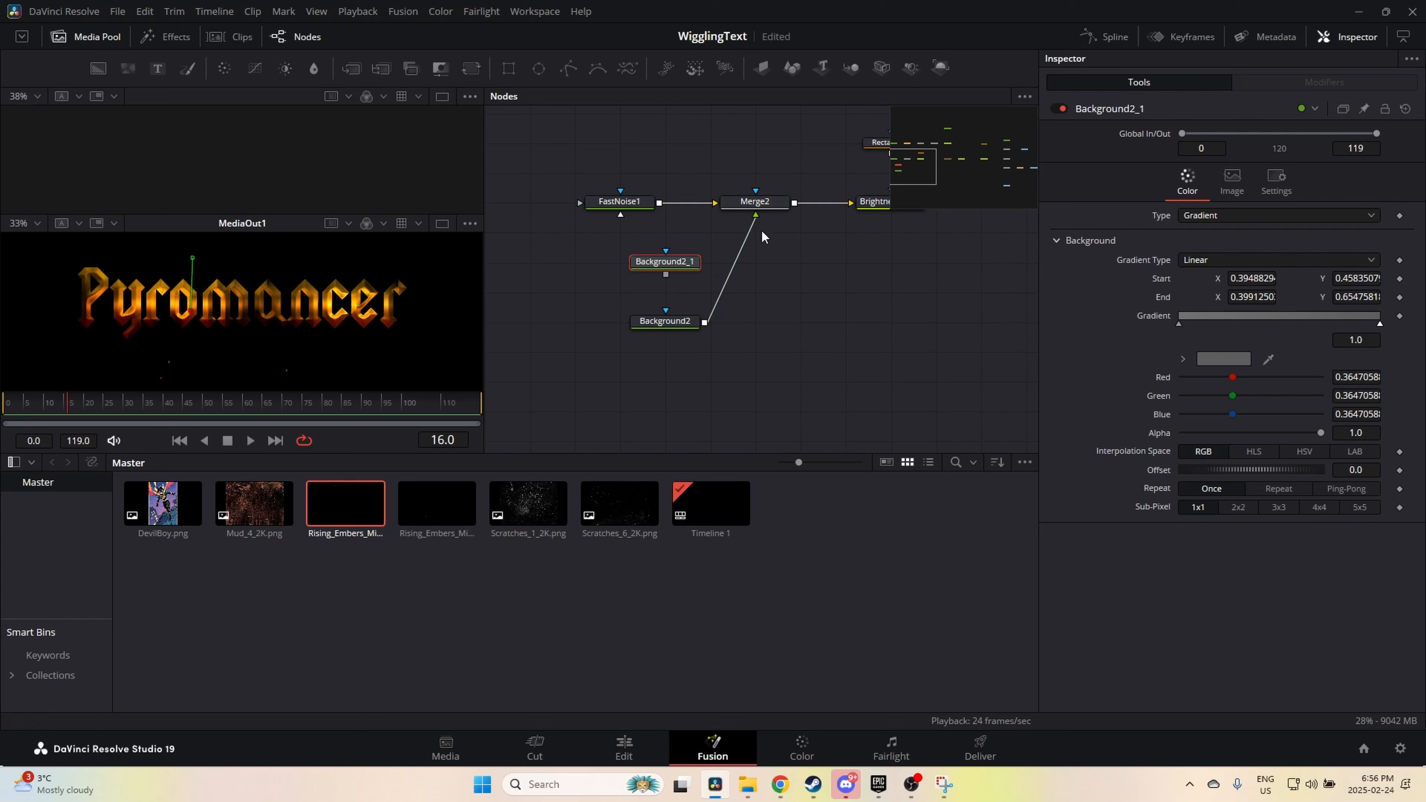
pyautogui.moveTo(666, 275); pyautogui.dragTo(758, 215)
pyautogui.click(738, 219)
# Step: At frame 50, turn off BrightnessContrast4's Pre-Divide / Post-Multiply, disconnecting and reconnecting the Rectangle2 mask to compare the effect
pyautogui.moveTo(827, 286); pyautogui.dragTo(753, 427)
pyautogui.click(767, 385)
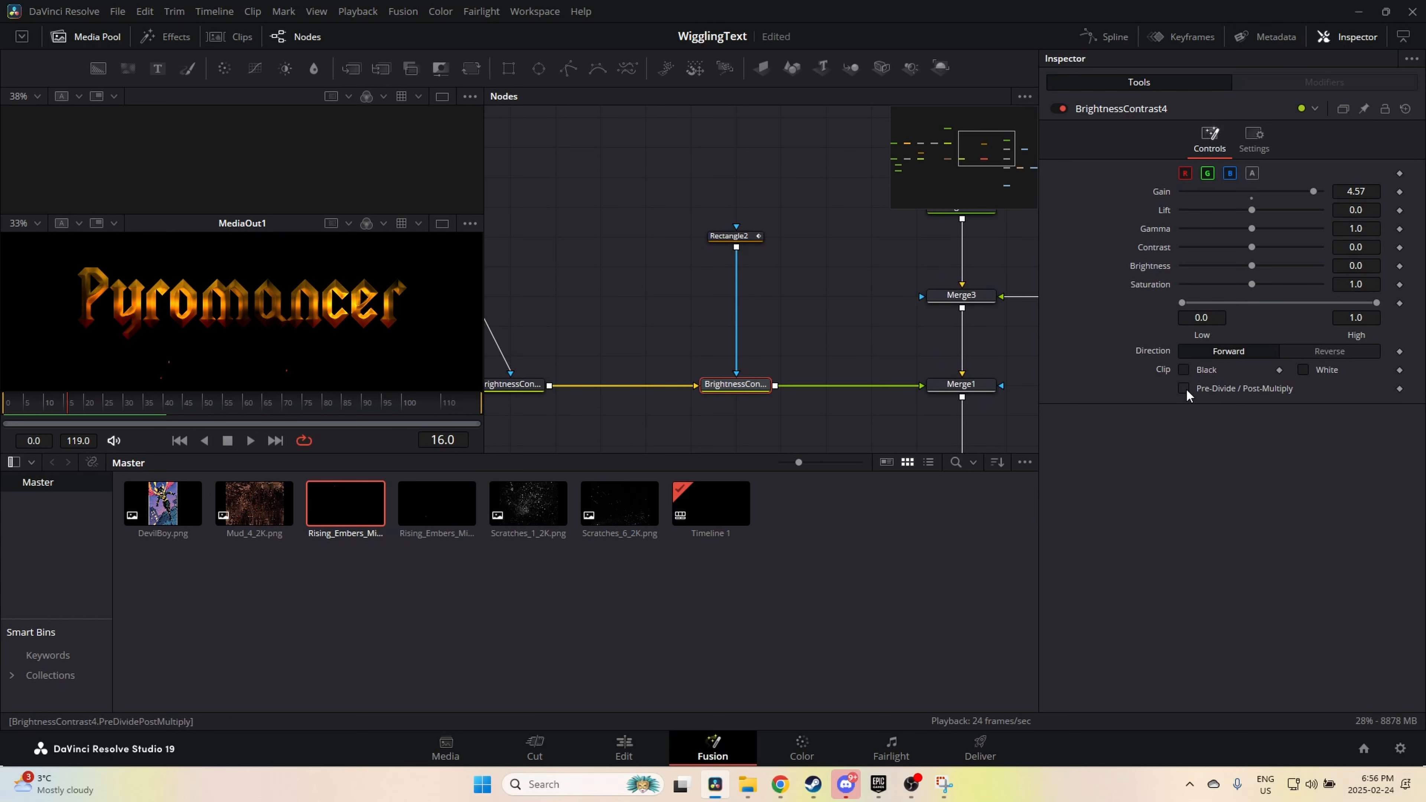
pyautogui.moveTo(57, 413); pyautogui.dragTo(205, 404)
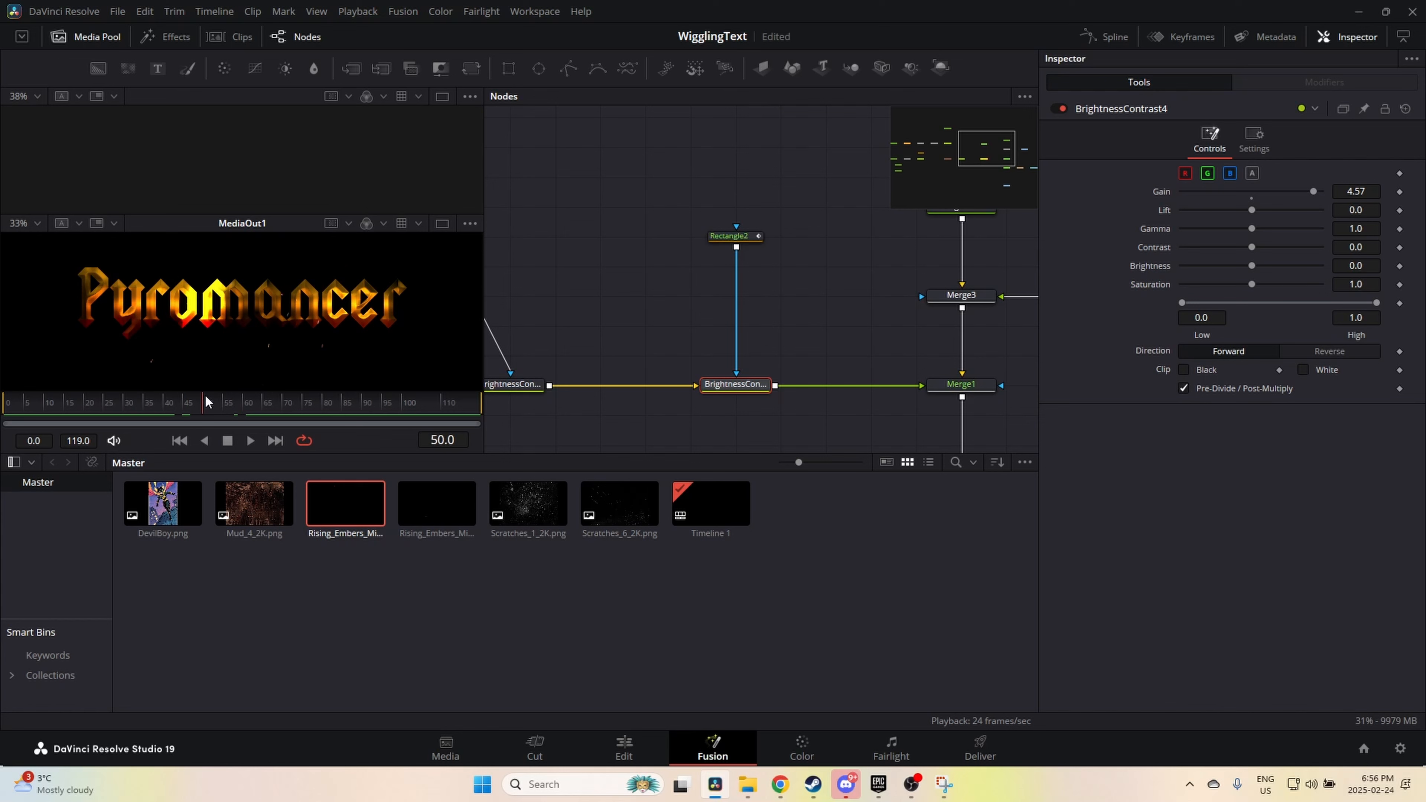
pyautogui.click(737, 369)
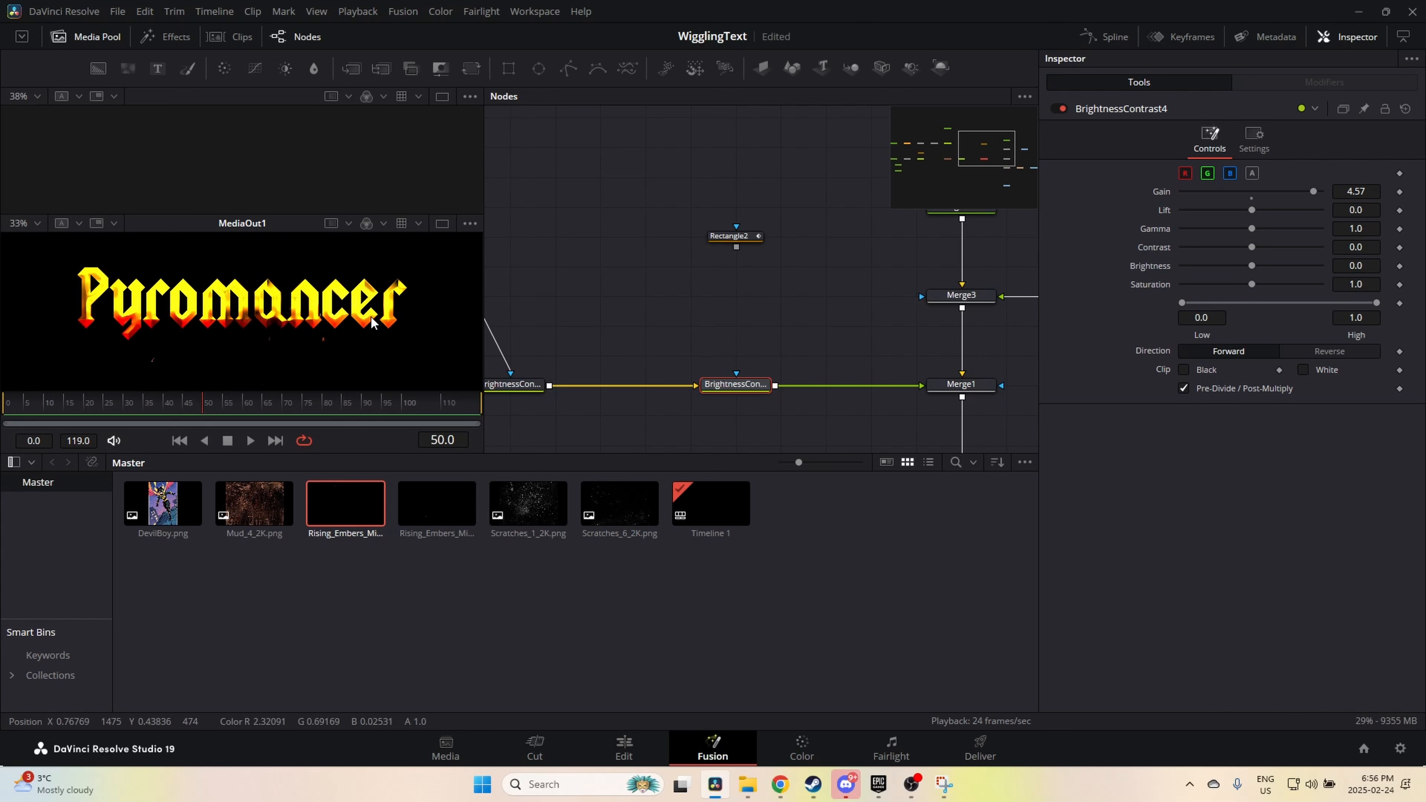
pyautogui.scroll(-2, 323, 306)
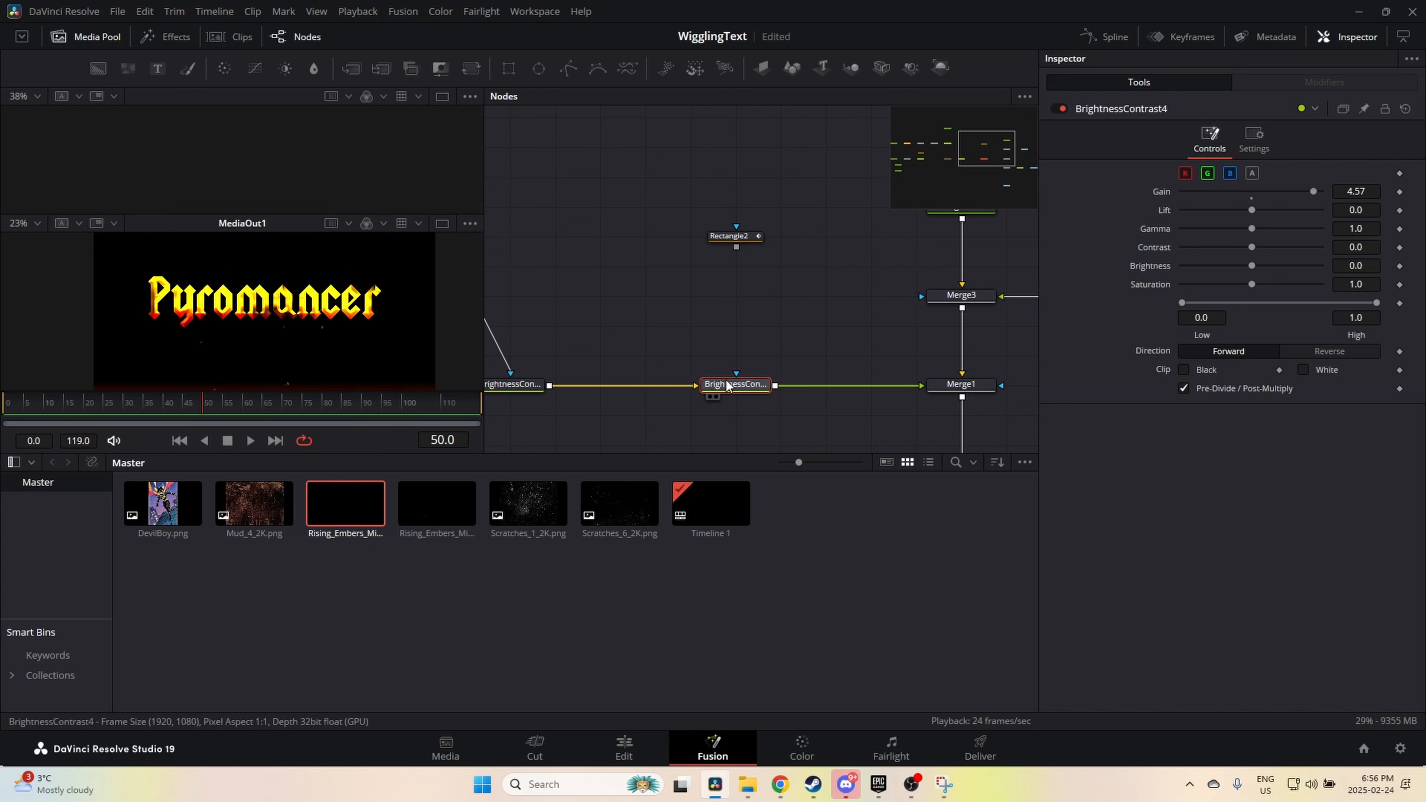
pyautogui.click(1184, 388)
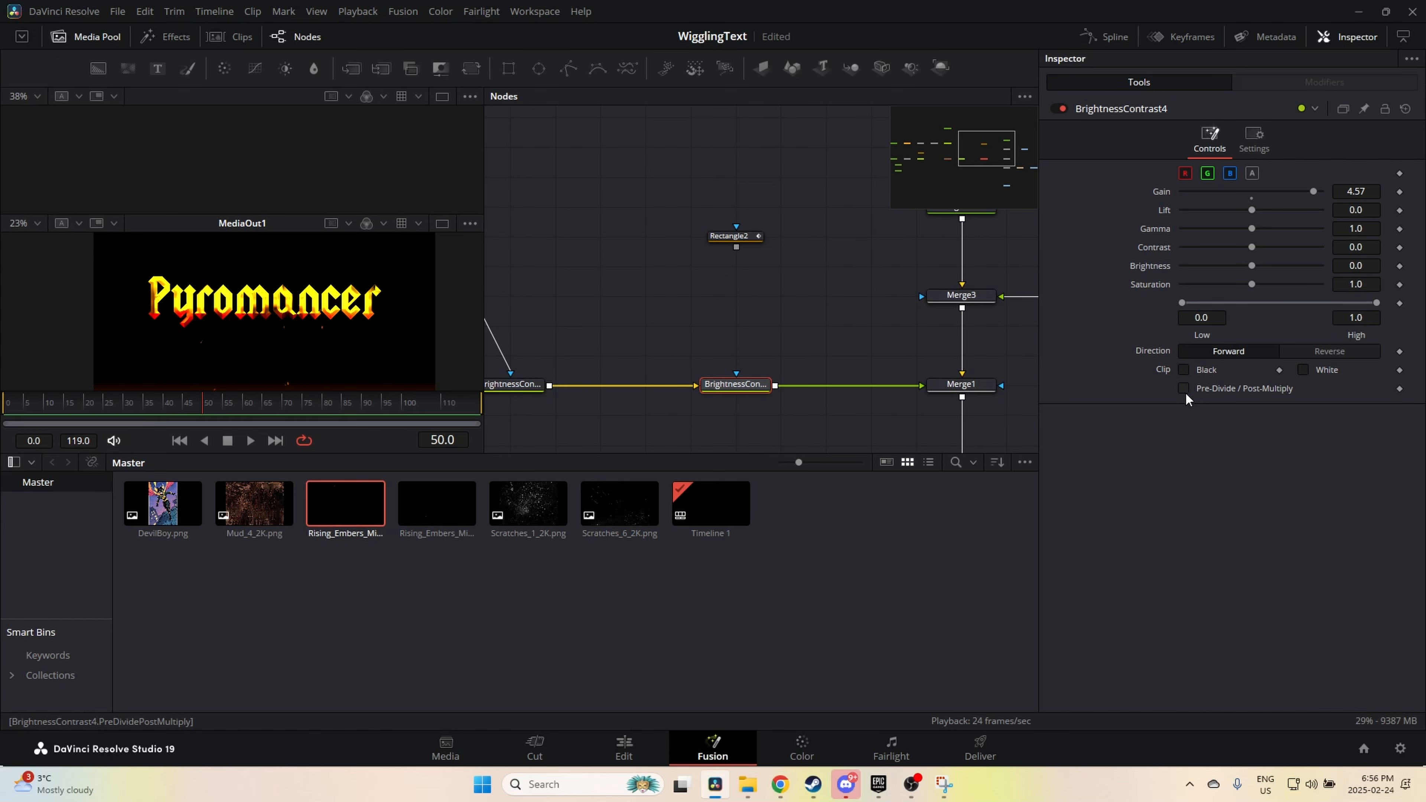
pyautogui.moveTo(737, 248); pyautogui.dragTo(739, 375)
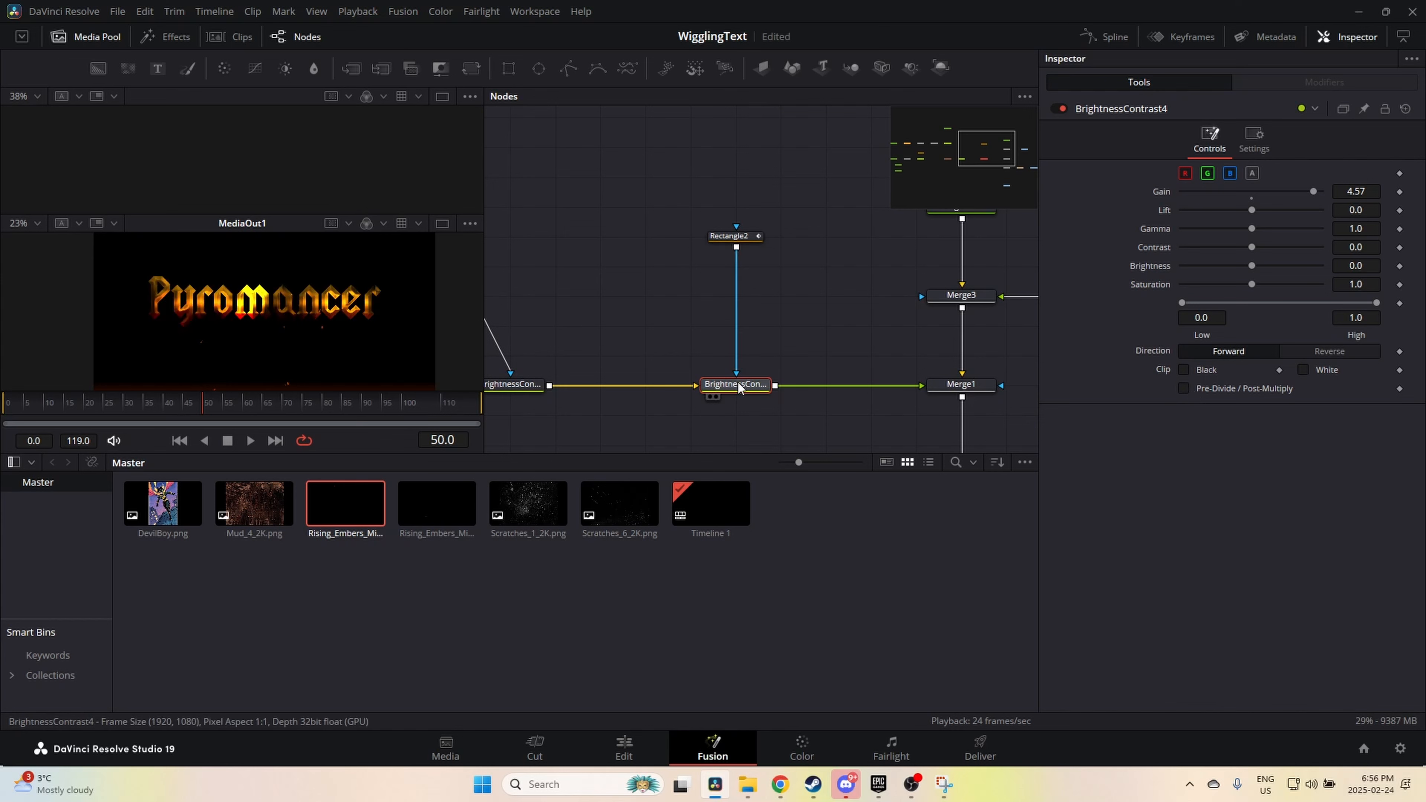
# Step: Reframe the title in the viewer and scrub back to frame 0 to review the light sweep
pyautogui.moveTo(394, 340); pyautogui.dragTo(916, 257)
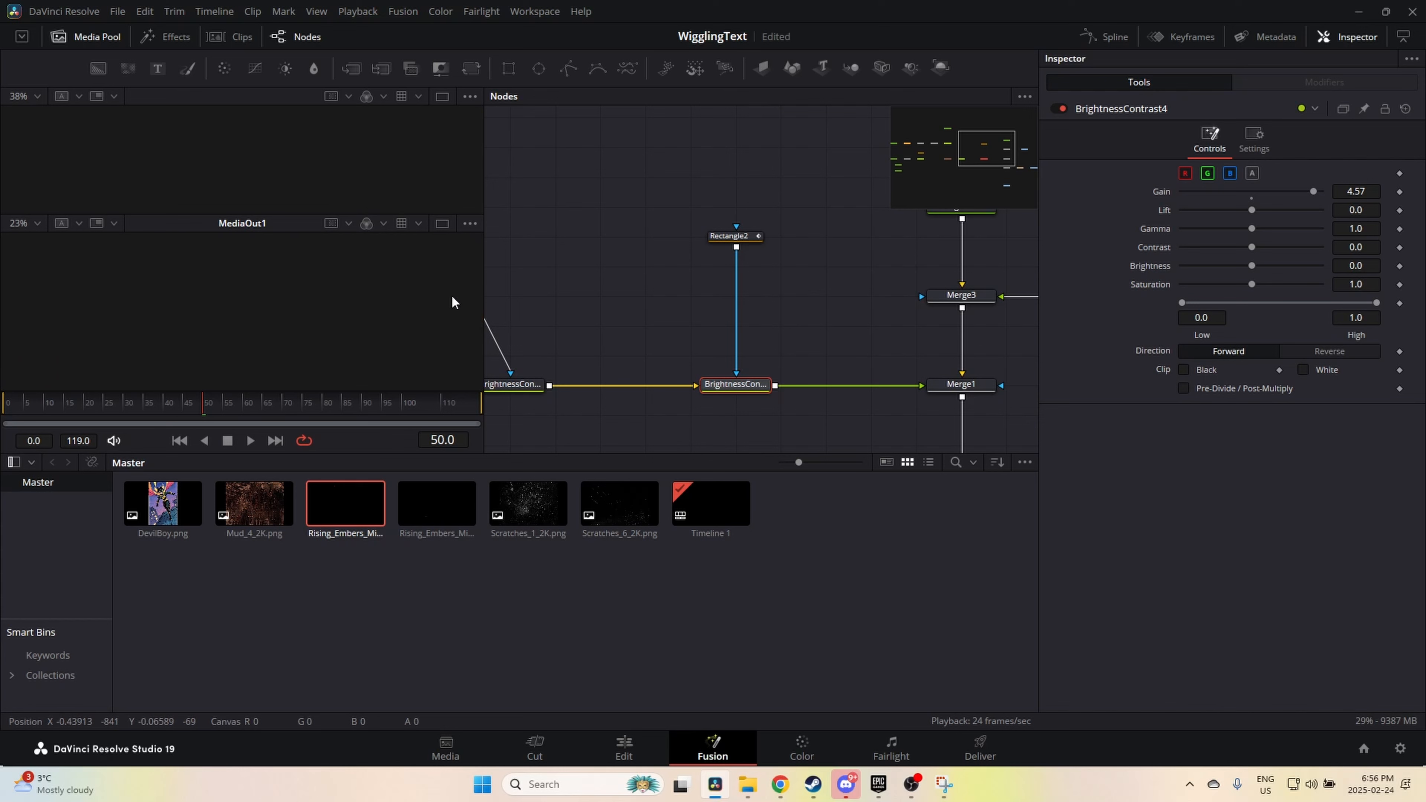
pyautogui.moveTo(451, 295); pyautogui.dragTo(80, 344)
pyautogui.moveTo(265, 337); pyautogui.dragTo(156, 359)
pyautogui.moveTo(403, 245); pyautogui.dragTo(276, 331)
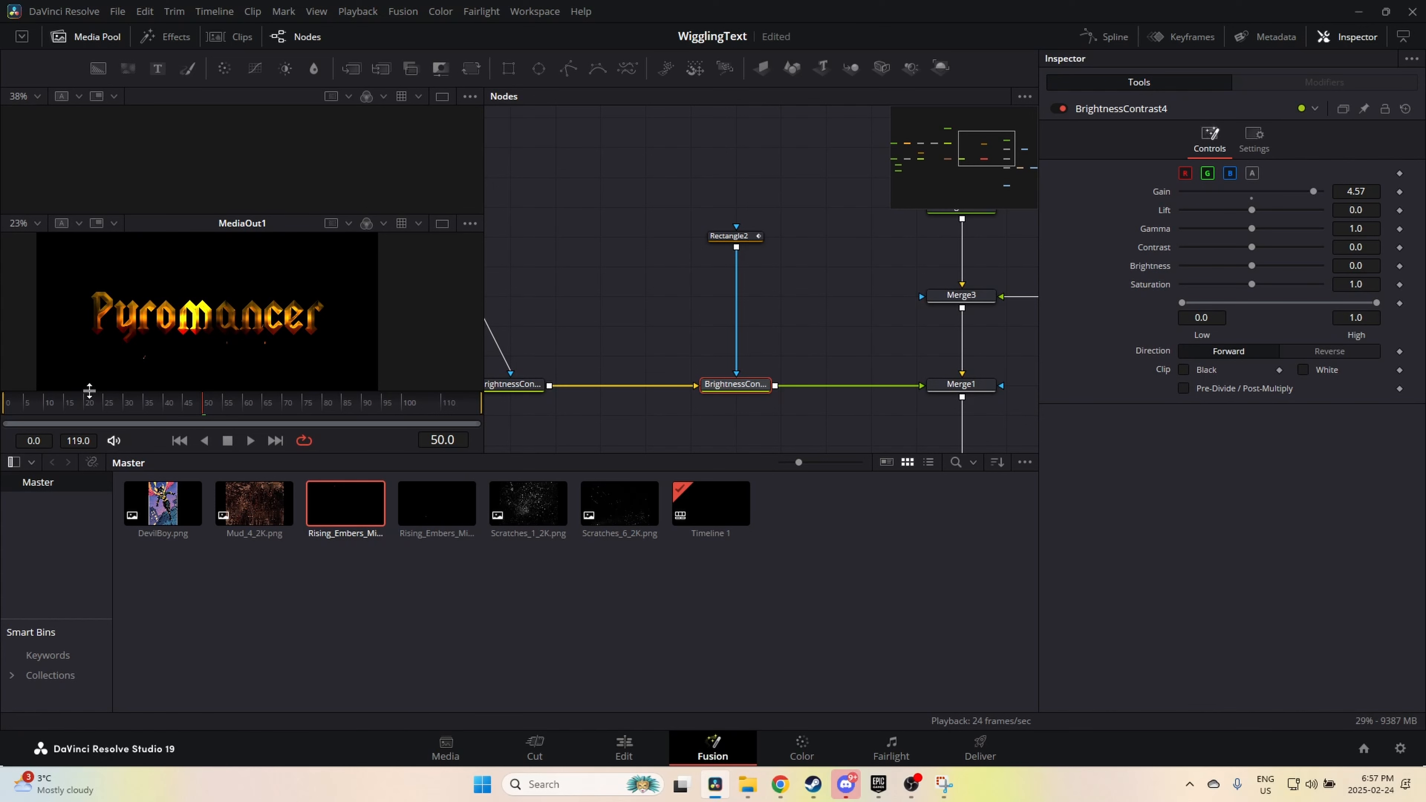
pyautogui.moveTo(200, 410); pyautogui.dragTo(7, 408)
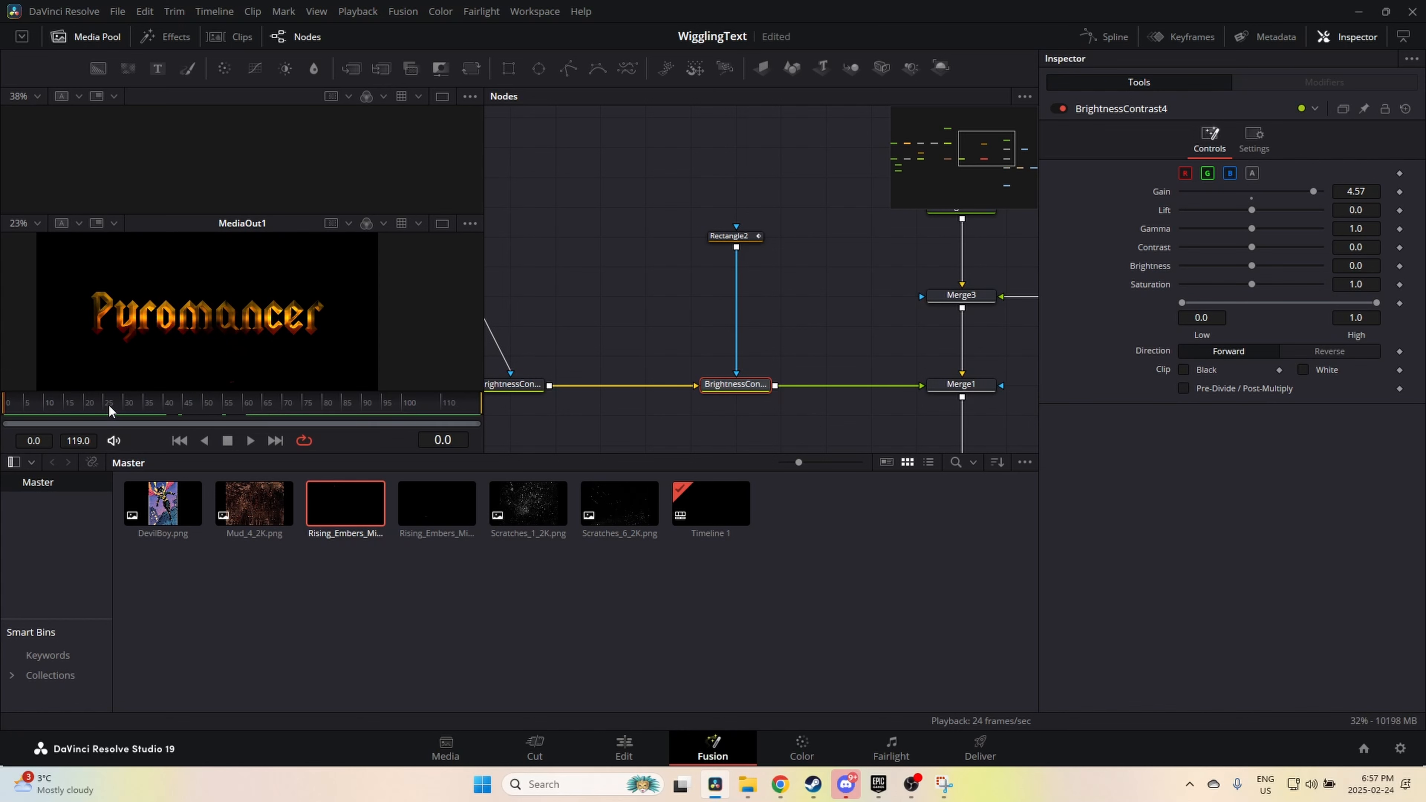